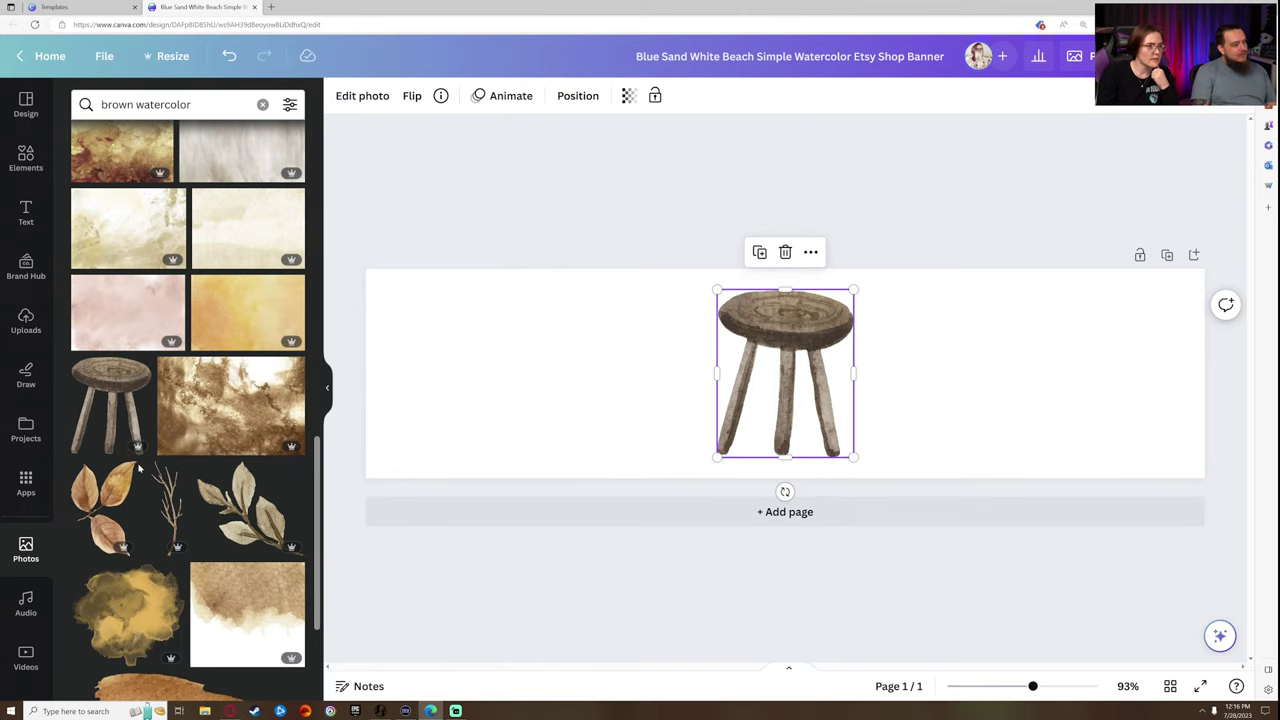
- Fill the banner with the mottled tan-brown watercolor texture and send it behind the stool
scroll(157, 460, "up", 10)
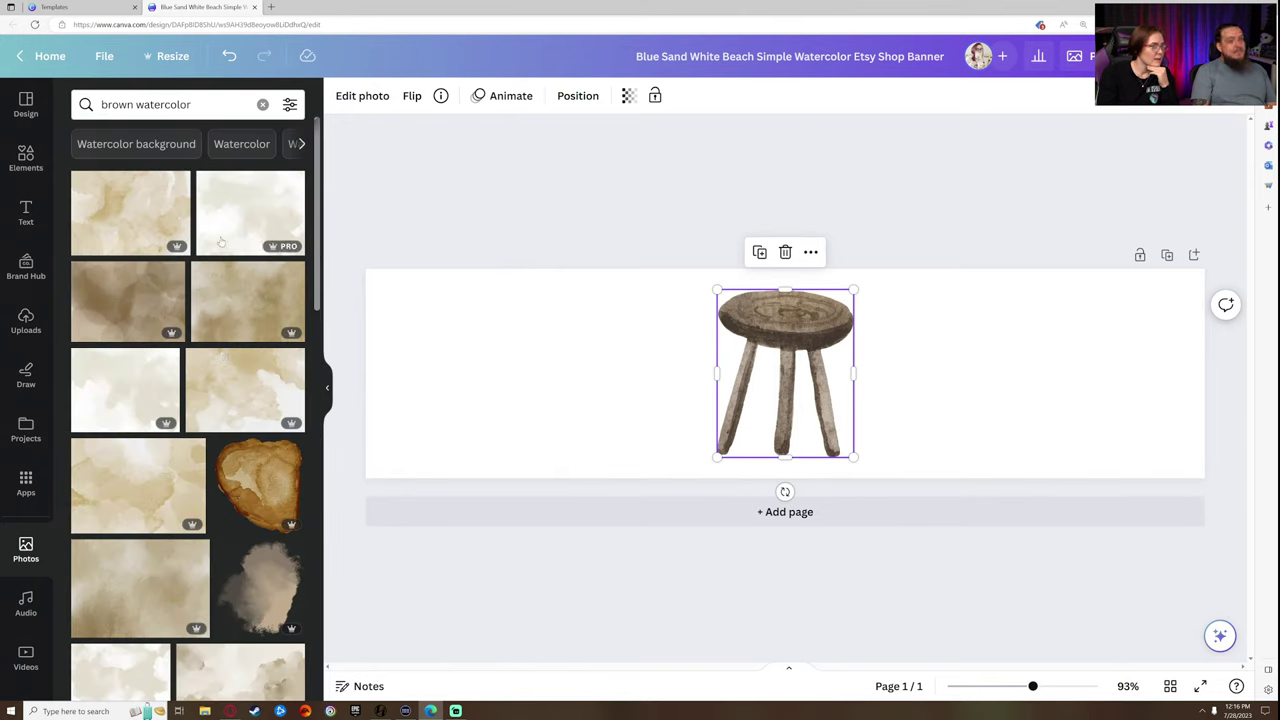
left_click_drag(245, 300, 375, 330)
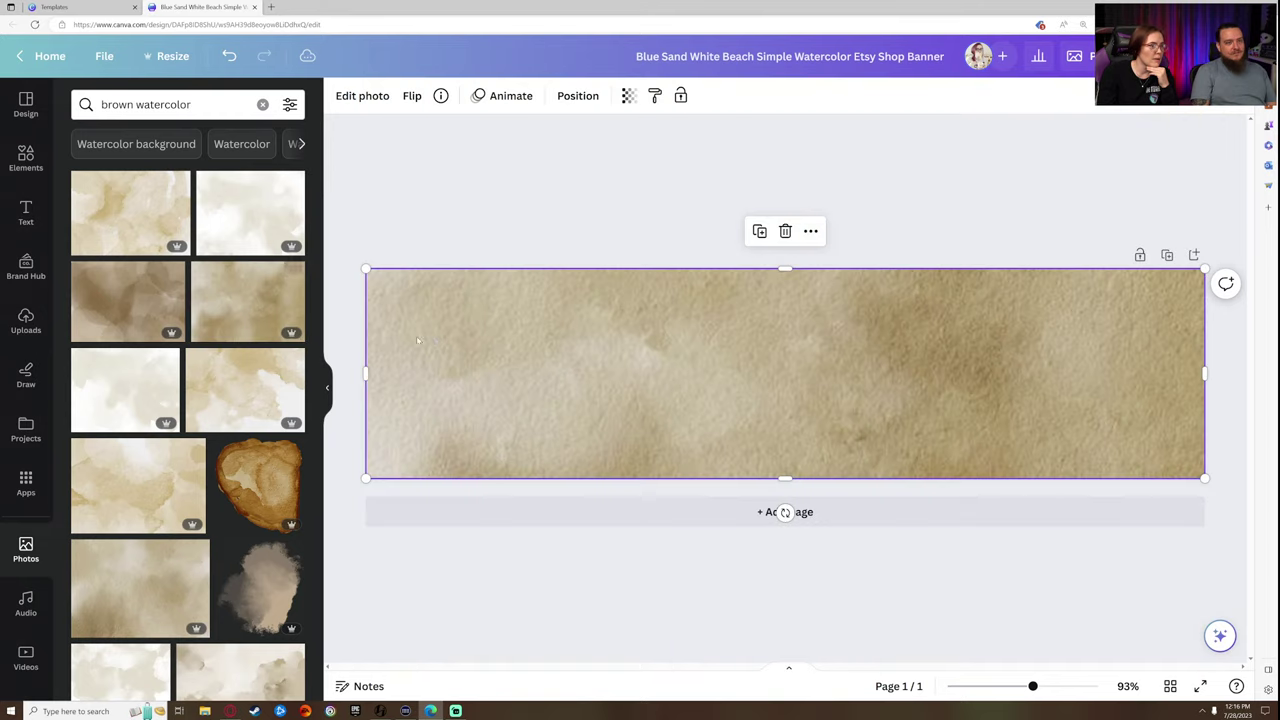
left_click(577, 95)
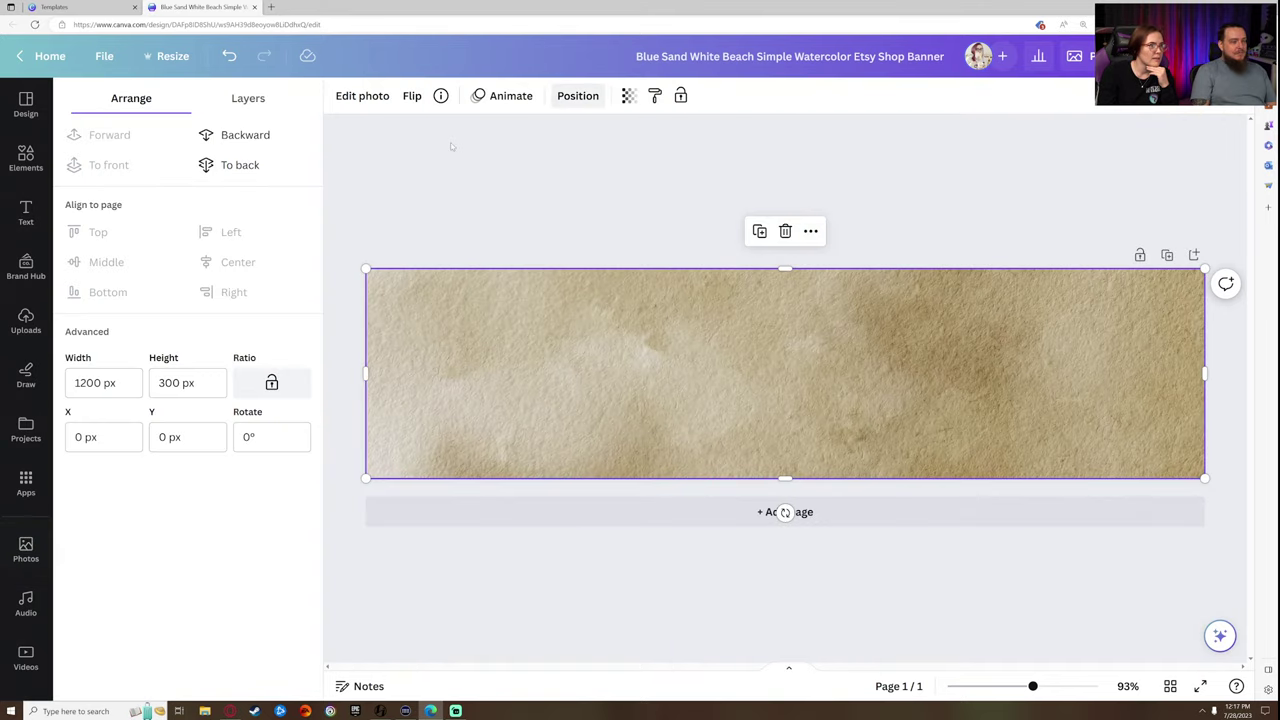
left_click(231, 163)
- Move the stool toward the banner's left side and replace the background with the lighter beige watercolor texture
left_click_drag(785, 380, 560, 380)
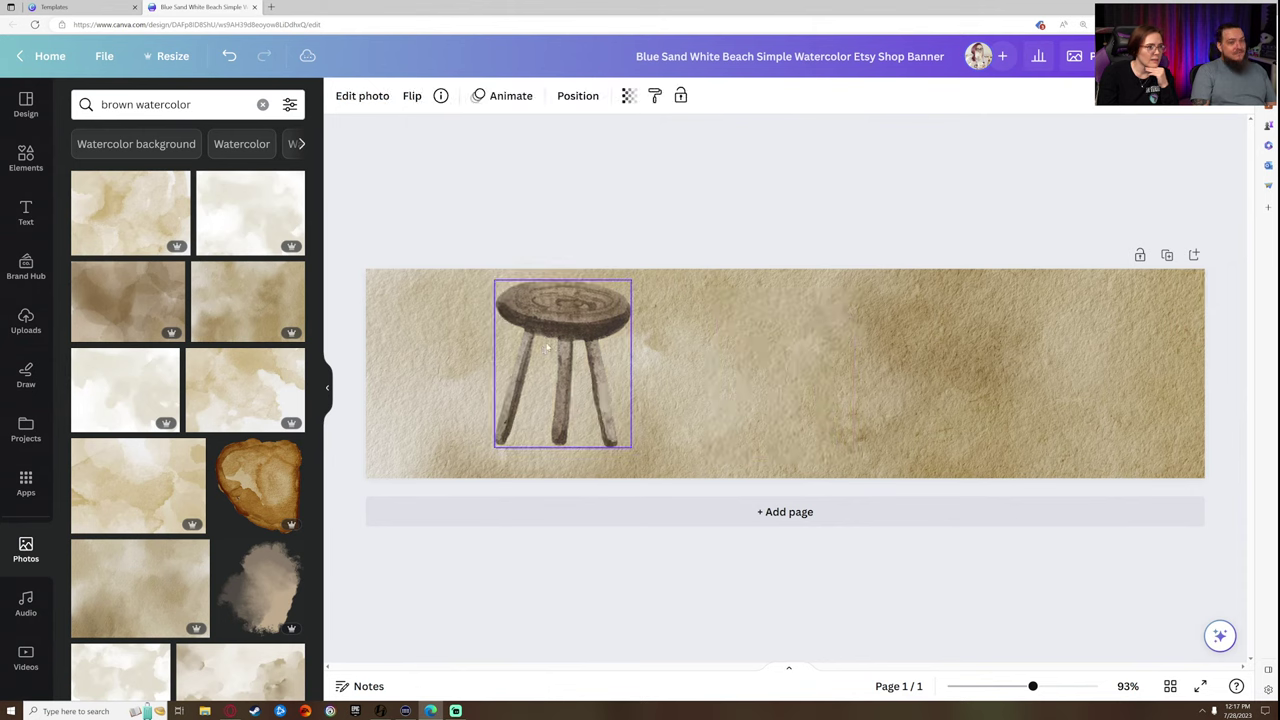
left_click(407, 290)
left_click_drag(130, 212, 805, 378)
- Shrink the stool and stand it on the banner's bottom edge near the left end
left_click(620, 295)
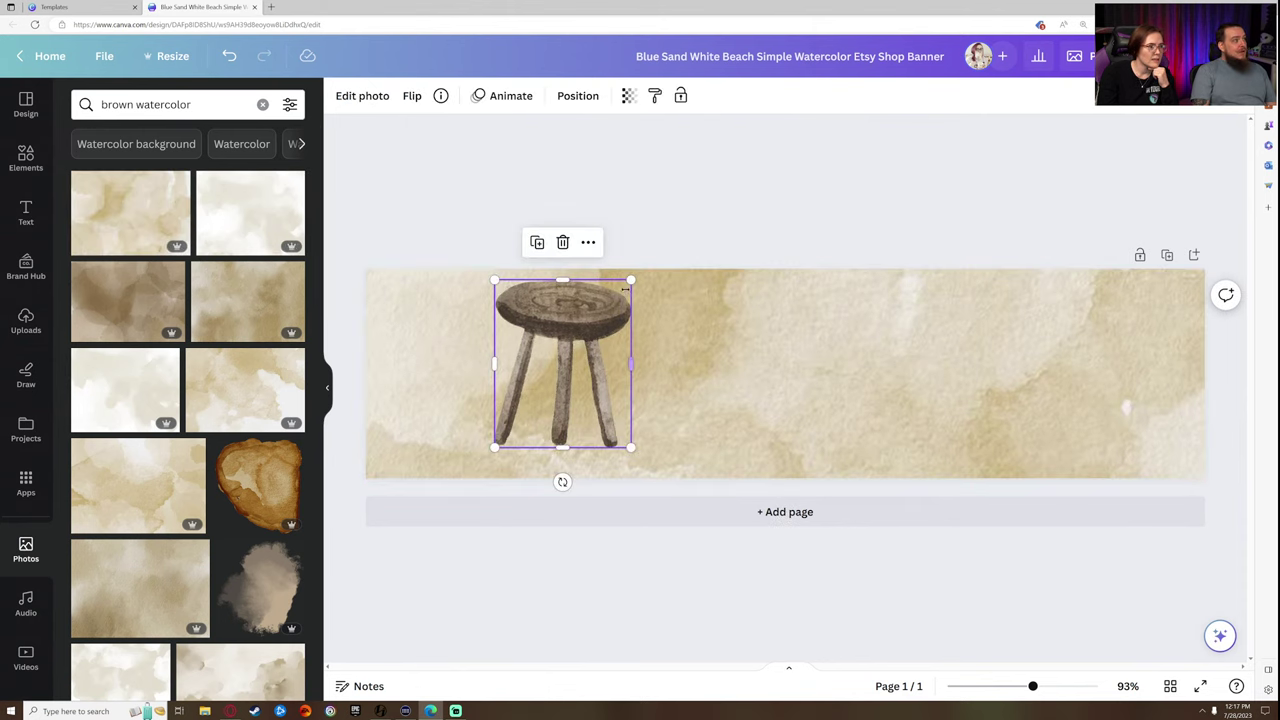
left_click_drag(630, 280, 506, 352)
left_click(794, 225)
left_click_drag(464, 400, 461, 411)
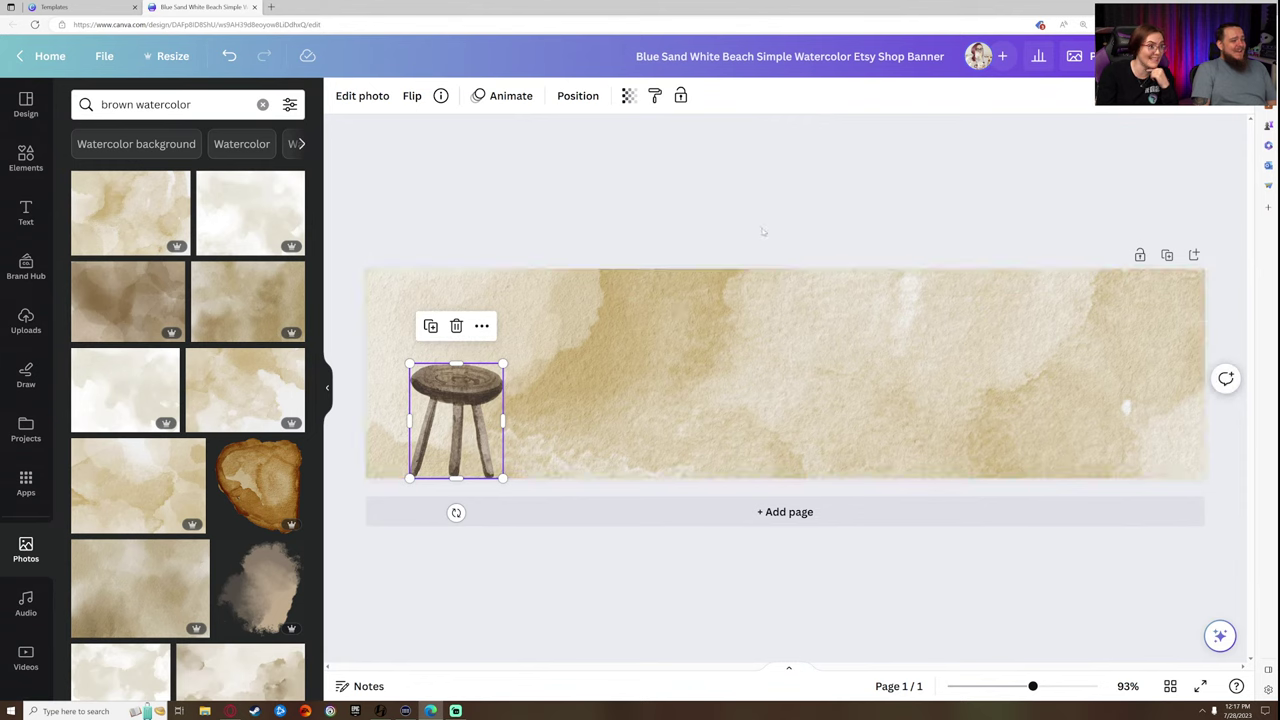
left_click(748, 238)
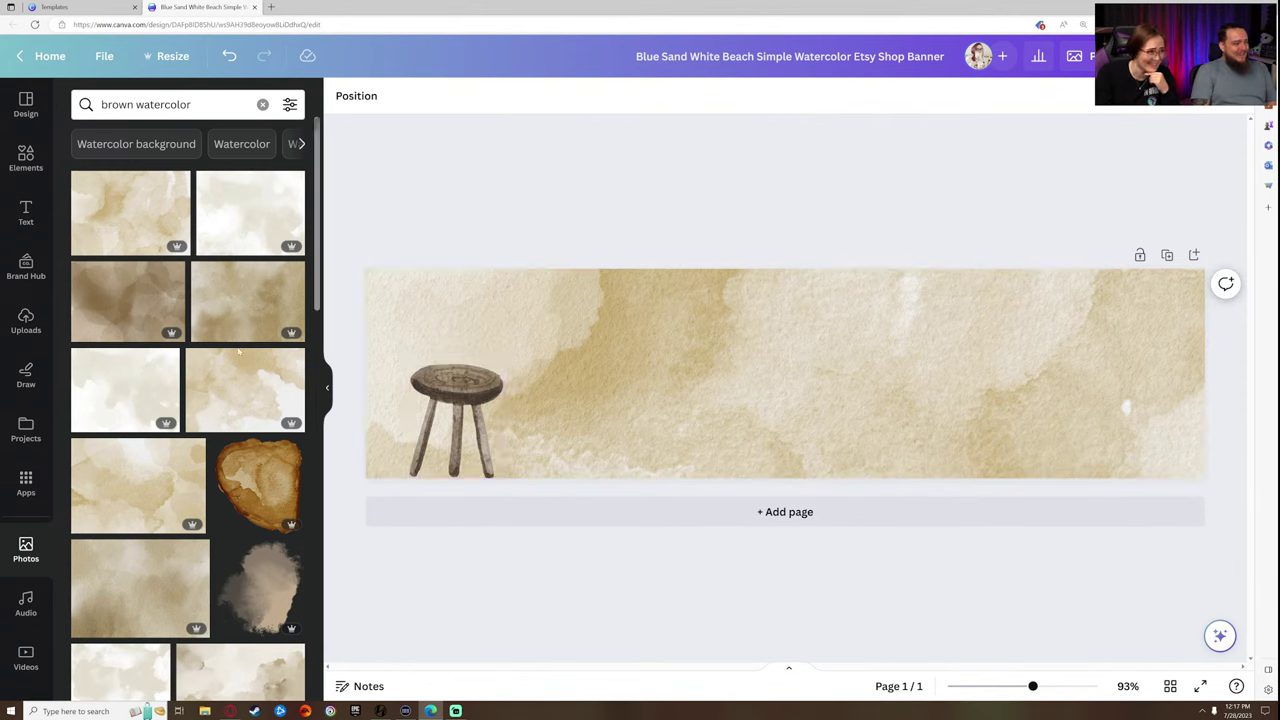
left_click(516, 368)
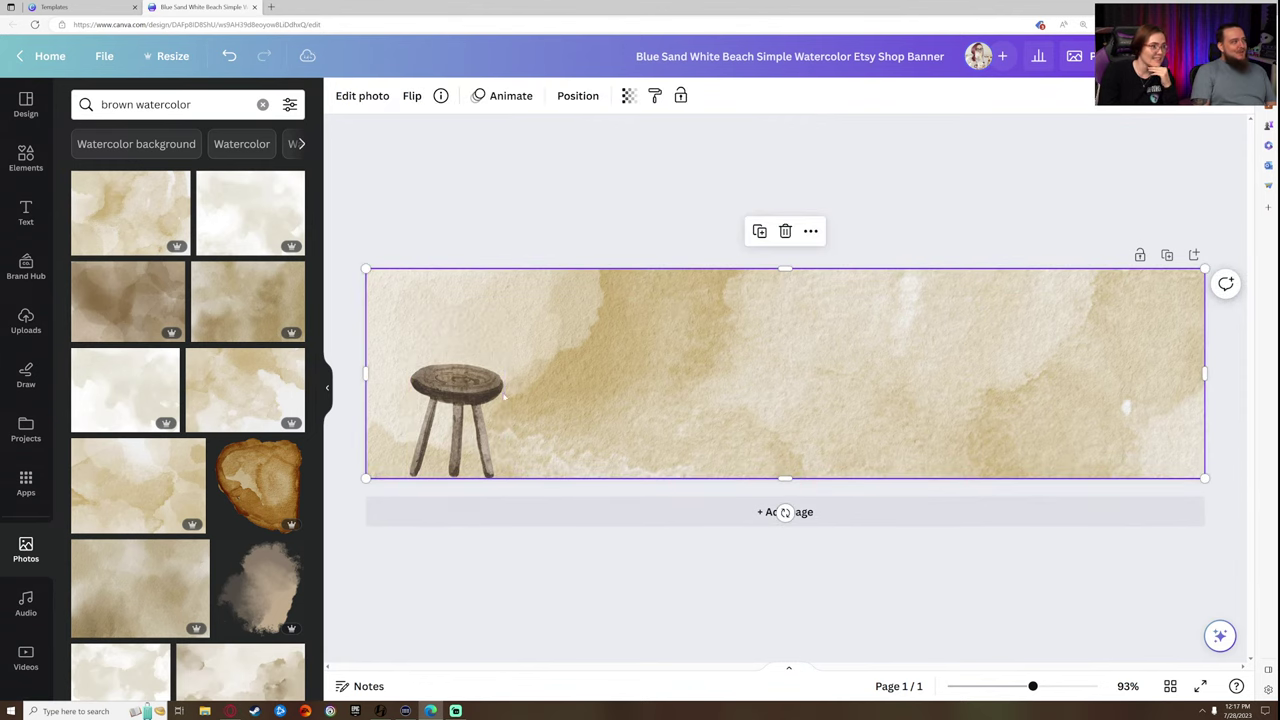
left_click(482, 384)
left_click_drag(503, 363, 486, 394)
left_click(722, 166)
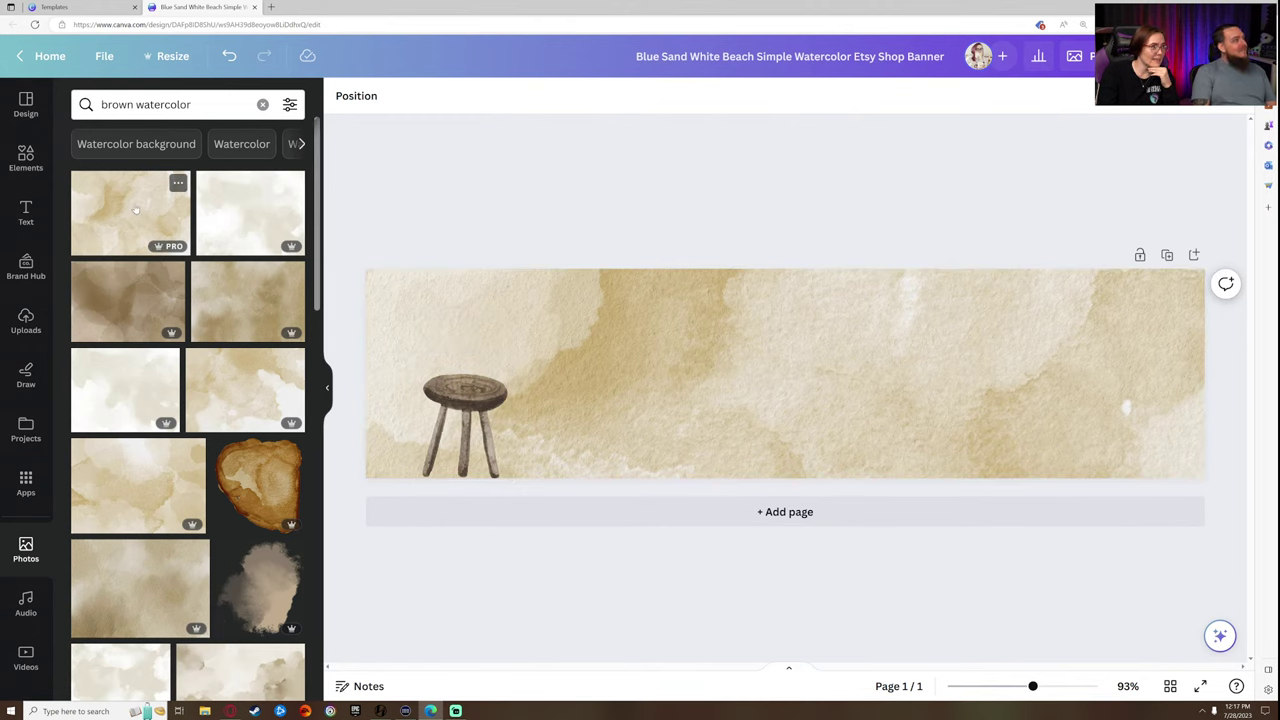
- Search the elements for "watercolor pumpkin" and show all matching graphics
left_click(26, 157)
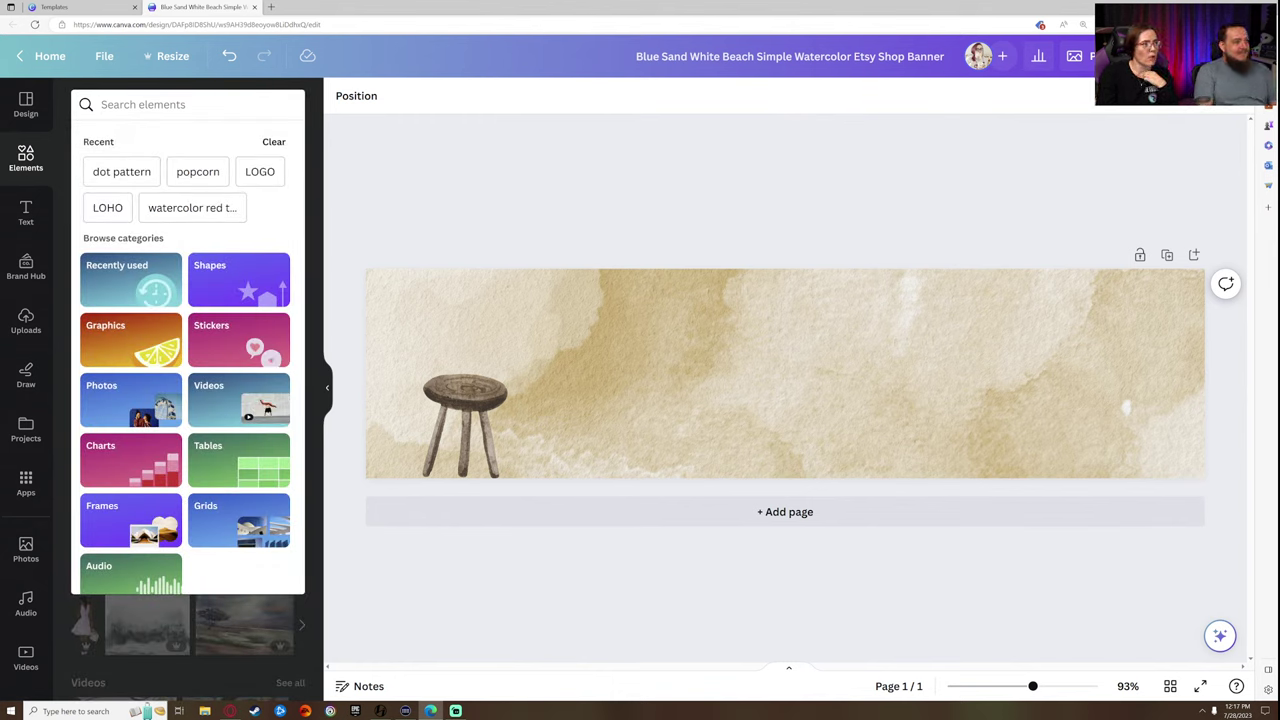
type("water")
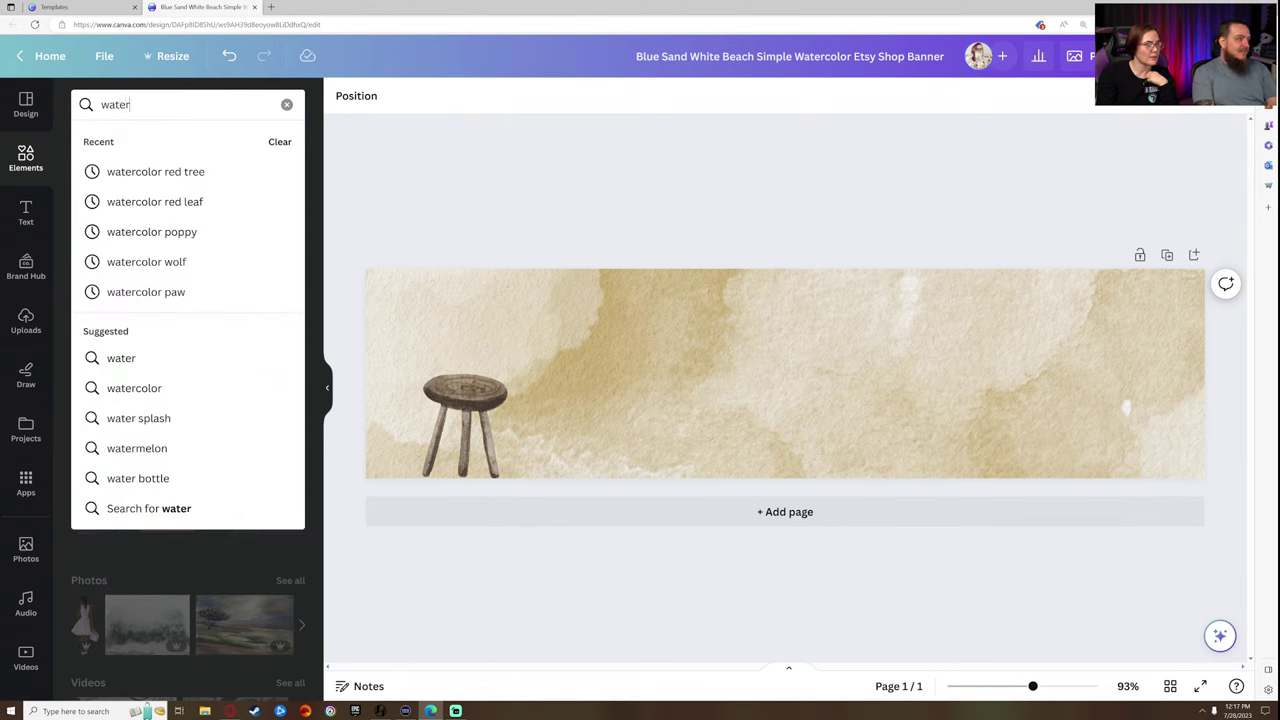
type("color pumpkin")
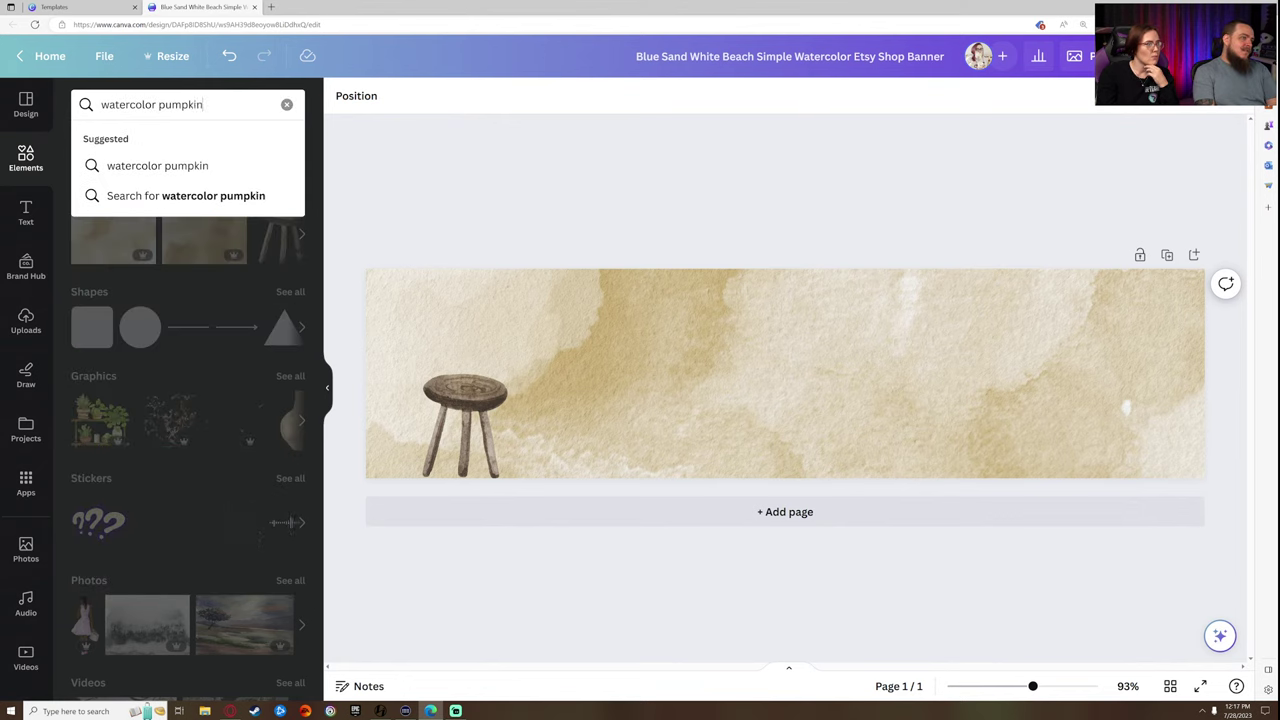
key("Return")
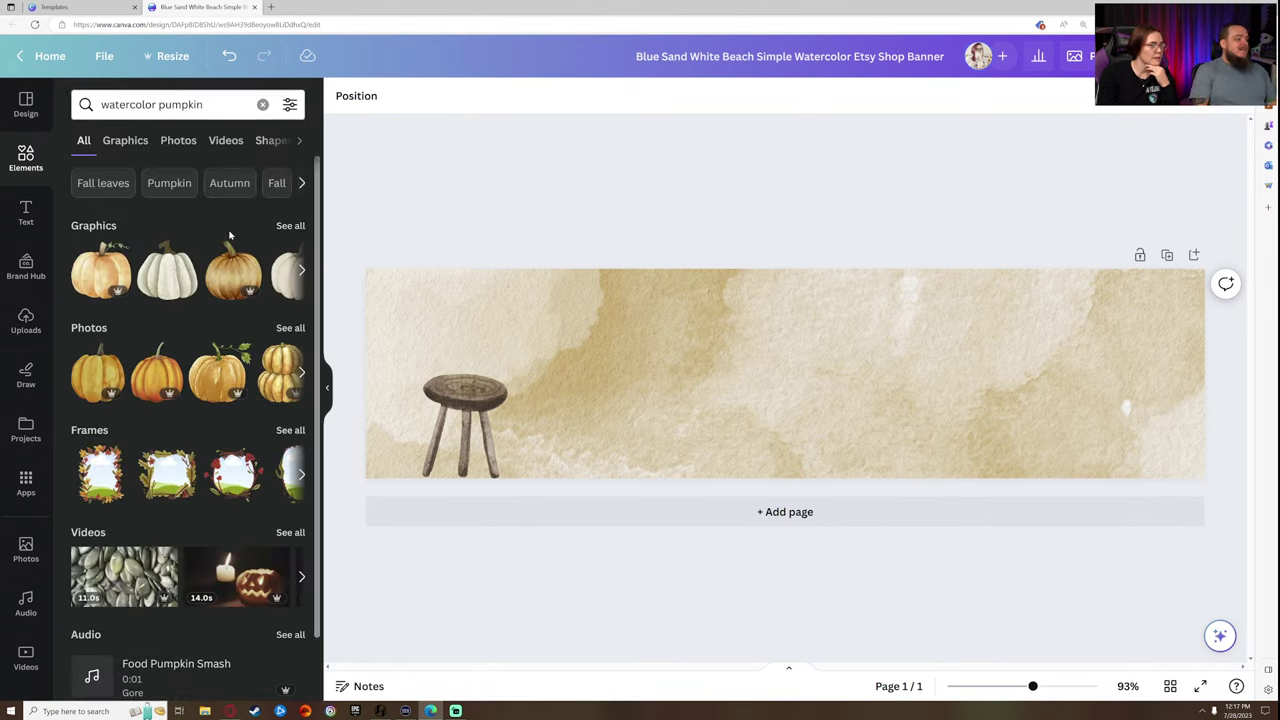
left_click(289, 228)
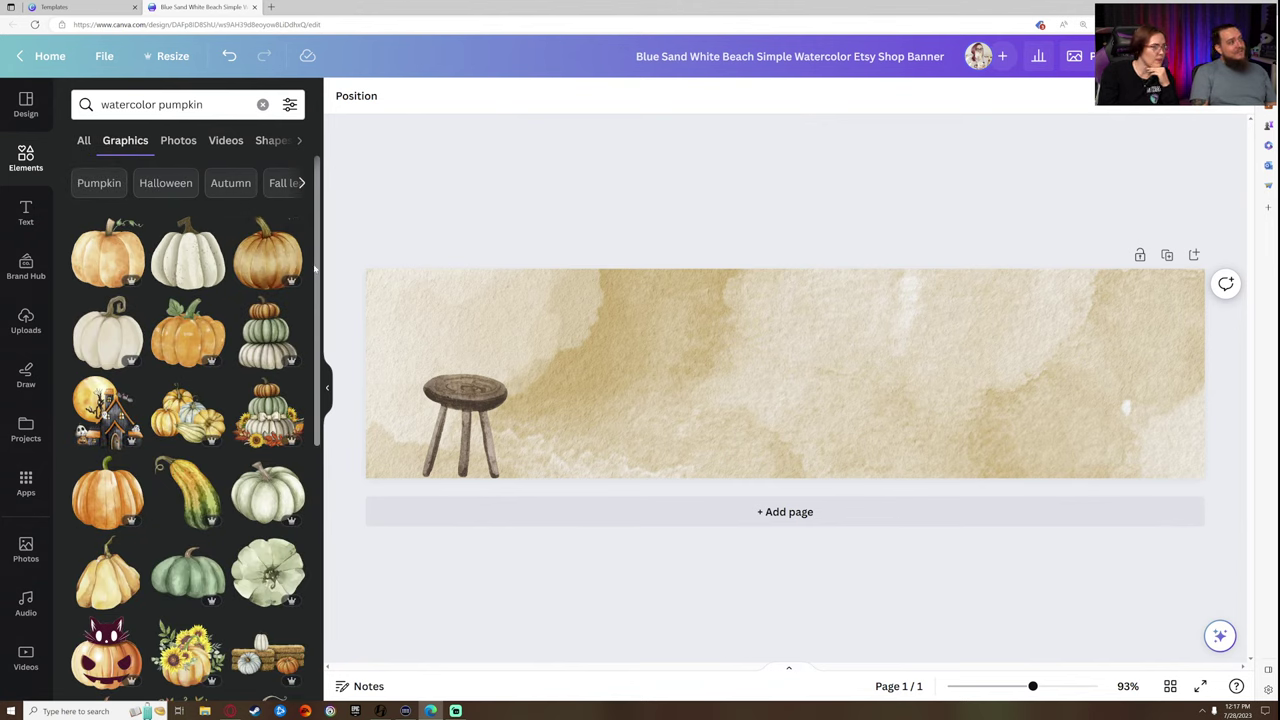
- Browse the pumpkin graphics and add the pale yellow, tapered pumpkin with the long stem to the banner
scroll(220, 432, "down", 2)
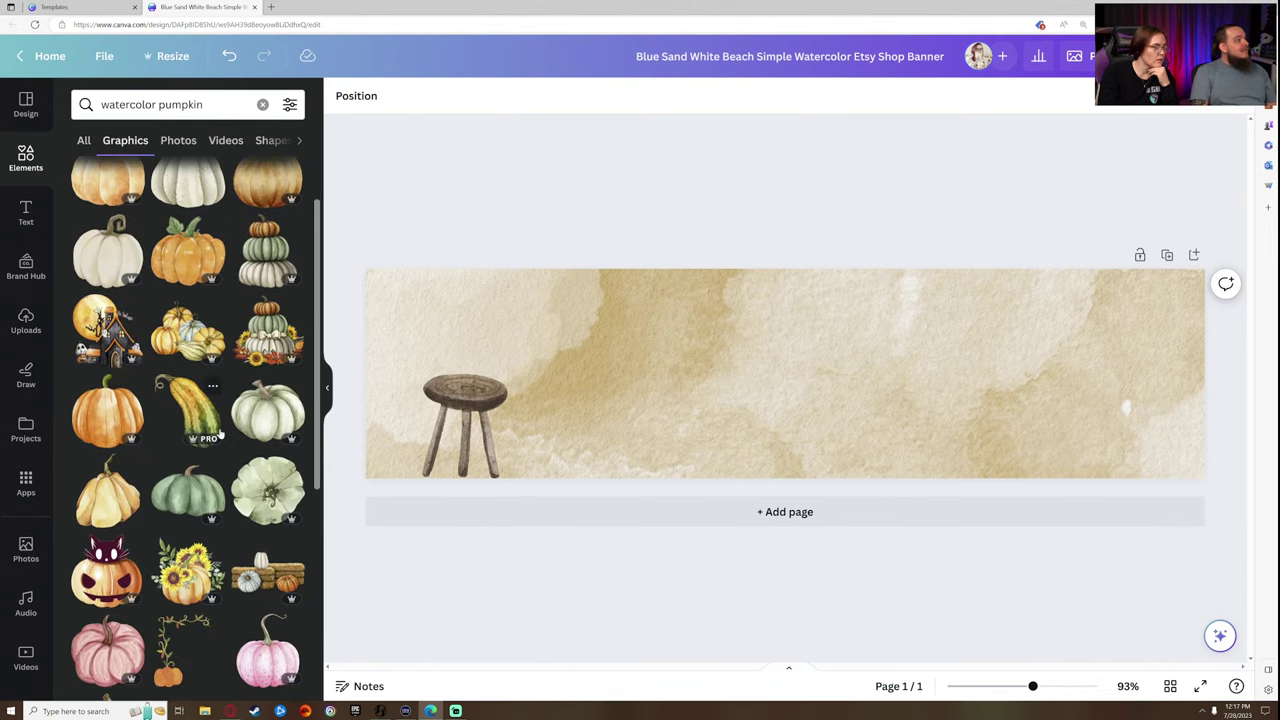
scroll(220, 432, "down", 5)
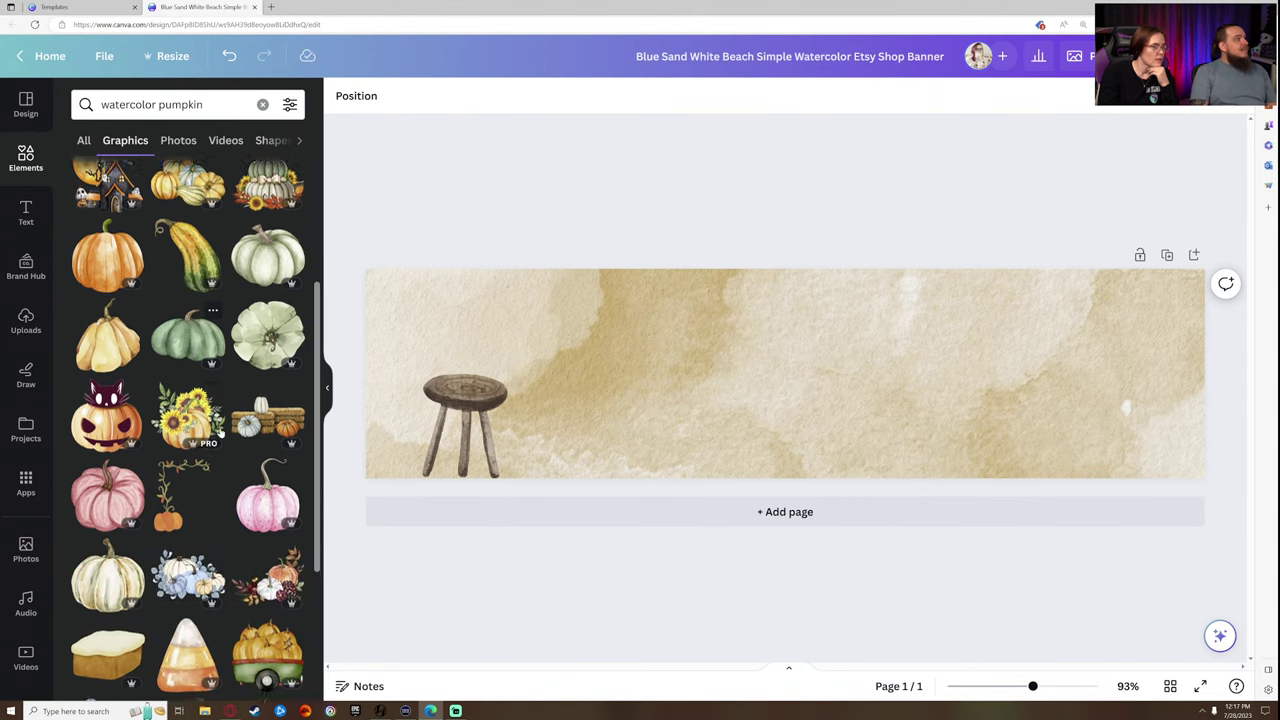
scroll(102, 426, "up", 4)
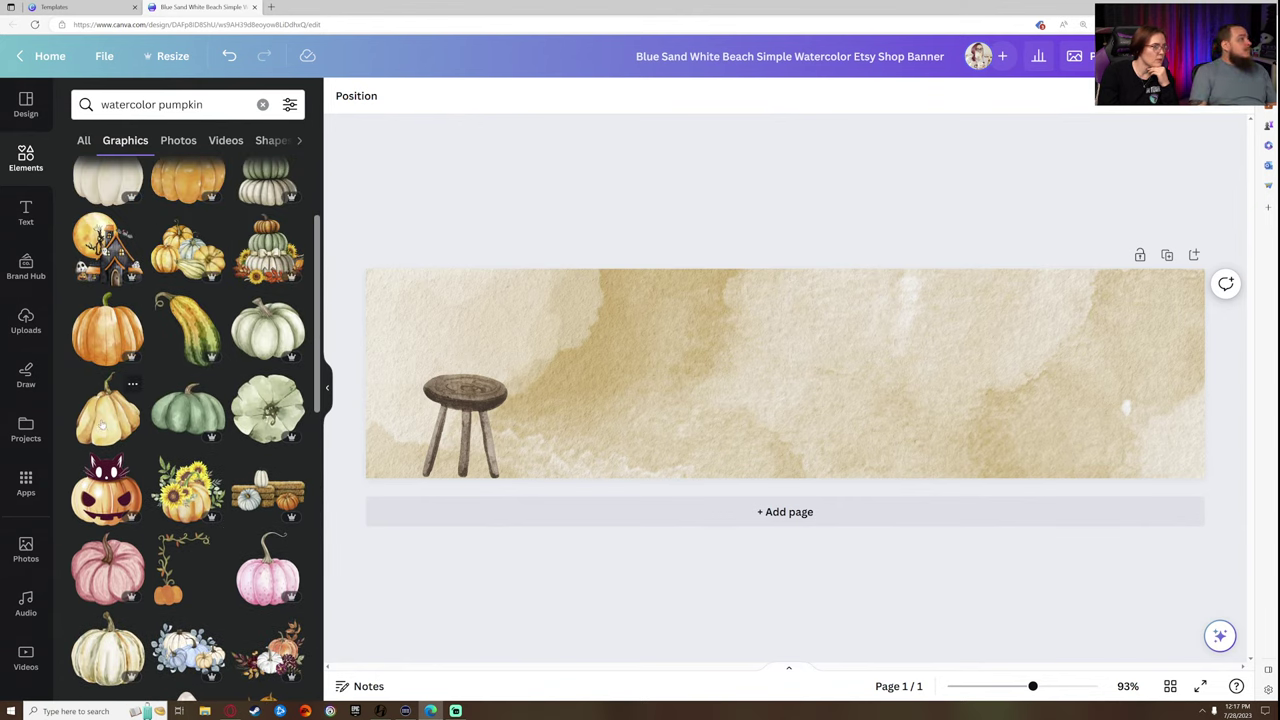
scroll(102, 424, "up", 1)
scroll(132, 466, "down", 10)
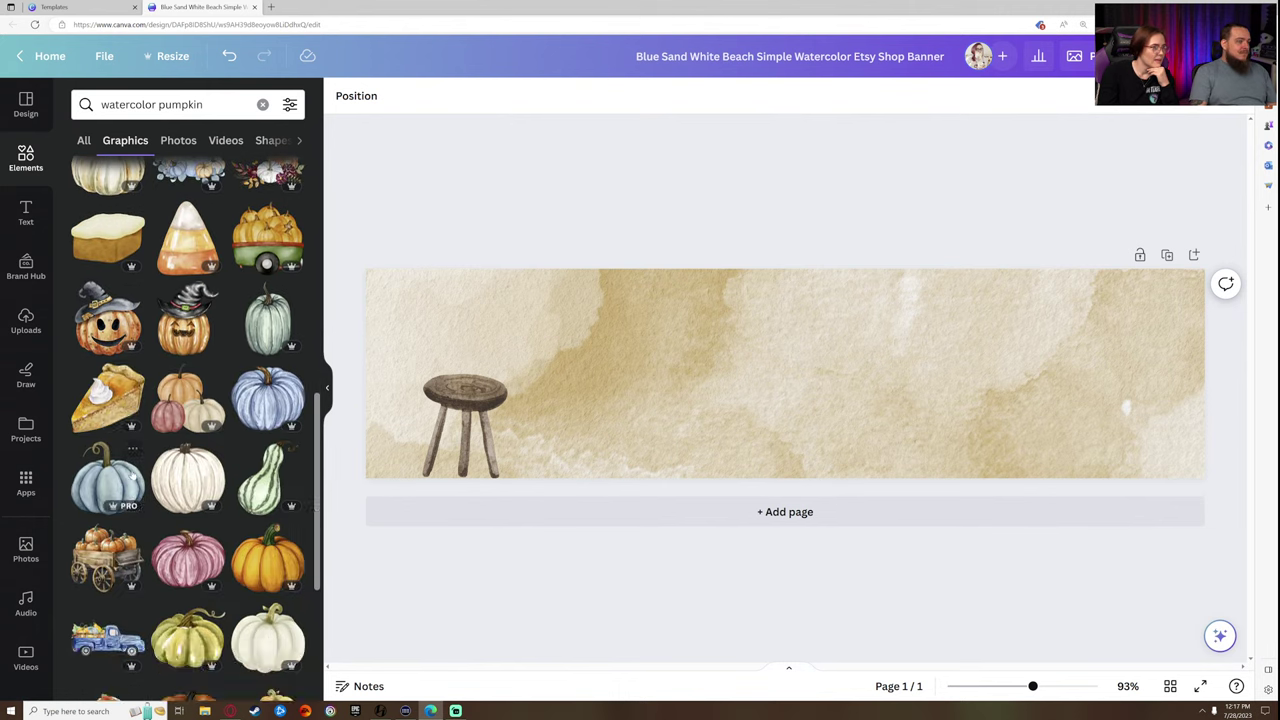
scroll(132, 470, "up", 5)
scroll(120, 440, "up", 1)
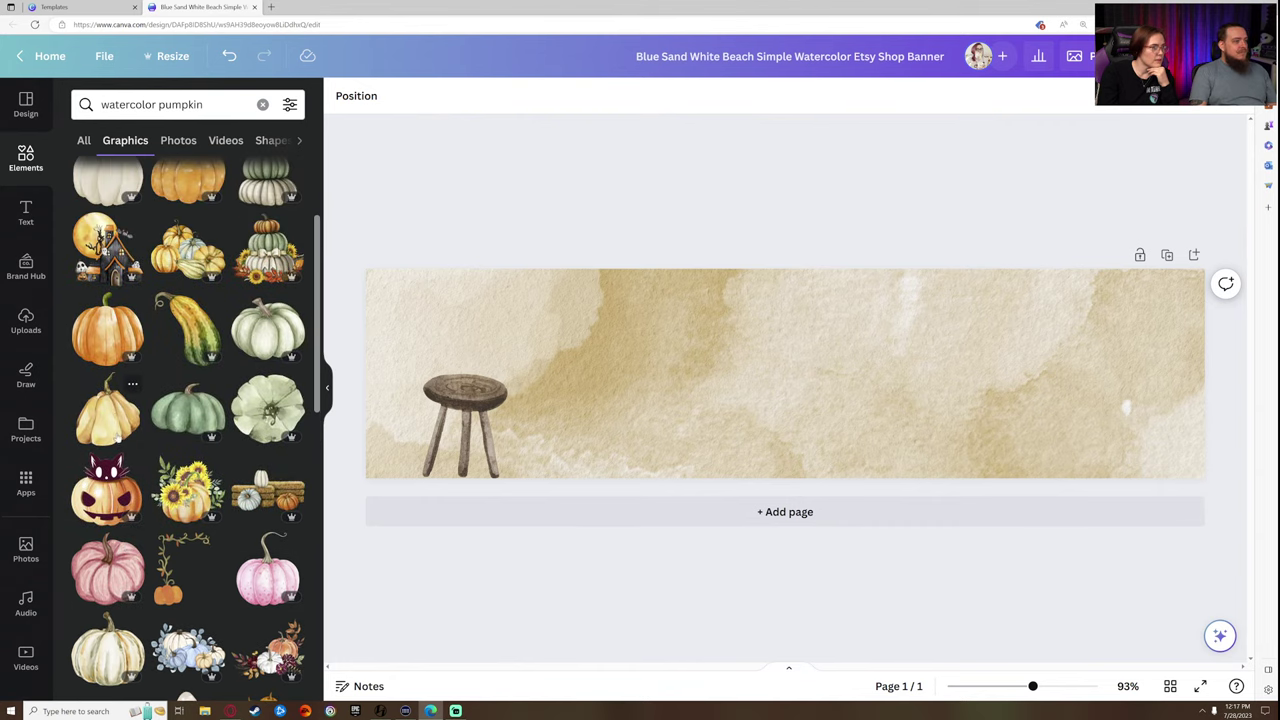
left_click(108, 410)
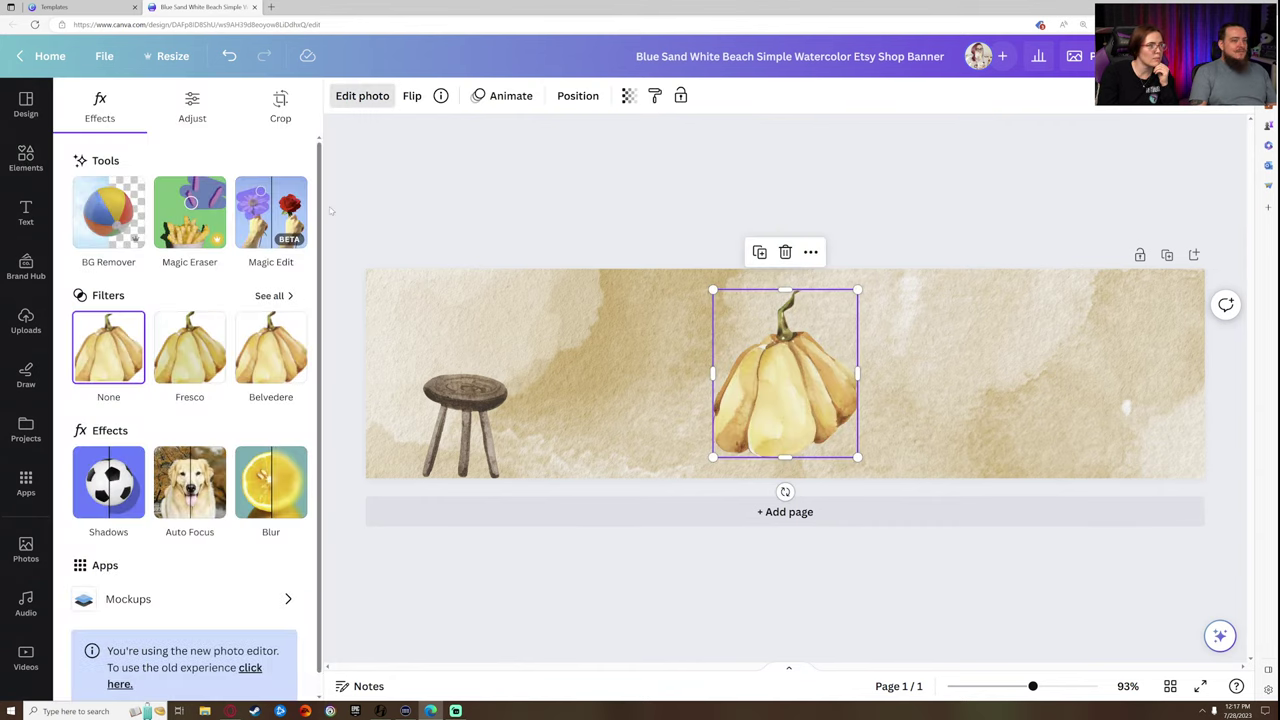
- Adjust the pumpkin's light settings to brightness -19, contrast -60 and highlights -6
left_click(193, 108)
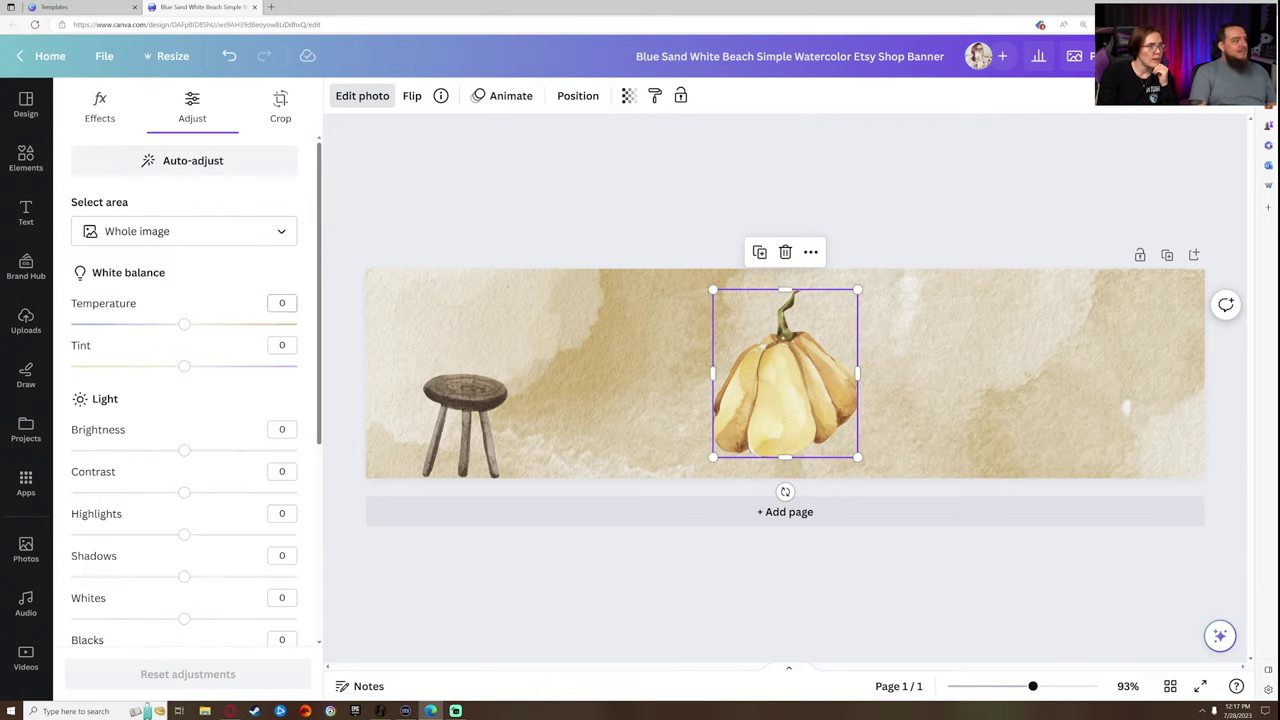
mouse_move(185, 324)
left_mouse_down()
mouse_move(201, 324)
mouse_move(184, 324)
left_mouse_up()
scroll(185, 368, "down", 3)
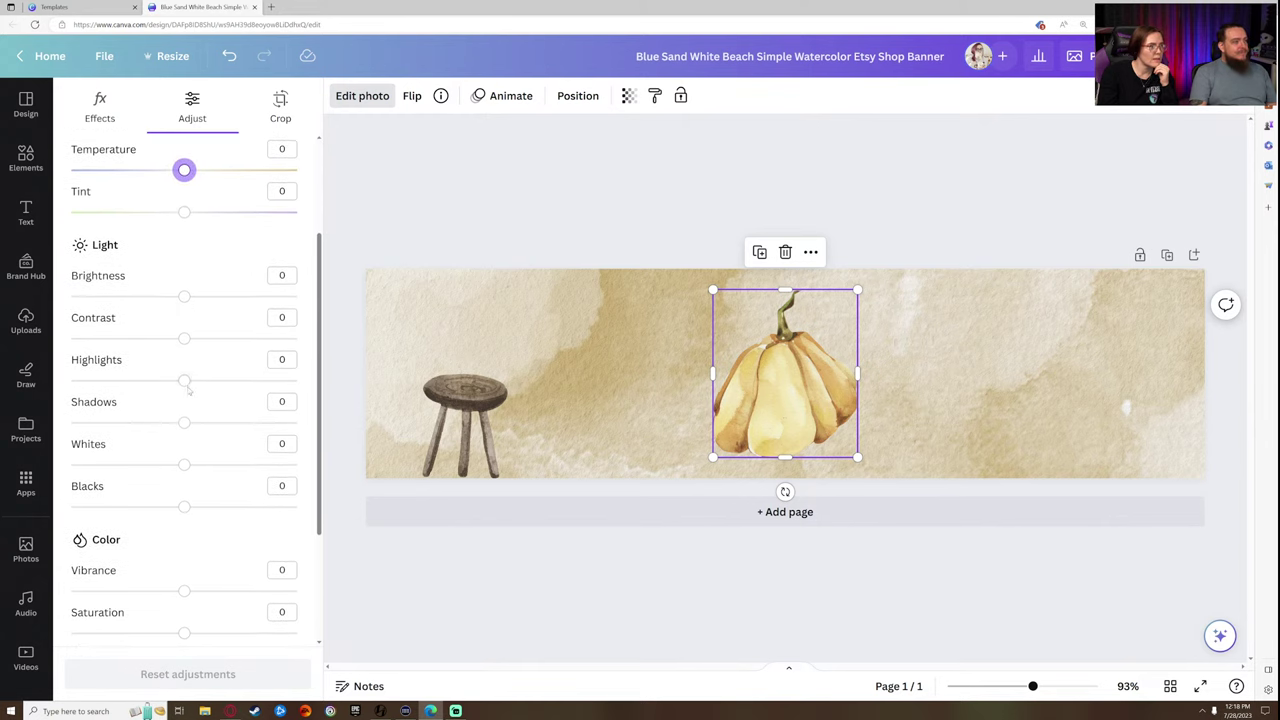
scroll(189, 391, "down", 3)
scroll(205, 360, "up", 6)
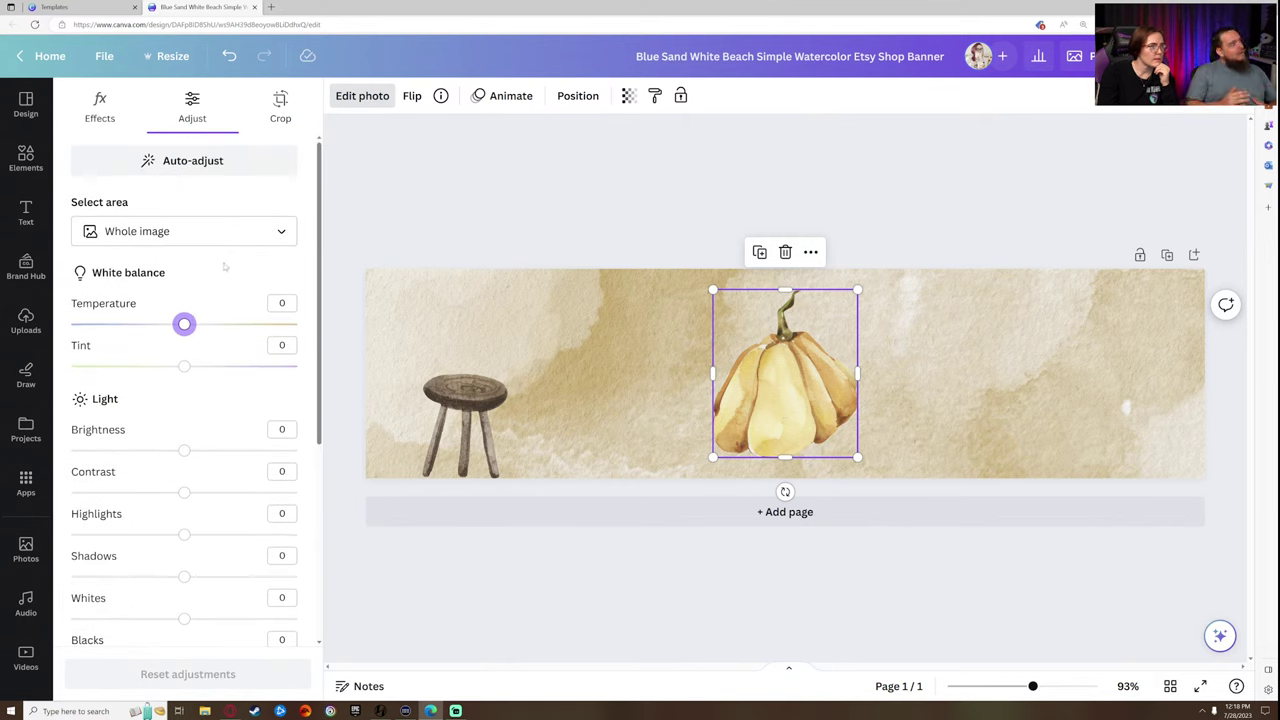
scroll(229, 306, "down", 3)
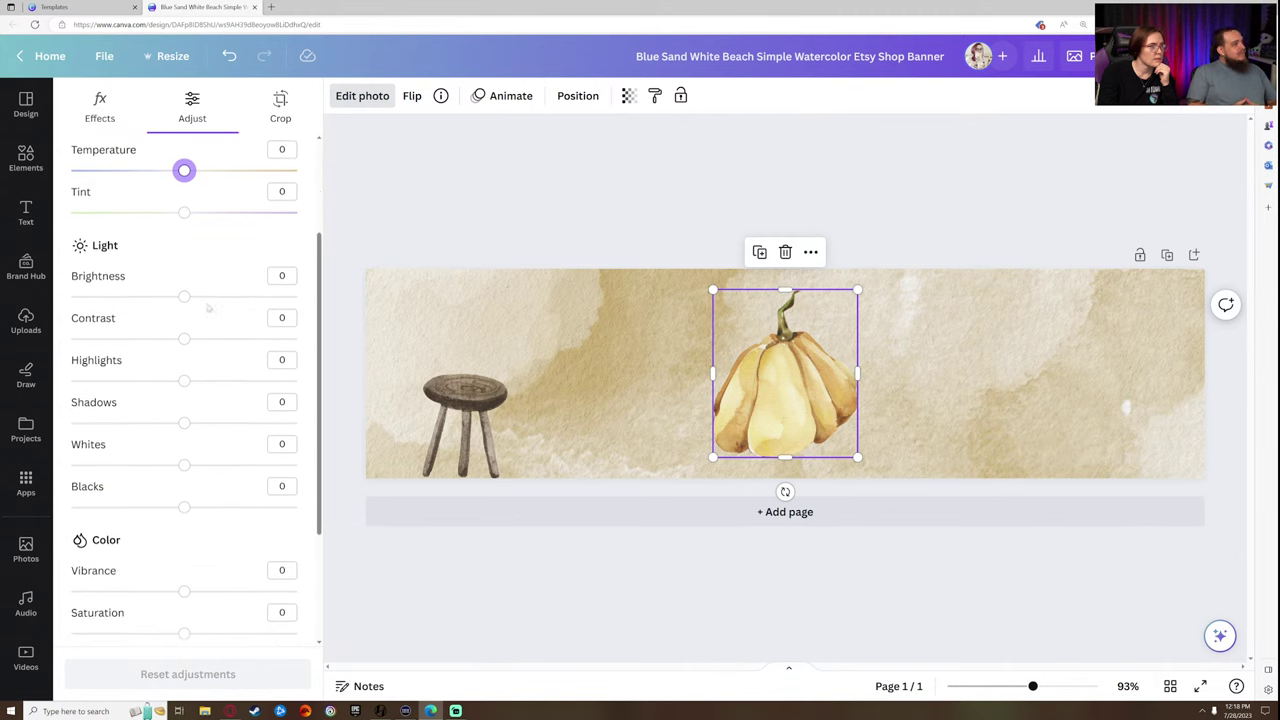
left_click_drag(184, 296, 177, 296)
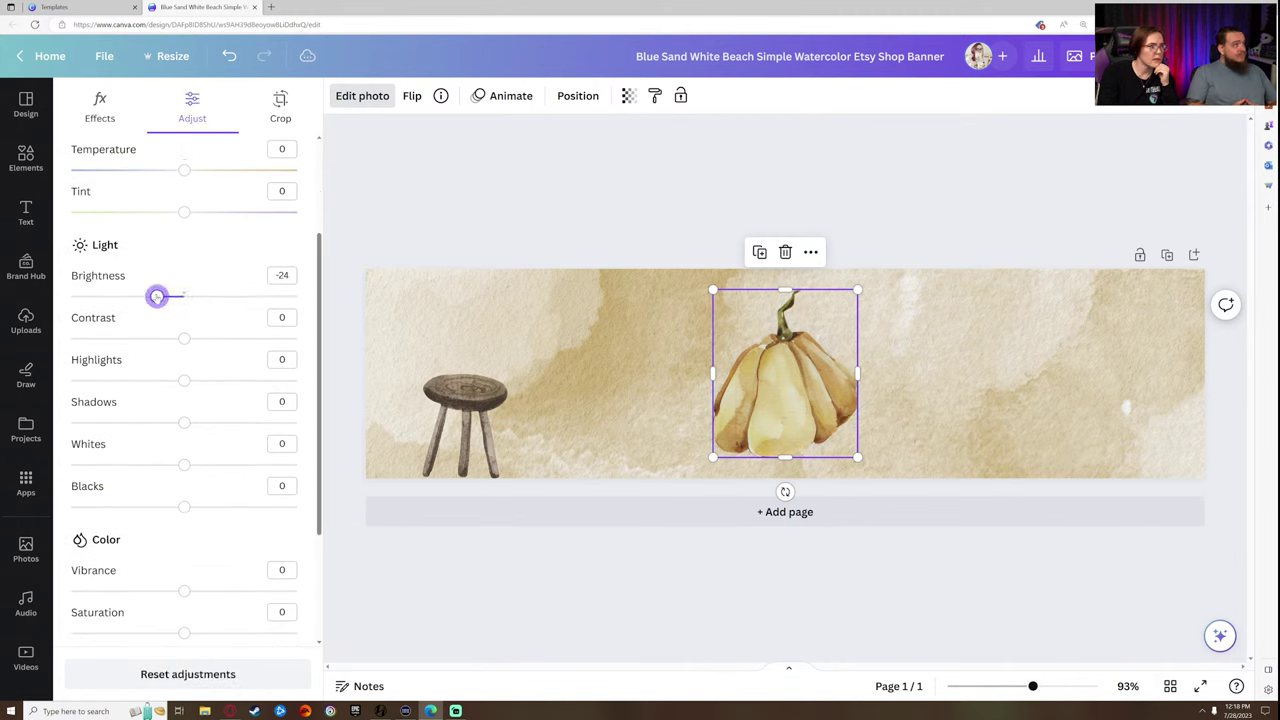
left_click_drag(184, 338, 143, 338)
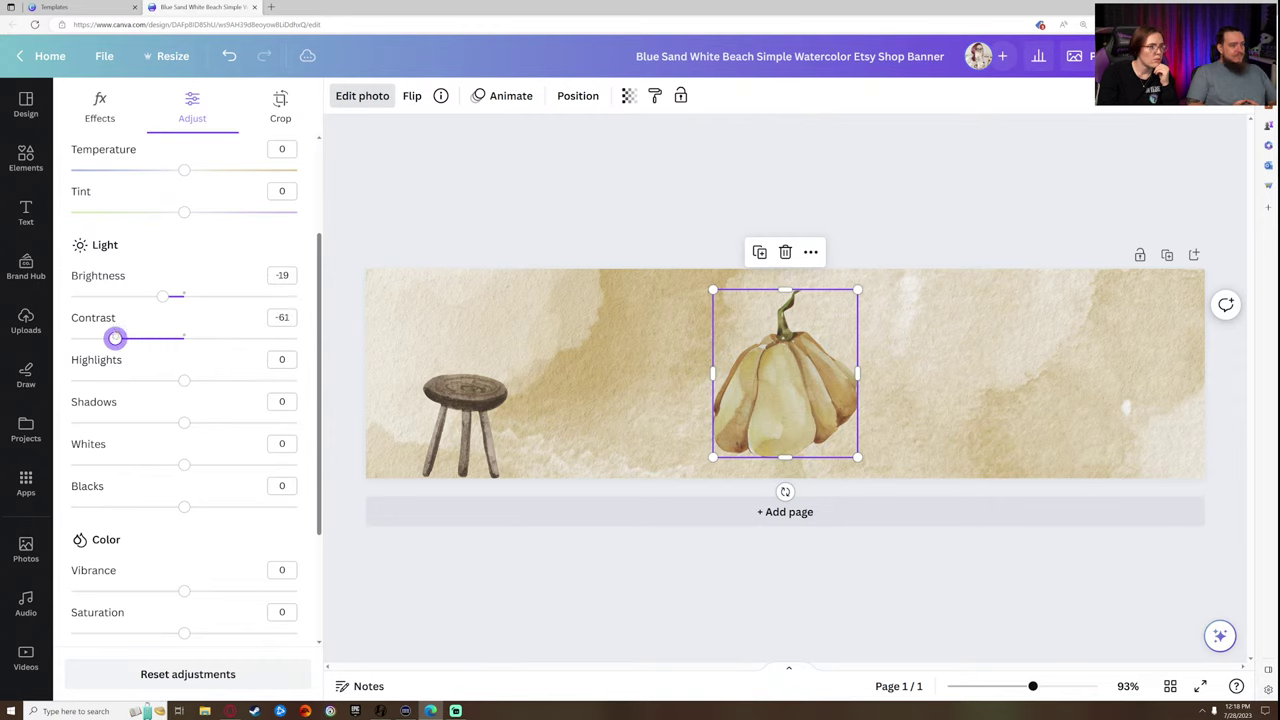
mouse_move(183, 381)
left_mouse_down()
mouse_move(140, 380)
mouse_move(175, 380)
left_mouse_up()
- Set the pumpkin's shadows to -16, blacks to 27 and saturation to 11
scroll(193, 401, "down", 3)
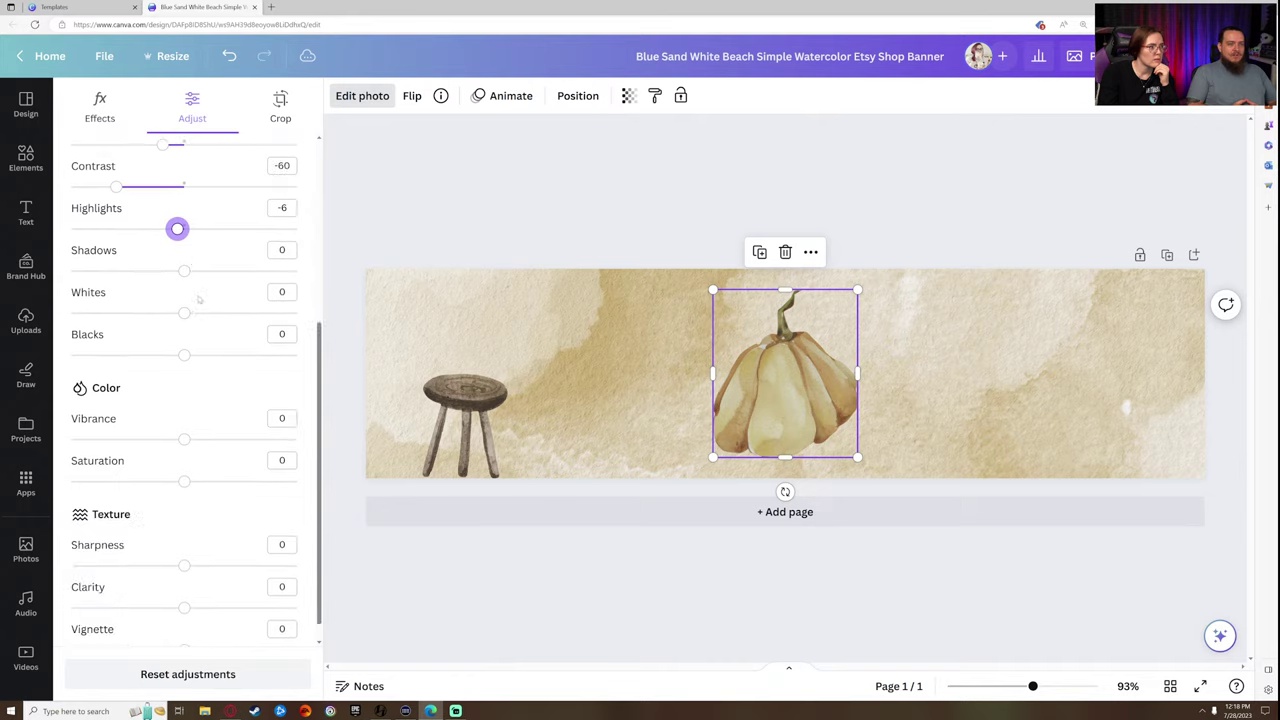
left_click_drag(184, 269, 173, 269)
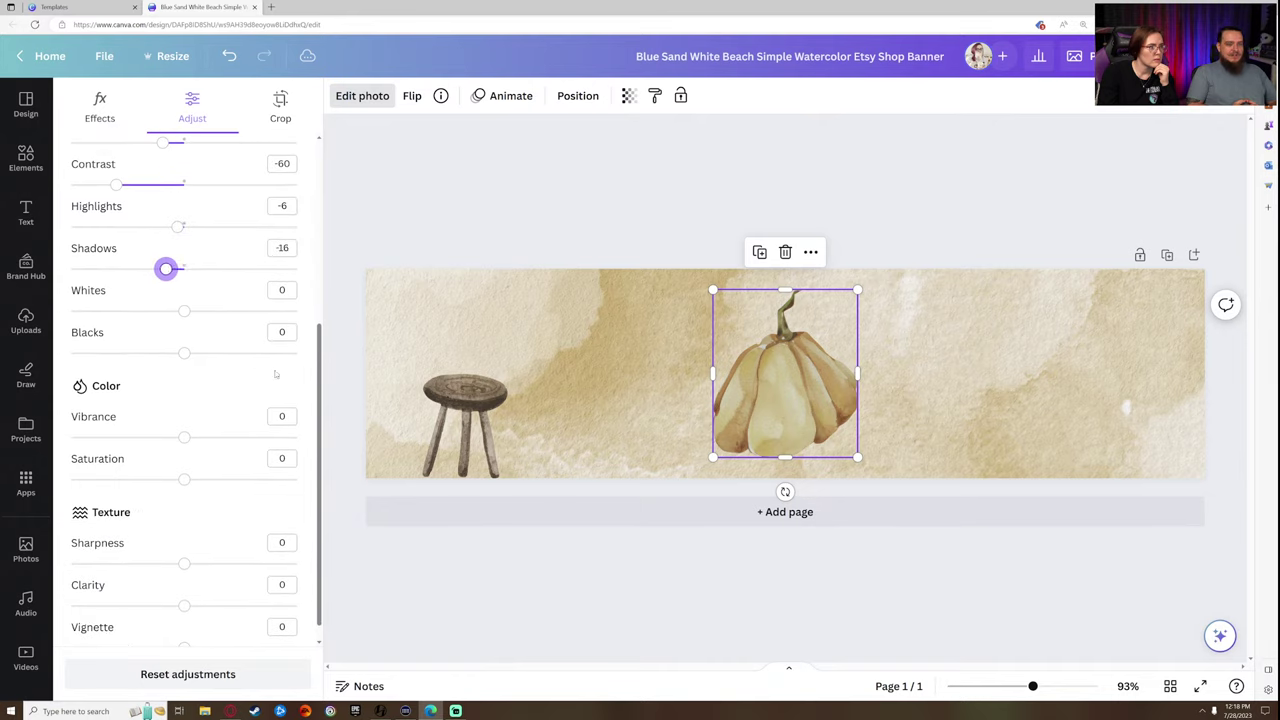
left_click_drag(184, 354, 214, 354)
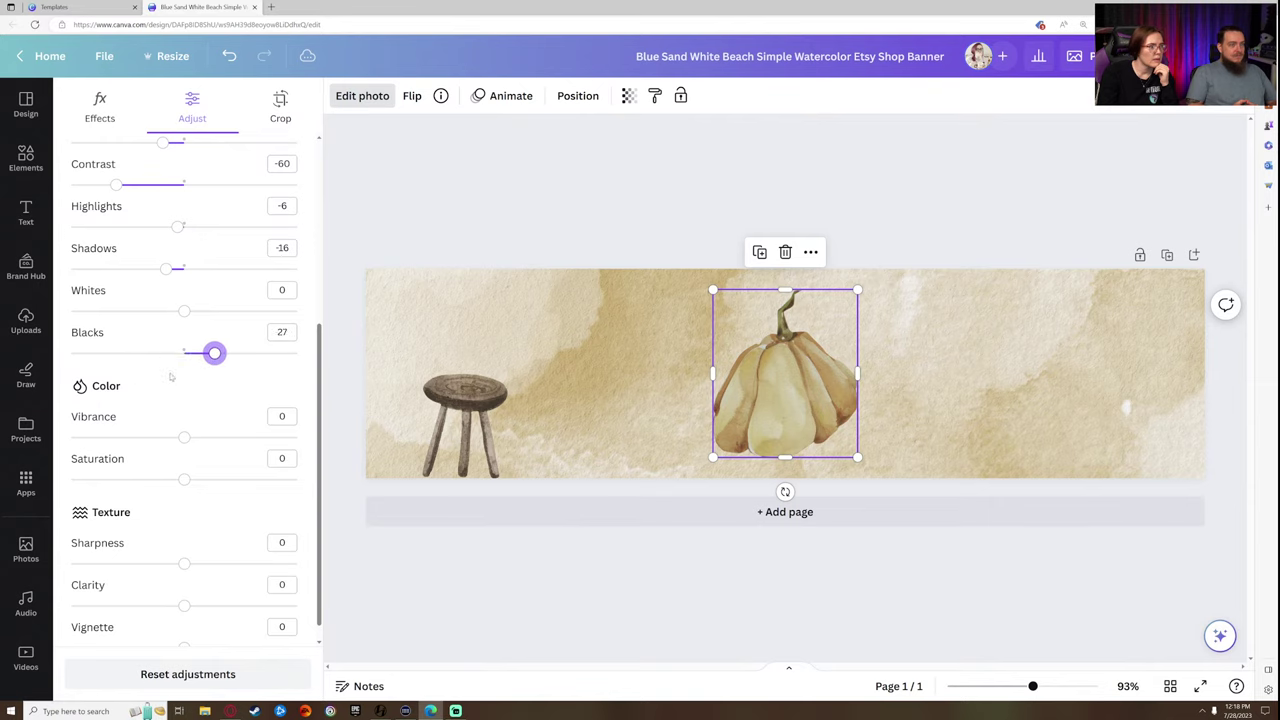
scroll(171, 376, "down", 1)
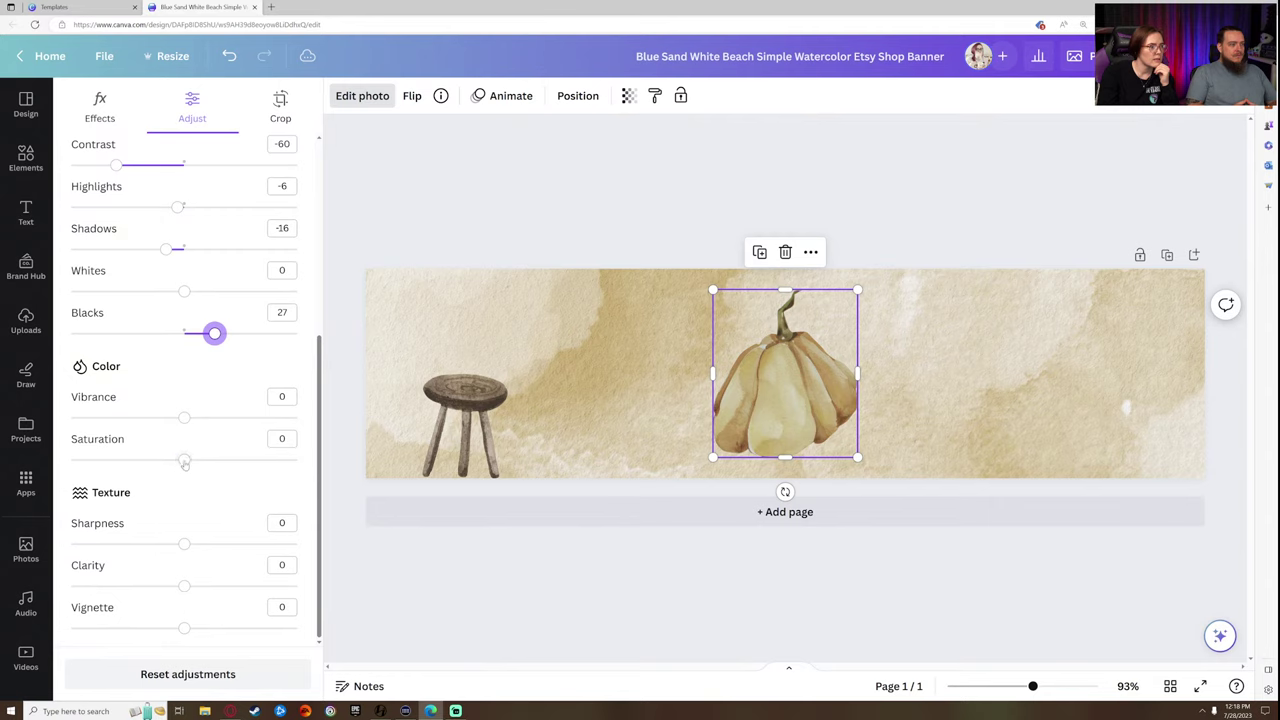
left_click_drag(189, 460, 207, 460)
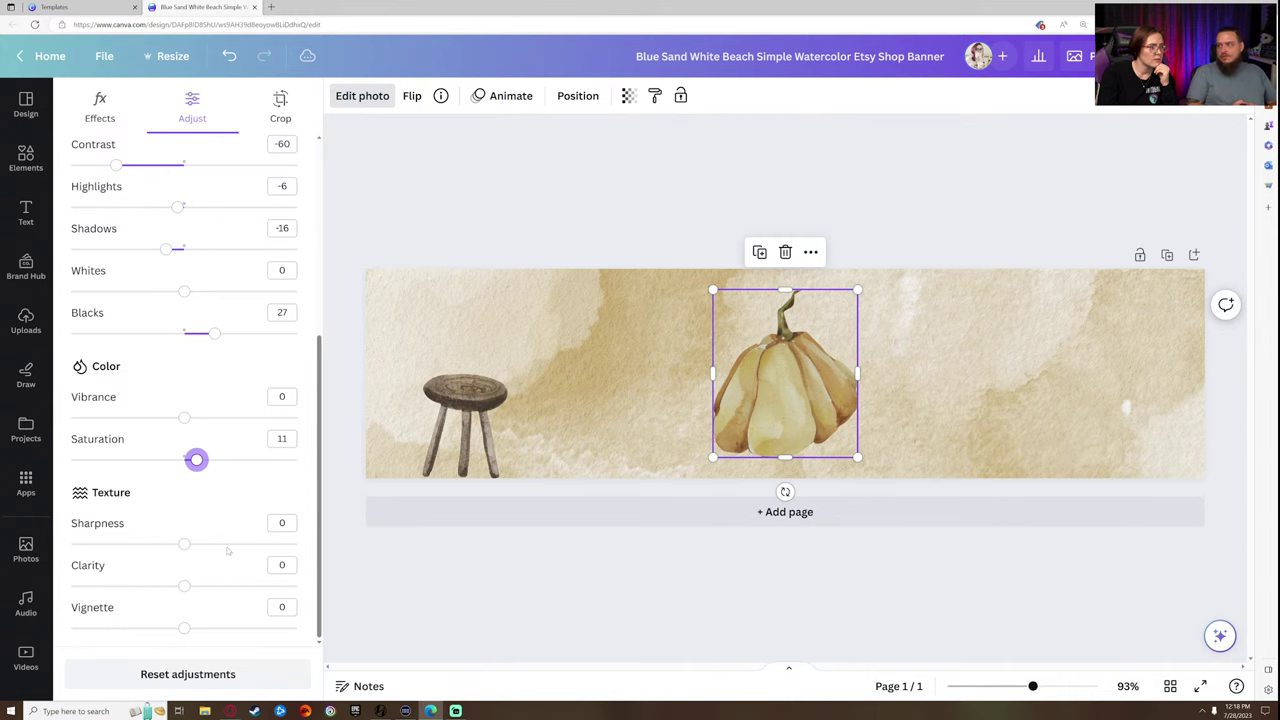
left_click(737, 194)
- Shrink the pumpkin and place it on the stool's seat
left_click_drag(800, 343, 527, 282)
left_click_drag(577, 238, 518, 307)
left_click_drag(500, 352, 488, 352)
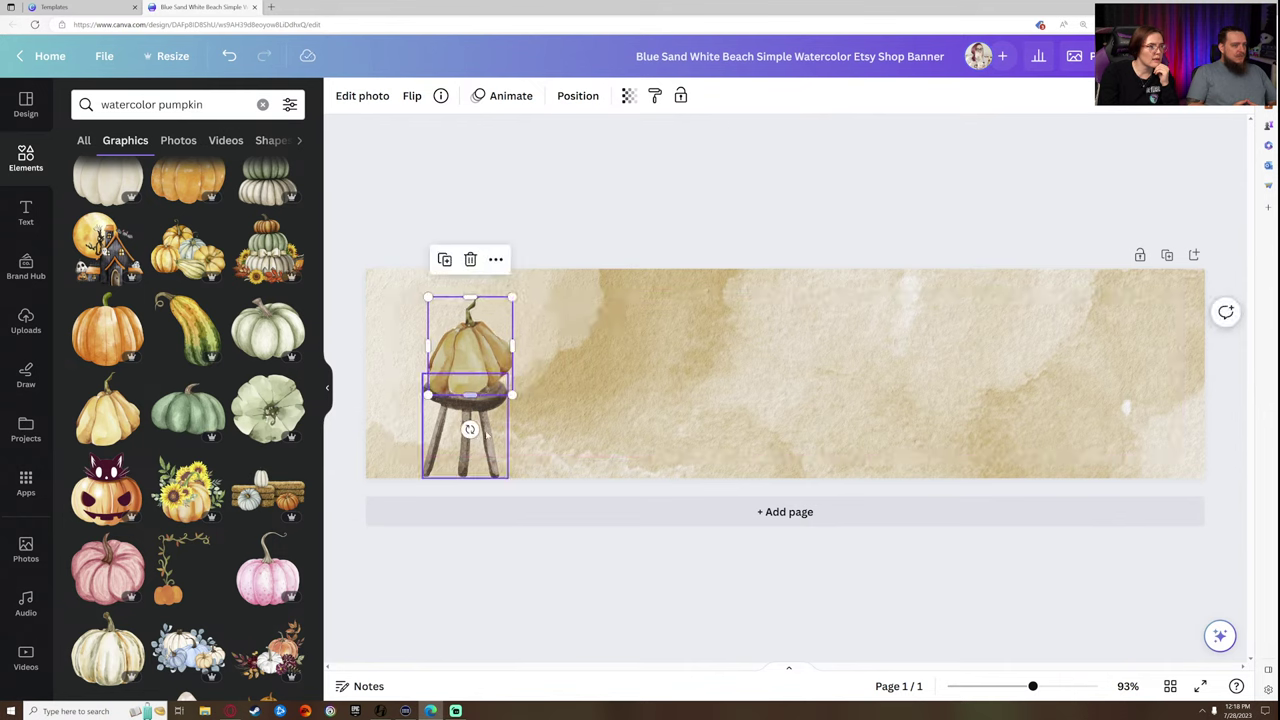
- Tilt the pumpkin slightly clockwise and fine-tune its size and position so it rests within the stool's seat
mouse_move(471, 429)
left_mouse_down()
mouse_move(489, 460)
mouse_move(458, 428)
left_mouse_up()
left_click_drag(465, 343, 466, 347)
left_click_drag(519, 307, 516, 317)
left_click(655, 237)
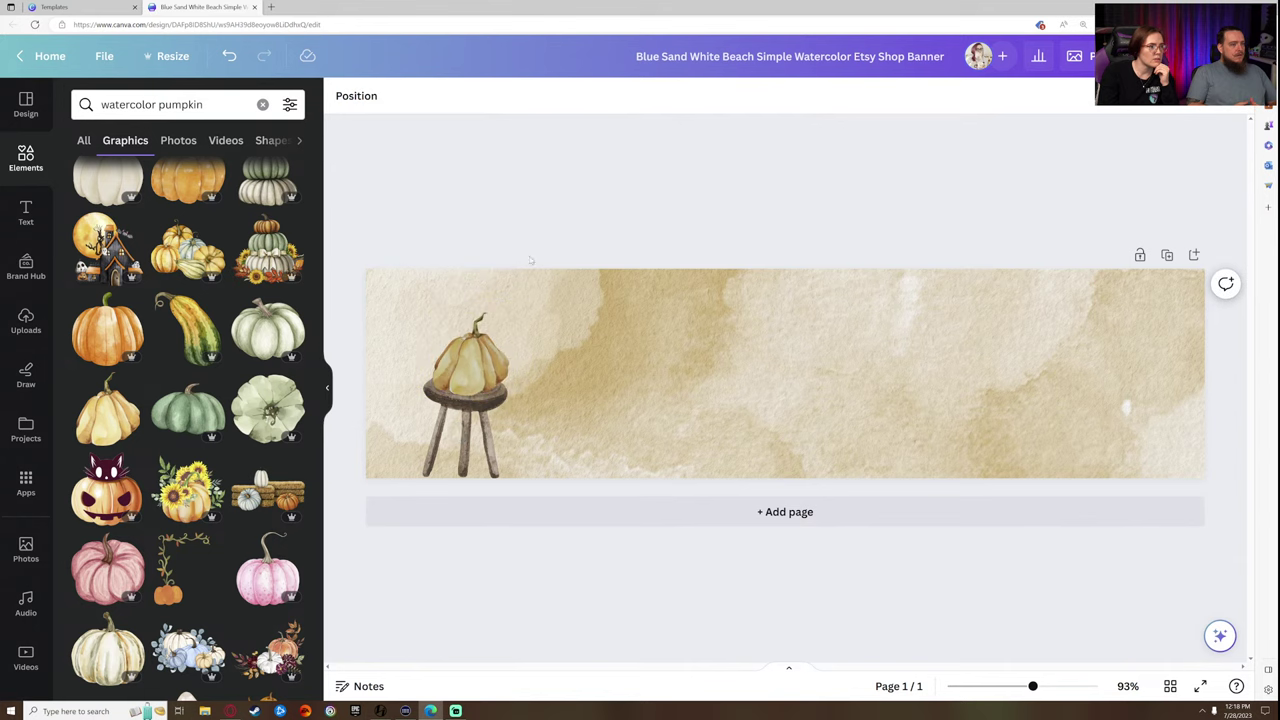
- Group the pumpkin with the stool and shift the group slightly toward the banner's center
left_click_drag(382, 330, 525, 326)
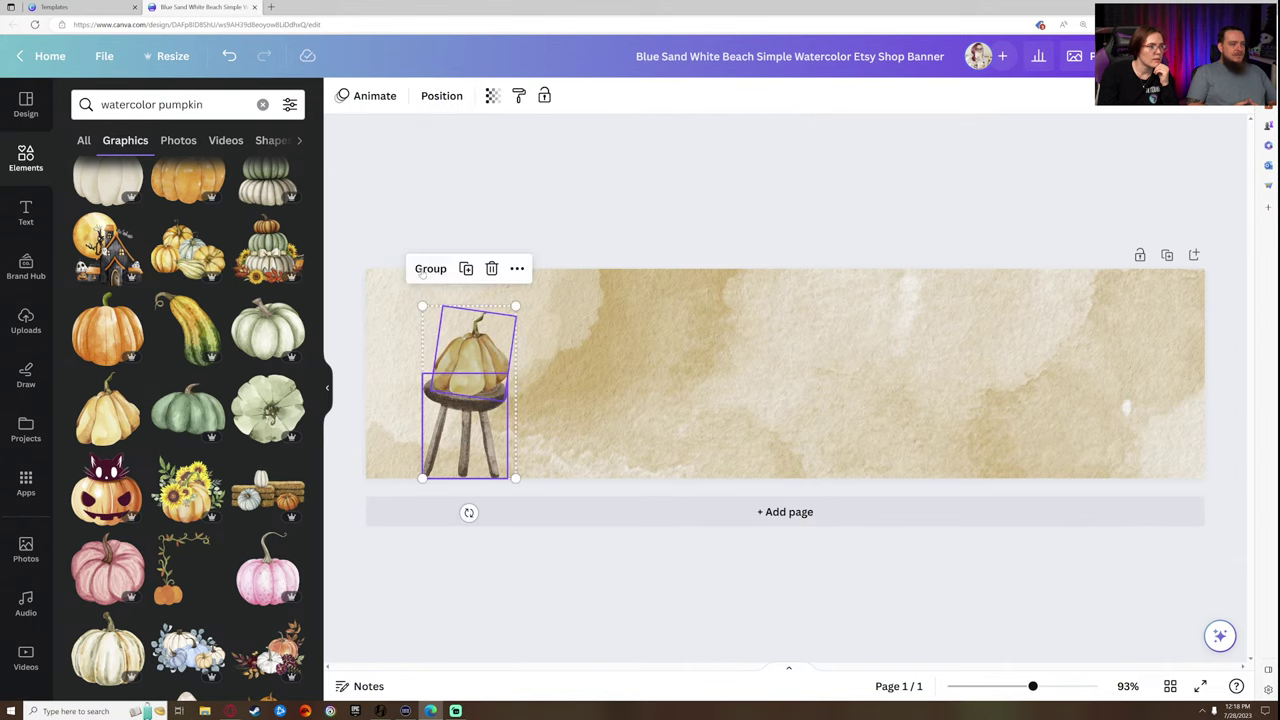
left_click(430, 268)
left_click_drag(454, 423, 487, 422)
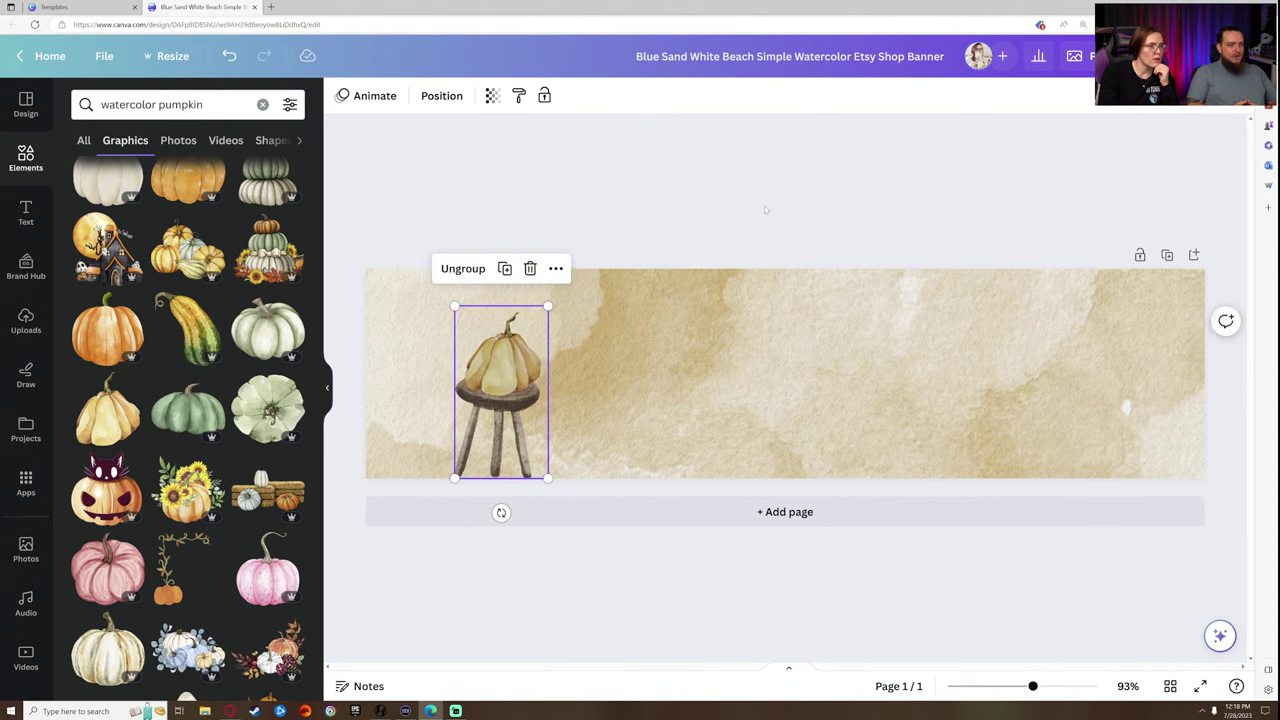
- Set the transparency of the beige watercolor background to about 77
left_click(765, 210)
left_click(602, 328)
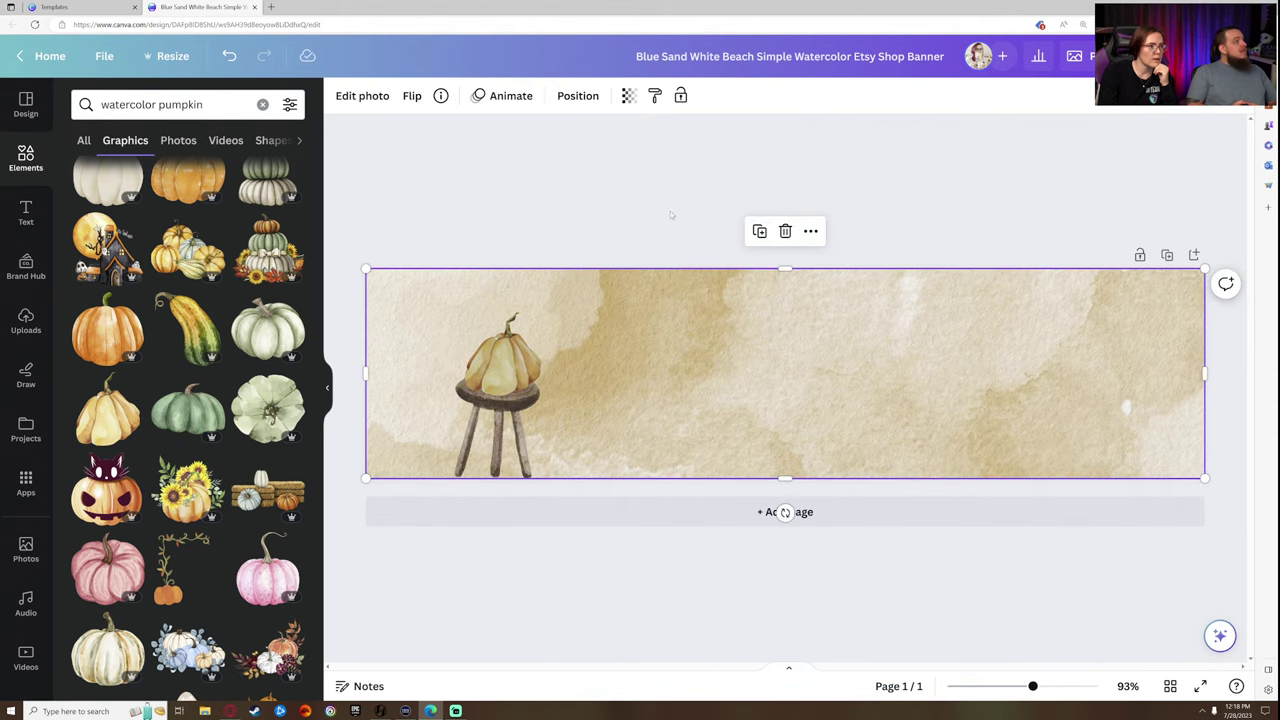
left_click(628, 96)
left_click_drag(628, 159, 605, 158)
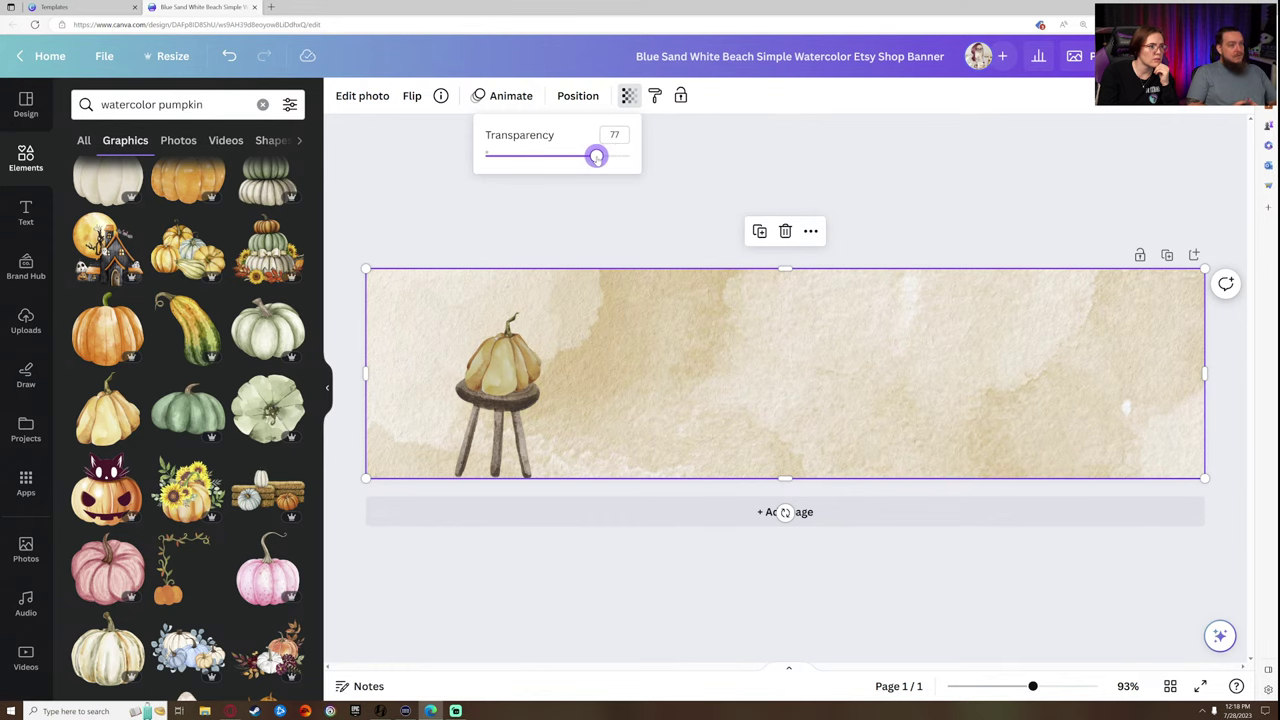
left_click(910, 200)
left_click(918, 197)
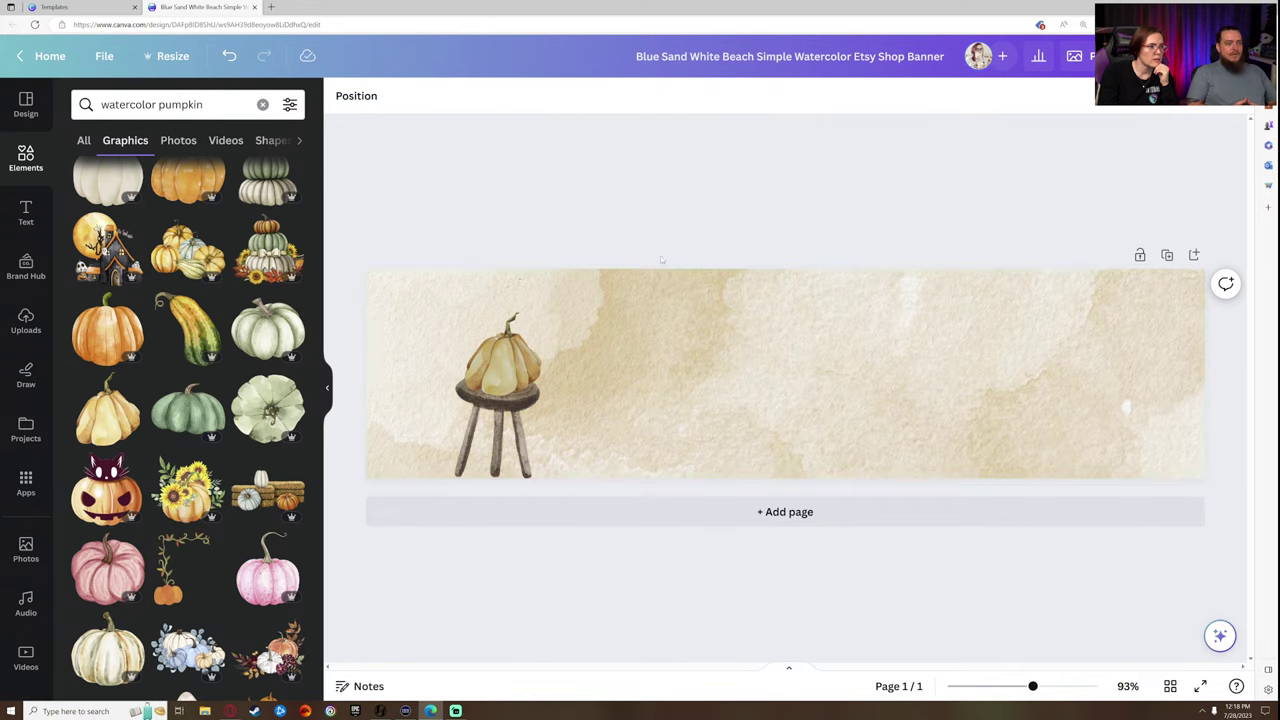
- Enlarge the pumpkin-and-stool group slightly, keeping the stool's feet at the banner's lower edge
left_click(26, 214)
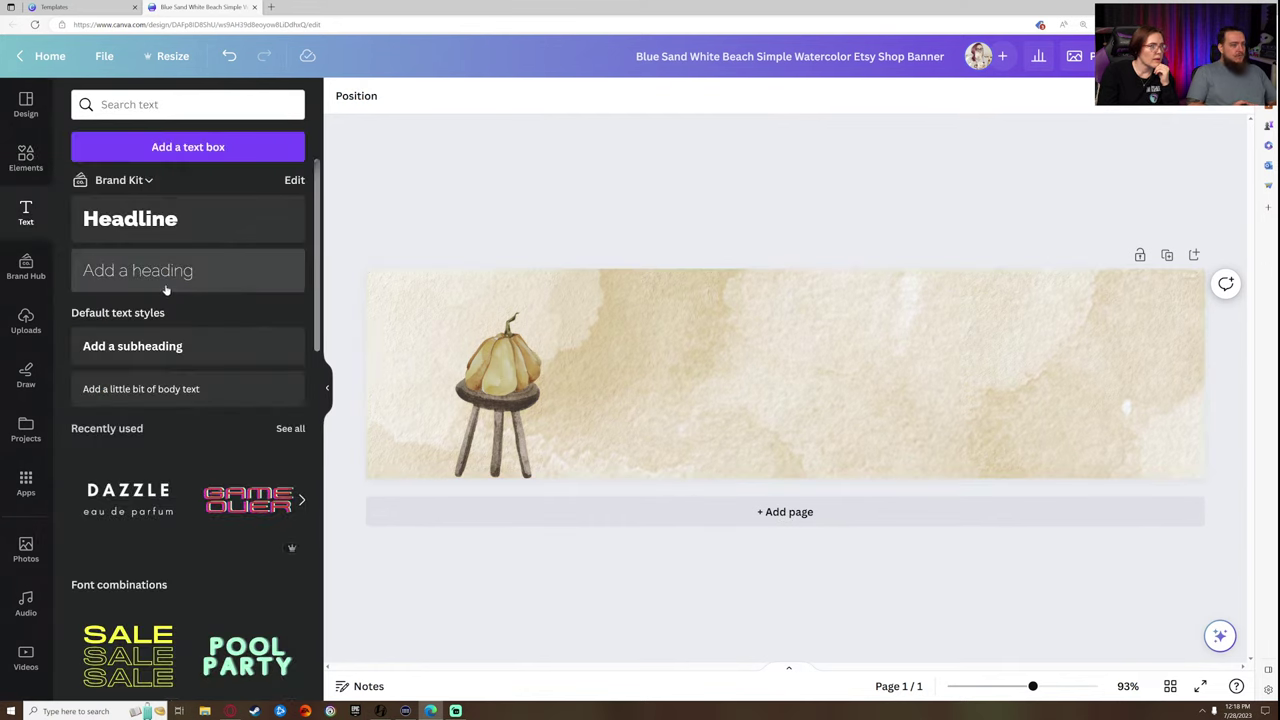
left_click(505, 355)
left_click_drag(548, 305, 557, 290)
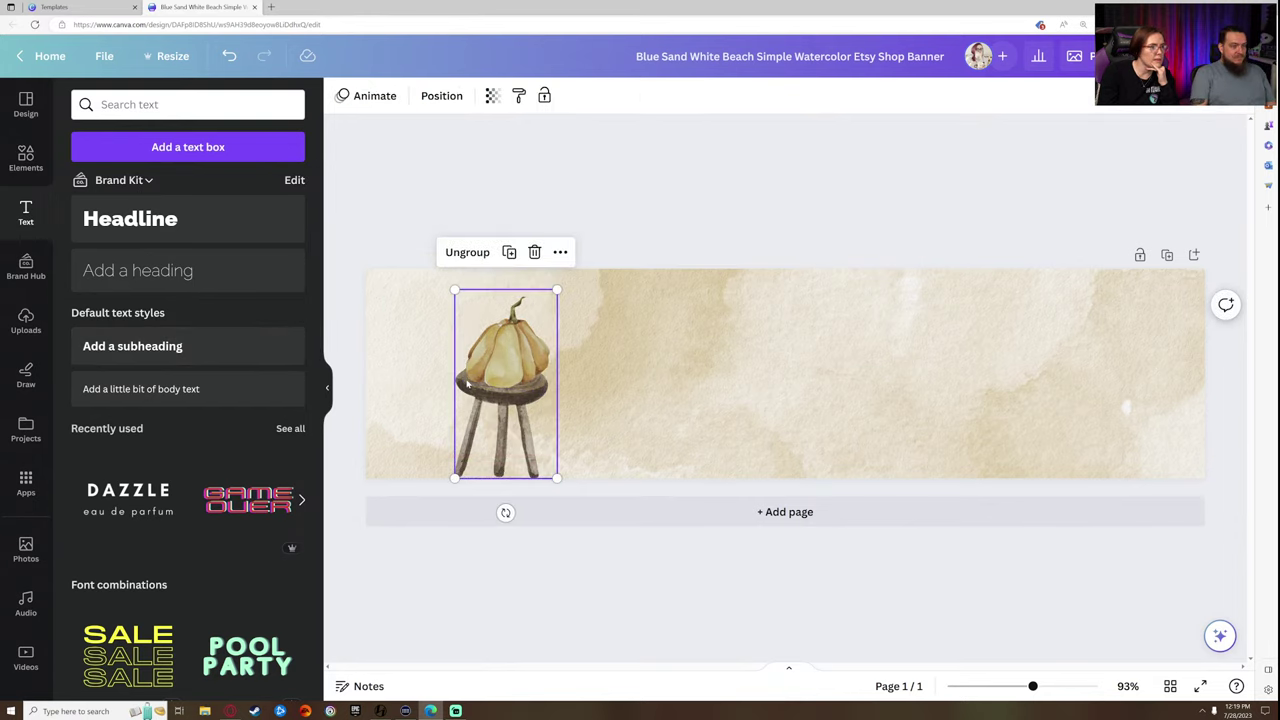
left_click(797, 204)
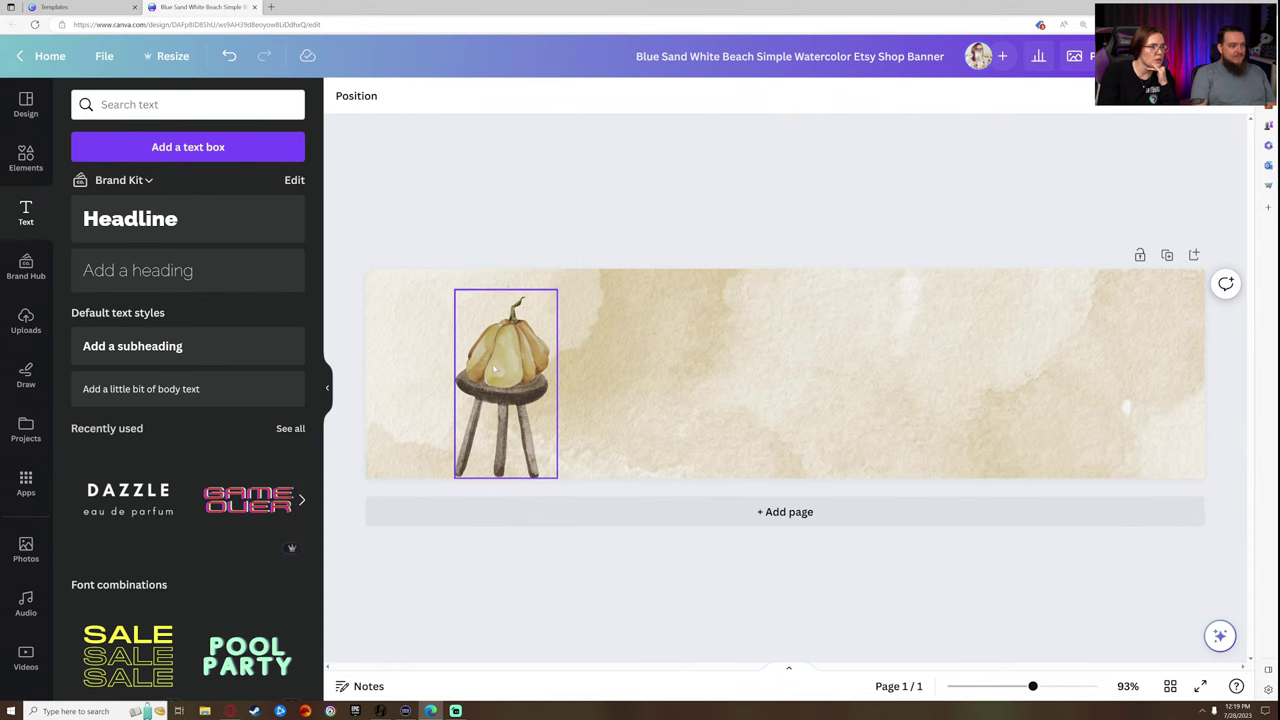
- Search the graphic elements for "watercolor chocolate"
left_click(26, 158)
left_click_drag(159, 104, 197, 104)
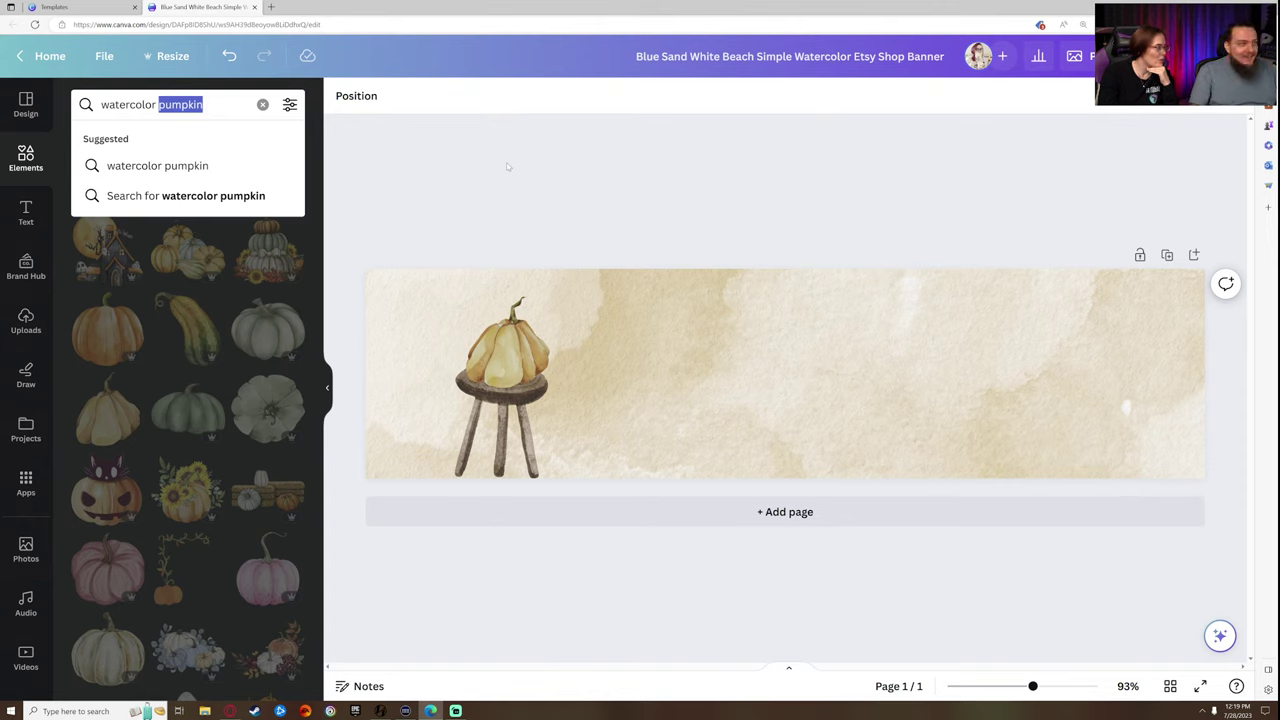
key("BackSpace")
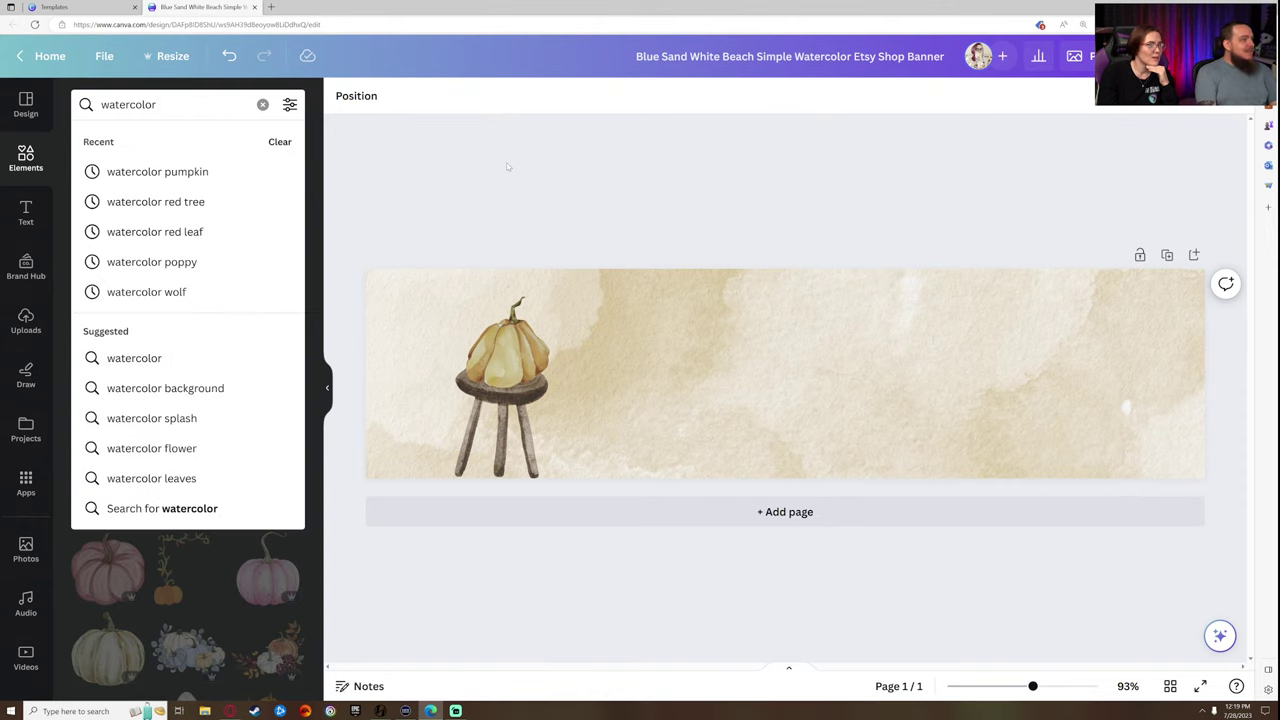
type("cho")
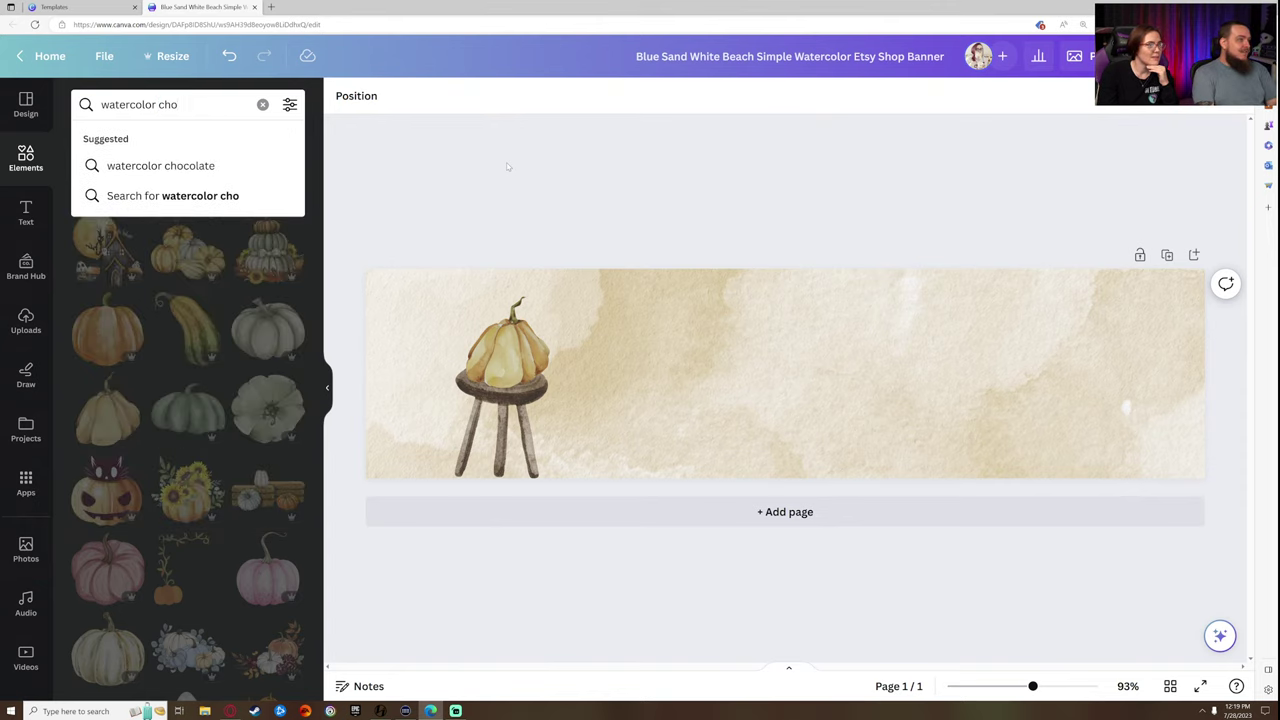
type("colate")
key("Return")
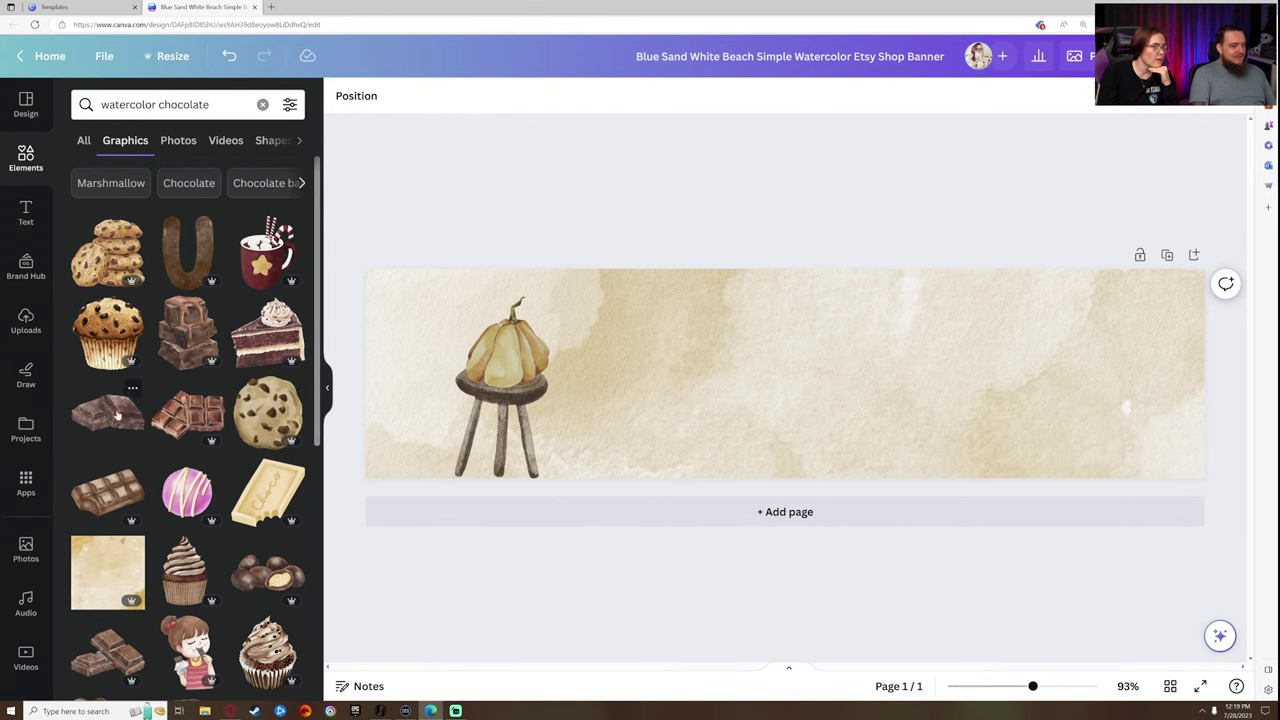
- Try adding the dark chocolate chunks graphic near the stool at a reduced size, and remove it
left_click(118, 412)
left_click_drag(947, 293, 514, 394)
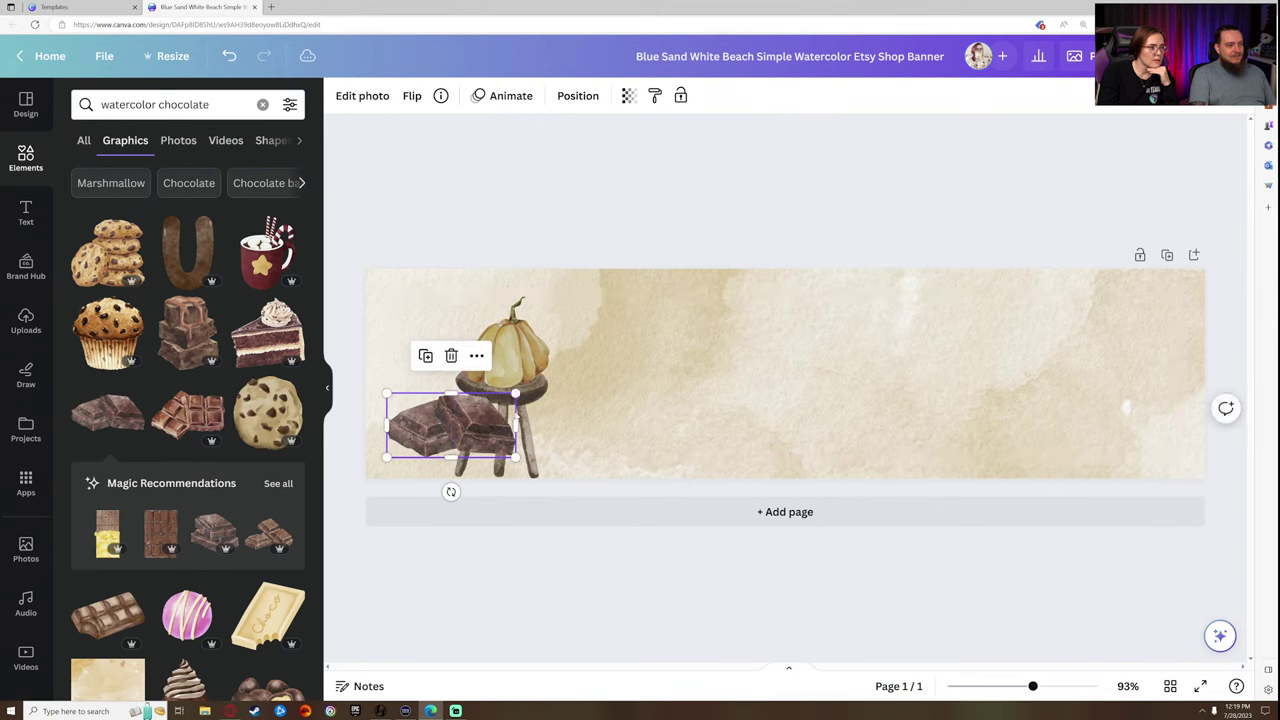
left_click_drag(450, 428, 949, 368)
left_click_drag(1083, 455, 641, 411)
left_click_drag(725, 324, 487, 366)
left_click(488, 324)
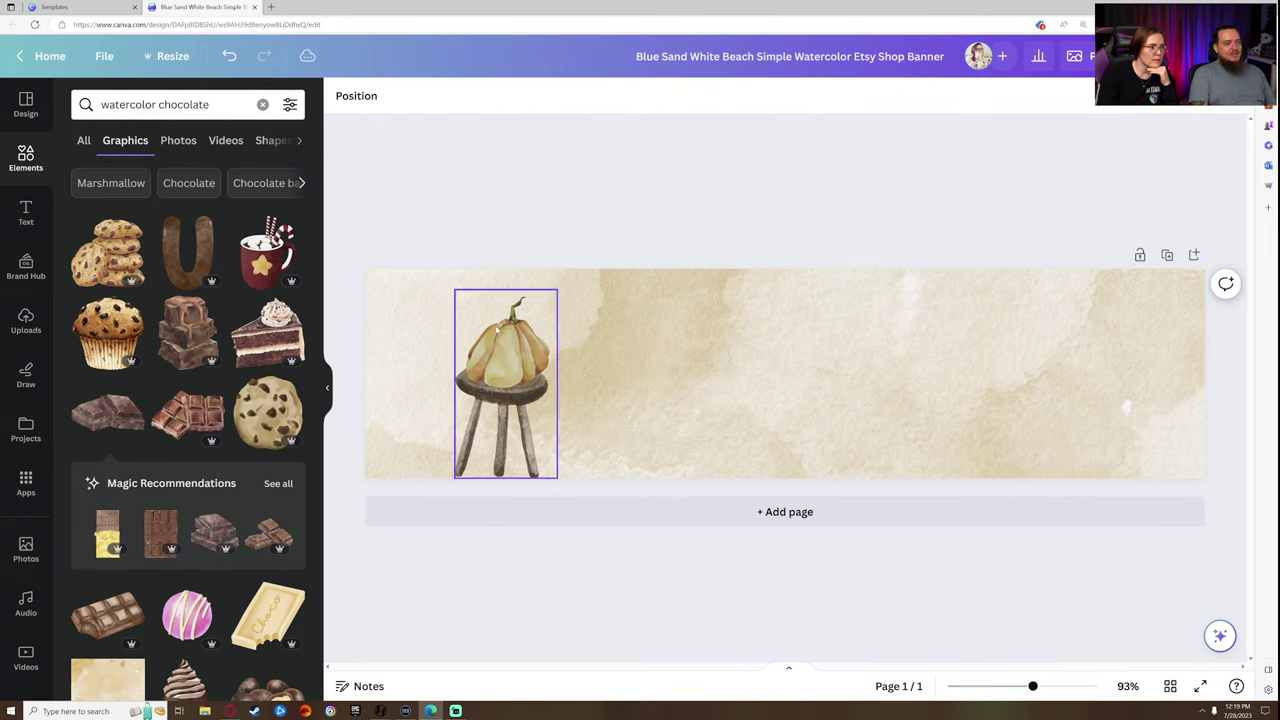
- Enlarge the pumpkin-and-stool group a little more and move it closer to the banner's left edge
left_click(556, 308)
left_click_drag(557, 290, 565, 275)
left_click(592, 325)
left_click_drag(490, 379, 439, 379)
left_click(385, 408)
- Try the chocolate splash graphic from the results, shrunk and placed beside the pumpkin above the stool's seat
scroll(151, 533, "down", 2)
scroll(150, 535, "down", 3)
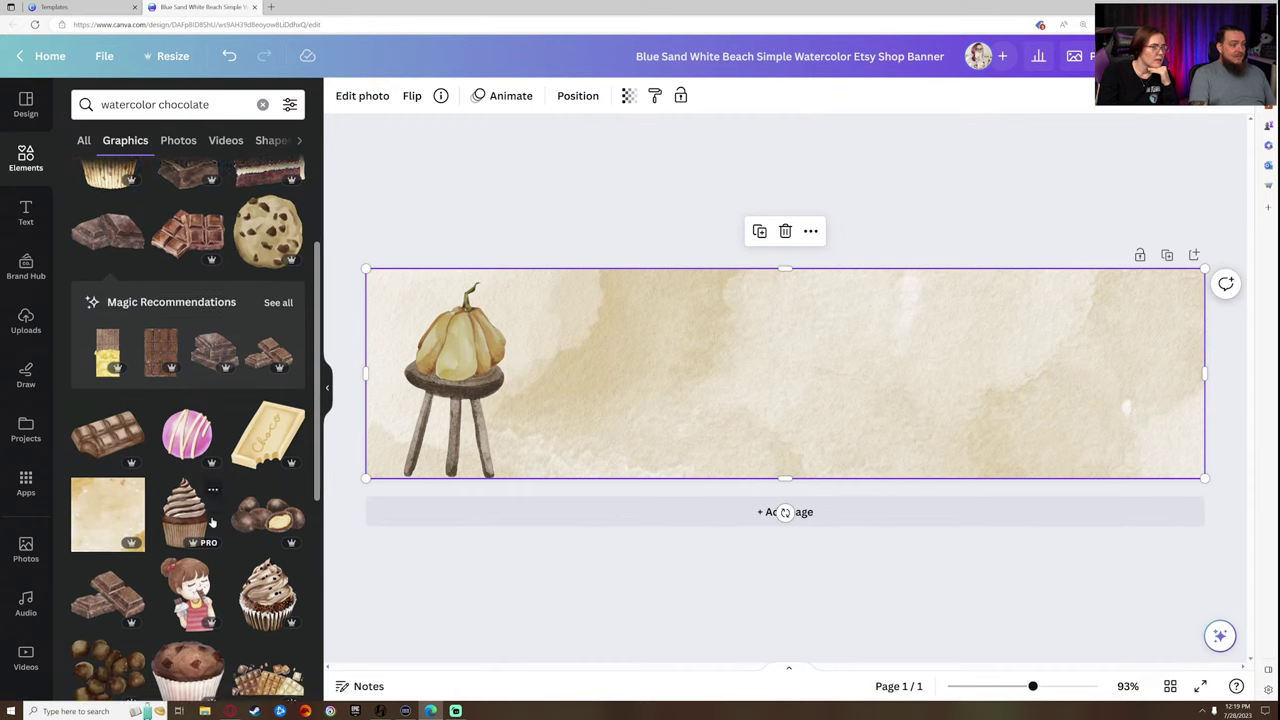
scroll(216, 515, "down", 4)
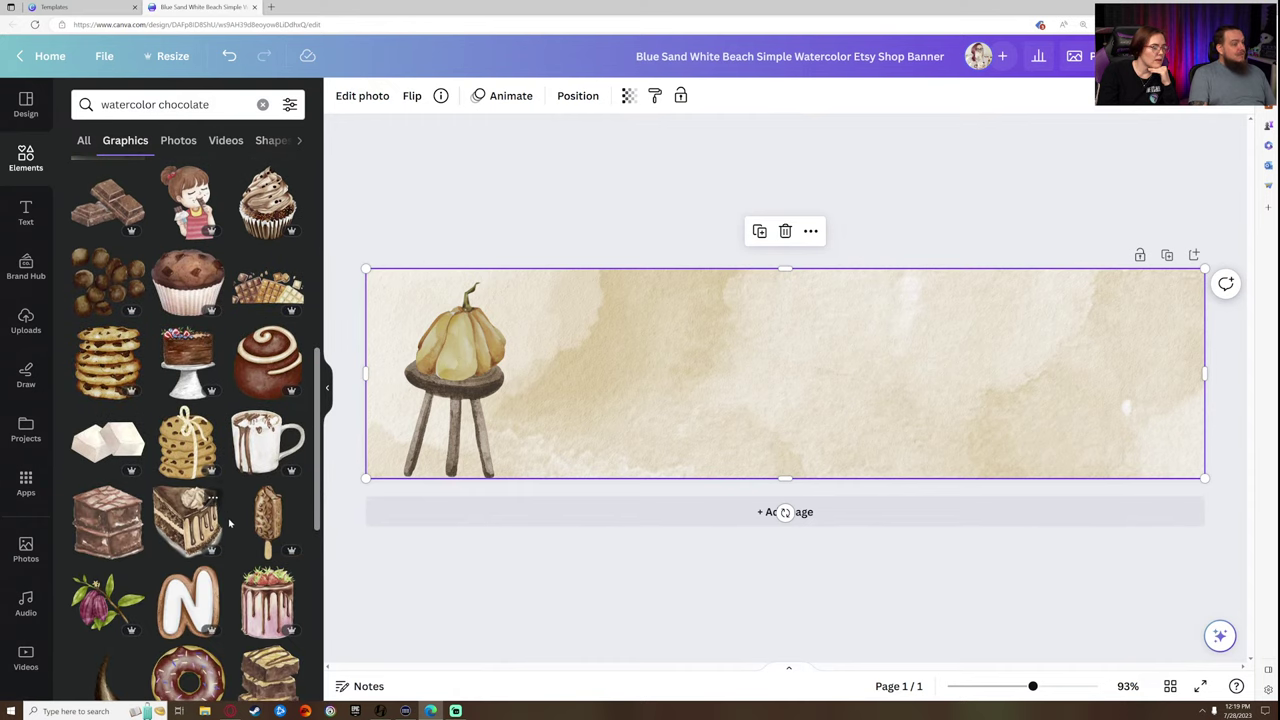
scroll(210, 510, "down", 3)
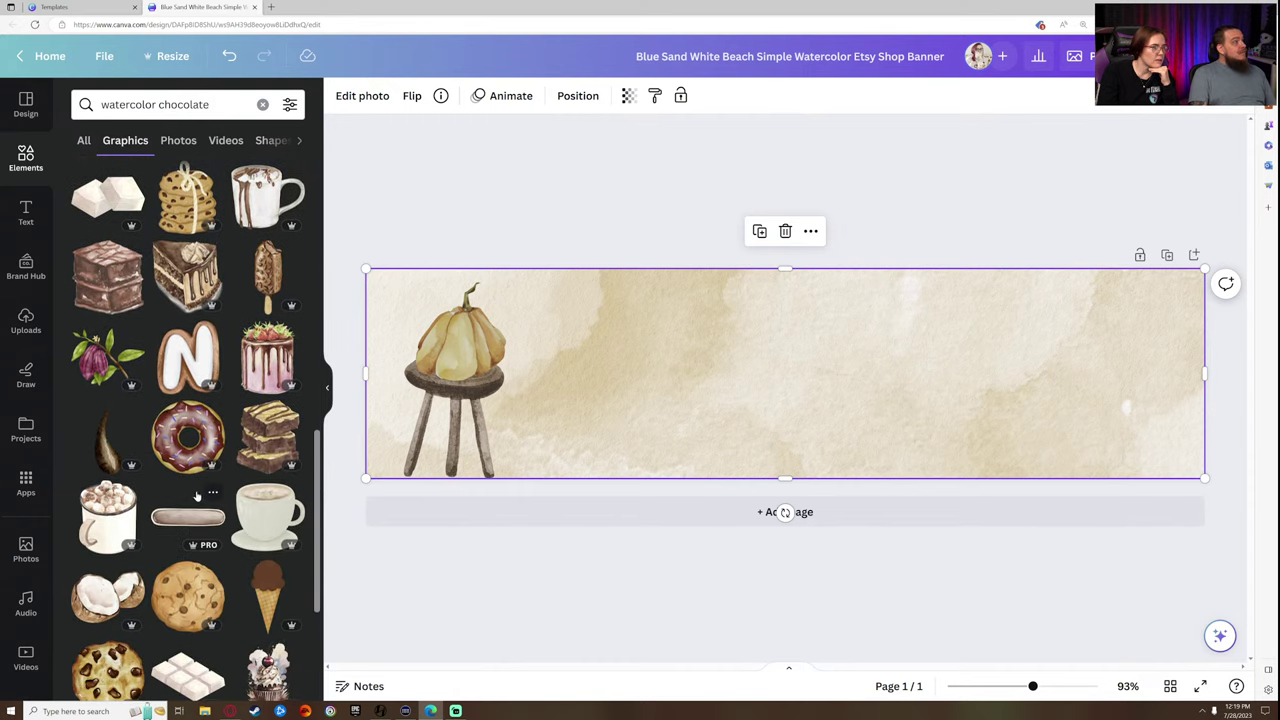
scroll(198, 495, "down", 1)
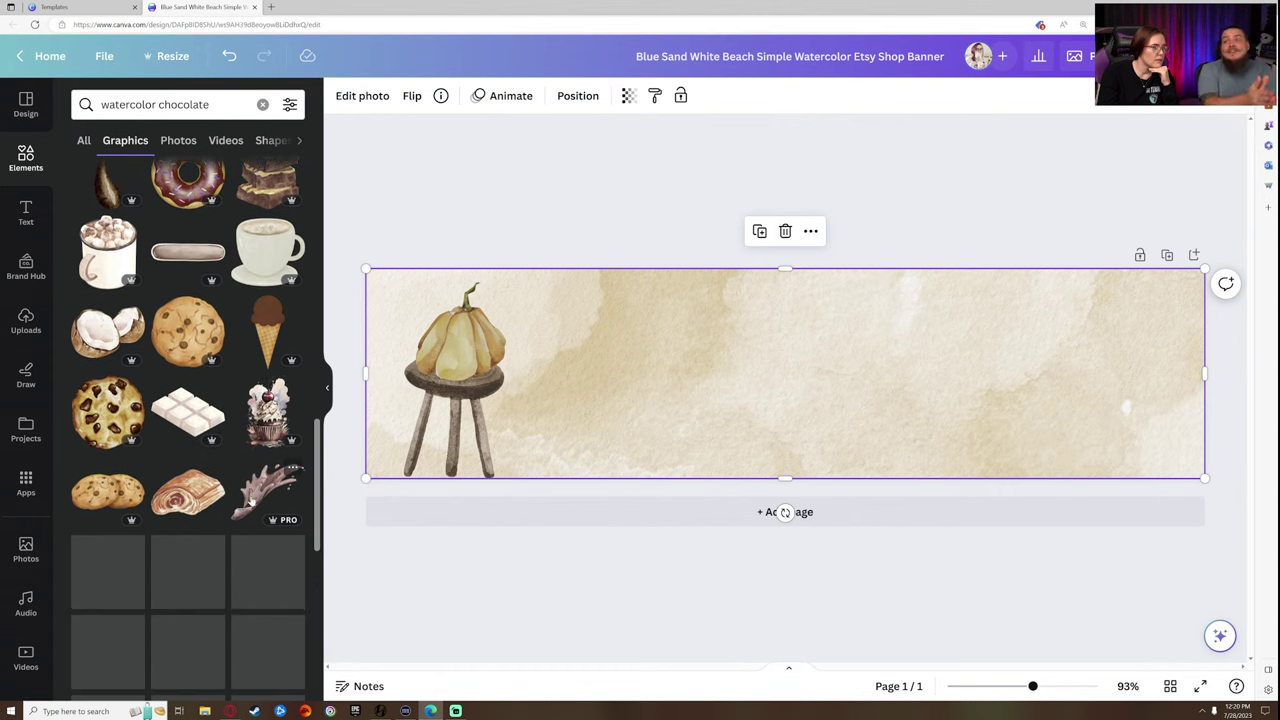
left_click(250, 500)
left_click_drag(895, 457, 520, 338)
left_click(553, 394)
left_click(819, 429)
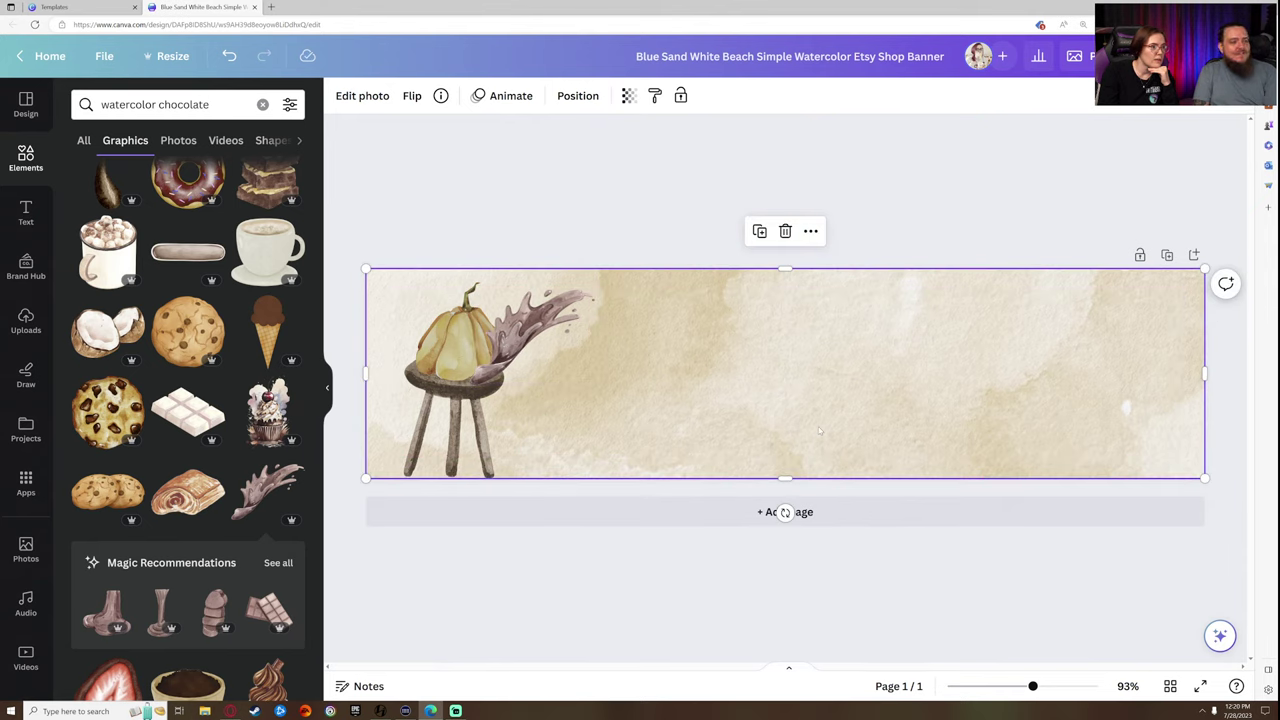
- Show the full list of magic recommendations for the chocolate splash graphic
left_click(545, 330)
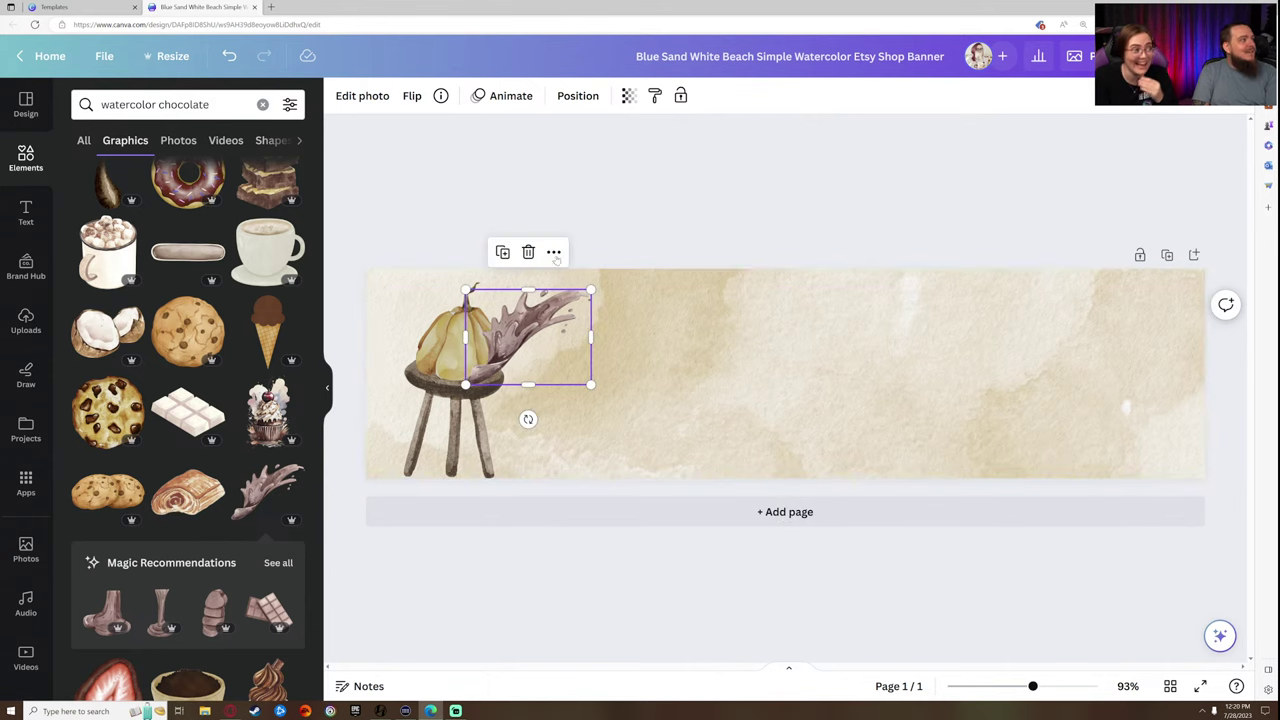
scroll(190, 420, "down", 2)
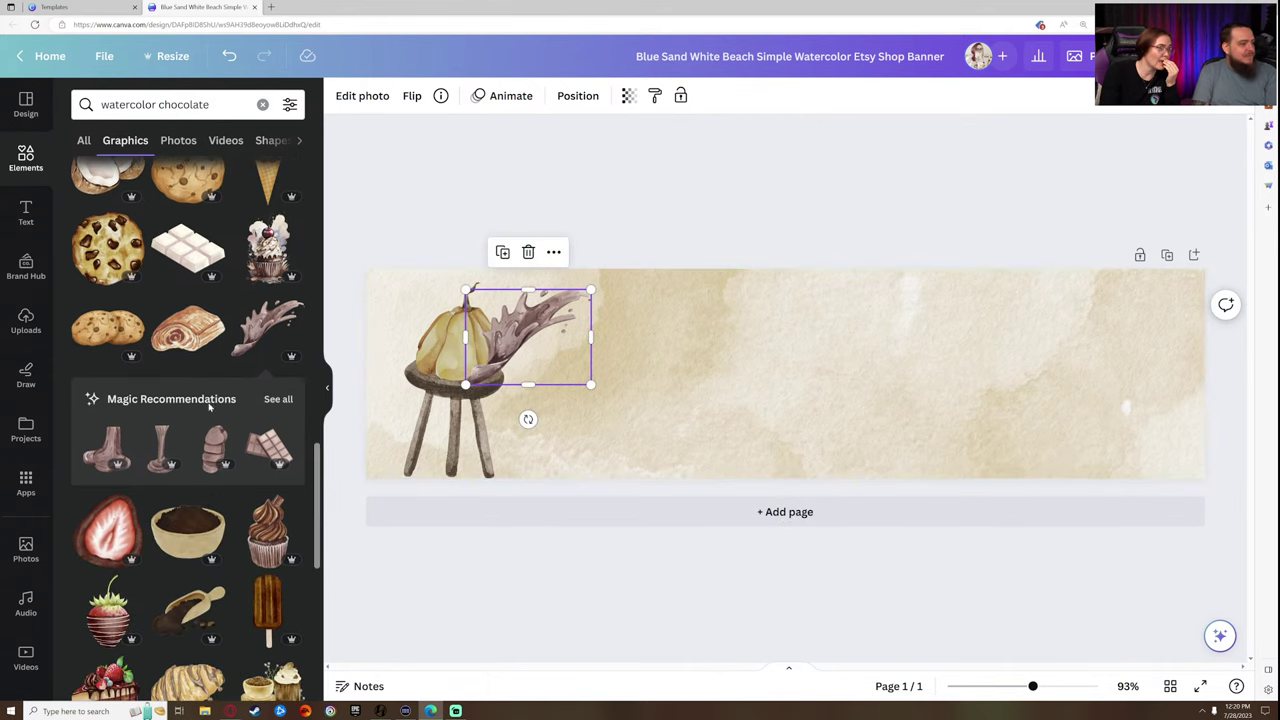
left_click(267, 401)
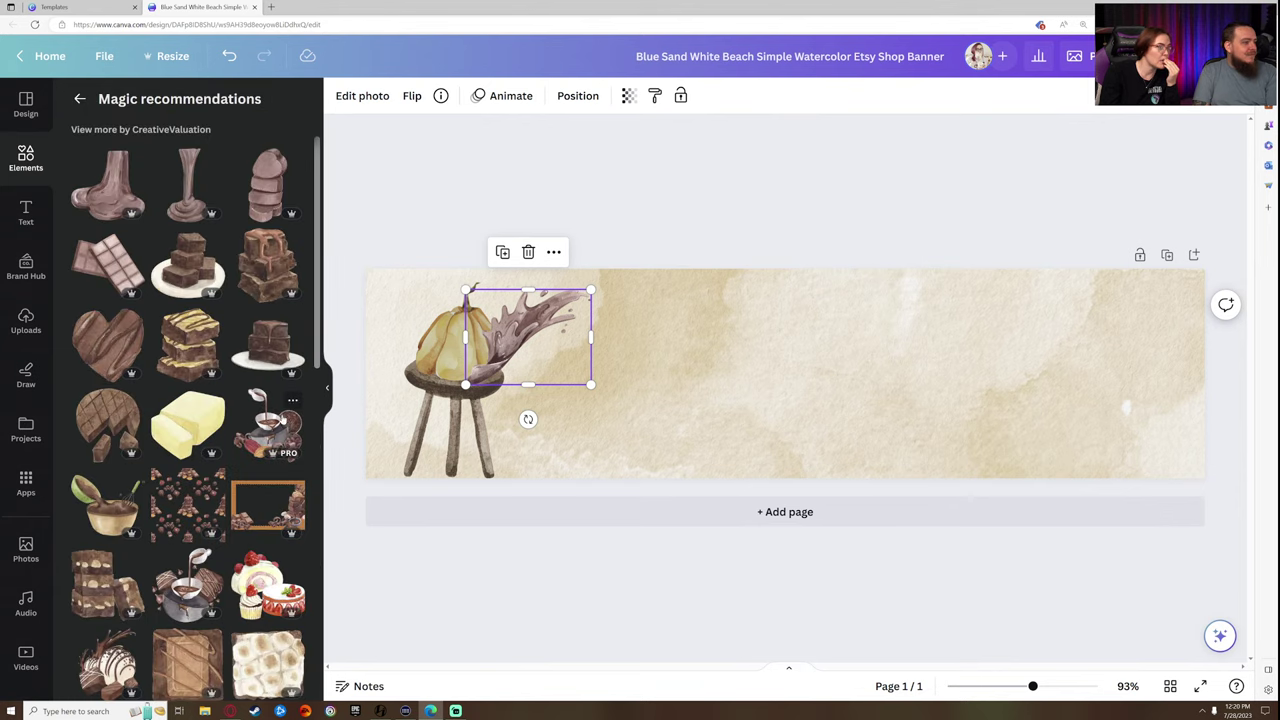
- Add the poured chocolate graphic from the recommendations and delete the chocolate splash beside the pumpkin
left_click(190, 183)
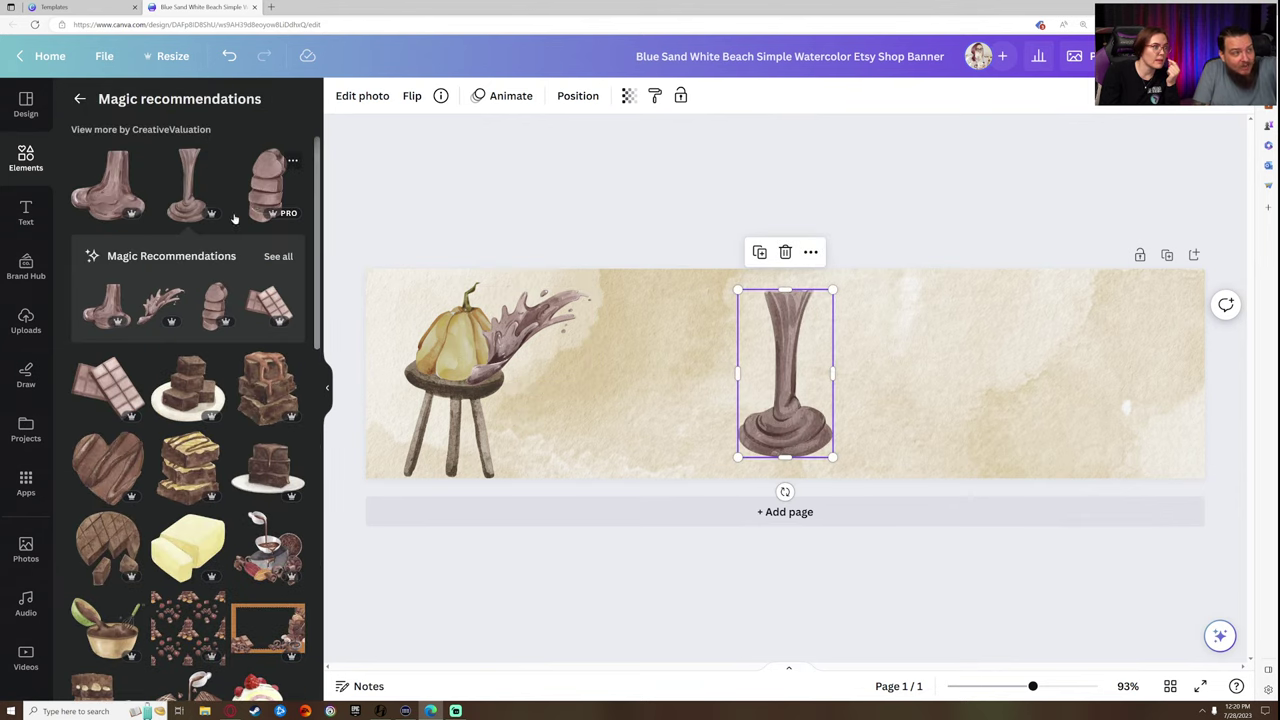
left_click(527, 330)
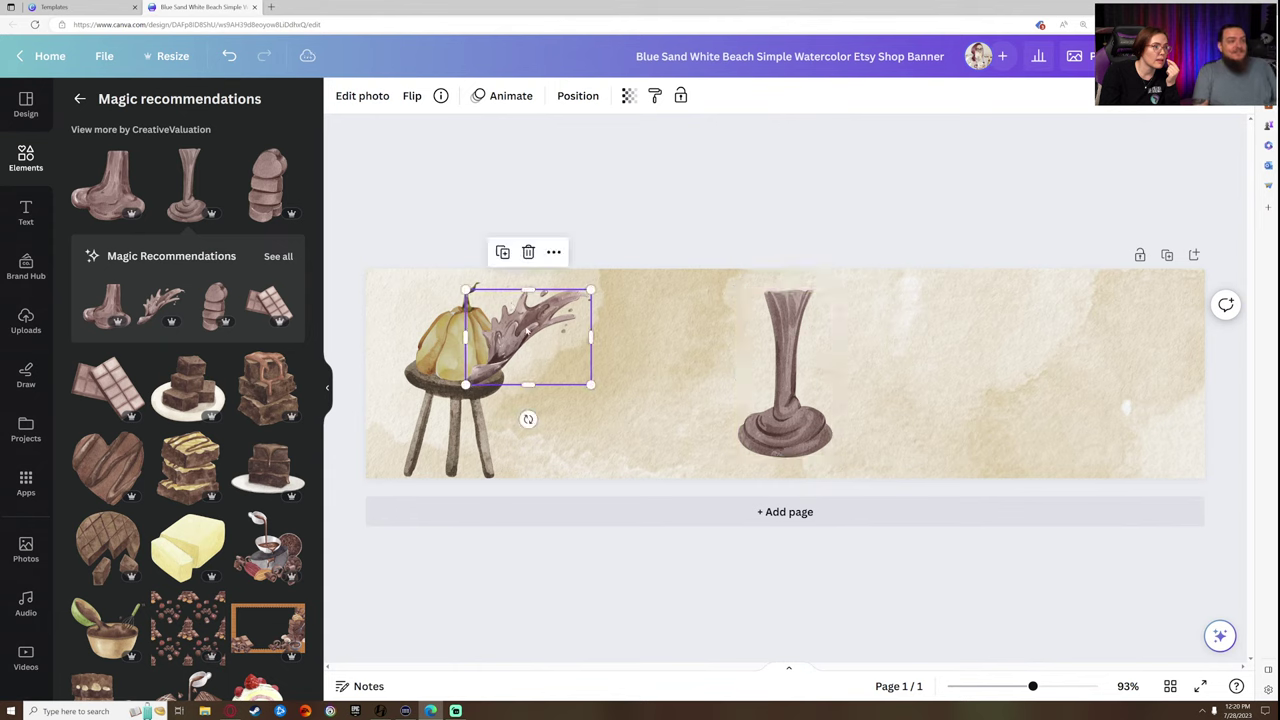
left_click(528, 253)
- Try the poured chocolate graphic at a larger size in different spots on the banner, and remove it
left_click(785, 380)
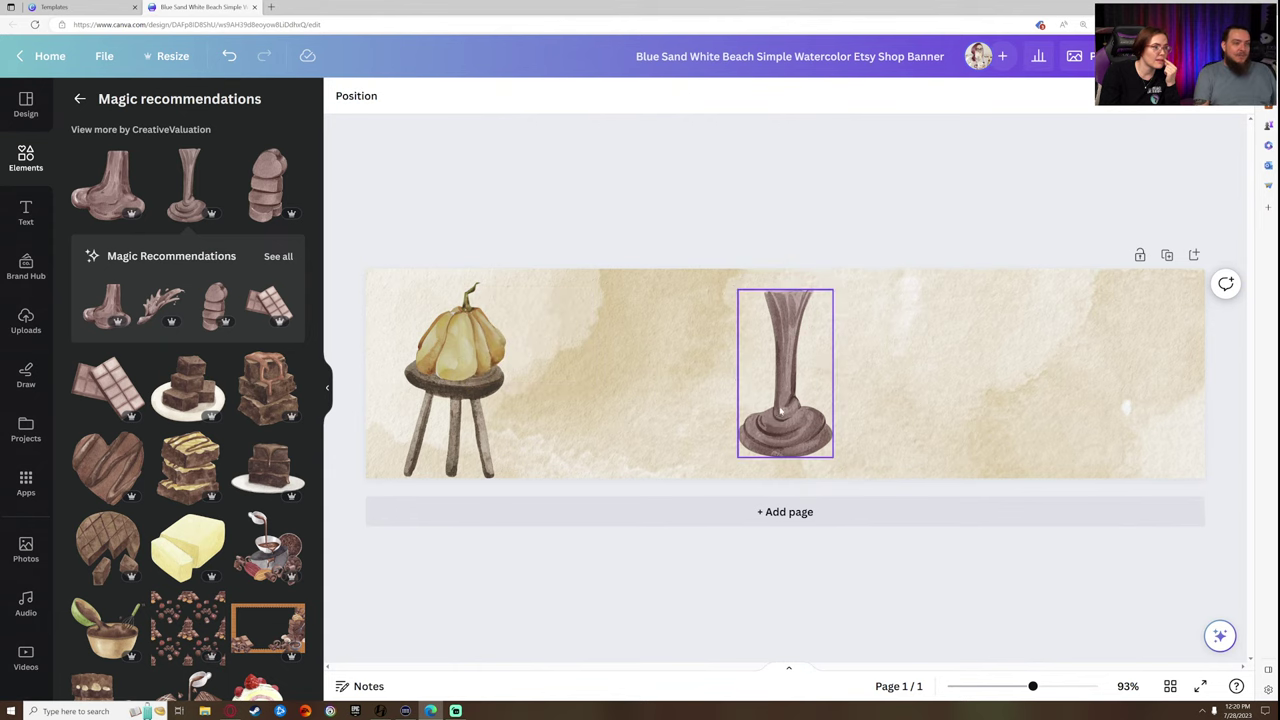
left_click_drag(785, 380, 711, 380)
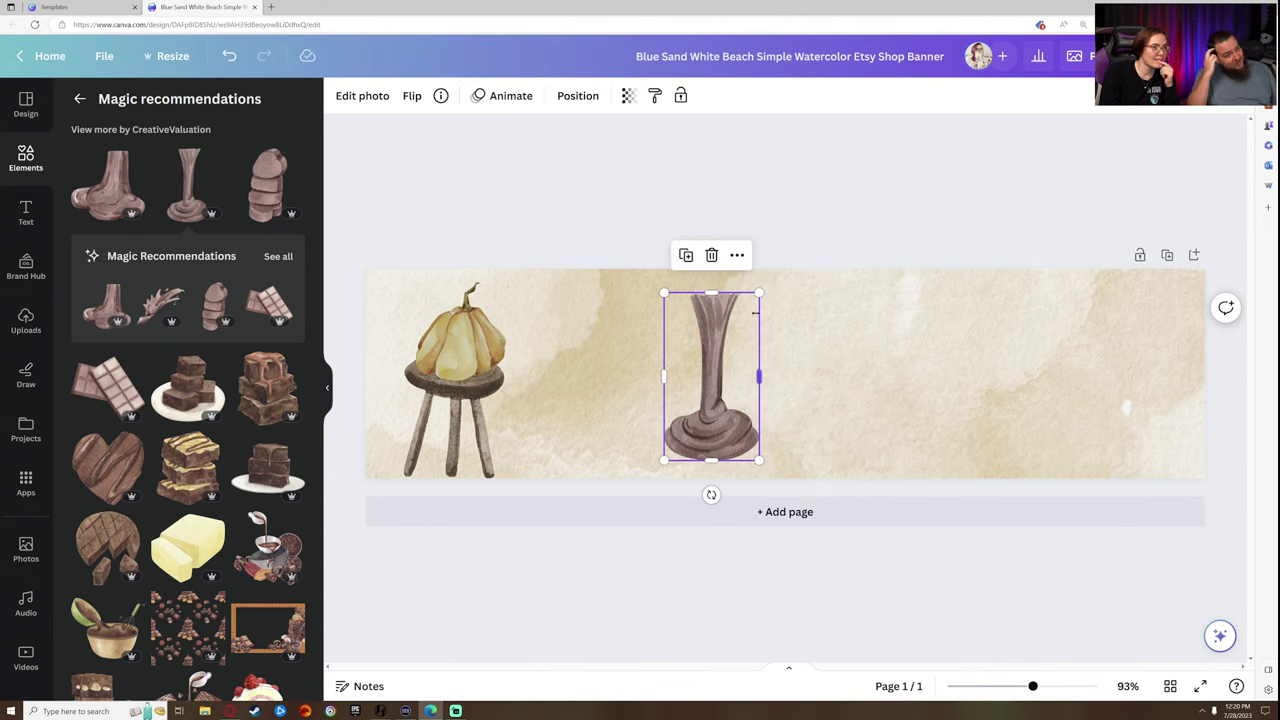
left_click_drag(758, 293, 780, 258)
left_click_drag(722, 380, 1094, 384)
left_click(1096, 219)
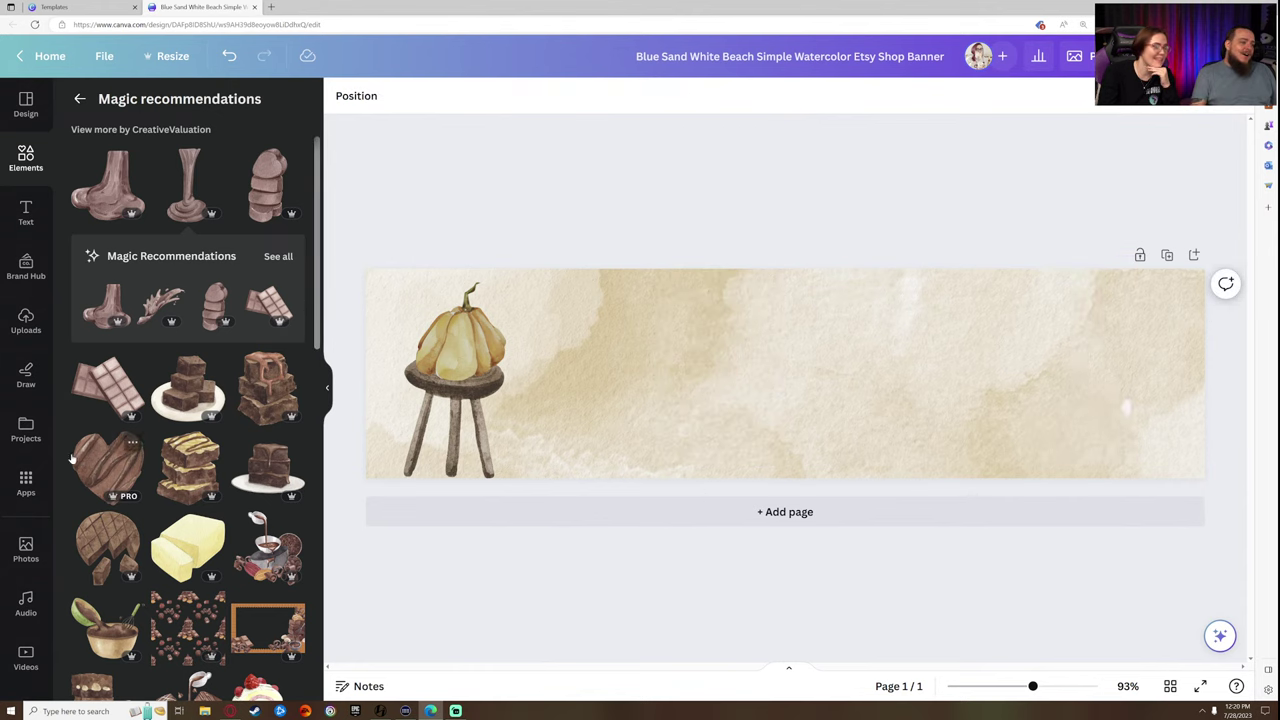
- Add the dark round chocolate with a white swirl, shrink it and place it on the stool's seat left of the pumpkin
scroll(190, 480, "down", 5)
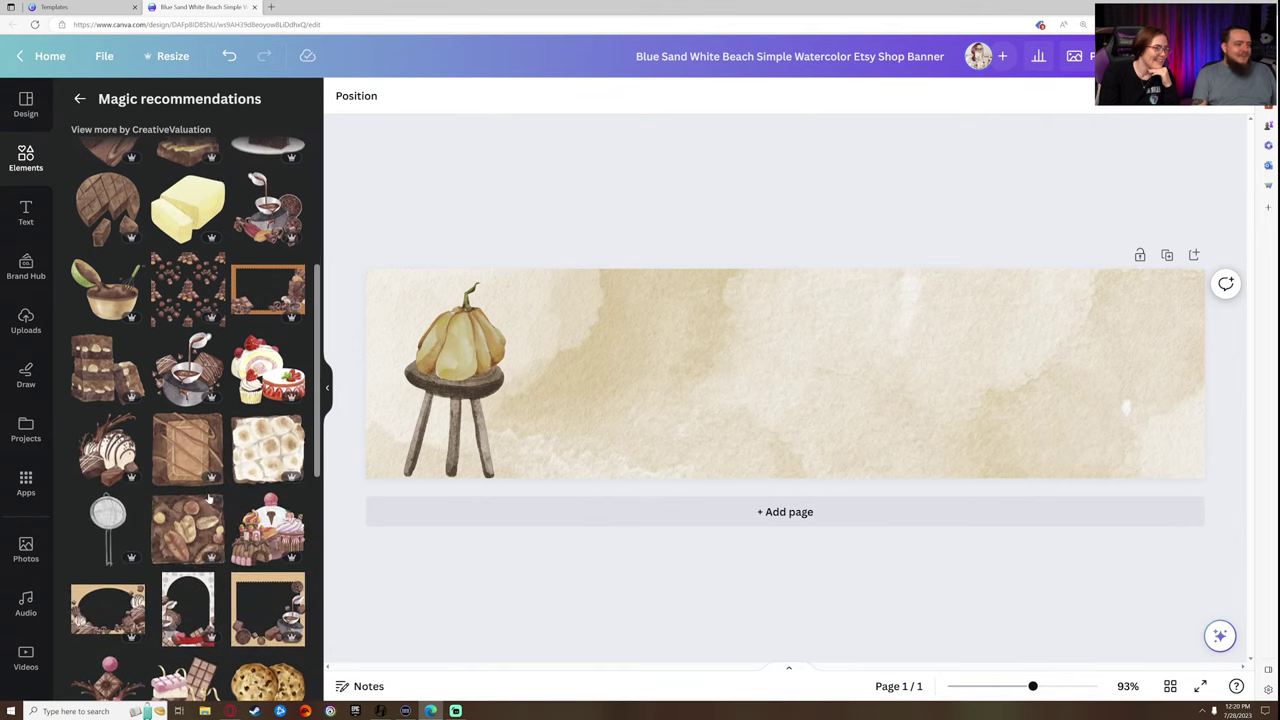
scroll(203, 505, "down", 5)
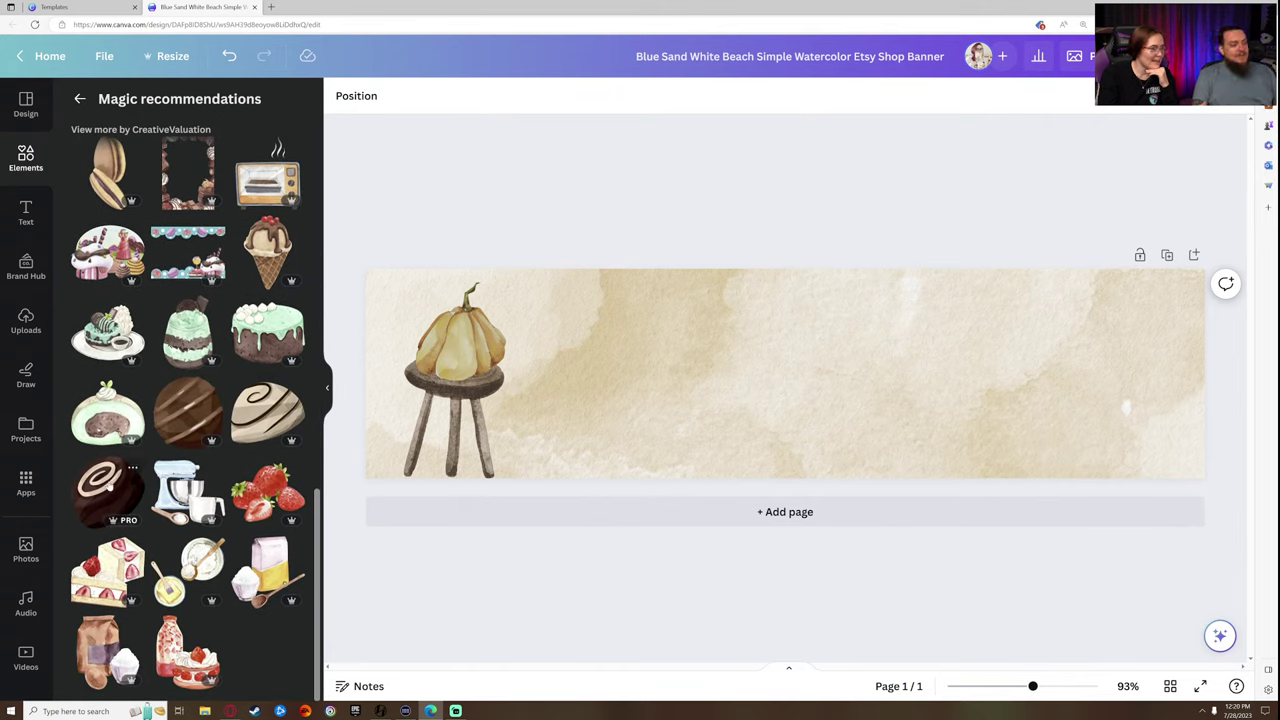
left_click(108, 490)
left_click_drag(872, 288, 729, 410)
left_click_drag(675, 468, 426, 367)
left_click(703, 416)
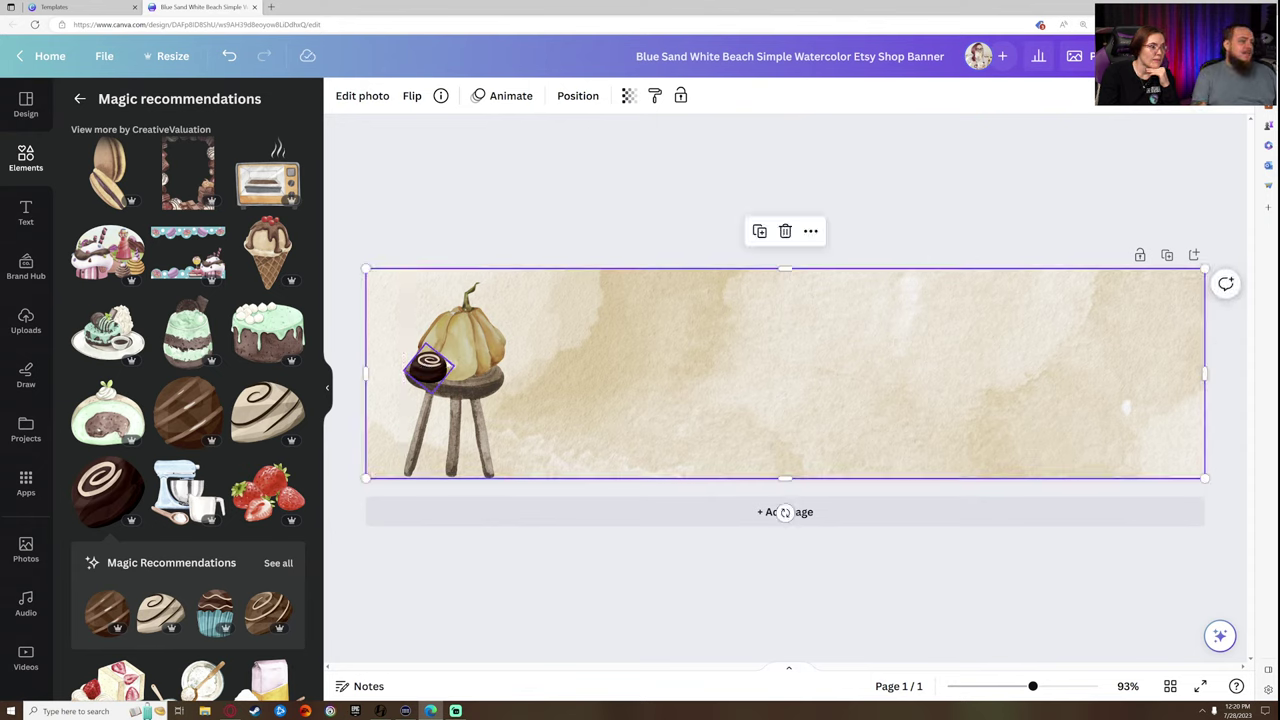
left_click(430, 368)
left_click_drag(432, 392, 437, 370)
- Adjust the swirled chocolate's brightness to 15, contrast to -100, highlights to 21 and shadows to 91
left_click(362, 96)
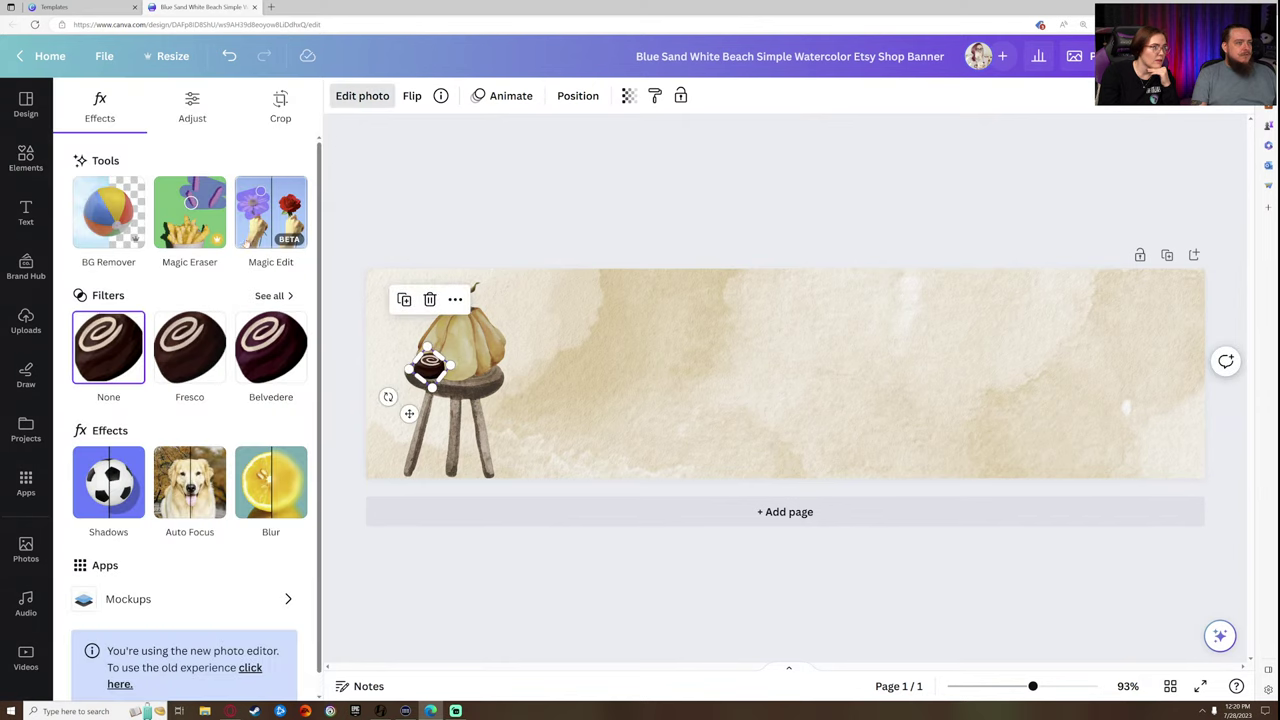
left_click(194, 110)
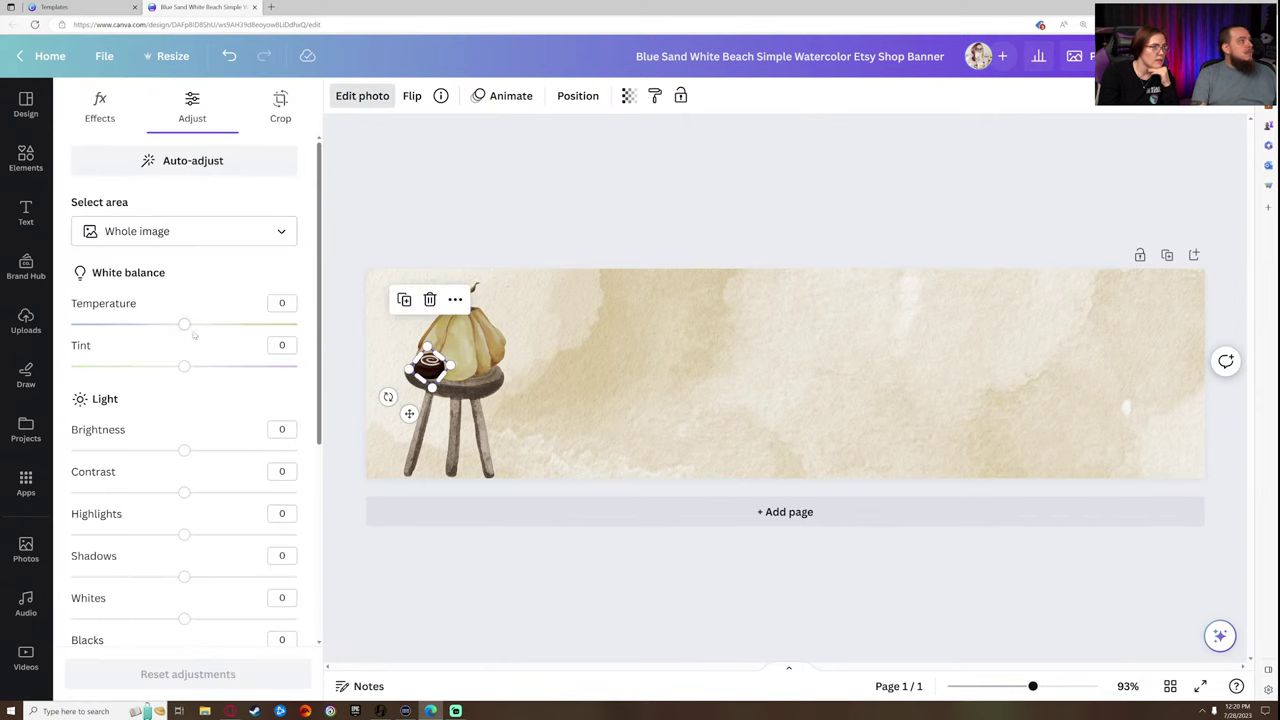
scroll(205, 364, "down", 1)
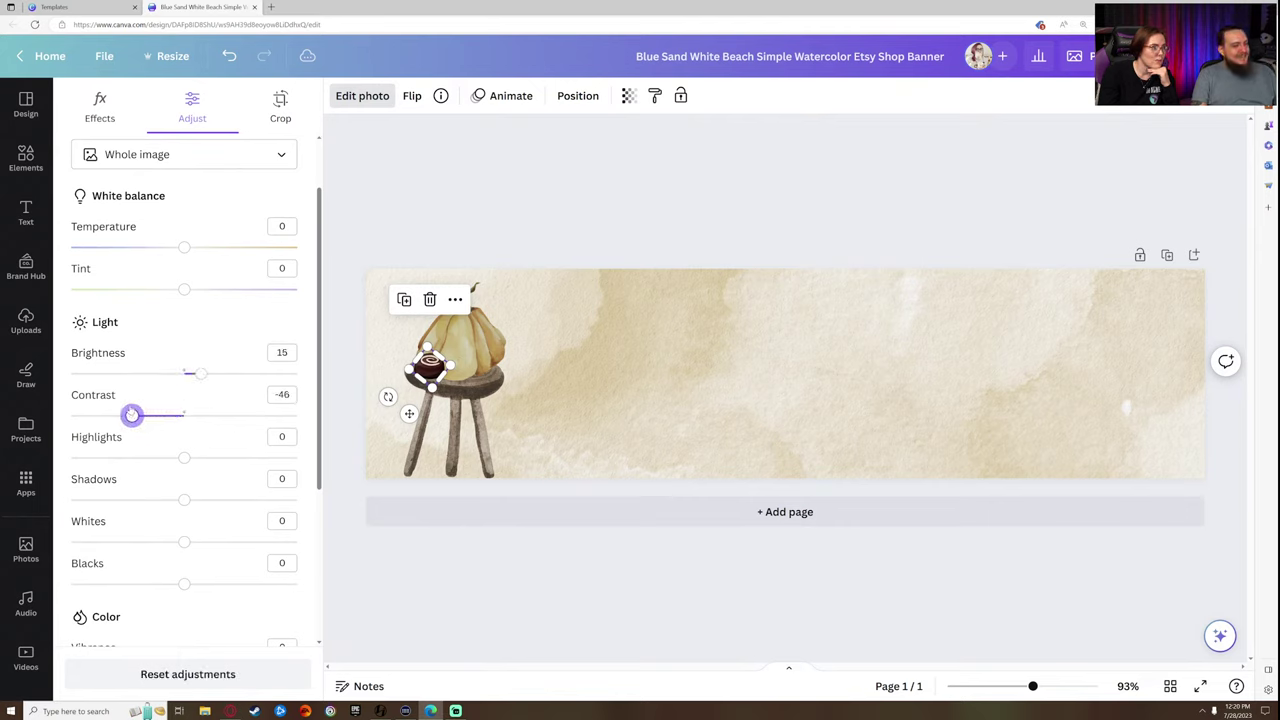
scroll(192, 400, "down", 1)
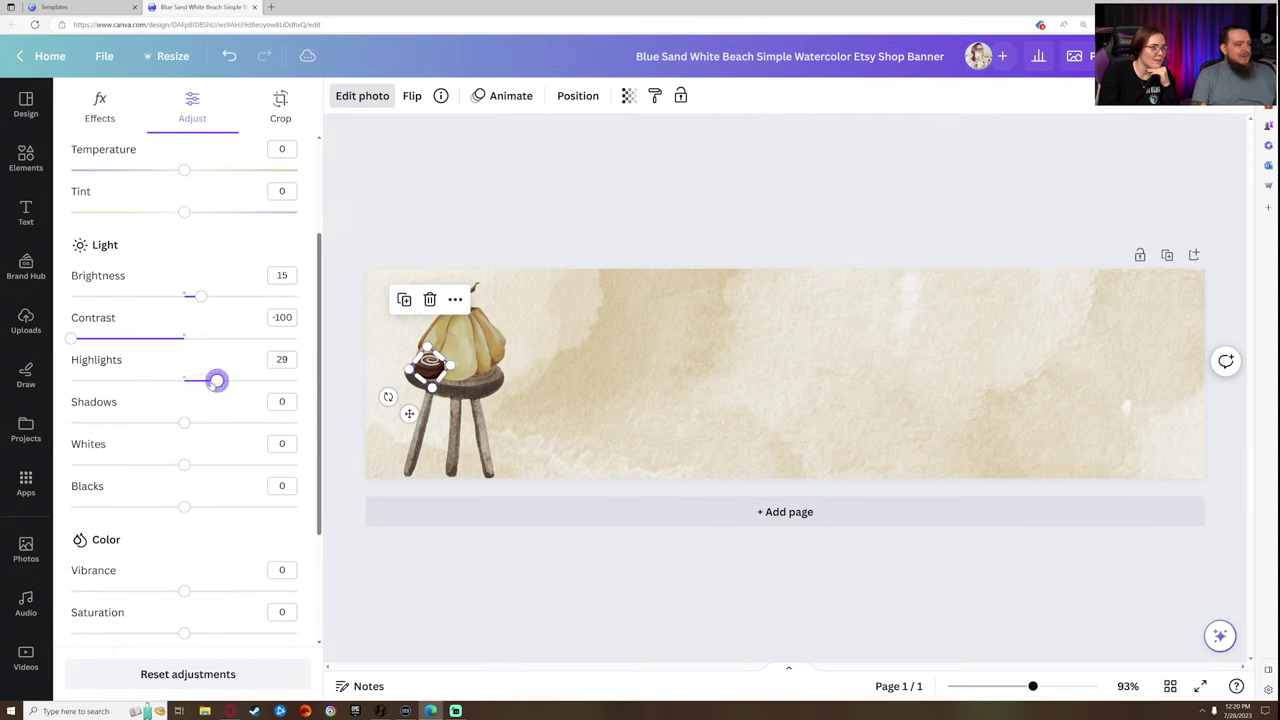
scroll(190, 400, "down", 1)
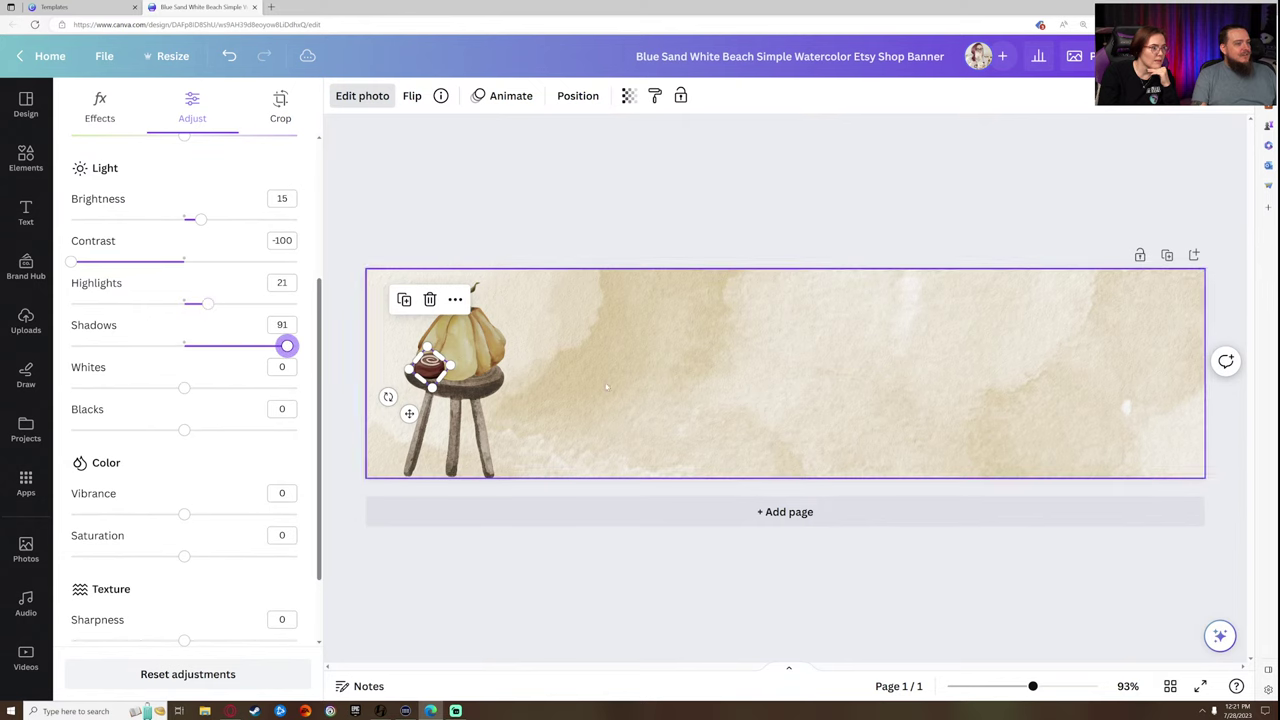
double_click(650, 343)
left_click(339, 277)
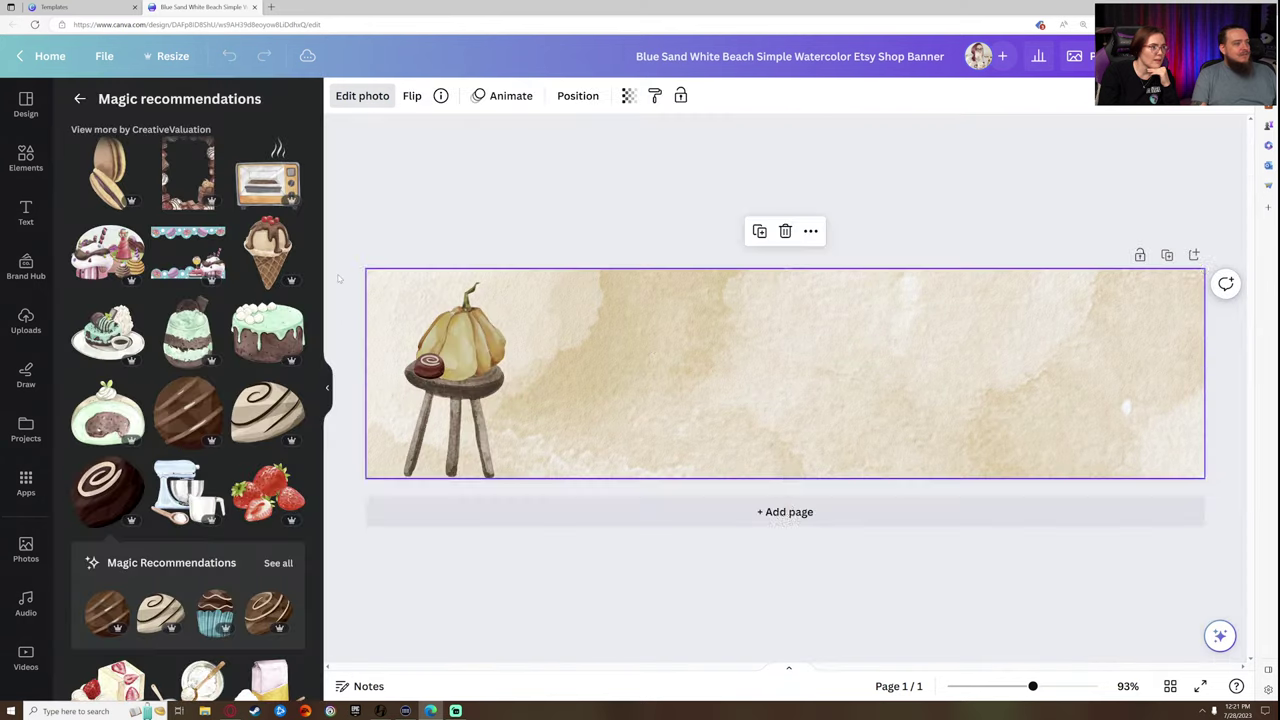
- Add a headline reading "Chocolate" and move it to the upper middle of the banner, right of the pumpkin
left_click(26, 213)
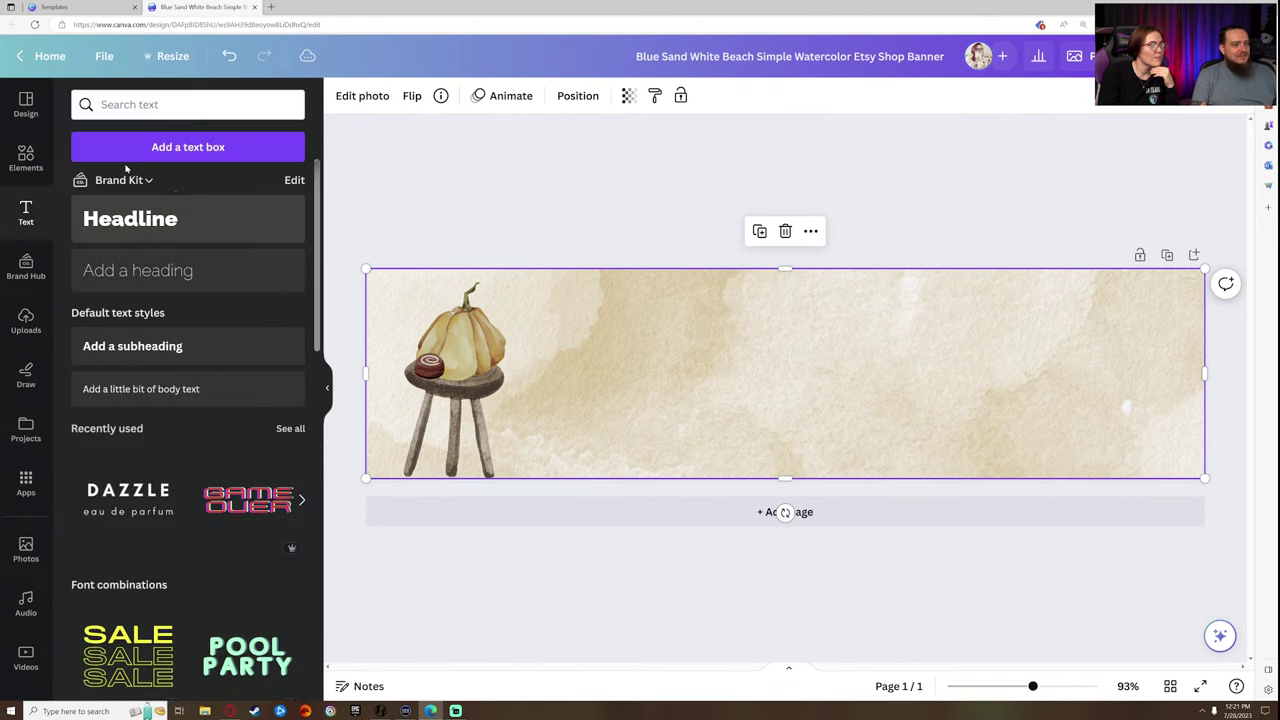
left_click(157, 219)
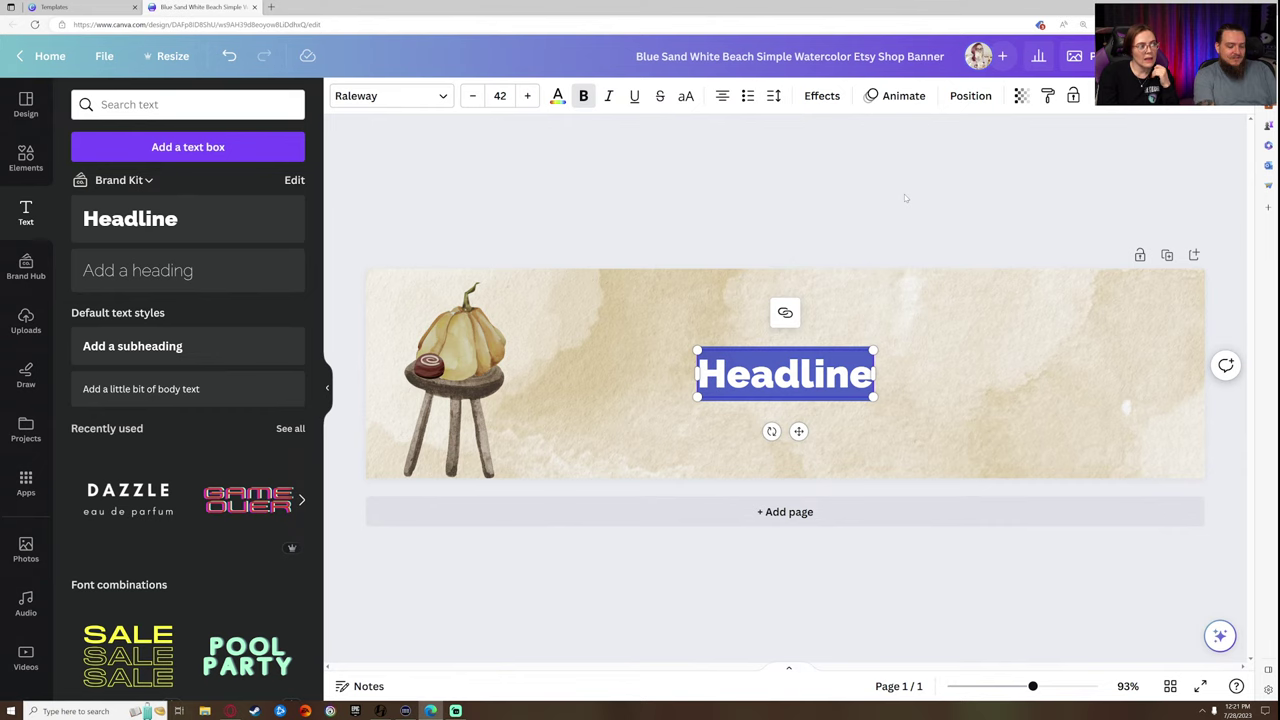
type("Chocolate")
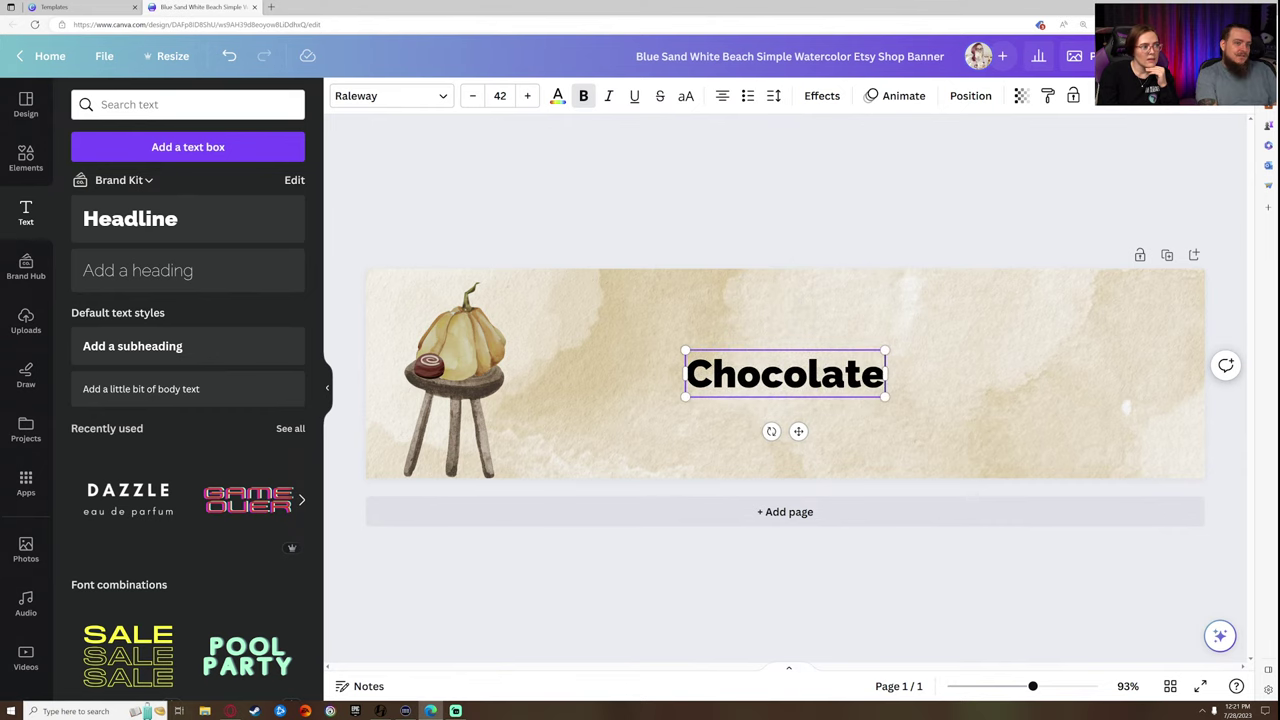
left_click_drag(811, 370, 726, 318)
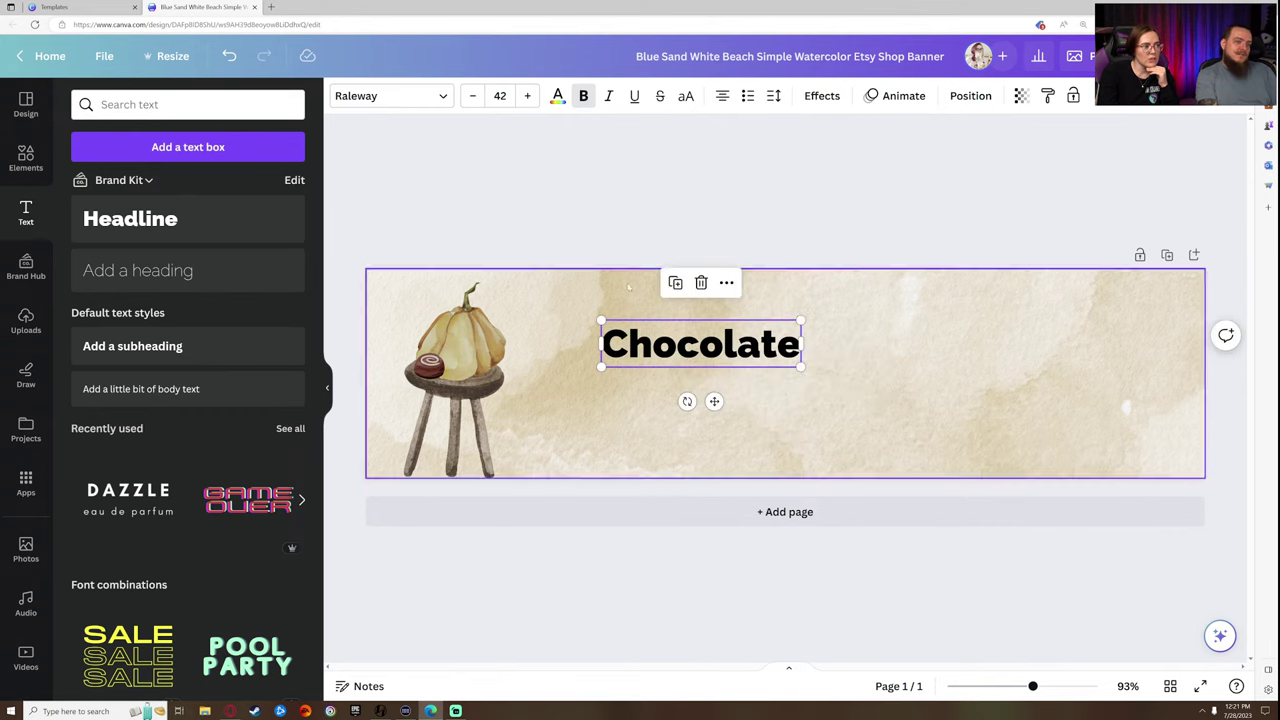
- Duplicate the "Chocolate" text twice, leaving one copy below the original and placing the other to its upper right
key("ctrl+d")
left_click(669, 328)
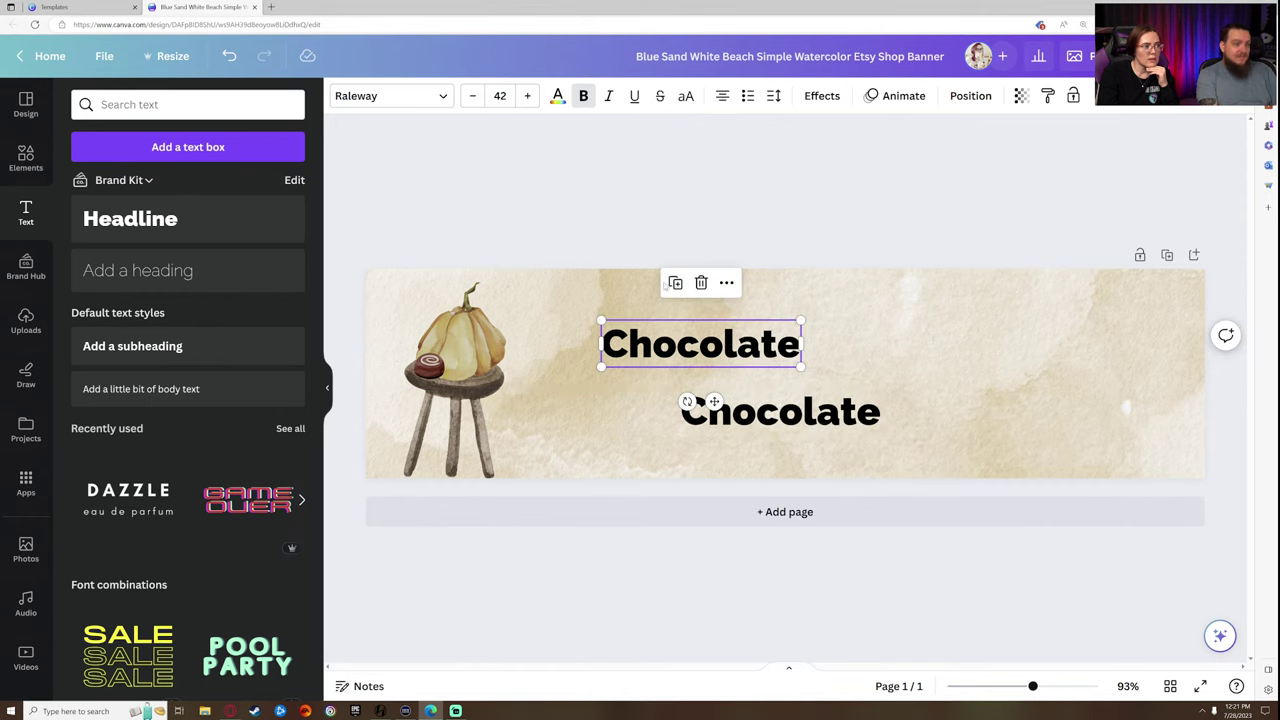
left_click(675, 284)
left_click_drag(690, 348, 879, 317)
left_click(678, 346)
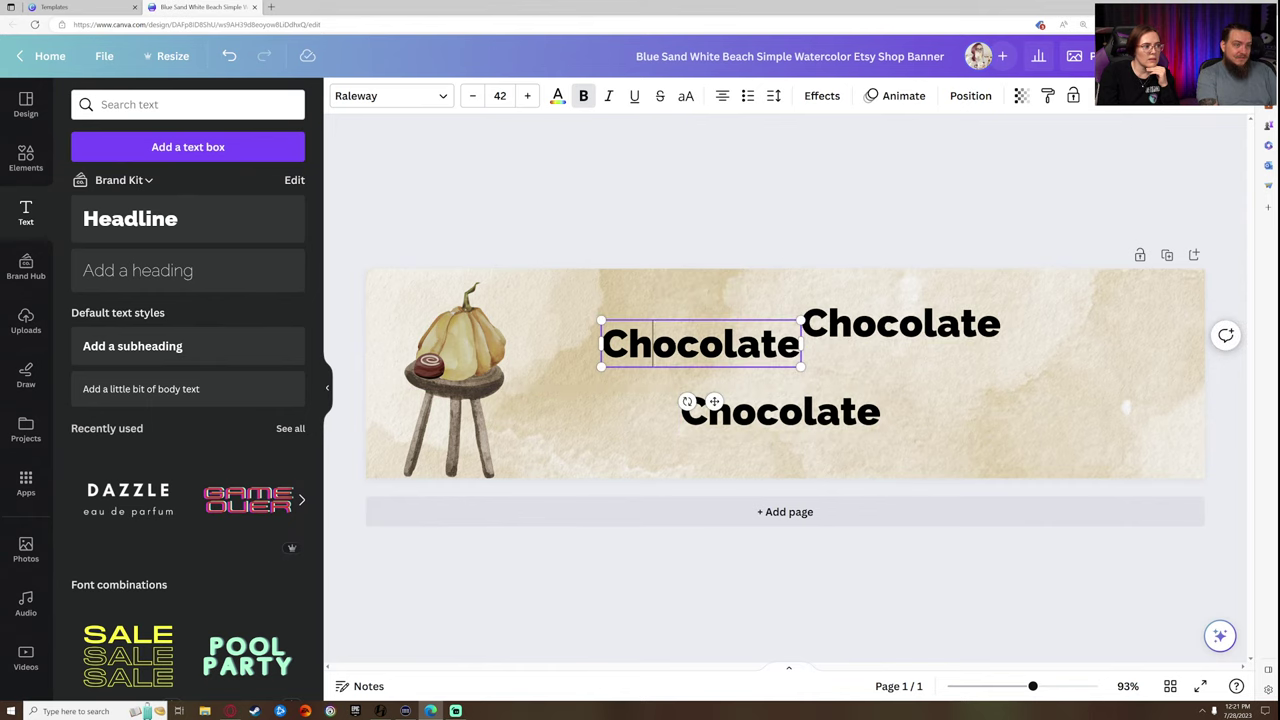
- Remove the initial C from the upper-right "Chocolate" copy so it reads "hocolate"
left_click(877, 325)
left_click(830, 323)
left_click(830, 323)
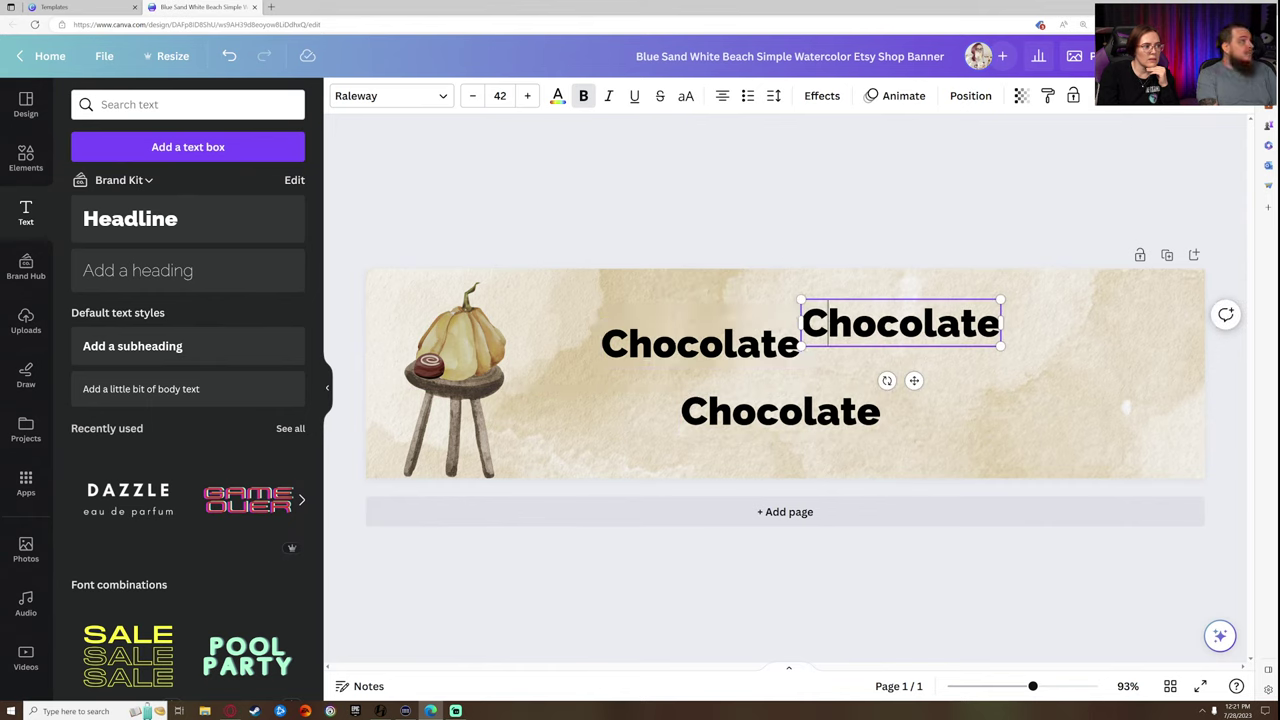
key("BackSpace")
- Shorten the original "Chocolate" text to "C" and place the letter just left of "hocolate"
left_click(648, 340)
left_click(632, 344)
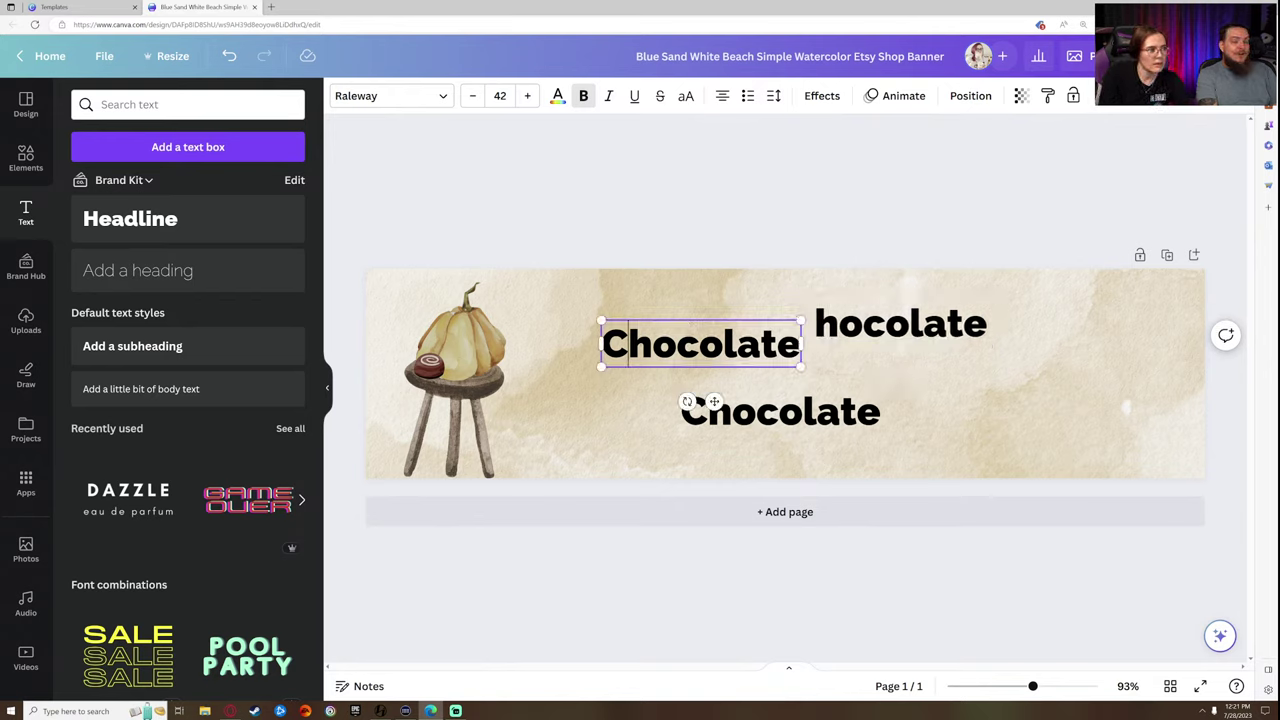
left_click_drag(630, 345, 760, 347)
key("BackSpace")
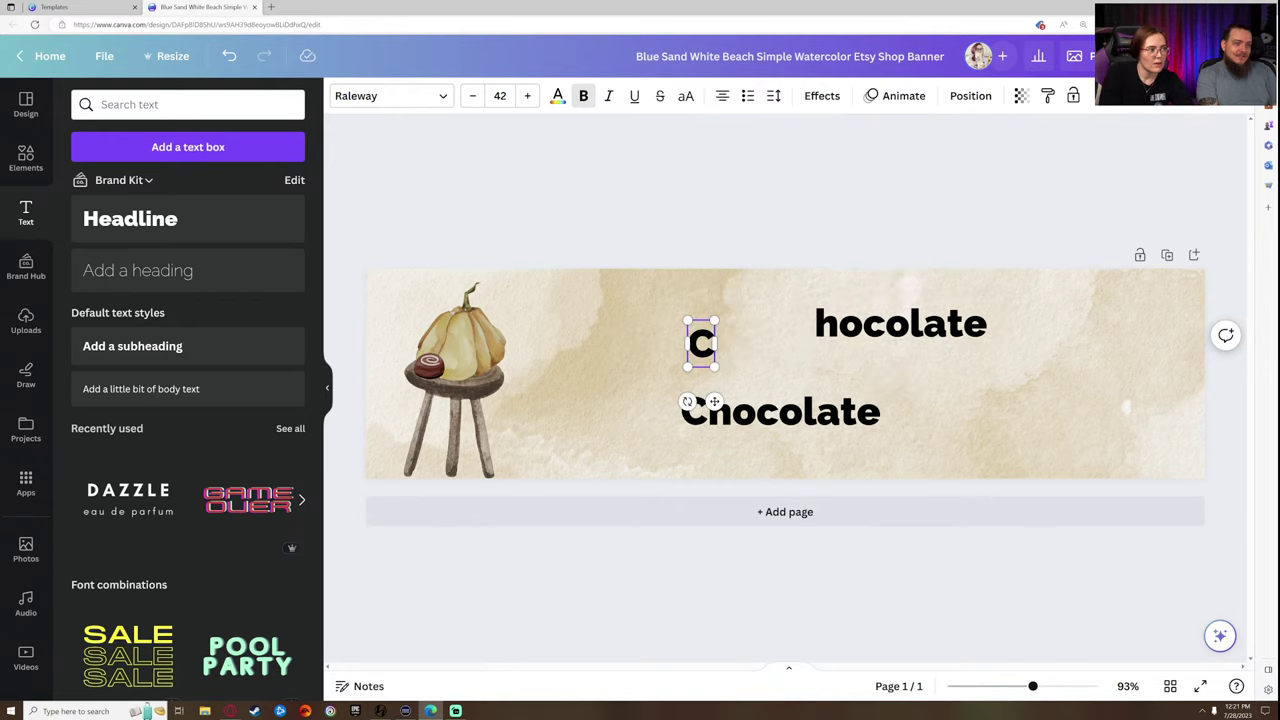
left_click(809, 164)
left_click_drag(700, 343, 793, 323)
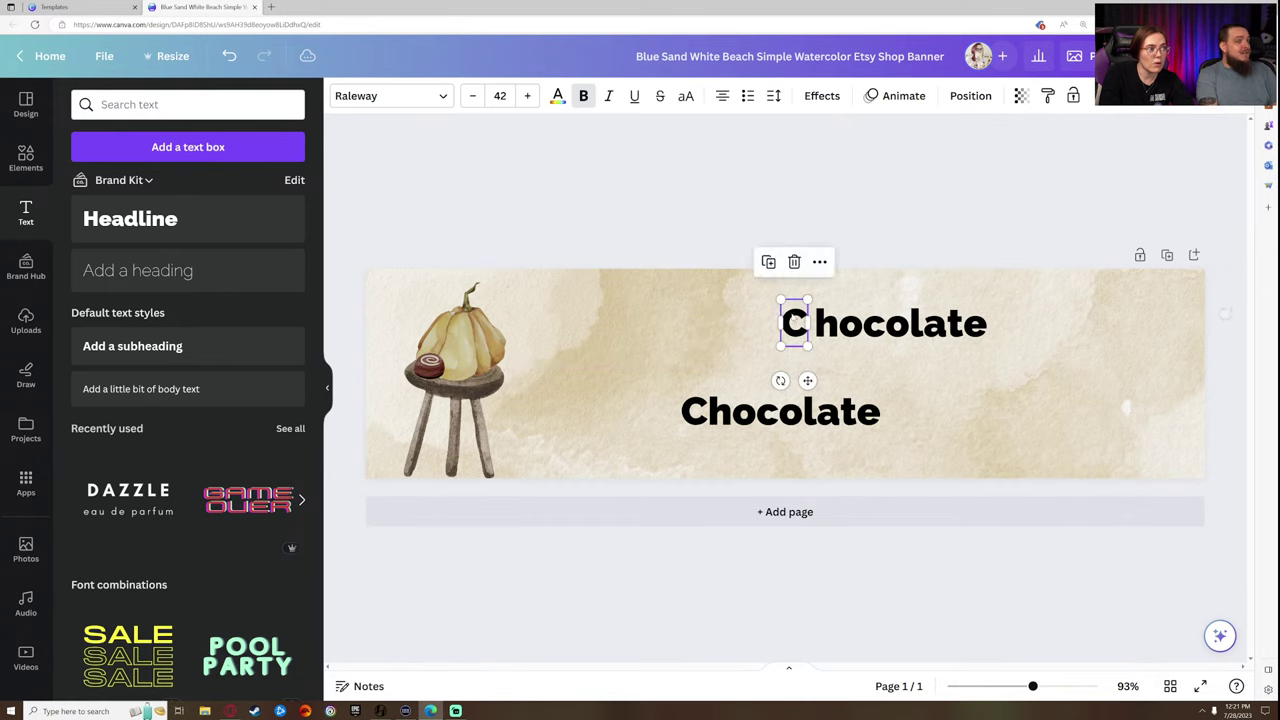
- Replace the lower "Chocolate" text with "P", then duplicate the letter and change the copy to "umpkin"
double_click(780, 410)
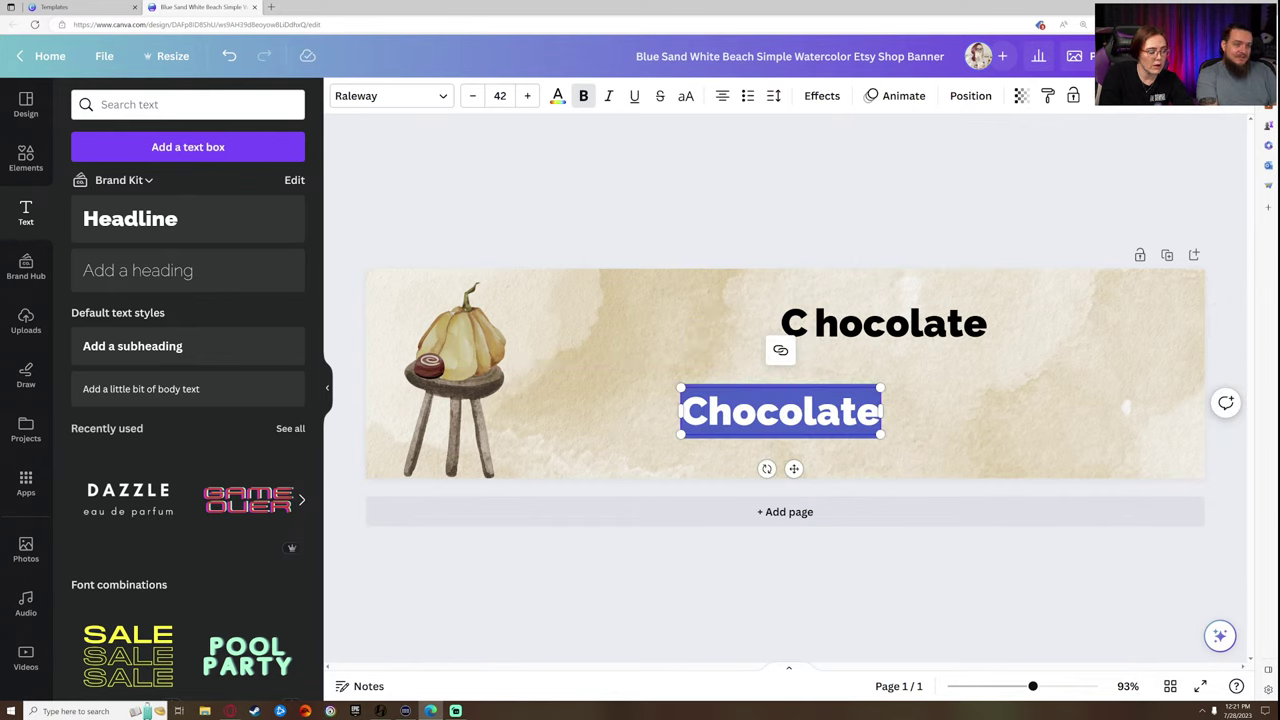
type("P")
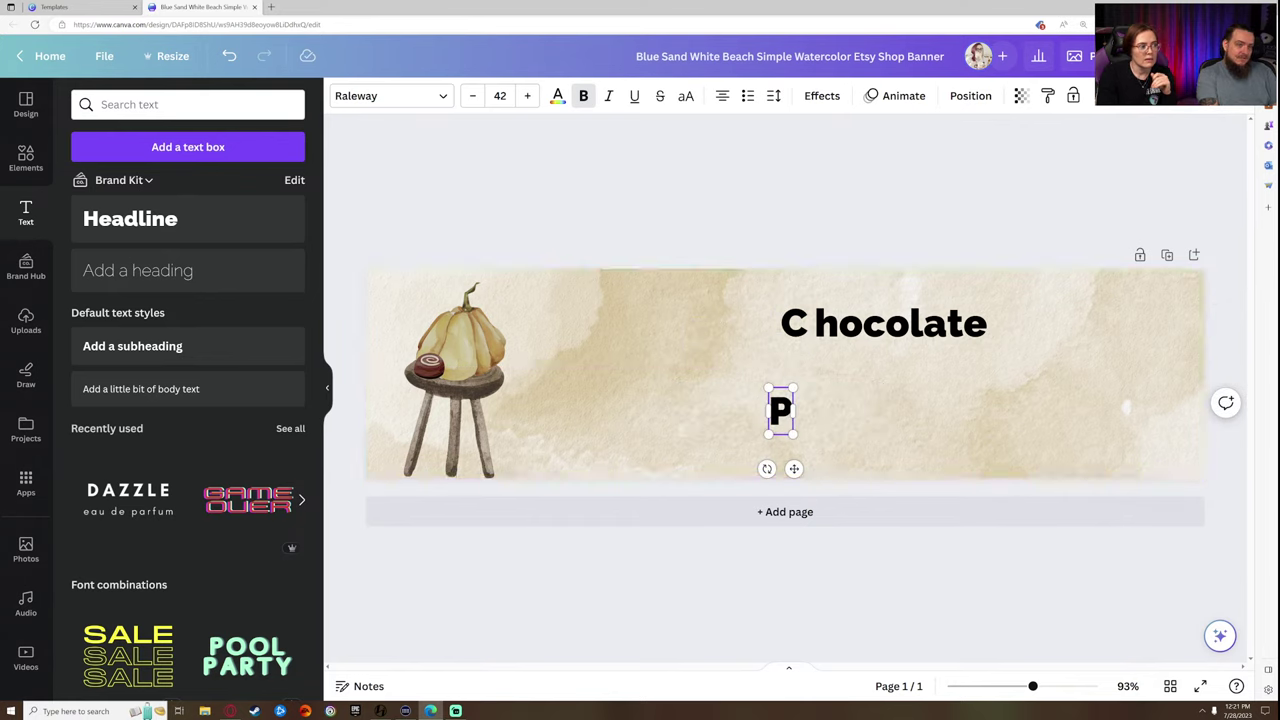
left_click(767, 235)
left_click(781, 411)
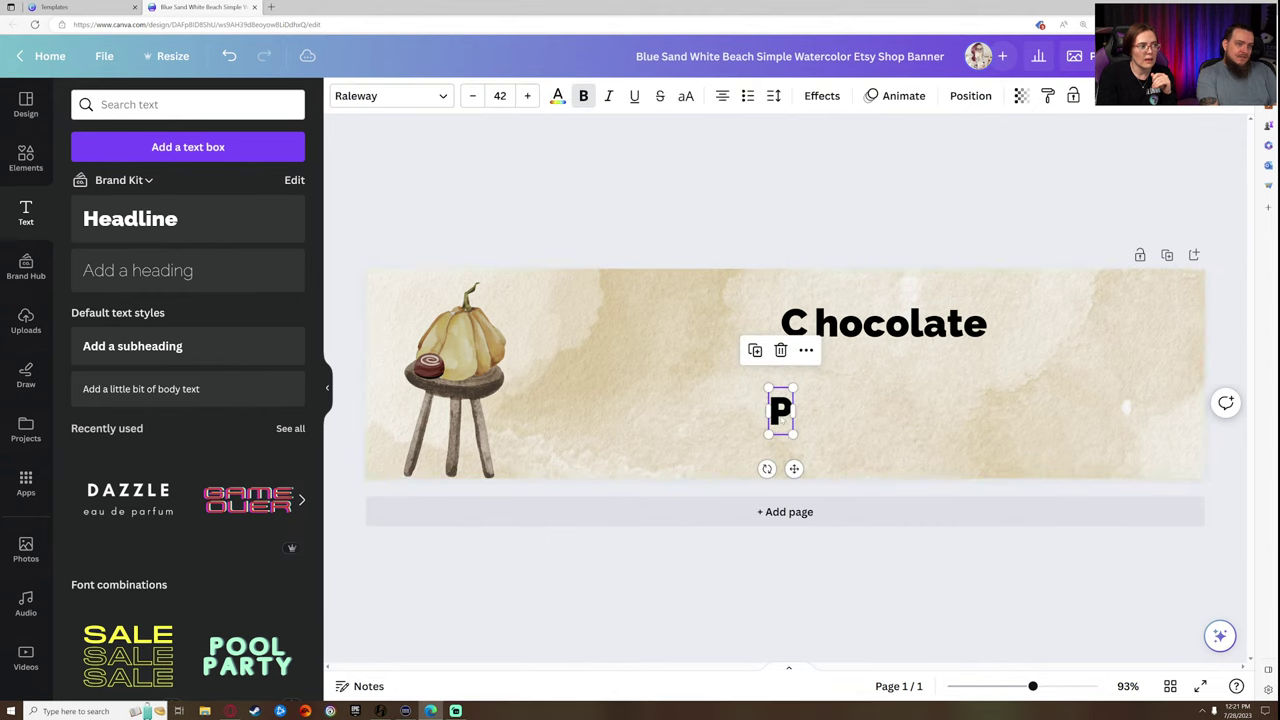
left_click(755, 350)
left_click_drag(788, 412, 846, 410)
double_click(847, 410)
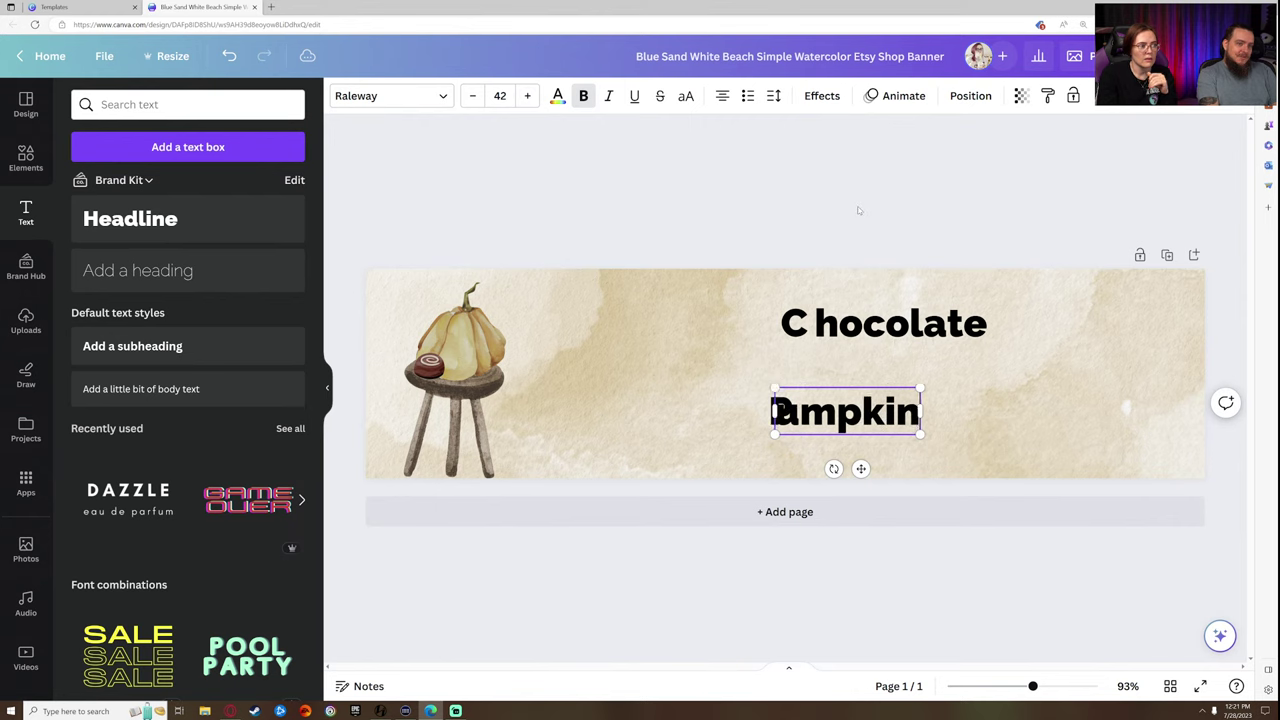
left_click(876, 275)
- Move "umpkin" clear of the P, enlarge the C to size 109 and place it between the stool and "hocolate"
left_click_drag(841, 416, 930, 414)
left_click_drag(795, 323, 625, 387)
left_click_drag(590, 330, 634, 335)
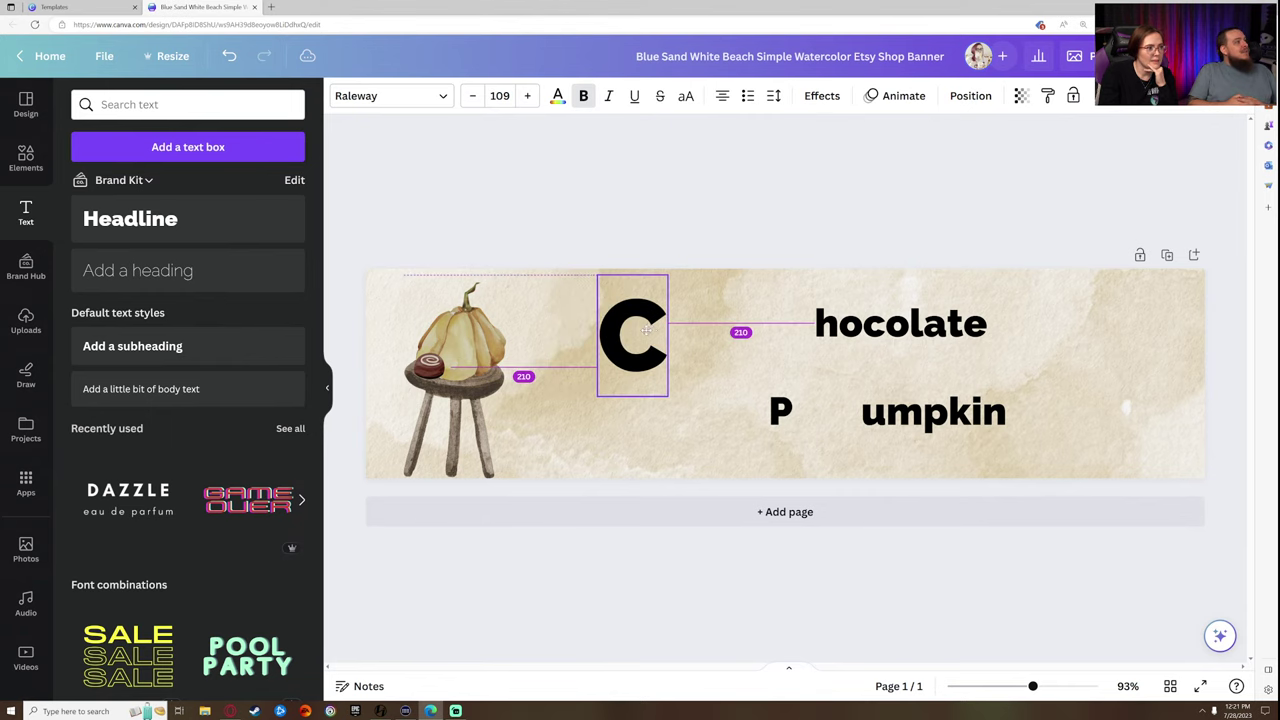
left_click(350, 163)
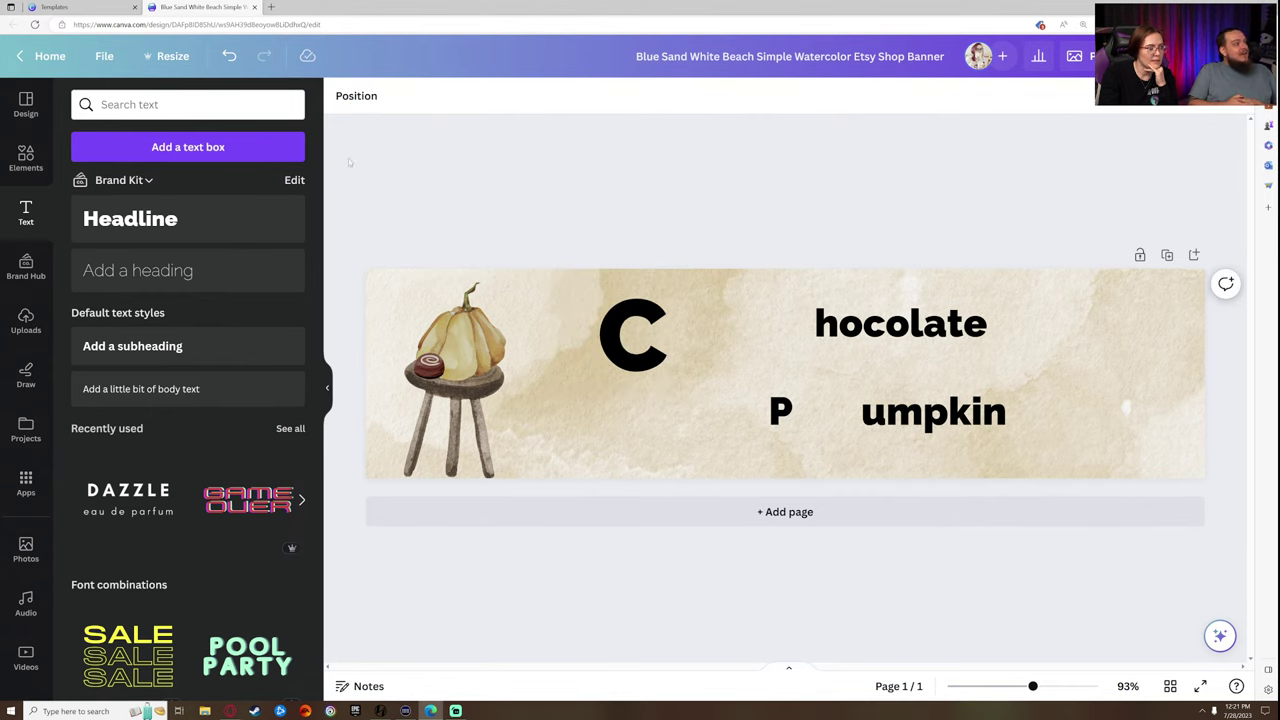
- Try the script fonts Buffalo, Benedict and Advetime on the large C
left_click(647, 337)
left_click(422, 100)
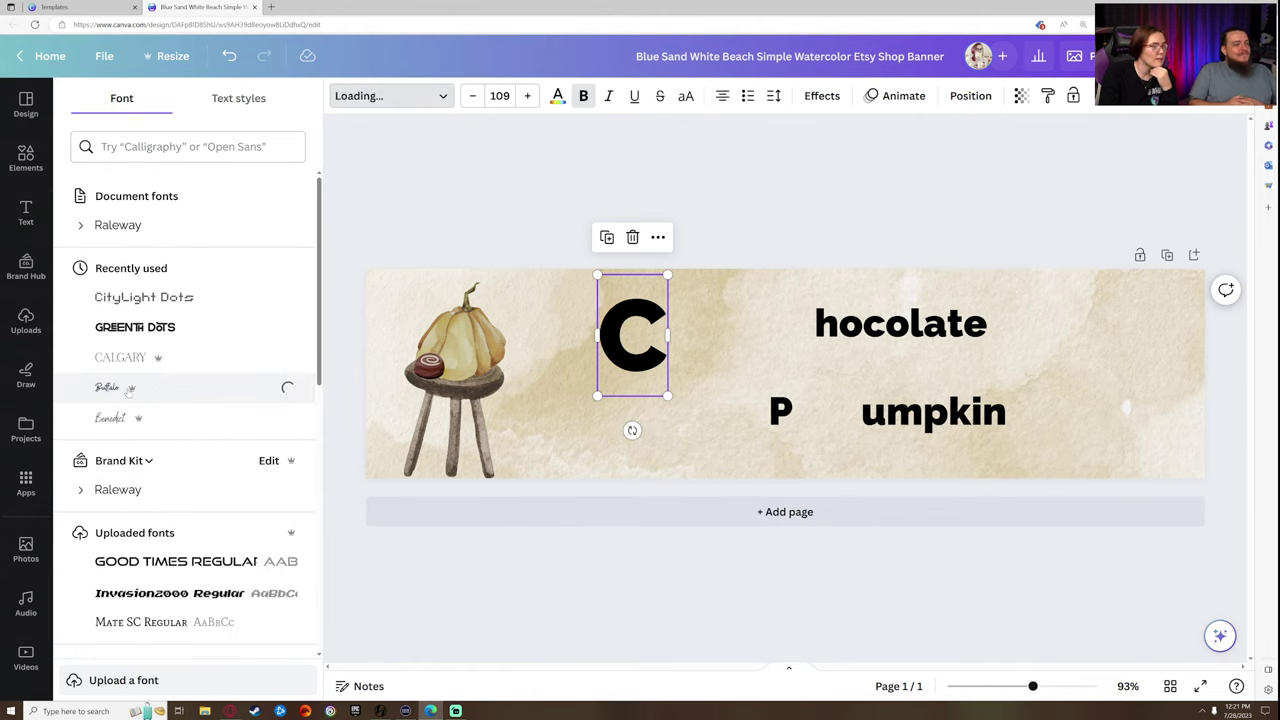
scroll(86, 296, "down", 2)
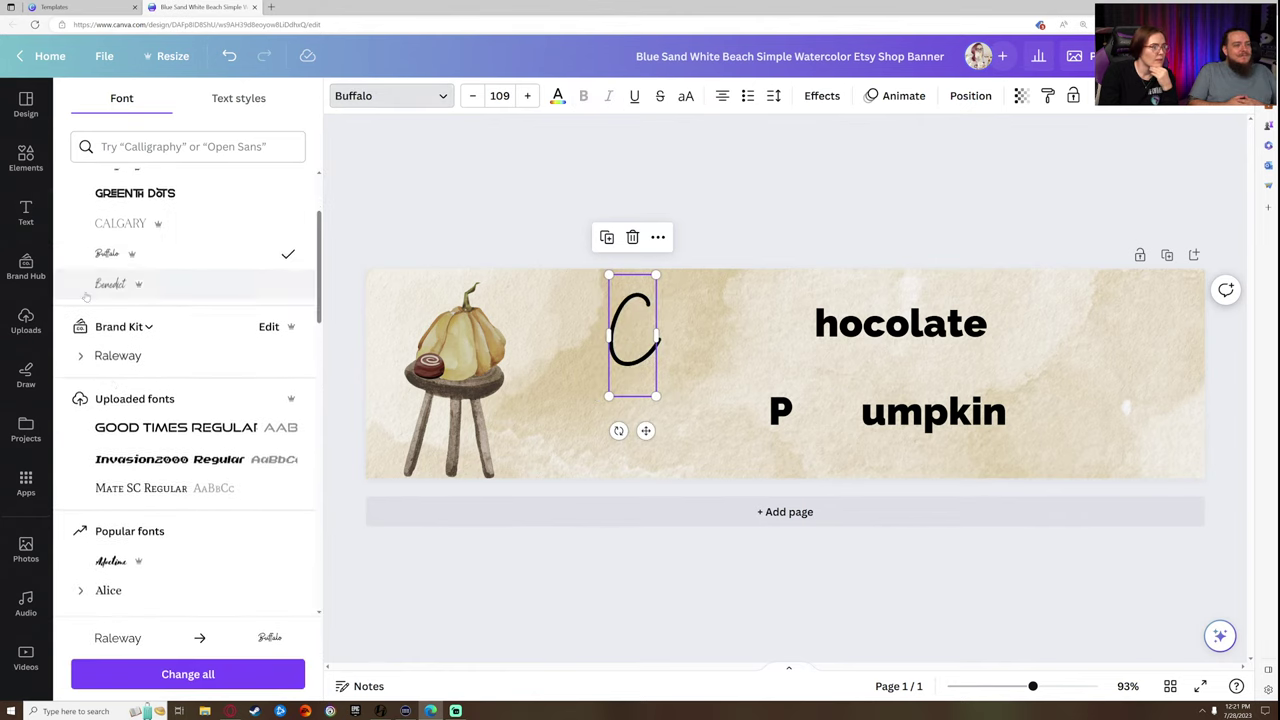
left_click(86, 294)
scroll(182, 406, "down", 2)
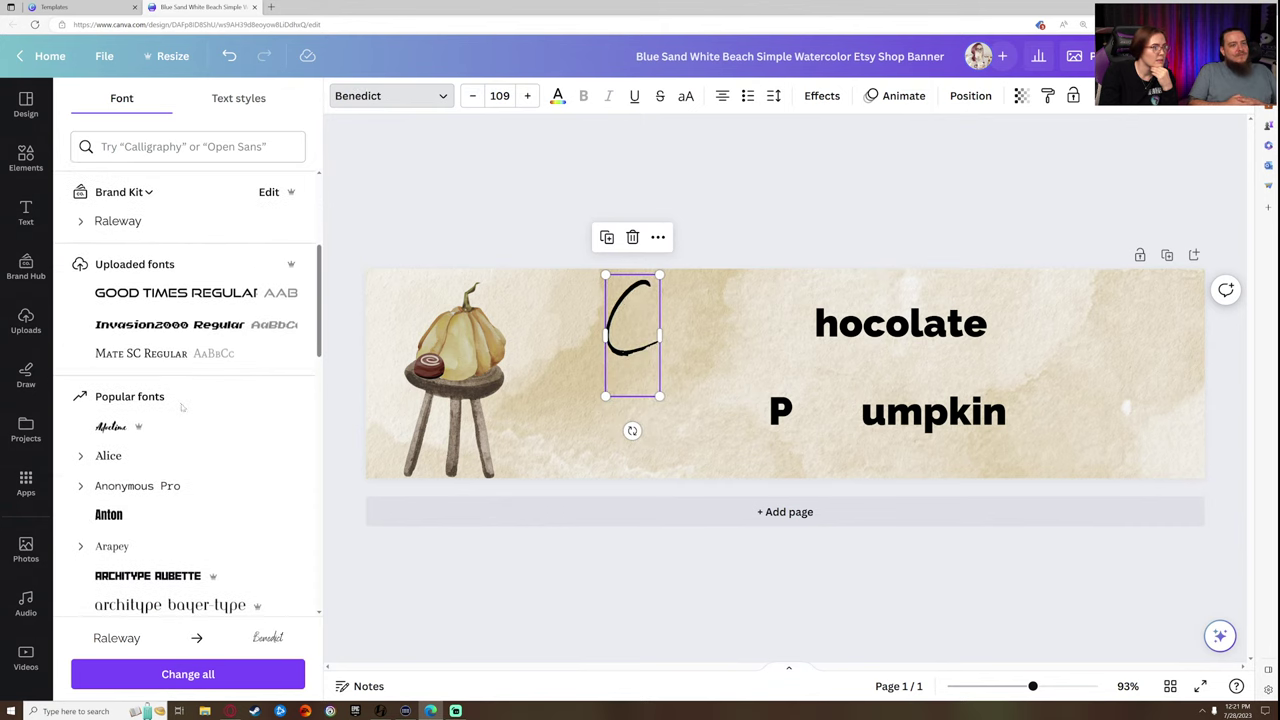
scroll(182, 406, "down", 1)
left_click(160, 359)
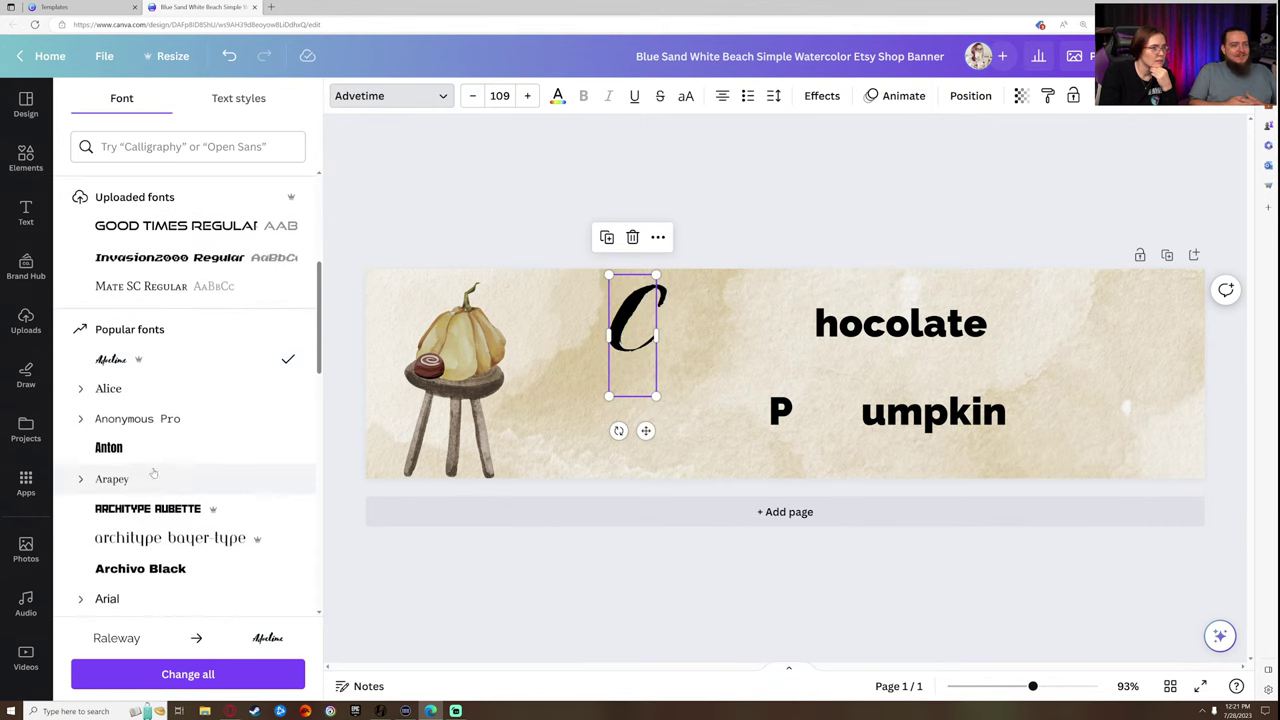
scroll(145, 479, "down", 6)
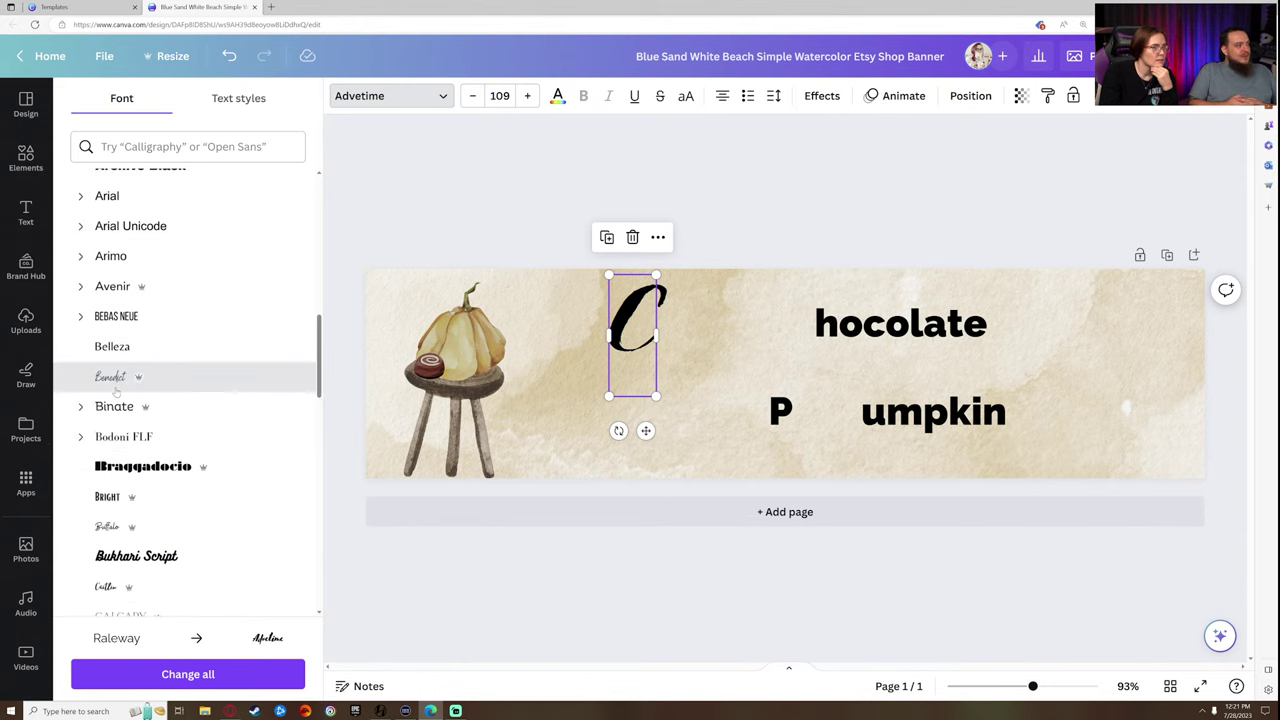
- Try the fonts Benedict, Calgary, Cardo and Copperplate Gothic 30 AB on the large C
left_click(116, 388)
scroll(116, 392, "down", 3)
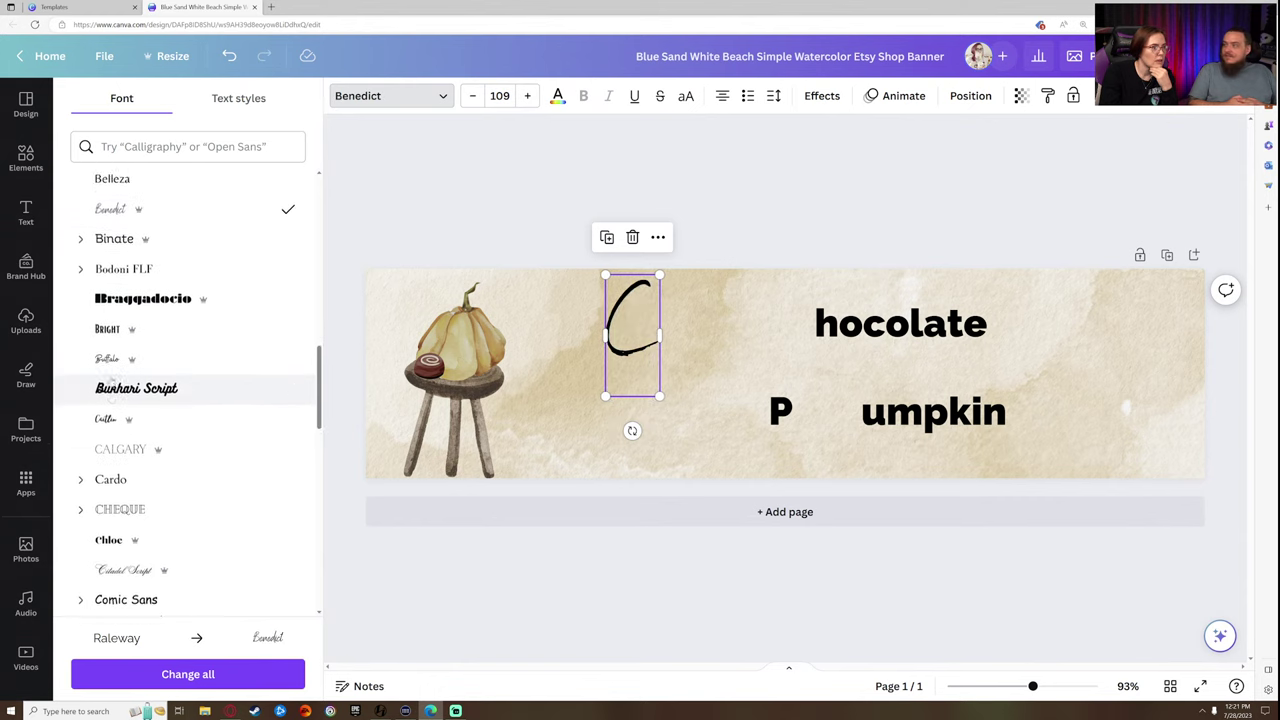
scroll(194, 410, "down", 2)
left_click(194, 348)
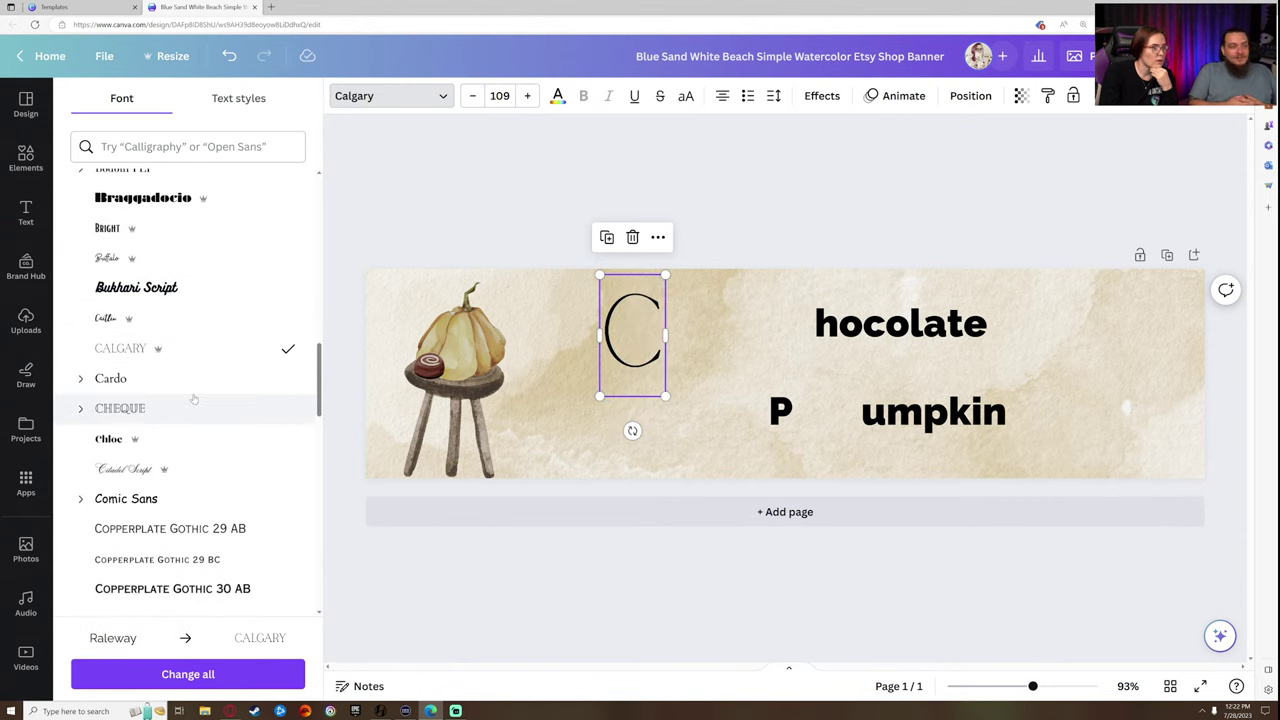
scroll(194, 399, "down", 1)
scroll(128, 354, "down", 2)
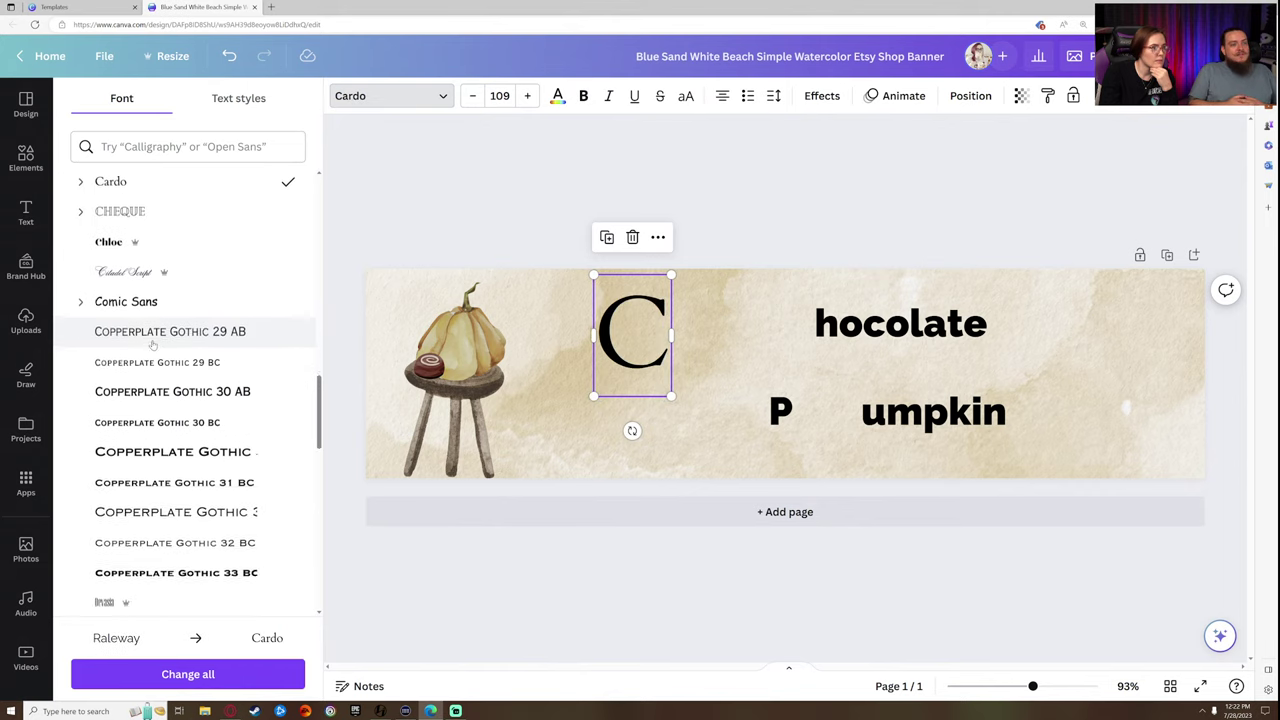
left_click(167, 385)
scroll(150, 380, "down", 4)
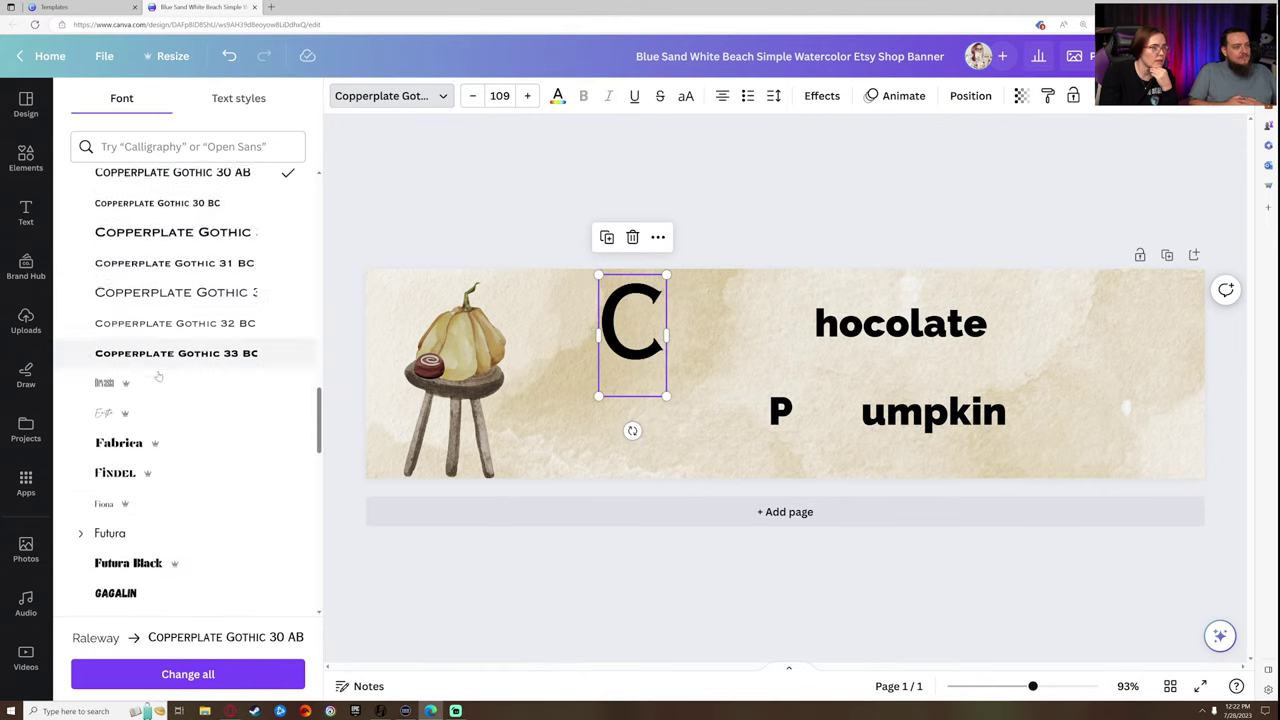
- Try the fonts Findel, Gagalin and Hey Gotcha! on the large C
left_click(117, 362)
scroll(117, 355, "down", 2)
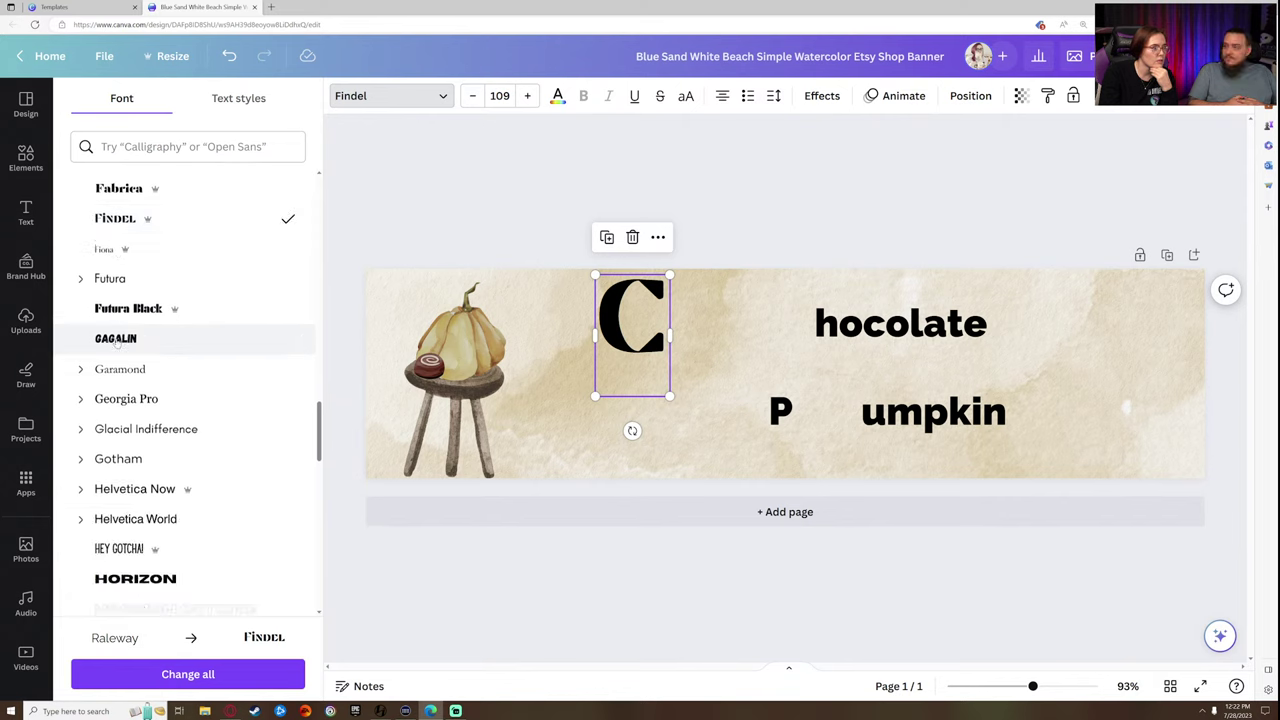
scroll(125, 360, "down", 2)
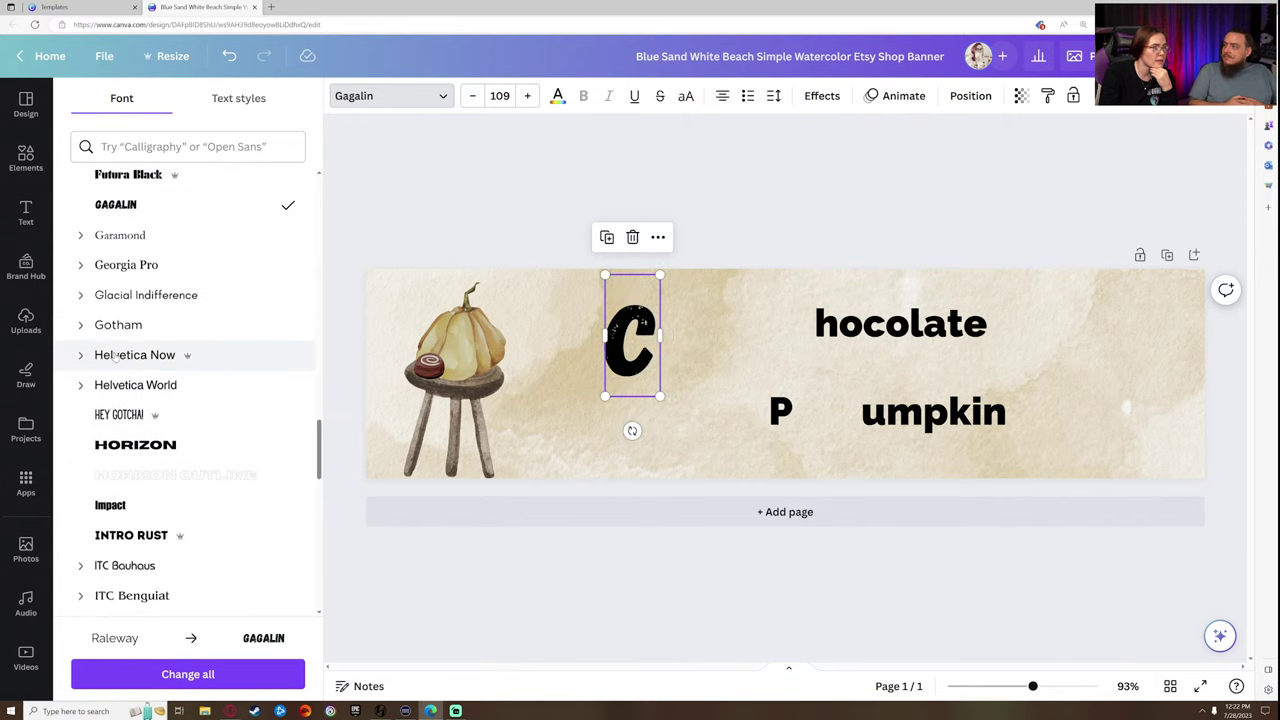
left_click(130, 414)
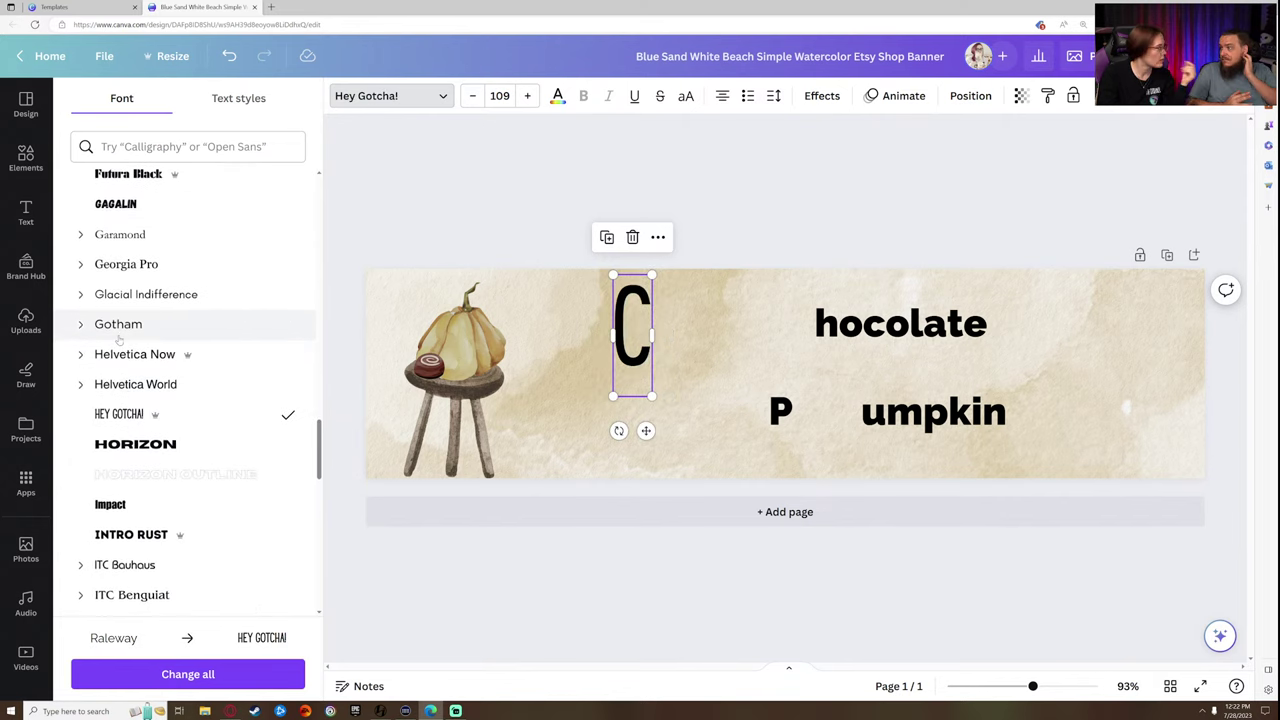
scroll(130, 355, "down", 8)
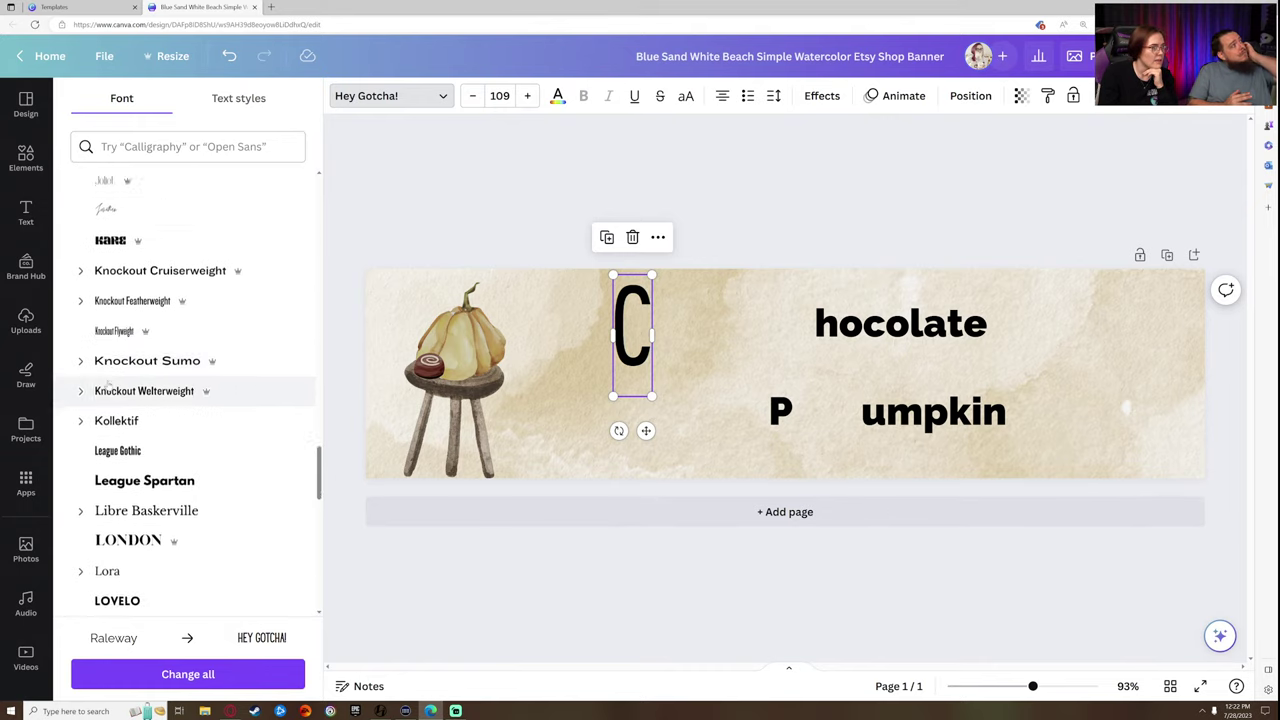
- Set the large C and "hocolate" in the London font and position "hocolate" just right of the C
left_click(130, 446)
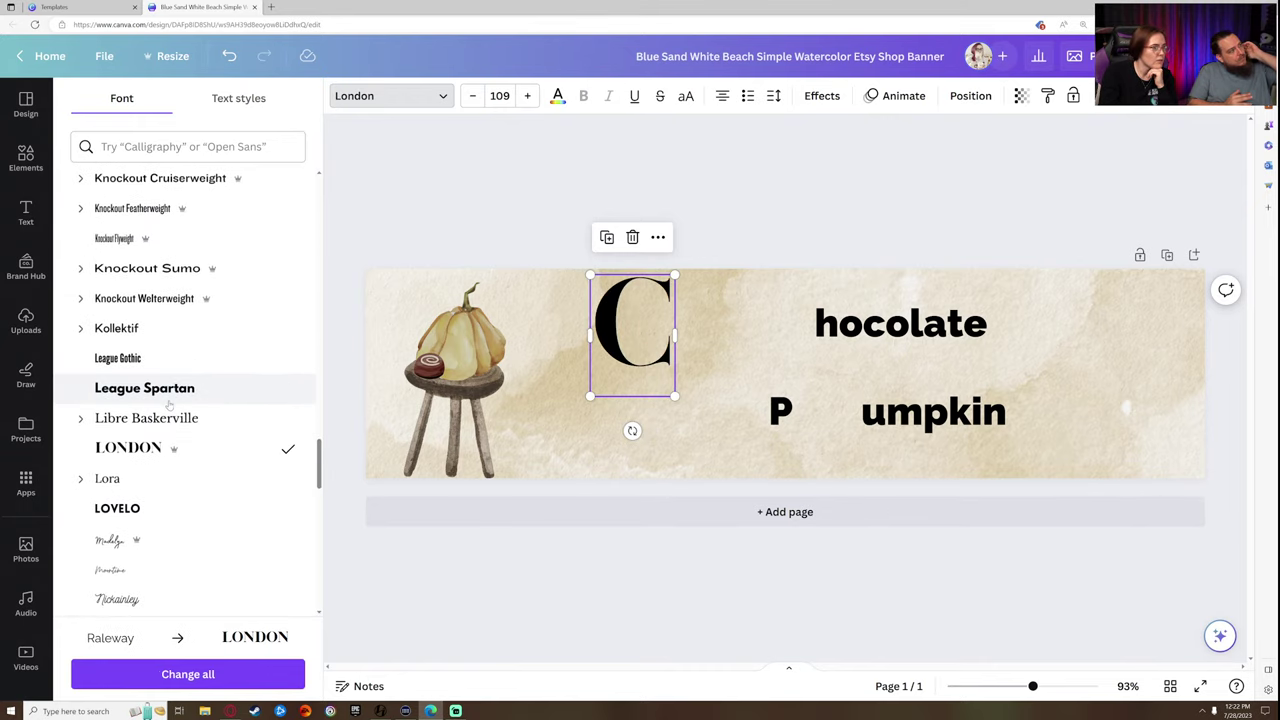
left_click_drag(880, 322, 803, 350)
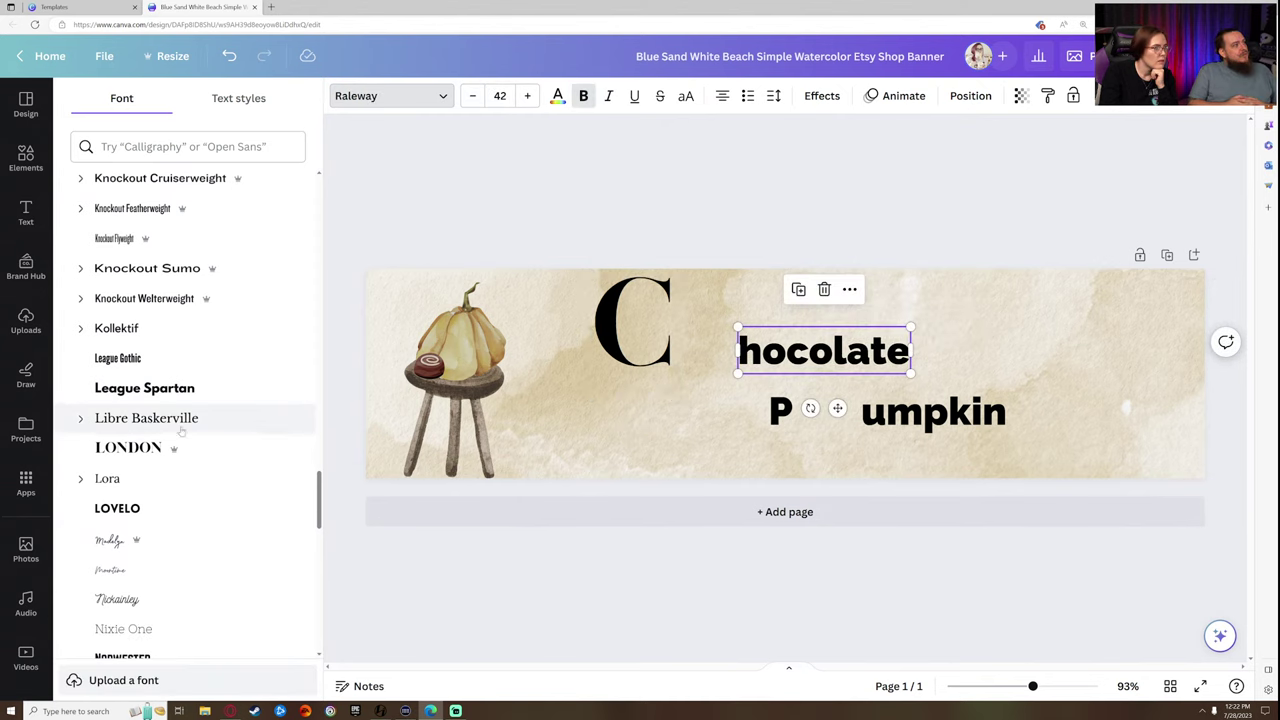
left_click(128, 447)
left_click_drag(878, 345, 864, 330)
- Set the P and "umpkin" in the London font
left_click(780, 410)
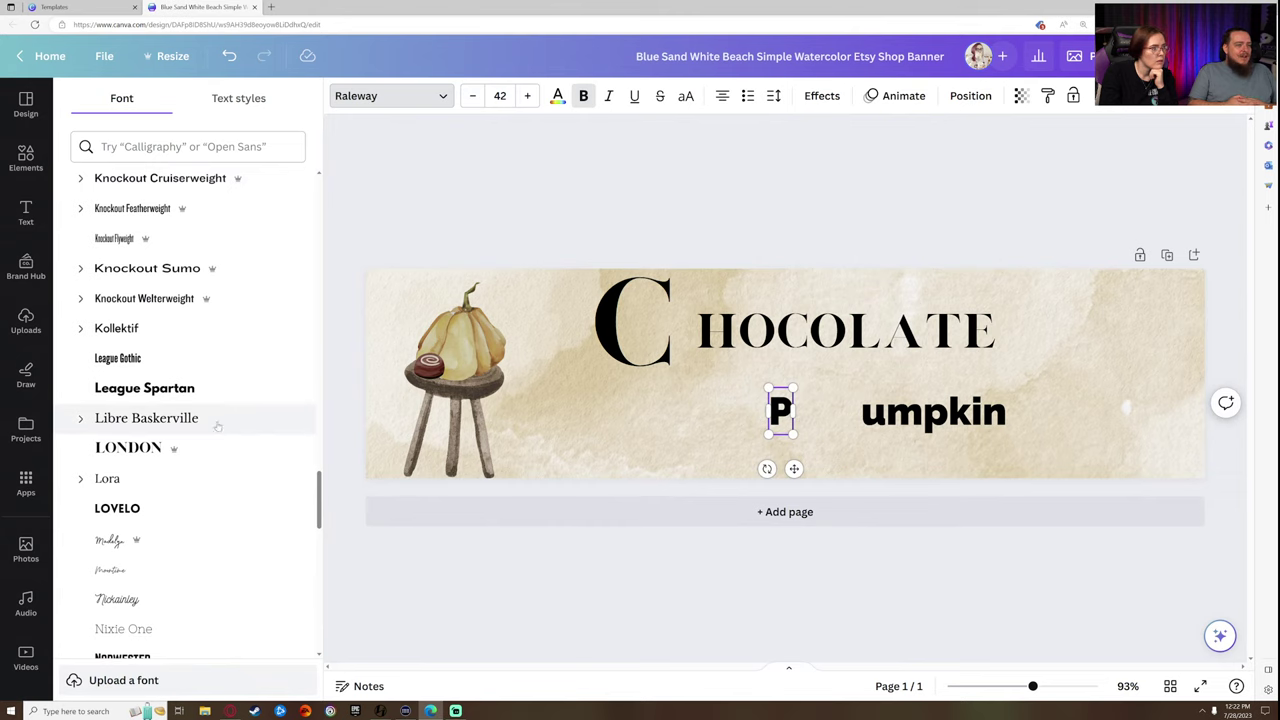
left_click(128, 447)
left_click(935, 412)
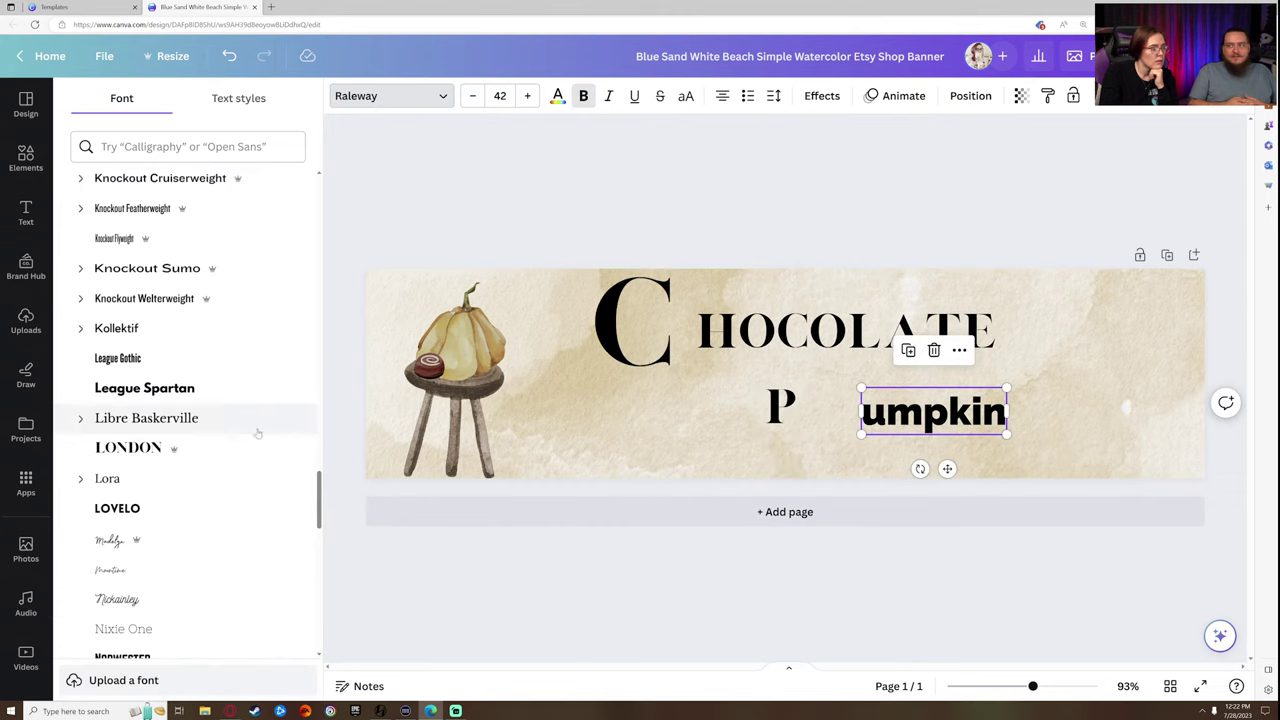
left_click(128, 447)
left_click(975, 215)
- Enlarge the P to about the C's size and place it below and slightly right of the C
left_click(780, 408)
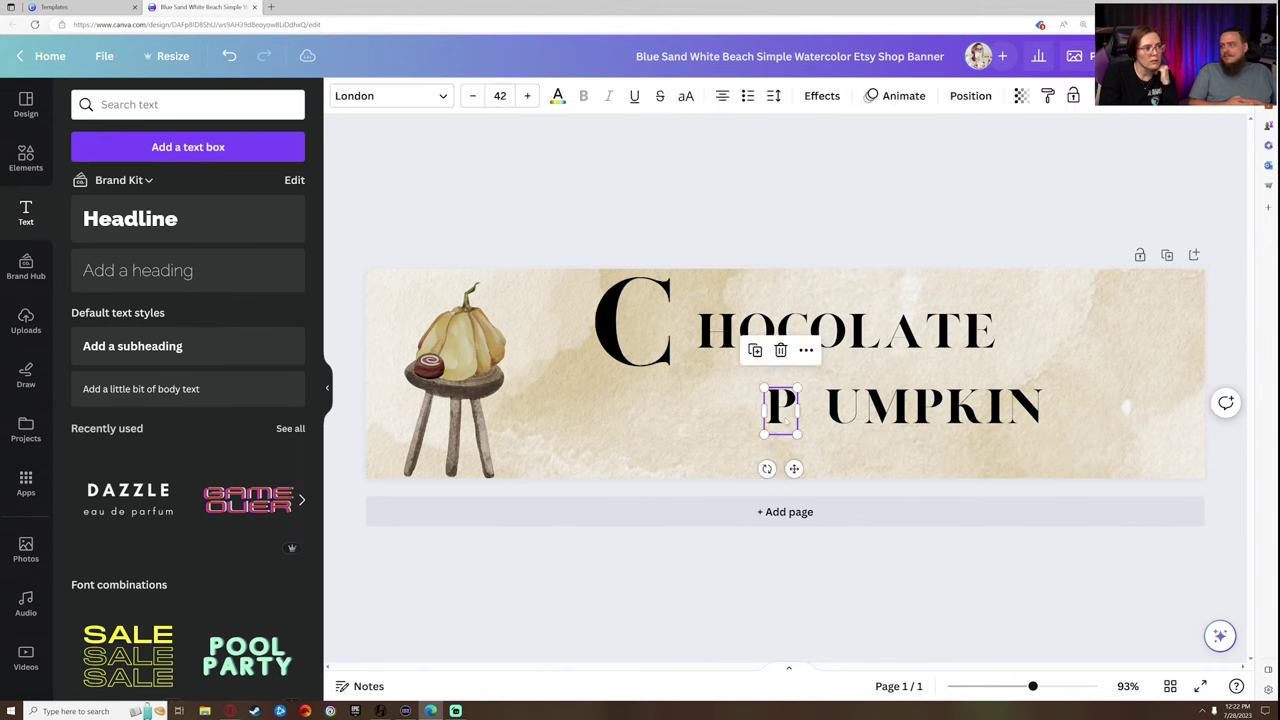
left_click_drag(797, 434, 698, 393)
left_click(895, 596)
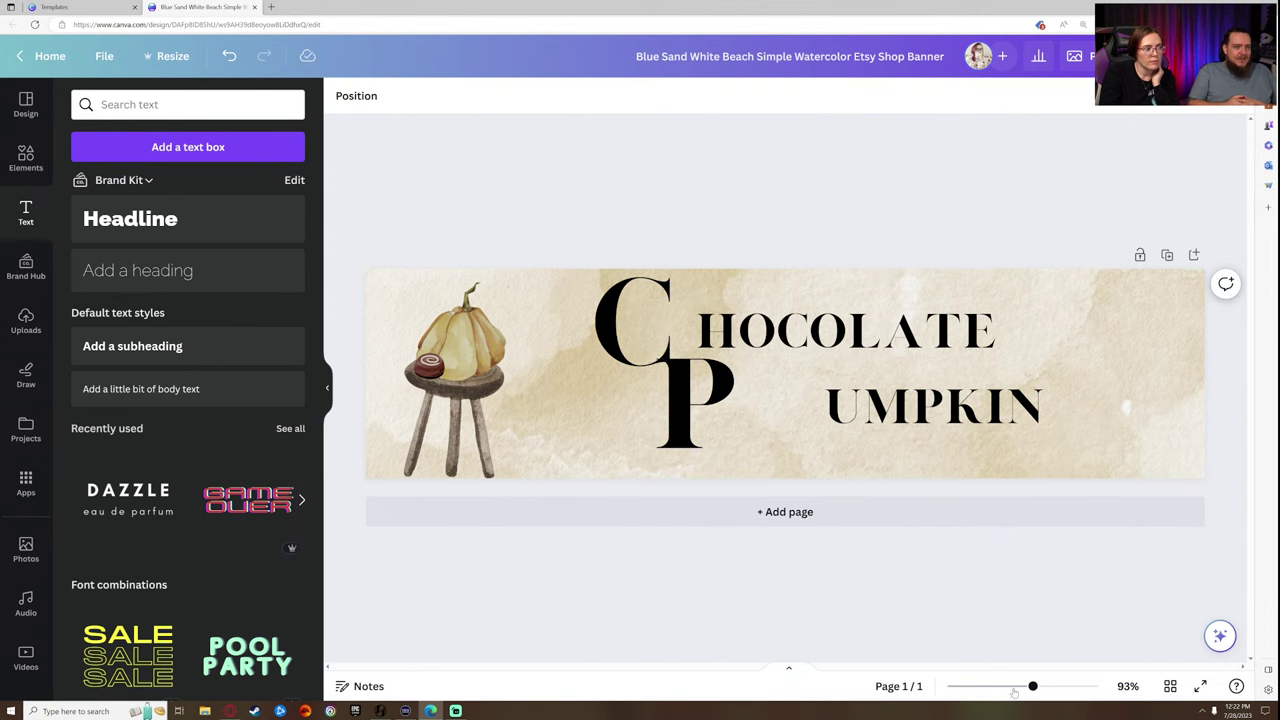
- Nudge the P slightly down so its upper serif meets the lower tip of the C, leaving the background in place
left_click_drag(1033, 687, 1061, 687)
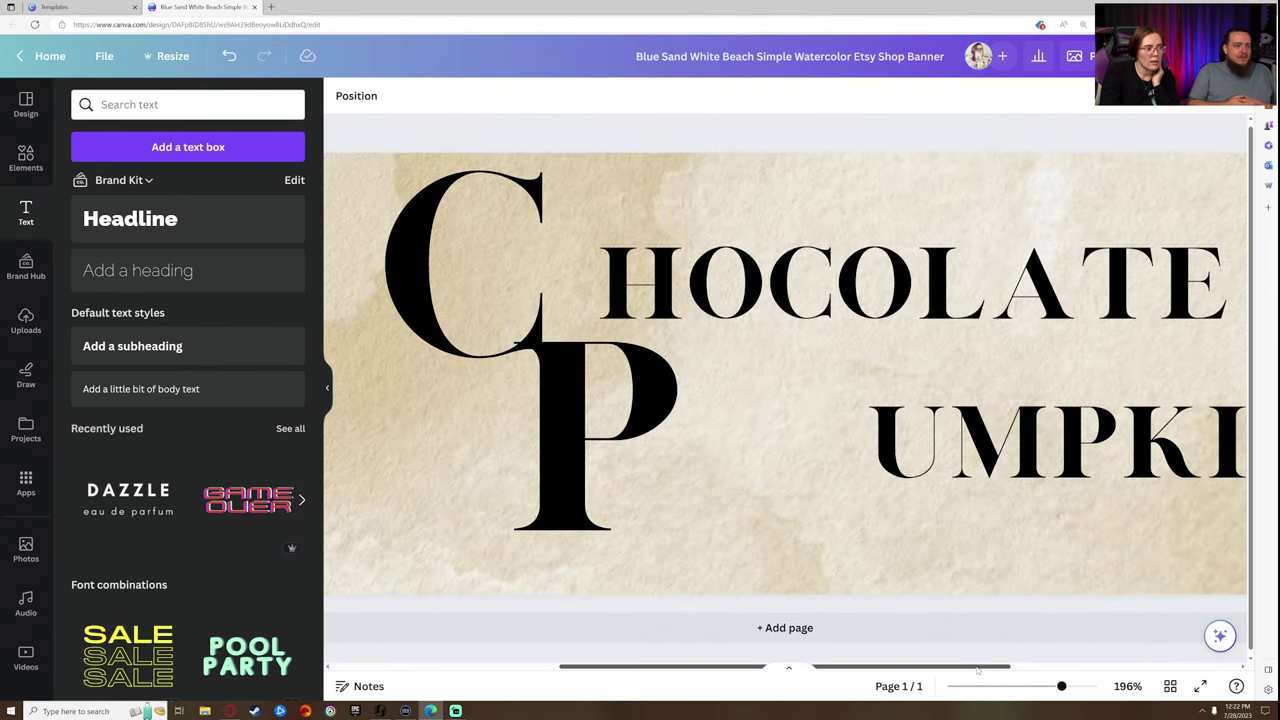
left_click_drag(977, 668, 897, 668)
left_click(806, 420)
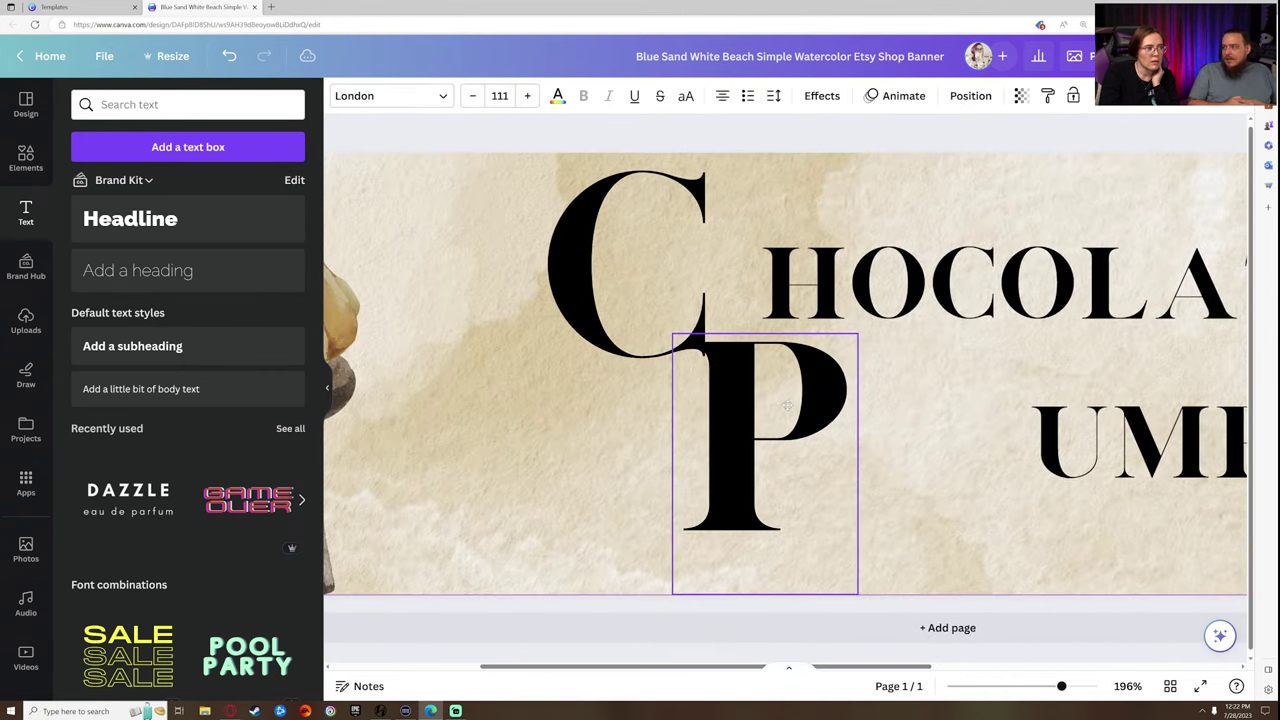
left_click_drag(787, 405, 788, 410)
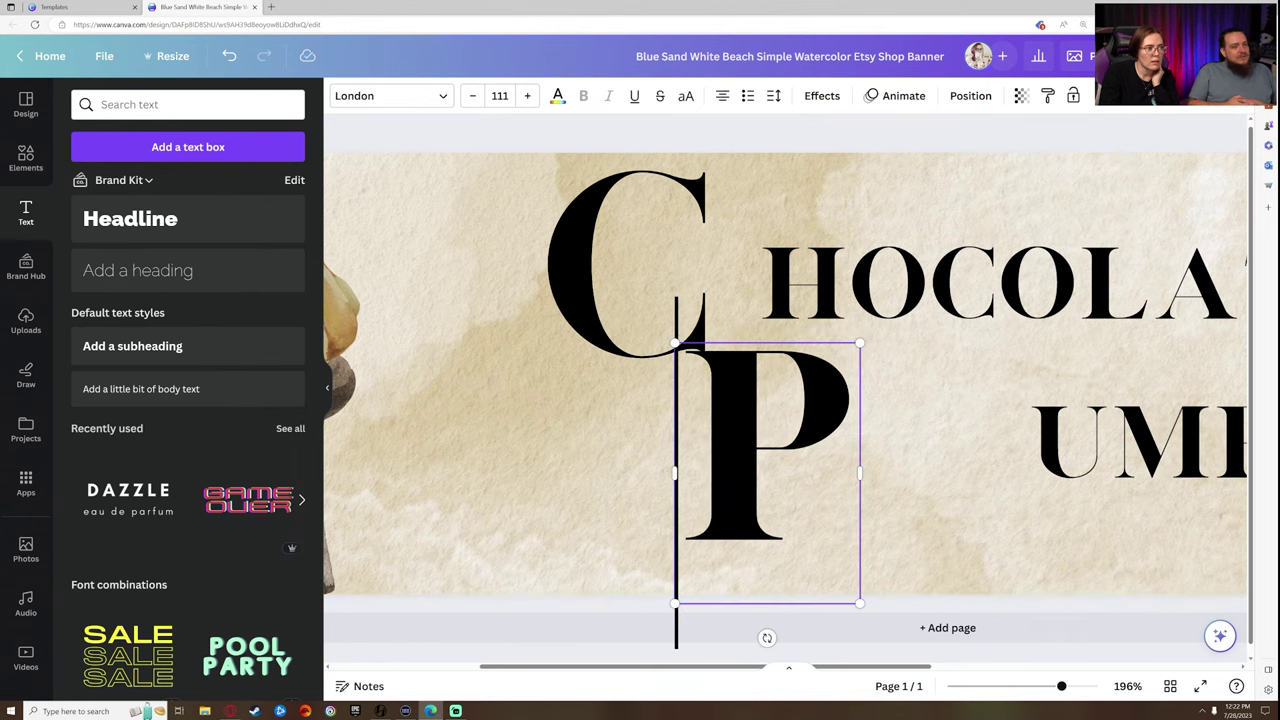
left_click(817, 215)
left_click_drag(725, 418, 720, 412)
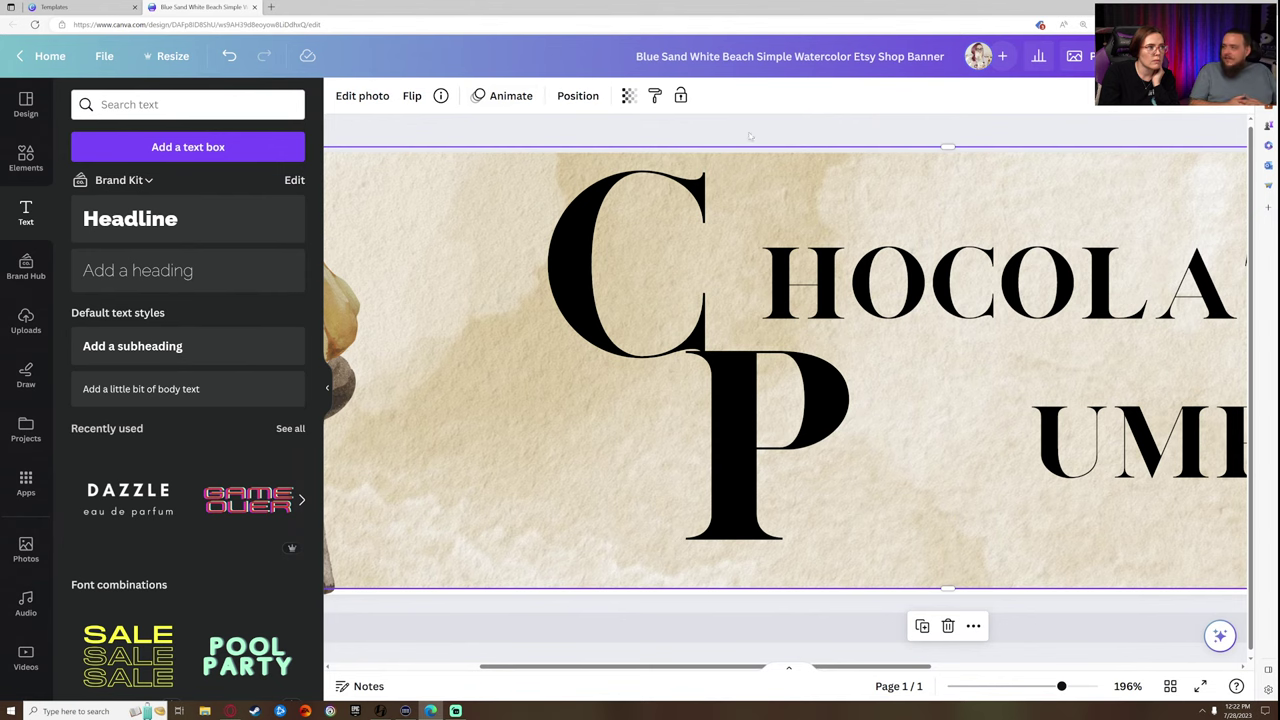
left_click(229, 57)
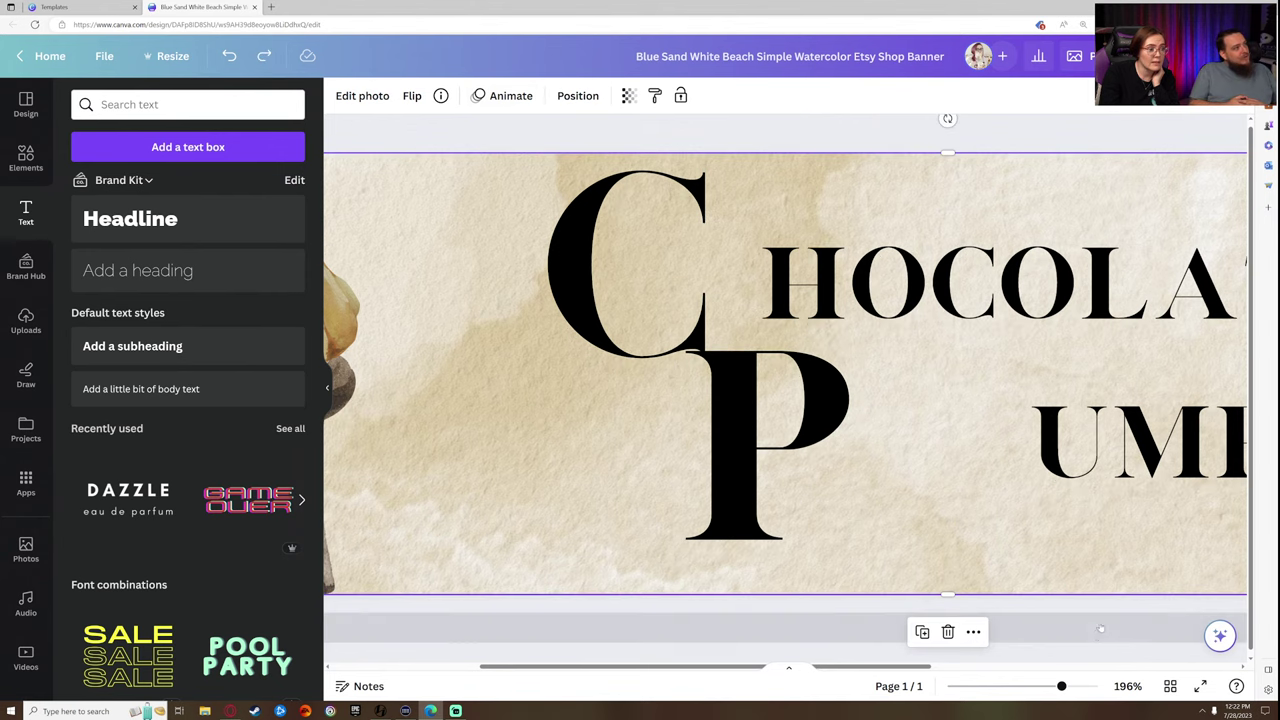
- Fine-tune the P's position so its upper serif merges seamlessly into the lower tip of the C
left_click_drag(1061, 686, 1079, 688)
left_click_drag(675, 350, 678, 356)
double_click(678, 356)
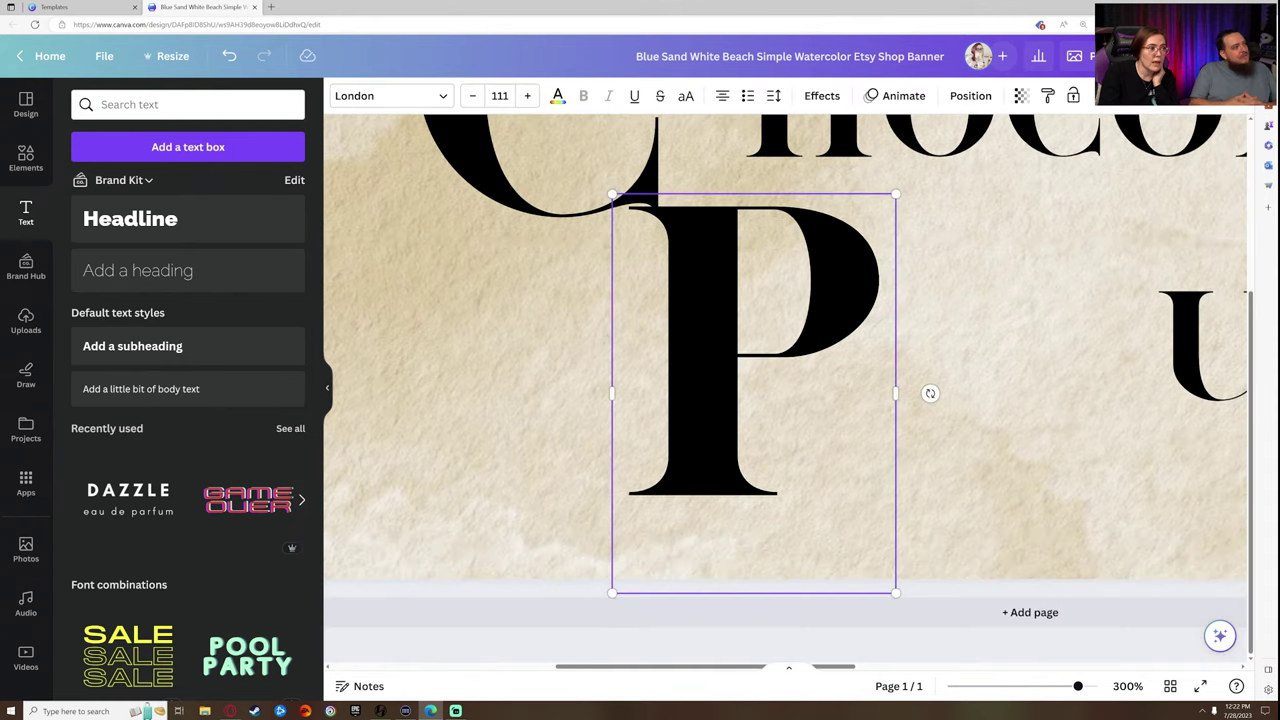
left_click(969, 644)
left_click_drag(779, 411, 774, 402)
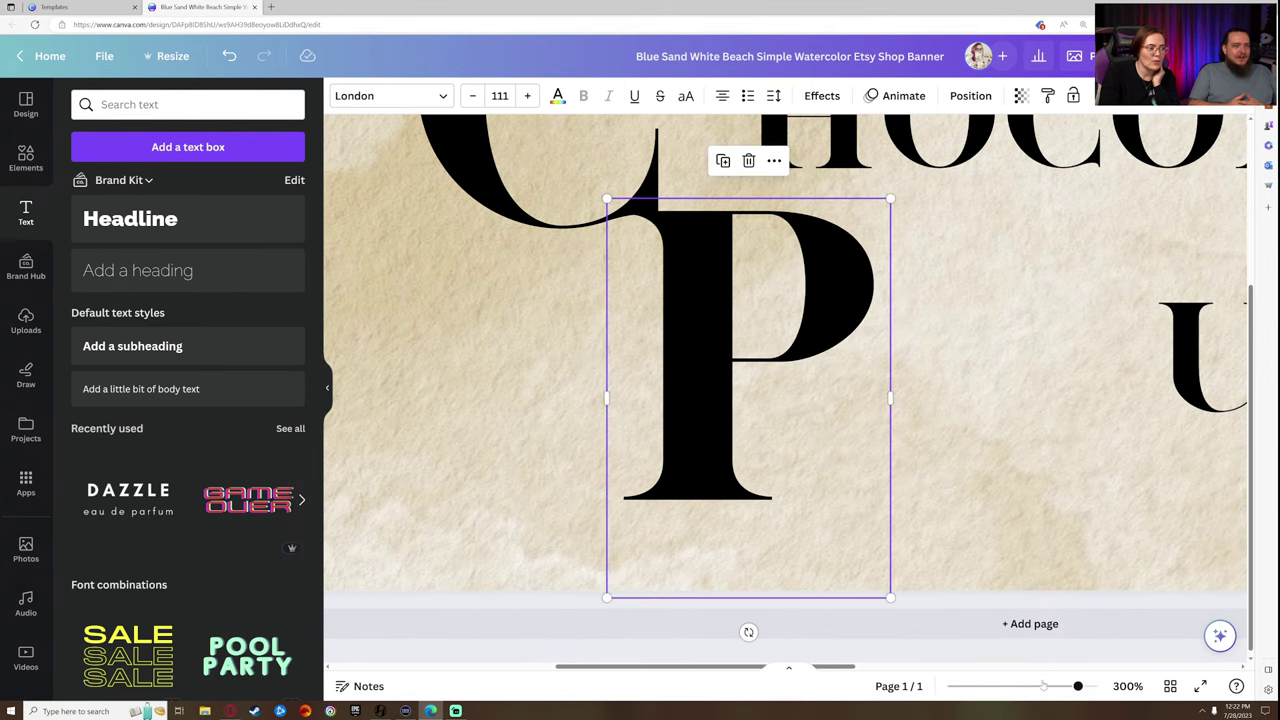
left_click_drag(1076, 696, 1056, 687)
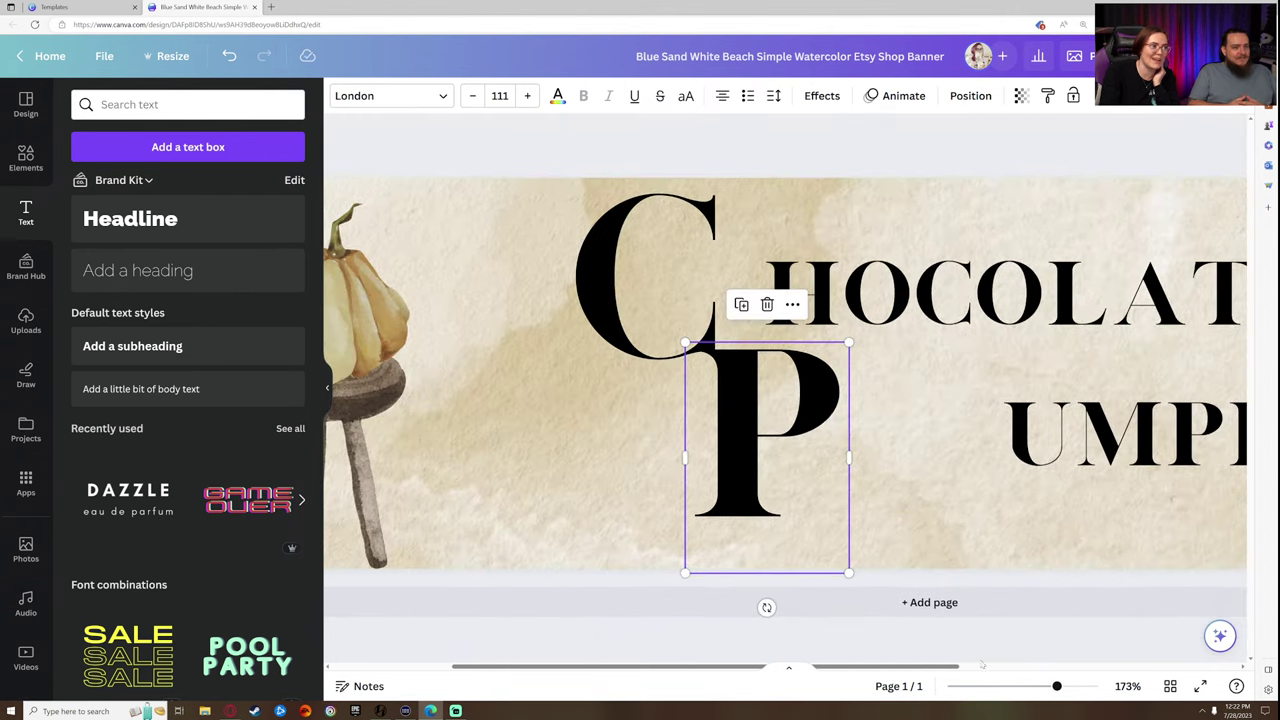
- Recolour the large C and P with the dark brown photo colour taken from the stool
left_click(659, 308)
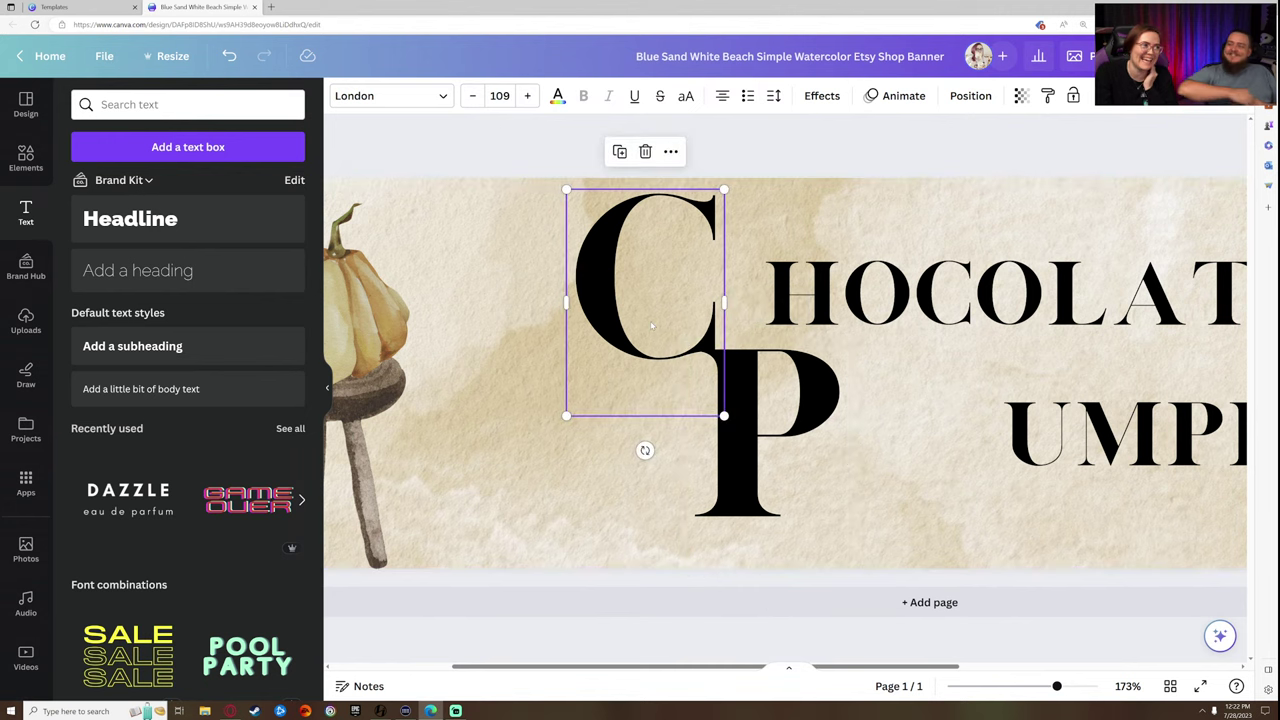
left_click(558, 97)
left_click(289, 481)
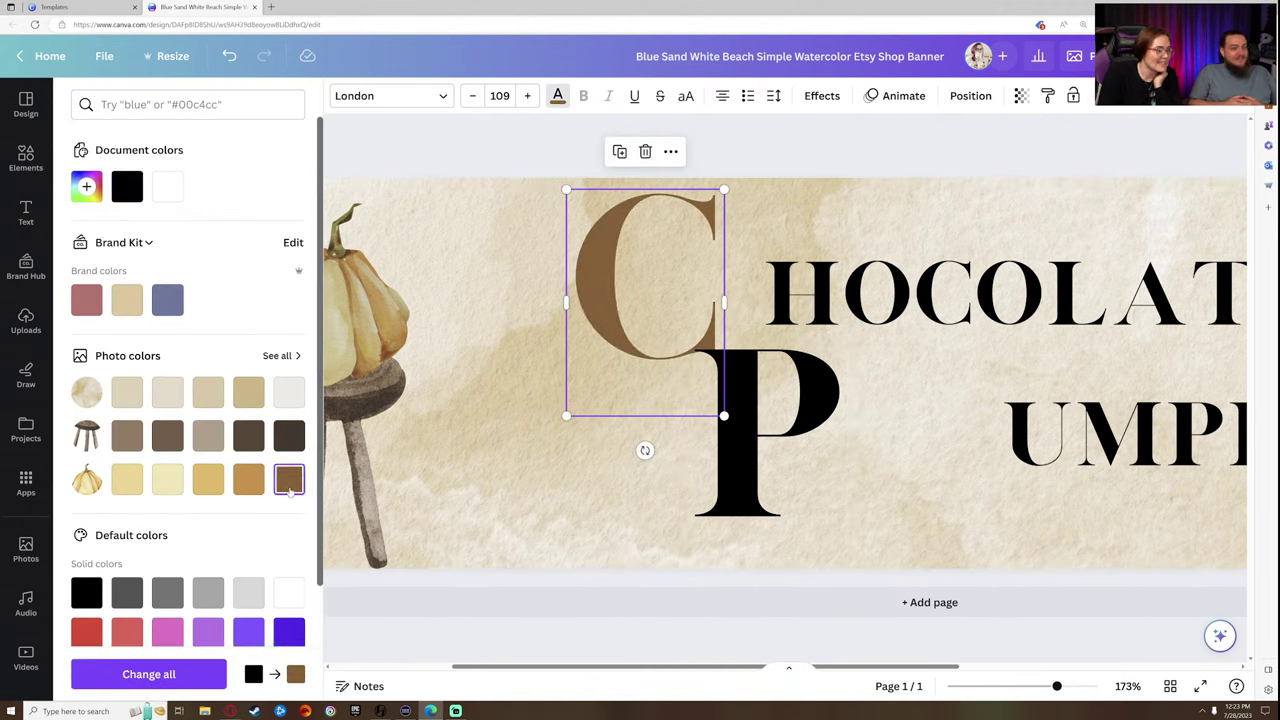
scroll(270, 500, "down", 2)
scroll(210, 450, "up", 2)
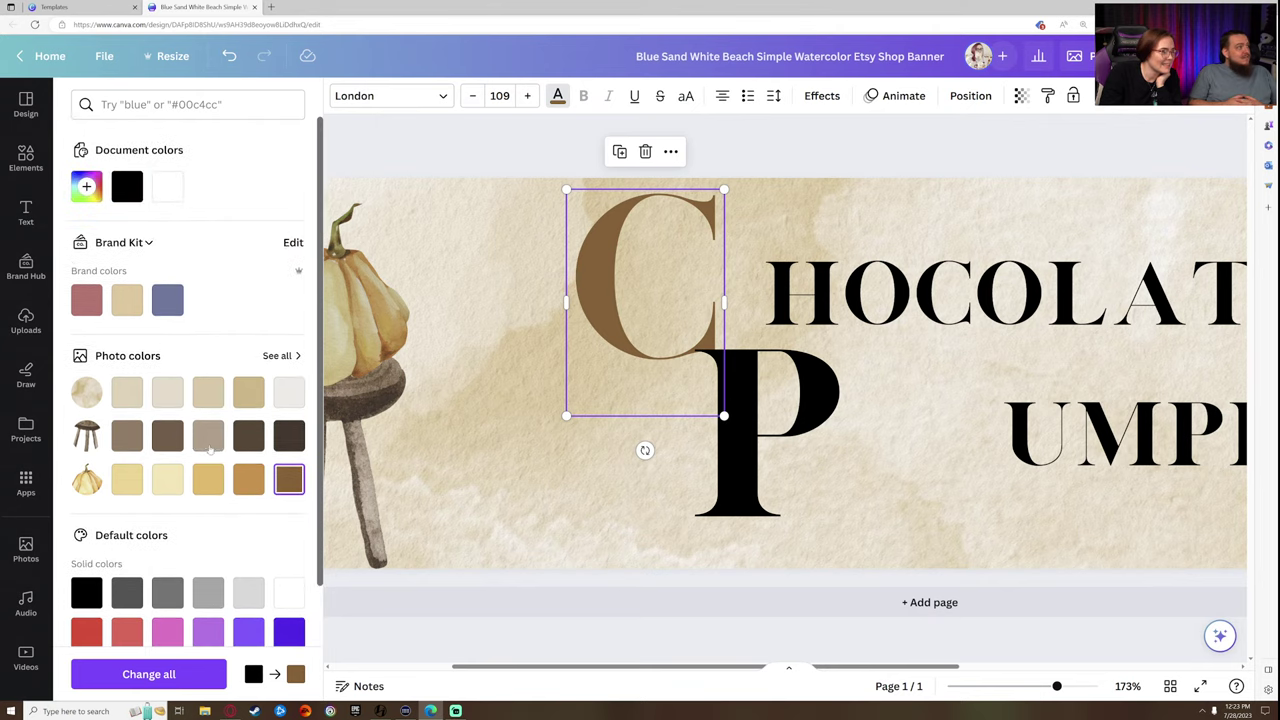
left_click(208, 437)
left_click(249, 437)
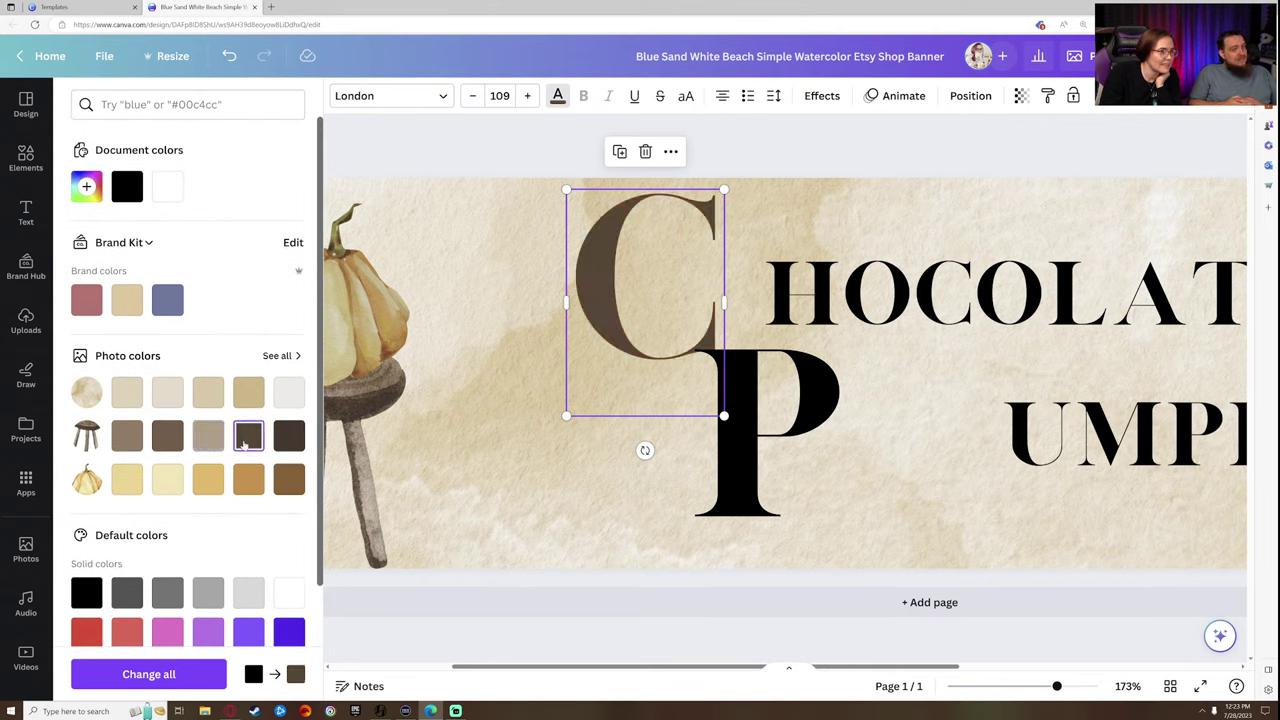
left_click(745, 460)
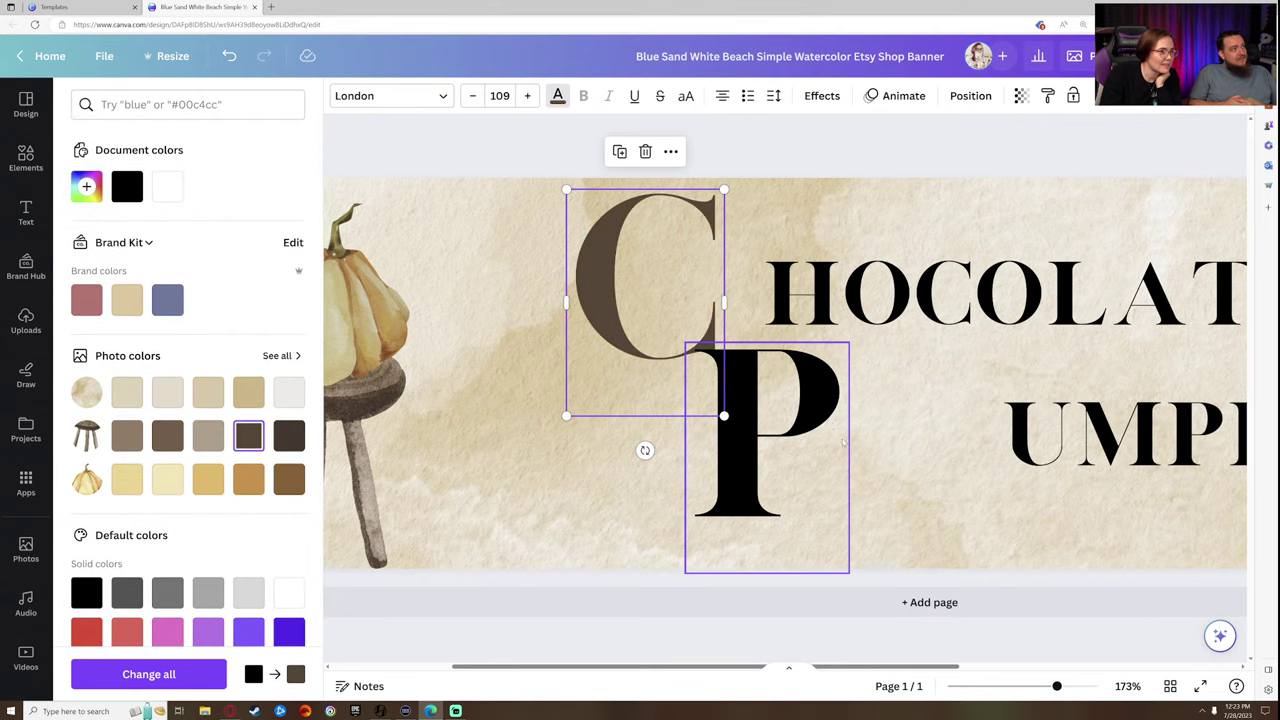
left_click(249, 437)
left_click(854, 155)
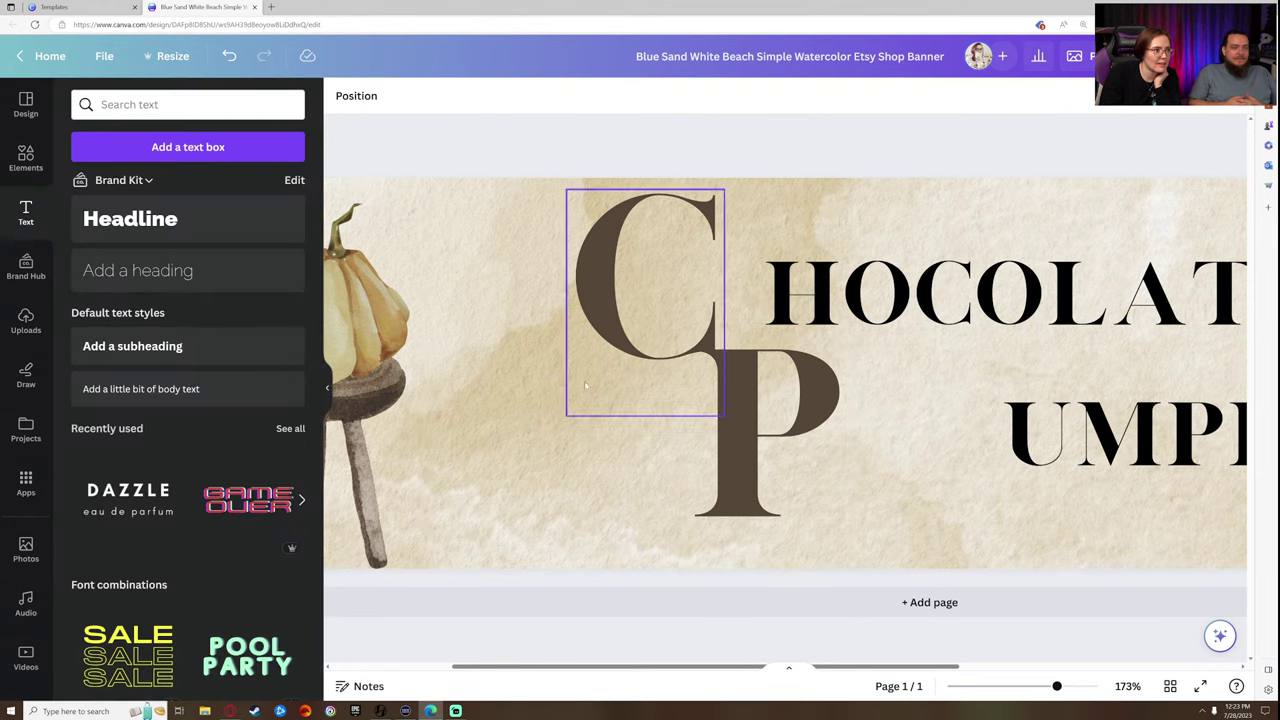
- Group the C and P, enlarge the group to nearly the banner's height and place it closer to the stool
left_click_drag(512, 419, 700, 380)
left_click(669, 157)
left_click_drag(746, 457, 640, 462)
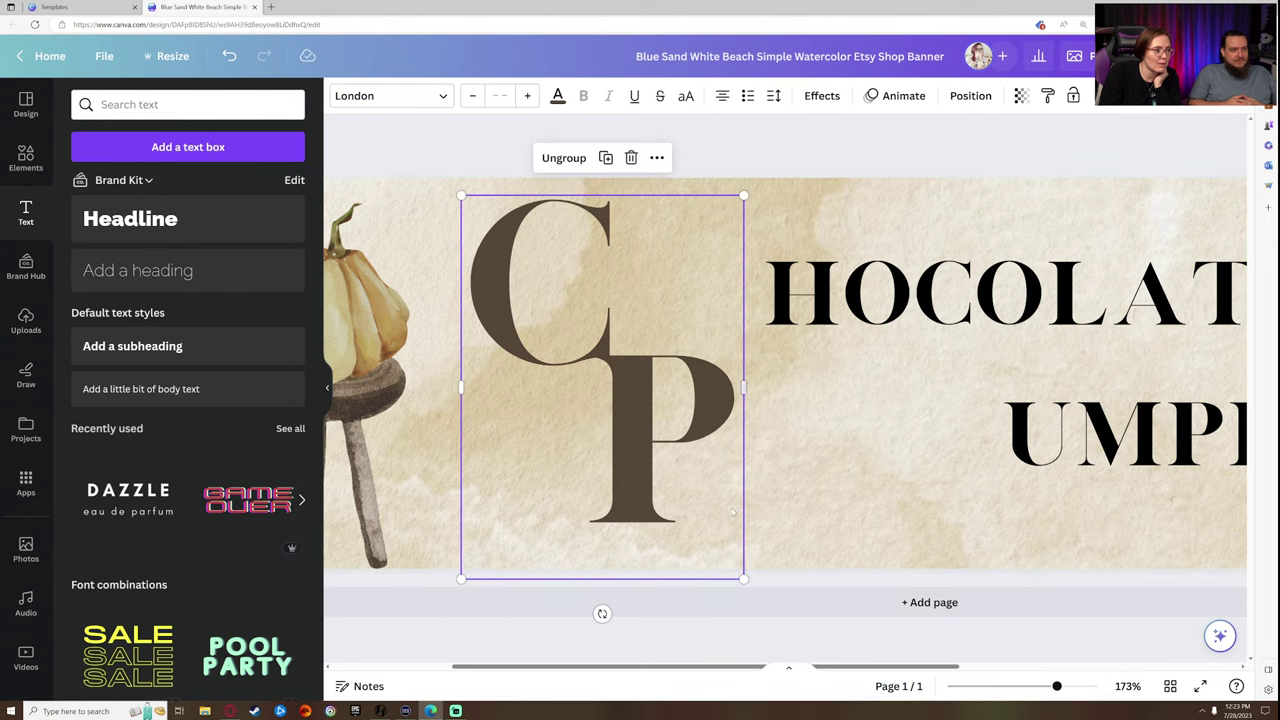
left_click_drag(736, 511, 727, 505)
left_click_drag(734, 572, 760, 605)
left_click_drag(687, 480, 734, 480)
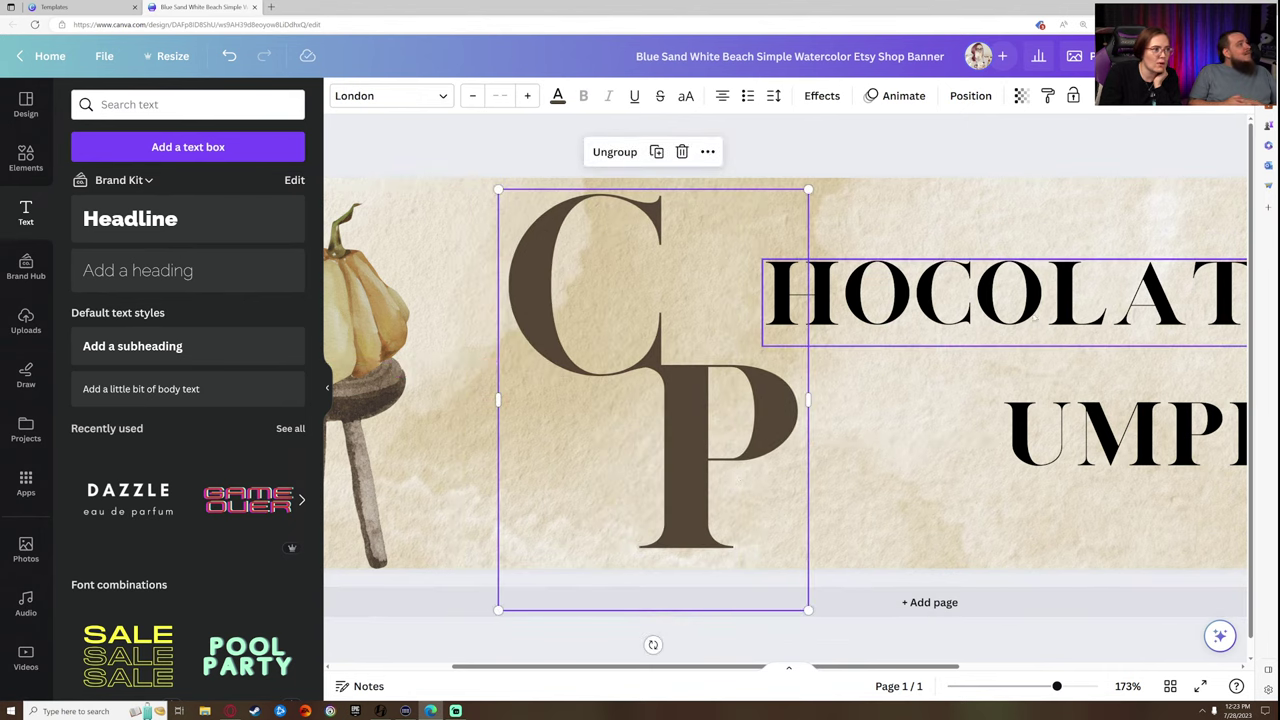
- Move "hocolate" right up against the C and recolour it in the same dark brown from the stool
left_click(991, 302)
left_click_drag(991, 302, 891, 332)
left_click(558, 96)
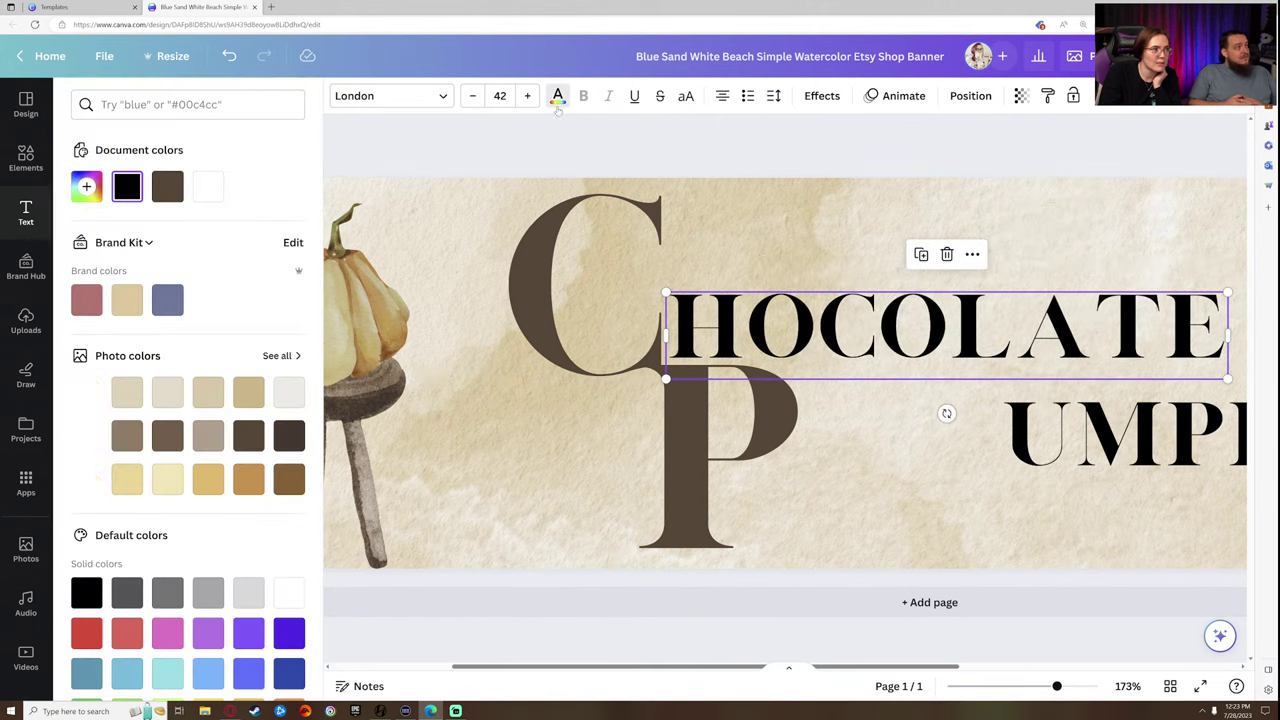
left_click(170, 439)
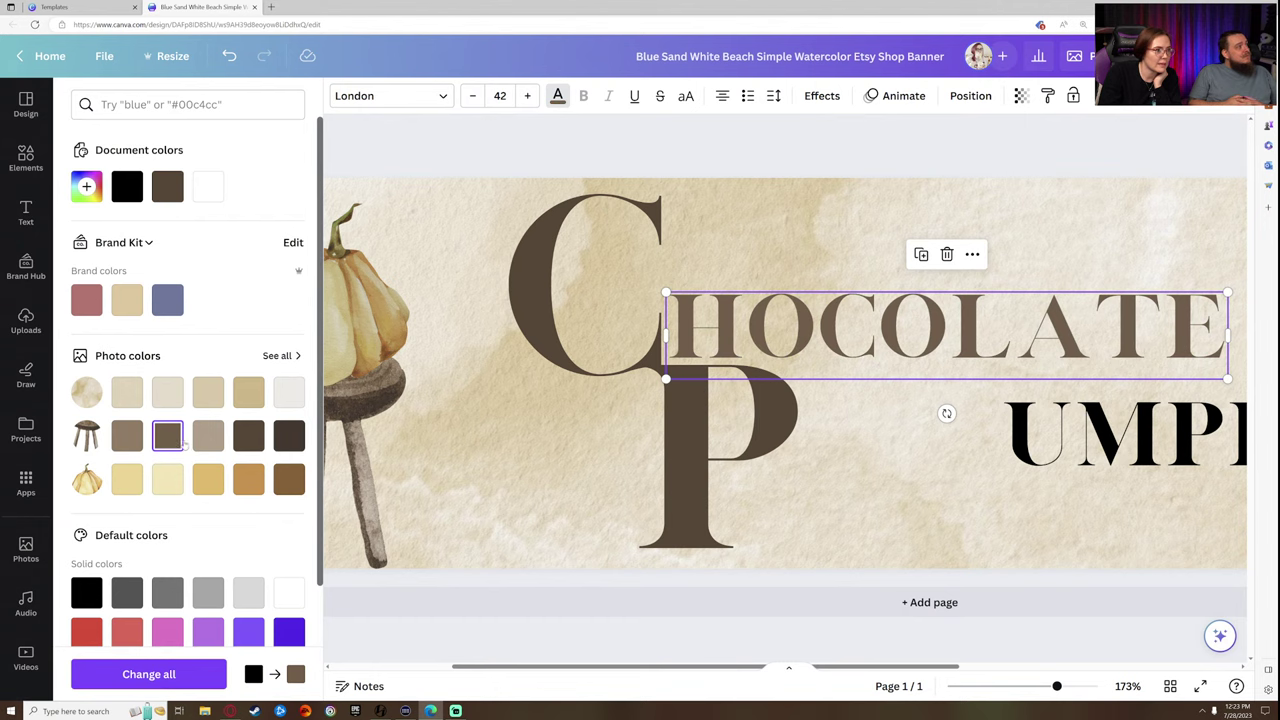
left_click(248, 440)
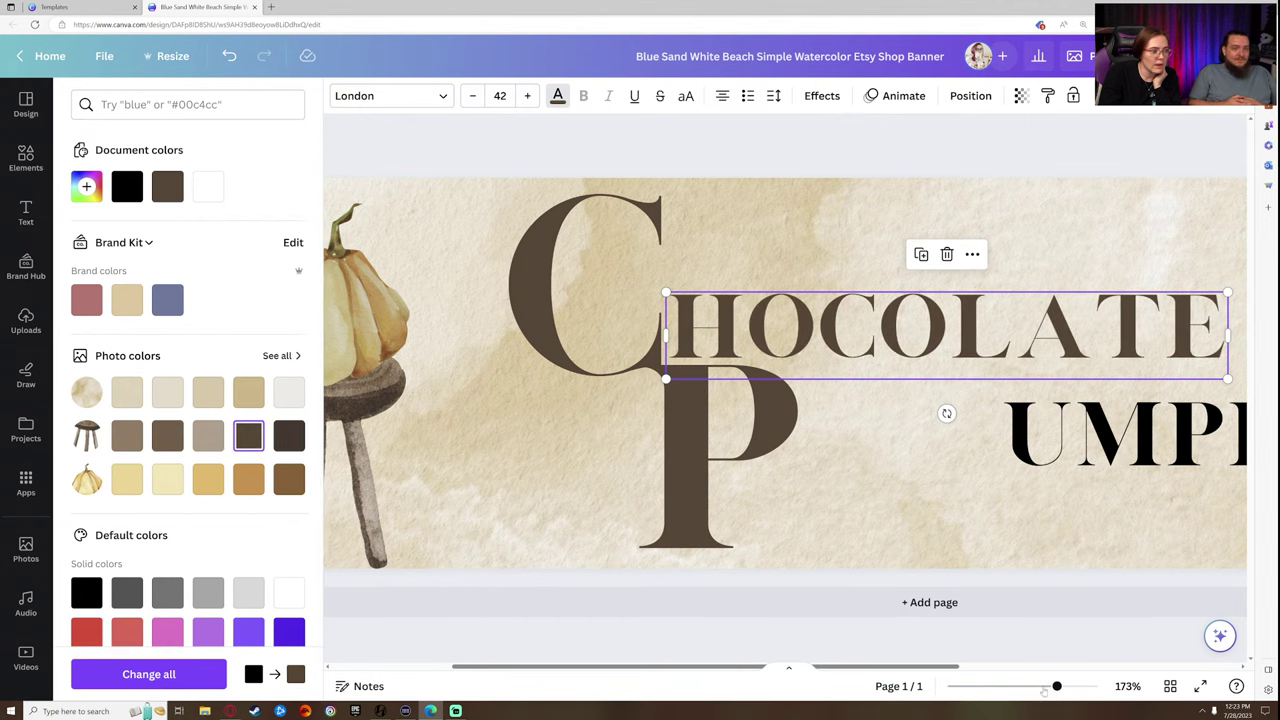
- Enlarge "hocolate" to font size 57.4 and settle it between the C and the top of the P
mouse_move(1057, 686)
left_mouse_down()
mouse_move(1071, 686)
mouse_move(1036, 686)
left_mouse_up()
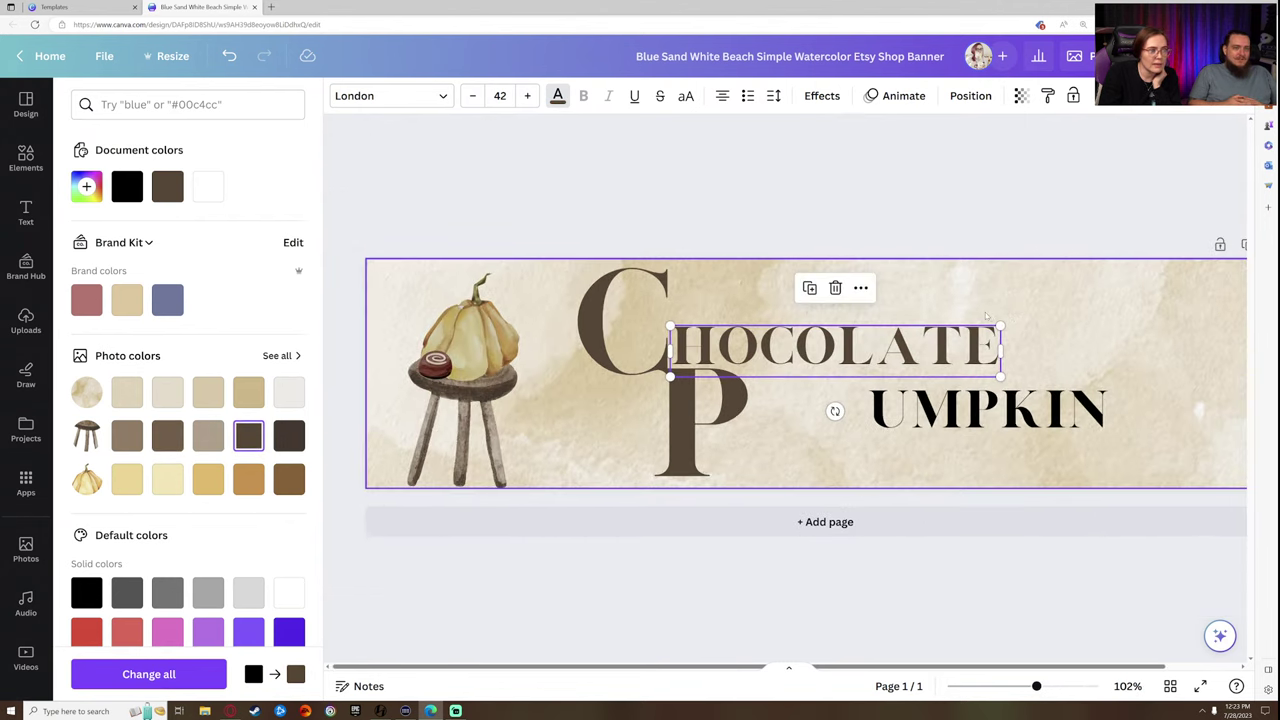
left_click_drag(1000, 326, 1121, 308)
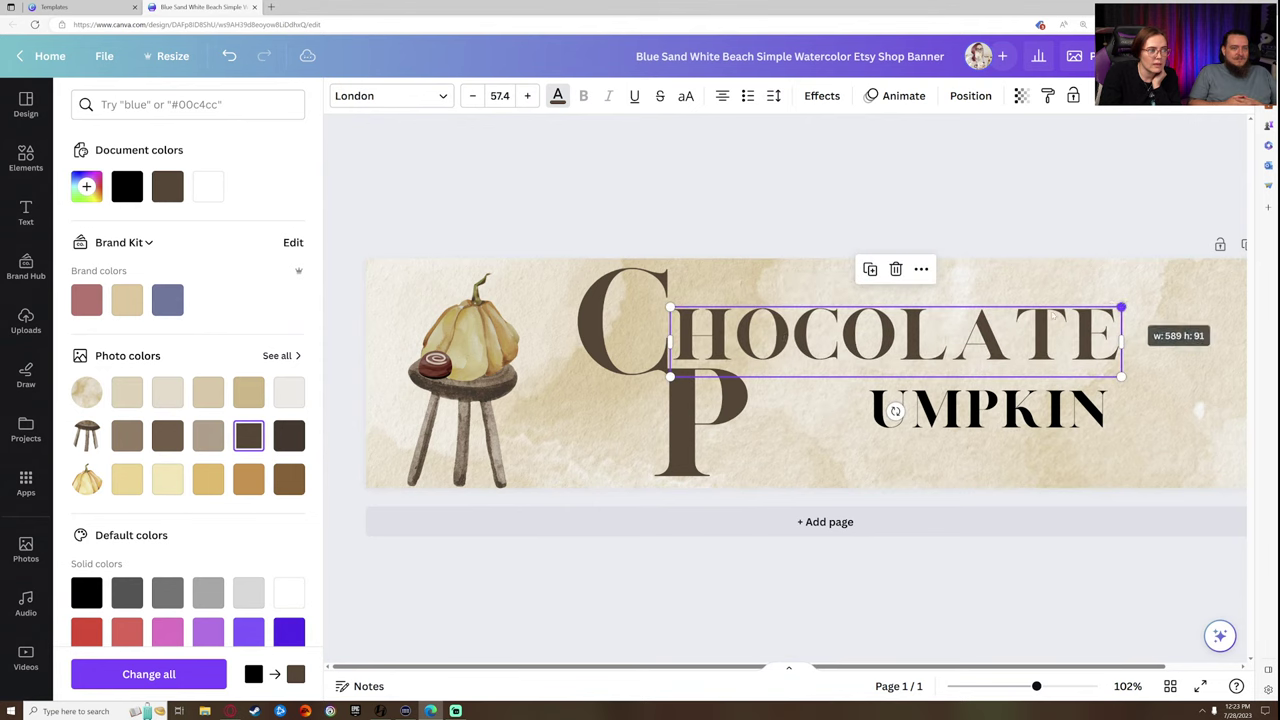
left_click_drag(737, 340, 733, 343)
left_click_drag(733, 343, 734, 343)
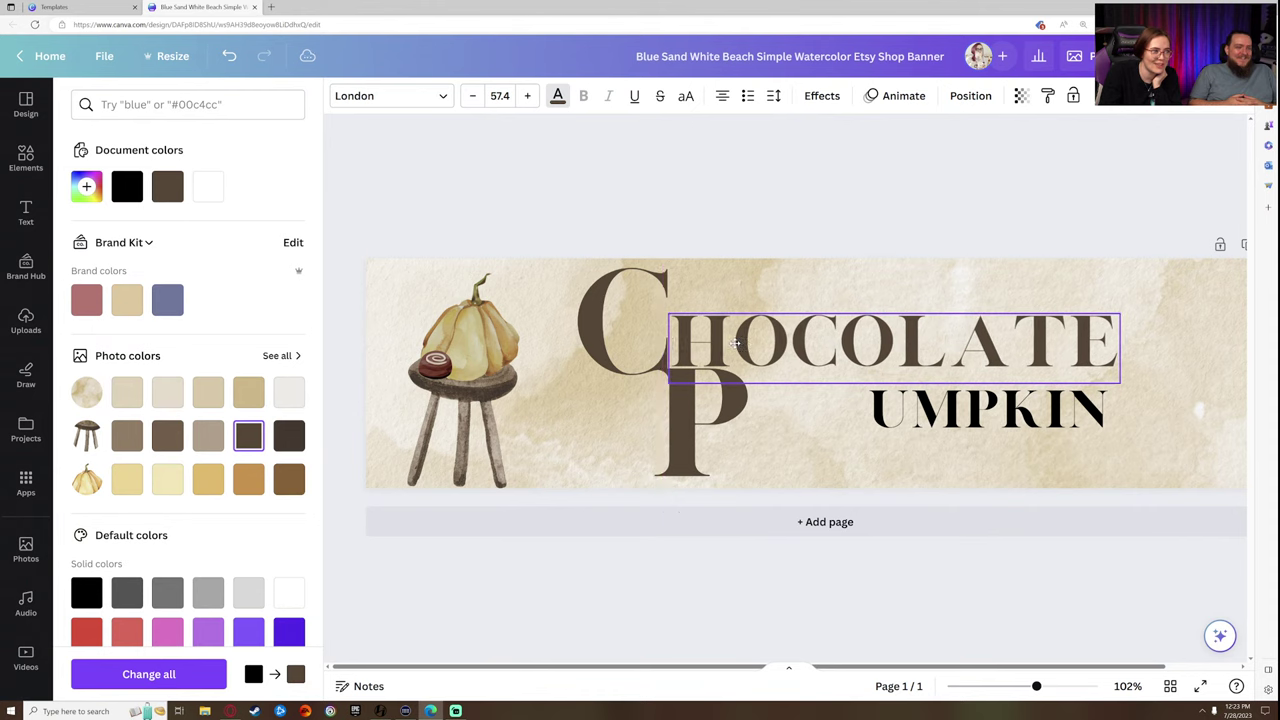
- Place "umpkin" directly beside the P's bowl, enlarge it to font size 64.4 and align its right end with "hocolate"
left_click(972, 422)
left_click_drag(973, 422, 854, 400)
left_click_drag(990, 424, 1112, 488)
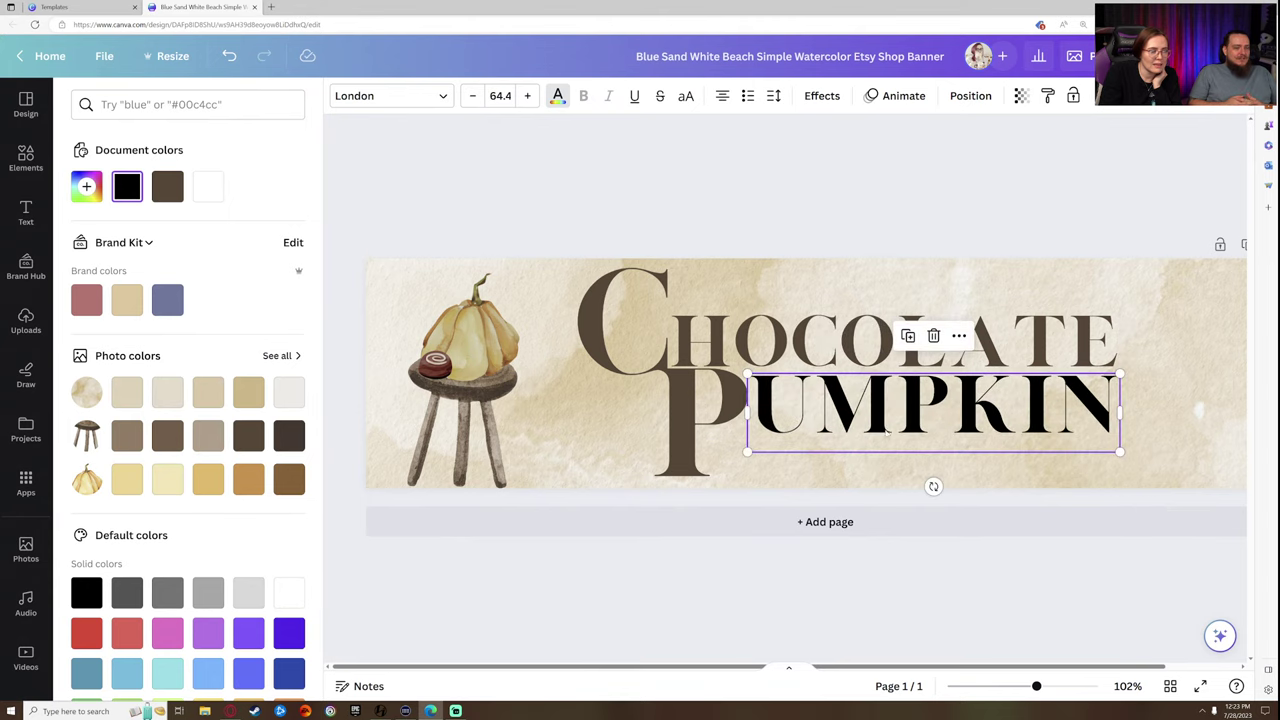
left_click_drag(848, 421, 845, 416)
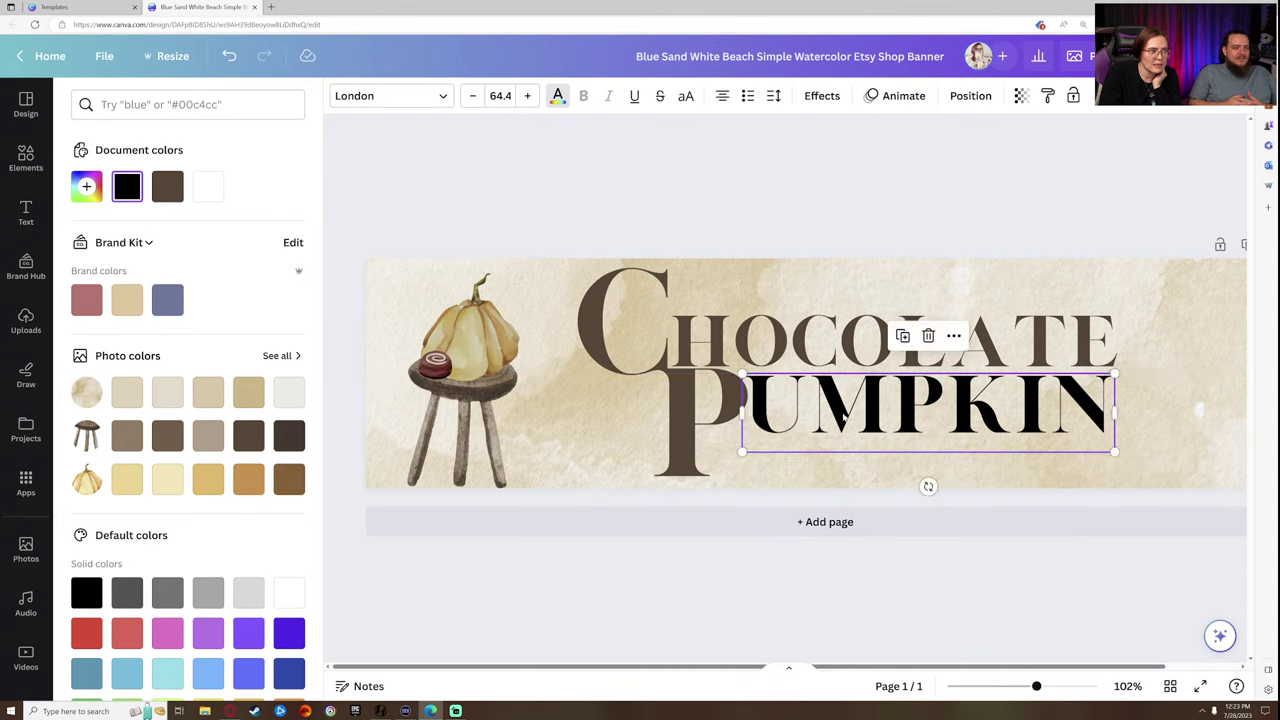
- Nudge "hocolate" left and down so the H joins the tip of the C and rests on the P
left_click_drag(743, 343, 738, 338)
scroll(740, 434, "up", 10)
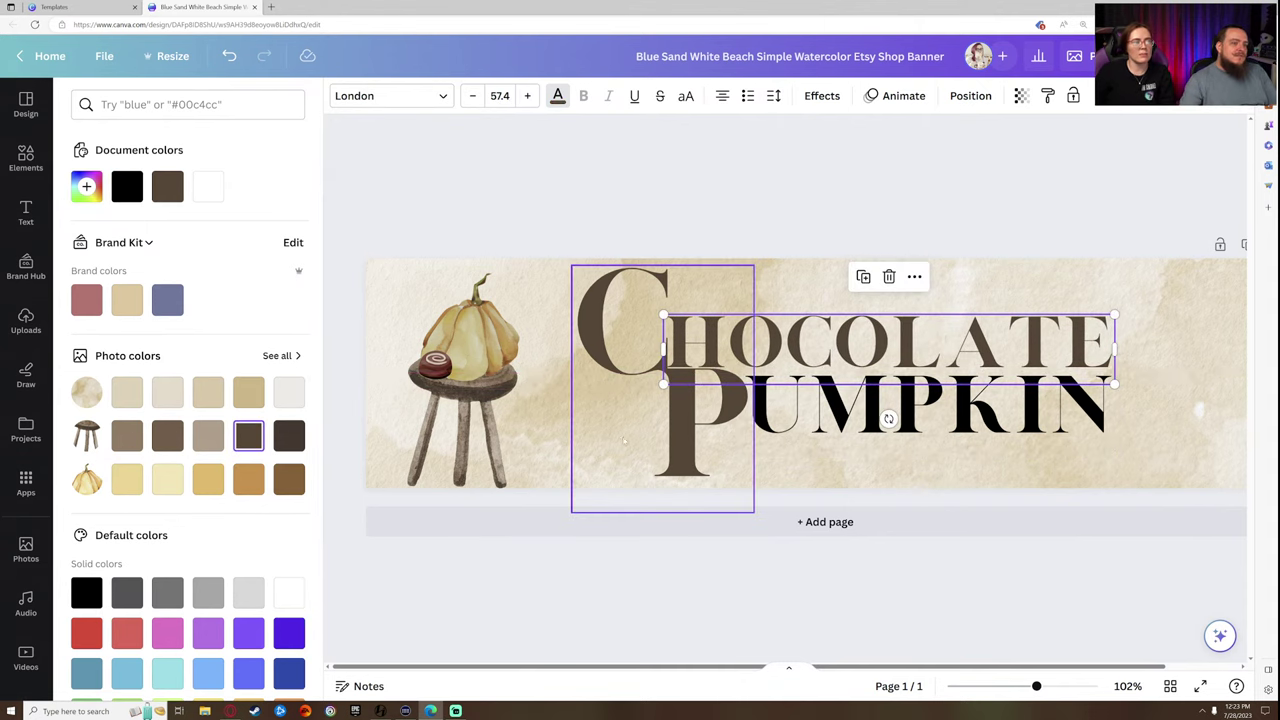
scroll(740, 434, "down", 3)
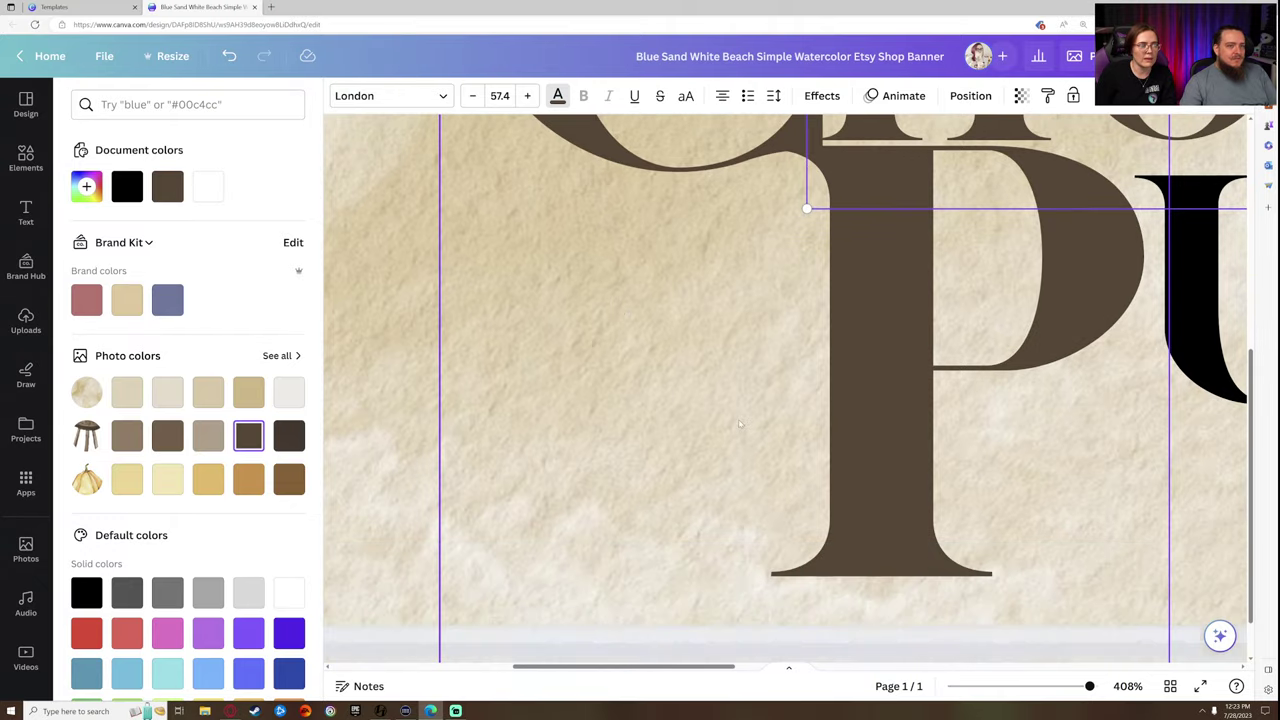
scroll(848, 363, "up", 4)
left_click_drag(868, 370, 847, 373)
scroll(847, 373, "down", 5)
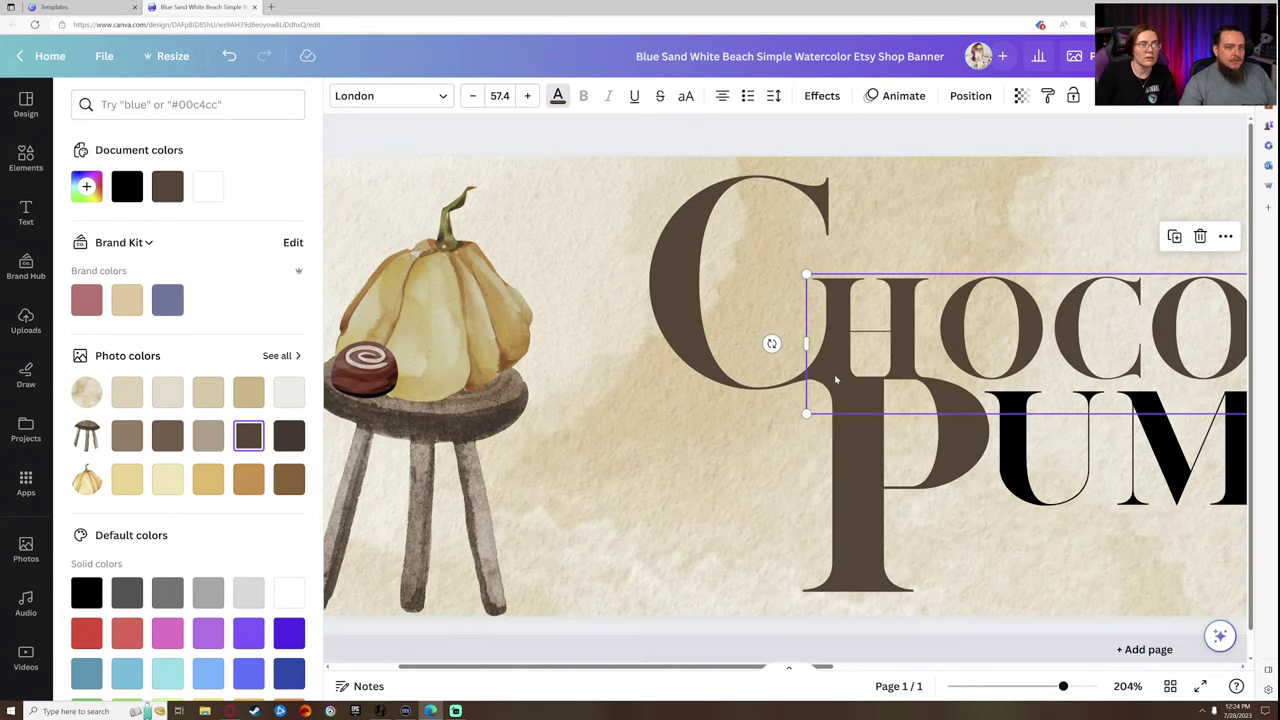
scroll(847, 393, "down", 1)
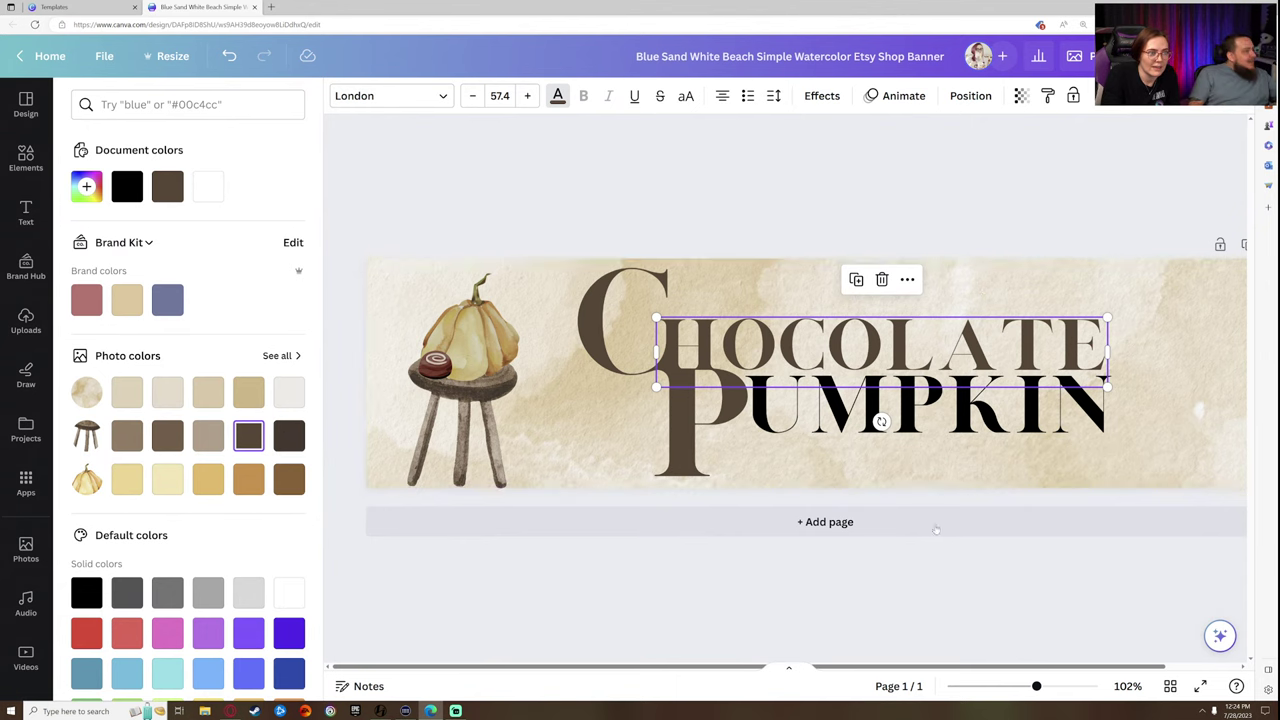
left_click(932, 583)
- Recolour "umpkin" in the stool's dark brown and nudge it slightly up to touch the letters of "hocolate"
scroll(678, 476, "up", 3)
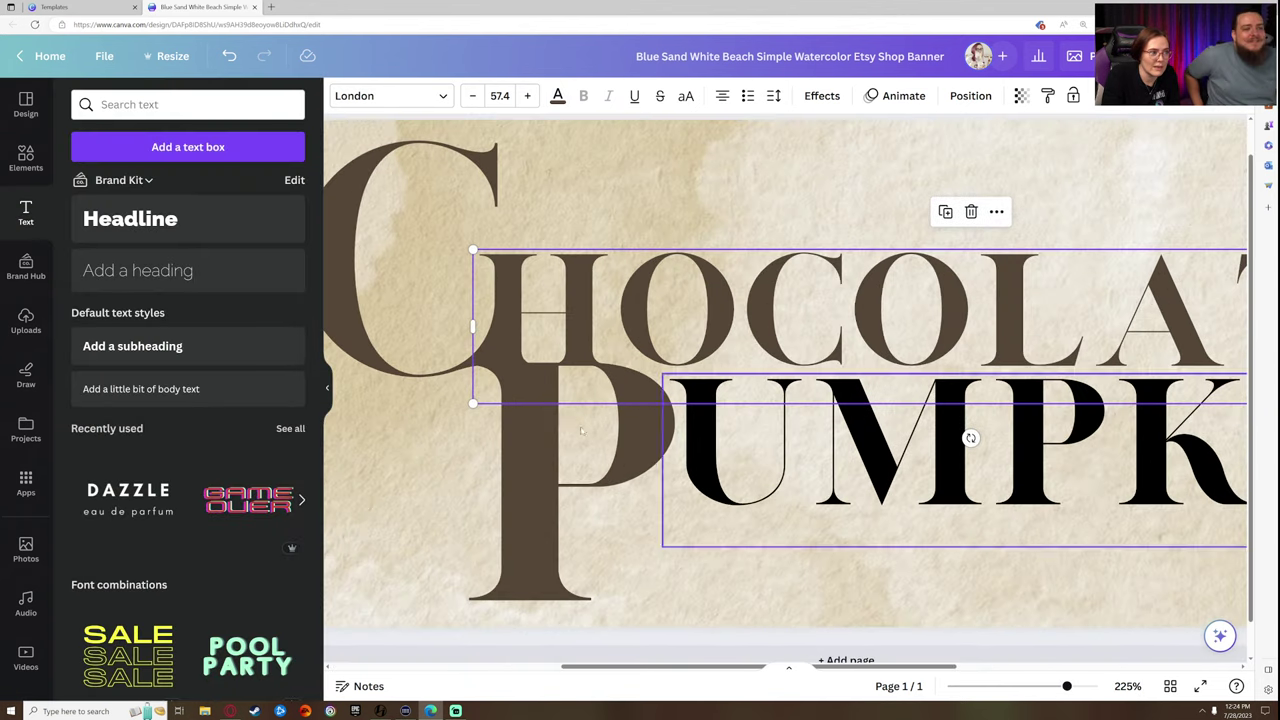
left_click(787, 455)
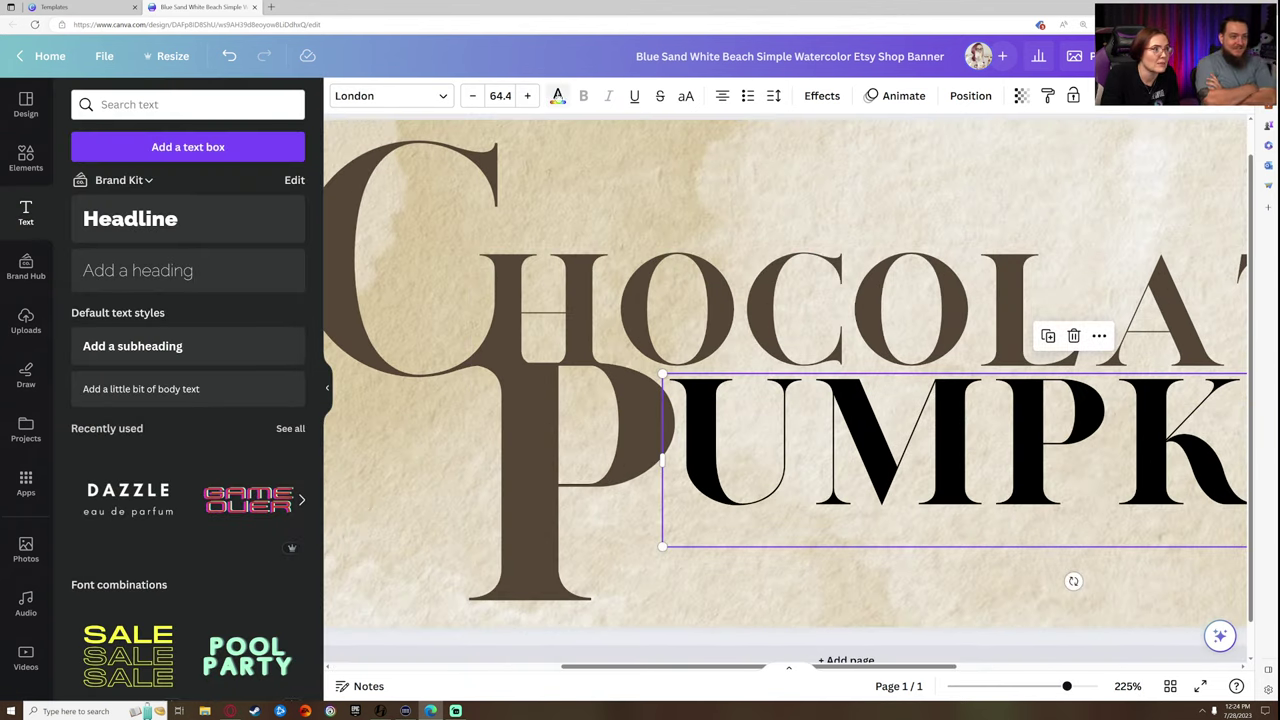
left_click(557, 95)
left_click(248, 435)
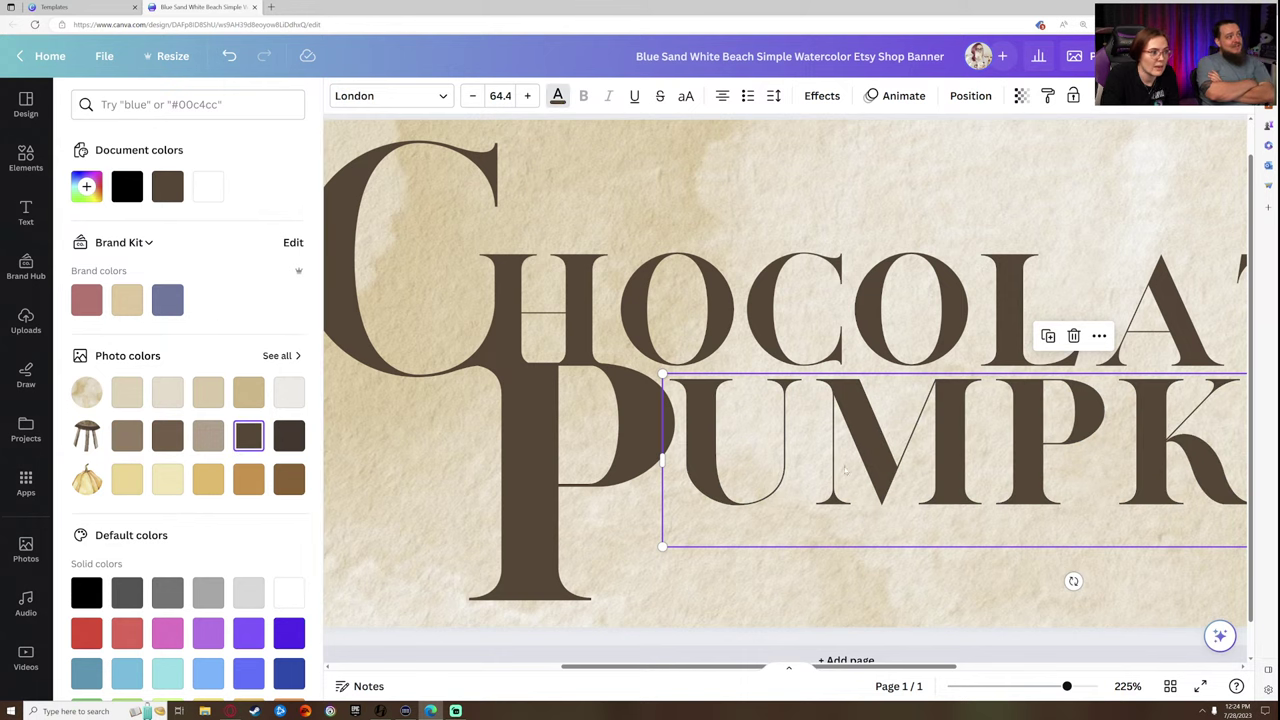
left_click_drag(832, 464, 835, 457)
left_click_drag(1066, 687, 1034, 686)
key("Escape")
left_click(982, 584)
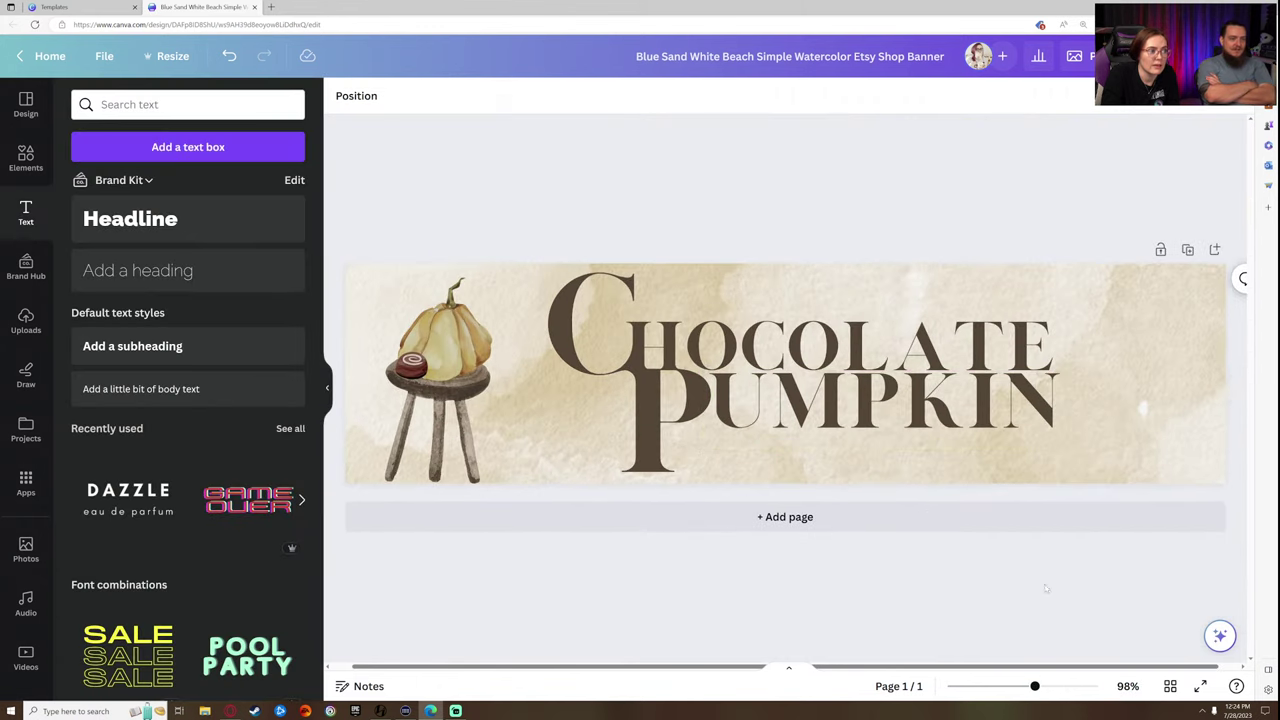
- Group all the lettering and shift it slightly to the right on the banner
left_click_drag(1046, 588, 538, 250)
left_click(768, 239)
left_click(885, 220)
left_click_drag(877, 382, 889, 382)
left_click(929, 598)
- Search the graphics for "drip" and place the lime-green drip over the last letters of "Pumpkin"
left_click(26, 158)
left_click(78, 99)
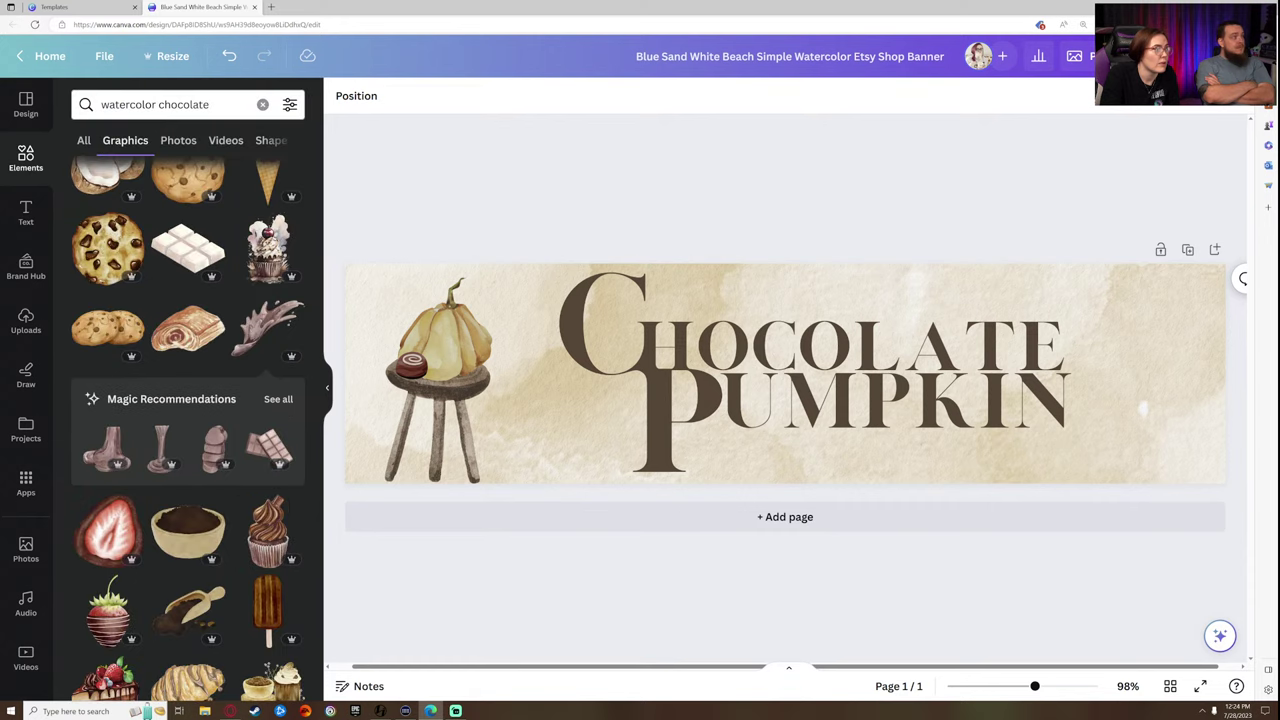
left_click(160, 104)
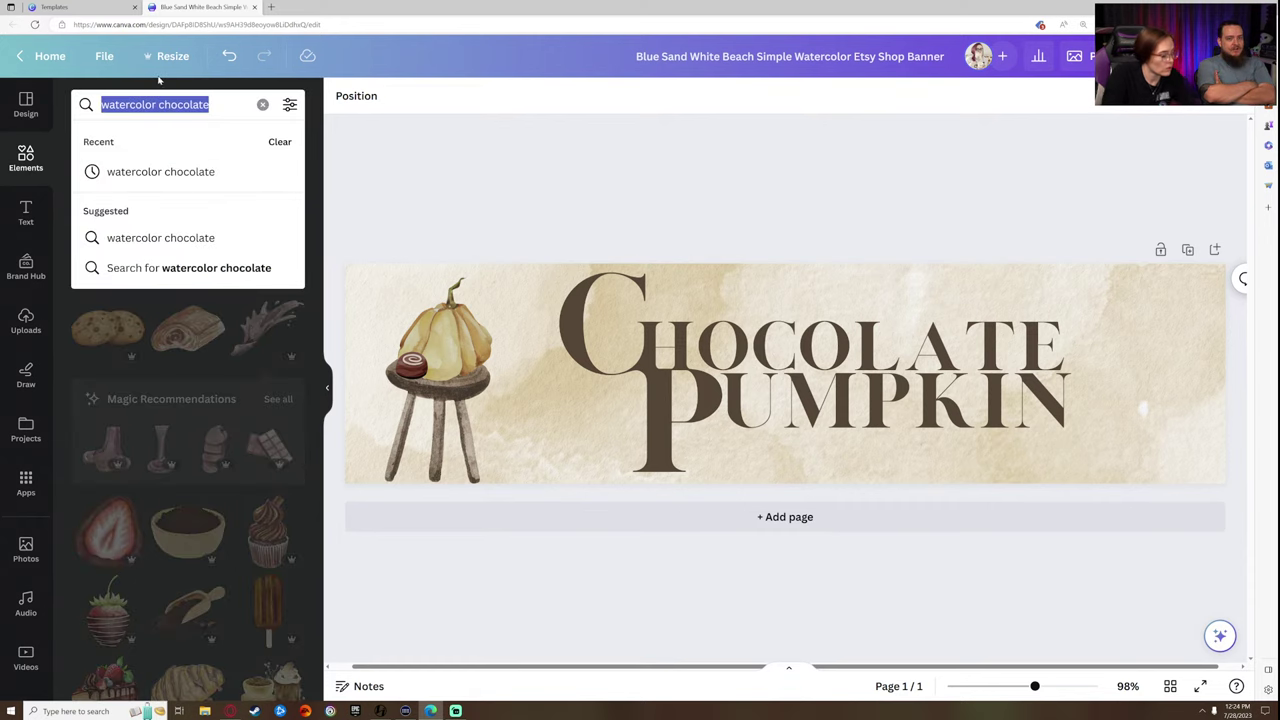
type("dri")
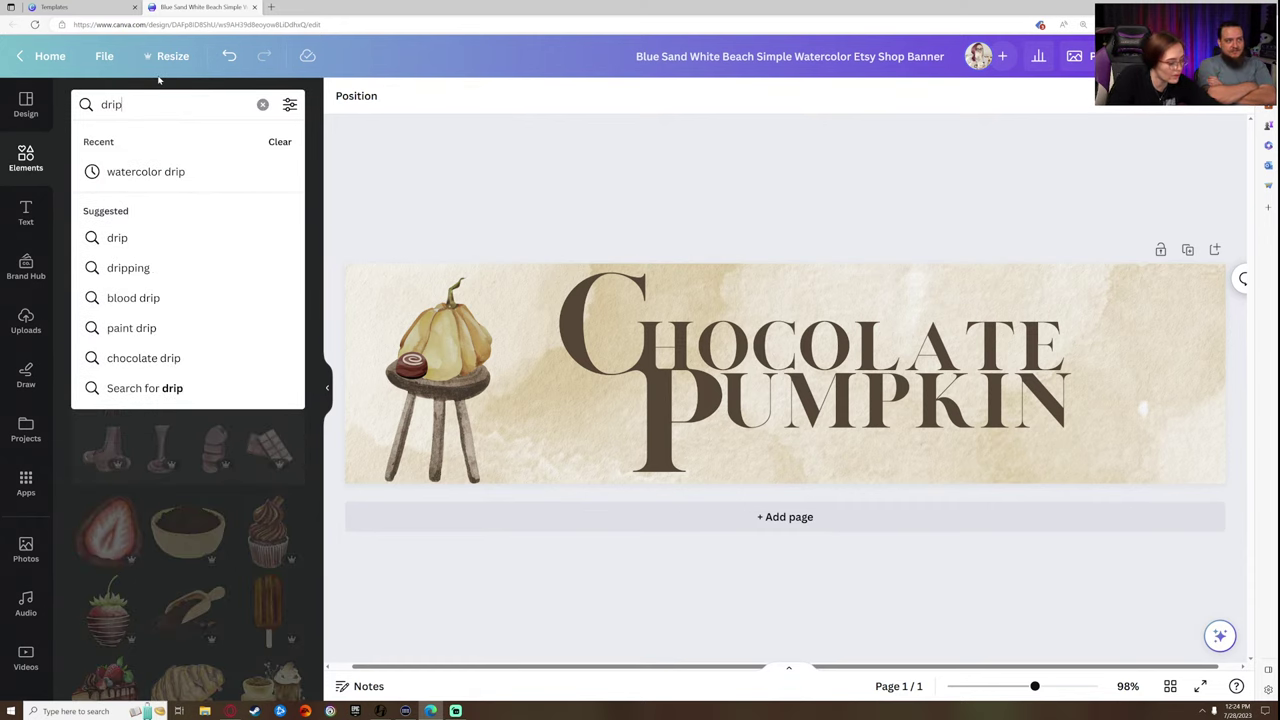
type("p")
key("Return")
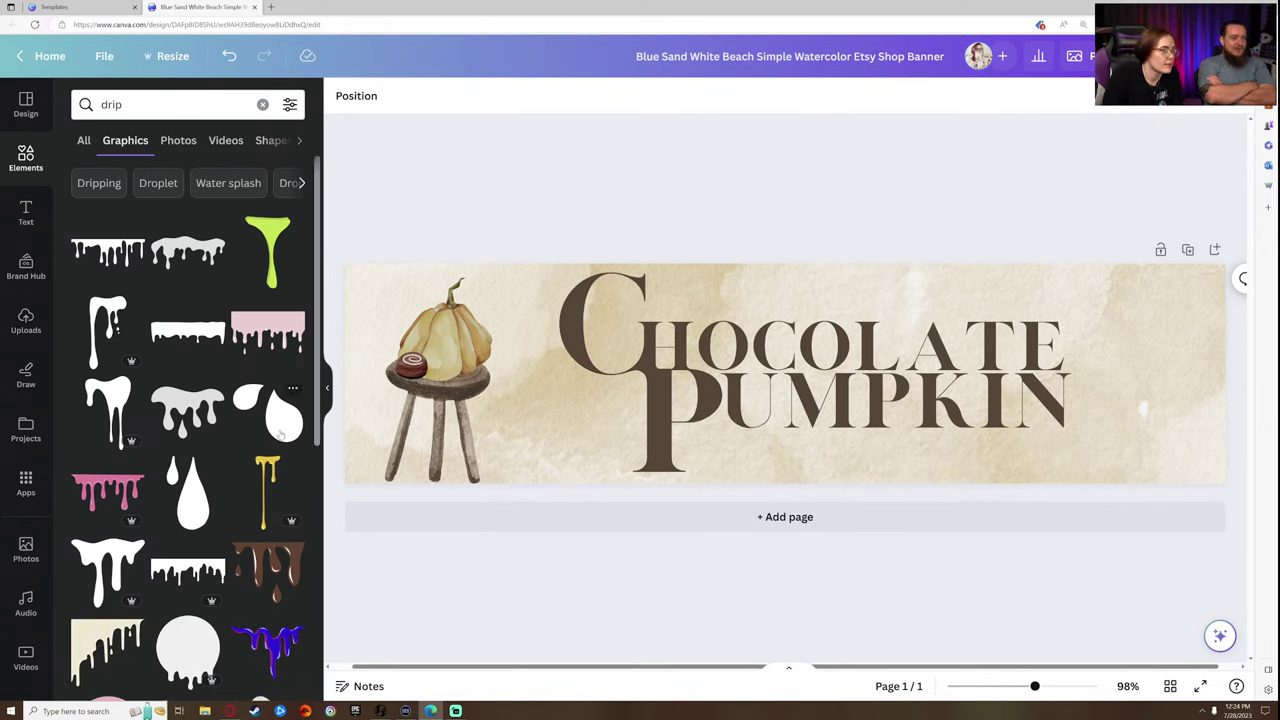
left_click(262, 492)
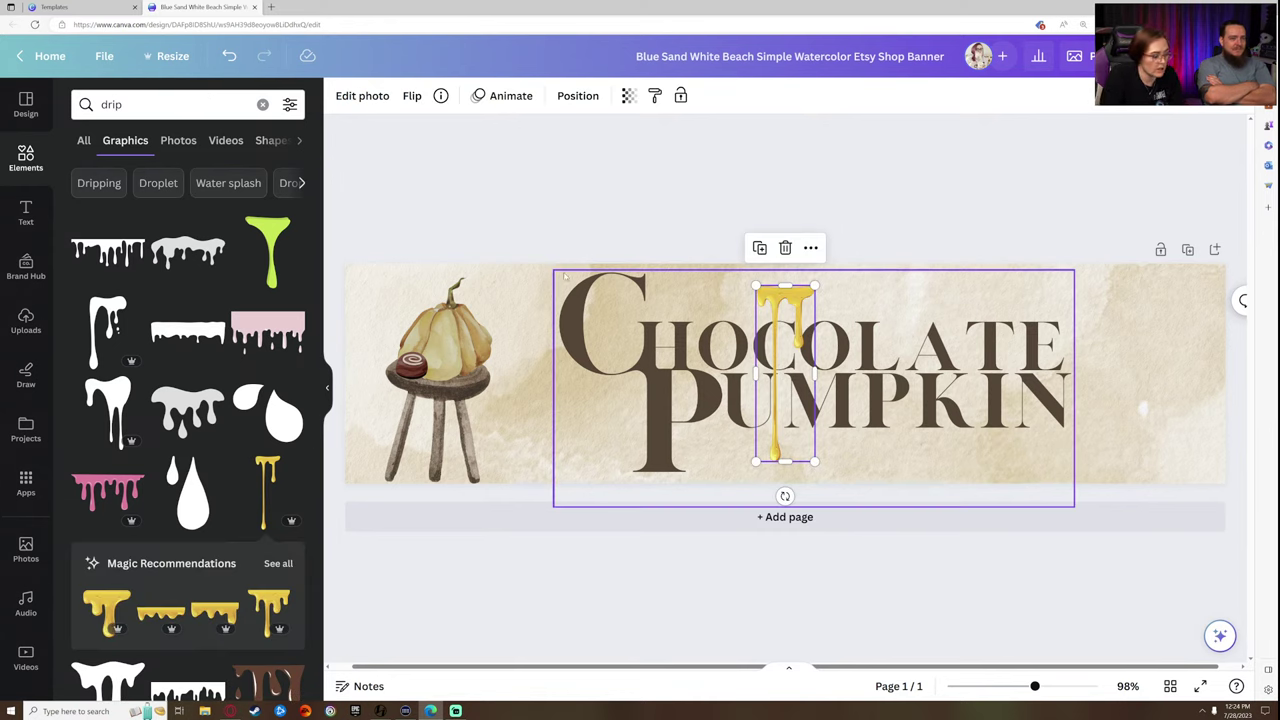
key("Delete")
left_click(268, 250)
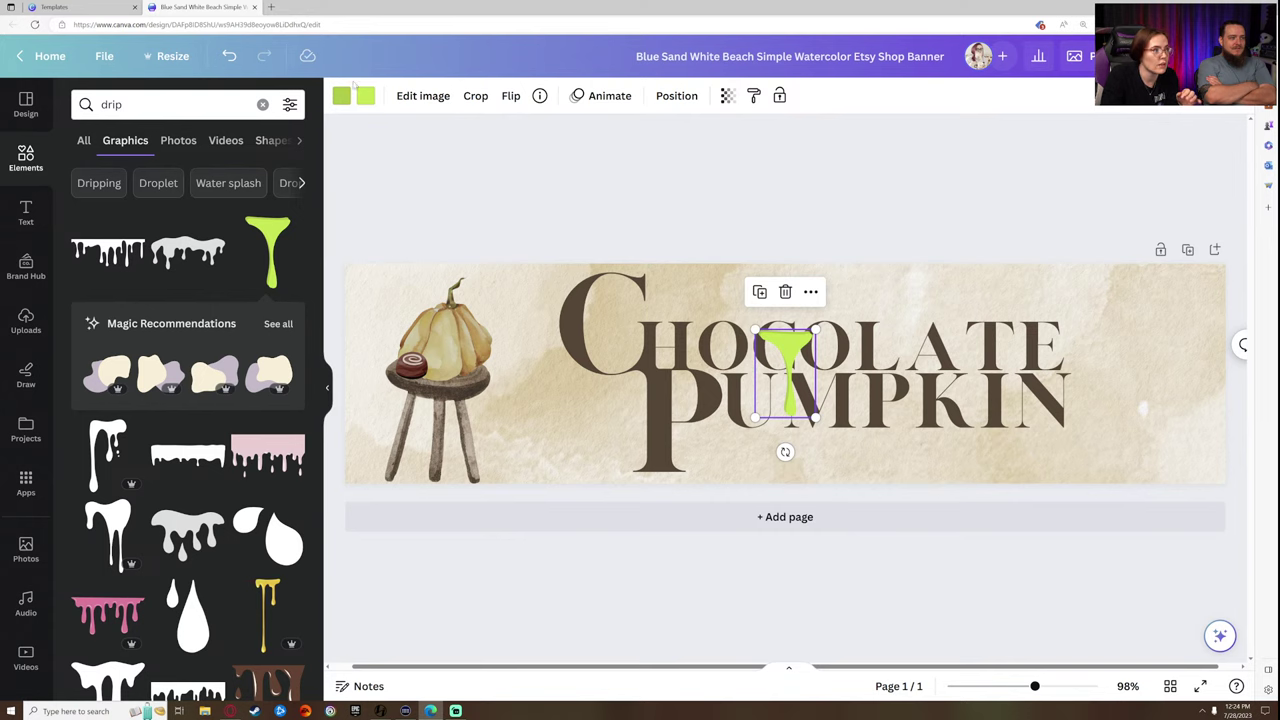
left_click_drag(786, 372, 990, 440)
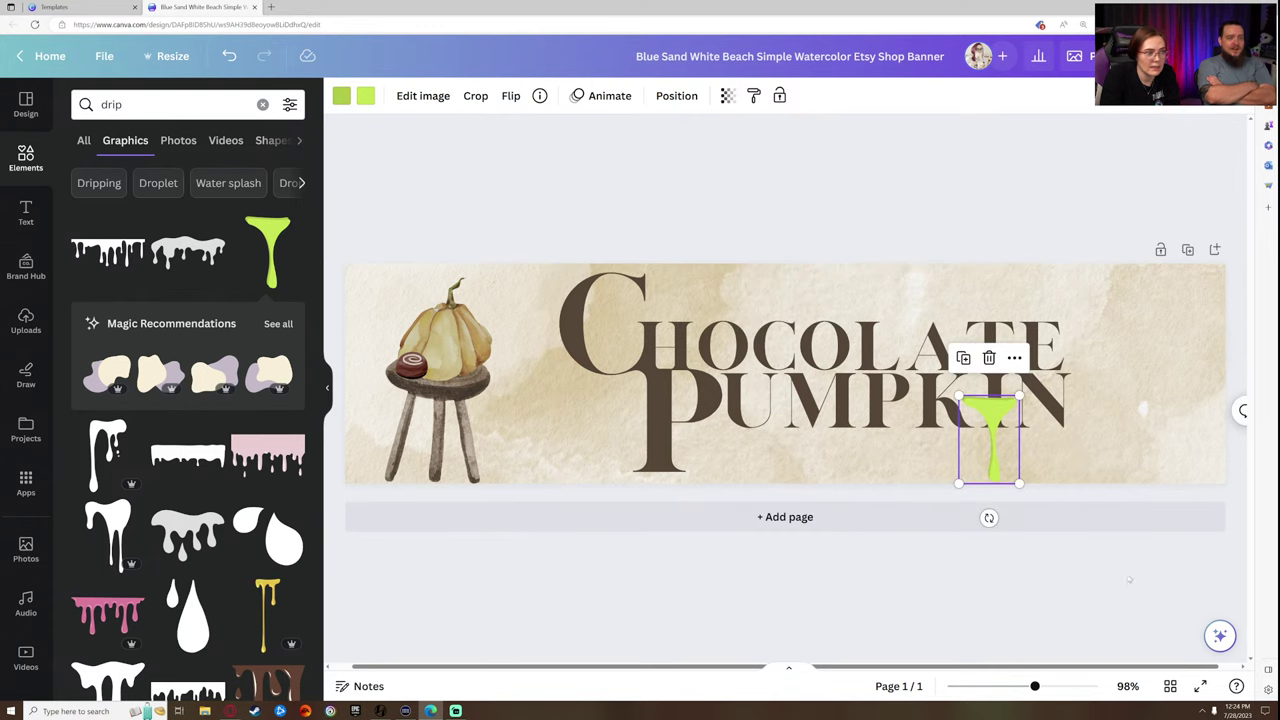
- Move the drip onto the K of "Pumpkin" and recolour its shaded edge with #554638 sampled from the lettering
left_click_drag(1035, 686, 1073, 686)
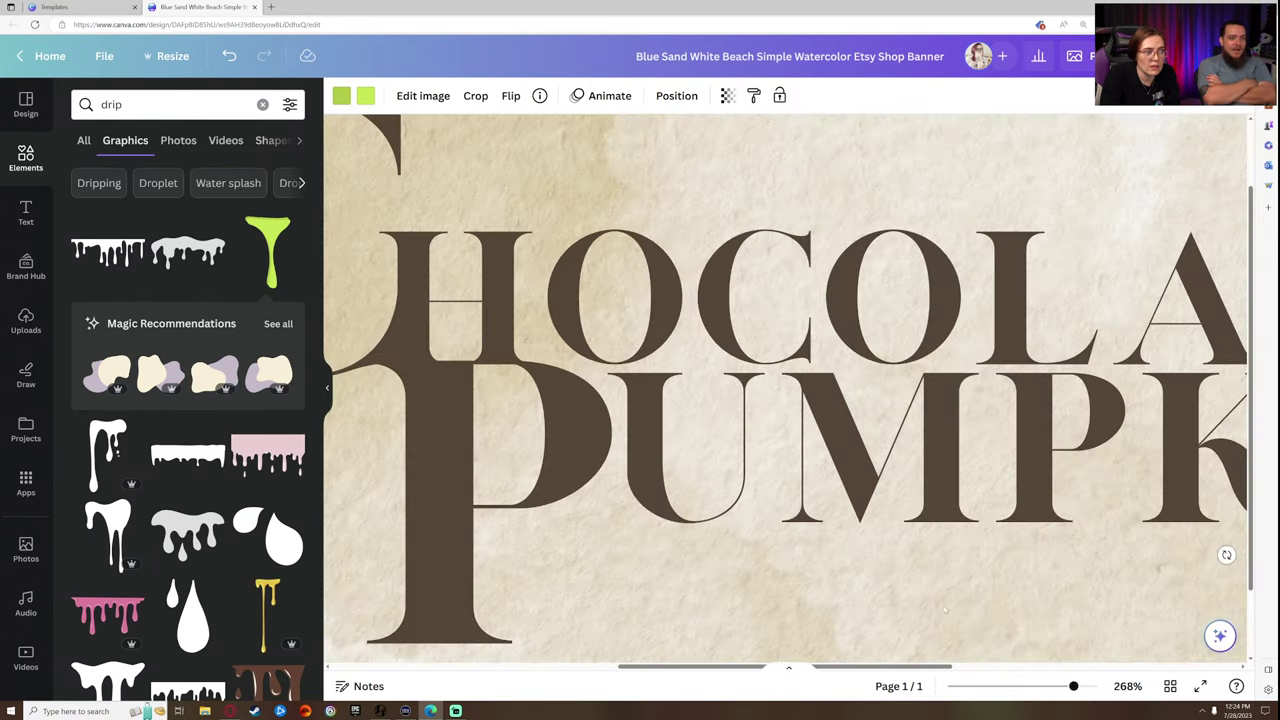
left_click_drag(867, 668, 987, 668)
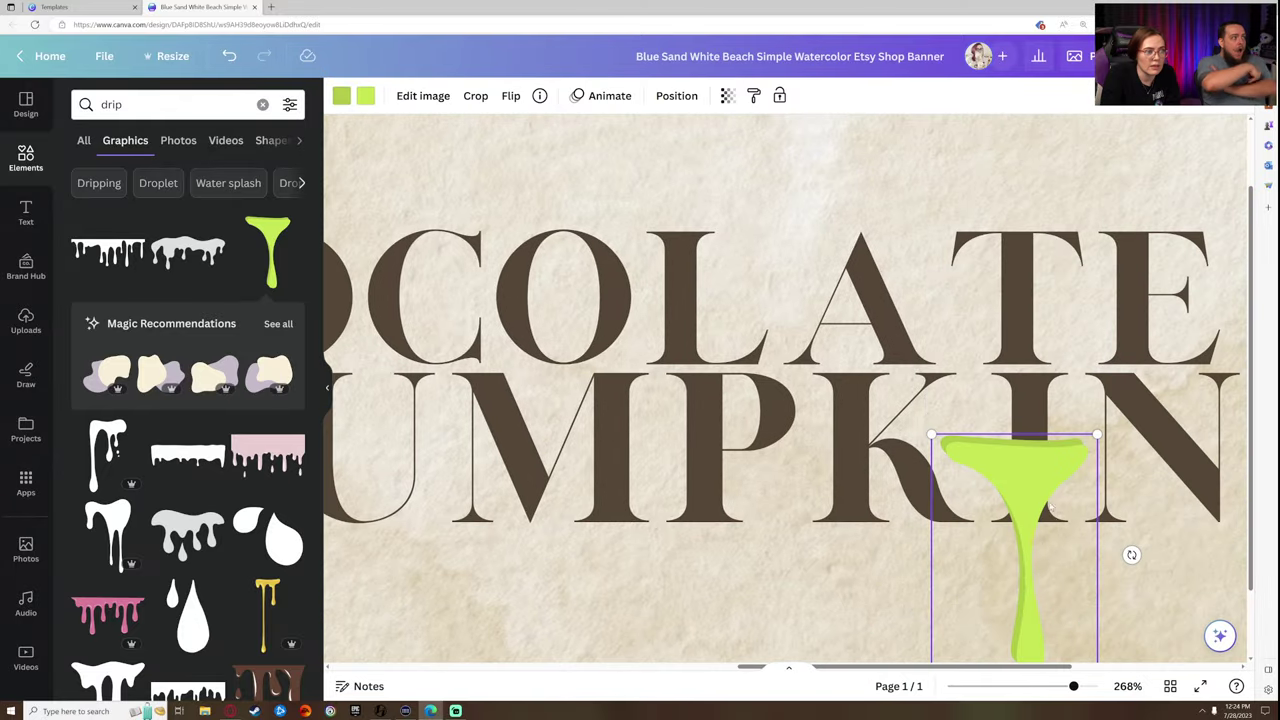
left_click_drag(1028, 490, 953, 479)
left_click(341, 95)
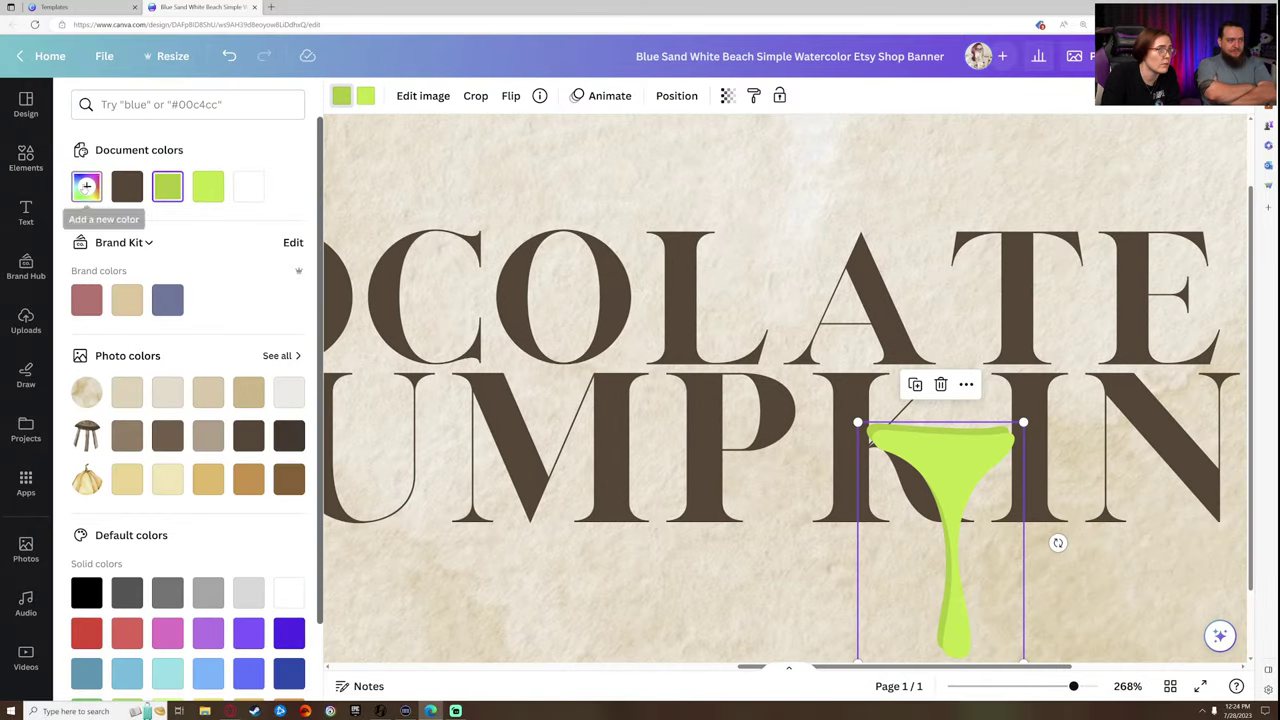
left_click(86, 187)
left_click(278, 341)
left_click(721, 462)
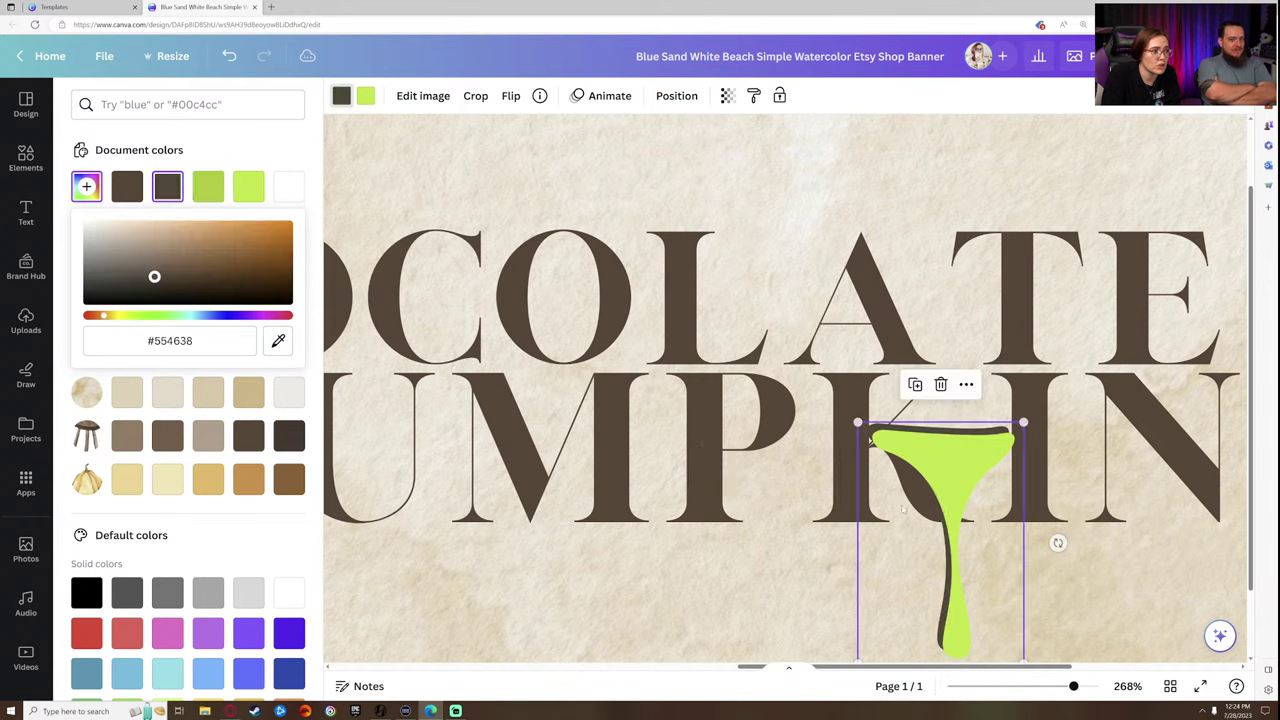
- Recolour the drip's main body in the slightly lighter brown #625345
left_click(366, 95)
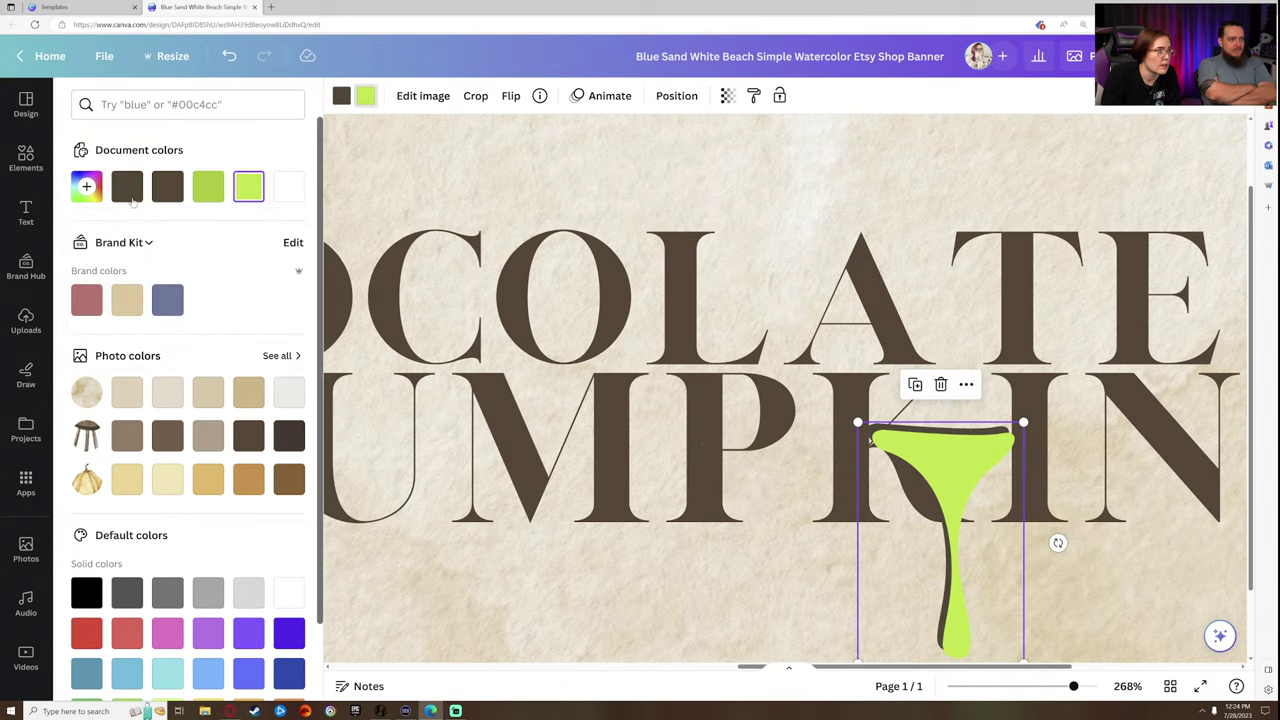
left_click(127, 187)
left_click(127, 187)
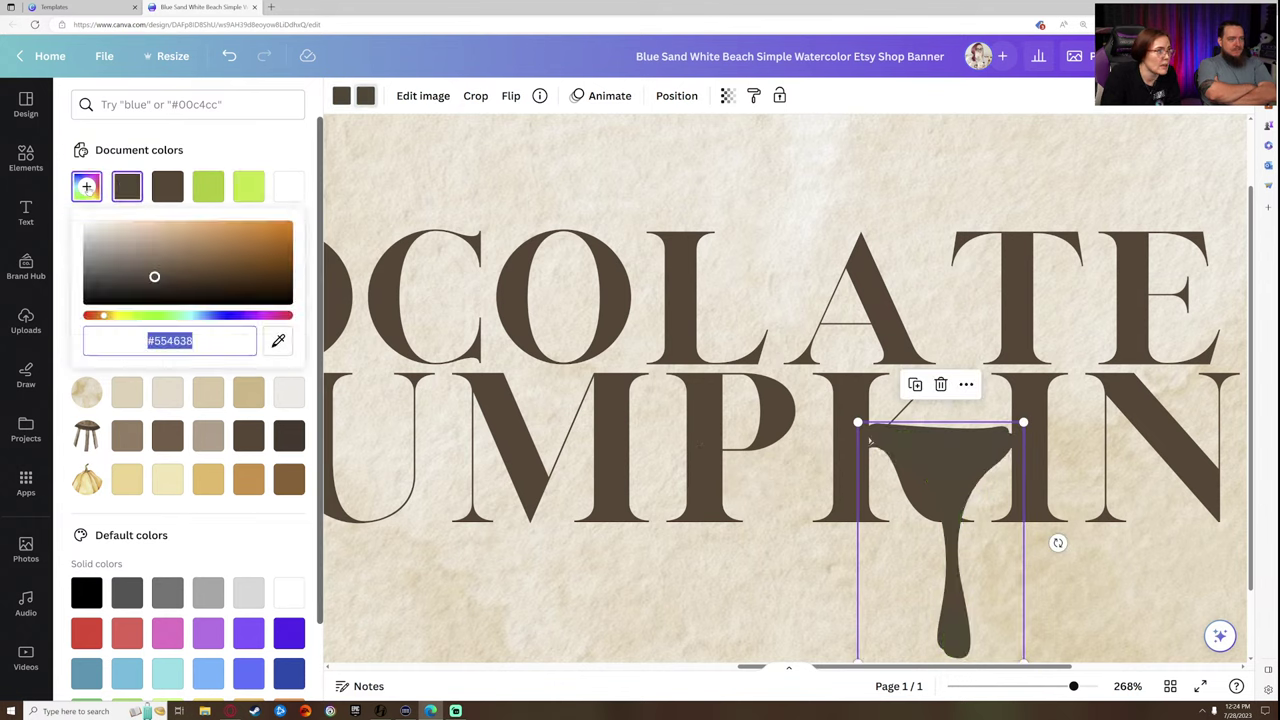
left_click_drag(155, 278, 147, 274)
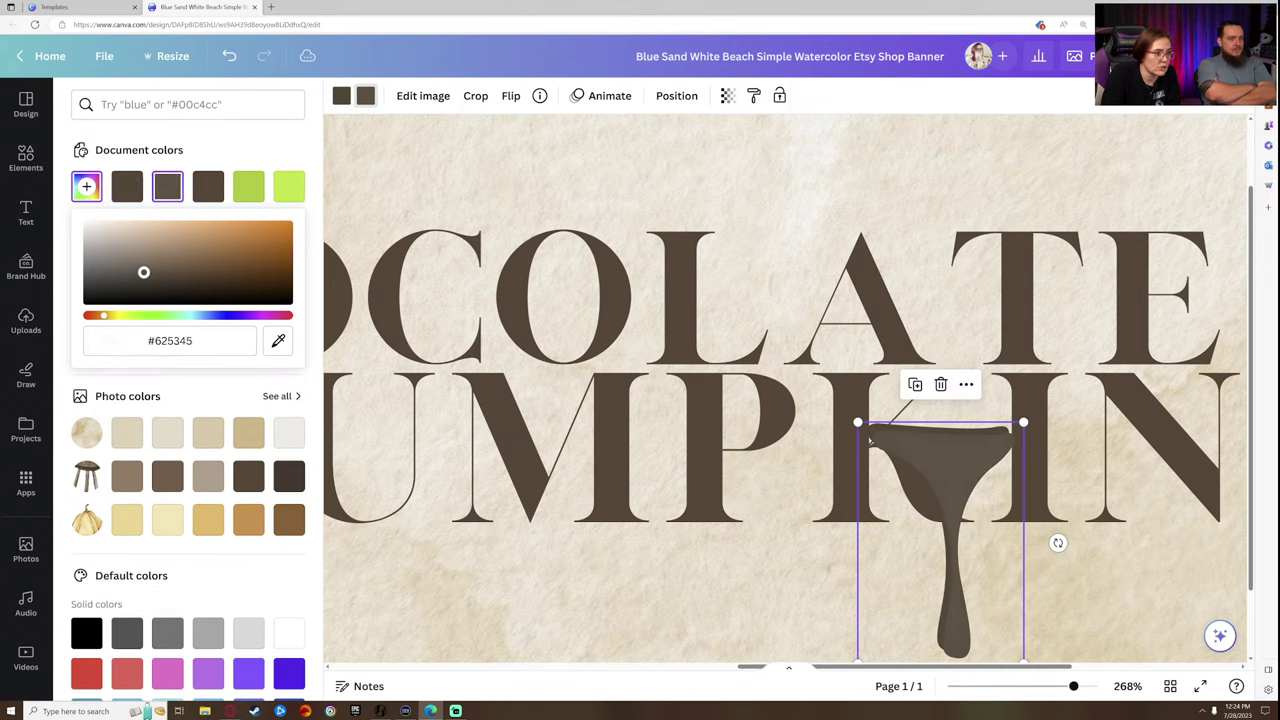
- Shrink the drip and fit it directly beneath the stem of the K so it hangs from the letter's foot
left_click_drag(1023, 421, 874, 538)
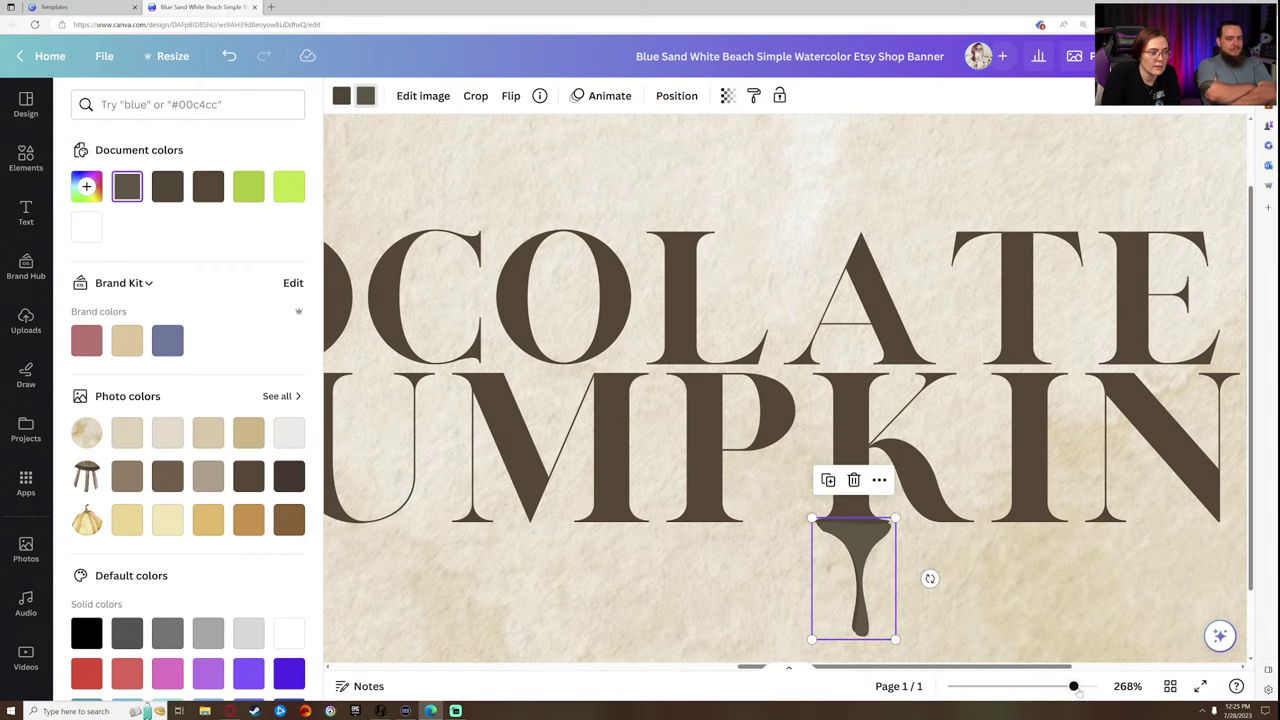
left_click_drag(1078, 691, 1098, 688)
scroll(888, 541, "down", 3)
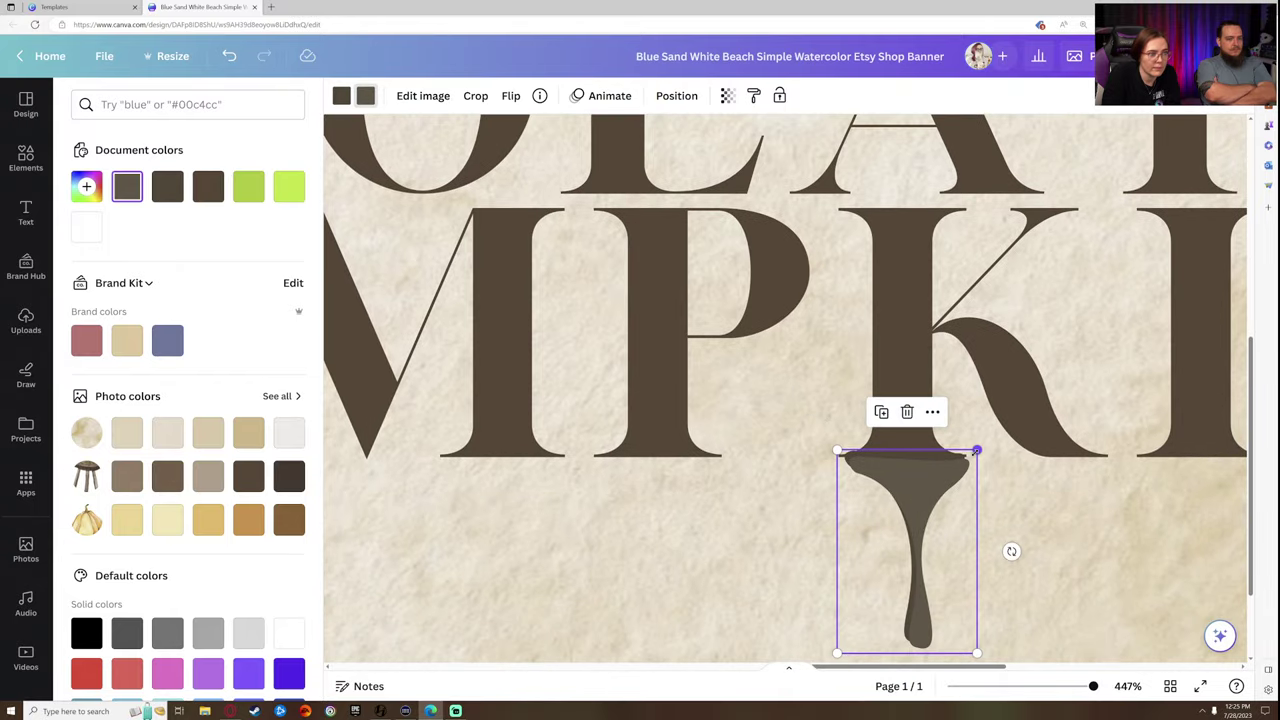
left_click_drag(976, 451, 949, 474)
left_click_drag(838, 451, 844, 460)
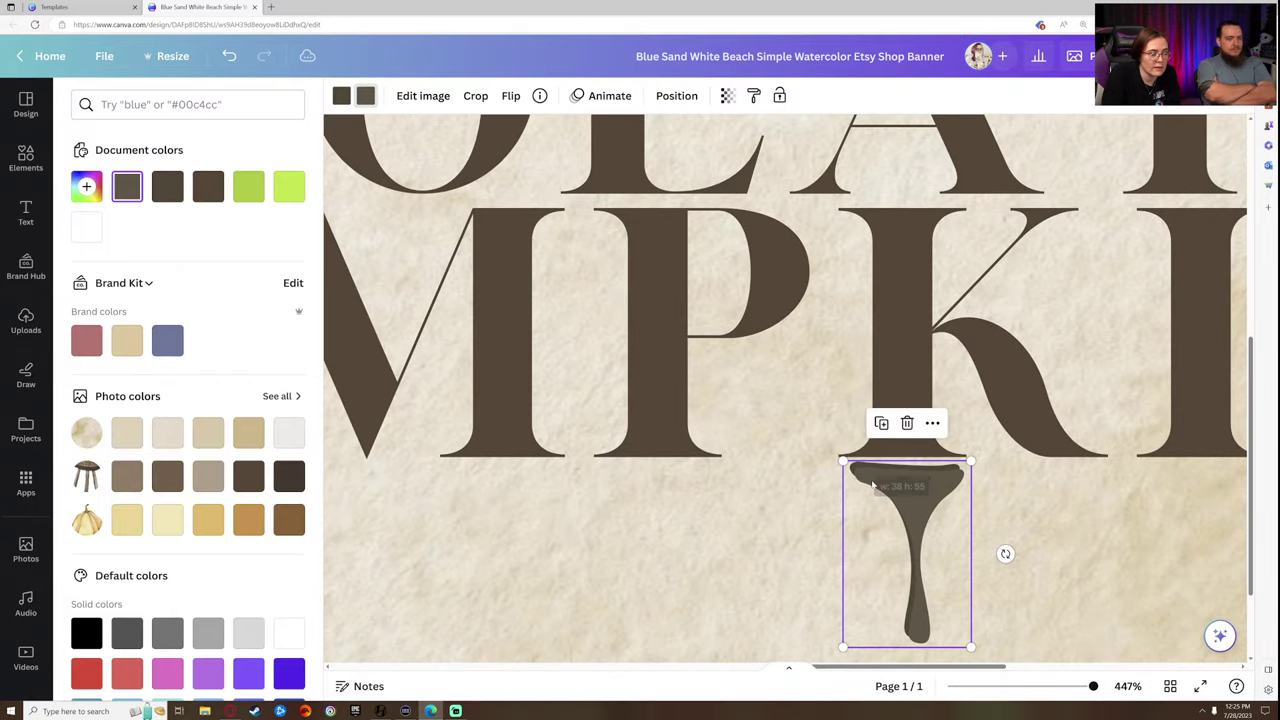
left_click_drag(910, 500, 914, 485)
left_click_drag(847, 445, 894, 473)
- Group the drip with the "Chocolate Pumpkin" lettering
left_click(1037, 534)
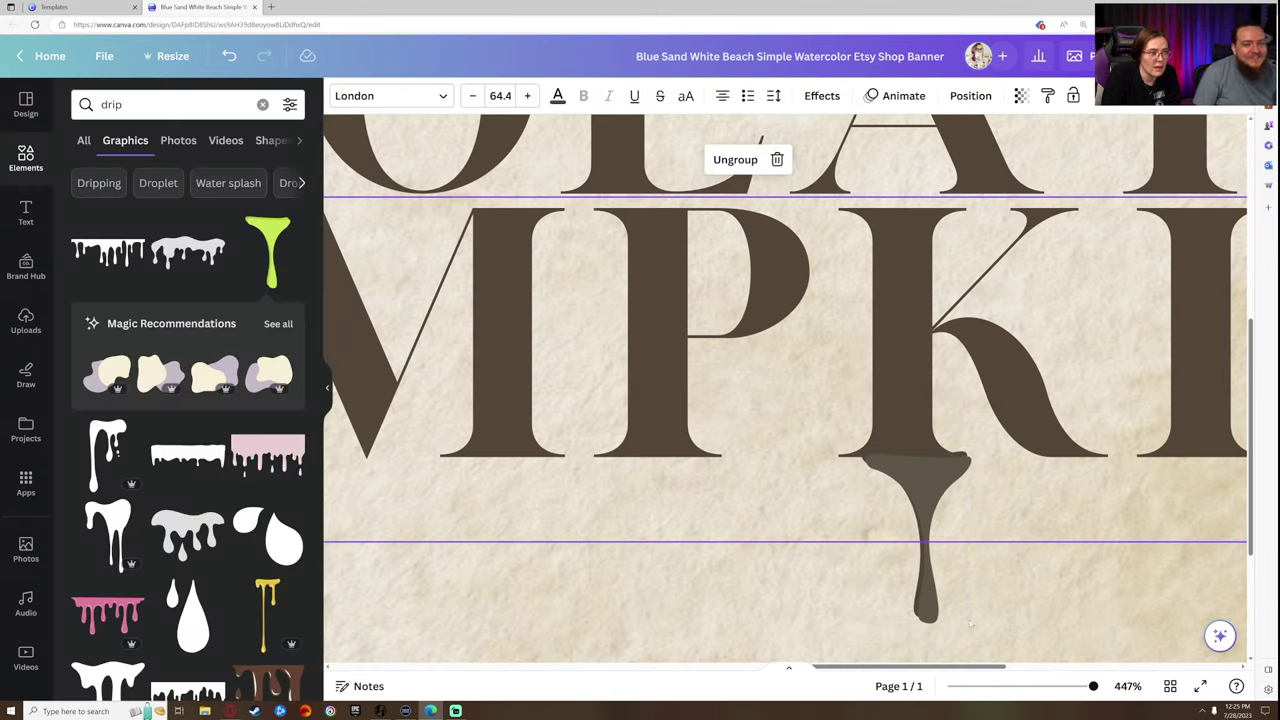
left_click(1085, 687)
left_click_drag(1085, 687, 1050, 687)
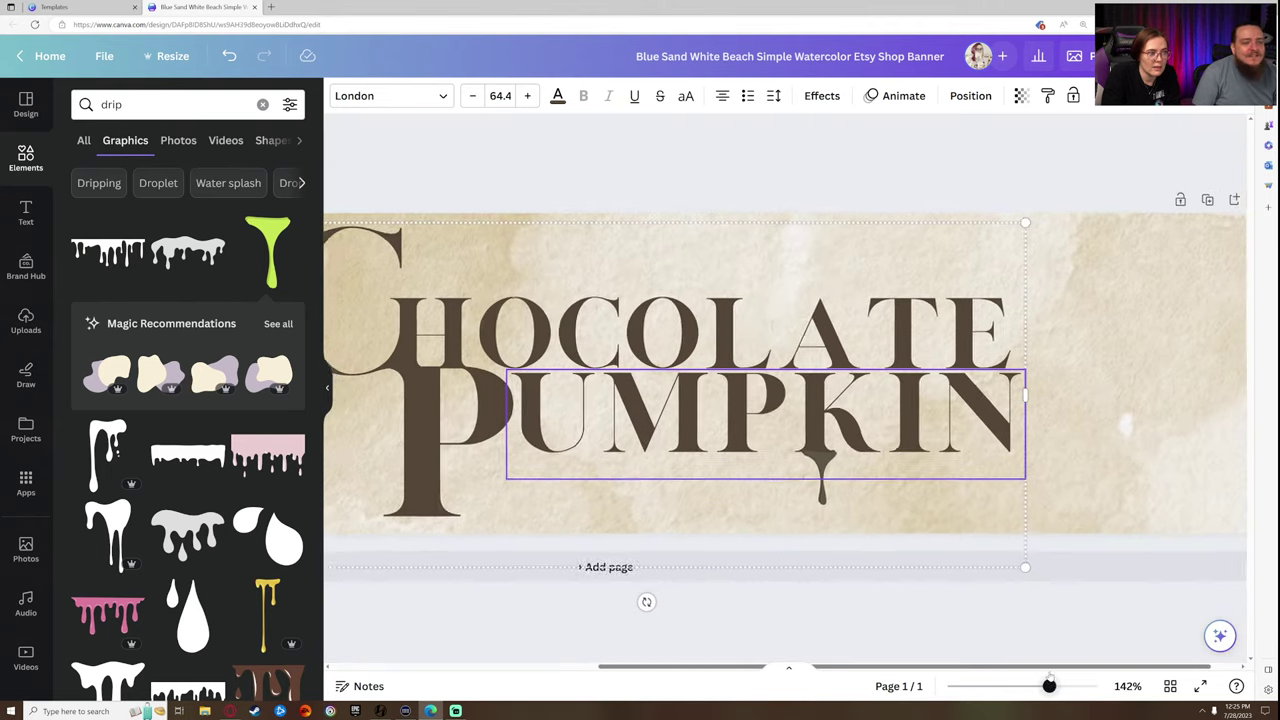
left_click_drag(1004, 624, 820, 313)
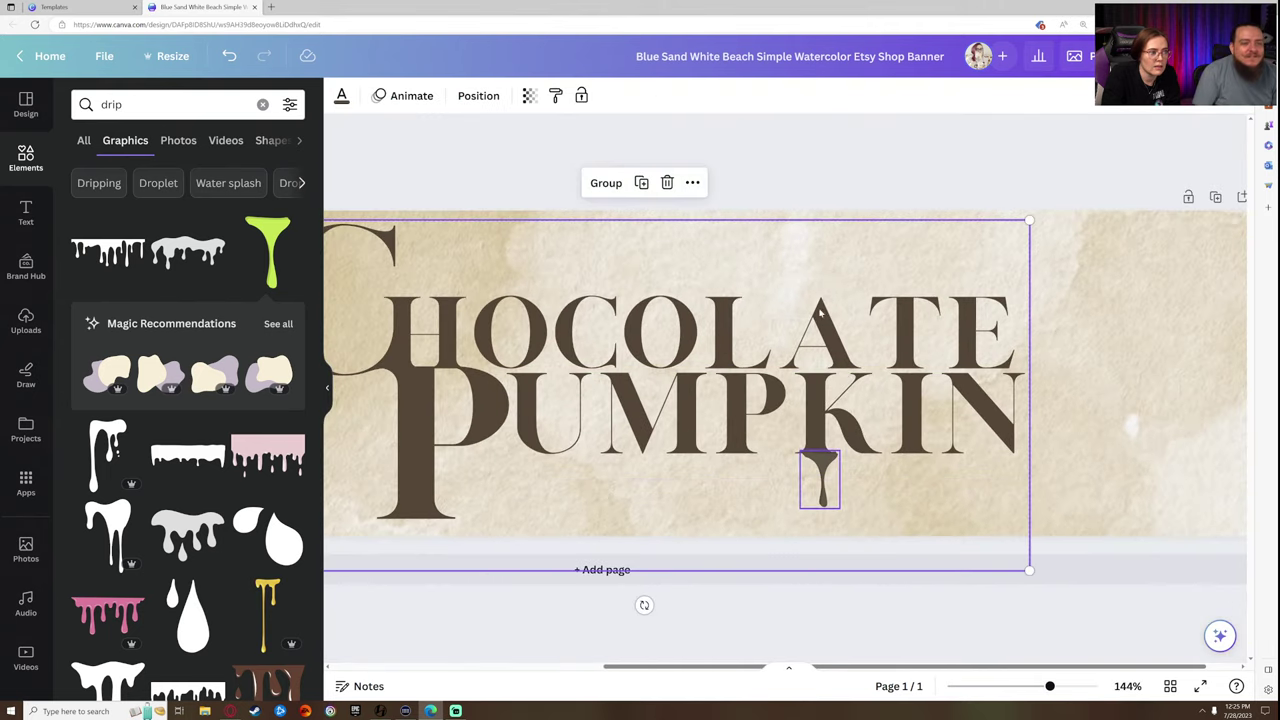
left_click(621, 183)
left_click(1057, 687)
left_click_drag(1057, 687, 1029, 687)
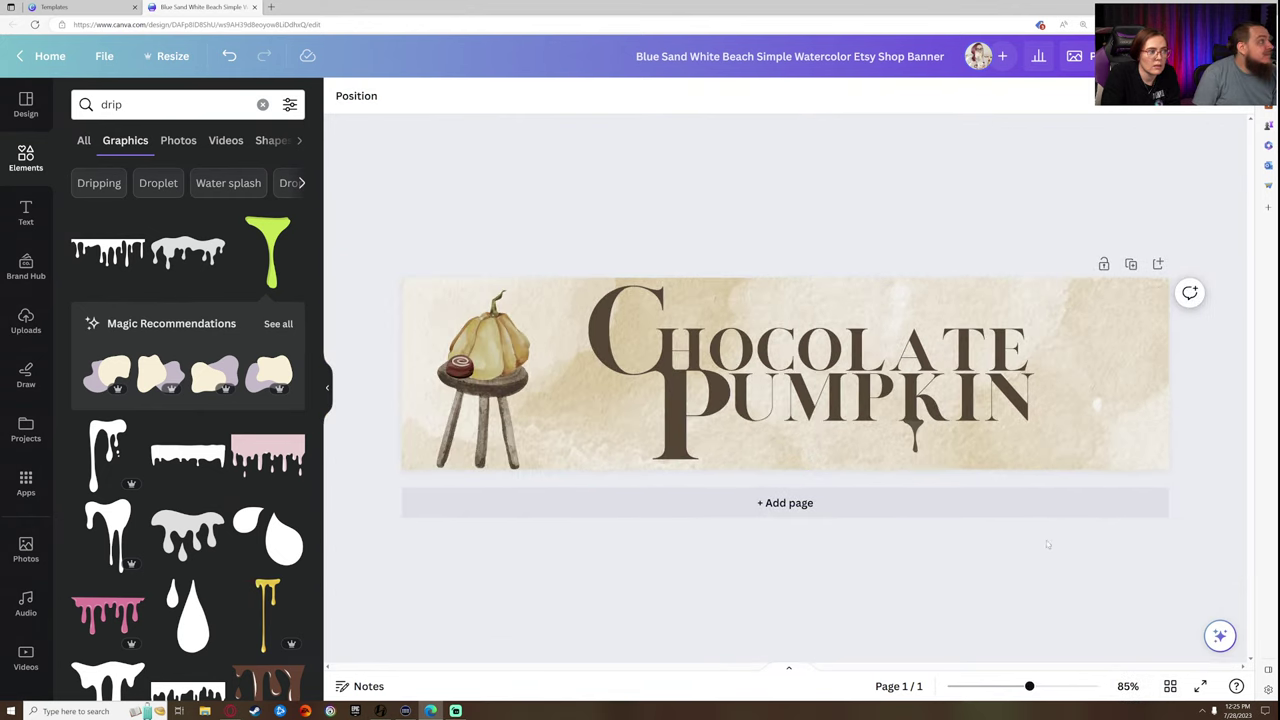
- Shift the grouped lettering slightly left towards the stool, keeping its height on the banner
left_click(768, 398)
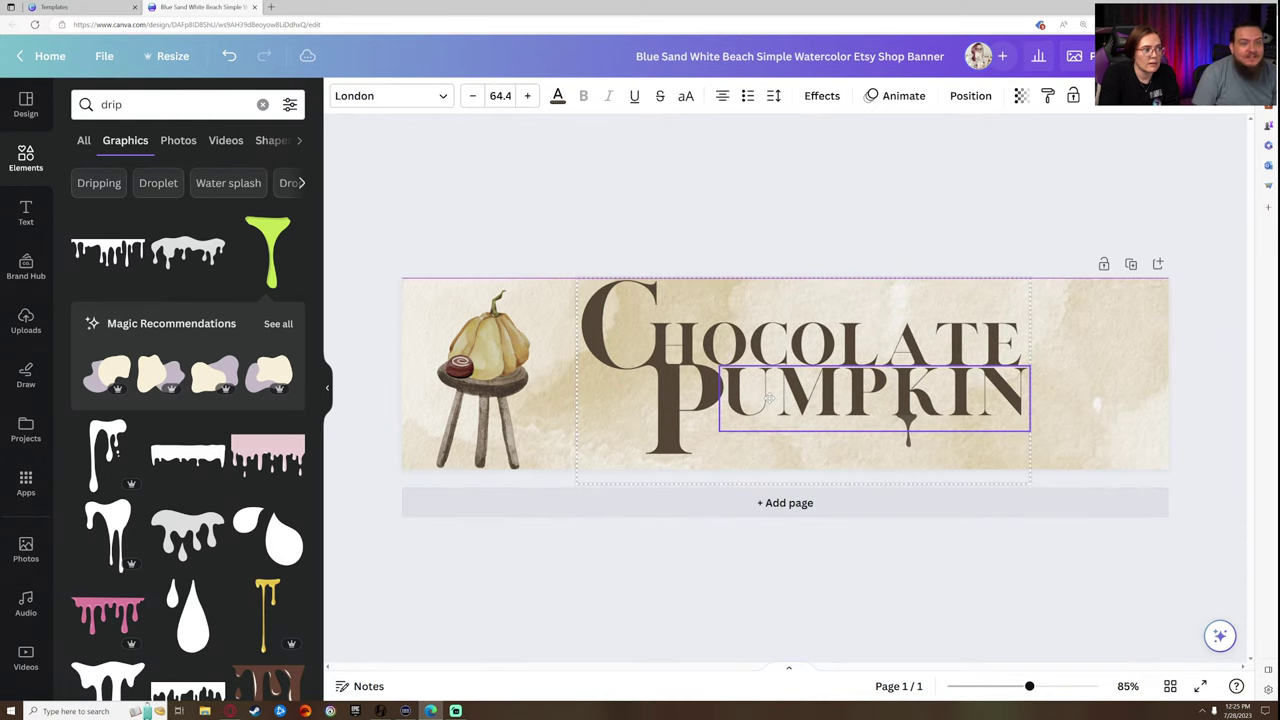
left_click_drag(768, 398, 768, 404)
left_click(515, 248)
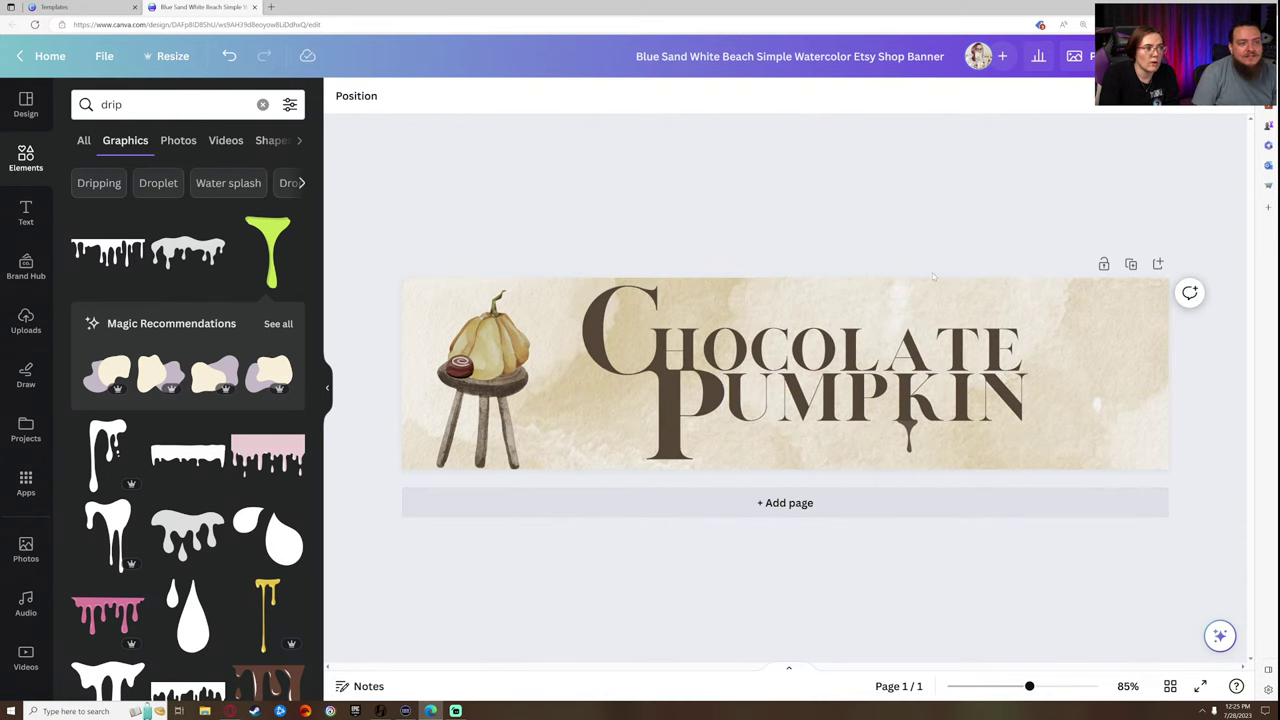
left_click_drag(958, 451, 939, 453)
left_click(1049, 209)
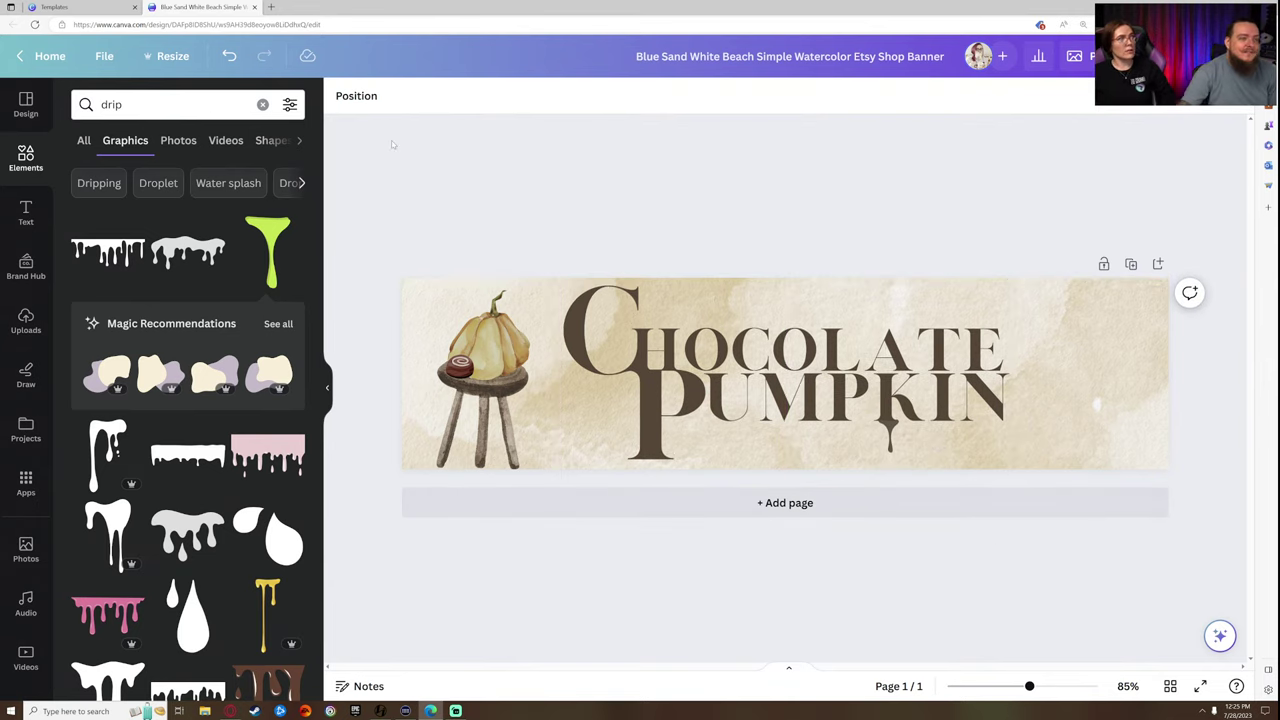
scroll(287, 370, "down", 5)
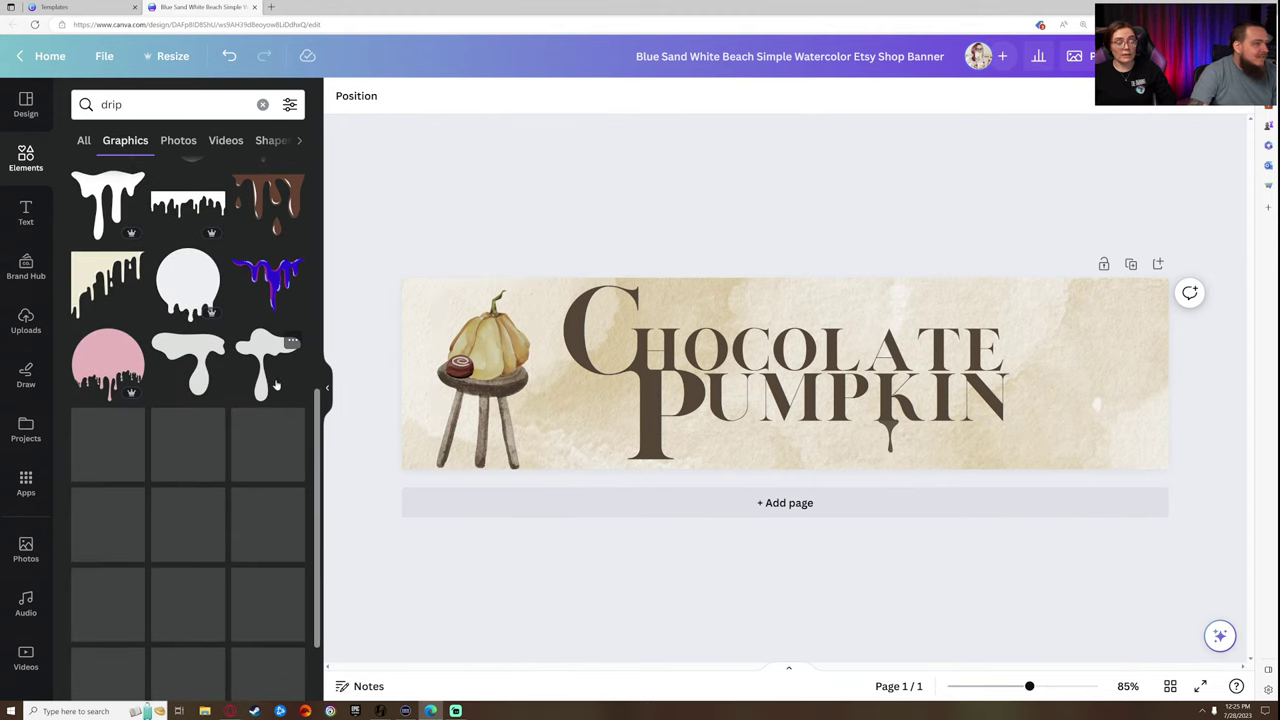
scroll(230, 400, "down", 3)
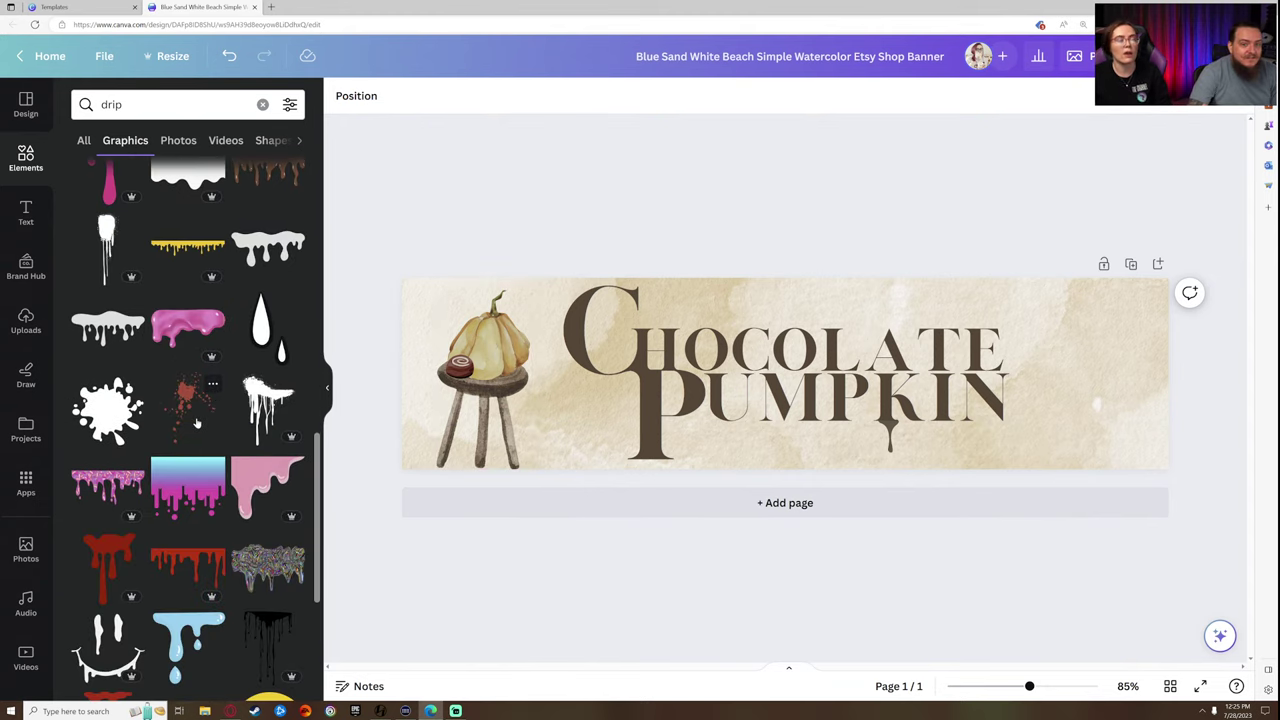
scroll(197, 436, "down", 3)
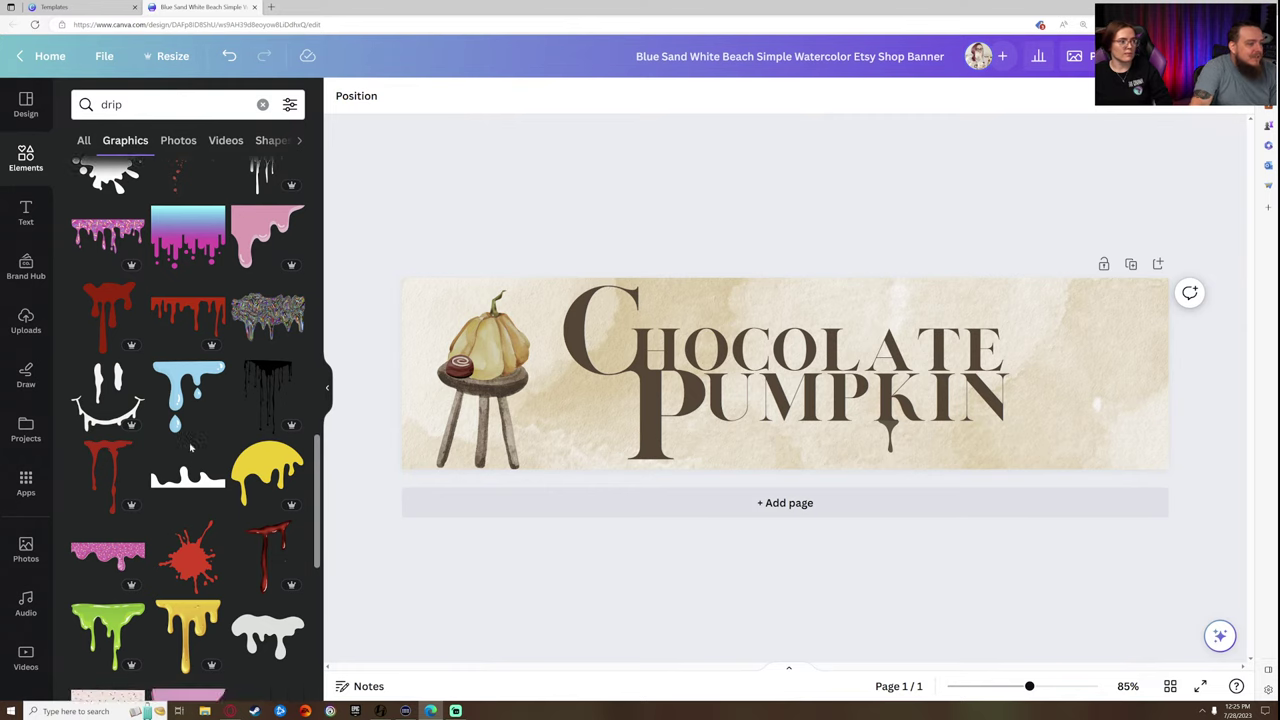
scroll(185, 447, "down", 4)
scroll(185, 447, "up", 15)
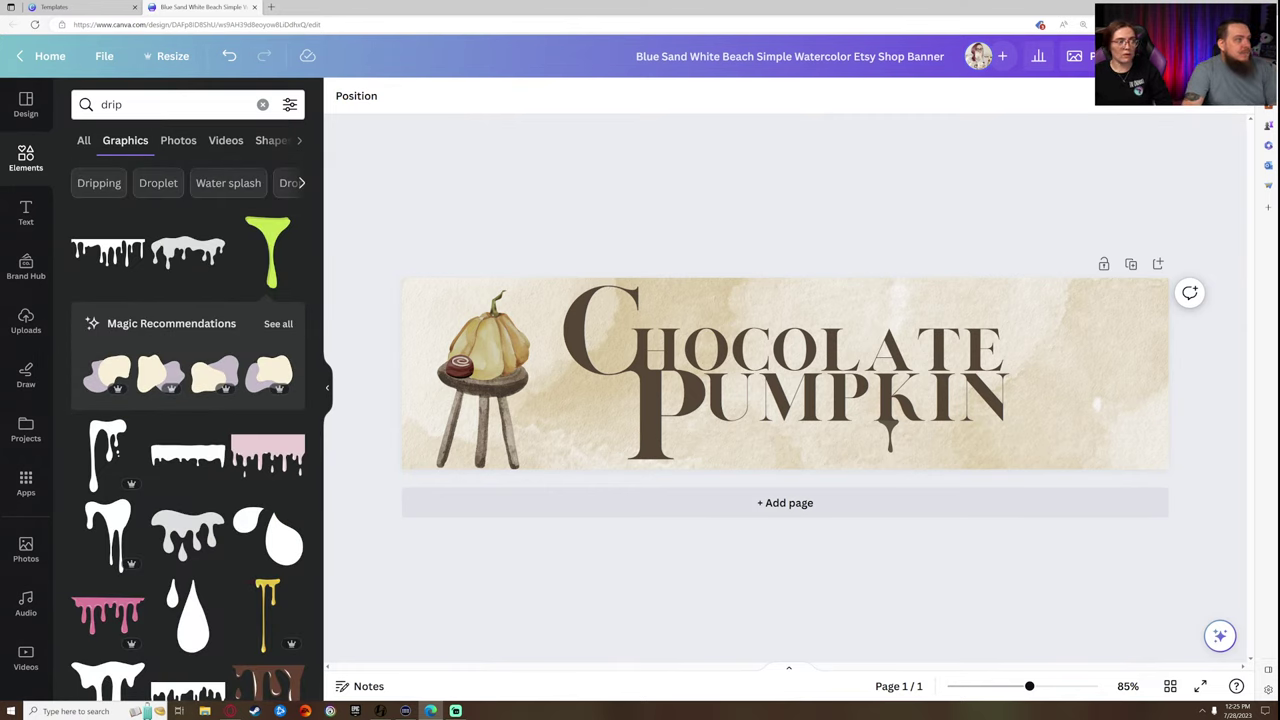
- Try the first red hat from a "santa hat" graphics search on top of the pumpkin and delete it again
left_click_drag(136, 105, 14, 105)
key("BackSpace")
type("sant")
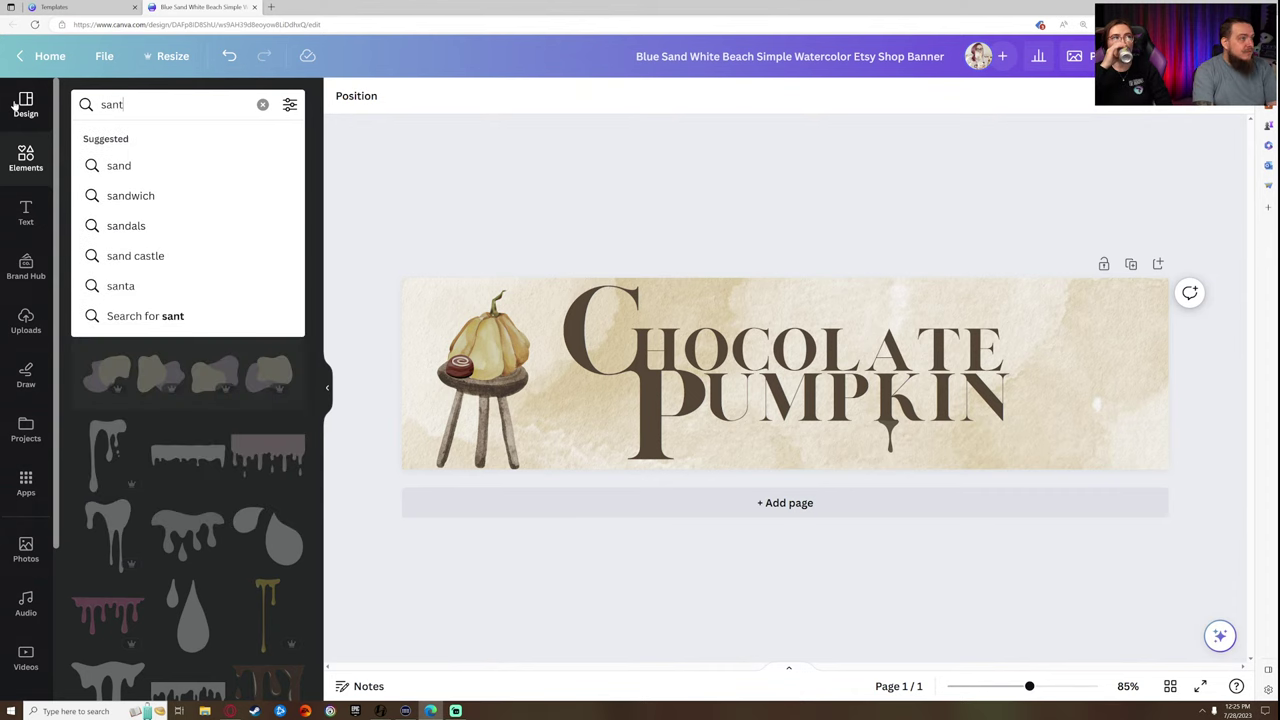
type("a hat")
key("Return")
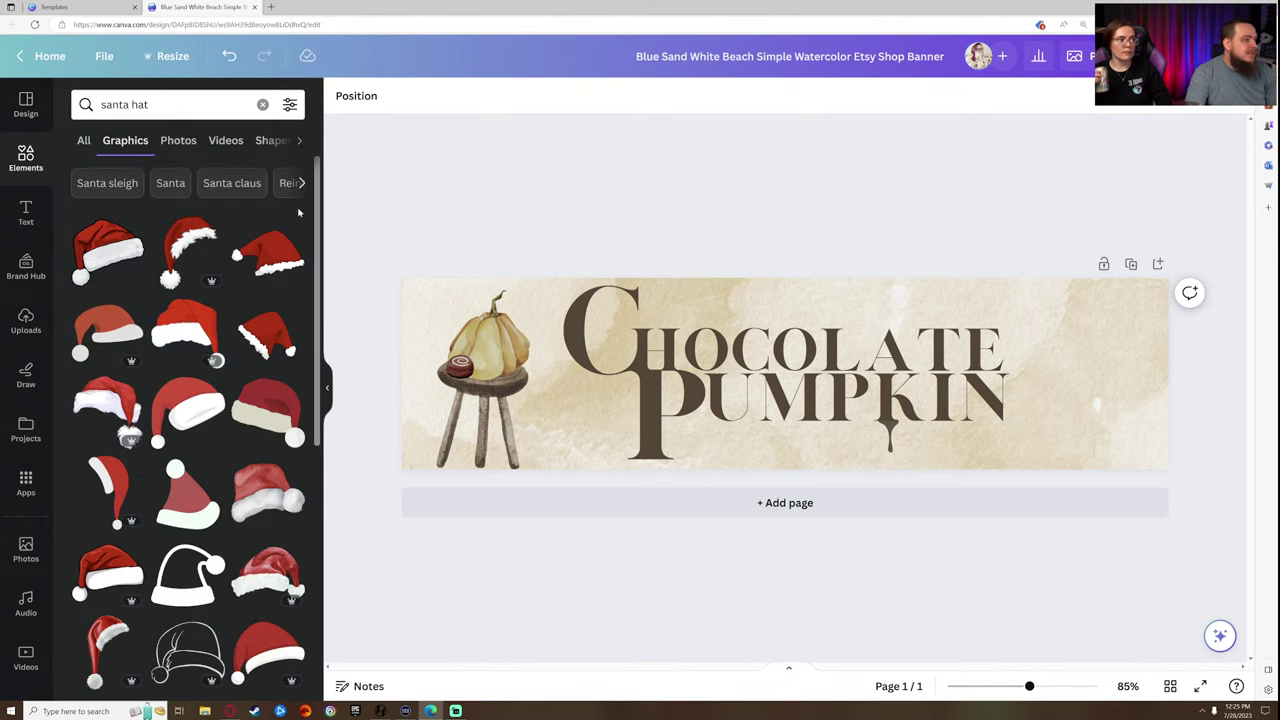
left_click(117, 236)
left_click_drag(860, 435, 494, 330)
left_click(560, 223)
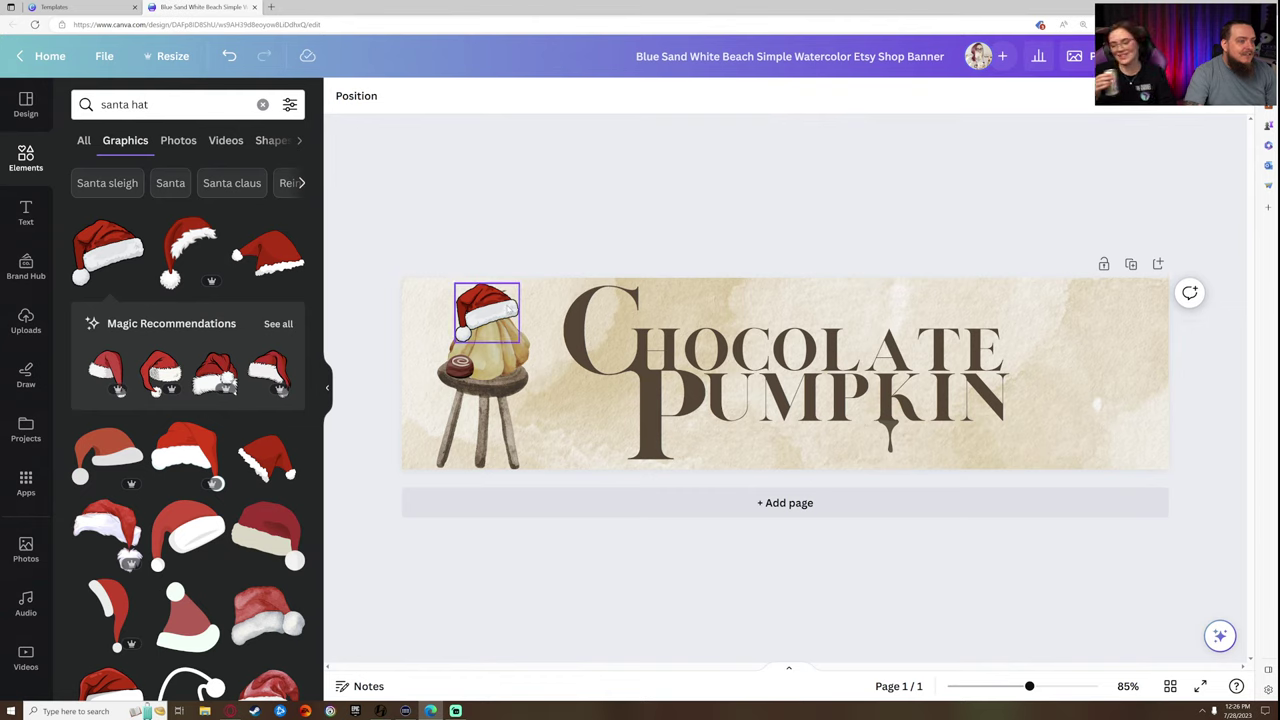
left_click(508, 309)
key("Delete")
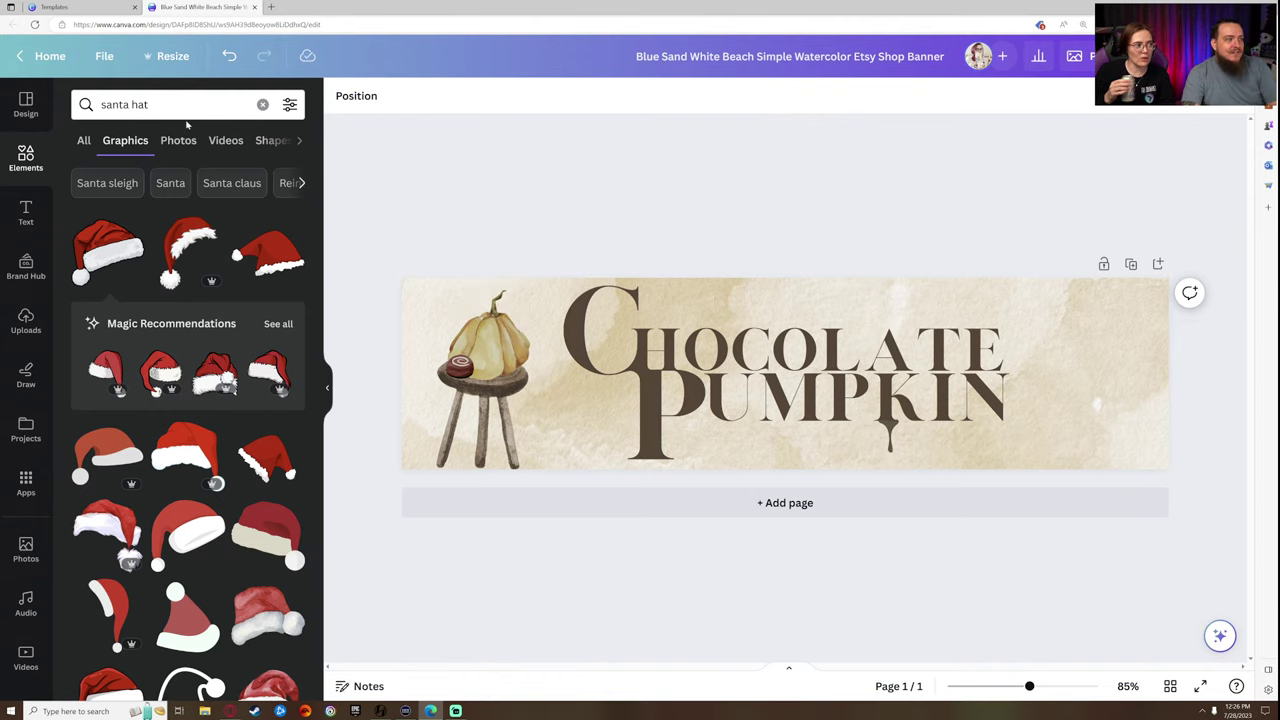
- Search the graphics for "jack o lantern eyes" and browse the results for a carved face to suit the pumpkin
left_click_drag(172, 106, 98, 107)
type("jack o lantern eyes")
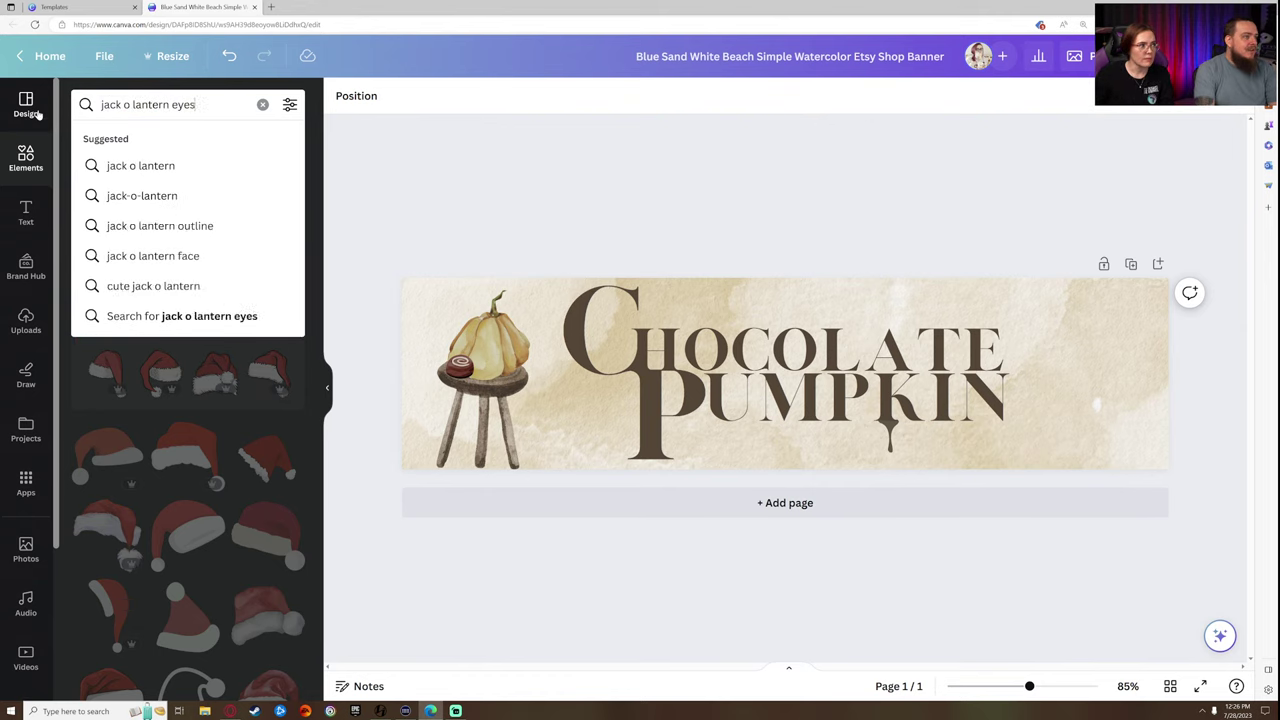
key("Return")
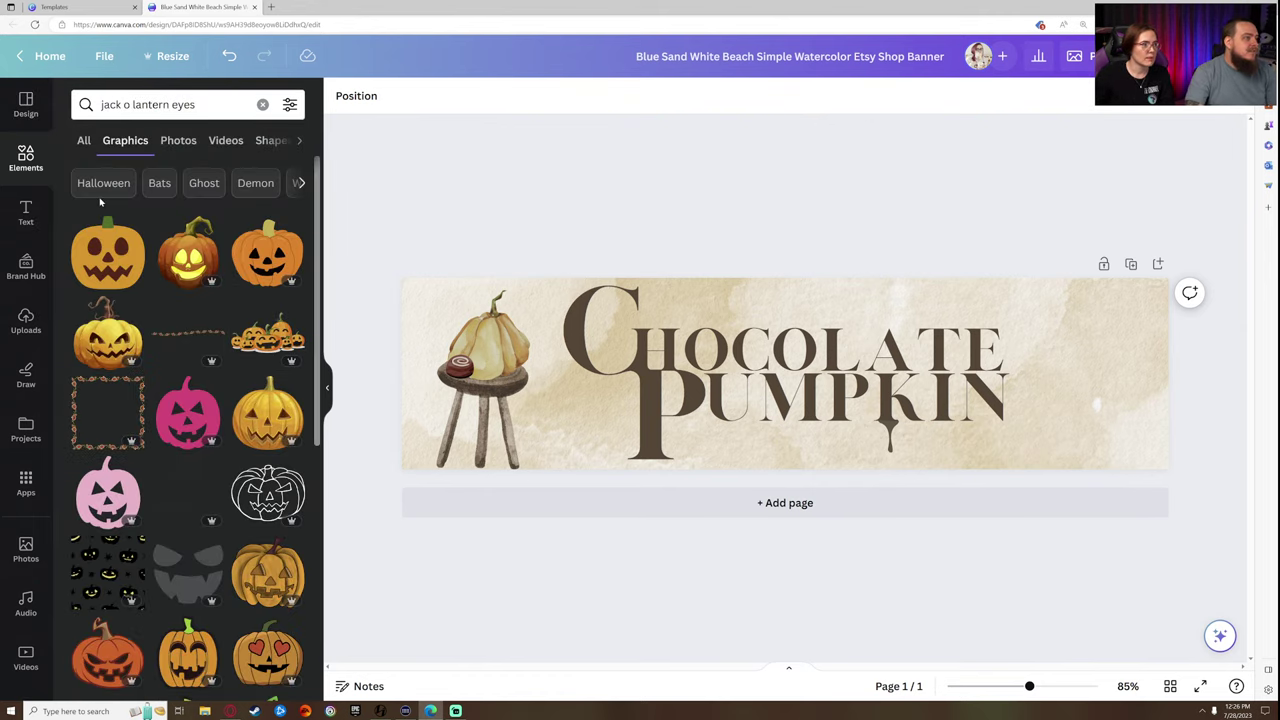
scroll(147, 509, "down", 8)
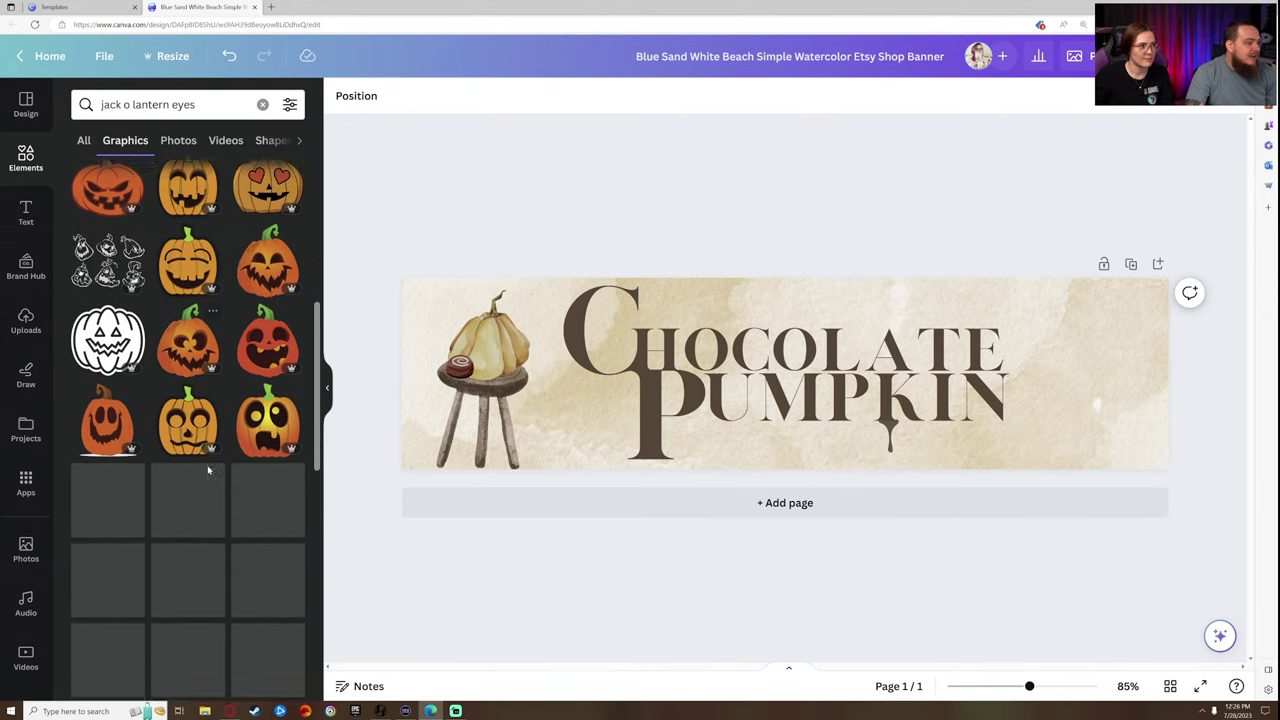
left_click(501, 338)
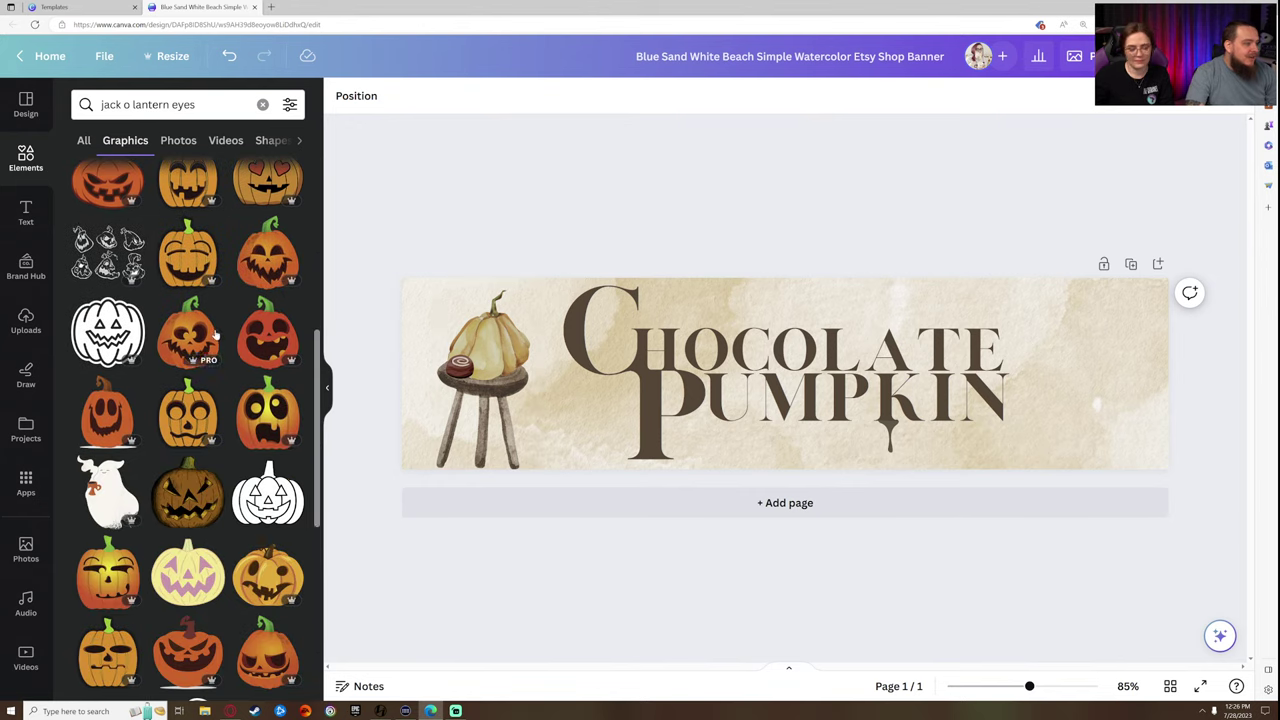
scroll(183, 340, "down", 5)
scroll(190, 330, "up", 12)
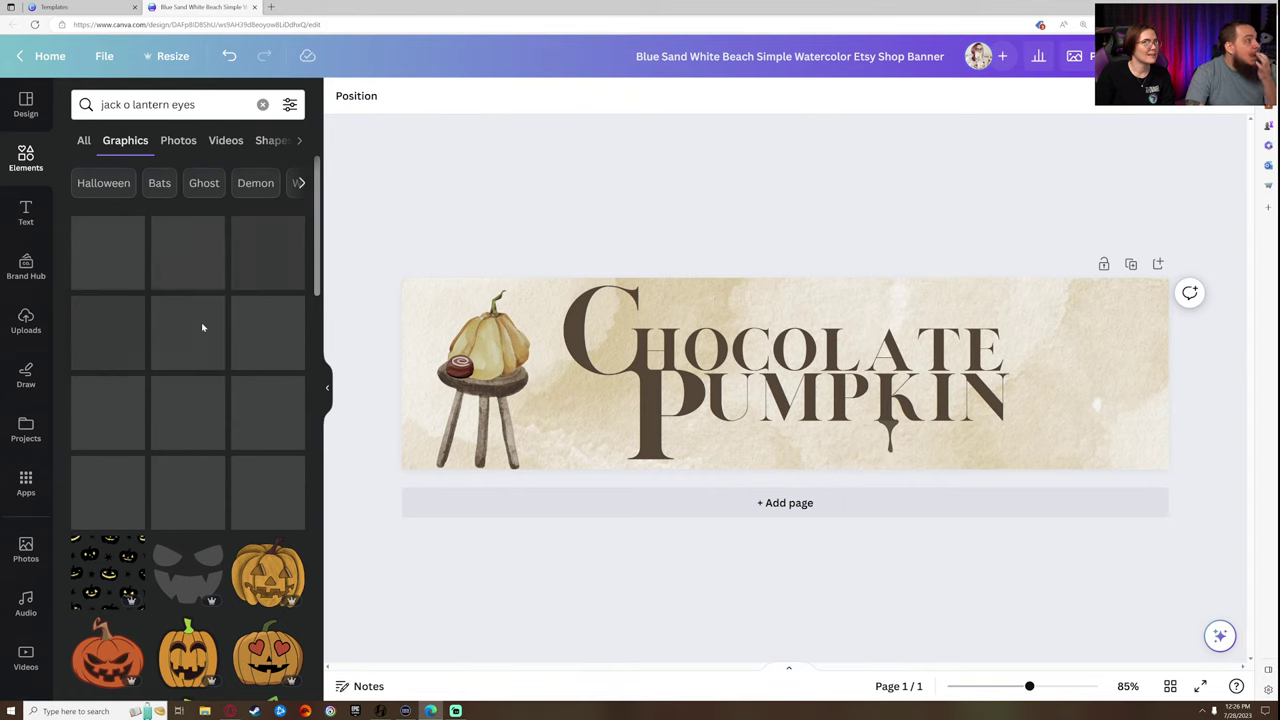
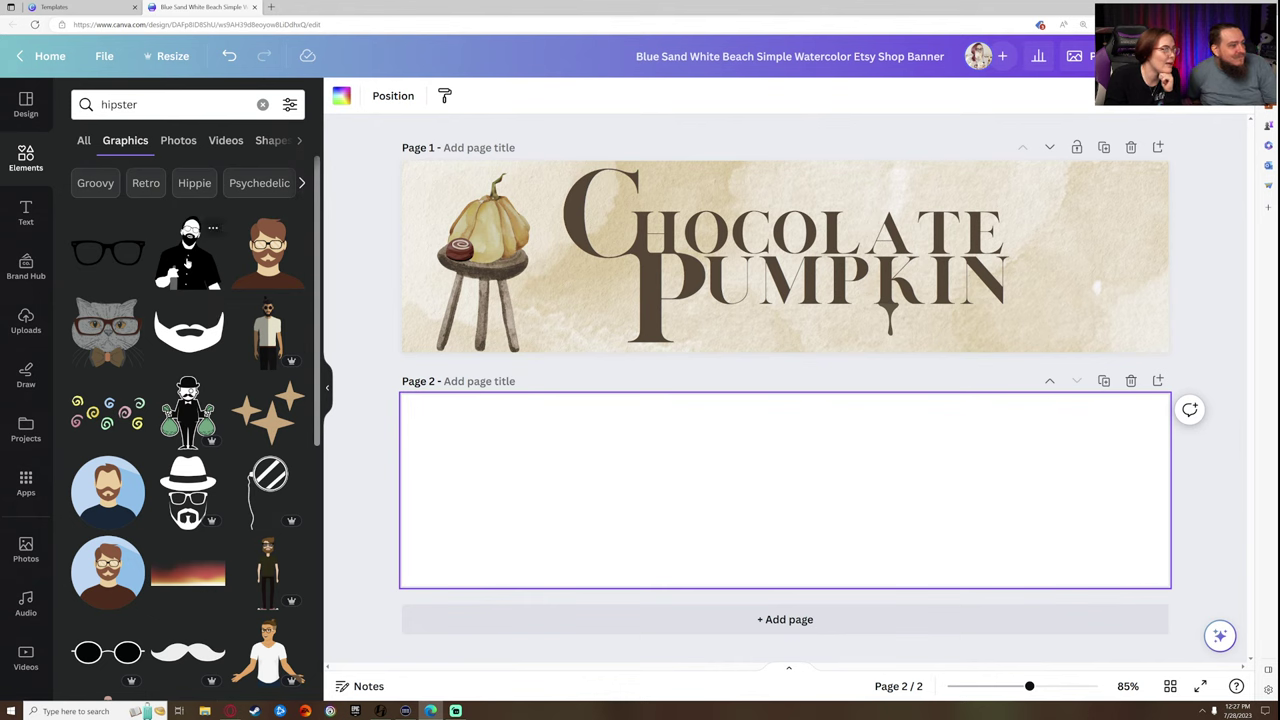
- Add the black-and-white bearded man from the "hipster" graphics to page 2, enlarge him and place him at the banner's left end
scroll(228, 272, "down", 2)
scroll(228, 272, "up", 2)
left_click(190, 268)
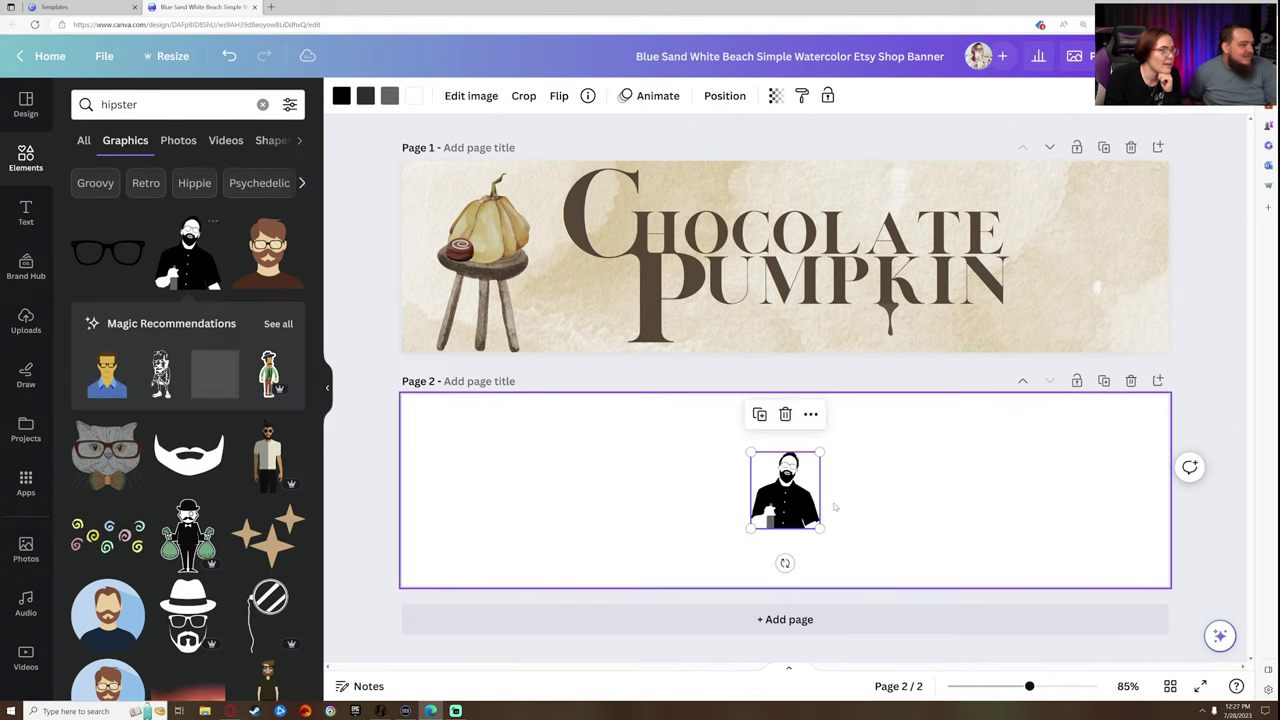
left_click_drag(819, 452, 899, 368)
left_click_drag(804, 473, 475, 531)
left_click(696, 545)
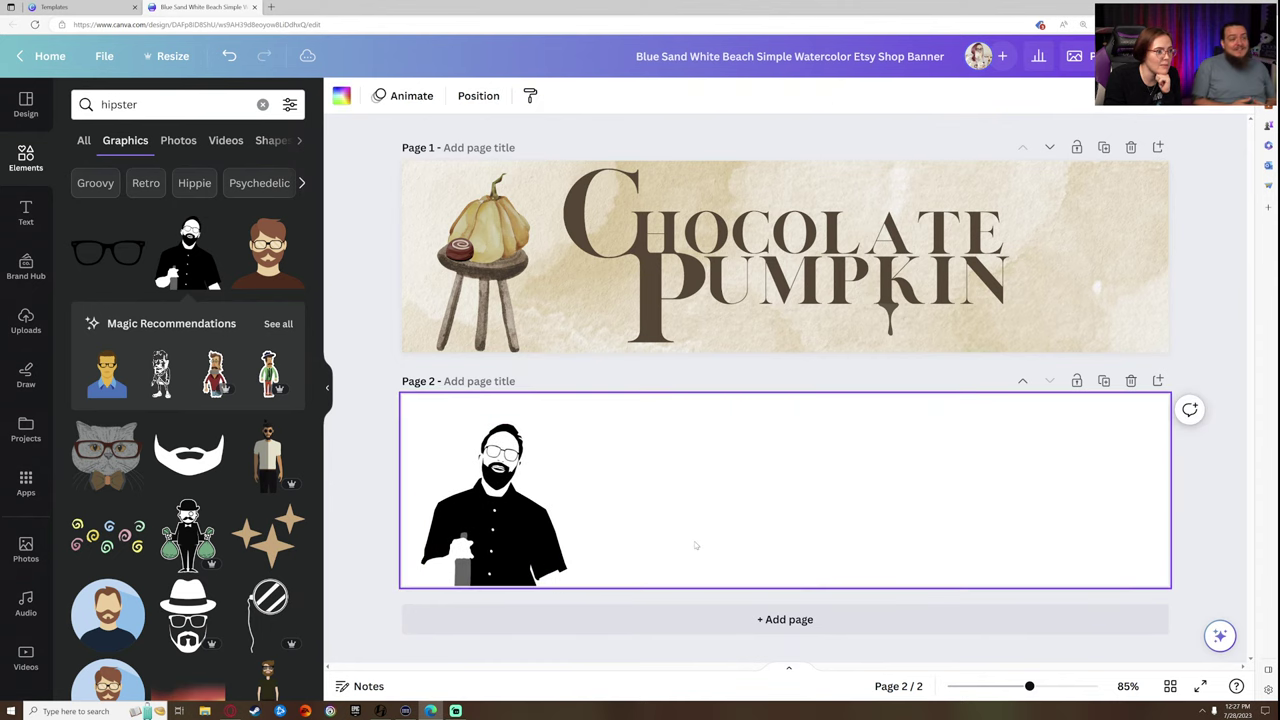
- Enlarge the bearded man to nearly the full page height and nudge him slightly right, with his lower edge at the page bottom
left_click(540, 469)
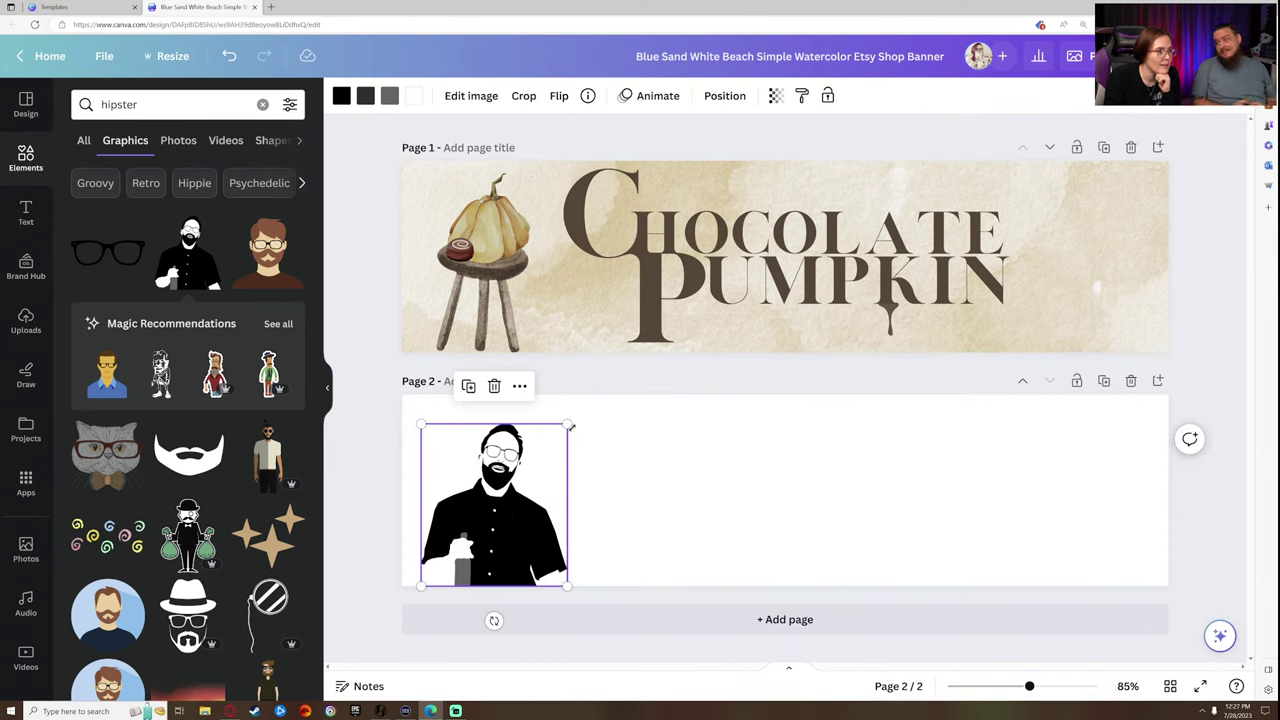
left_click_drag(570, 427, 587, 403)
left_click(683, 500)
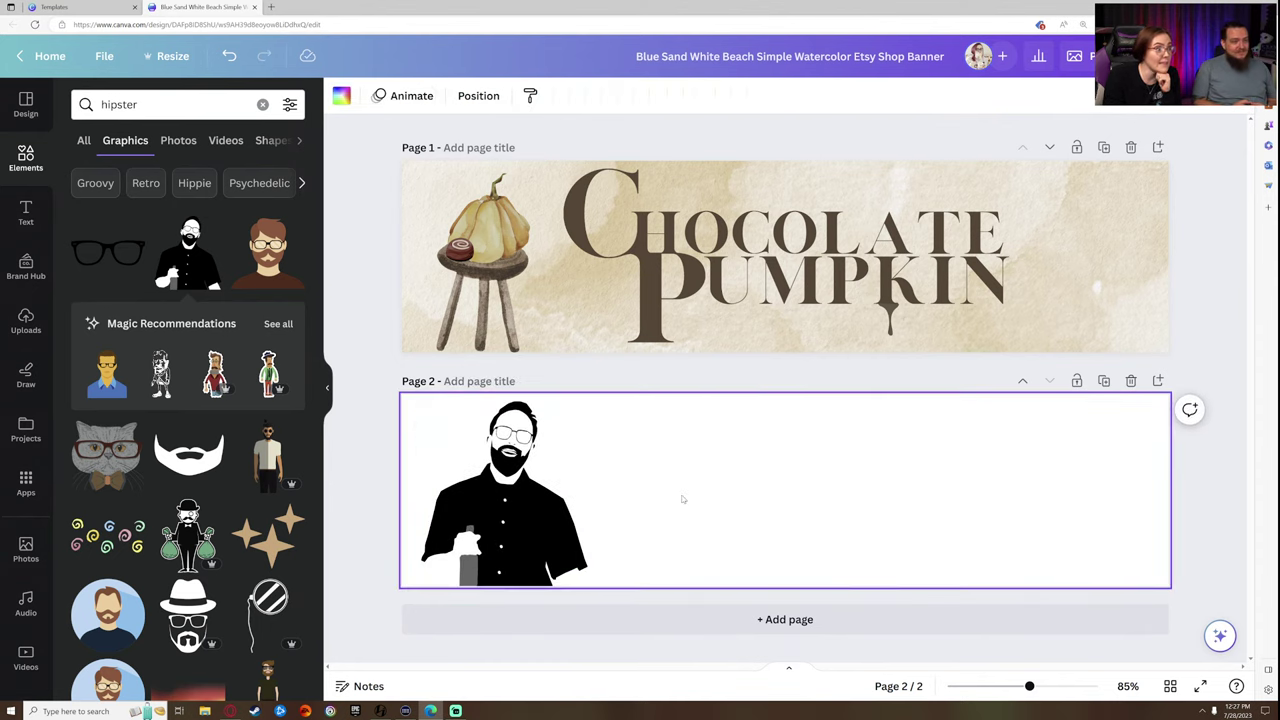
left_click(514, 503)
left_click_drag(515, 503, 518, 508)
left_click(823, 527)
left_click(506, 517)
left_click(709, 509)
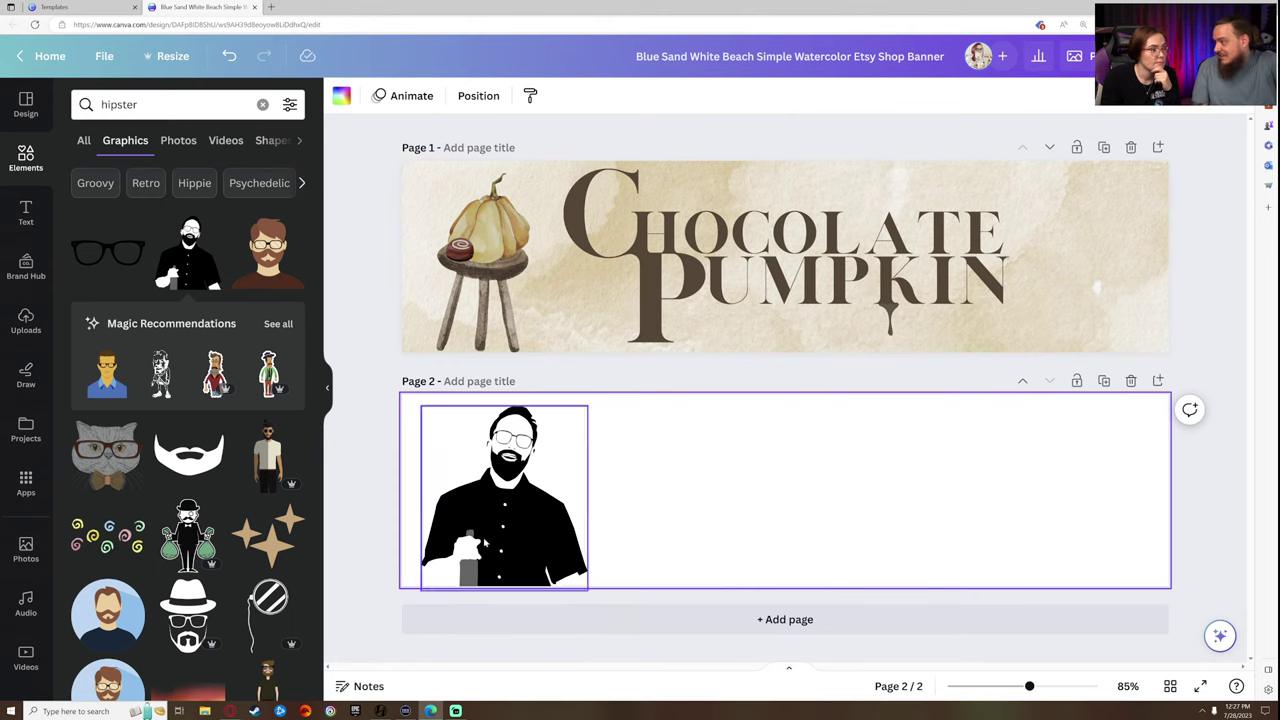
left_click_drag(486, 543, 497, 537)
left_click(766, 543)
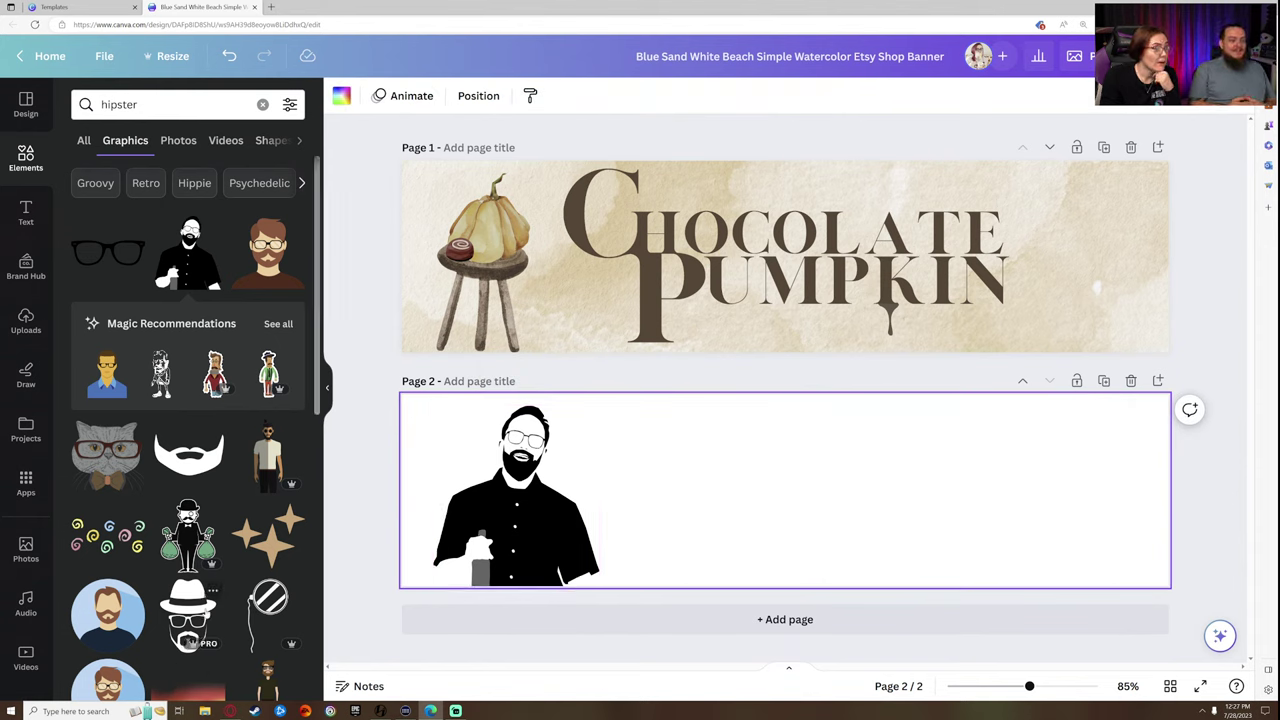
- Browse further "hipster" graphics and enlarge the bearded man very slightly on page 2
scroll(192, 630, "down", 2)
scroll(192, 610, "down", 1)
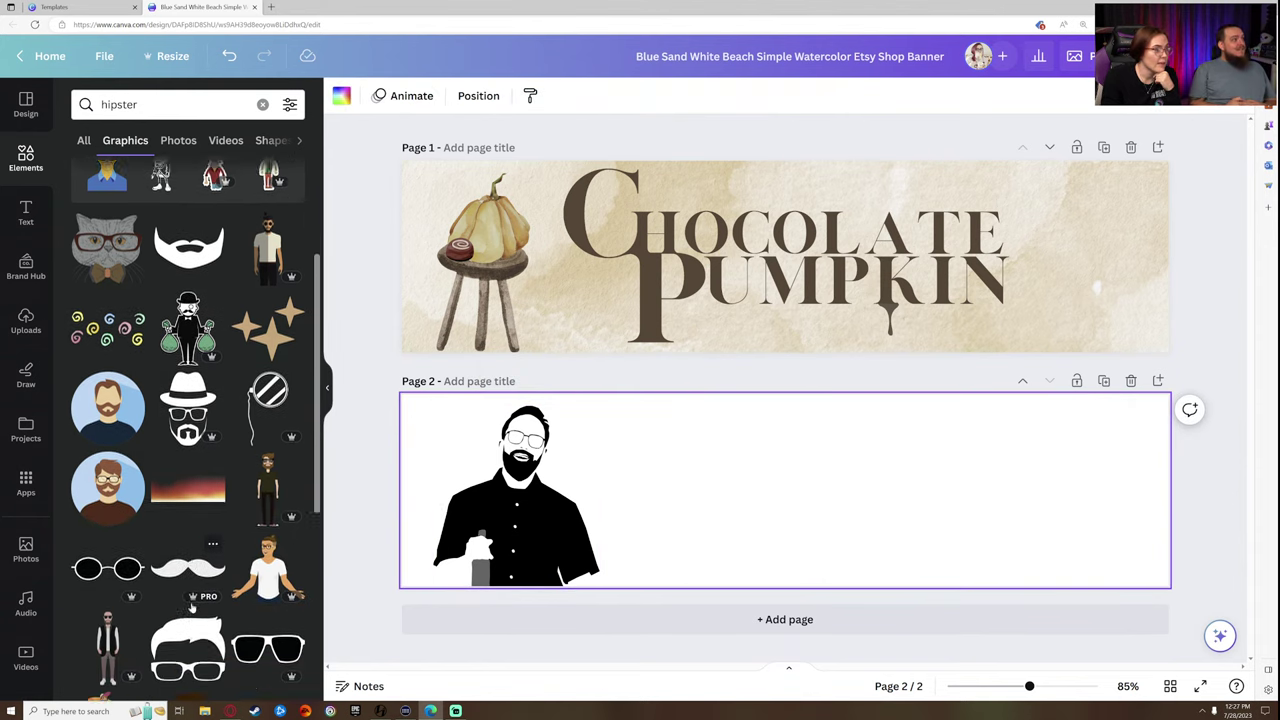
scroll(192, 607, "down", 5)
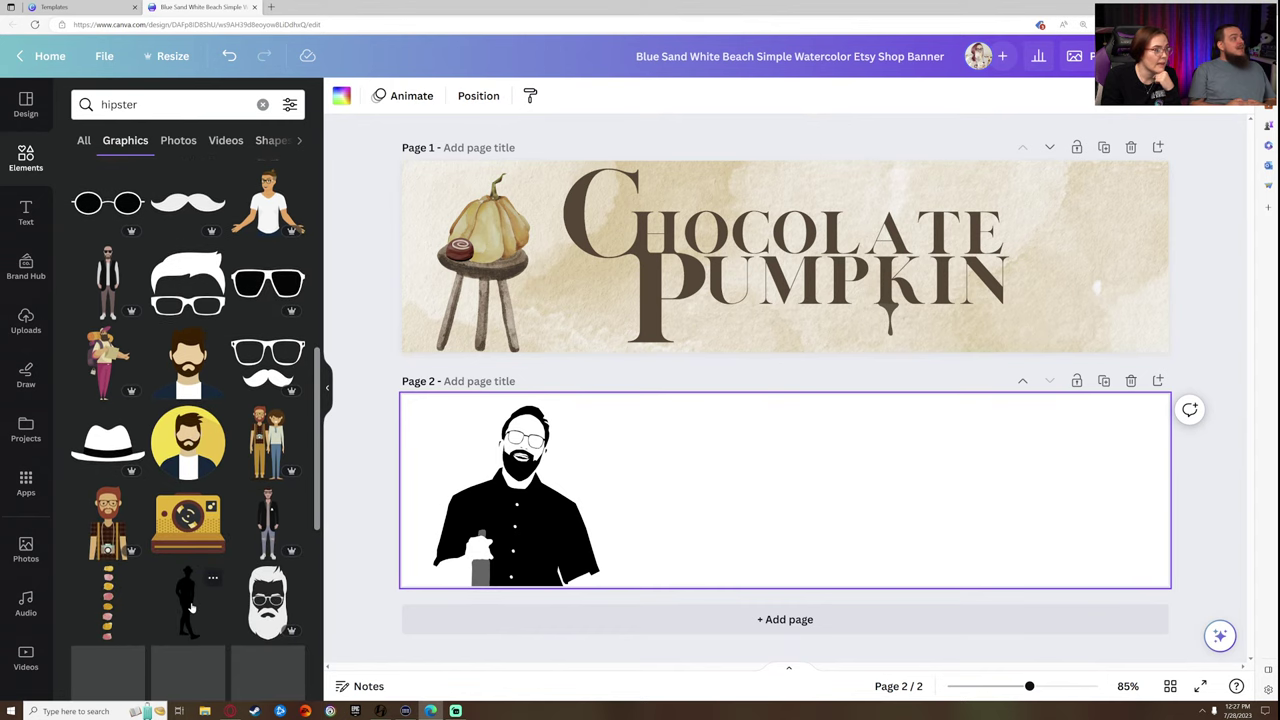
scroll(190, 607, "down", 1)
left_click(568, 441)
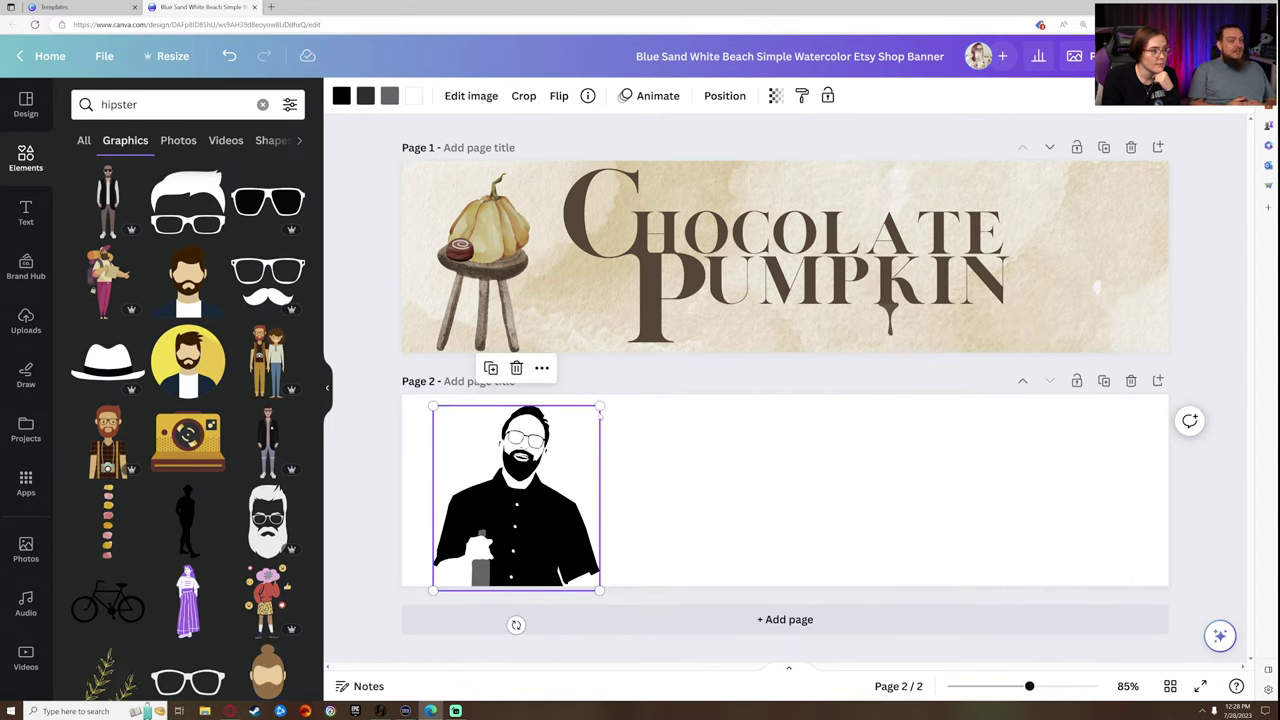
left_click(724, 505)
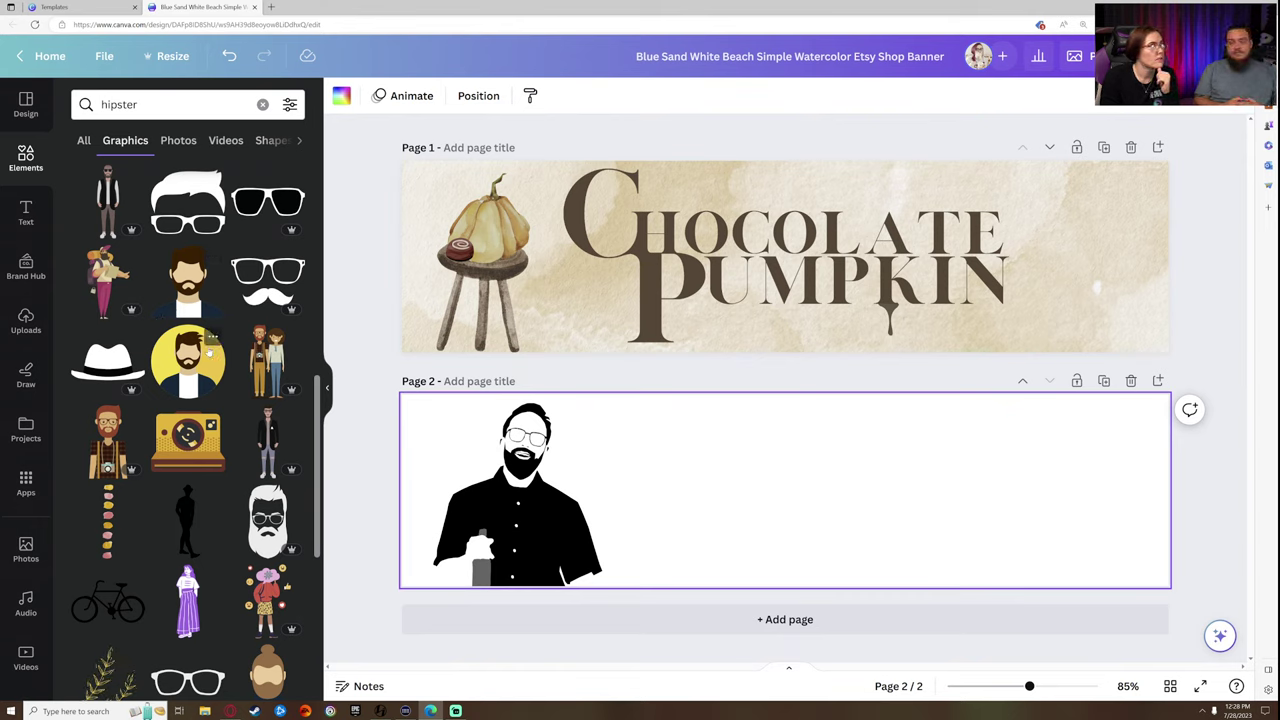
- Search the graphics for "moustache" and add the black moustache with curled ends to page 2
left_click(166, 105)
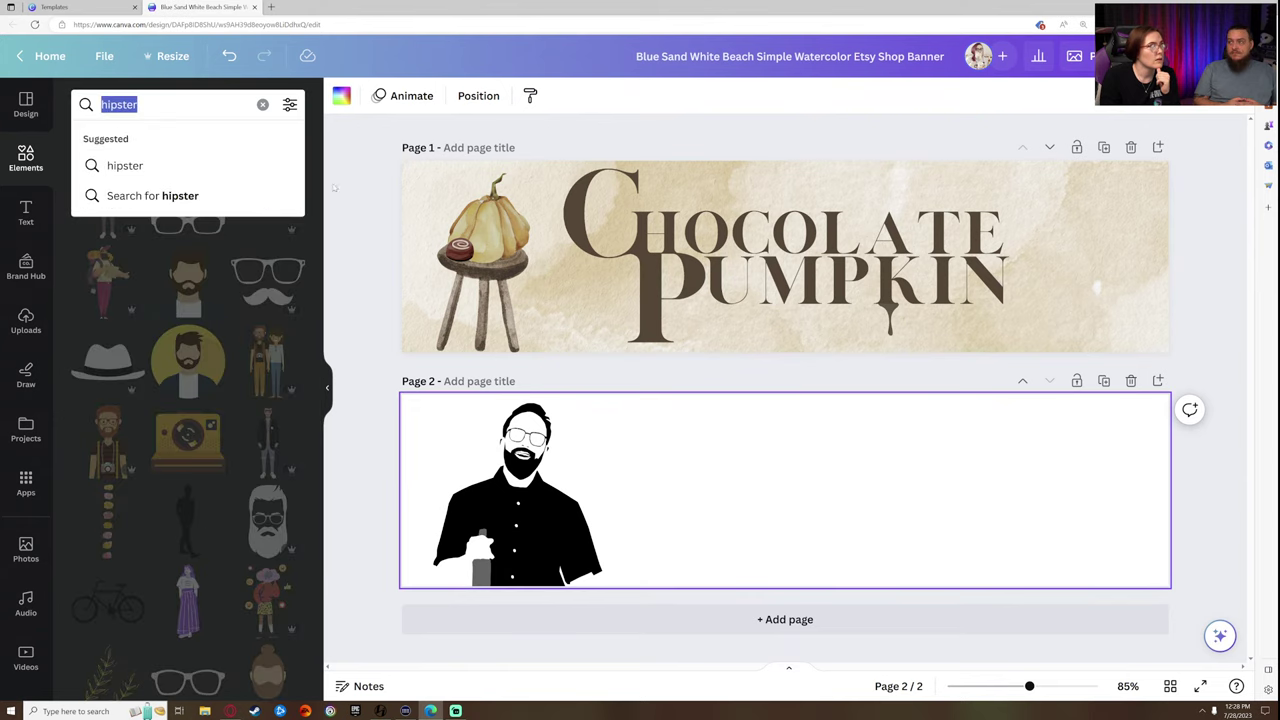
type("m")
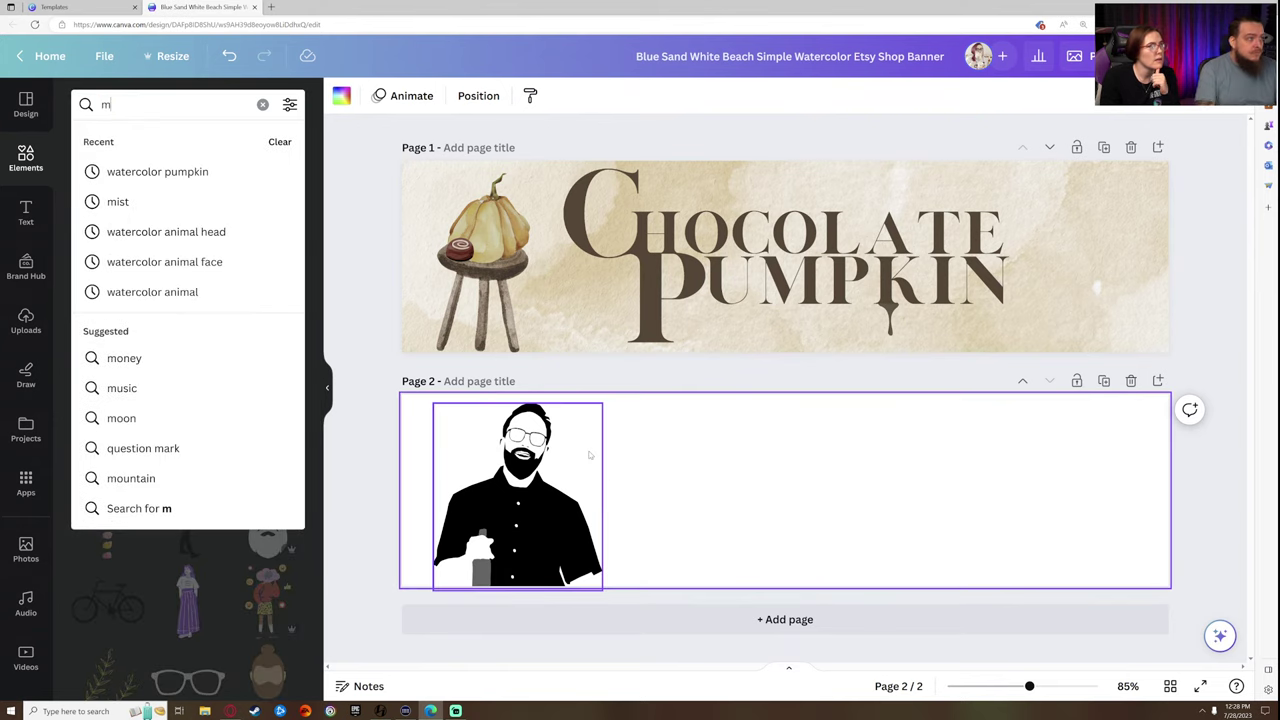
type("oustache")
key("Return")
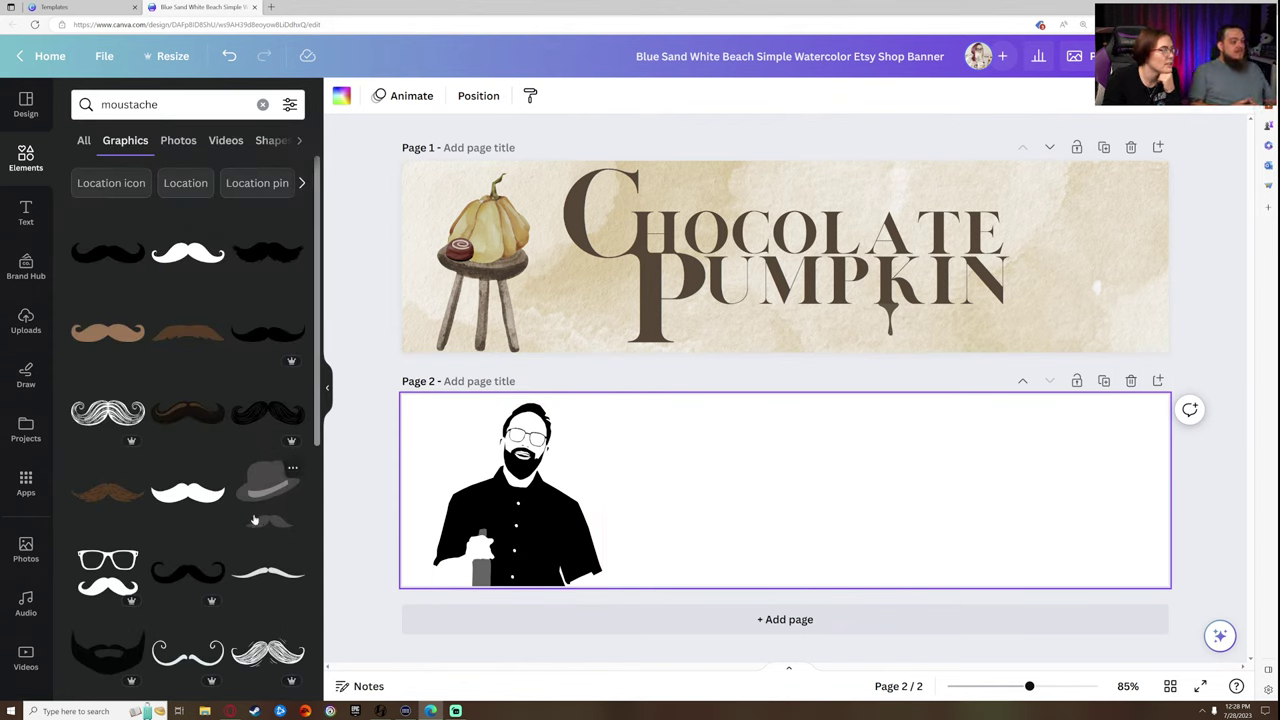
left_click(186, 570)
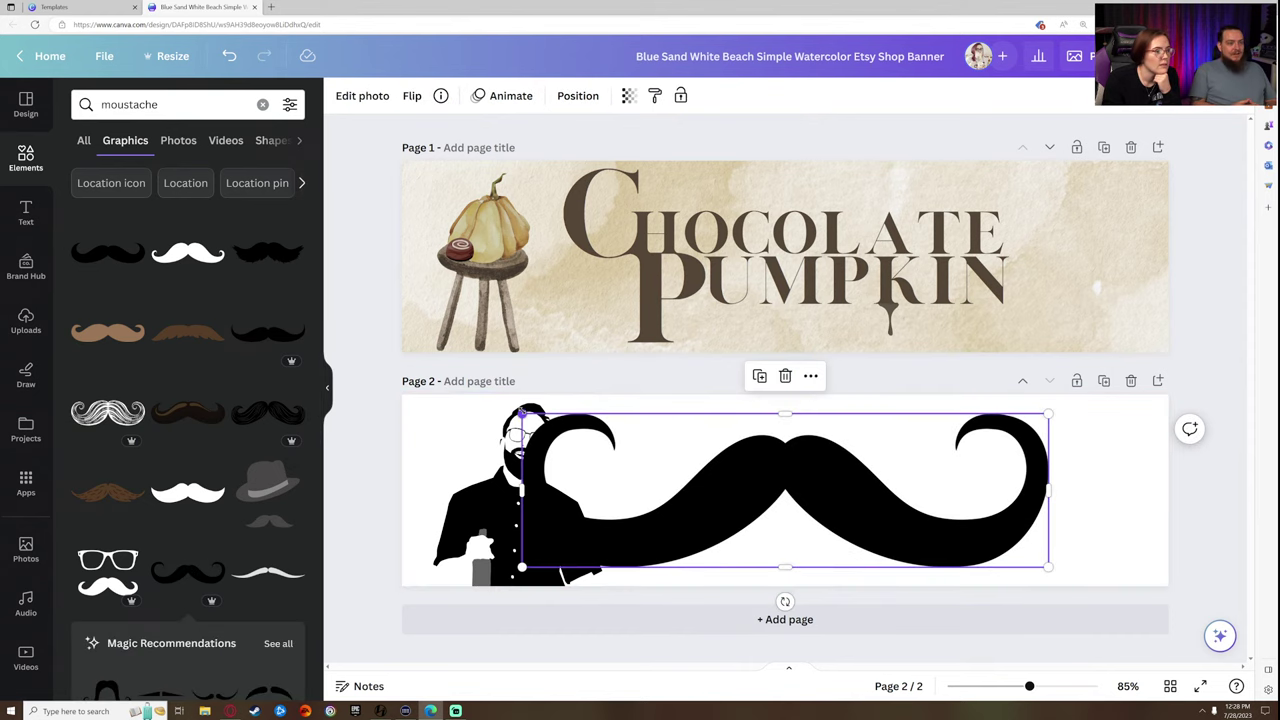
- Shrink the moustache to a small accent and place it in the upper right corner of page 2
left_click_drag(523, 414, 884, 540)
left_click_drag(979, 548, 1094, 457)
left_click_drag(993, 476, 1028, 465)
left_click_drag(1111, 448, 1117, 425)
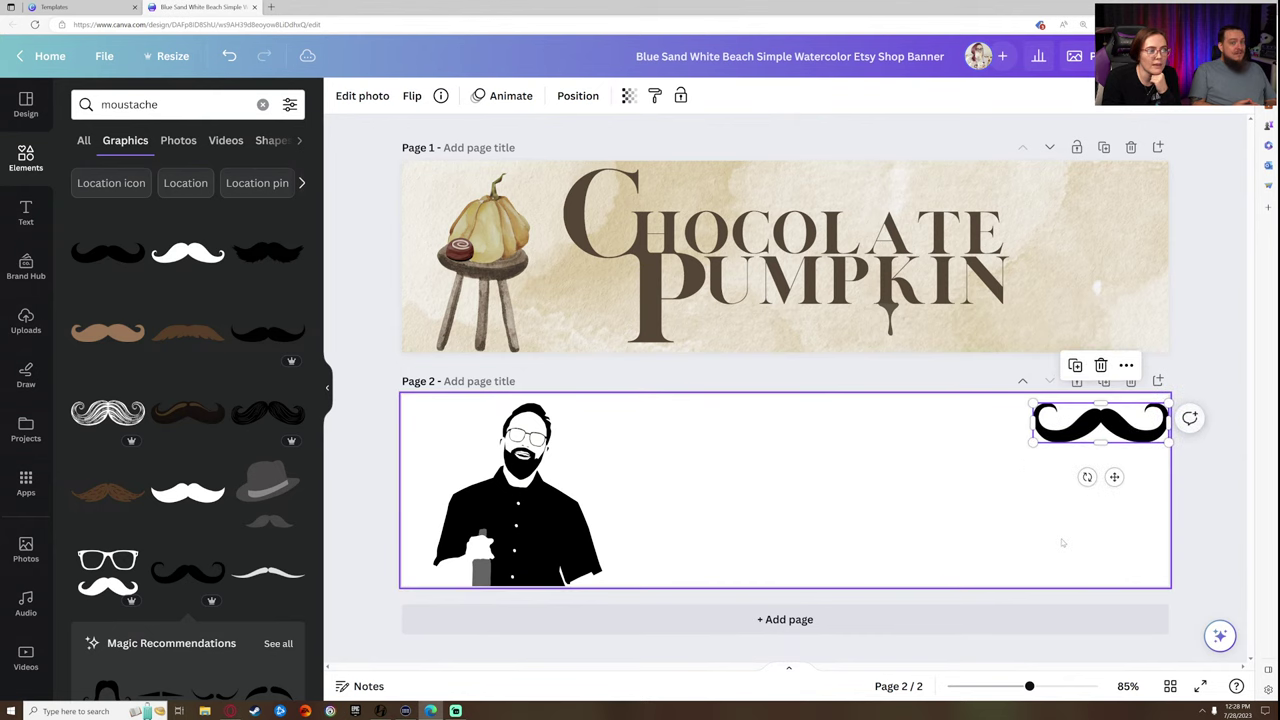
left_click(1062, 542)
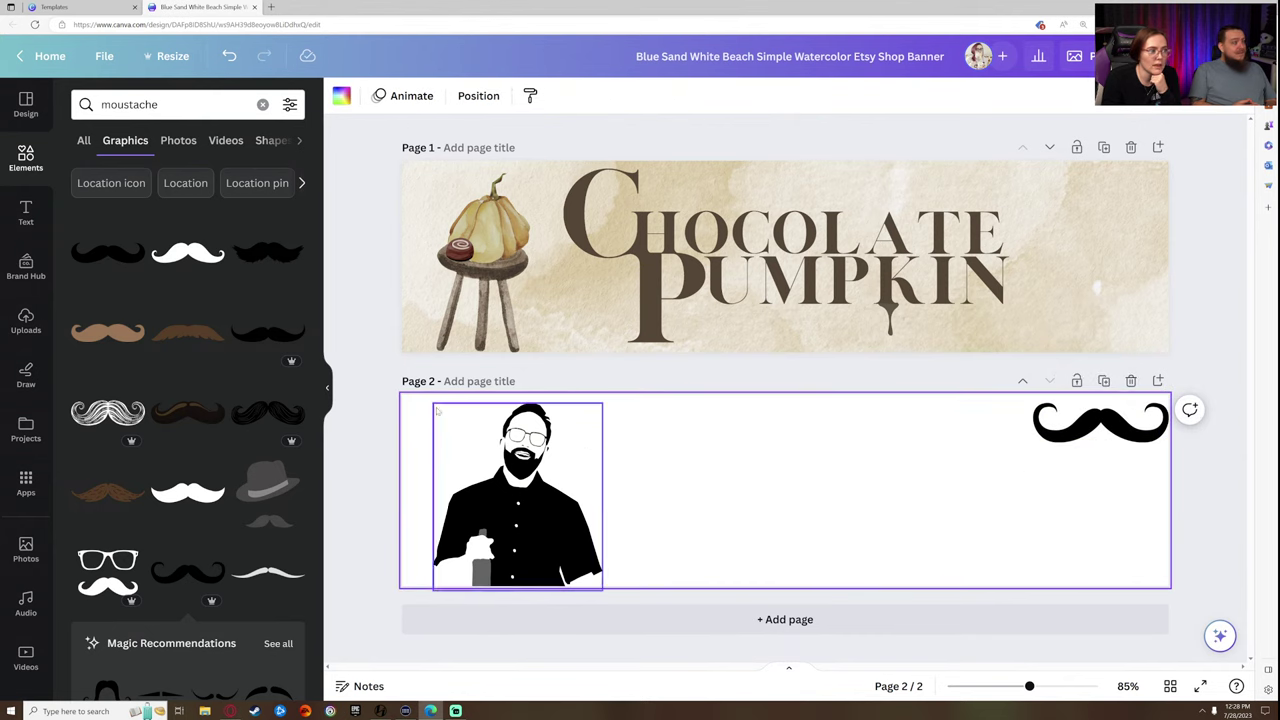
- Add a bold Raleway headline reading "Dandy" to page 2, enlarge it to size 72.9 and place it in the upper middle
left_click(26, 212)
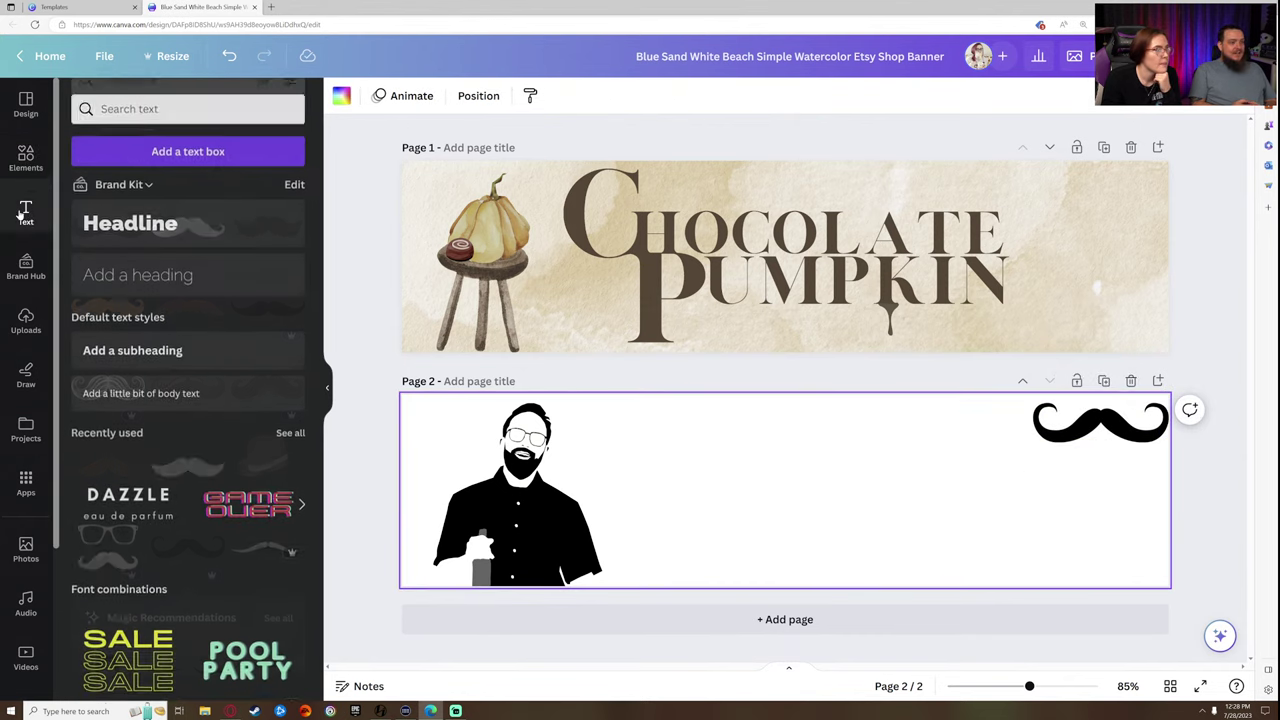
left_click(130, 219)
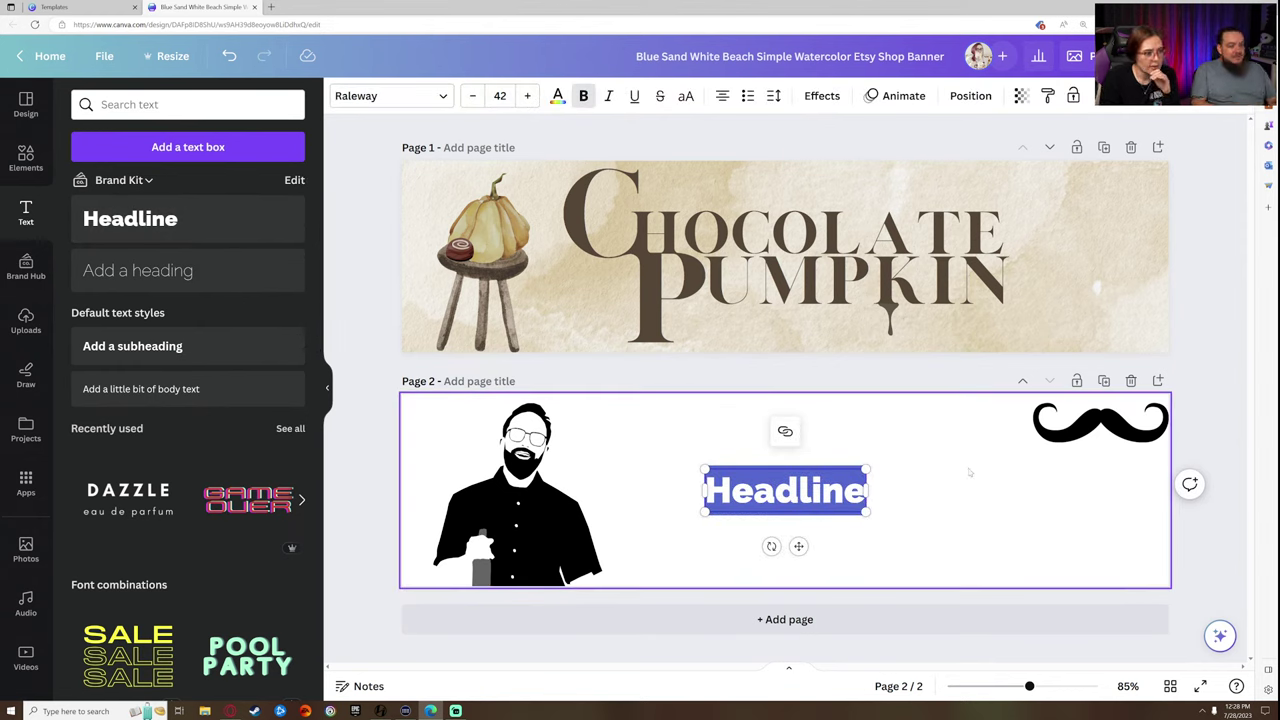
type("Danday")
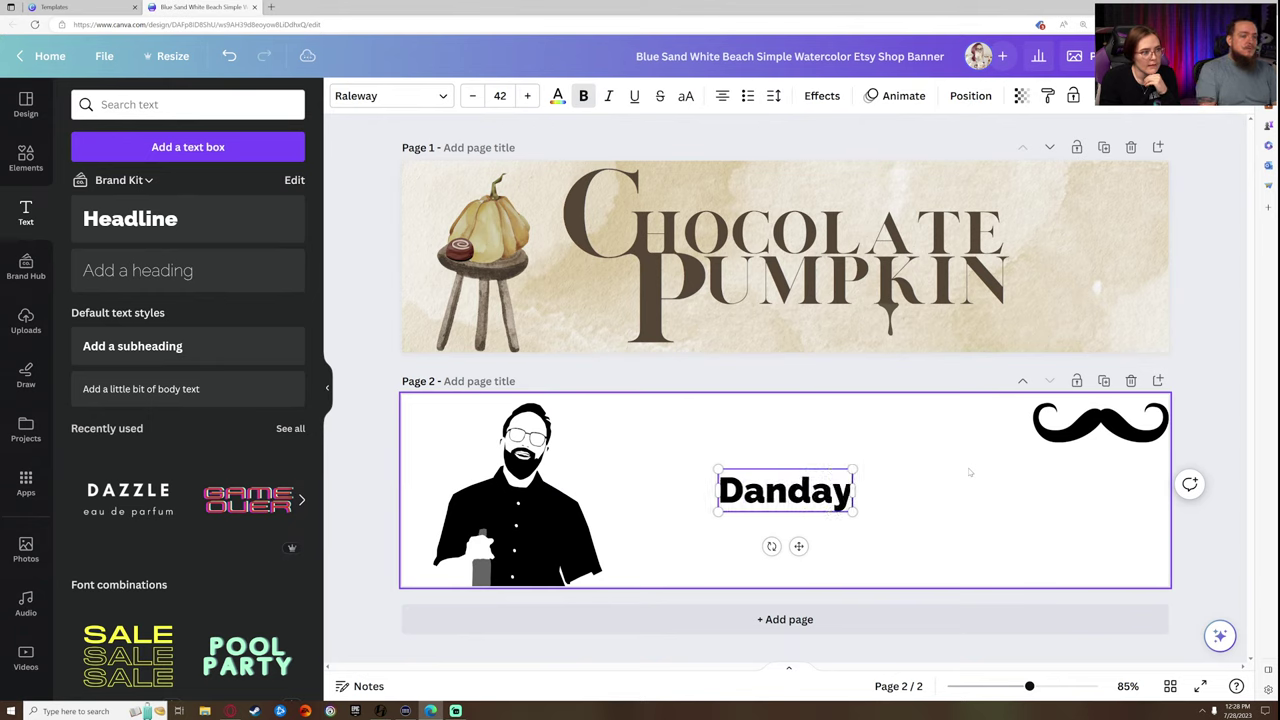
key("BackSpace")
key("BackSpace")
type("y")
left_click(936, 502)
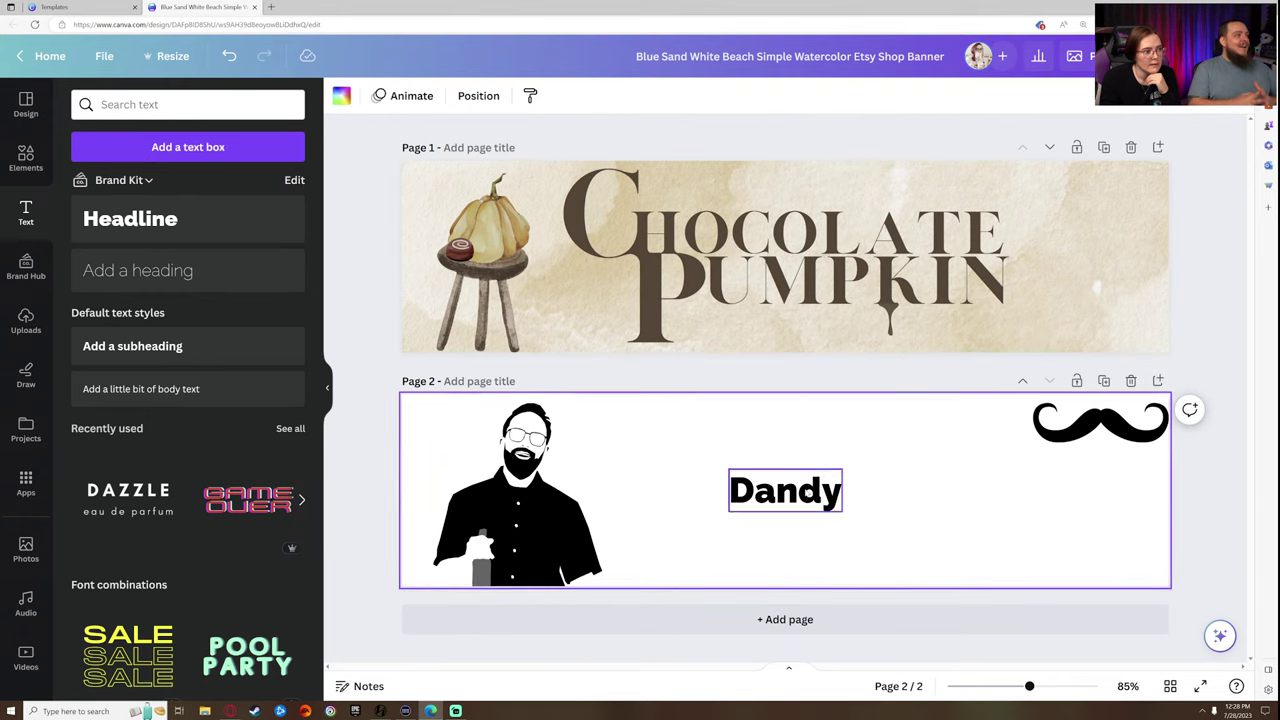
left_click_drag(785, 490, 902, 502)
left_click(926, 513)
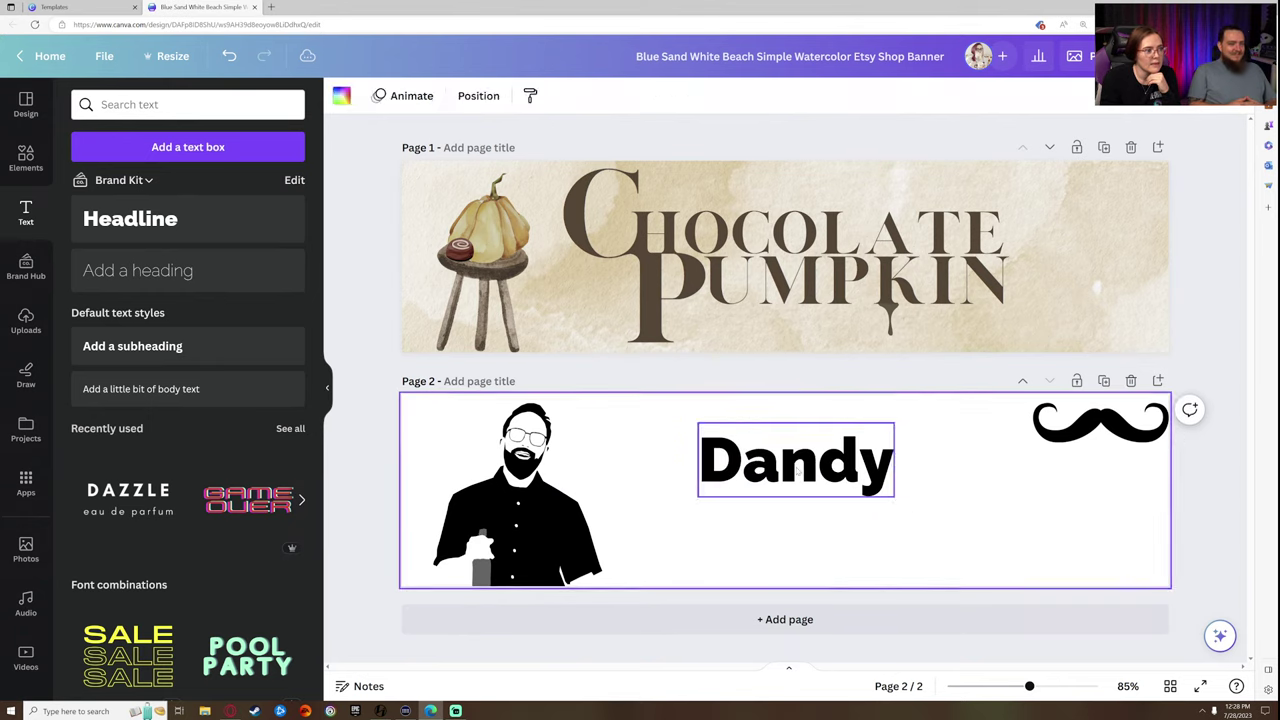
- Duplicate the "Dandy" headline, change the copy's text to "Dudes" and place it below, offset slightly to the right
left_click(797, 458)
left_click(768, 384)
left_click_drag(792, 468, 796, 510)
double_click(796, 510)
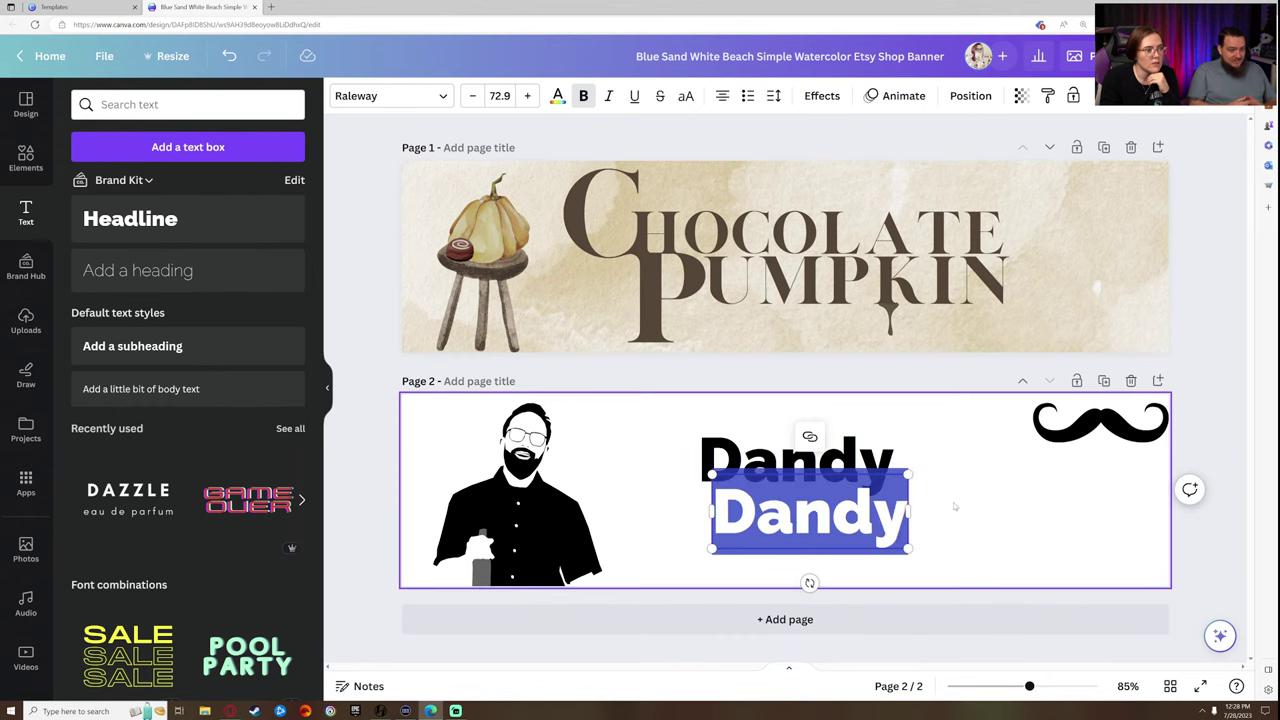
type("Dudes")
left_click(980, 527)
left_click_drag(818, 516, 859, 525)
left_click(958, 534)
left_click(1112, 504)
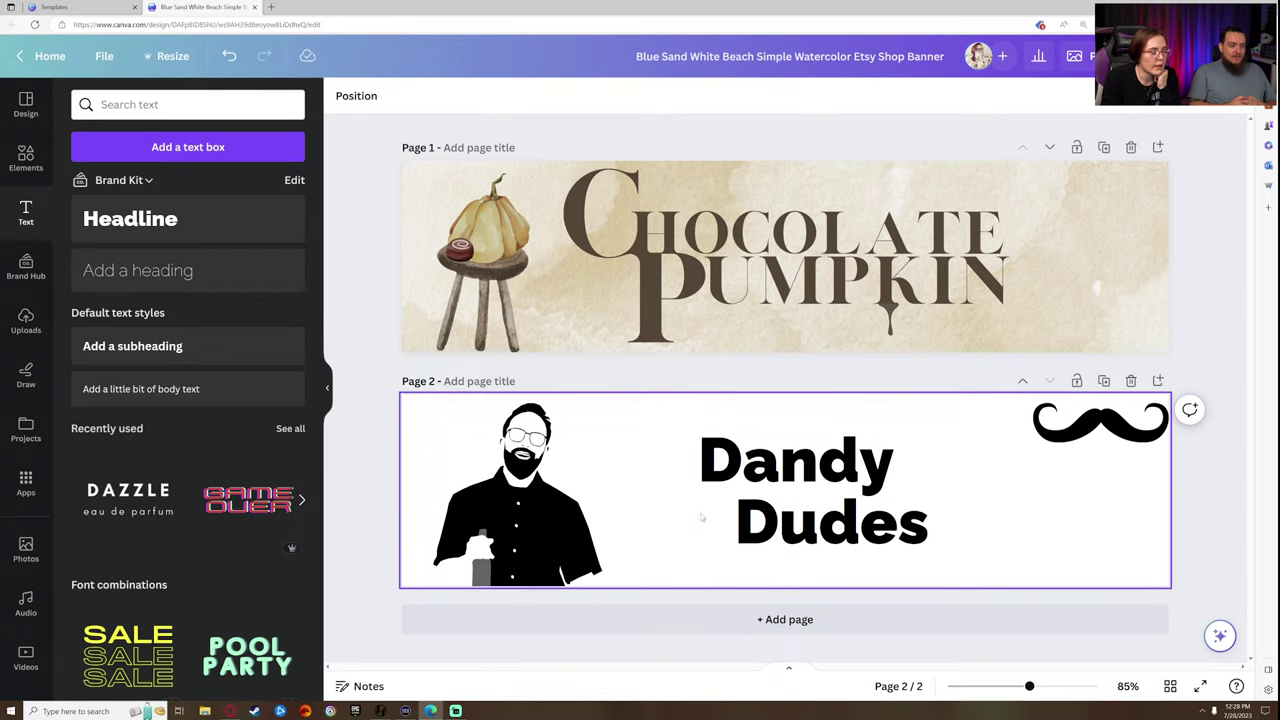
- Set page 2's background to solid red after trying dark brown #5d4537, white, slate blue and a pastel gradient
left_click(414, 435)
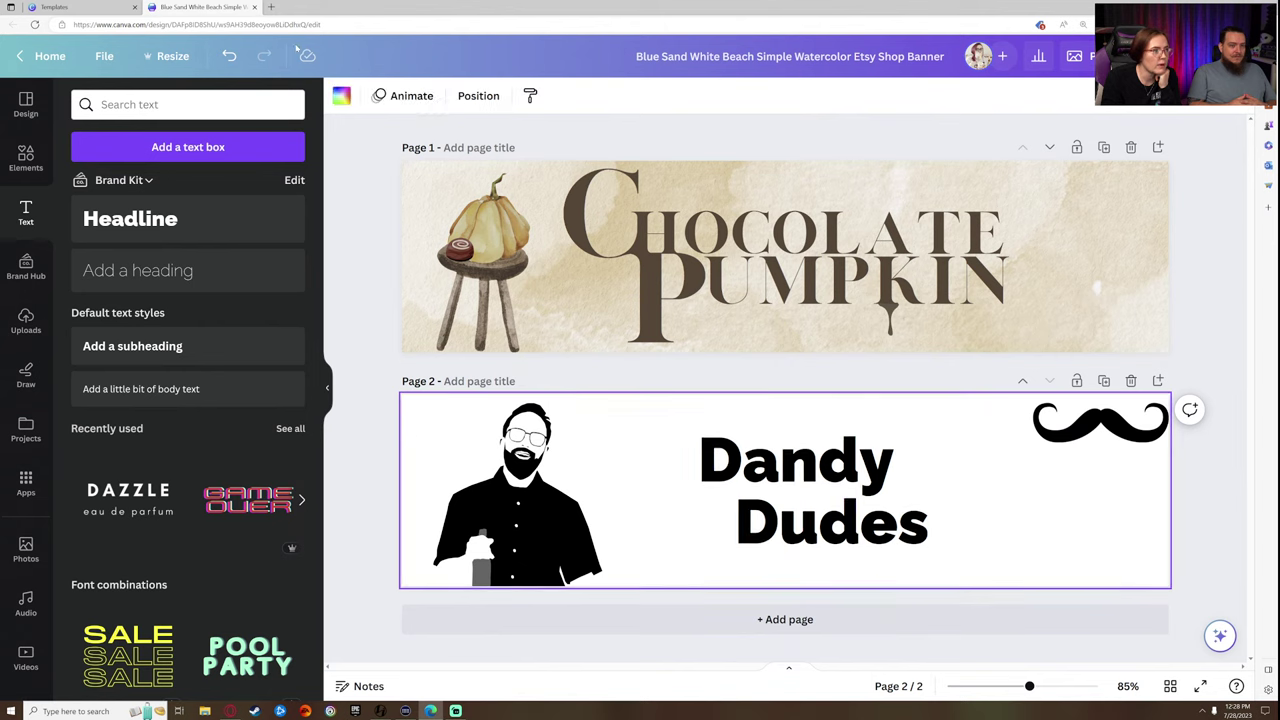
left_click(341, 95)
left_click(249, 186)
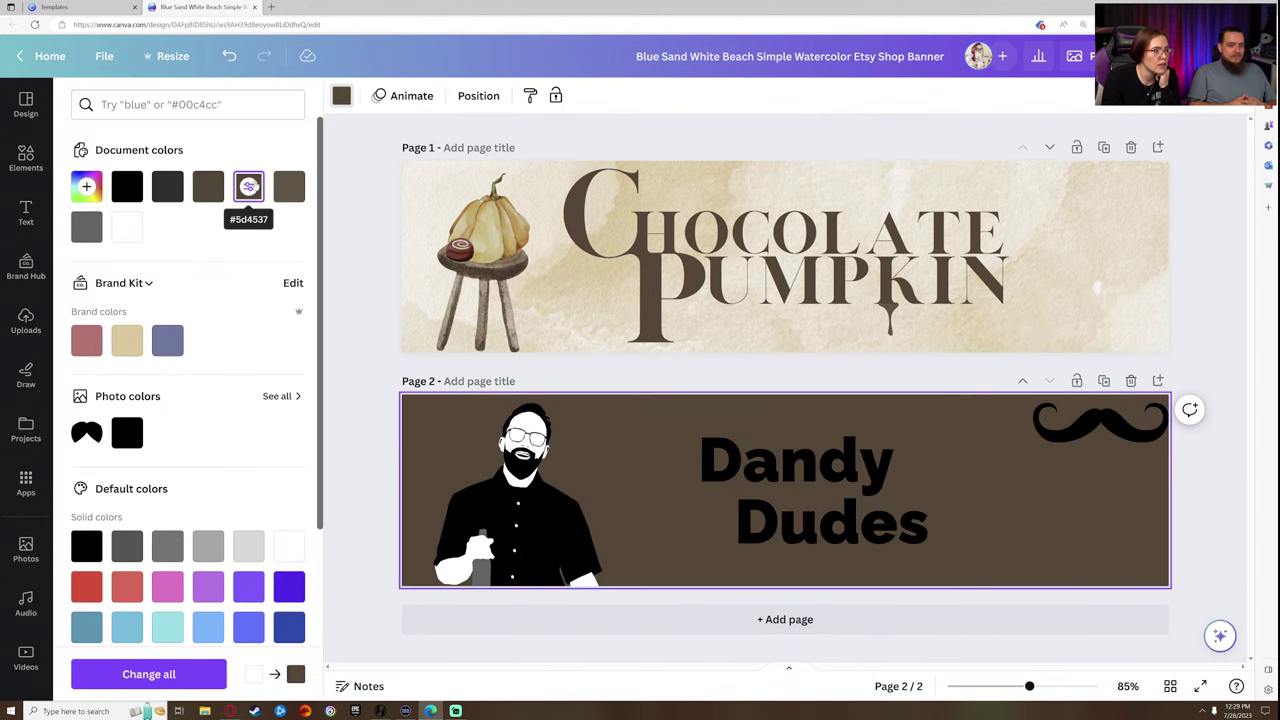
left_click(127, 227)
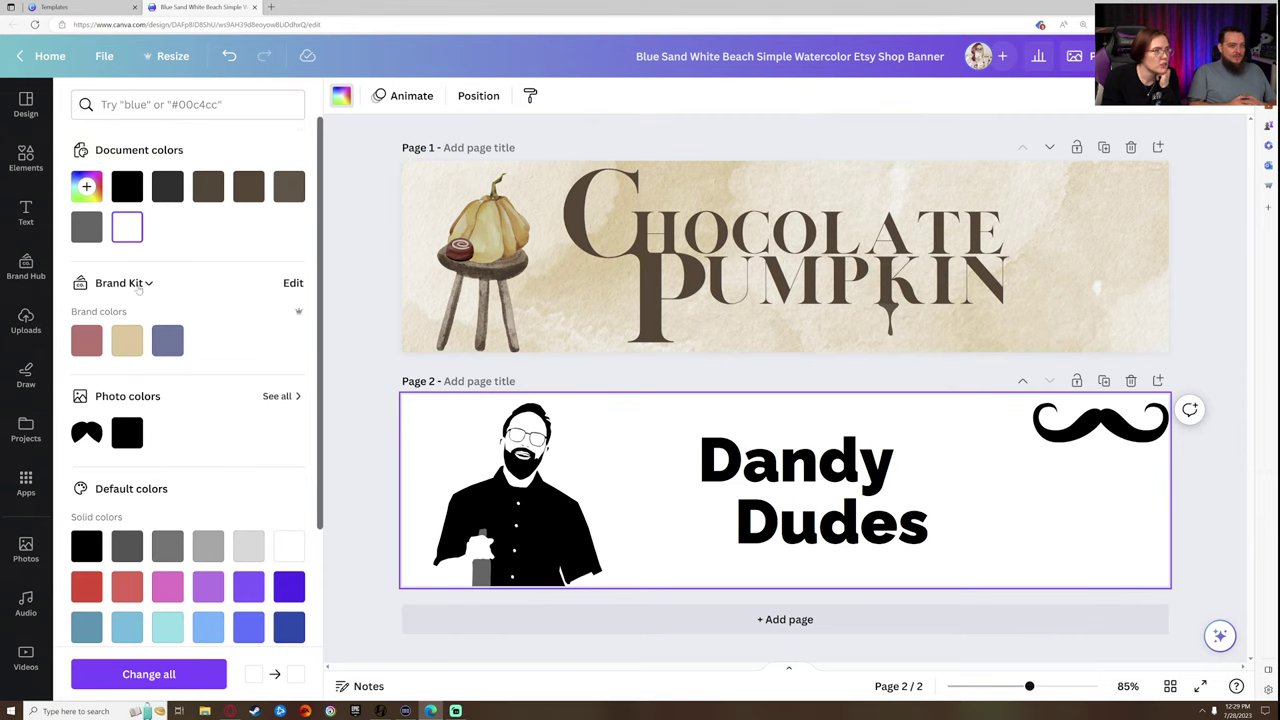
left_click(168, 341)
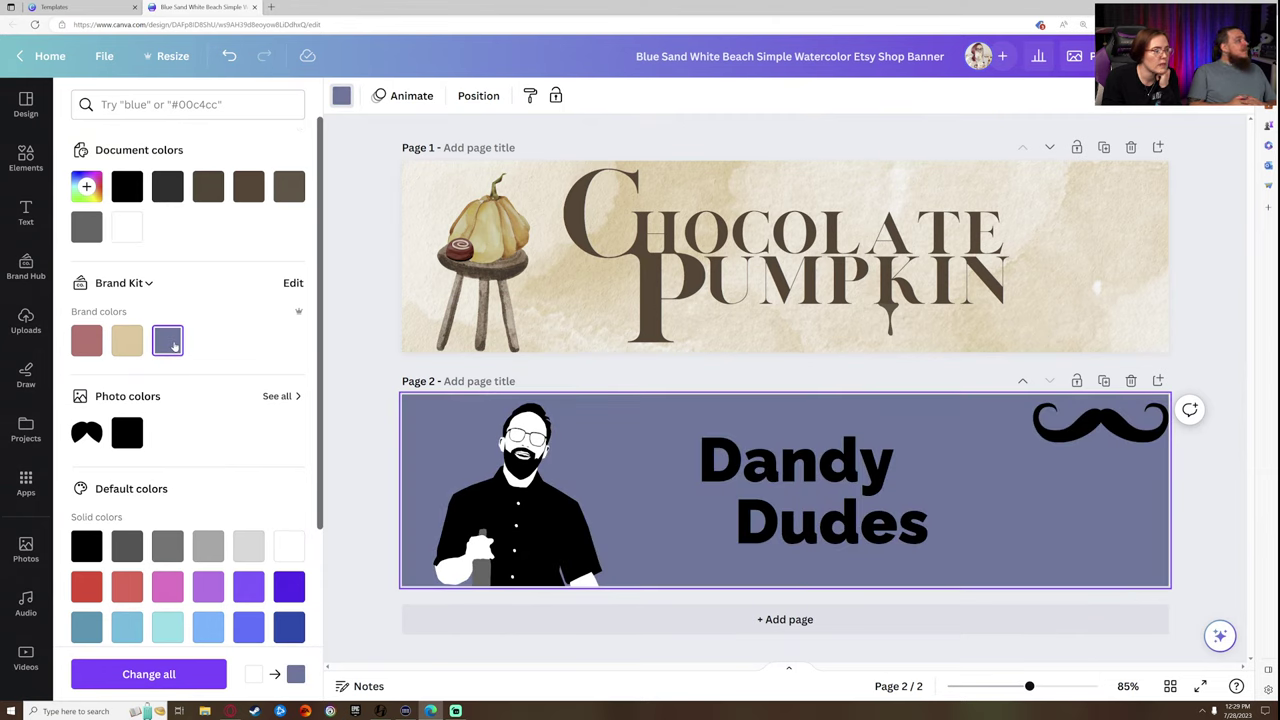
scroll(127, 345, "down", 2)
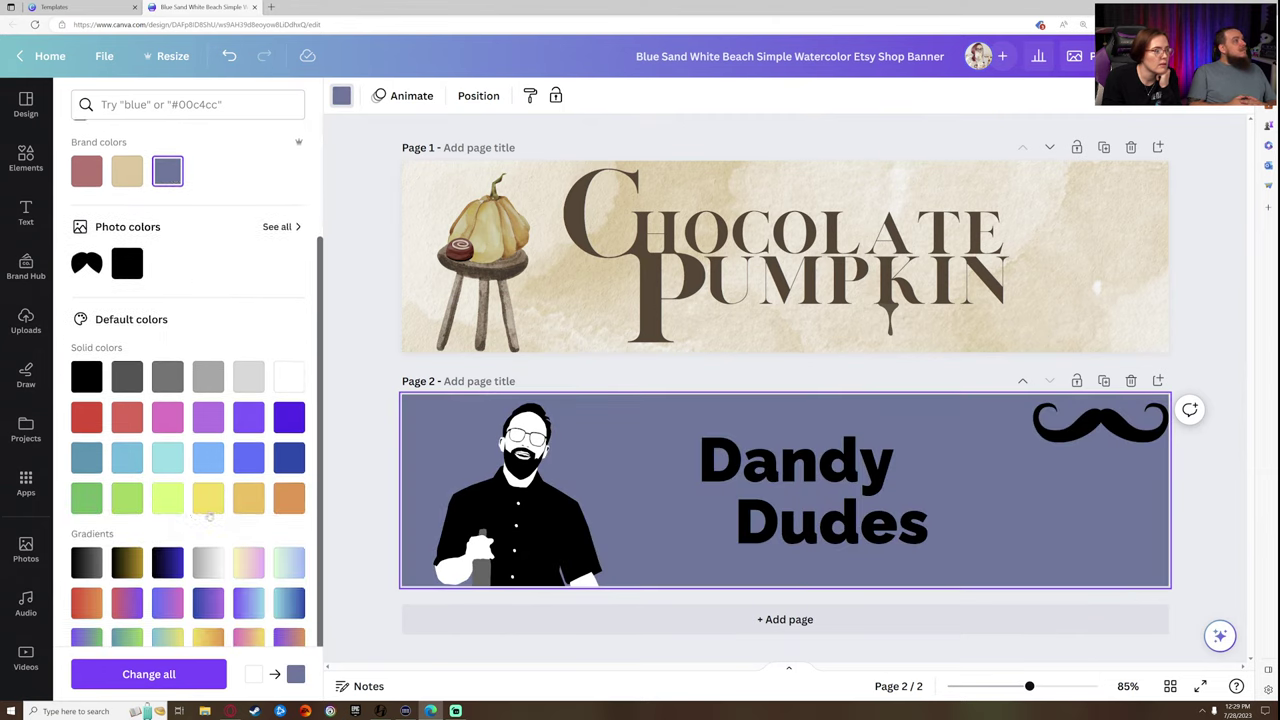
left_click(251, 563)
scroll(93, 348, "up", 1)
left_click(86, 498)
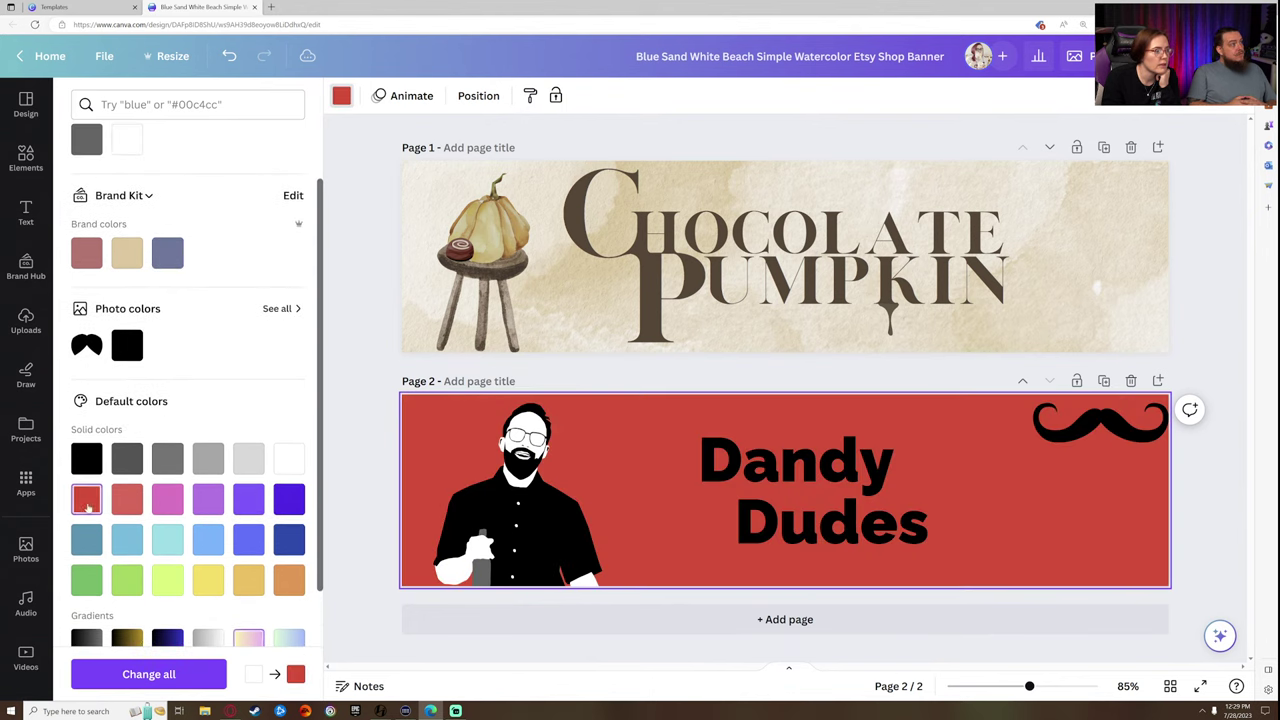
- Try pink, red, orange, coral red and several greys as page 2's solid background colour, ending on light grey
left_click(153, 500)
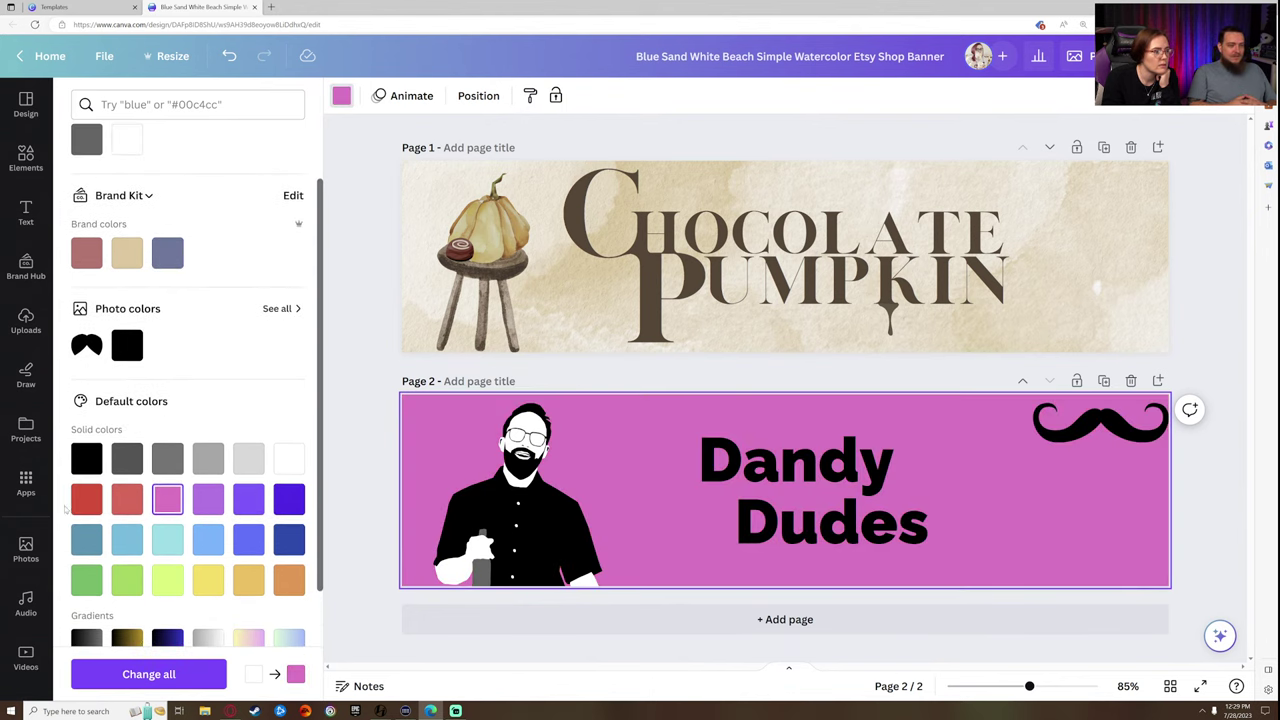
left_click(101, 489)
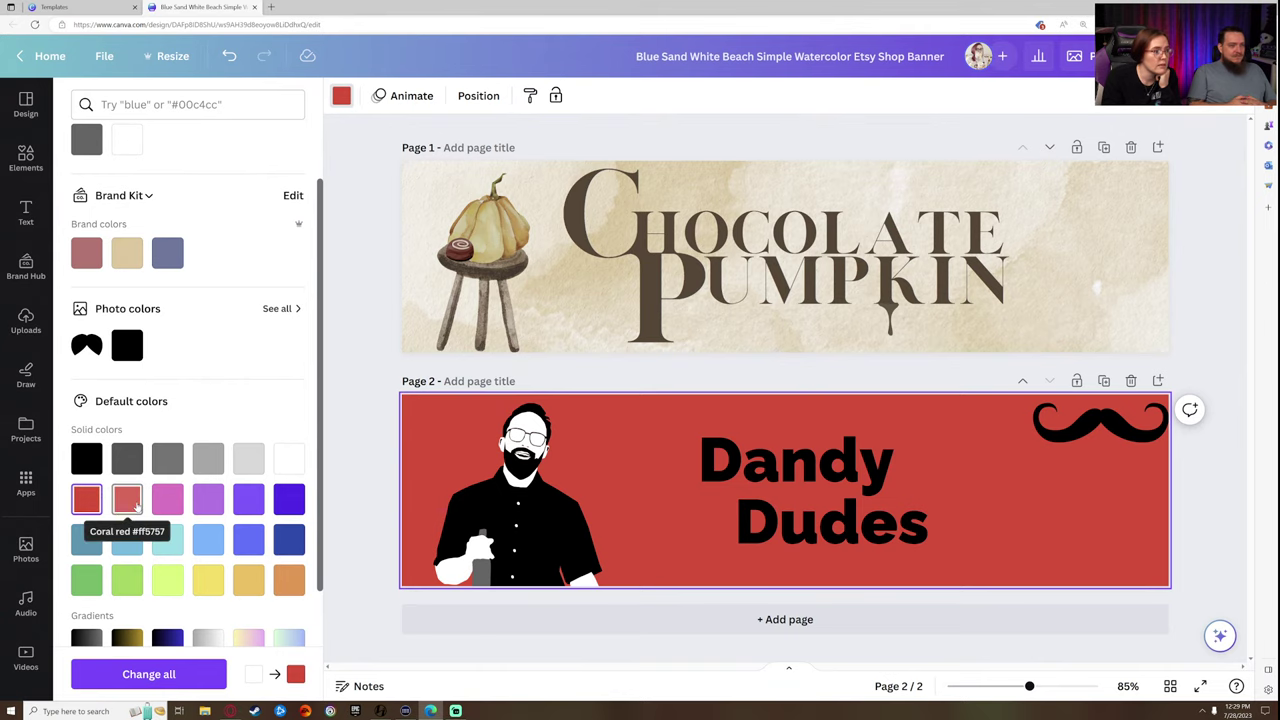
left_click(294, 583)
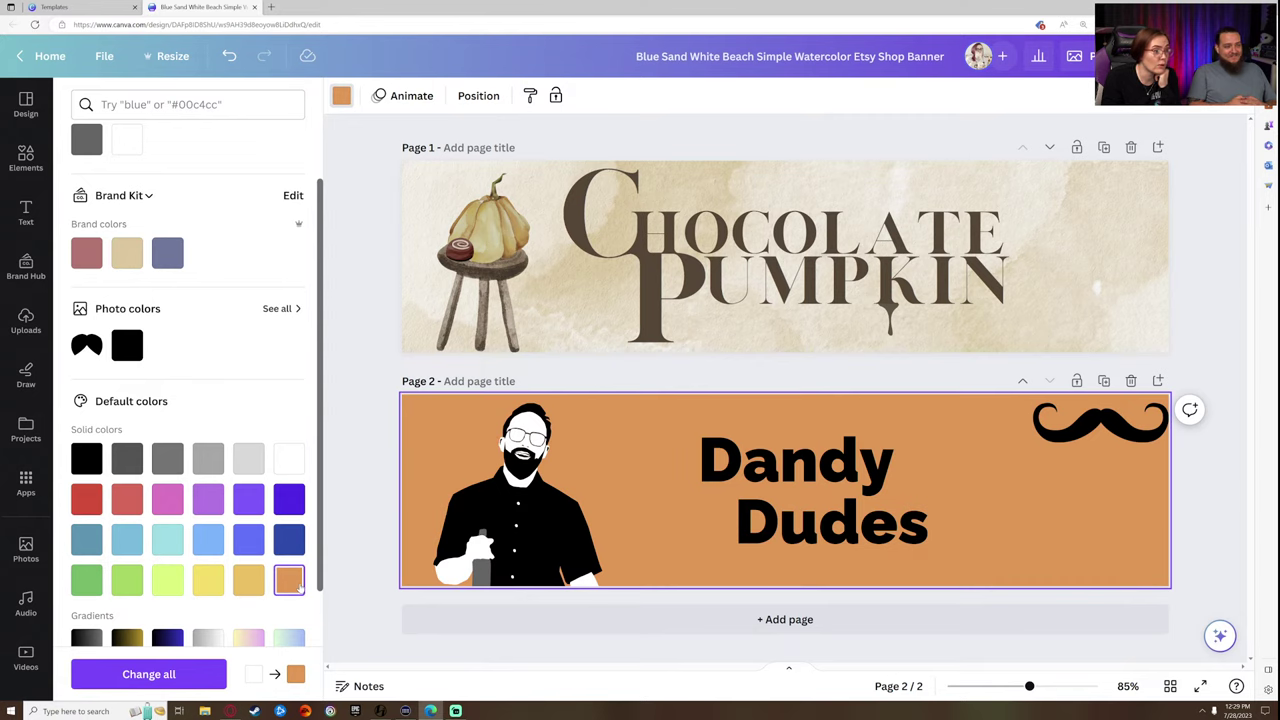
left_click(86, 498)
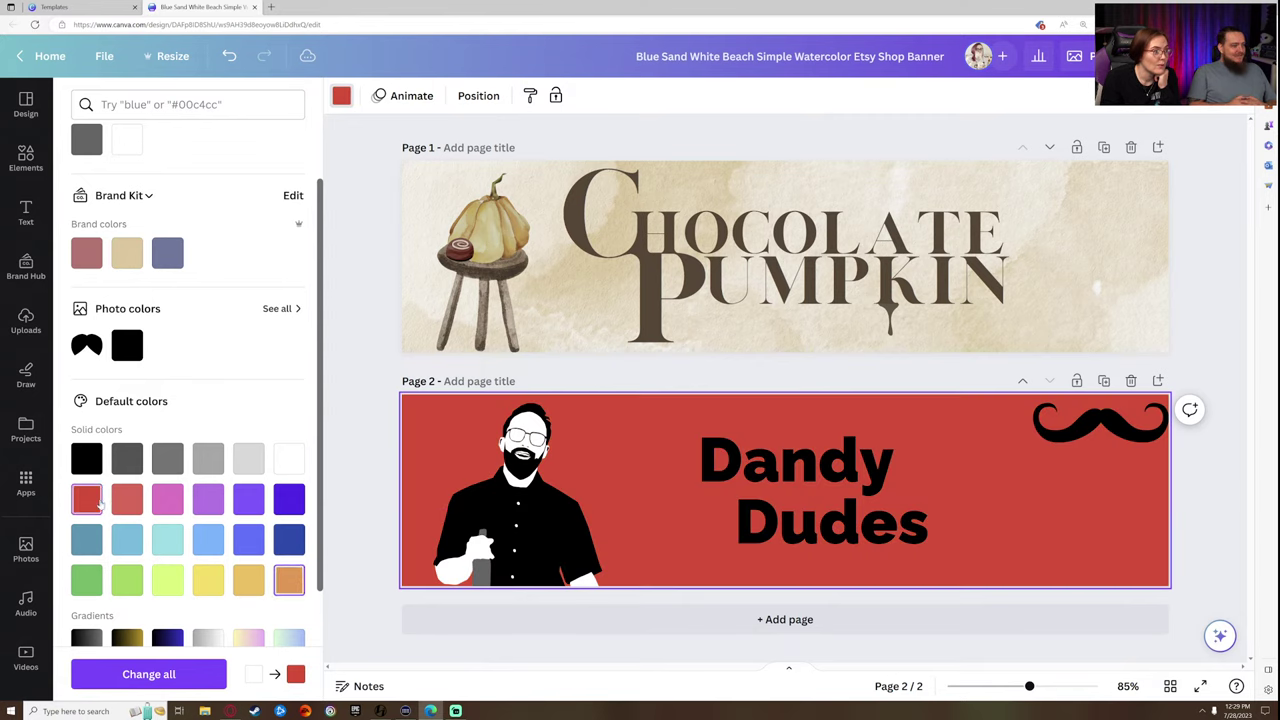
left_click(126, 498)
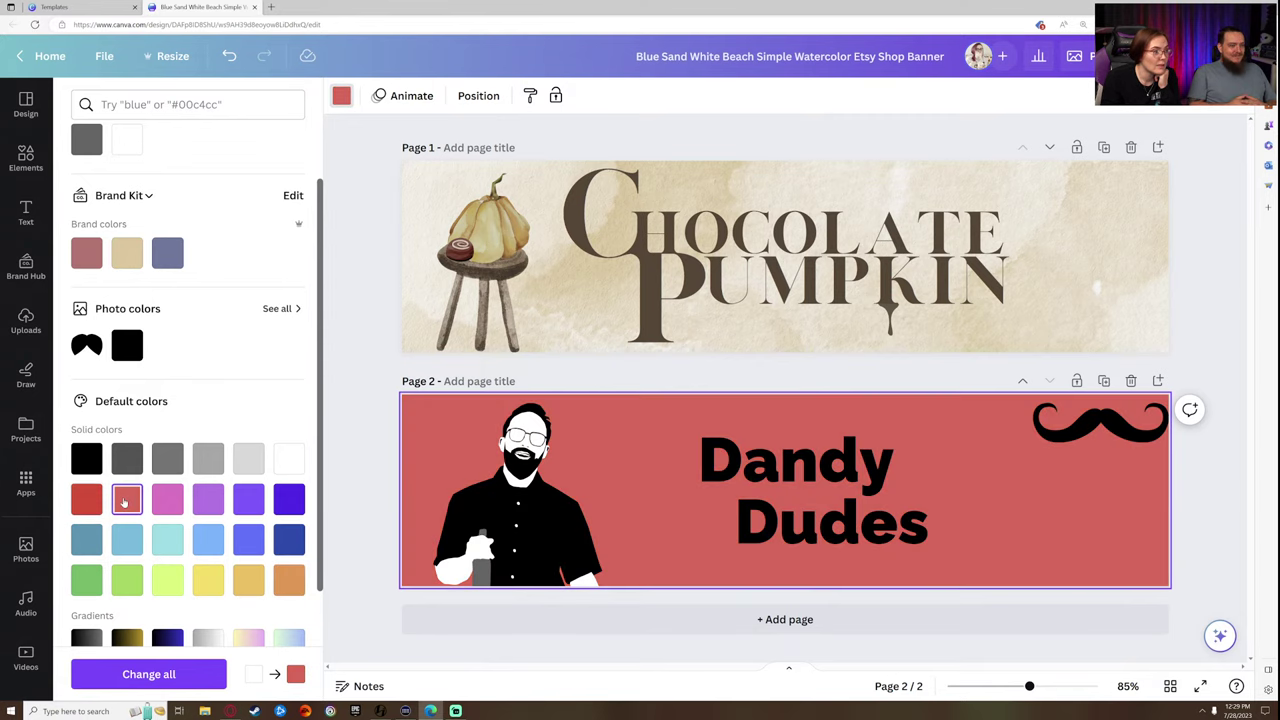
left_click(167, 458)
left_click(206, 460)
left_click(242, 459)
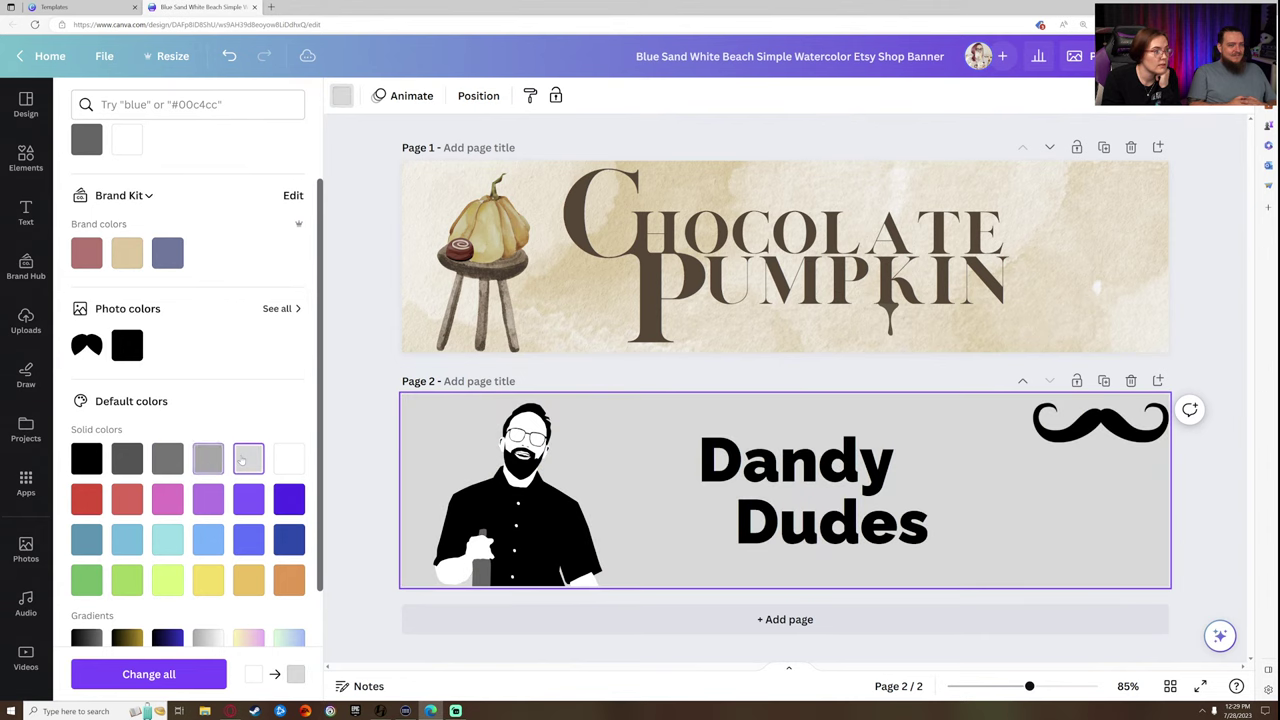
- Try several light and dark blues as page 2's background, and return the background to solid red
scroll(241, 457, "down", 1)
scroll(241, 459, "down", 1)
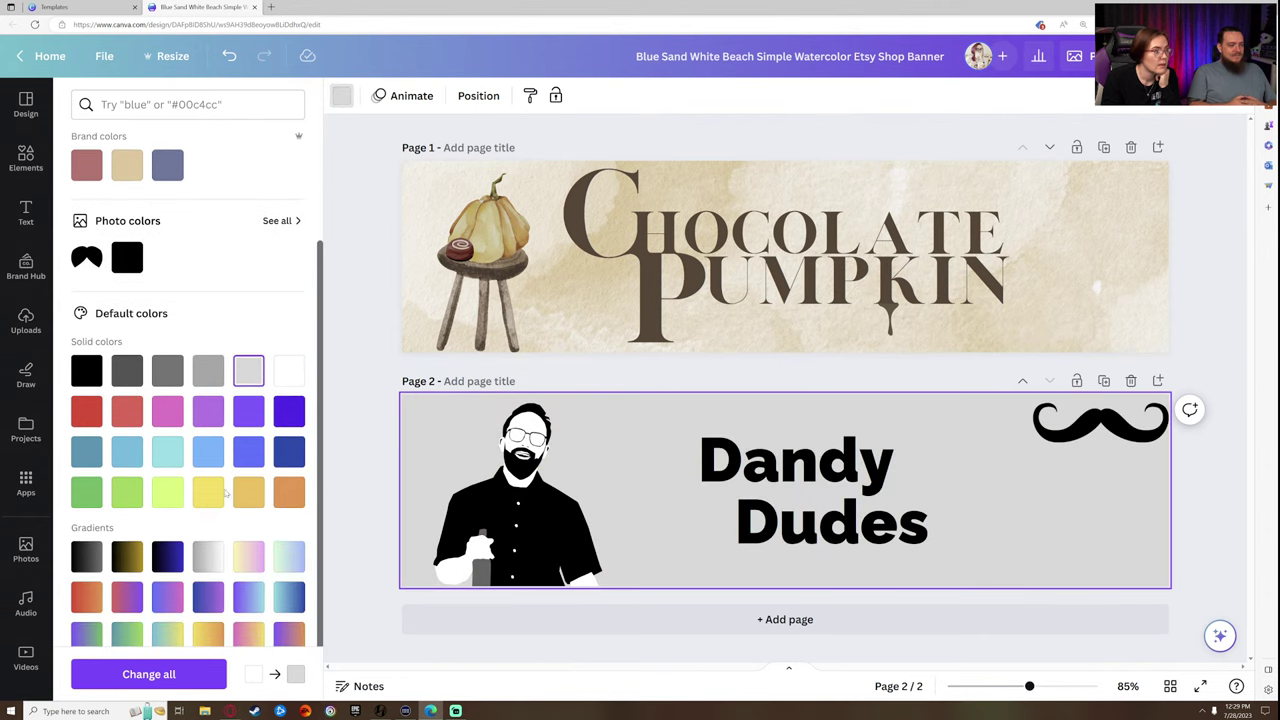
left_click(128, 453)
left_click(87, 453)
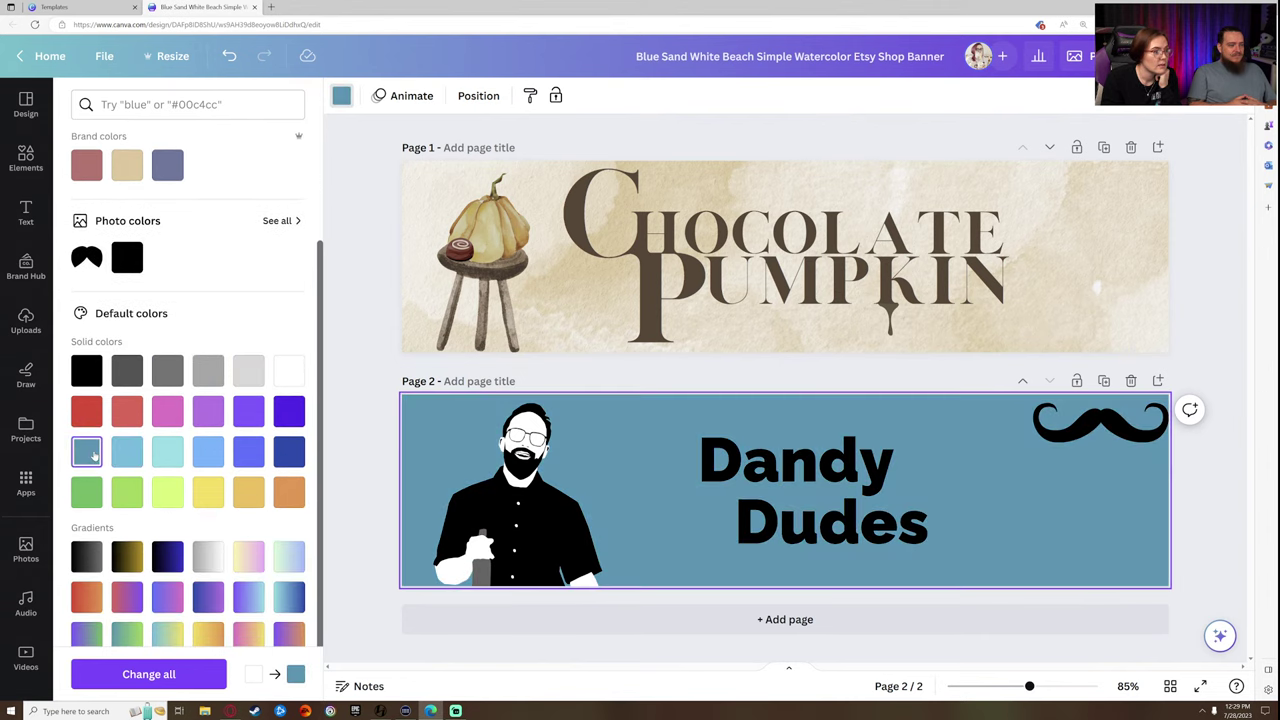
left_click(290, 456)
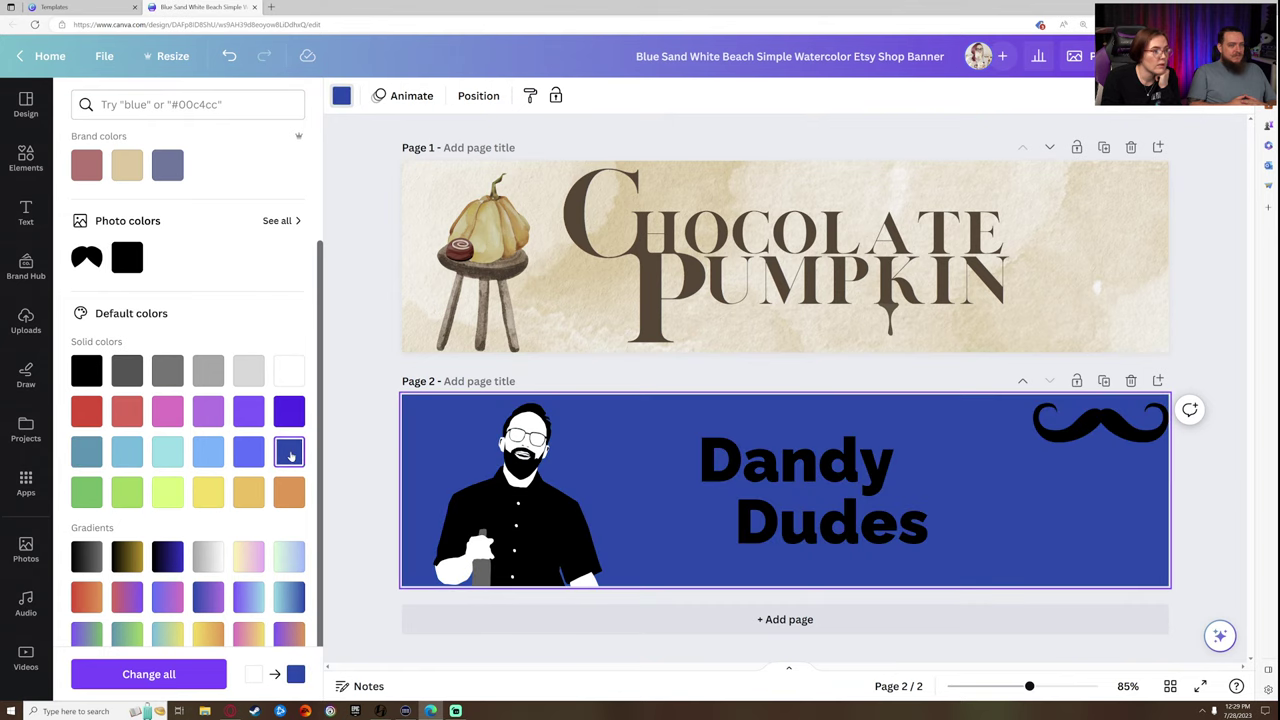
left_click(246, 453)
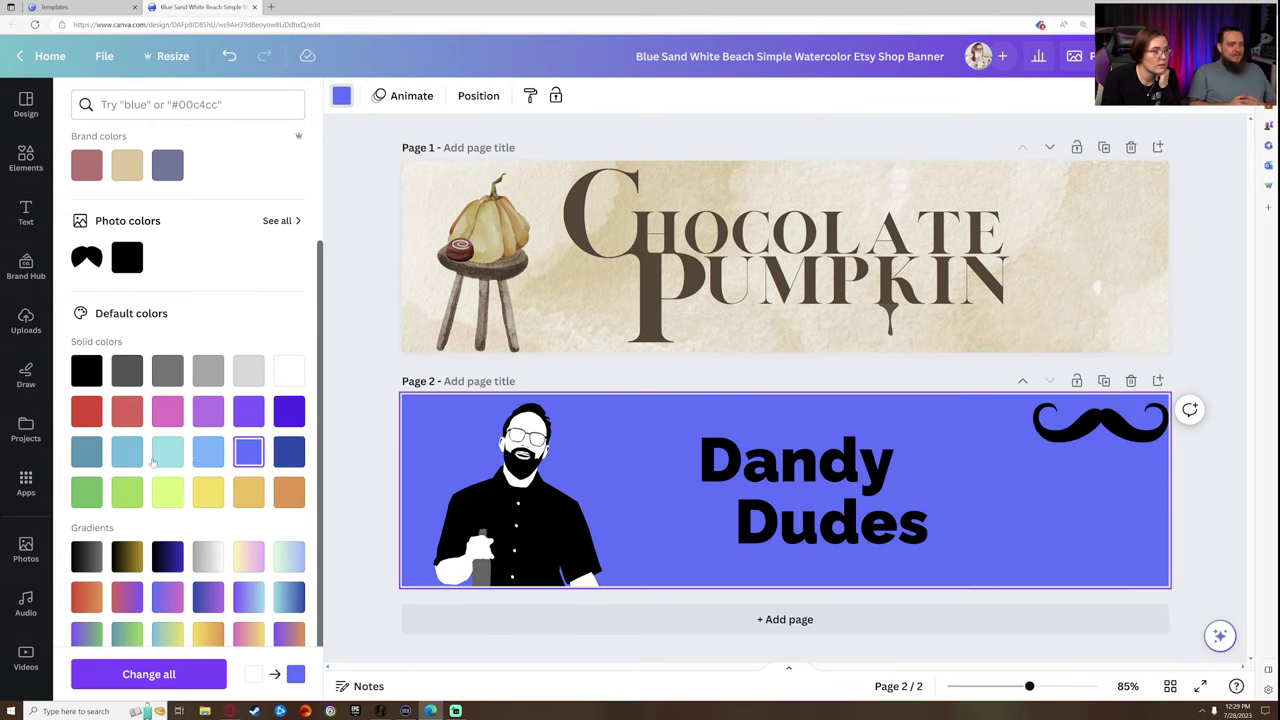
left_click(89, 454)
scroll(175, 487, "up", 1)
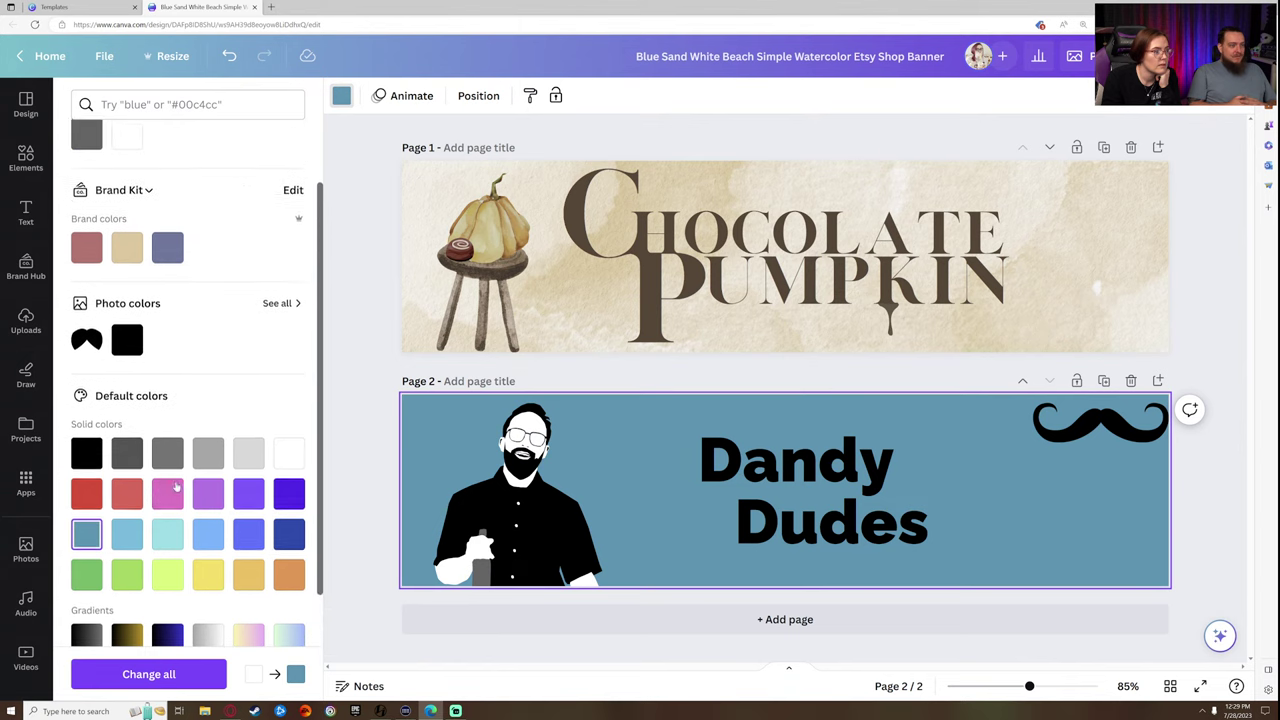
left_click(96, 494)
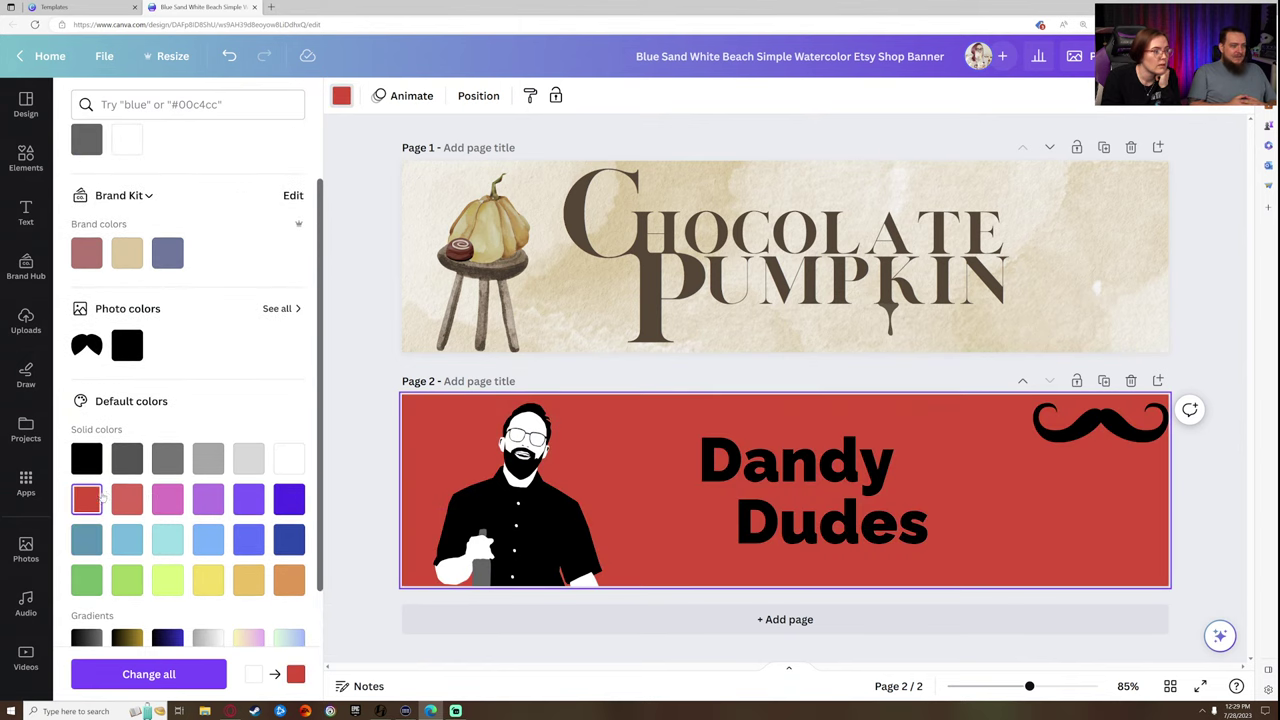
- Move "Dandy" further left and "Dudes" slightly right and down to widen the stagger between the two words
left_click_drag(723, 459, 676, 460)
left_click_drag(749, 528, 763, 533)
- Set page 2's background to light blue and tone it down to the custom colour #3EBCD1
left_click(642, 410)
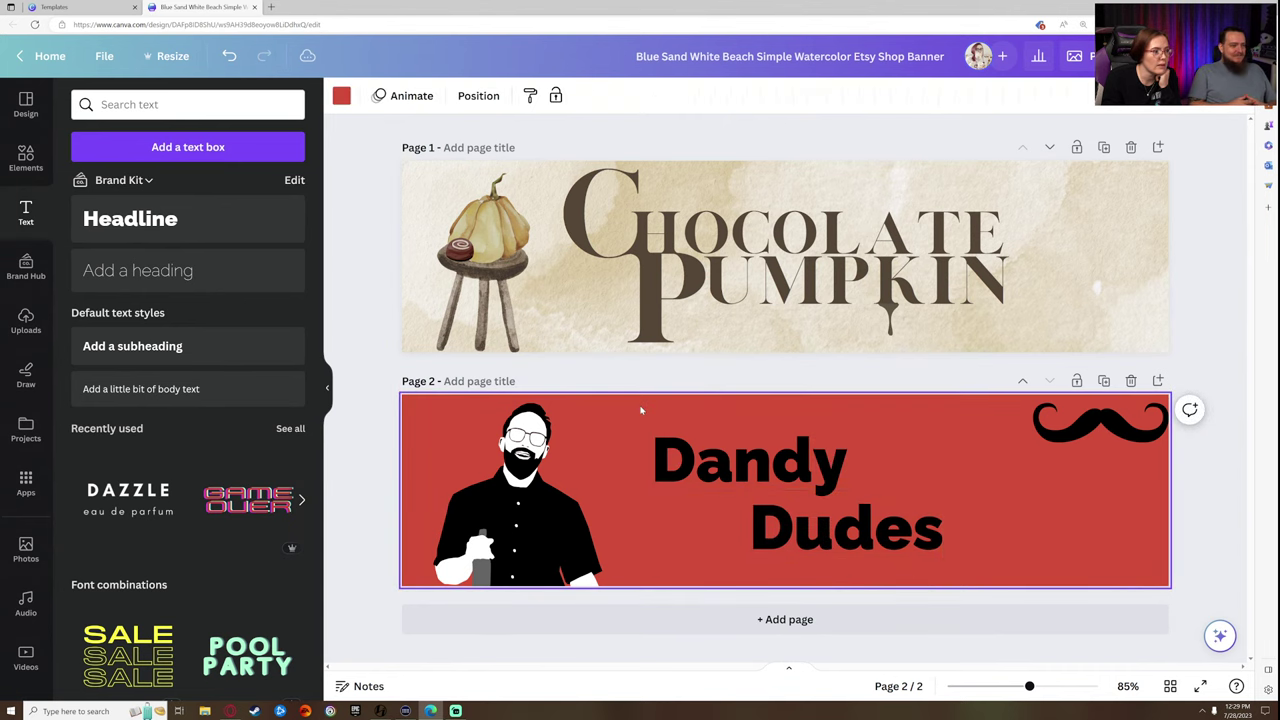
left_click(342, 95)
scroll(224, 506, "down", 3)
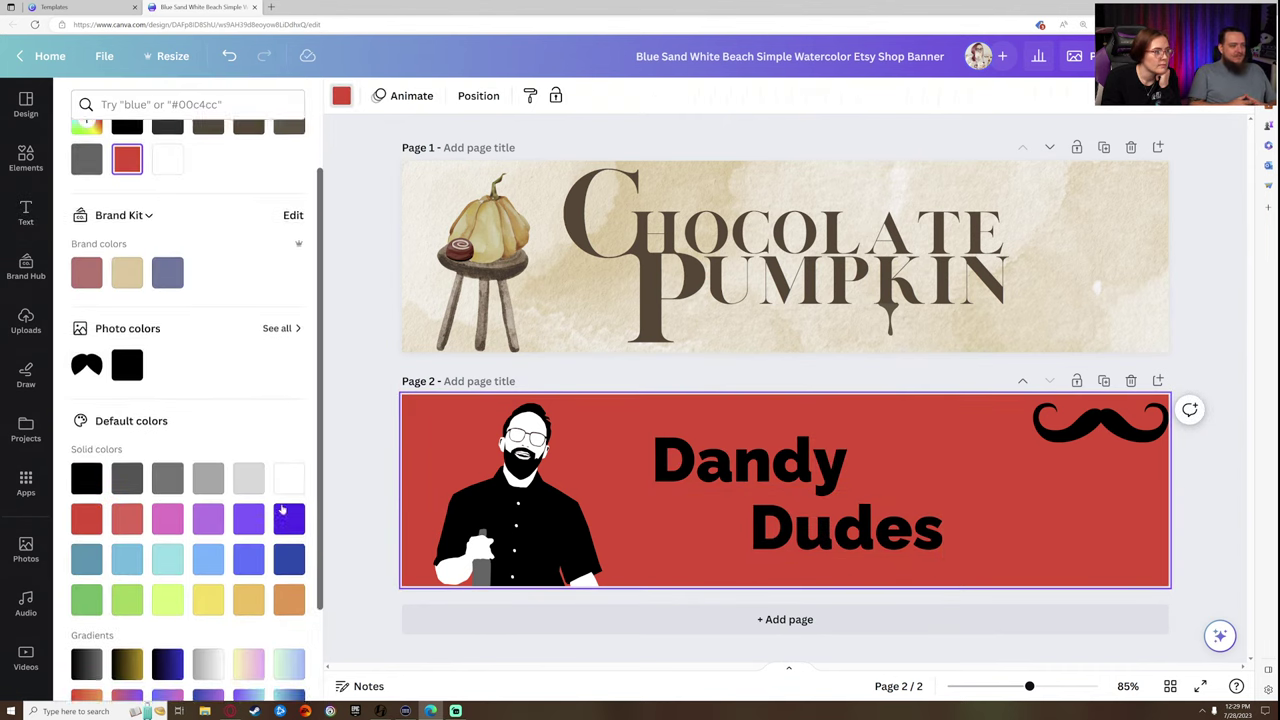
left_click(127, 540)
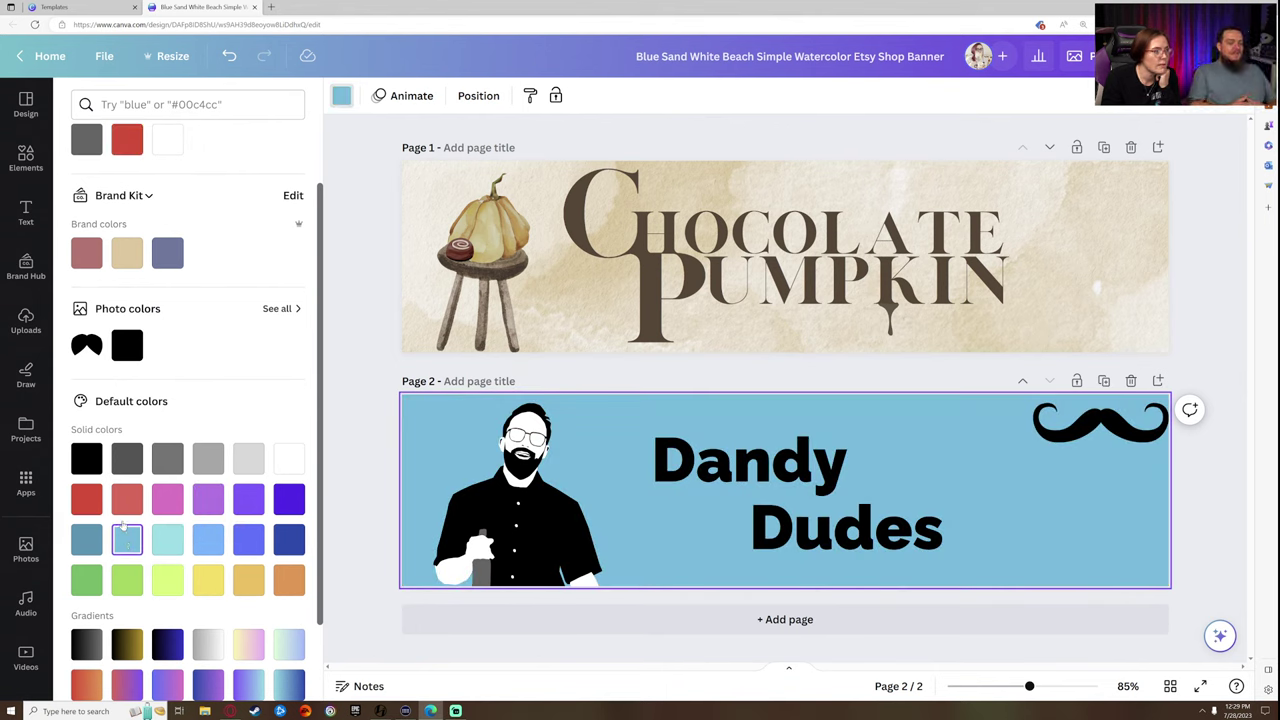
scroll(200, 240, "up", 1)
left_click(87, 188)
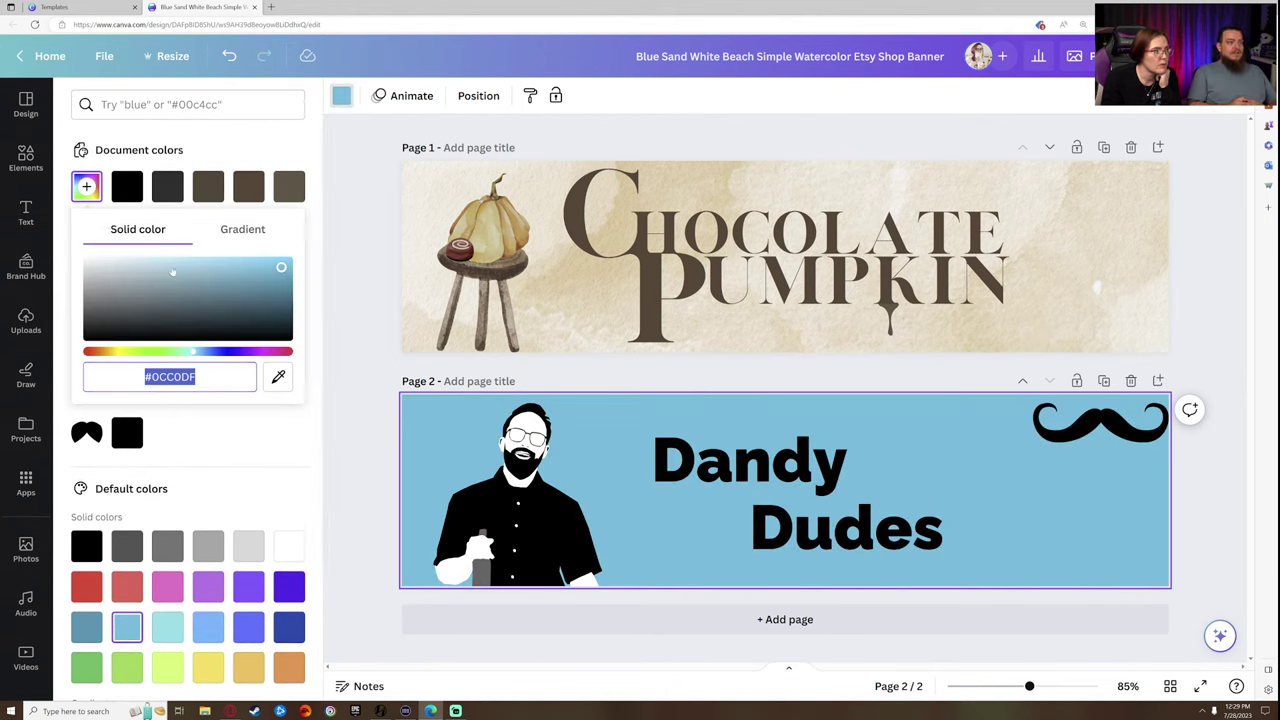
left_click(224, 262)
mouse_move(206, 266)
left_mouse_down()
mouse_move(203, 277)
mouse_move(247, 265)
mouse_move(230, 271)
left_mouse_up()
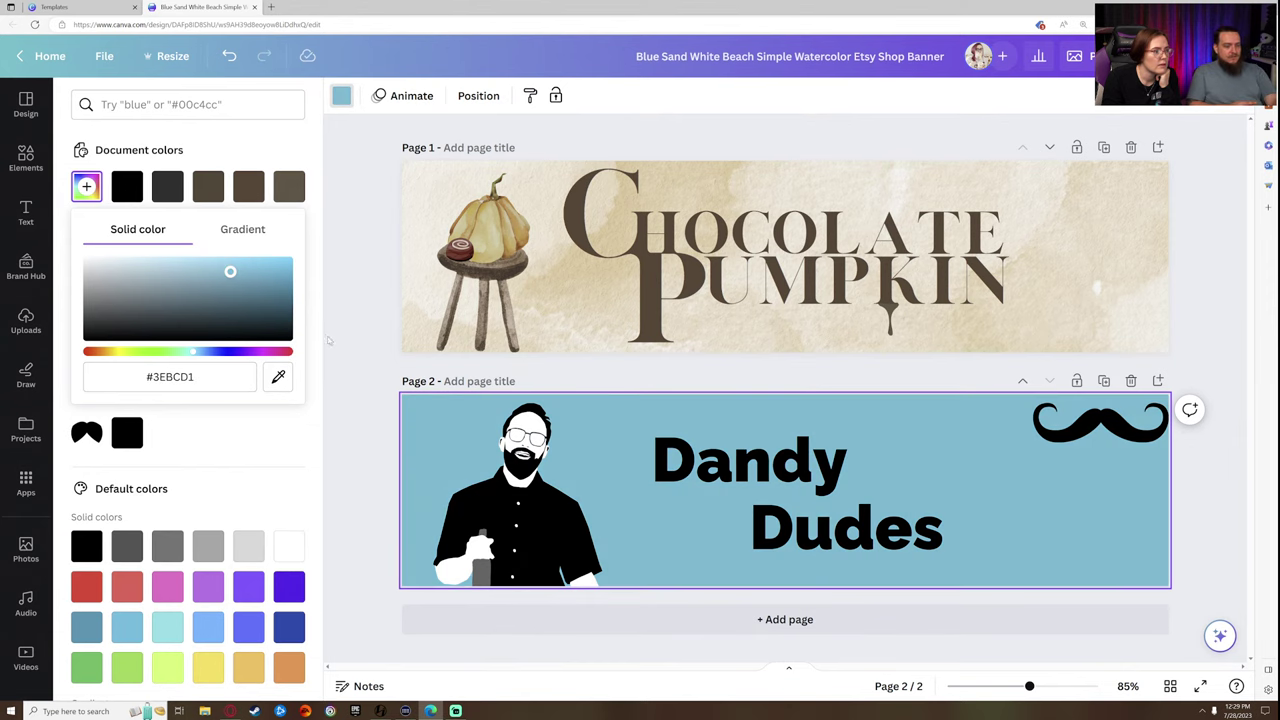
left_click(326, 337)
key("Escape")
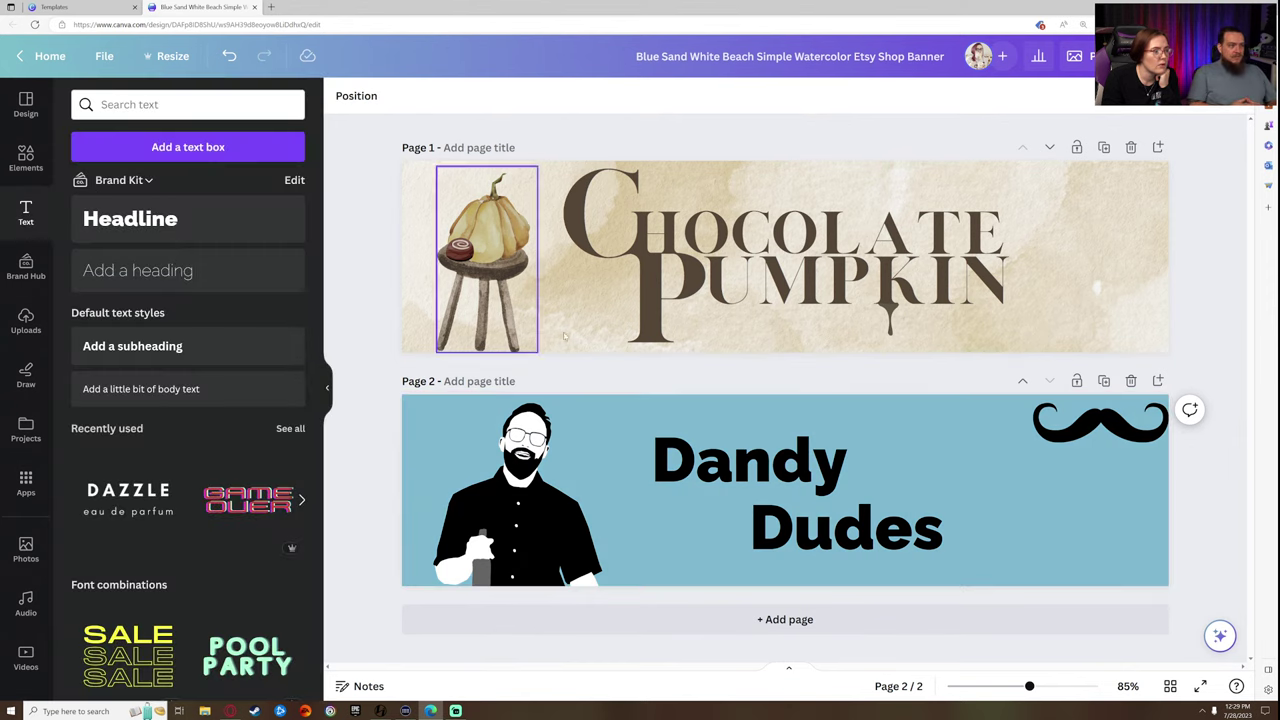
- Change the "Dandy" headline's font to Oswald after trying Knockout Flyweight, London and Lovelo
left_click(800, 525)
left_click(693, 478)
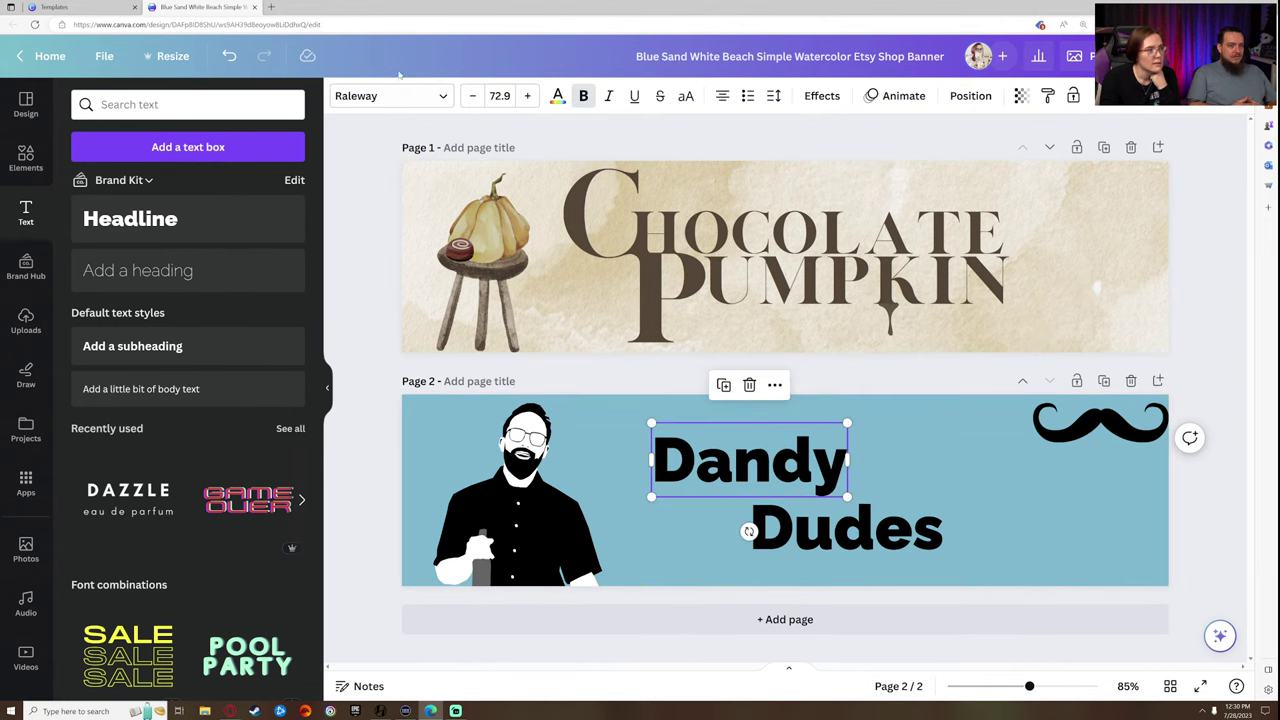
left_click(409, 96)
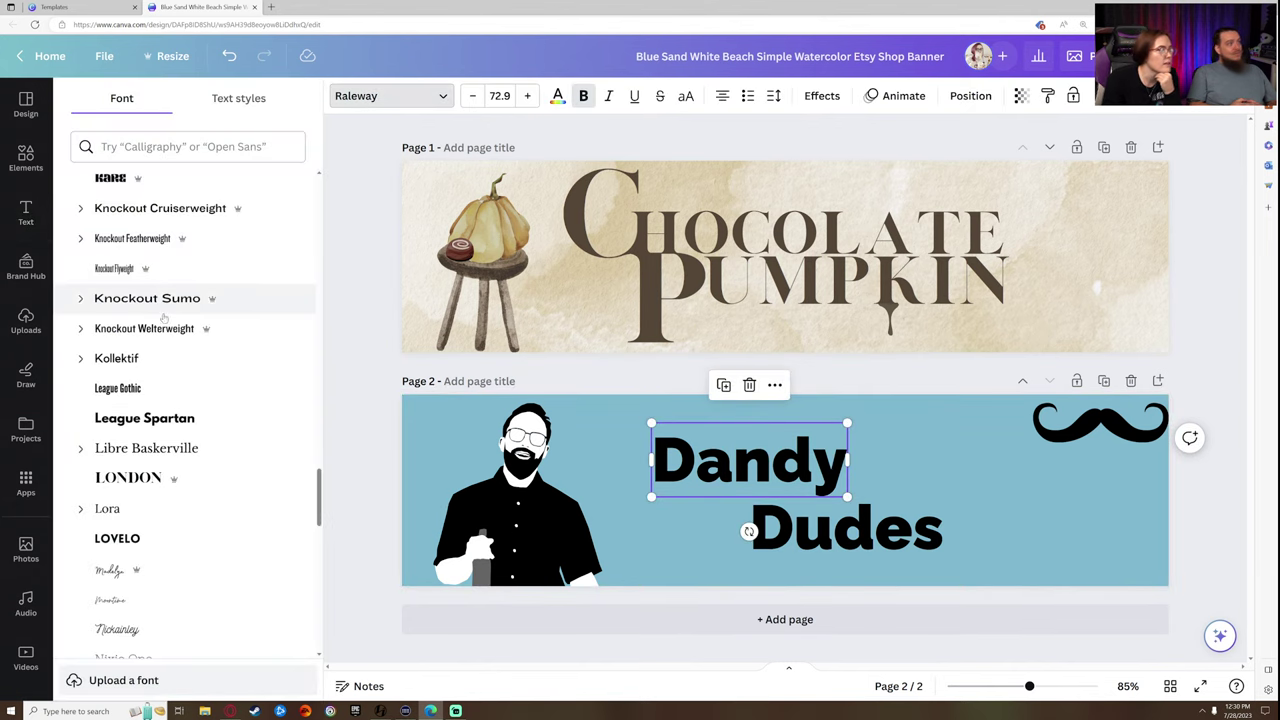
left_click(125, 270)
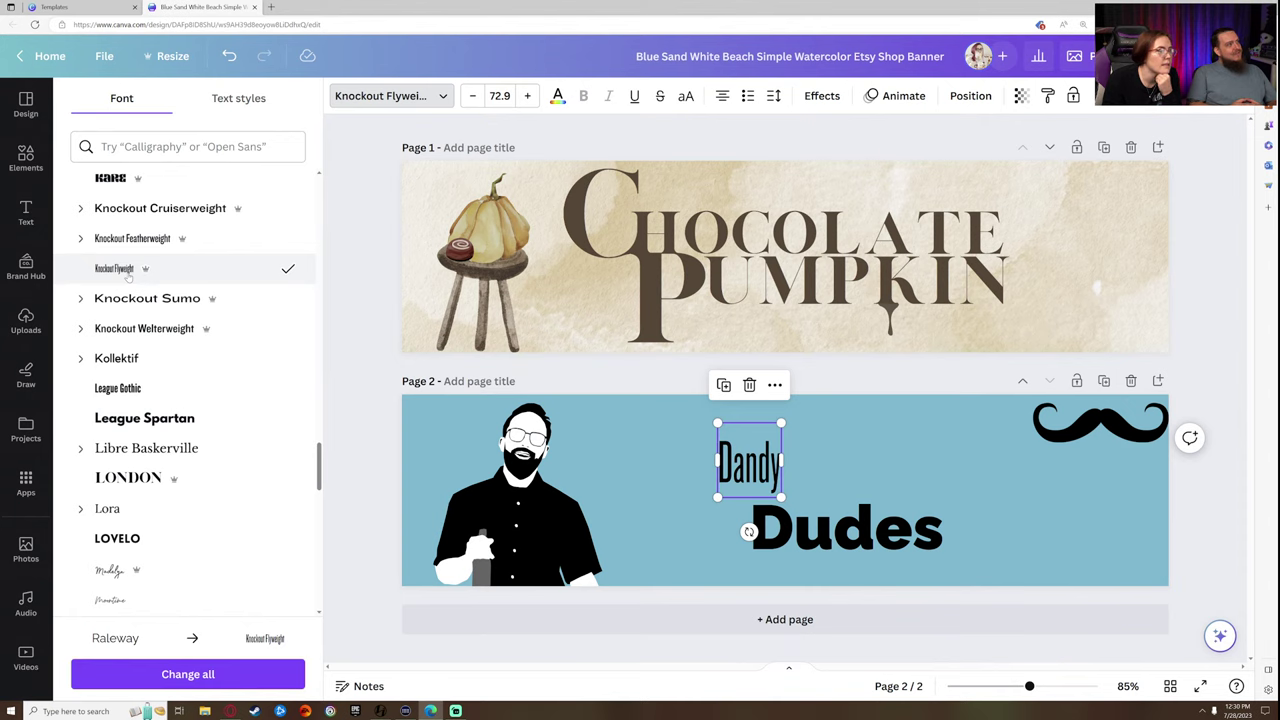
left_click(130, 328)
scroll(133, 395, "down", 1)
left_click(130, 410)
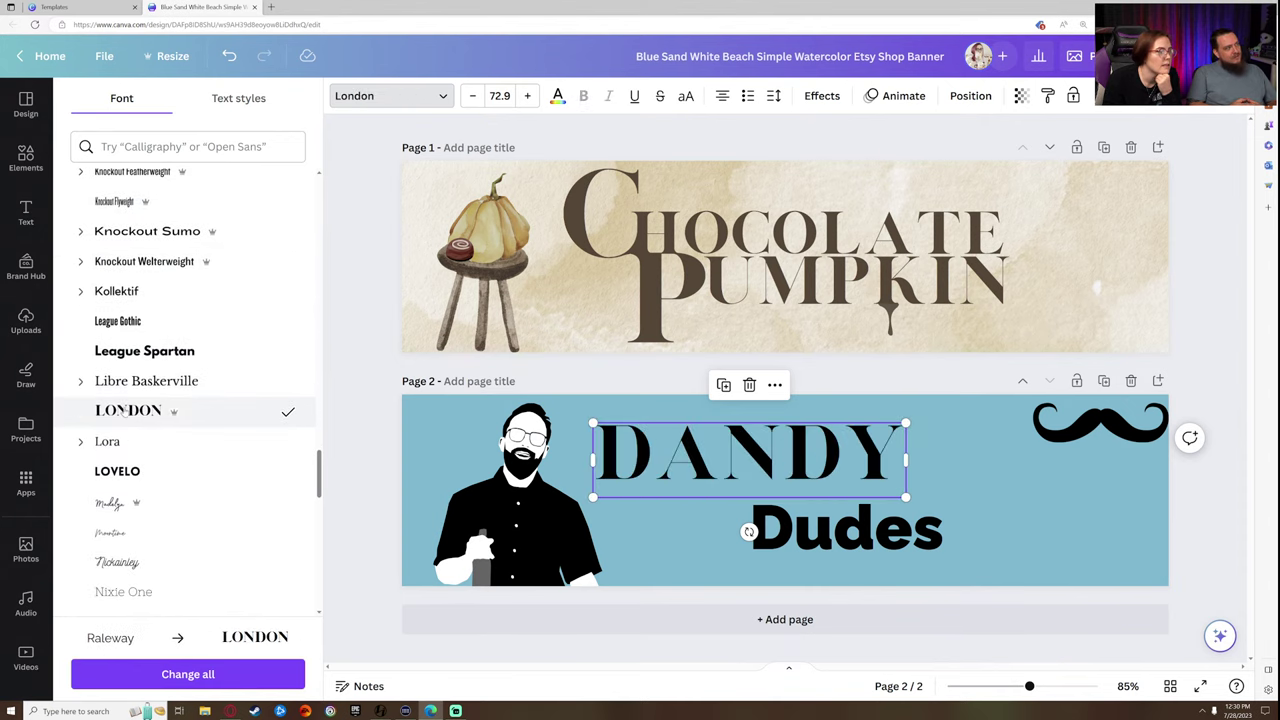
scroll(125, 375, "down", 2)
left_click(117, 337)
scroll(125, 400, "down", 4)
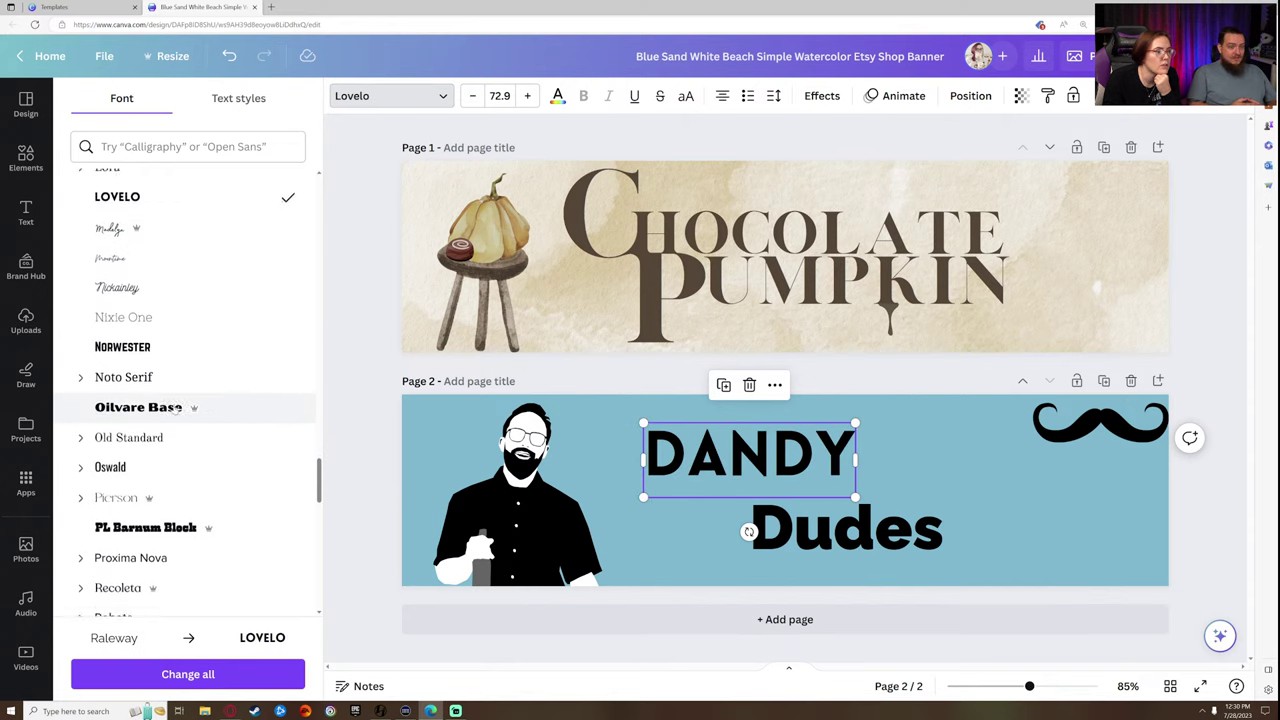
left_click(122, 340)
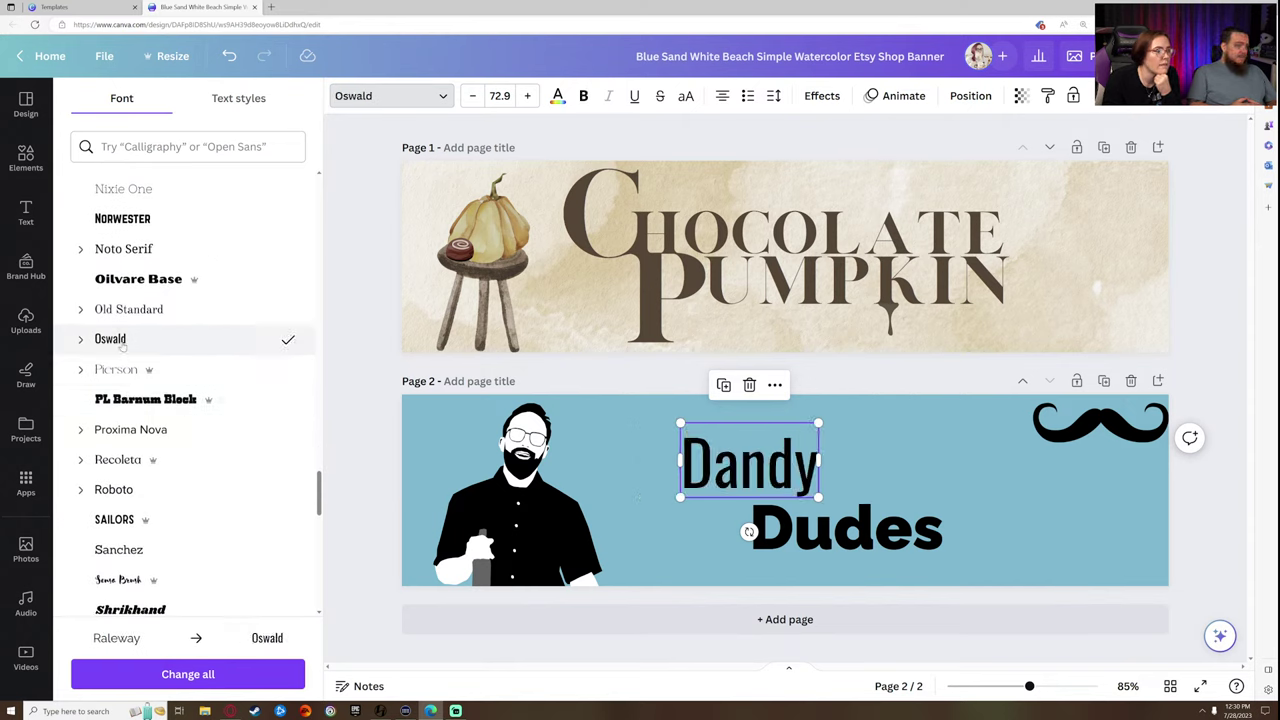
- Try the Sailors font on "Dandy" and undo that font change
scroll(122, 345, "down", 1)
left_click(114, 452)
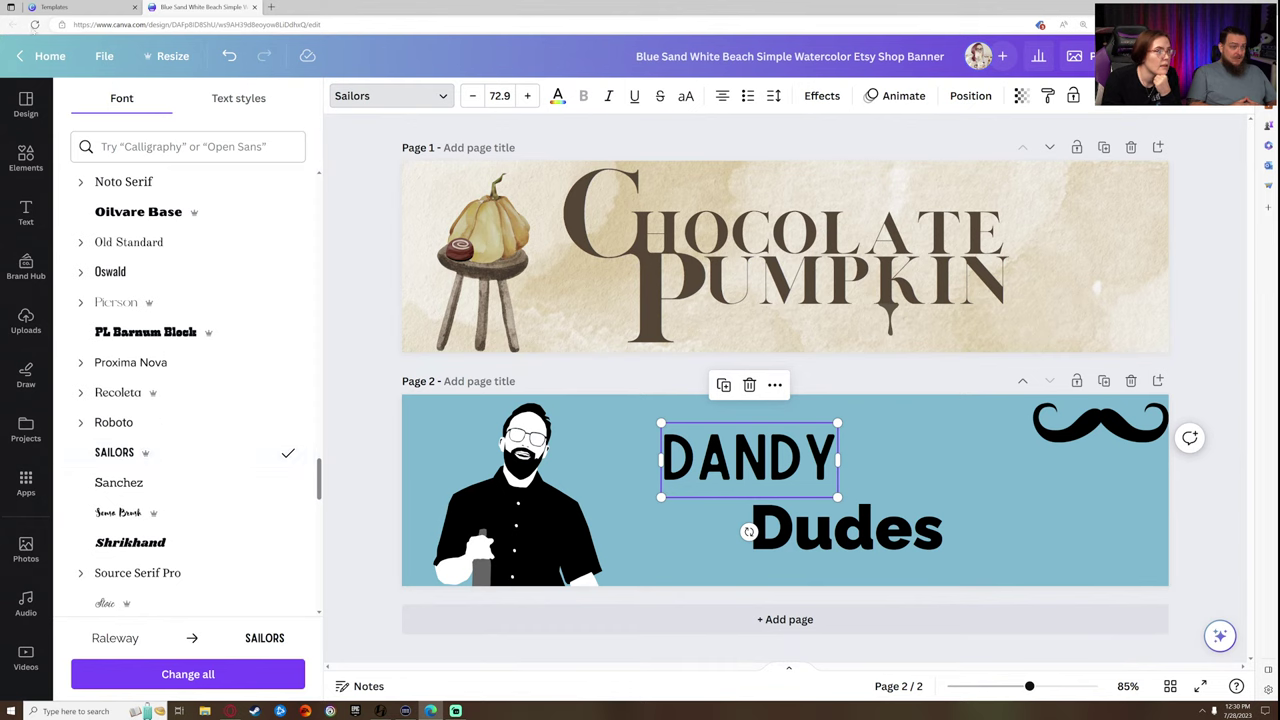
left_click(229, 56)
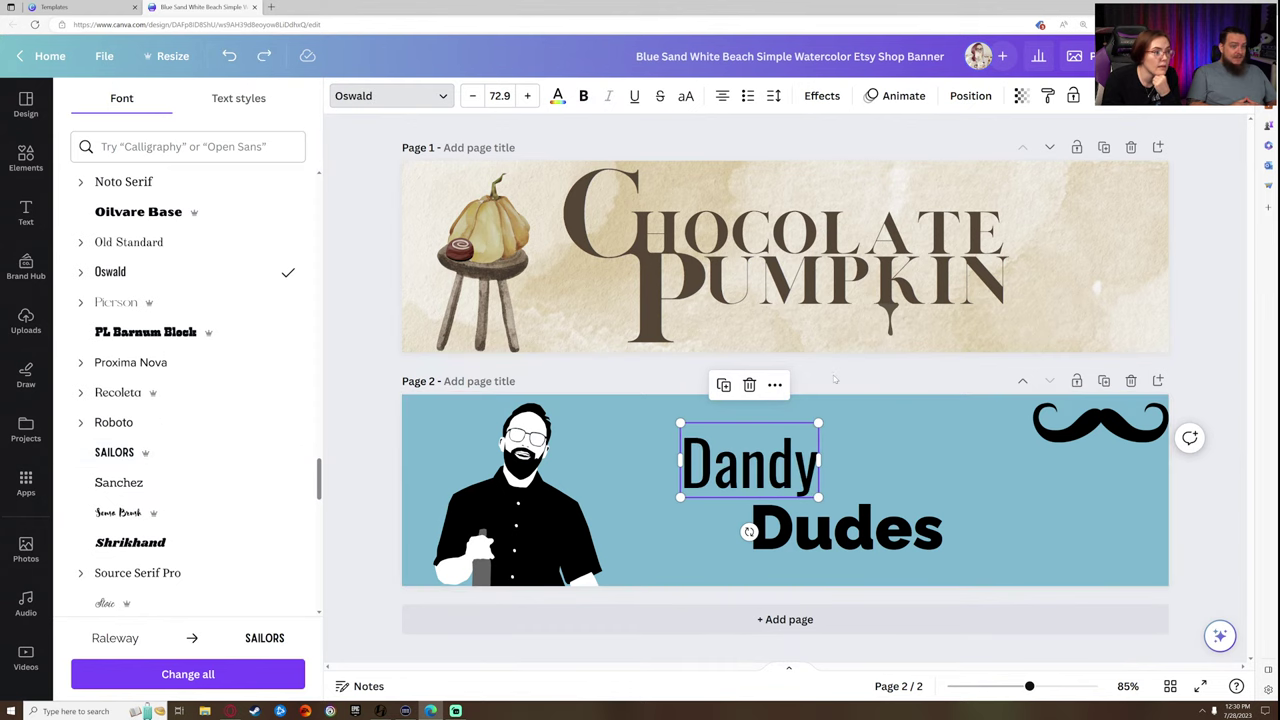
- Search the fonts for "oswald" and apply Oswald to the "Dudes" text
left_click(850, 532)
left_click(390, 95)
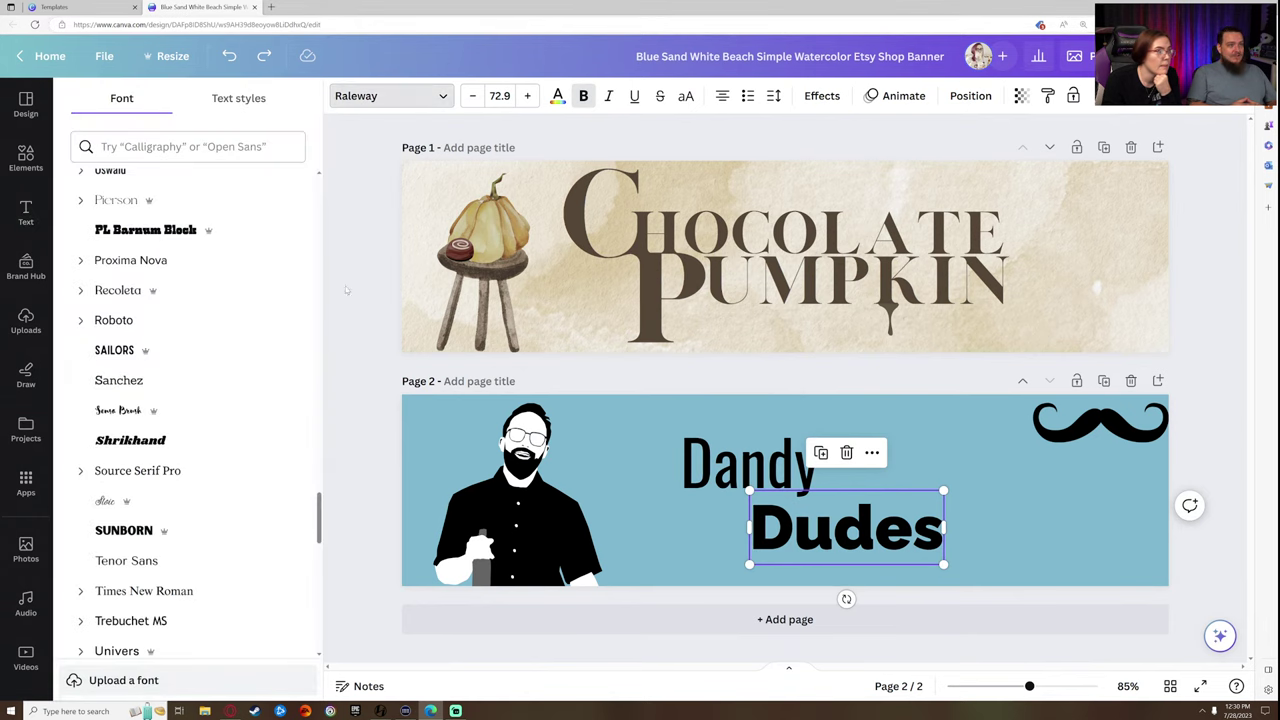
left_click(188, 147)
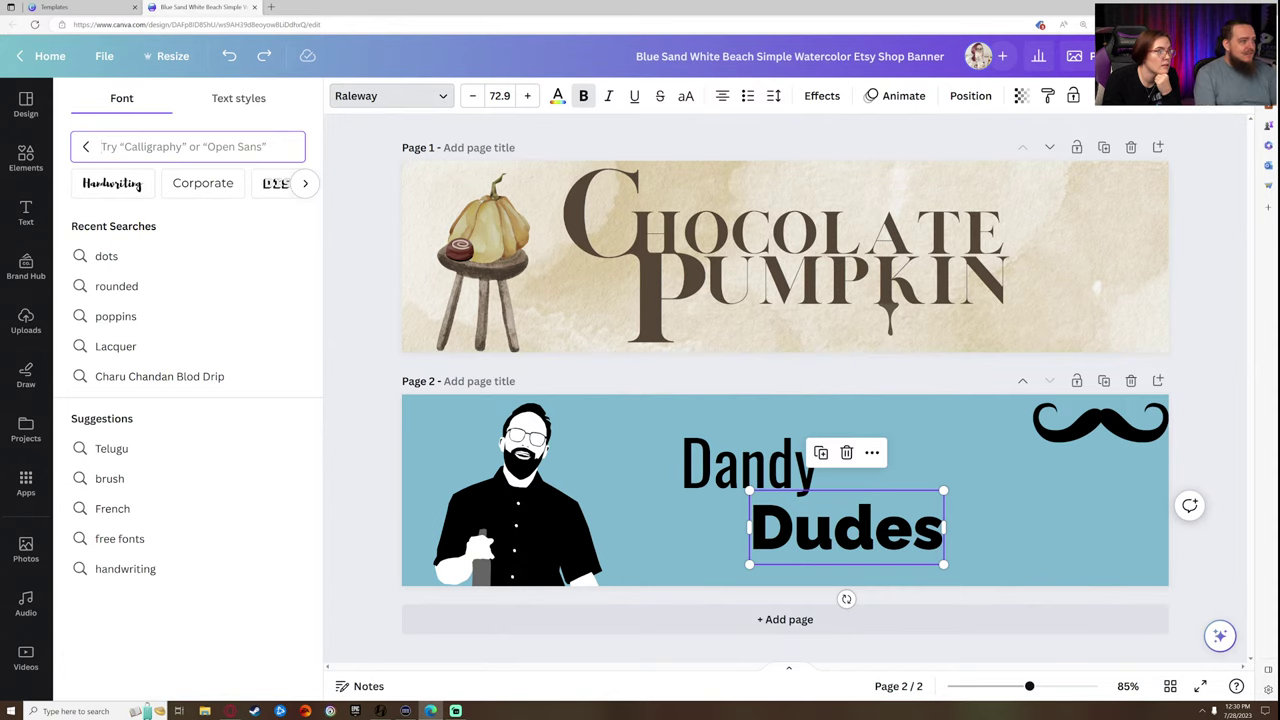
type("oswald")
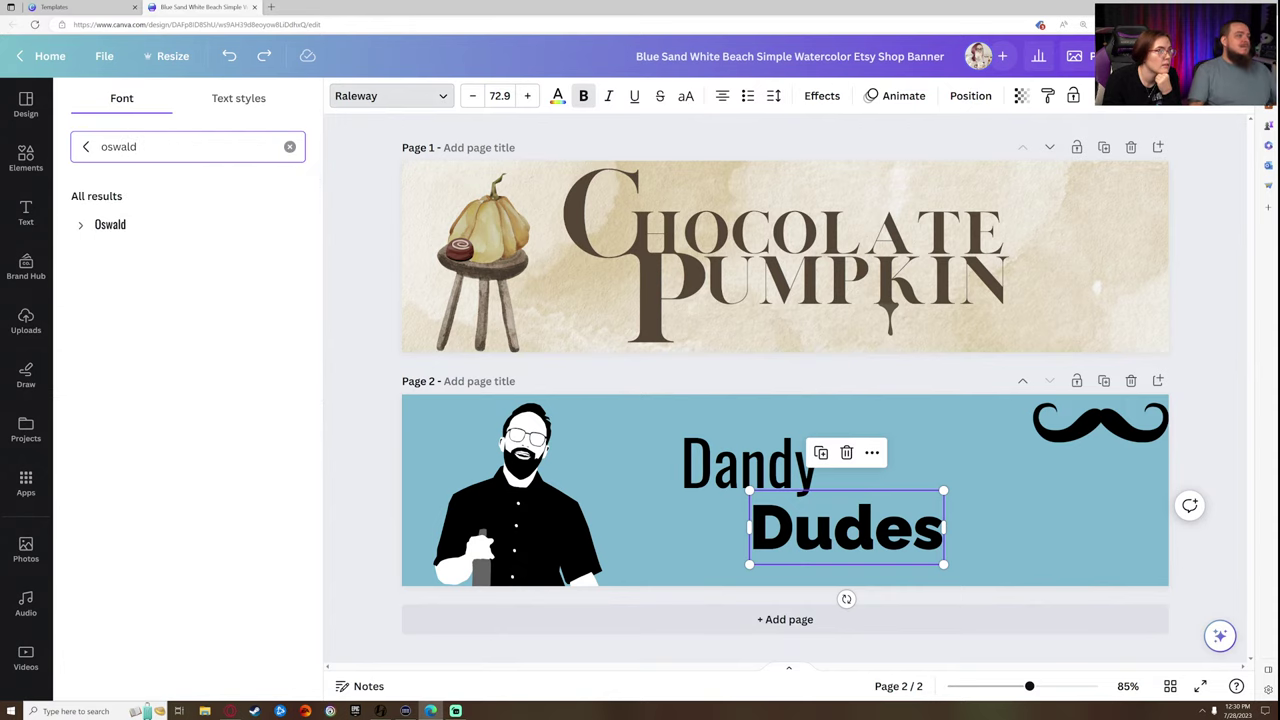
left_click(110, 224)
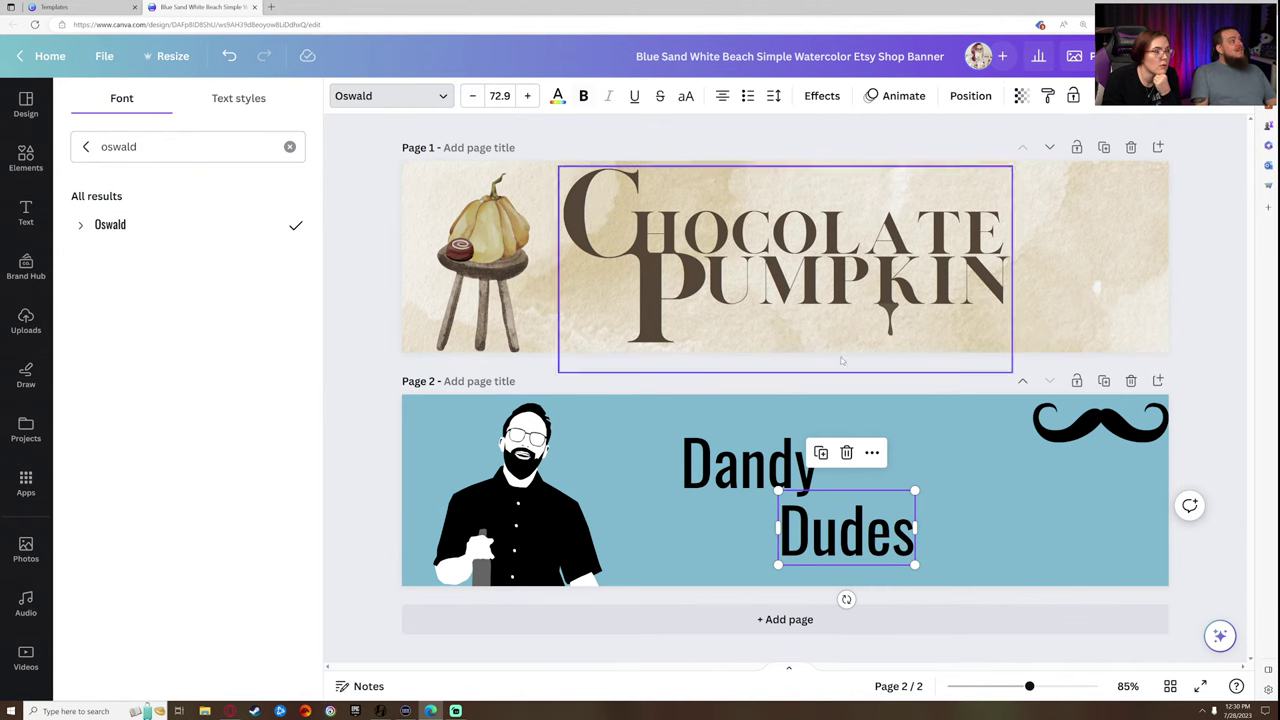
- Enlarge "Dudes" to about size 90.5 close beneath "Dandy", and move the moustache above the lettering near the banner's upper middle
left_click(961, 548)
left_click(855, 548)
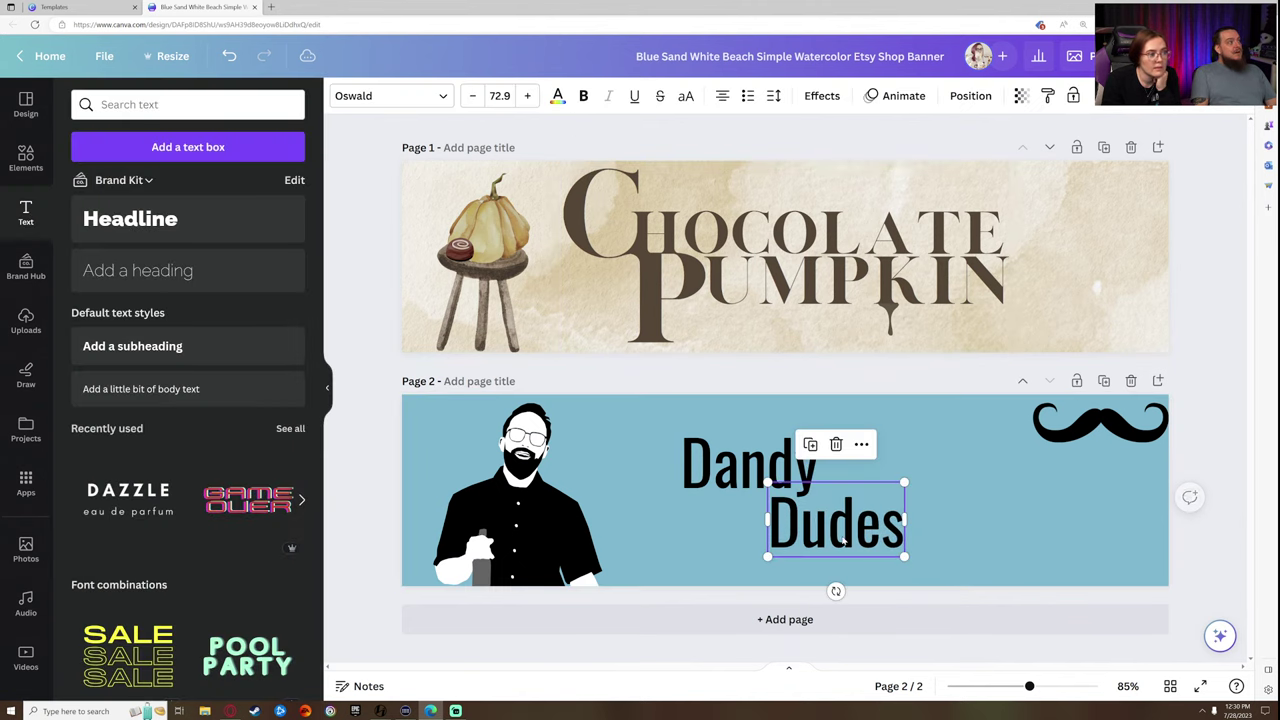
left_click_drag(914, 564, 930, 571)
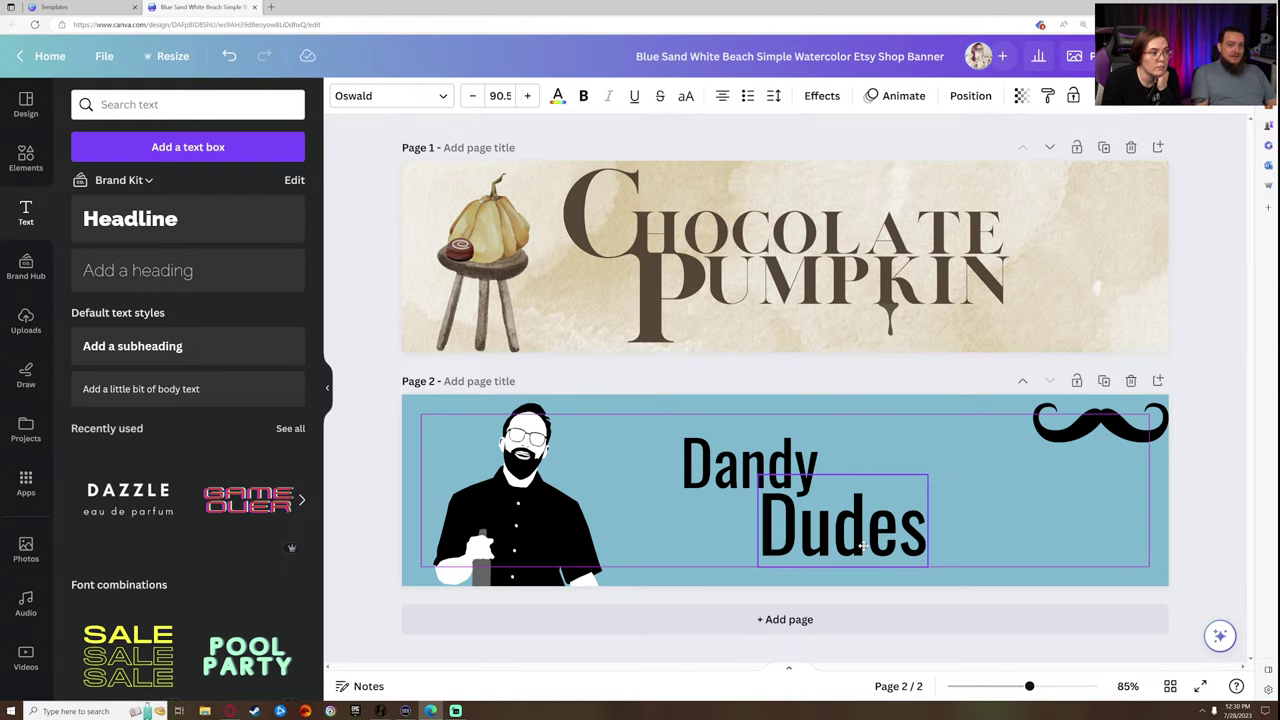
left_click(997, 527)
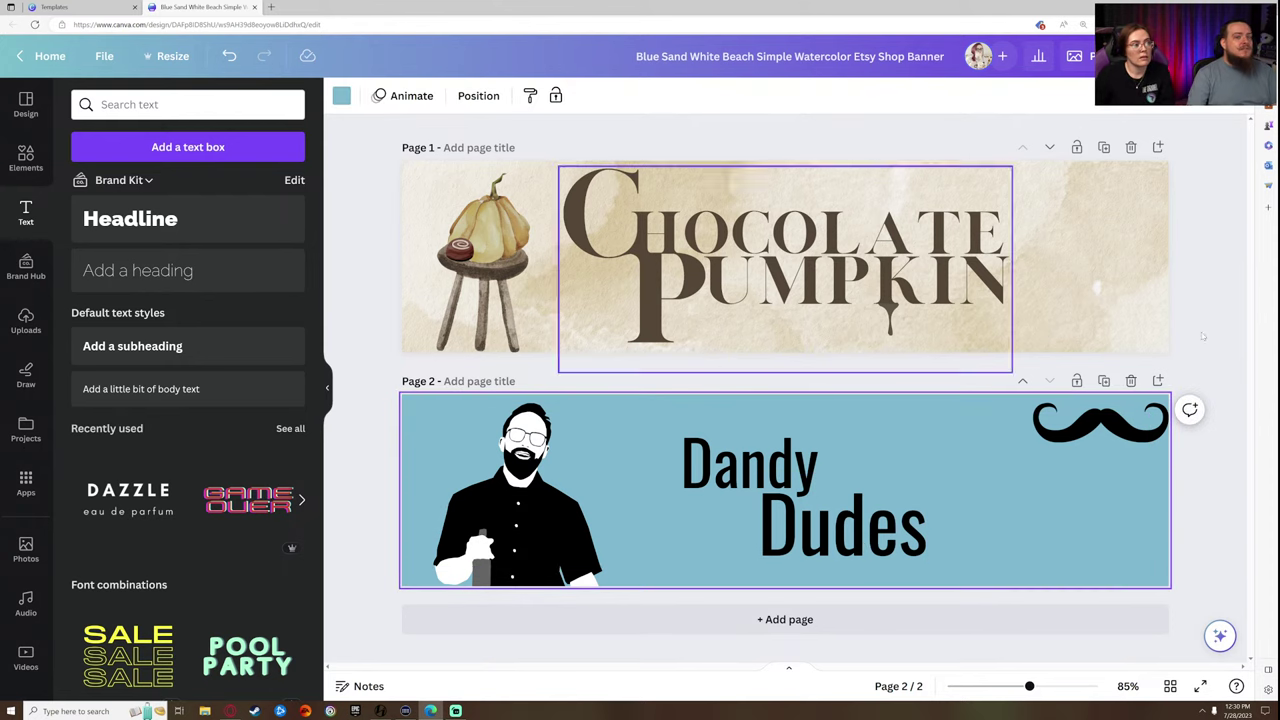
left_click_drag(1068, 418, 854, 420)
- Search the text designs for "plaid"
left_click(187, 104)
type("pla")
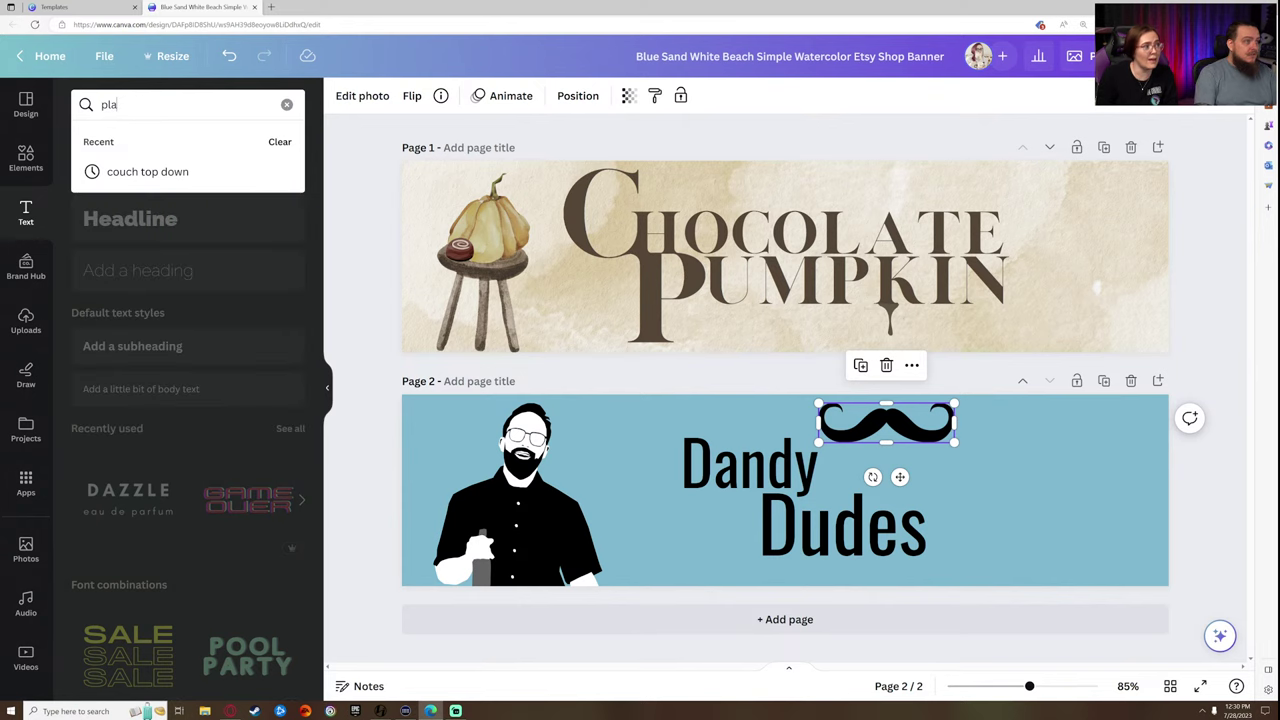
type("id")
key("Return")
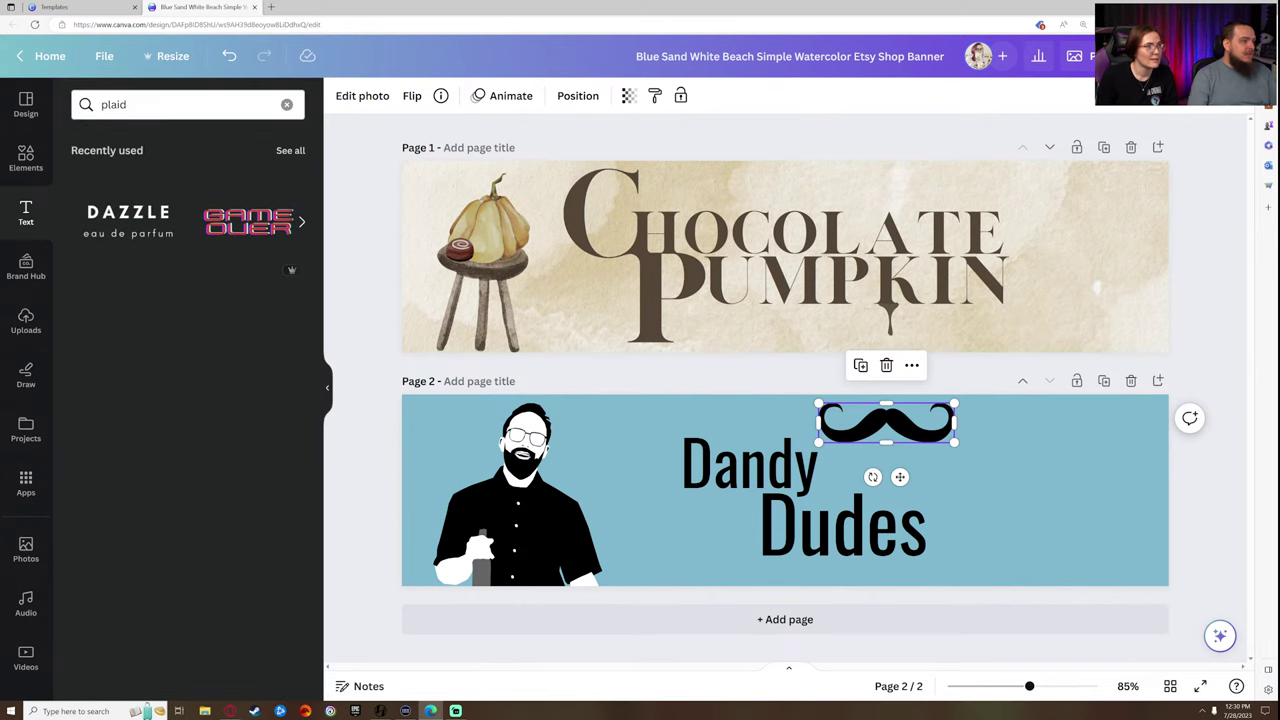
- Search the graphic elements for "plaid" and add the dark navy, black and red tartan to the blue banner
left_click(26, 105)
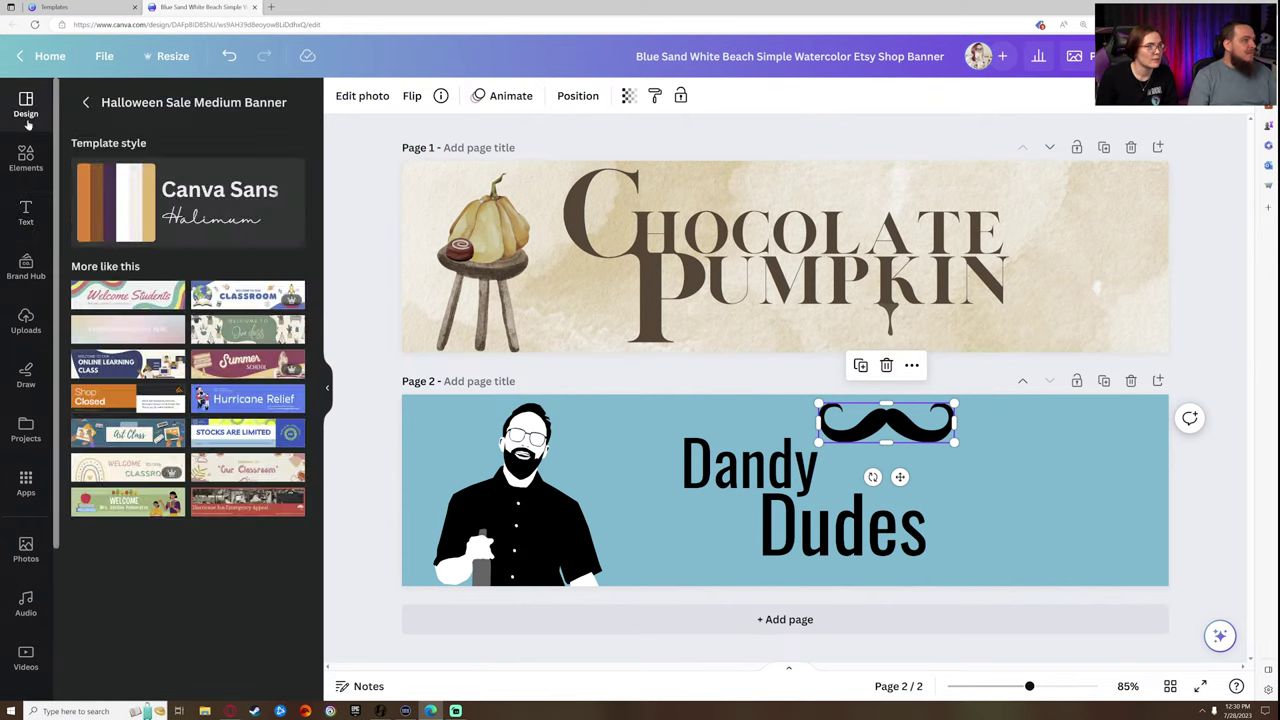
left_click(26, 158)
left_click(120, 117)
type("plaid")
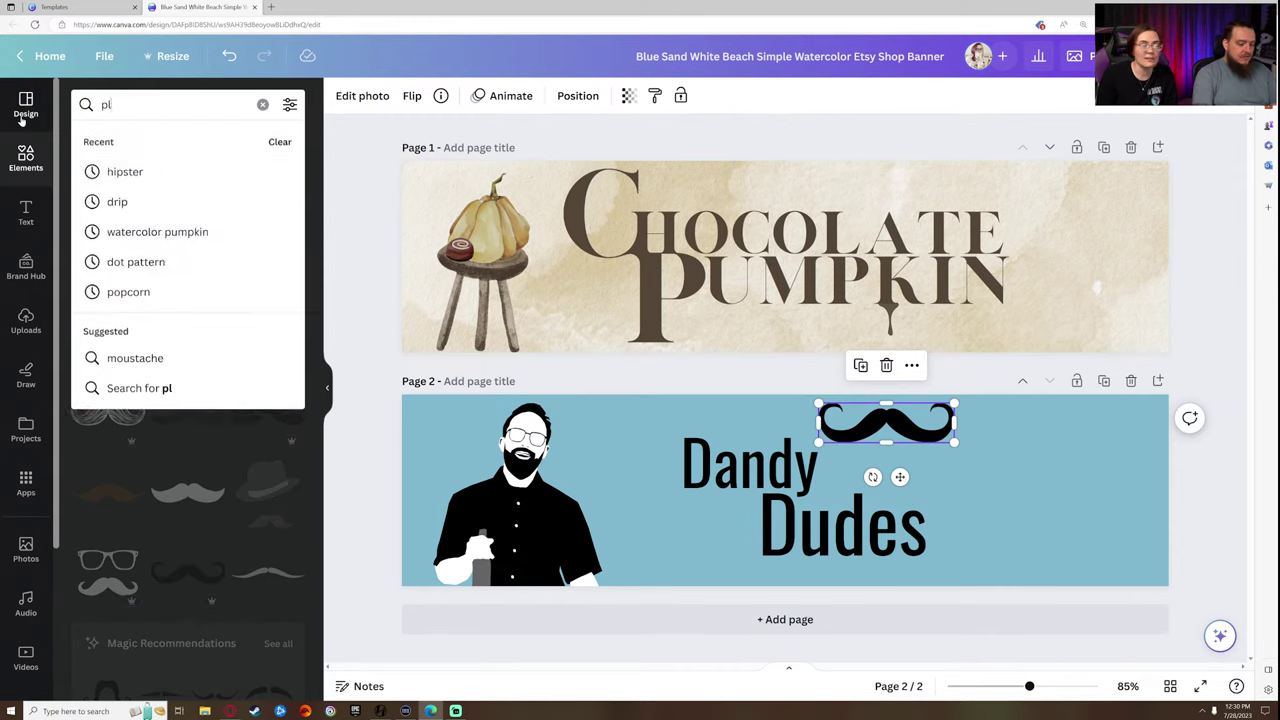
key("Return")
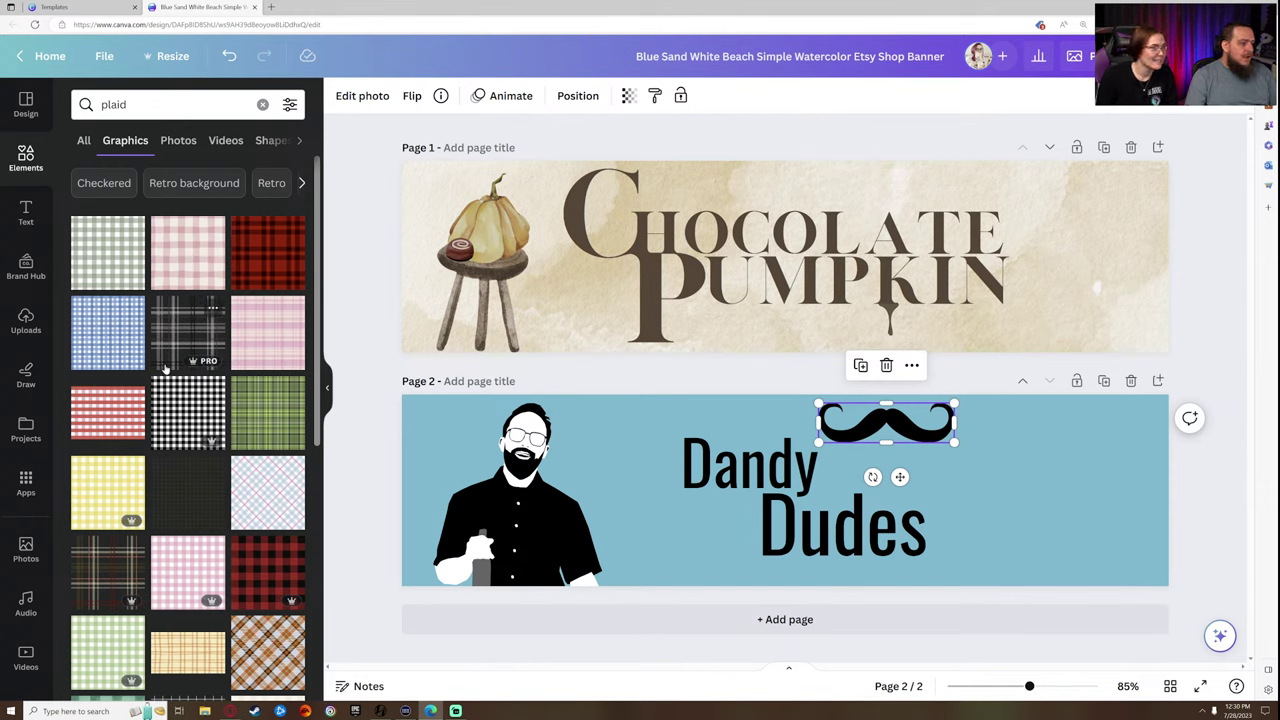
scroll(157, 368, "down", 1)
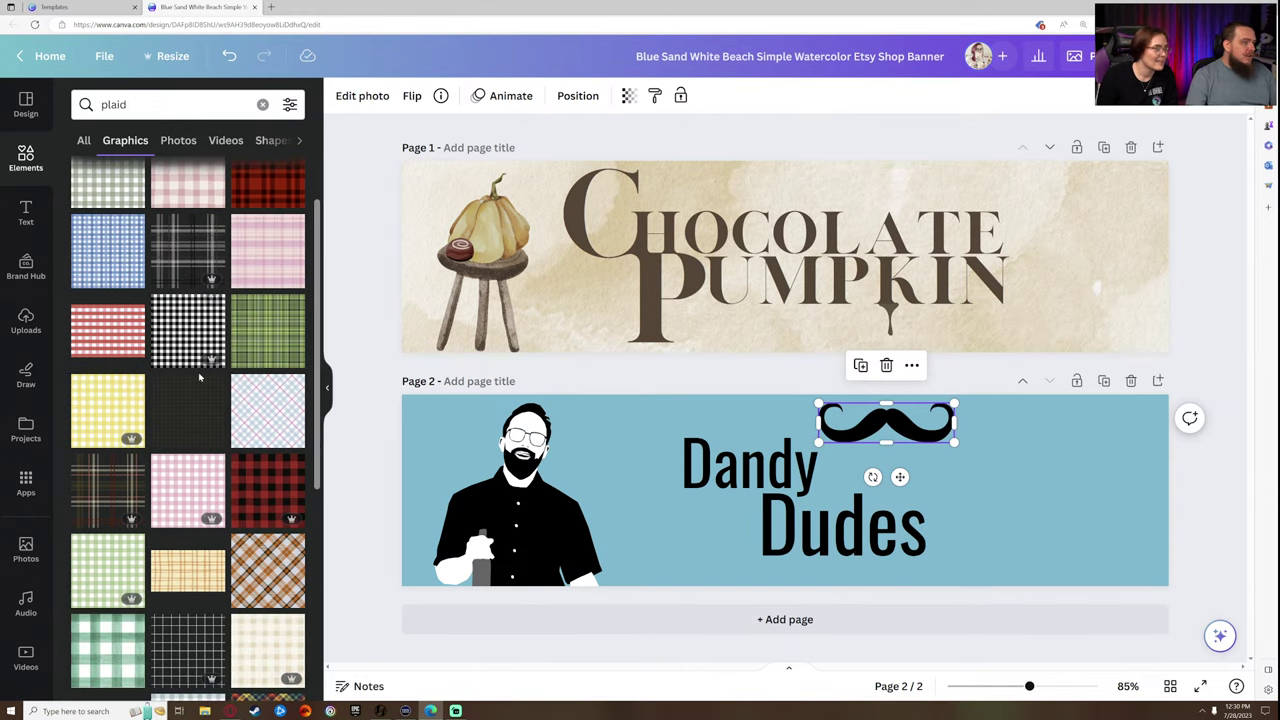
scroll(199, 377, "down", 2)
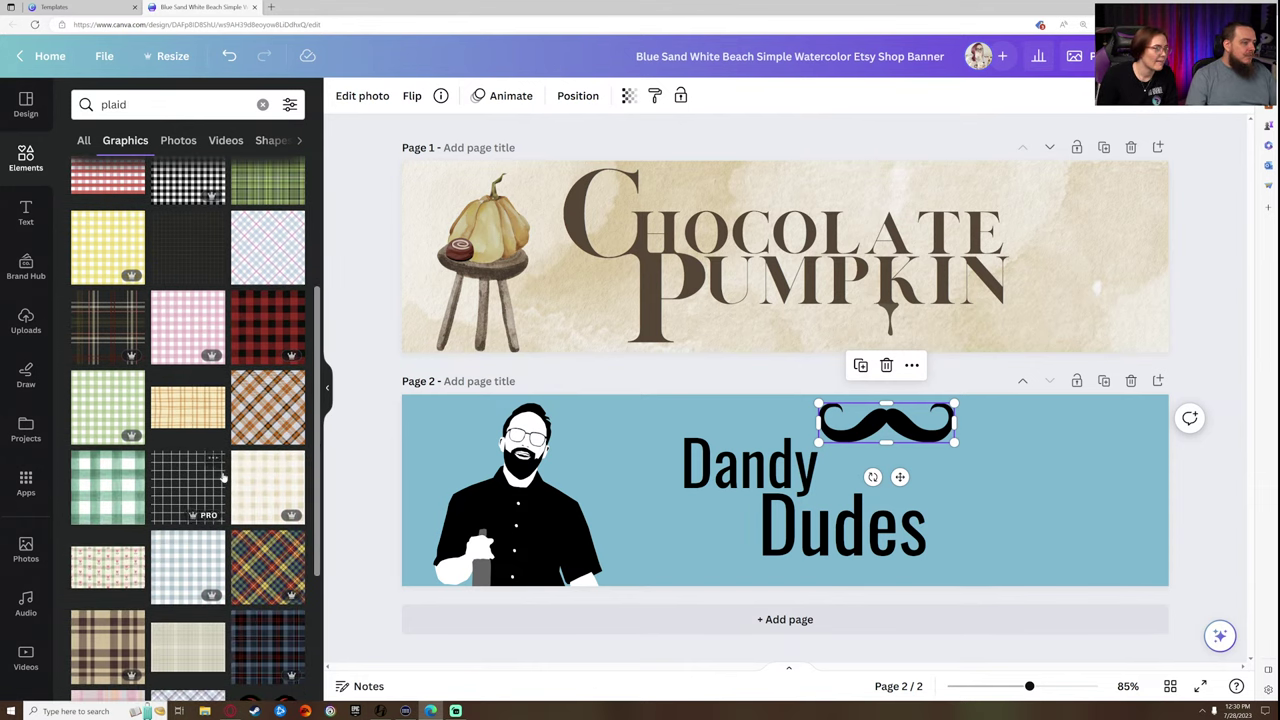
left_click(268, 642)
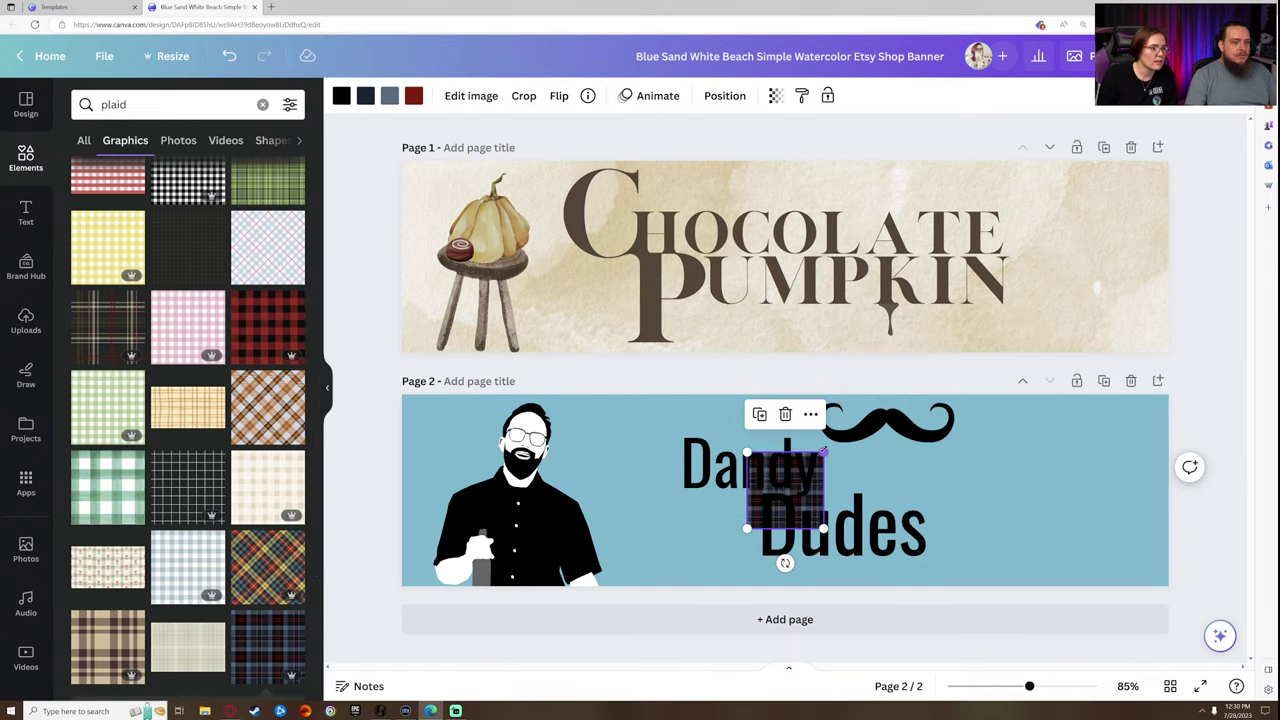
- Enlarge the plaid and position it as a full-height vertical band along the right end of the blue banner
left_click_drag(823, 455, 1184, 403)
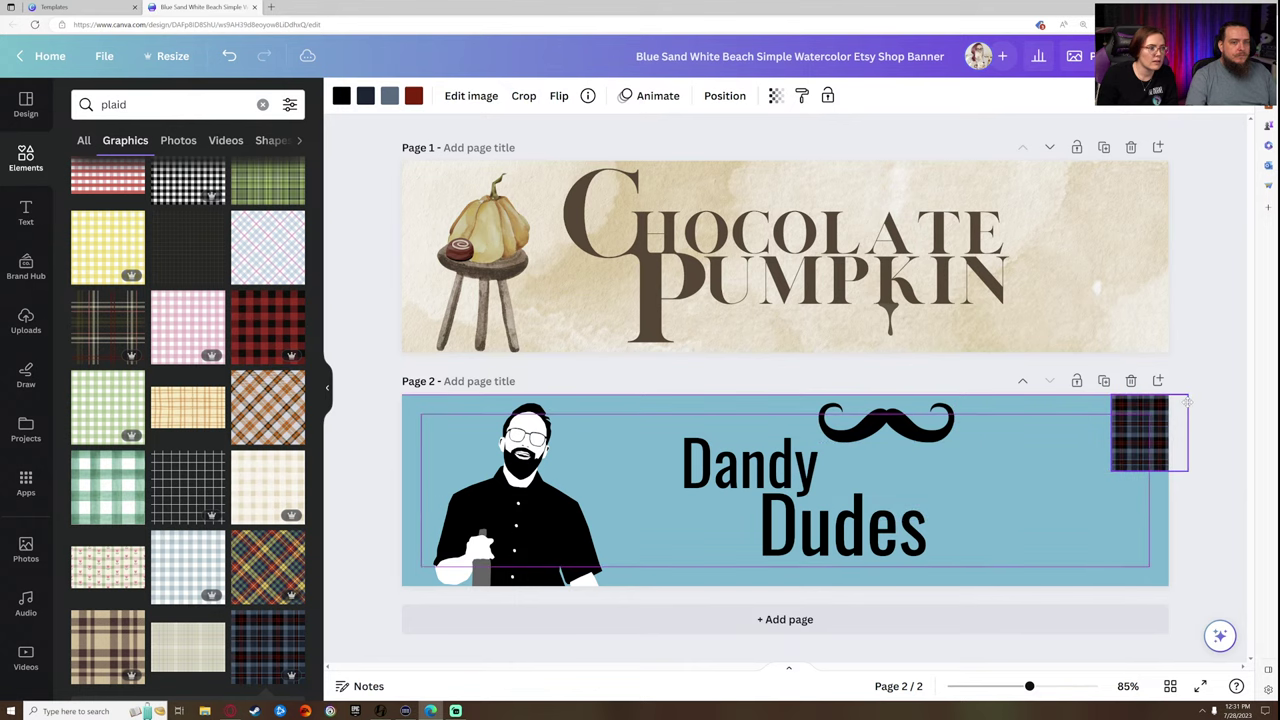
left_click_drag(1110, 470, 1014, 571)
left_click_drag(1058, 487, 1135, 491)
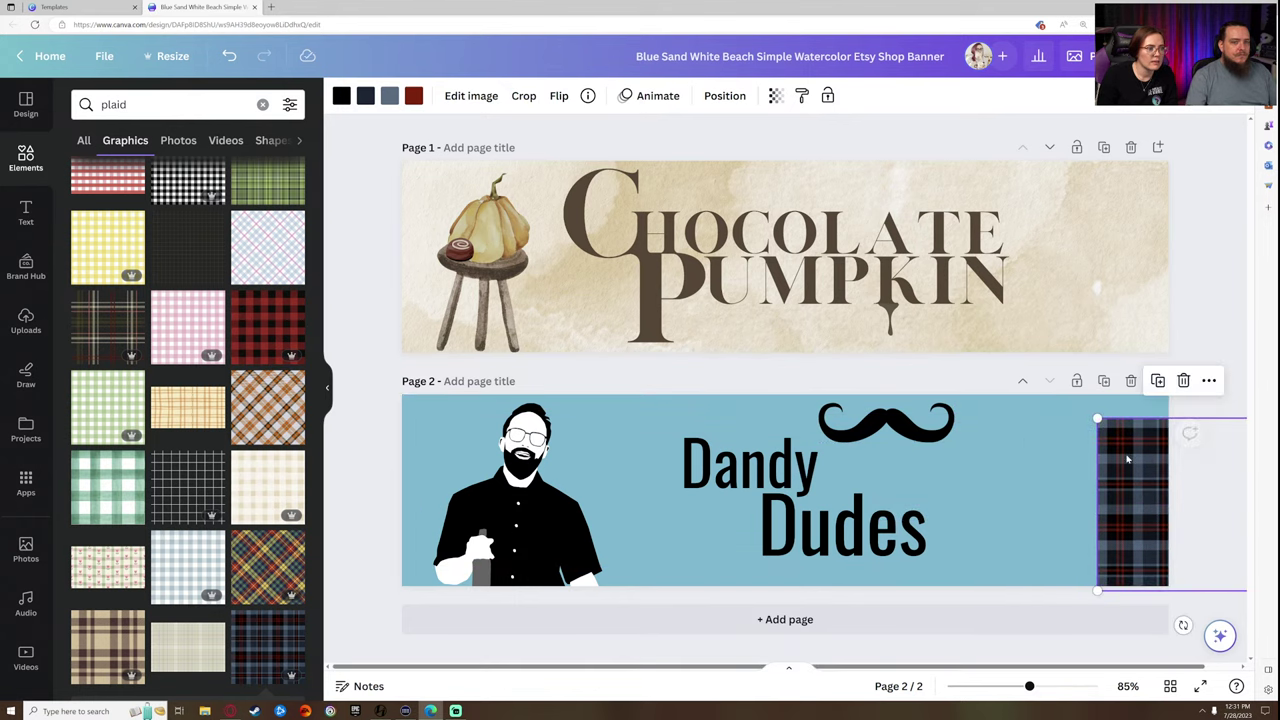
left_click_drag(1097, 418, 1075, 395)
mouse_move(1089, 443)
left_mouse_down()
mouse_move(1108, 438)
mouse_move(1089, 436)
left_mouse_up()
left_click(1181, 325)
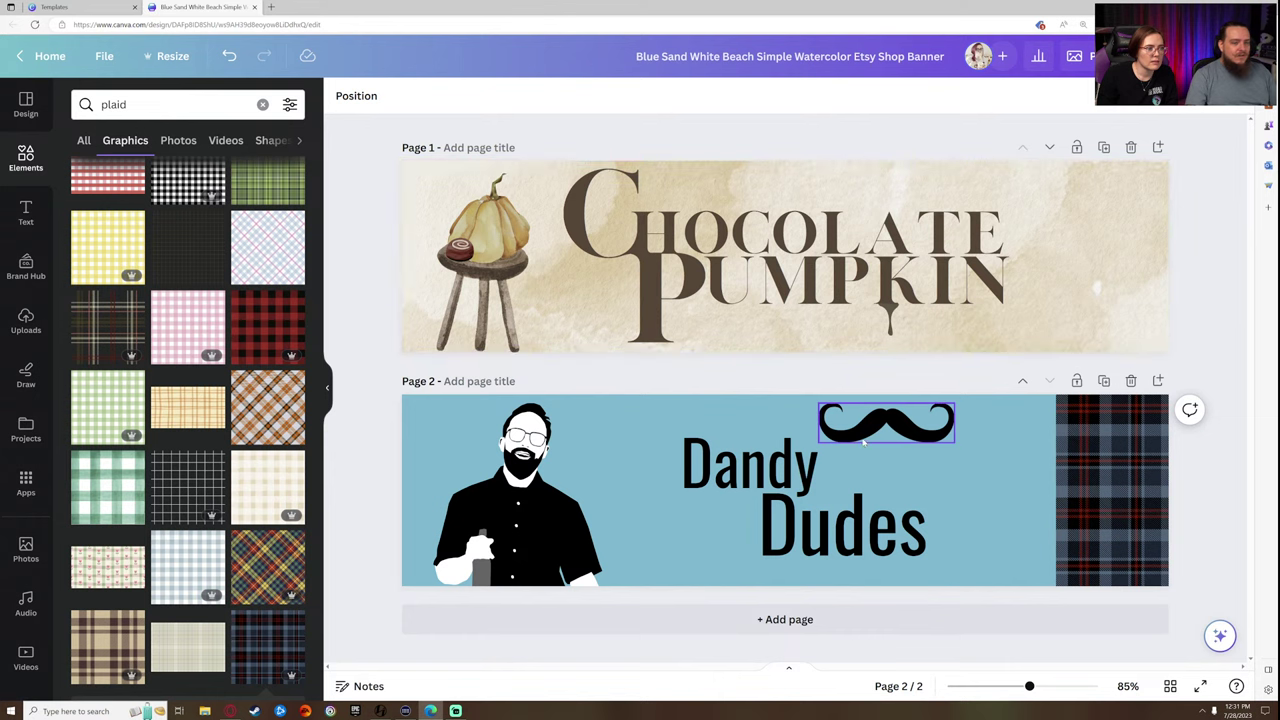
- Remove the final "s" from "Dudes" so the text reads "Dude"
left_click(912, 532)
left_click(919, 530)
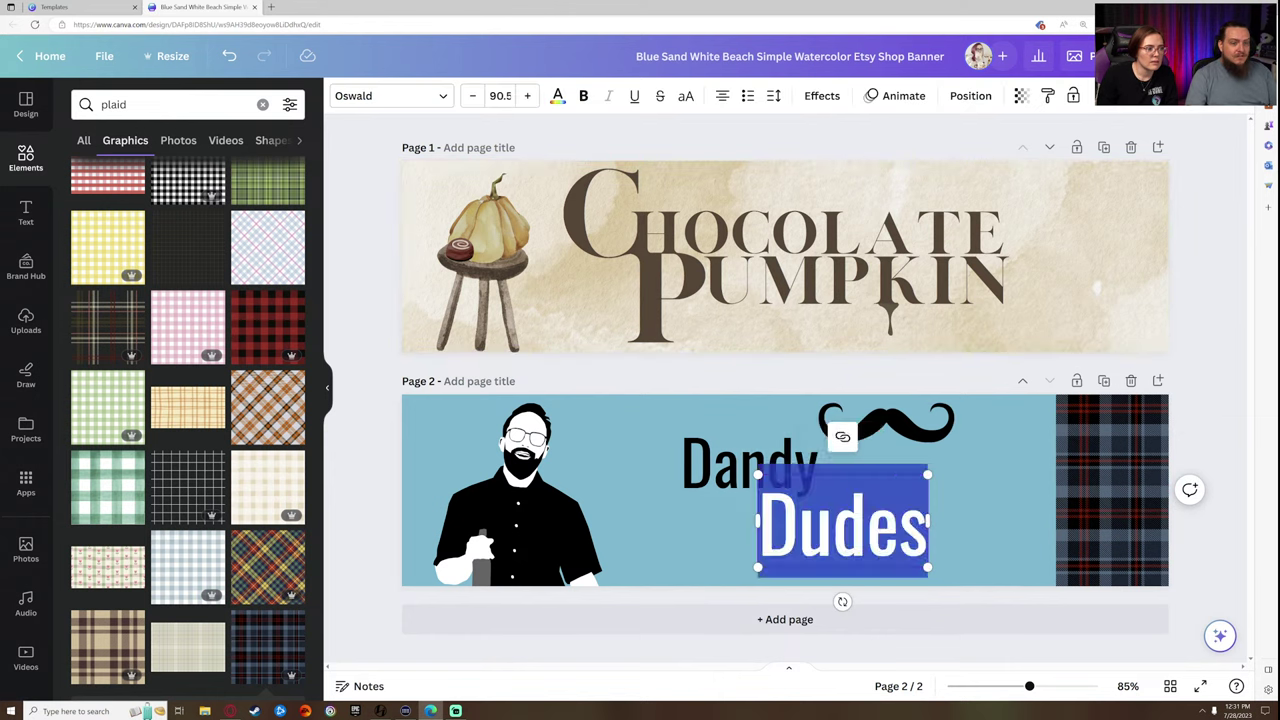
left_click(921, 530)
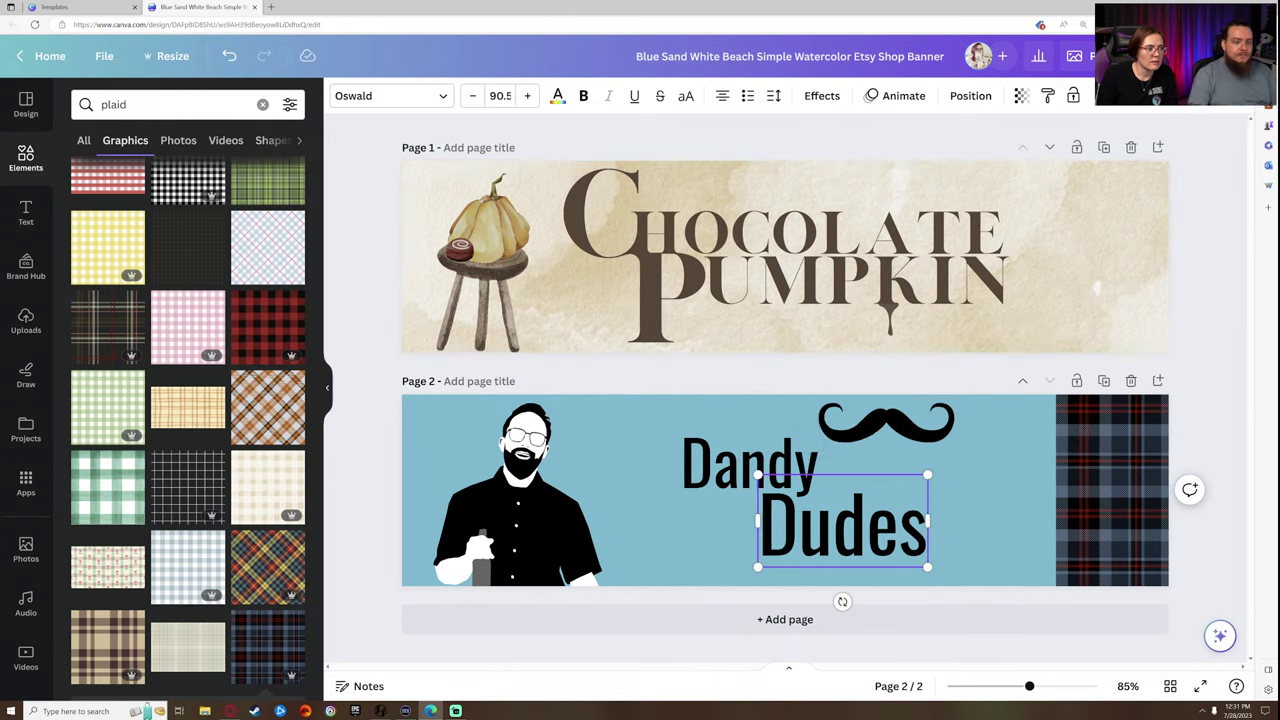
key("BackSpace")
left_click(952, 505)
- Try the moustache shrunk and turned upright as the final "s" of "Dude", and move it above the lettering
left_click(900, 425)
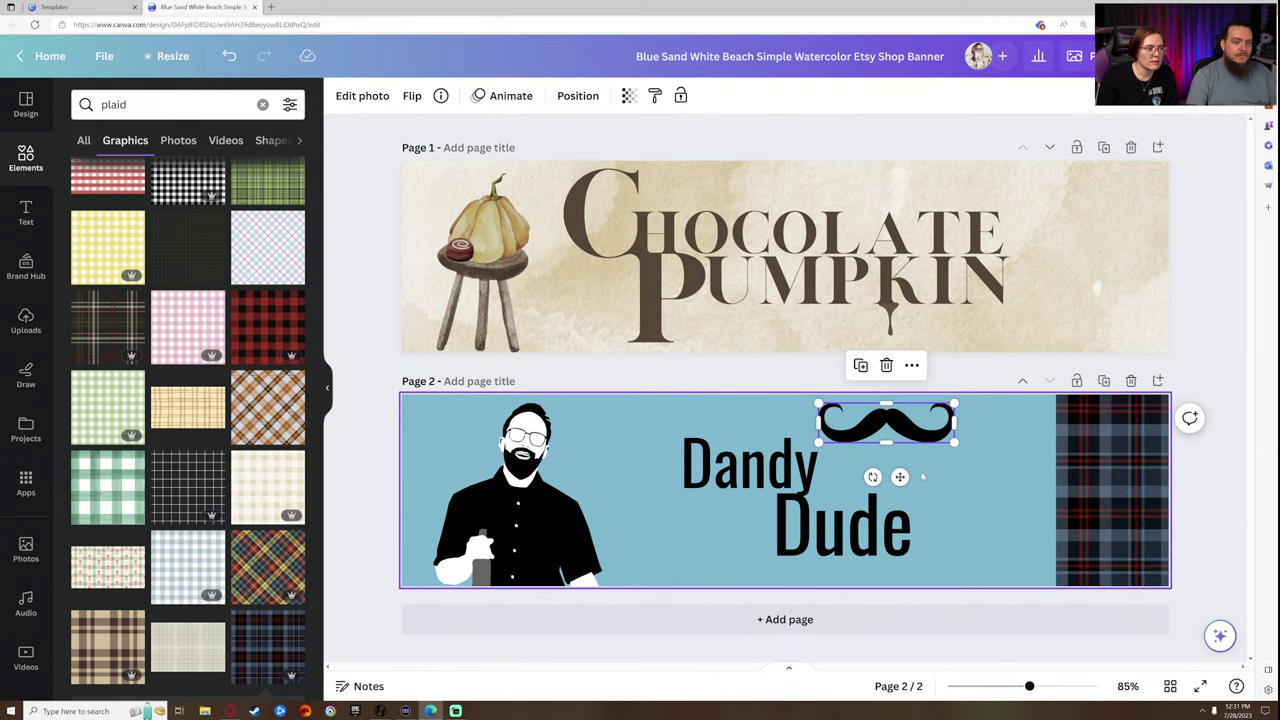
left_click_drag(872, 477, 857, 519)
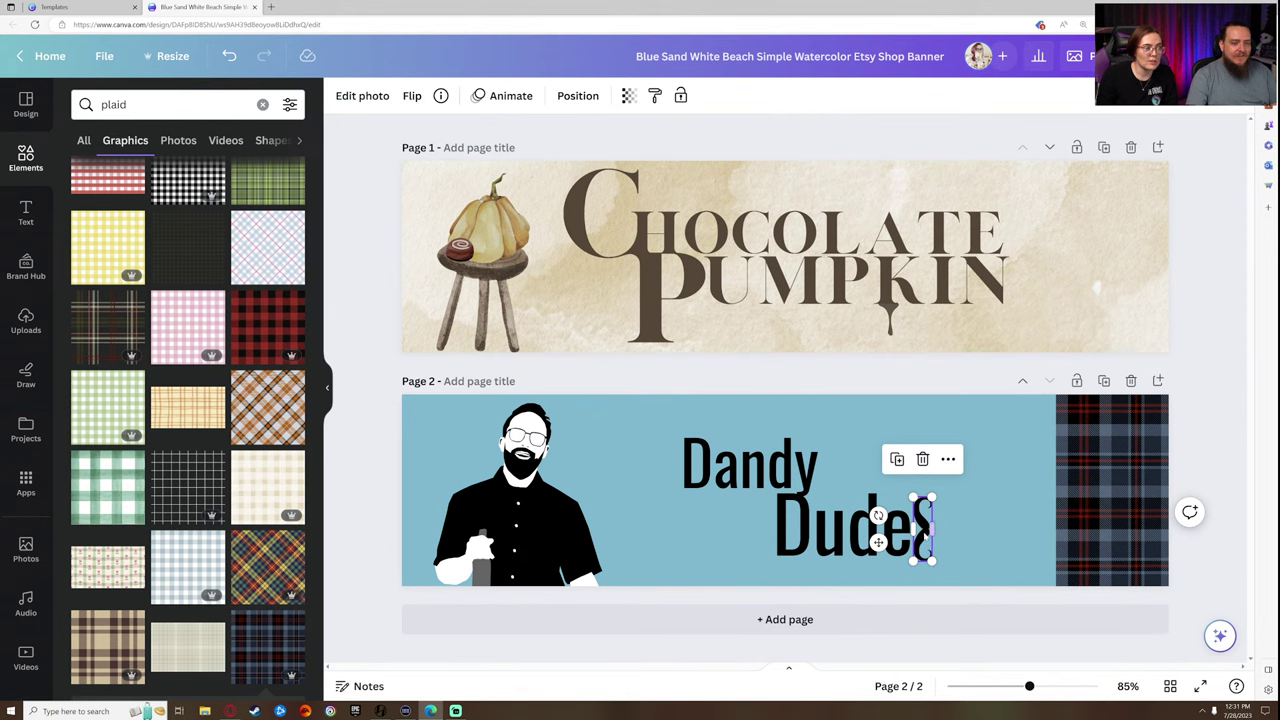
left_click(967, 530)
left_click(931, 527)
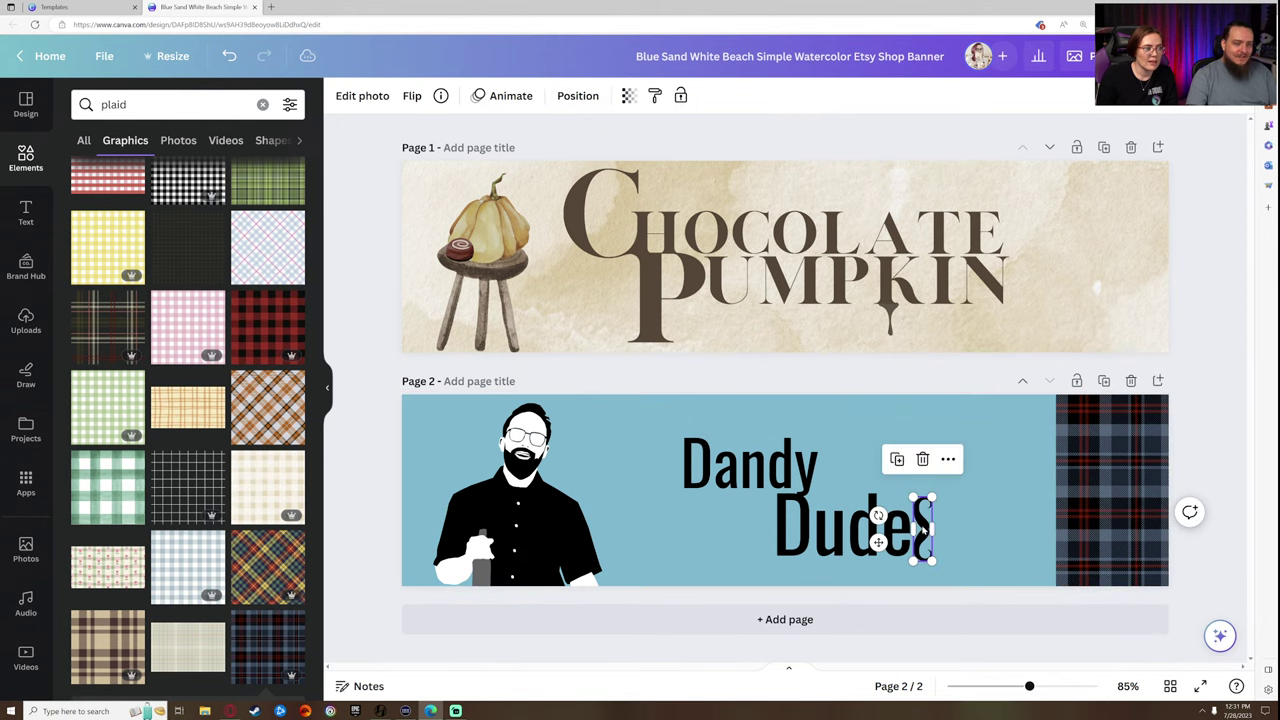
mouse_move(933, 560)
left_mouse_down()
mouse_move(927, 527)
mouse_move(946, 527)
mouse_move(945, 511)
mouse_move(978, 528)
mouse_move(930, 540)
left_mouse_up()
left_click(974, 450)
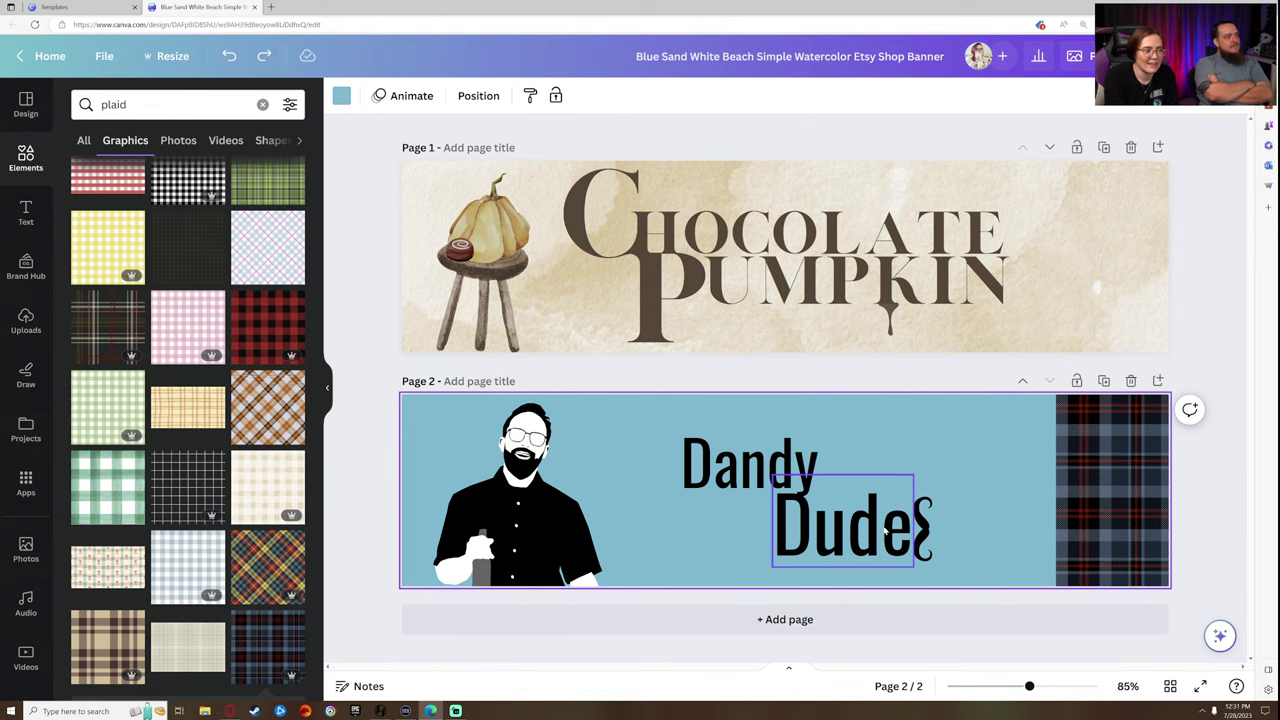
left_click_drag(920, 528, 912, 440)
- Recolour the plaid's slate-blue stripes to the banner's light blue, and turn the moustache horizontal beside the lettering
left_click(1114, 485)
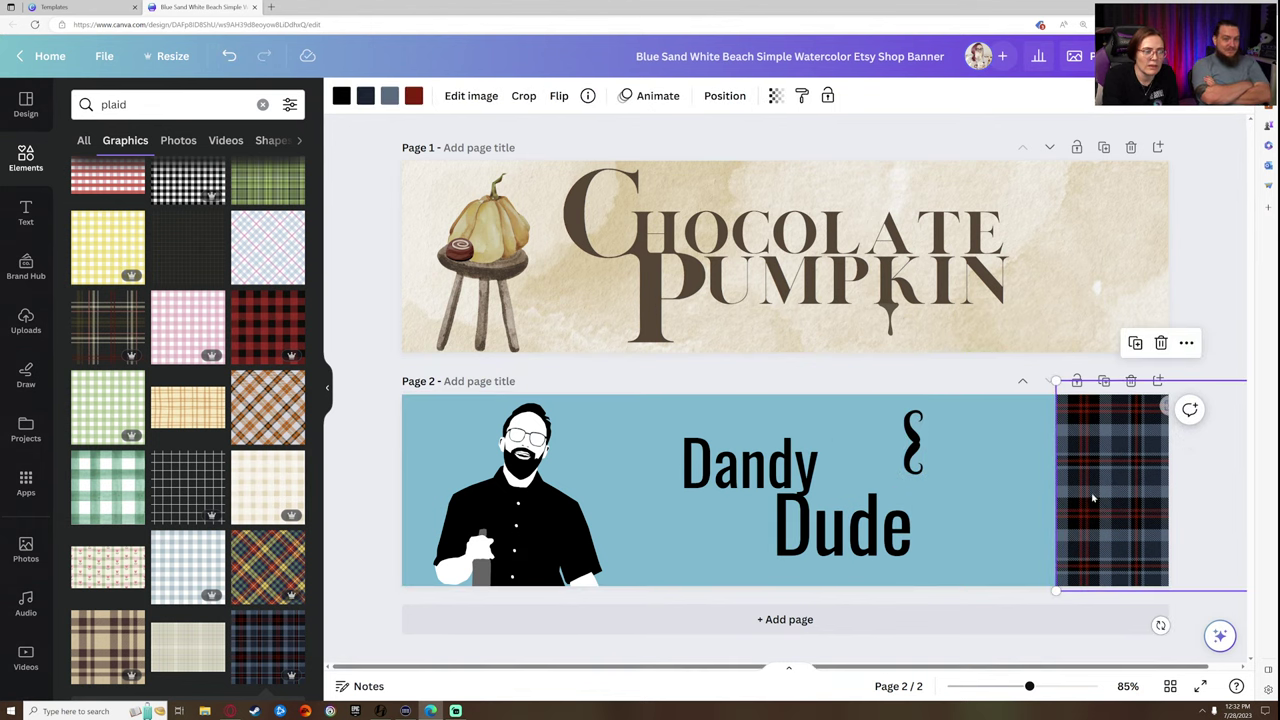
left_click(389, 96)
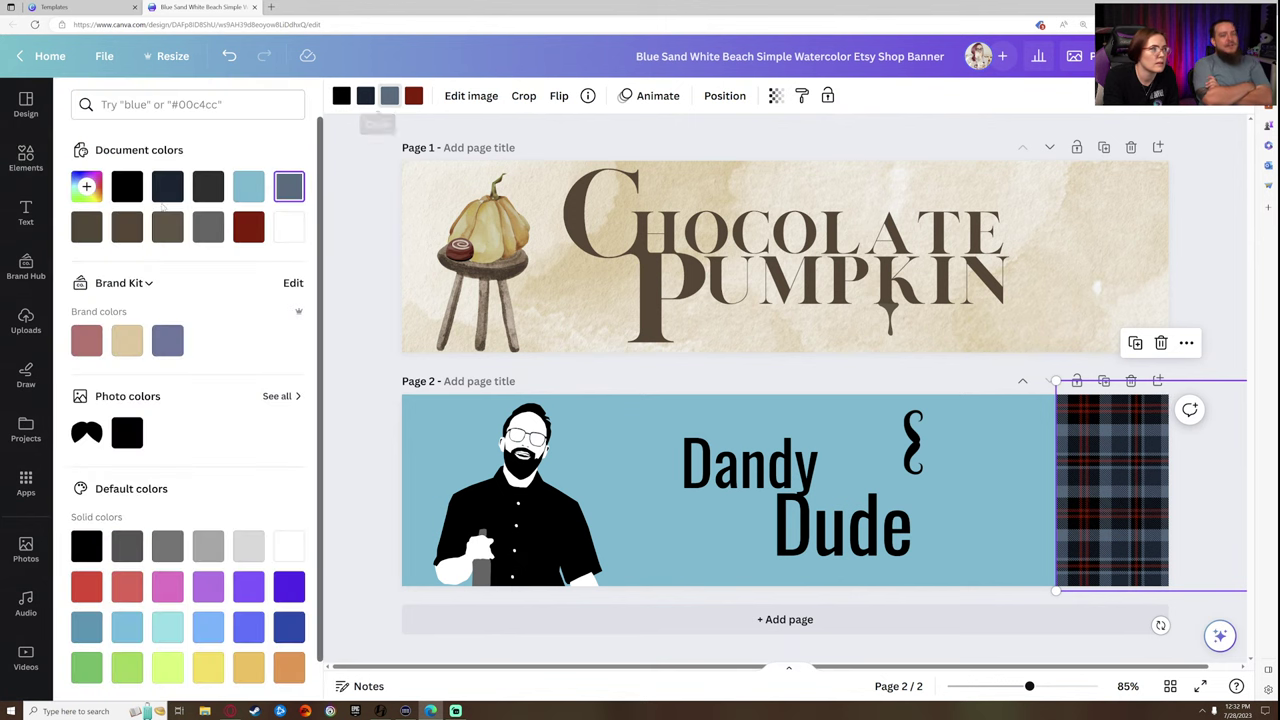
left_click(248, 187)
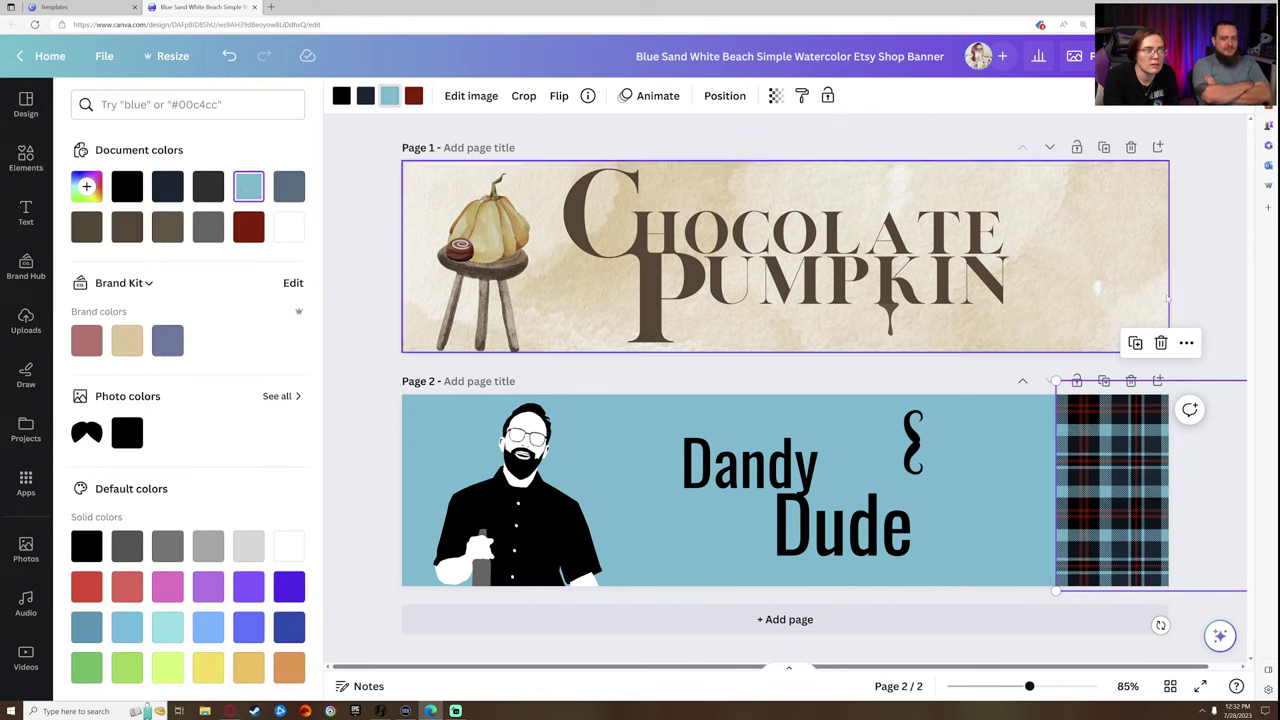
left_click(1210, 266)
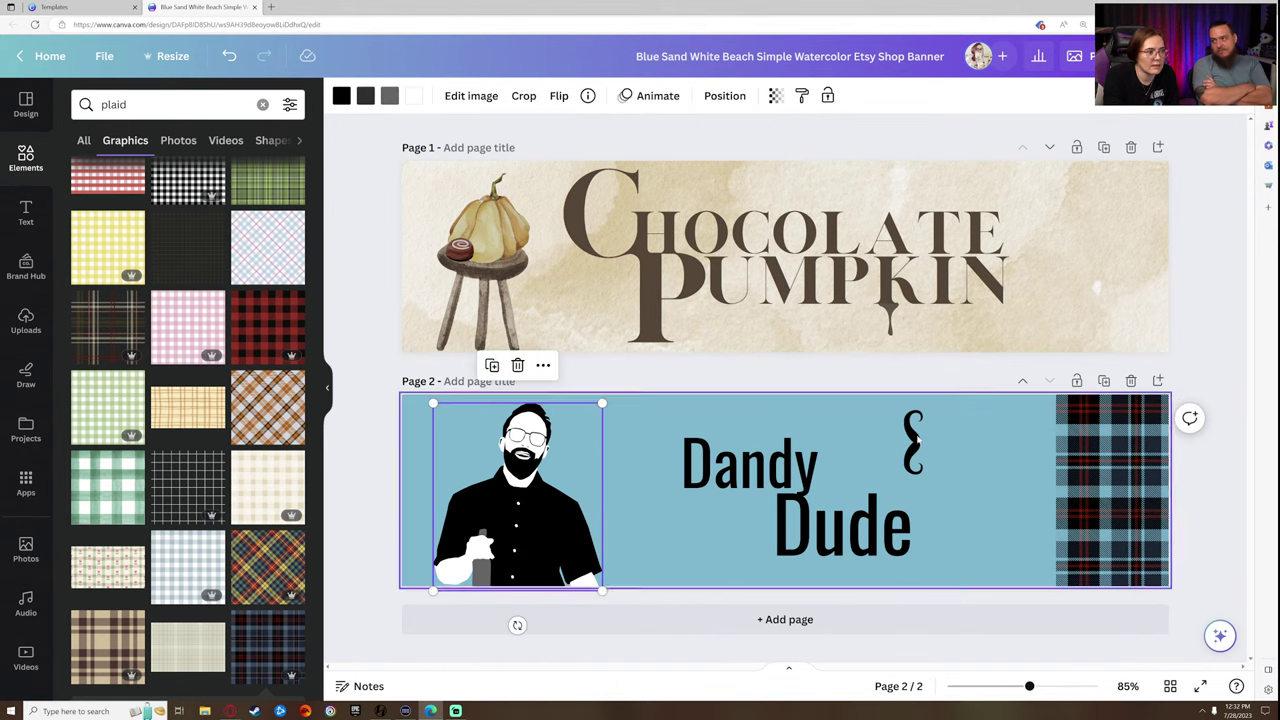
left_click_drag(913, 443, 937, 480)
- Colour the "Dandy" text dark red #7C220E, sampled from the plaid with the eyedropper
left_click(750, 465)
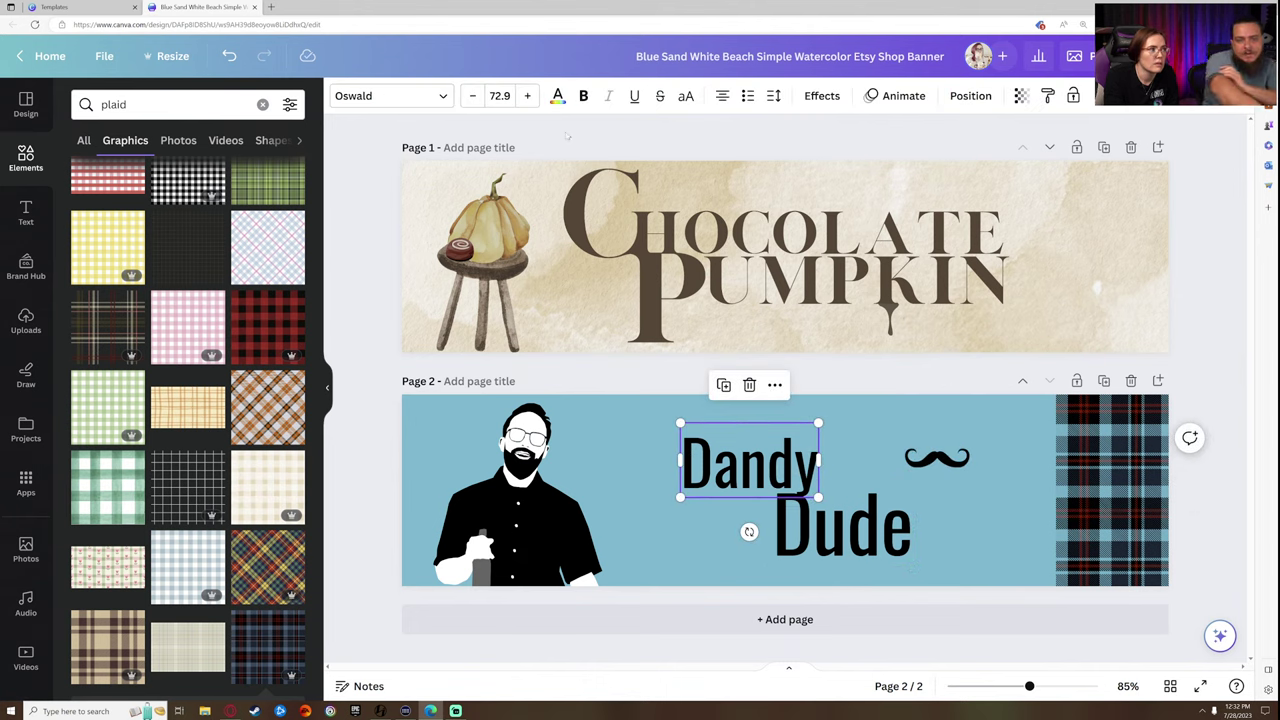
left_click(558, 95)
left_click(86, 186)
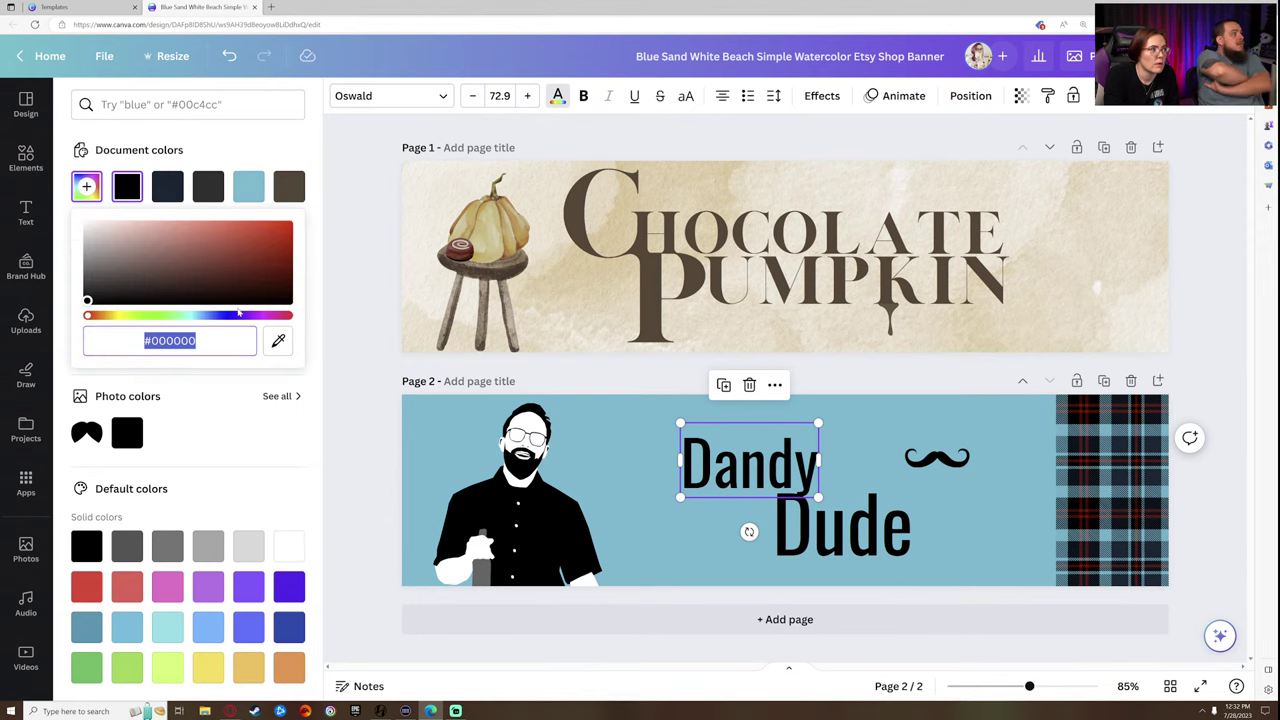
left_click(278, 341)
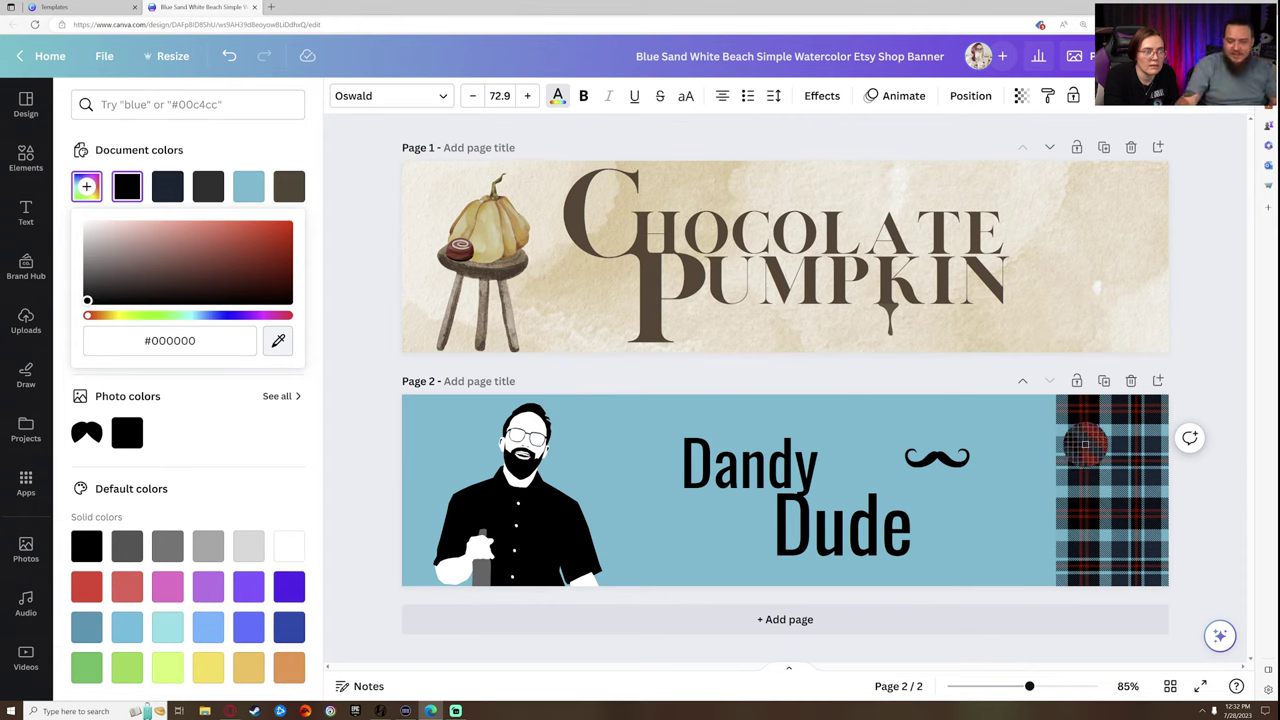
left_click(1081, 445)
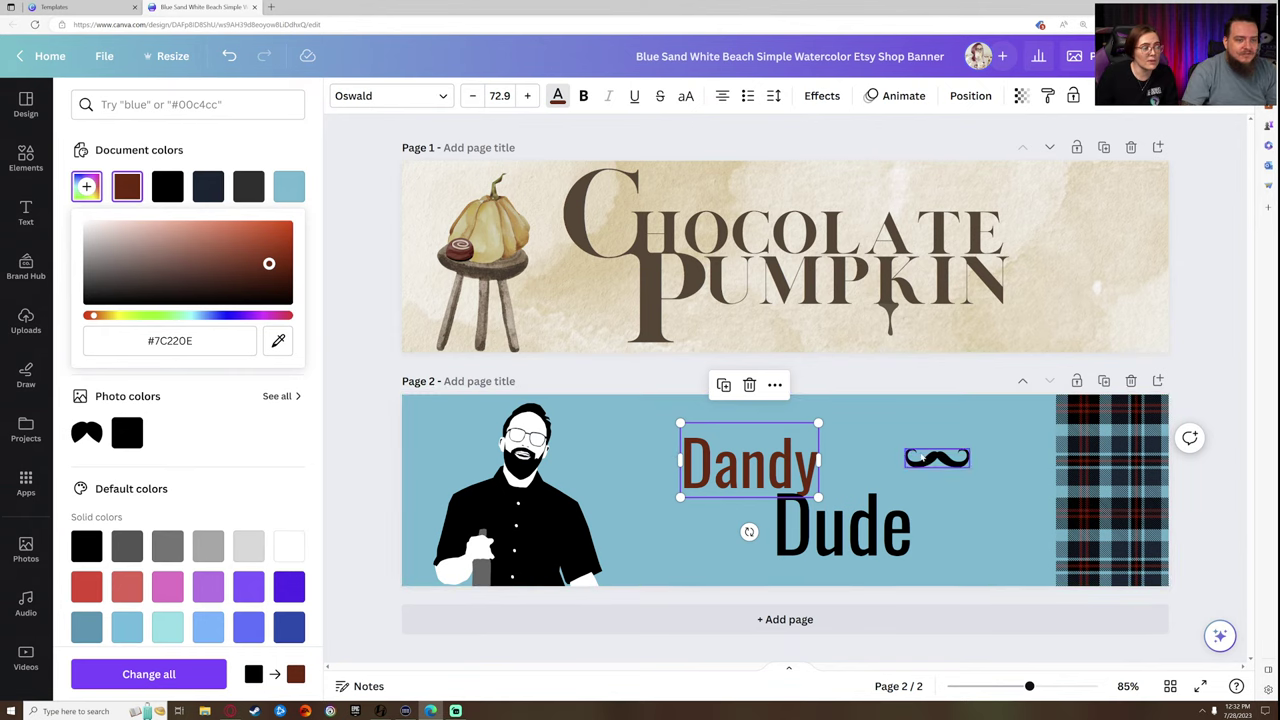
- Change "Dude" to "Dud s", leaving a gap where the "e" was
left_click(881, 520)
double_click(881, 520)
left_click(881, 520)
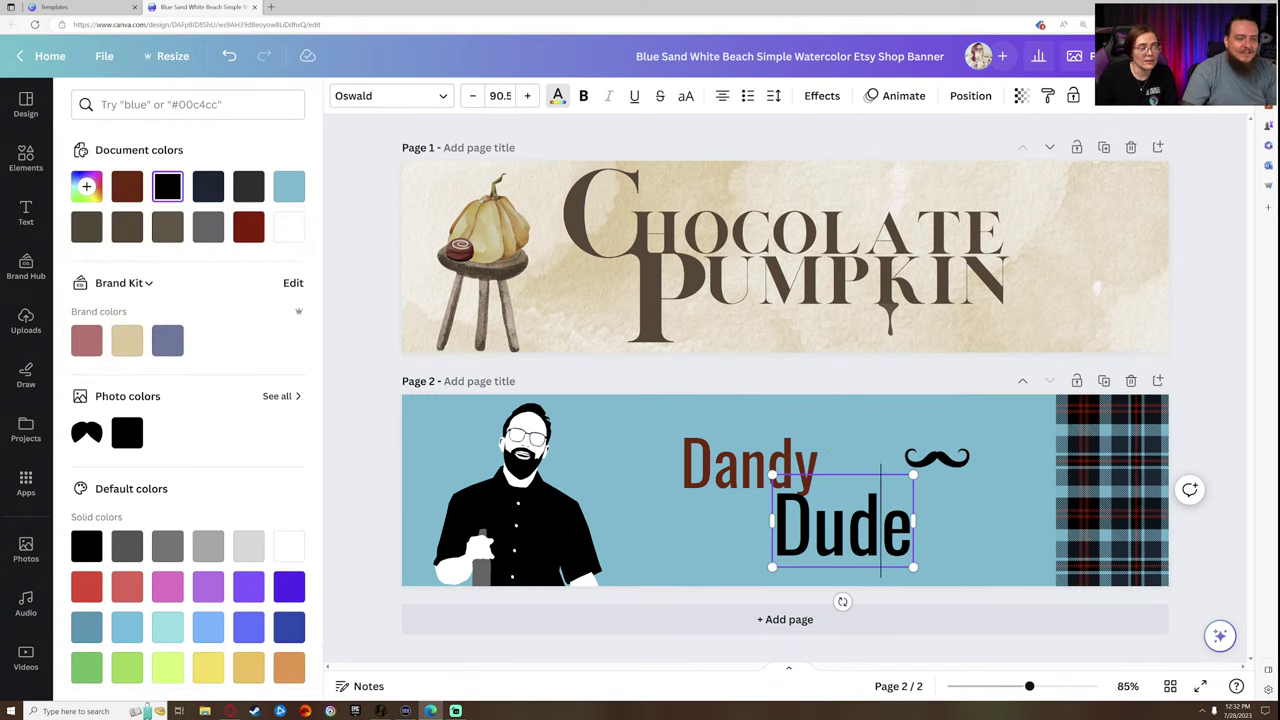
key("BackSpace")
type("s")
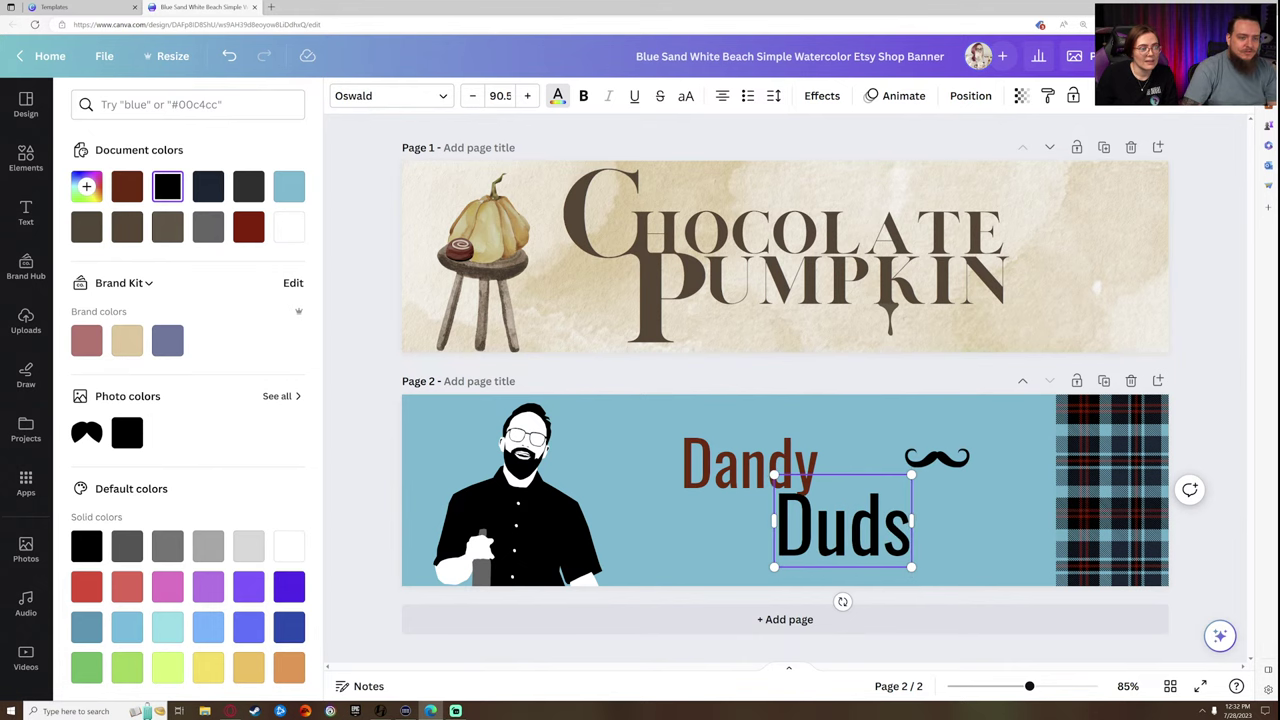
- Turn the moustache upright and fit it into the gap of "Dud s" in place of the letter "e"
left_click(937, 458)
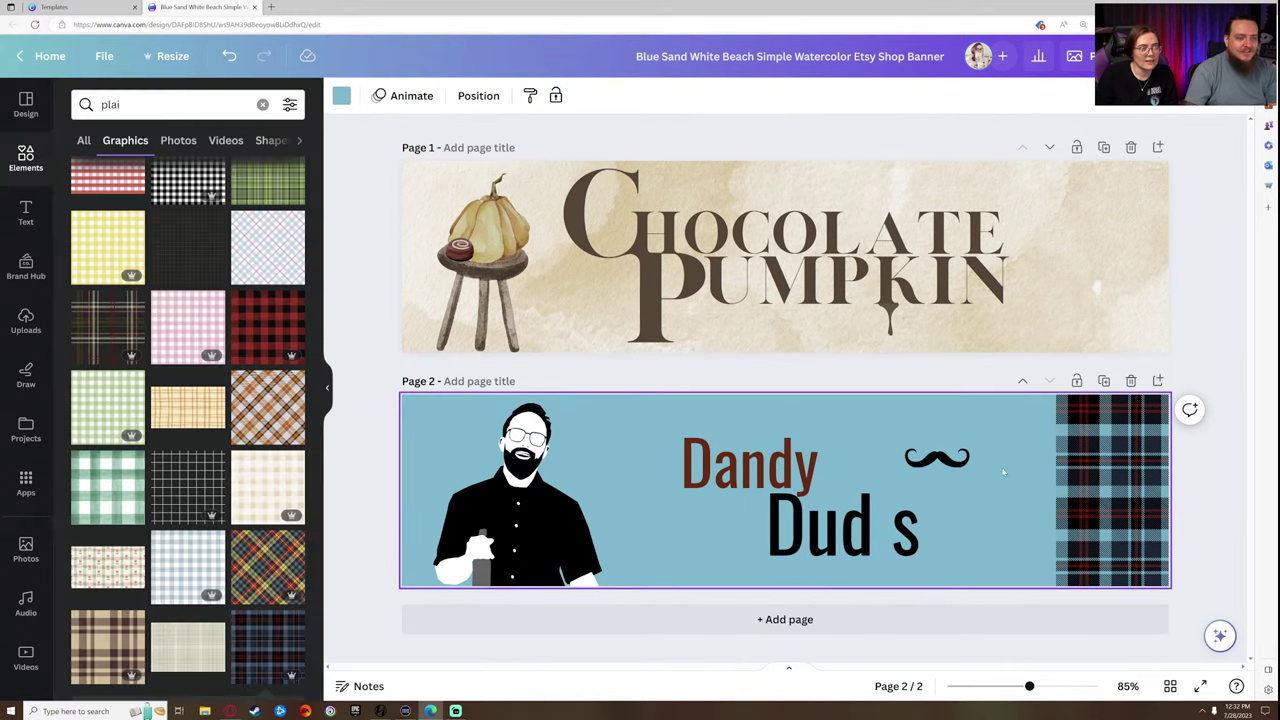
left_click_drag(923, 502, 886, 514)
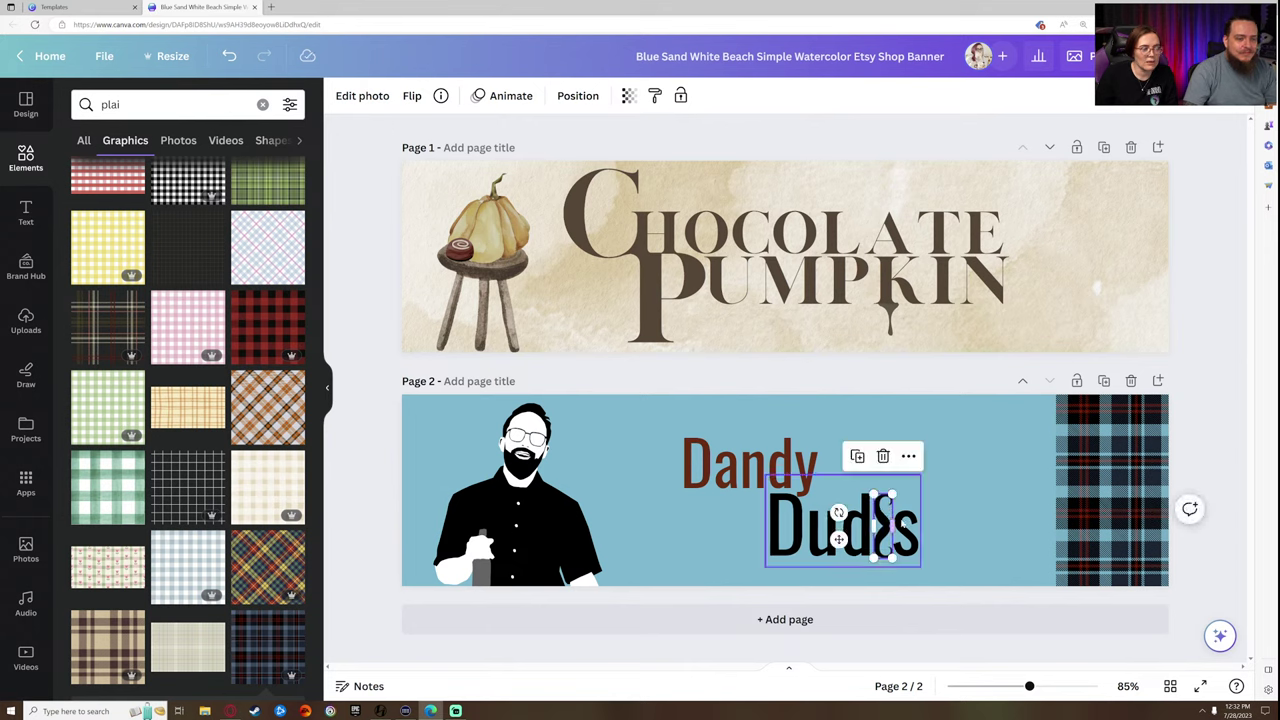
left_click(904, 521)
left_click(891, 525)
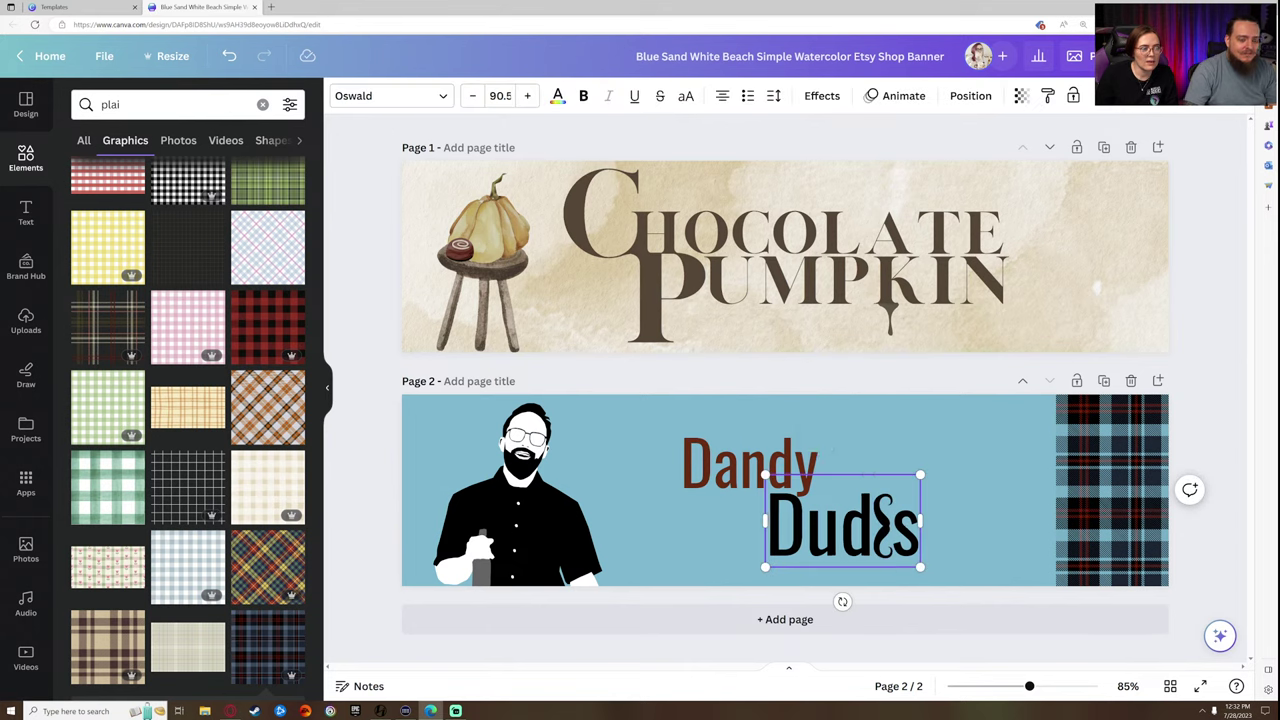
left_click(1189, 267)
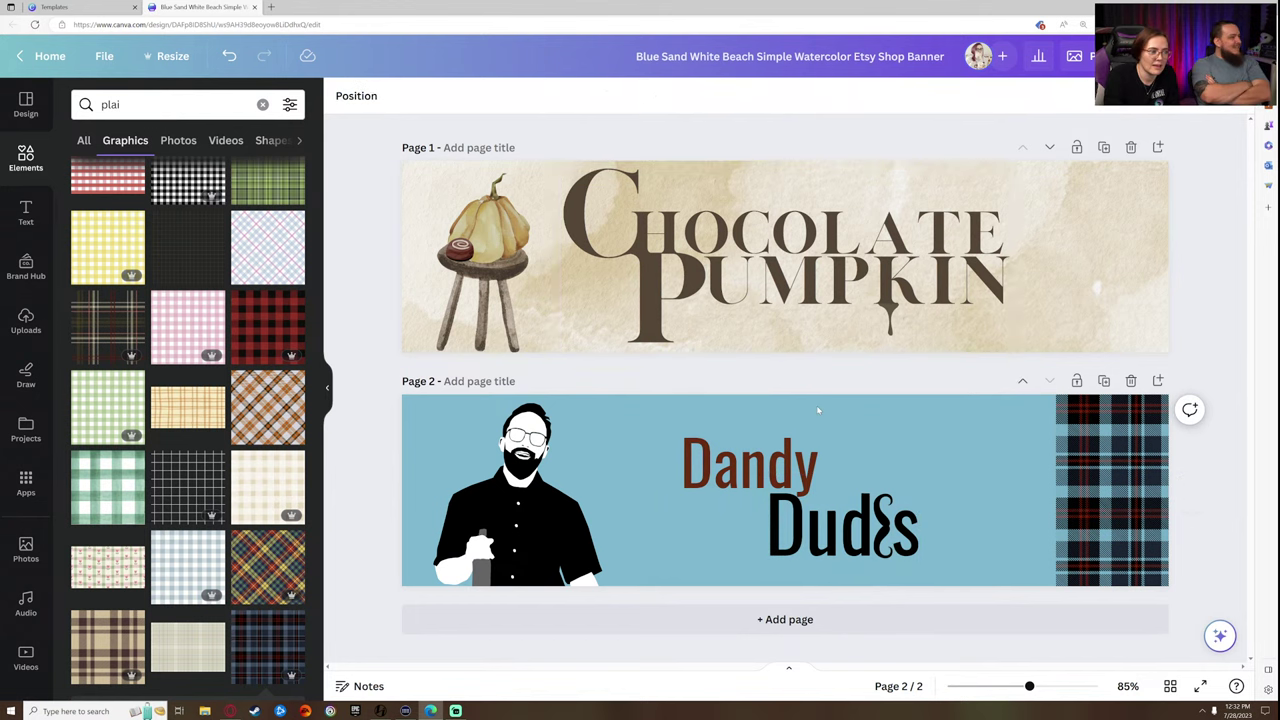
- Colour the "Dud s" text with the bright dark red from the document colours
left_click(886, 520)
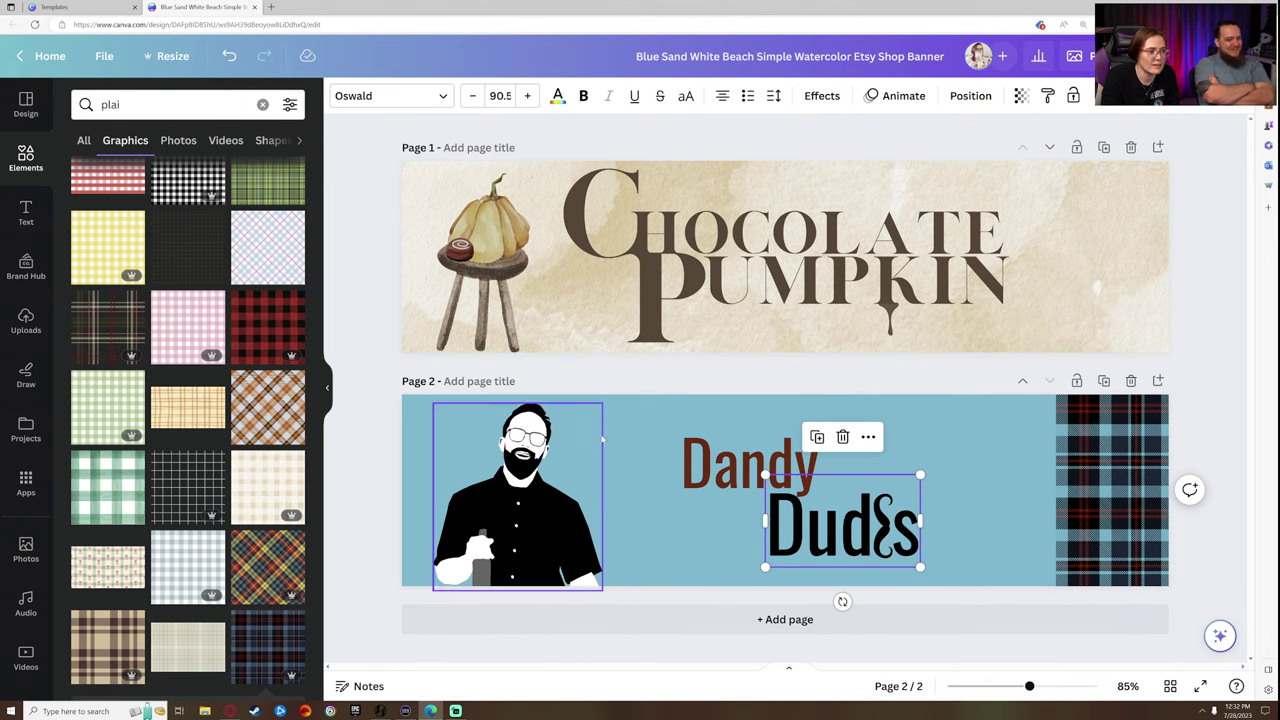
left_click(558, 95)
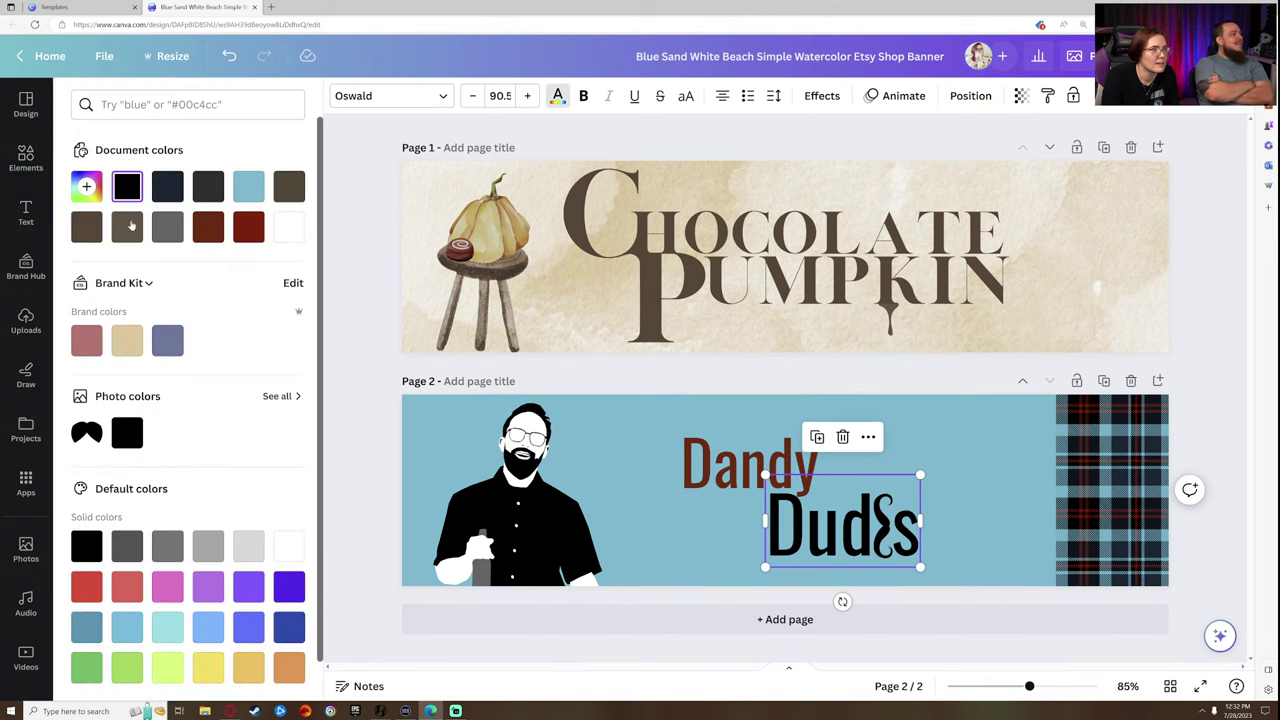
left_click(248, 227)
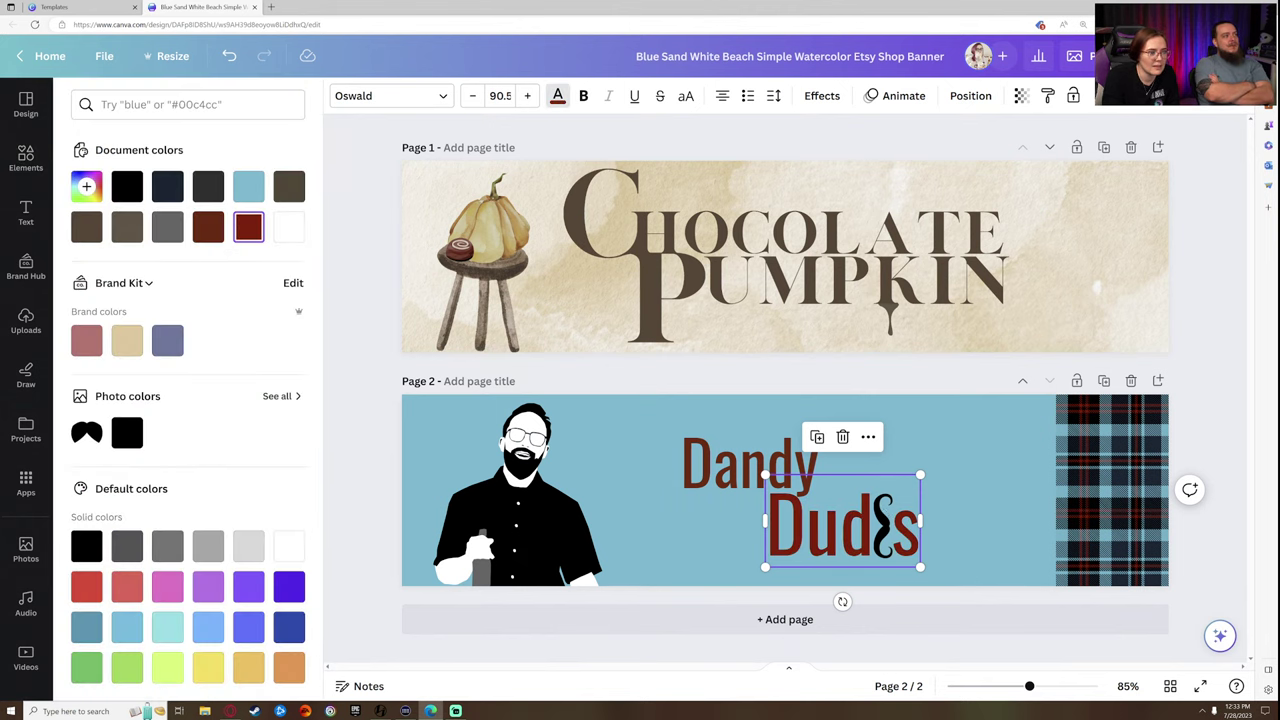
- Rotate and enlarge the plaid, placing it as a slanted band covering the banner's right end
left_click(1110, 480)
left_click_drag(1157, 623, 1212, 628)
left_click_drag(1024, 427, 929, 391)
left_click_drag(1057, 487, 1137, 460)
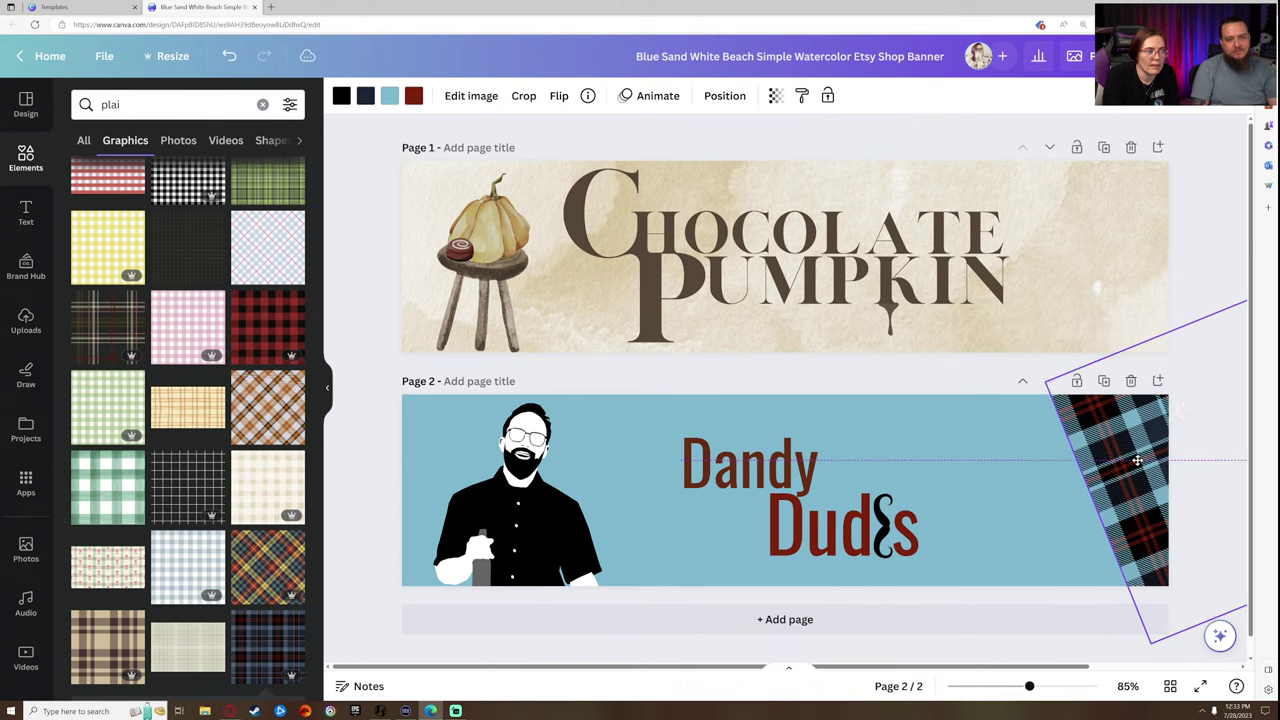
left_click(1071, 526)
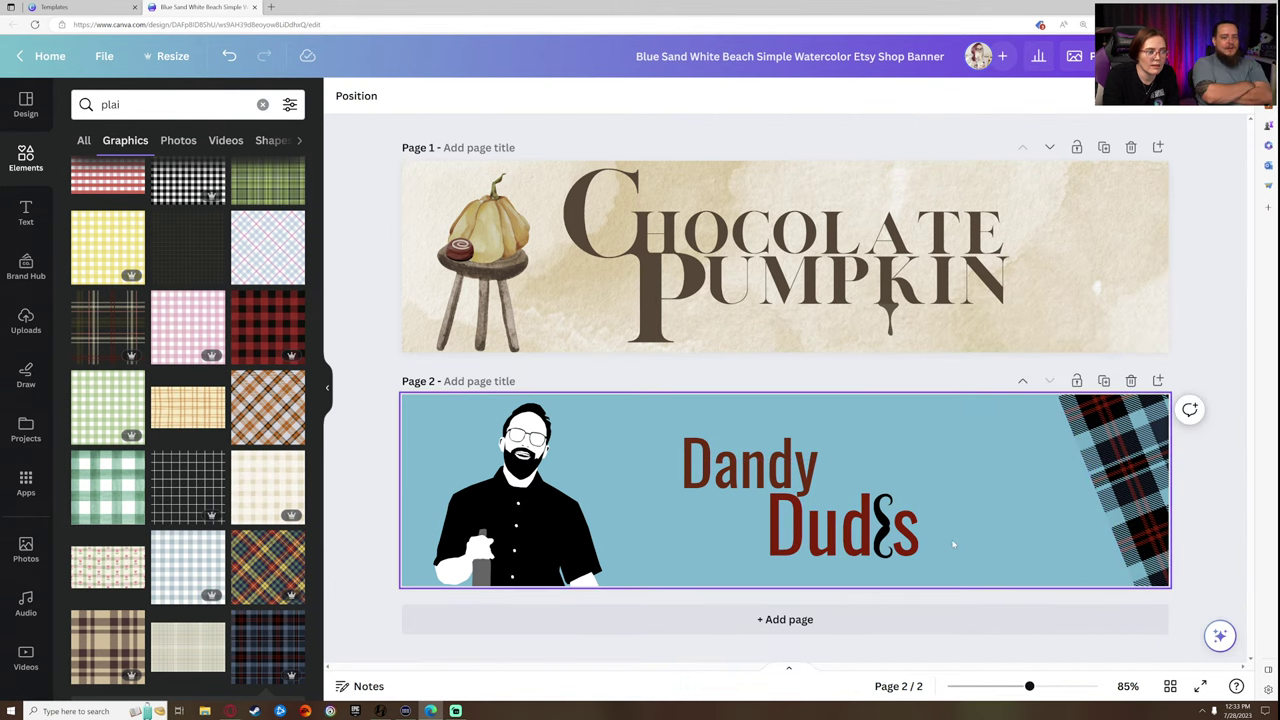
- Enlarge the words "Dandy" and "Dud s" together with the moustache and reposition them as one selection
left_click(905, 540)
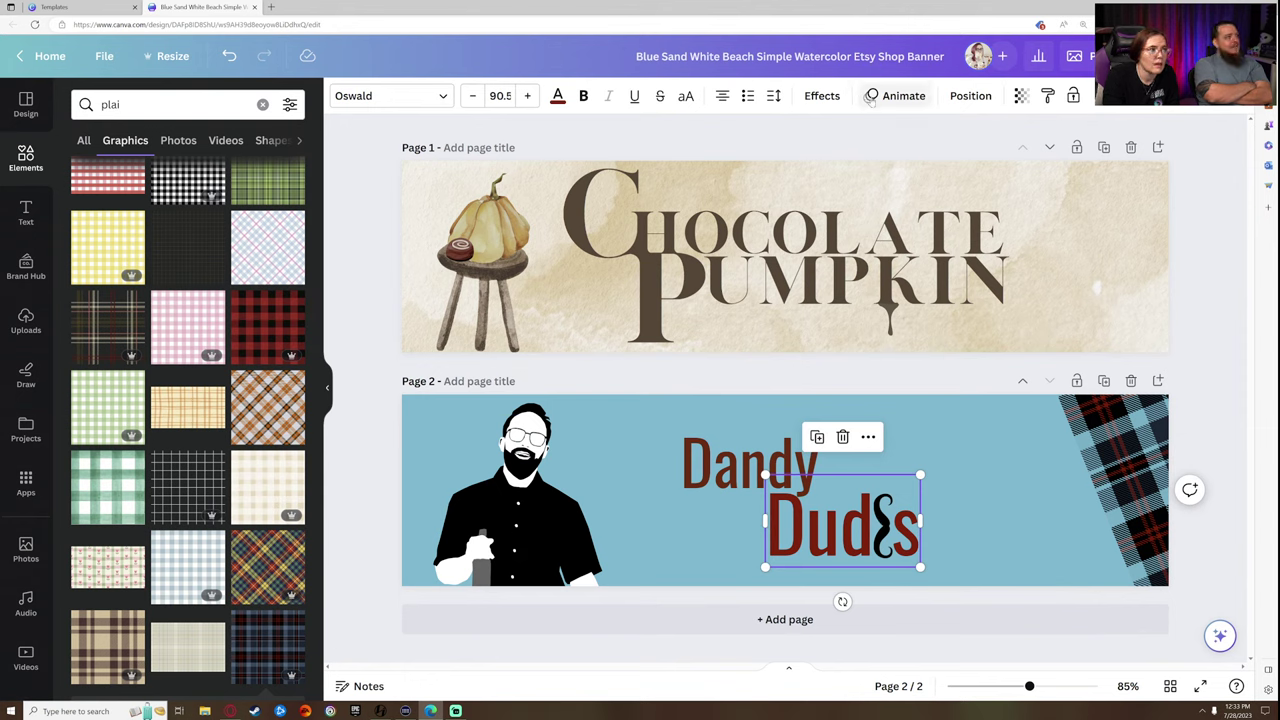
left_click(970, 96)
left_click(247, 98)
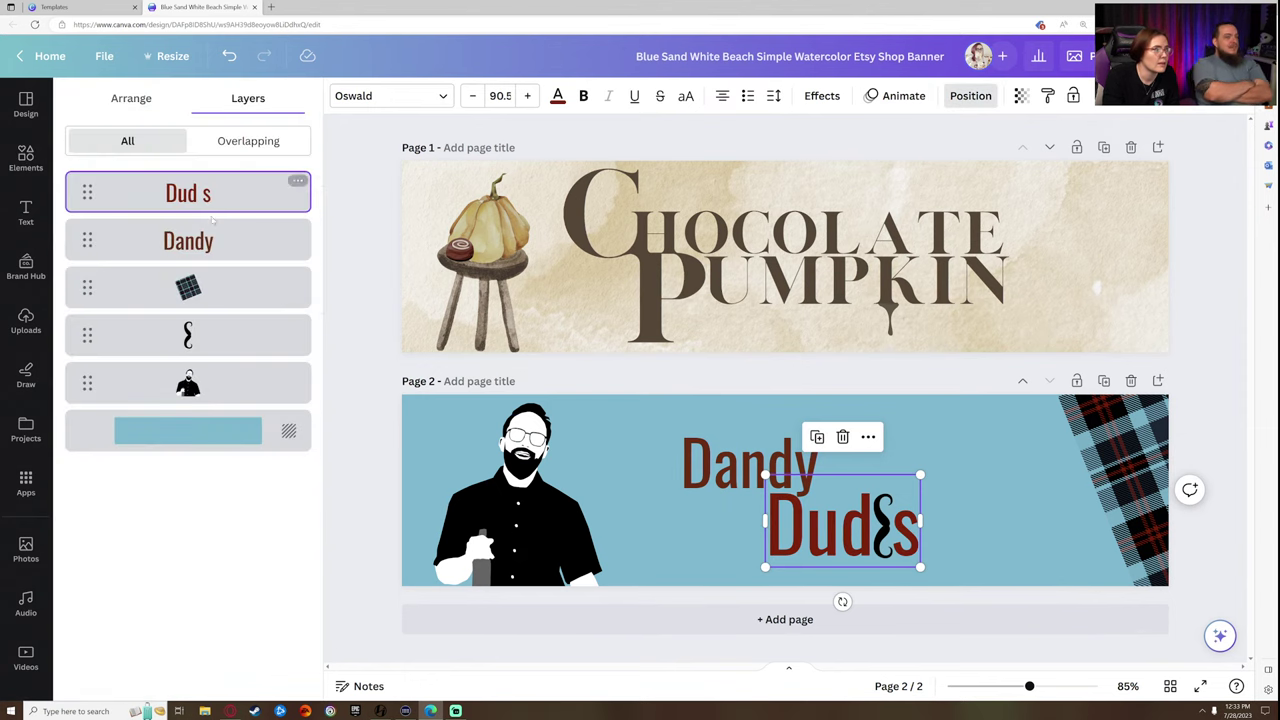
left_click(212, 337)
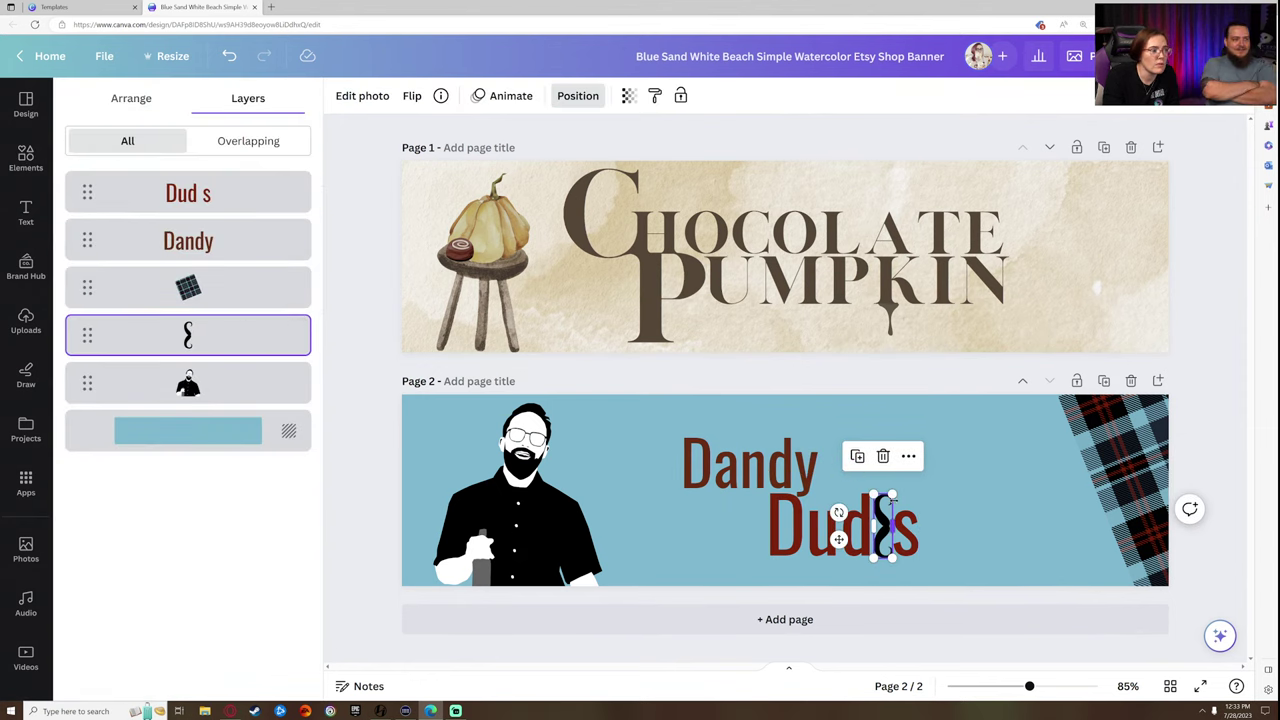
left_click(950, 487)
left_click_drag(966, 568, 678, 420)
left_click_drag(920, 566, 974, 598)
left_click_drag(900, 546, 866, 527)
left_click(625, 520)
- Try the Shadow and Lift text effects on "Dandy" and return it to no effect
left_click(655, 413)
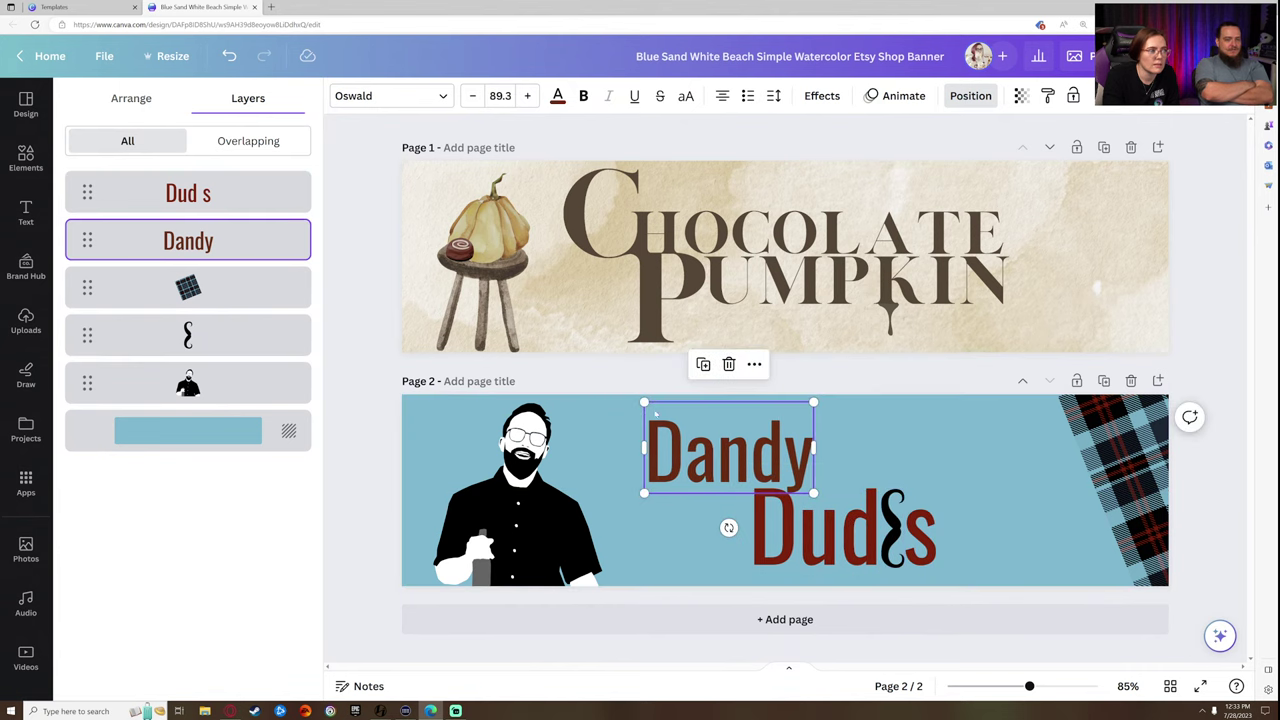
left_click(824, 95)
left_click(186, 190)
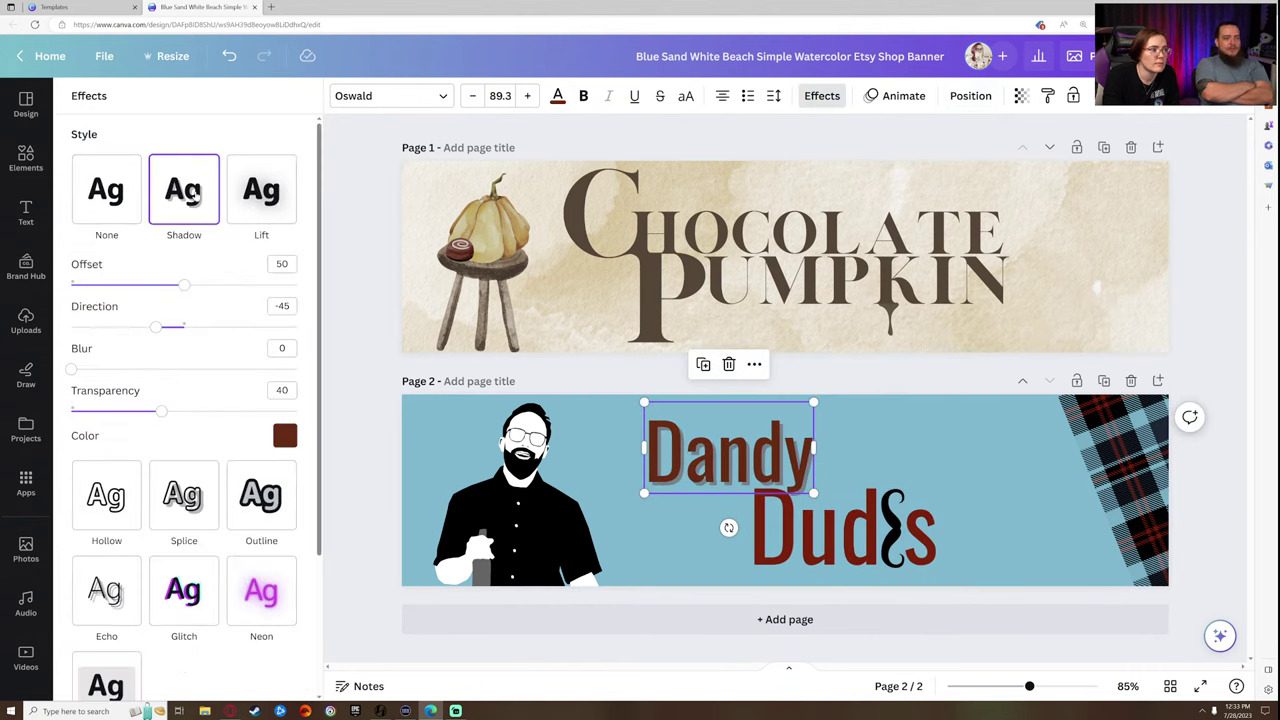
left_click(243, 200)
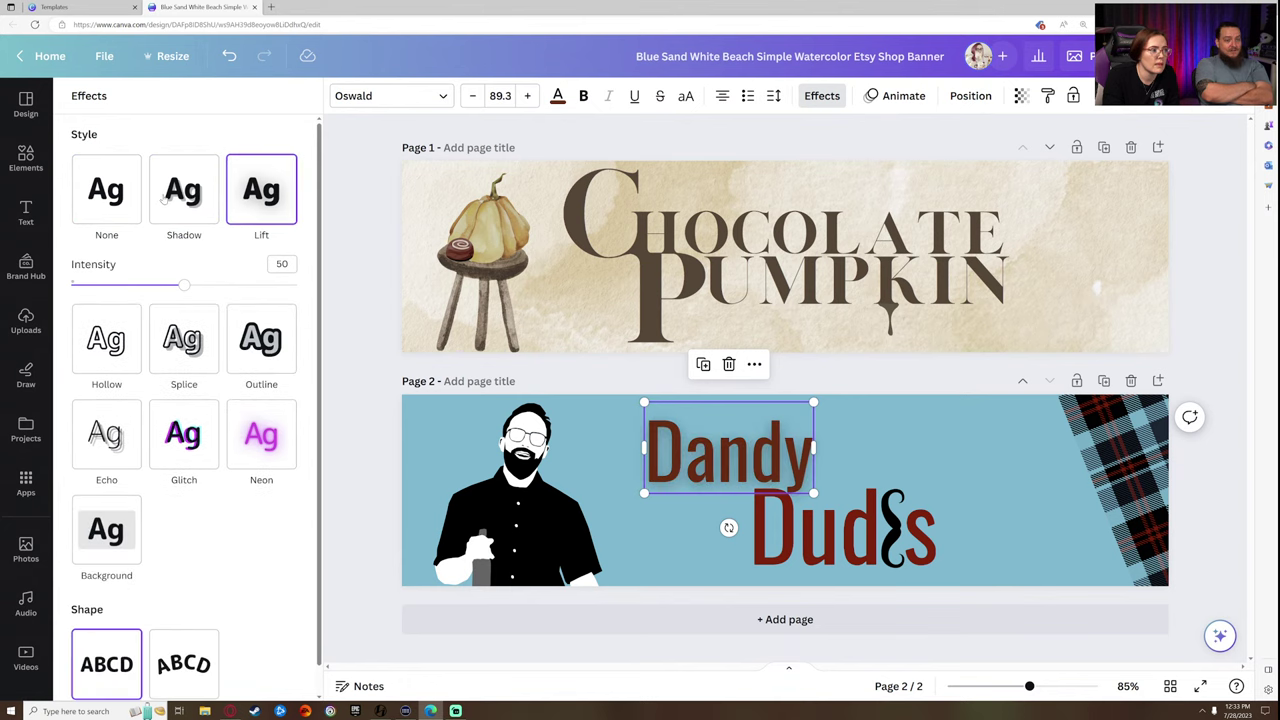
left_click(127, 192)
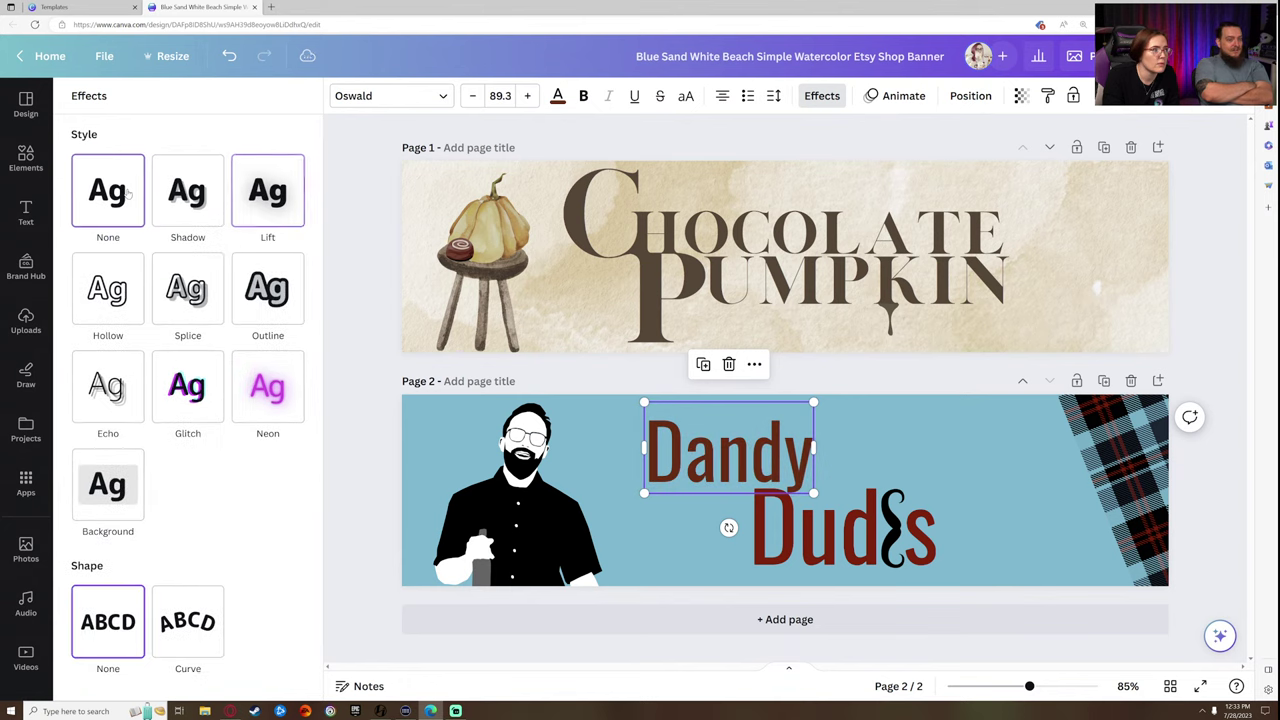
- Colour "Dandy" with the bright dark red and shift both the word and the plaid band slightly towards the banner's middle
left_click(557, 97)
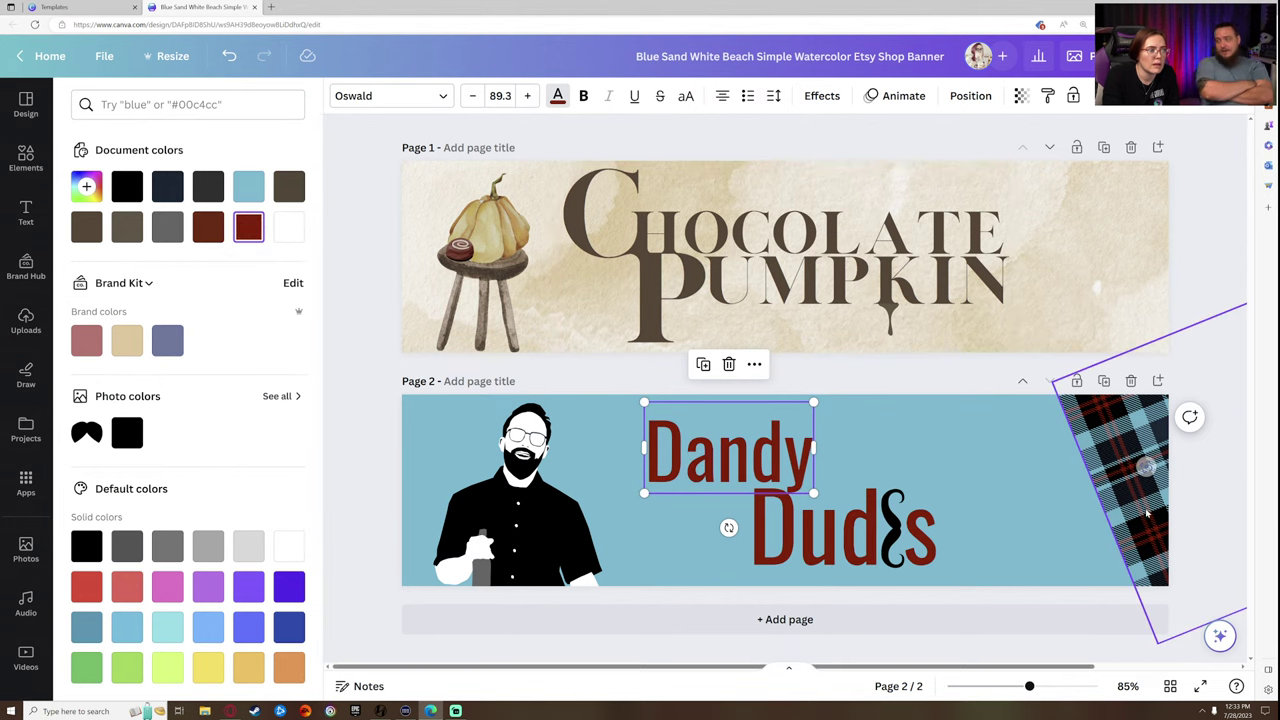
left_click(1133, 502)
left_click(697, 452)
left_click_drag(697, 452, 755, 458)
- Group the lettering with the moustache, enlarge the group to the banner's full height and nudge the man slightly towards it
left_click_drag(983, 571, 721, 417)
left_click(779, 369)
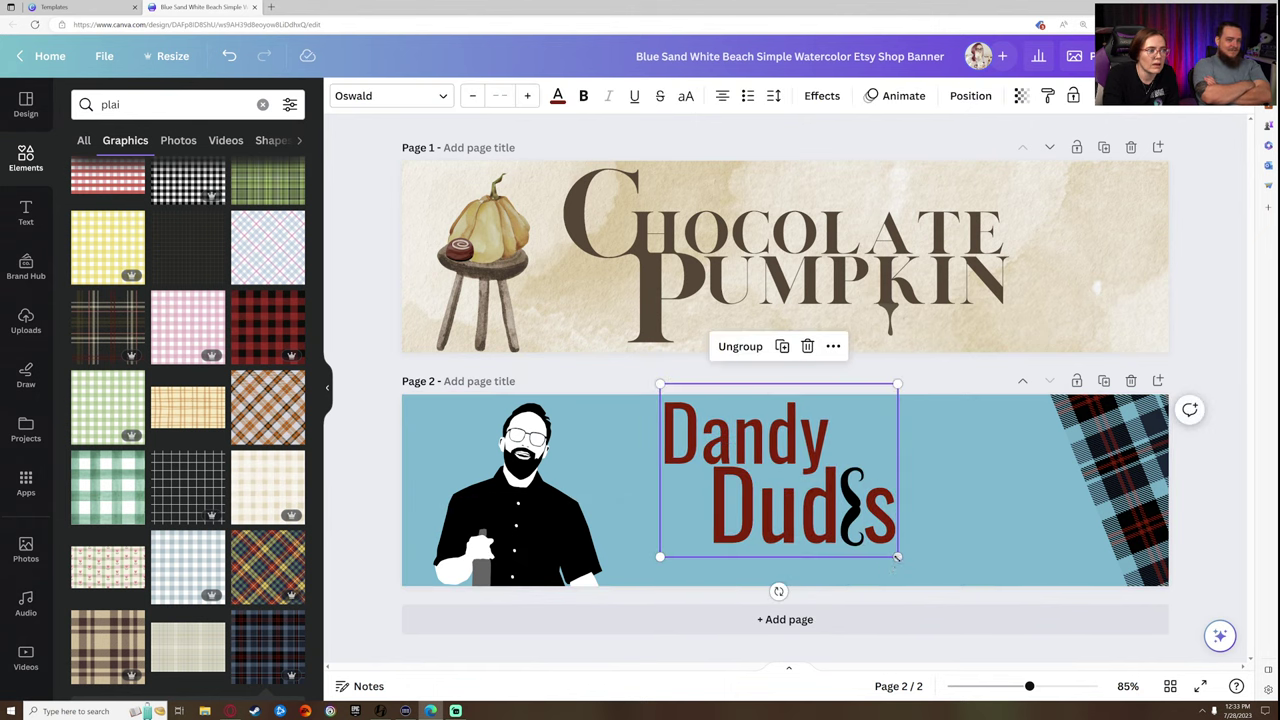
left_click_drag(897, 560, 922, 587)
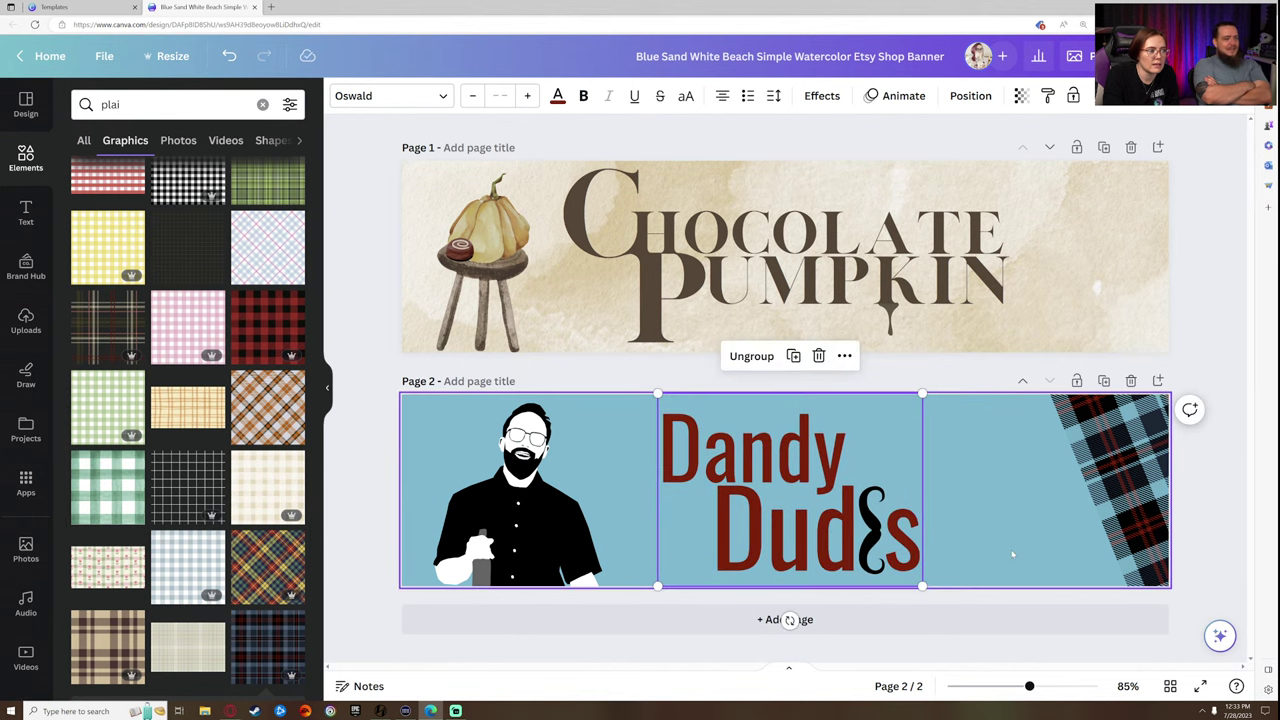
left_click(1012, 554)
left_click_drag(513, 509, 523, 510)
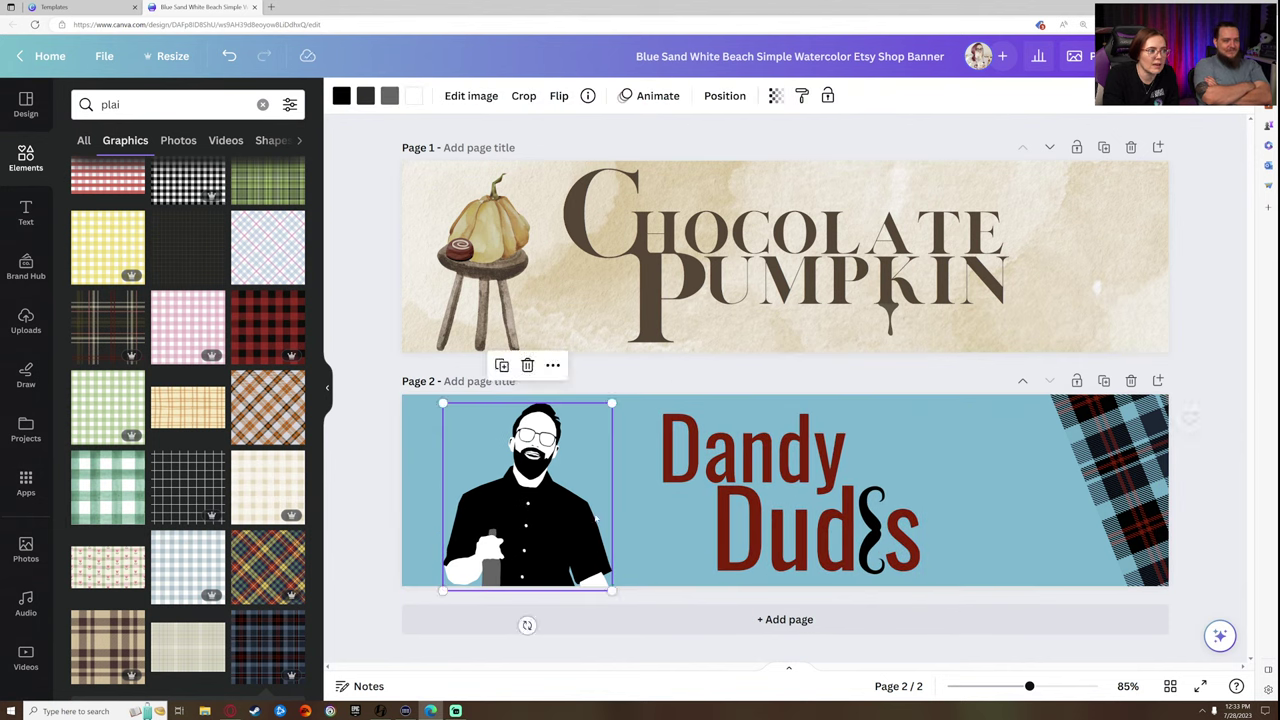
left_click(945, 531)
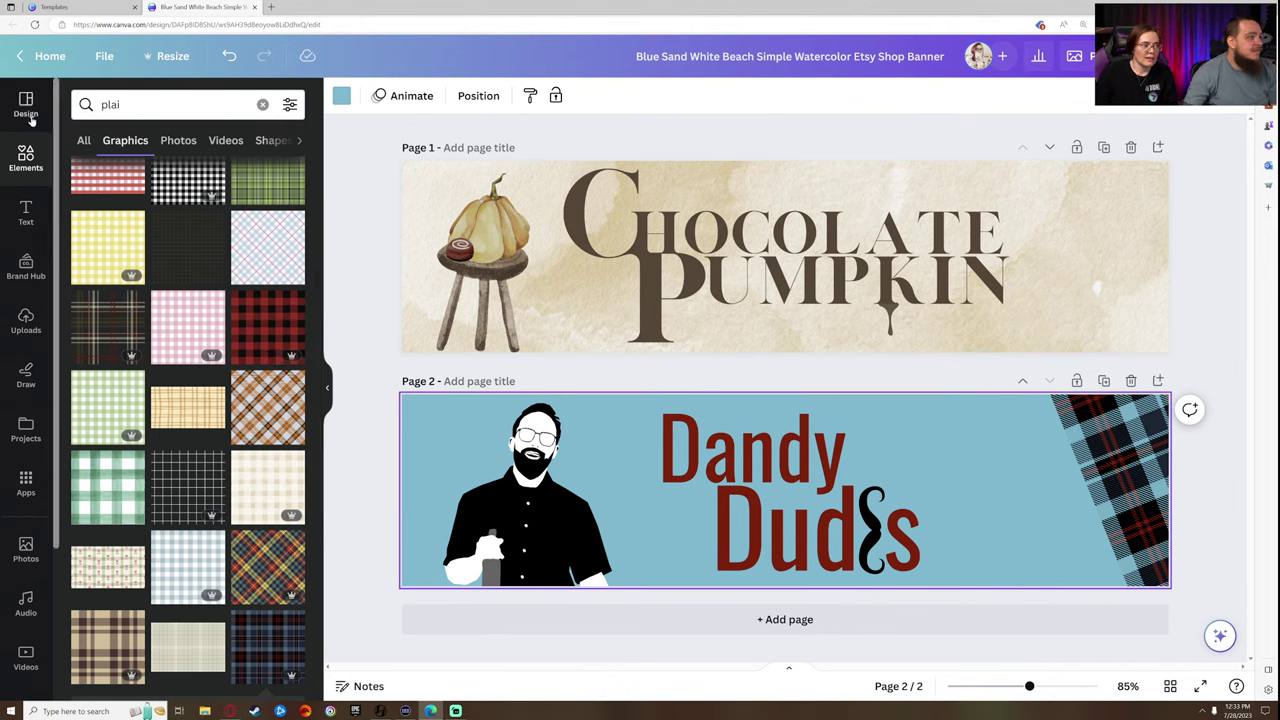
- Add an arrow shape to the second banner, shortened and slanted to point at the man's beard
double_click(110, 104)
type("arrow")
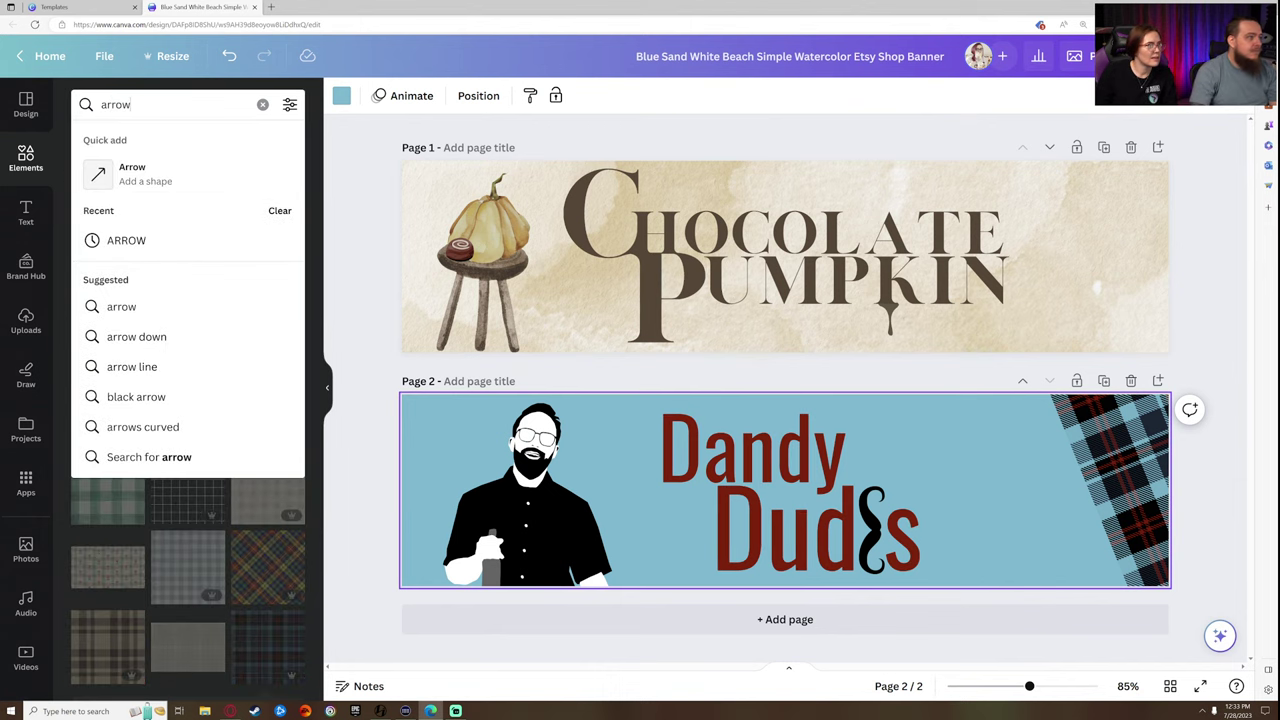
left_click(132, 173)
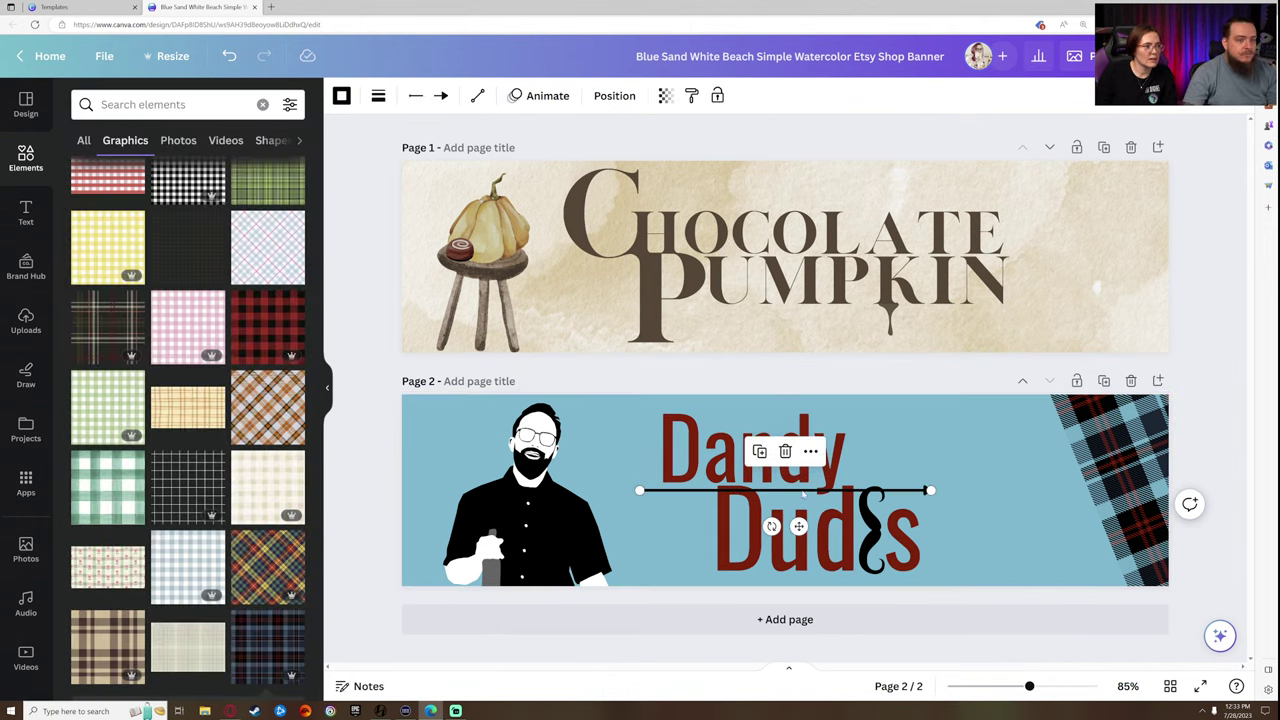
left_click_drag(820, 491, 583, 455)
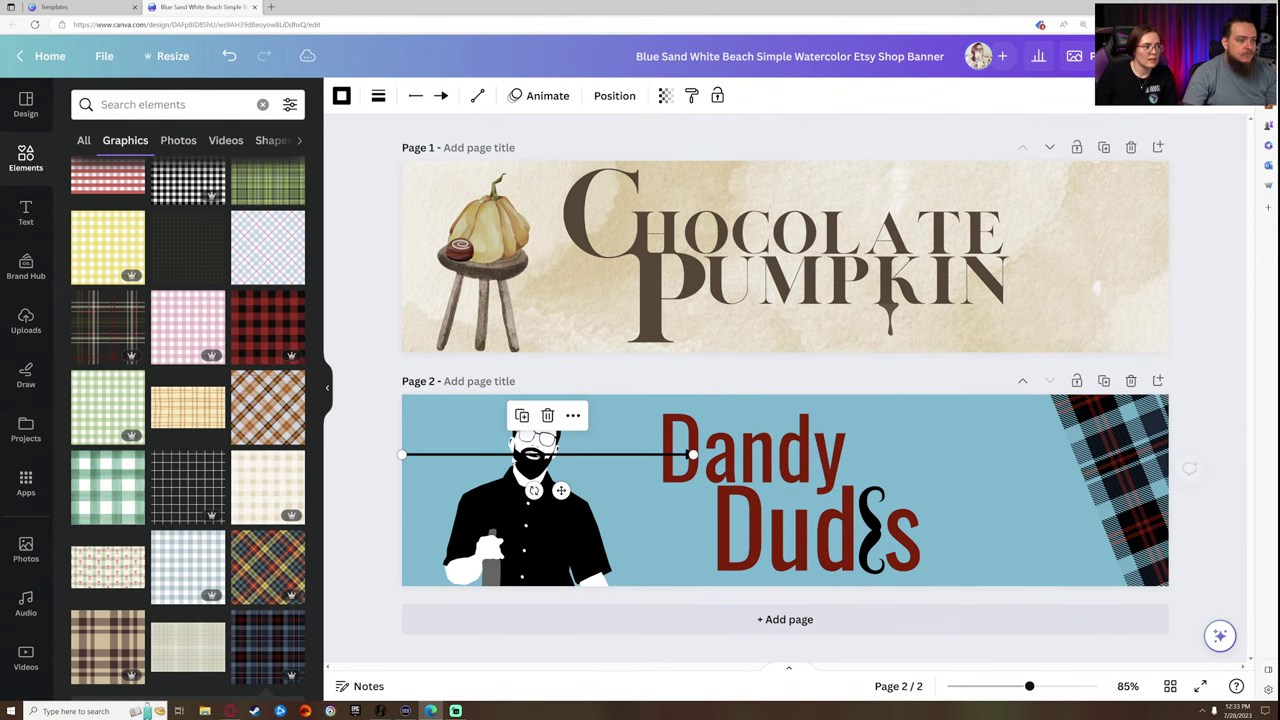
left_click_drag(401, 454, 485, 490)
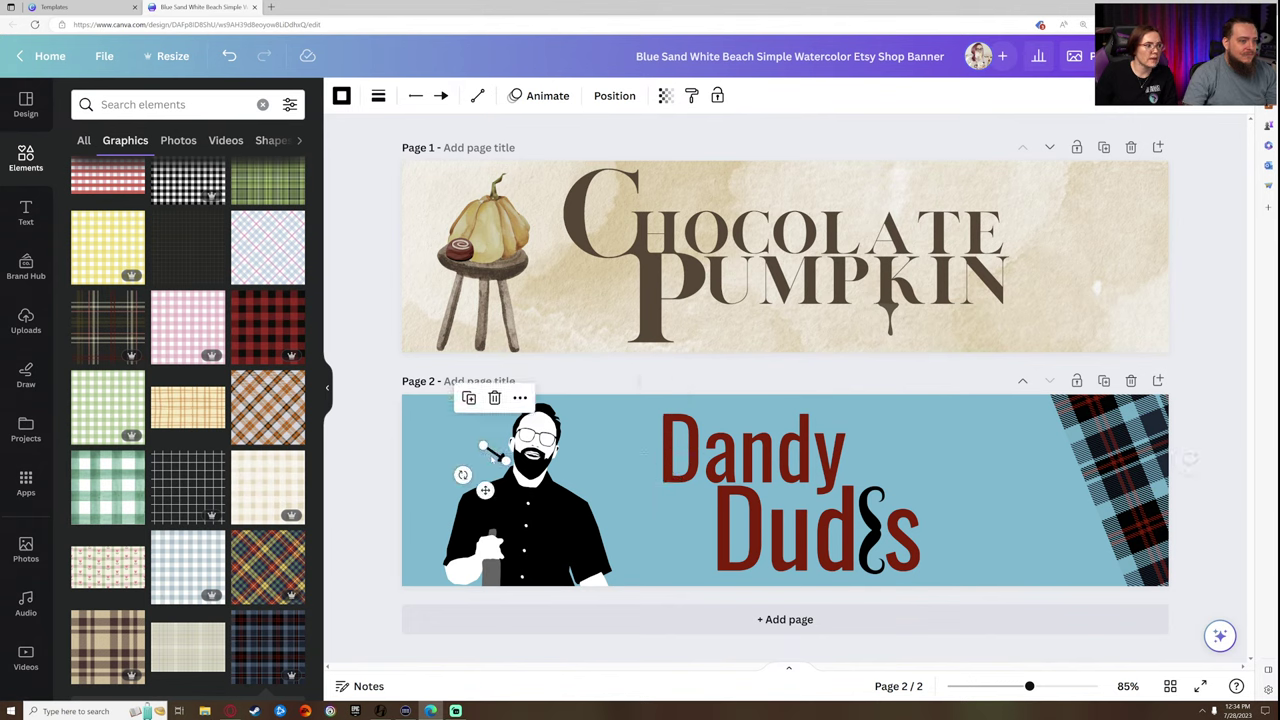
left_click(385, 357)
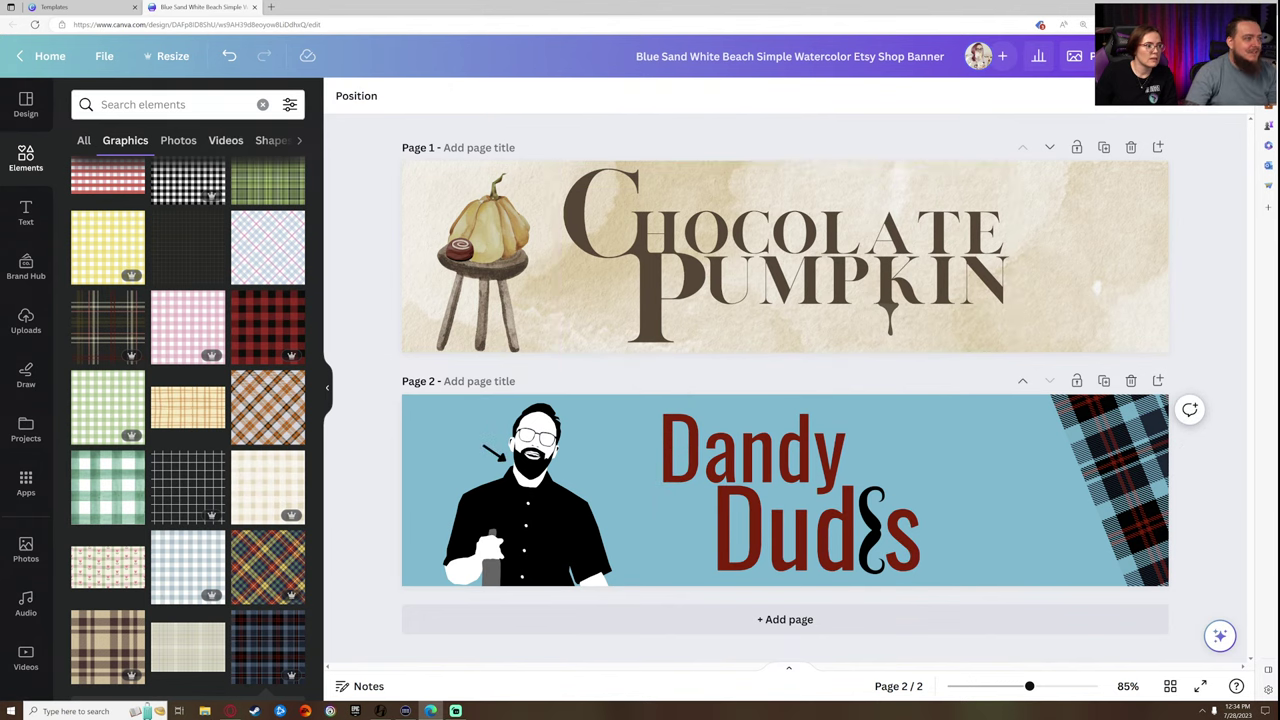
- Add the text "DANDY DAN" beside the man's head and nudge the arrow to sit just beneath it
left_click(26, 213)
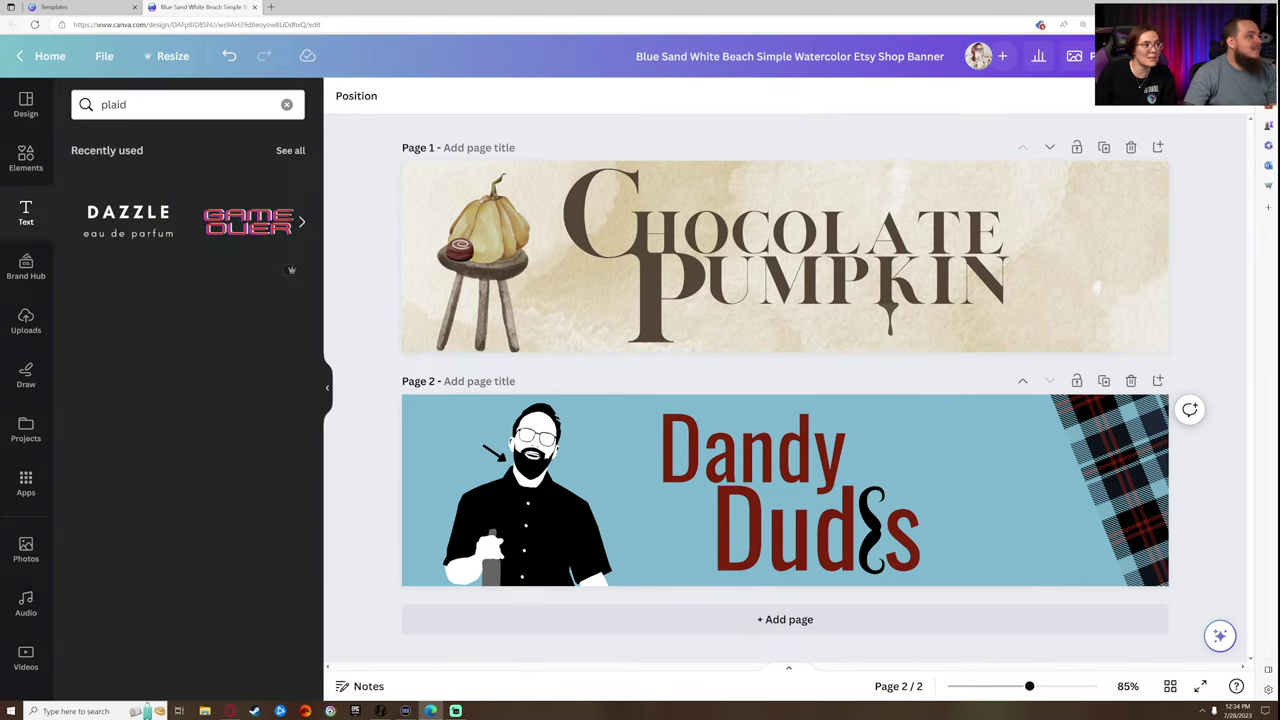
left_click_drag(140, 105, 40, 103)
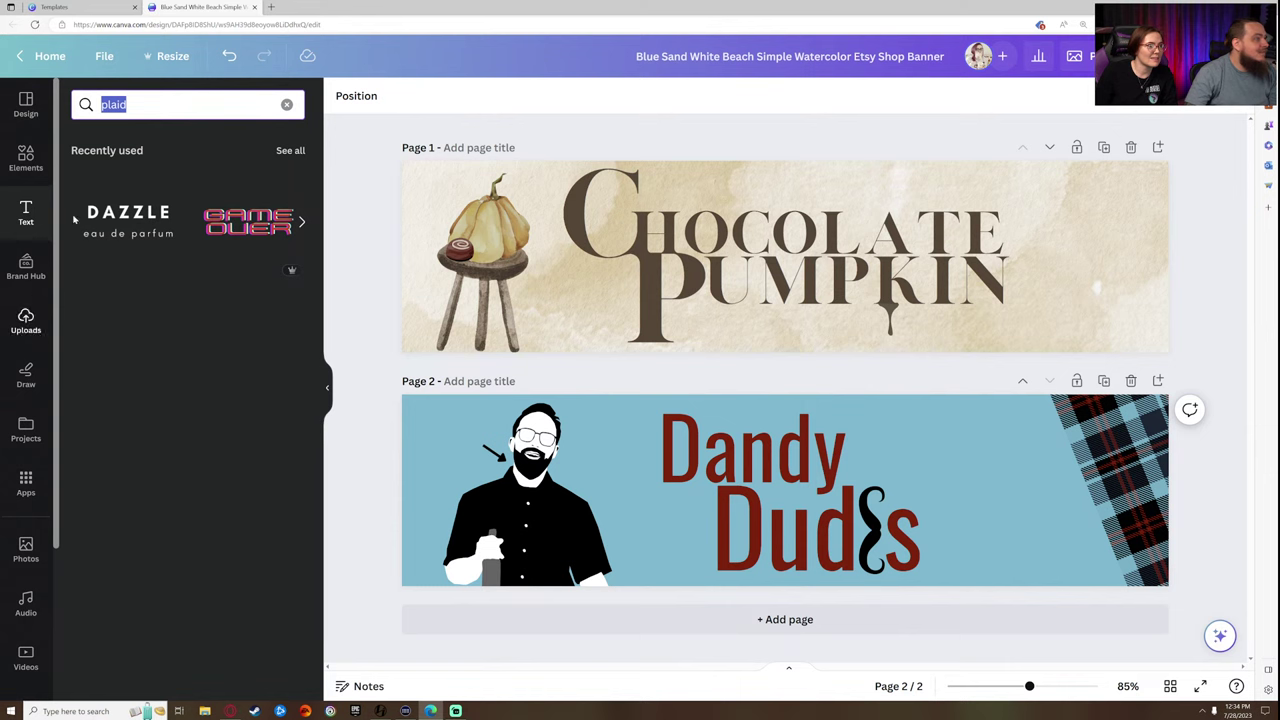
left_click(196, 149)
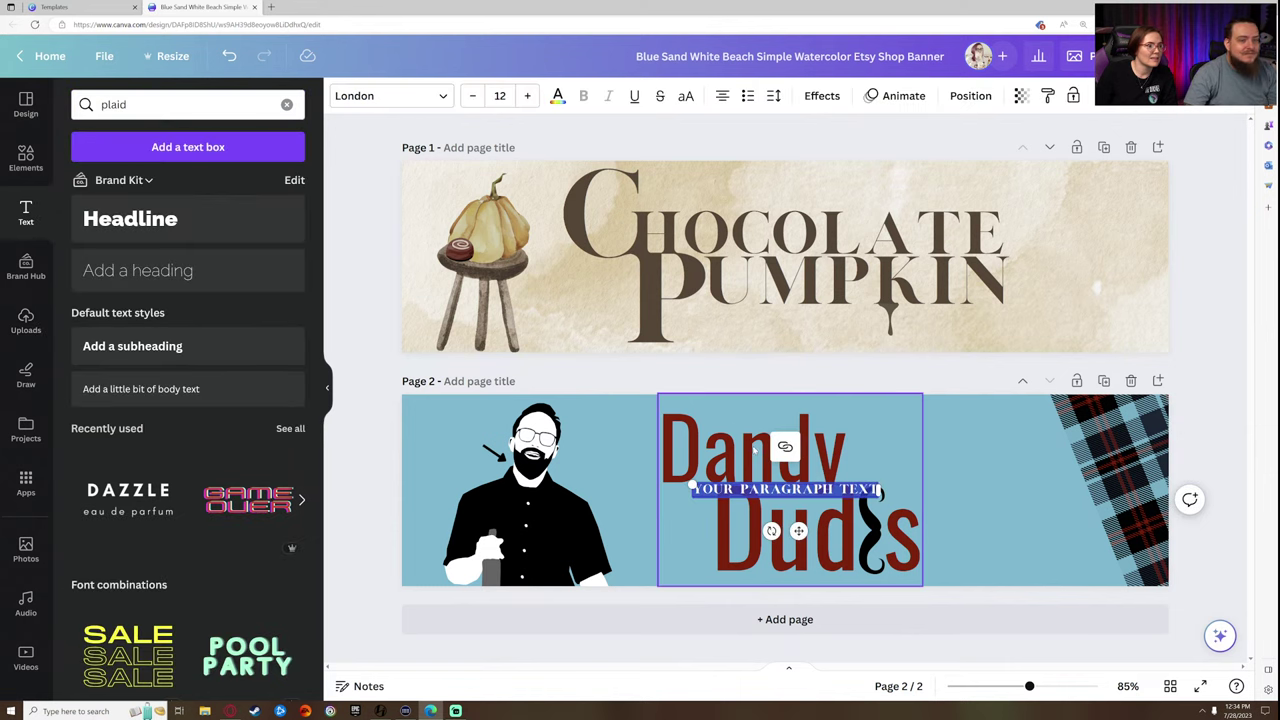
type("DANDY DA")
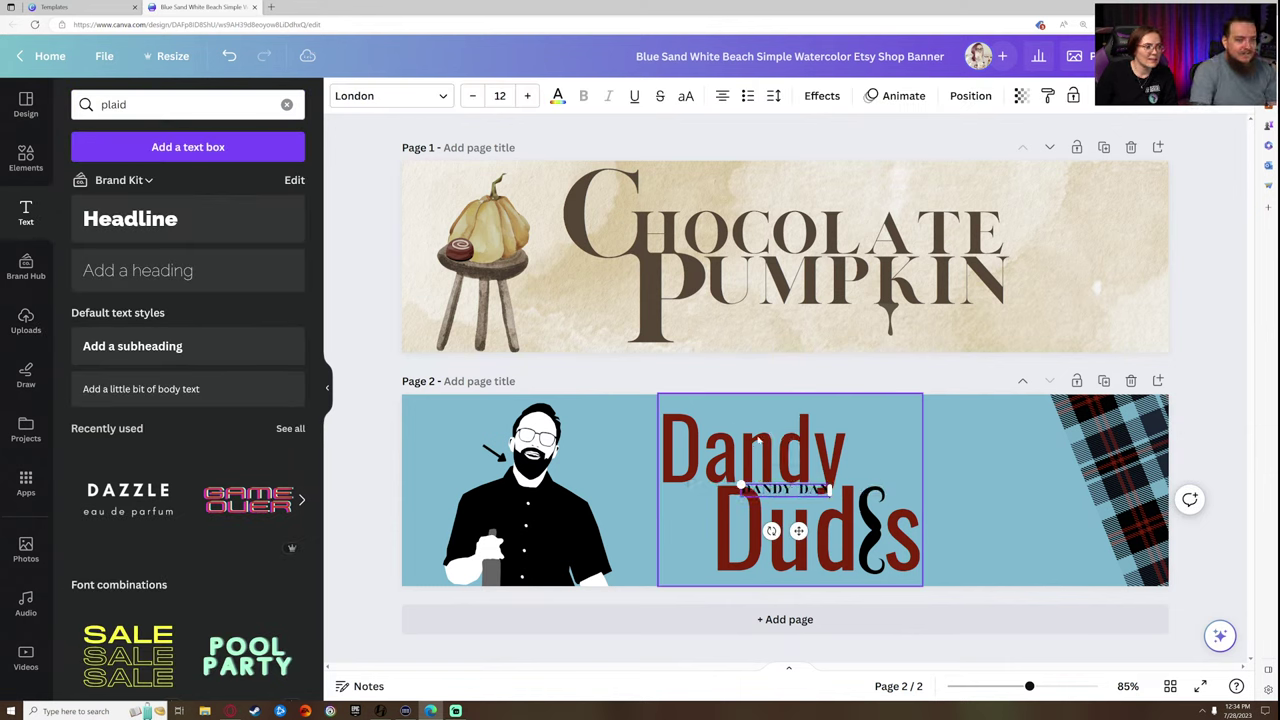
left_click_drag(763, 498, 434, 446)
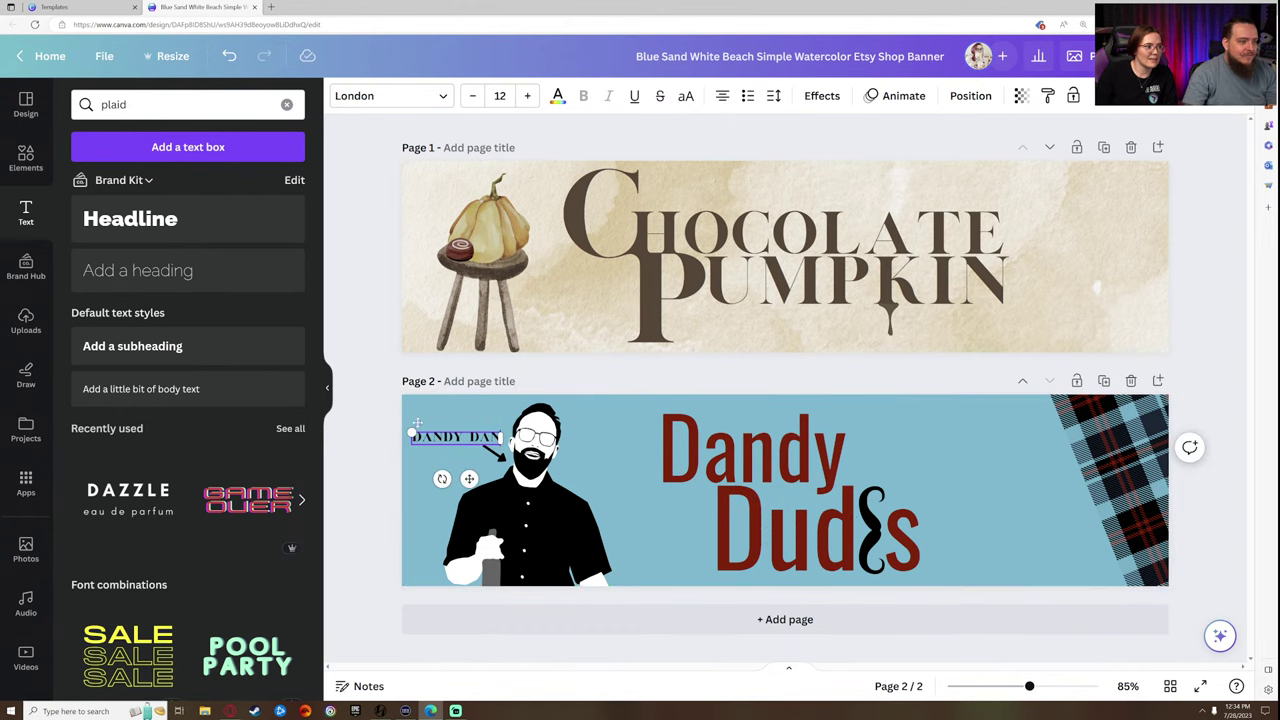
left_click(365, 398)
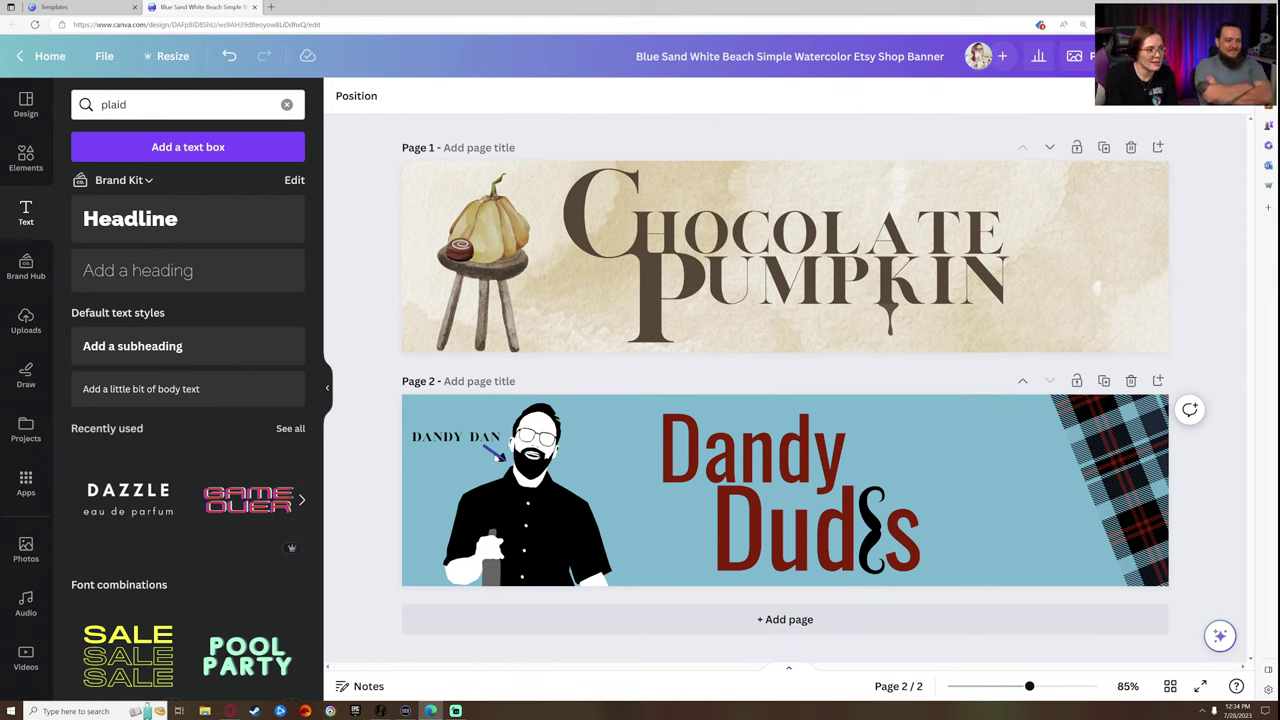
left_click_drag(494, 453, 482, 454)
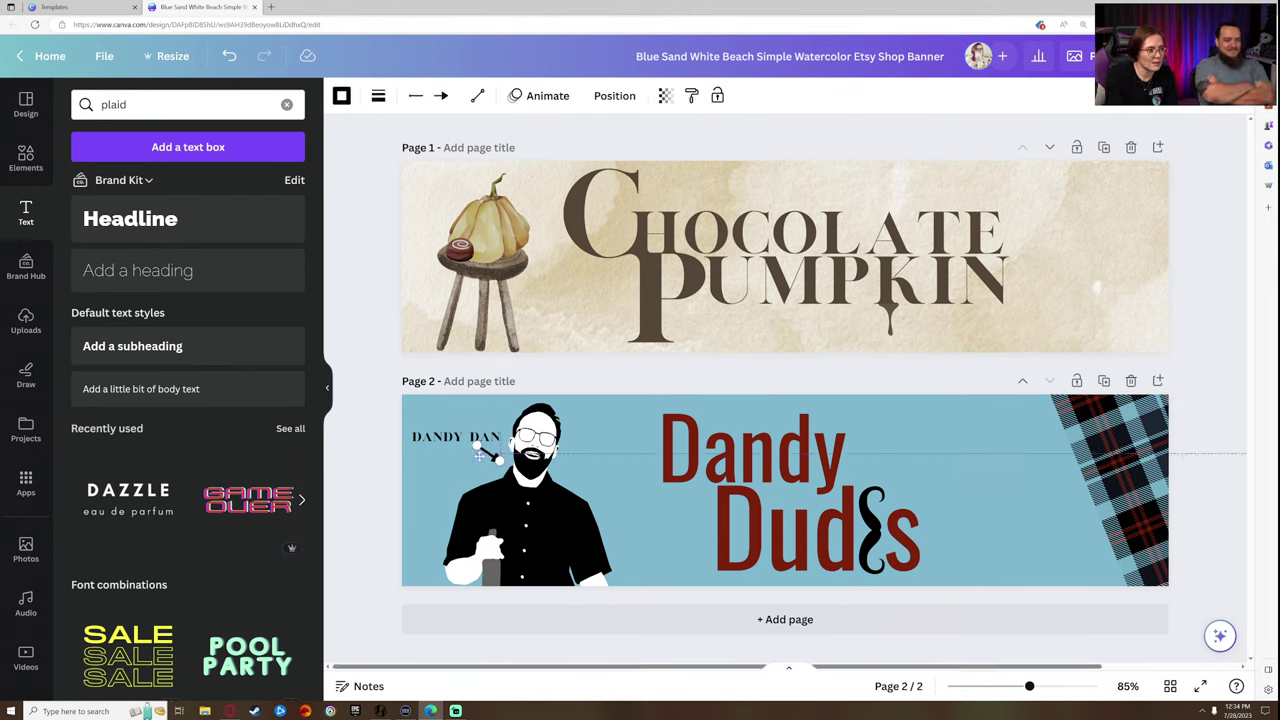
left_click(360, 348)
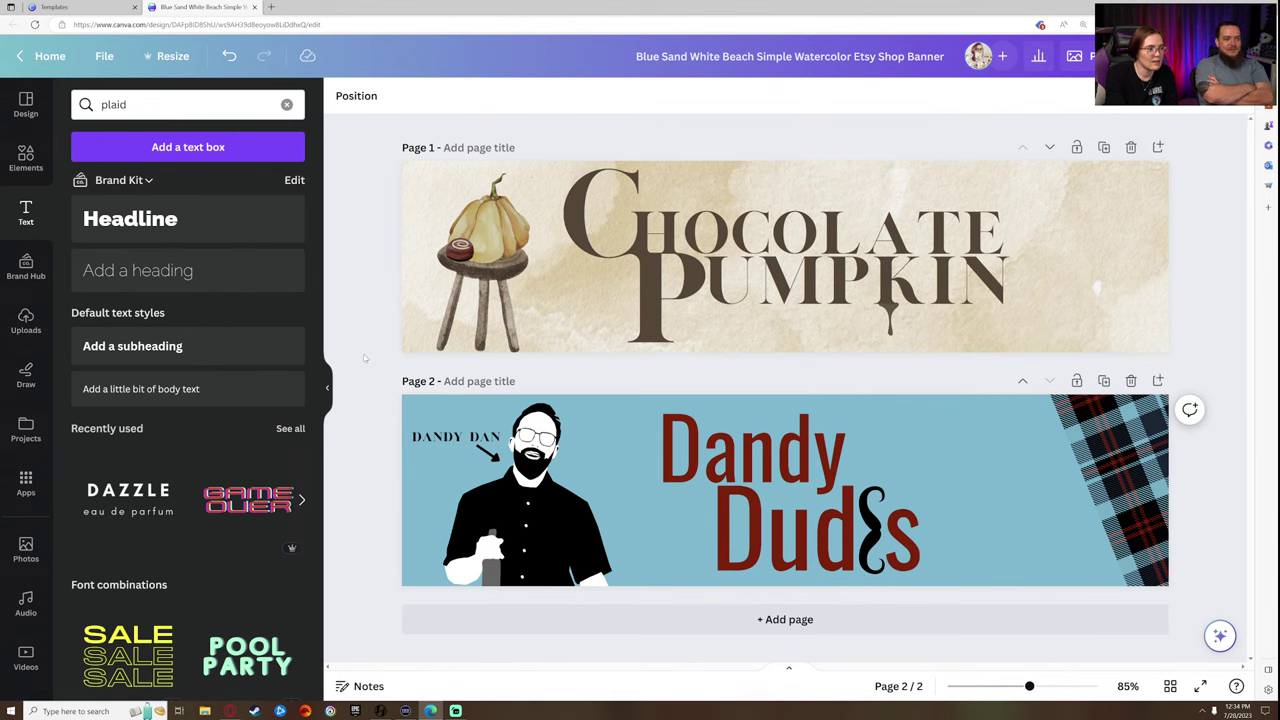
- Try a white curved arrow graphic, rotated and shrunk below the "DANDY DAN" label, and delete it again
left_click(26, 158)
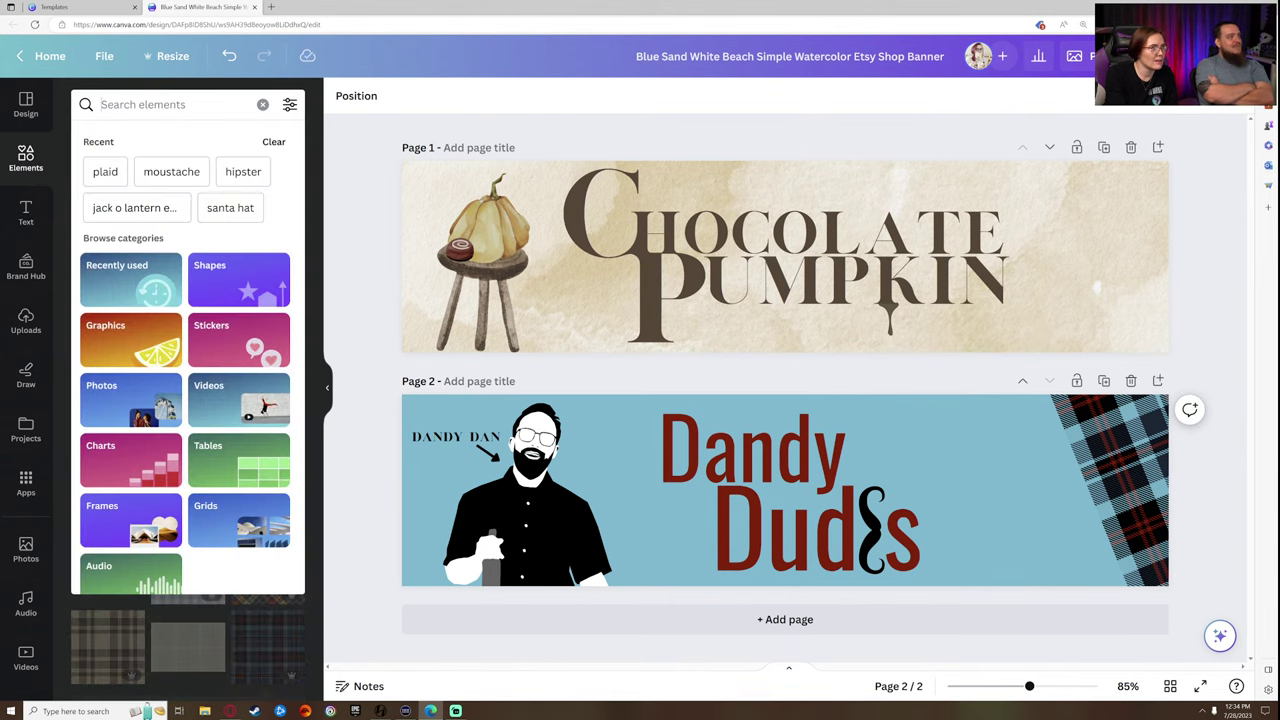
left_click(105, 171)
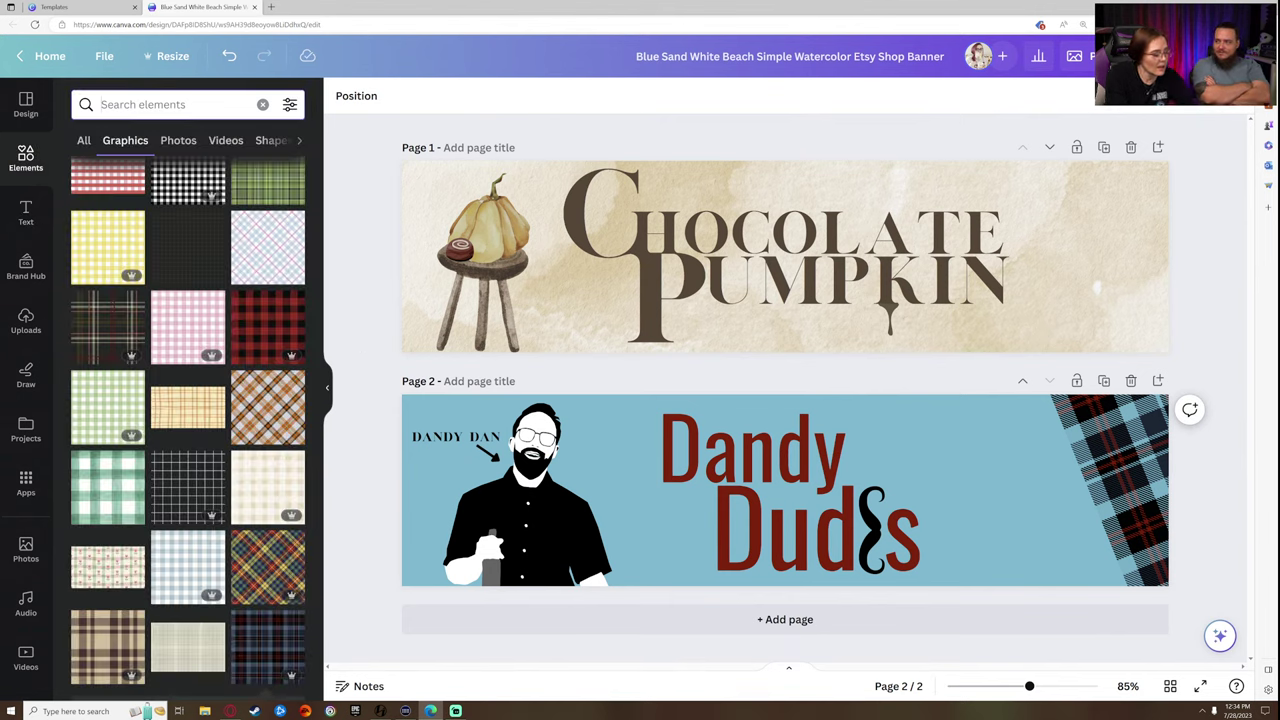
type("arr")
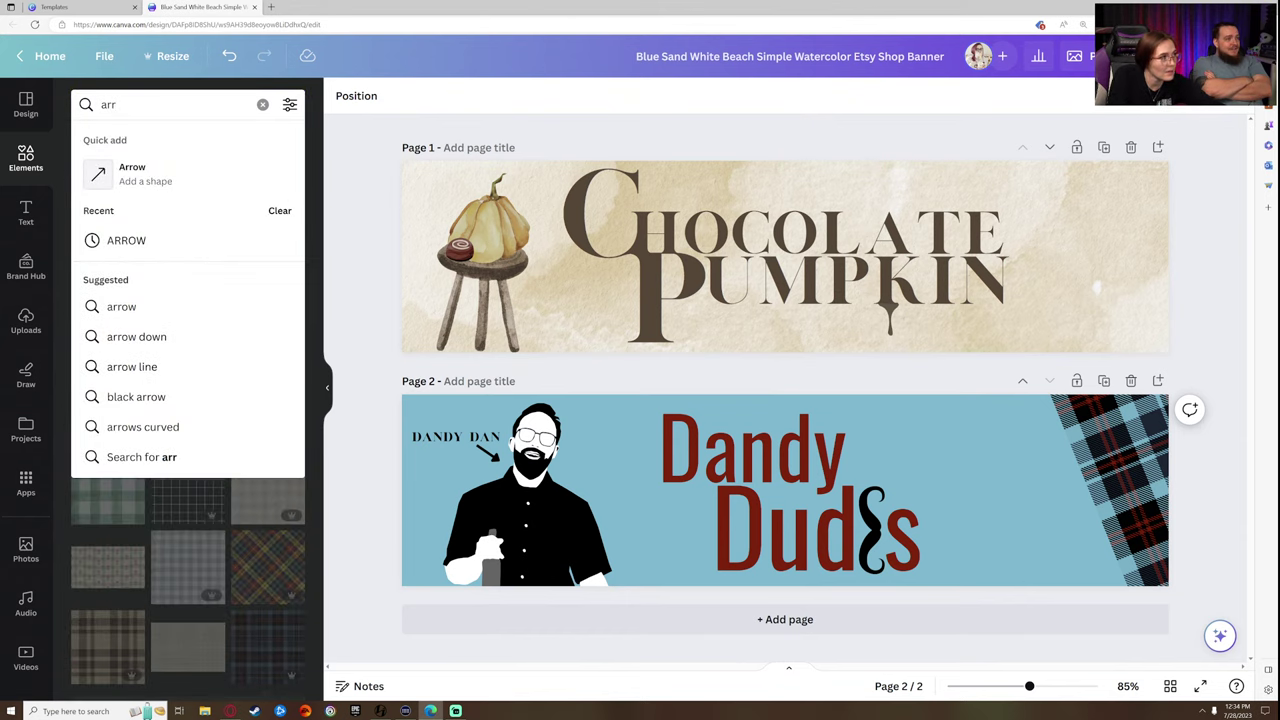
type("ow")
key("Return")
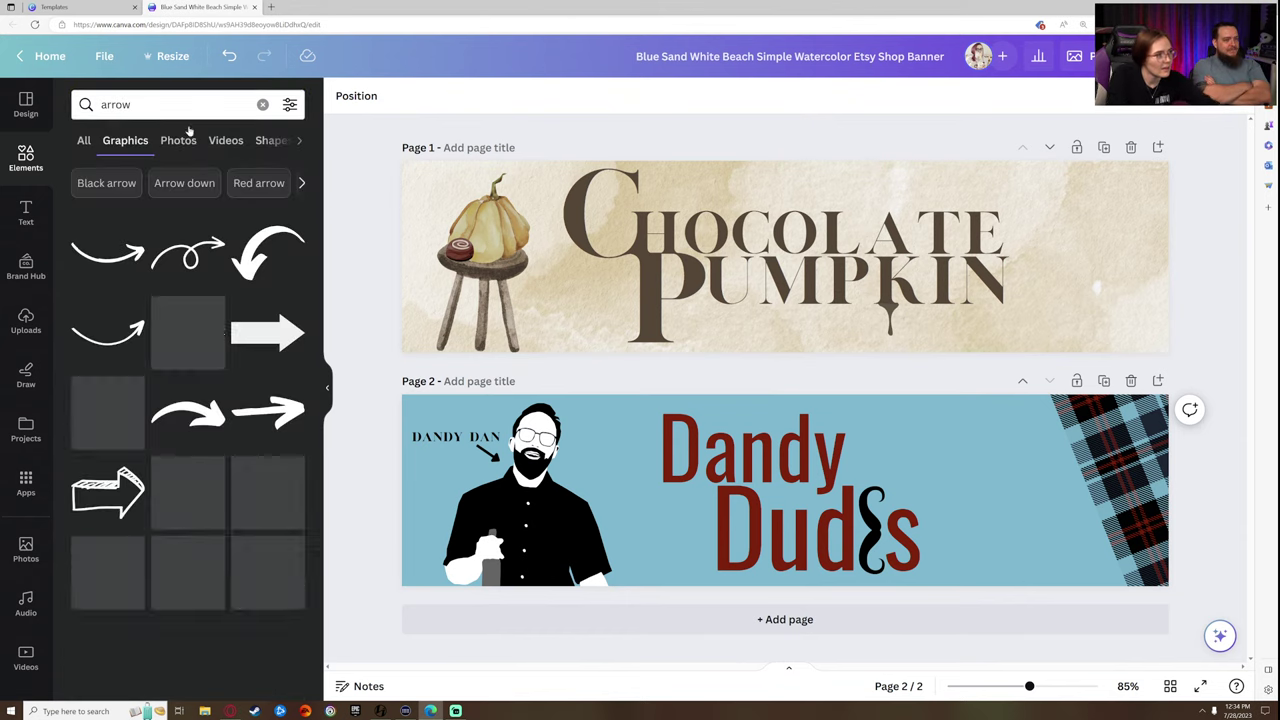
left_click(243, 258)
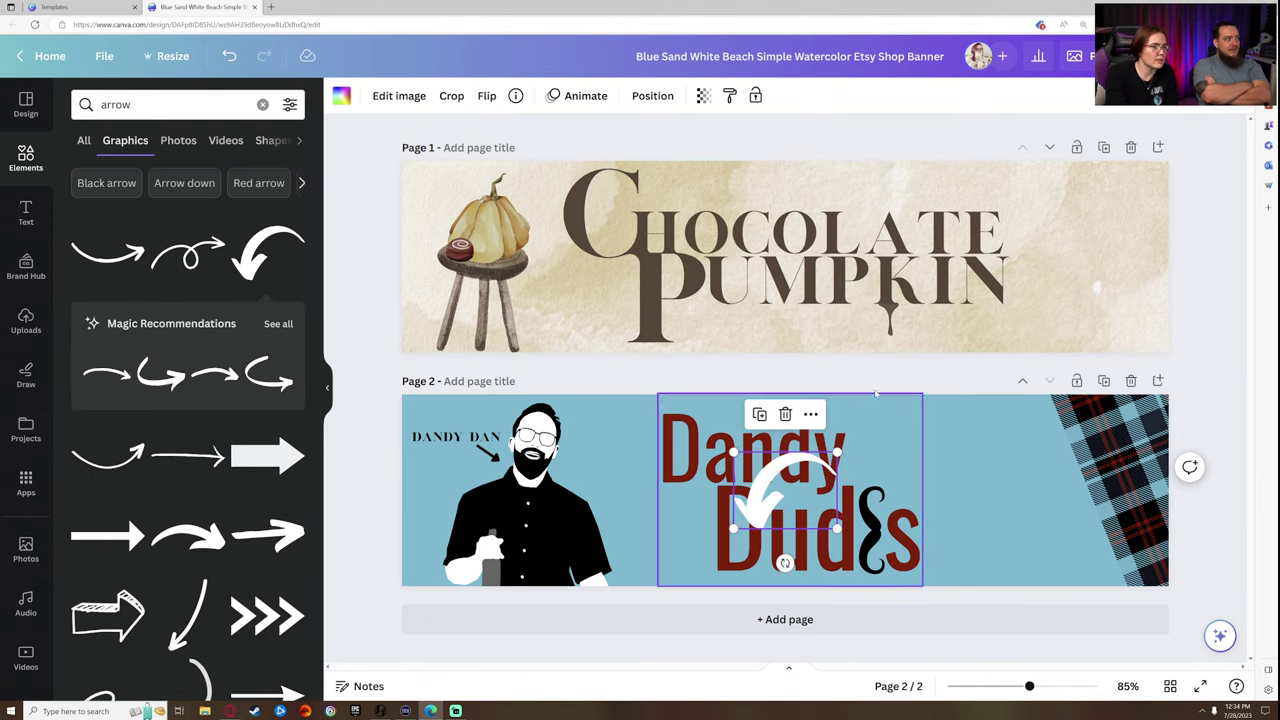
left_click_drag(786, 560, 914, 513)
left_click_drag(831, 447, 463, 468)
left_click(385, 463)
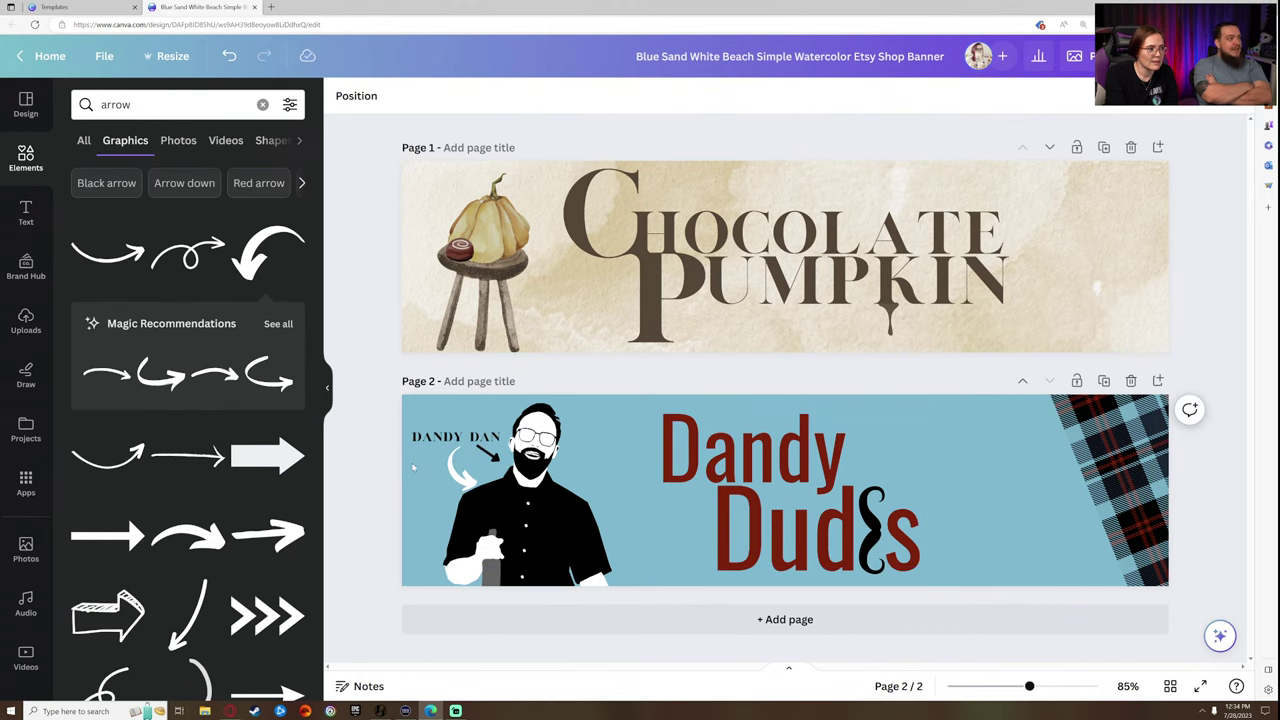
left_click(465, 477)
left_click(463, 403)
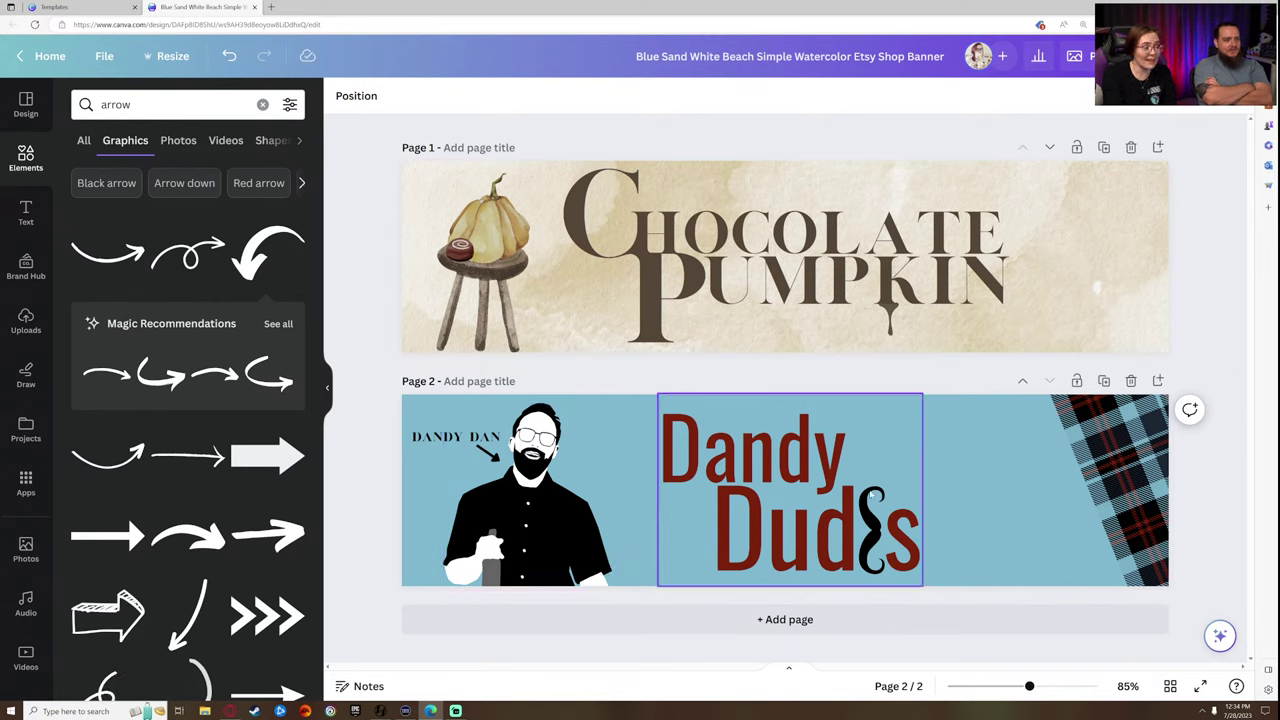
left_click(950, 503)
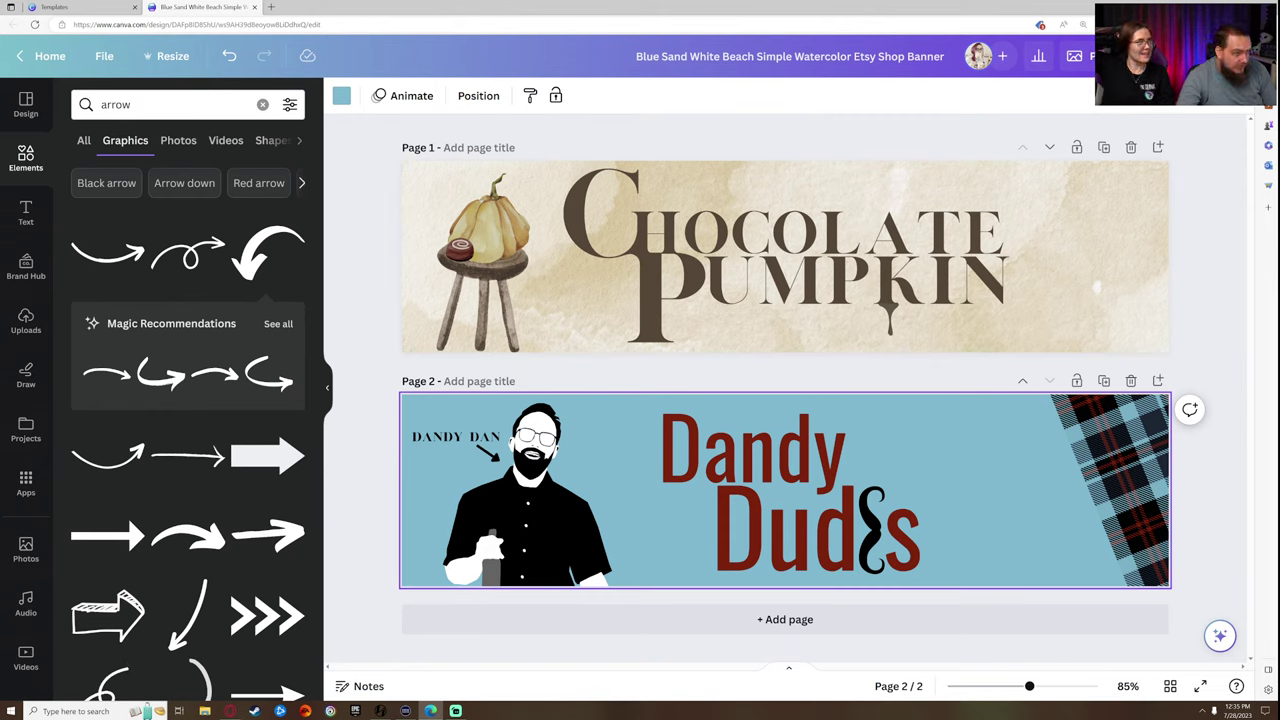
- Recolour the black areas of the bearded man with the dark red #980402 from the document colours
left_click(525, 540)
left_click(341, 95)
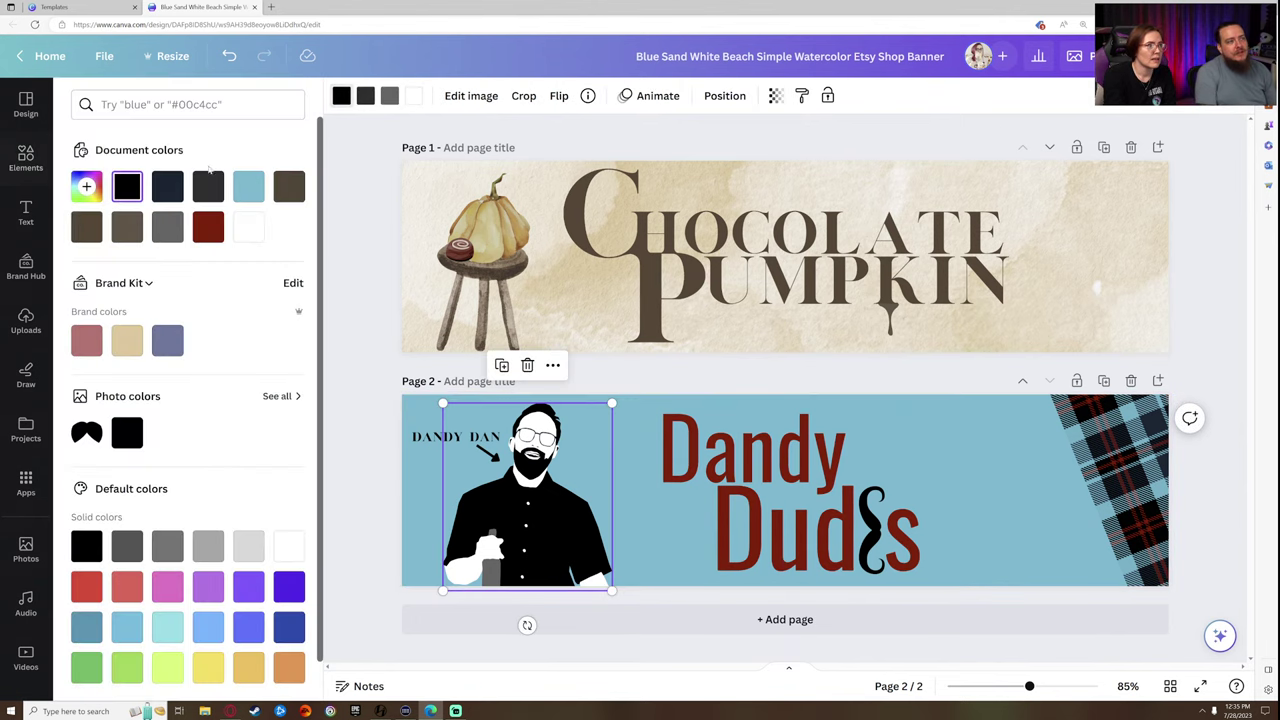
left_click(208, 227)
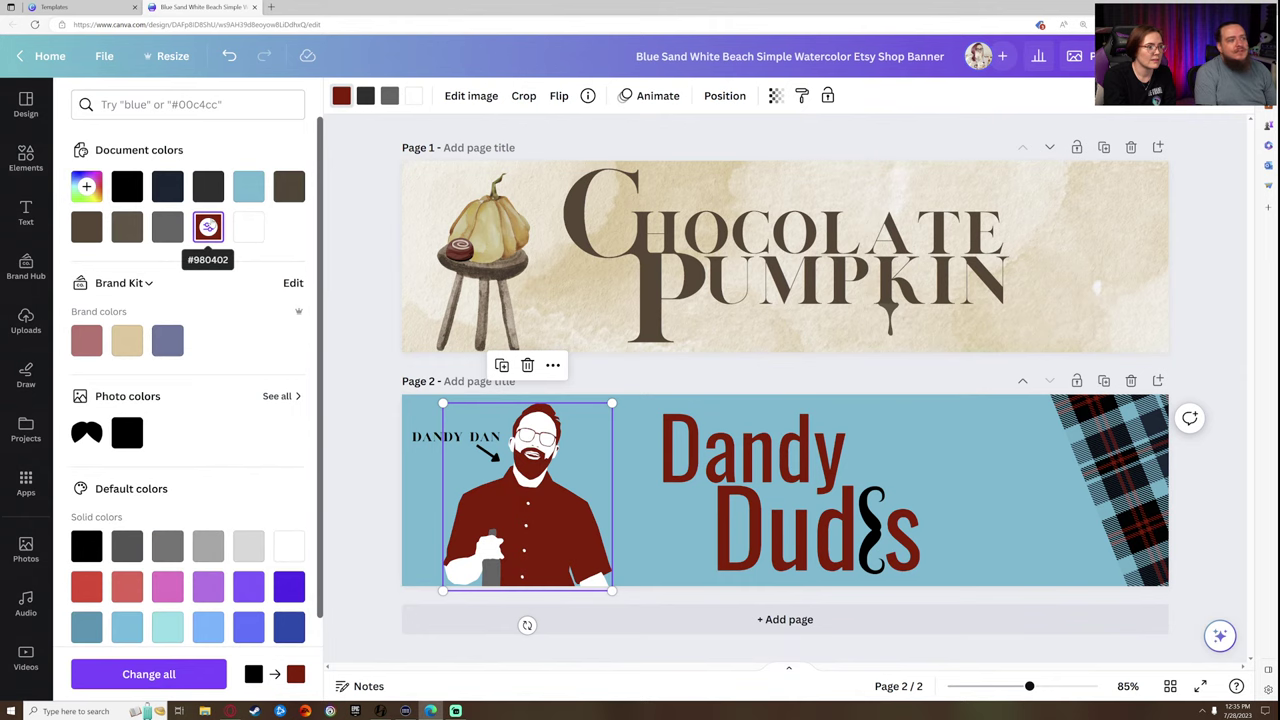
- Recolour the dark red areas of the bearded man with black, then settle on the navy #152534 from the document colours
left_click(127, 186)
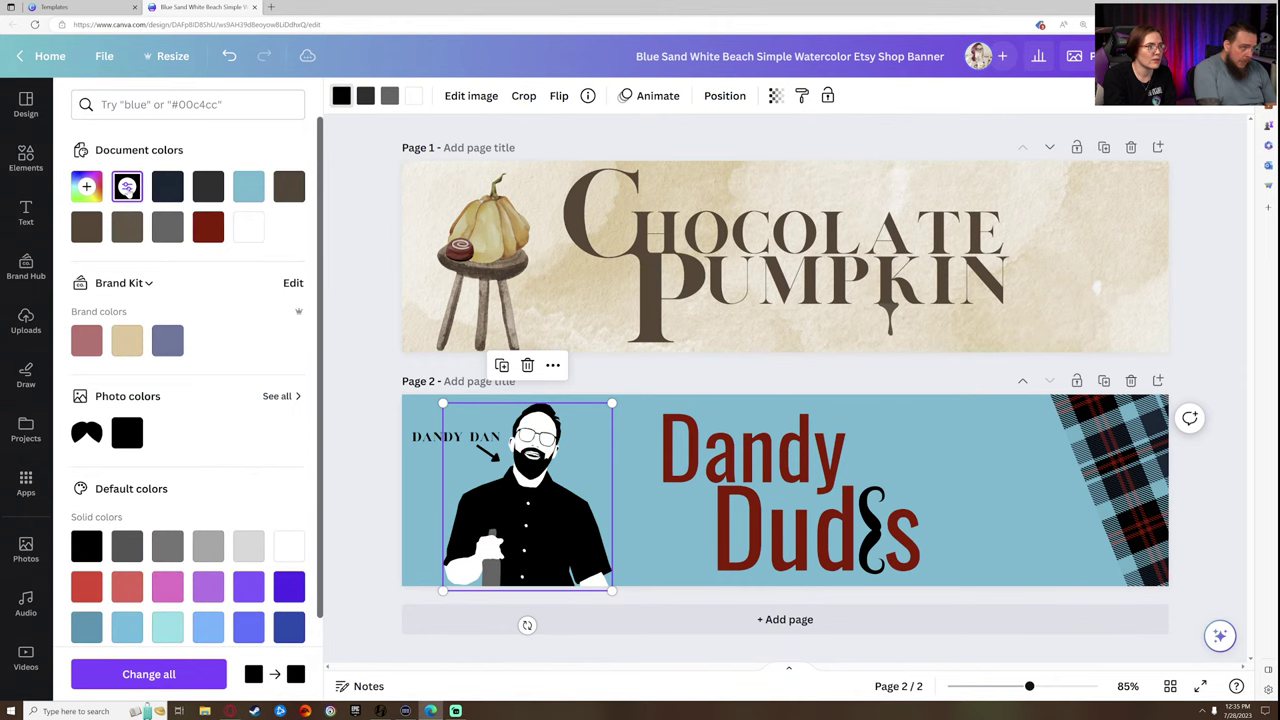
left_click(167, 186)
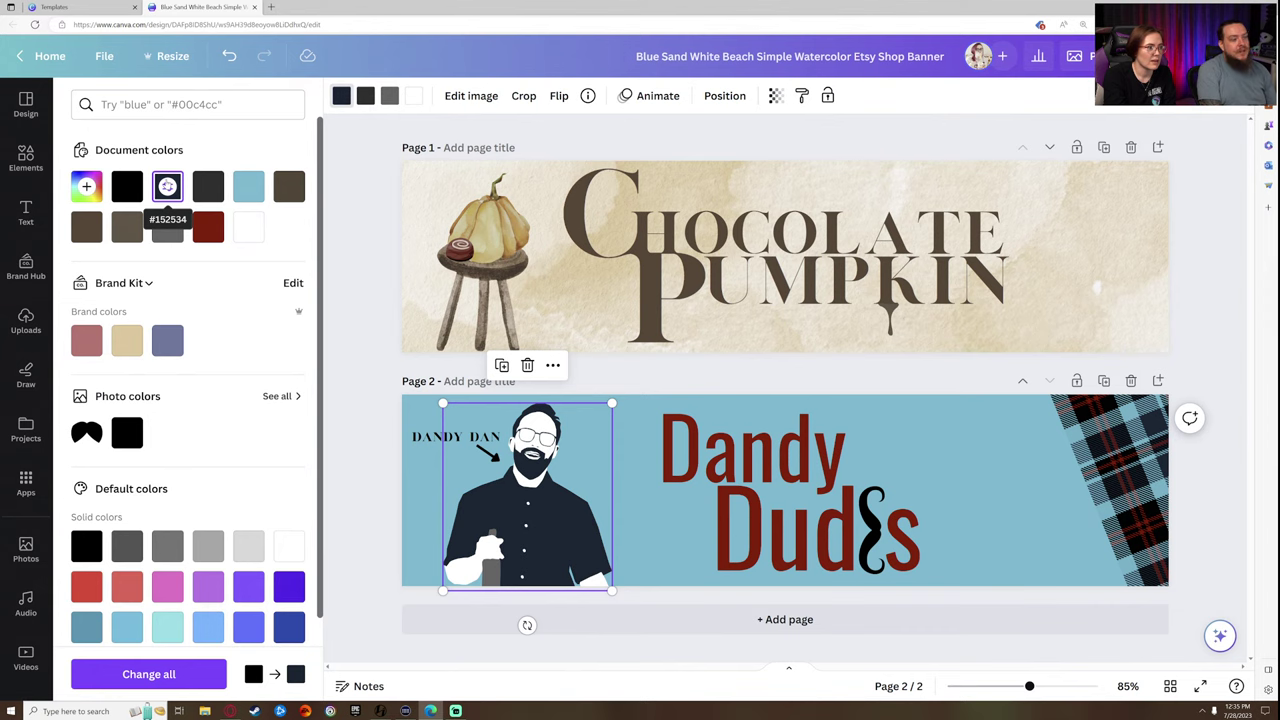
left_click(26, 158)
left_click(347, 231)
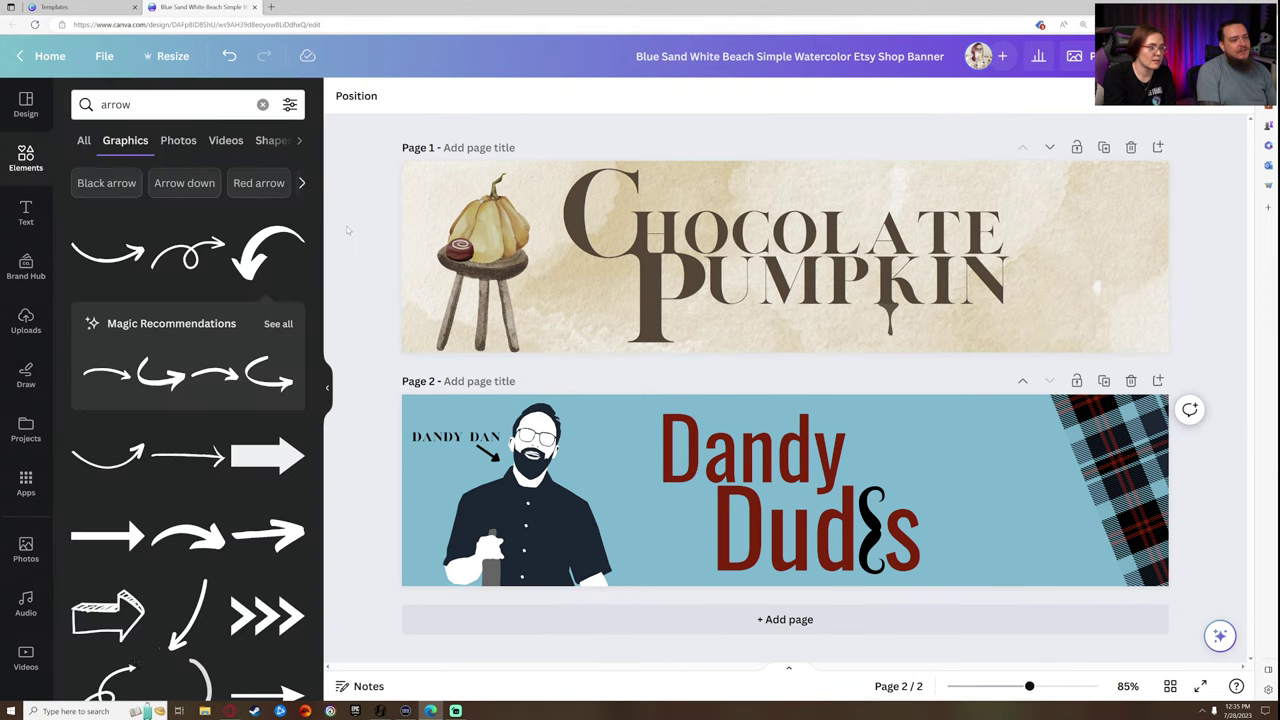
- Try the Coral and Mint Choc duotone effects on the bearded man graphic
left_click(559, 580)
left_click(471, 95)
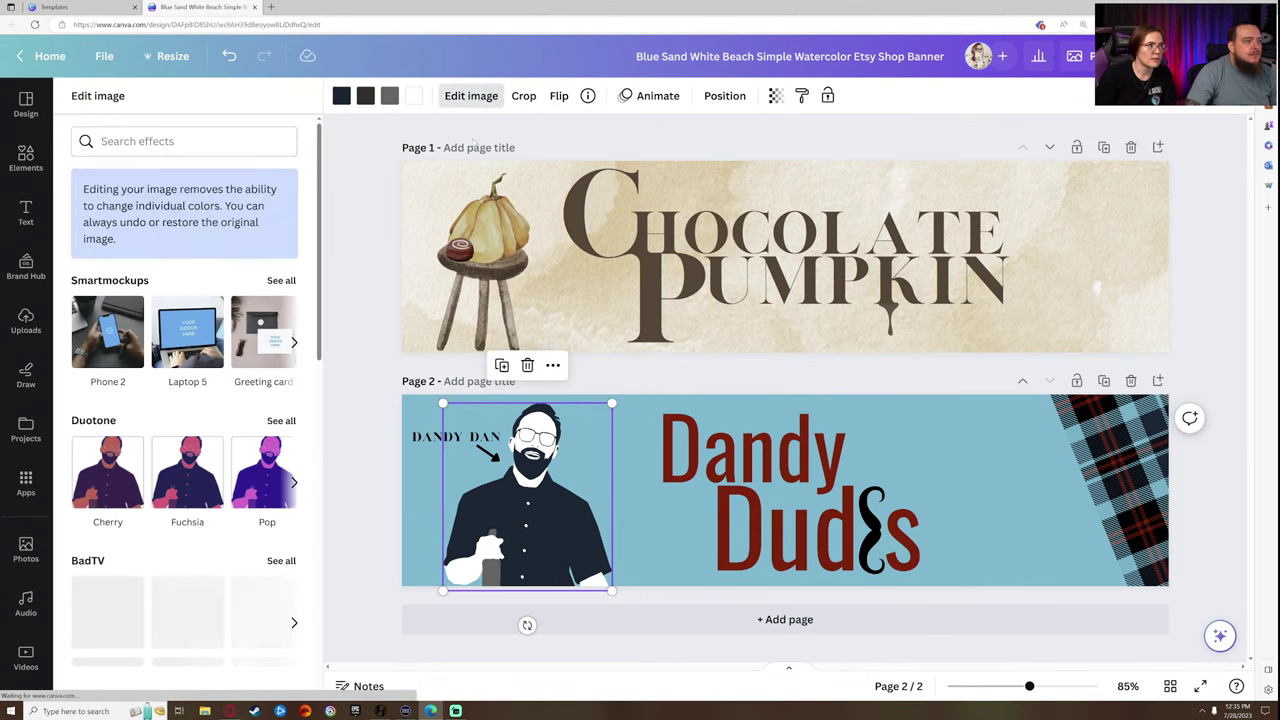
scroll(207, 453, "down", 1)
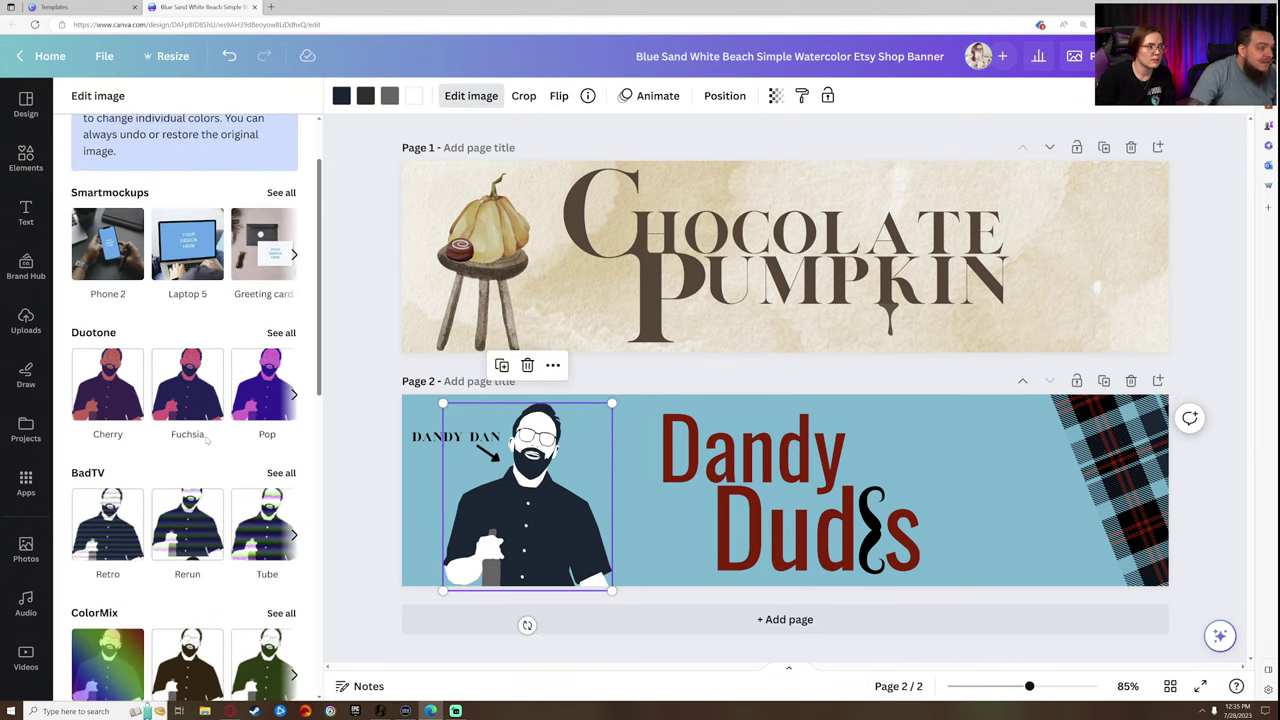
left_click(281, 333)
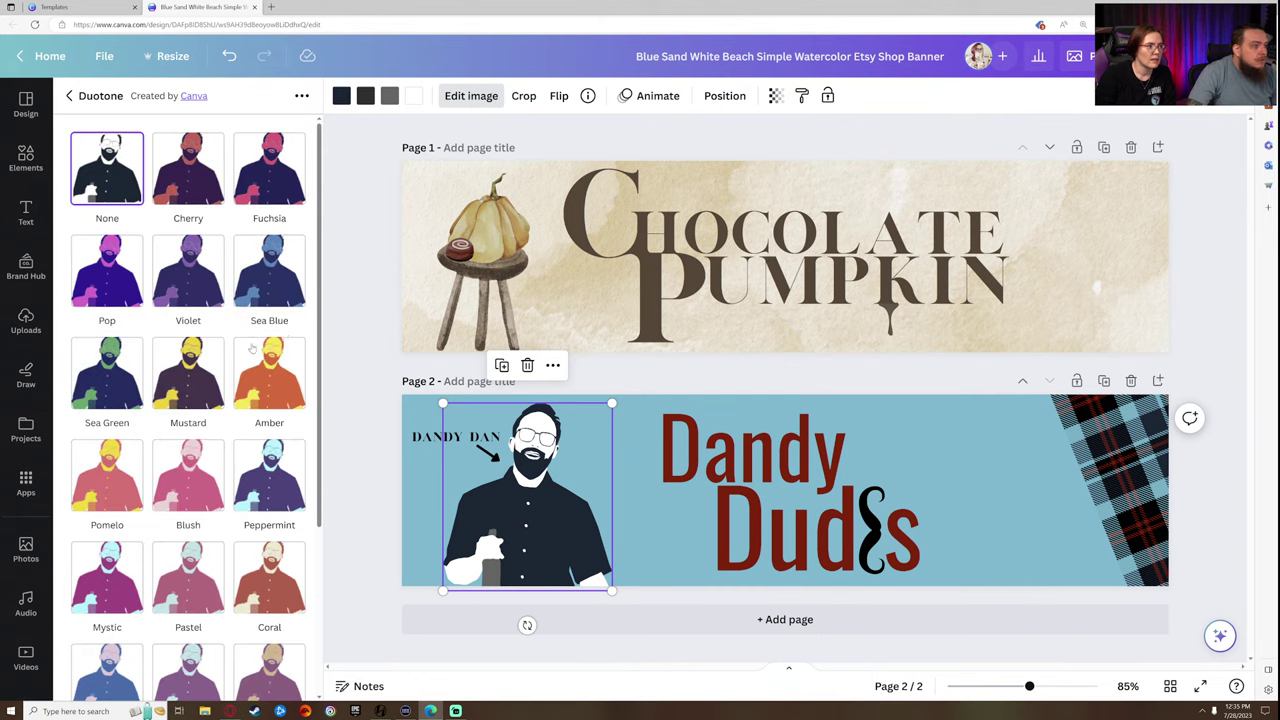
scroll(268, 388, "down", 1)
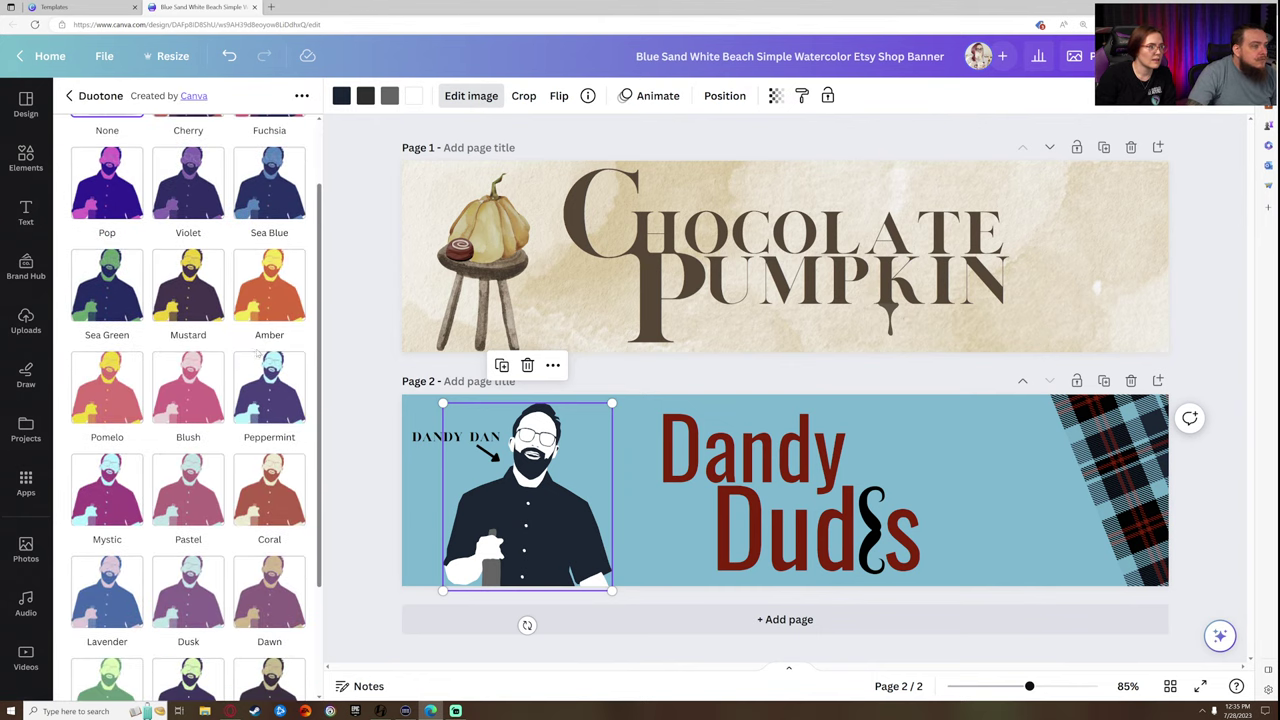
left_click(262, 482)
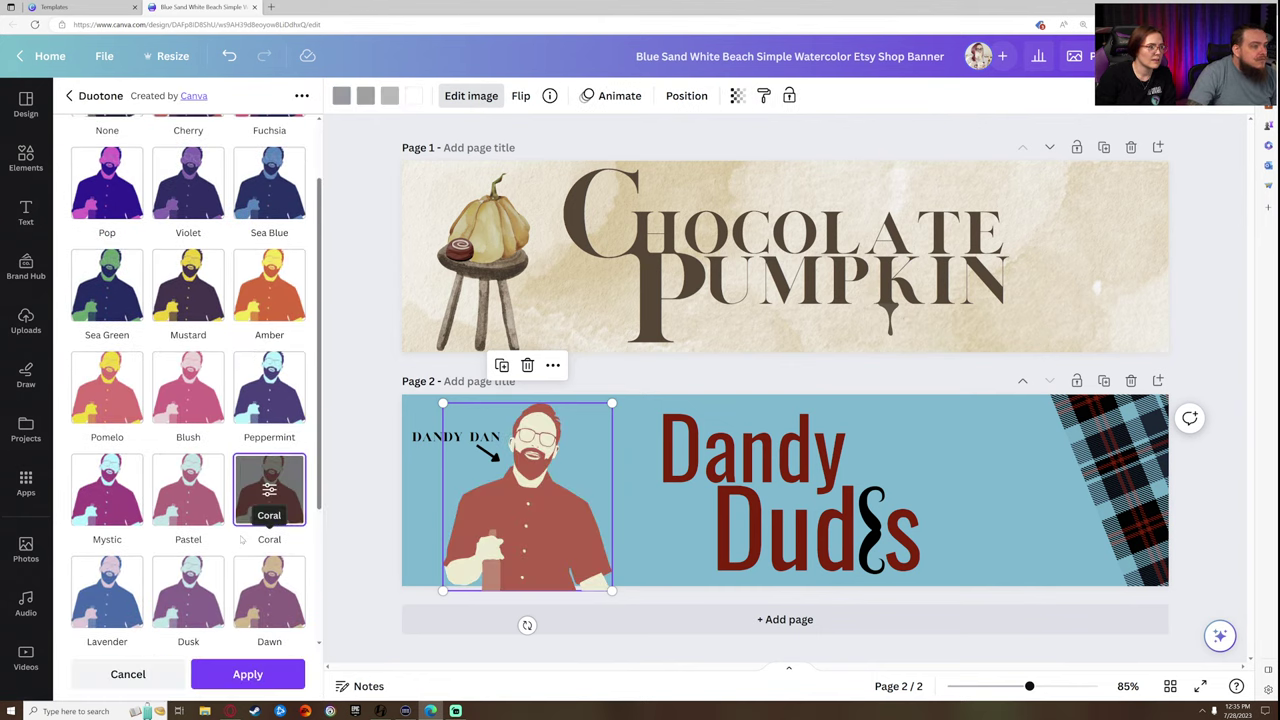
scroll(142, 480, "down", 1)
scroll(190, 470, "down", 1)
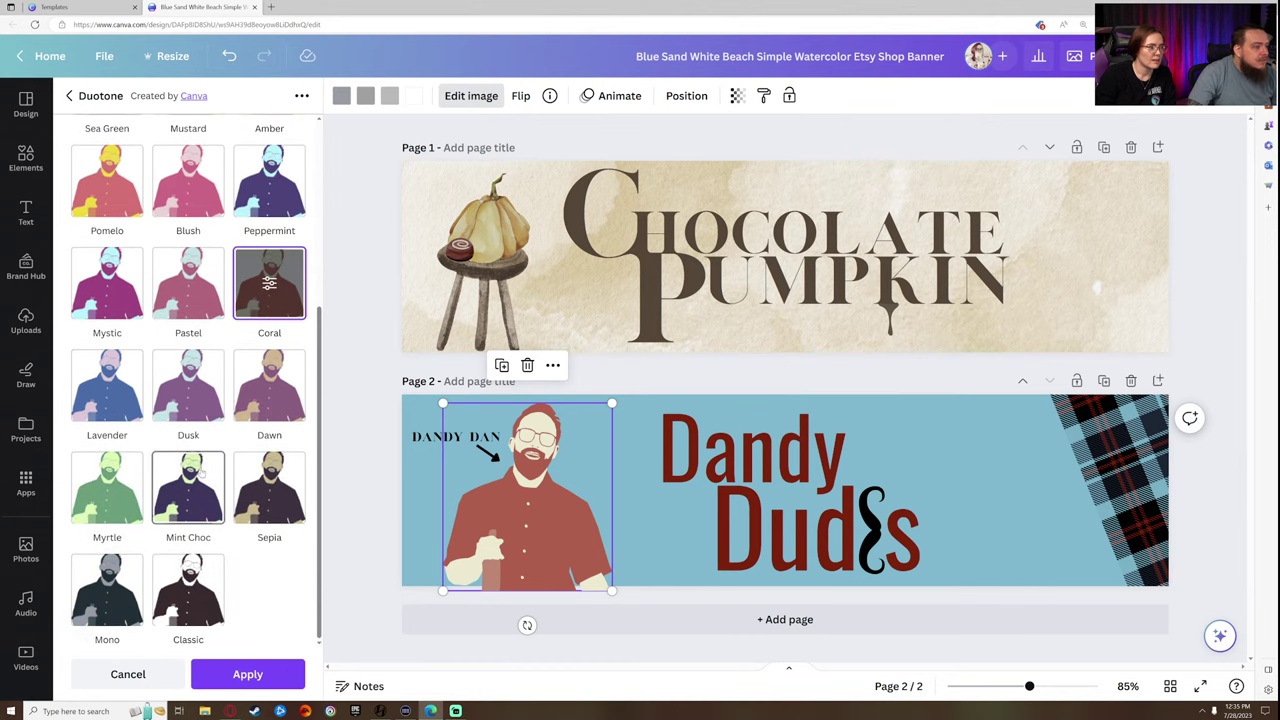
left_click(200, 478)
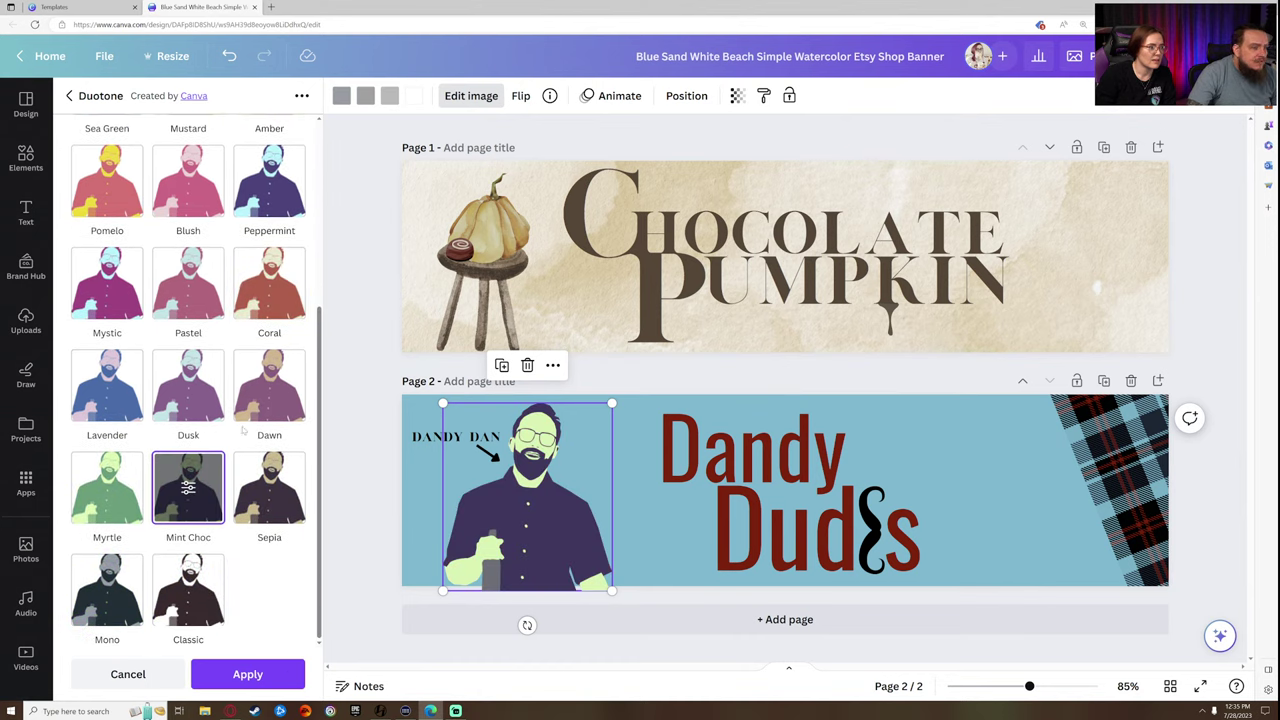
- Try the Fuchsia and Sea Blue duotone effects on the bearded man and leave the image editing
scroll(168, 516, "up", 3)
scroll(168, 478, "up", 1)
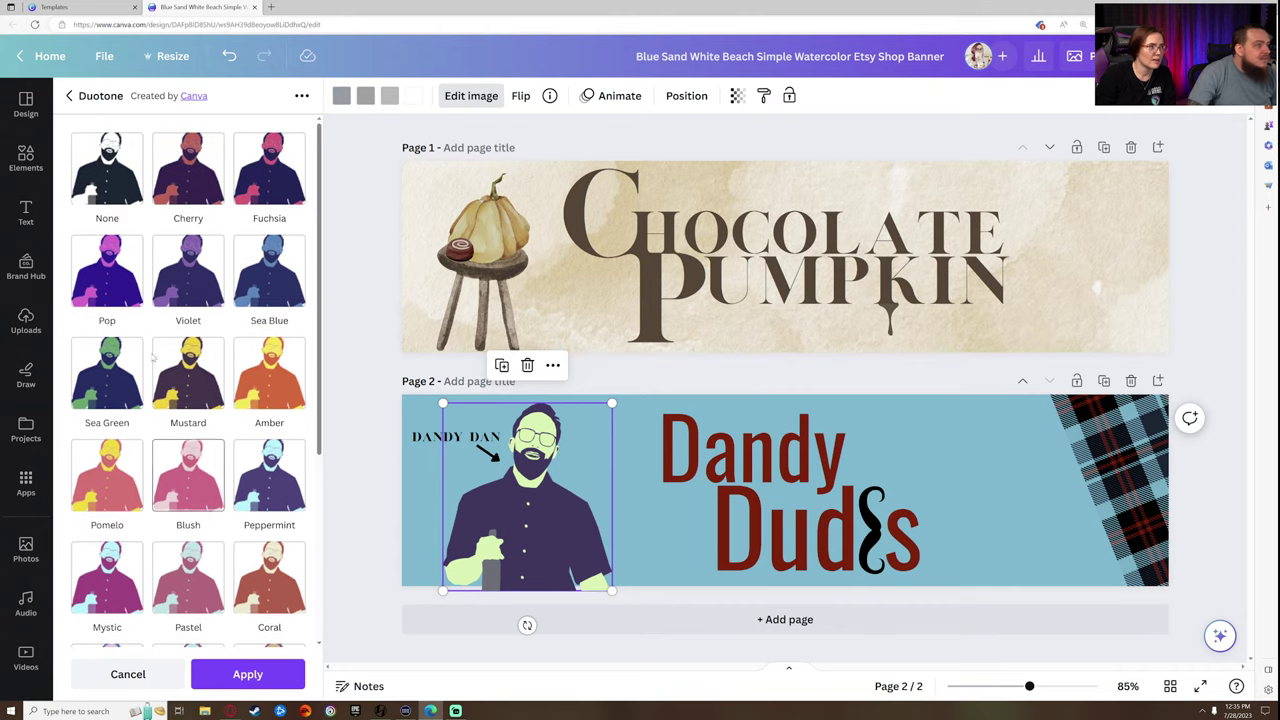
left_click(270, 168)
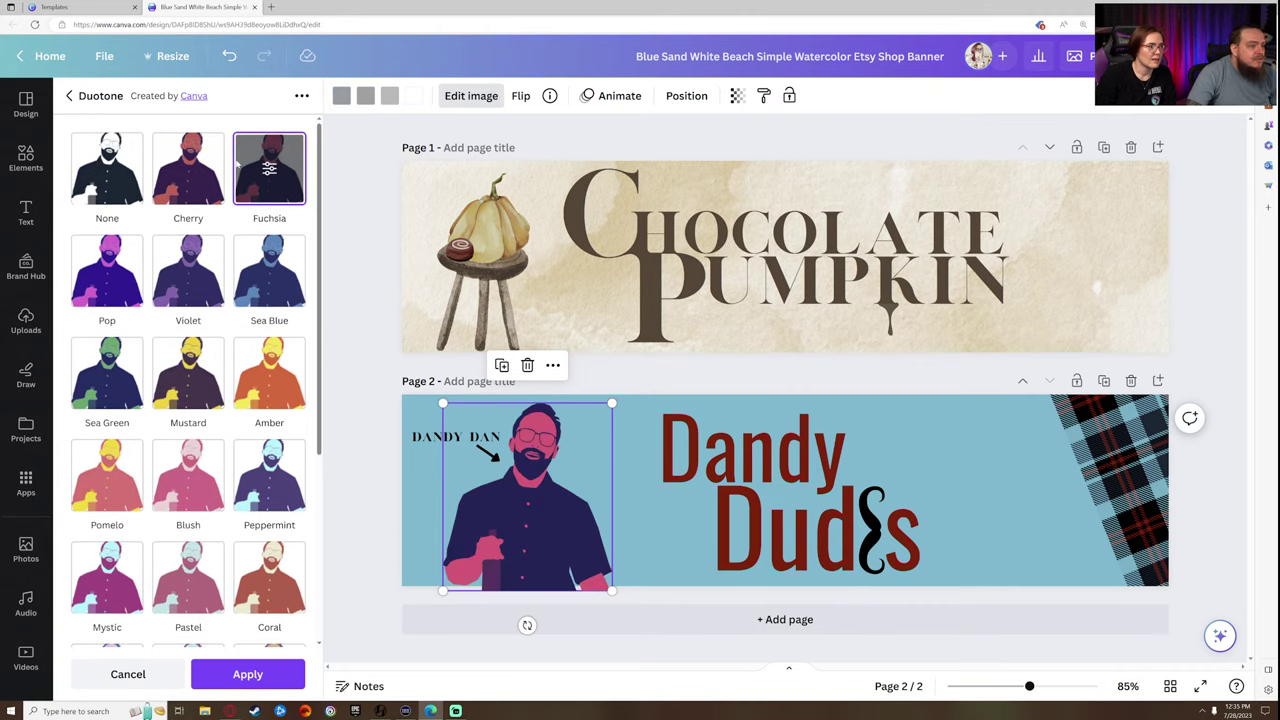
left_click(265, 278)
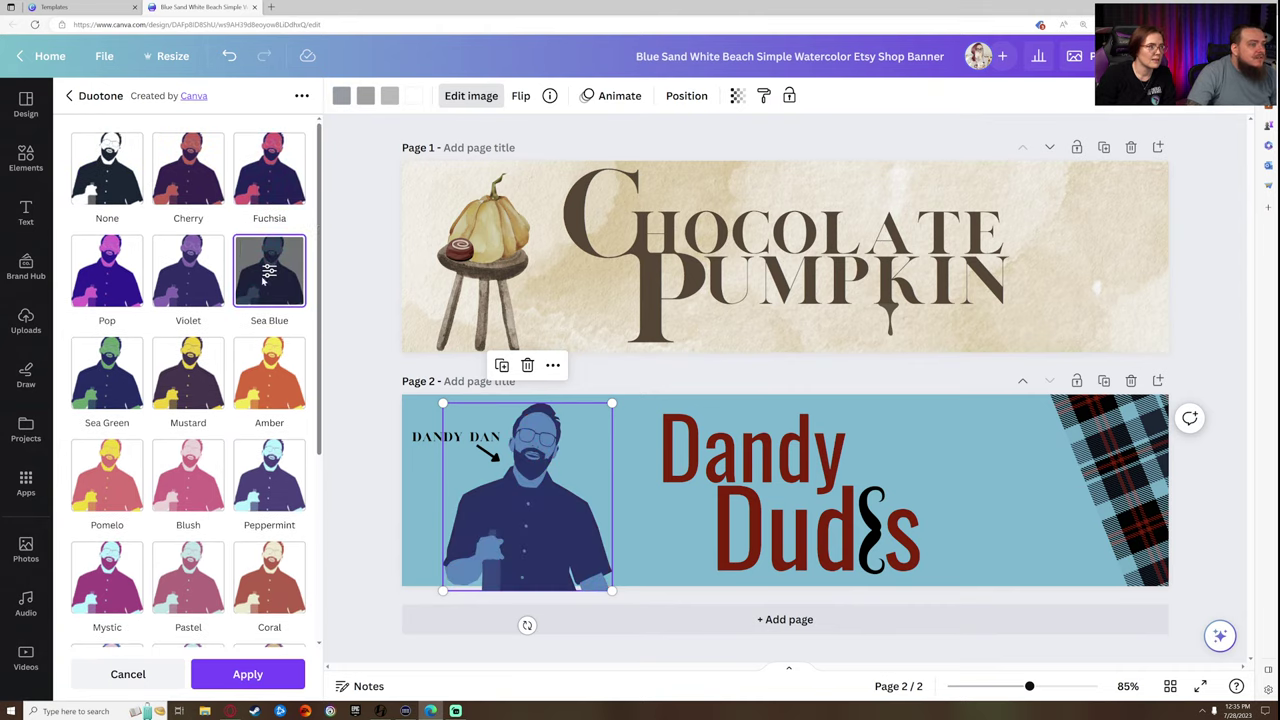
left_click(373, 171)
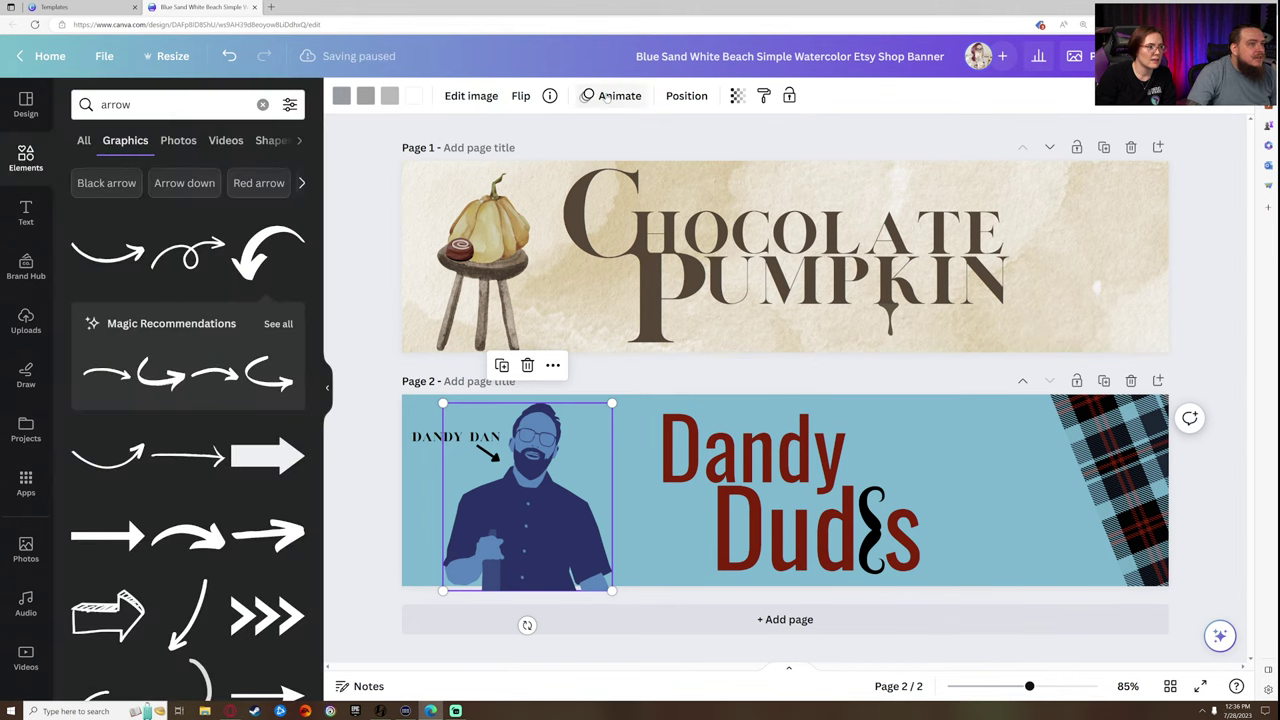
- Undo the duotone effect on the bearded man, keeping his navy colouring
left_click(229, 56)
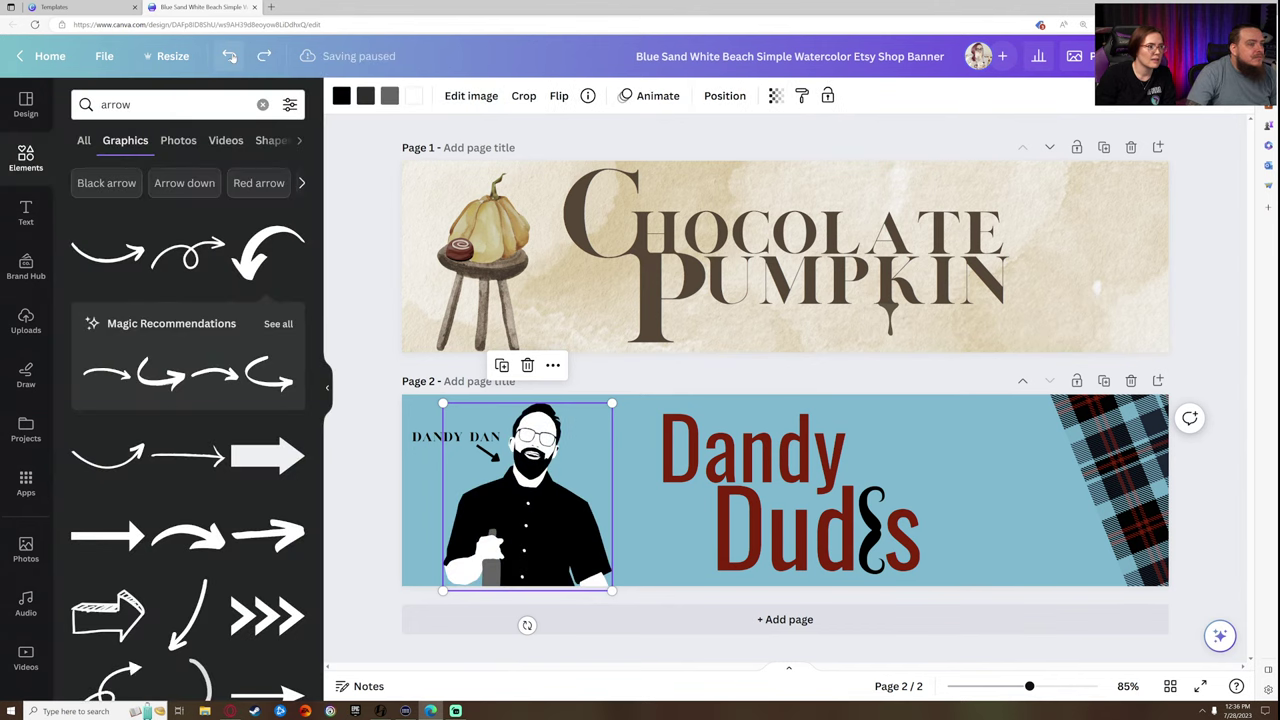
left_click(264, 56)
left_click(361, 438)
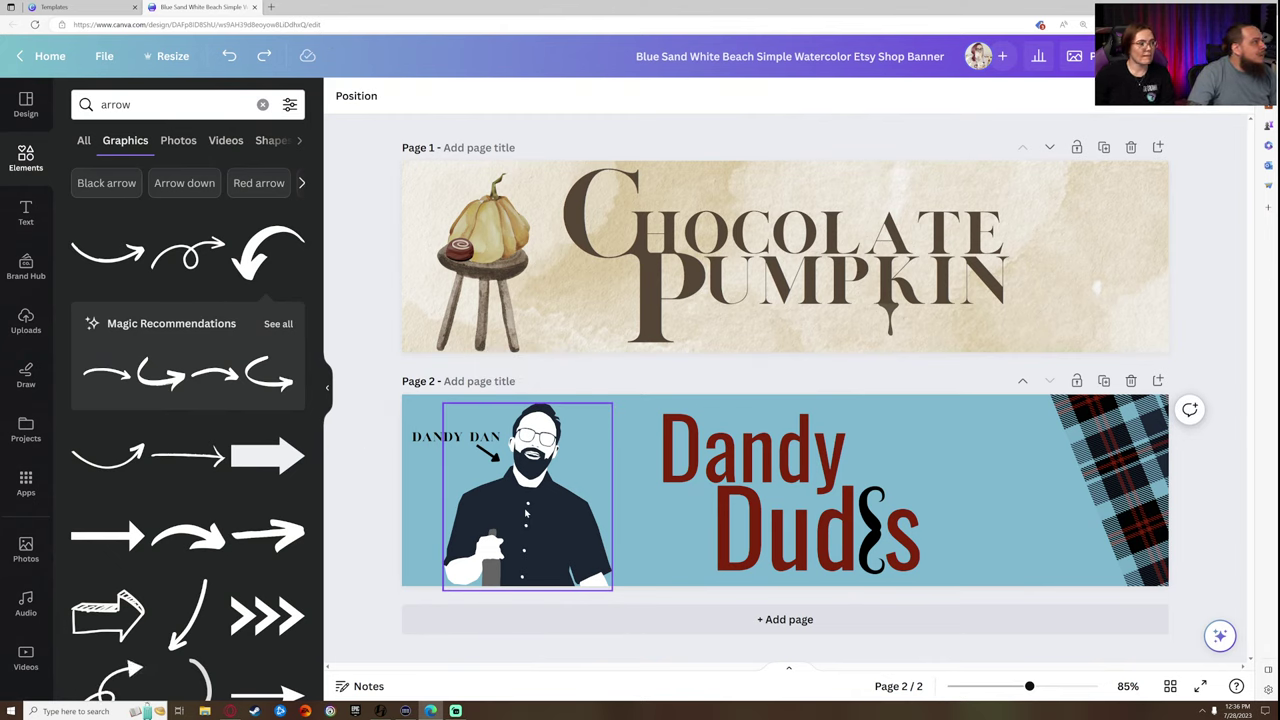
- Add a third page and recolour the grey bottle in the man's hand with the dark red #980402
left_click(785, 619)
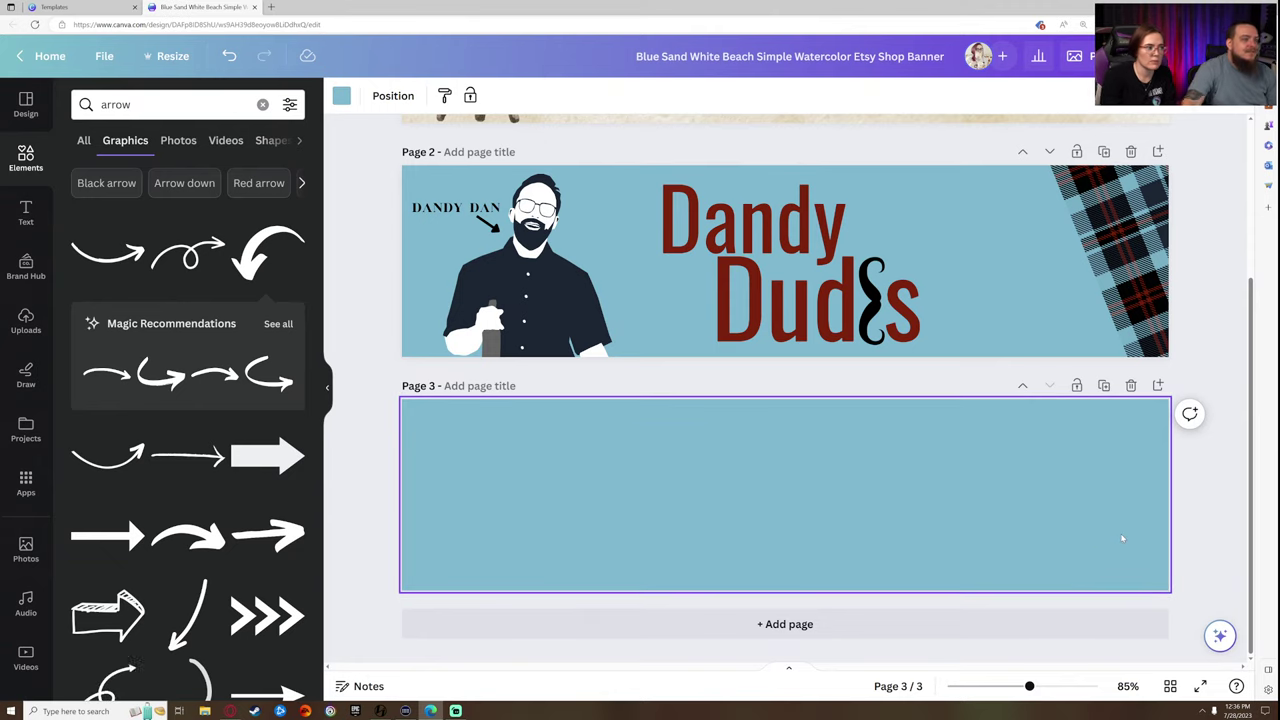
left_click(526, 300)
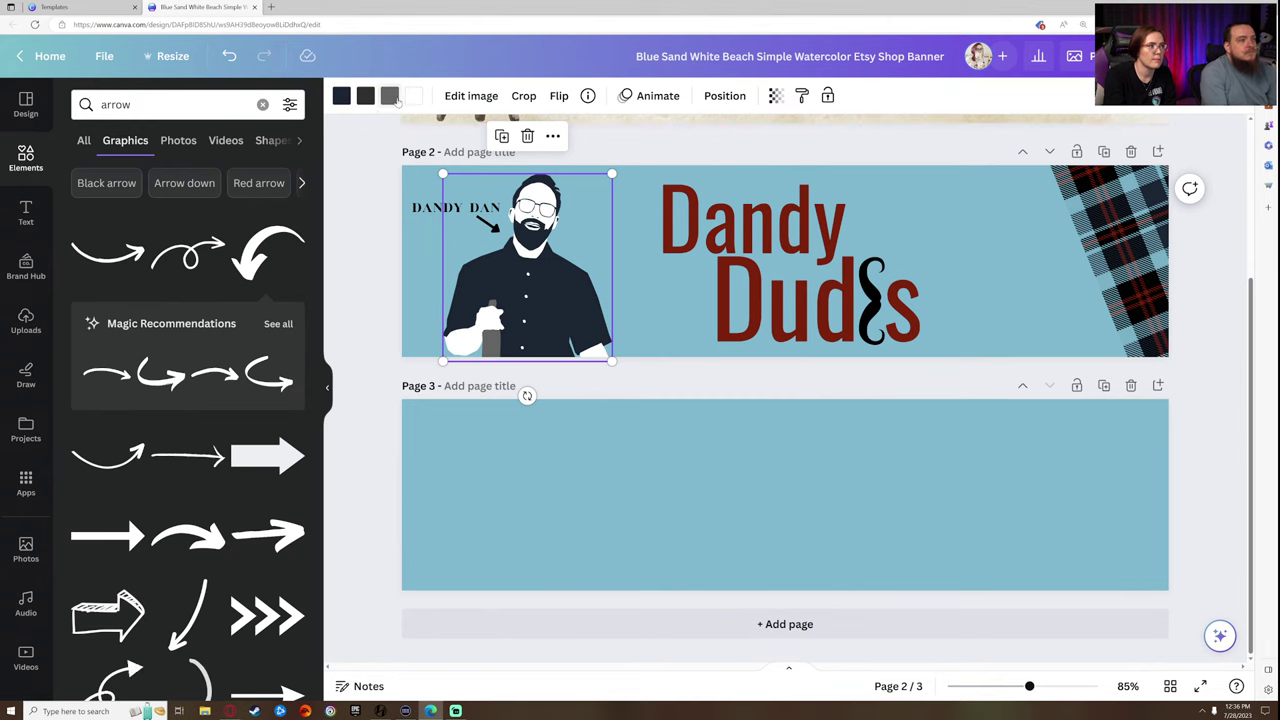
left_click(390, 97)
left_click(208, 227)
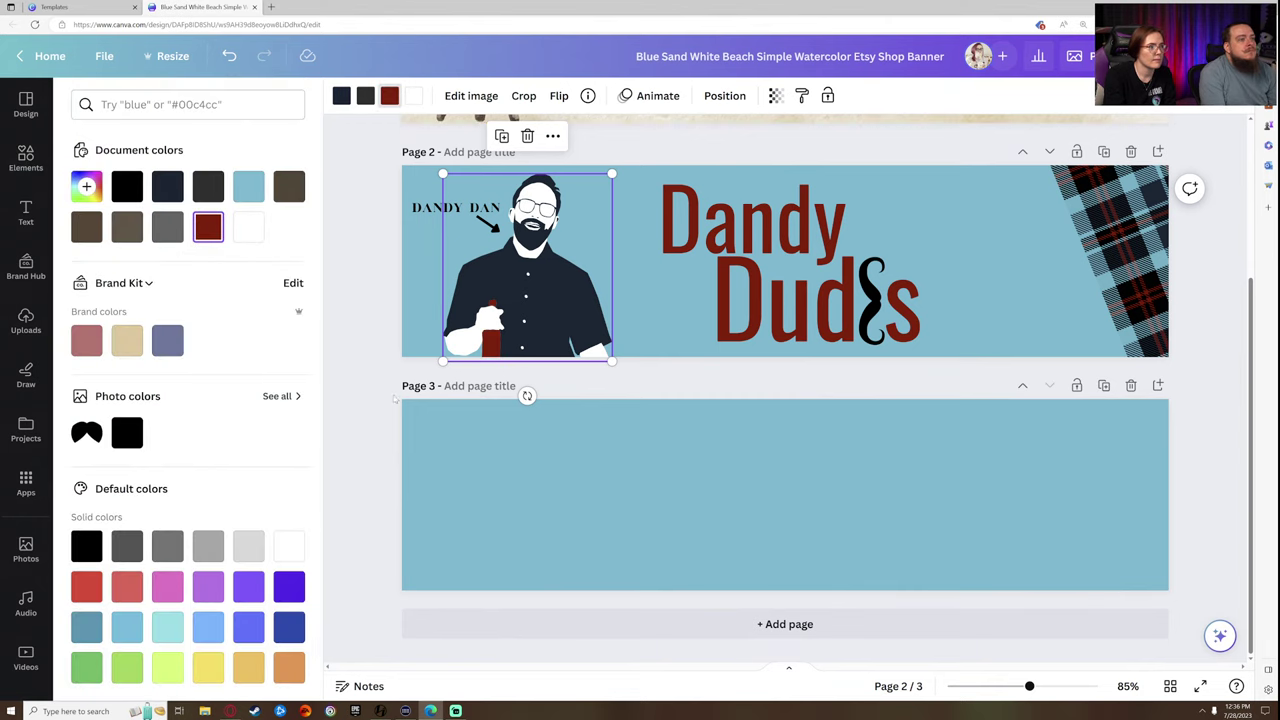
left_click(377, 399)
- Try several swatches on the bearded man's dark grey colour, including dark red #980402, ending on the coral red default colour
scroll(754, 606, "up", 1)
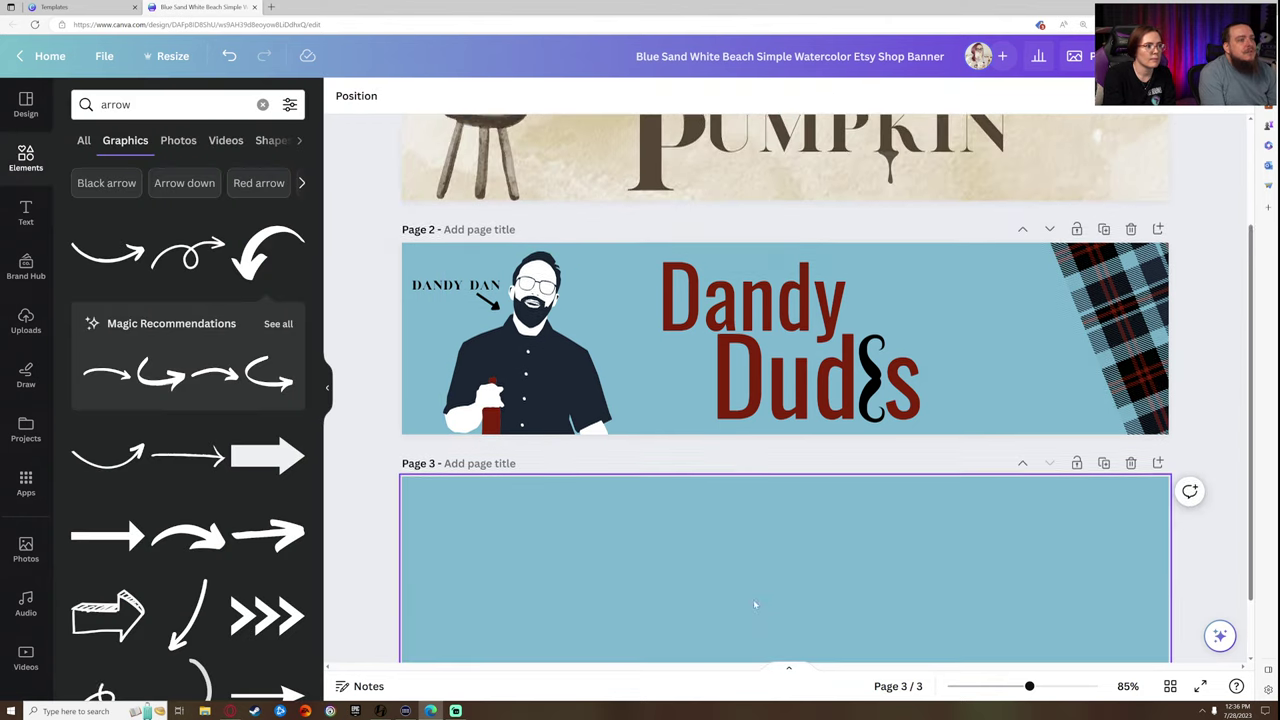
left_click(504, 372)
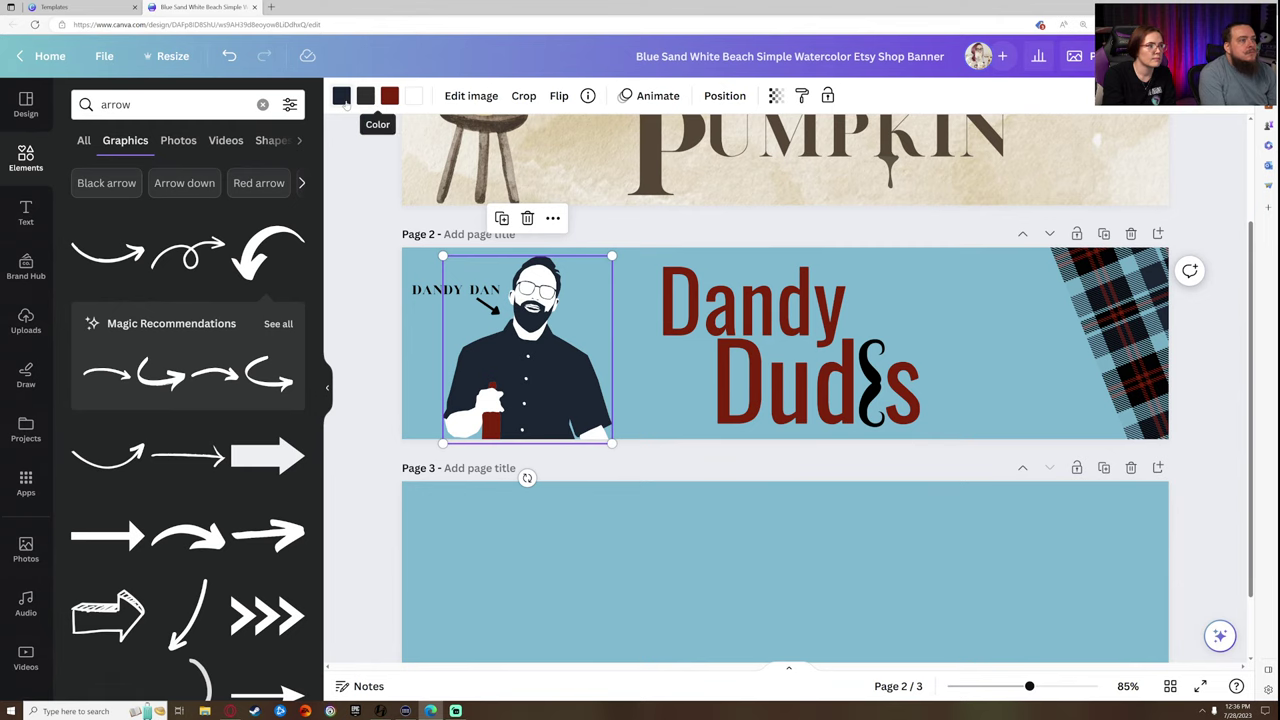
left_click(366, 96)
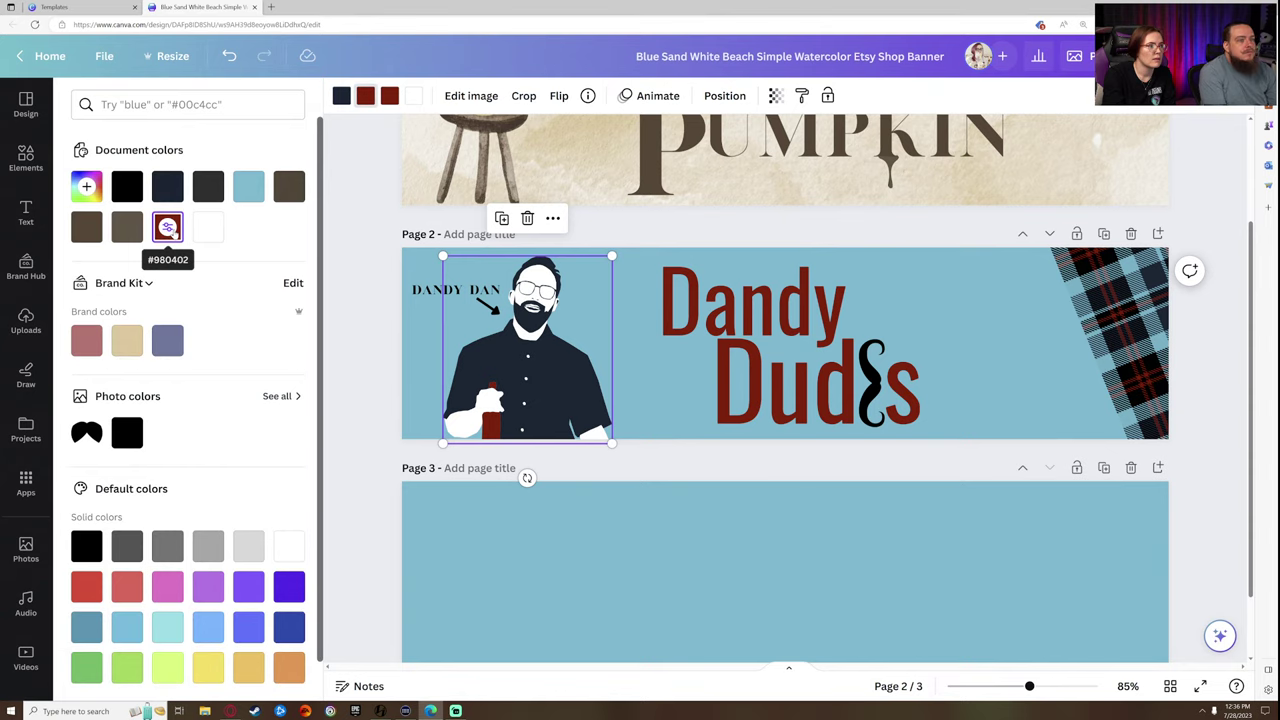
left_click(85, 588)
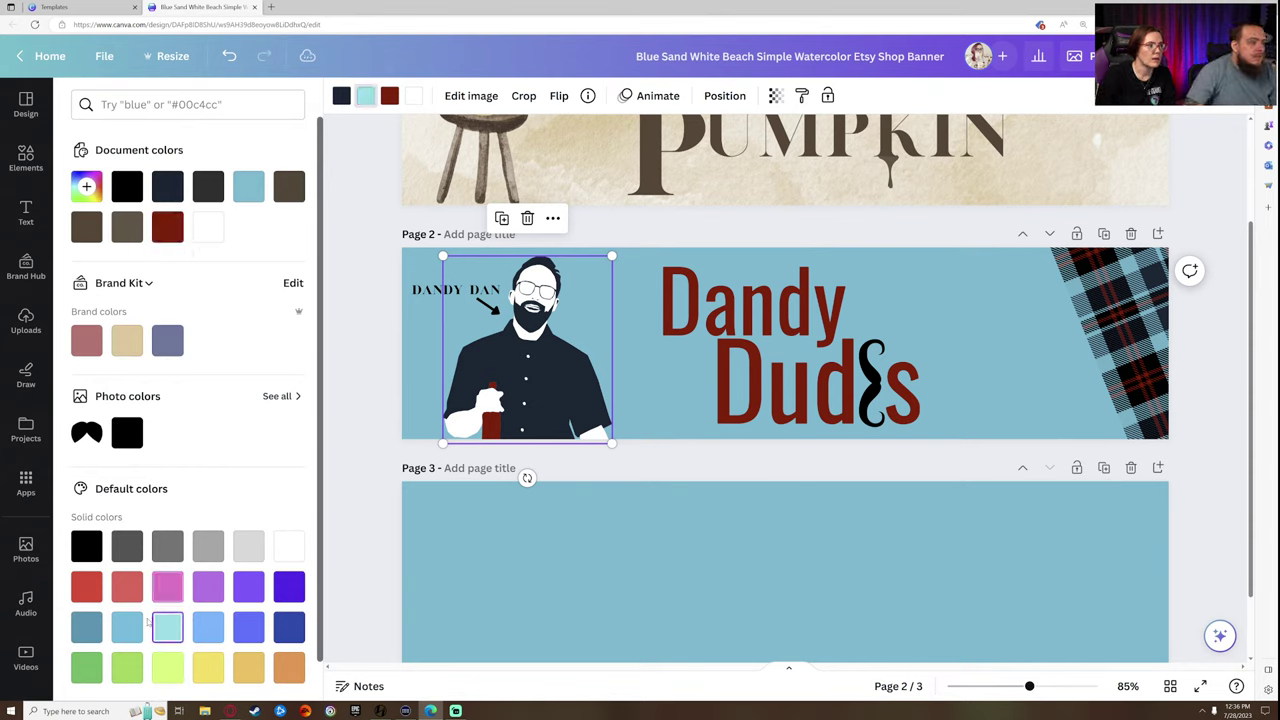
left_click(125, 582)
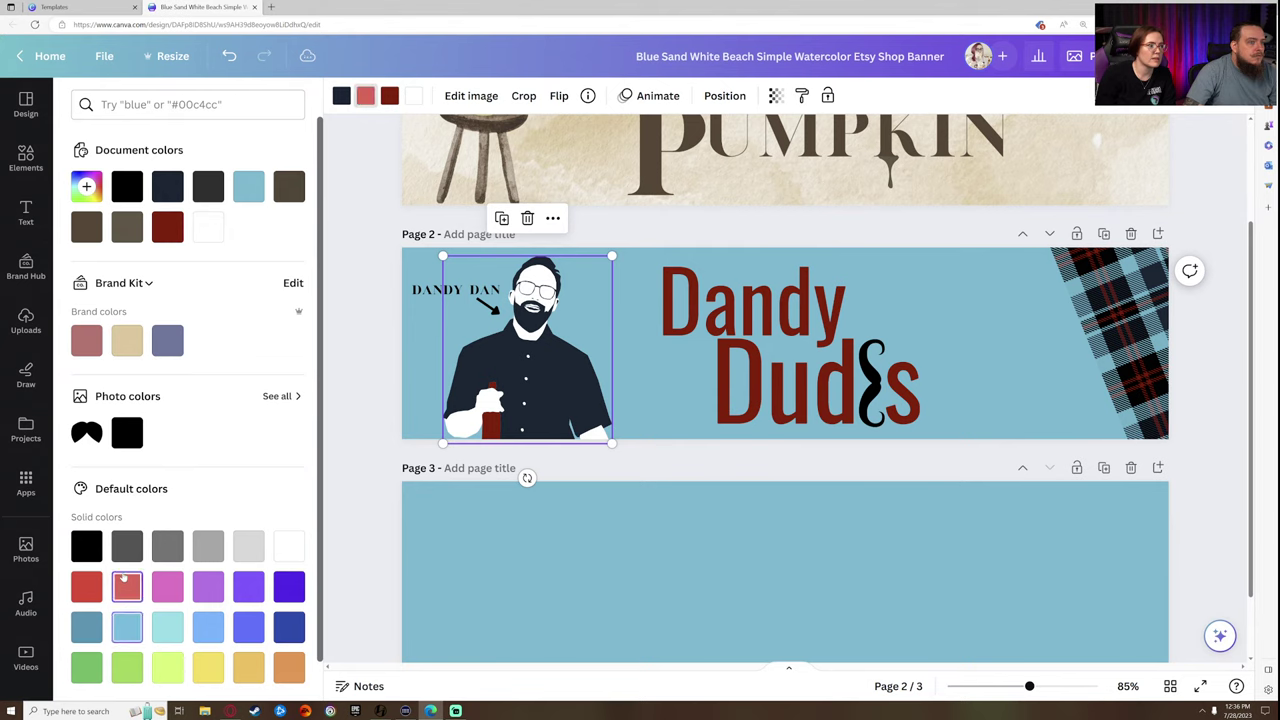
- Try a violet default colour on the white areas of the bearded man and undo it
left_click(415, 95)
left_click(289, 586)
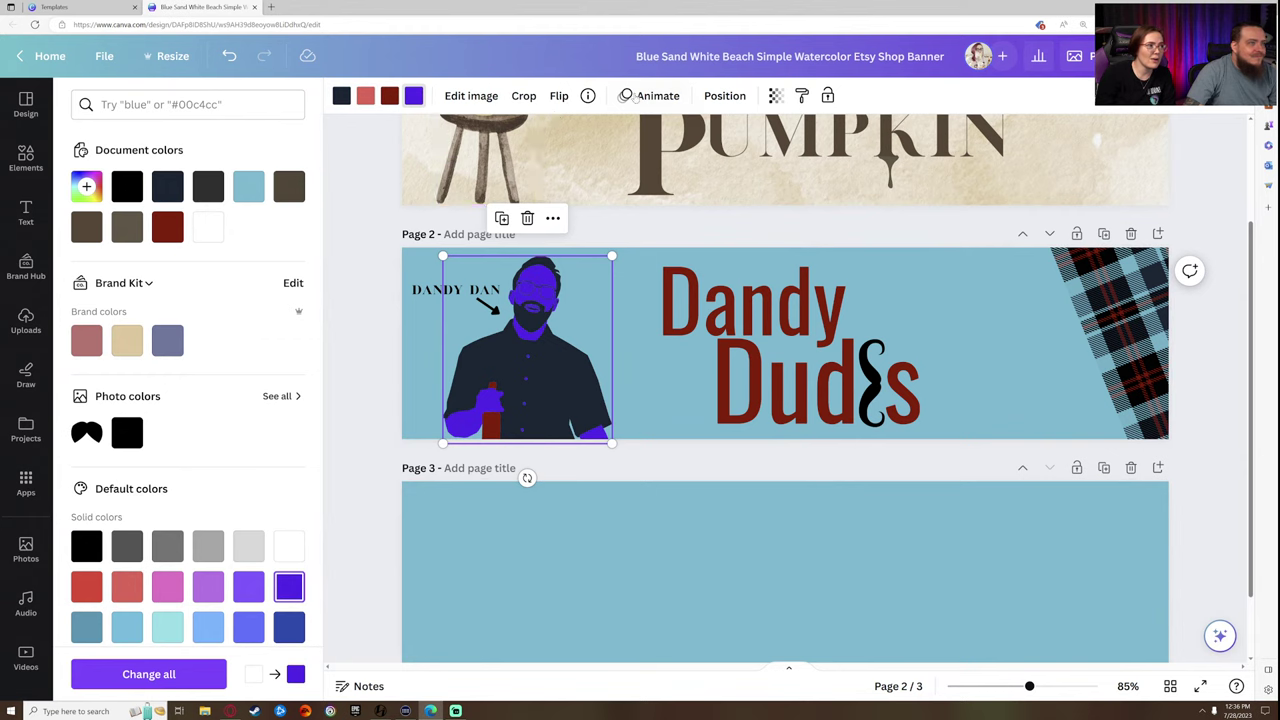
left_click(360, 190)
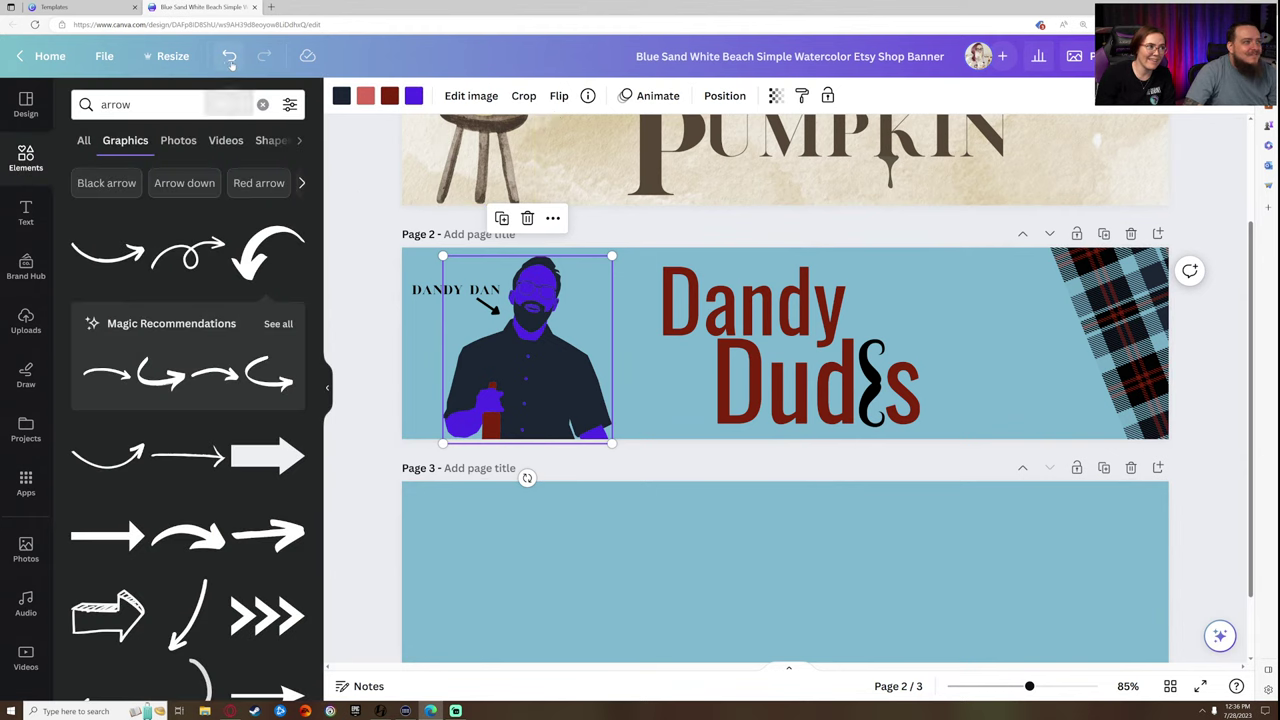
key("ctrl+z")
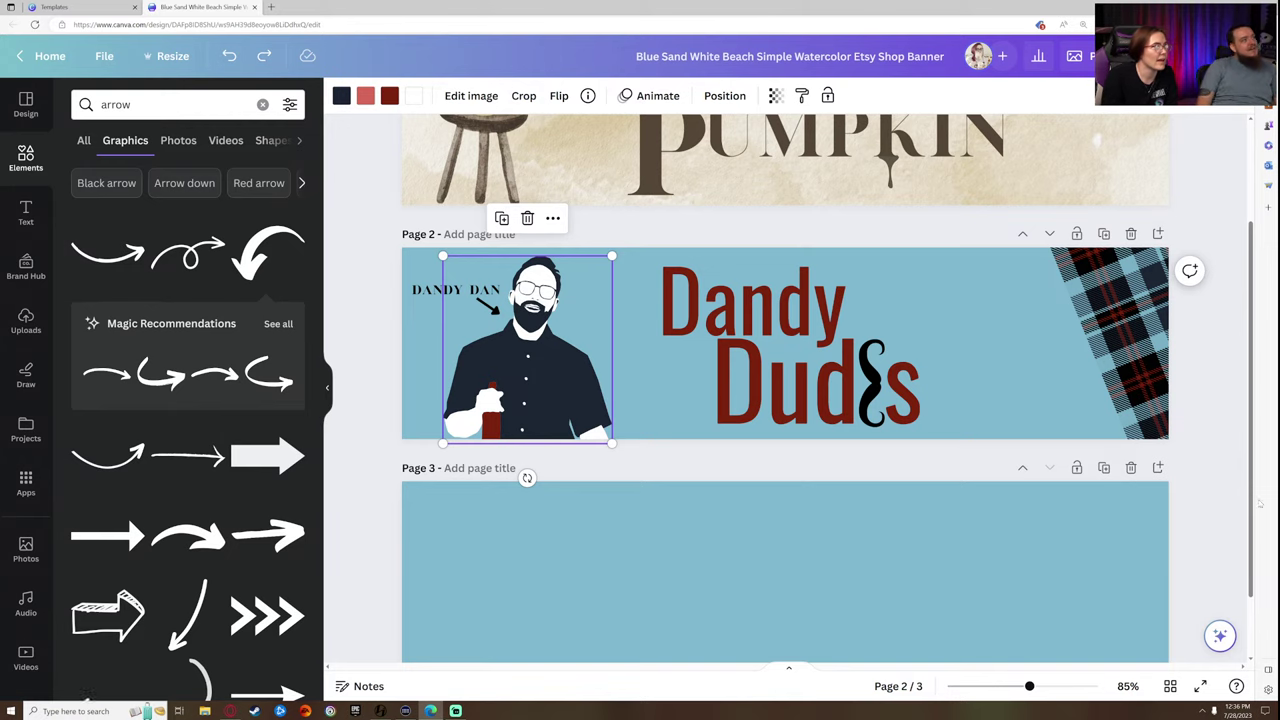
- Set the background of page 3 to white from the document colours
scroll(1032, 553, "down", 1)
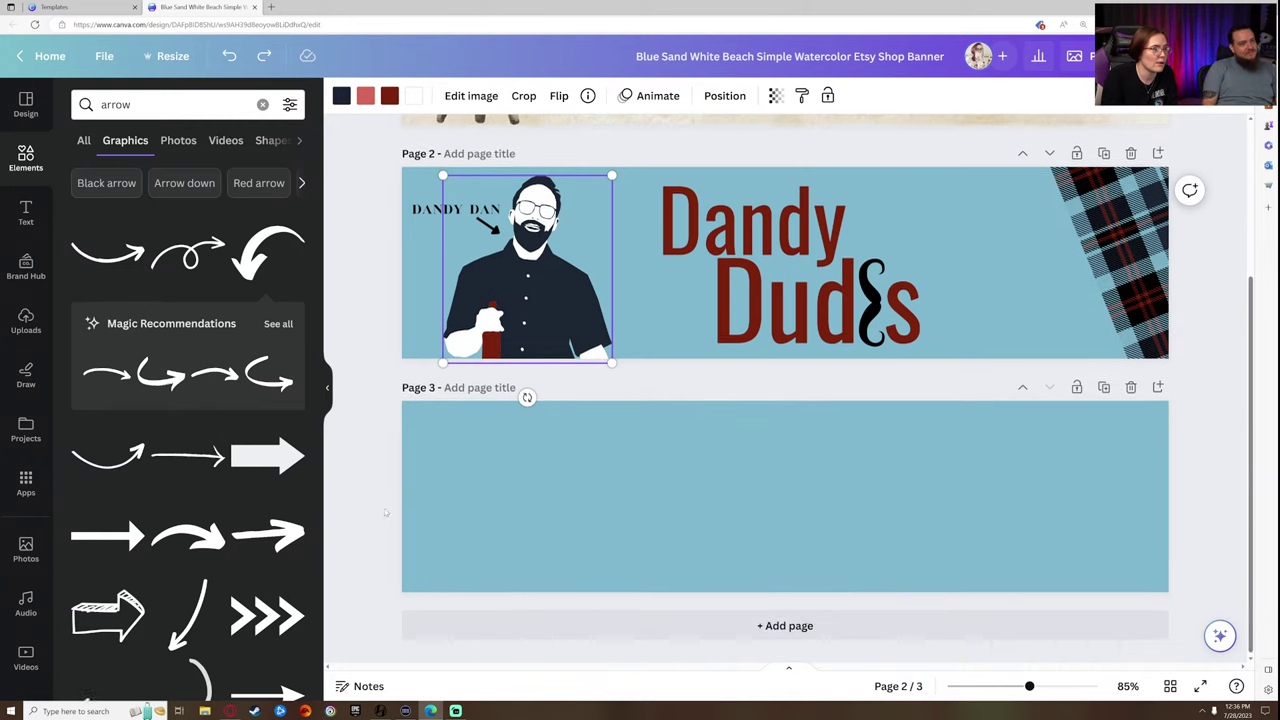
left_click(646, 503)
left_click(341, 95)
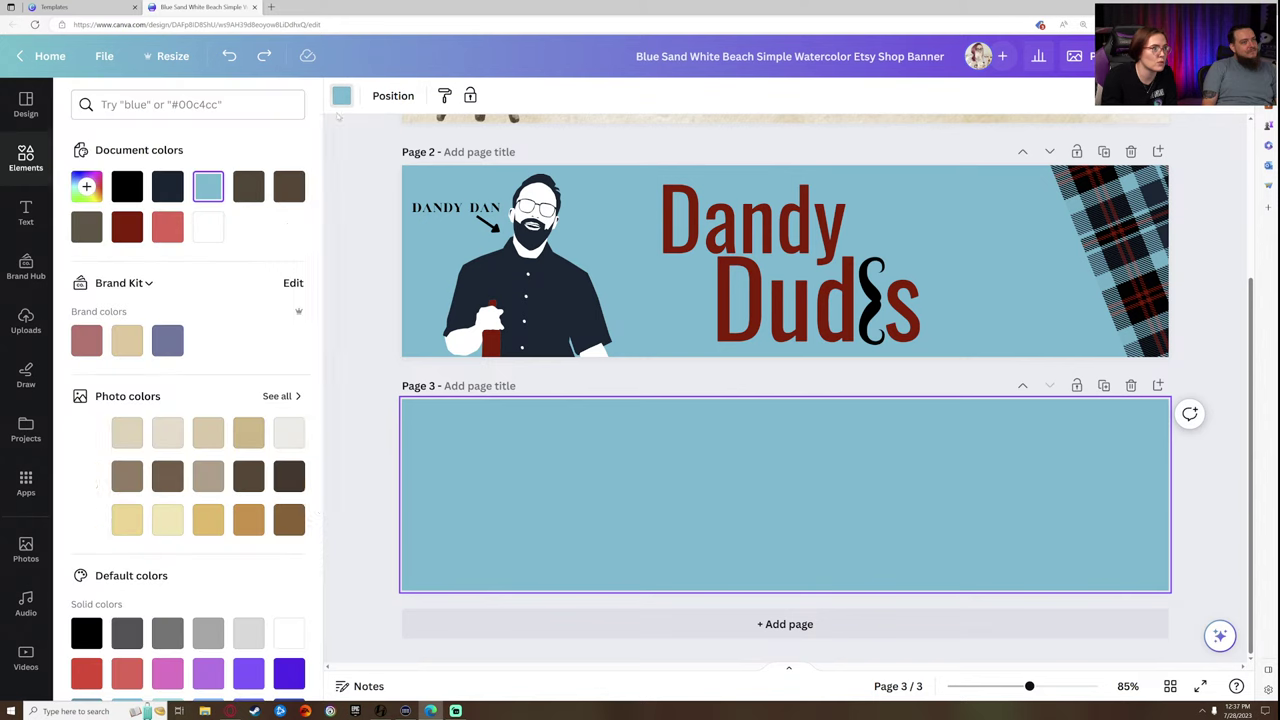
left_click(208, 227)
left_click(579, 509)
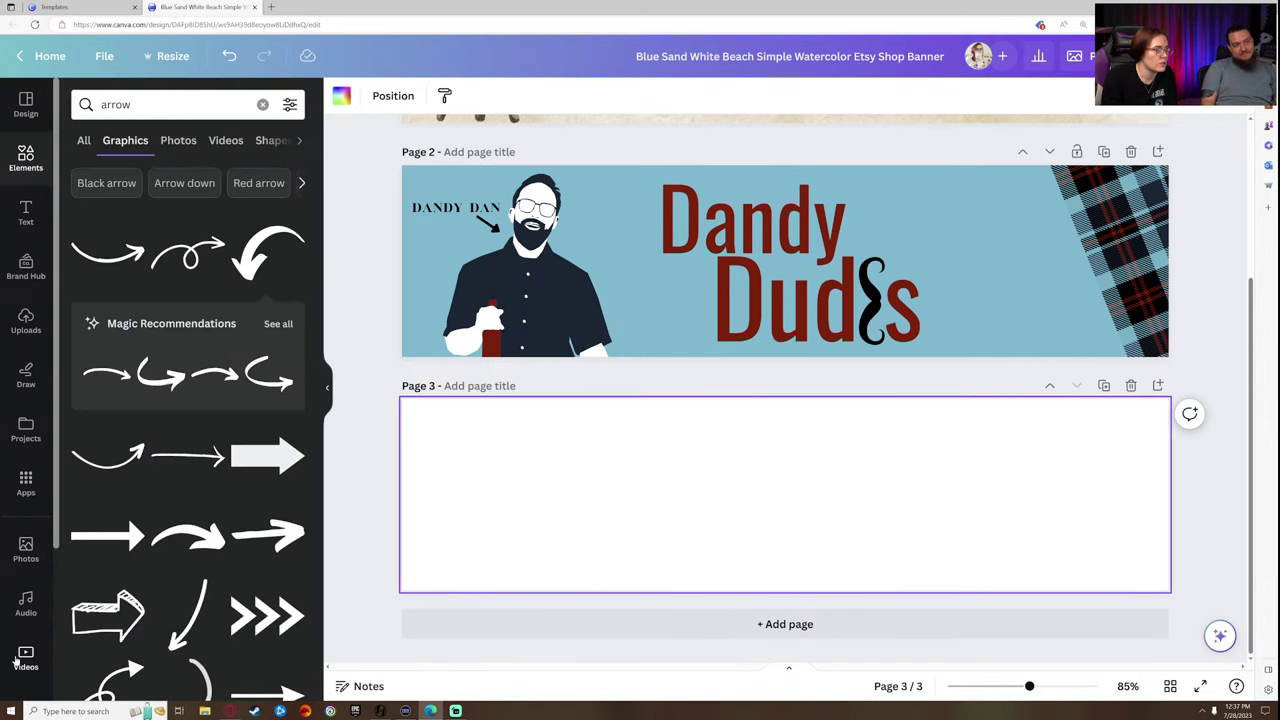
- Search the photo library for "vinyard"
left_click(26, 548)
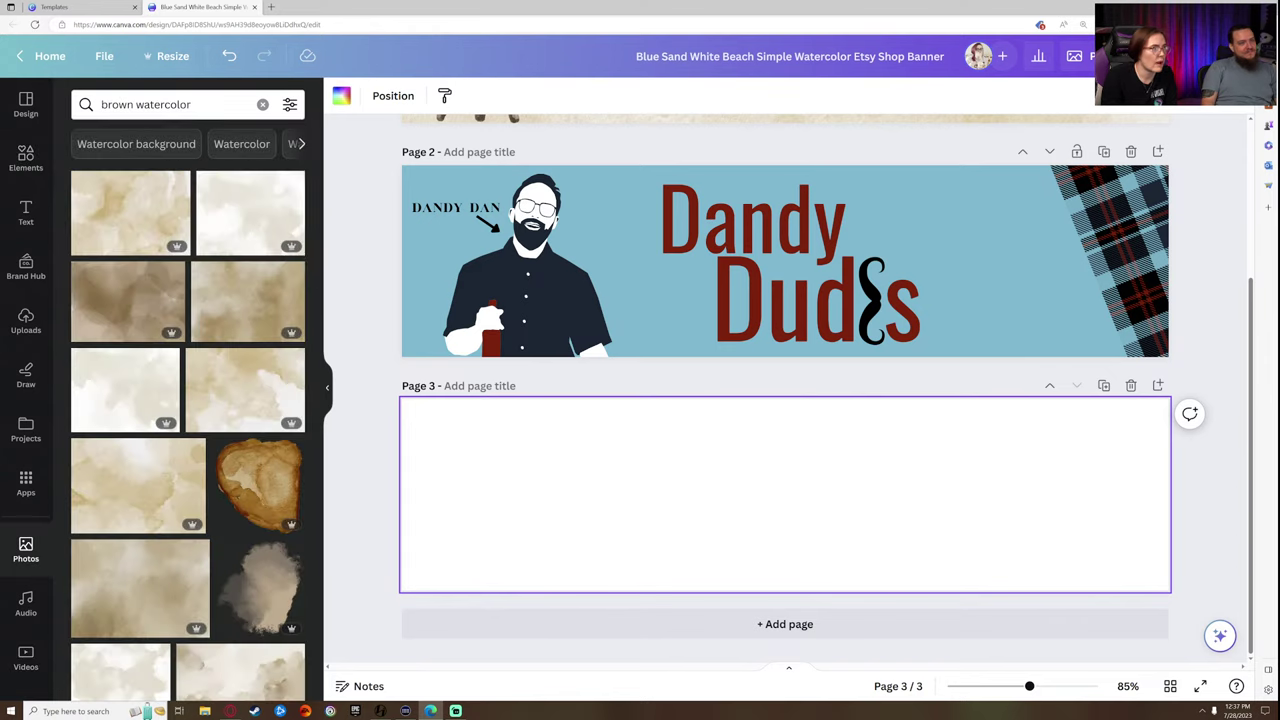
left_click_drag(196, 104, 57, 140)
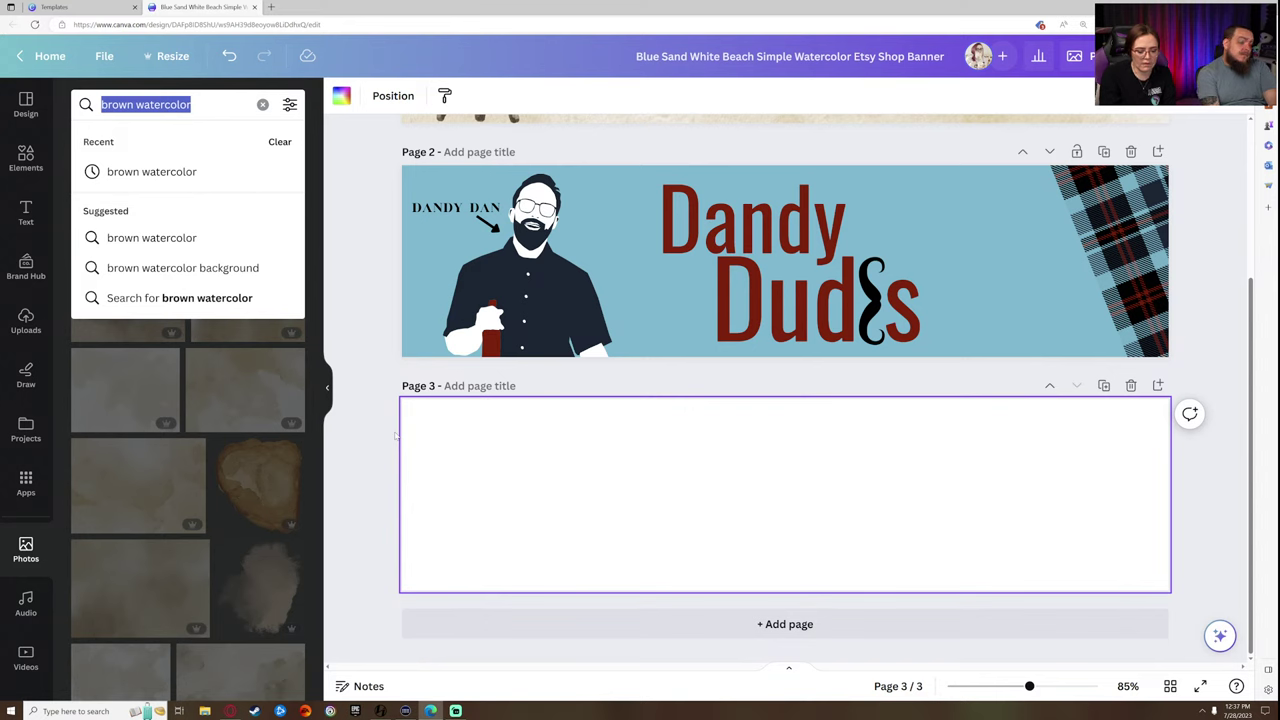
type("vinyard")
key("Return")
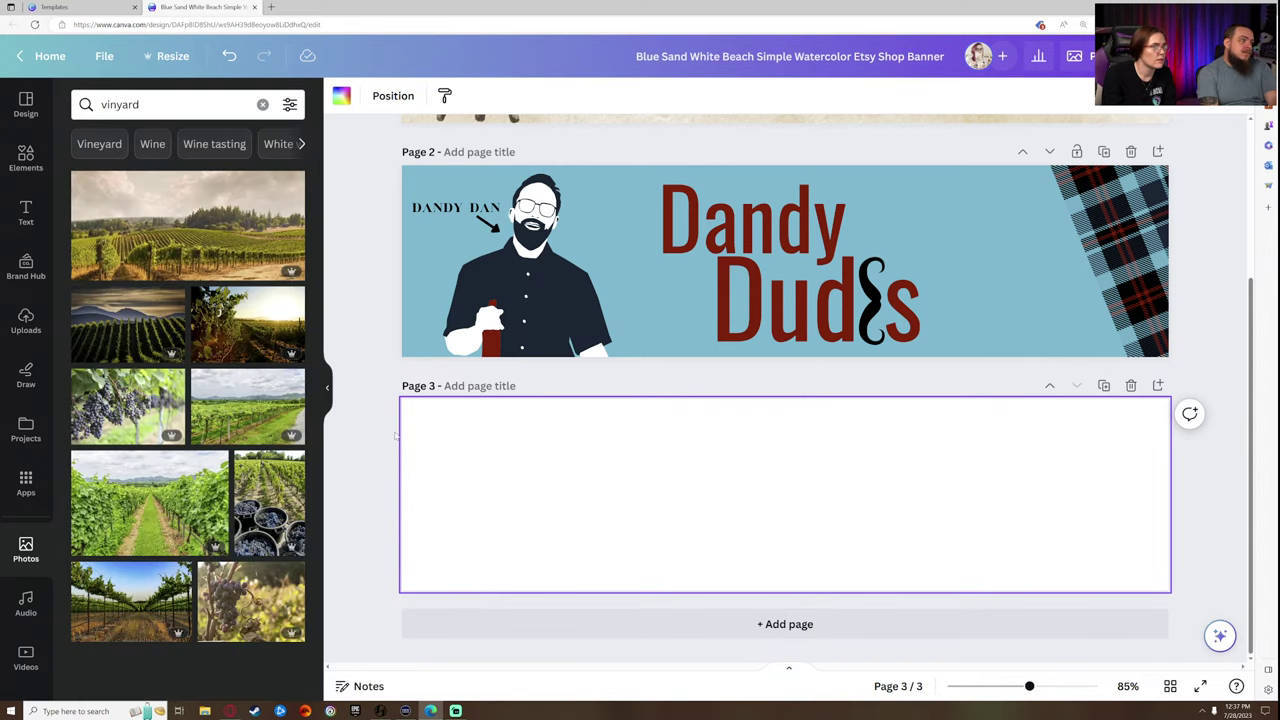
- Browse the vineyard photos for one that suits a wide banner background
scroll(258, 565, "down", 3)
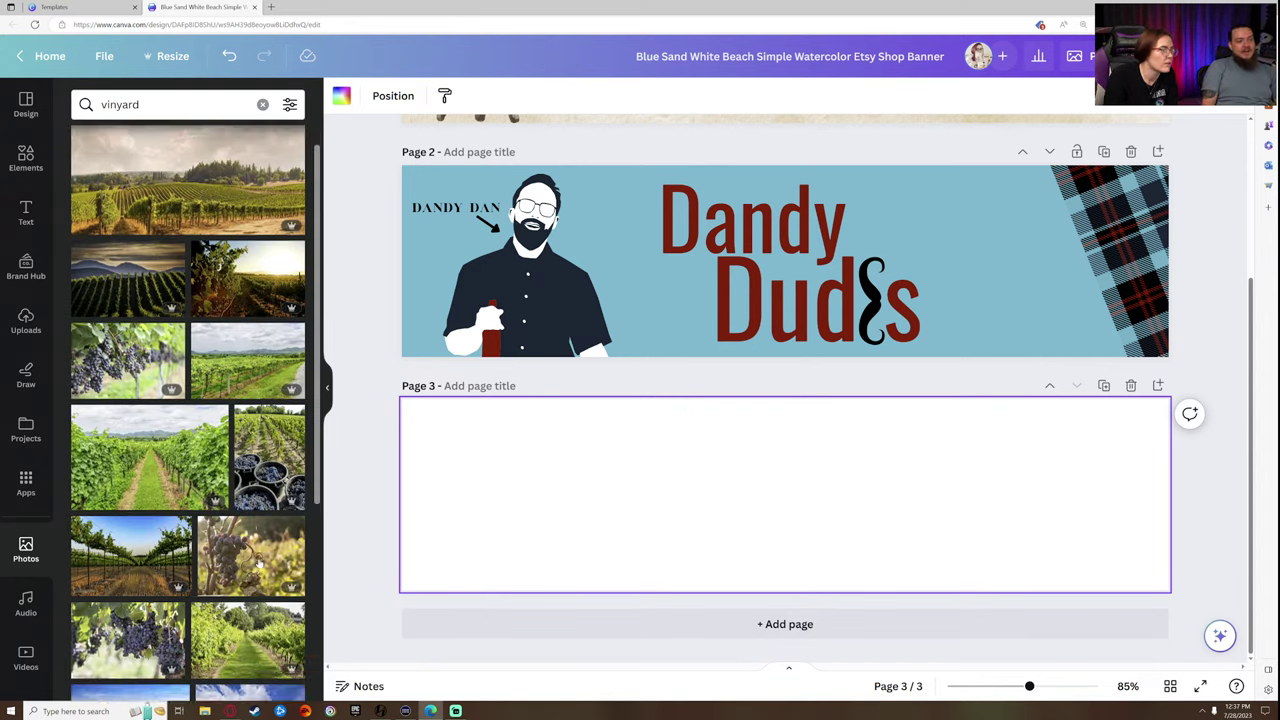
scroll(258, 564, "down", 5)
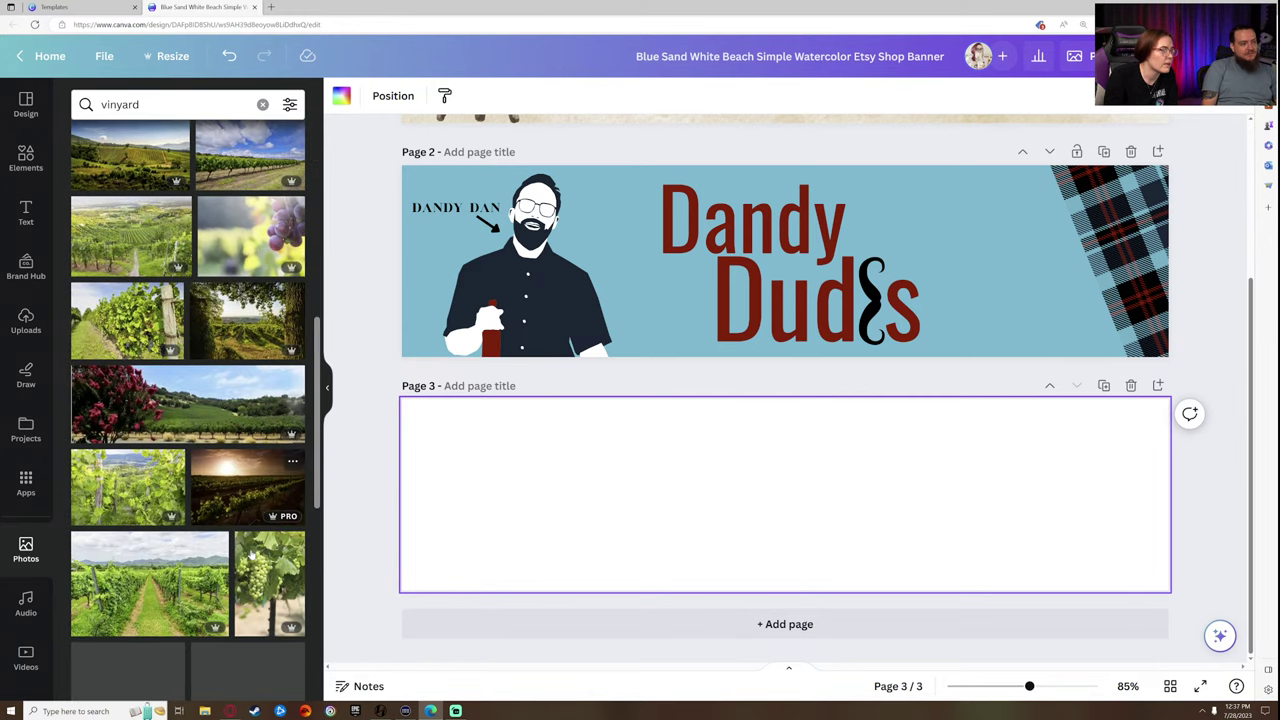
scroll(251, 553, "down", 5)
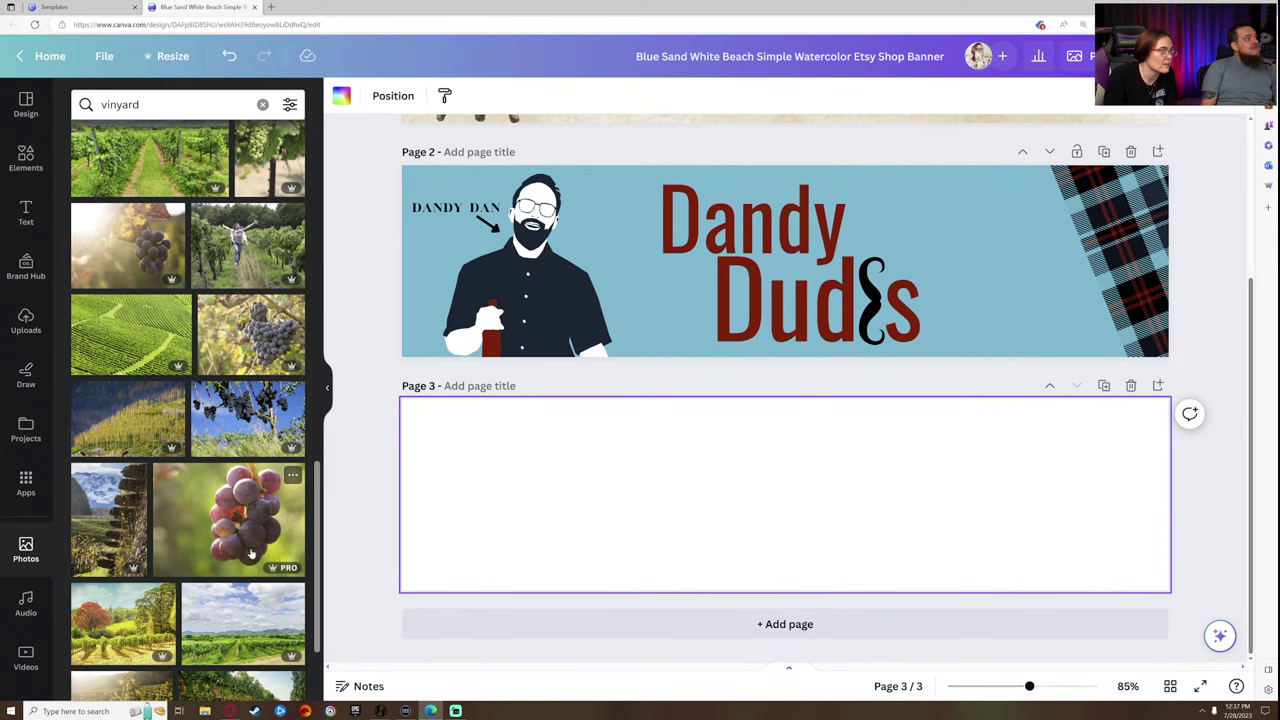
scroll(251, 553, "down", 4)
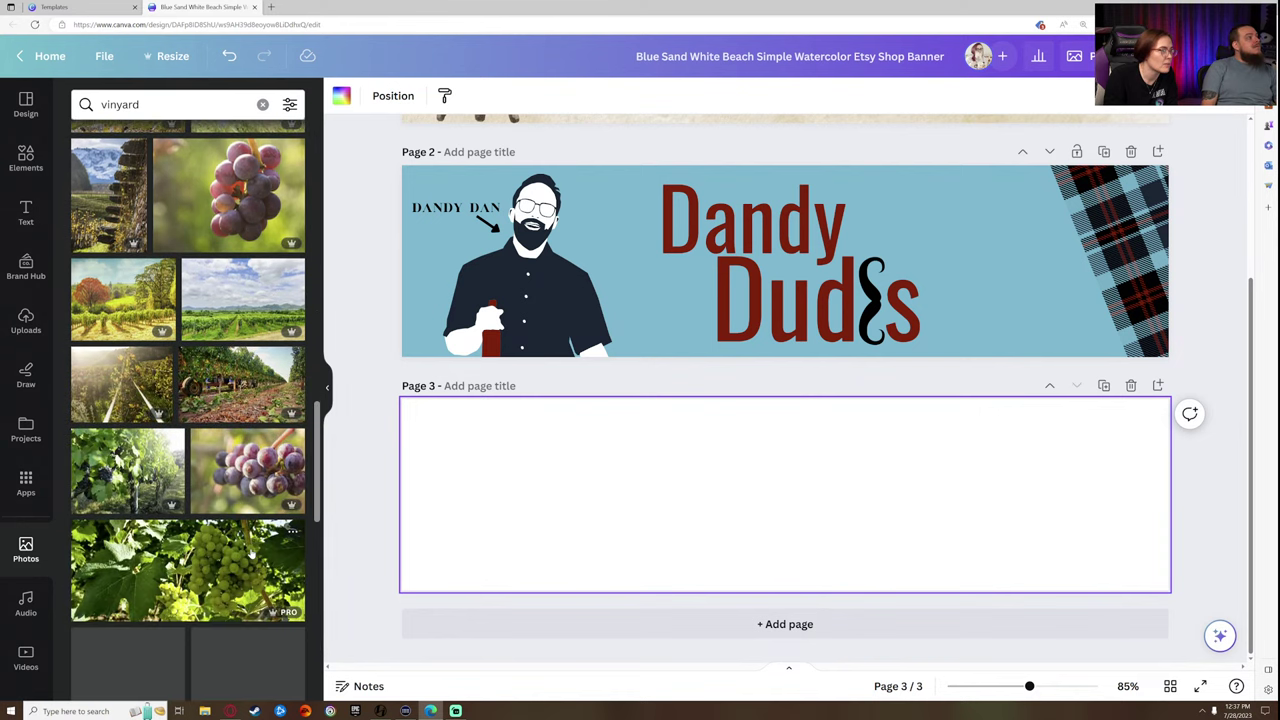
scroll(251, 553, "down", 6)
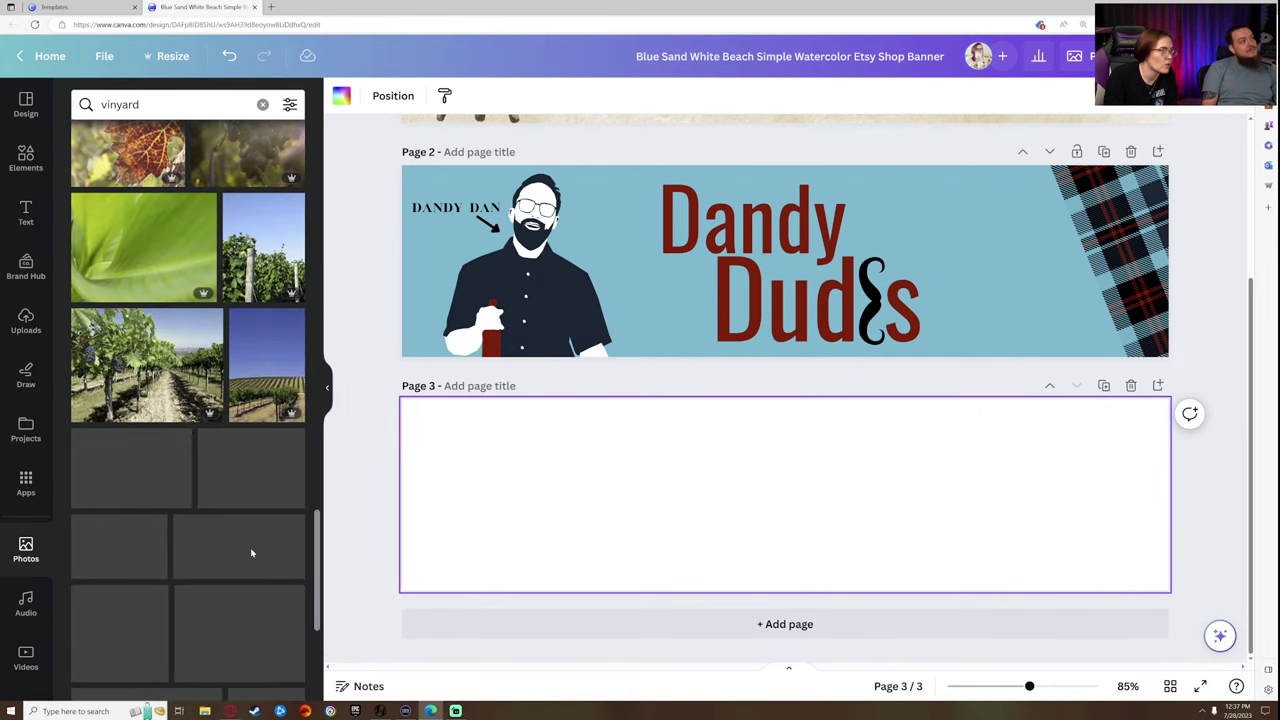
scroll(251, 553, "down", 4)
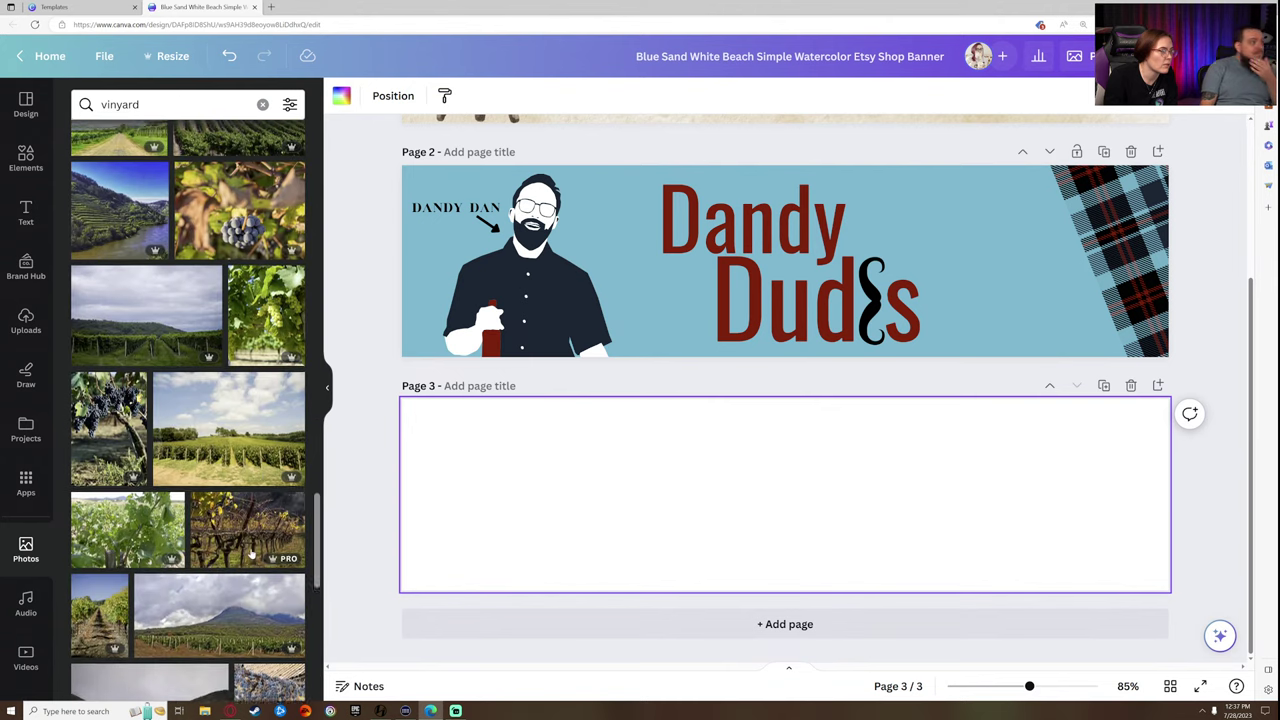
scroll(251, 553, "down", 1)
scroll(251, 553, "down", 2)
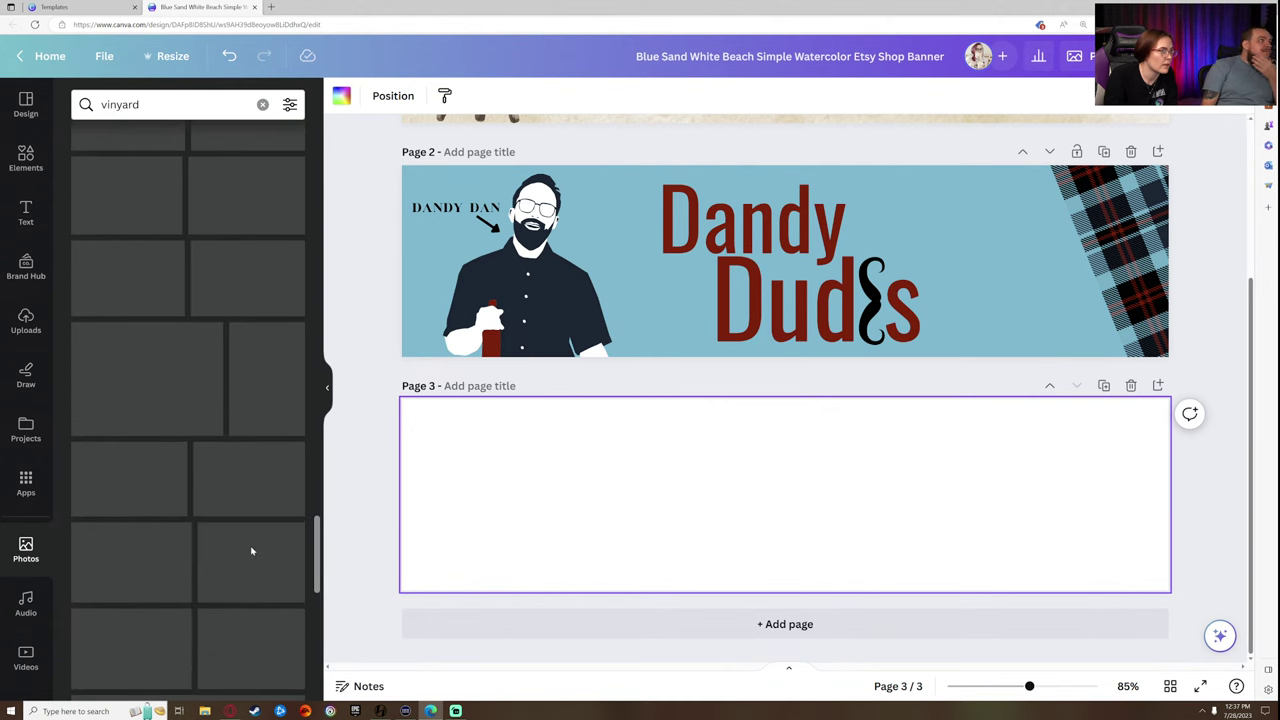
scroll(251, 553, "down", 2)
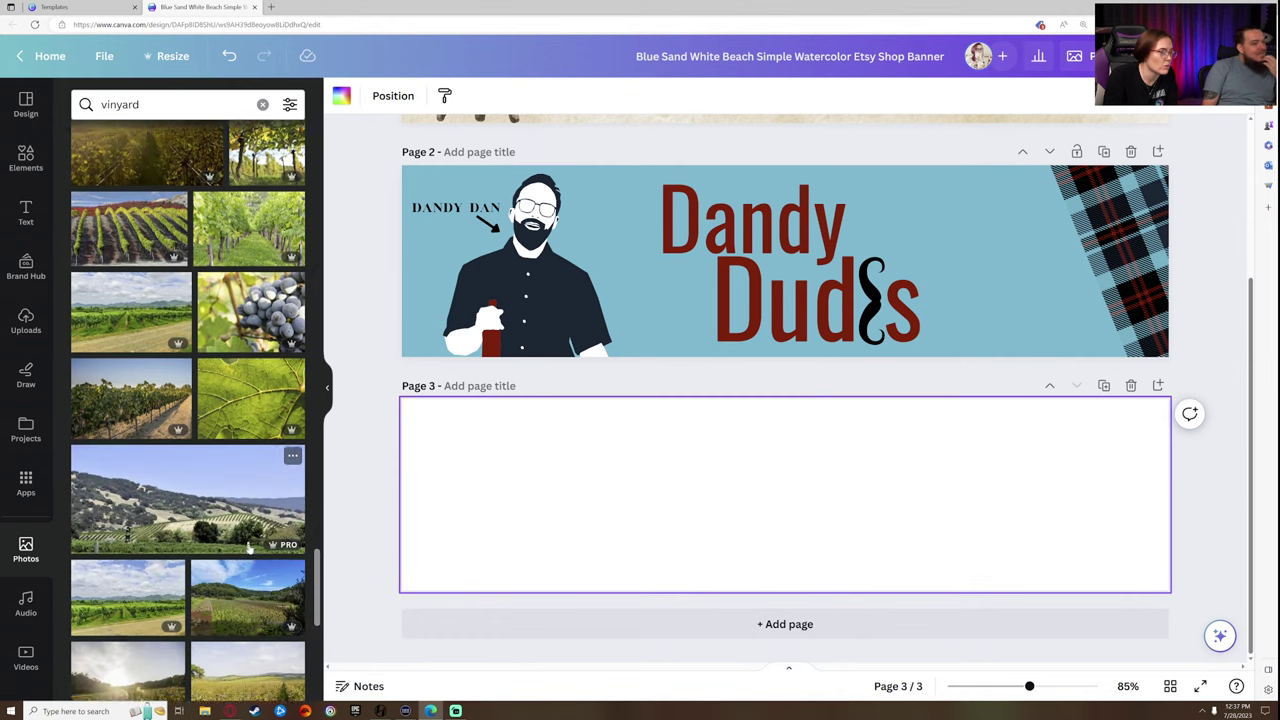
scroll(250, 547, "down", 2)
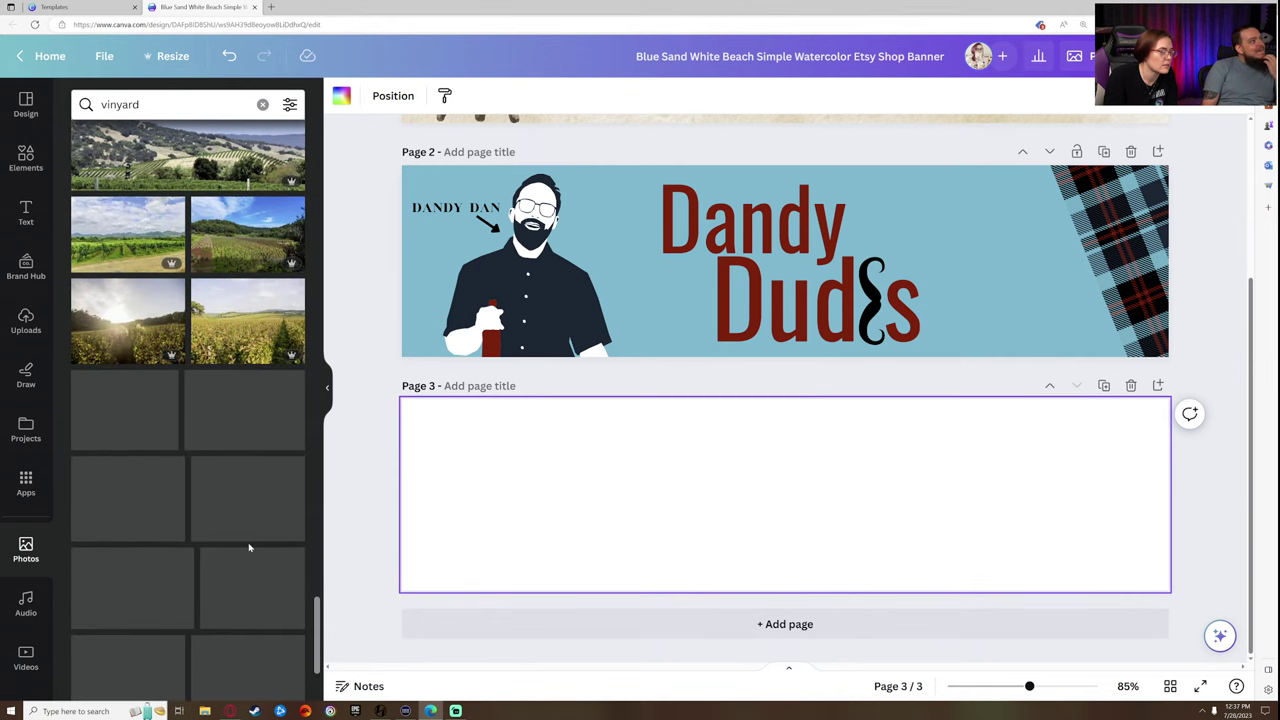
scroll(250, 547, "down", 3)
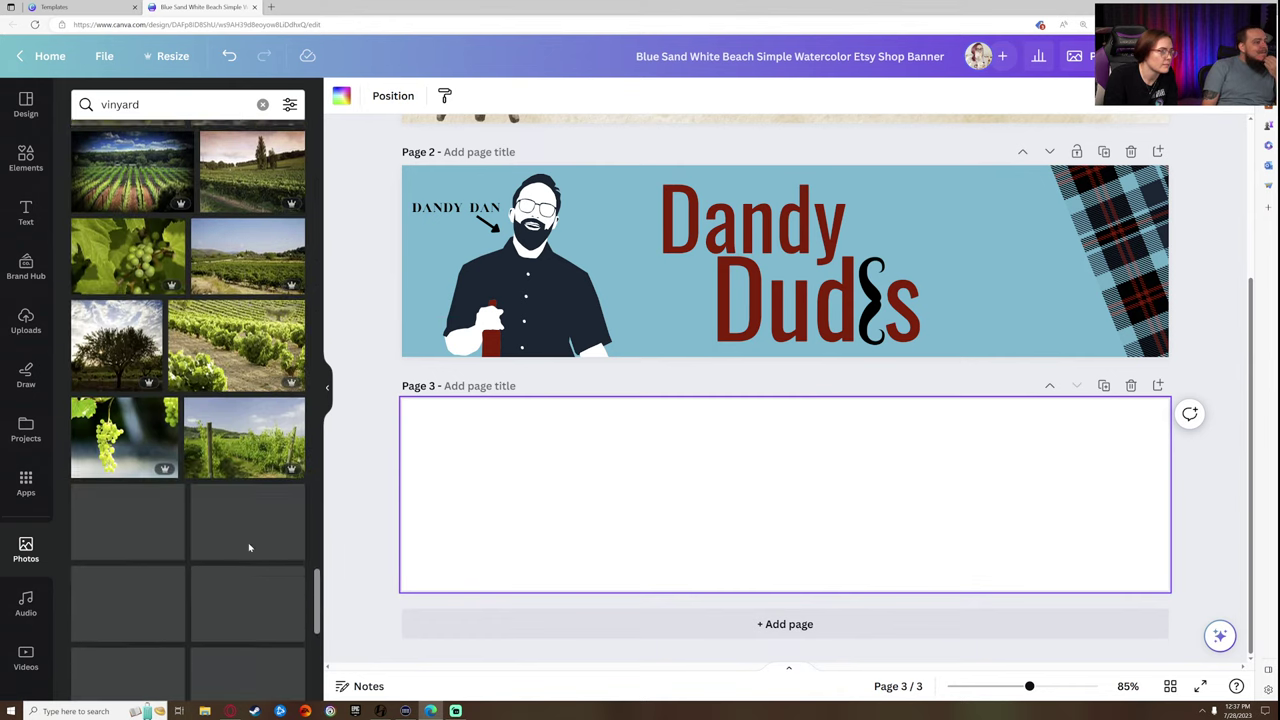
scroll(250, 547, "down", 1)
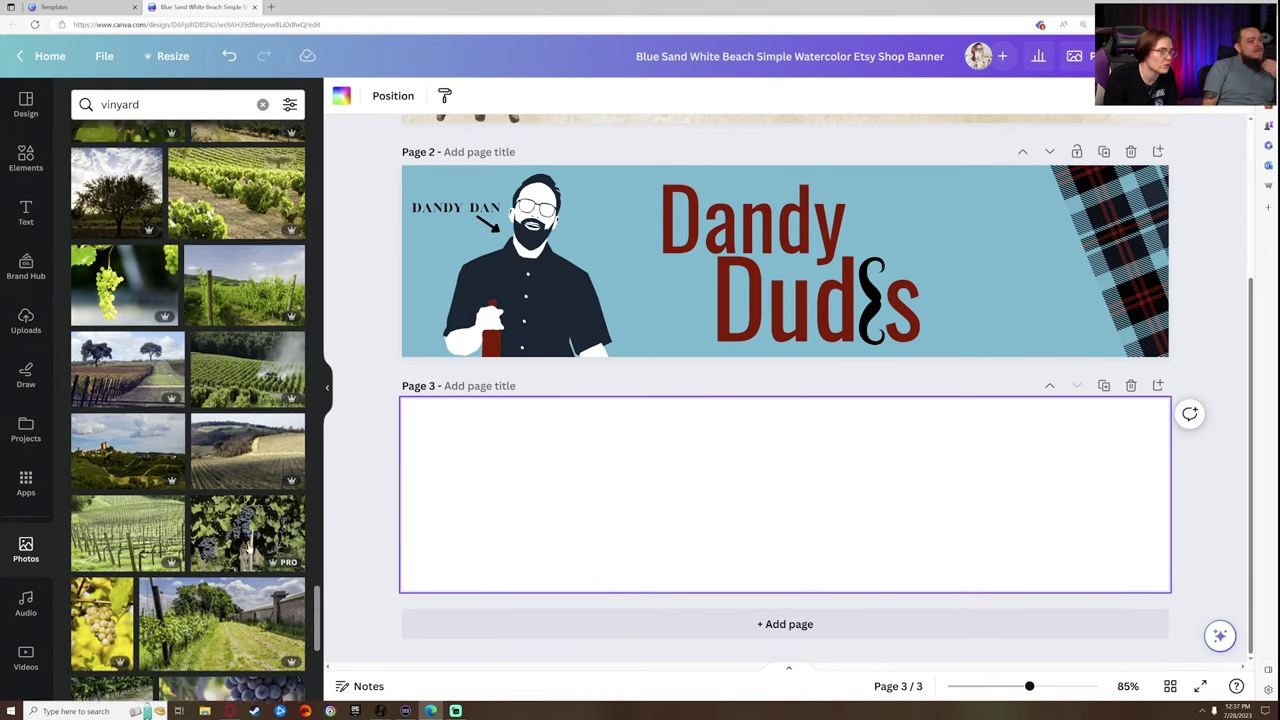
scroll(248, 548, "down", 4)
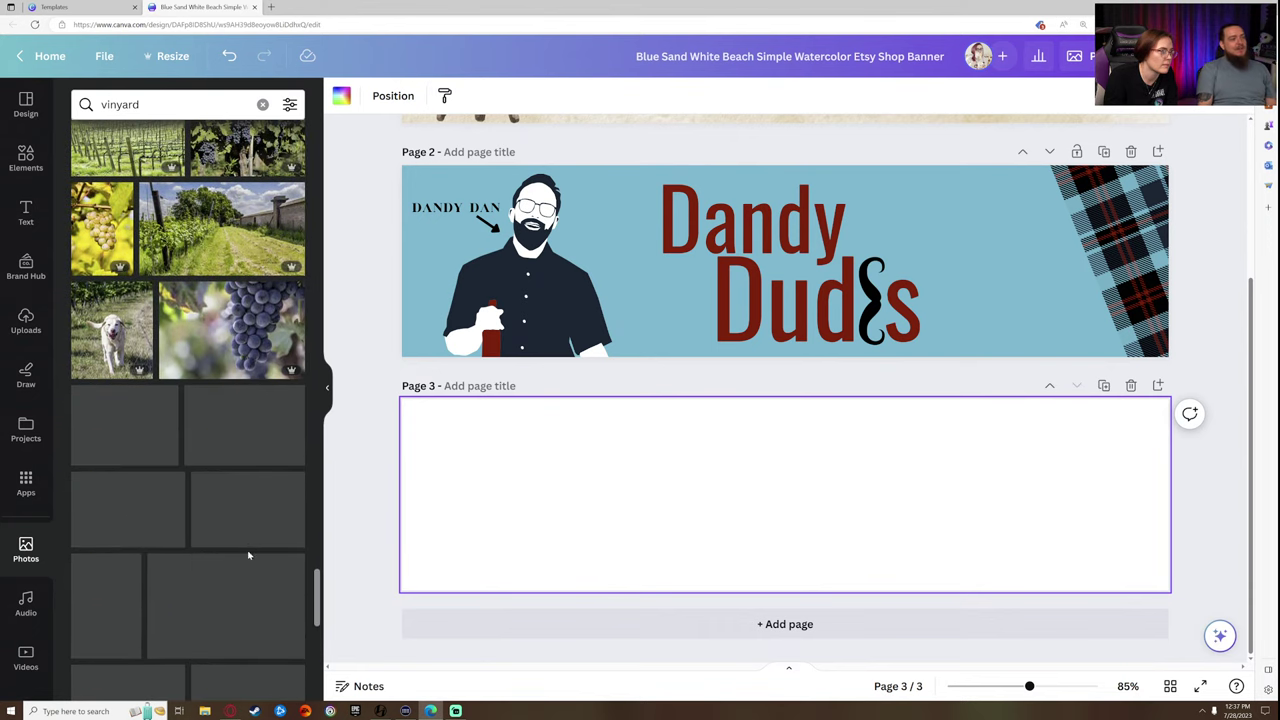
- Try the blurred blue grape close-up and the sunlit vineyard village photo as page 3's background
scroll(247, 561, "up", 2)
left_click_drag(205, 330, 404, 478)
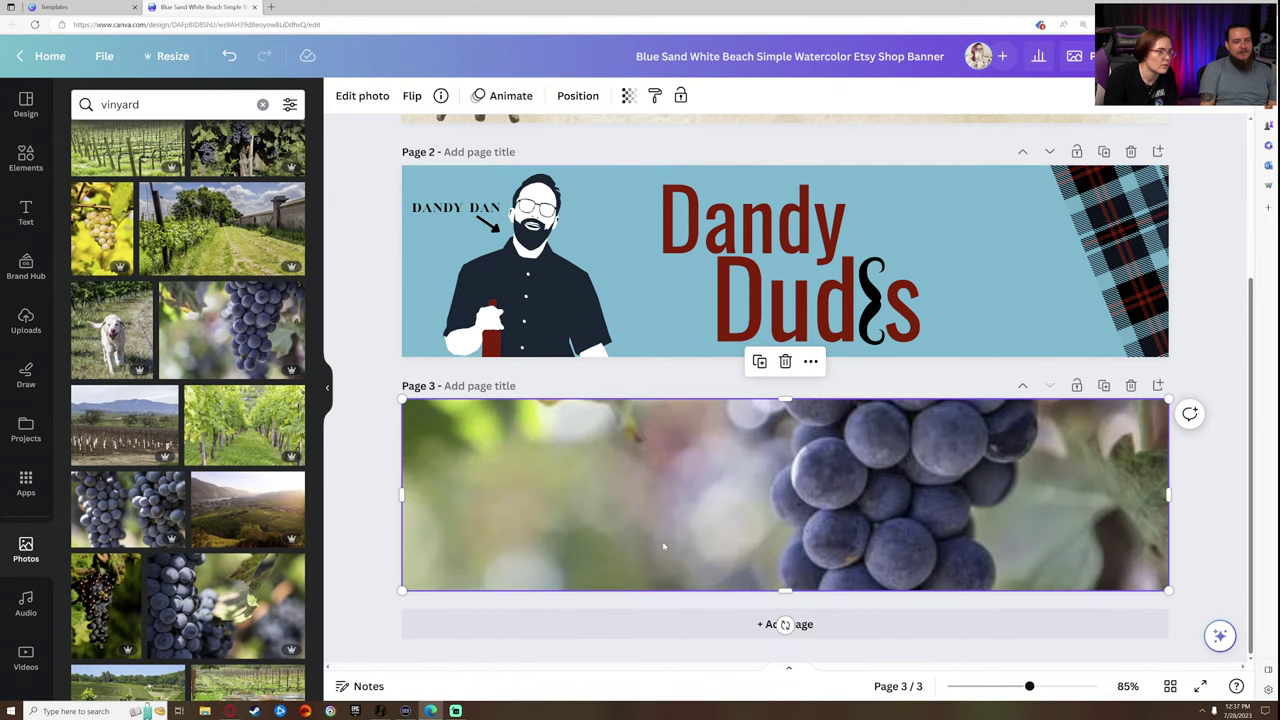
scroll(170, 541, "down", 3)
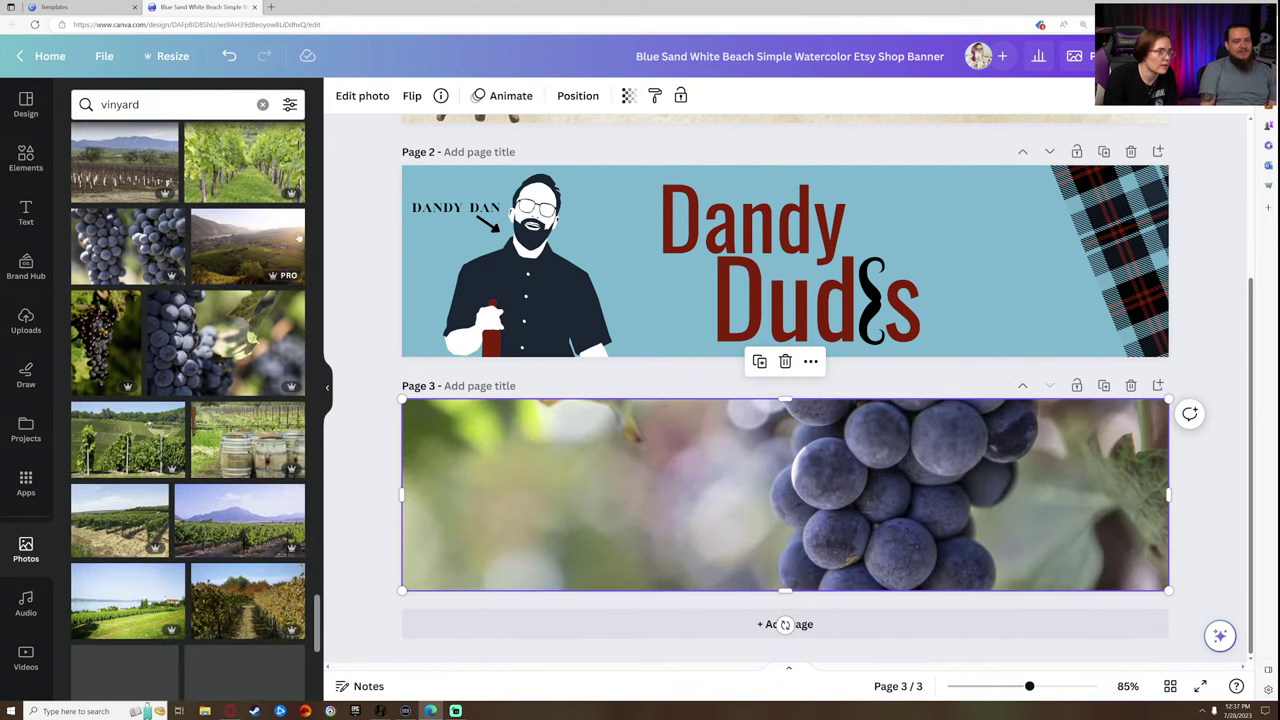
left_click_drag(213, 218, 410, 455)
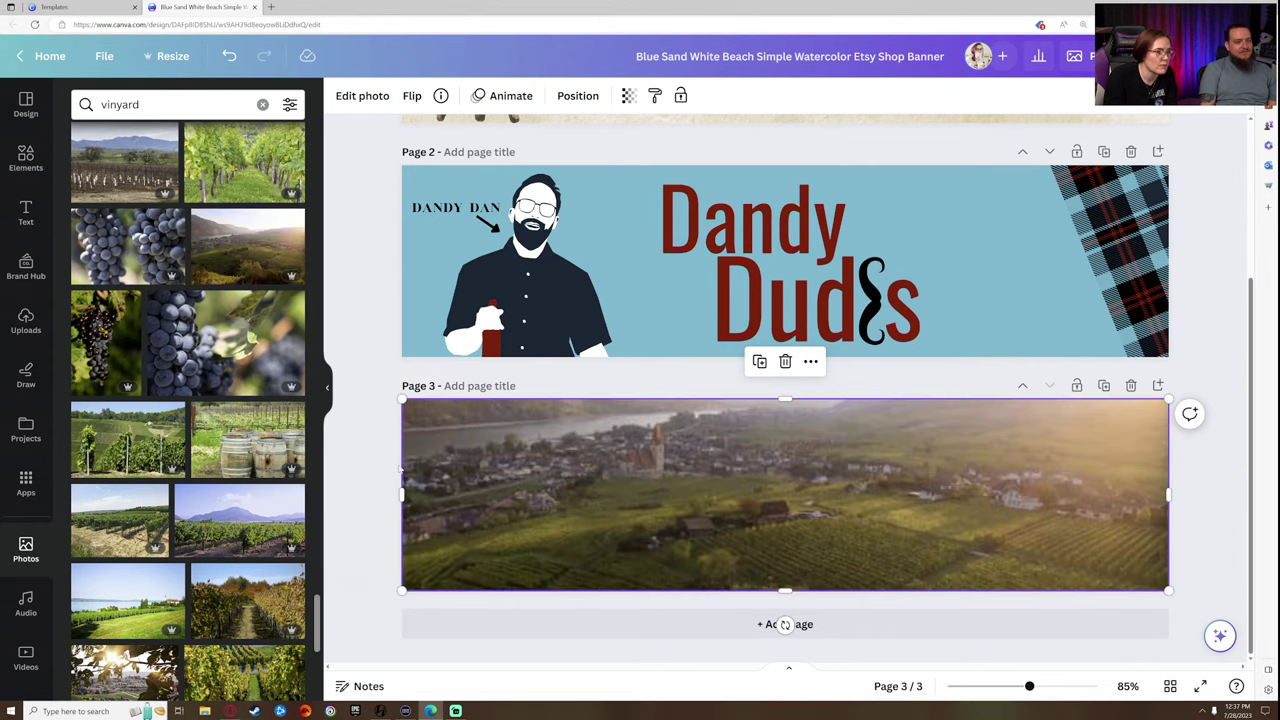
- Fill page 3's background with the cloudy vineyard hills photo and shift the image down within its frame to show more sky
scroll(300, 380, "up", 3)
scroll(230, 360, "up", 10)
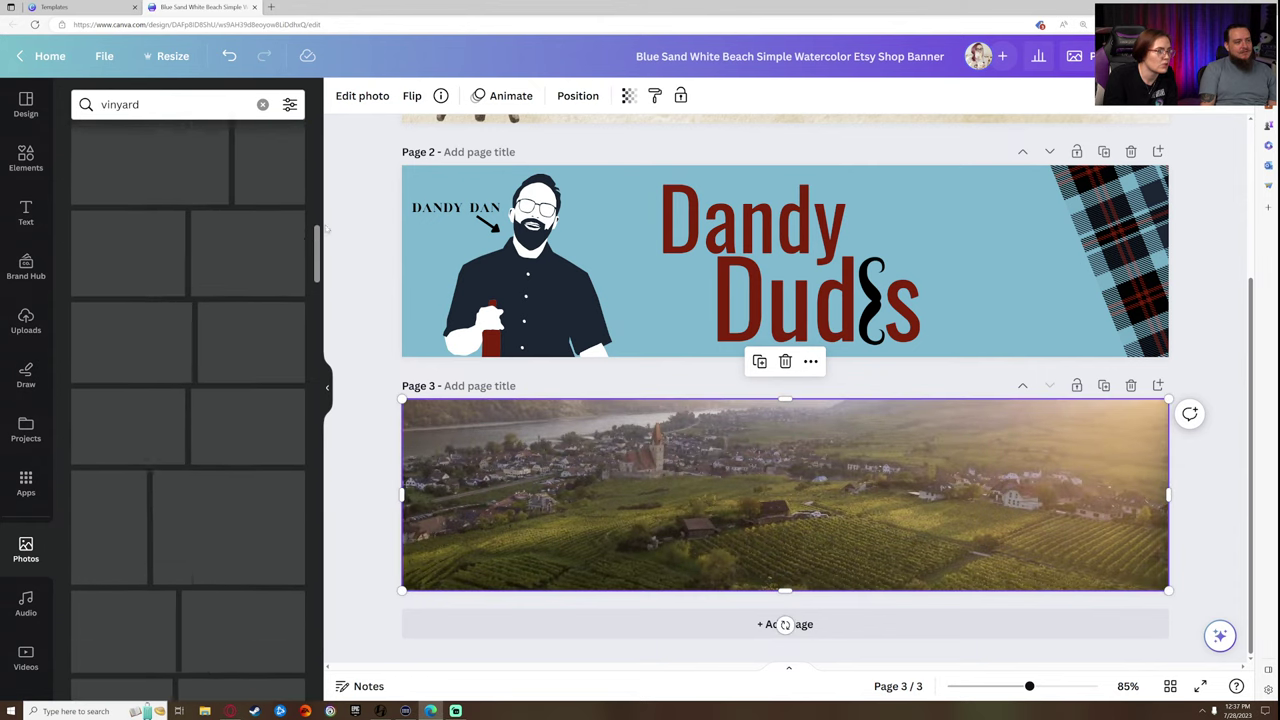
left_click_drag(195, 255, 480, 470)
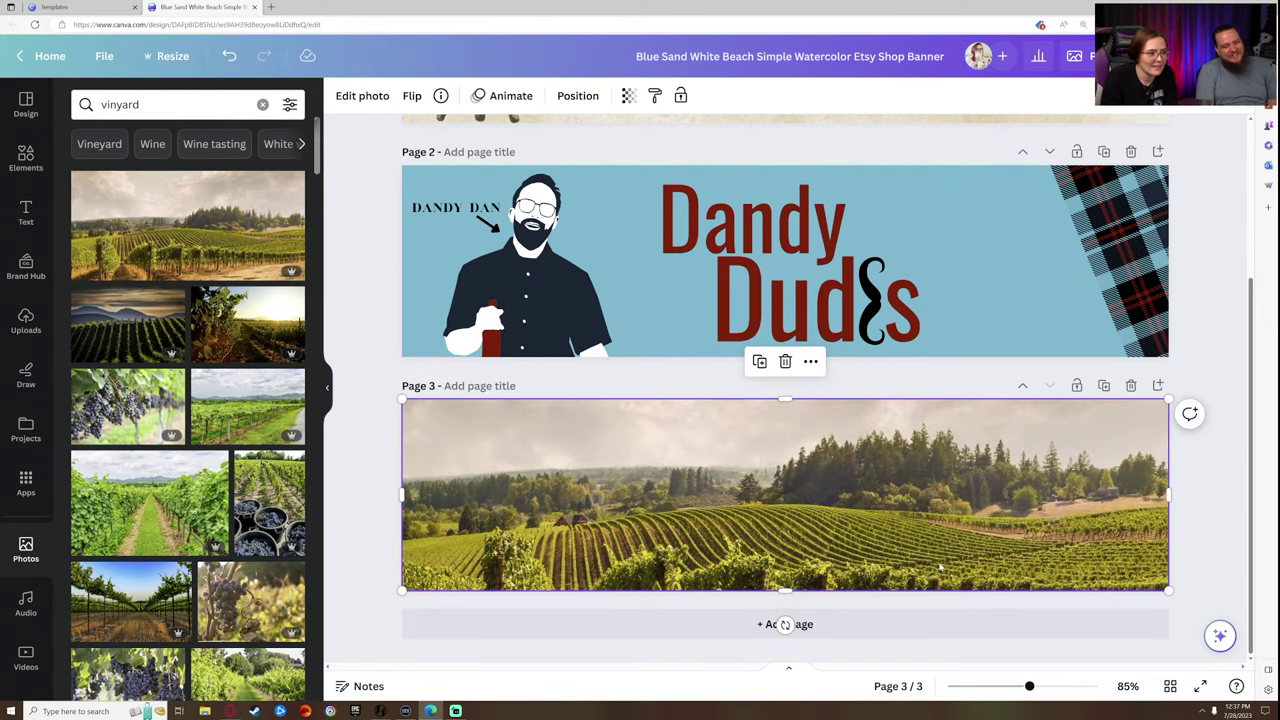
double_click(1000, 578)
left_click_drag(1003, 578, 1030, 602)
left_click(1207, 520)
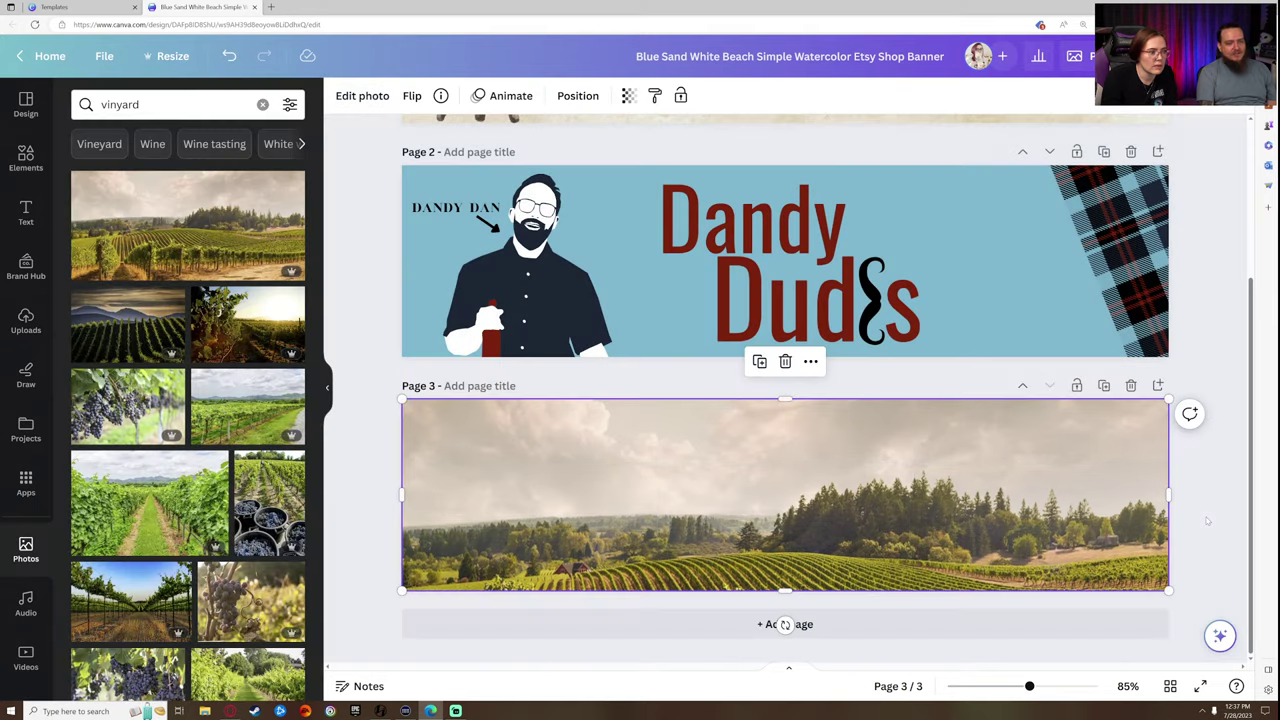
left_click(362, 335)
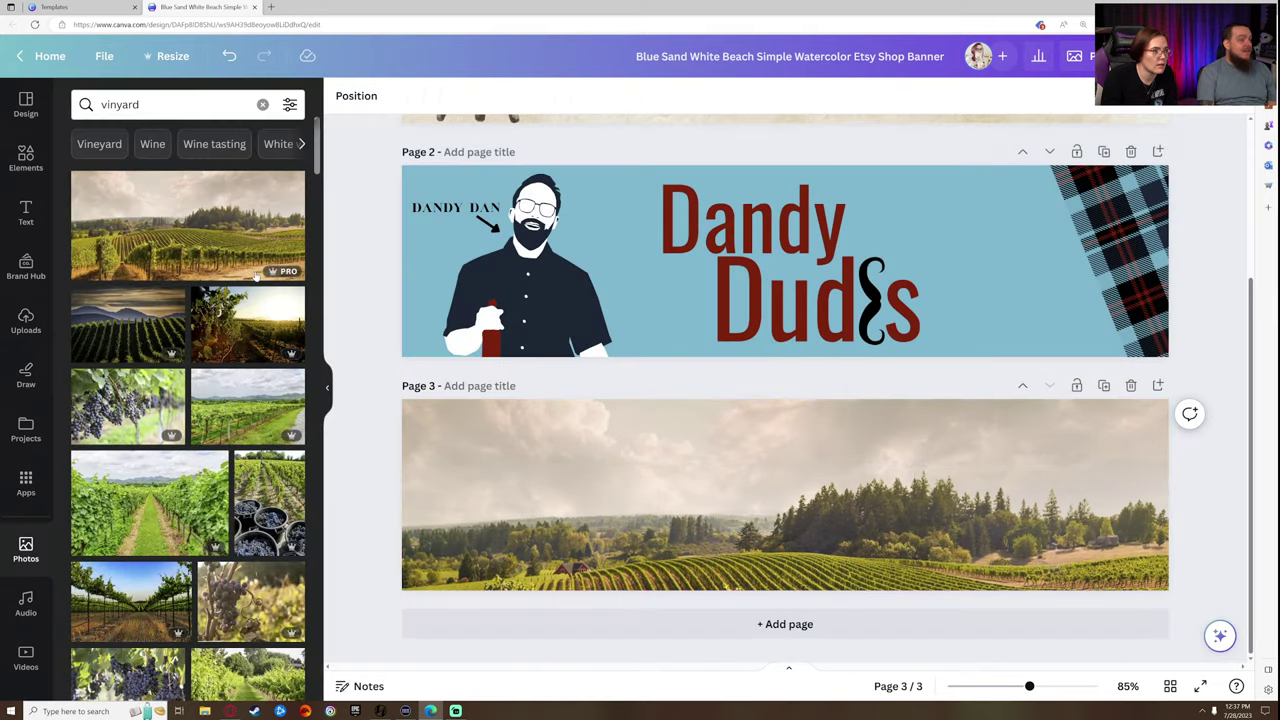
- Search the photo library for "grapes"
double_click(168, 105)
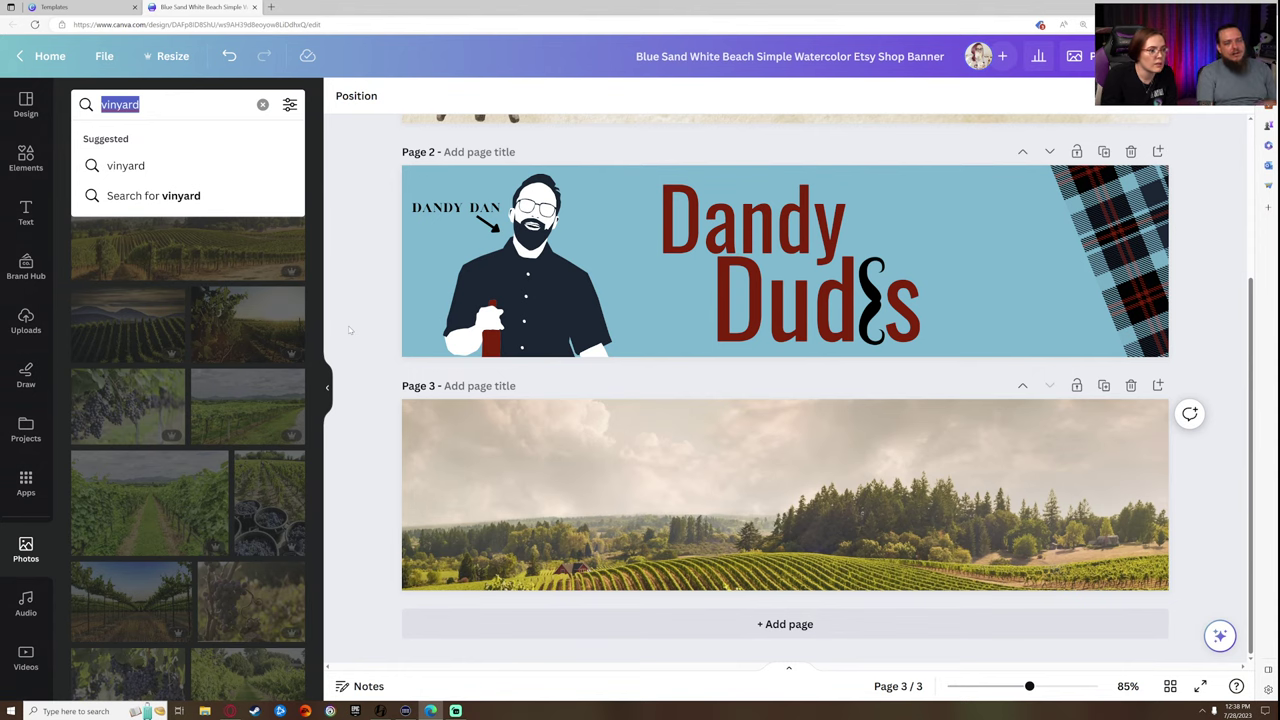
type("gr")
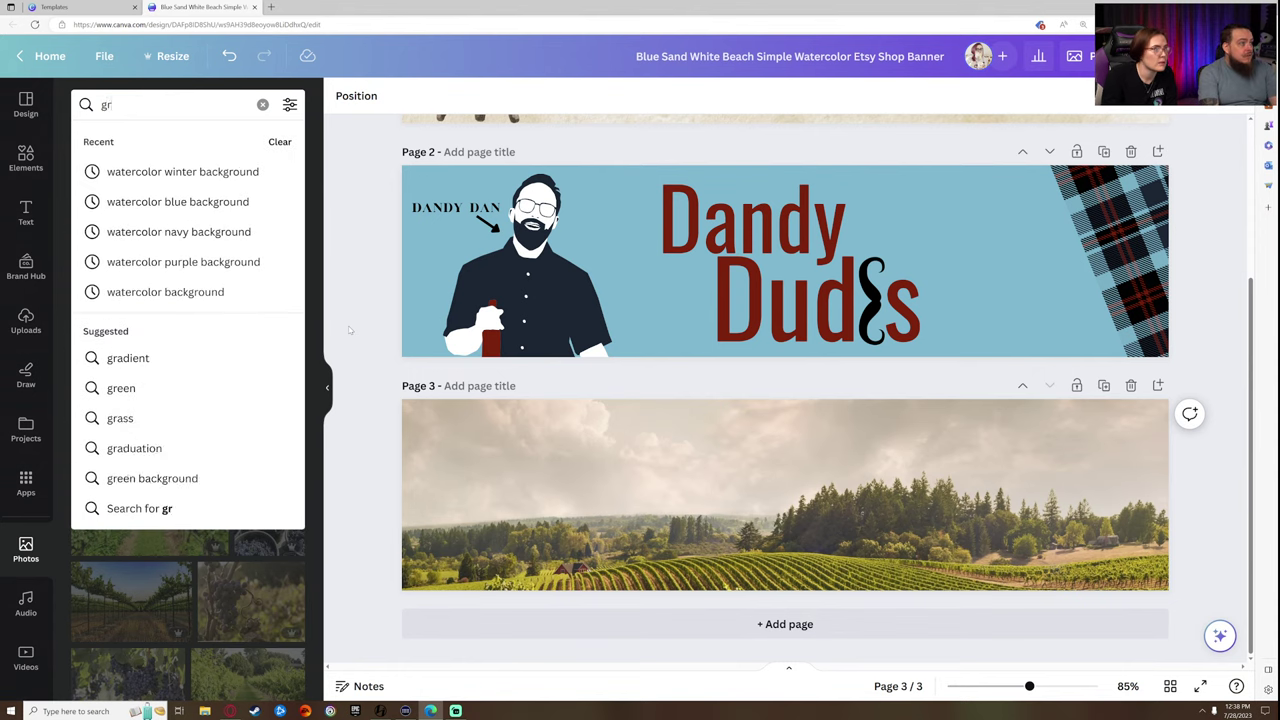
type("apes")
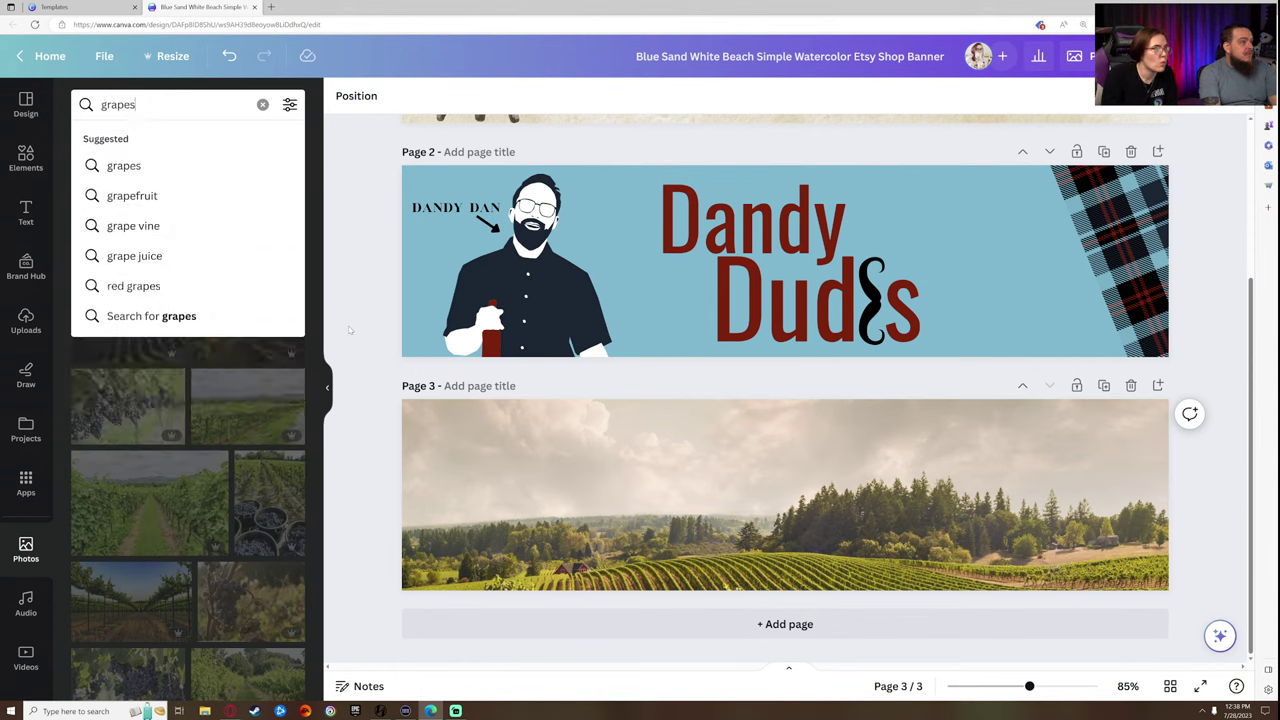
key("Return")
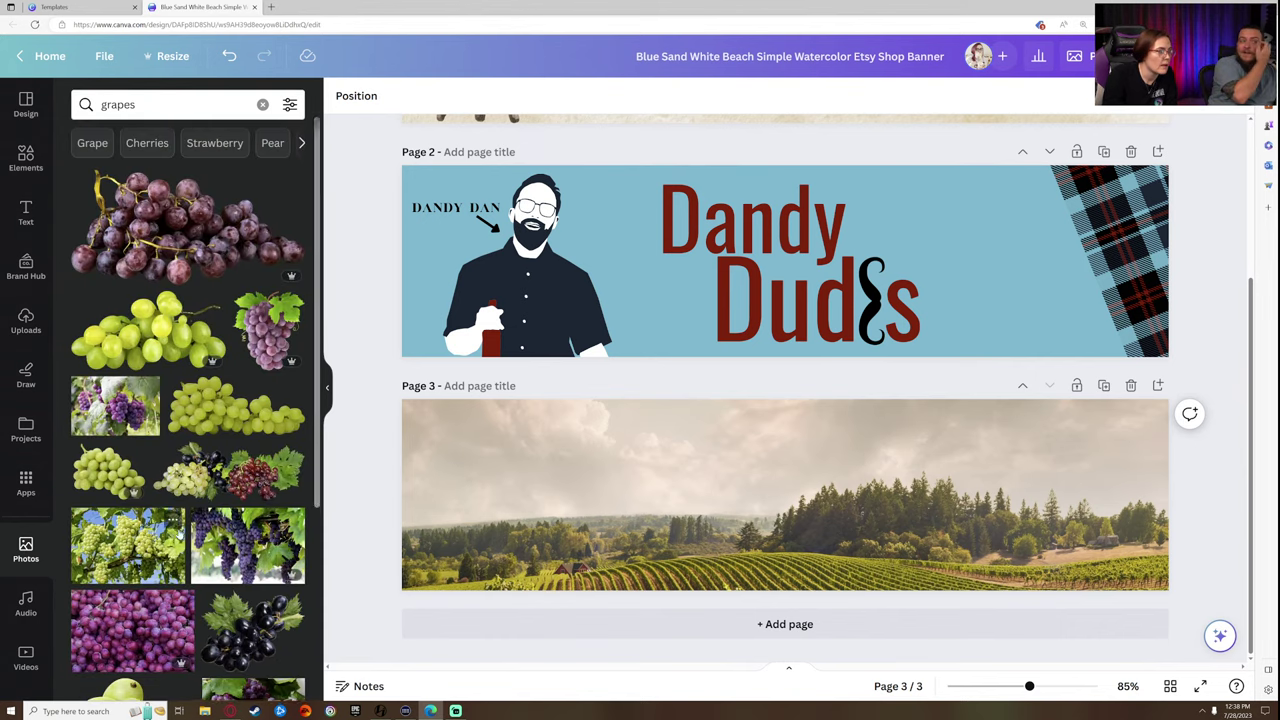
- Add the dark red grape bunch cutout to page 3, rotate it to hang downward and place it at the banner's right end
scroll(232, 540, "down", 5)
scroll(232, 540, "down", 5)
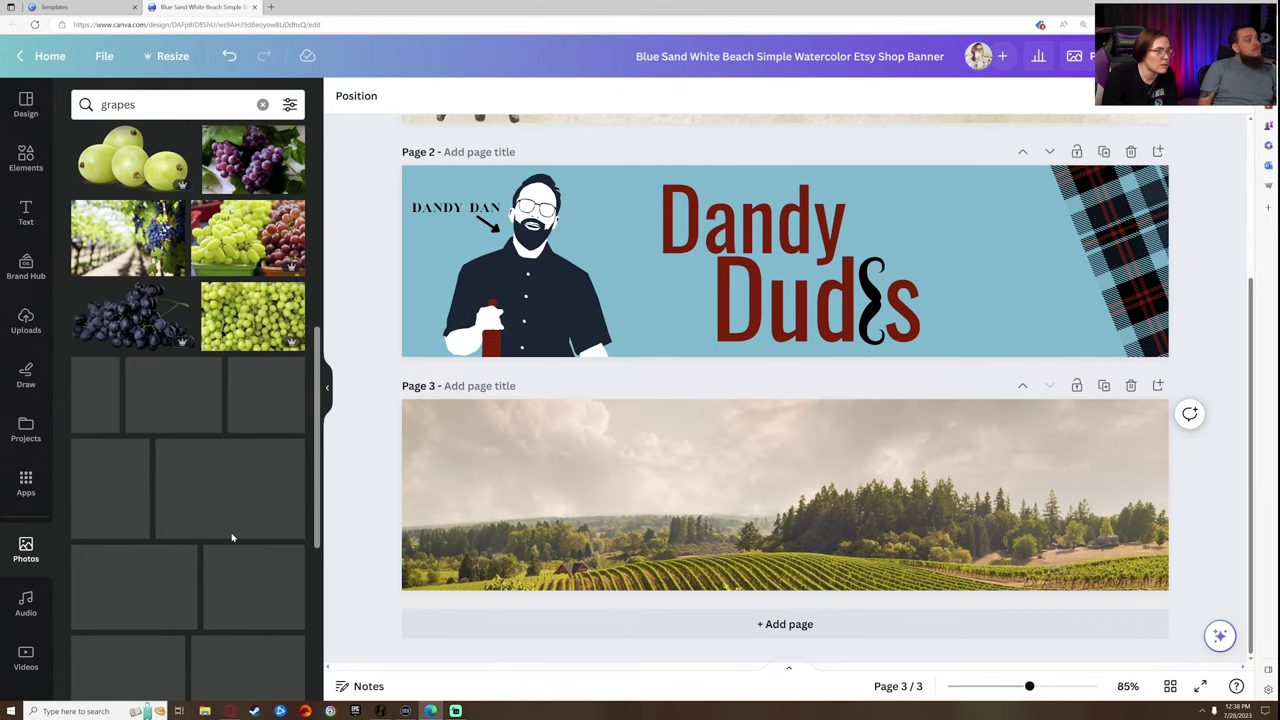
scroll(232, 540, "down", 4)
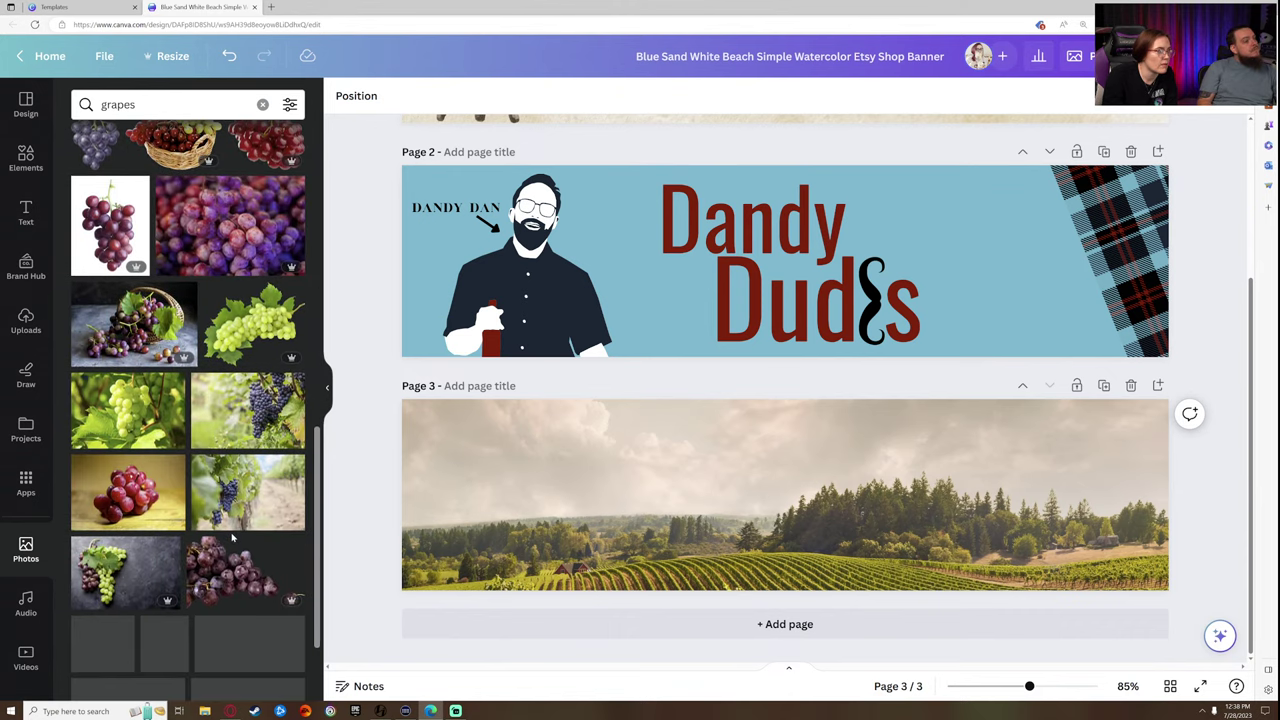
scroll(232, 540, "down", 3)
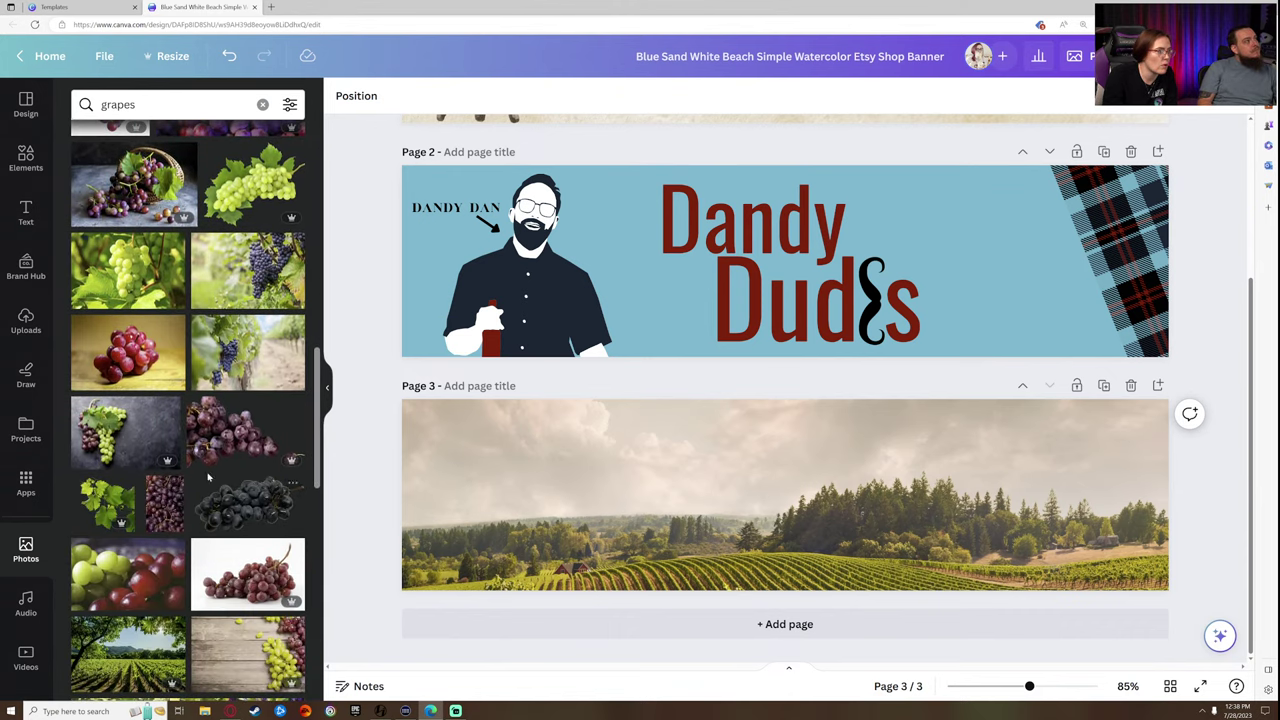
left_click(226, 438)
left_click_drag(784, 605, 603, 437)
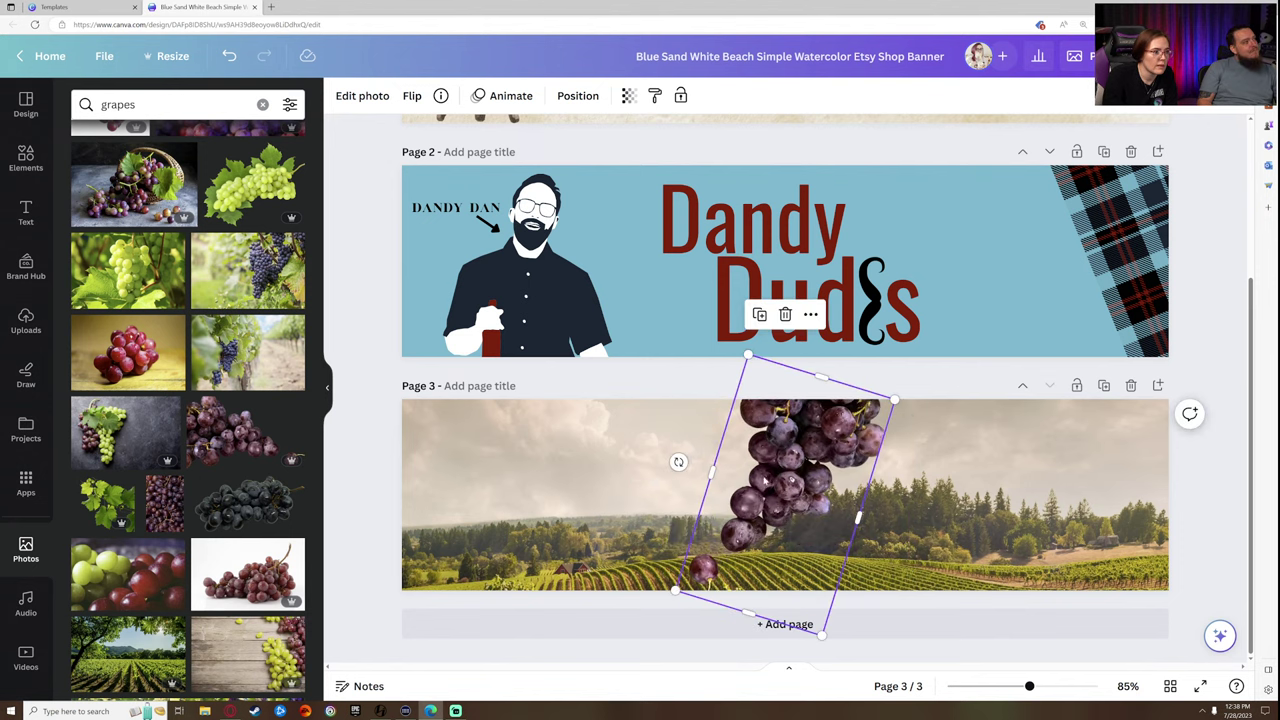
left_click_drag(780, 470, 1034, 488)
- Try the wide red grape bunch with a yellow stem beside the hanging bunch, delete it and reselect the hanging bunch
scroll(78, 500, "up", 10)
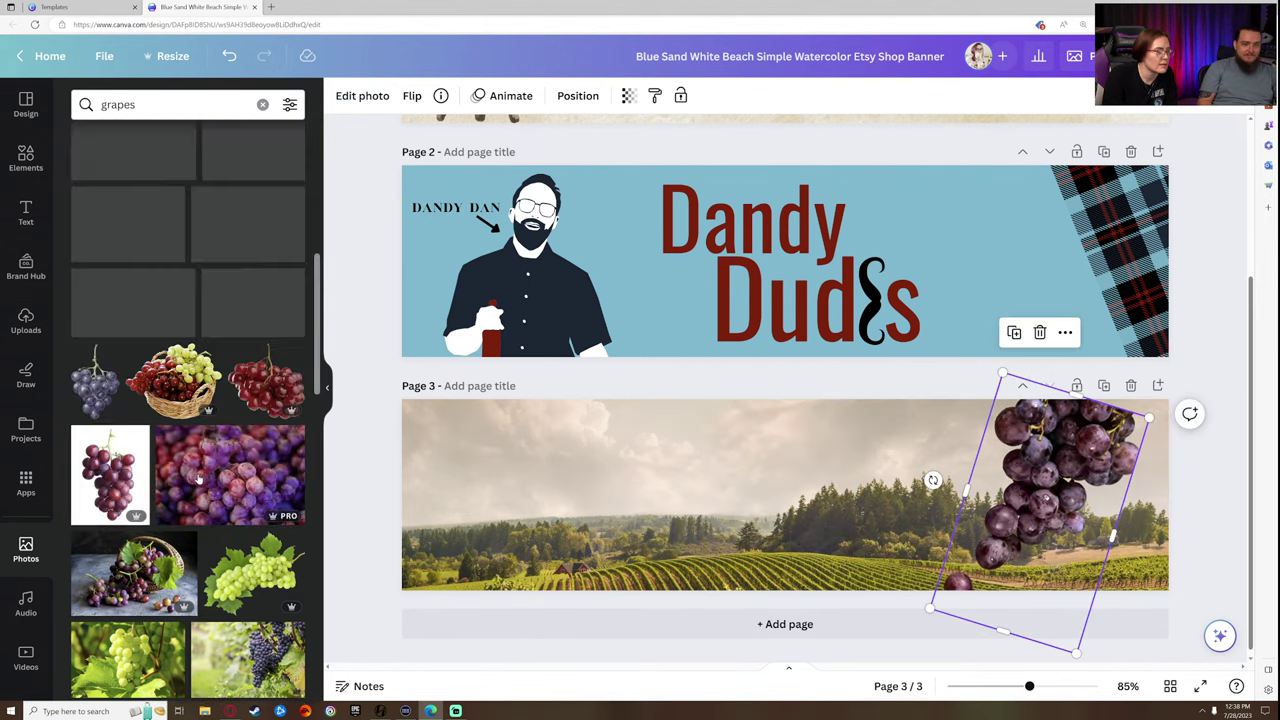
left_click(184, 233)
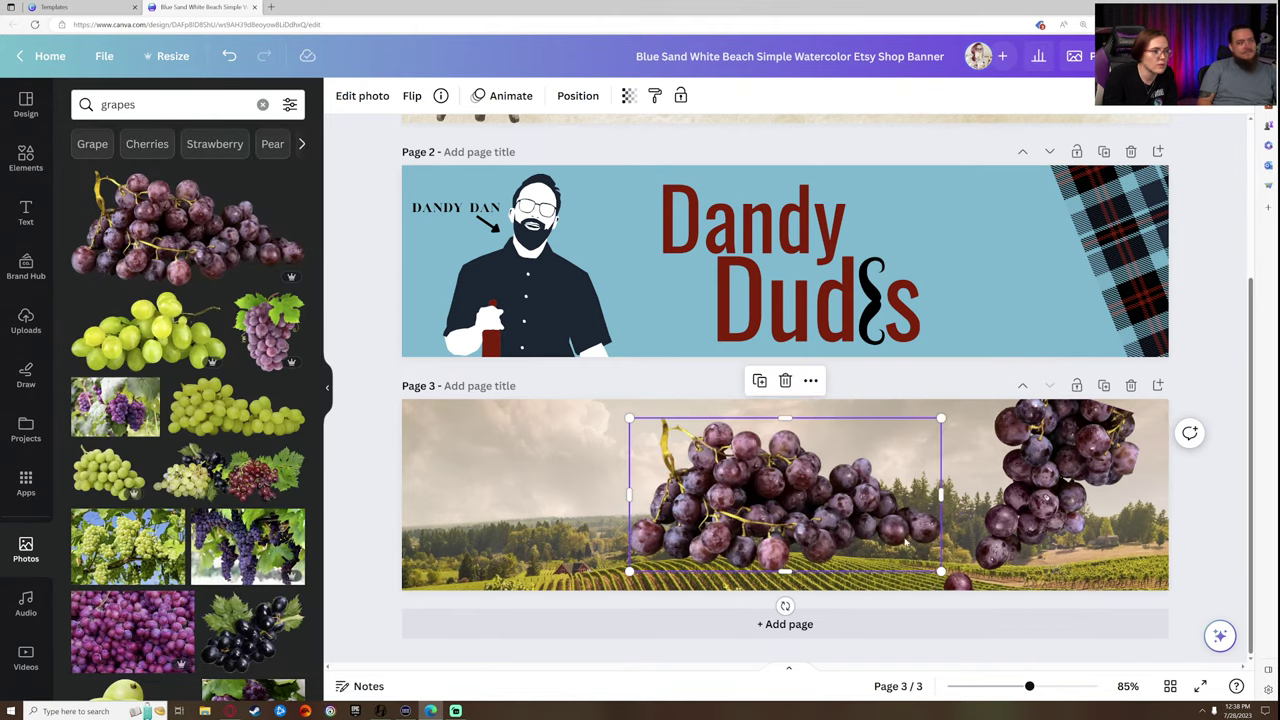
left_click(1021, 511)
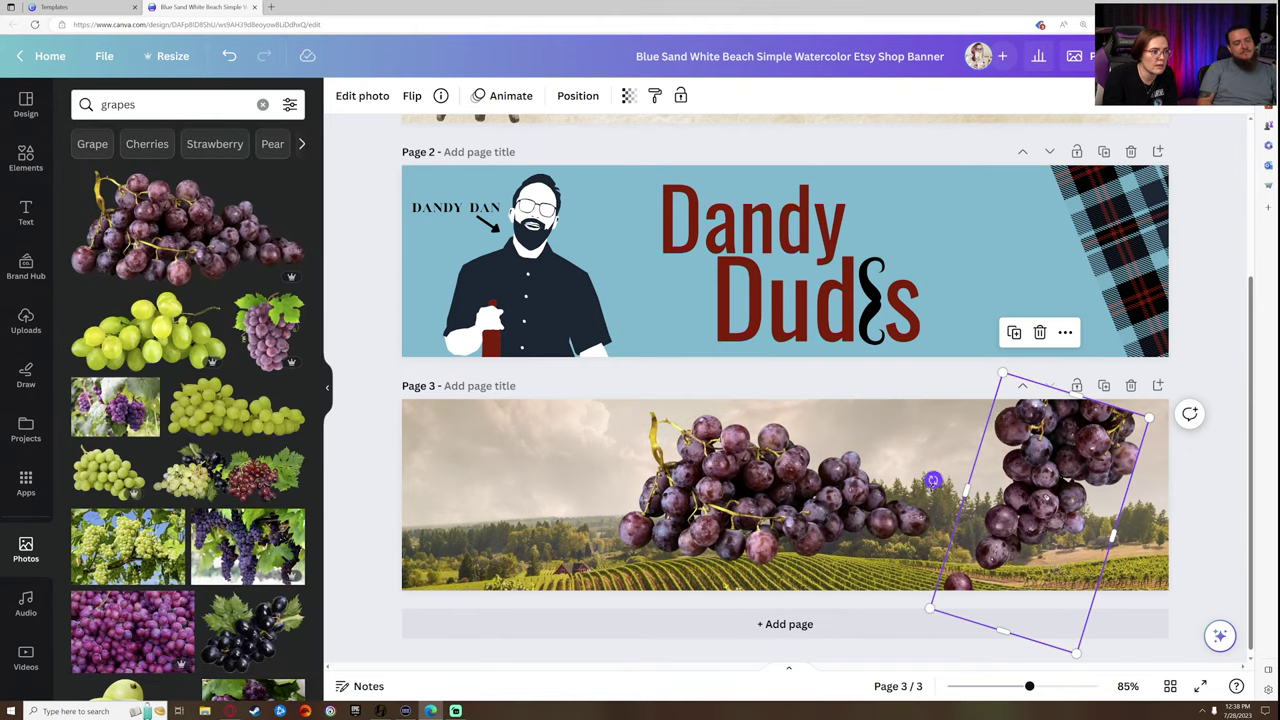
left_click(870, 505)
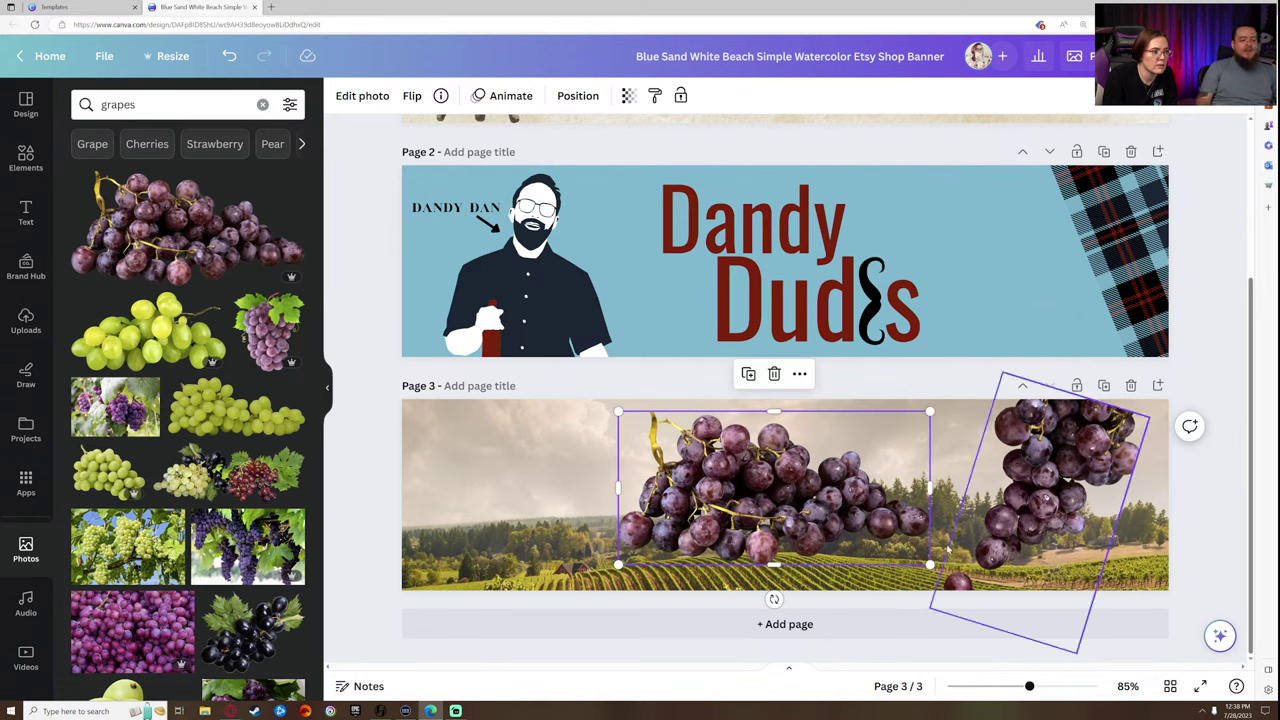
left_click(772, 372)
left_click(1007, 620)
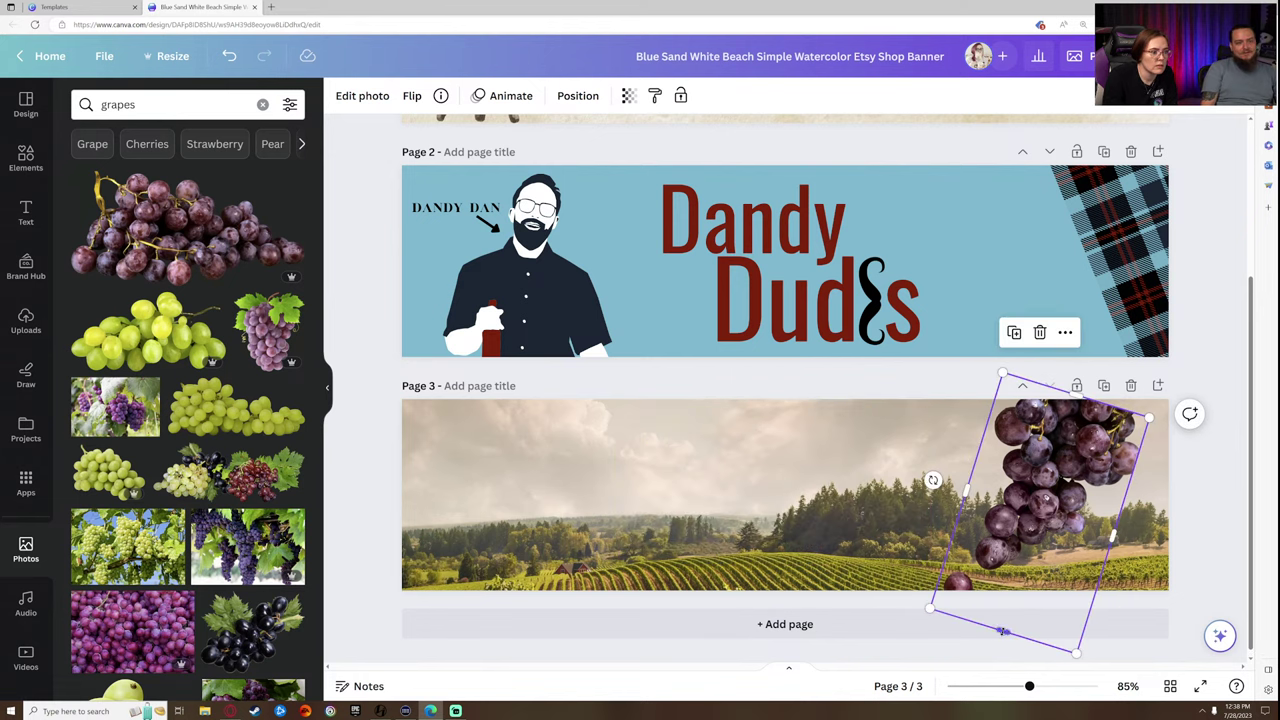
- Crop the loose grape off the hanging bunch's lower end, then rotate the bunch nearly upright near page 3's right edge
left_click_drag(1007, 620, 1020, 590)
left_click(1048, 537)
left_click(1048, 537)
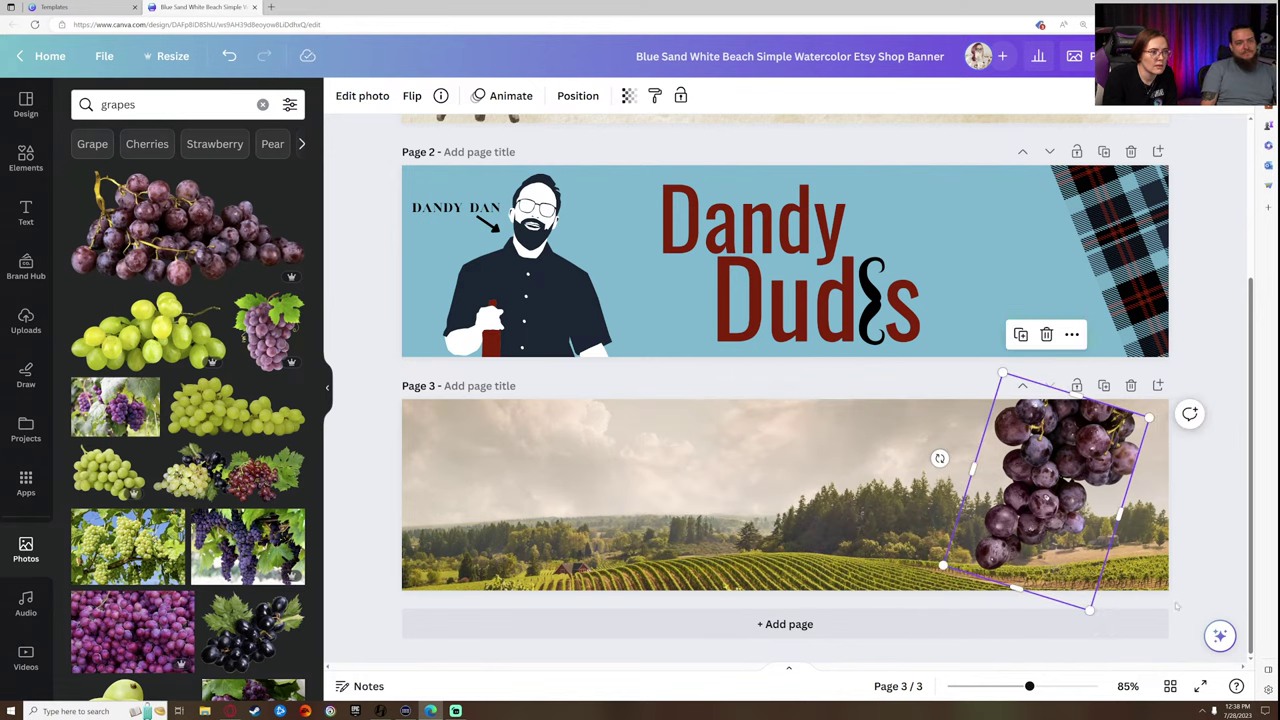
left_click_drag(937, 457, 934, 486)
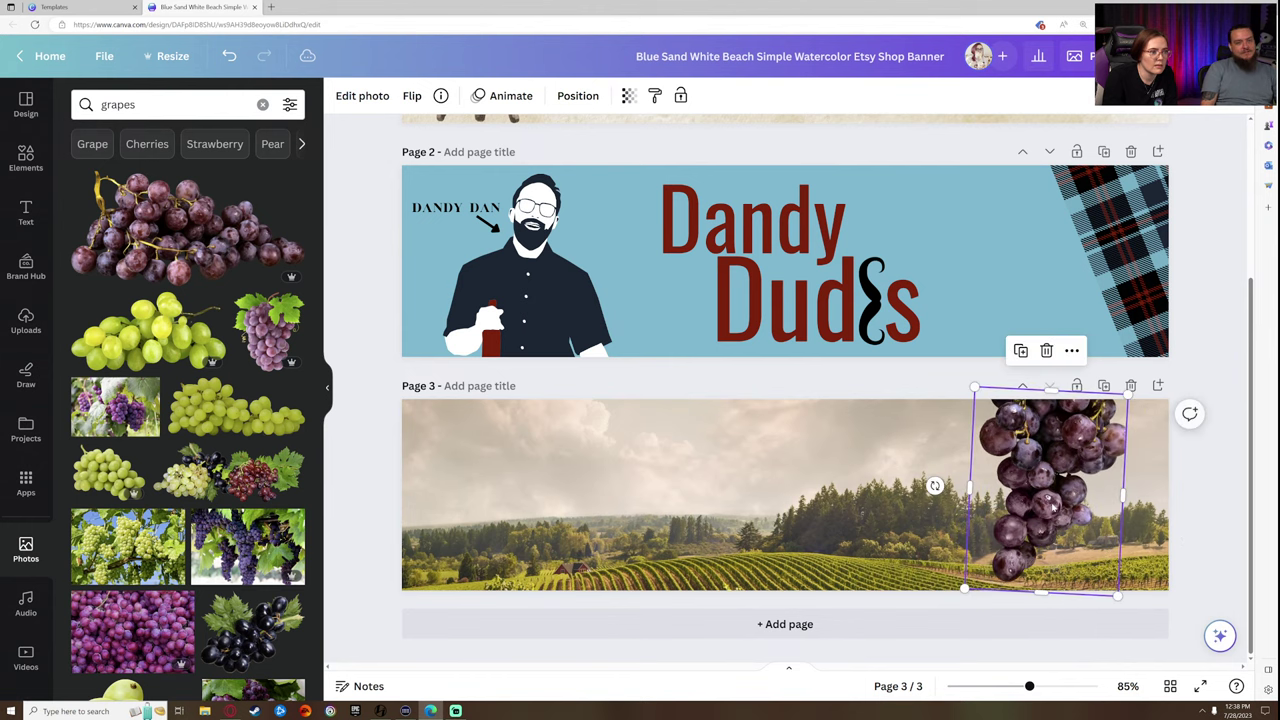
left_click_drag(1075, 530, 1097, 532)
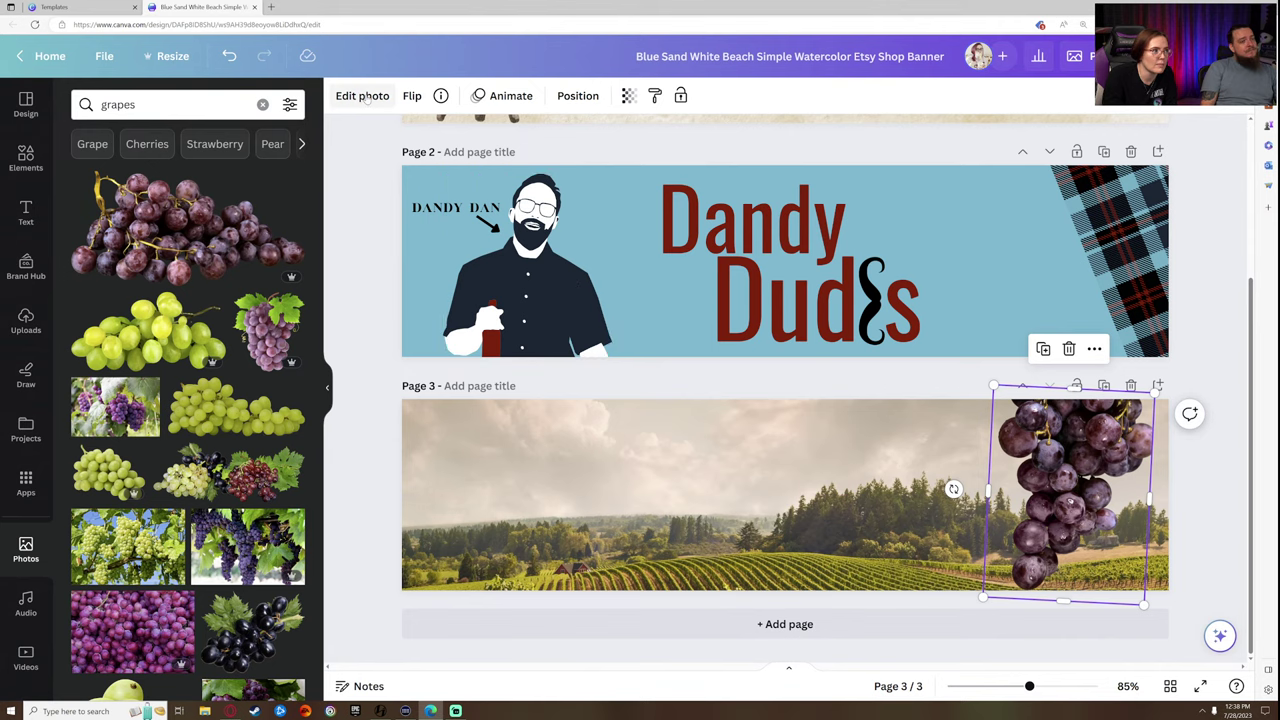
- Adjust the grape photo's temperature to 77, brightness to 13 and contrast to -100
left_click(362, 96)
scroll(201, 530, "down", 1)
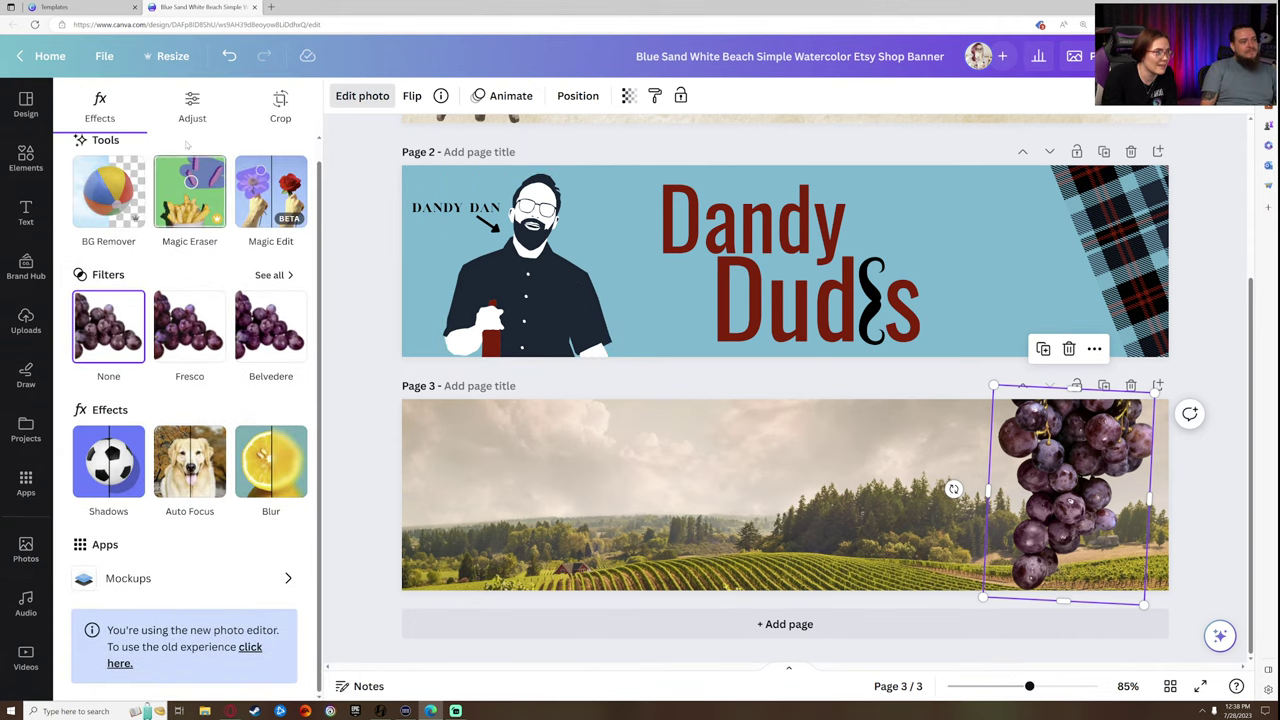
left_click(192, 105)
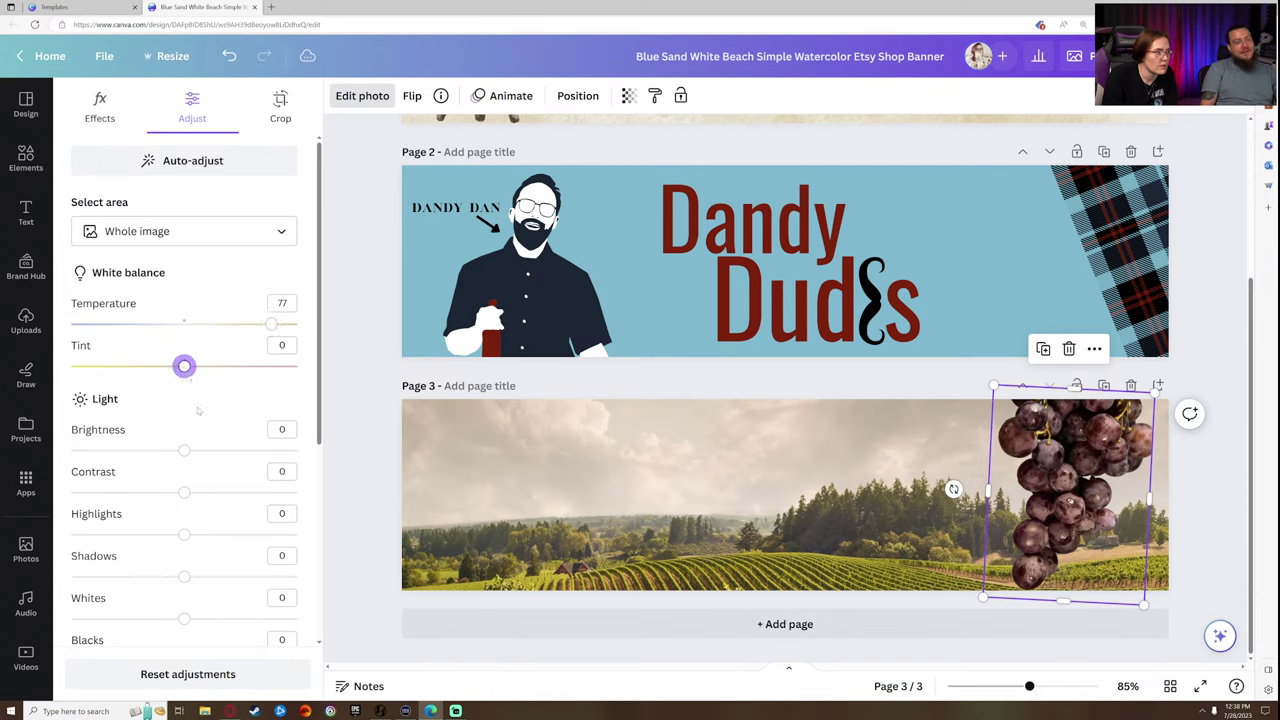
scroll(198, 410, "down", 1)
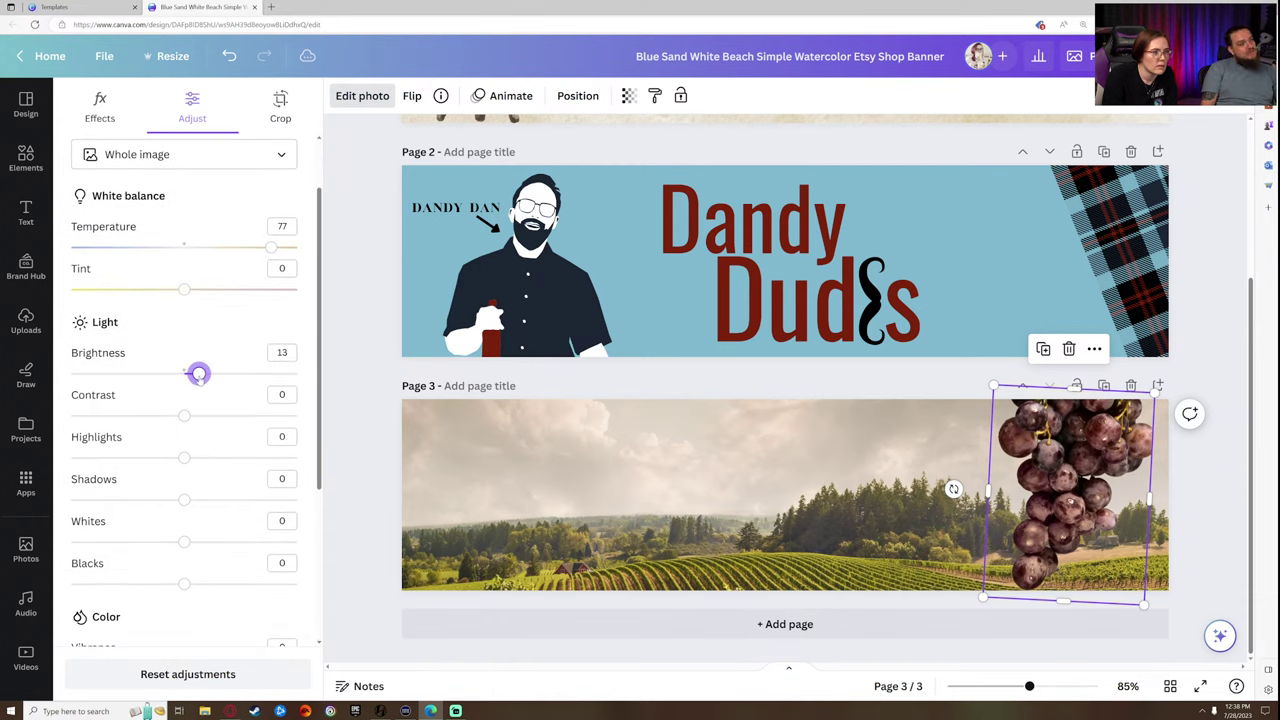
scroll(26, 437, "down", 1)
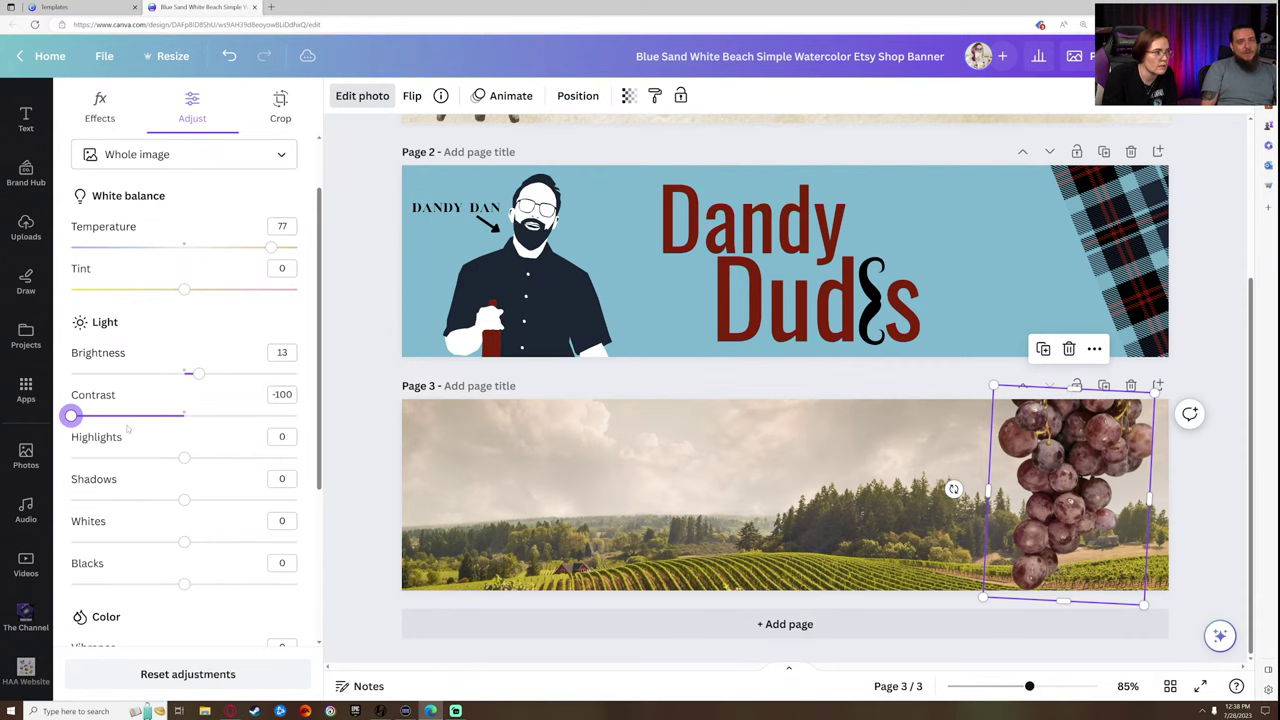
- Set the grape photo's shadows to 41 and whites to 24
scroll(183, 461, "down", 2)
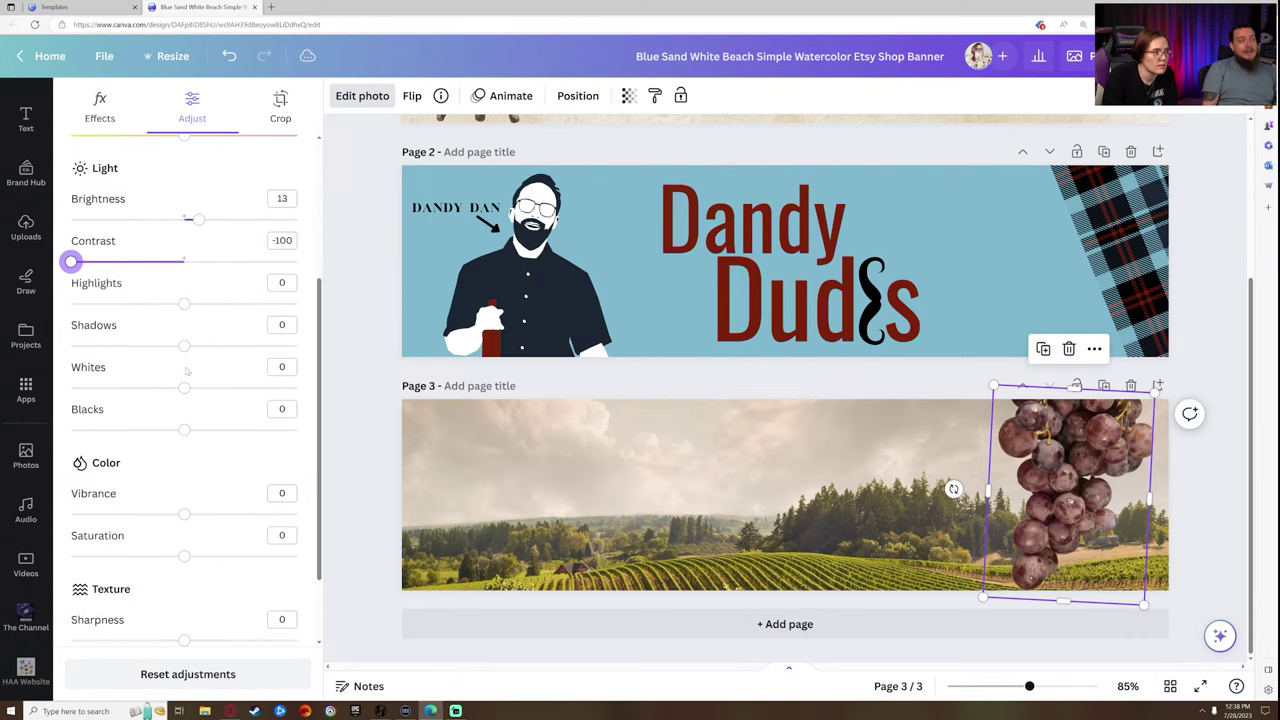
left_click_drag(156, 350, 231, 350)
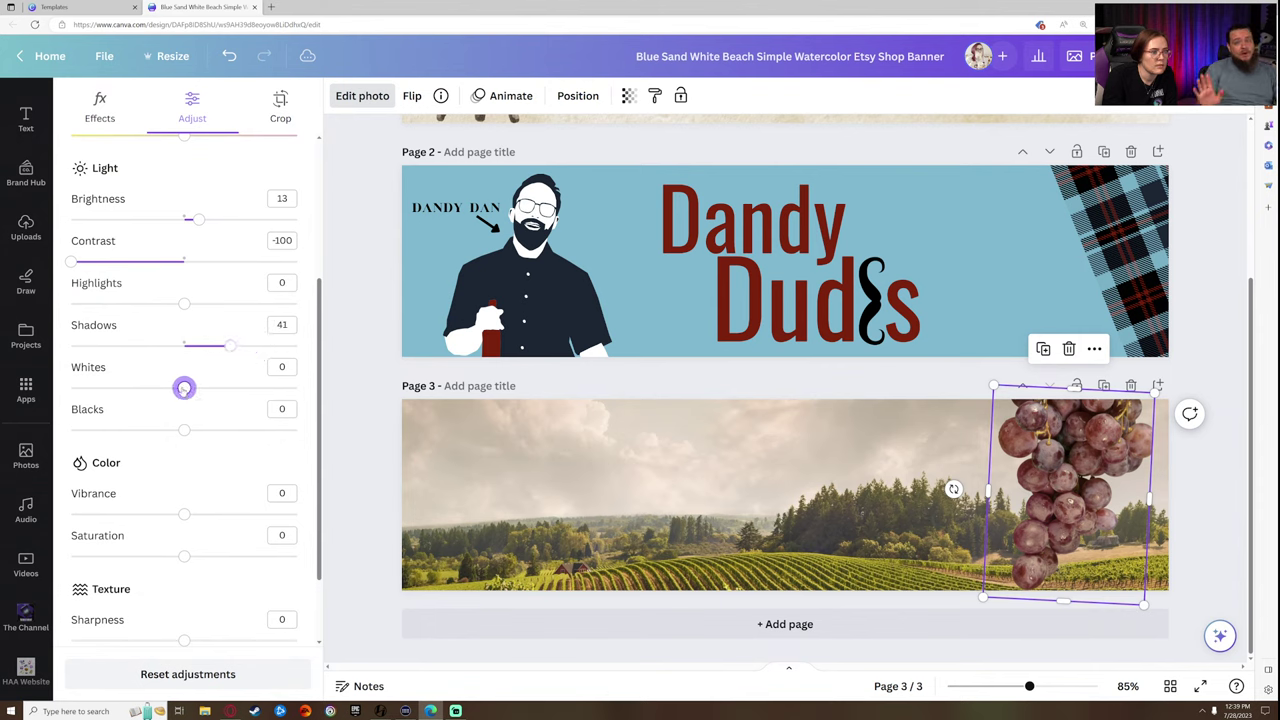
left_click_drag(184, 388, 237, 388)
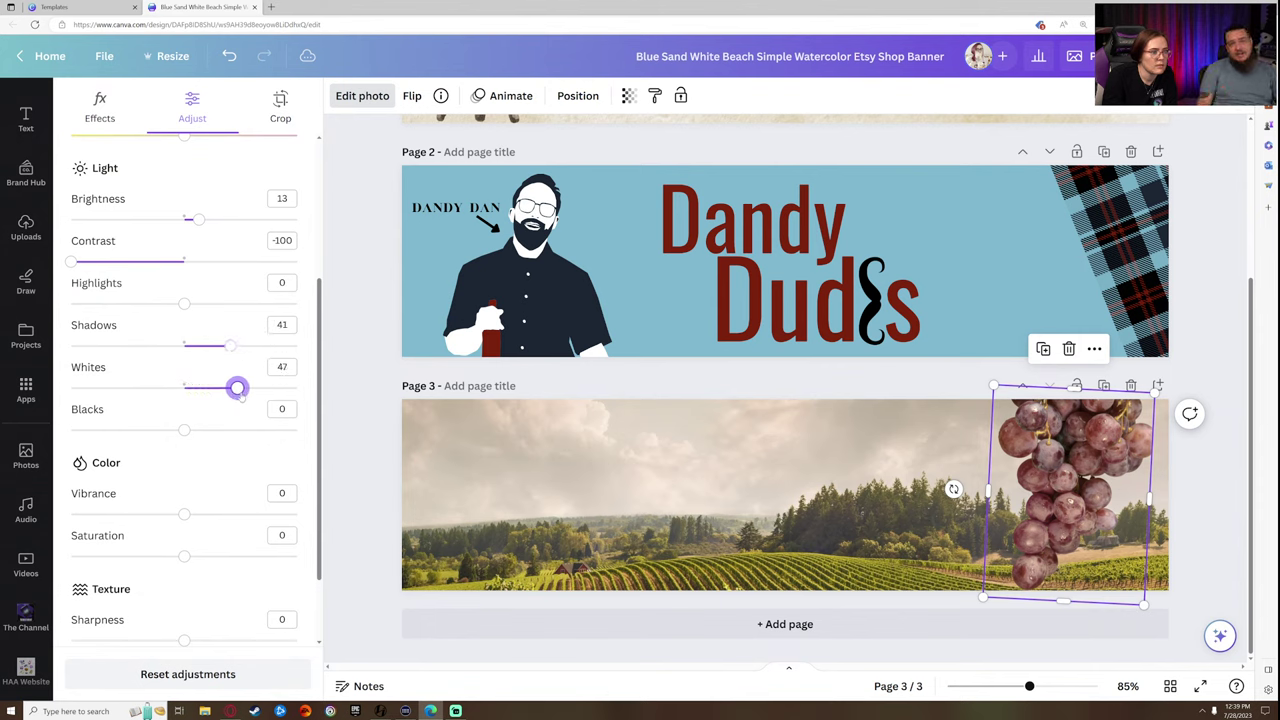
- Enlarge the grape bunch and position it in page 3's upper-right corner so it hangs from the banner's top edge
left_click(718, 464)
mouse_move(1062, 527)
left_mouse_down()
mouse_move(1081, 521)
mouse_move(1056, 523)
left_mouse_up()
left_click(1100, 477)
left_click_drag(1101, 477, 1120, 471)
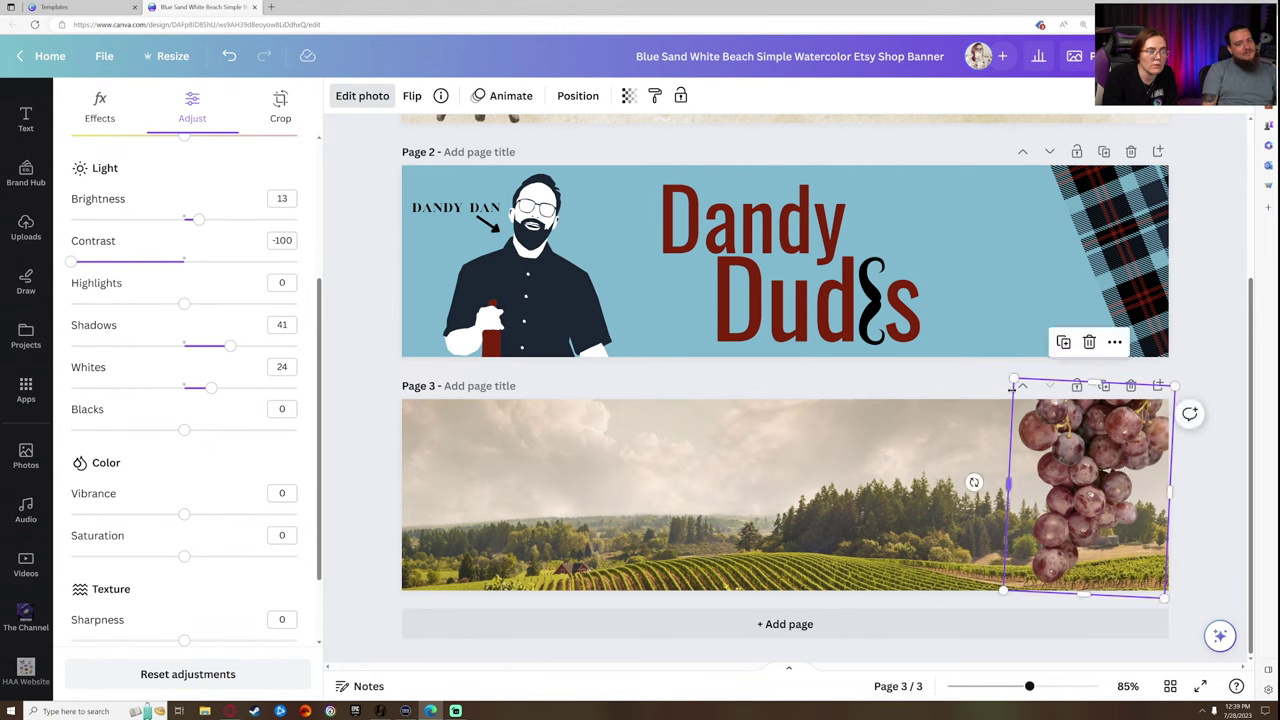
left_click_drag(1014, 379, 988, 342)
left_click_drag(1129, 504, 1133, 508)
left_click(1194, 580)
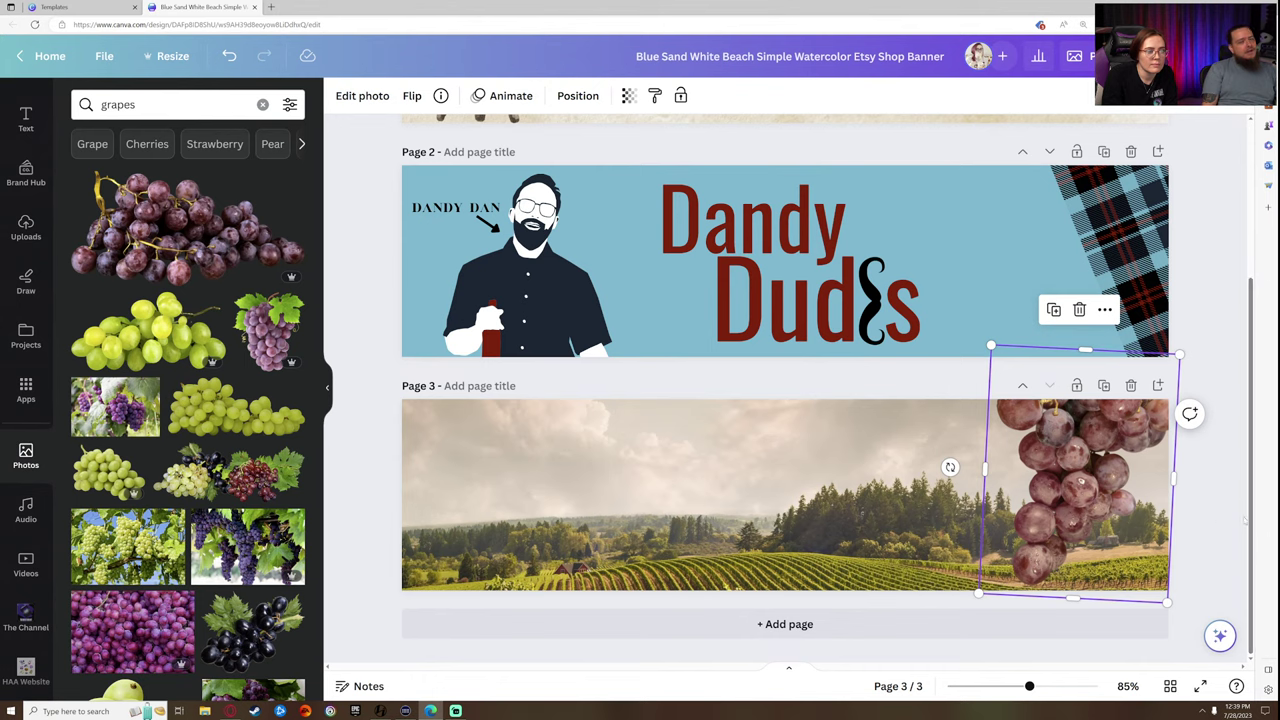
left_click(1220, 520)
- Search the photo library for "linen"
left_click(186, 105)
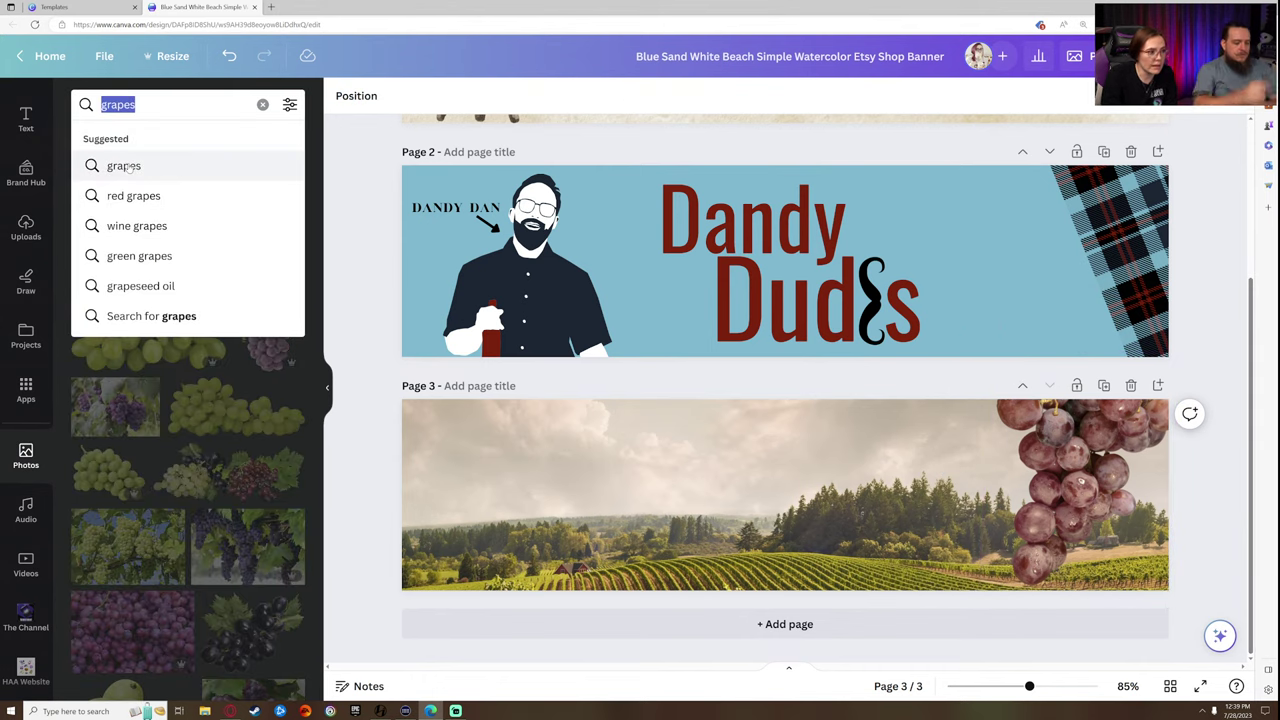
key("BackSpace")
type("linn")
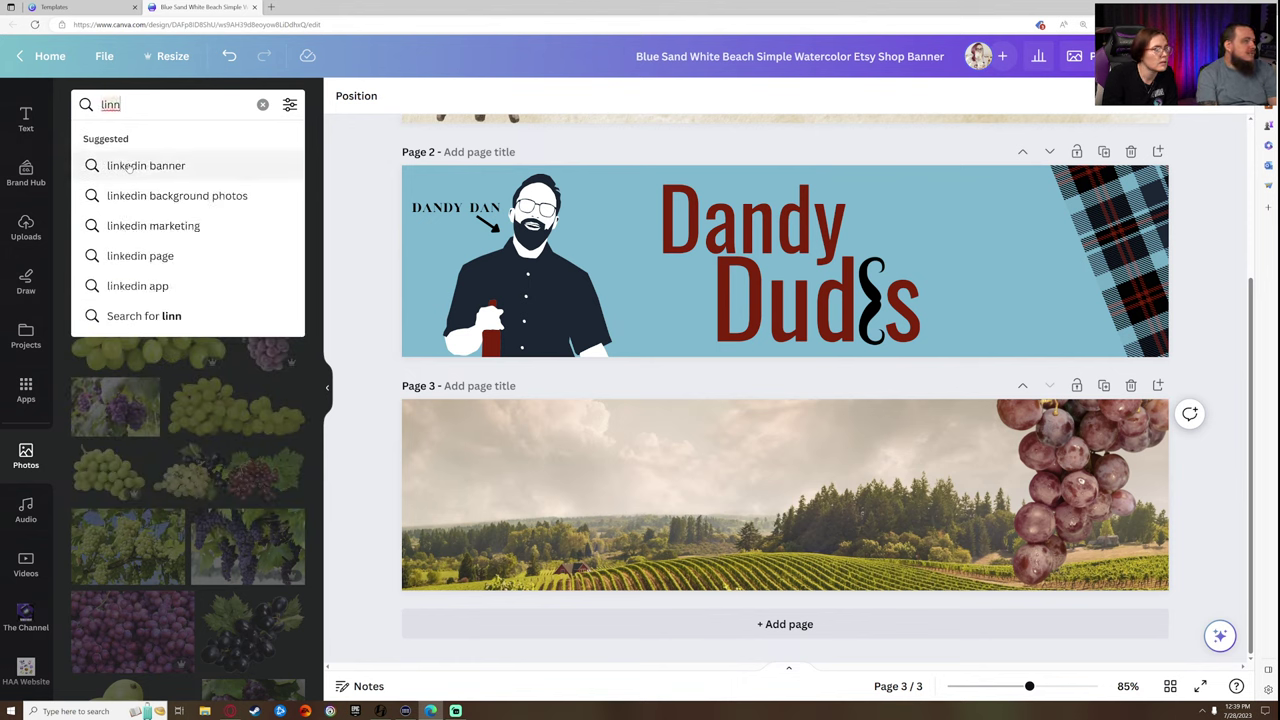
key("BackSpace")
type("e")
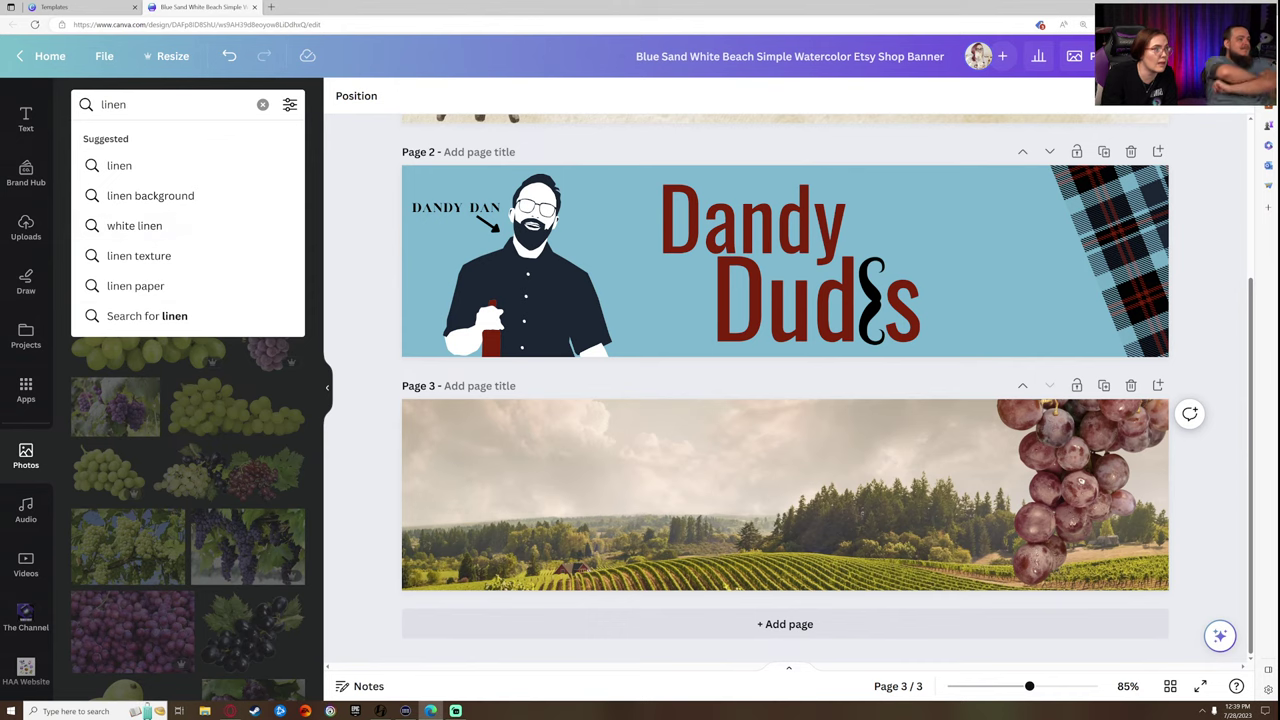
key("Return")
- Browse the linen photos for a fabric texture suited to the vineyard banner
scroll(222, 540, "down", 3)
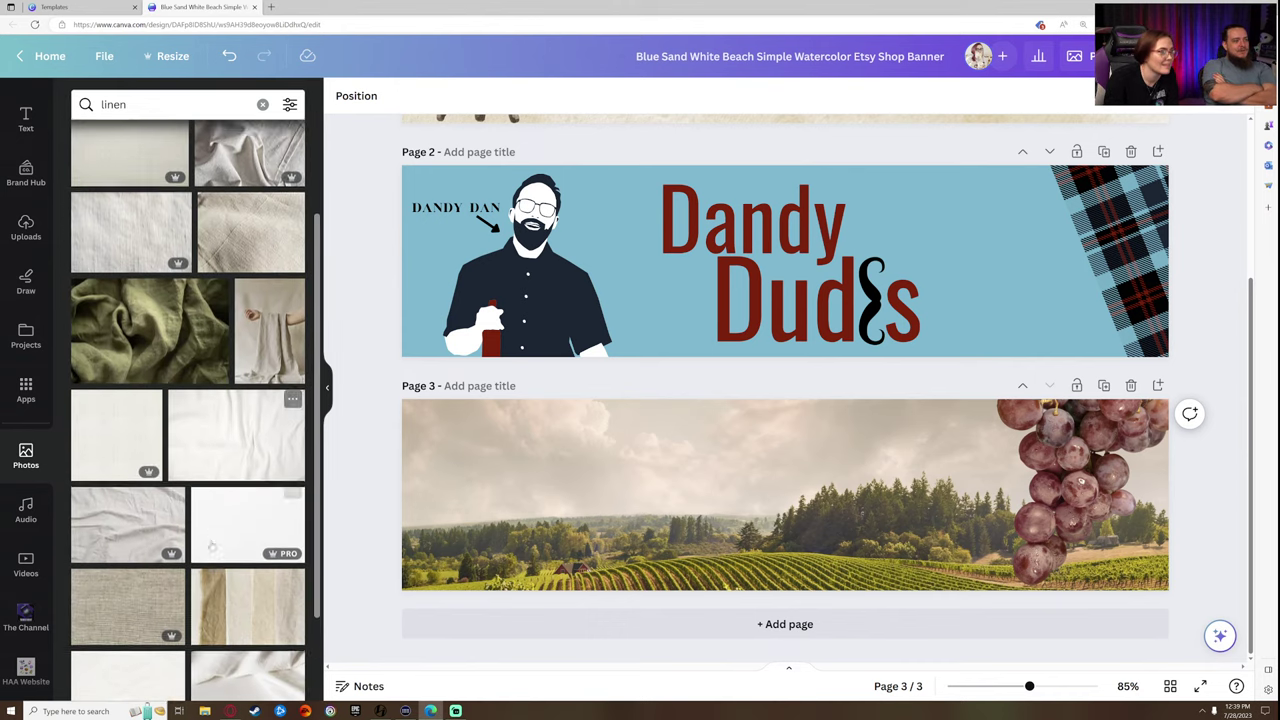
scroll(221, 528, "down", 5)
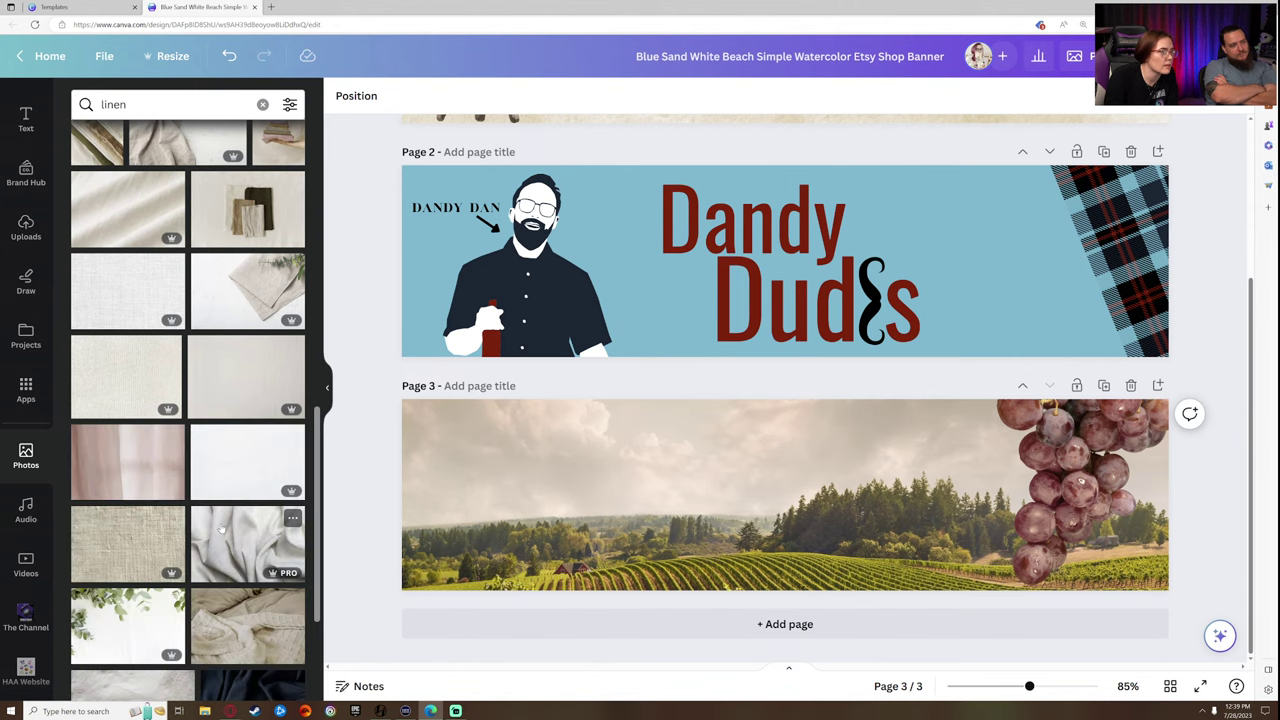
scroll(221, 525, "down", 5)
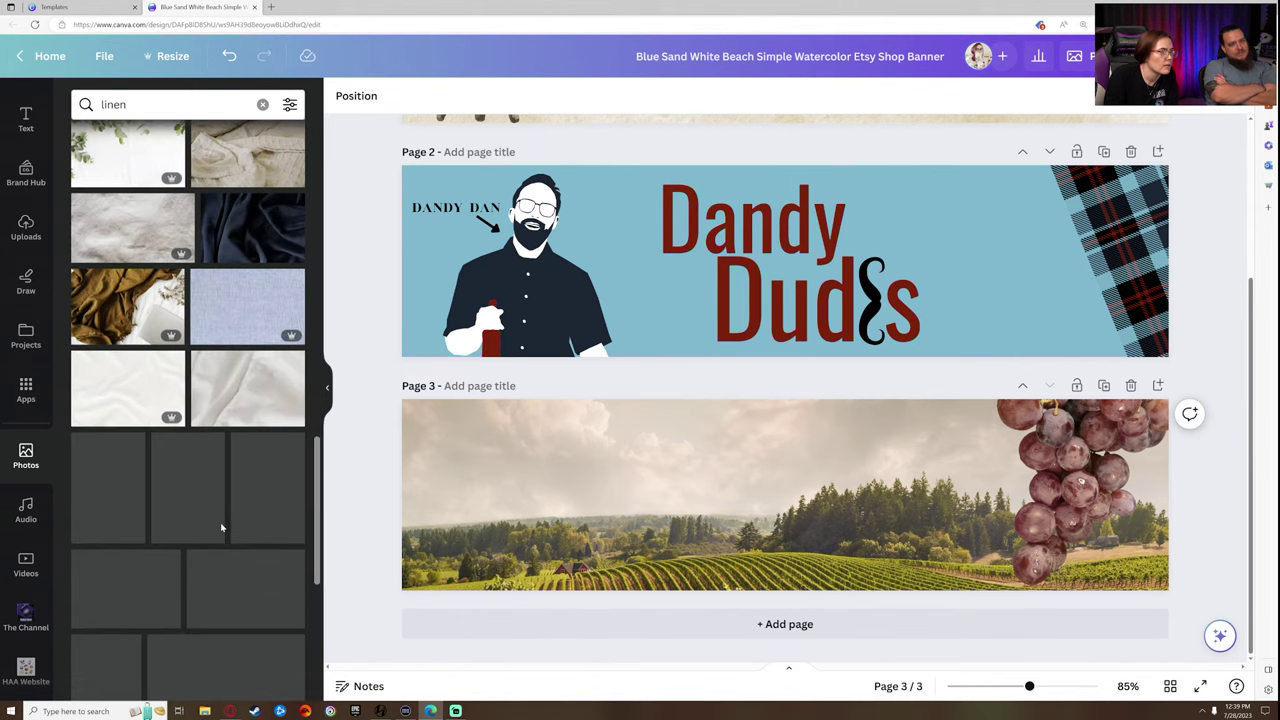
scroll(222, 527, "down", 5)
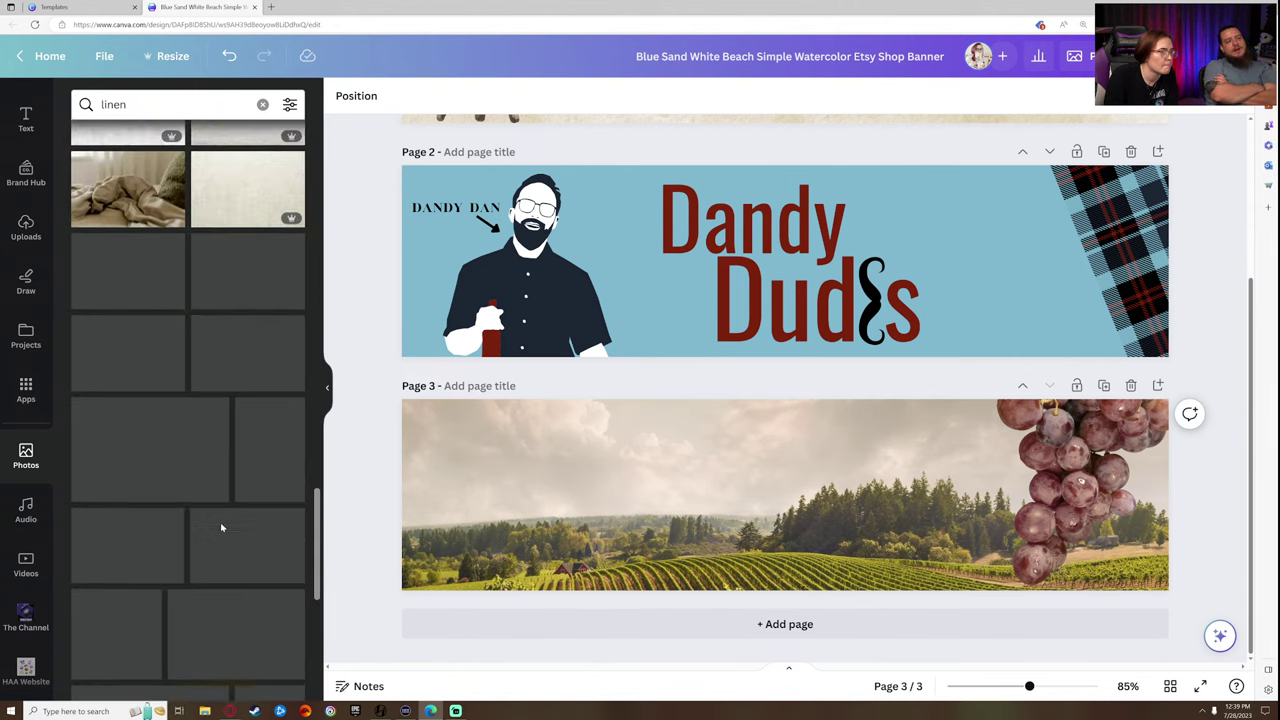
scroll(222, 527, "down", 5)
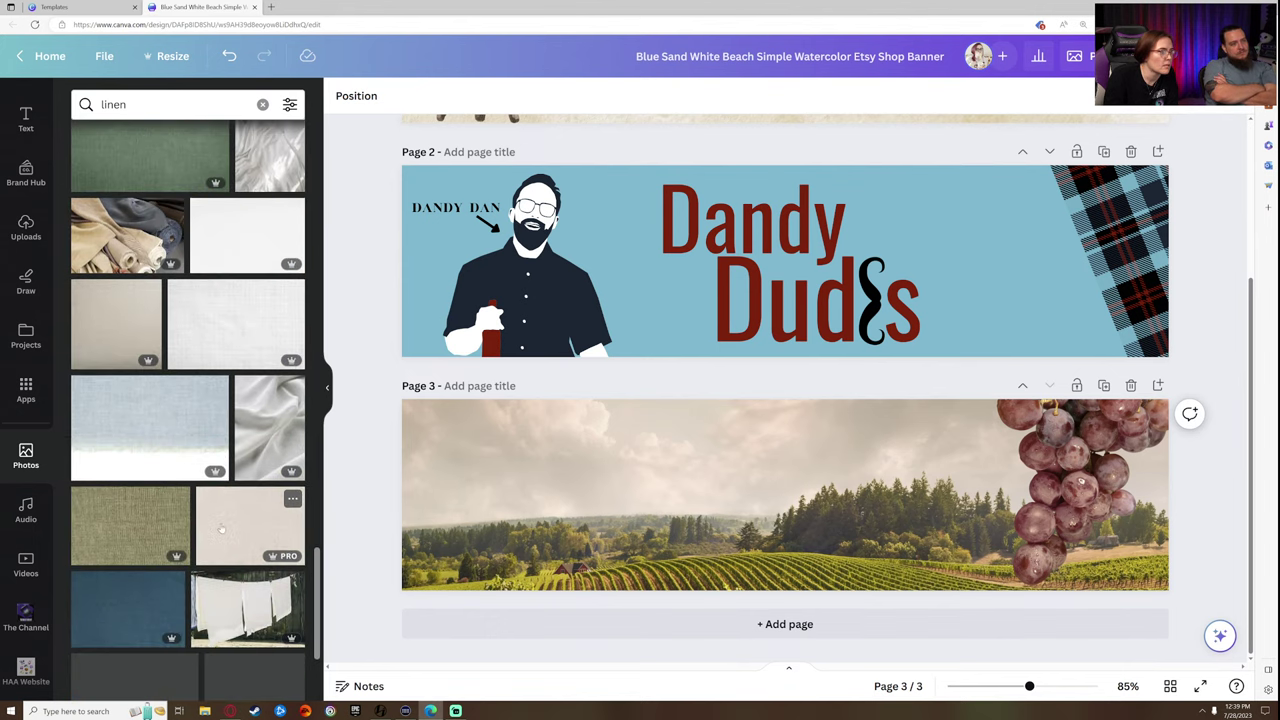
scroll(221, 527, "down", 5)
scroll(220, 522, "down", 3)
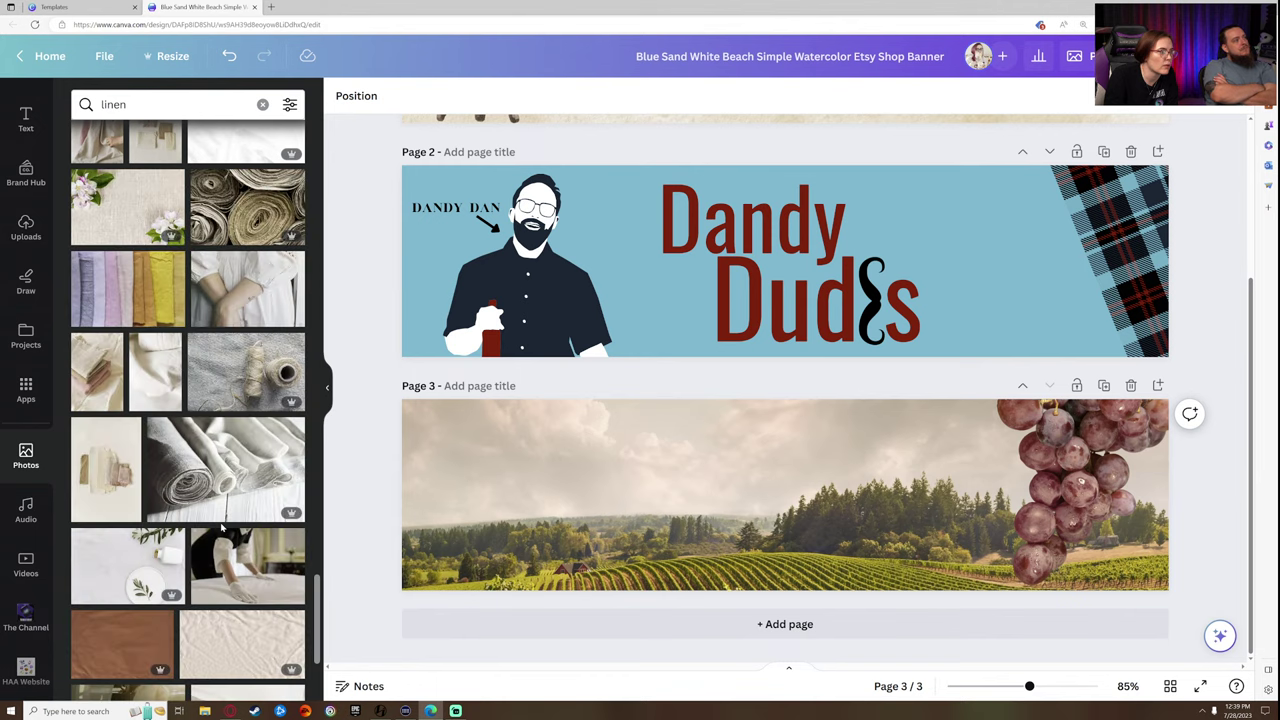
scroll(222, 527, "down", 3)
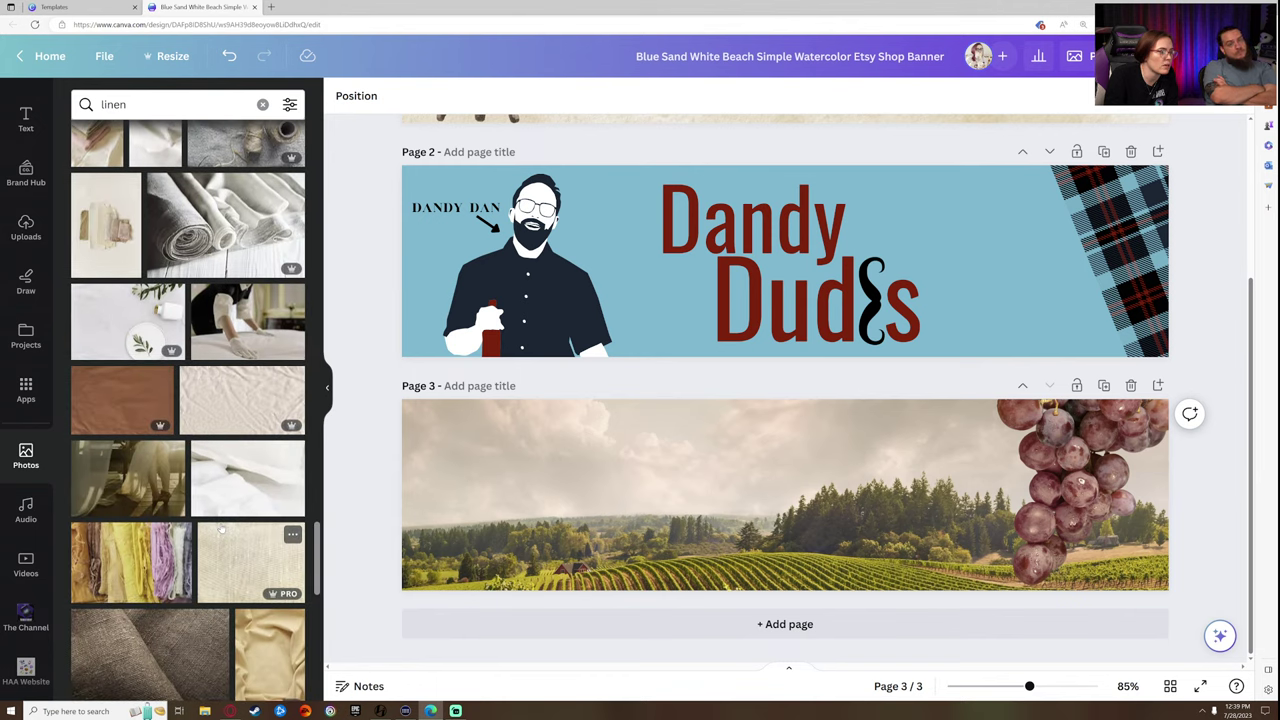
scroll(221, 528, "down", 6)
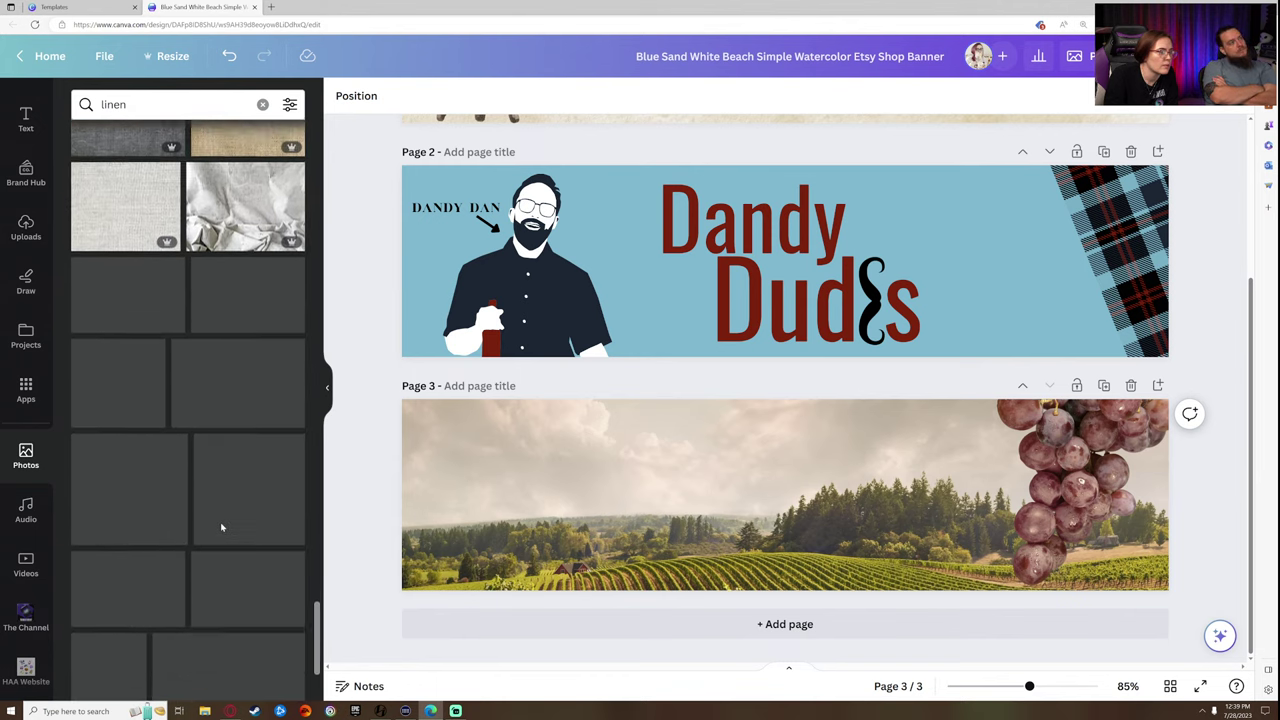
scroll(222, 527, "down", 3)
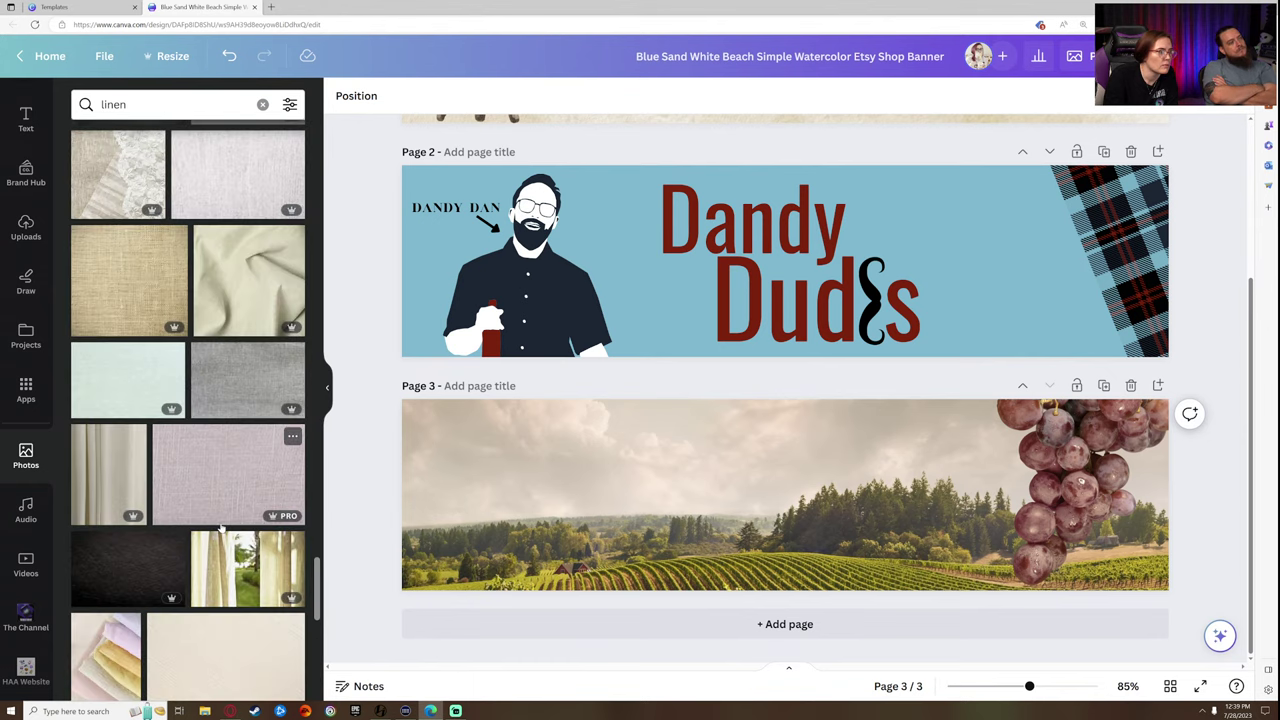
scroll(222, 527, "down", 5)
scroll(221, 527, "down", 3)
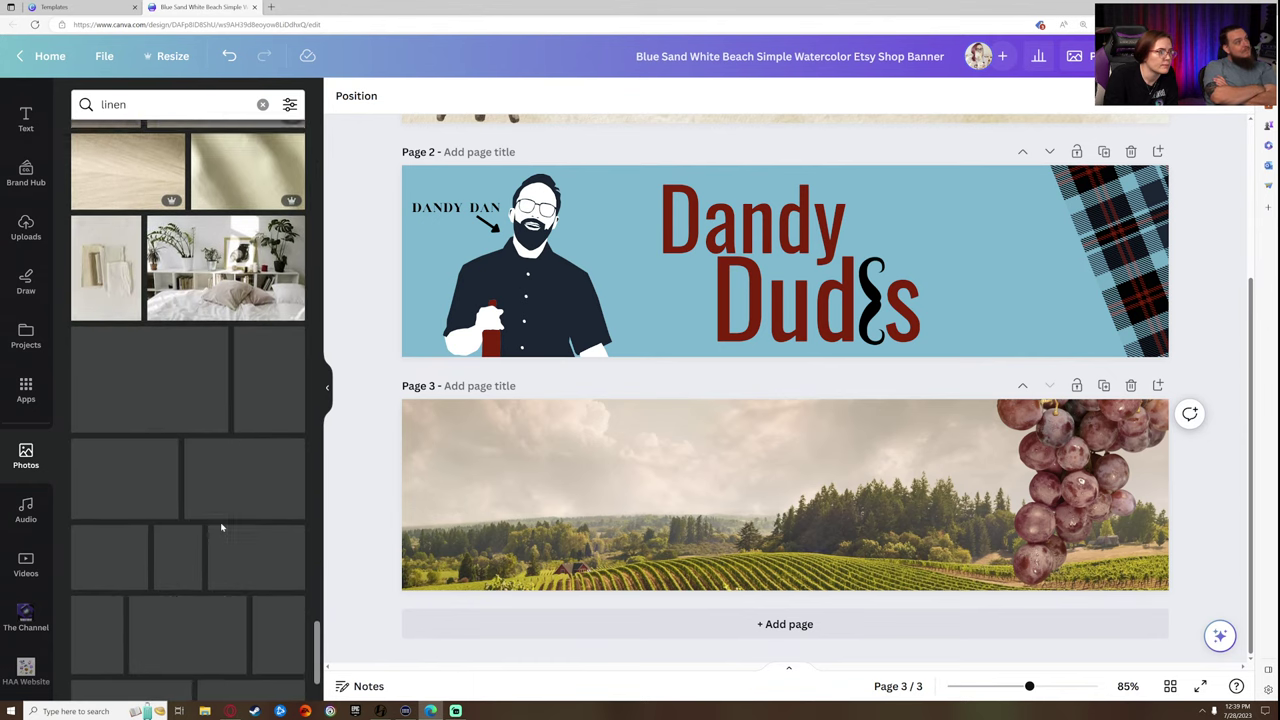
scroll(30, 350, "up", 2)
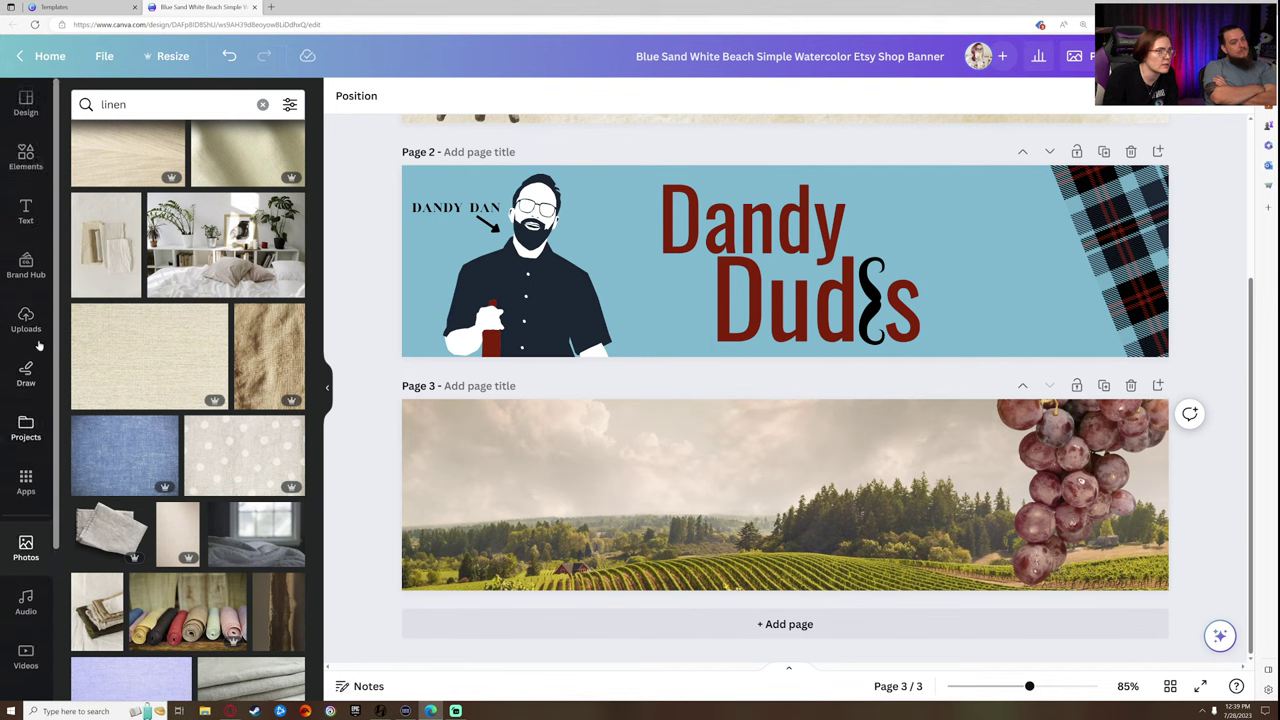
- Add a headline text box reading "S" to page 3 and move it to the upper left part of the banner
left_click(26, 212)
left_click(148, 220)
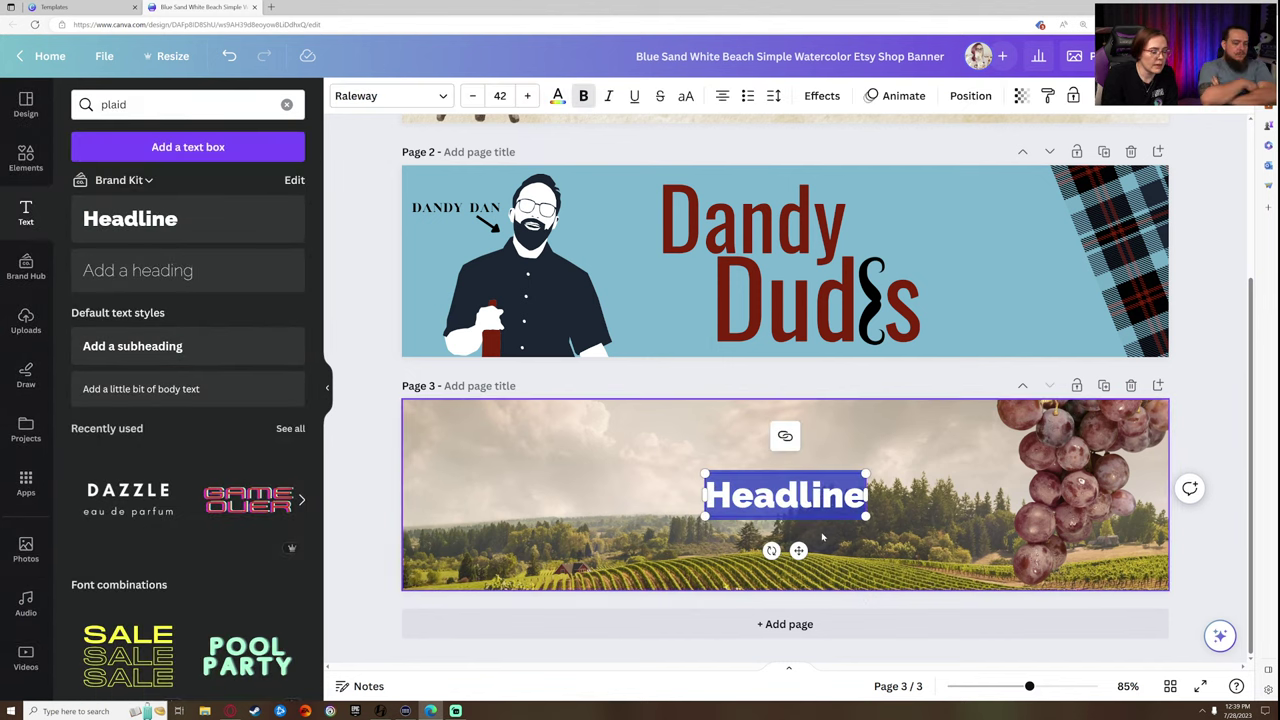
type("s")
left_click(775, 497)
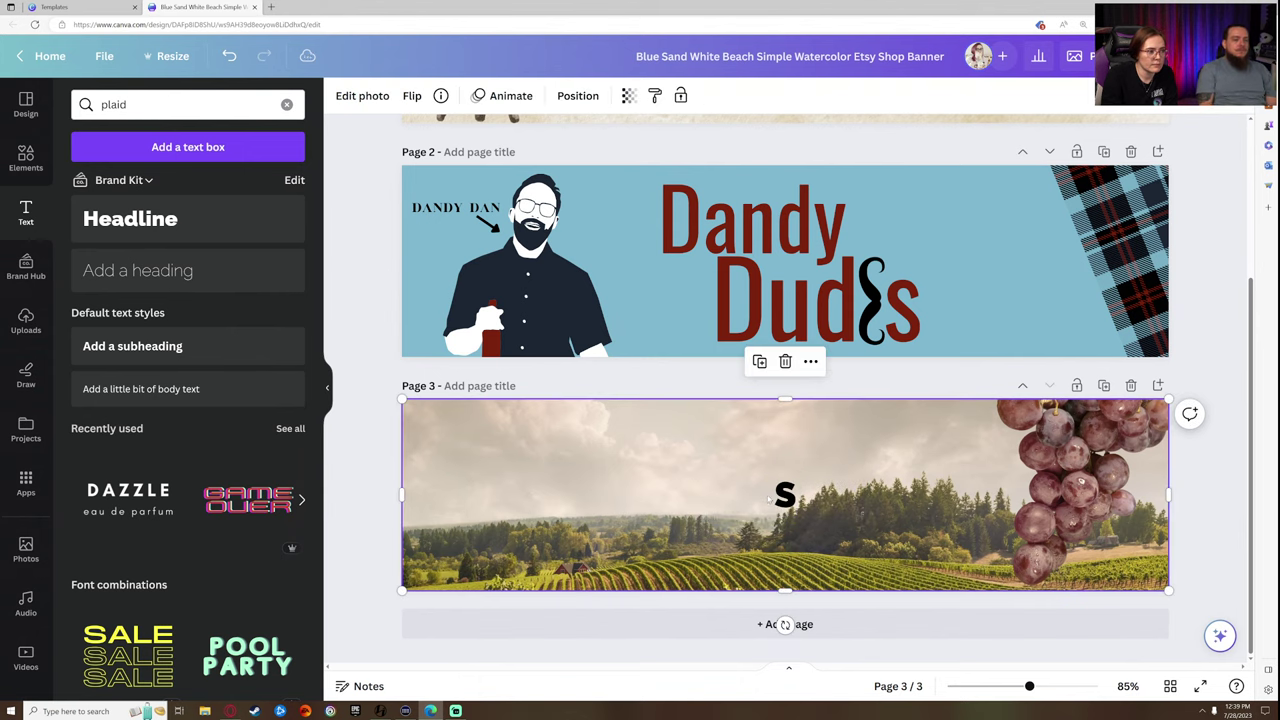
left_click_drag(785, 494, 635, 465)
- Duplicate the "S" text, change the copy to "outhern" and place it to the right of the S
left_click(526, 395)
double_click(635, 465)
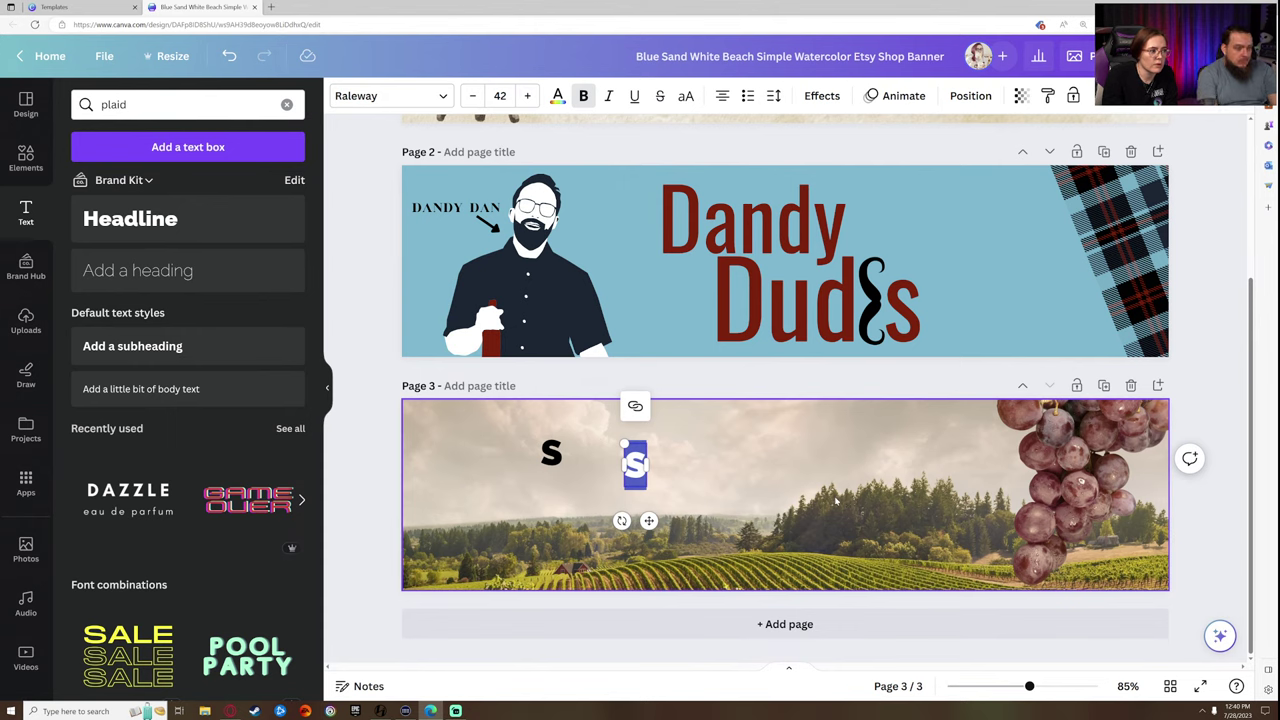
type("outhe4r")
key("BackSpace")
key("BackSpace")
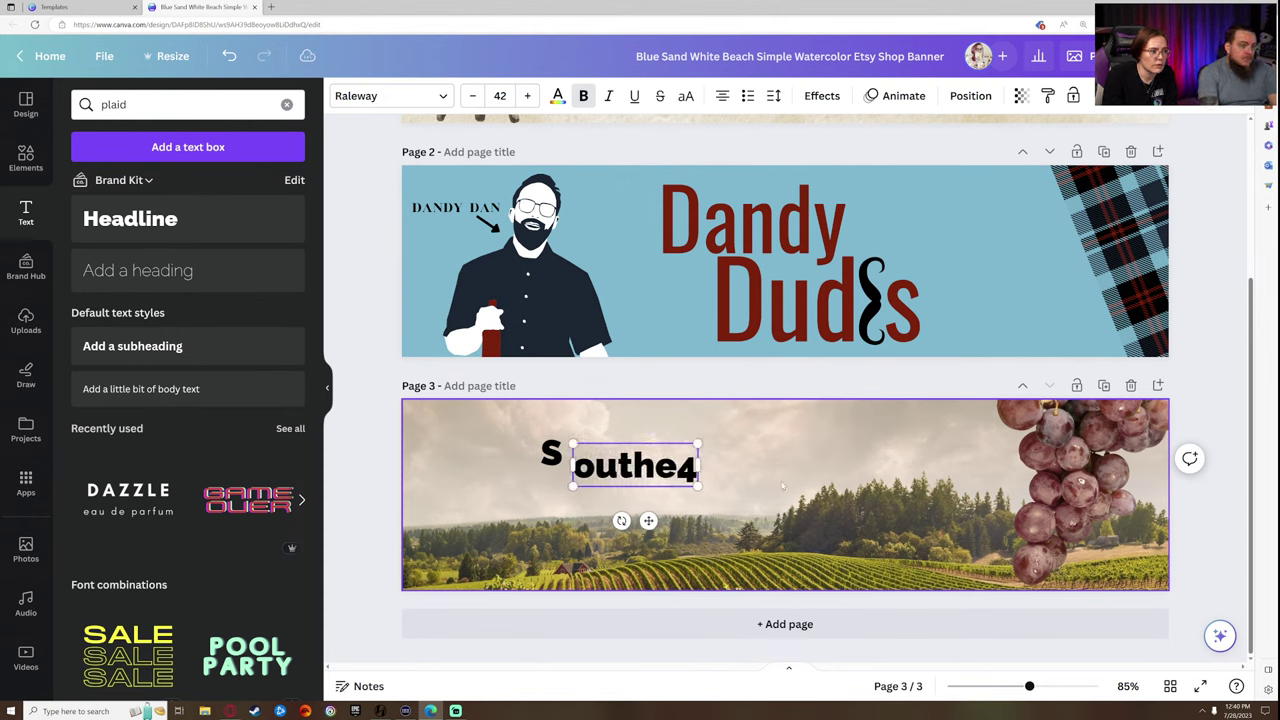
type("rn")
left_click(749, 461)
left_click_drag(640, 465, 719, 459)
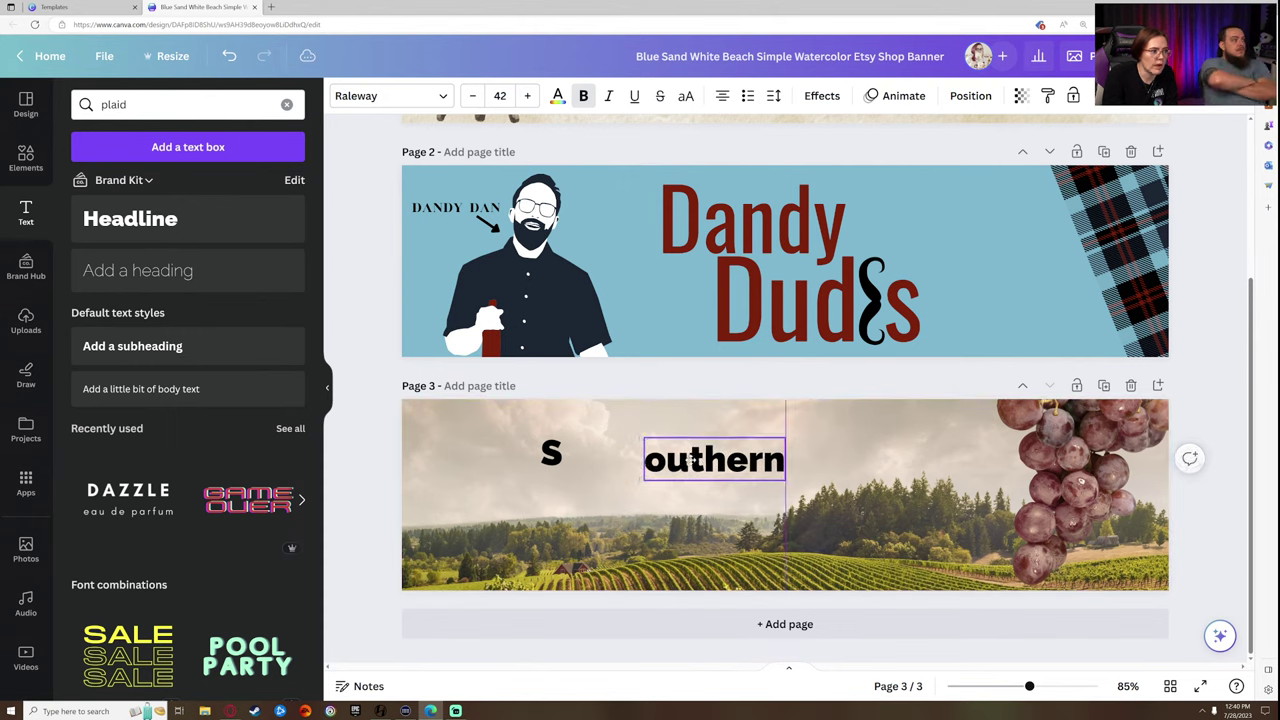
- Enlarge the S to about 97 and "outhern" to about 53, placing them side by side as one word
left_click(551, 453)
left_click_drag(540, 431, 512, 375)
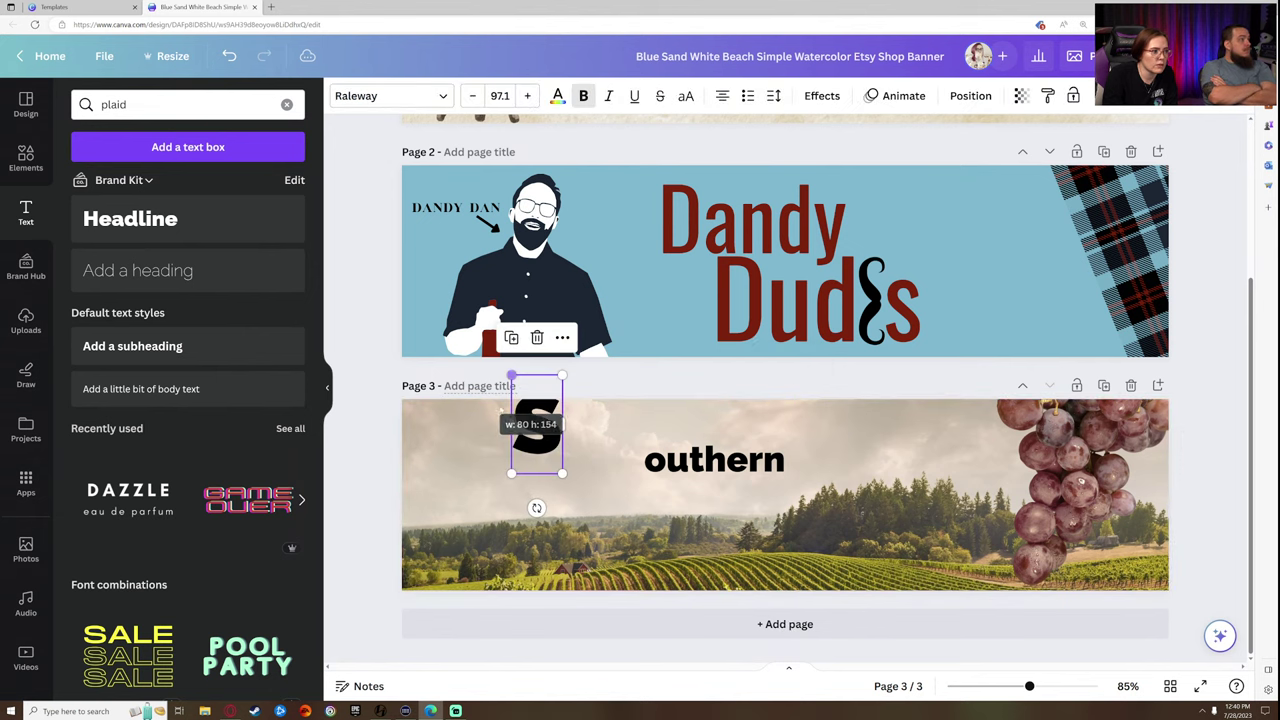
left_click_drag(548, 431, 606, 425)
left_click(670, 457)
left_click_drag(668, 453, 682, 456)
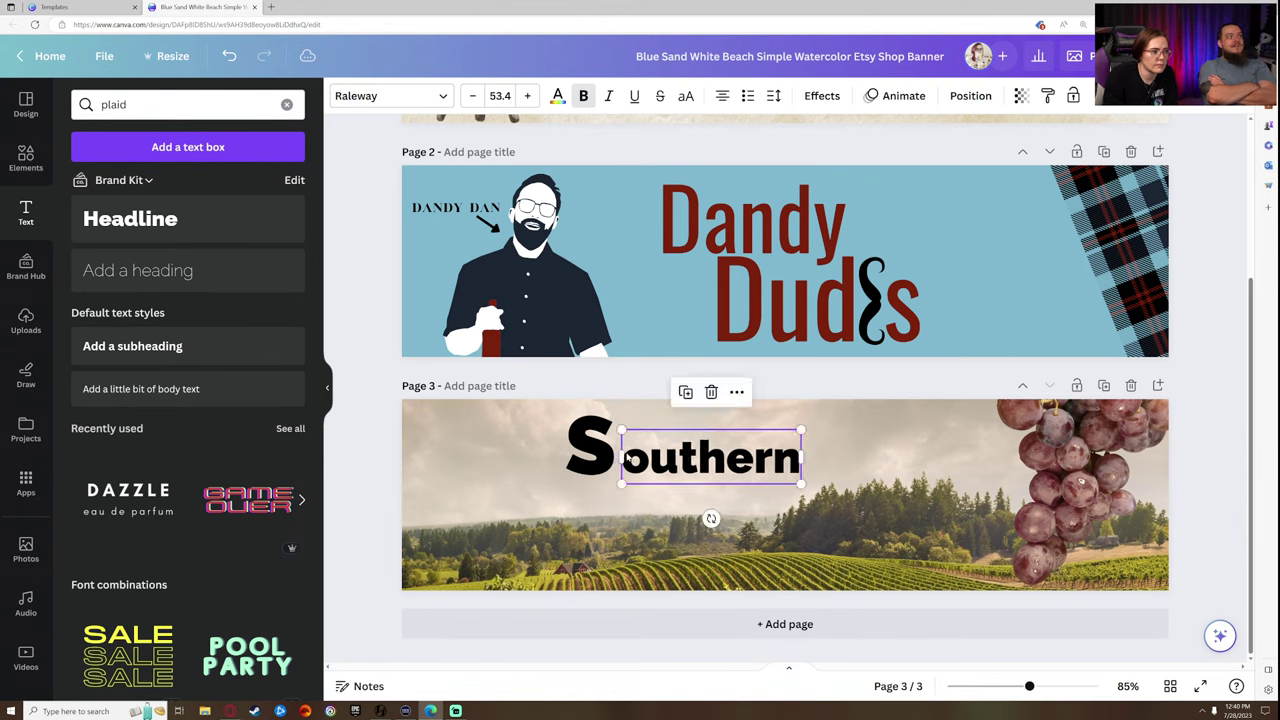
- Try the Sailors font on the S, then set it in Sensa Brush
left_click(590, 450)
left_click(390, 95)
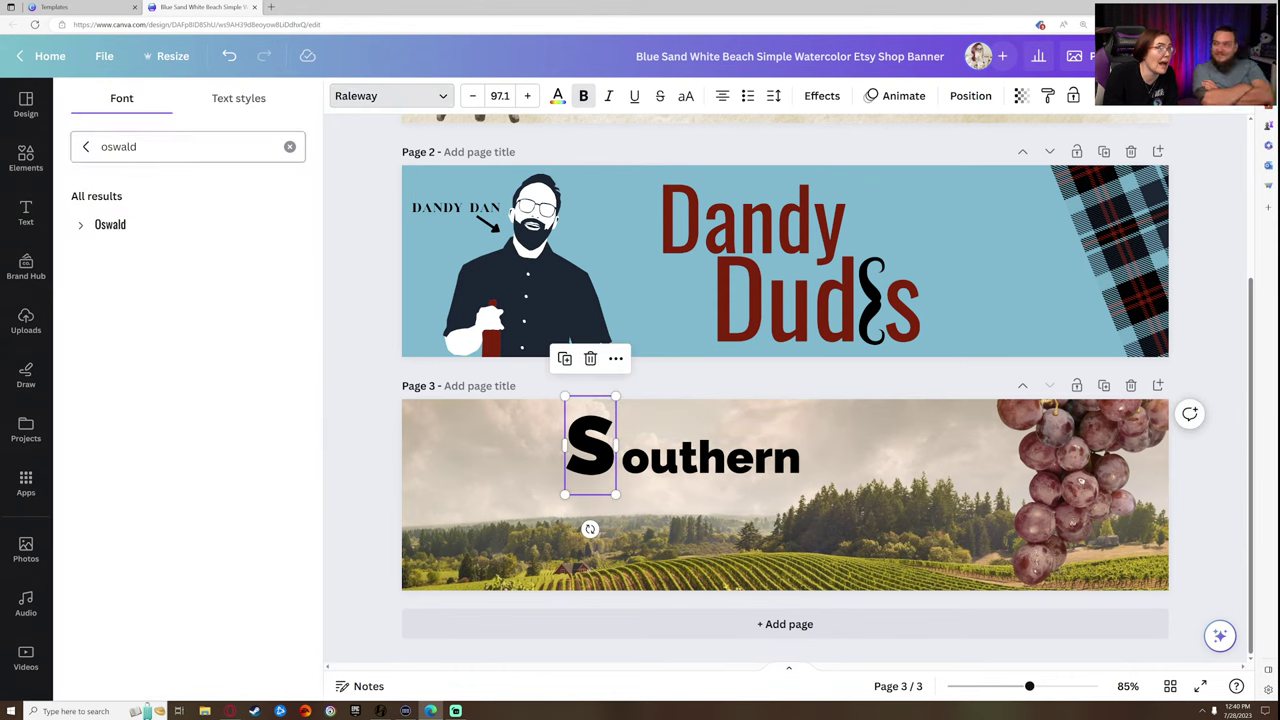
left_click(86, 146)
left_click(114, 346)
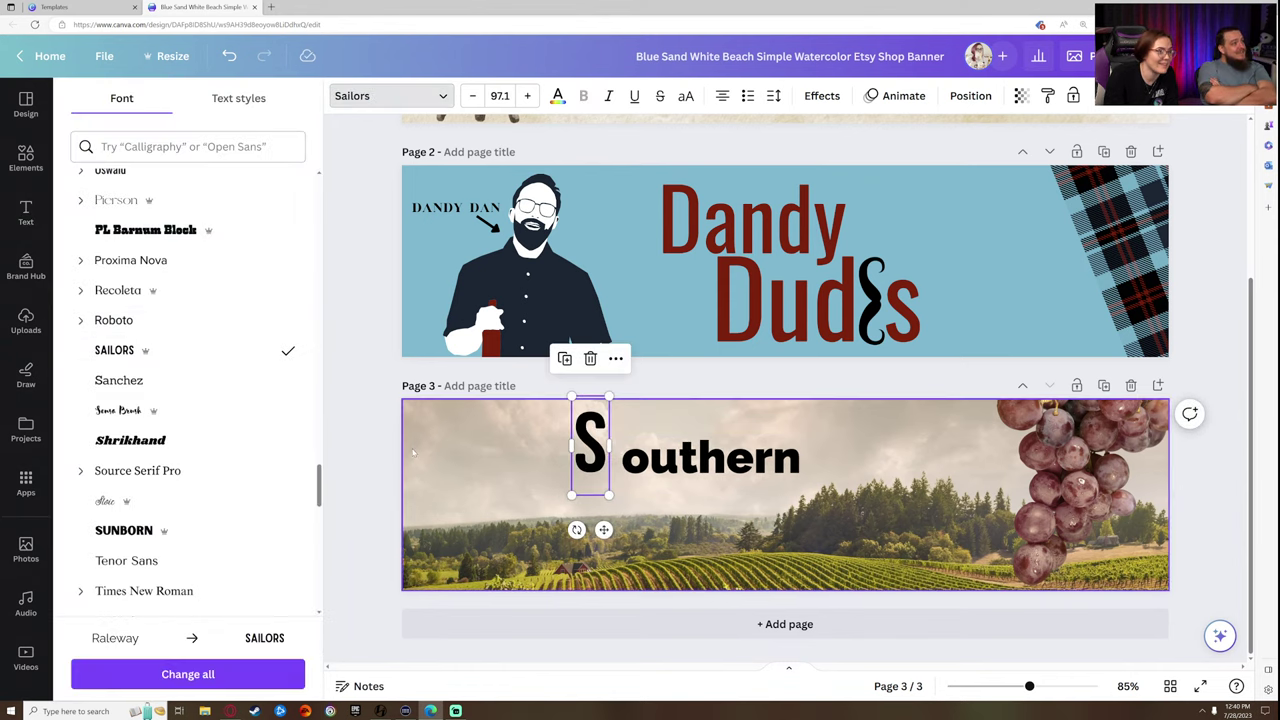
scroll(161, 480, "down", 1)
left_click(118, 343)
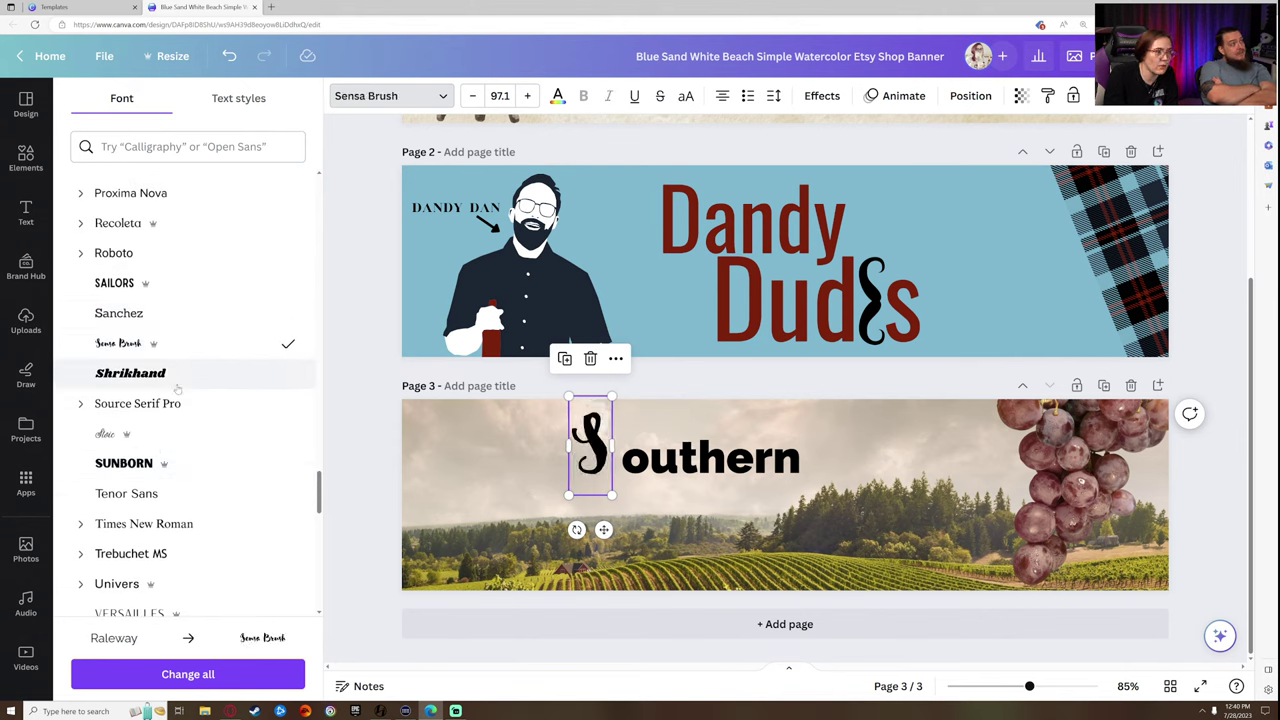
- Set "outhern" in Sensa Brush and move it up against the S
left_click(710, 458)
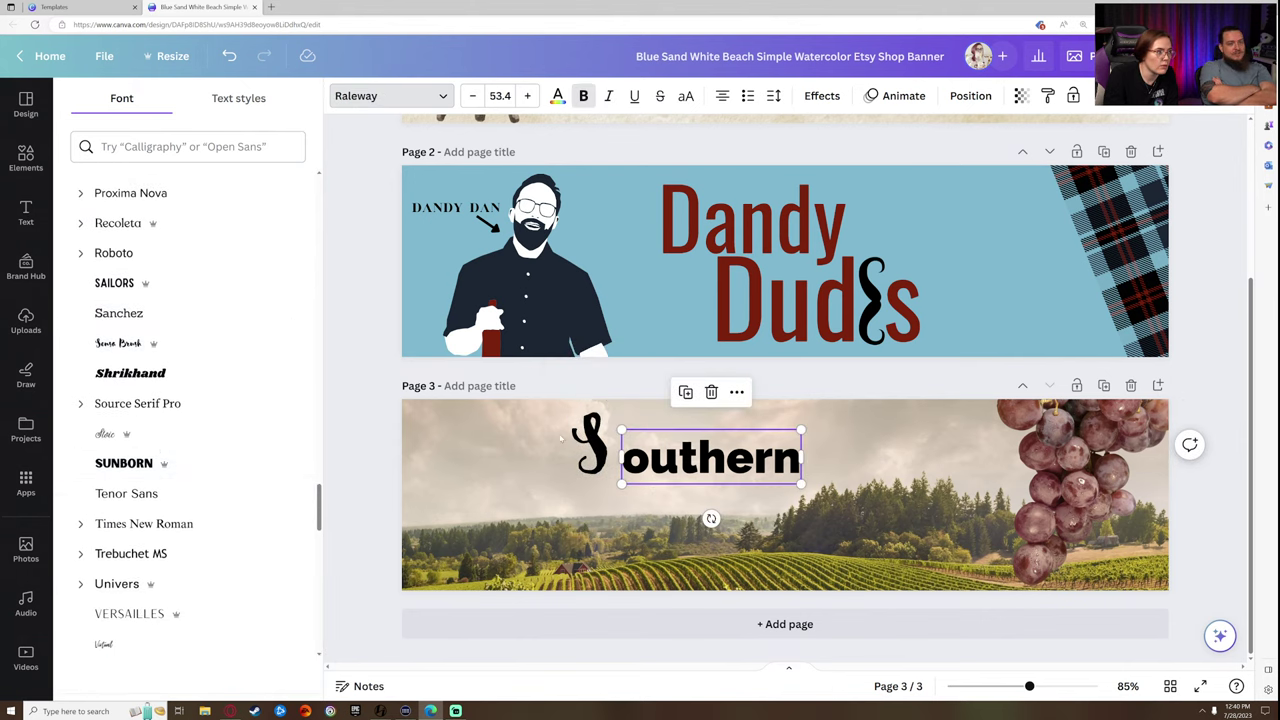
left_click(118, 343)
left_click_drag(710, 458, 661, 460)
left_click(742, 487)
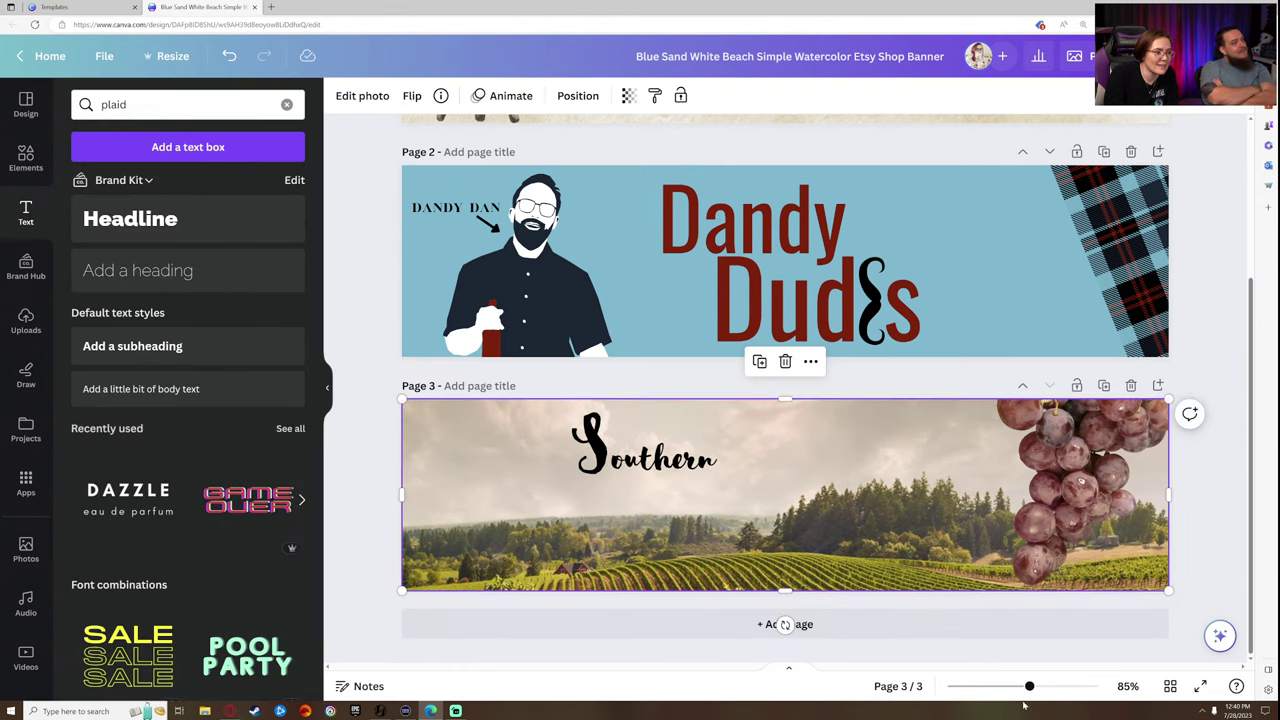
left_click_drag(1029, 686, 1052, 686)
left_click(494, 523)
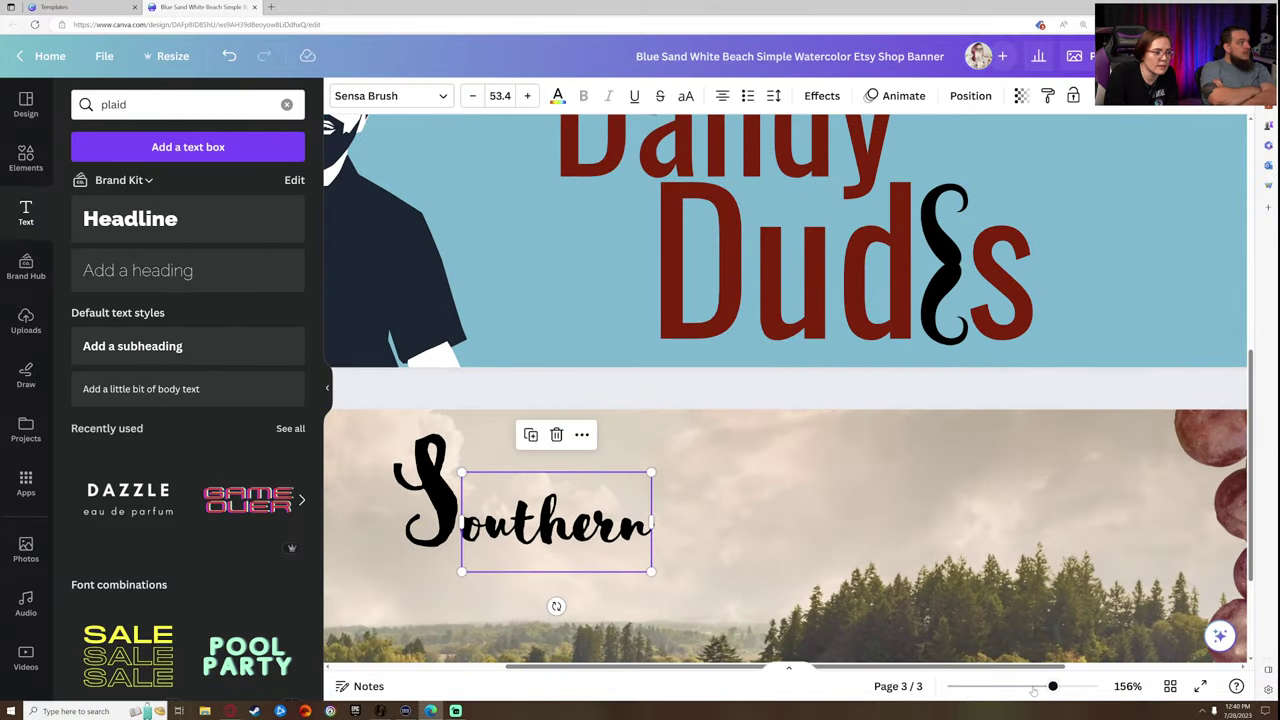
left_click_drag(1052, 686, 1034, 686)
- Duplicate the large S below the word "Southern" and change the copy to a capital "G"
left_click(565, 455)
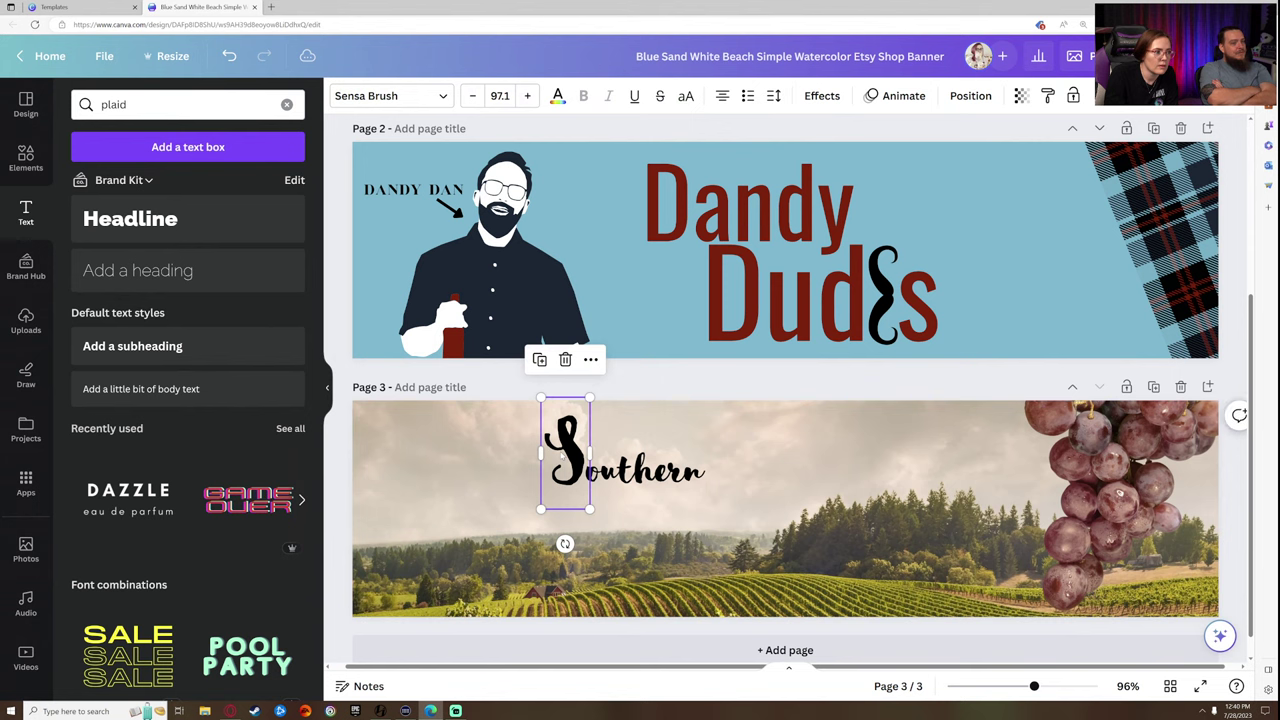
left_click(539, 359)
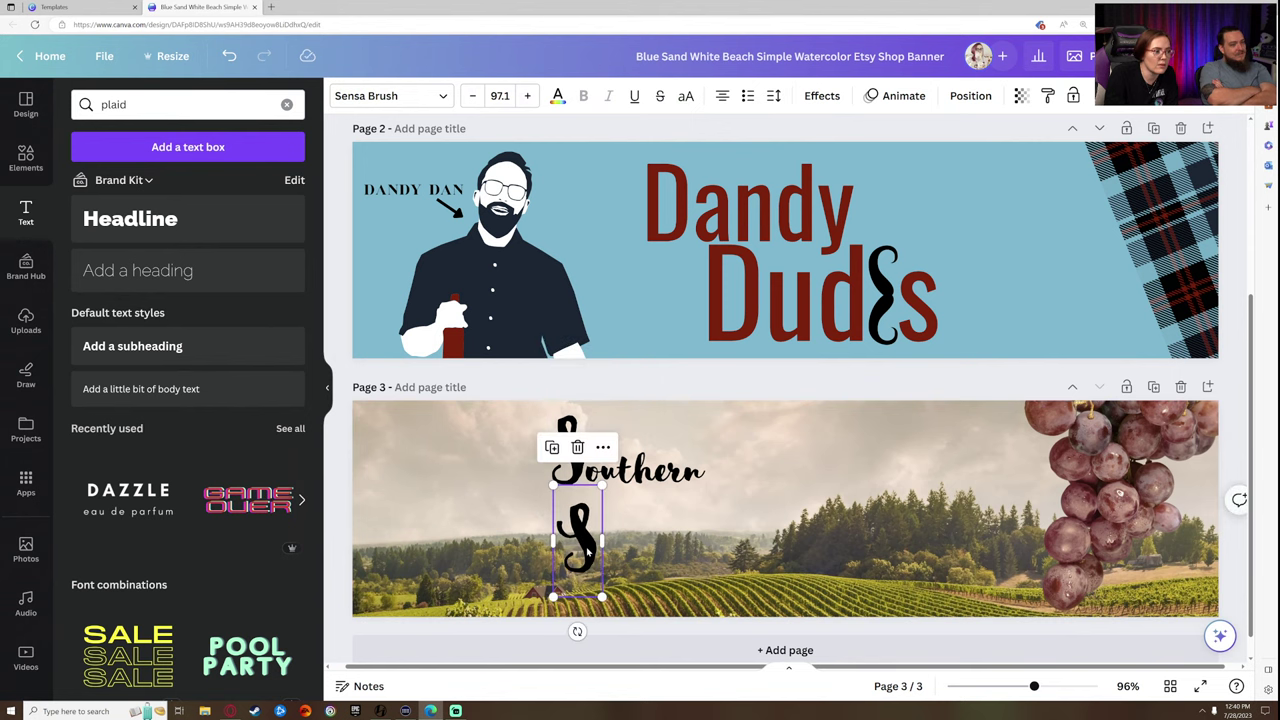
double_click(577, 540)
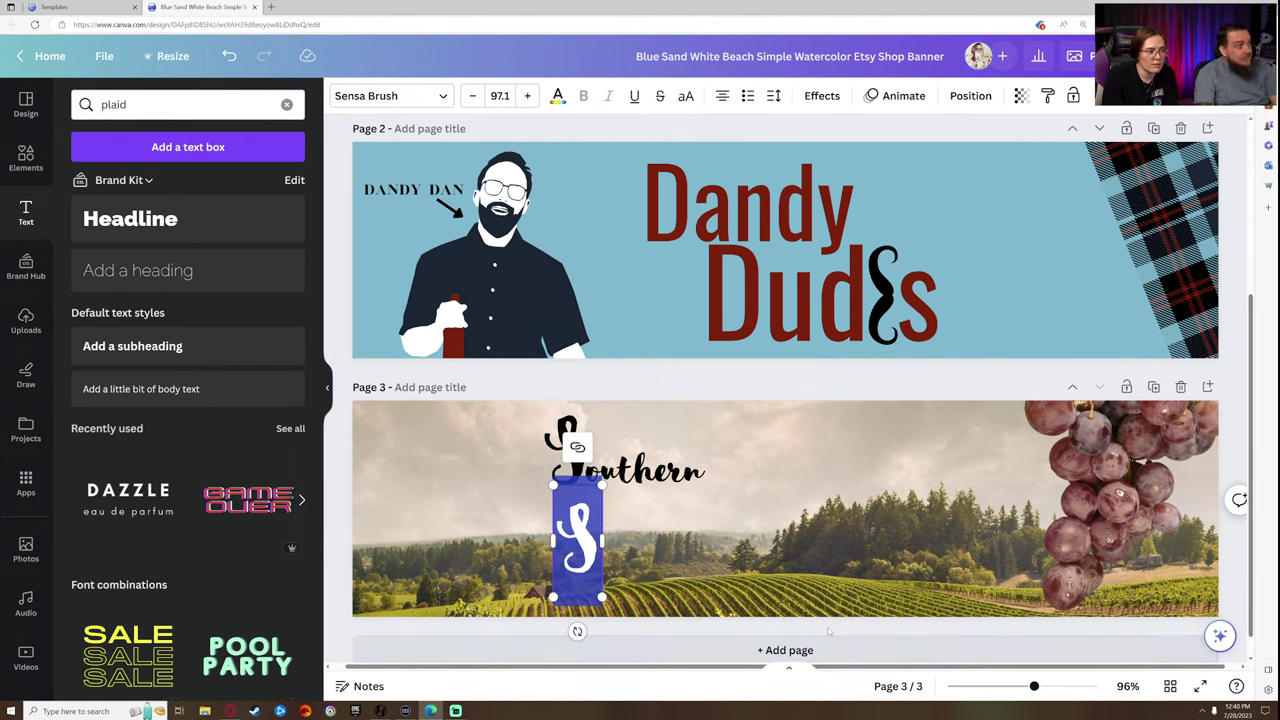
type("g")
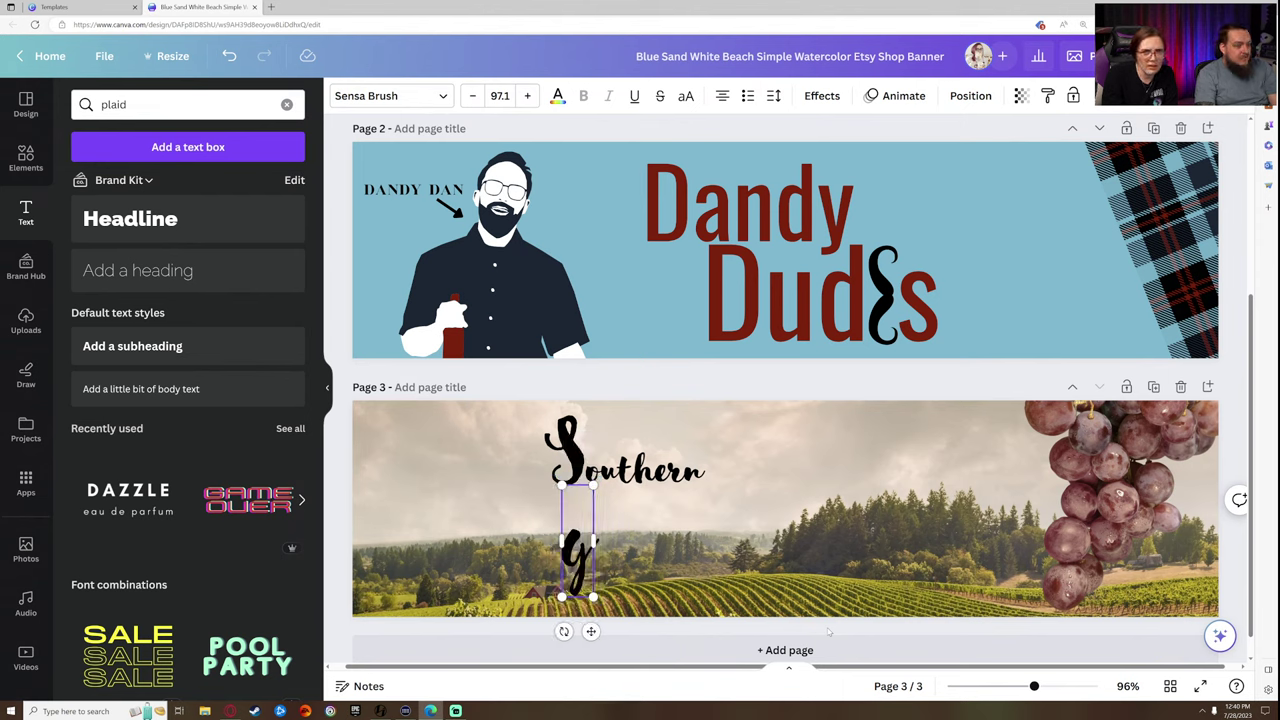
key("BackSpace")
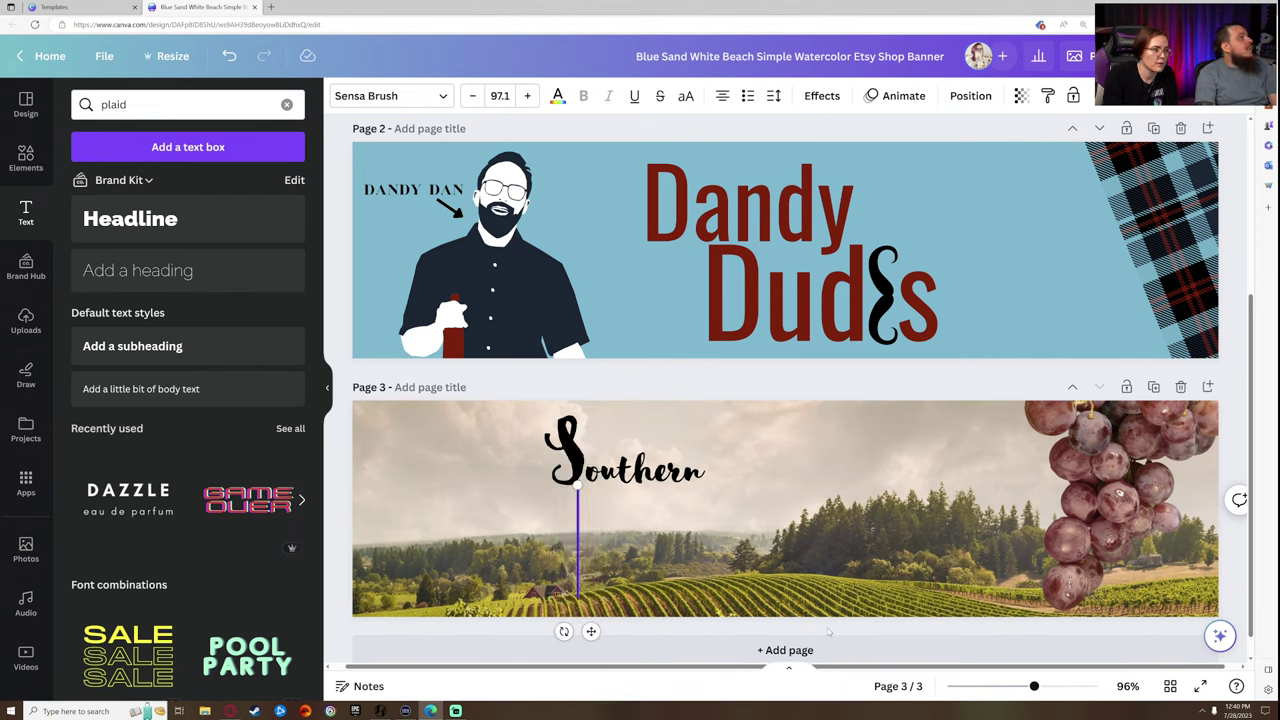
type("G")
left_click(730, 545)
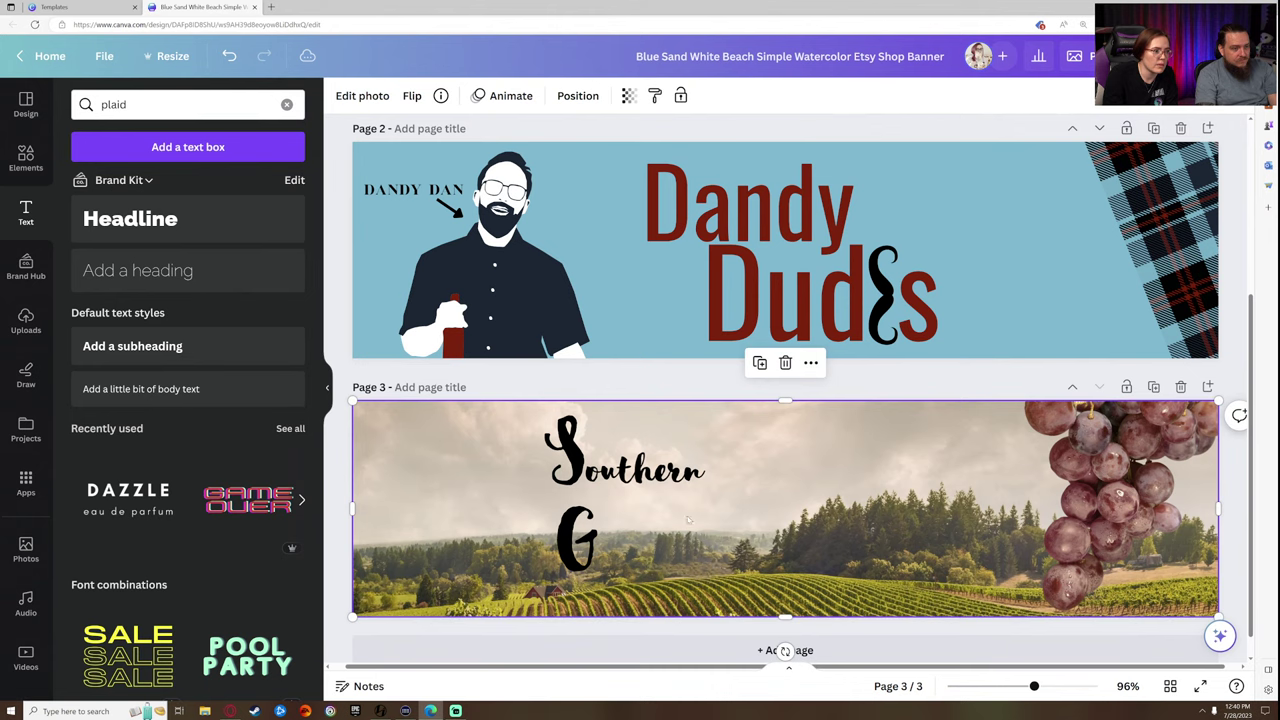
- Duplicate "outhern", place the copy beside the G and change its text to "rapevine"
left_click(644, 445)
left_click(619, 401)
left_click_drag(646, 493, 648, 564)
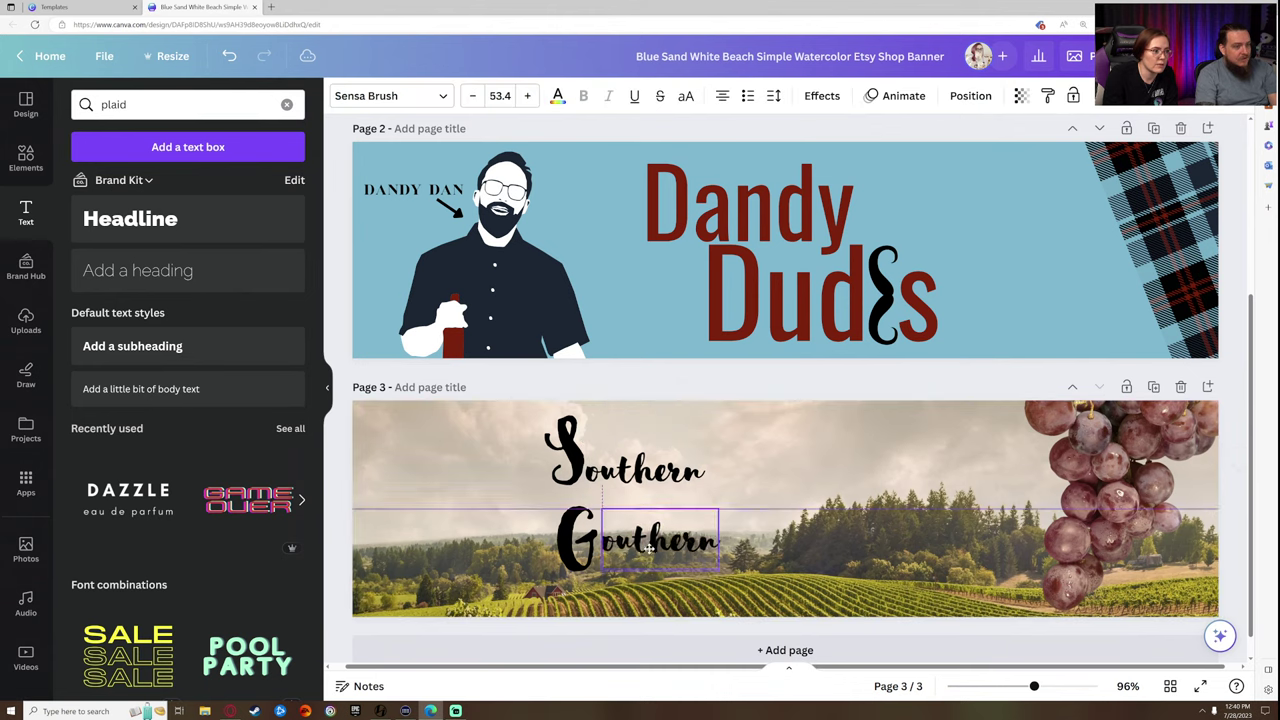
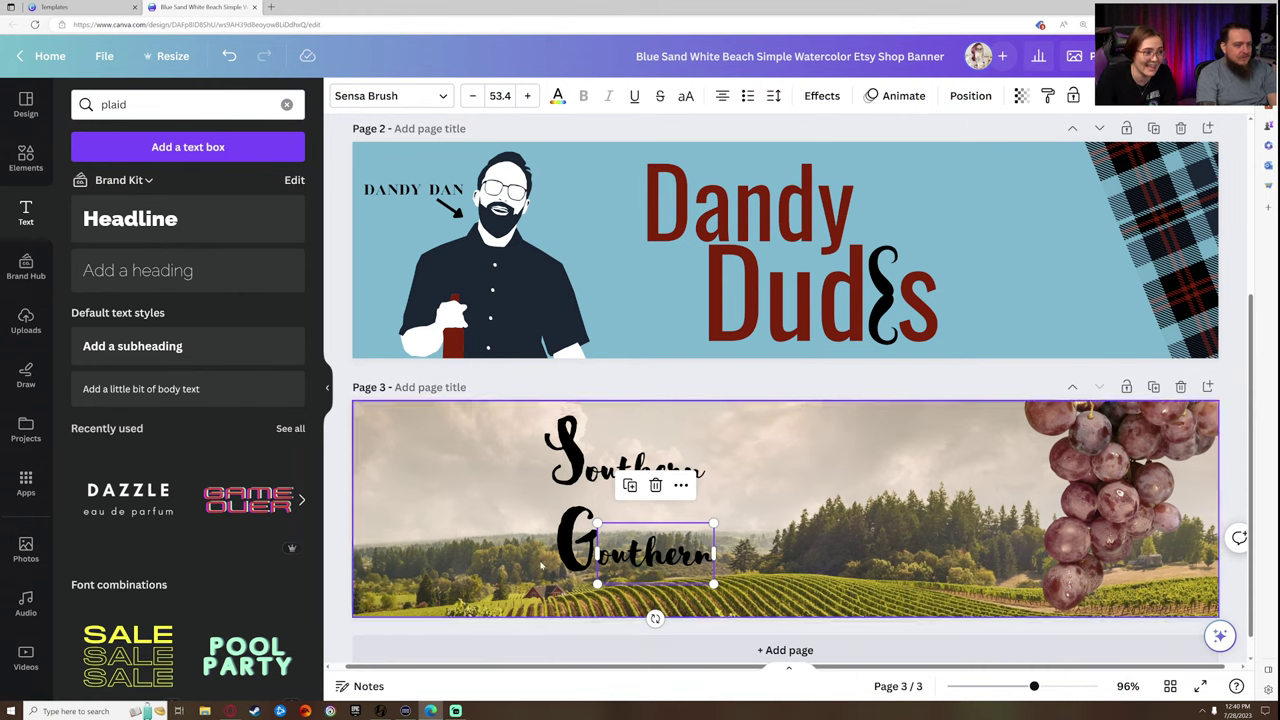
left_click(646, 555)
left_click(646, 555)
key("ctrl+a")
key("BackSpace")
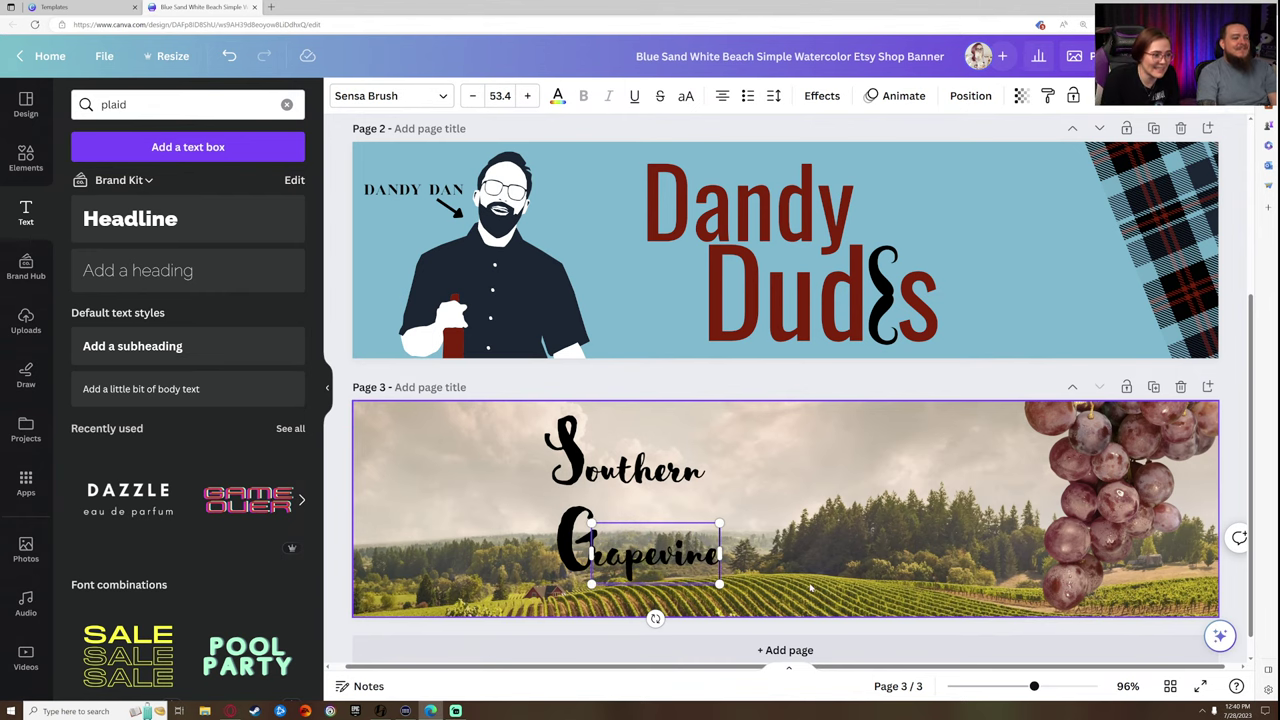
- Shift "rapevine" slightly right so it sits against the G without overlapping it
left_click_drag(1034, 686, 1049, 690)
left_click_drag(905, 667, 788, 668)
scroll(790, 593, "down", 1)
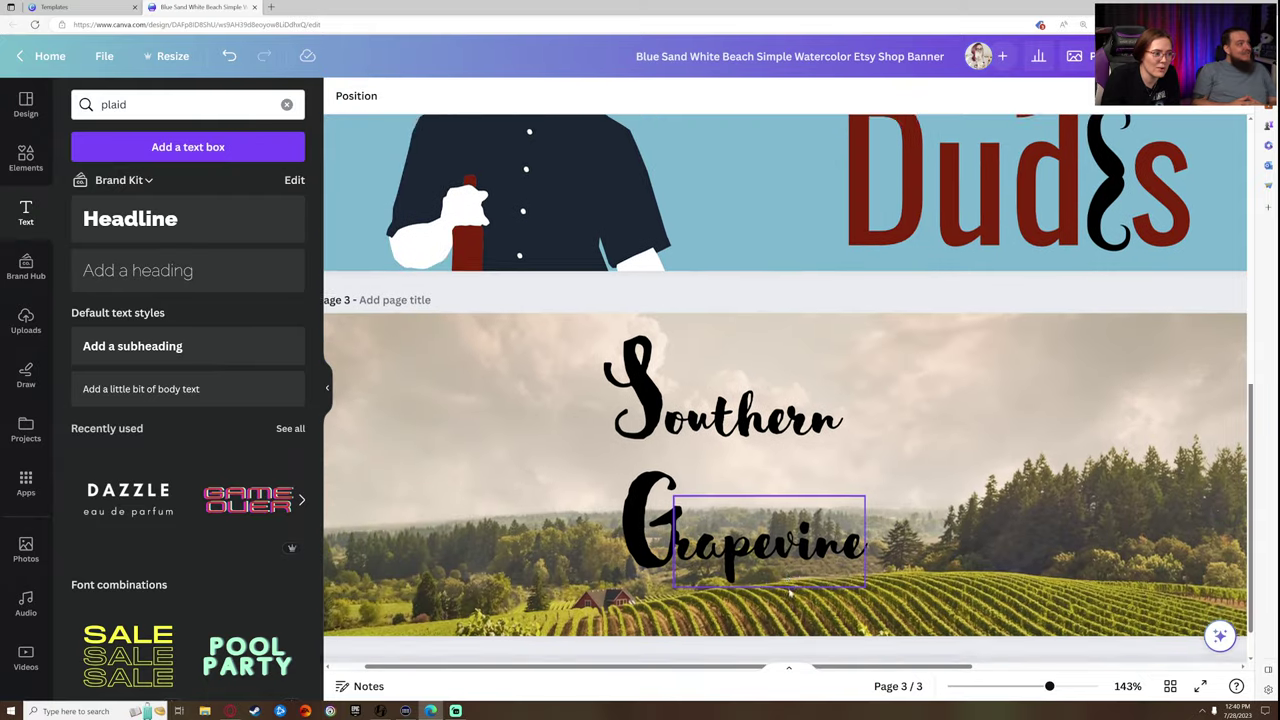
scroll(790, 592, "down", 1)
left_click(734, 508)
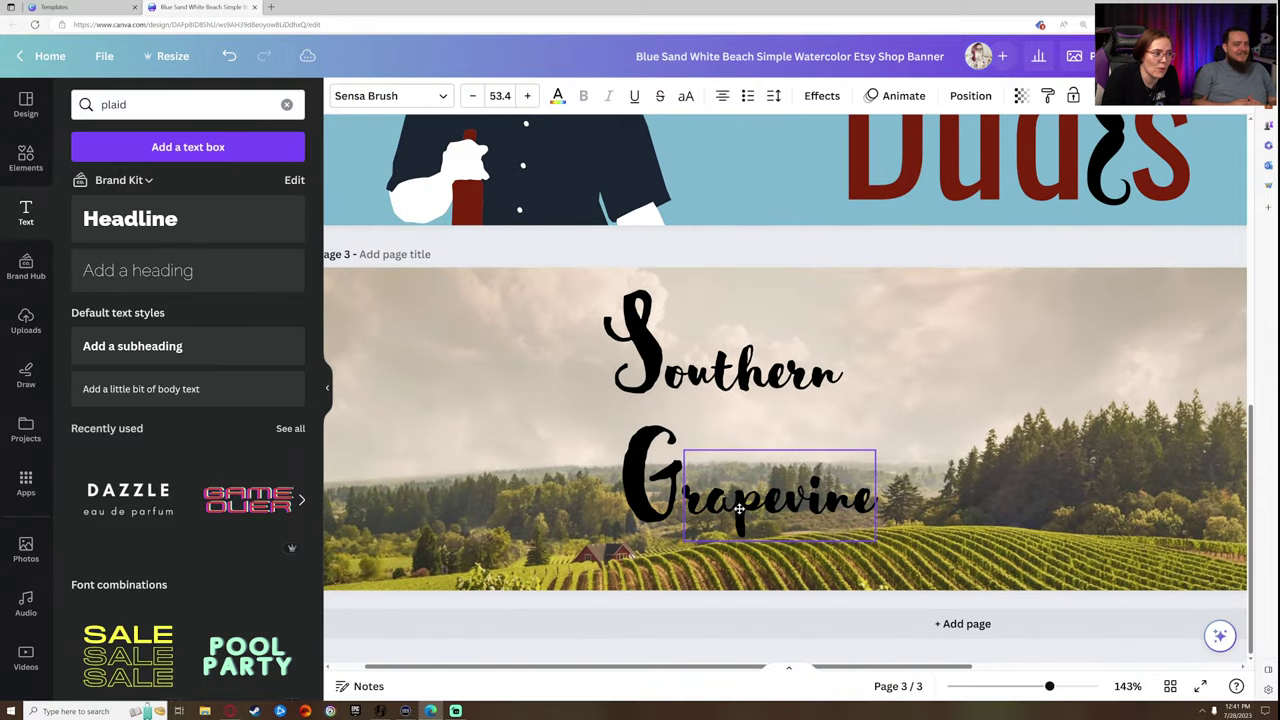
- Undo the last drag on page 3 and lock the vineyard background photo
left_click_drag(500, 345, 632, 373)
key("ctrl+z")
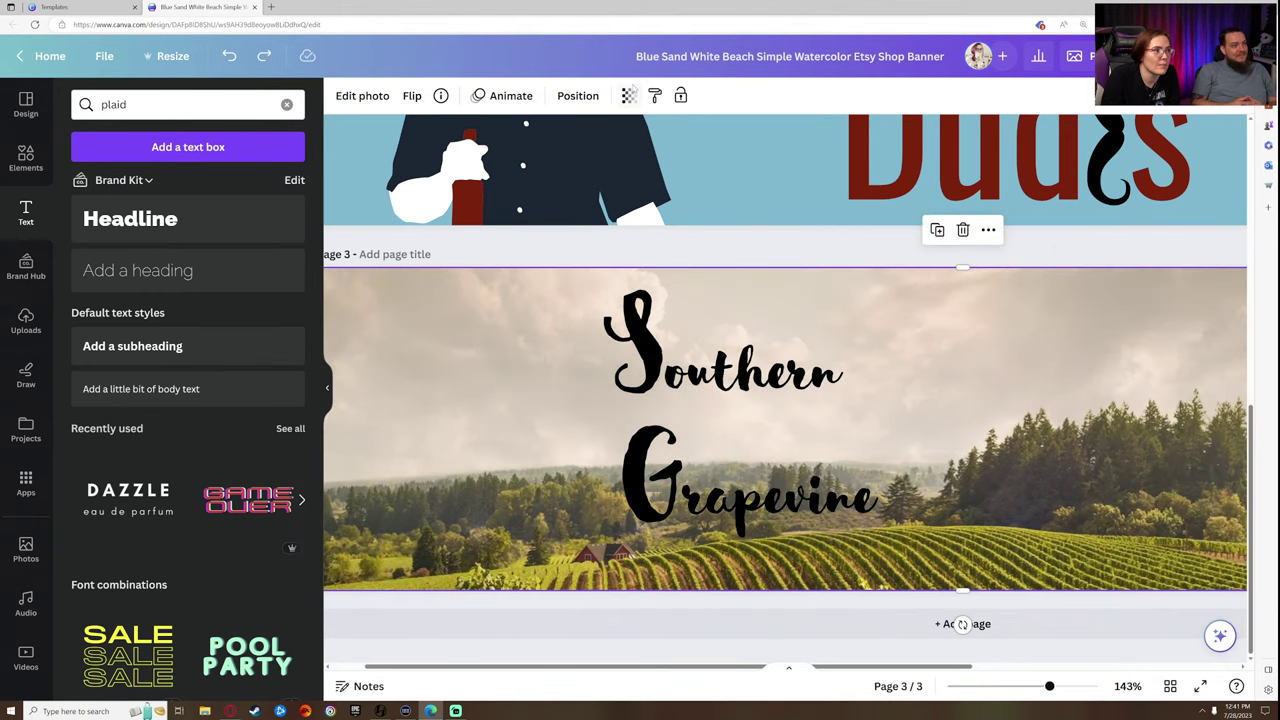
left_click(679, 98)
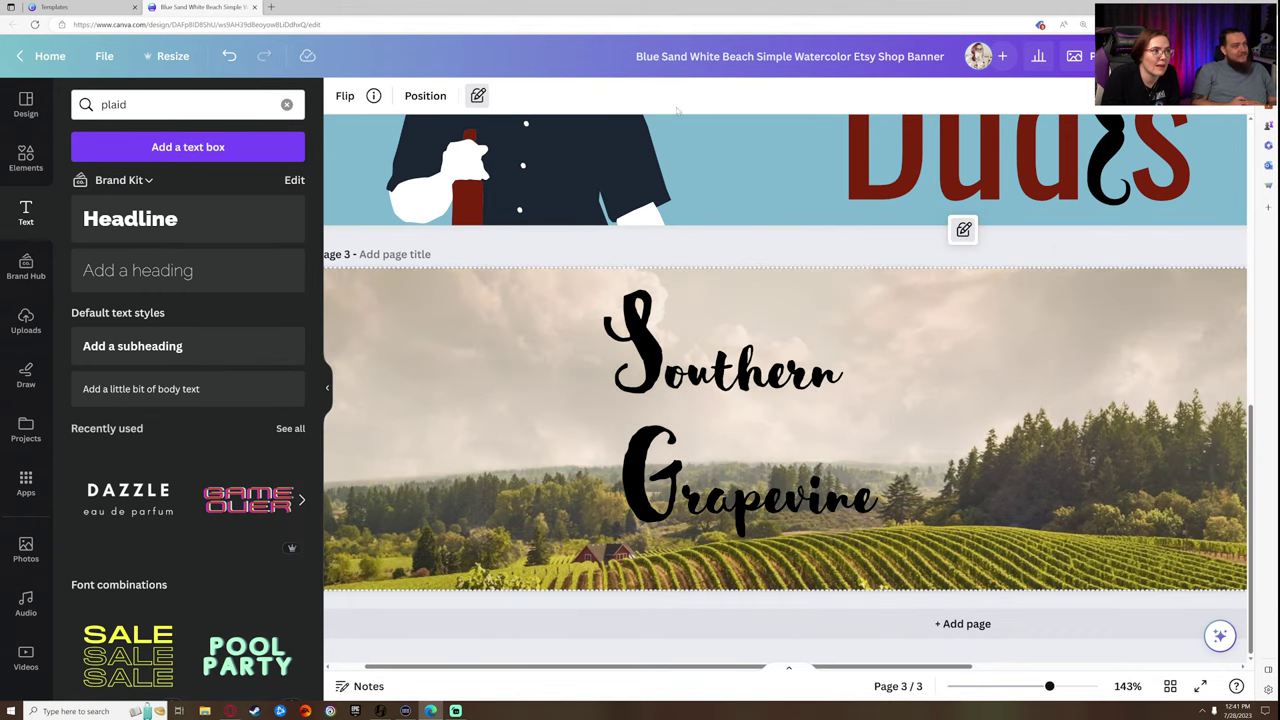
- Recolor the S and "outhern" with the muted purple from the grape photo's colors
left_click(649, 340)
left_click(557, 96)
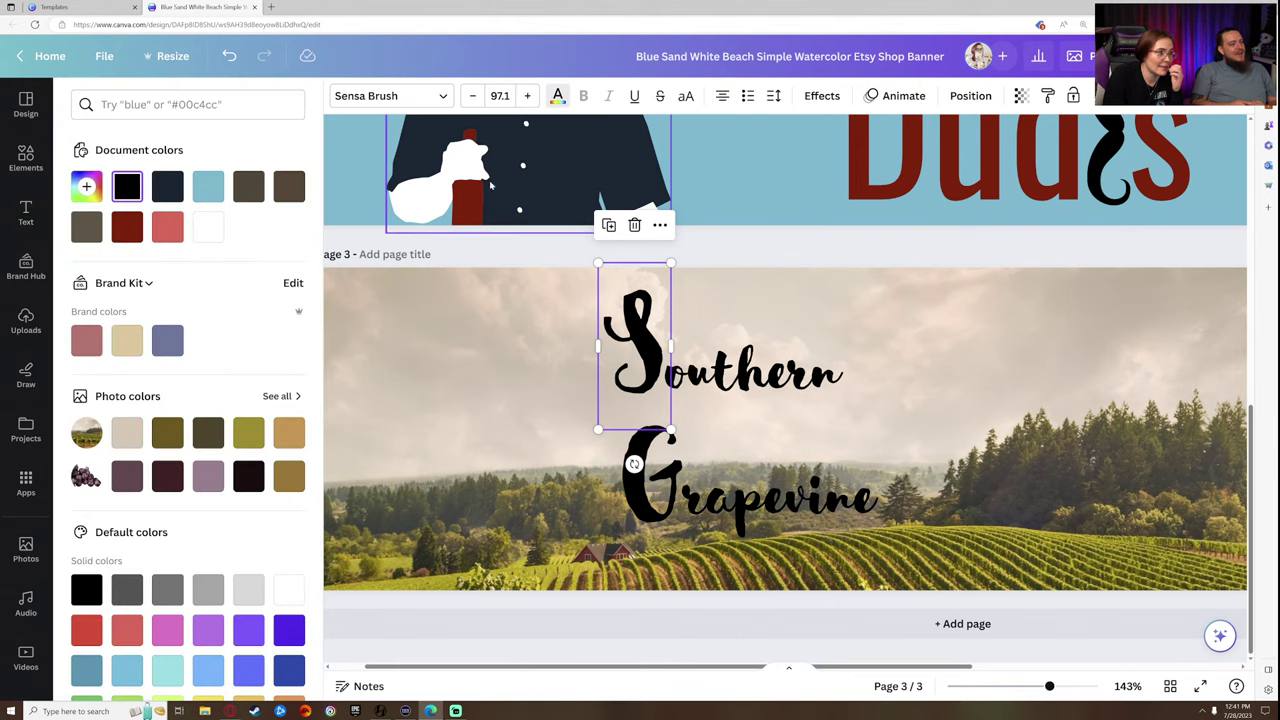
left_click(209, 477)
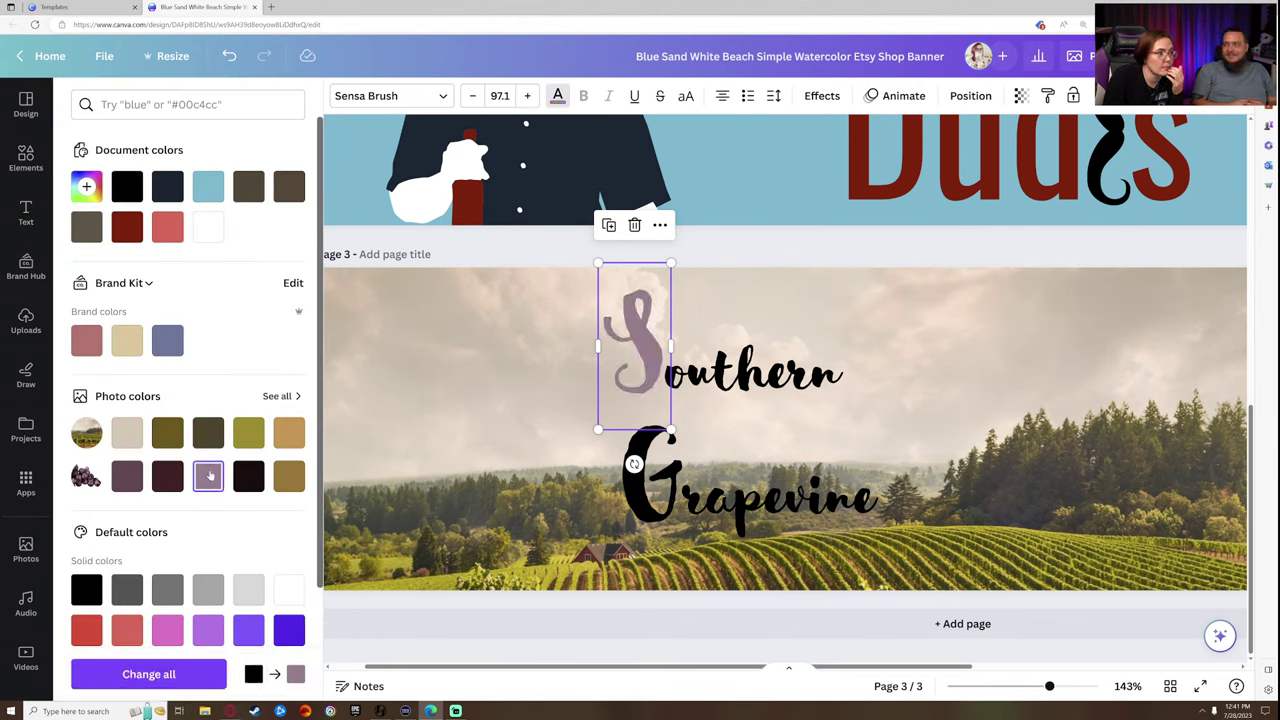
left_click(758, 352)
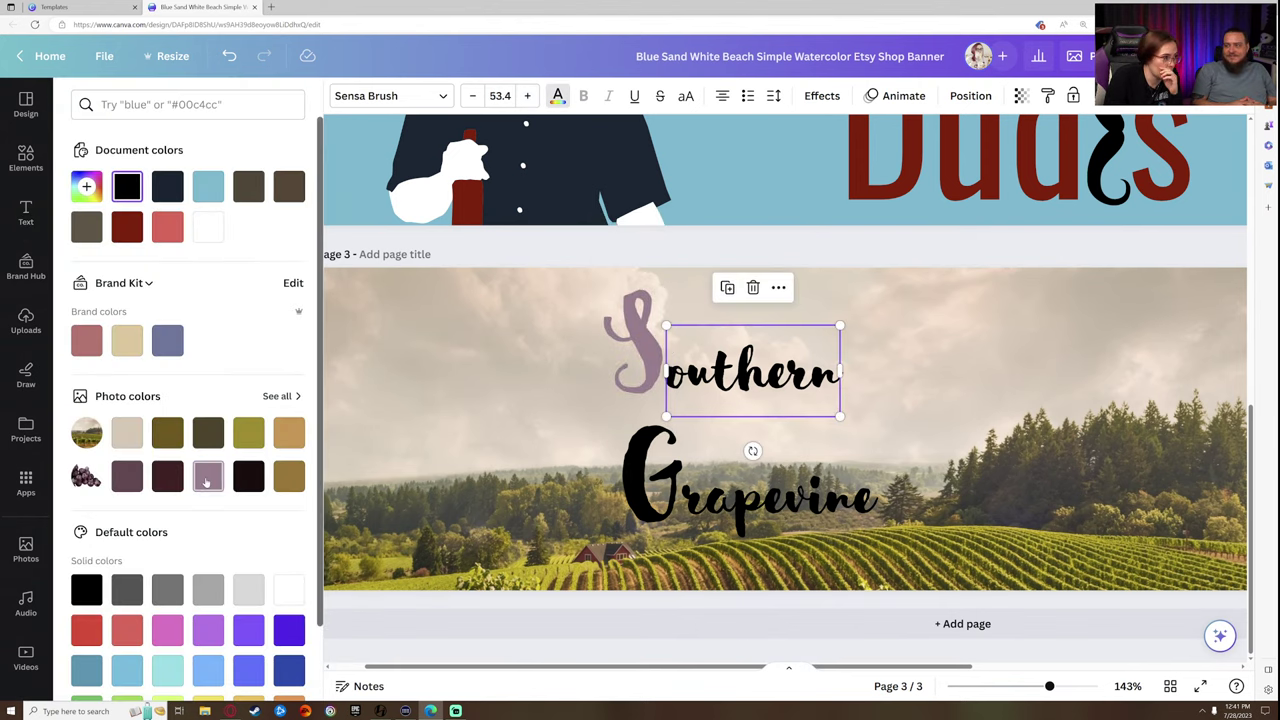
left_click(209, 477)
- Recolor the G with the same muted purple and apply the color change to all matching text, including "rapevine"
left_click(632, 463)
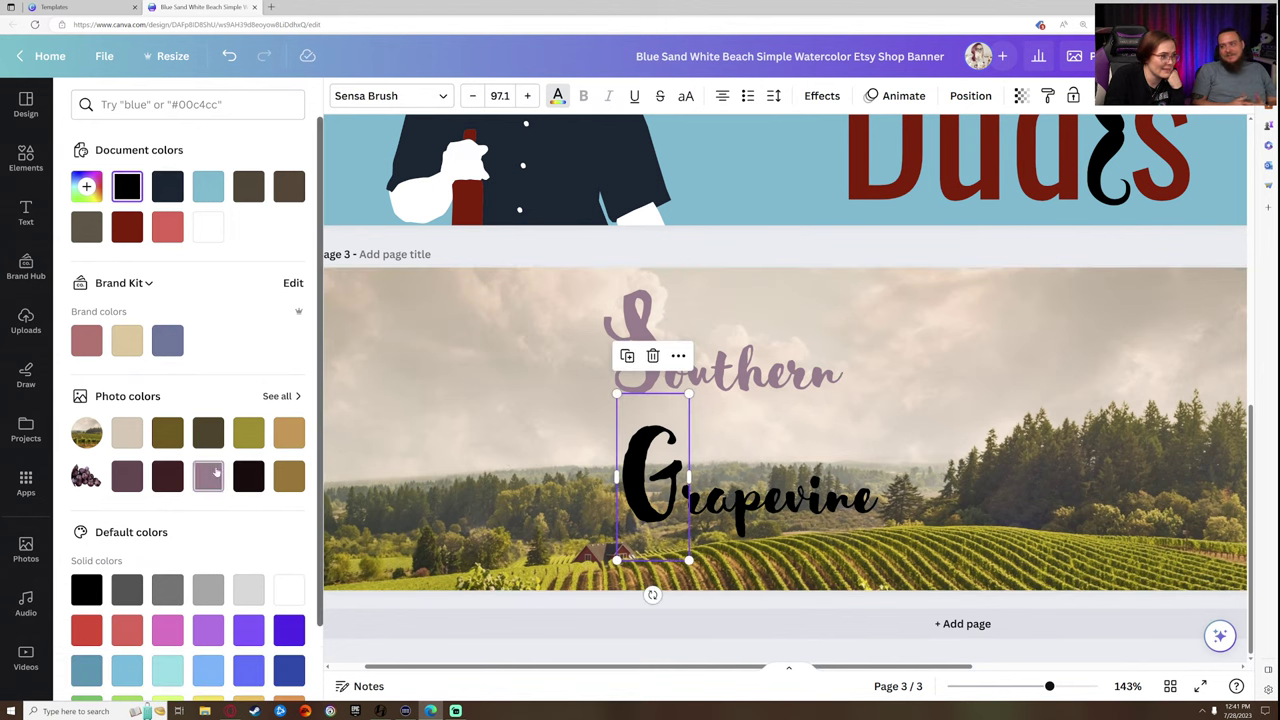
left_click(208, 477)
left_click(148, 687)
left_click(424, 430)
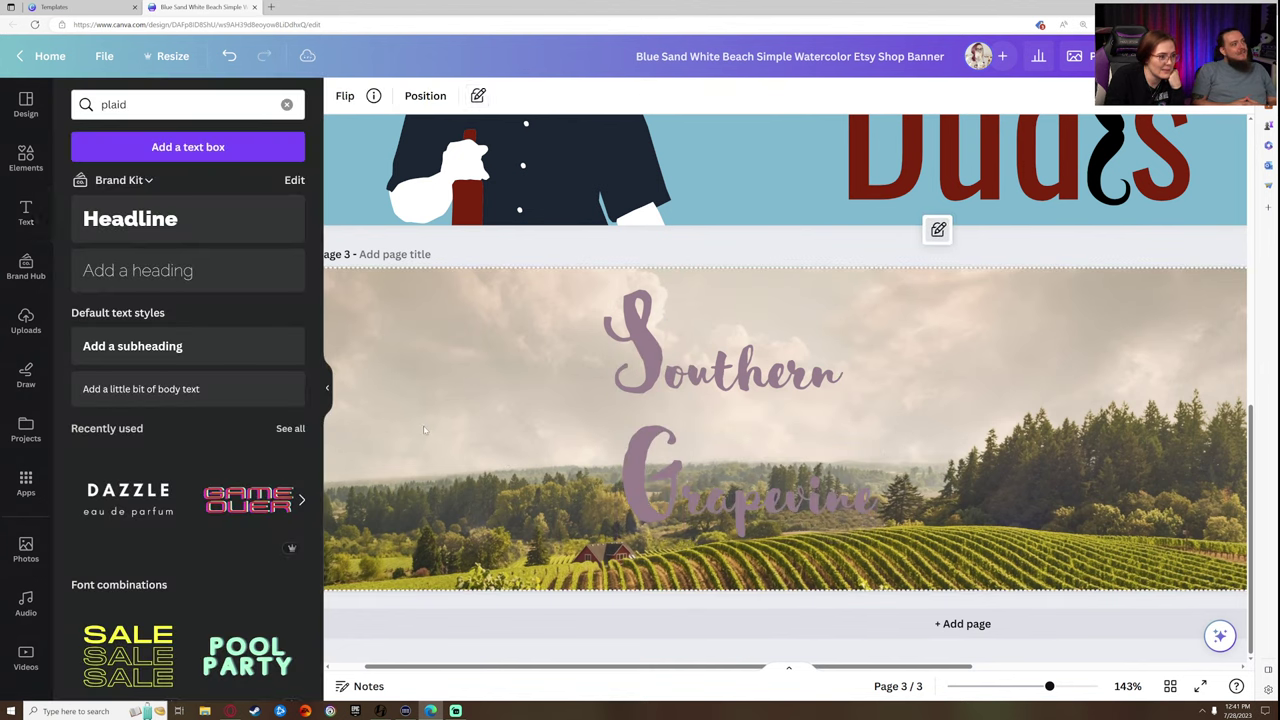
- Select the S and "outhern" together, enlarge them and move them to the upper left of the page 3 banner
left_click_drag(413, 300, 952, 506)
left_click_drag(824, 423, 632, 399)
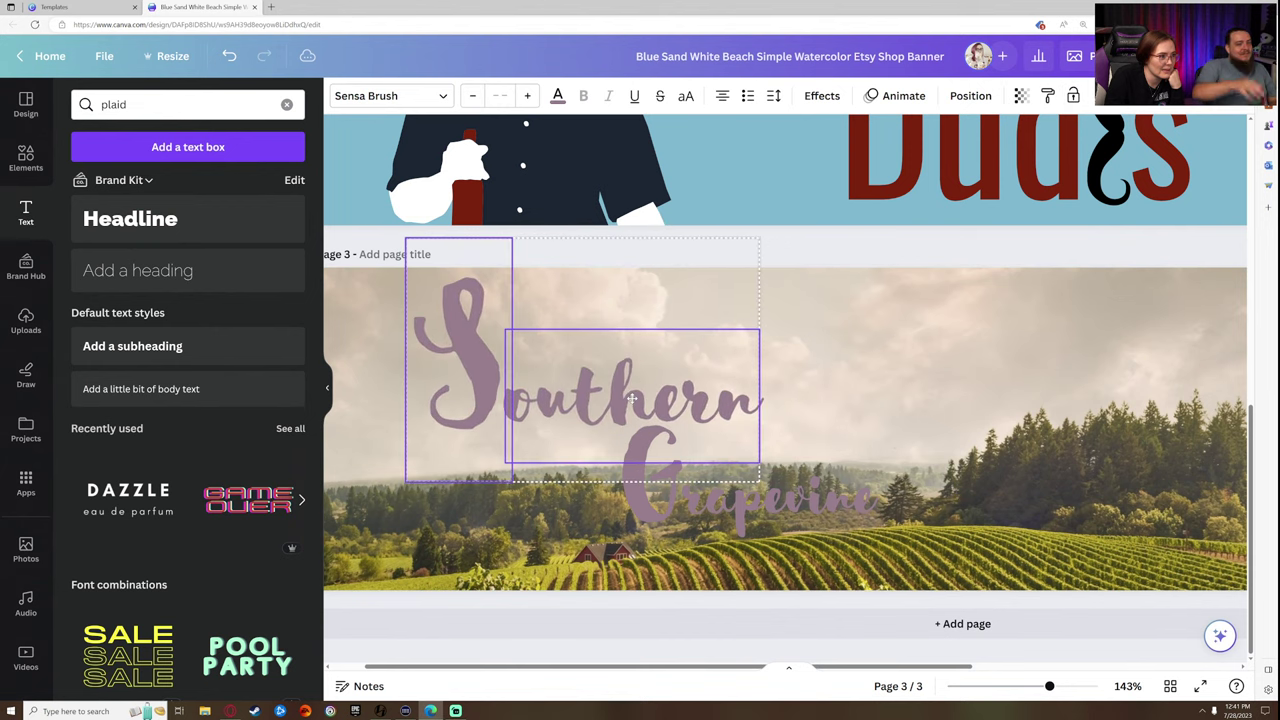
left_click_drag(1049, 686, 1032, 686)
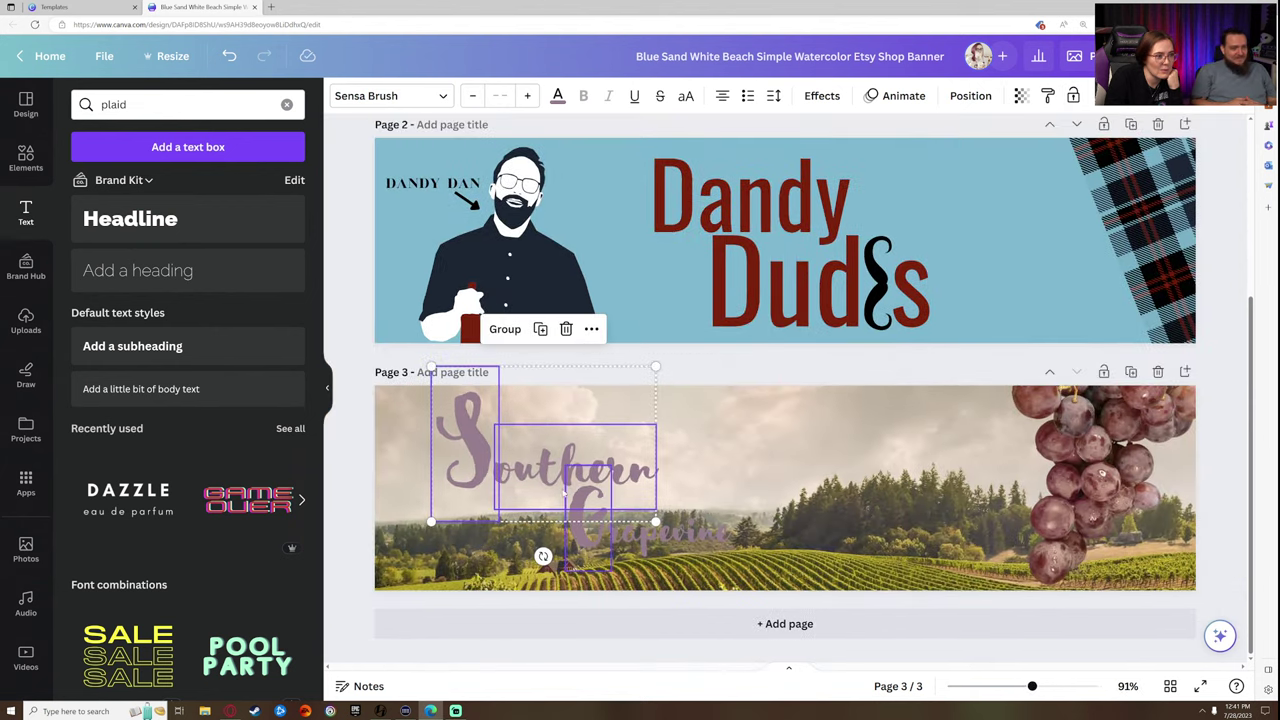
- Select the G and "rapevine" together, enlarge them and set them beside "Southern", shifting "Southern" toward the banner's left edge
left_click_drag(762, 543, 604, 518)
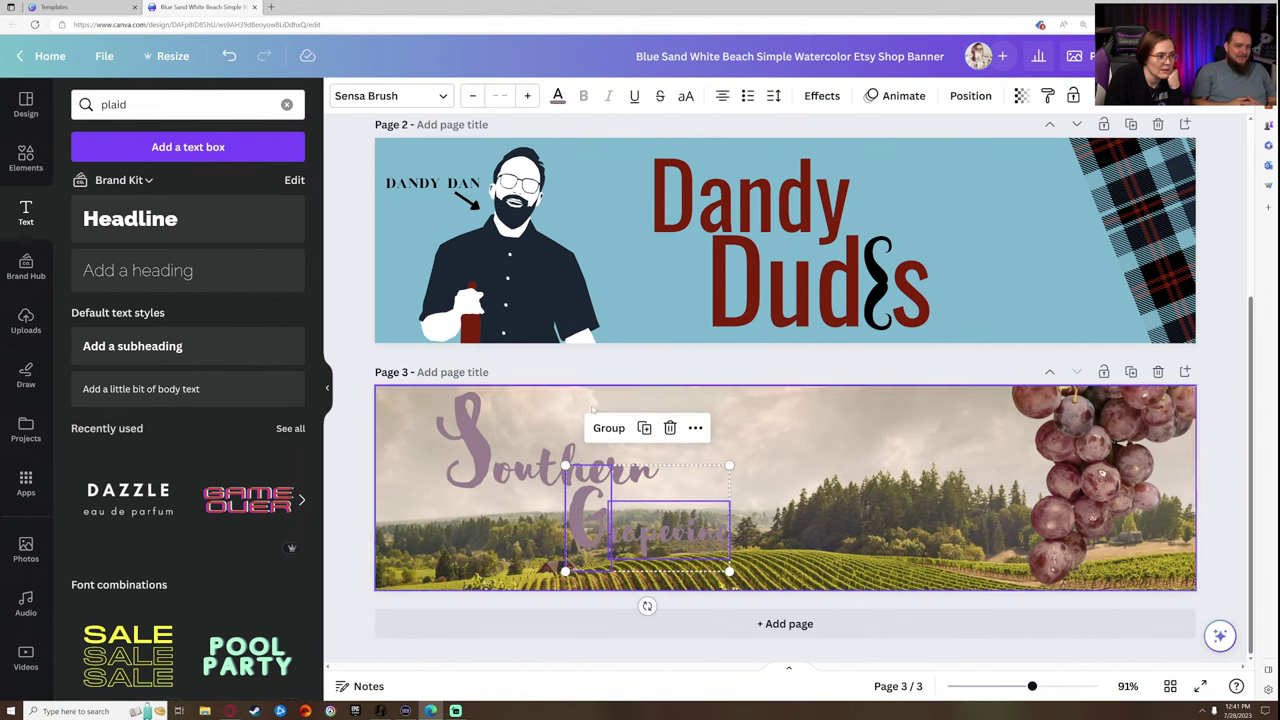
left_click_drag(723, 566, 792, 608)
left_click_drag(700, 524, 796, 438)
left_click_drag(497, 445, 527, 456)
left_click(469, 449, "shift")
left_click(606, 488)
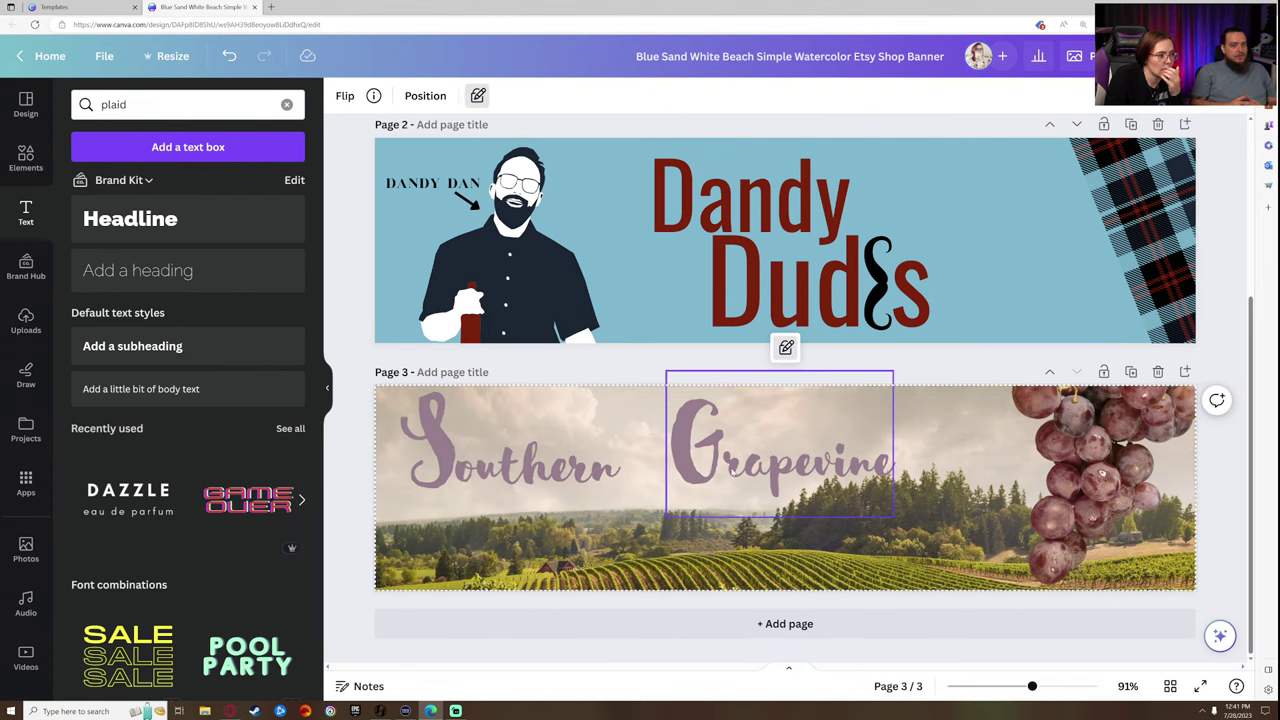
- Recolor the S and "outhern" with the dark plum from the grape photo's colors
left_click(1137, 505)
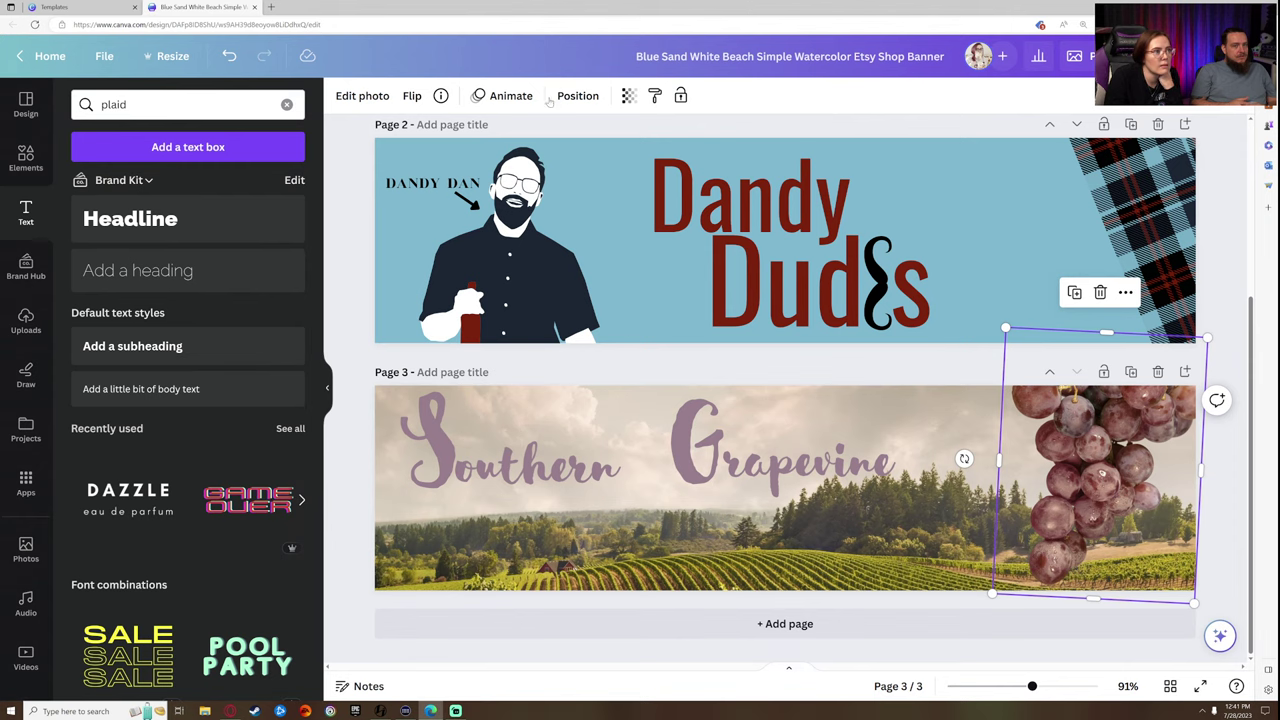
left_click(843, 504)
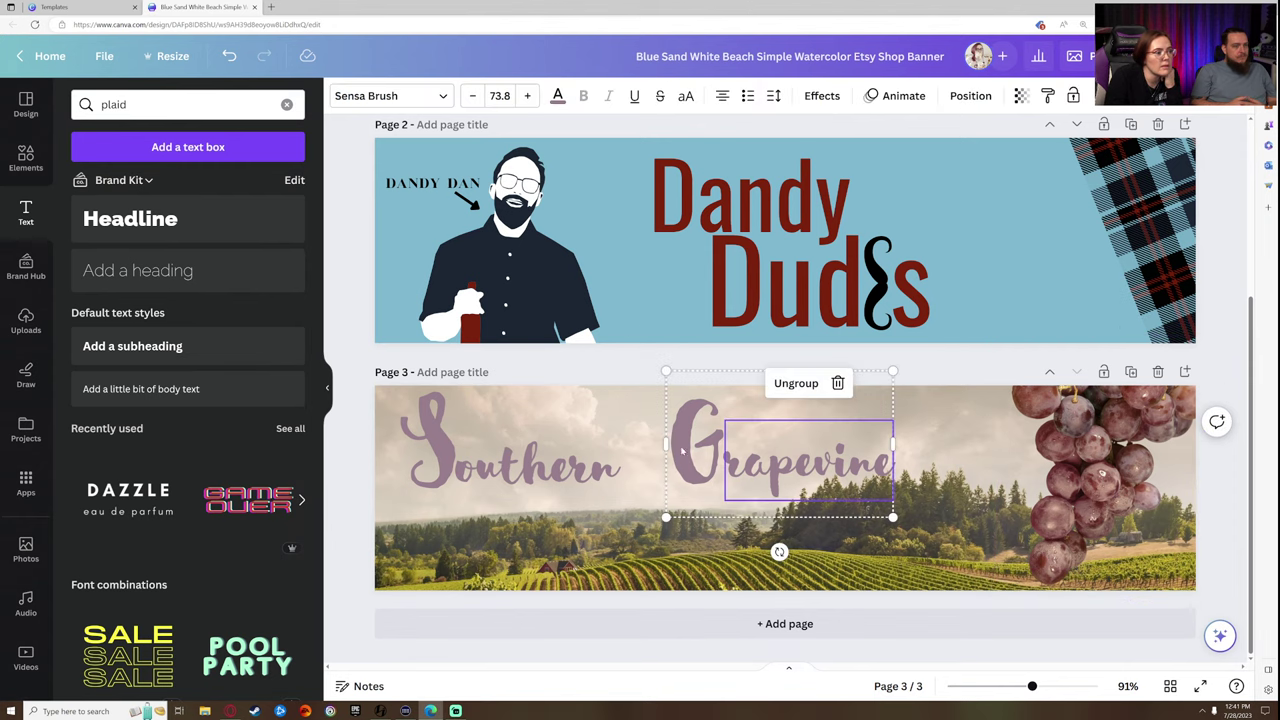
left_click(524, 436)
left_click(423, 448)
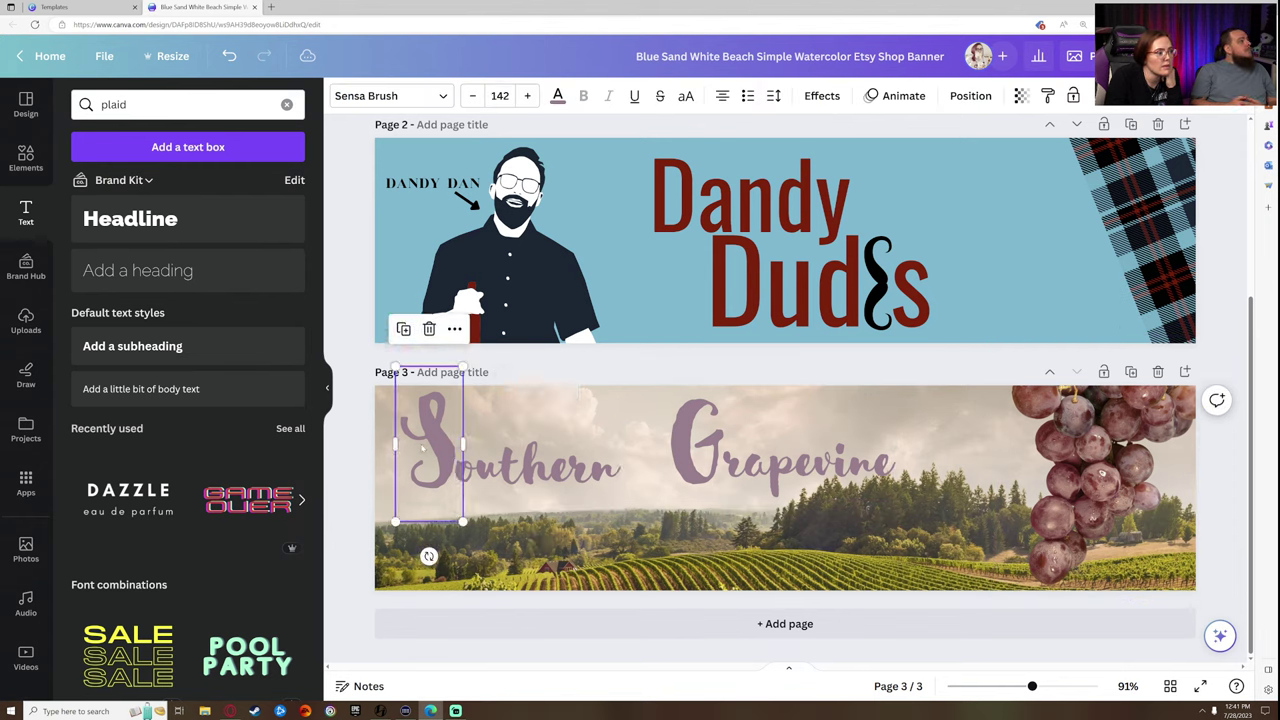
left_click(557, 97)
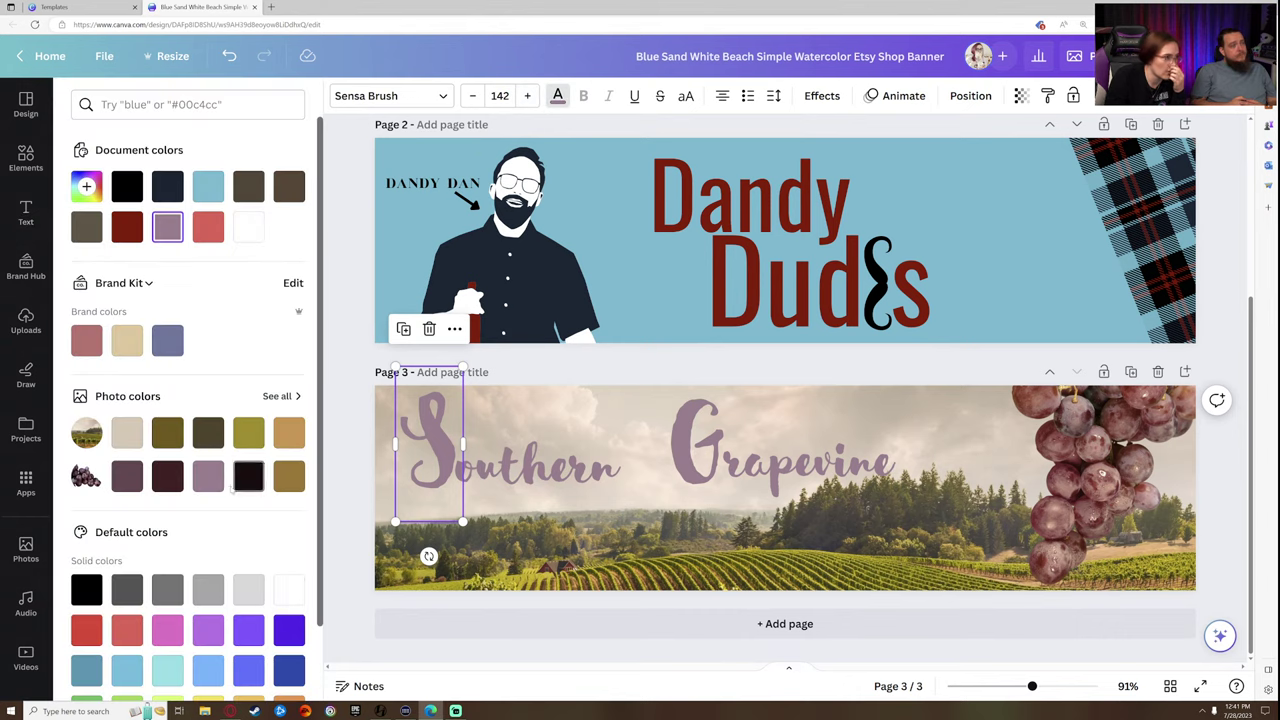
left_click(129, 477)
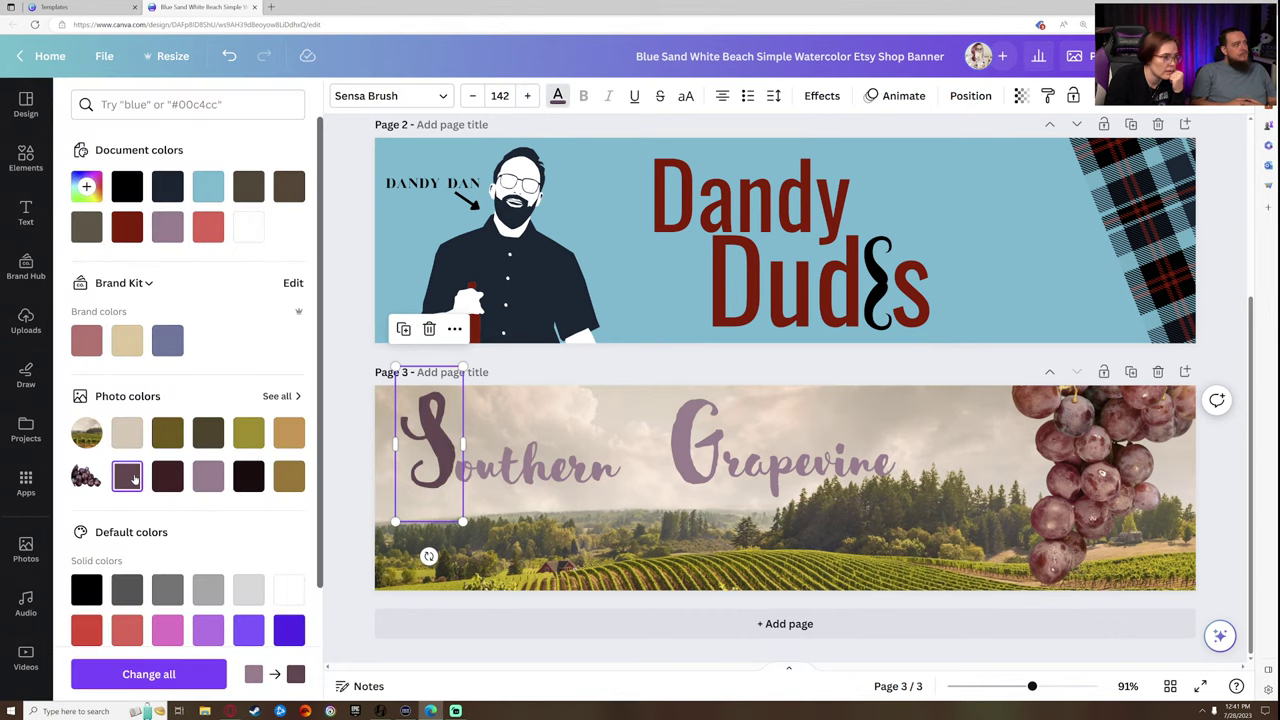
left_click(524, 452)
left_click(129, 477)
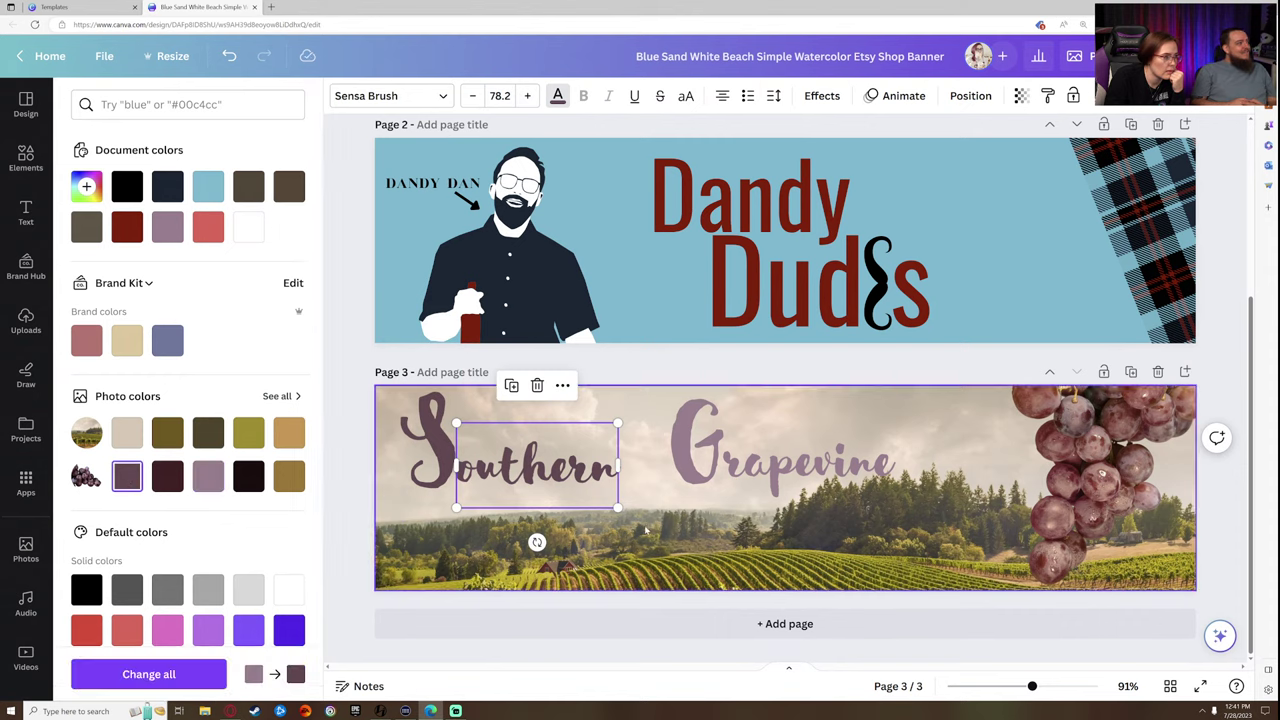
- Recolor the G and "rapevine" with the same dark plum from the grape photo's colors
left_click(783, 352)
left_click(697, 445)
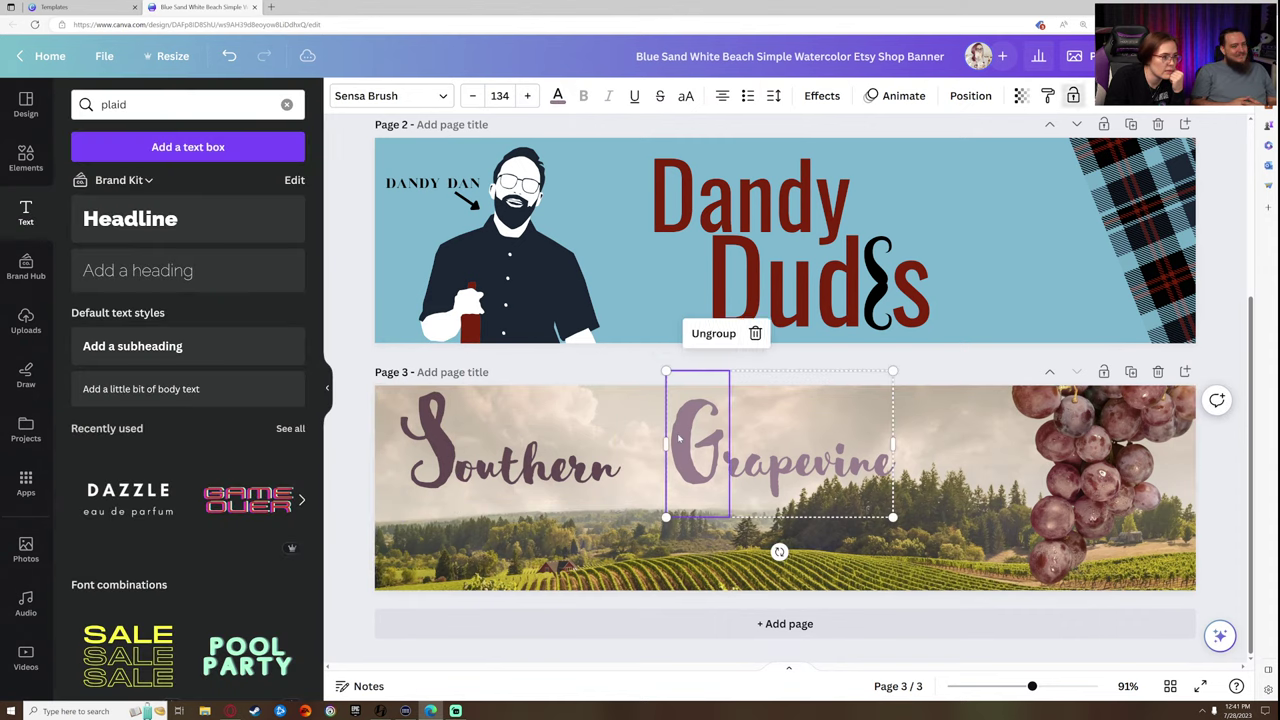
left_click(558, 95)
left_click(127, 476)
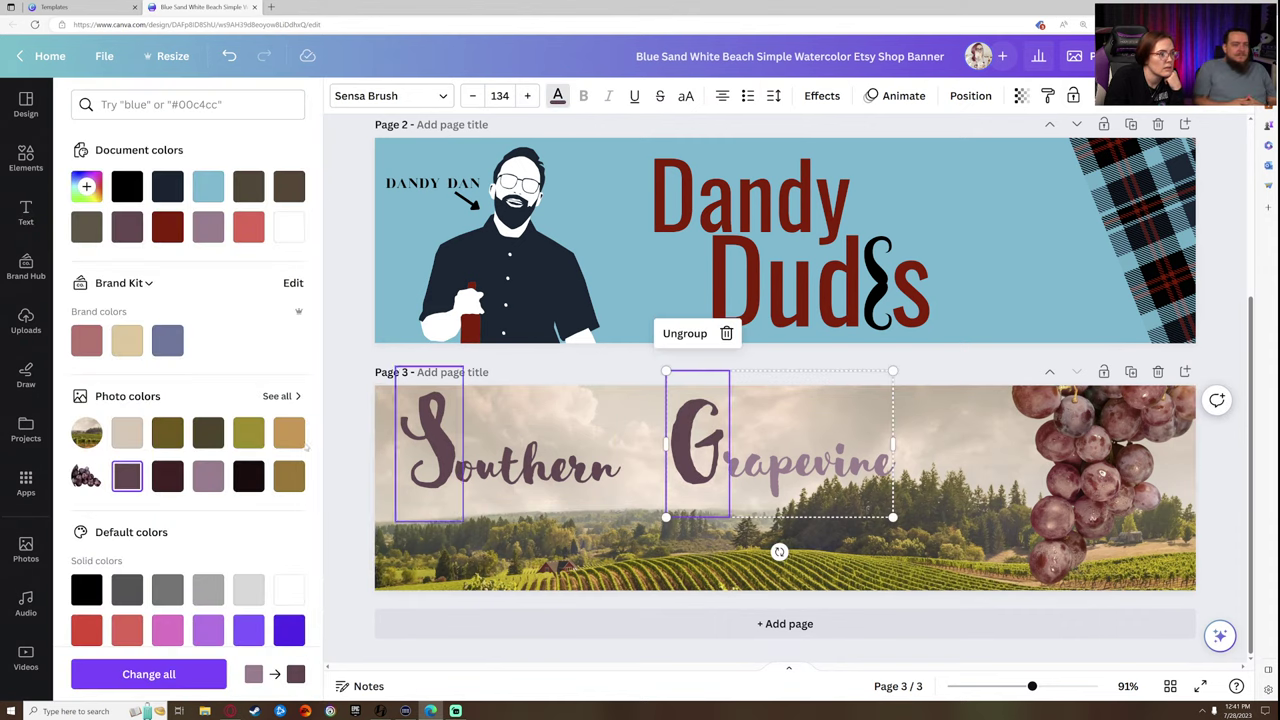
left_click(822, 445)
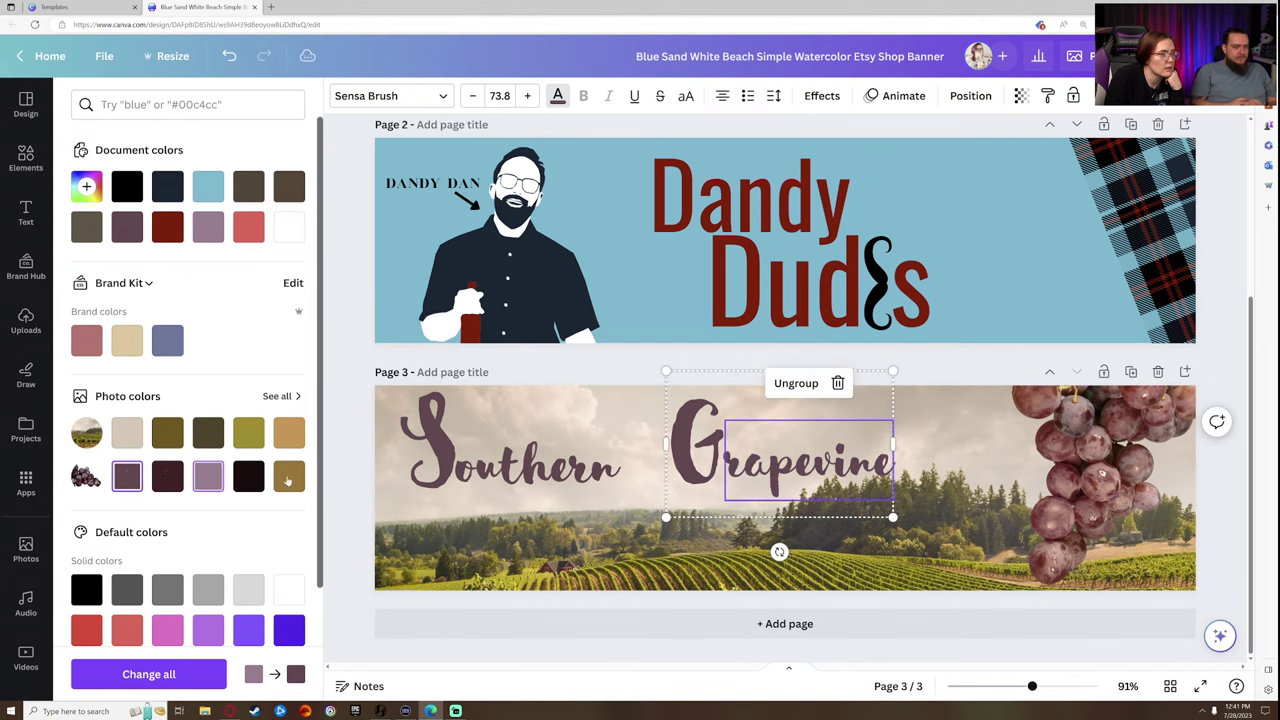
left_click(648, 548)
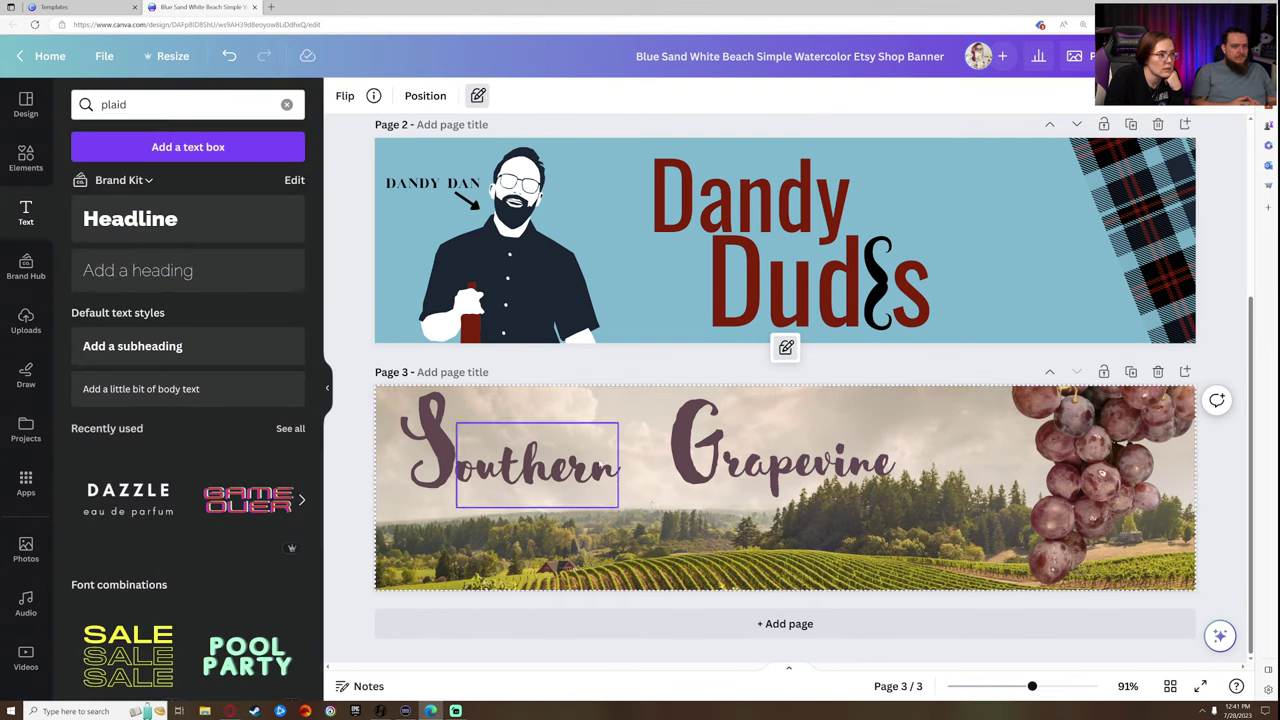
- Enlarge the grouped "Southern" slightly and position it just before "Grapevine" on the page 3 banner
left_click(612, 462)
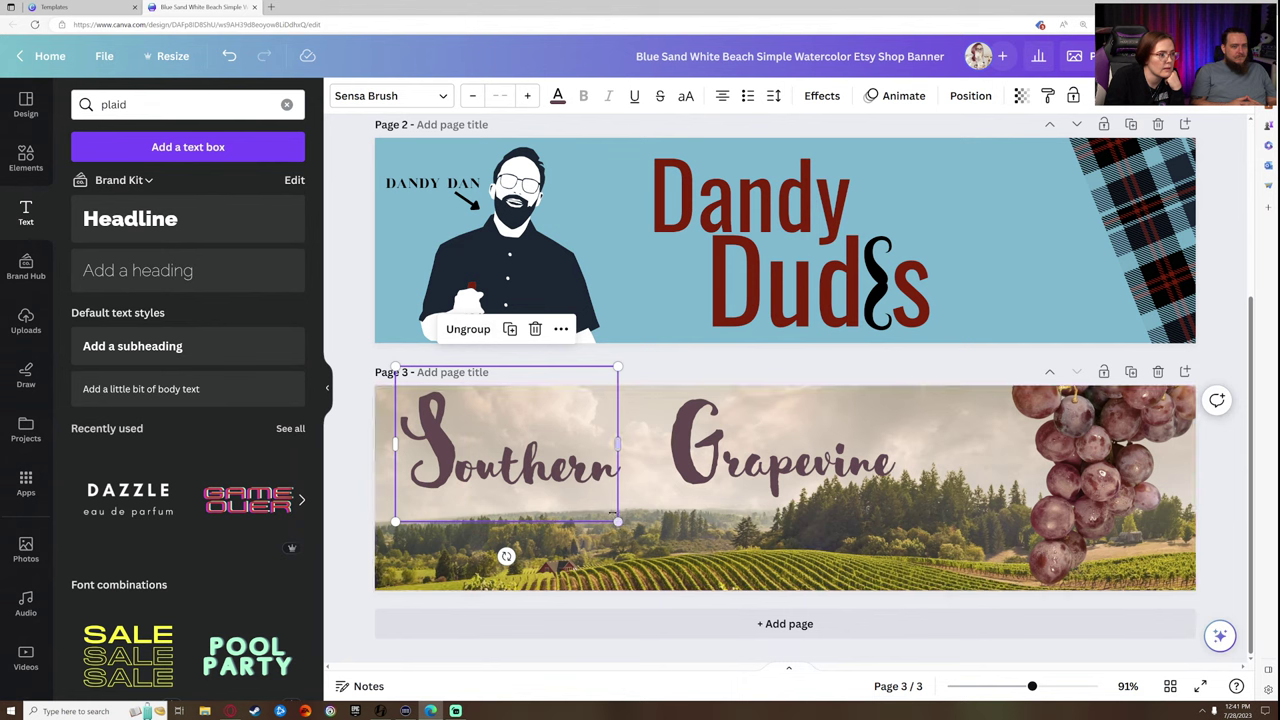
left_click_drag(617, 521, 672, 559)
left_click_drag(593, 473, 599, 463)
left_click_drag(677, 549, 653, 532)
left_click_drag(600, 478, 610, 486)
left_click(652, 548)
- Search the graphics for "fog" and add the soft gray fog graphic to page 3
left_click(26, 158)
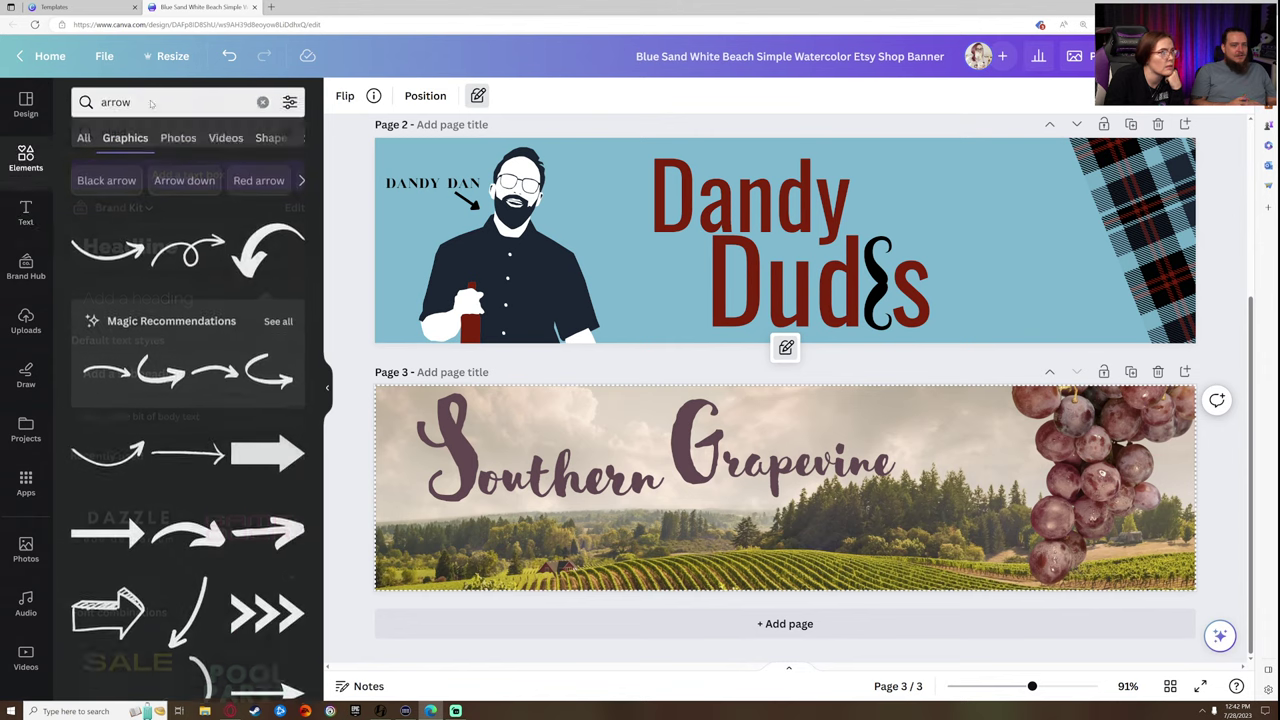
left_click(180, 104)
type("f")
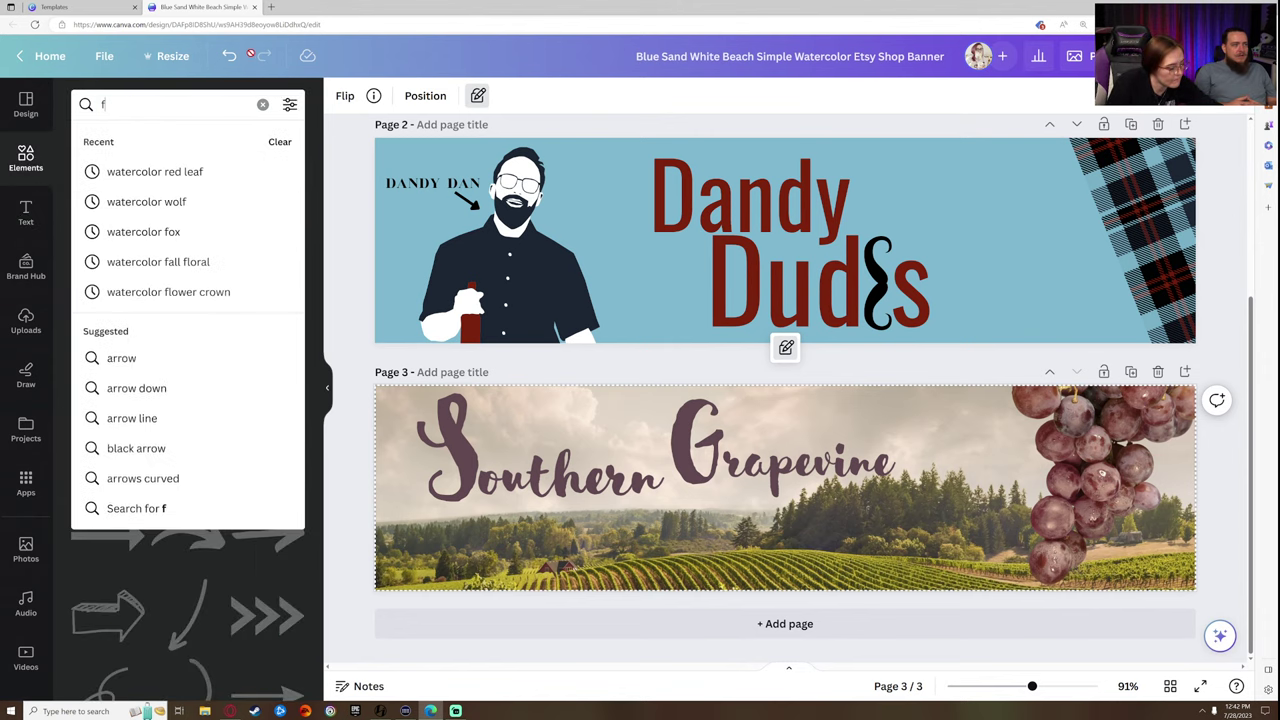
type("og")
key("Return")
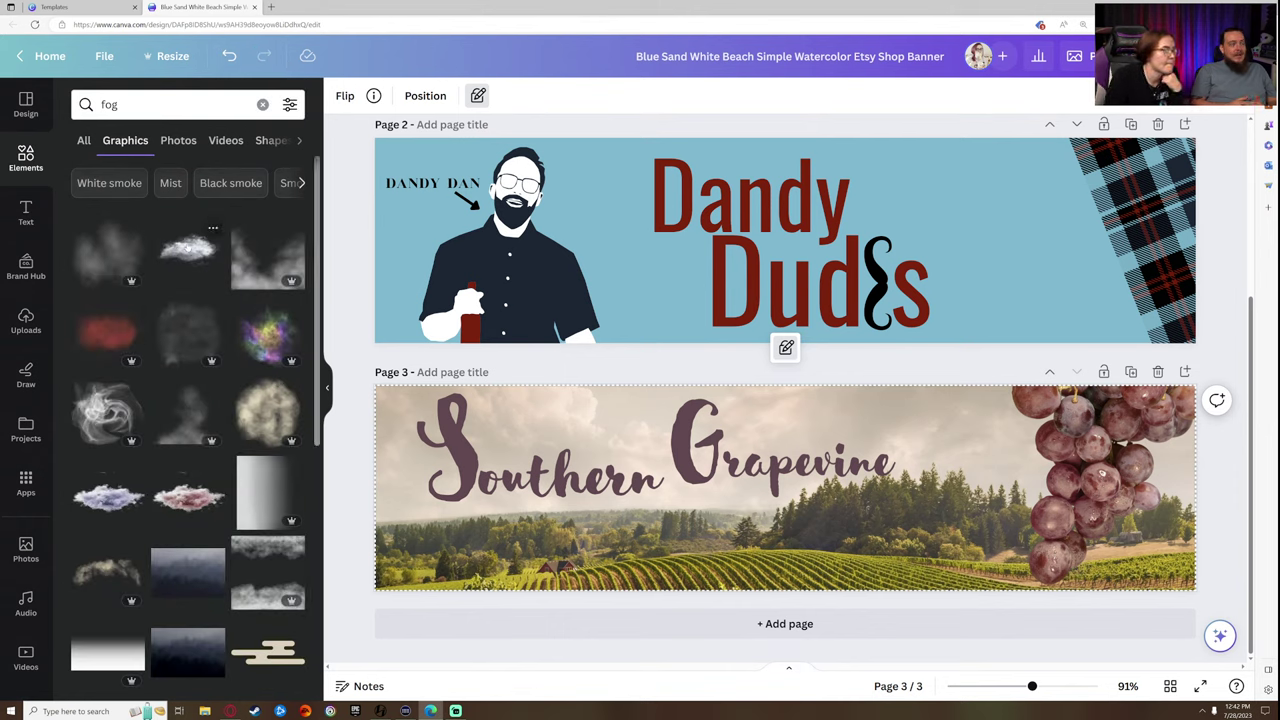
scroll(205, 298, "down", 3)
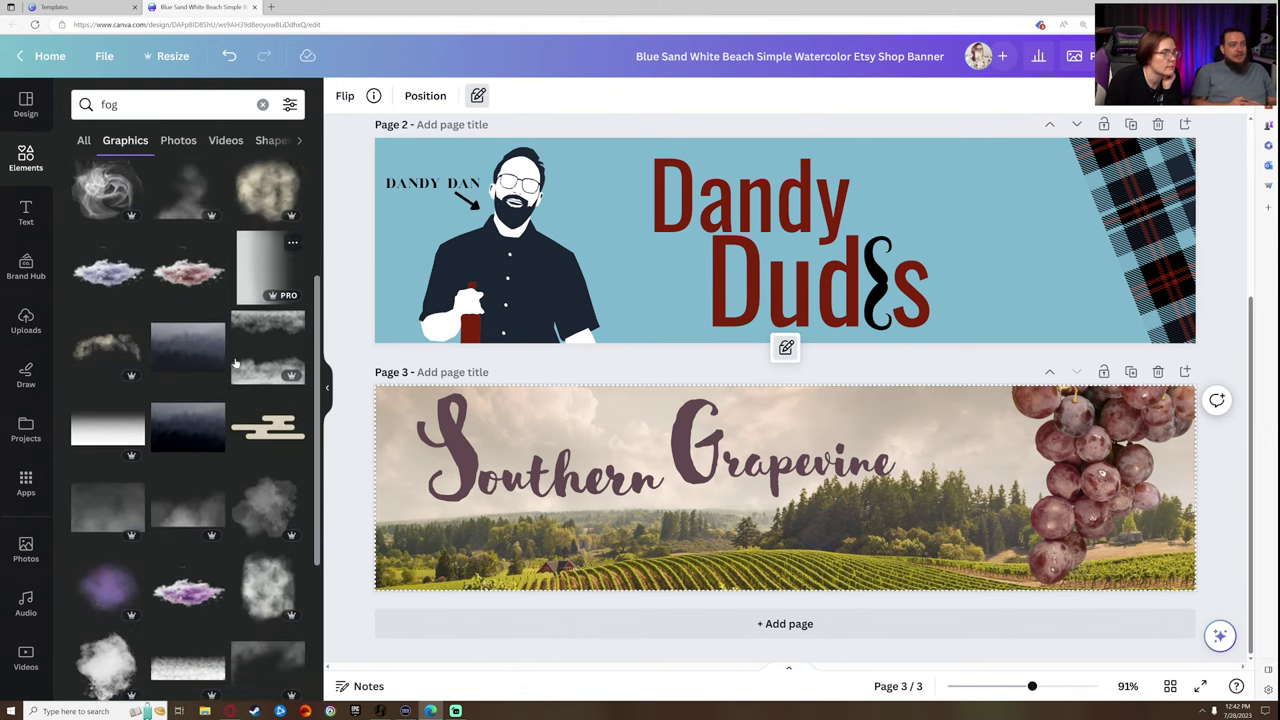
scroll(230, 500, "down", 3)
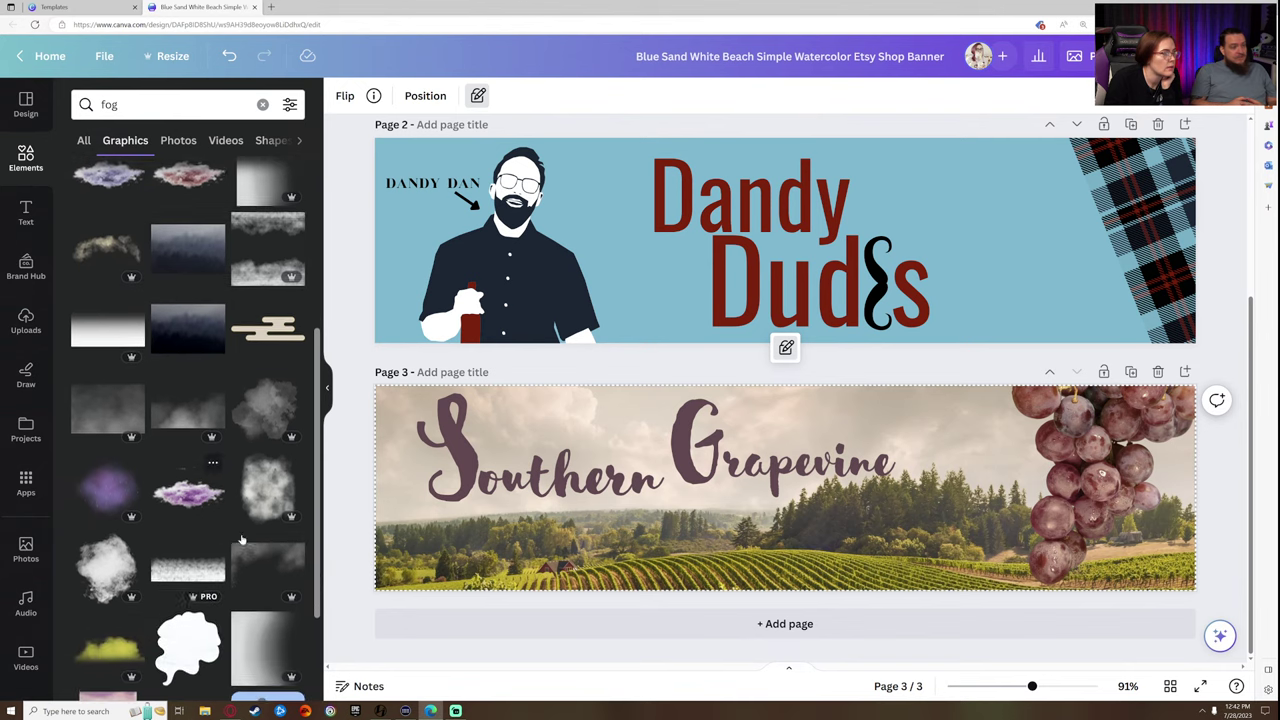
scroll(190, 470, "up", 6)
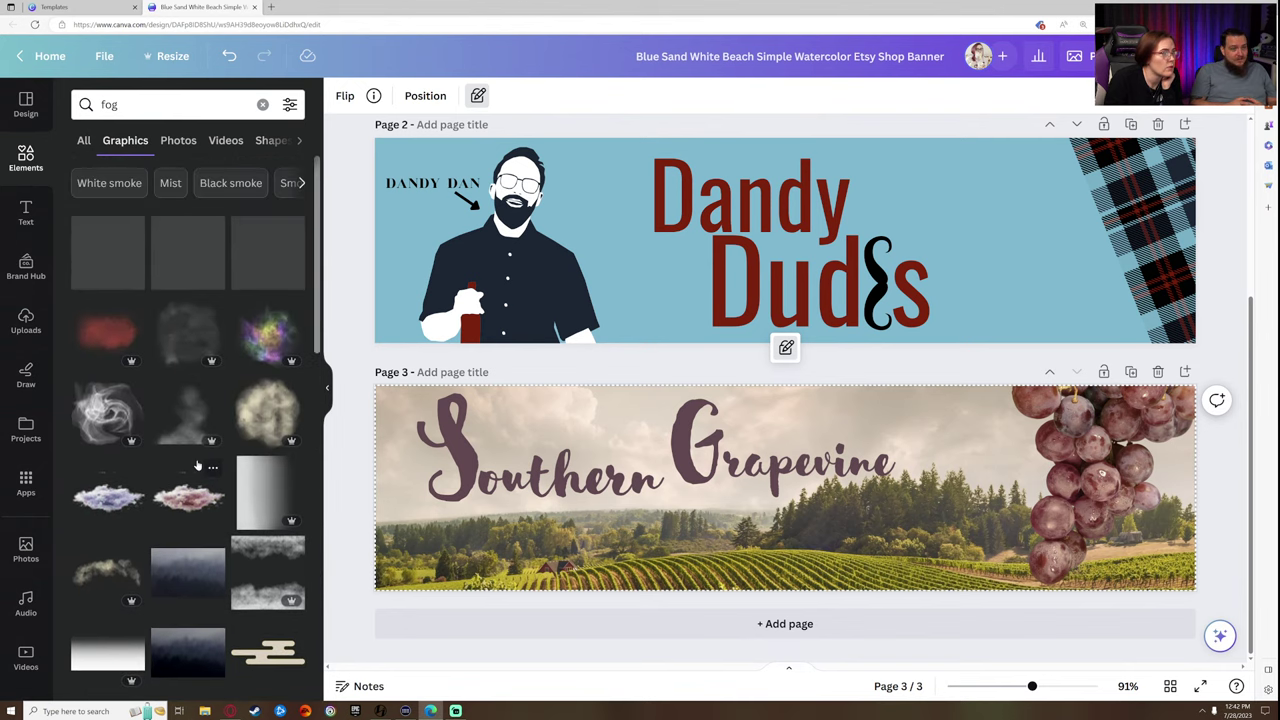
left_click(96, 252)
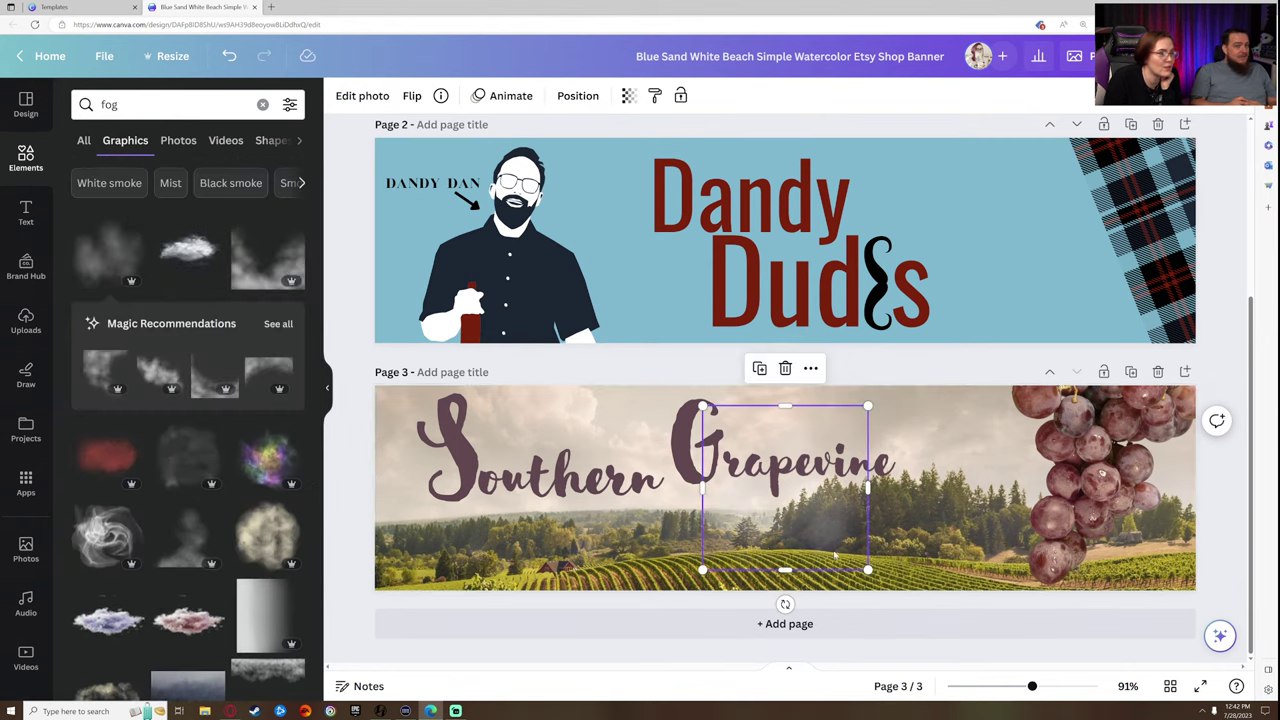
- Enlarge the fog graphic over the middle of the page 3 banner and move "Grapevine" slightly lower
left_click_drag(702, 570, 85, 566)
left_click_drag(686, 597, 778, 547)
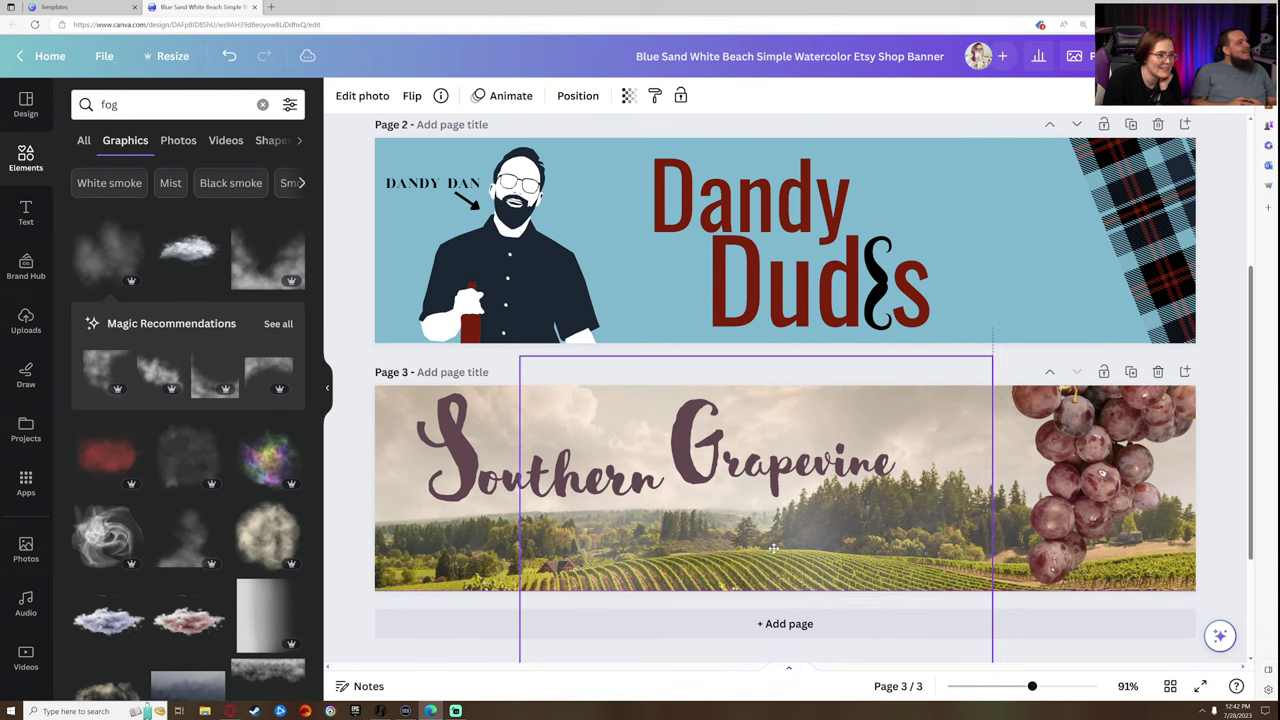
left_click_drag(806, 458, 826, 510)
- Place a second copy of the fog over the vineyard and move its layer beneath "Grapevine" and "Southern"
left_click_drag(938, 516, 904, 485)
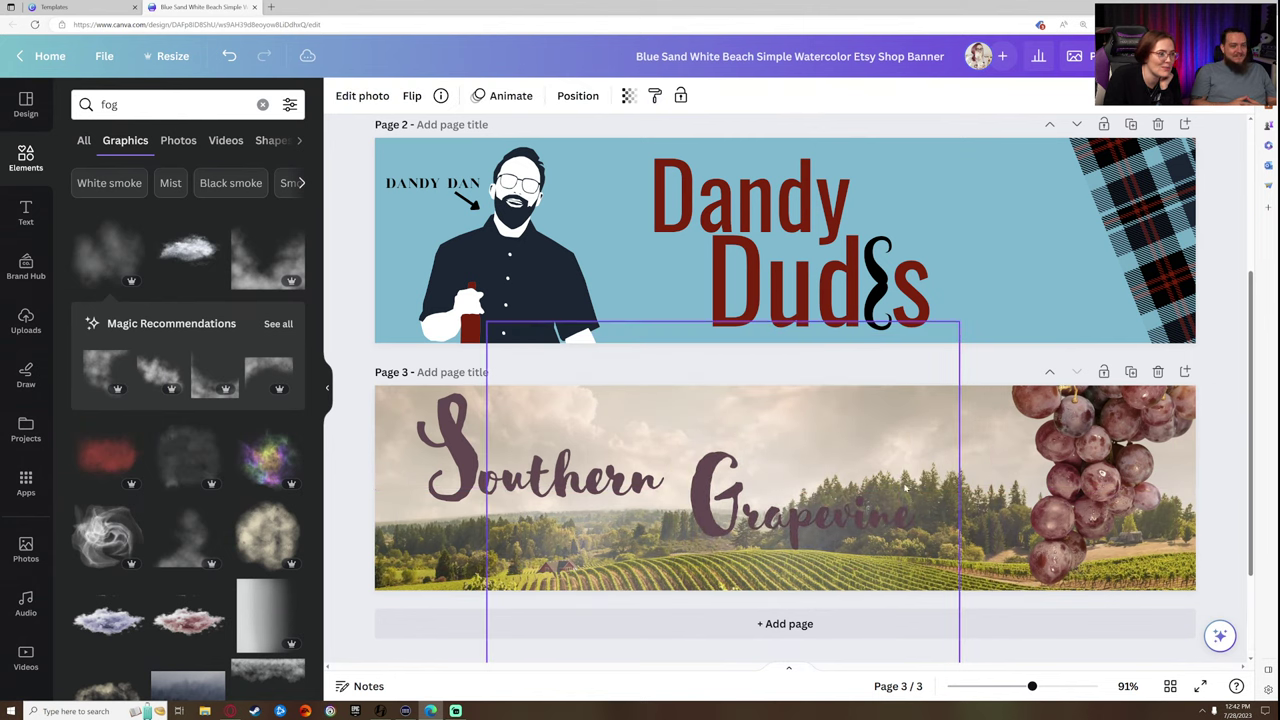
left_click_drag(792, 452, 826, 466)
left_click(578, 96)
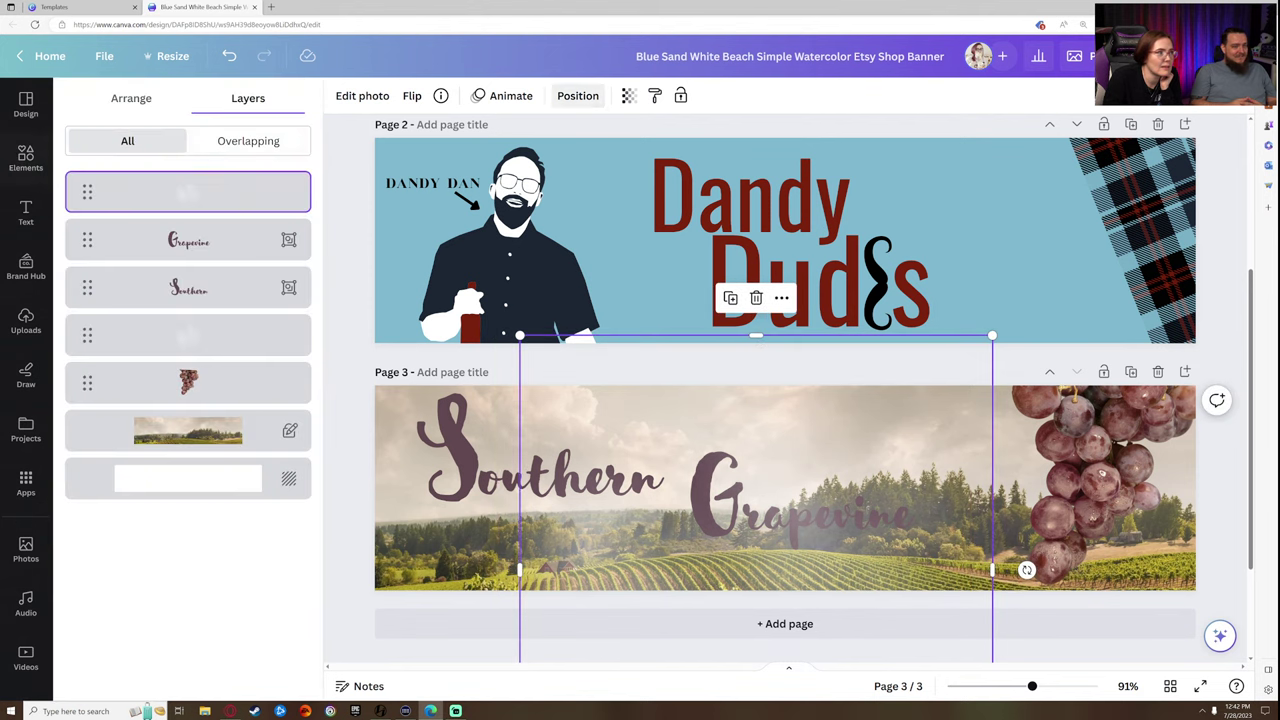
left_click_drag(212, 185, 212, 290)
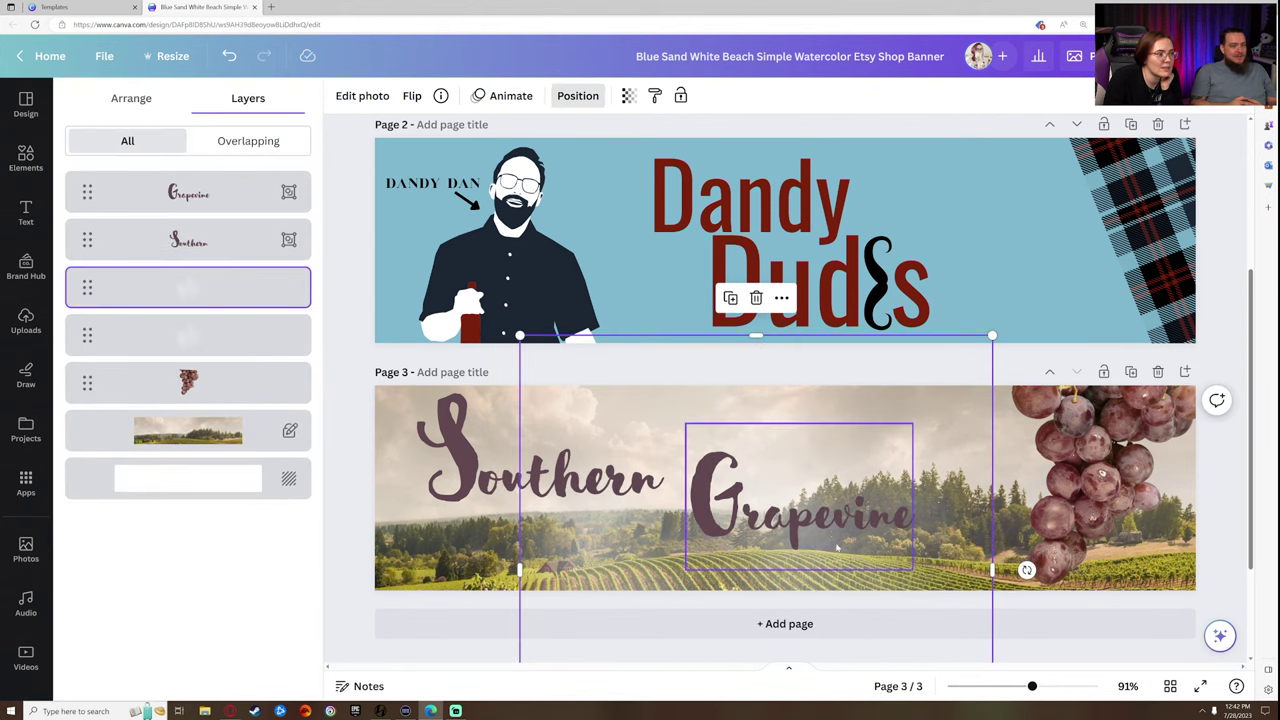
- Rearrange "Southern" and "Grapevine" side by side at nearly the same height, closely spaced over the fog
left_click(828, 540)
left_click(525, 468)
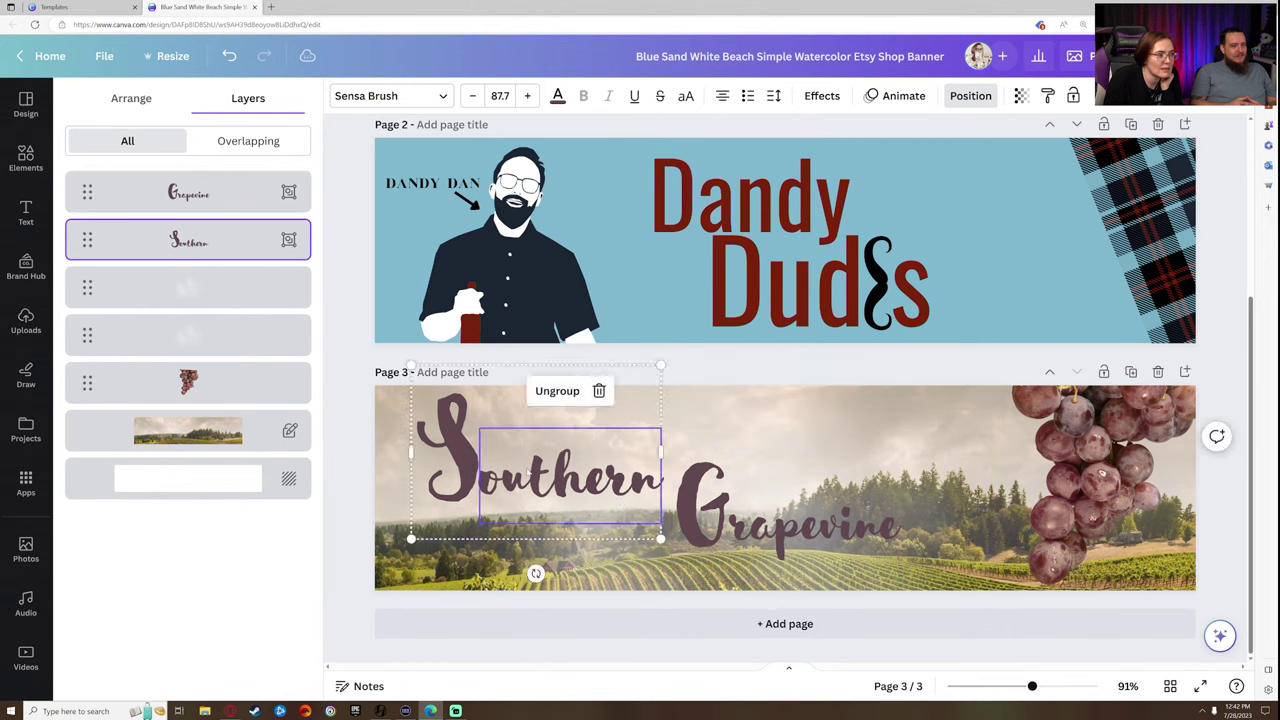
mouse_move(523, 464)
left_mouse_down()
mouse_move(521, 494)
mouse_move(525, 466)
mouse_move(566, 445)
mouse_move(850, 466)
mouse_move(523, 436)
mouse_move(828, 477)
mouse_move(553, 444)
mouse_move(519, 462)
left_mouse_up()
mouse_move(760, 541)
left_mouse_down()
mouse_move(750, 556)
mouse_move(608, 564)
mouse_move(778, 549)
mouse_move(793, 506)
mouse_move(778, 533)
left_mouse_up()
left_click_drag(476, 455, 746, 473)
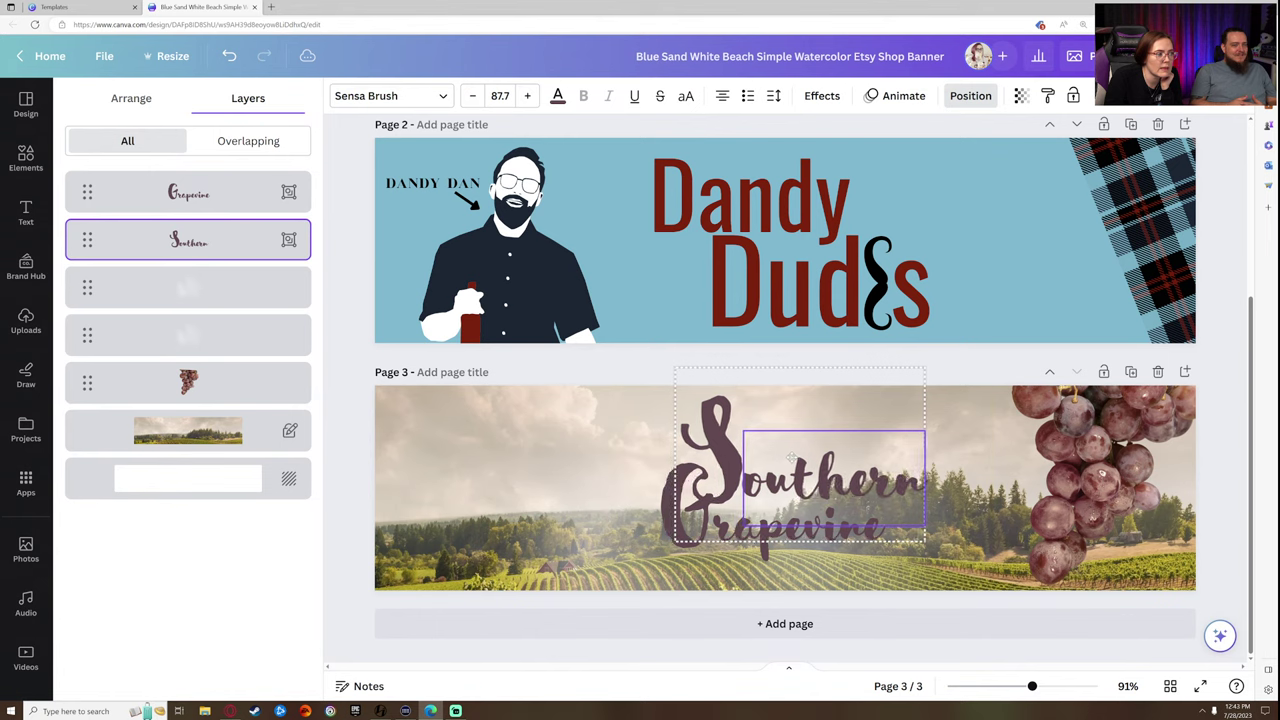
left_click_drag(792, 458, 516, 459)
left_click(785, 523)
left_click_drag(785, 523, 783, 485)
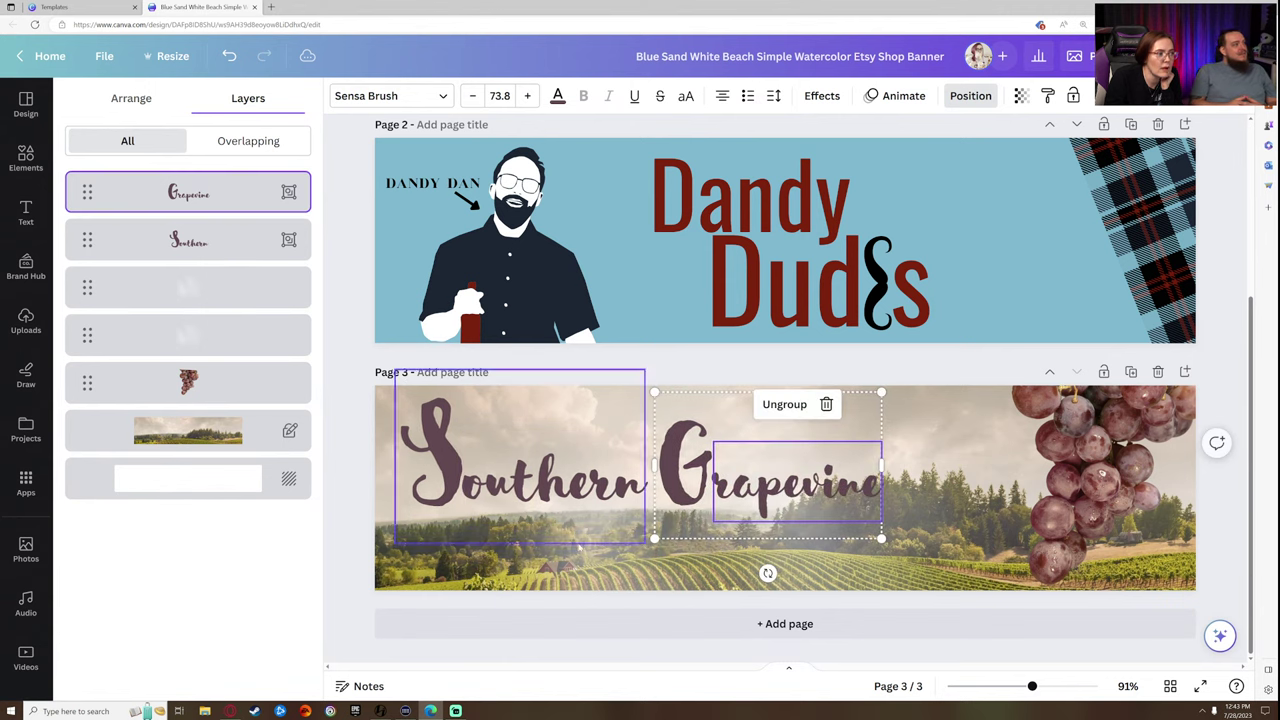
- Spread the two fog graphics behind the lettering, moving one up toward the grapes and the other up toward "Southern"
left_click(629, 561)
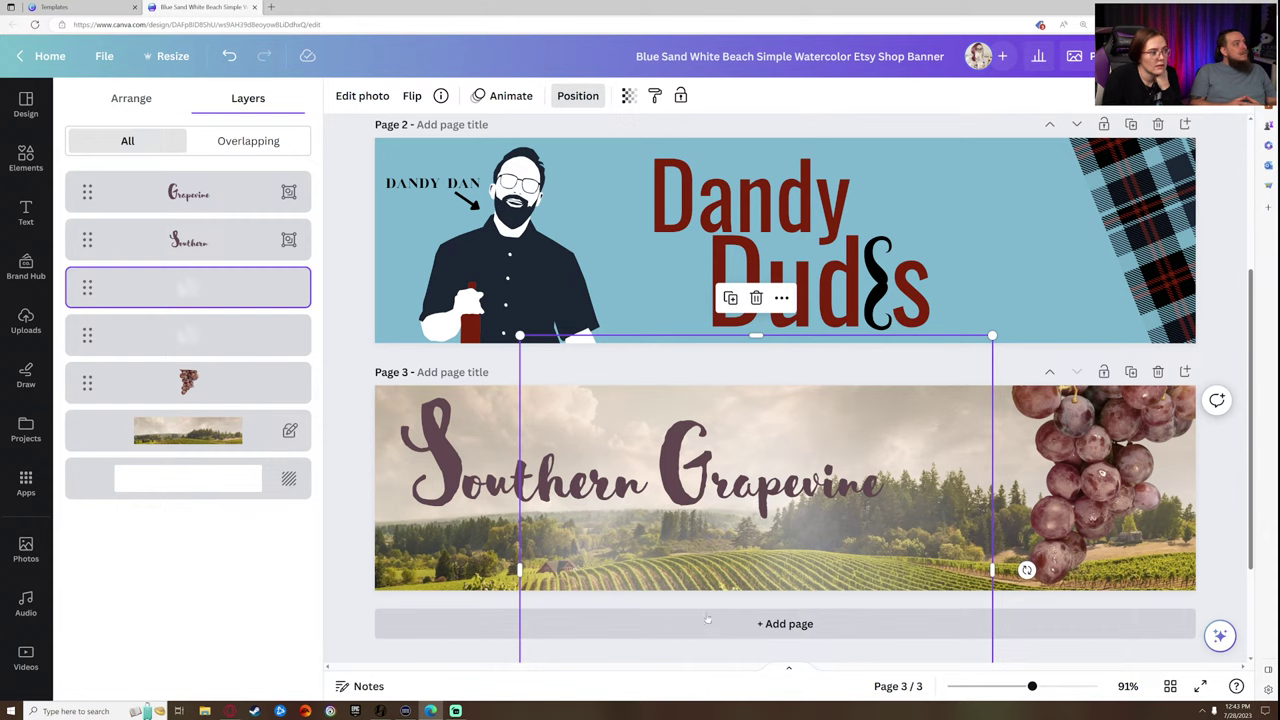
left_click_drag(741, 588, 752, 527)
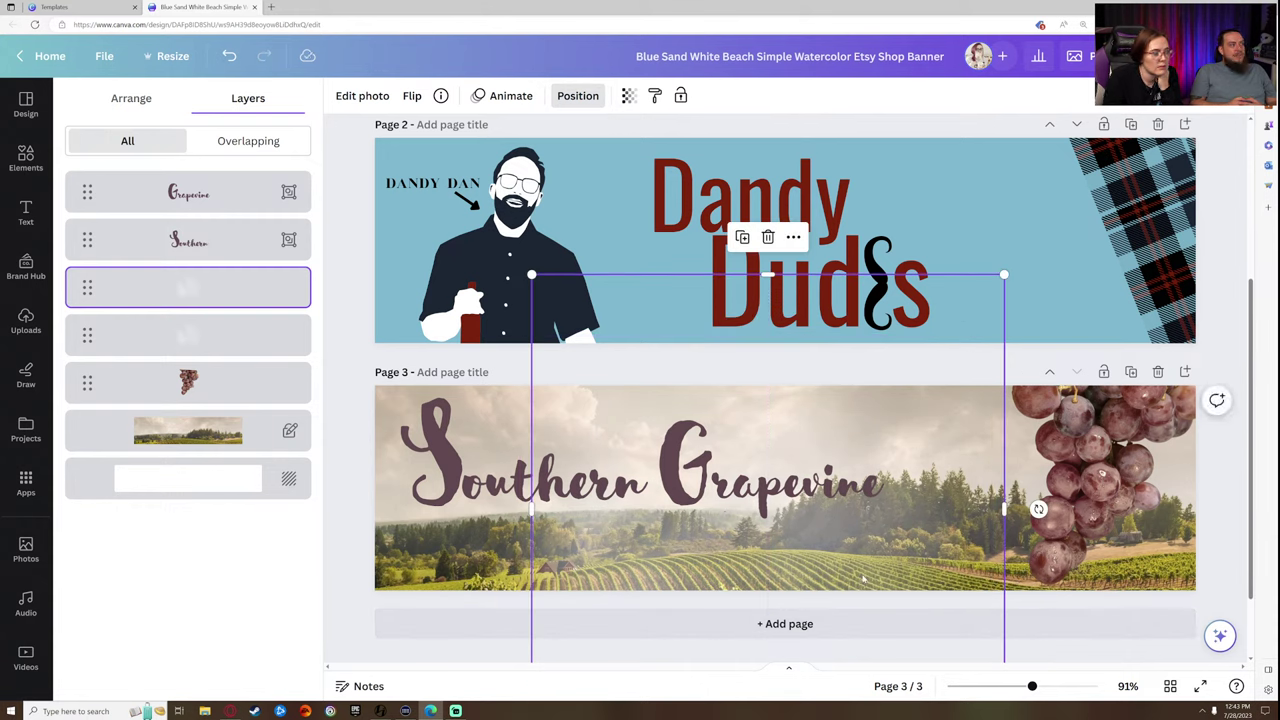
left_click_drag(863, 578, 866, 566)
left_click_drag(519, 555, 464, 439)
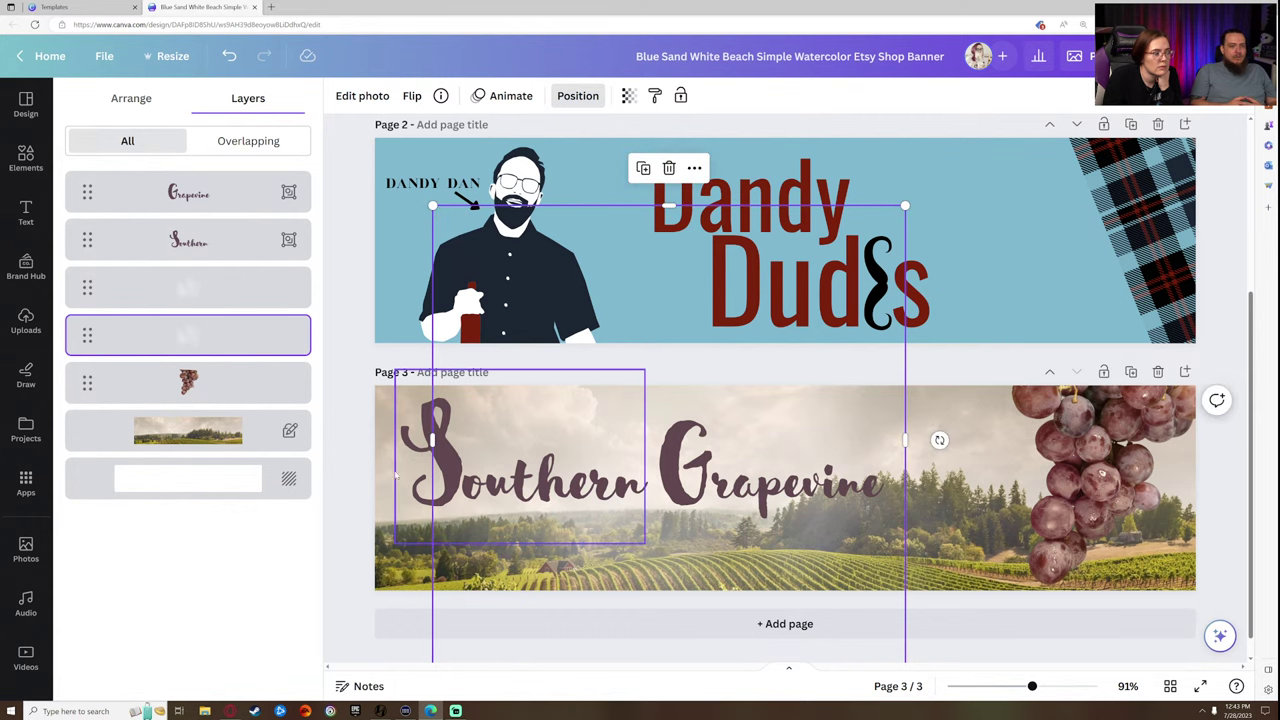
- Select both words and both fog graphics together and move them toward the grapes to center the lettering
left_click(367, 462)
left_click_drag(578, 468, 648, 474)
left_click_drag(793, 488, 793, 486)
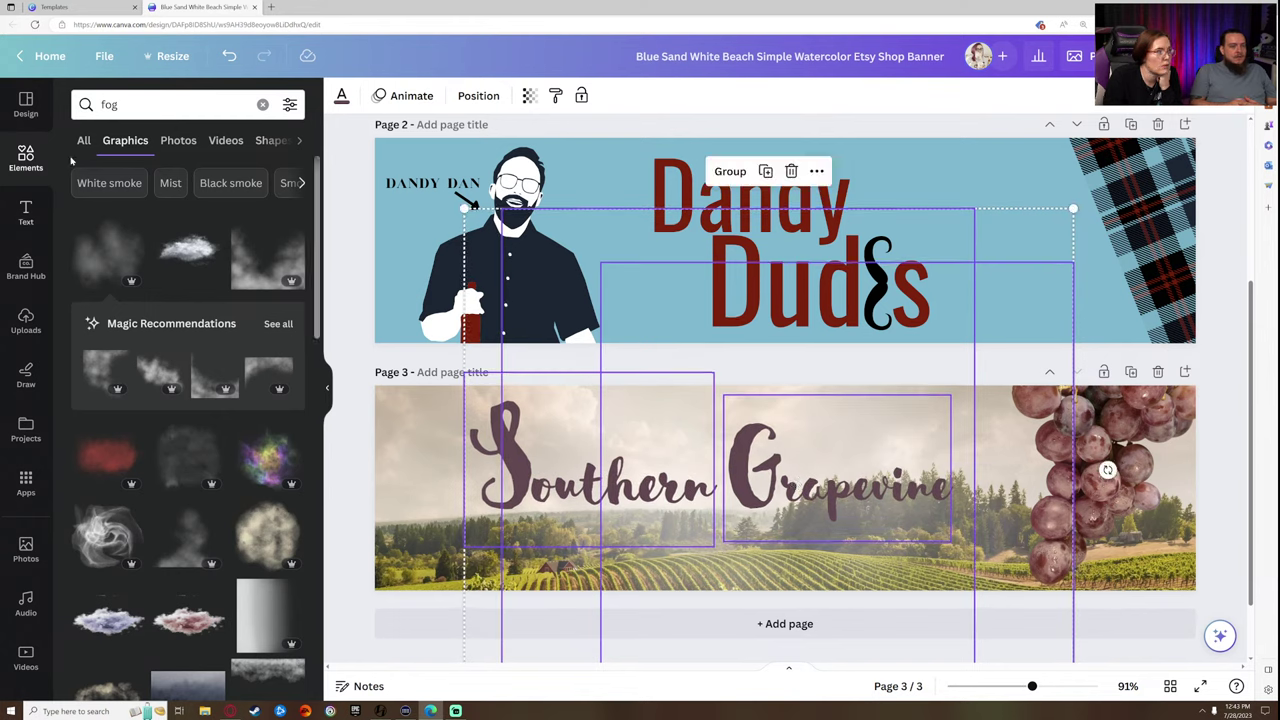
- Search the graphics for "grapes"
left_click(155, 104)
type("grapes")
key("Return")
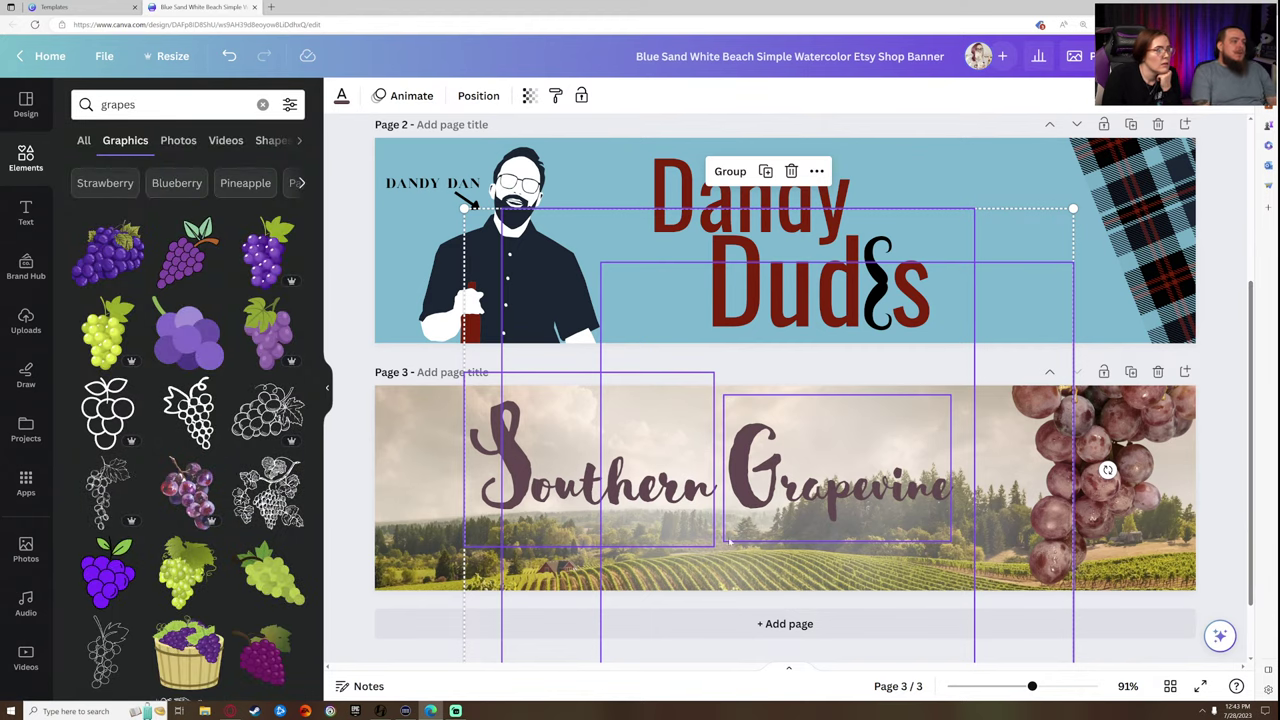
- Search the graphics for "wine" and add the watercolor glass of red wine to page 3
left_click(155, 104)
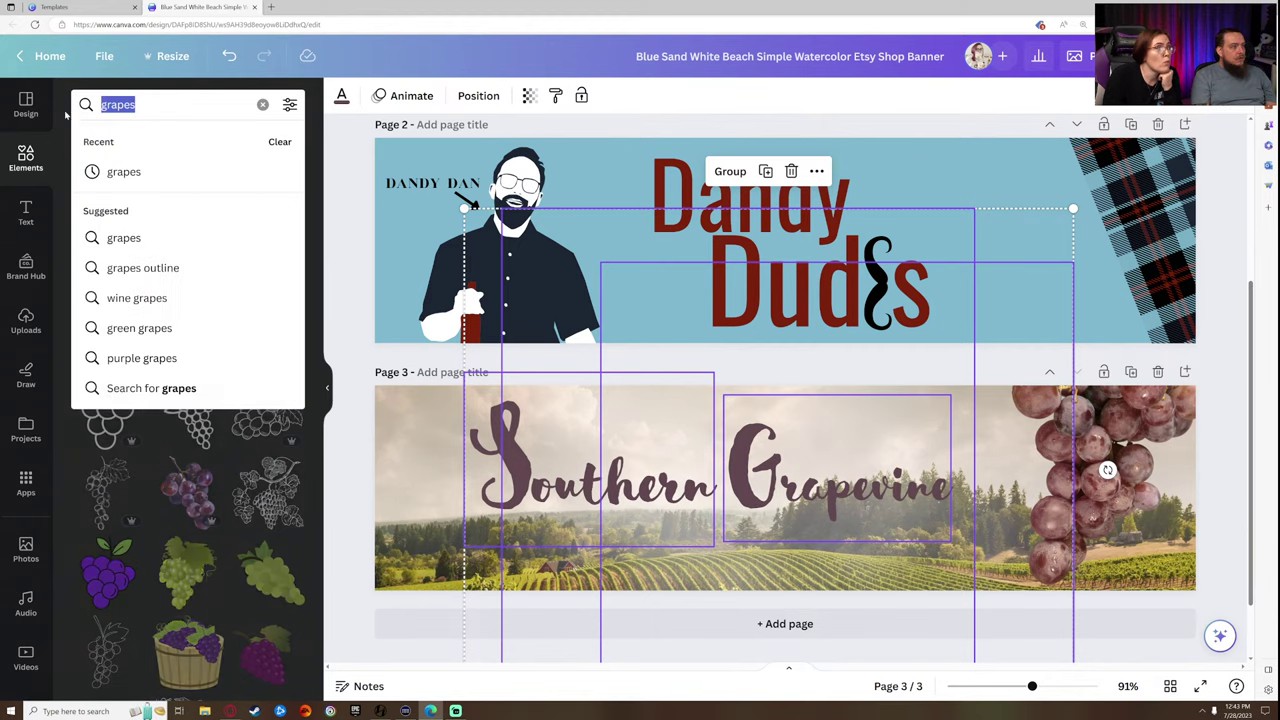
type("wine")
key("Return")
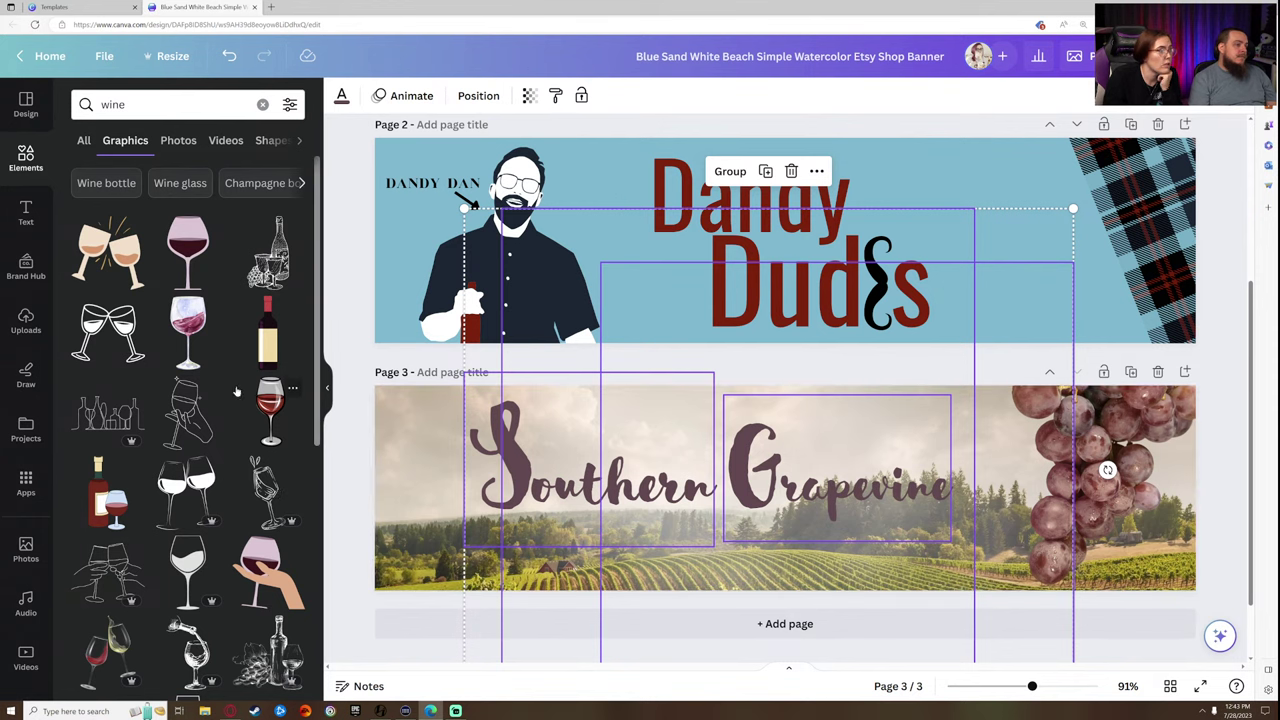
left_click(188, 330)
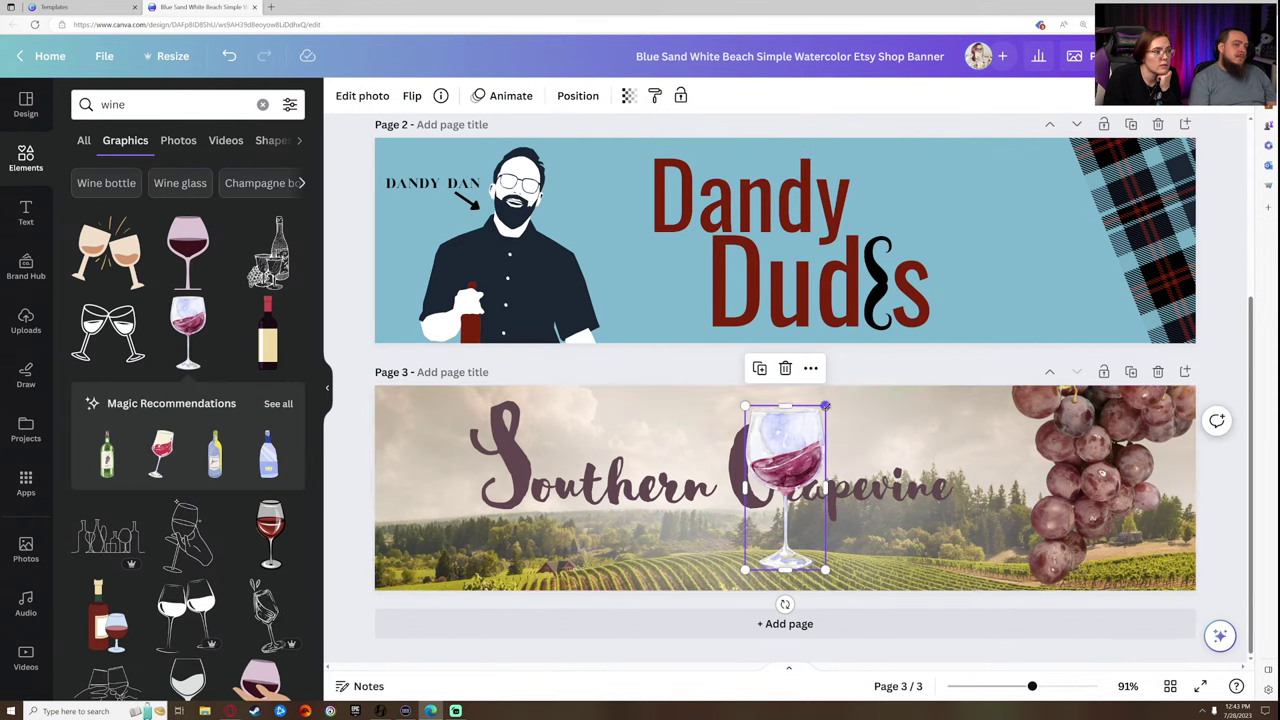
- Move the watercolor wine glass over the grape cluster and enlarge it to nearly the banner's full height
left_click_drag(785, 480, 1006, 493)
left_click_drag(1006, 628, 982, 626)
left_click_drag(994, 521, 1095, 518)
left_click_drag(1082, 624, 1104, 620)
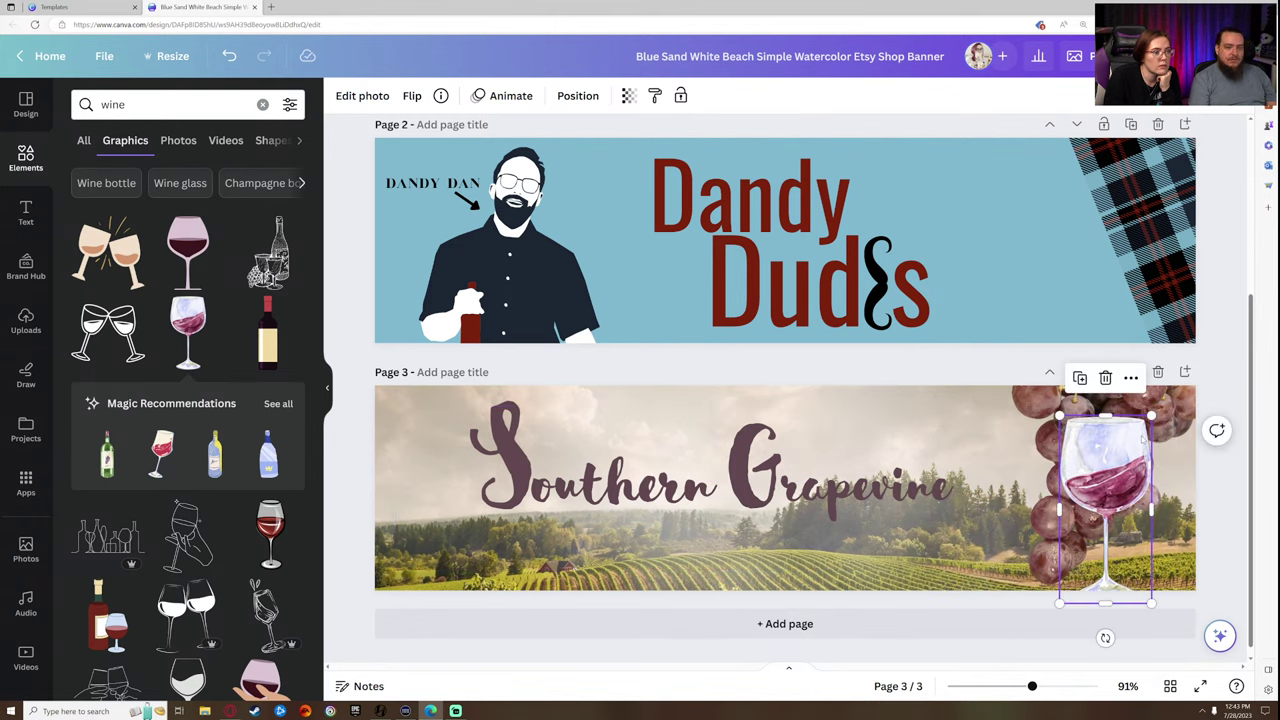
- Delete the red grape cluster from page 3 and shift the wine glass closer to the lettering
left_click(1160, 405)
left_click(1101, 292)
left_click_drag(1118, 495, 1080, 495)
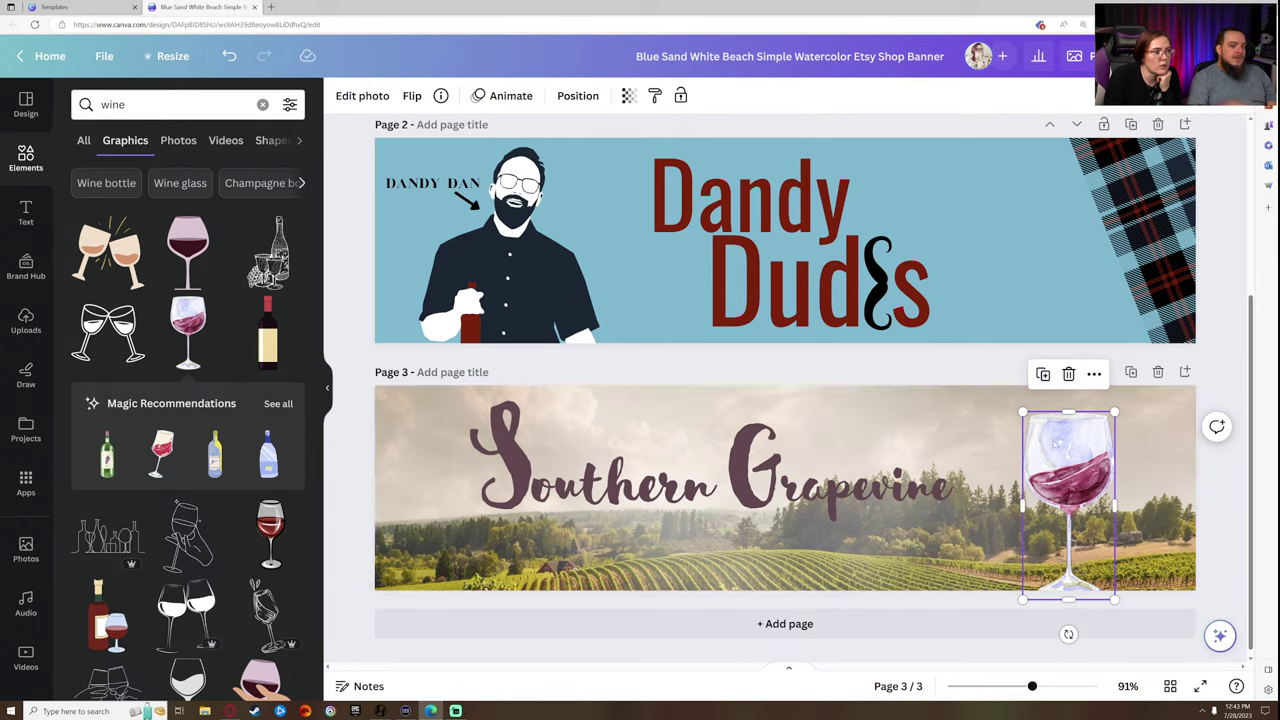
- Try the red wine splash graphic from the wine results beside the glass, and delete it
scroll(26, 400, "down", 2)
scroll(166, 576, "down", 4)
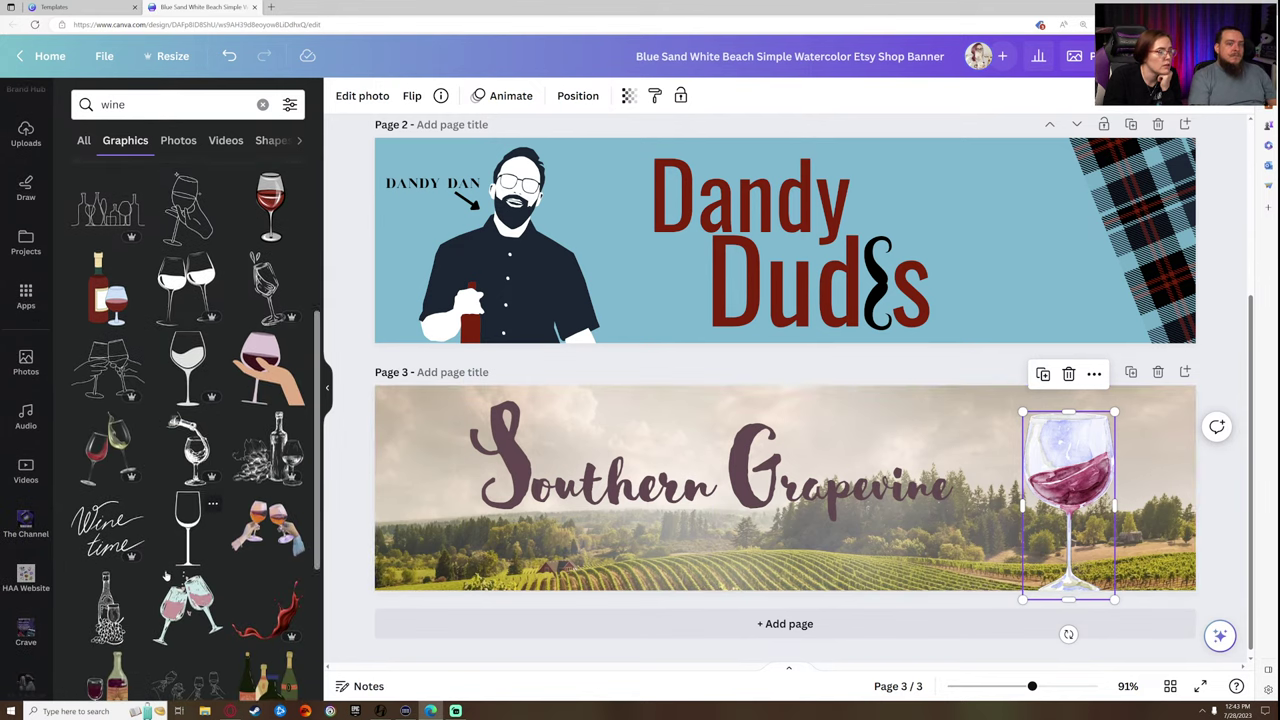
scroll(170, 573, "down", 3)
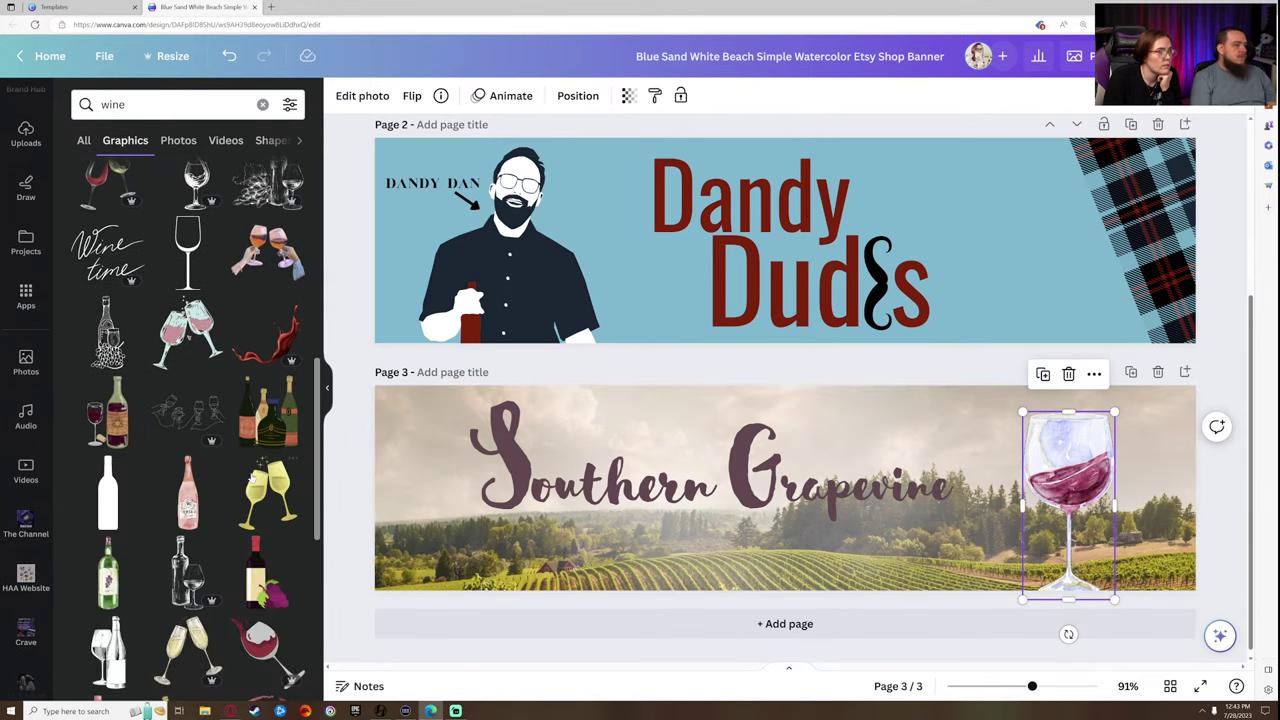
left_click(270, 352)
left_click_drag(834, 553, 932, 562)
left_click(884, 386)
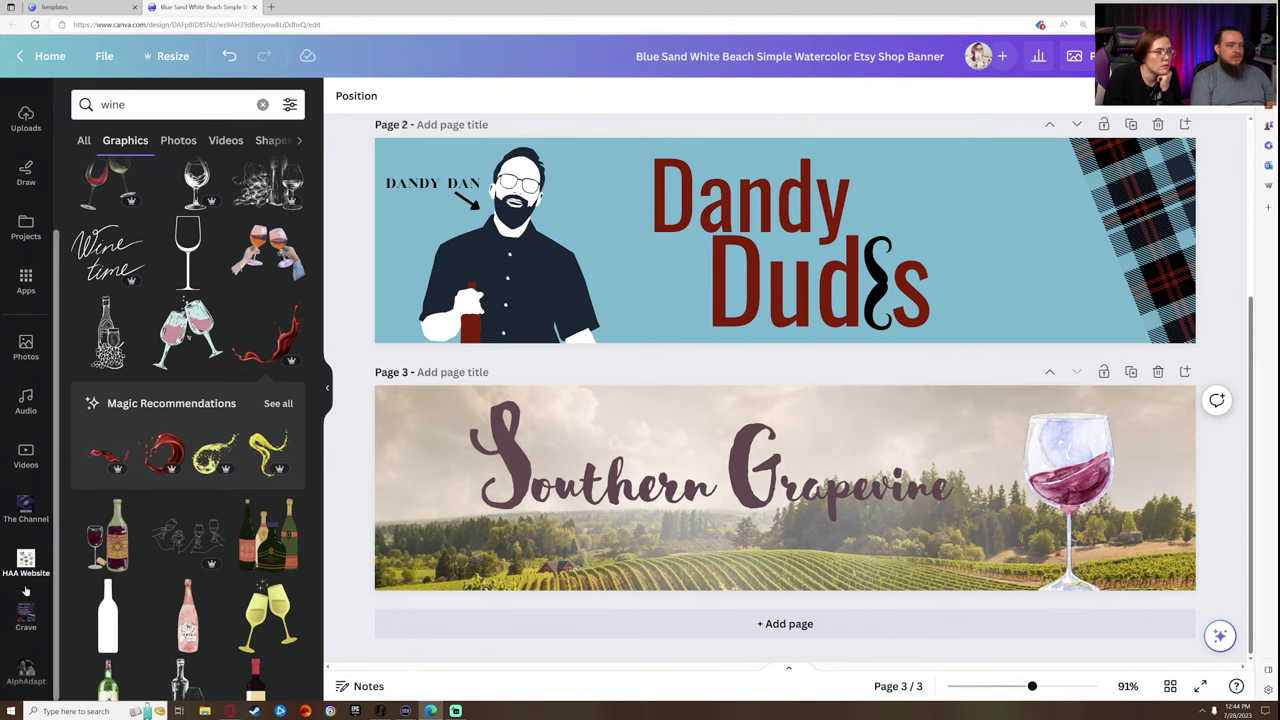
- Try the sketched wine bottle and glass graphic beside "Grapevine", enlarged and recolored to the lettering's plum, and delete it
scroll(186, 541, "down", 5)
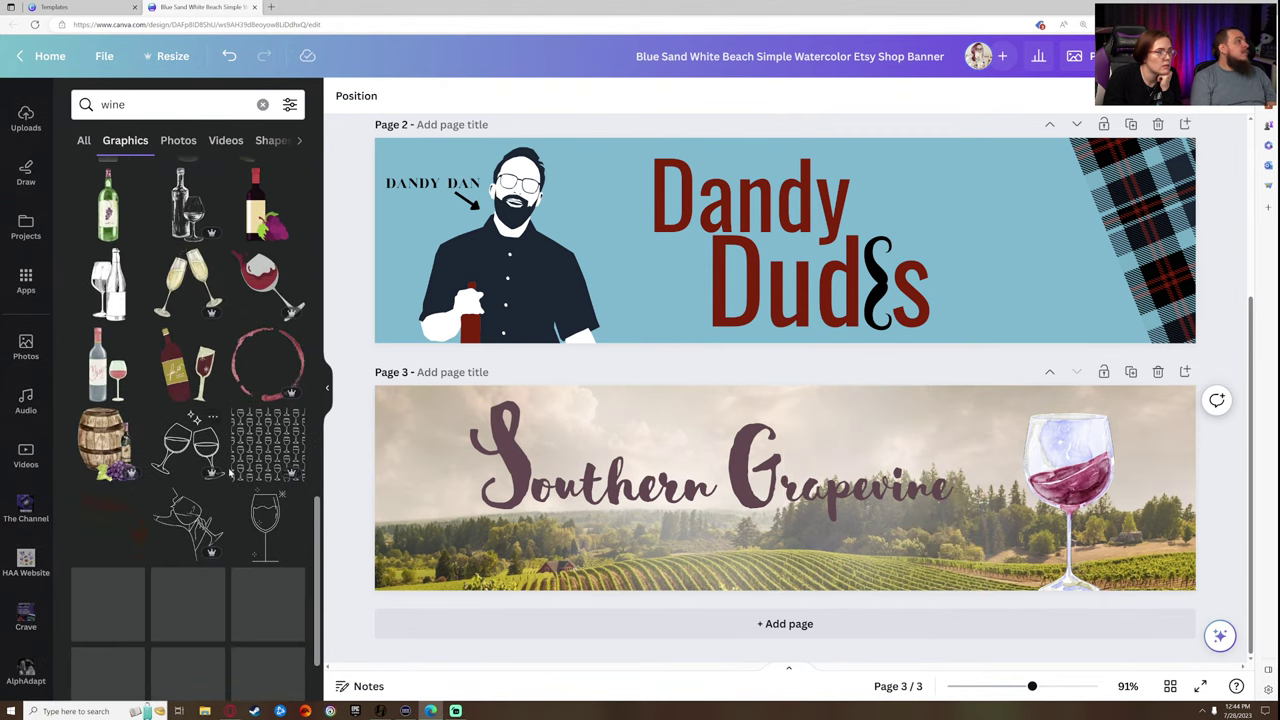
left_click(188, 205)
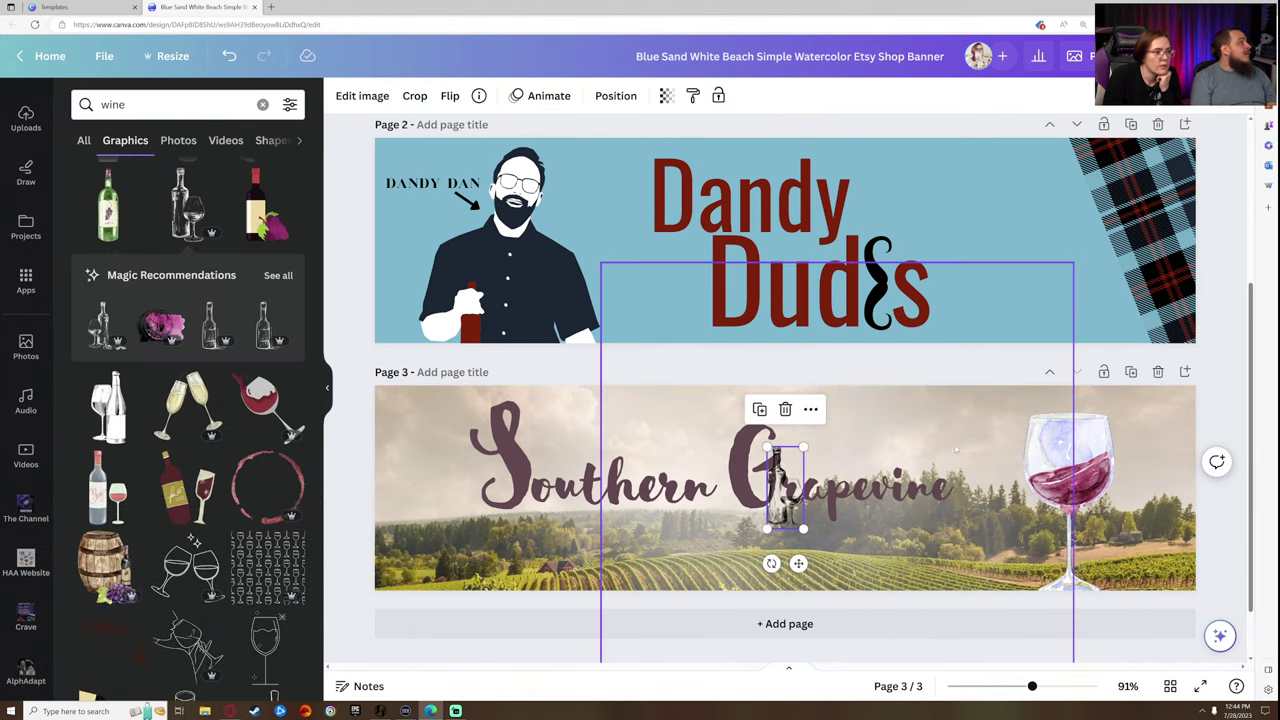
left_click_drag(804, 447, 990, 501)
left_click(343, 100)
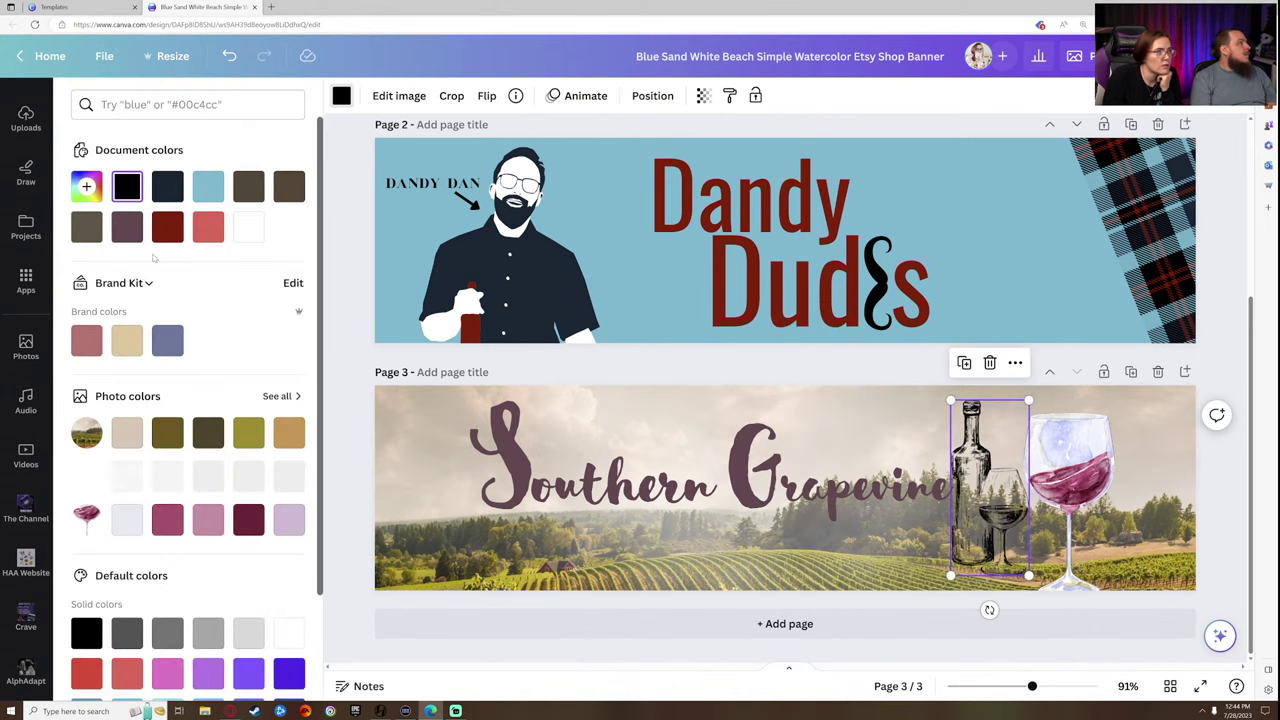
left_click(126, 228)
left_click_drag(987, 484, 997, 499)
key("Delete")
- Add the wine barrel graphic with bottle and grapes at the banner's right end and move the wine glass to the left end
scroll(132, 555, "down", 5)
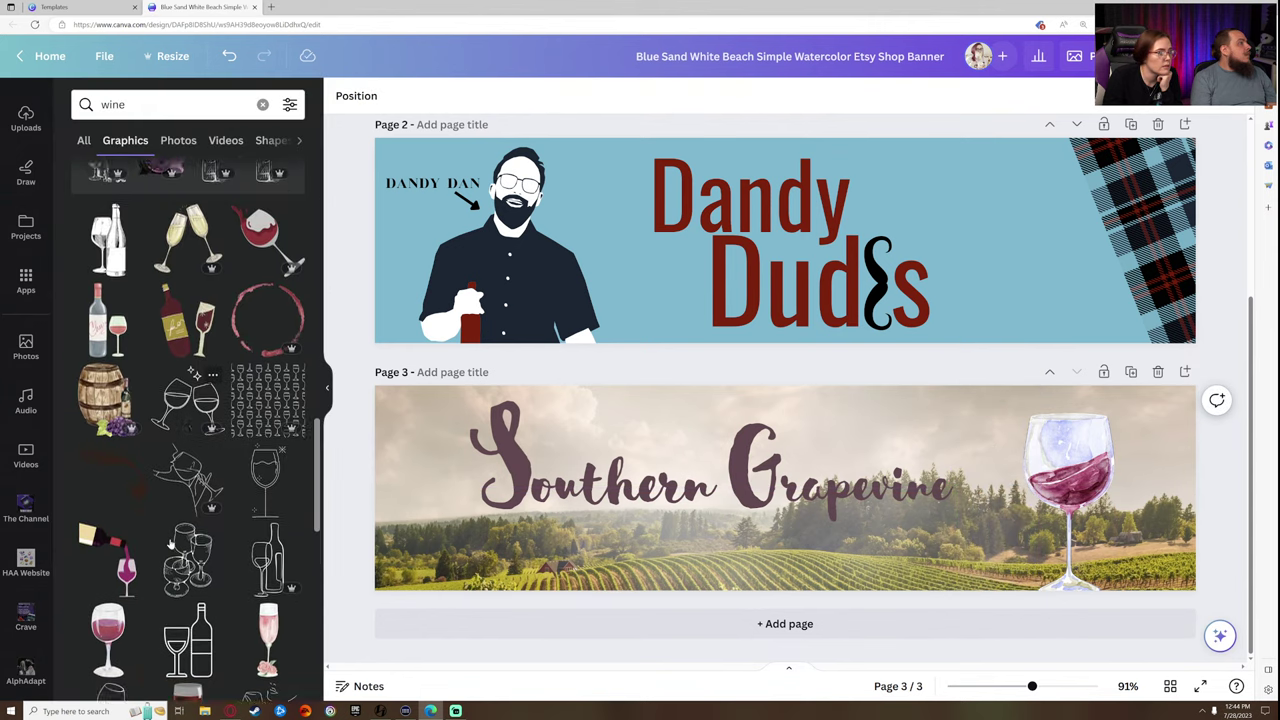
left_click(110, 318)
left_click_drag(820, 498, 1115, 488)
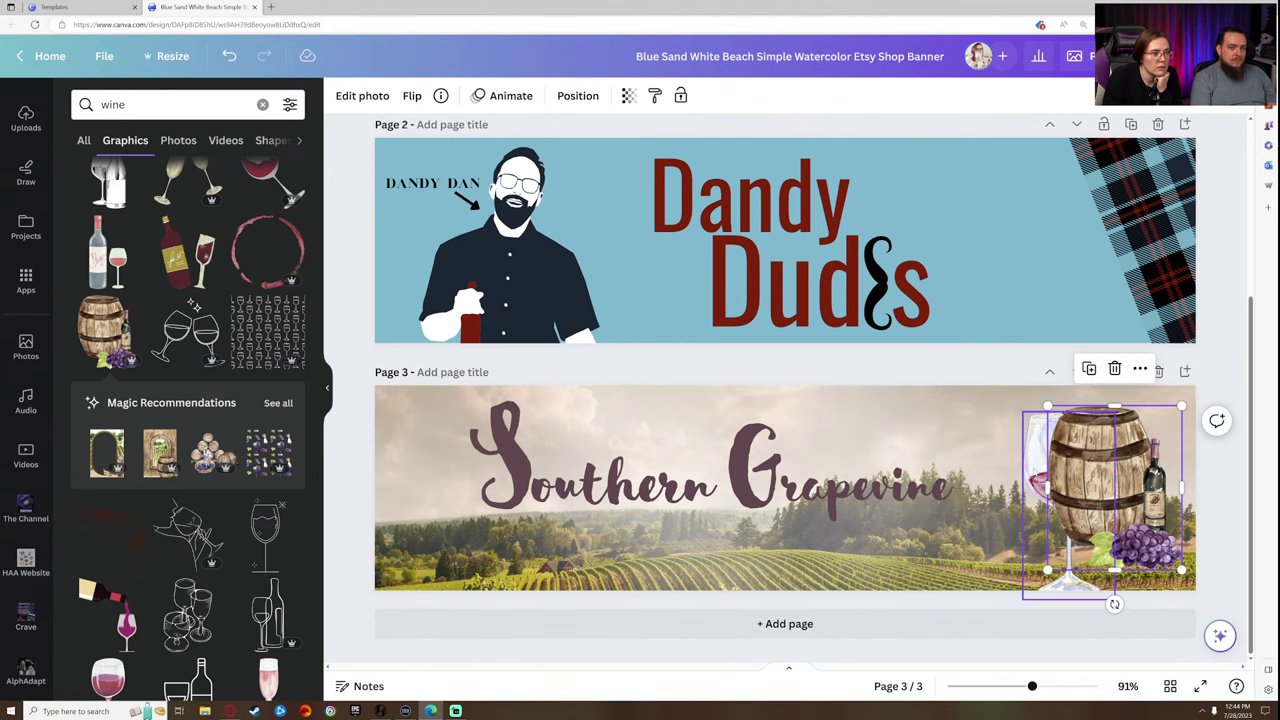
left_click_drag(1035, 470, 390, 474)
left_click(1150, 480)
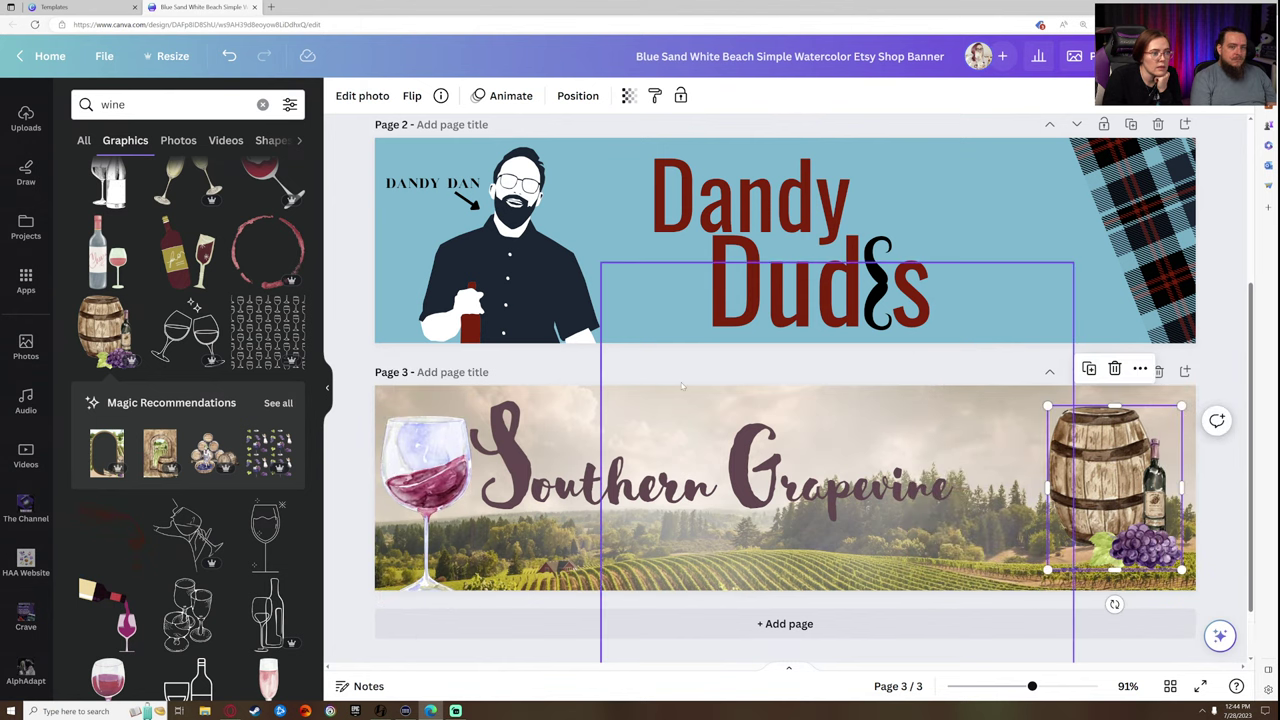
- Flip the barrel graphic horizontally and resize it to about two thirds of the banner's height in the lower right corner
left_click(580, 97)
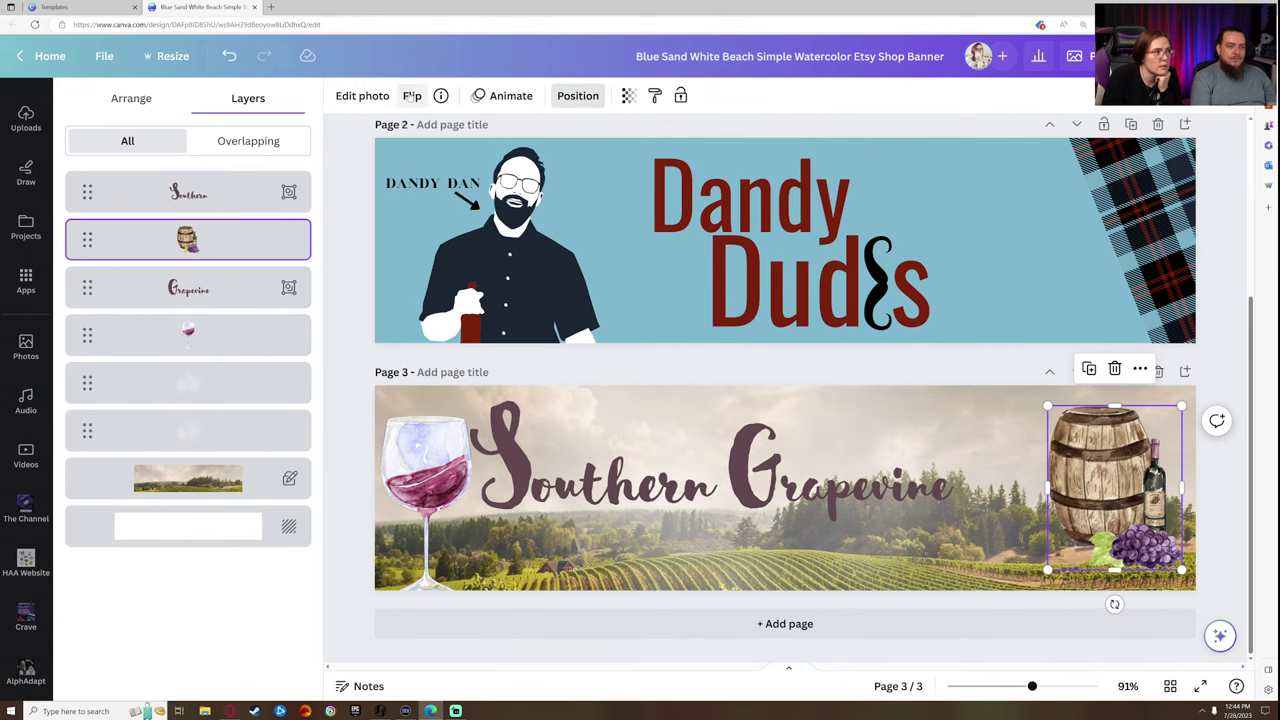
left_click(412, 96)
left_click(468, 134)
left_click_drag(1048, 406, 1016, 367)
left_click_drag(1137, 484, 1130, 504)
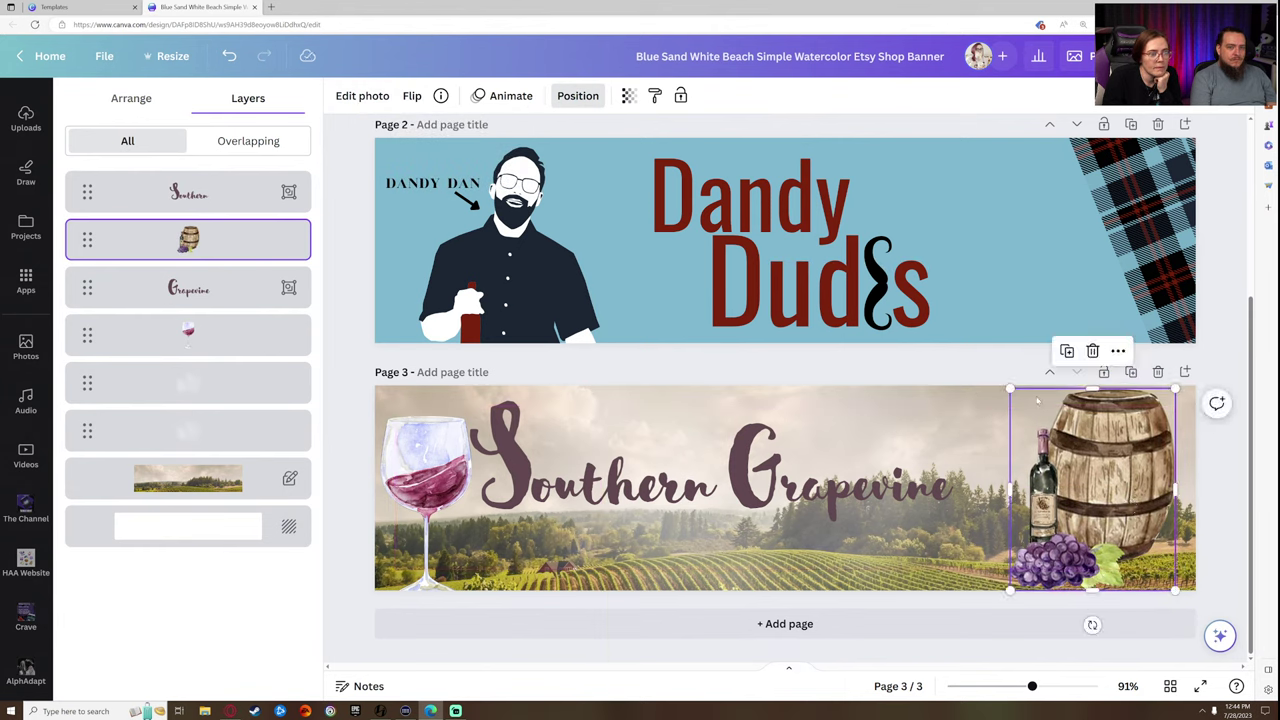
left_click_drag(1010, 389, 1024, 406)
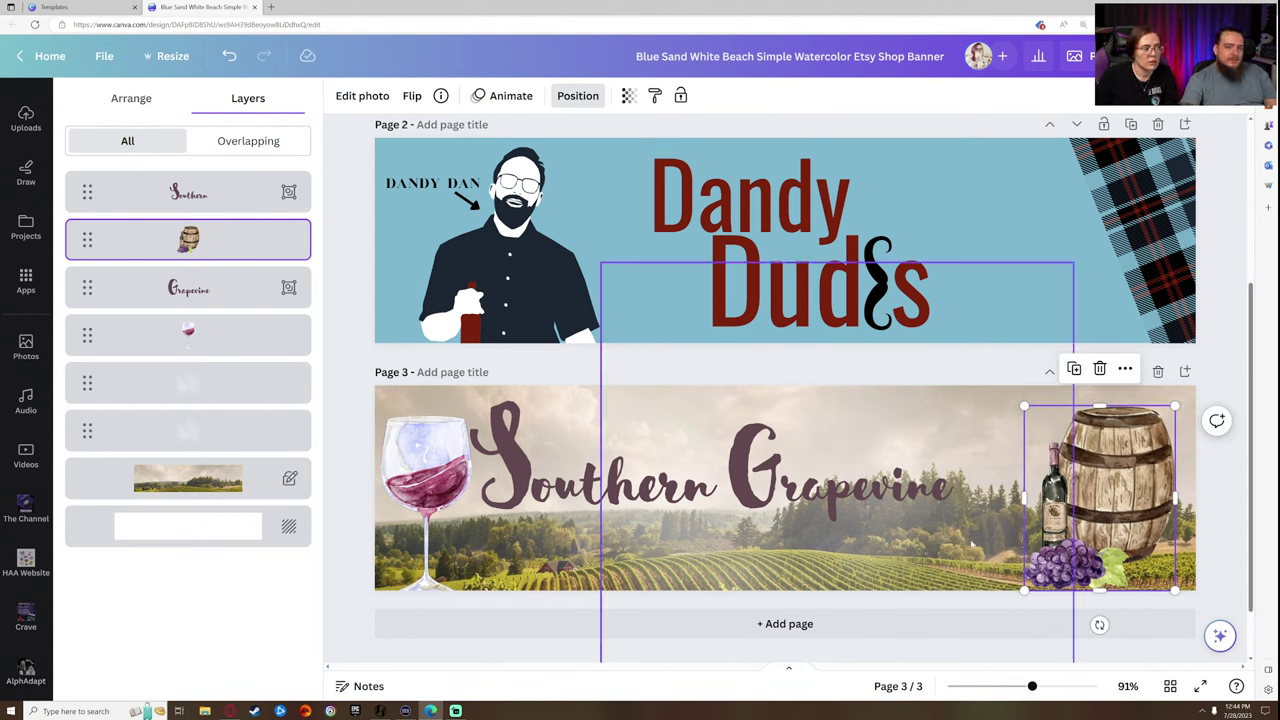
left_click_drag(1024, 407, 1040, 455)
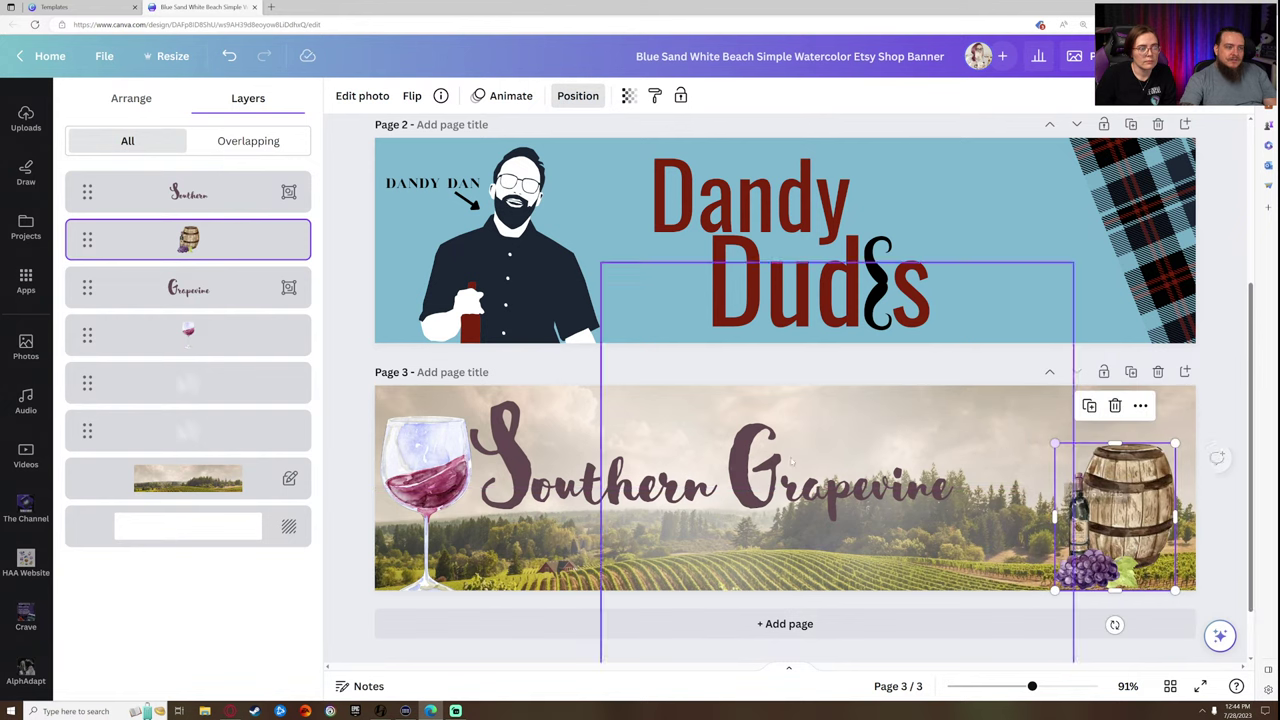
- Shrink the wine glass, try it above the barrel, and delete it from page 3
left_click(423, 465)
left_click_drag(472, 414, 537, 532)
key("ctrl+z")
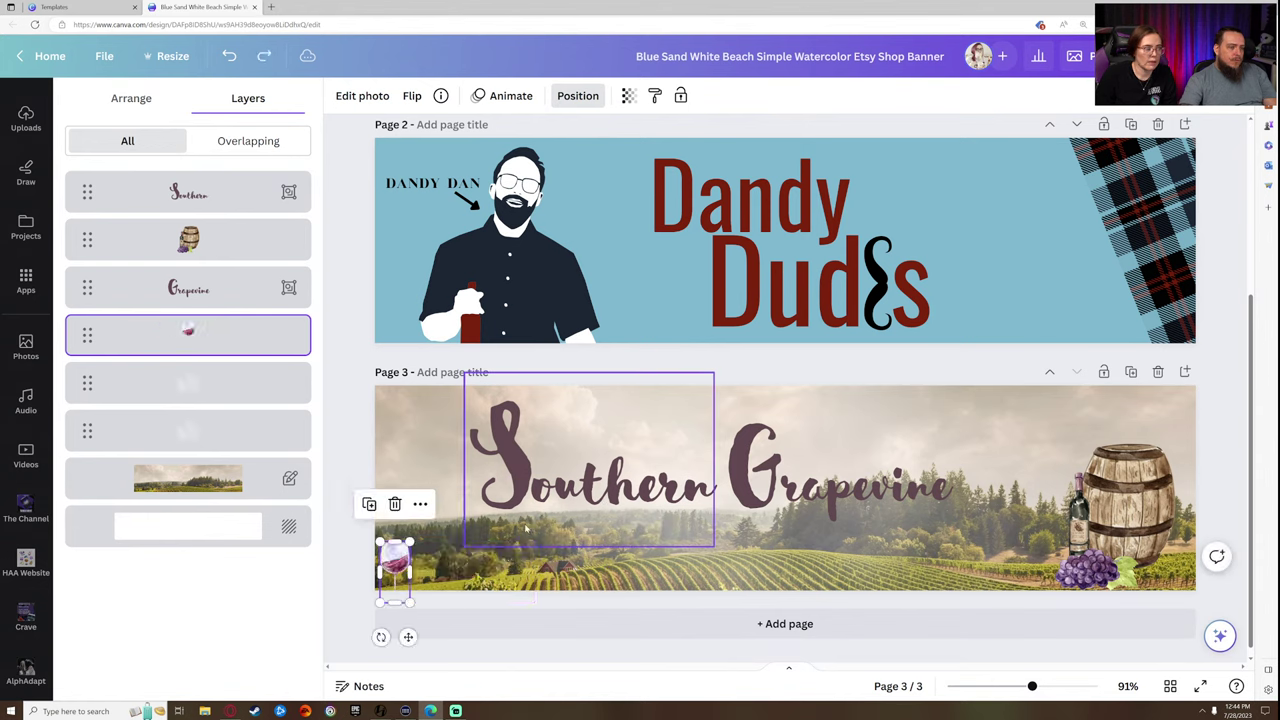
left_click_drag(422, 555, 1135, 420)
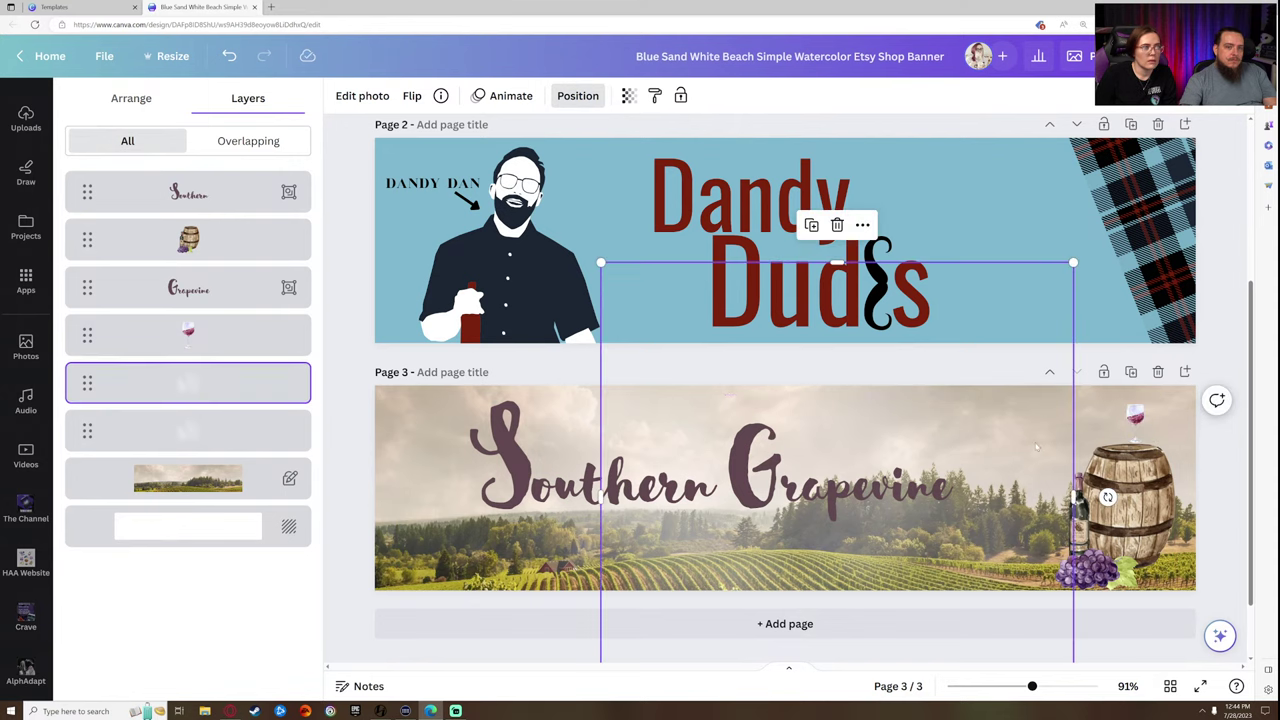
key("Delete")
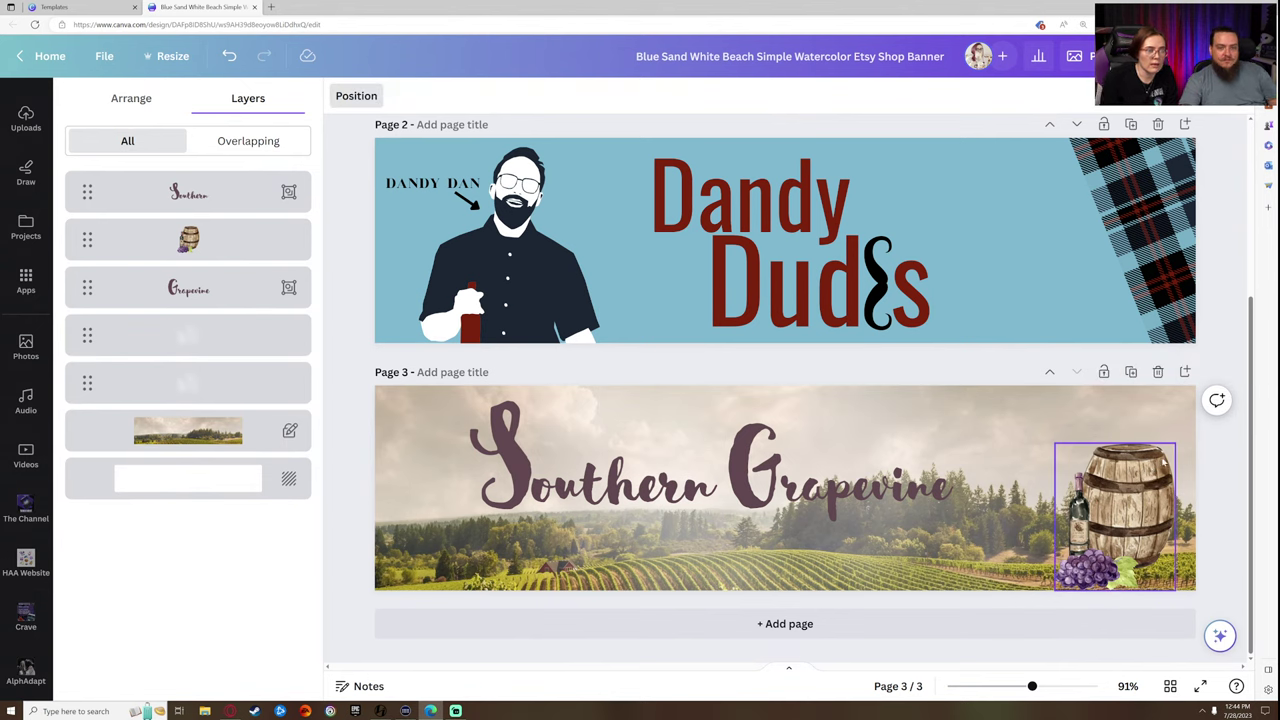
- Enlarge the barrel graphic to nearly the banner's full height and position it just inside the right edge
left_click(1062, 535)
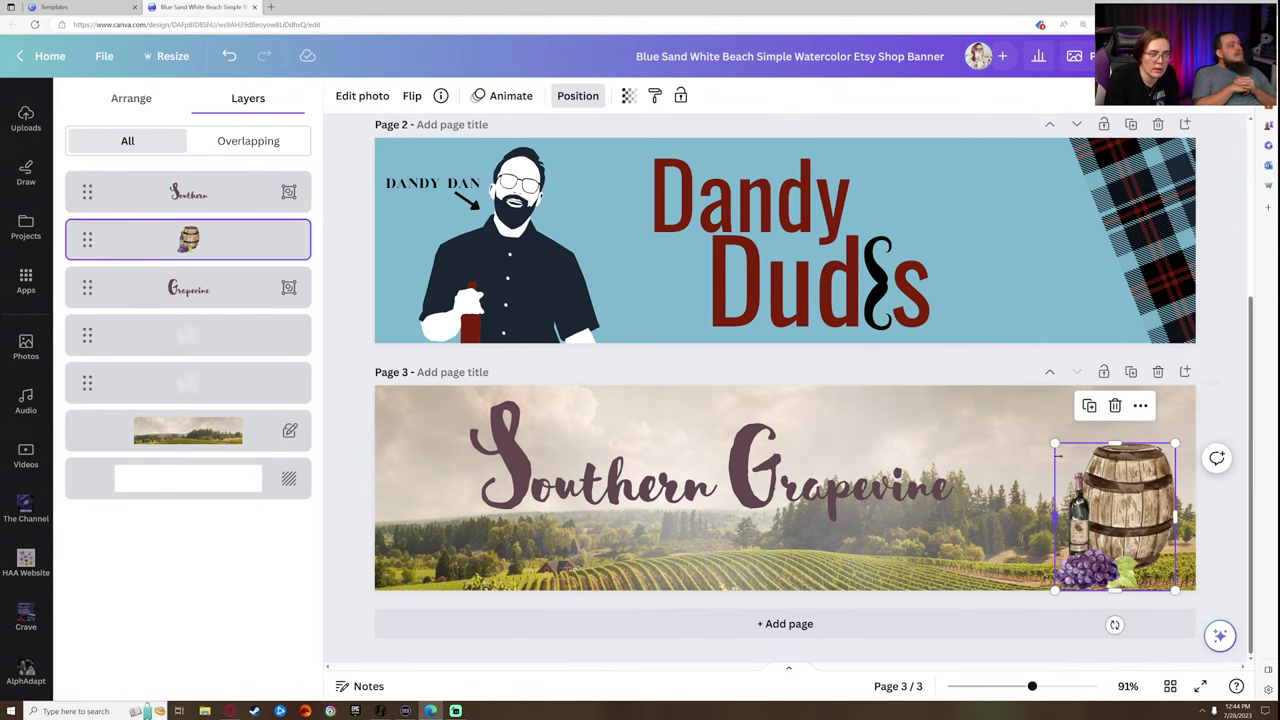
left_click_drag(1055, 443, 953, 384)
left_click_drag(1154, 493, 1178, 534)
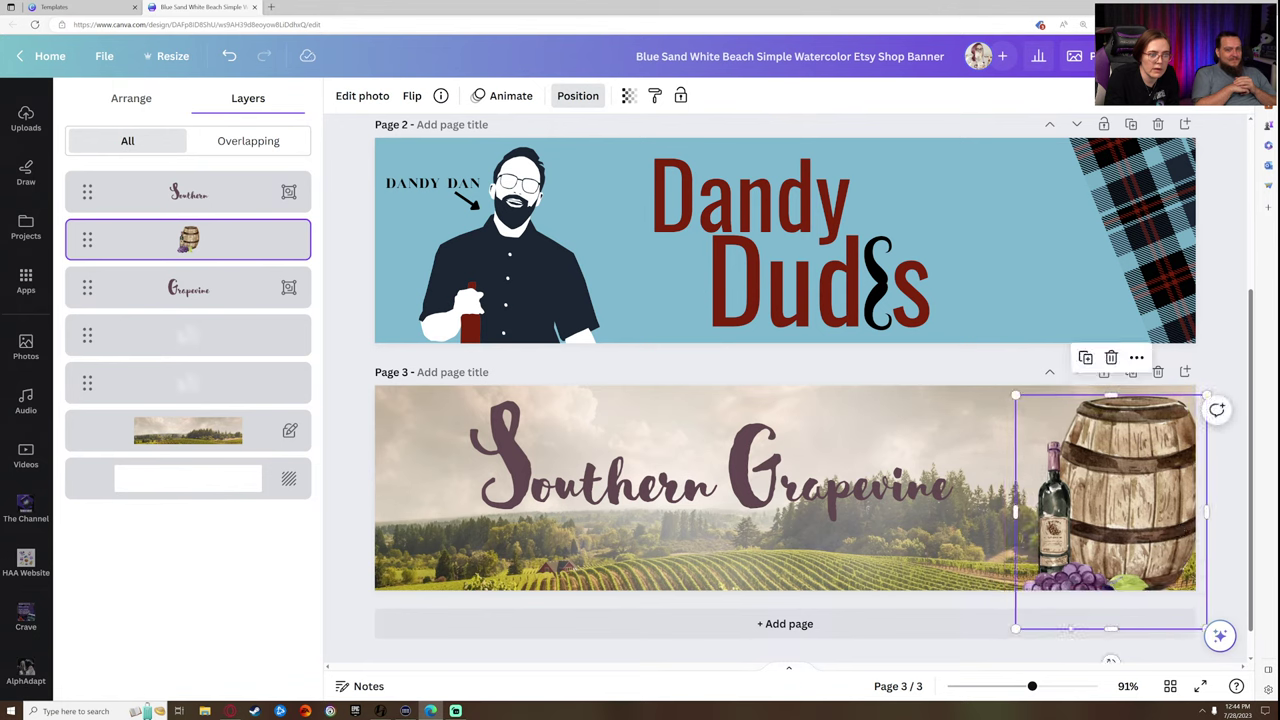
left_click_drag(1015, 629, 1028, 613)
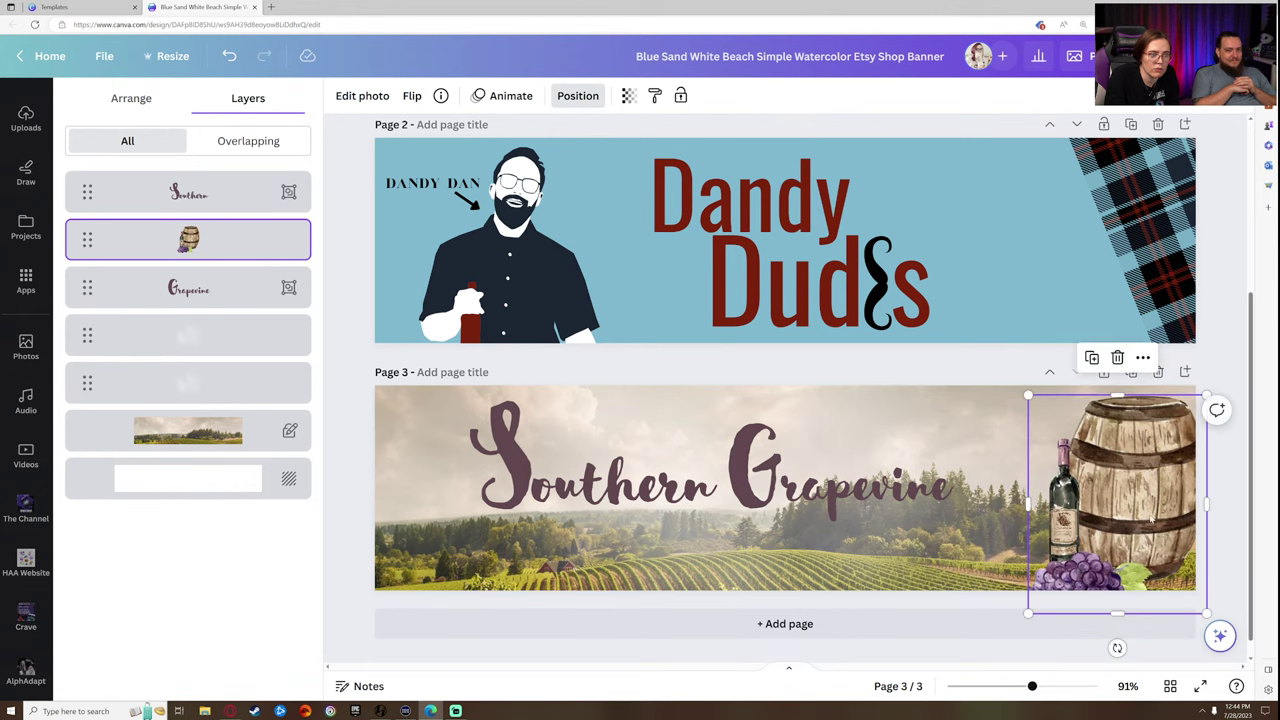
mouse_move(1150, 518)
left_mouse_down()
mouse_move(1176, 518)
mouse_move(1116, 516)
mouse_move(1127, 516)
left_mouse_up()
left_click(1206, 501)
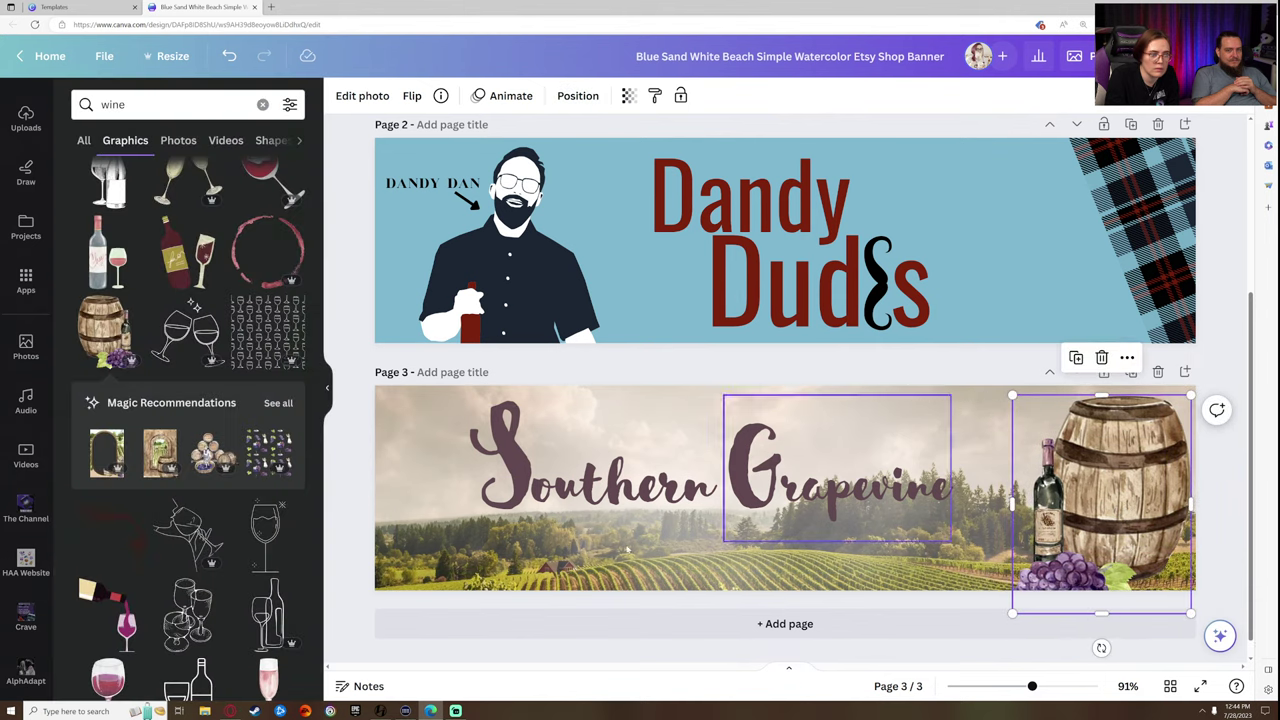
- Select both words together with the fog graphics and move them slightly toward the barrel
left_click_drag(424, 437, 897, 469)
left_click(1215, 541)
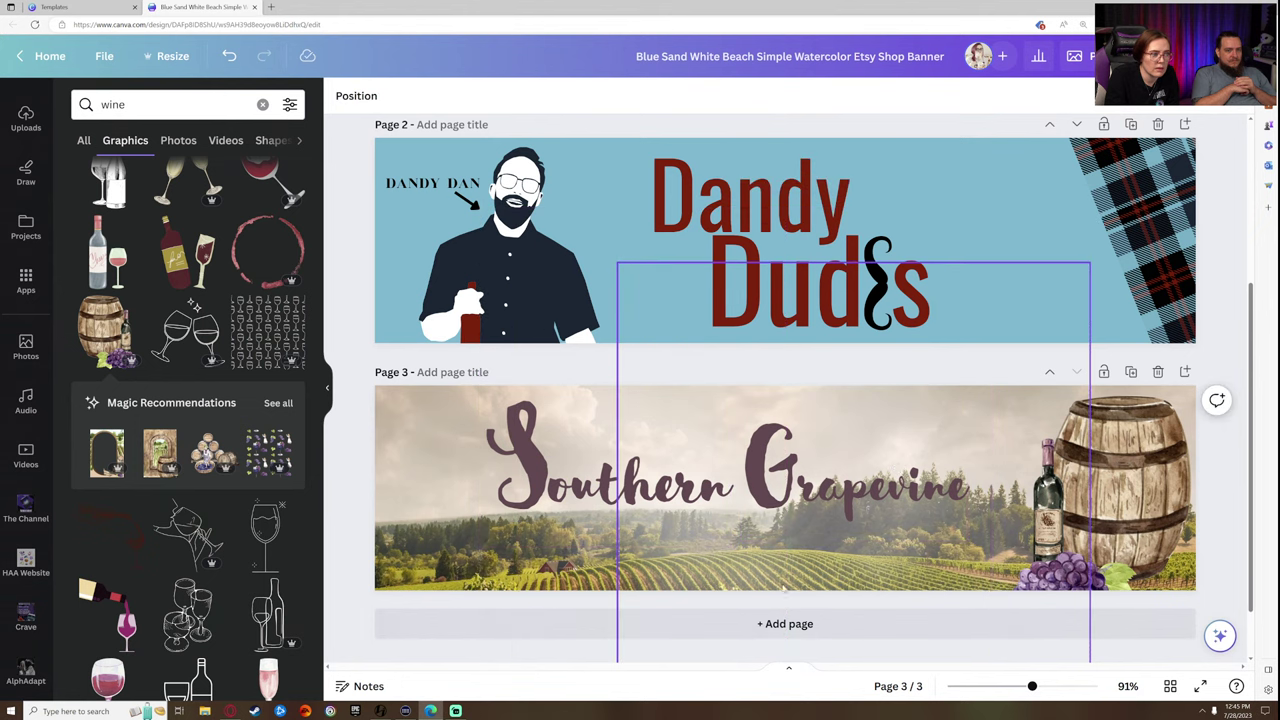
- Duplicate a fog graphic over "Grapevine" and move the copy below the lettering and barrel in the layer order
mouse_move(879, 558)
left_mouse_down()
mouse_move(675, 558)
mouse_move(763, 662)
mouse_move(870, 568)
left_mouse_up()
left_click(572, 115)
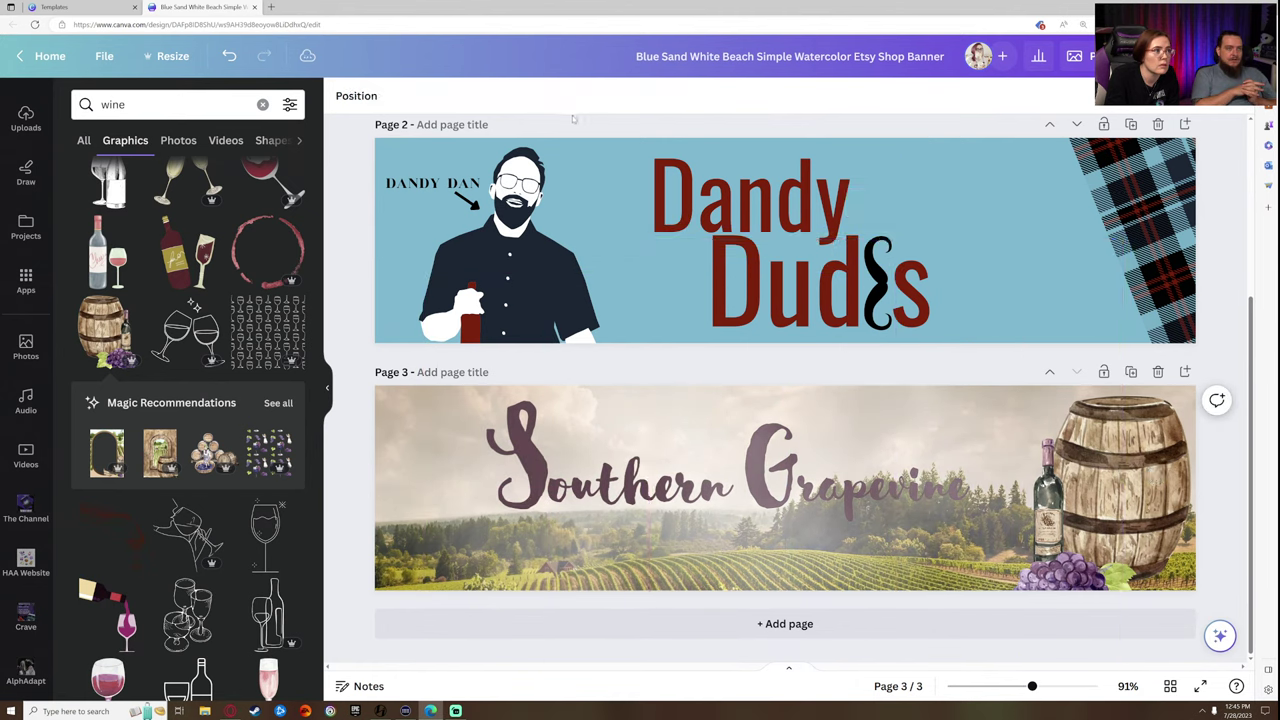
left_click(735, 460)
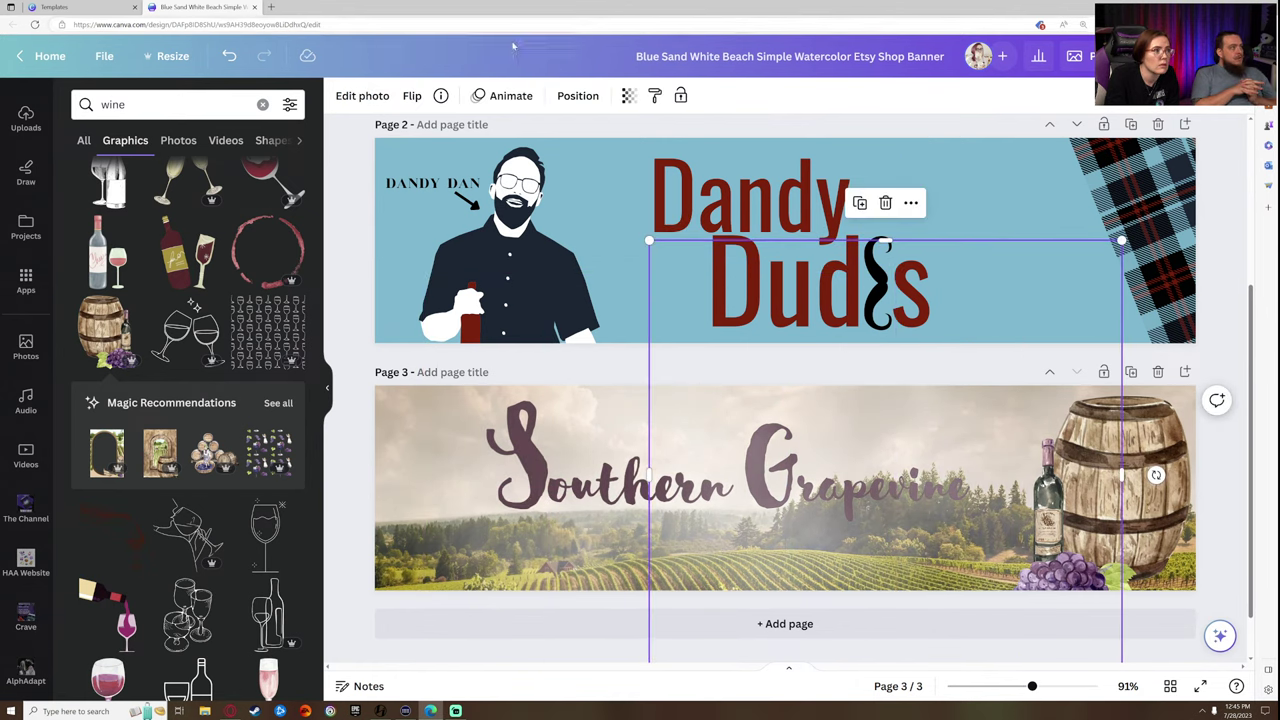
left_click(578, 96)
left_click_drag(188, 177, 188, 336)
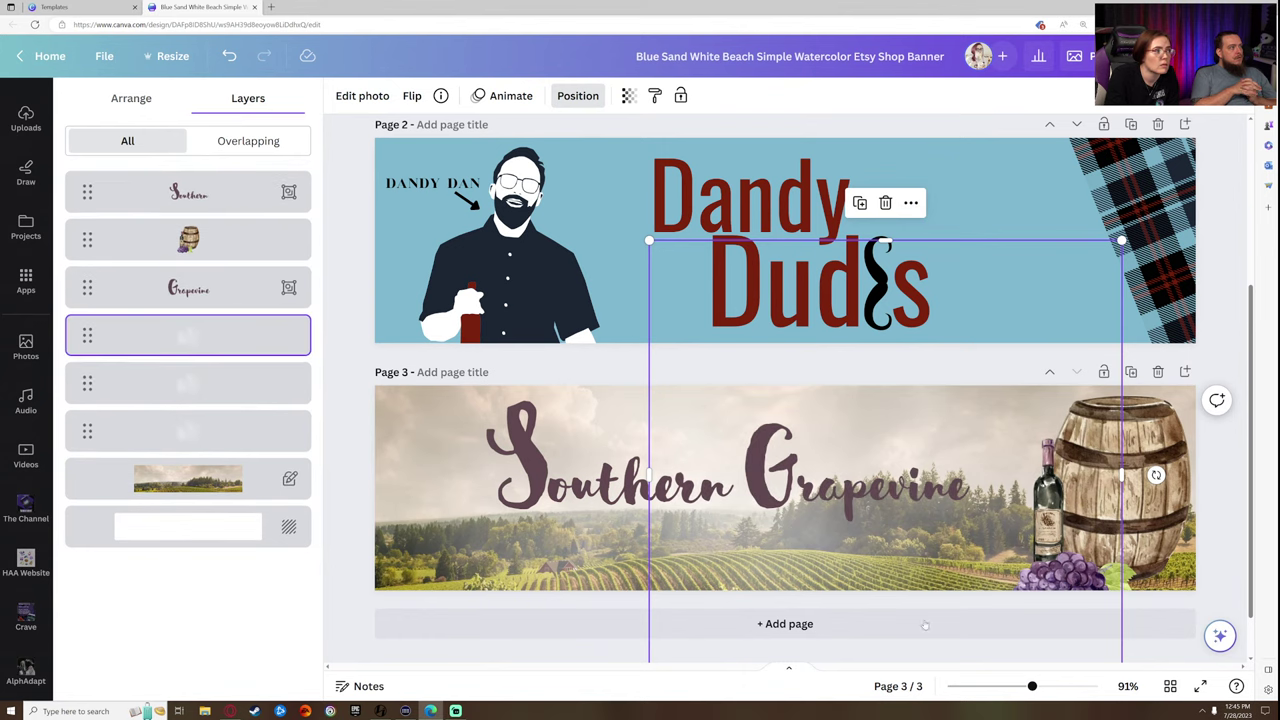
left_click(1213, 478)
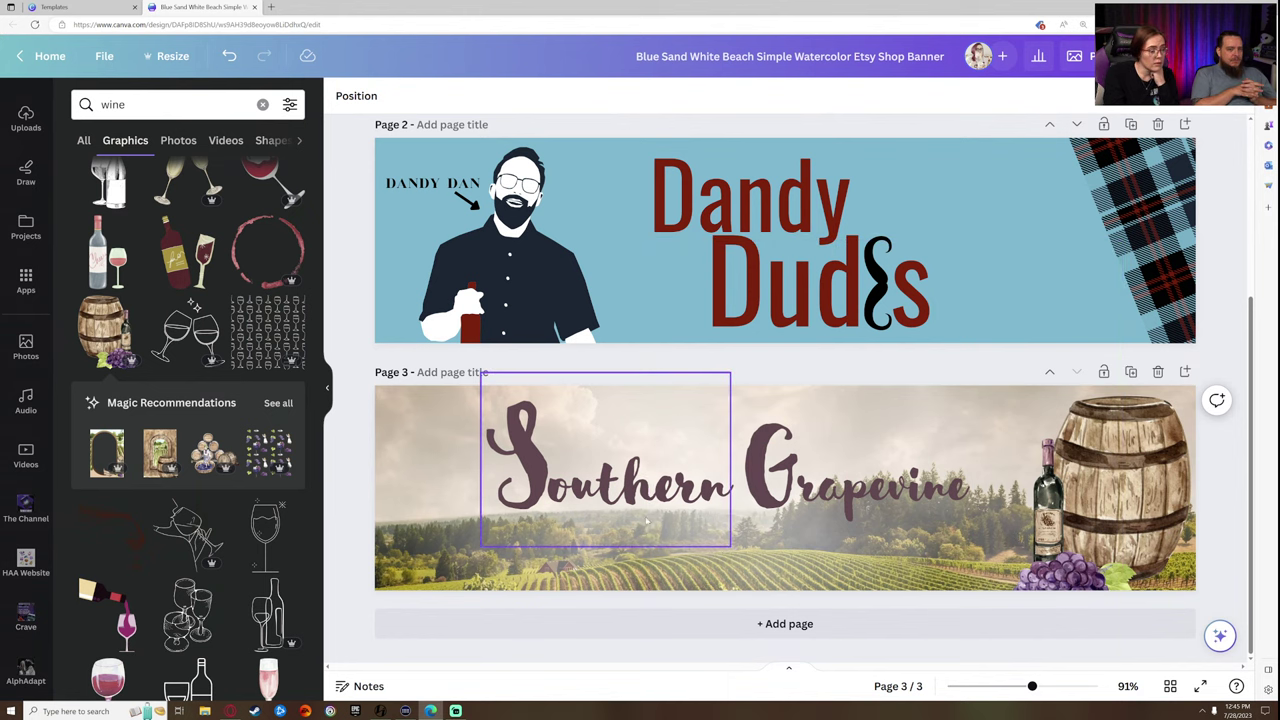
- Enlarge "Southern" to font size 112 and "Grapevine" to 97.2, placing "Grapevine" directly after "Southern"
left_click(566, 460)
left_click_drag(481, 547, 413, 590)
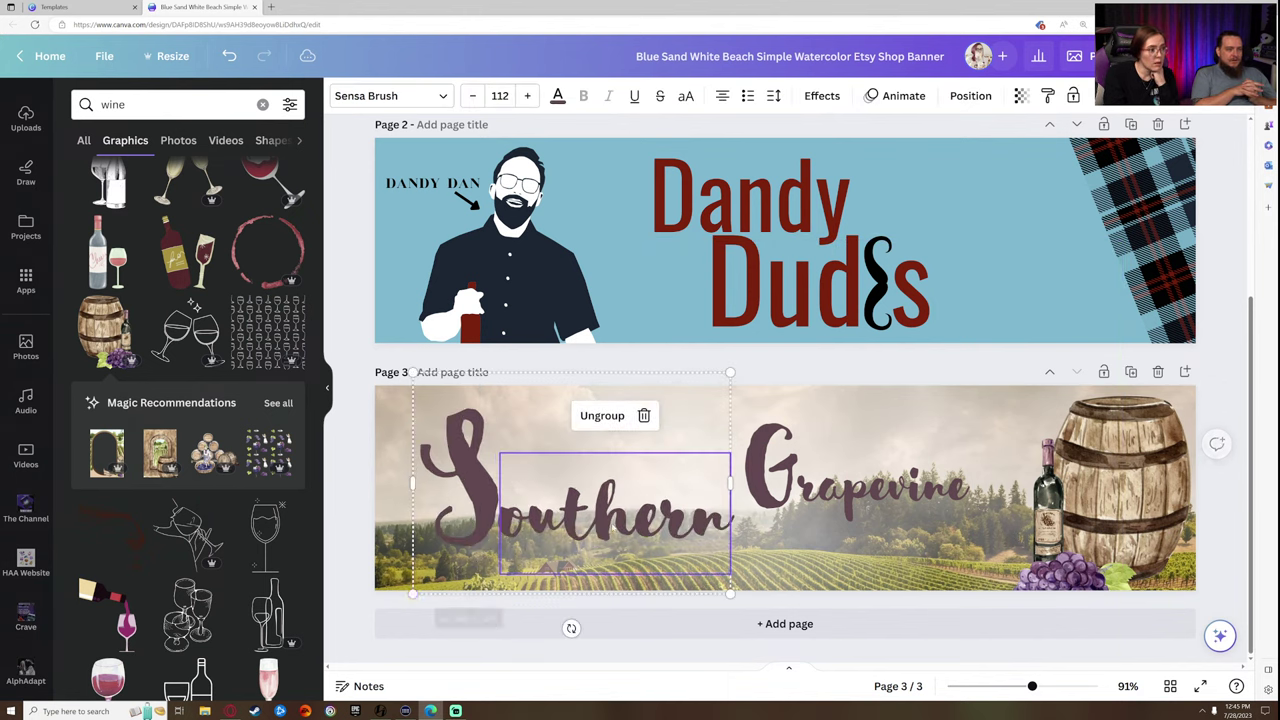
left_click(916, 505)
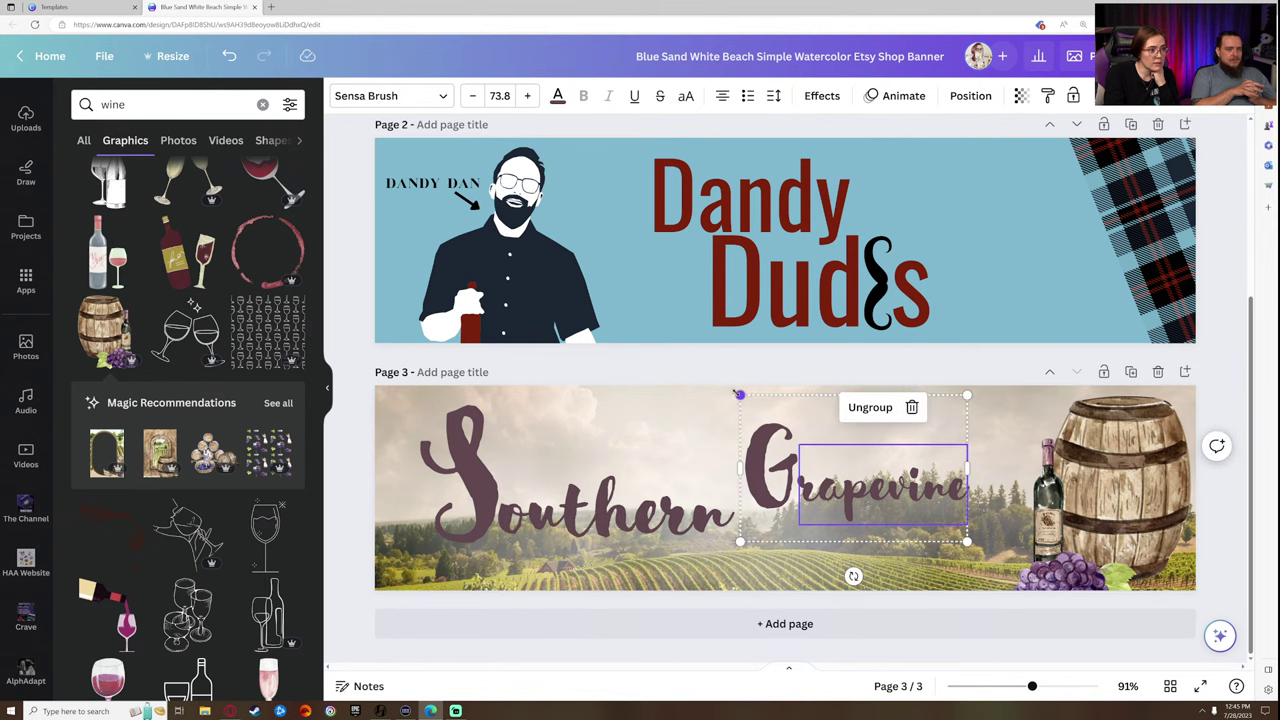
left_click_drag(740, 395, 669, 352)
left_click_drag(752, 450, 837, 478)
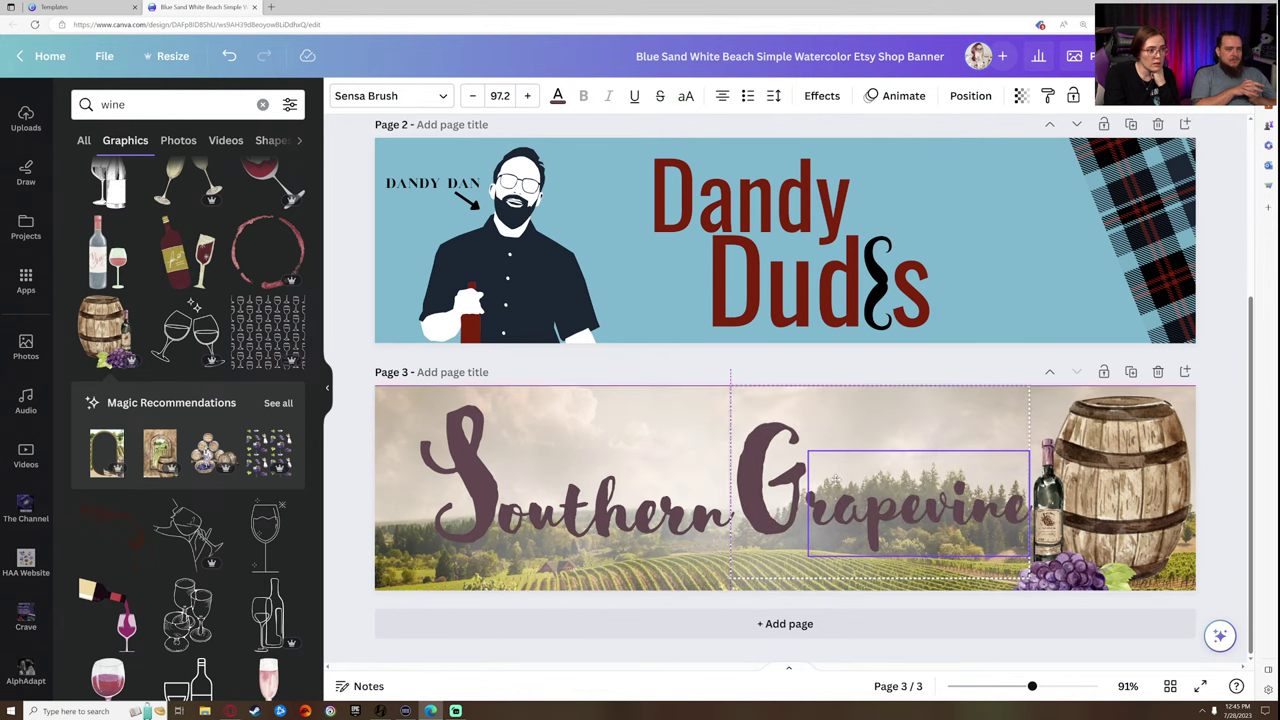
- Nudge "Southern" up and away from "Grapevine", and shift "Grapevine" slightly away from the barrel graphic
left_click(657, 526)
left_click_drag(657, 526, 641, 528)
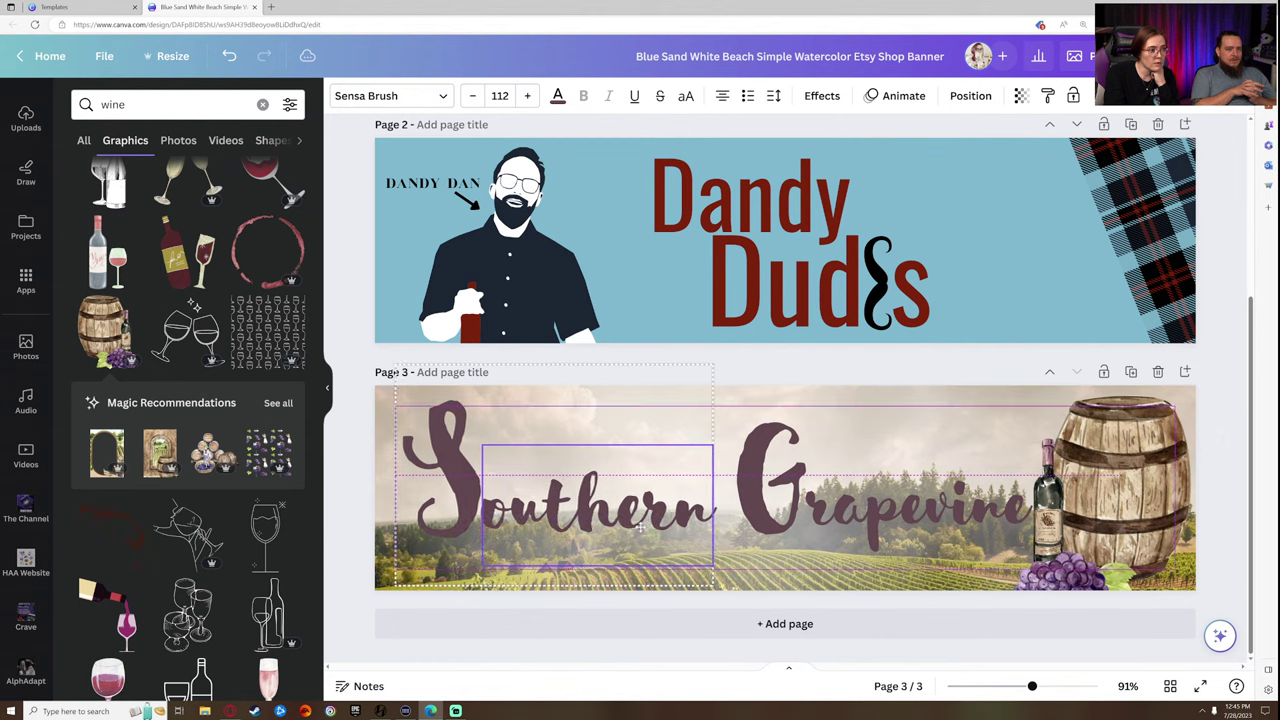
left_click_drag(838, 523, 825, 521)
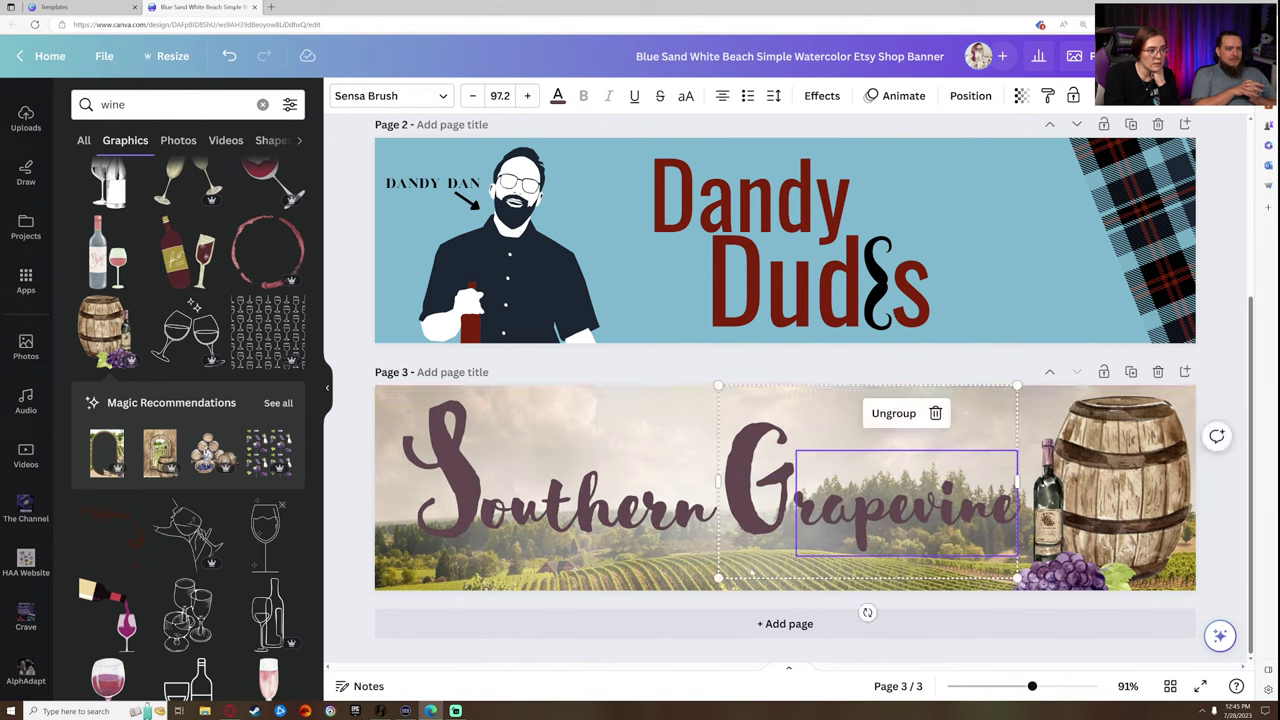
left_click(728, 572)
left_click(731, 602)
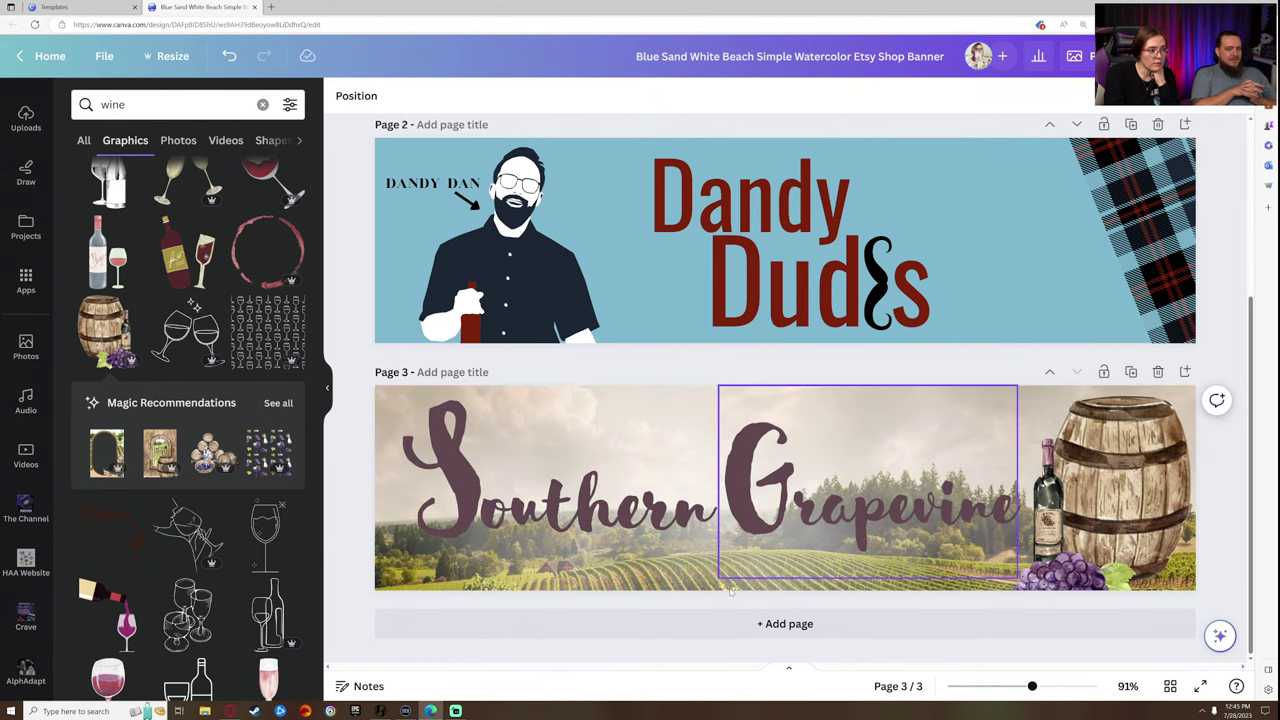
left_click(908, 528)
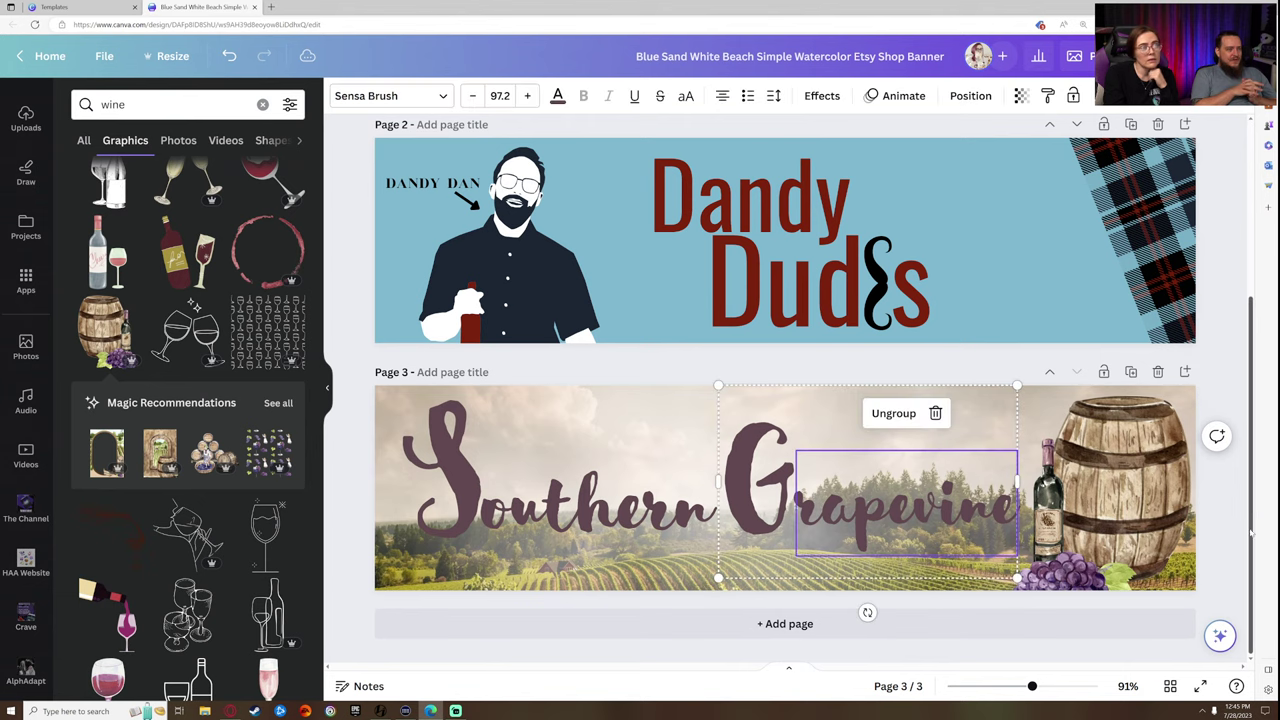
left_click(1232, 510)
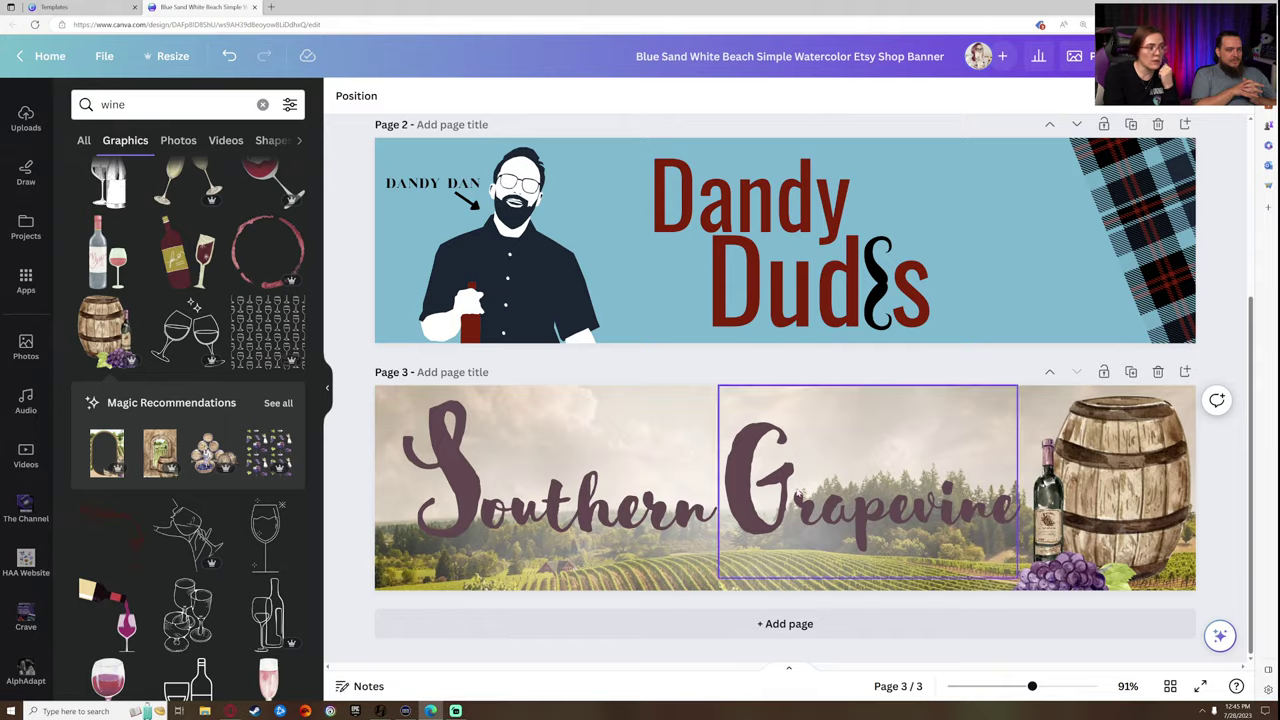
- Shrink "Grapevine" so it ends well before the wine bottle, and shift the barrel graphic slightly toward the lettering
scroll(850, 515, "up", 3)
scroll(840, 530, "down", 3)
scroll(838, 543, "down", 1)
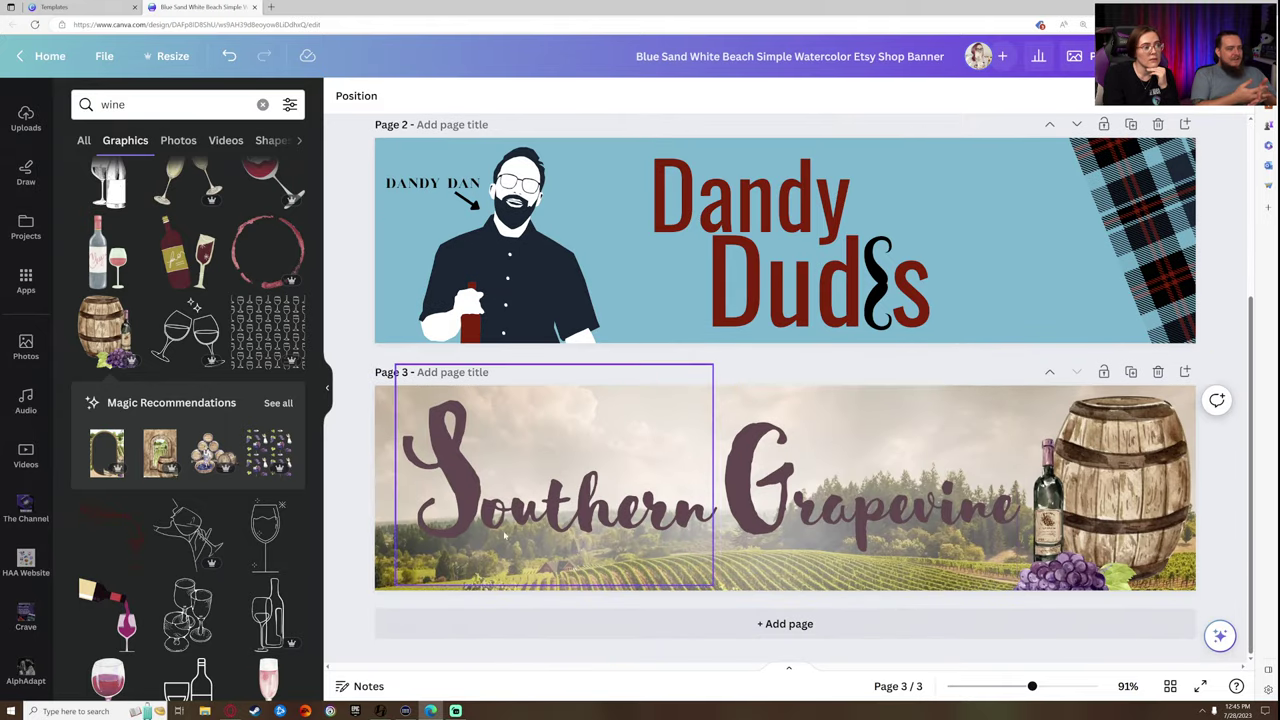
left_click(937, 550)
left_click_drag(1017, 577, 972, 548)
left_click_drag(890, 487, 889, 497)
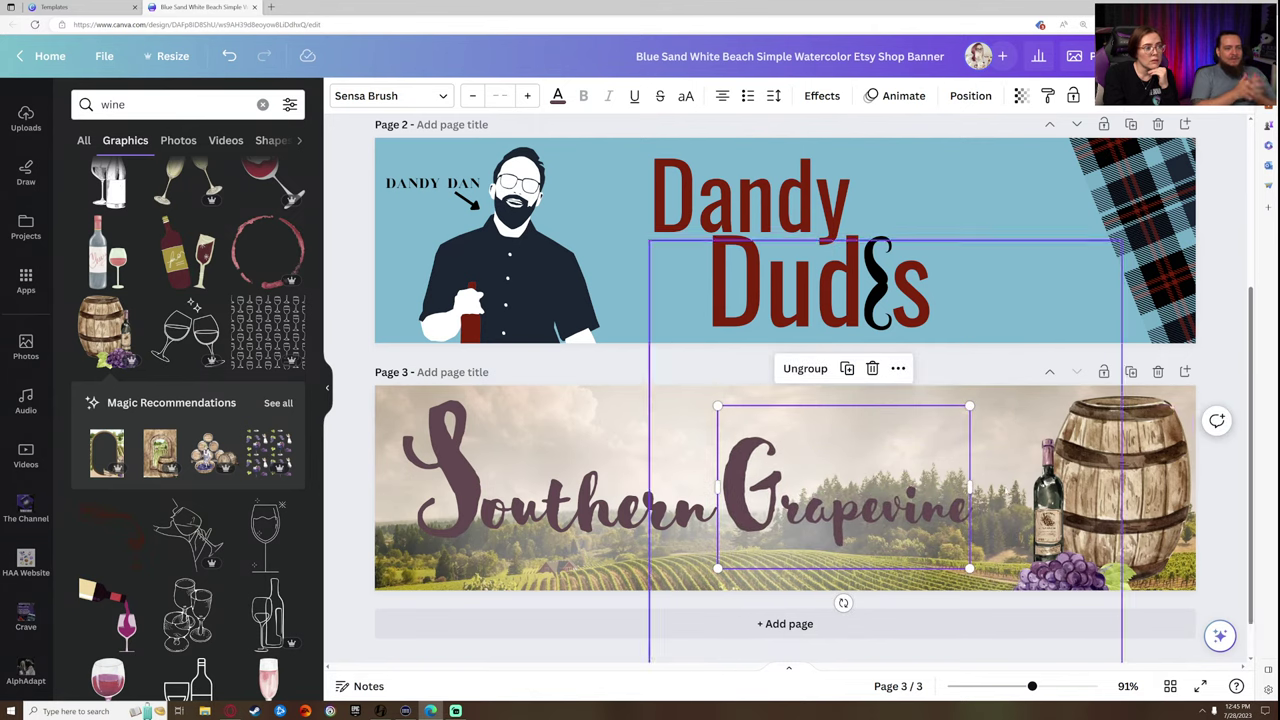
left_click_drag(1178, 457, 1169, 459)
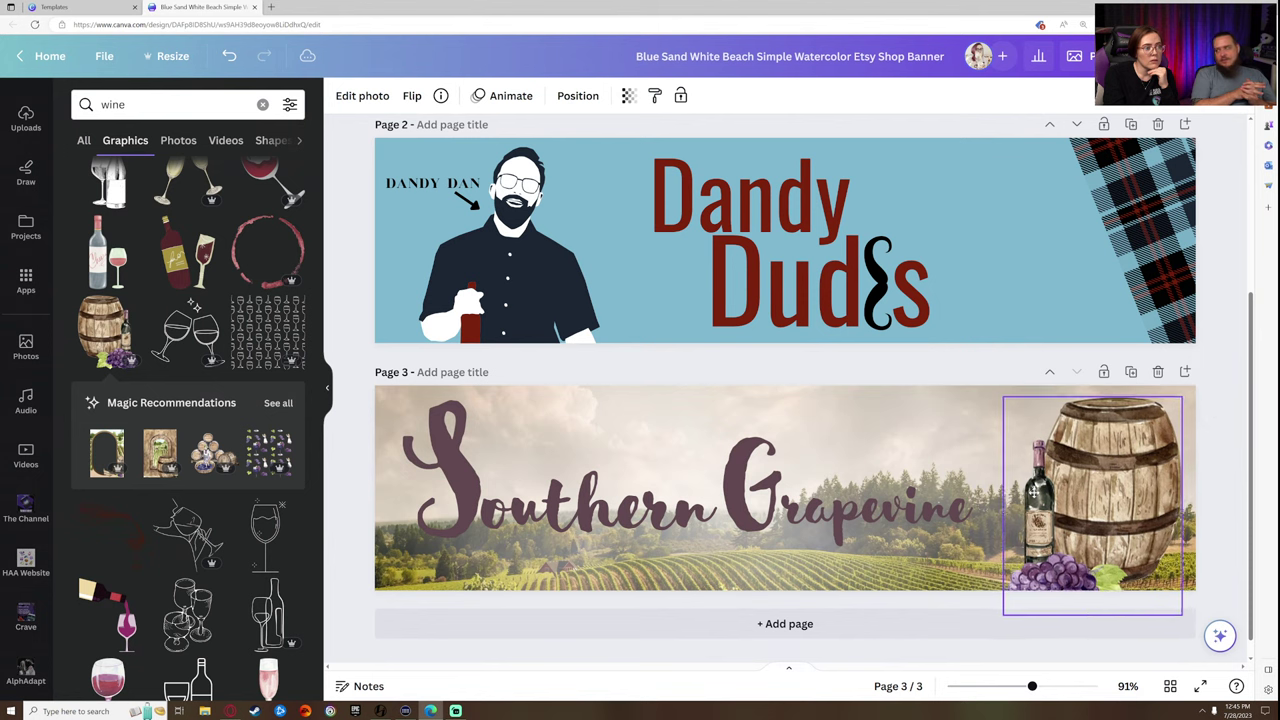
left_click(1210, 494)
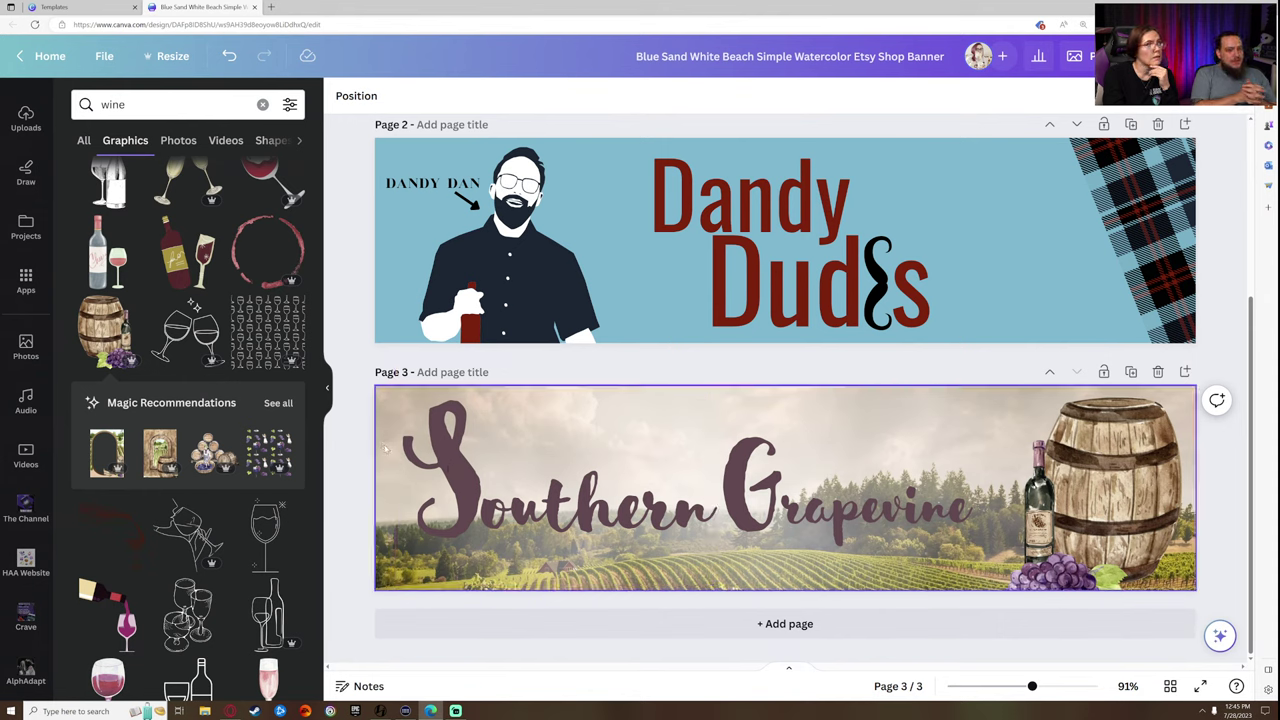
- Unlock the vineyard background photo on page 3 and set its transparency to 60
left_click(157, 104)
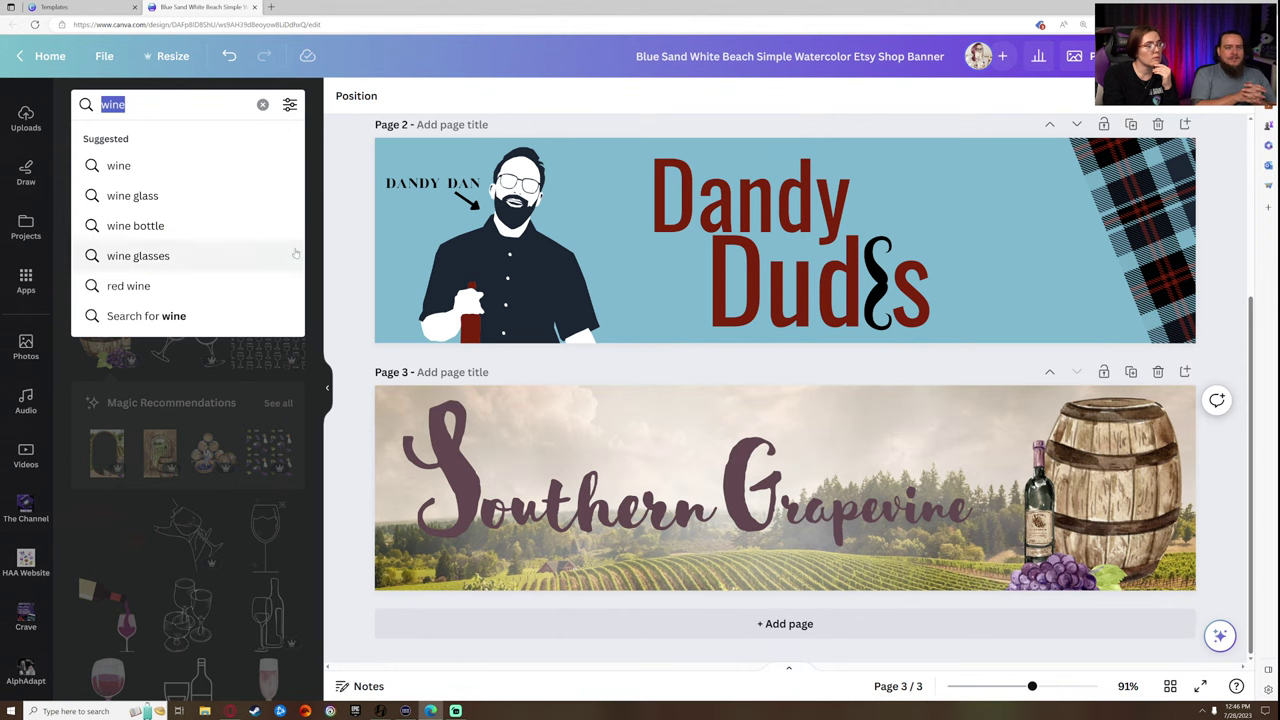
left_click(341, 250)
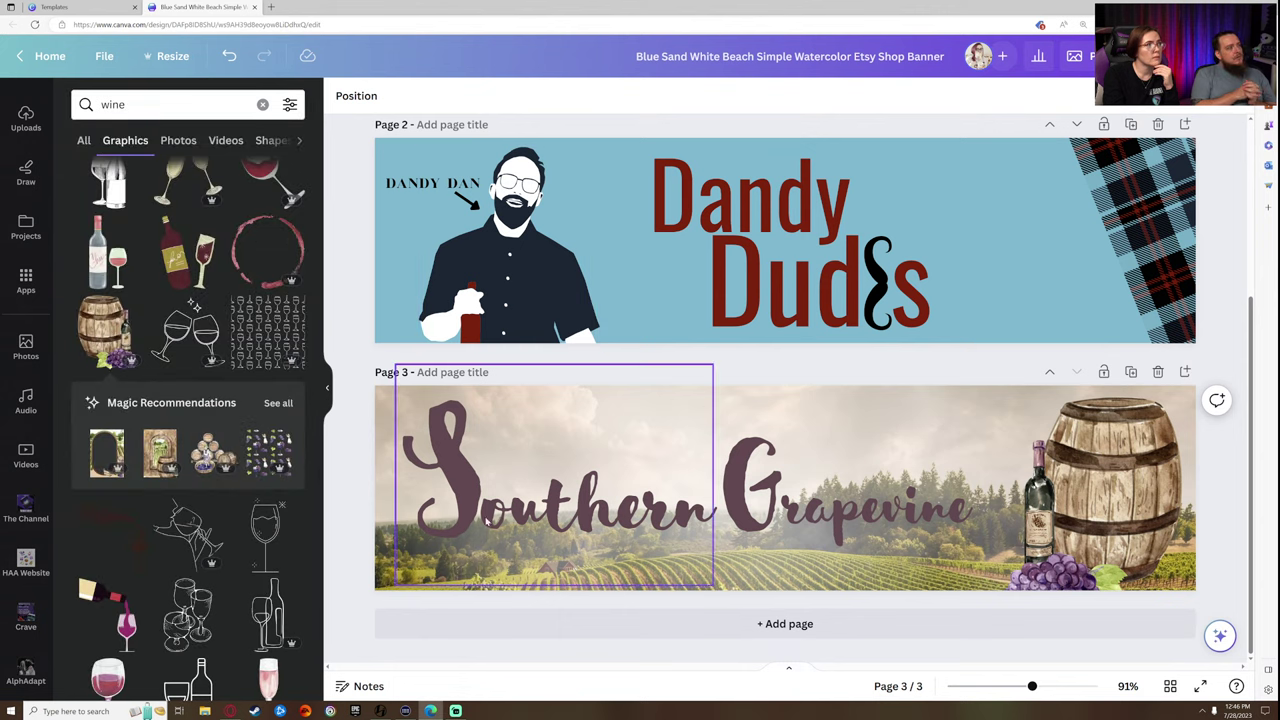
left_click(520, 436)
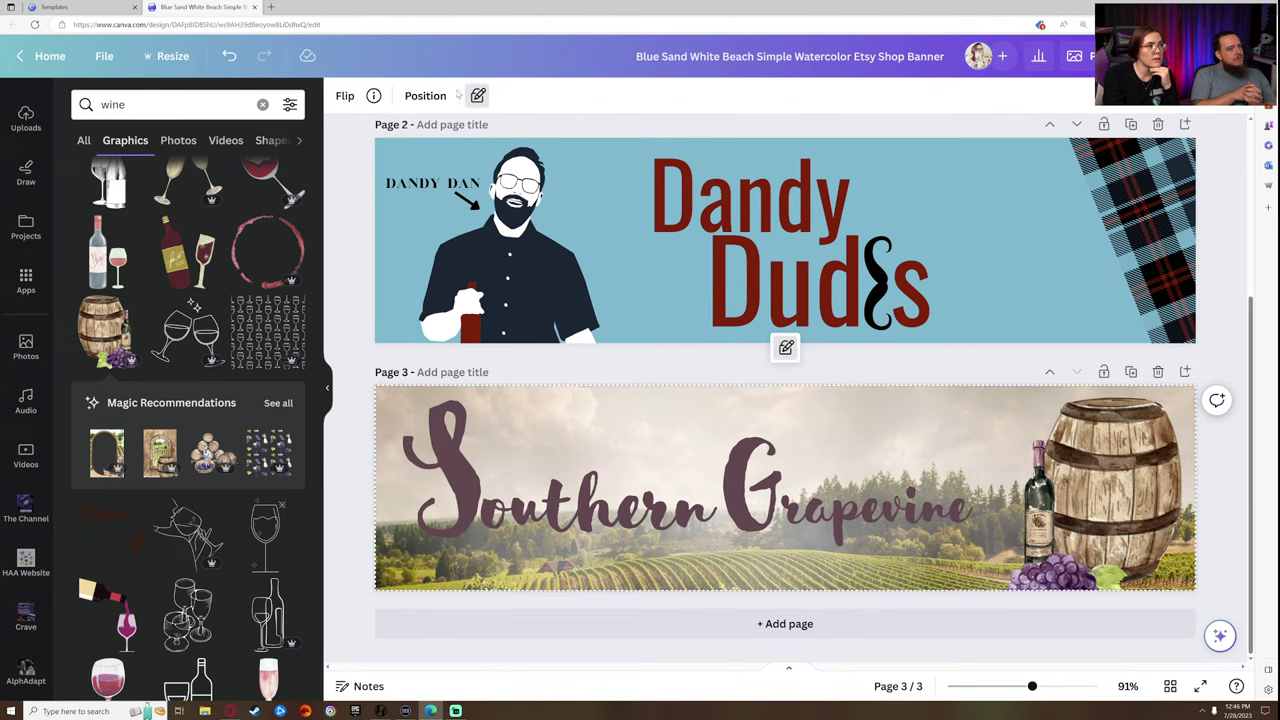
left_click(785, 348)
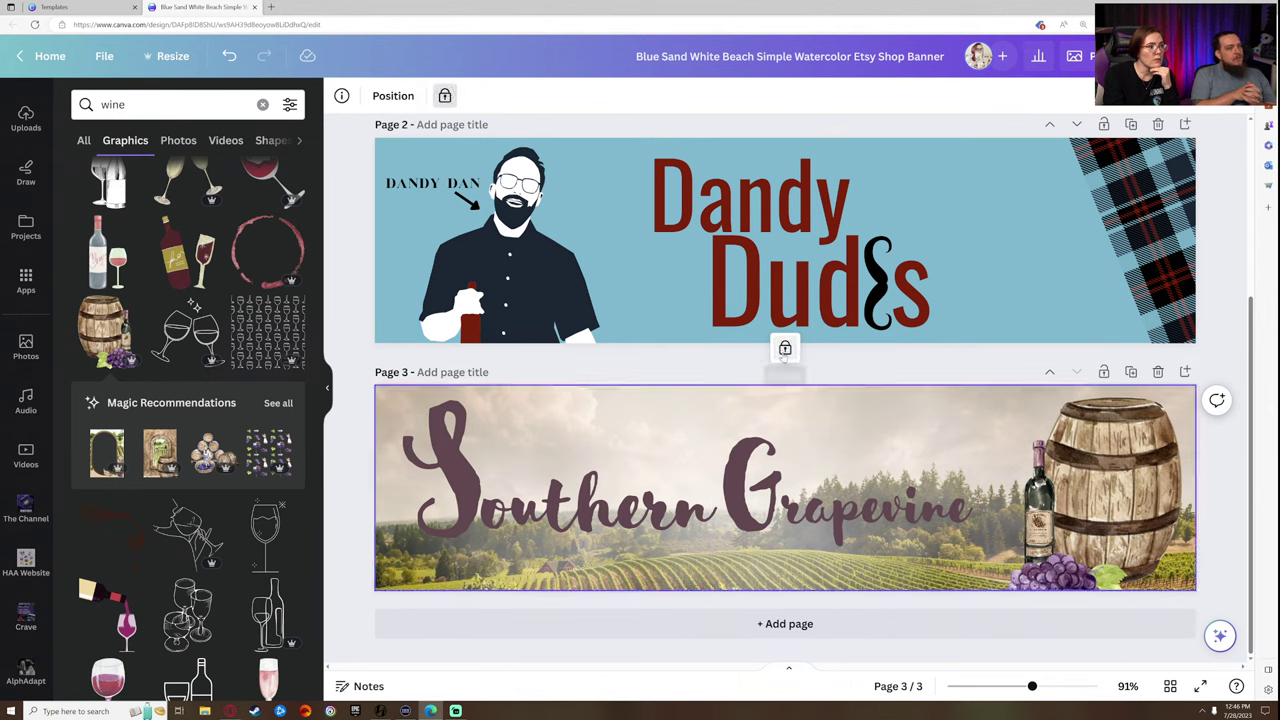
left_click(785, 348)
left_click(628, 95)
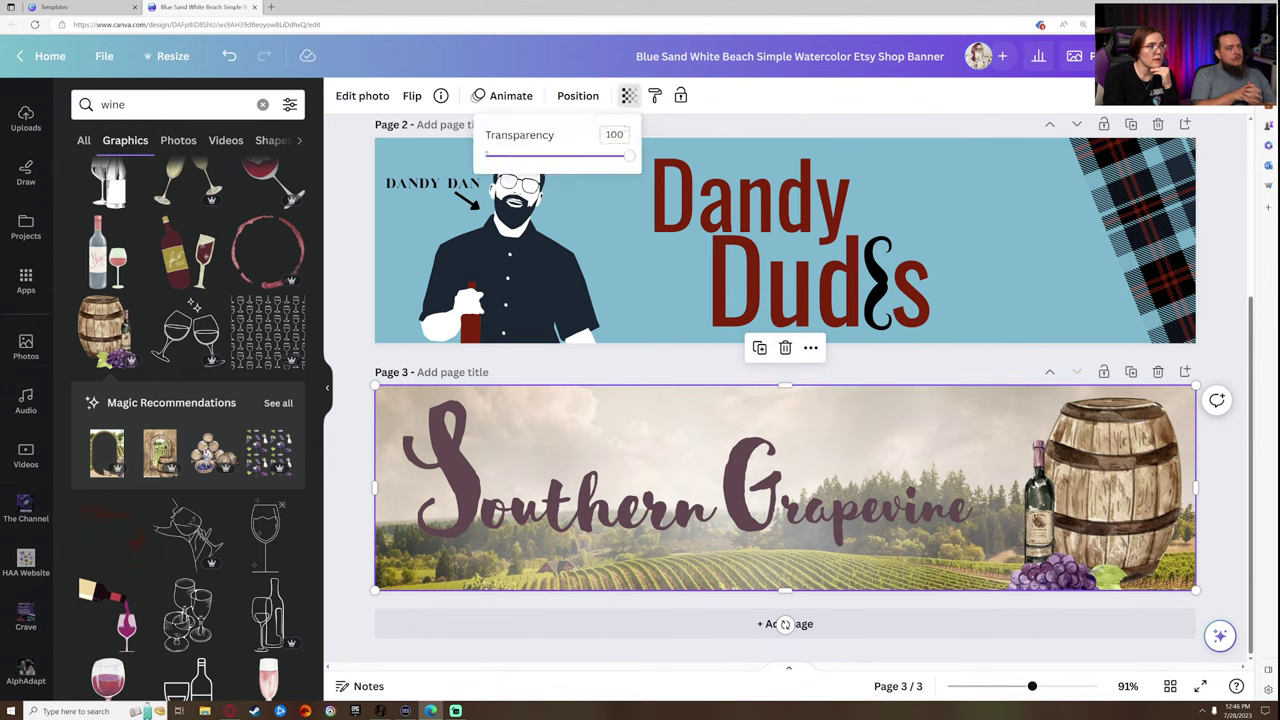
left_click_drag(627, 158, 572, 156)
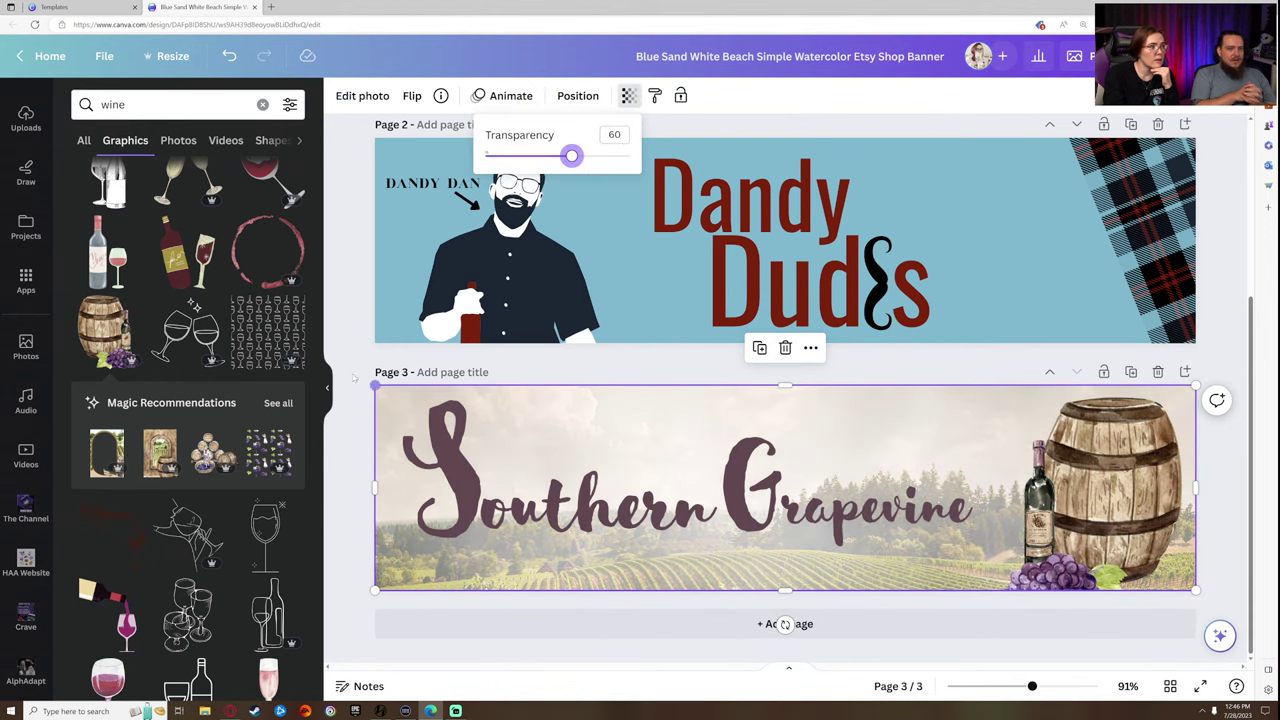
- Pull the vineyard photo's upper edge down to expose the page background, and colour that background with the photo's pale beige
left_click_drag(785, 385, 822, 393)
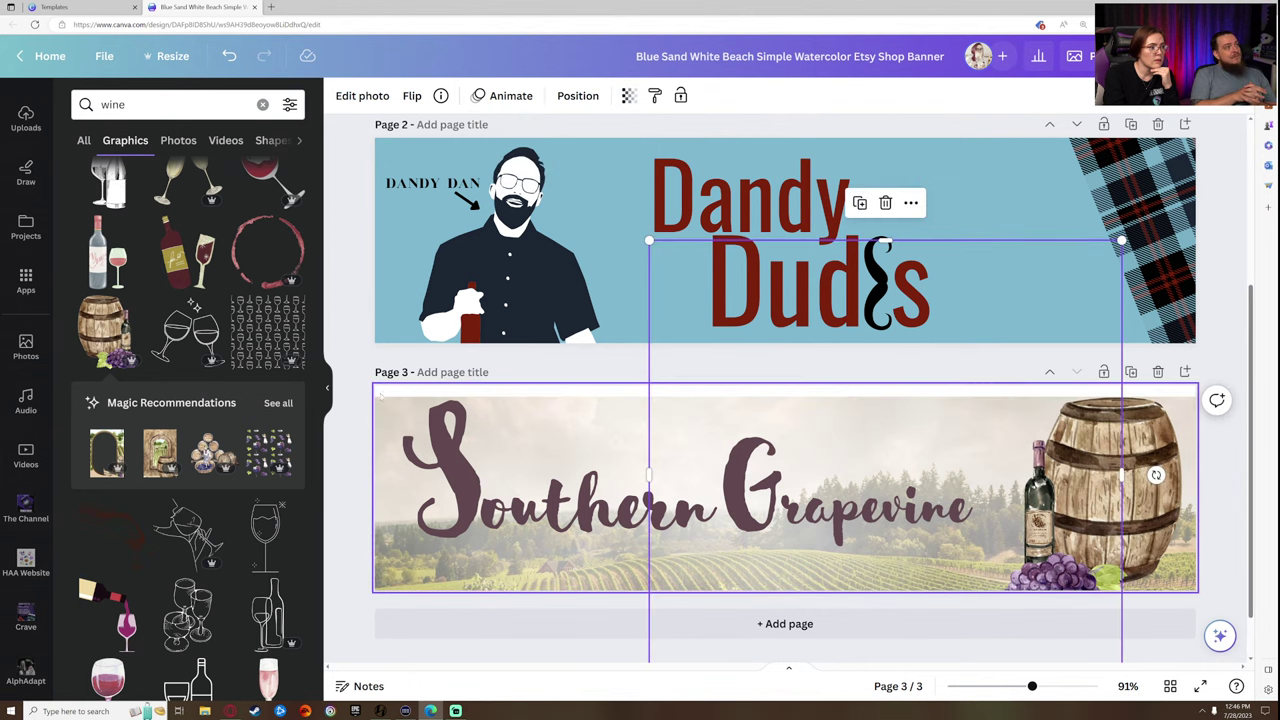
left_click(385, 396)
left_click(341, 96)
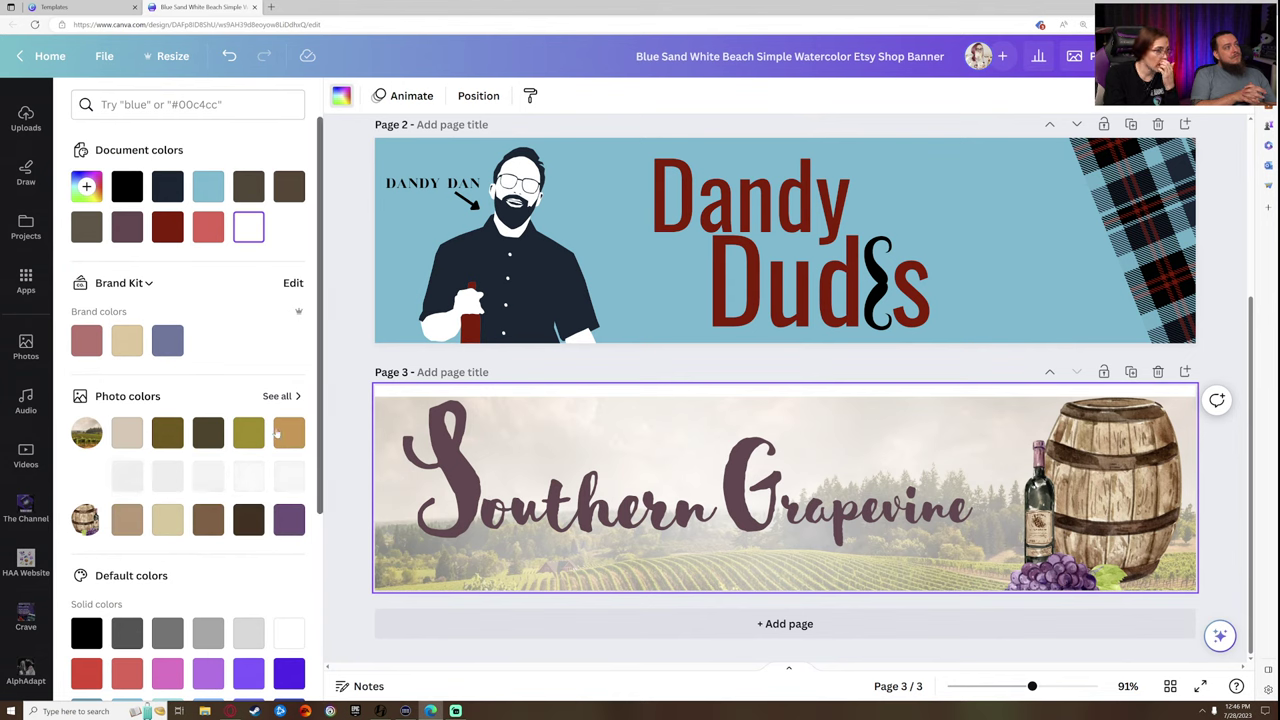
left_click(289, 432)
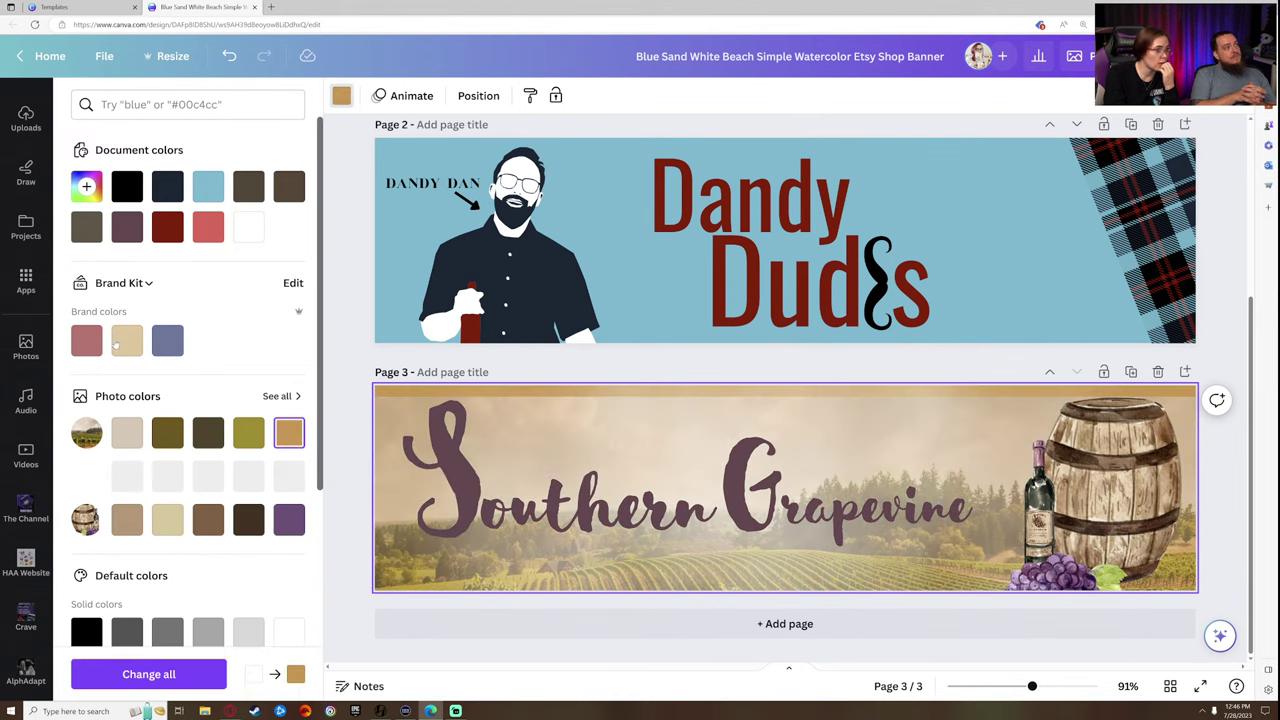
left_click(117, 343)
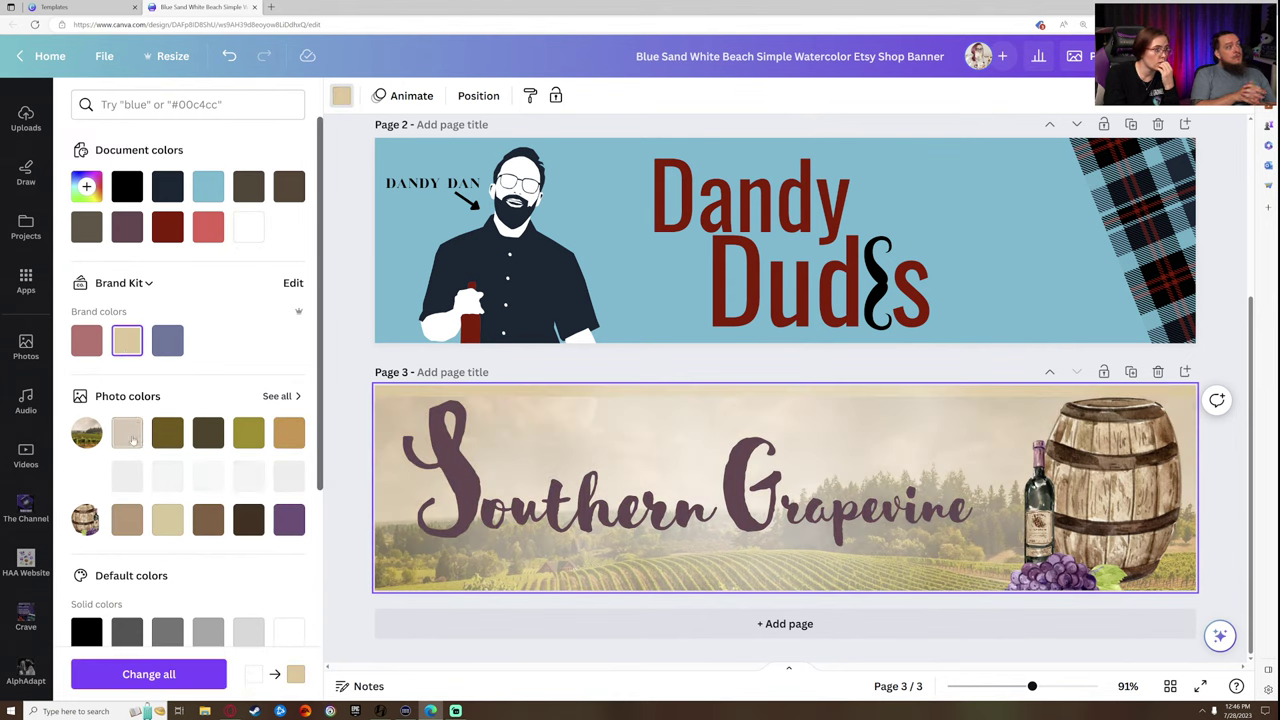
left_click(127, 433)
- Extend the vineyard photo's upper edge back up so the photo covers the whole page 3 banner
left_click(858, 420)
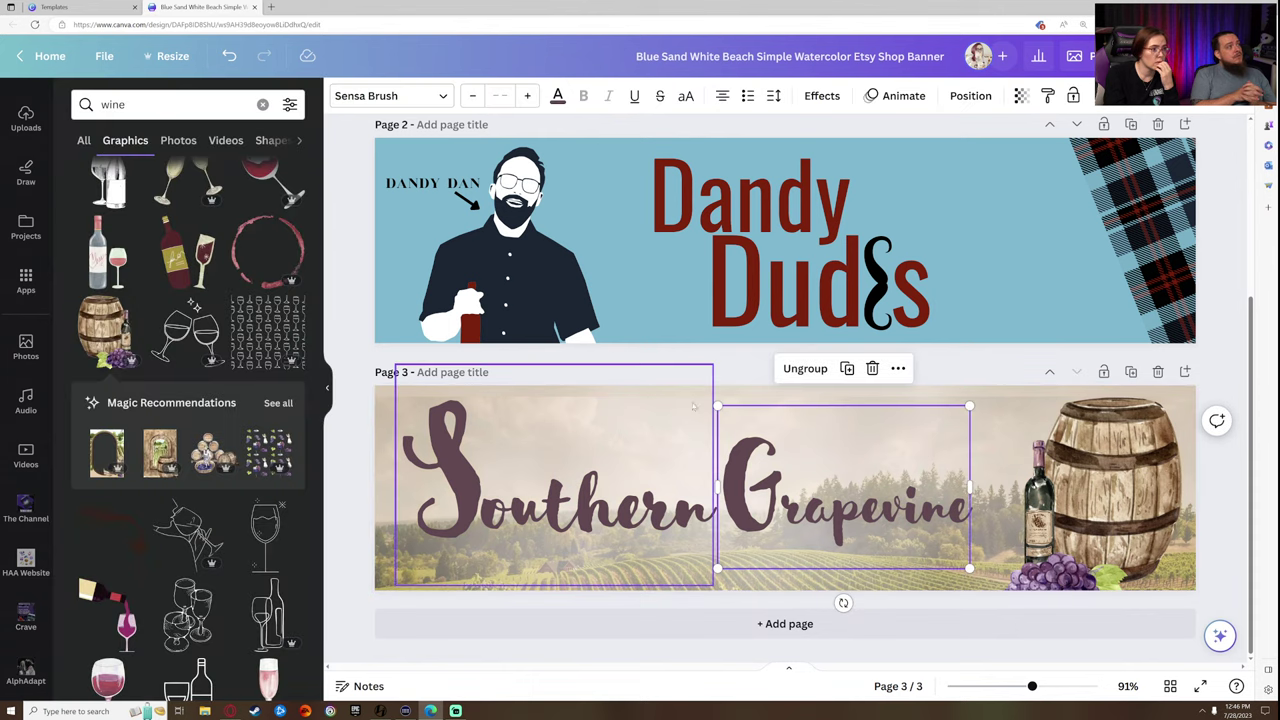
left_click(756, 456)
left_click(920, 378)
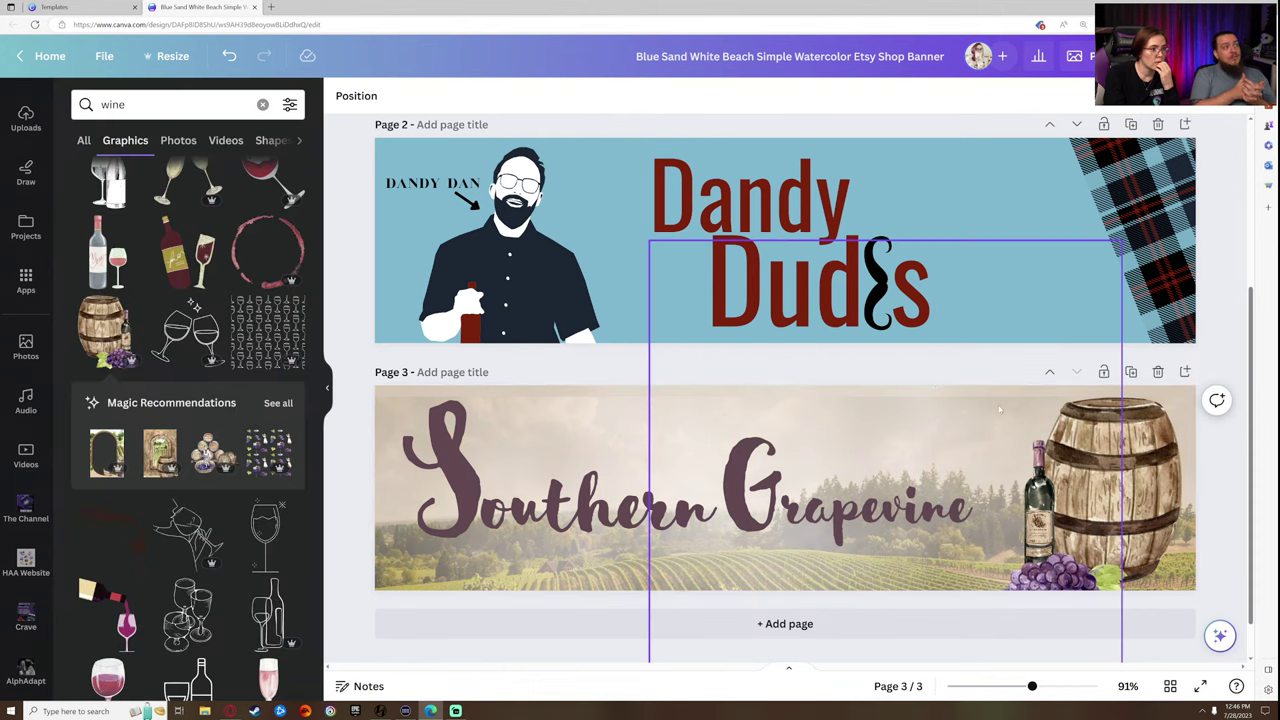
left_click(527, 390)
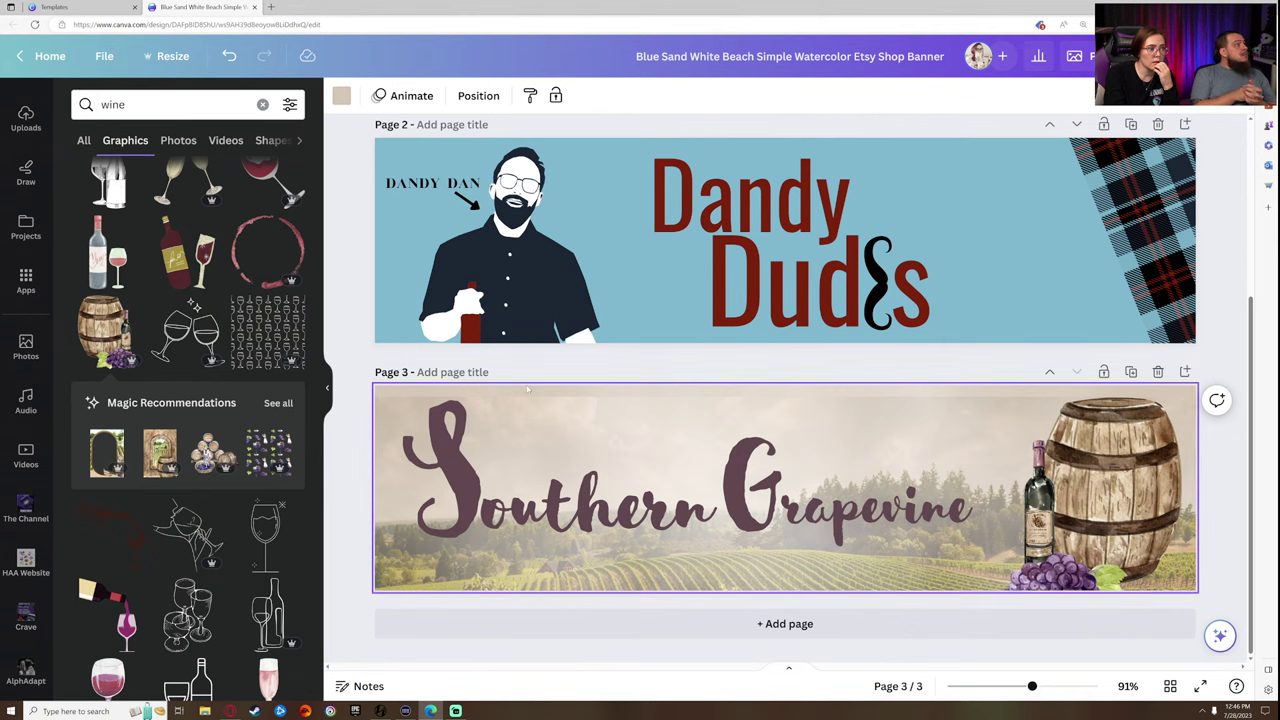
left_click(742, 409)
left_click_drag(787, 397, 789, 384)
left_click(869, 363)
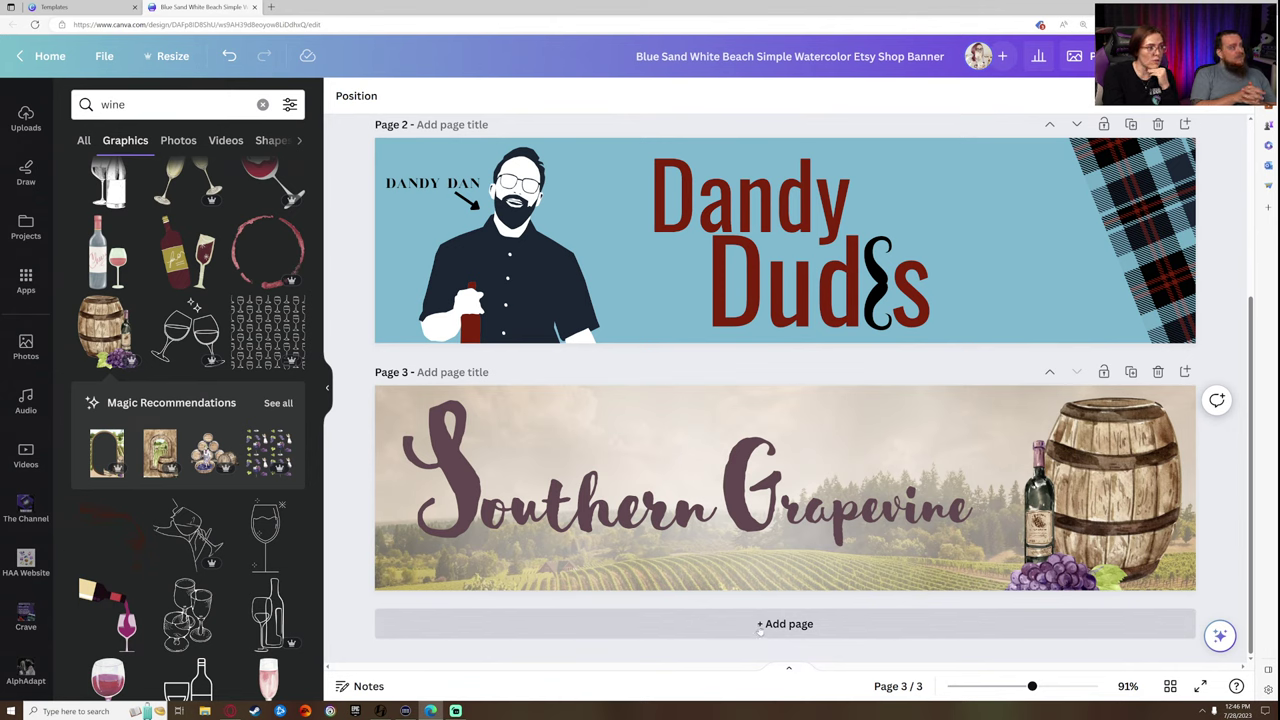
- Add a fourth page below the Southern Grapevine banner and look over the existing banners
left_click(762, 626)
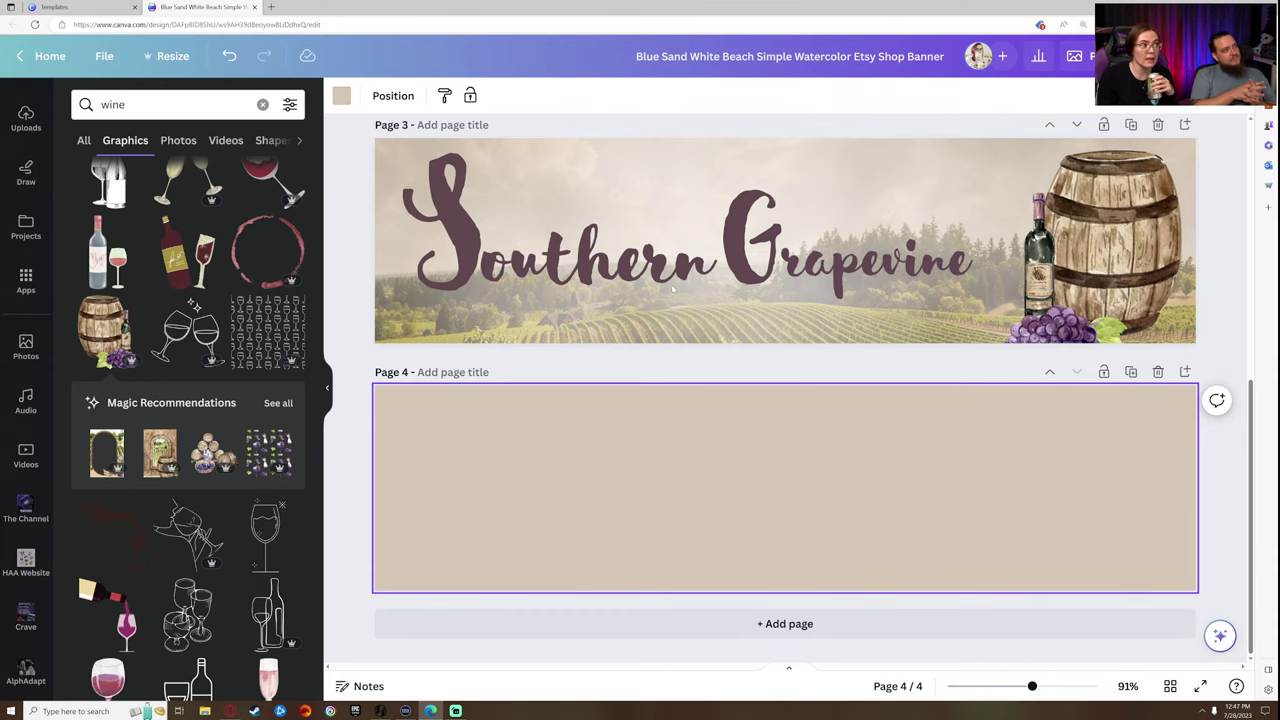
scroll(676, 583, "up", 3)
scroll(676, 584, "up", 3)
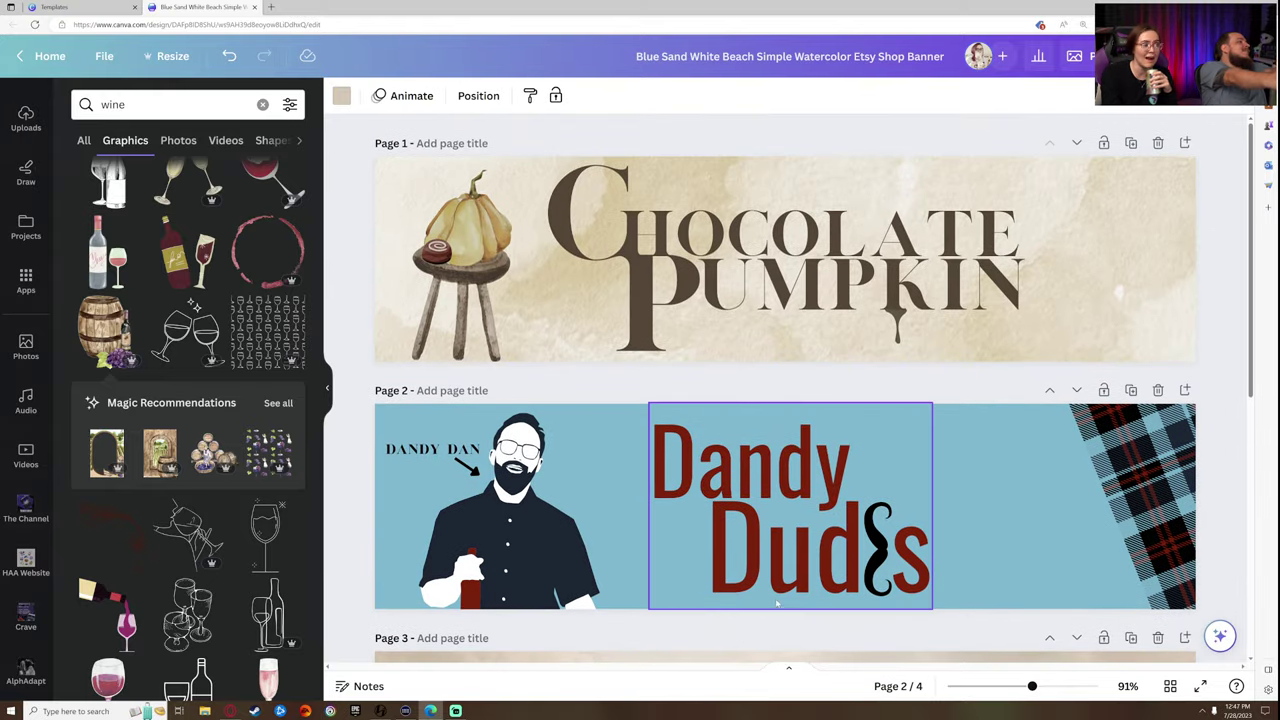
scroll(818, 543, "down", 1)
scroll(818, 543, "up", 1)
scroll(818, 543, "down", 4)
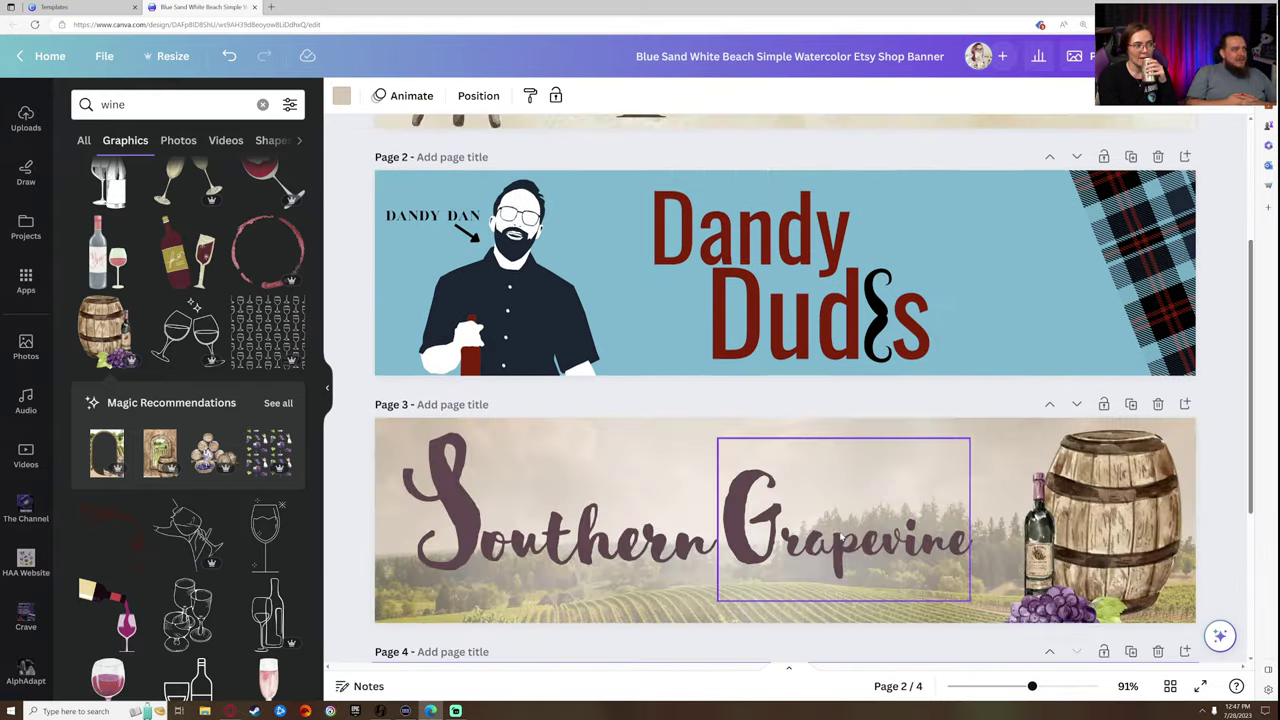
scroll(891, 553, "down", 2)
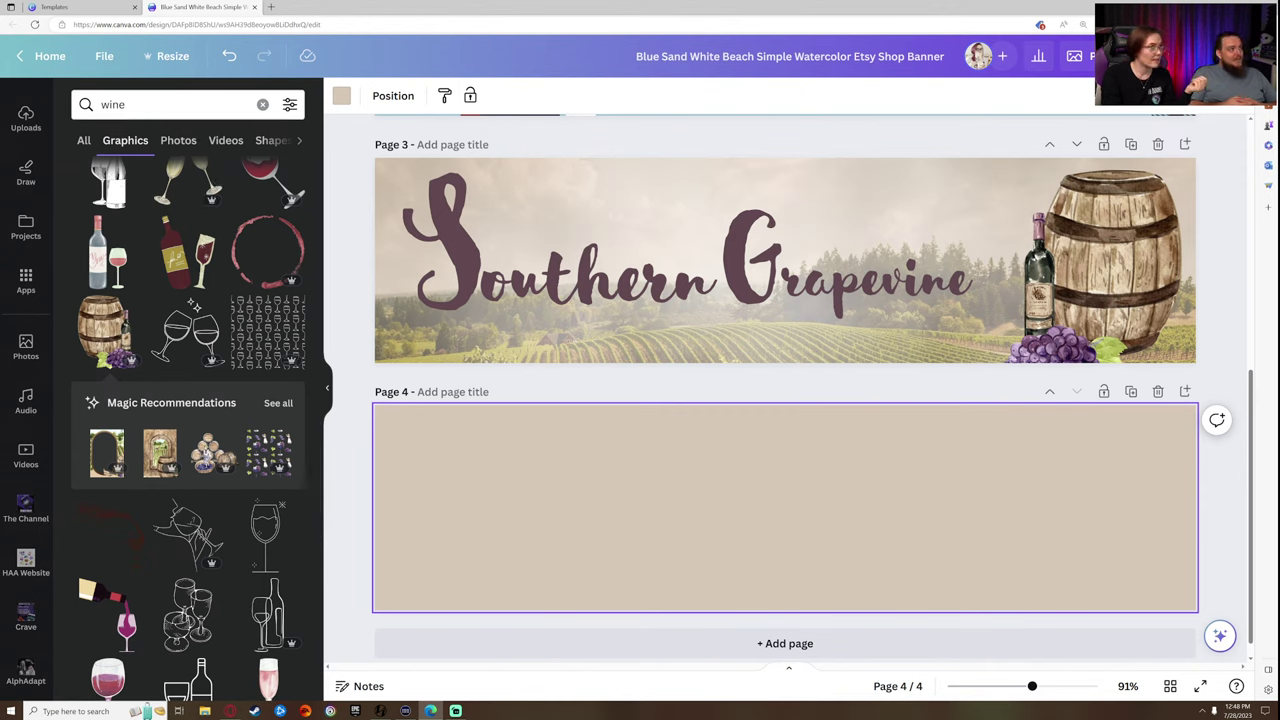
- Search the graphics for "pickle" and place the laughing pickle with arms and legs near the left end of page 4
left_click(160, 104)
type("pickle")
key("Return")
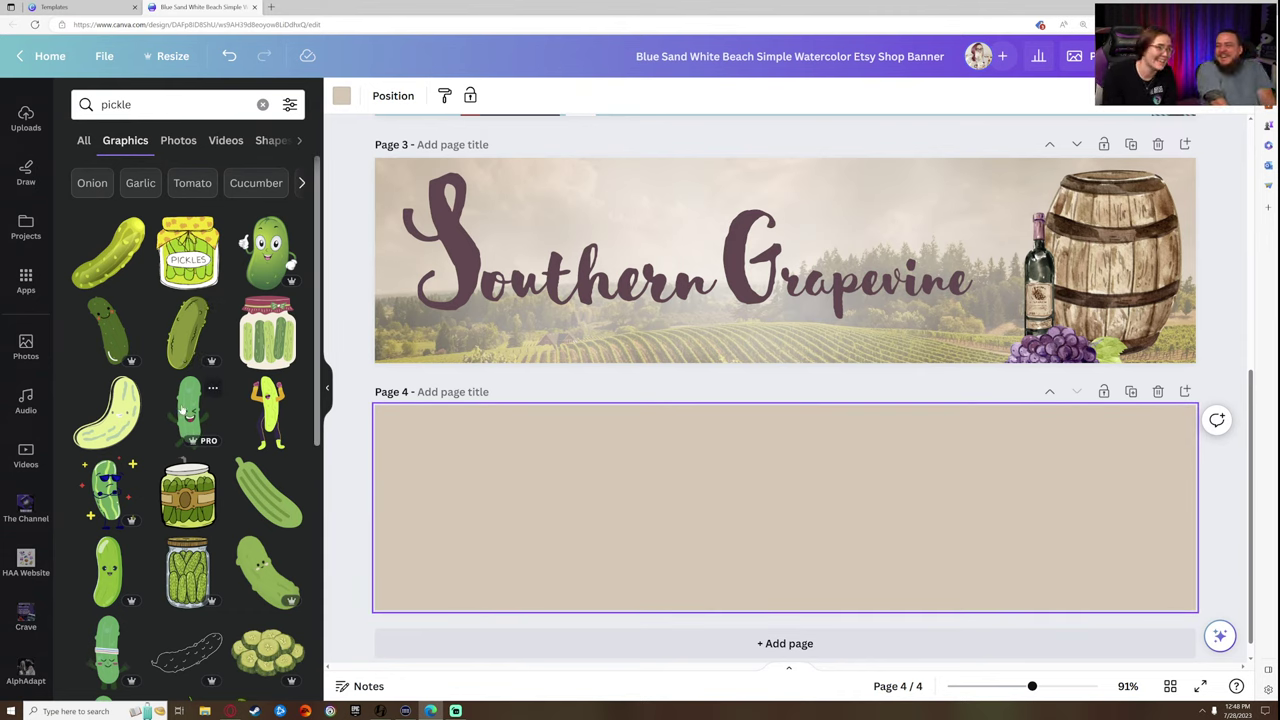
left_click(188, 410)
left_click_drag(790, 510, 480, 520)
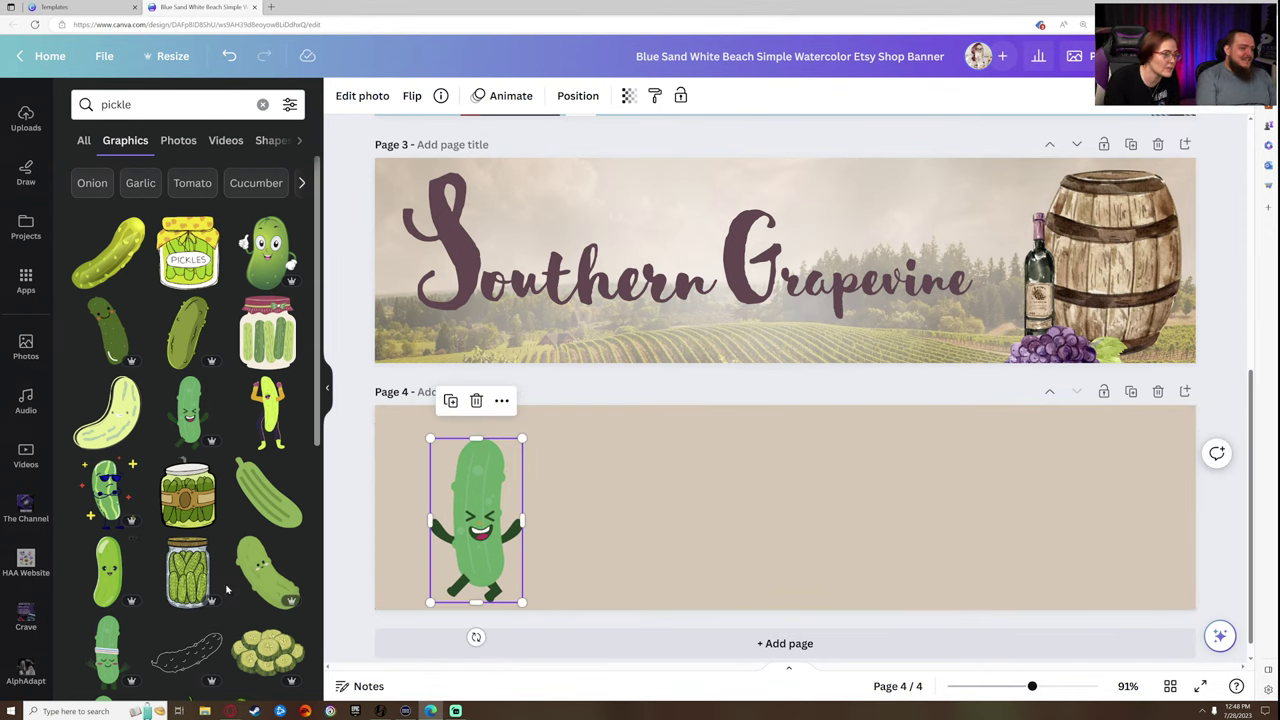
left_click(268, 570)
left_click_drag(802, 518, 666, 522)
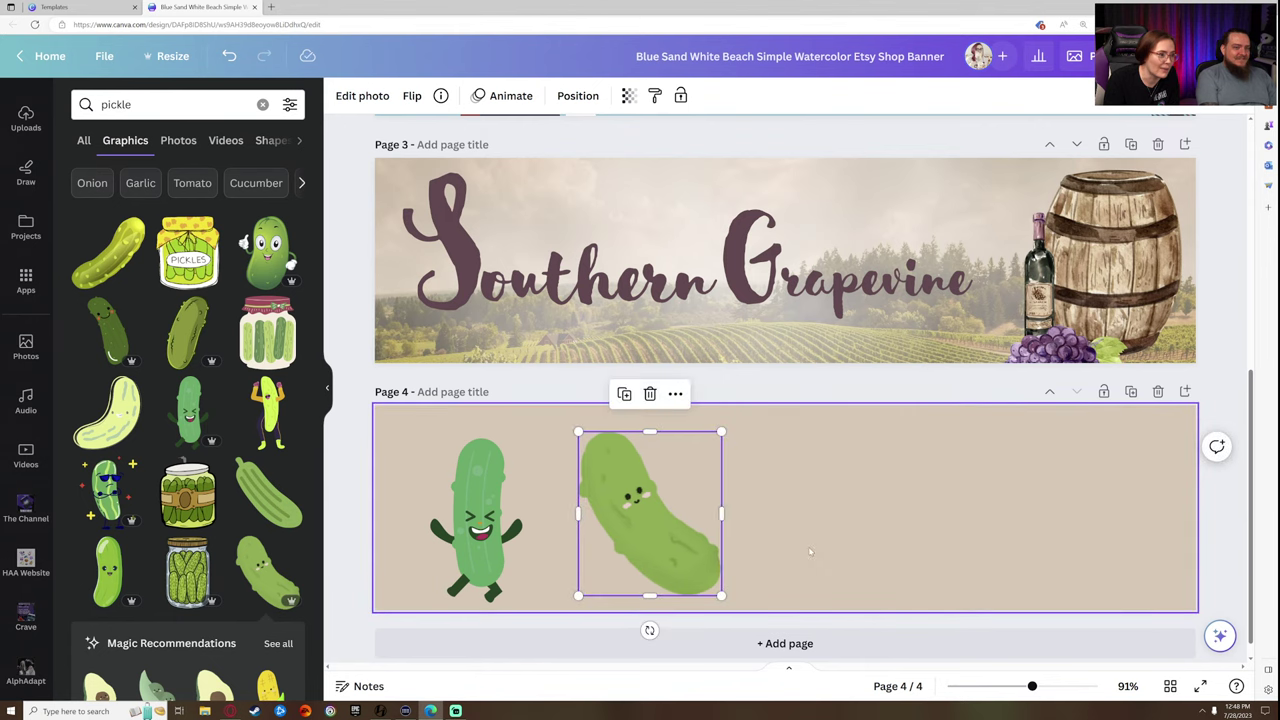
left_click(651, 394)
- Look through the pickle graphics for more elements that could suit the page 4 banner
scroll(218, 545, "down", 4)
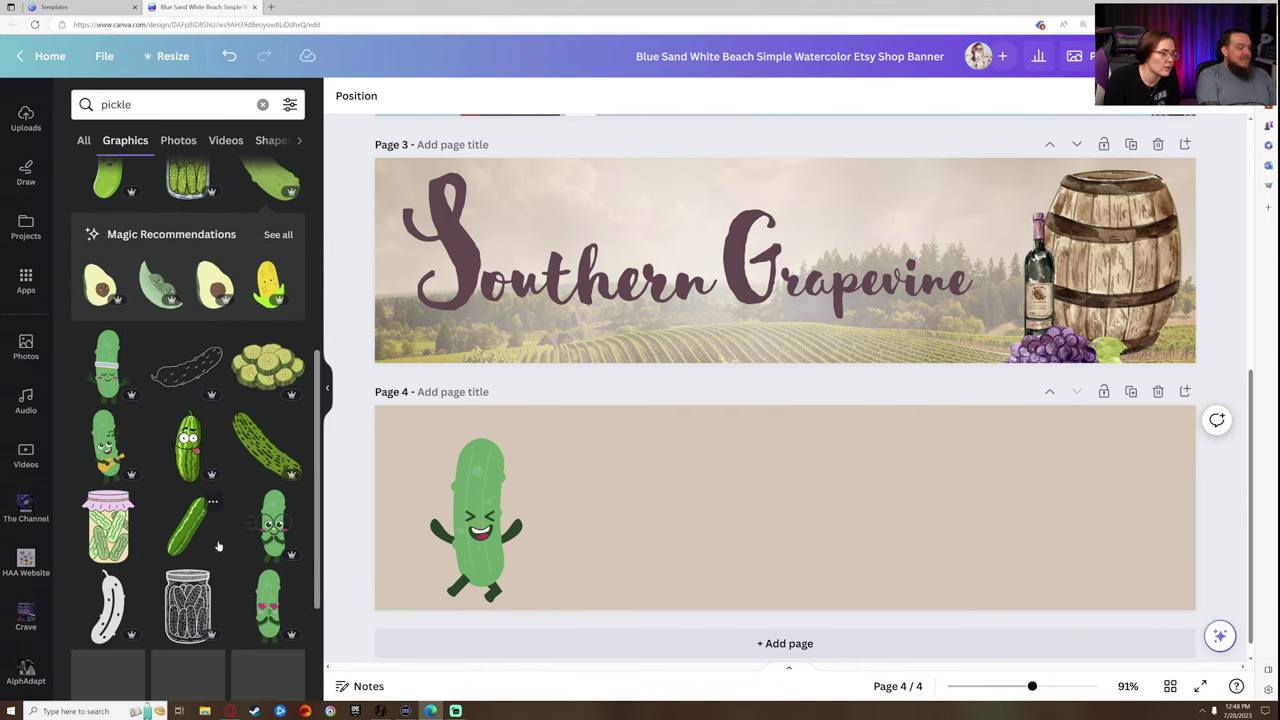
scroll(182, 500, "down", 3)
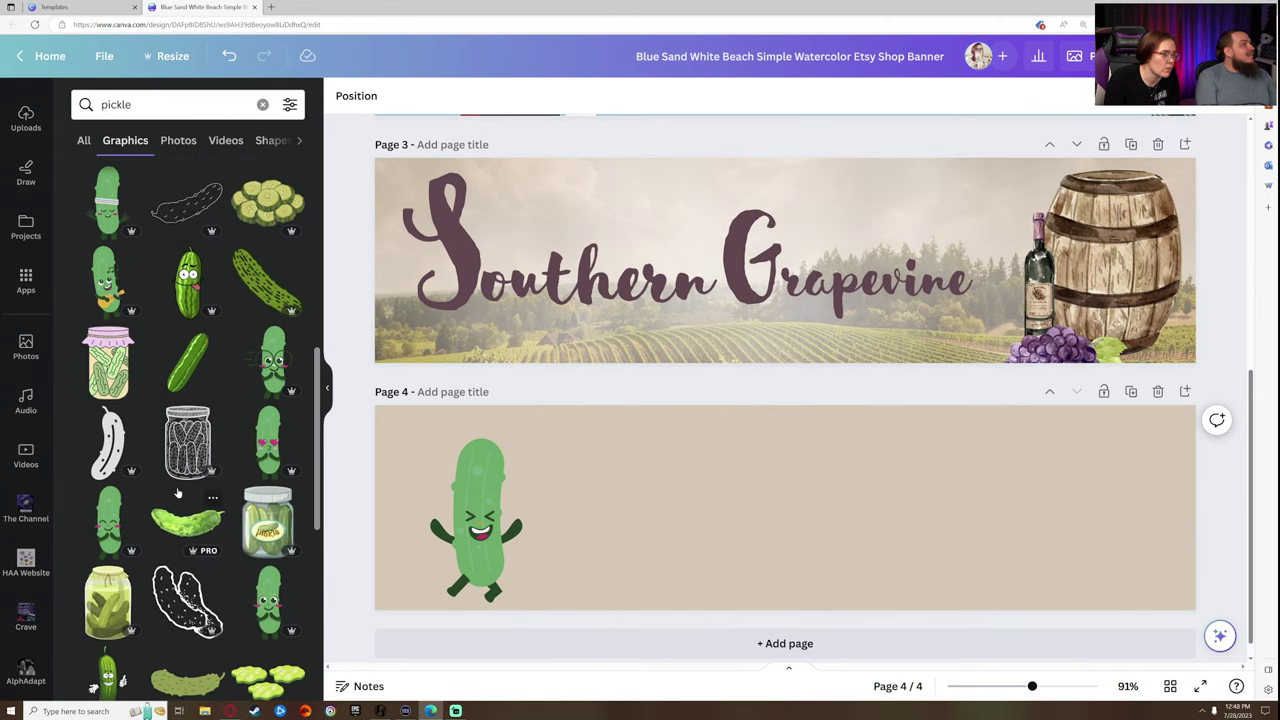
scroll(178, 493, "down", 3)
scroll(205, 540, "down", 3)
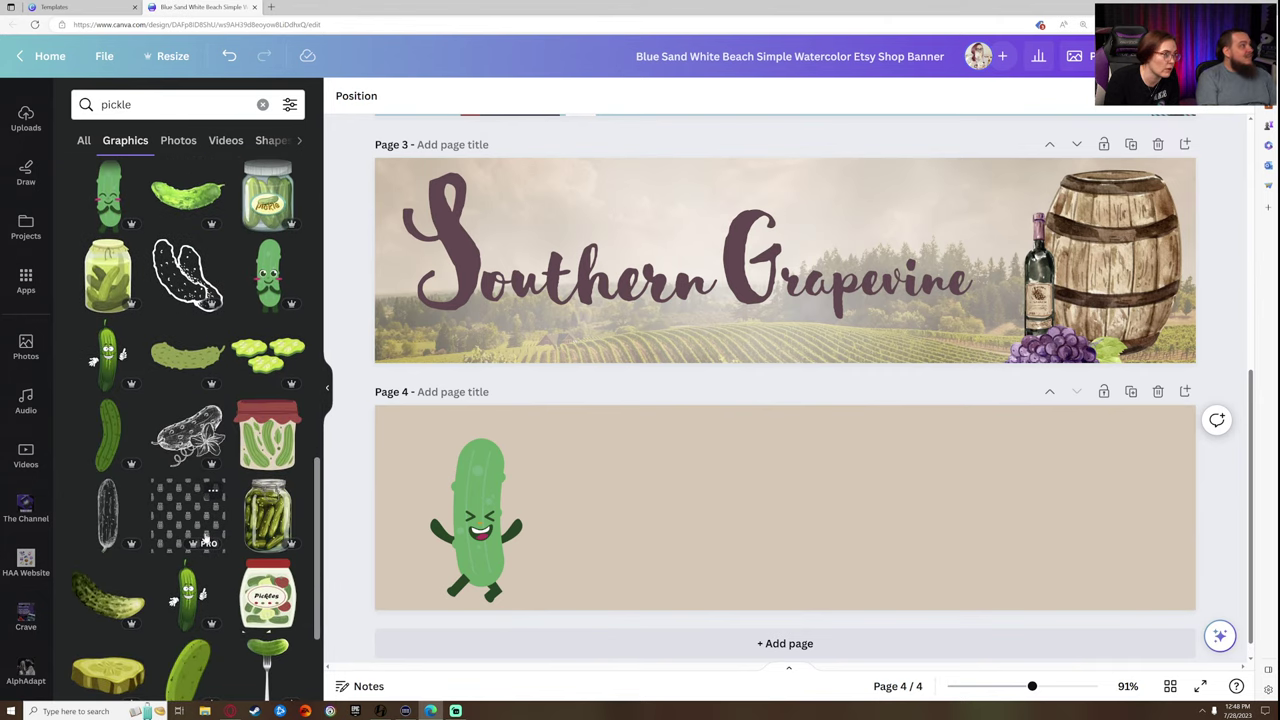
scroll(205, 540, "down", 3)
scroll(205, 538, "down", 3)
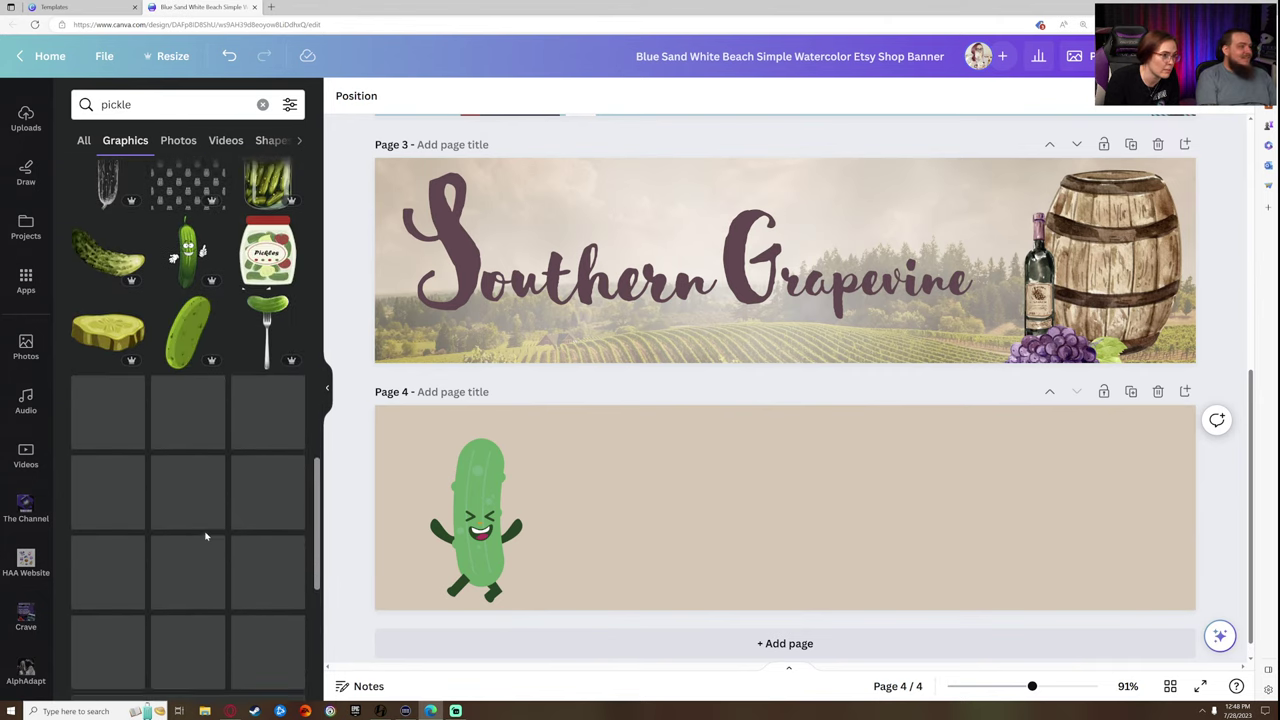
scroll(205, 537, "down", 3)
scroll(205, 537, "down", 6)
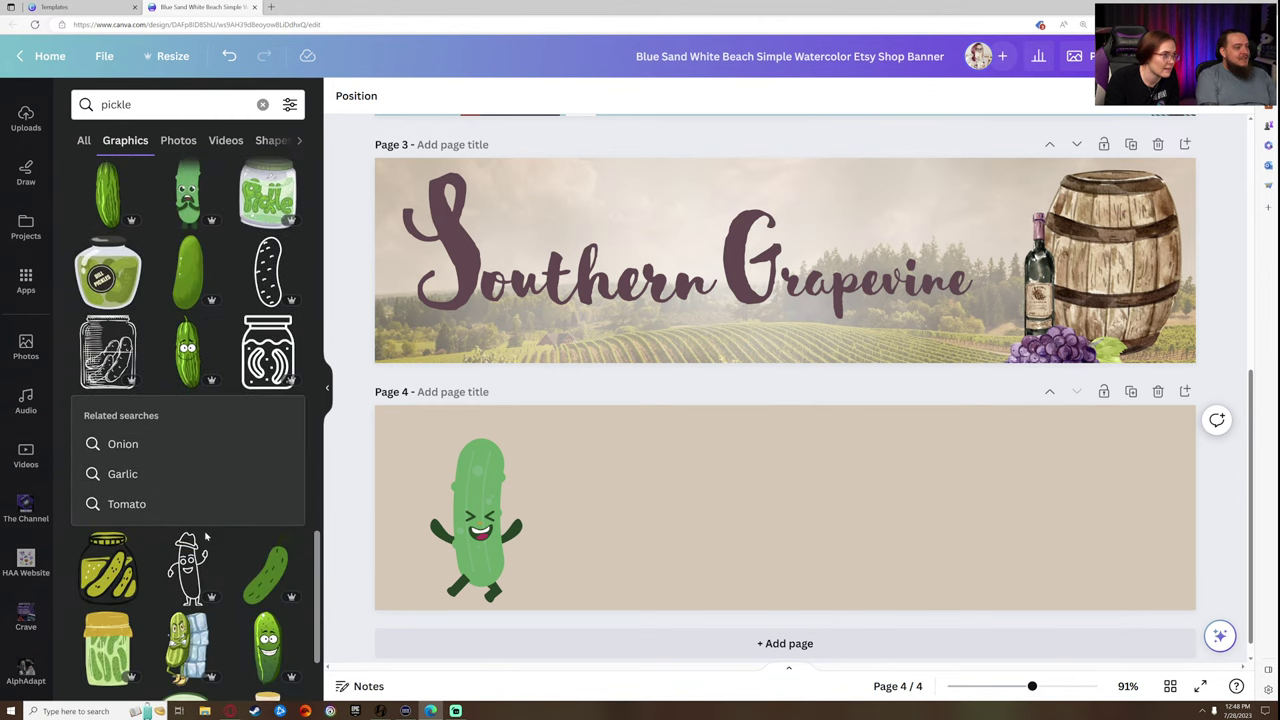
scroll(205, 537, "down", 3)
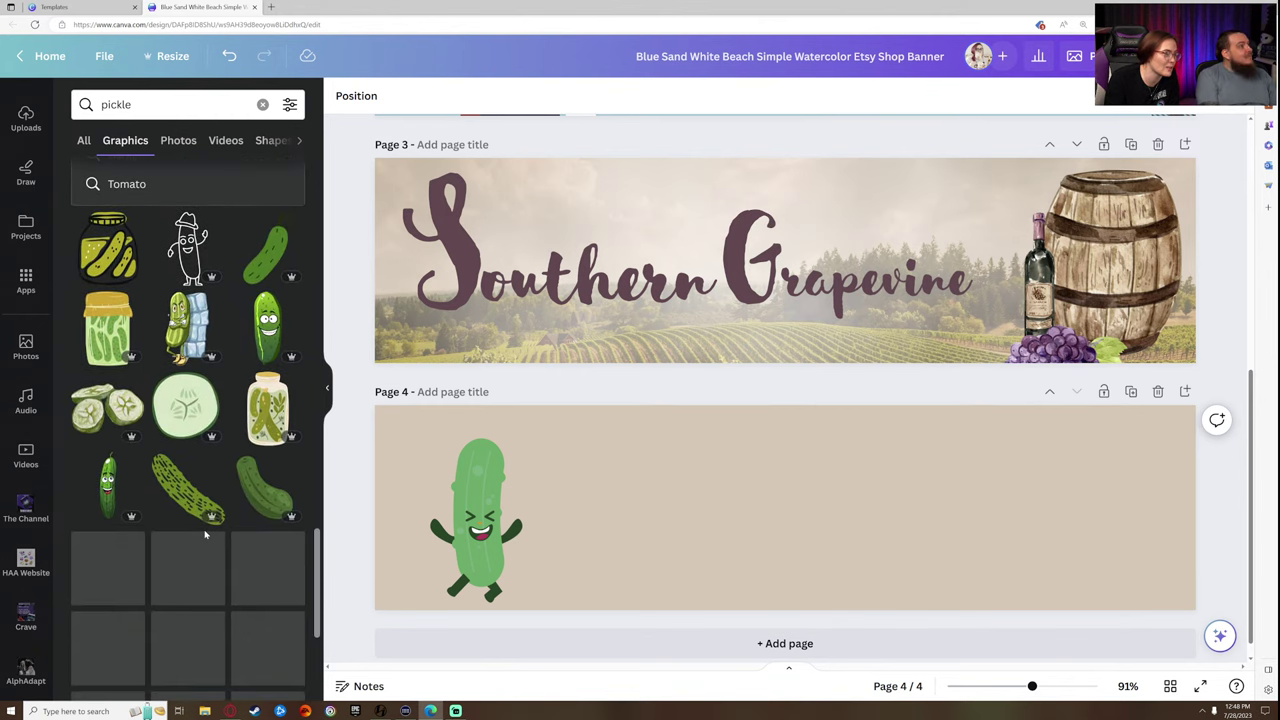
scroll(205, 537, "down", 6)
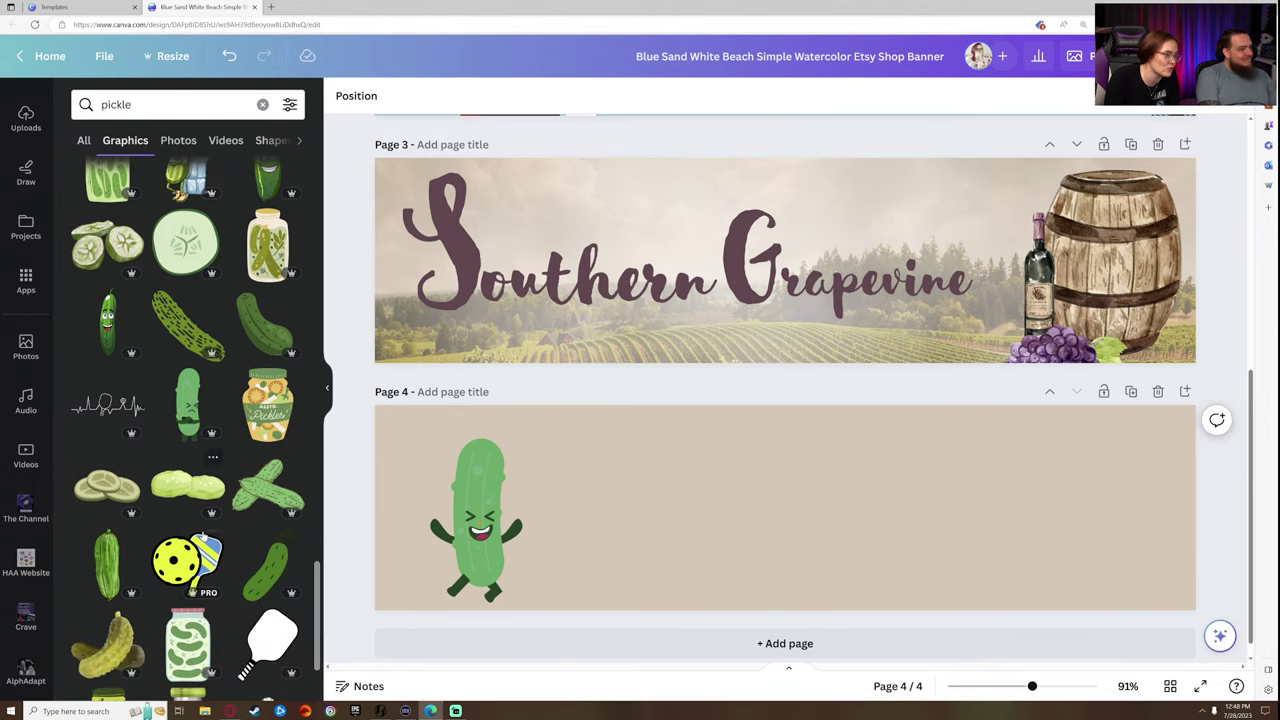
scroll(203, 537, "down", 3)
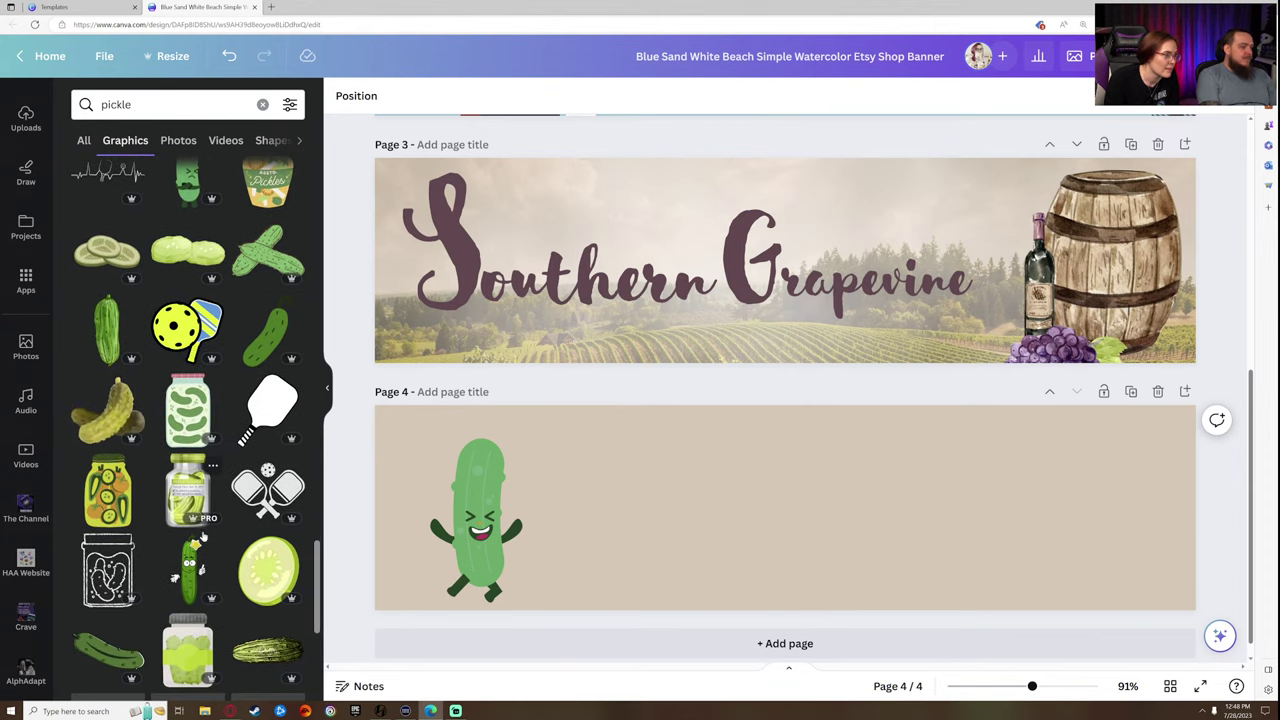
scroll(203, 537, "down", 3)
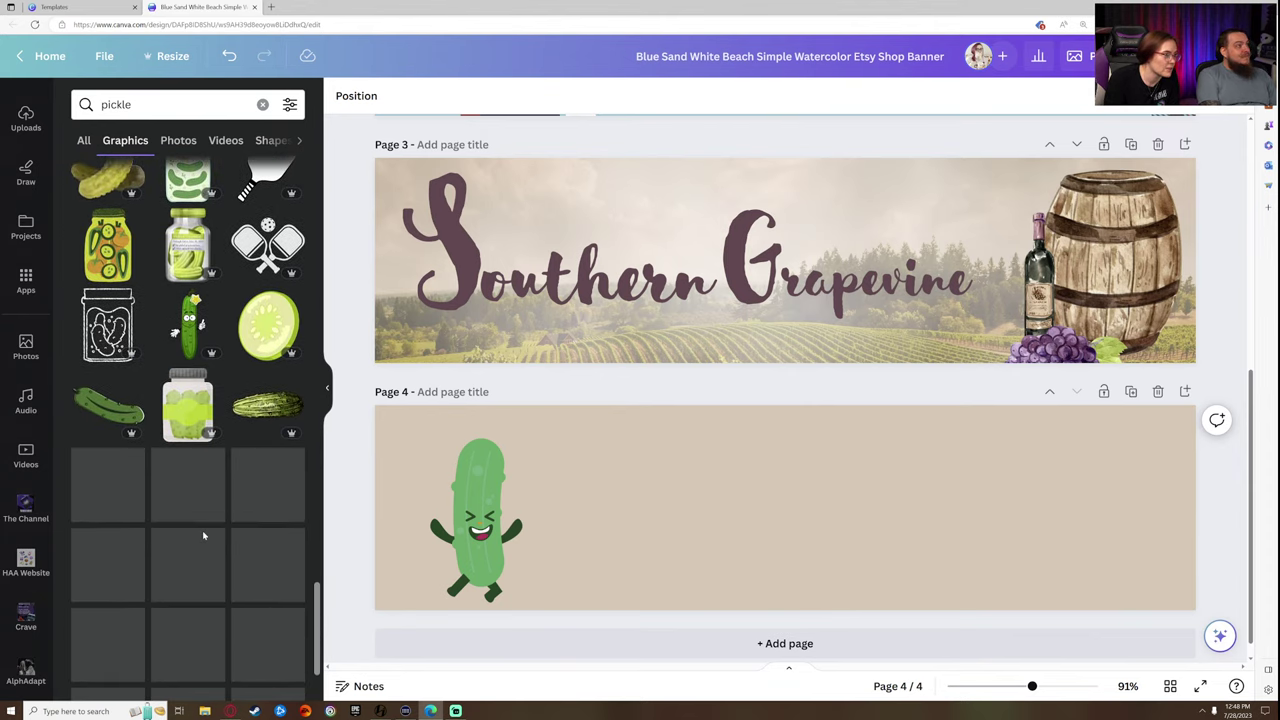
scroll(203, 552, "down", 7)
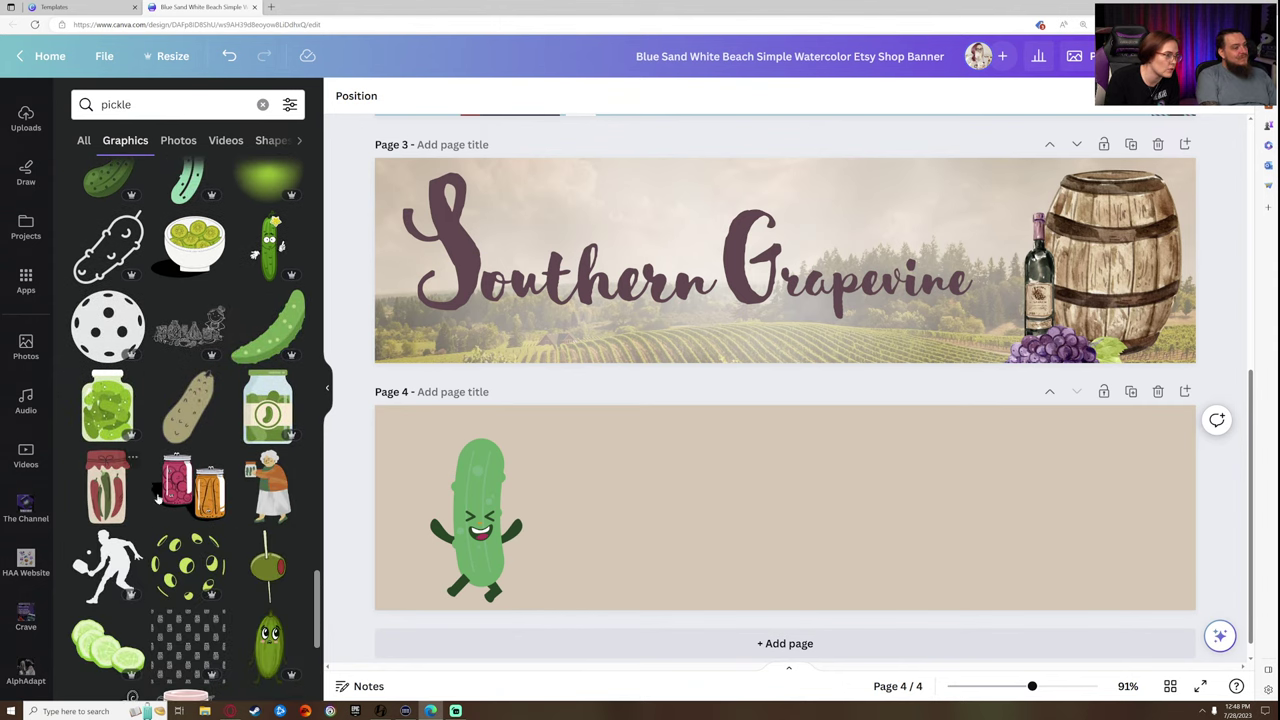
scroll(203, 573, "down", 8)
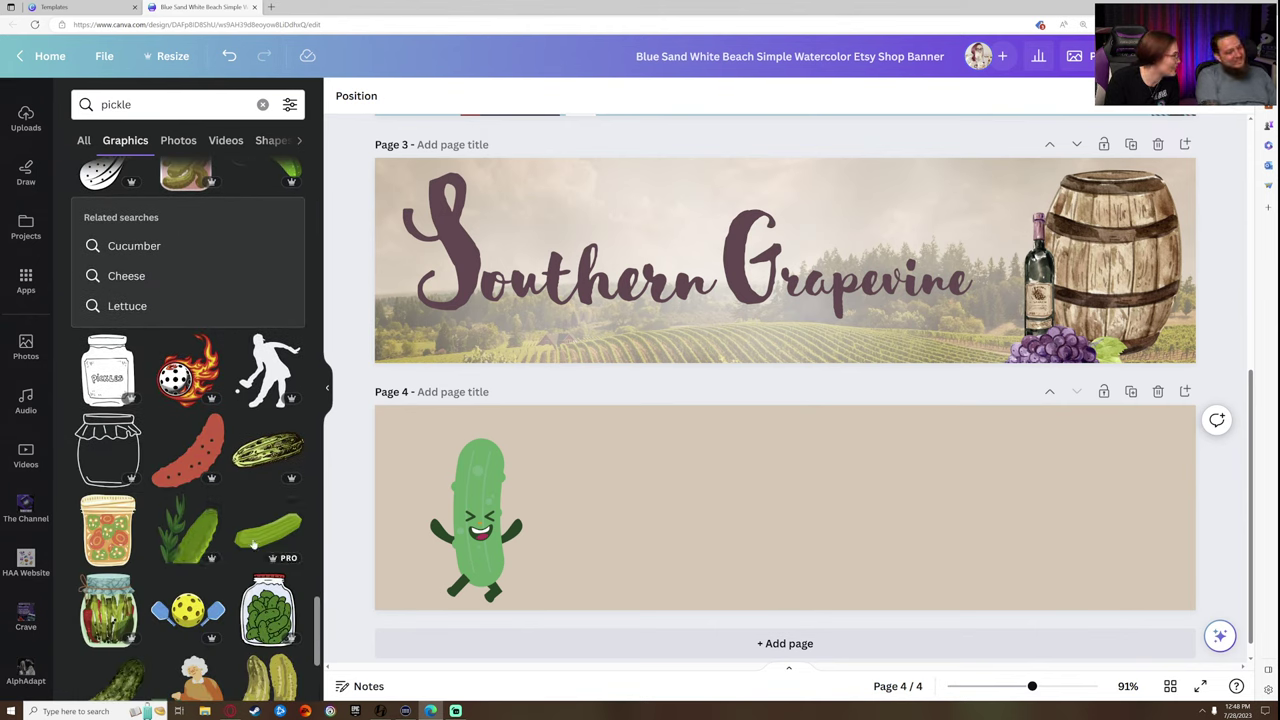
scroll(254, 545, "down", 5)
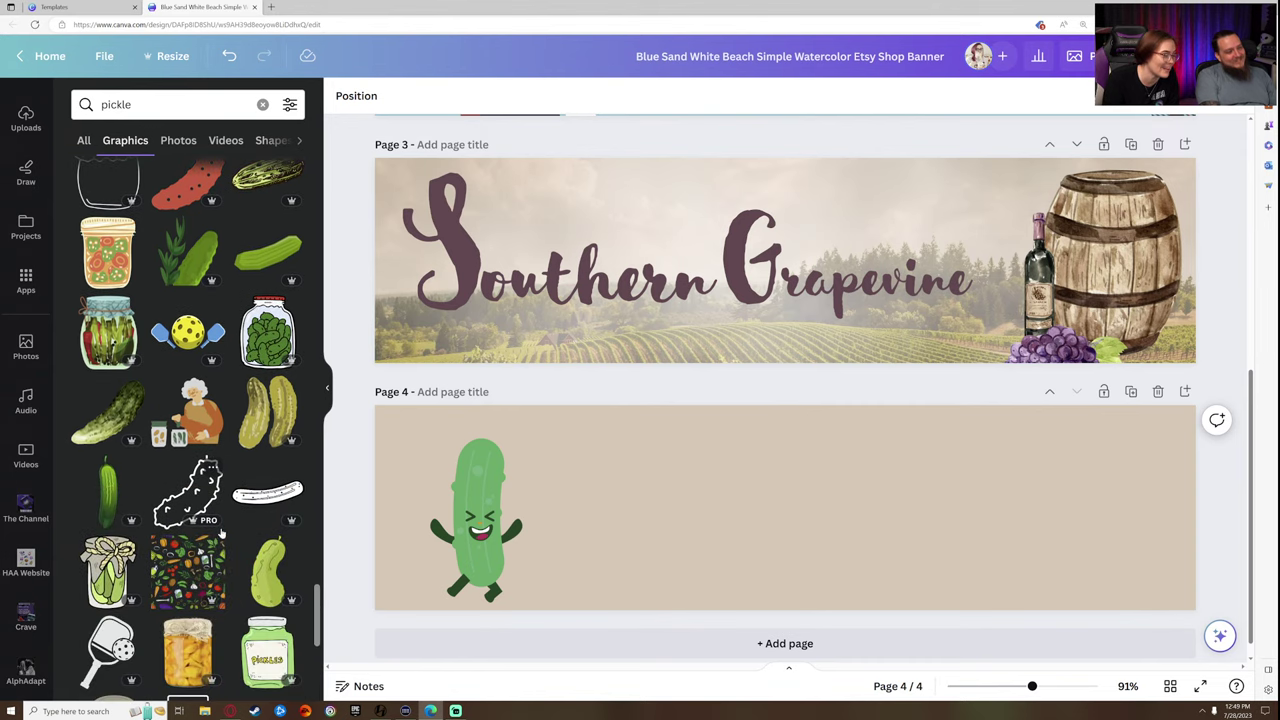
scroll(220, 533, "down", 3)
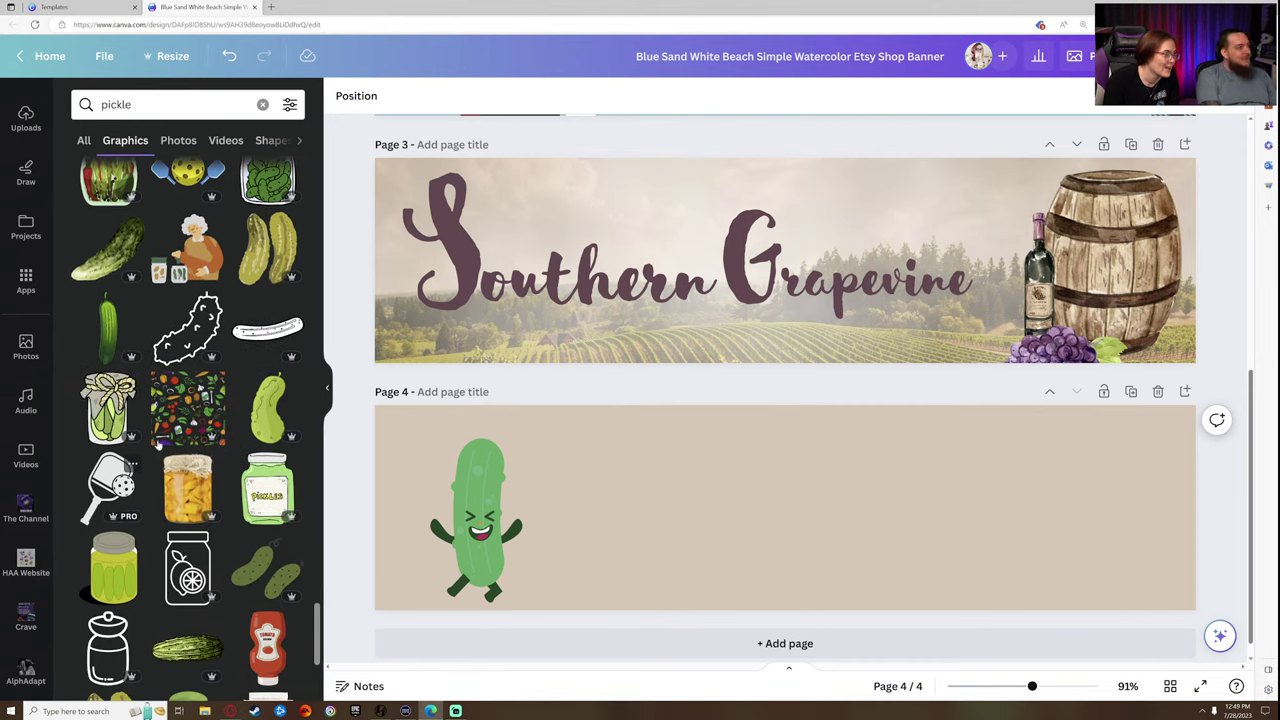
scroll(130, 465, "up", 3)
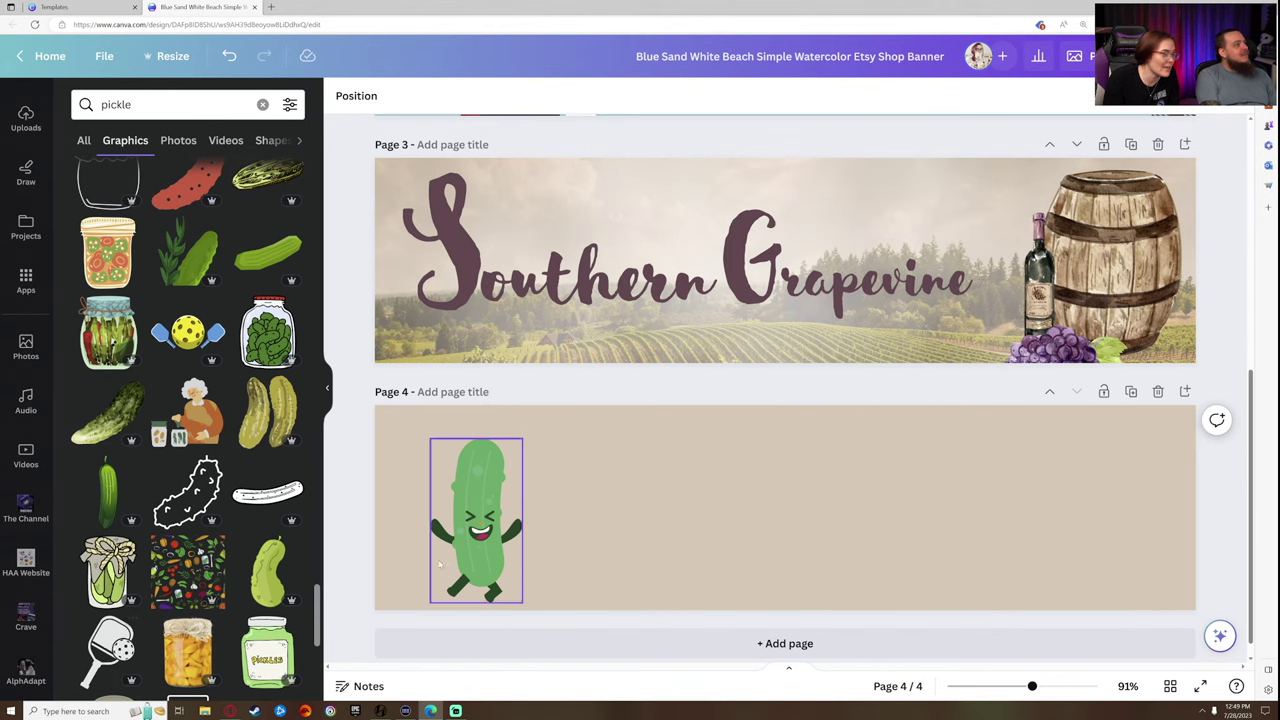
- Try the pickleball paddle graphic and the purple pig biting a pickle on page 4, deleting each one again
left_click(125, 635)
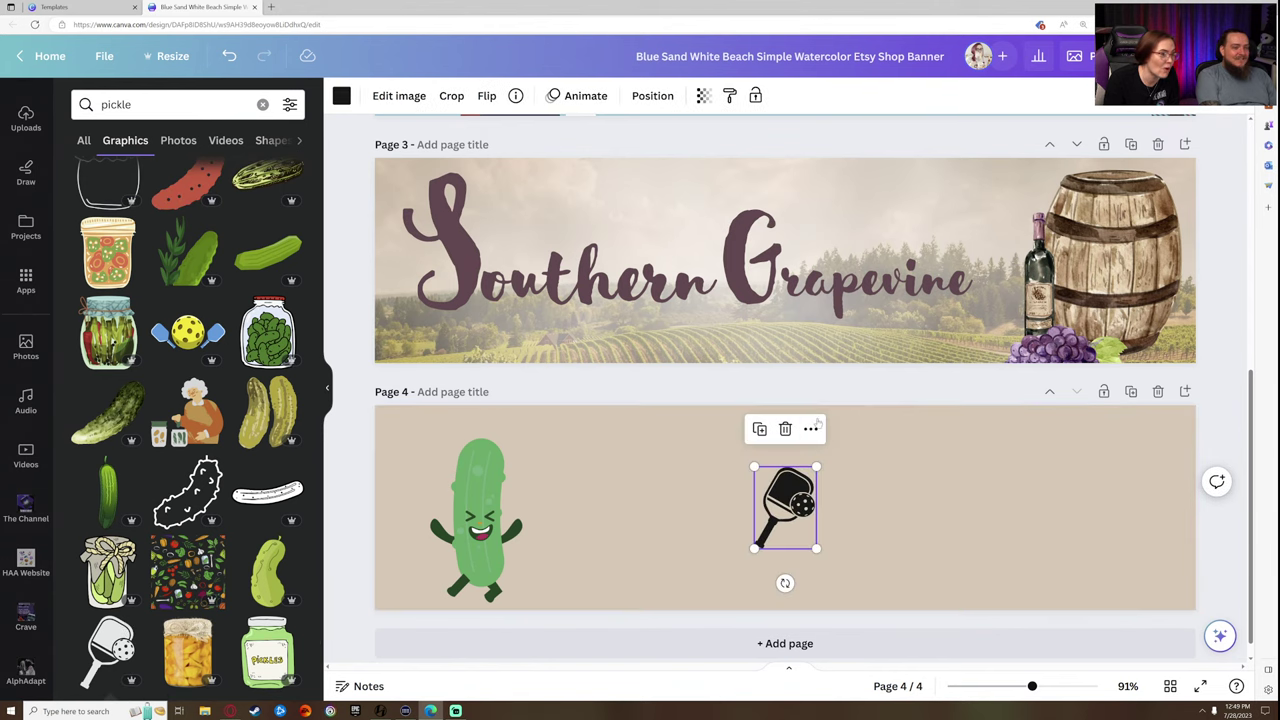
left_click(785, 428)
scroll(143, 598, "down", 7)
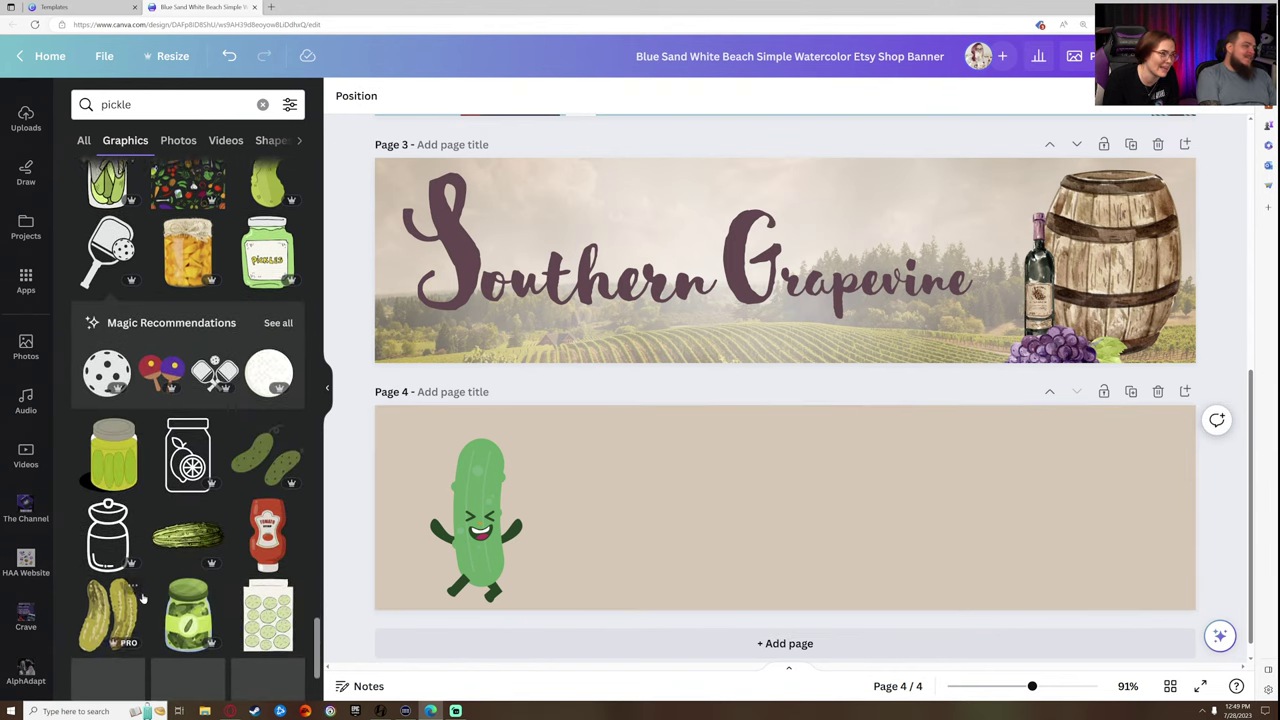
scroll(150, 580, "down", 10)
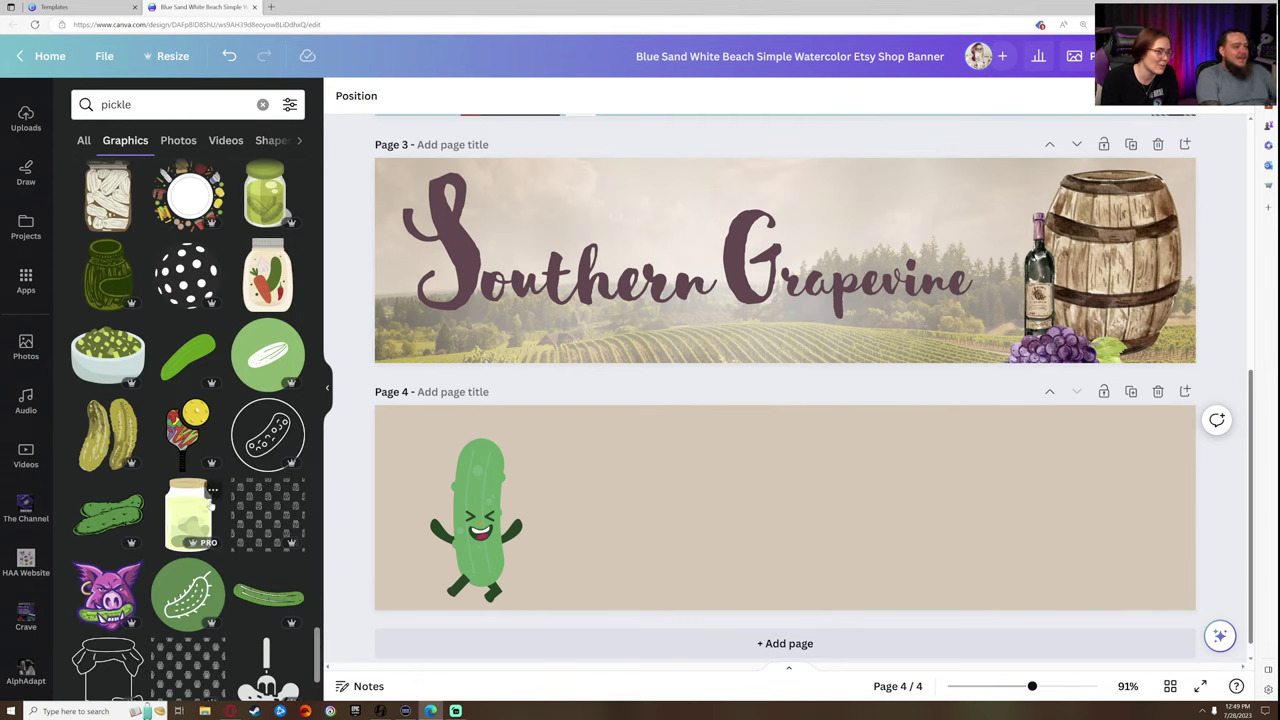
scroll(210, 508, "down", 3)
scroll(166, 526, "down", 2)
scroll(166, 526, "up", 1)
left_click(107, 265)
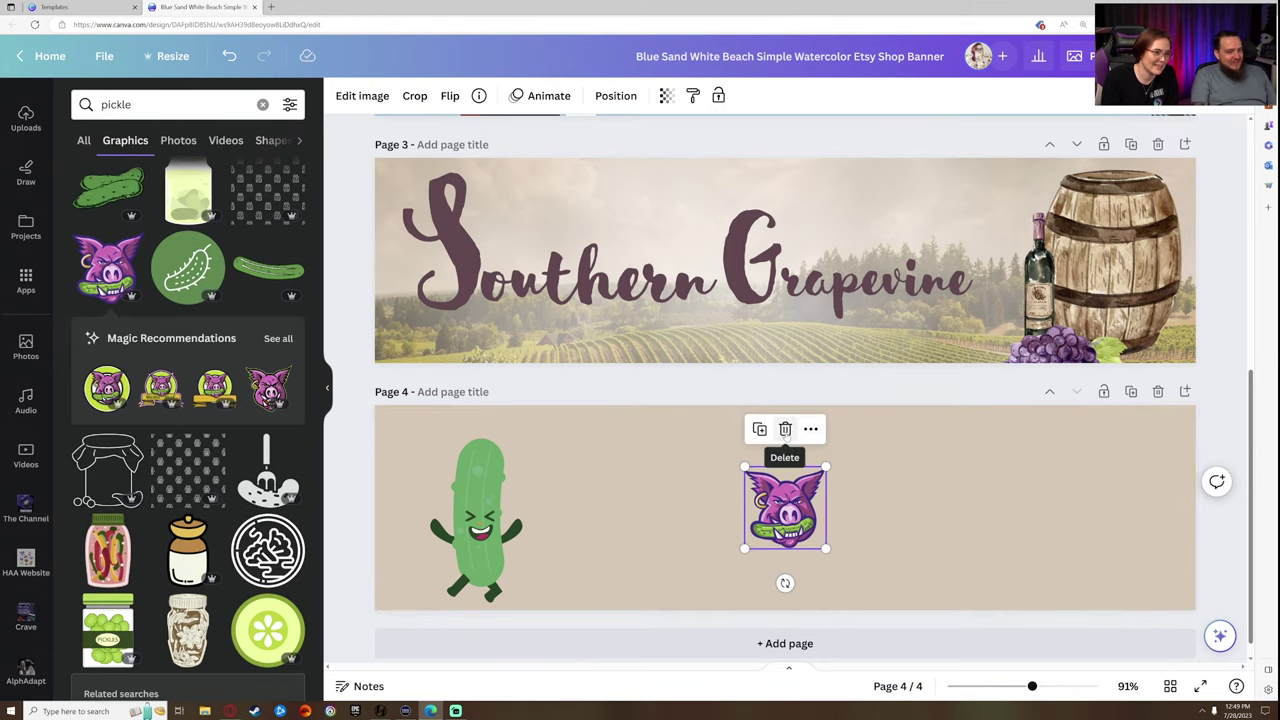
left_click(785, 429)
- Search the graphics for "party hat" and place the green hat with blue dots beside the pickle on page 4
left_click(170, 104)
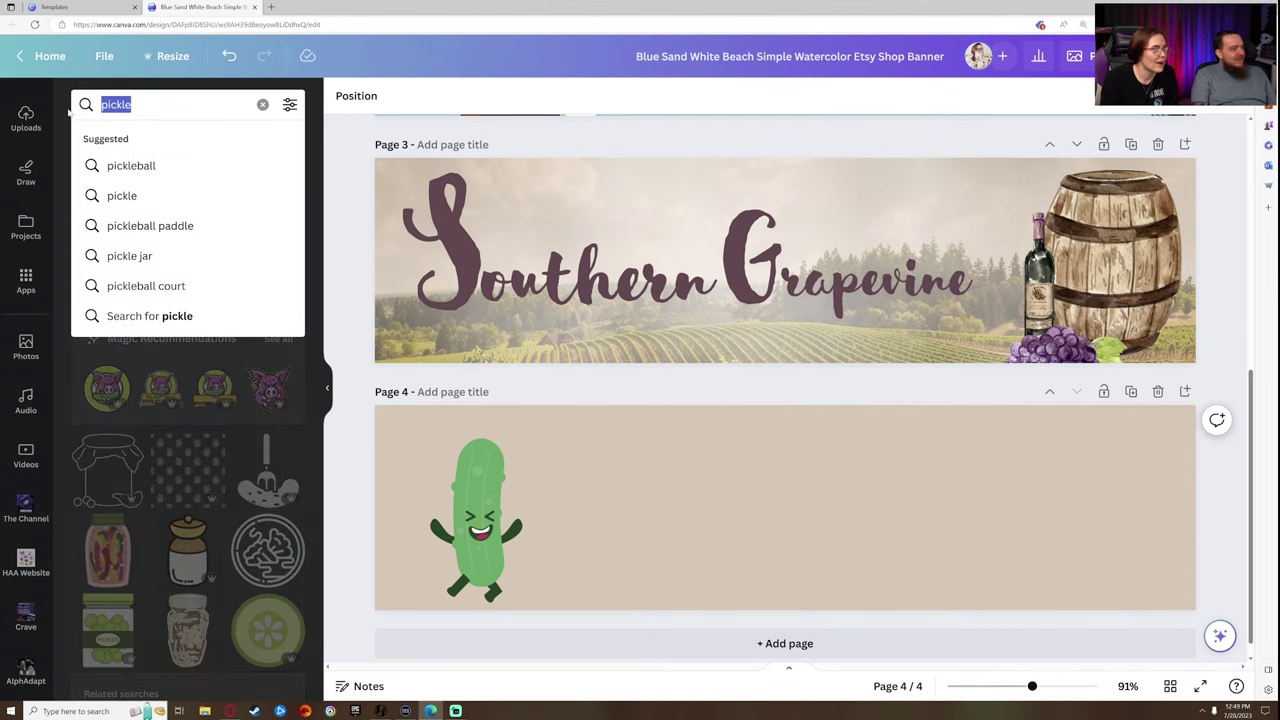
type("par")
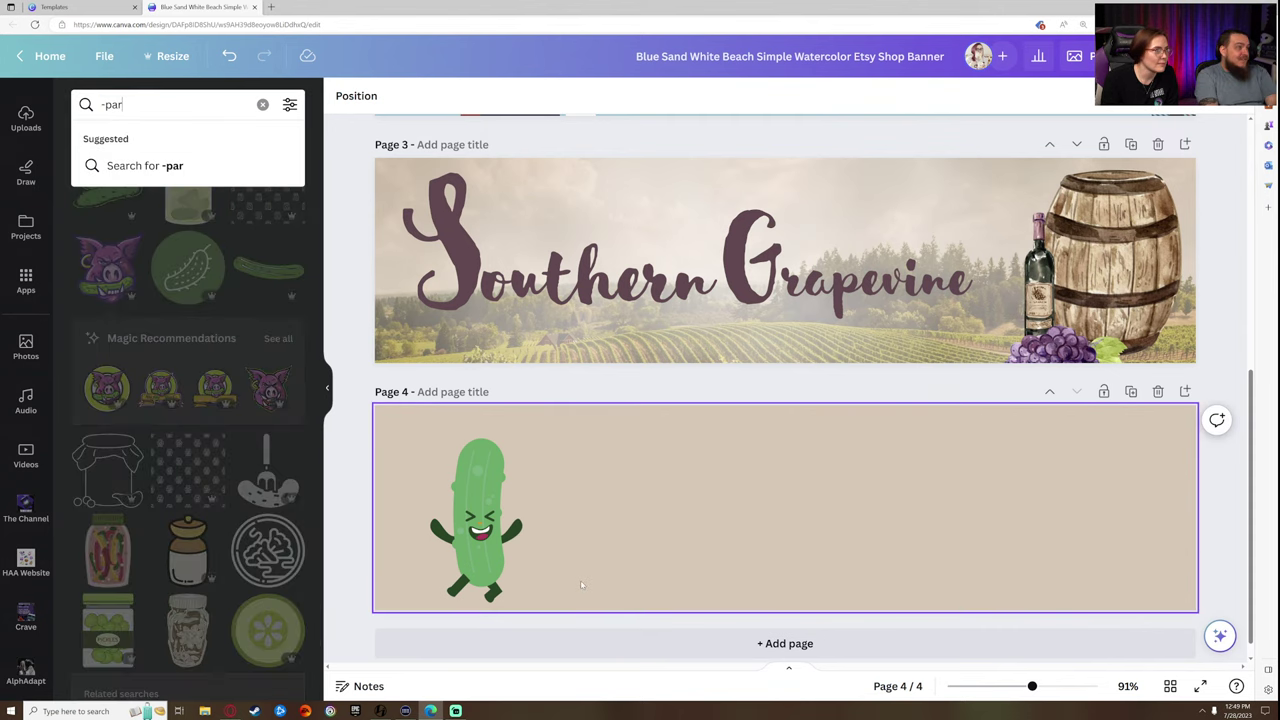
type("ty")
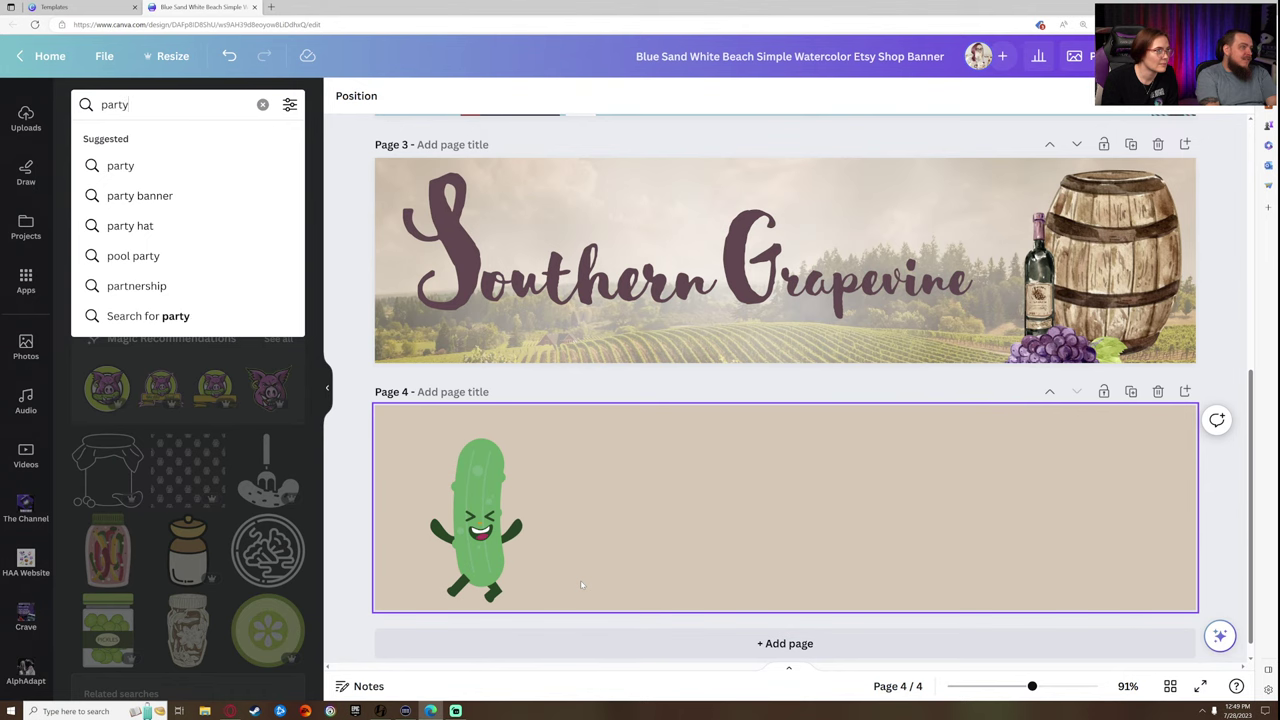
type(" hat")
key("Return")
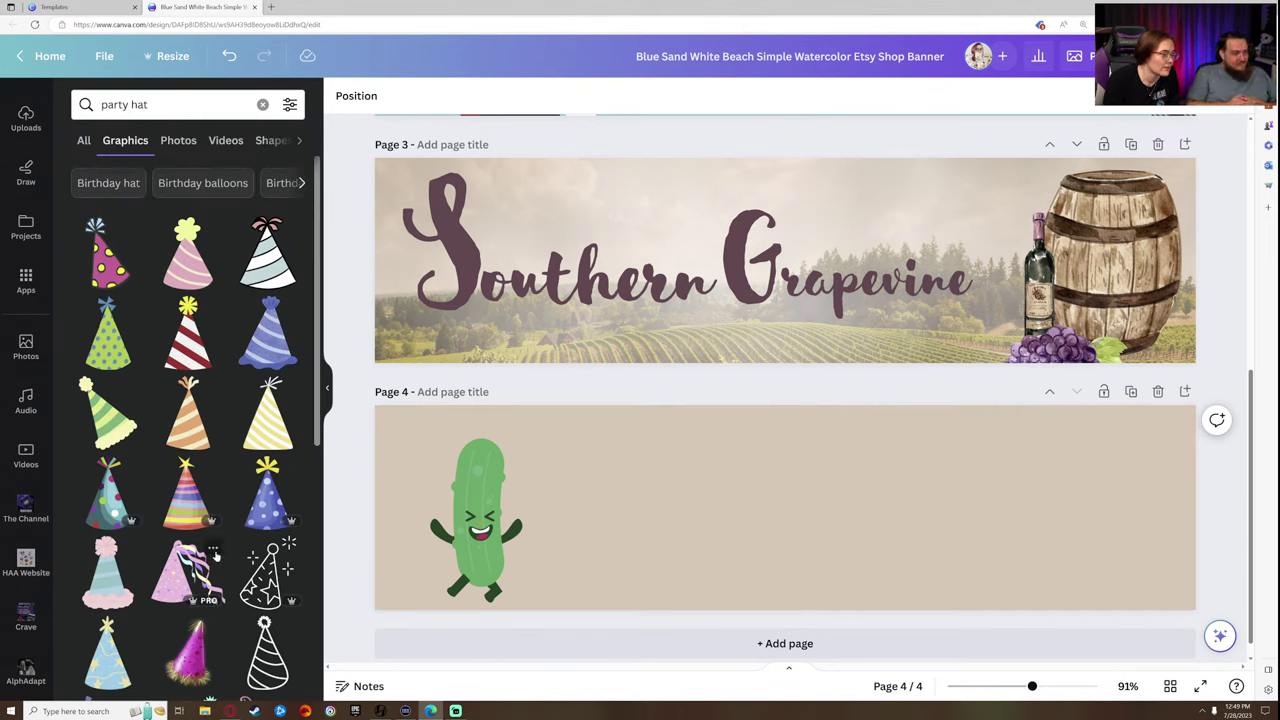
left_click(108, 330)
left_click_drag(778, 512, 604, 522)
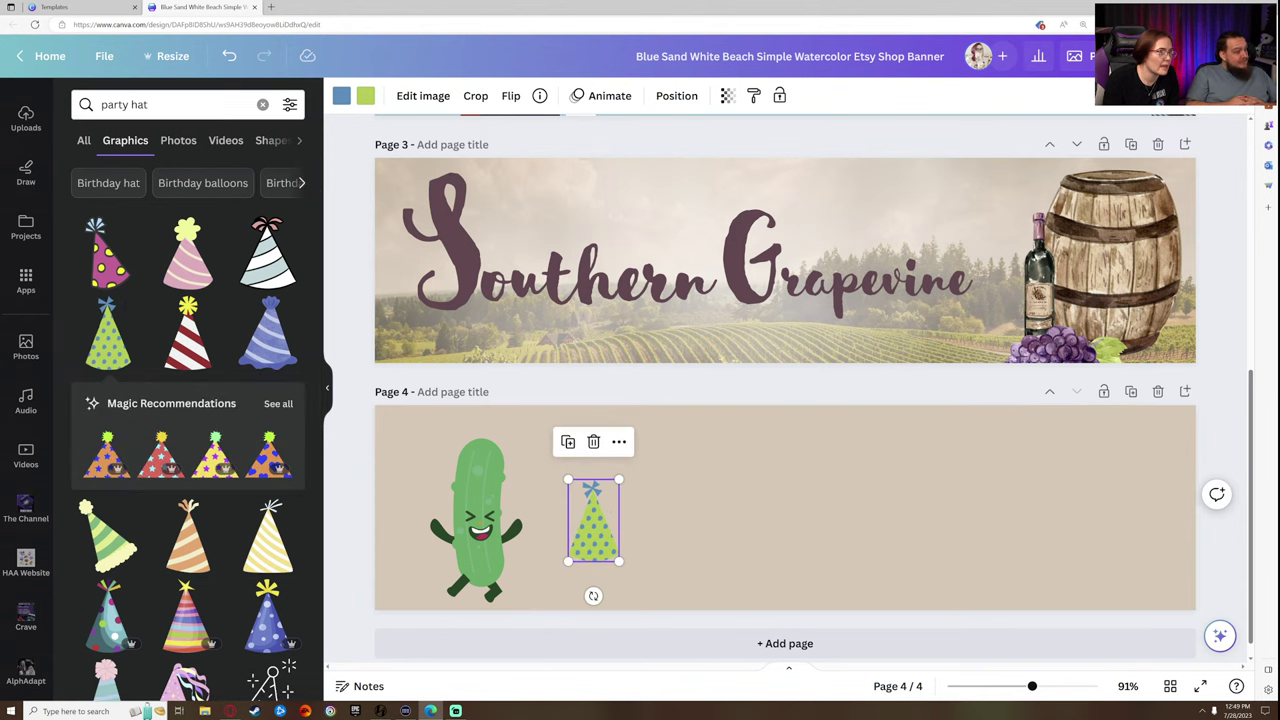
- Search the graphics for "balloon letters" and add the glossy green letter R to page 4
triple_click(150, 104)
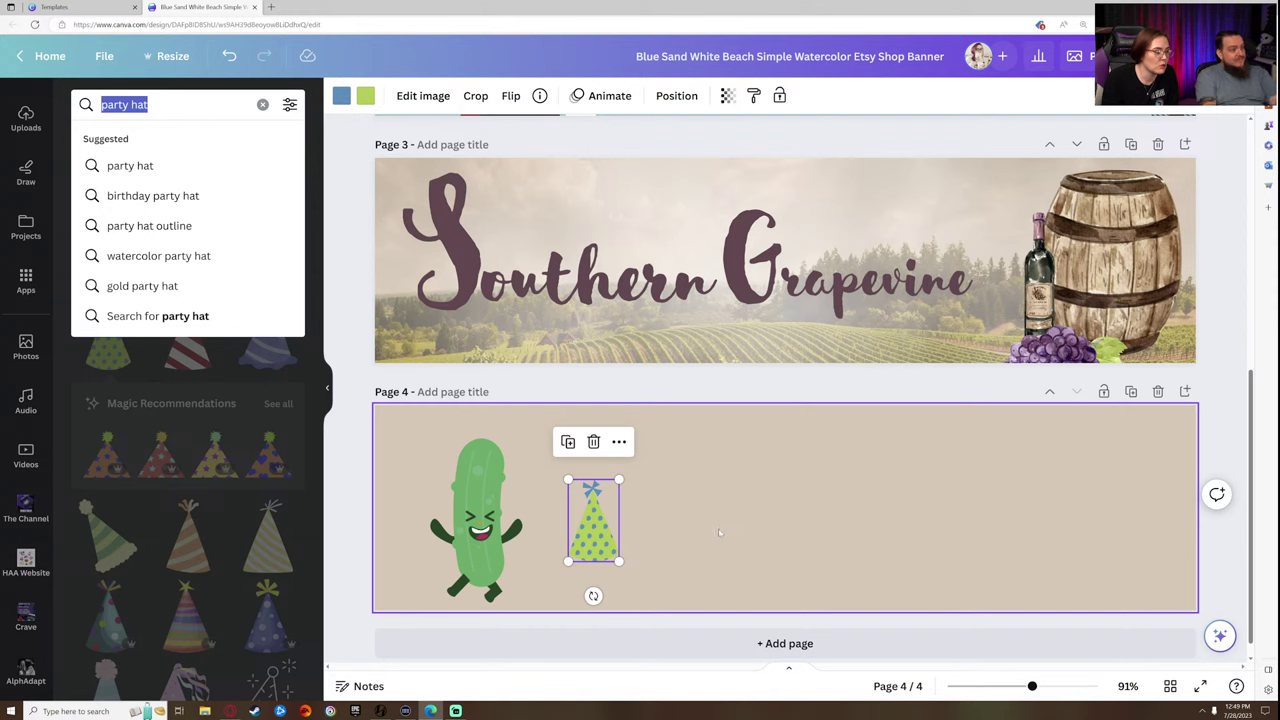
type("balloon")
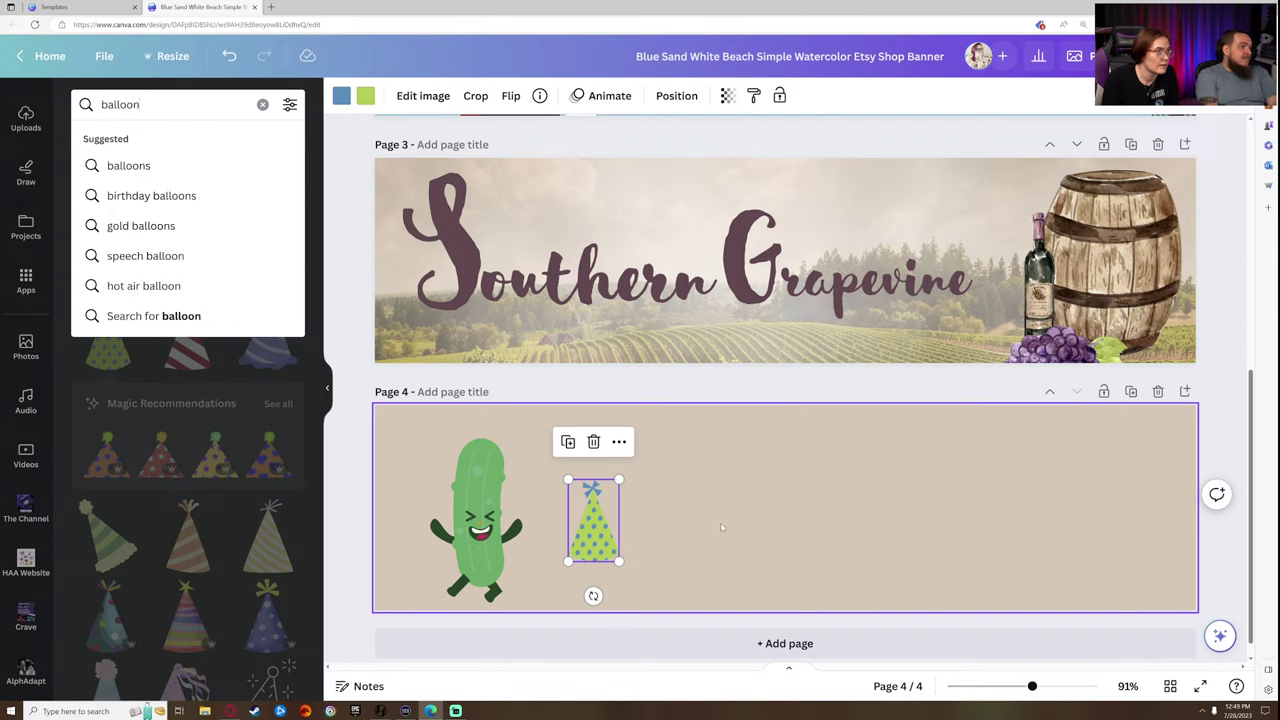
type(" letters")
key("Return")
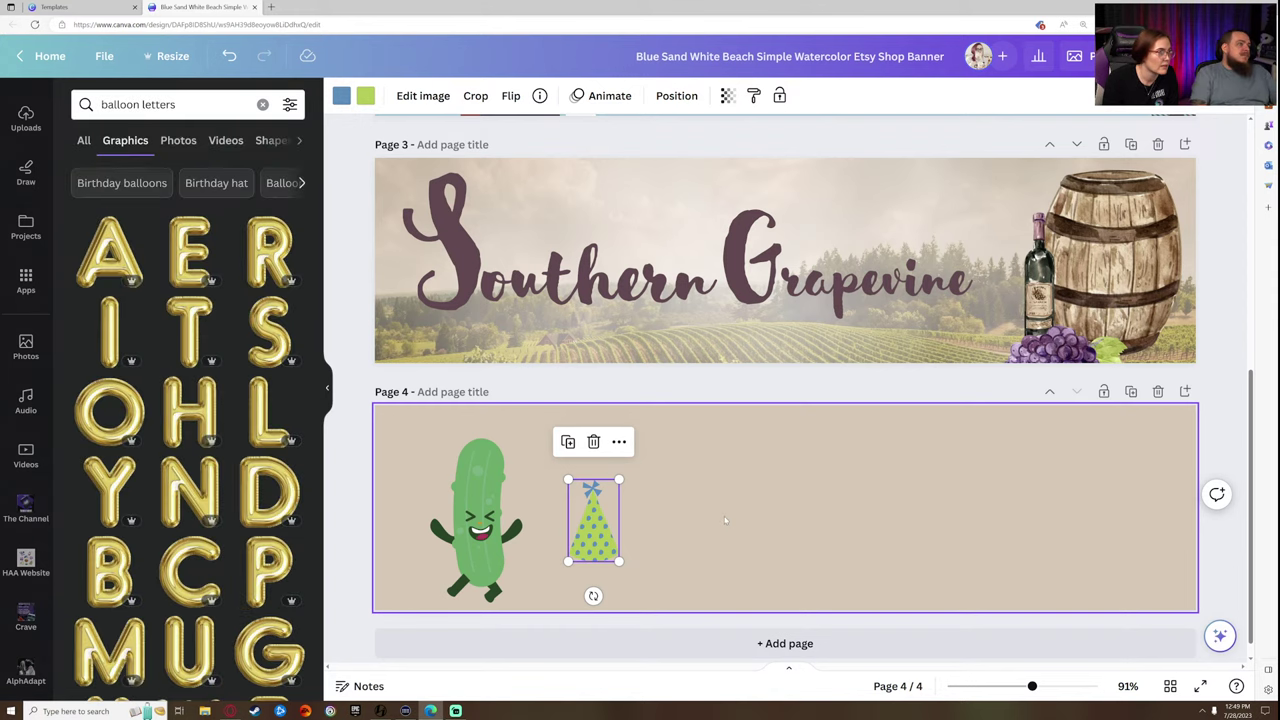
scroll(173, 530, "down", 5)
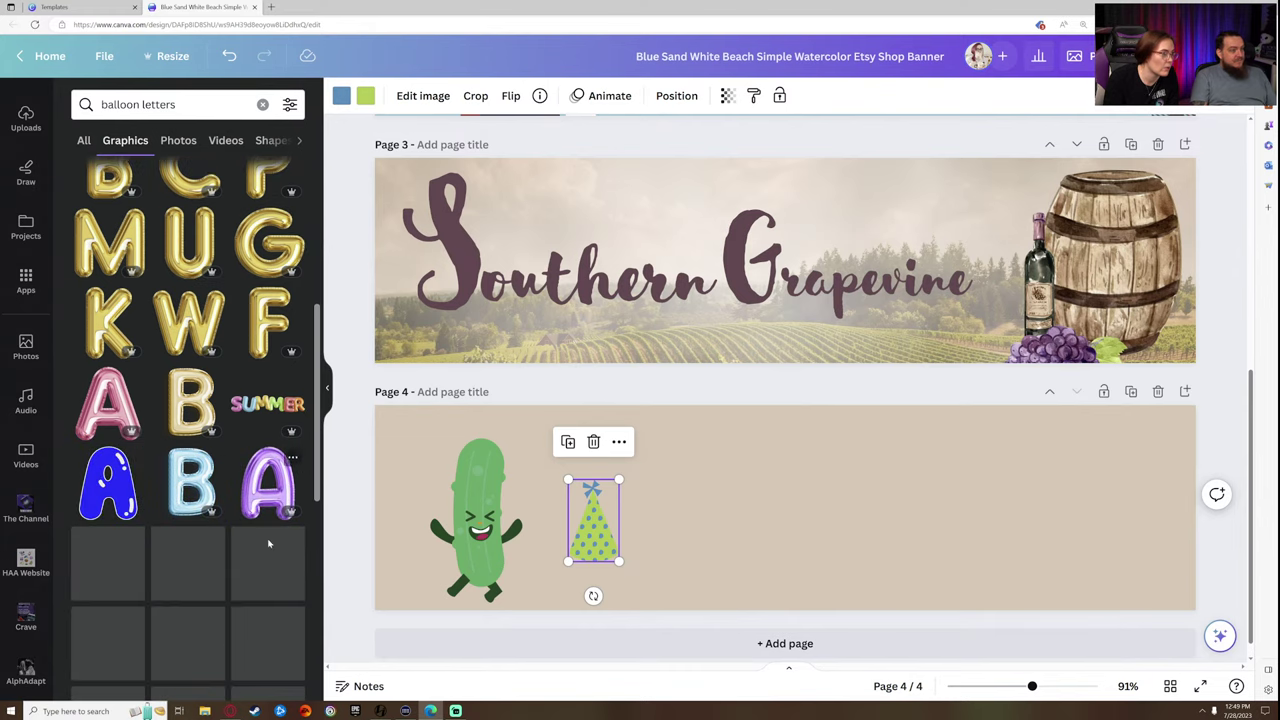
scroll(260, 510, "down", 1)
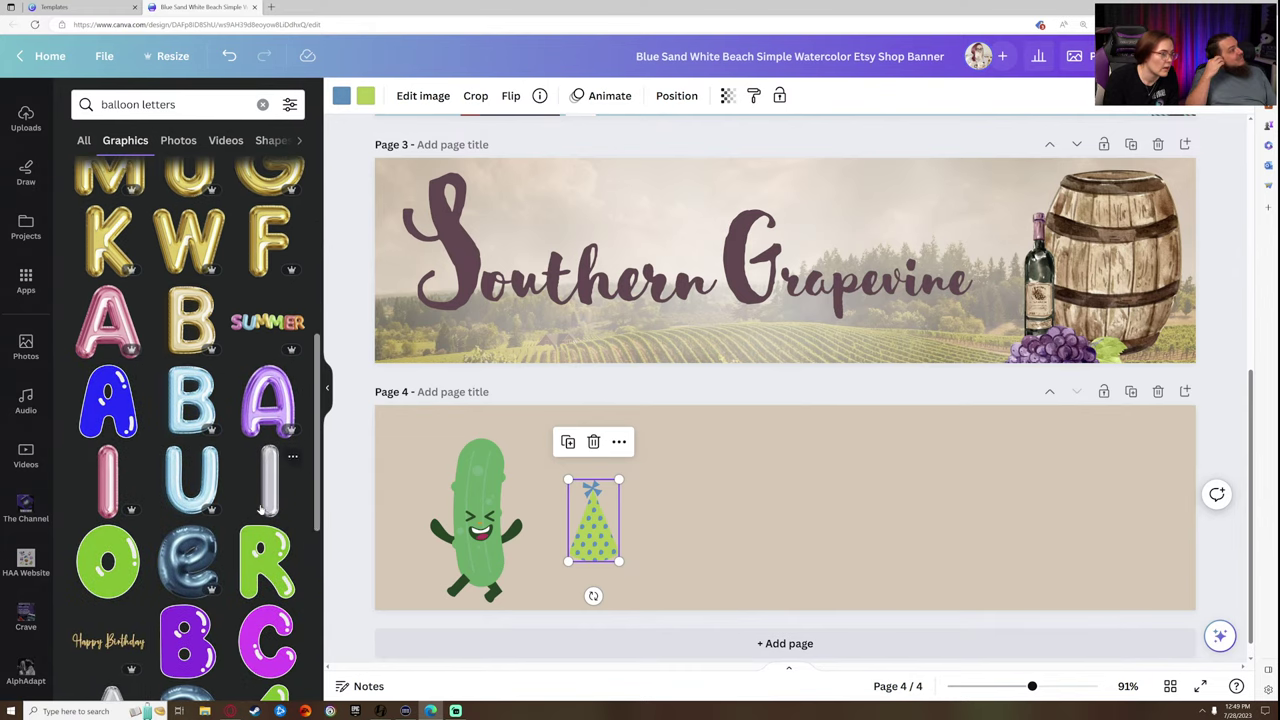
scroll(247, 546, "down", 4)
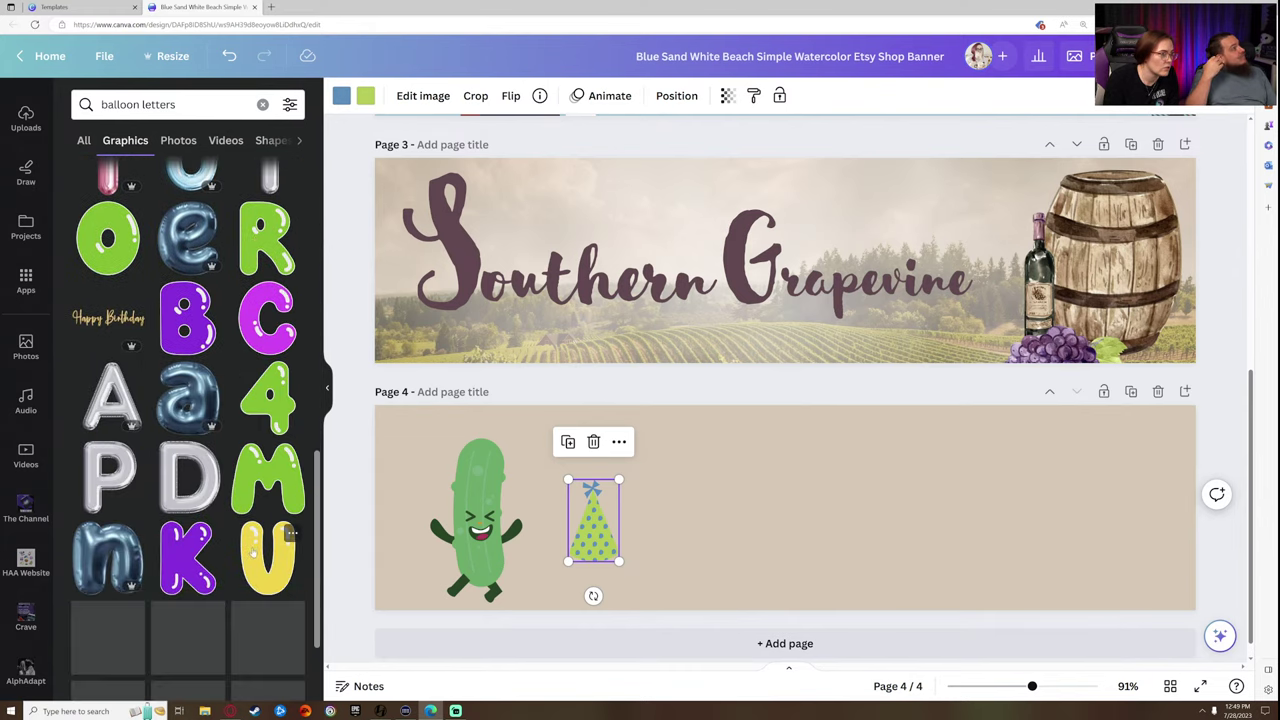
scroll(249, 551, "down", 2)
scroll(249, 551, "down", 2)
scroll(249, 551, "down", 3)
scroll(249, 551, "up", 6)
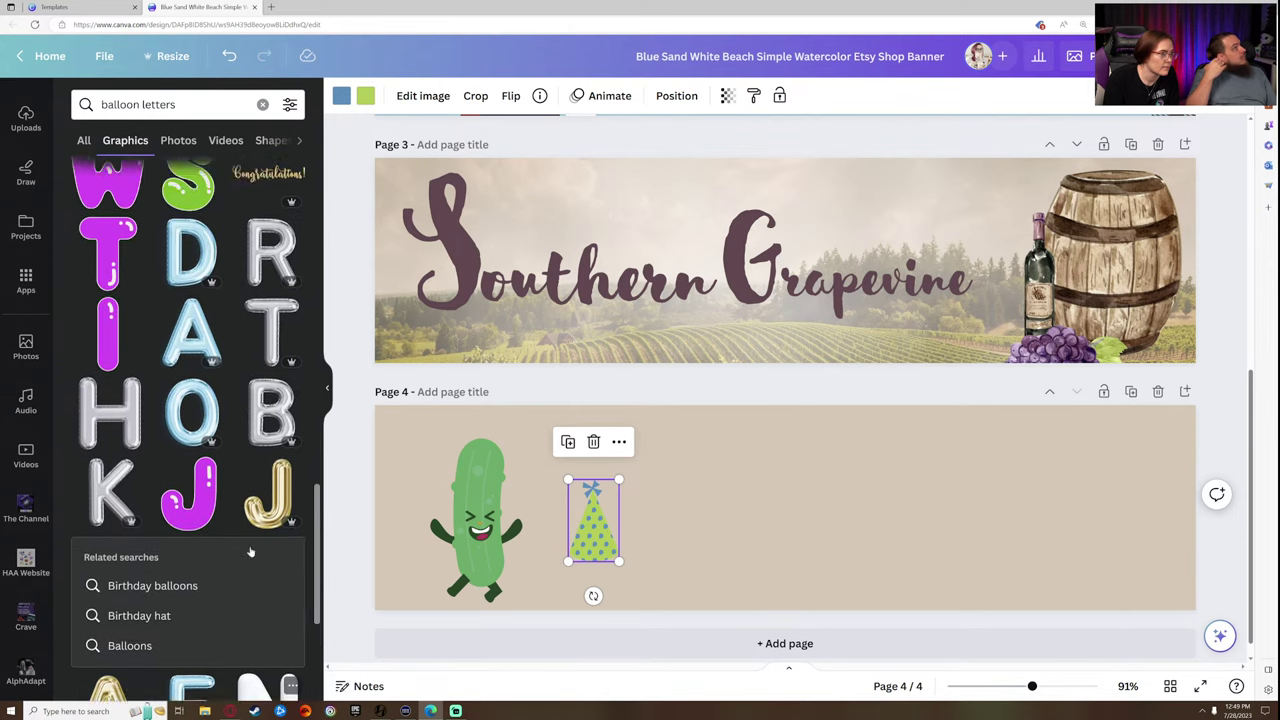
scroll(188, 484, "up", 2)
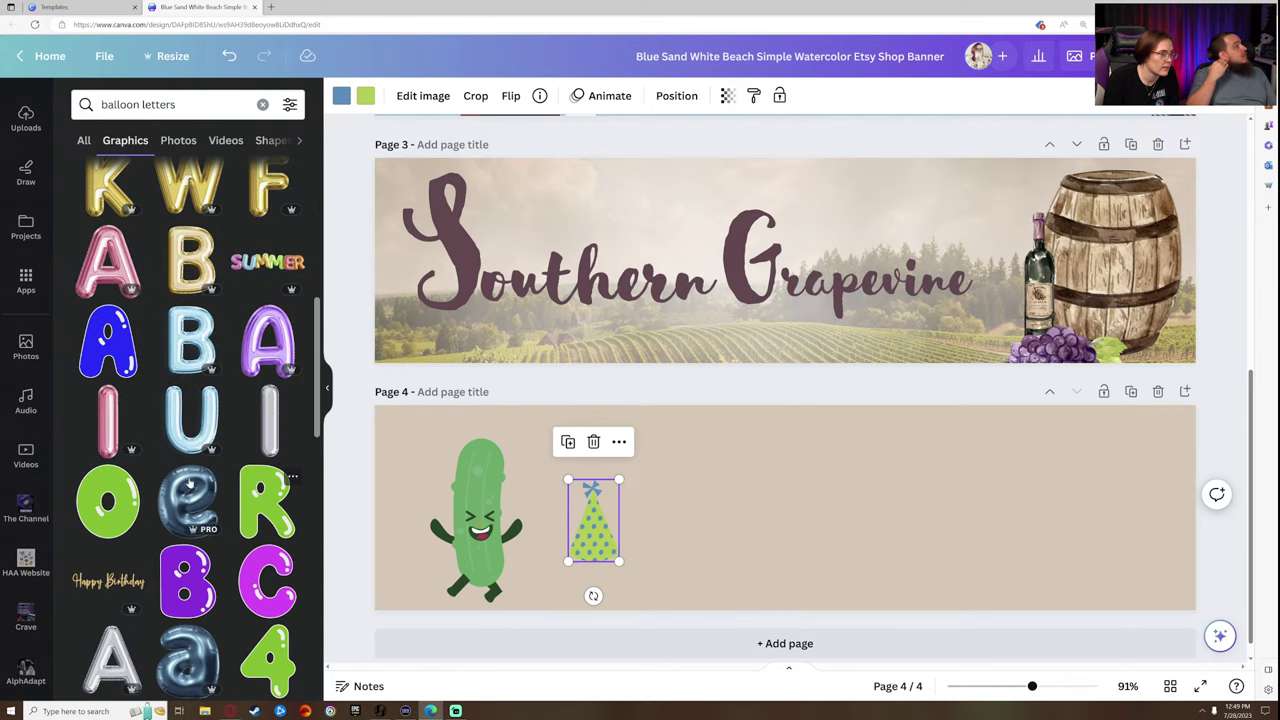
left_click(267, 500)
- Show all graphics recommended for the letter R and place the brown, black-shadowed letter P beside the R on page 4
left_click(271, 571)
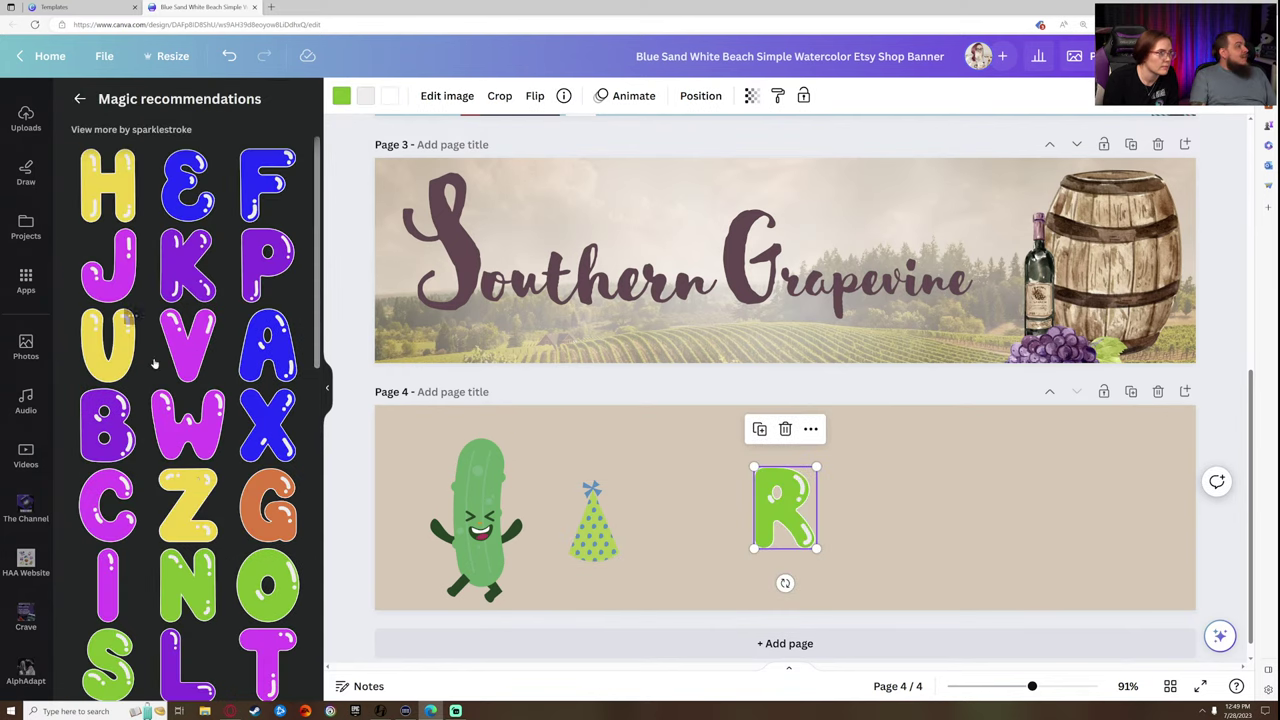
scroll(163, 503, "down", 1)
scroll(198, 483, "down", 10)
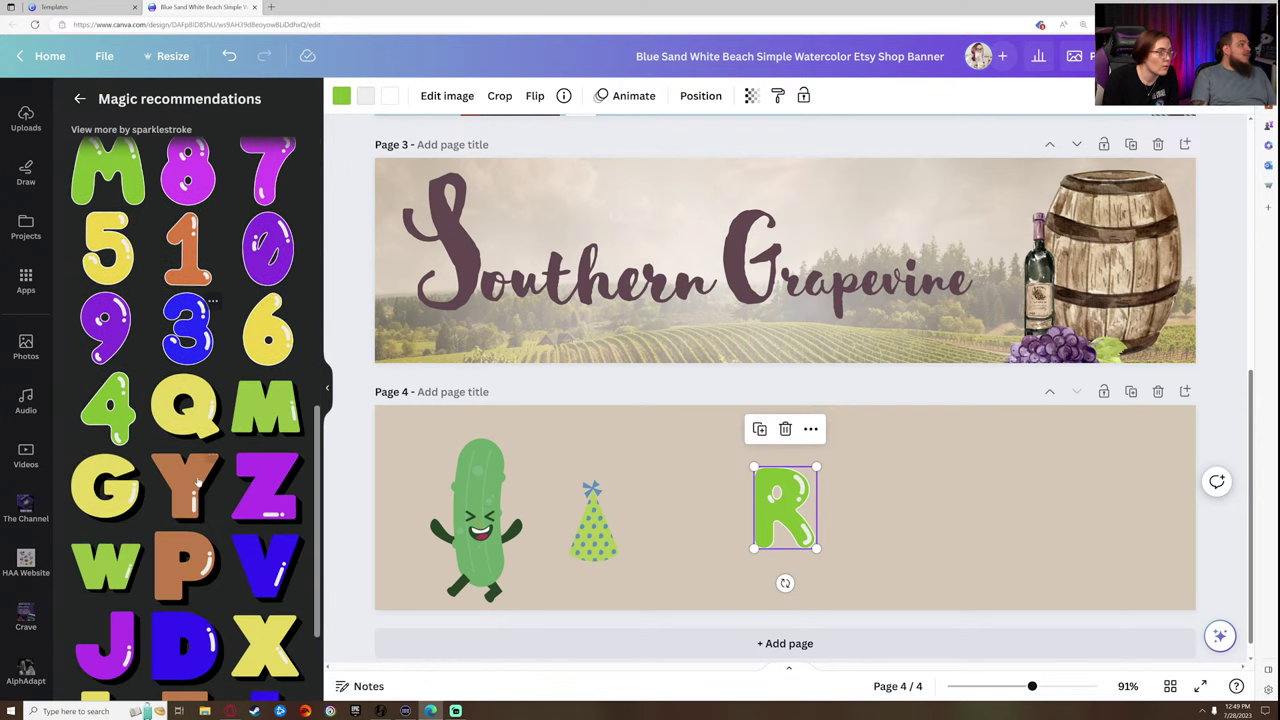
left_click(186, 401)
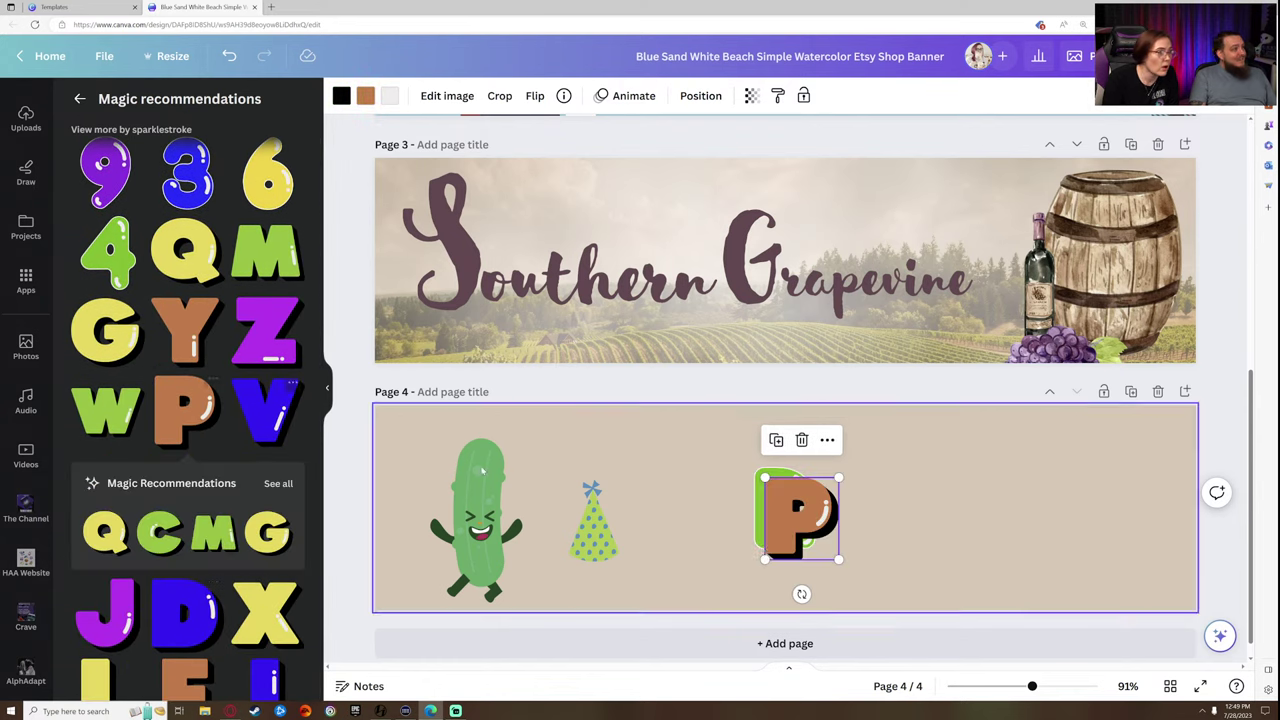
scroll(212, 540, "down", 3)
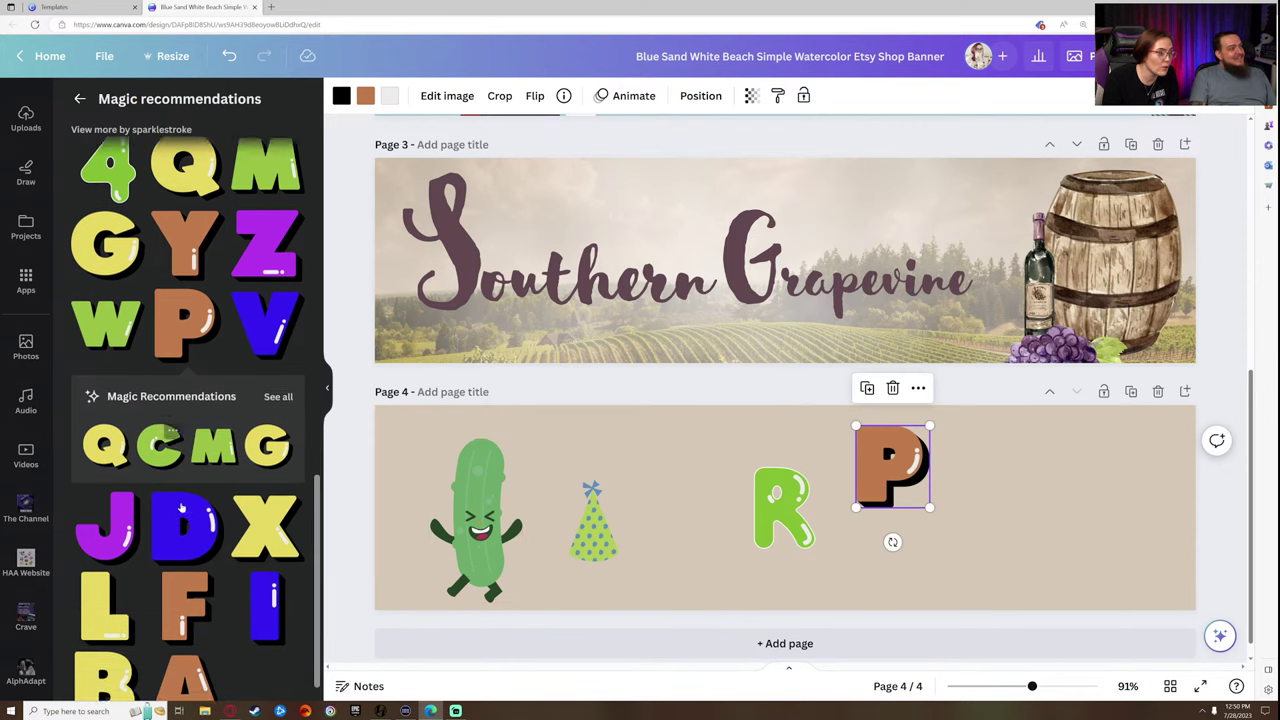
- Add the brown, black-shadowed letter A to page 4 and place it directly after the P
left_click(178, 650)
left_click_drag(781, 511, 971, 470)
scroll(186, 510, "up", 5)
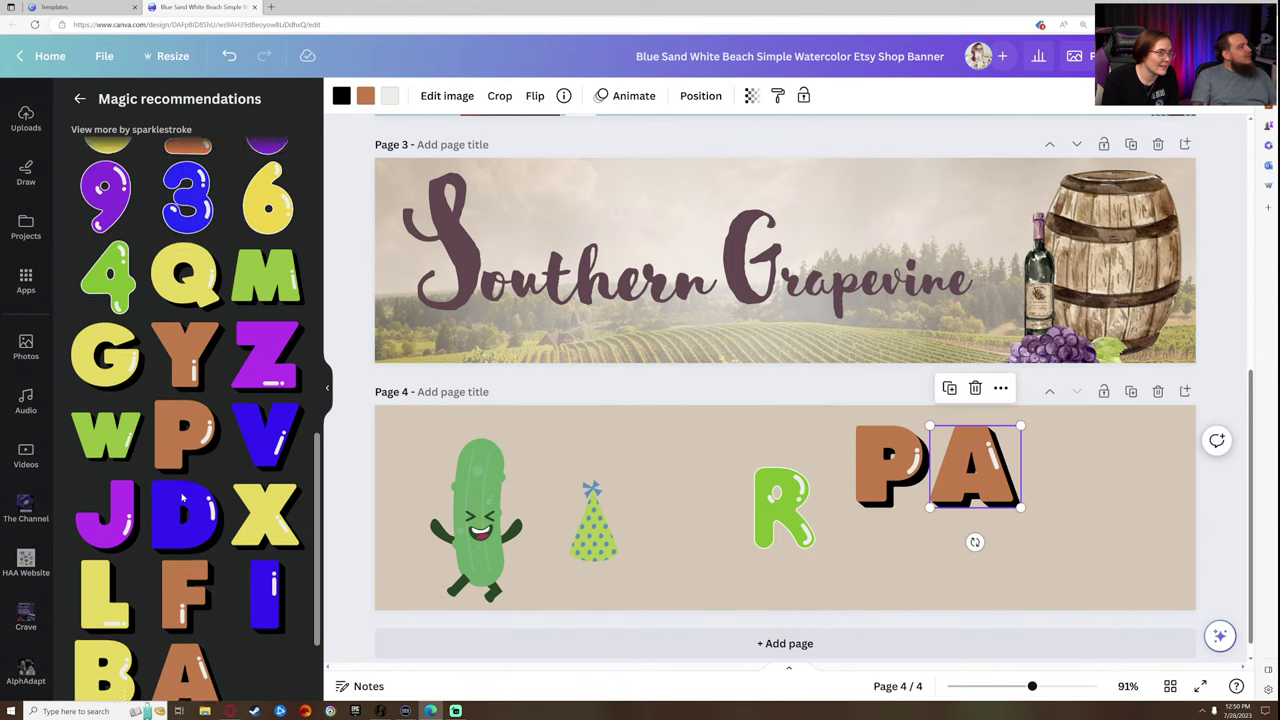
- Show all graphics recommended for the letter A and place the blue letter R after the A on page 4
scroll(188, 538, "down", 4)
scroll(188, 540, "down", 1)
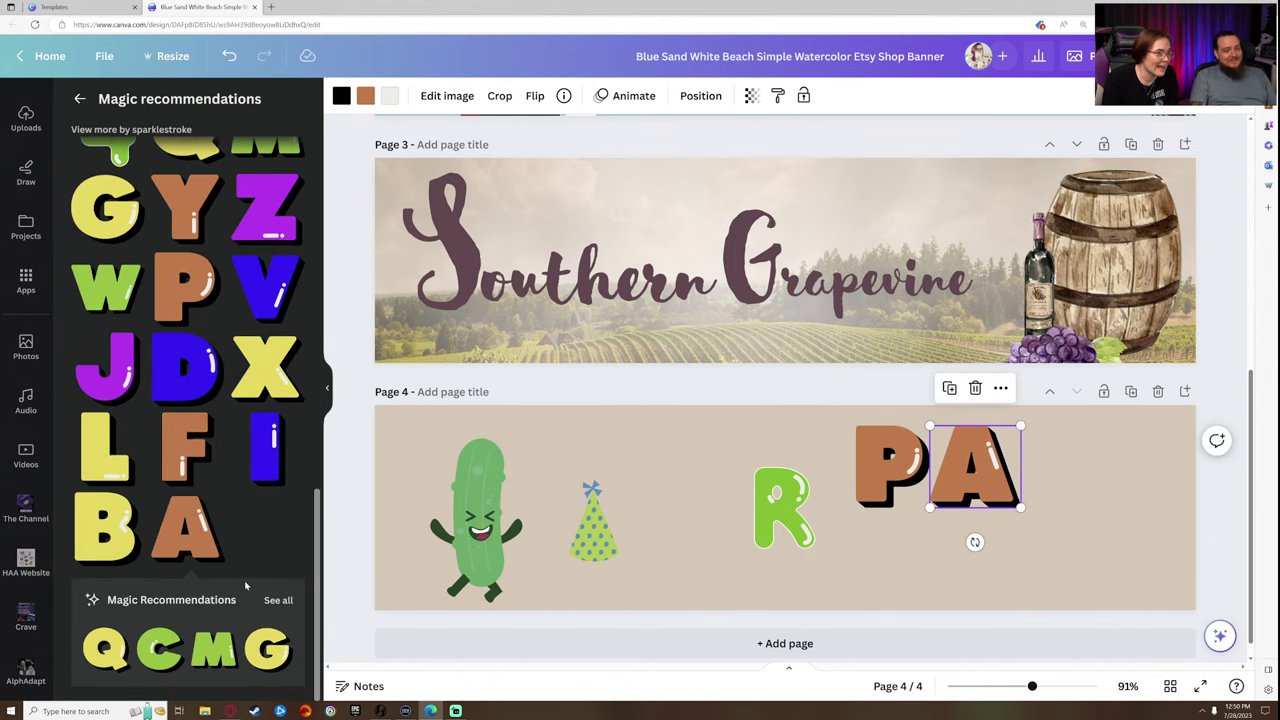
left_click(274, 600)
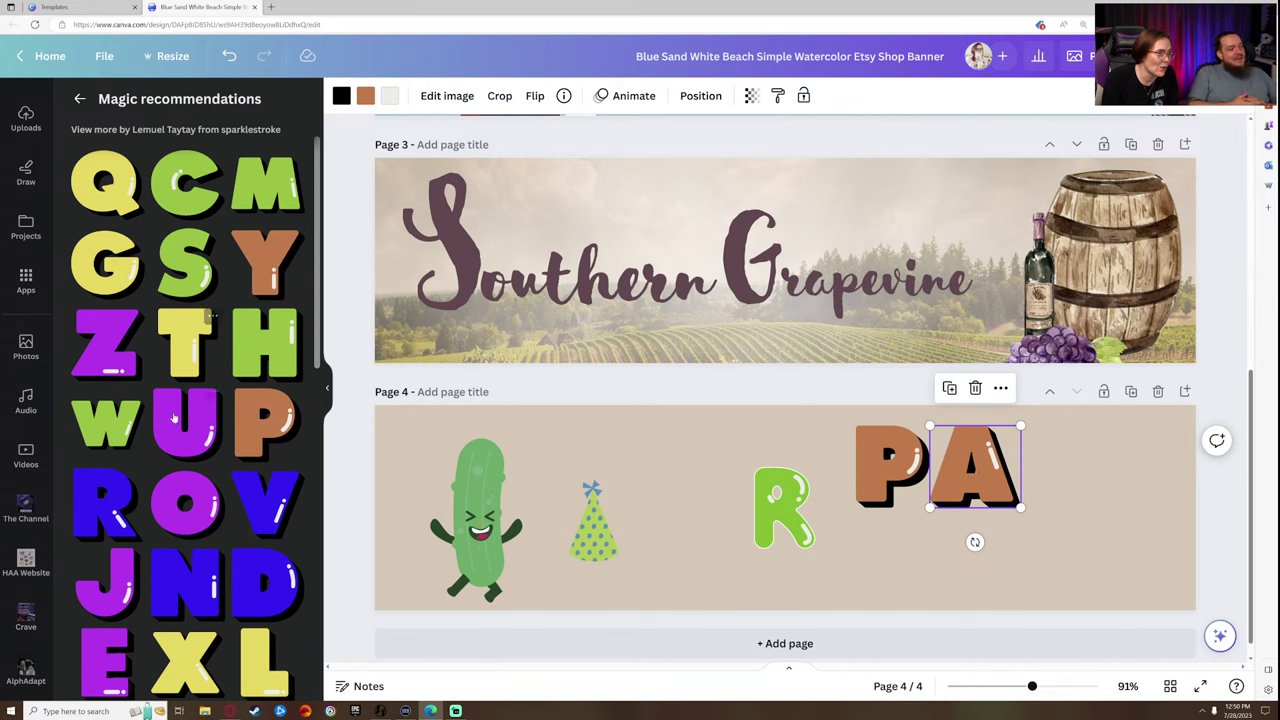
scroll(190, 660, "down", 15)
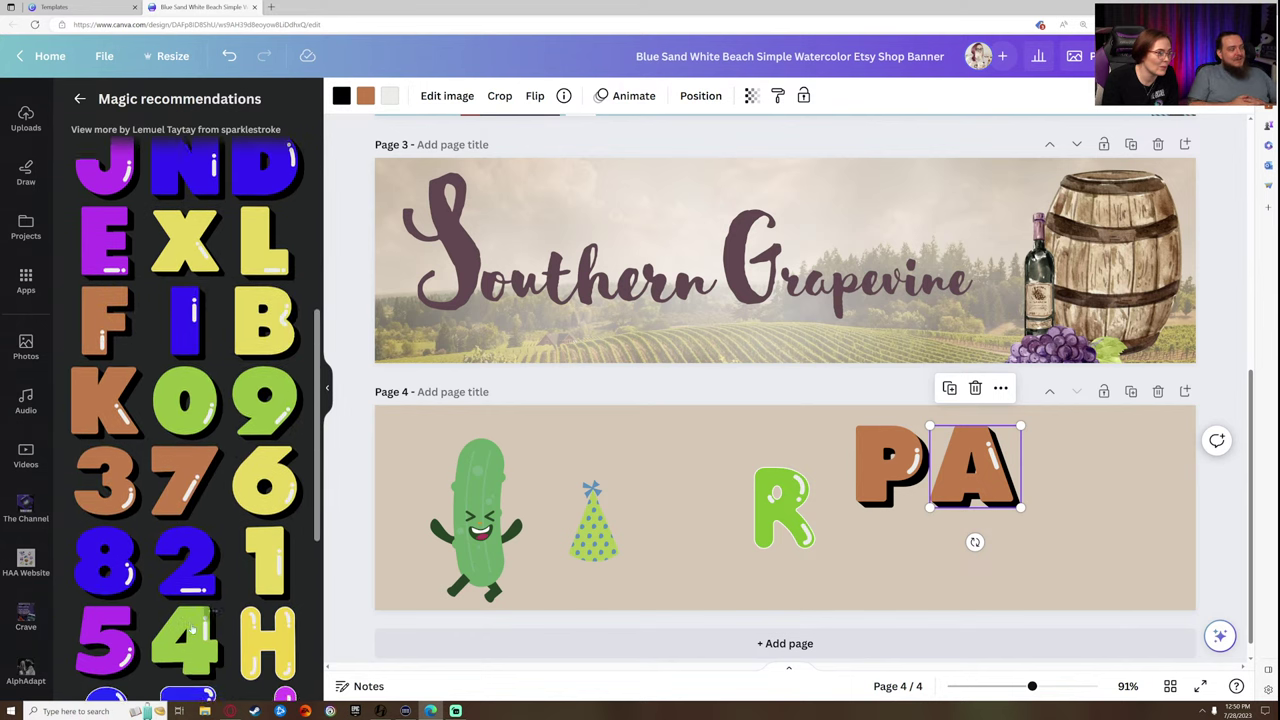
scroll(230, 630, "up", 12)
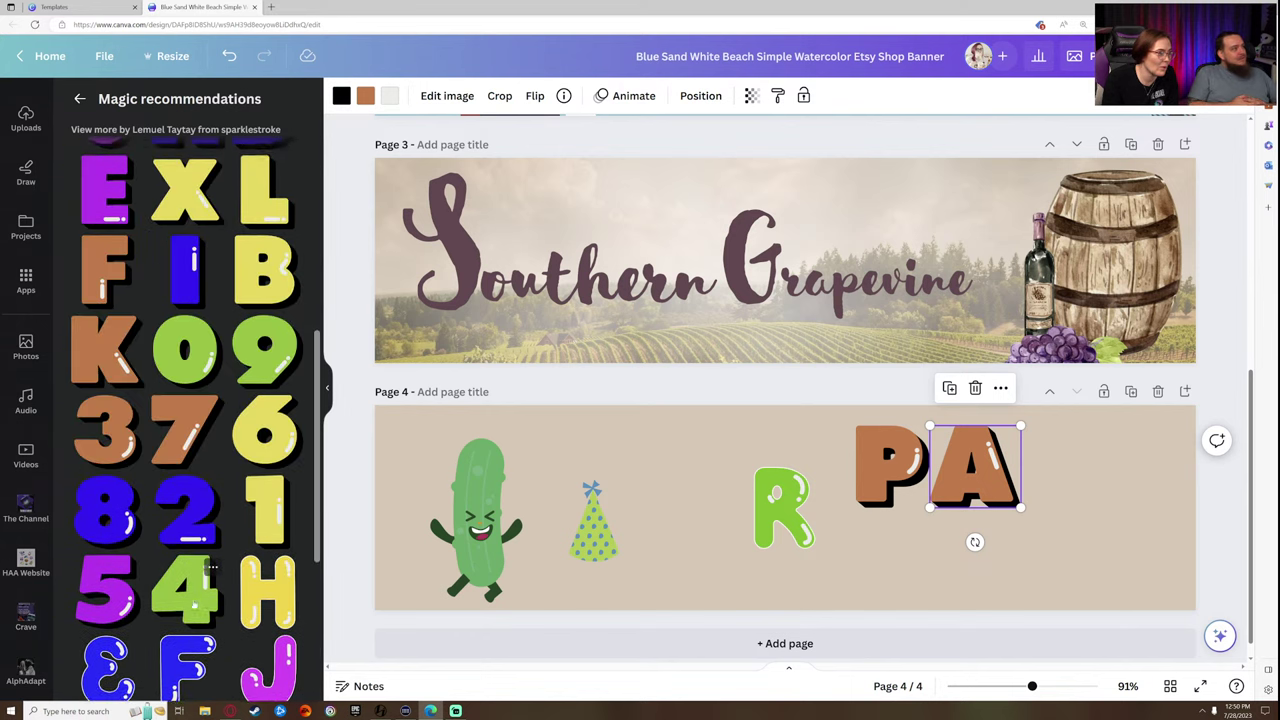
scroll(210, 612, "up", 1)
left_click(105, 500)
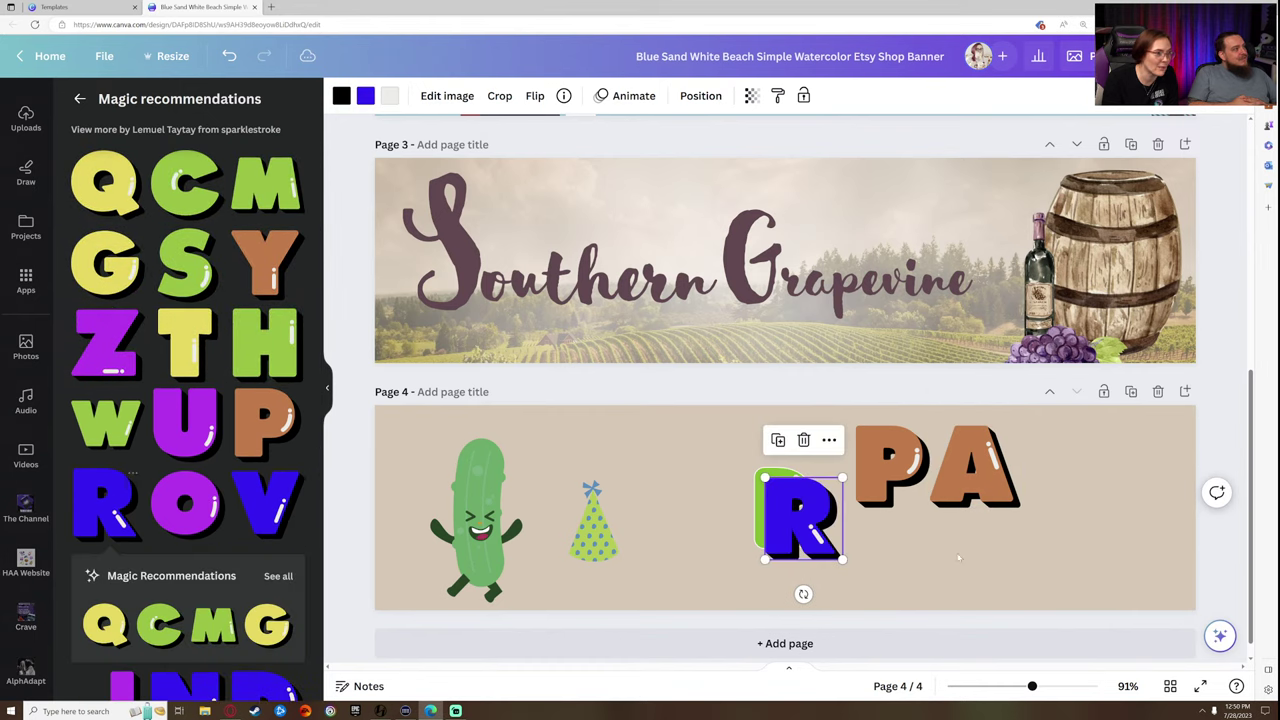
left_click_drag(766, 510, 1028, 470)
- Add the yellow letter T after the blue R and put the brown letter Y below the T
left_click(200, 342)
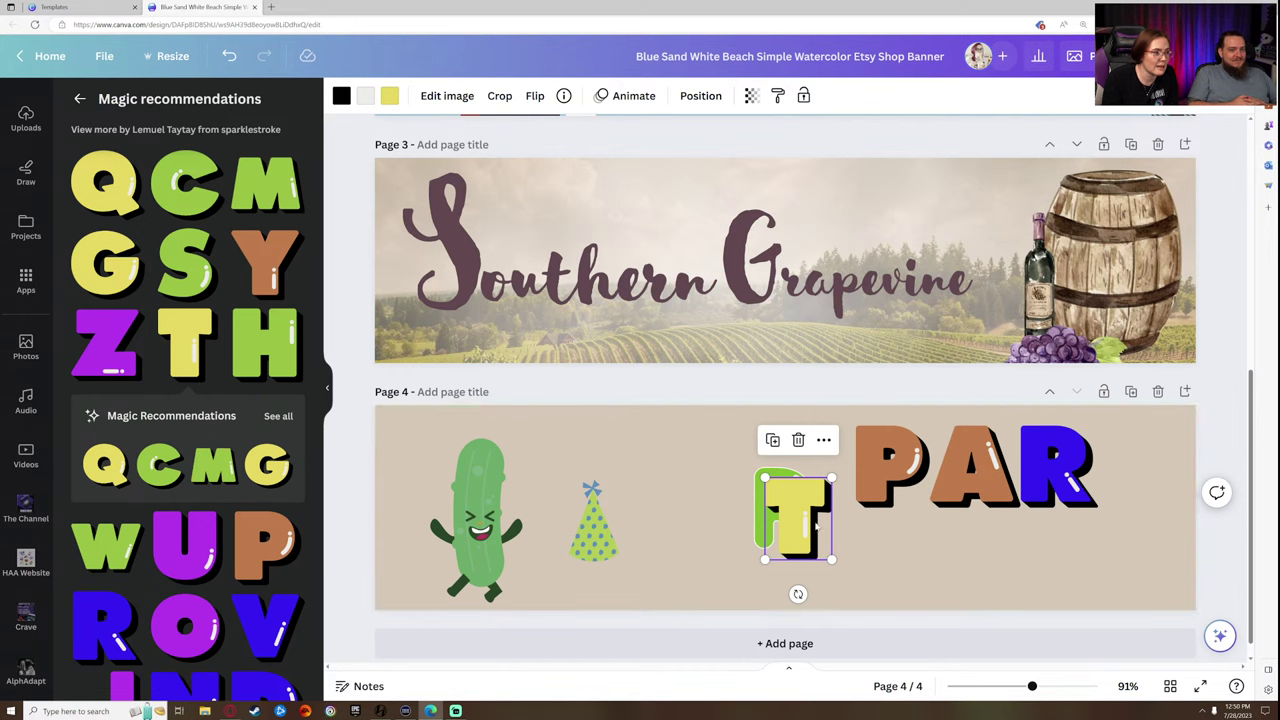
left_click_drag(808, 518, 1150, 470)
left_click(265, 262)
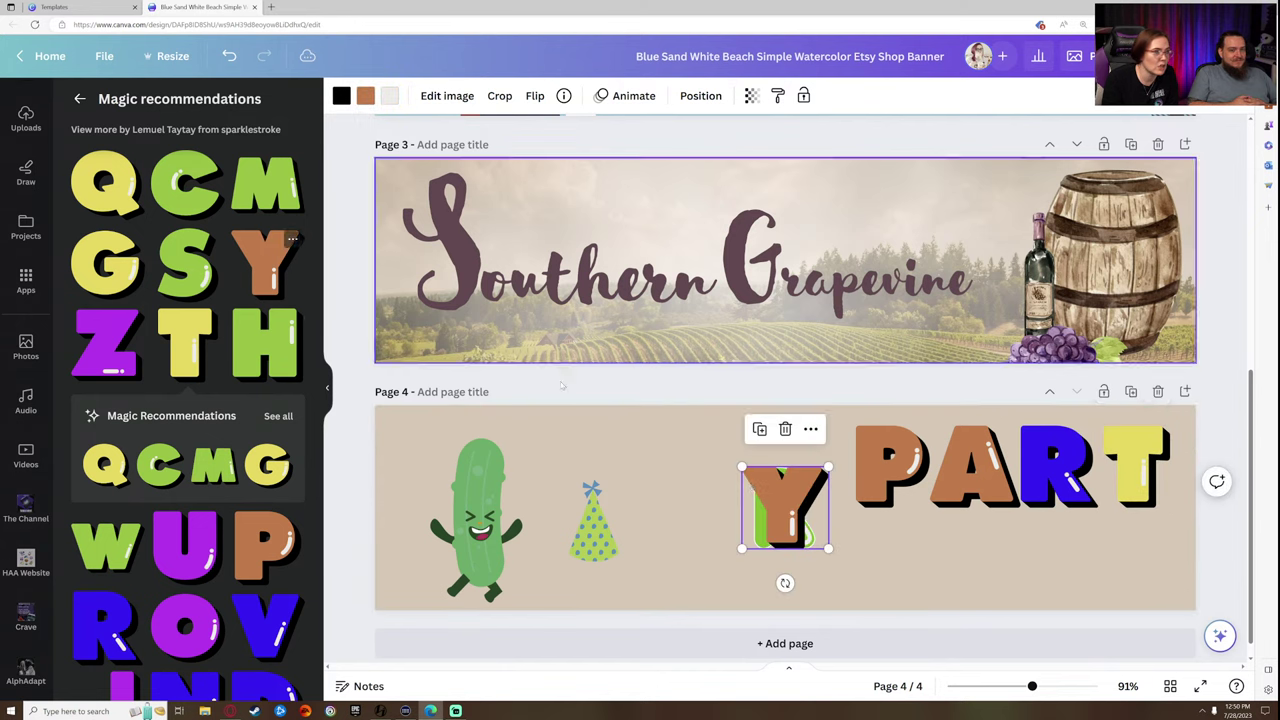
left_click_drag(786, 508, 1126, 522)
- Delete the glossy green R and arrange the remaining letters in a row spelling PARTY beside the party hat
left_click(784, 530)
left_click(785, 432)
left_click_drag(736, 451, 1180, 595)
left_click_drag(1036, 566, 809, 581)
left_click(826, 599)
left_click_drag(919, 547, 1014, 481)
- Duplicate the P of PARTY and place the copy directly below it to start a second row
left_click(686, 473)
left_click(639, 404)
left_click_drag(652, 482, 641, 558)
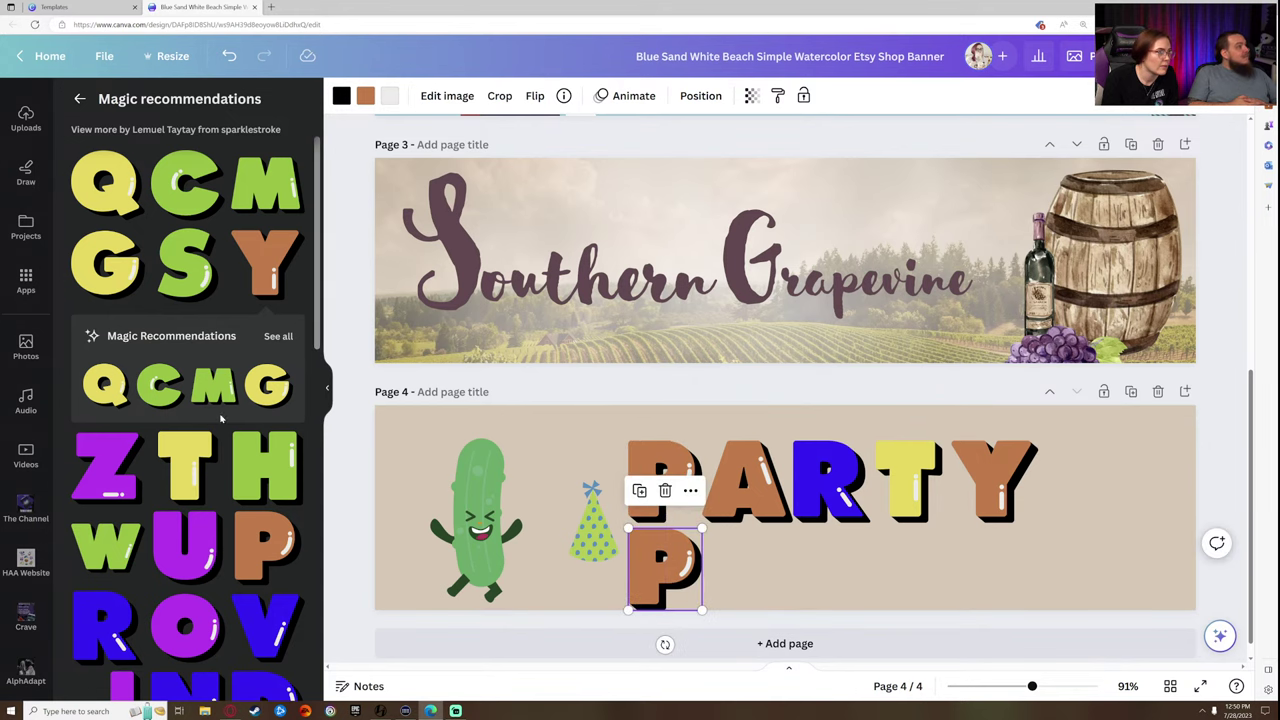
- Place the blue I, green C and brown K after the P in the second row
scroll(221, 418, "down", 5)
left_click_drag(193, 440, 725, 580)
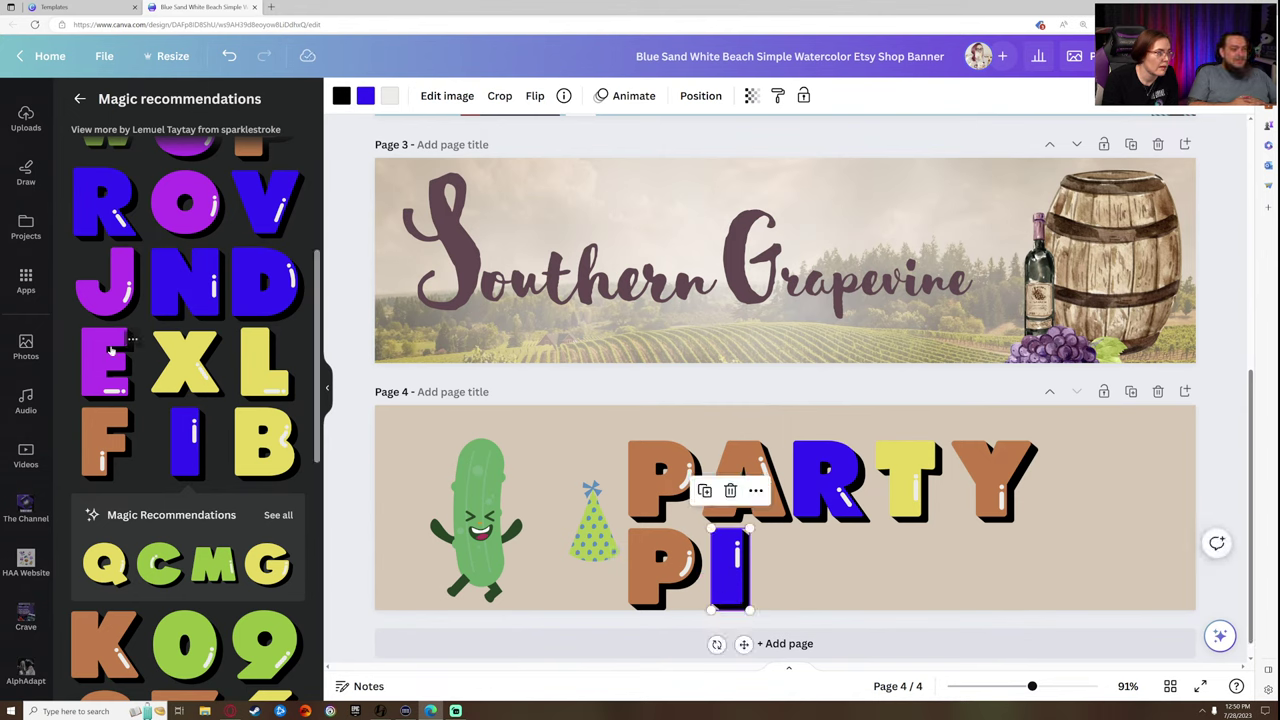
left_click_drag(158, 565, 781, 565)
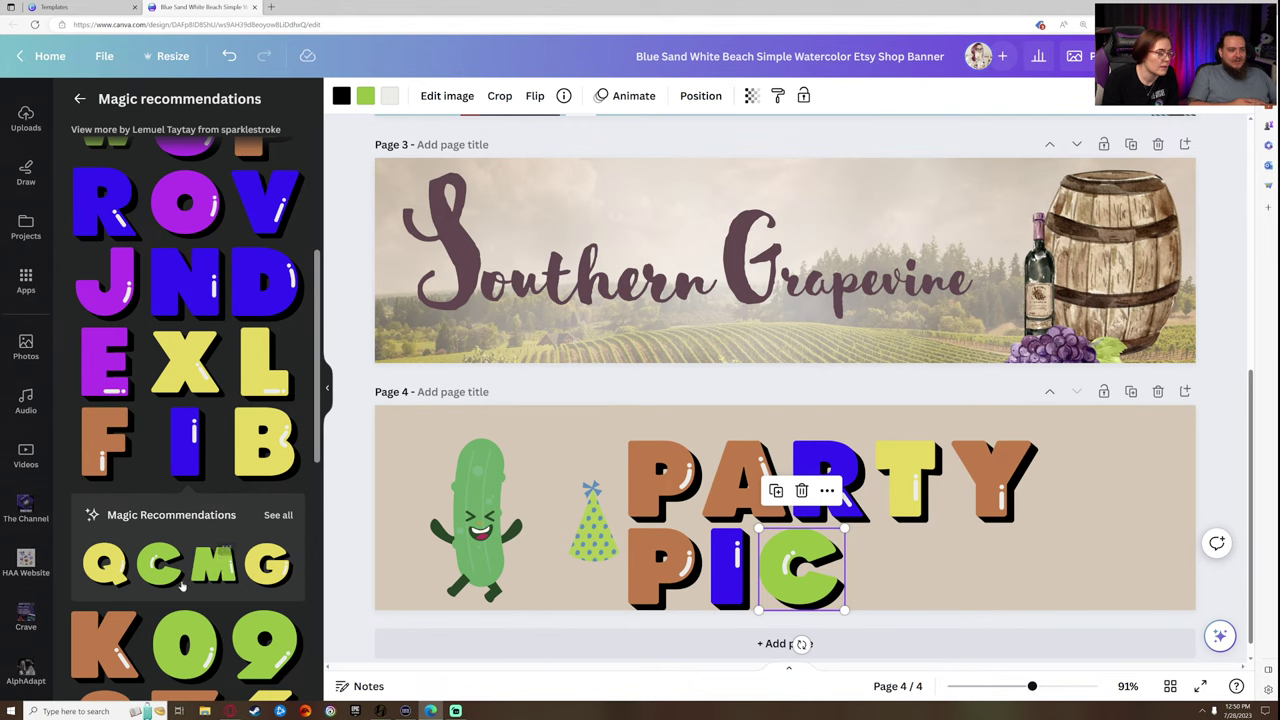
left_click_drag(115, 625, 875, 575)
- Add the yellow L and purple E after the K to complete the word PICKLE
scroll(190, 450, "up", 3)
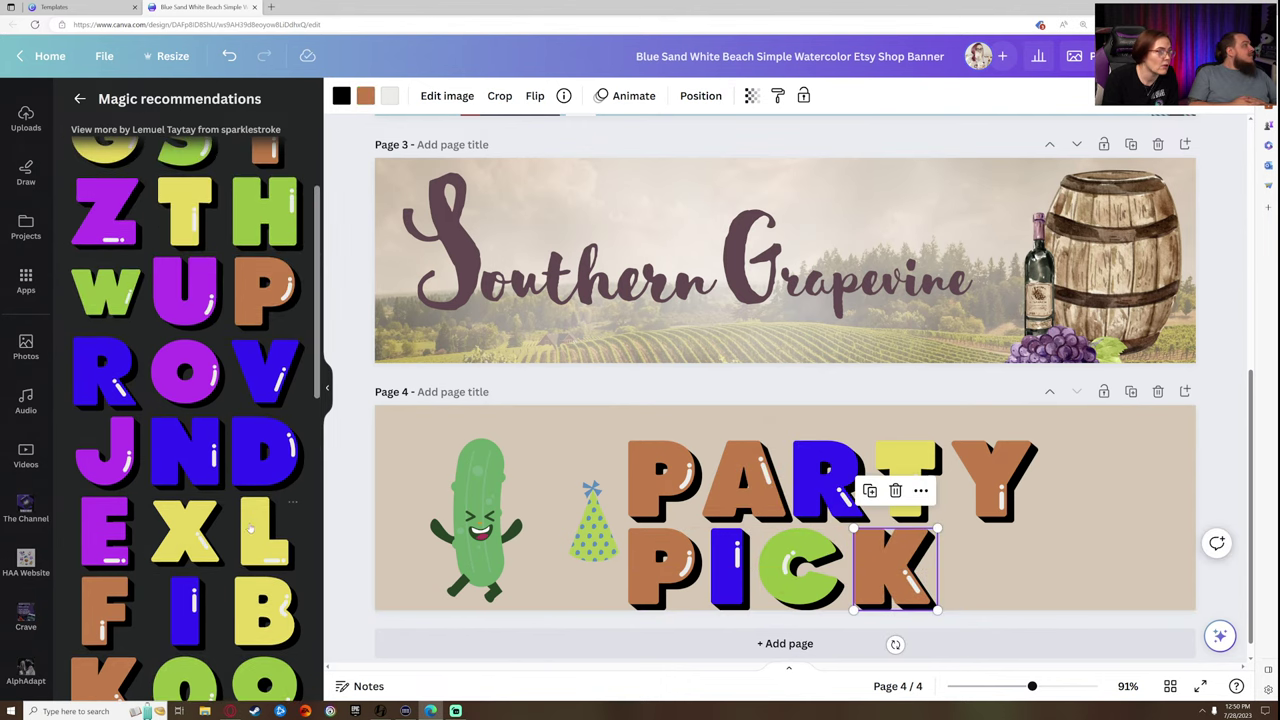
left_click(265, 530)
left_click_drag(785, 500, 976, 570)
scroll(180, 350, "up", 2)
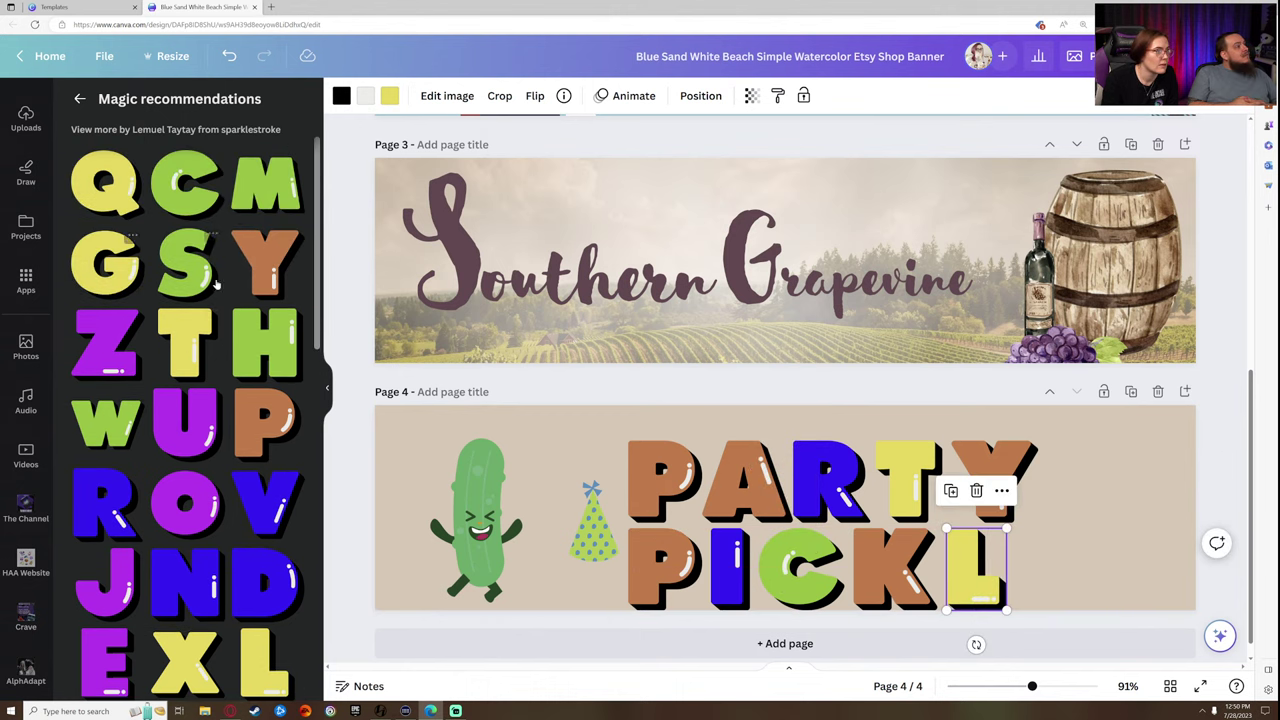
scroll(130, 245, "down", 10)
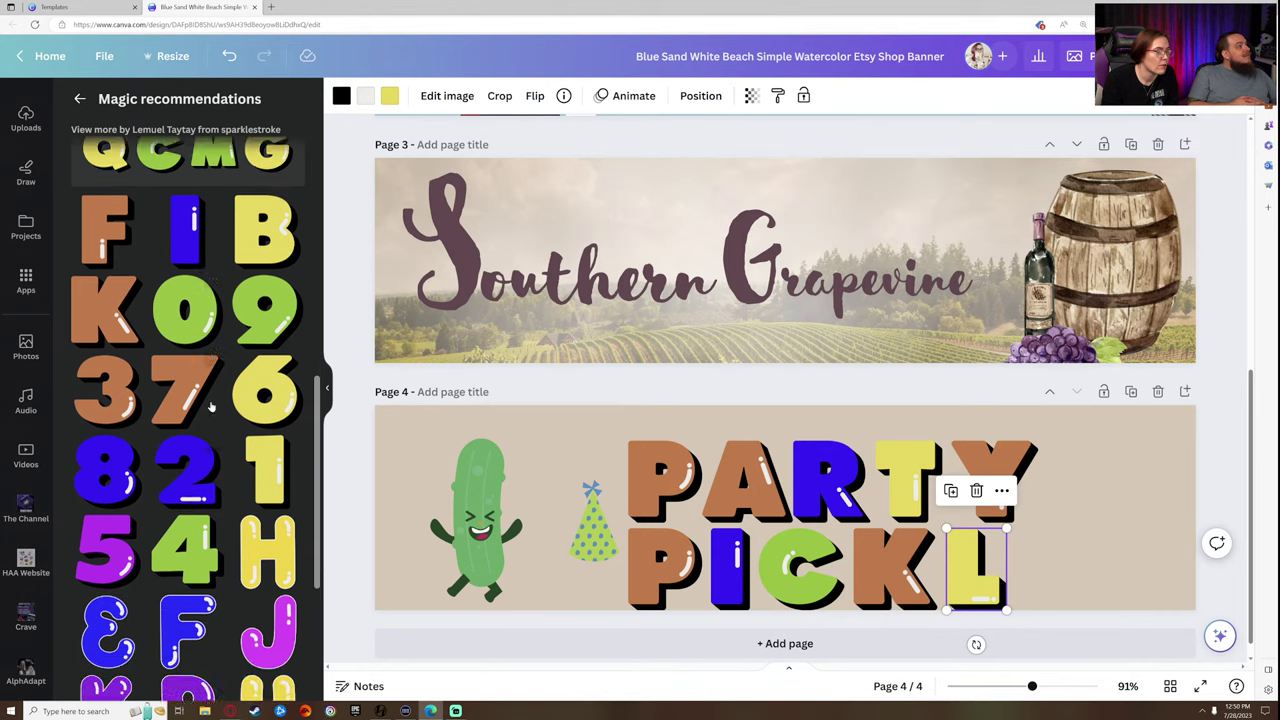
scroll(211, 420, "down", 1)
scroll(190, 503, "up", 1)
scroll(205, 495, "up", 3)
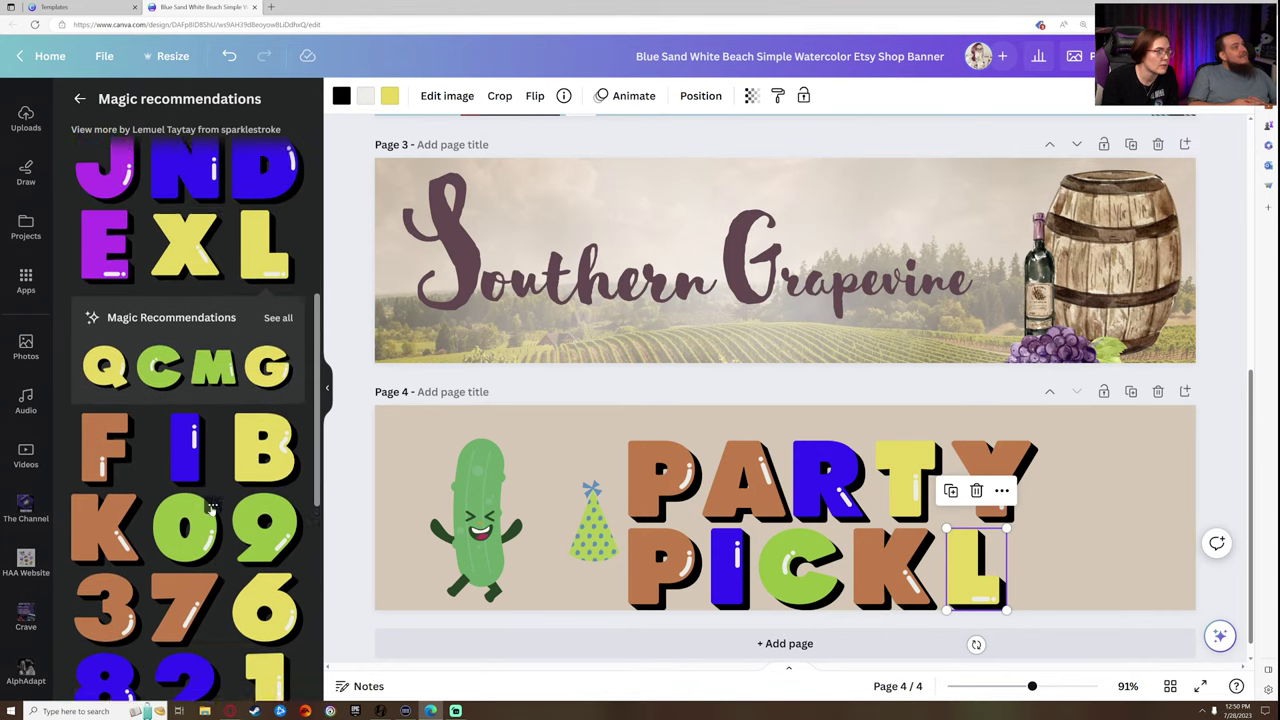
left_click(105, 320)
left_click_drag(787, 500, 1045, 568)
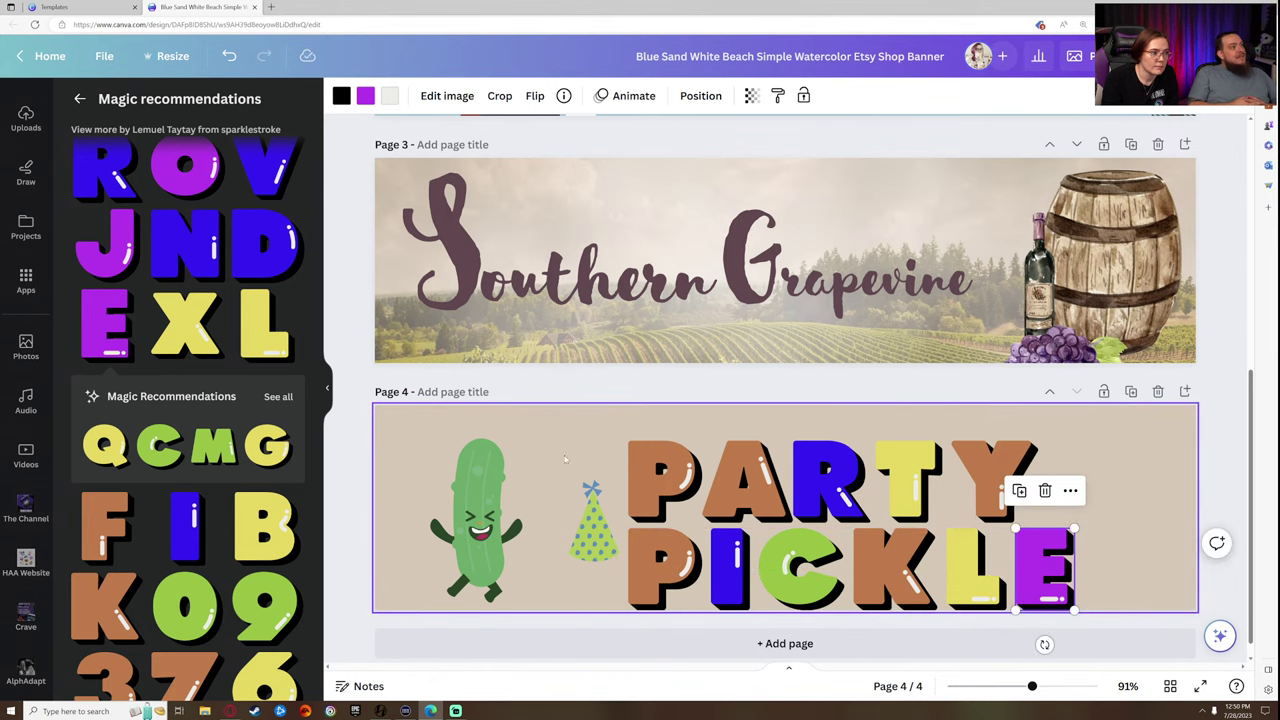
- Recolor the P, A and R of PARTY with the lighter green from the pickle's photo colors
left_click(659, 472)
left_click(366, 96)
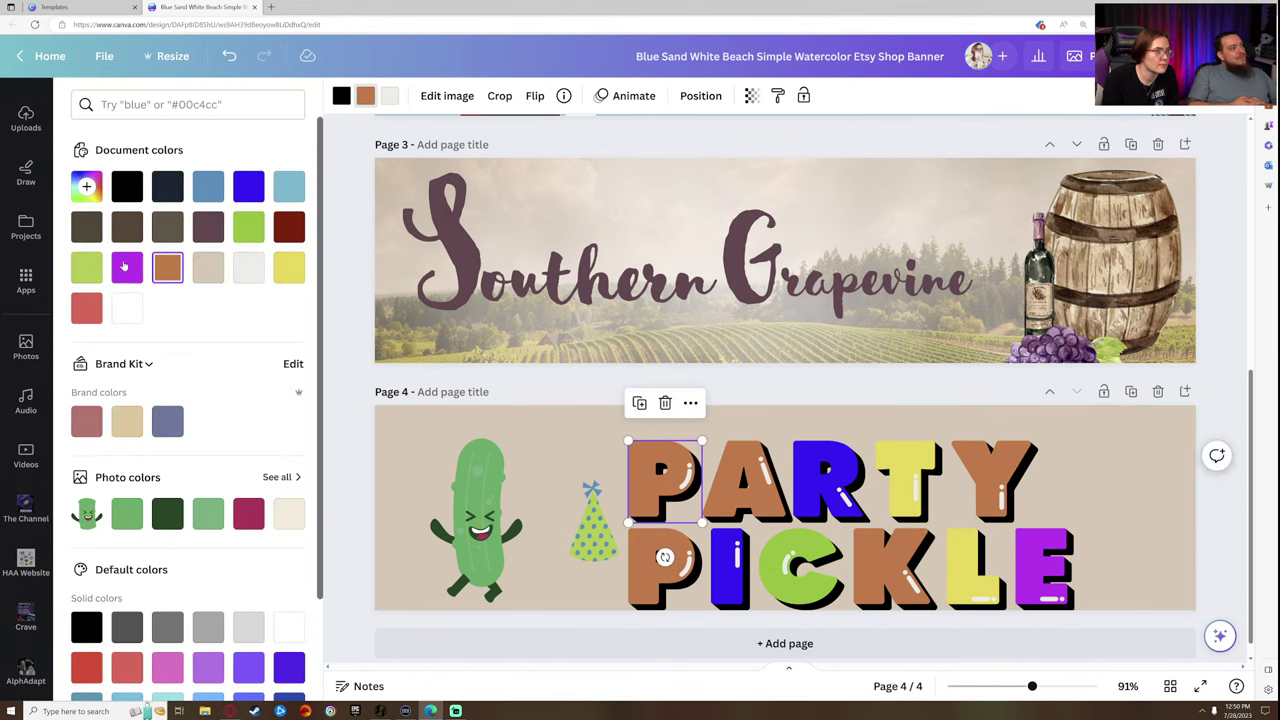
left_click(127, 514)
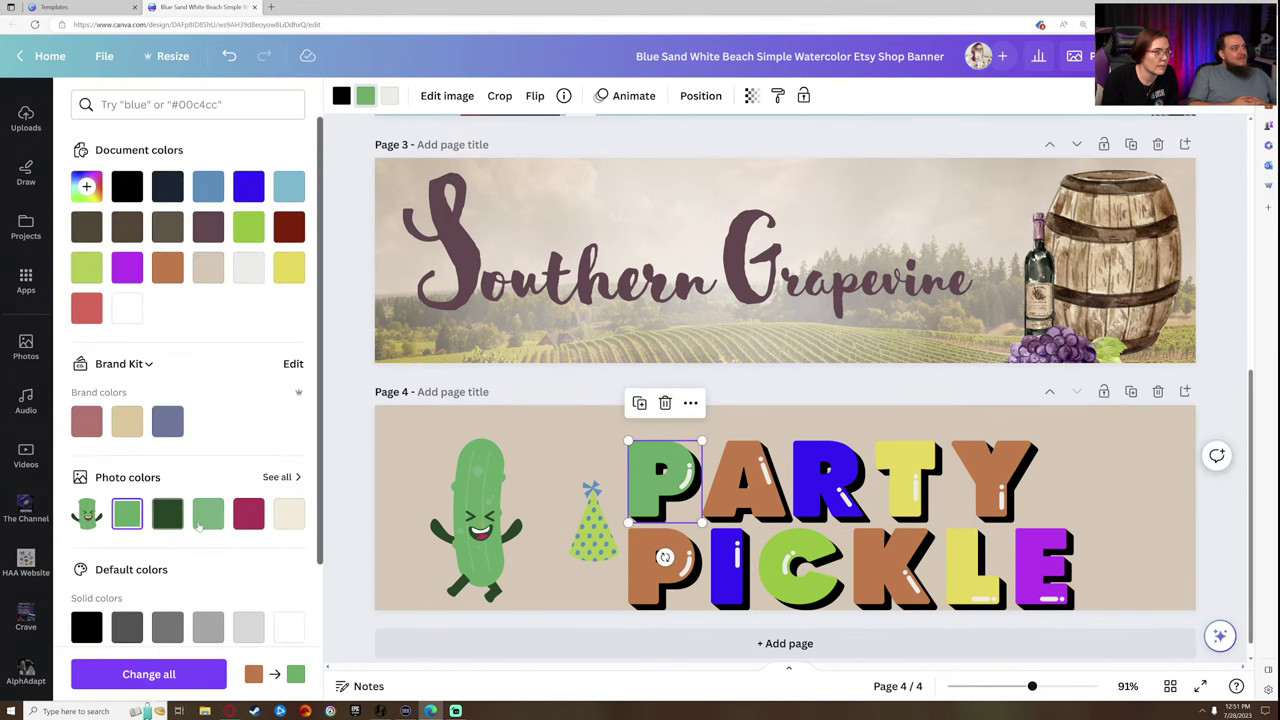
left_click(206, 516)
left_click(742, 495)
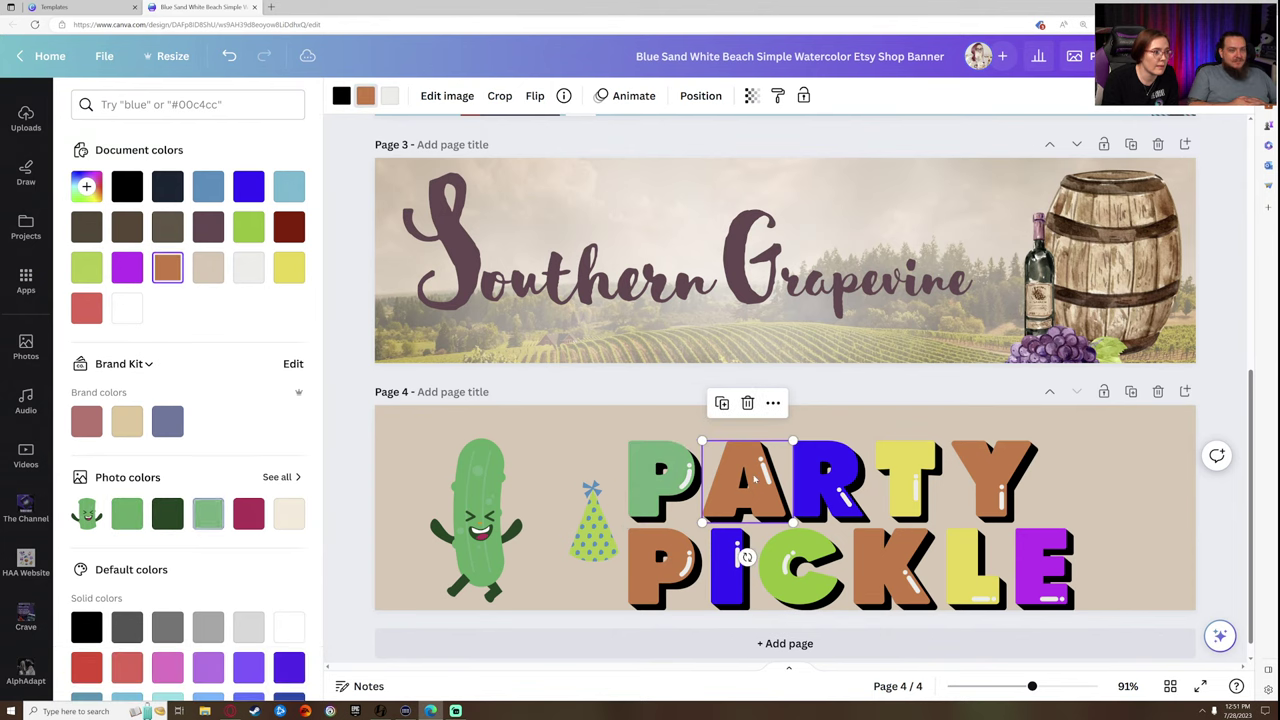
left_click(212, 510)
left_click(828, 485)
left_click(216, 514)
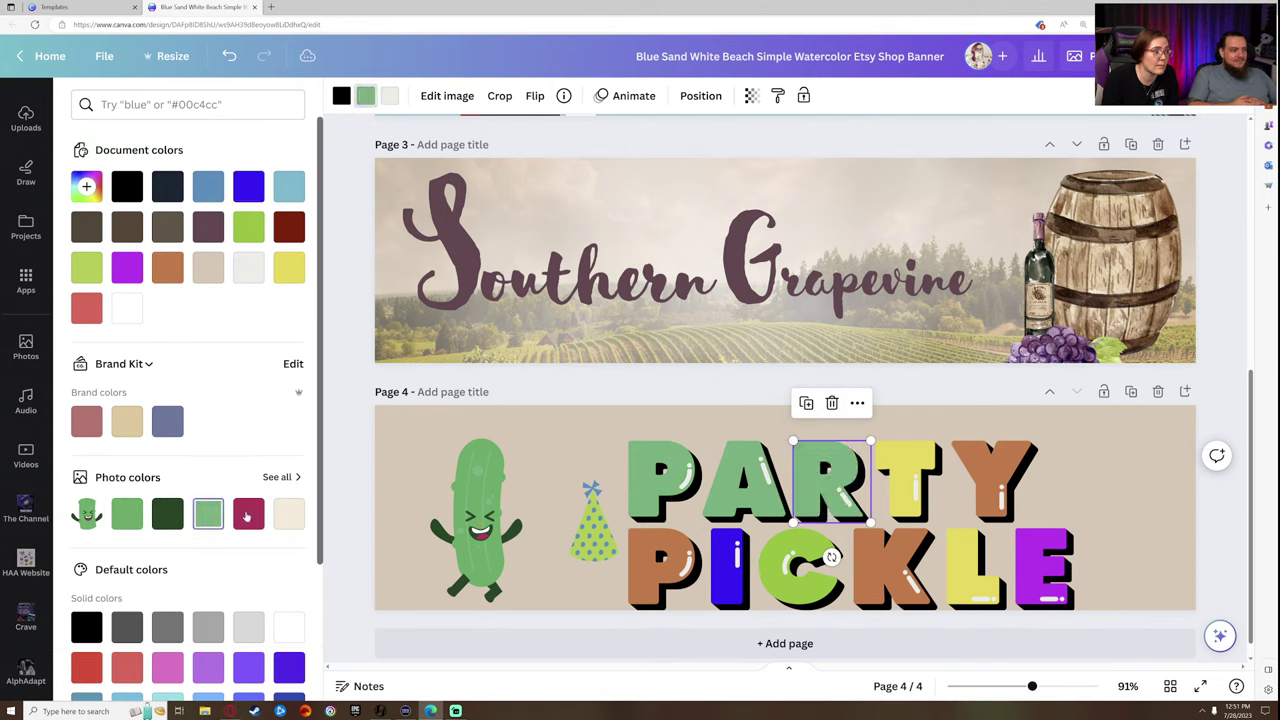
- Undo the green applied to the highlight of the T in PARTY and recolor its yellow fill lighter green instead
left_click(908, 480)
left_click(208, 514)
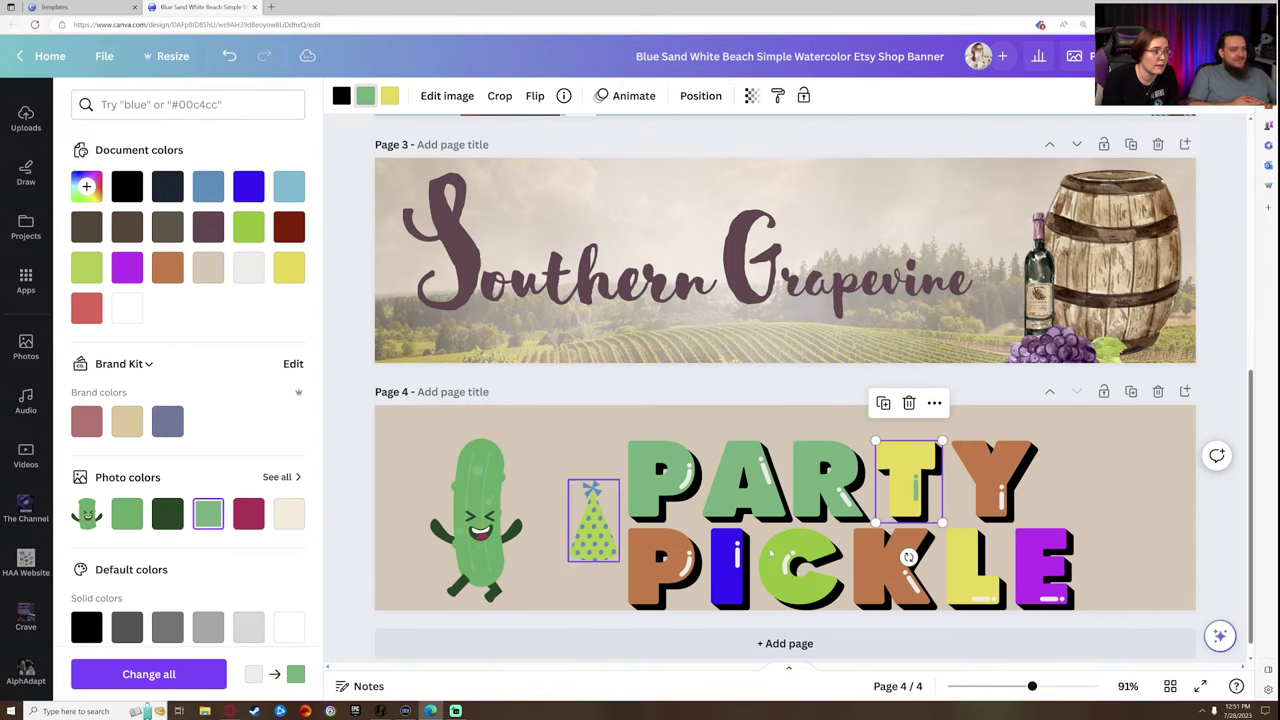
left_click(229, 56)
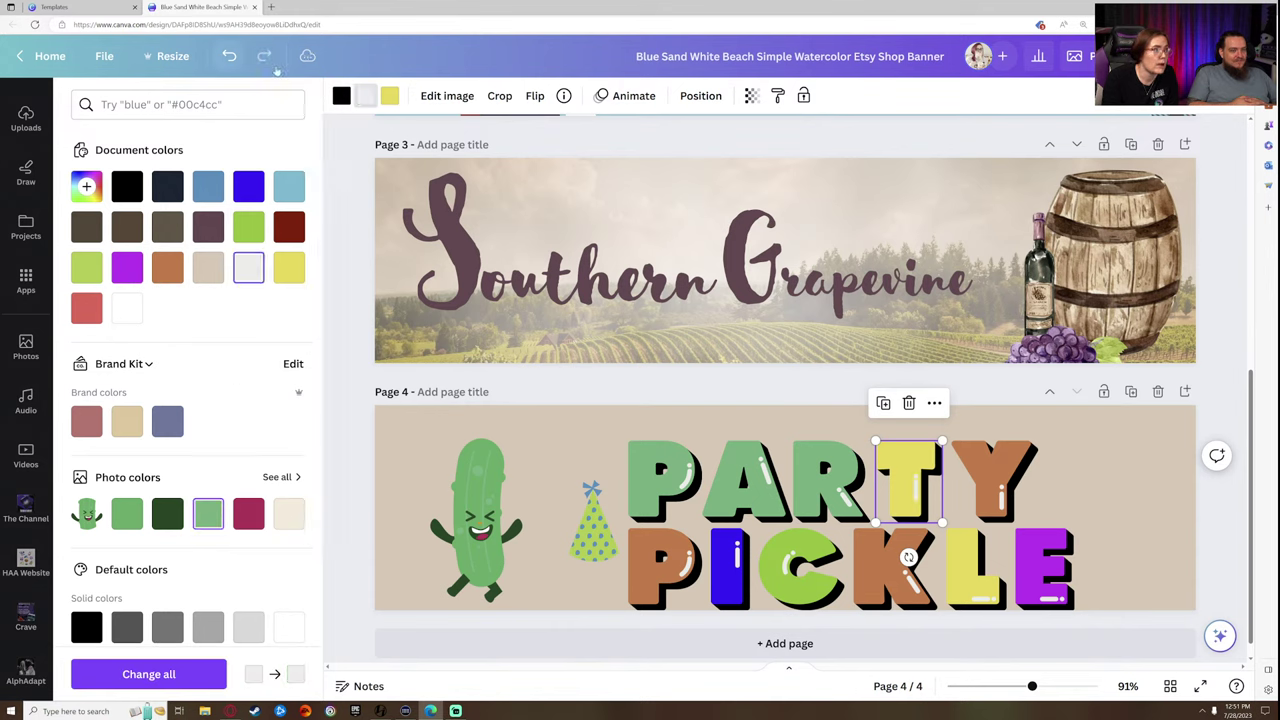
left_click(388, 98)
left_click(209, 514)
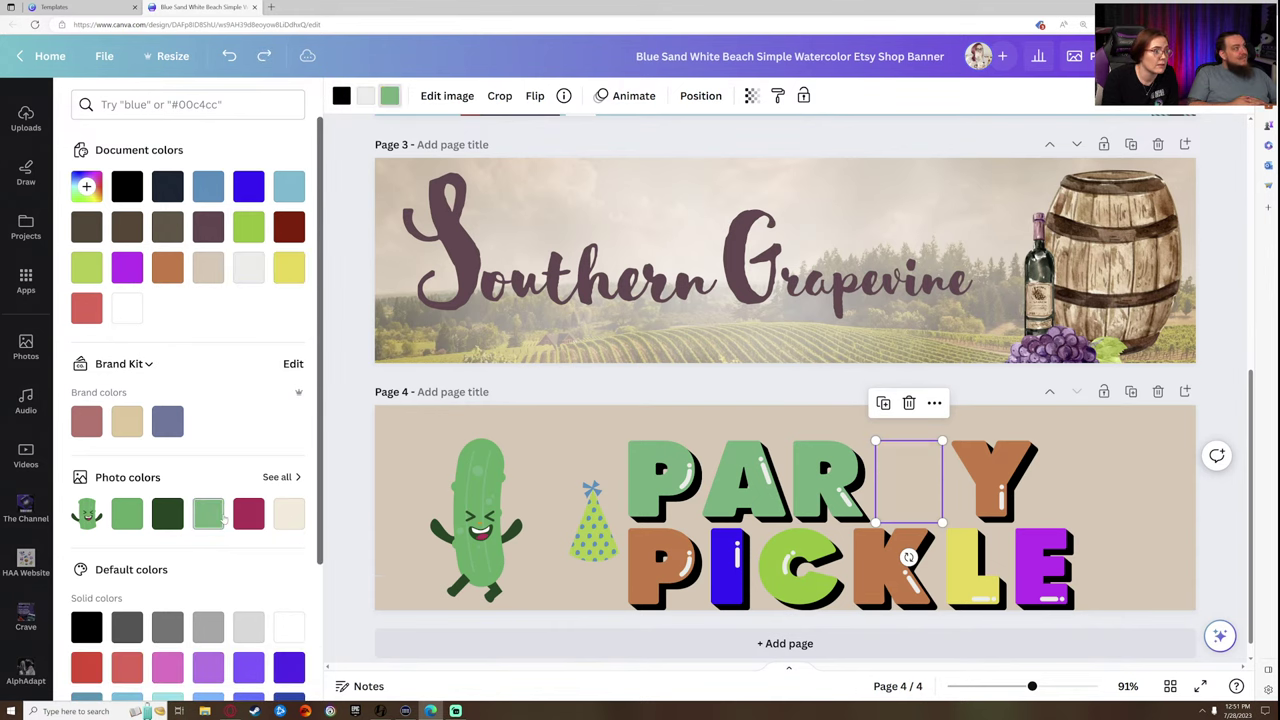
- Recolor the Y of PARTY and the P of PICKLE with the same lighter pickle green
left_click(988, 482)
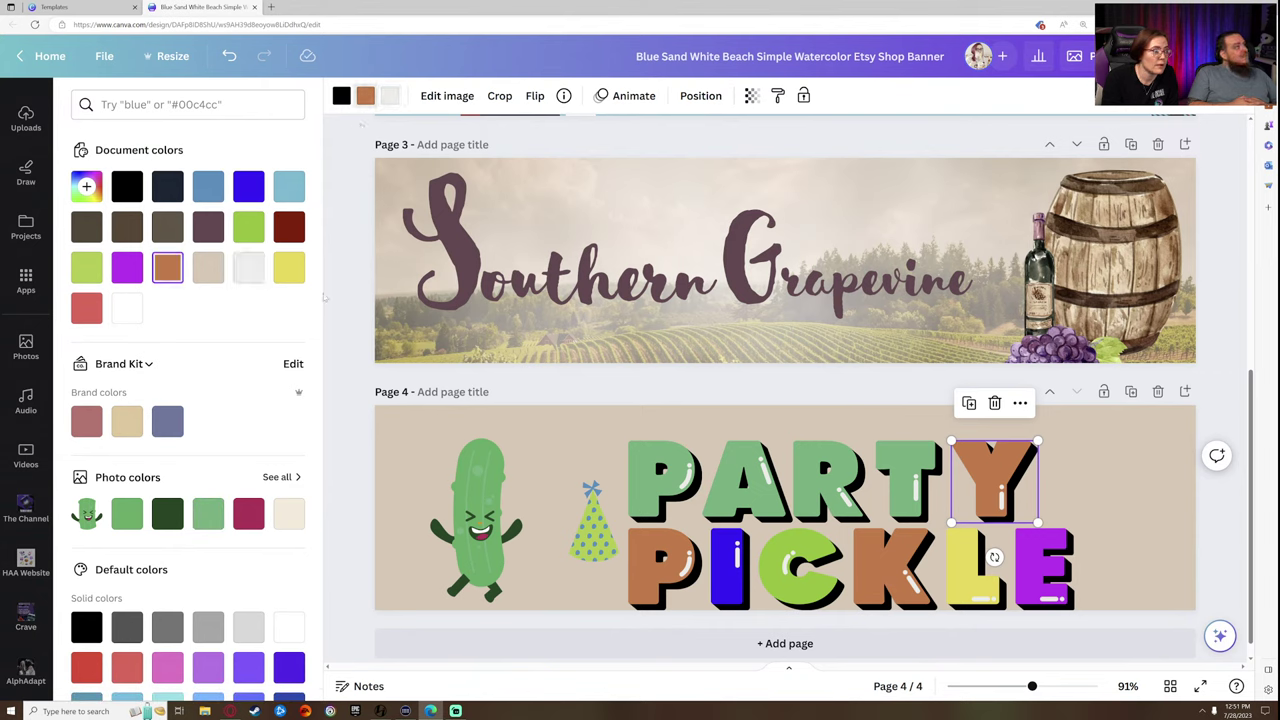
left_click(208, 514)
left_click(662, 568)
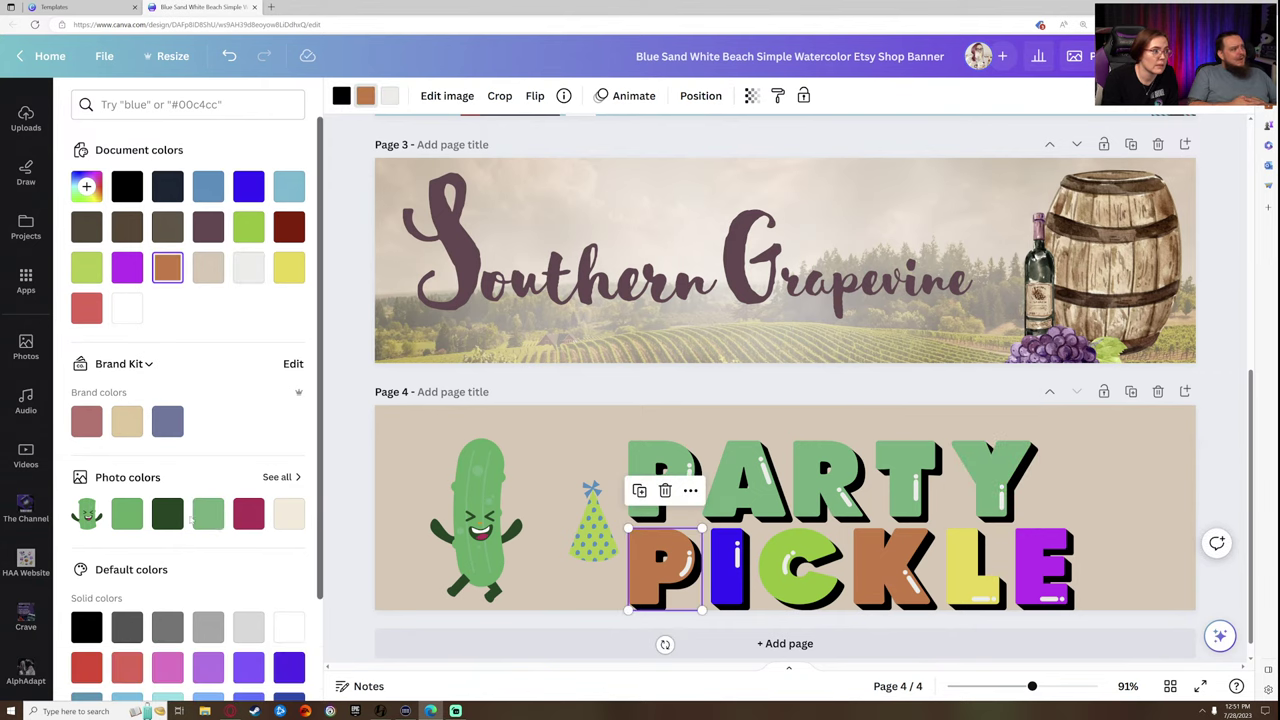
left_click(208, 514)
- Try the first, more saturated green from the pickle's photo colors on the I and C of PICKLE
left_click(728, 568)
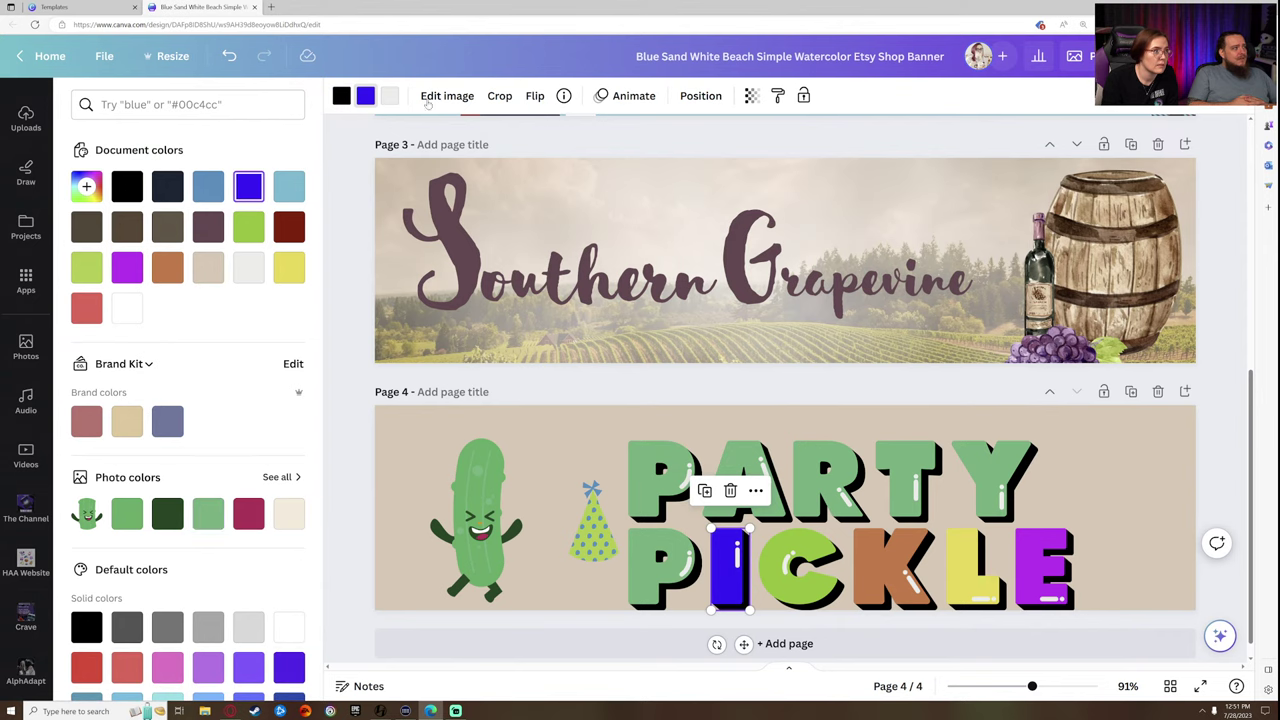
left_click(127, 514)
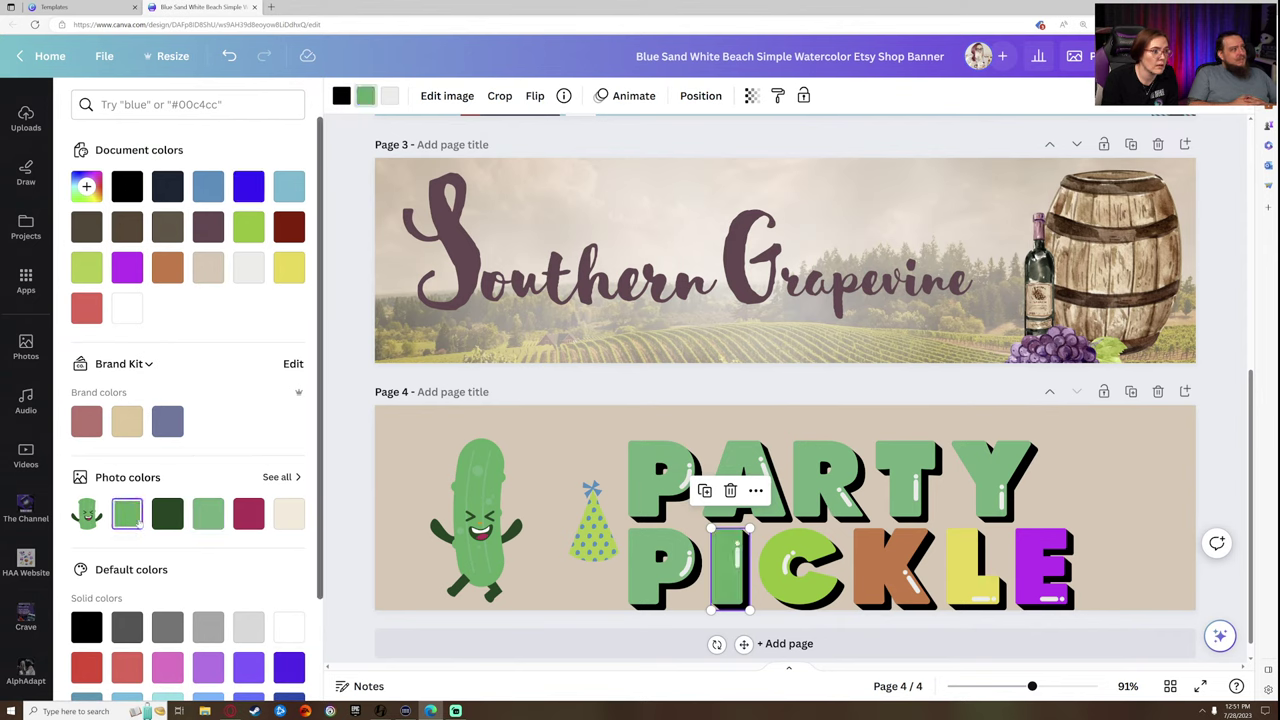
key("Tab")
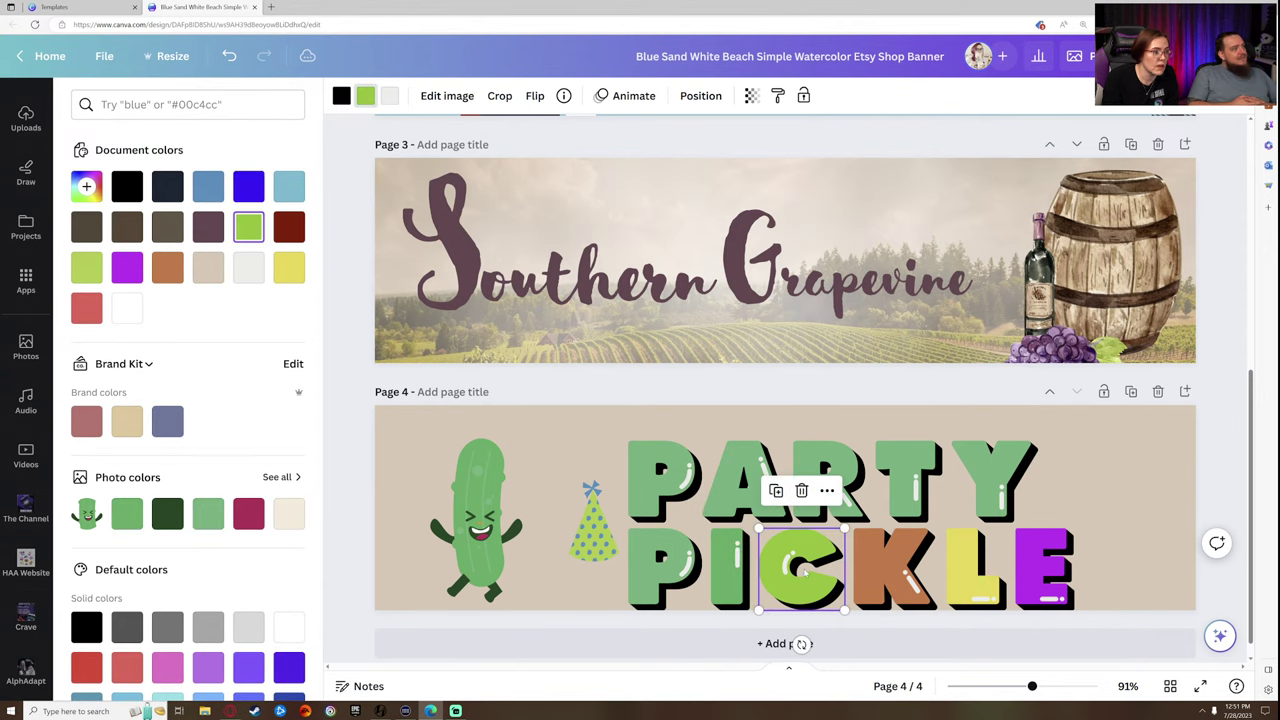
left_click(127, 514)
key("Tab")
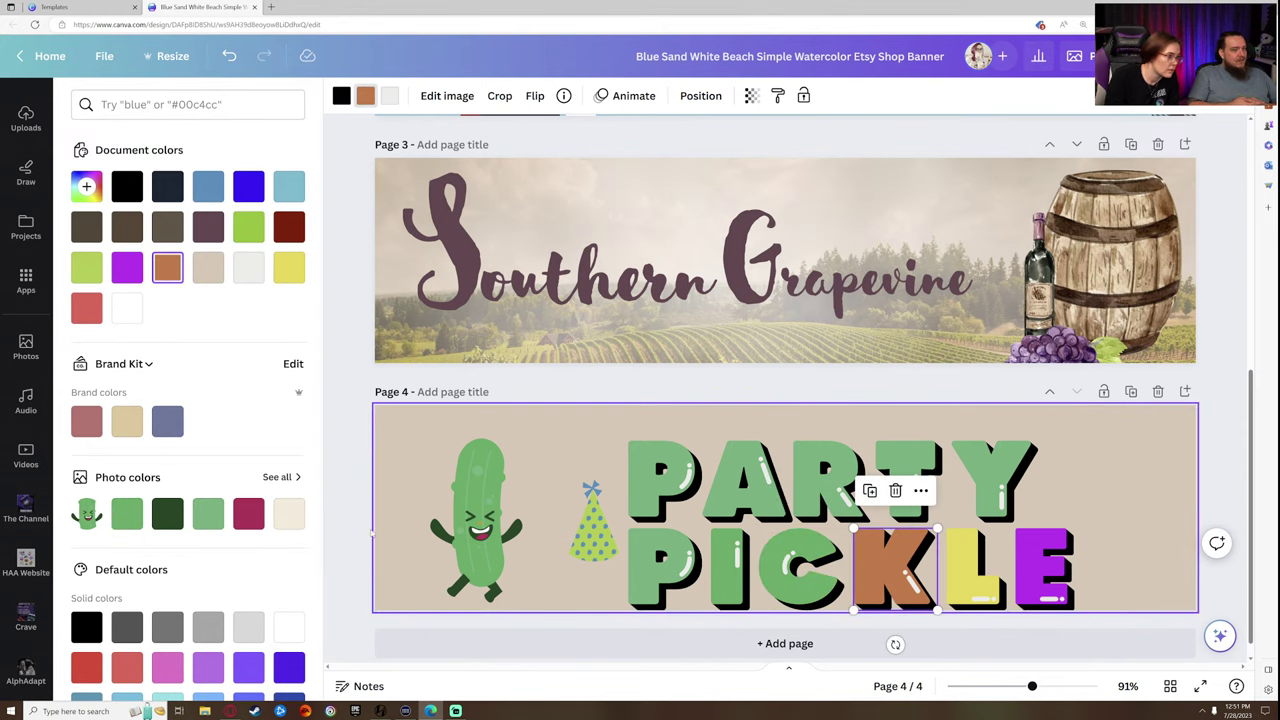
- Recolor the I, C and K of PICKLE with the lighter green from the pickle's photo colors
left_click(735, 561)
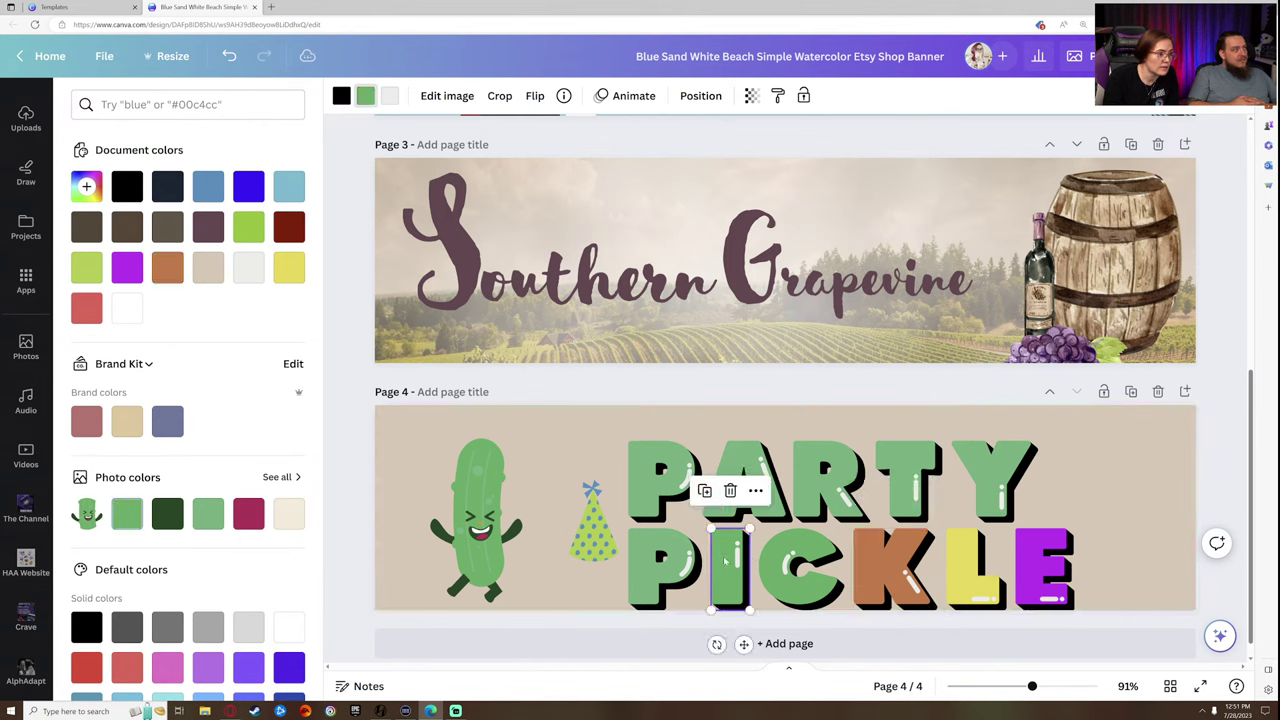
left_click(208, 514)
left_click(817, 591)
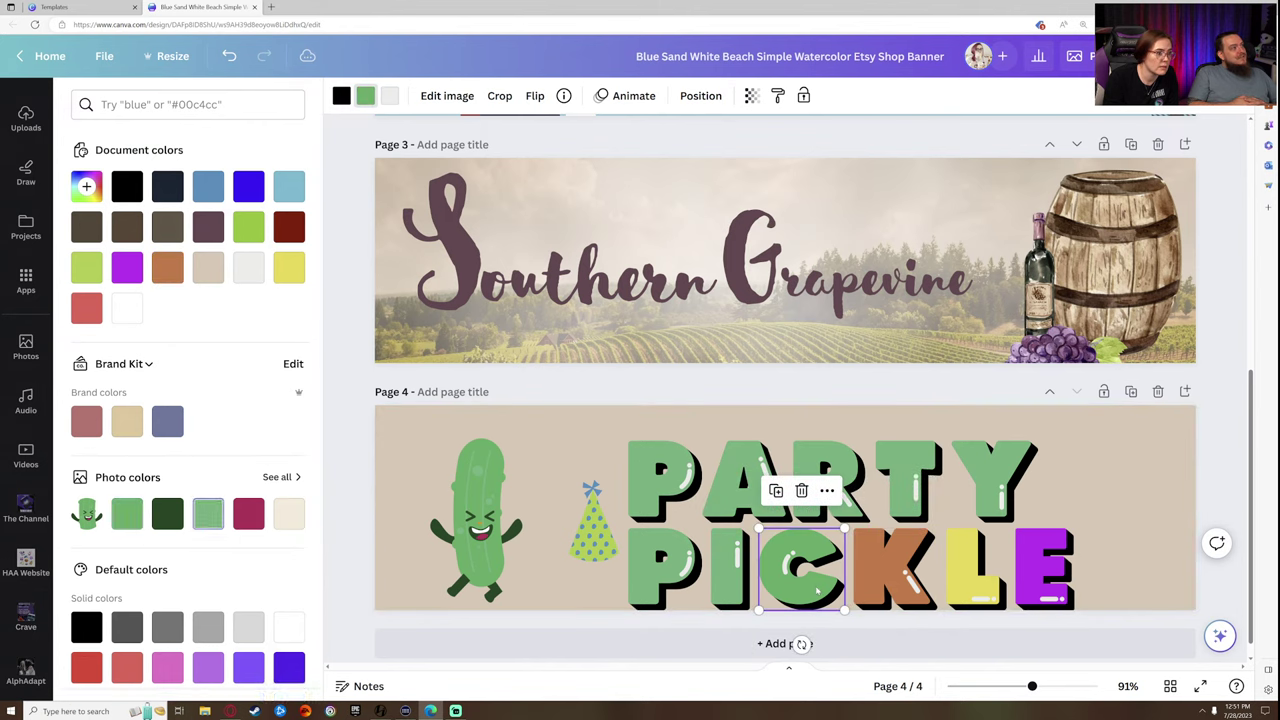
key("Tab")
left_click(208, 514)
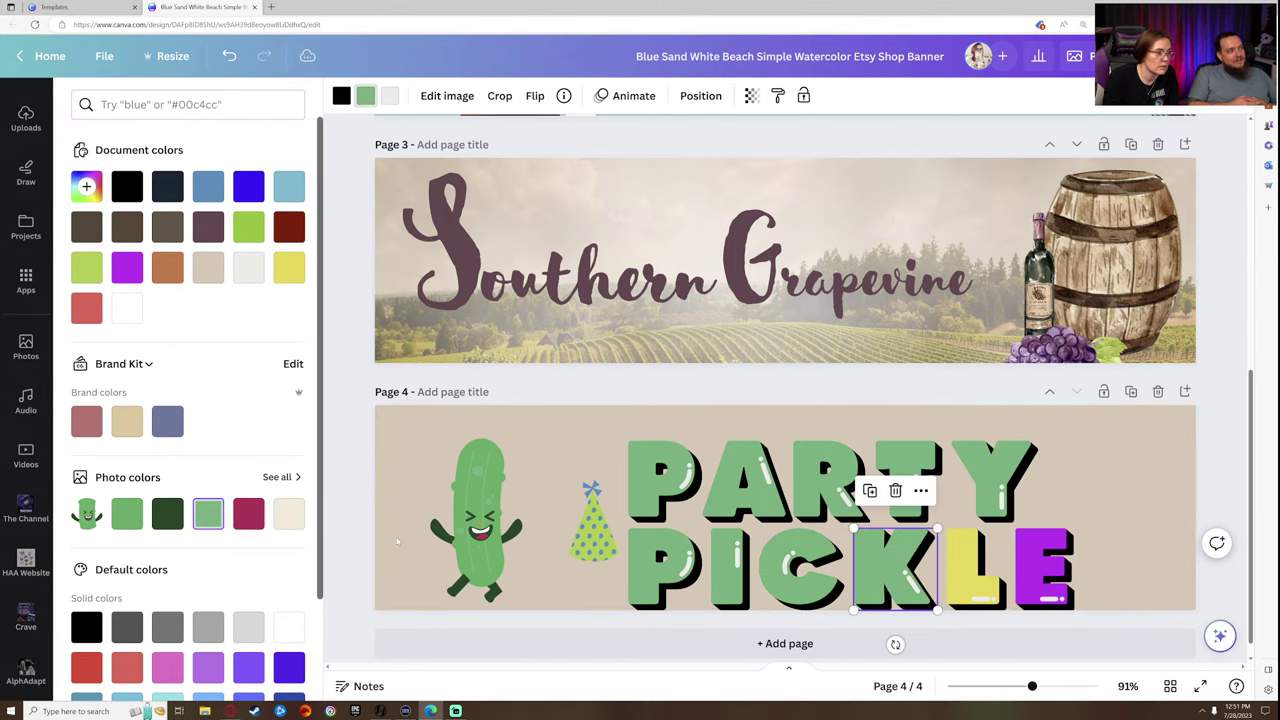
- Undo the green applied to the highlight of the L in PICKLE and recolor its yellow fill lighter green instead
key("Tab")
left_click(208, 514)
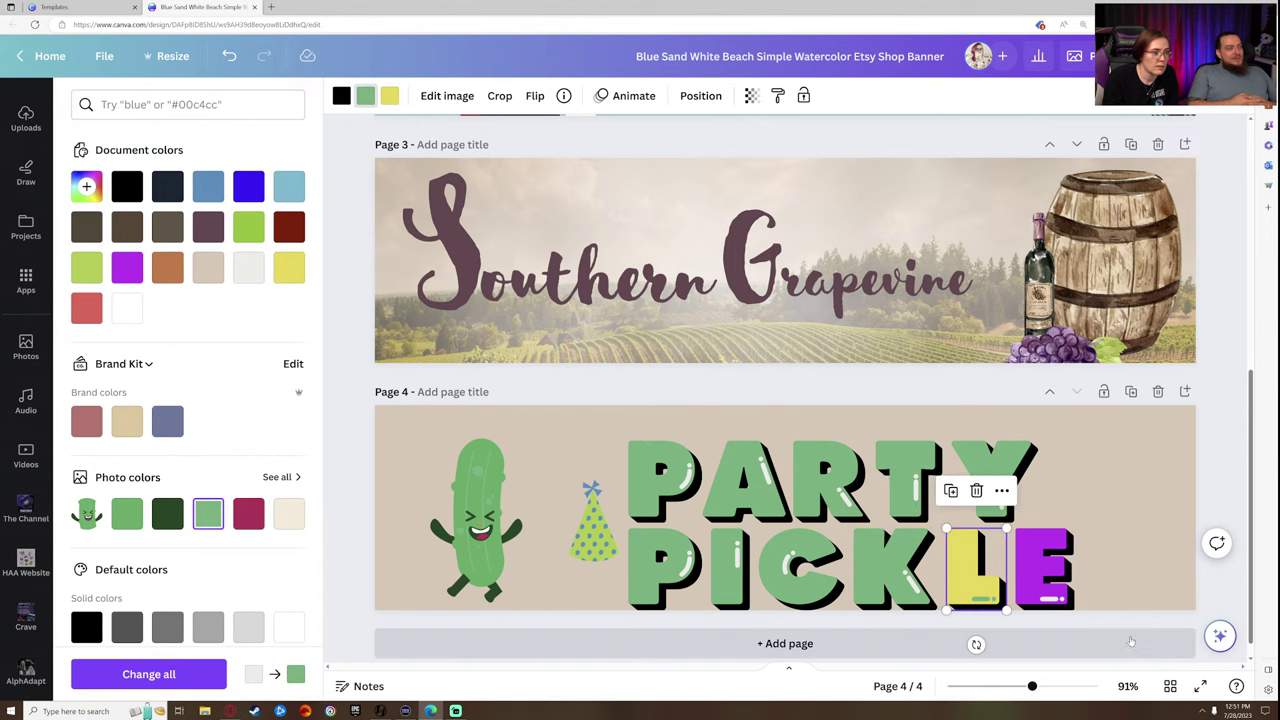
left_click(229, 56)
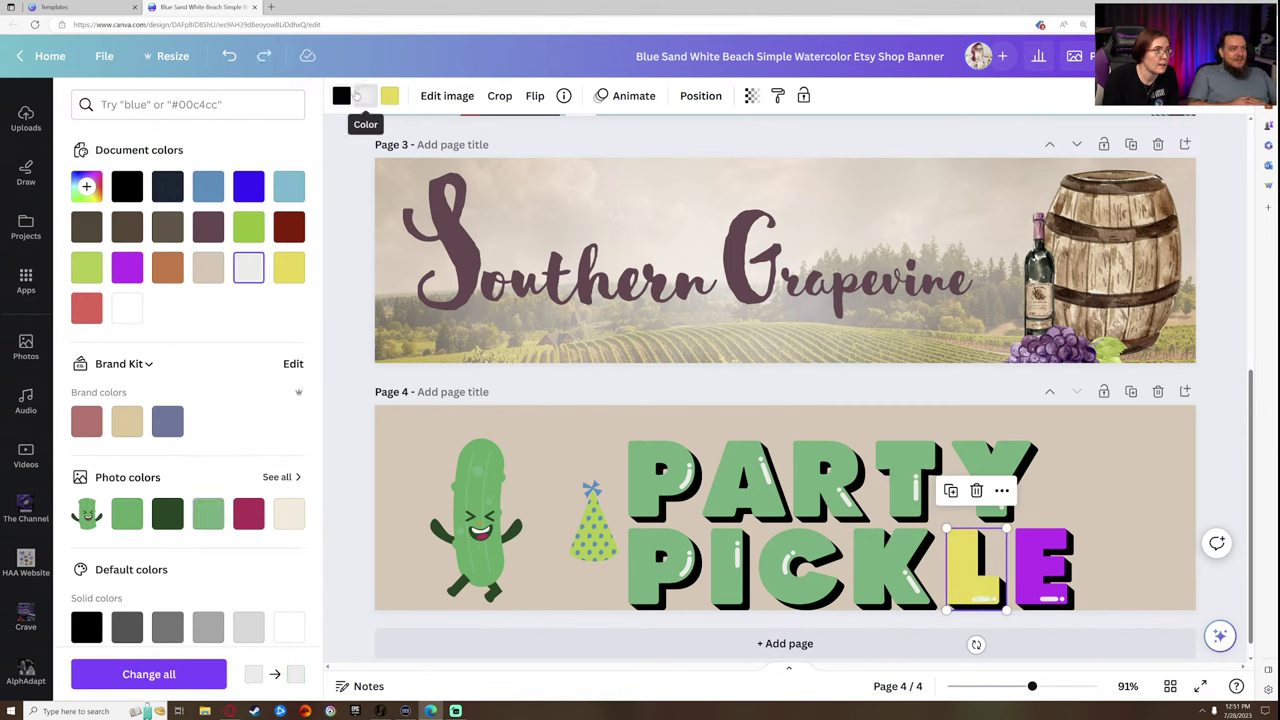
left_click(208, 514)
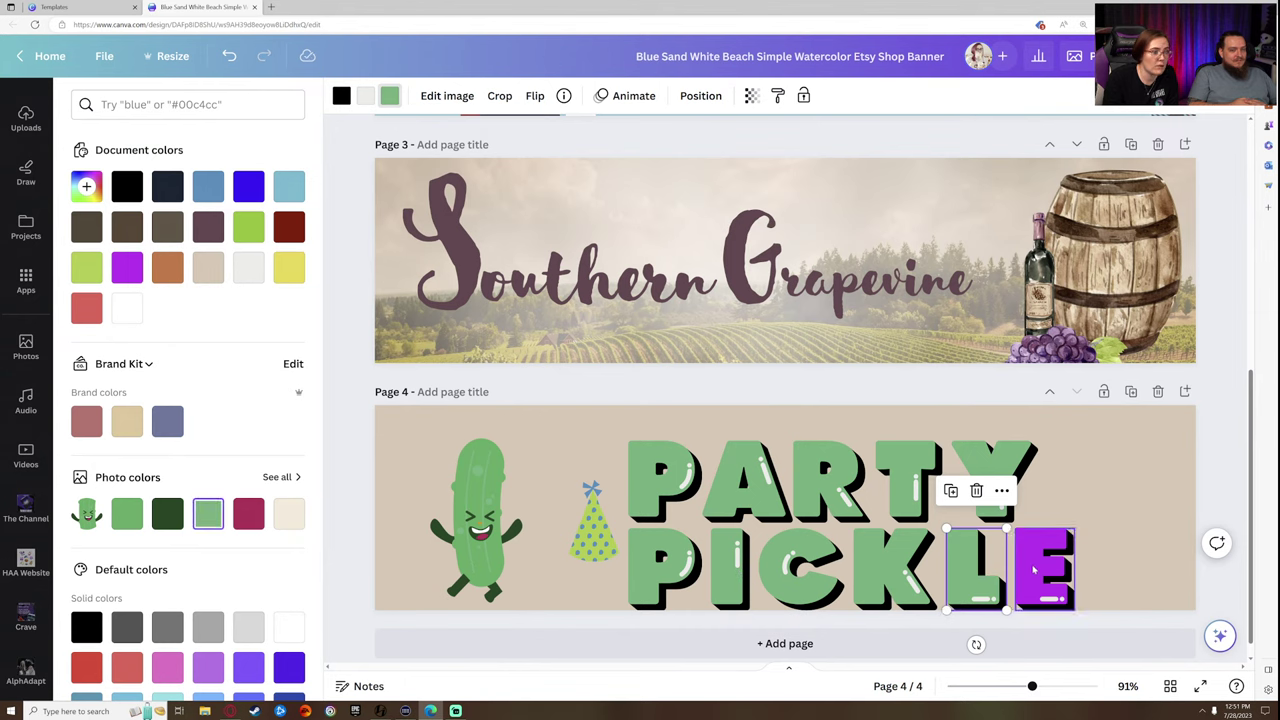
- Recolor the E of PICKLE with the same lighter pickle green and group all the PARTY PICKLE letters
key("Tab")
left_click(208, 514)
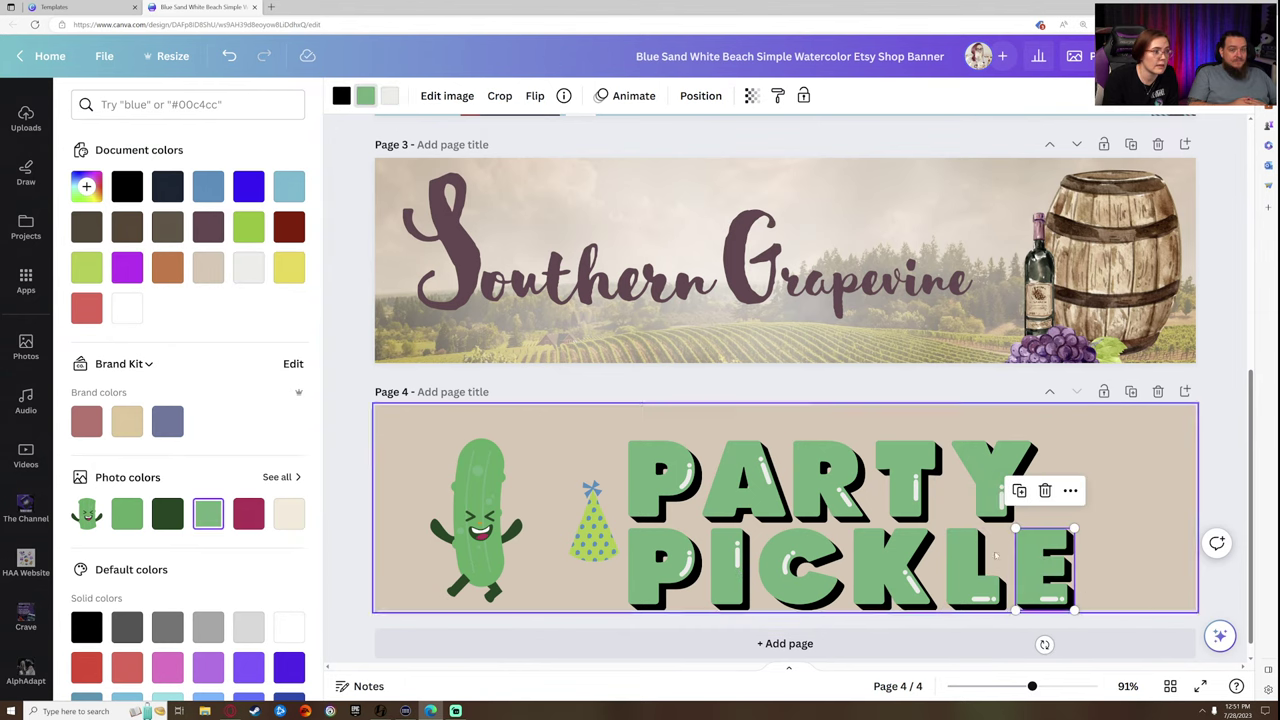
left_click(1105, 583)
left_click_drag(1130, 588, 612, 470)
left_click(805, 403)
- Move the polka-dot party hat onto the pickle character's head
left_click_drag(593, 520, 478, 477)
left_click(568, 475)
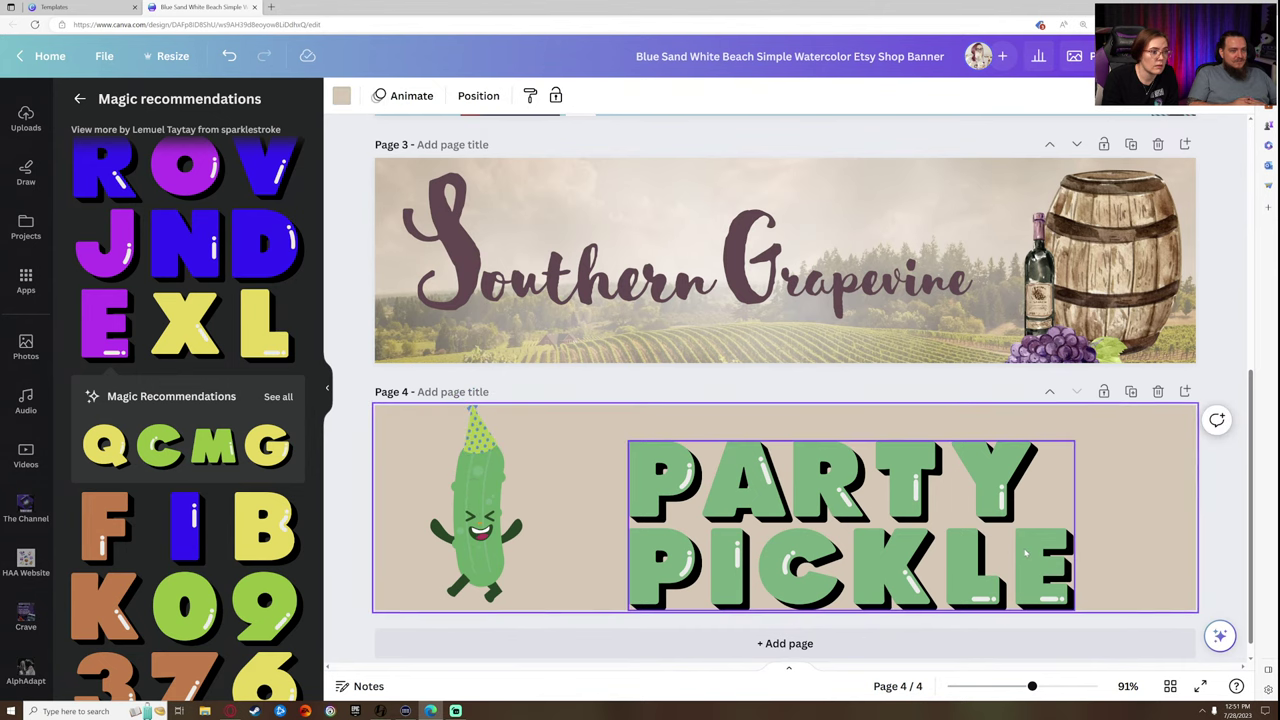
- Select all the PARTY and PICKLE letters again and combine them into one group
left_click(1025, 553)
left_click(1031, 491)
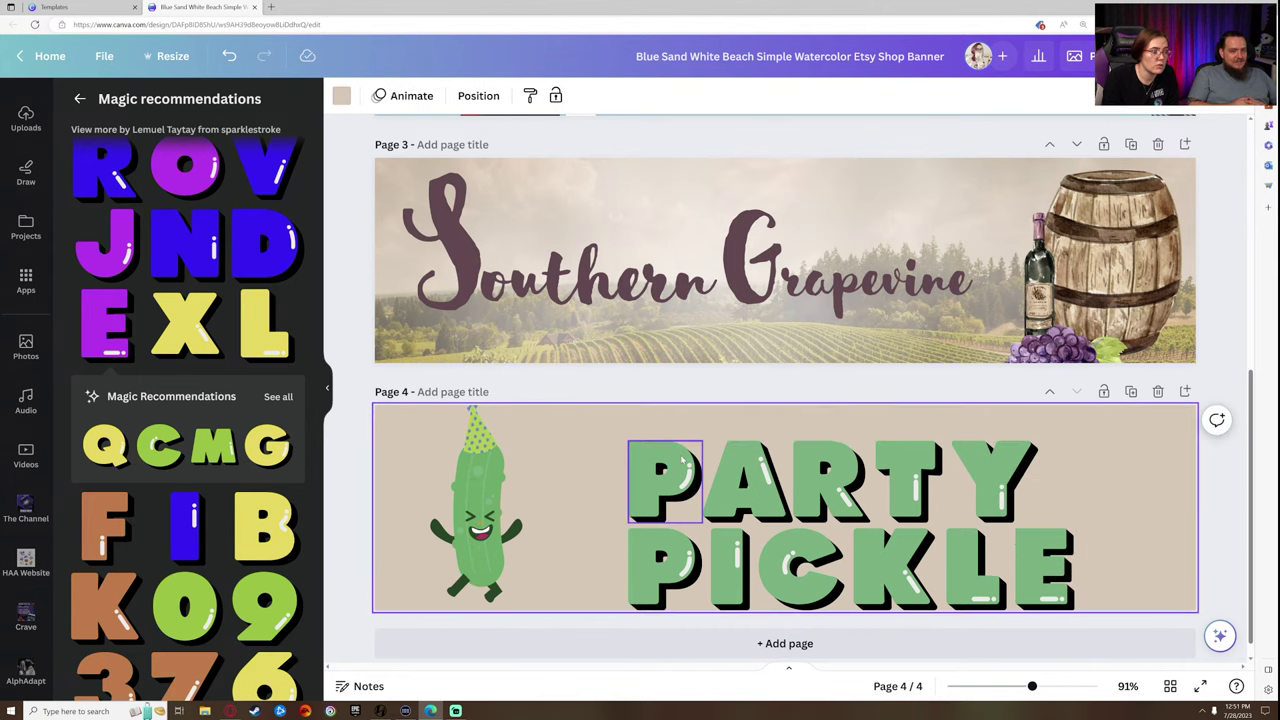
left_click(1025, 545)
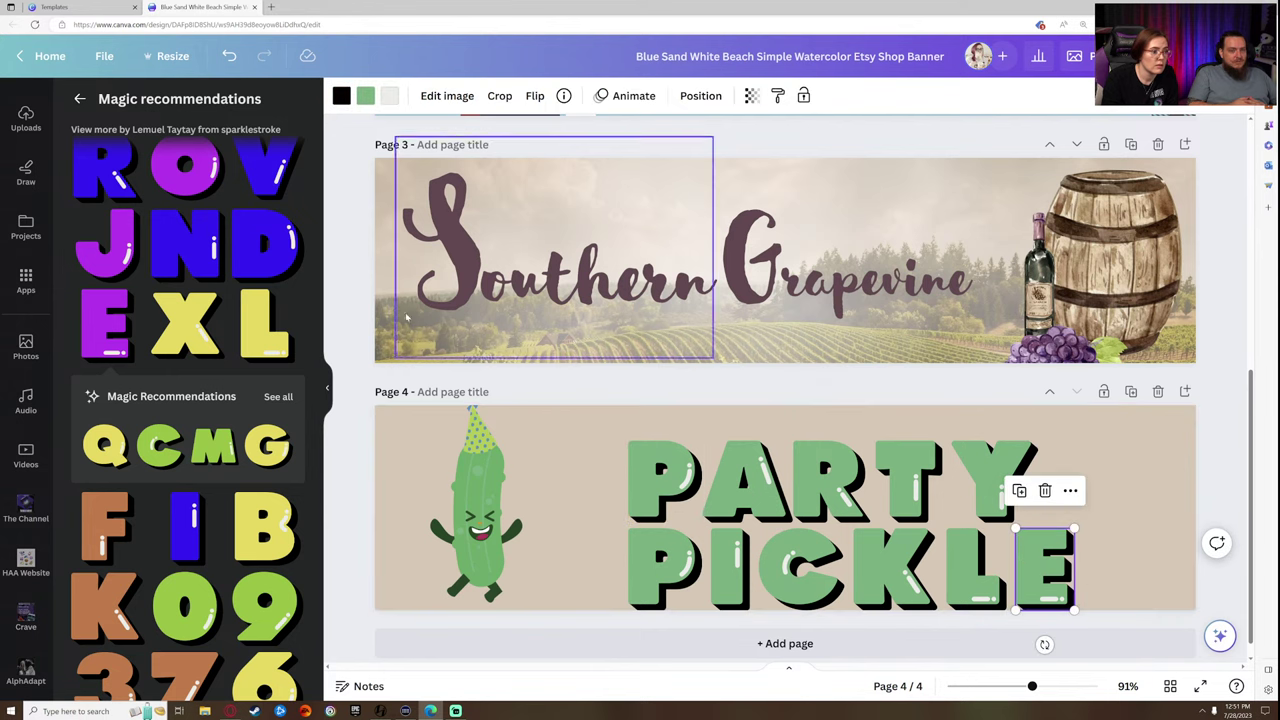
left_click_drag(1130, 612, 595, 376)
left_click(813, 403)
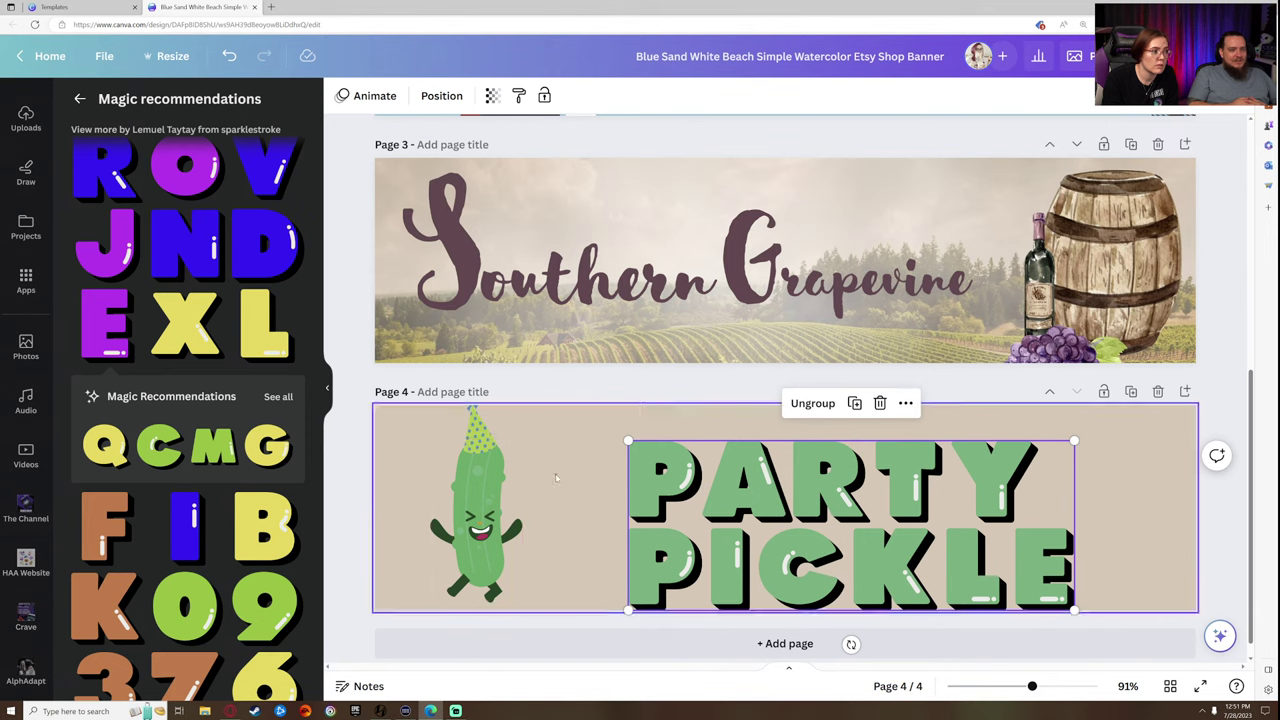
- Group the party hat with the pickle character and fit the slightly smaller group fully inside the banner's left side
left_click(508, 470)
left_click(437, 358)
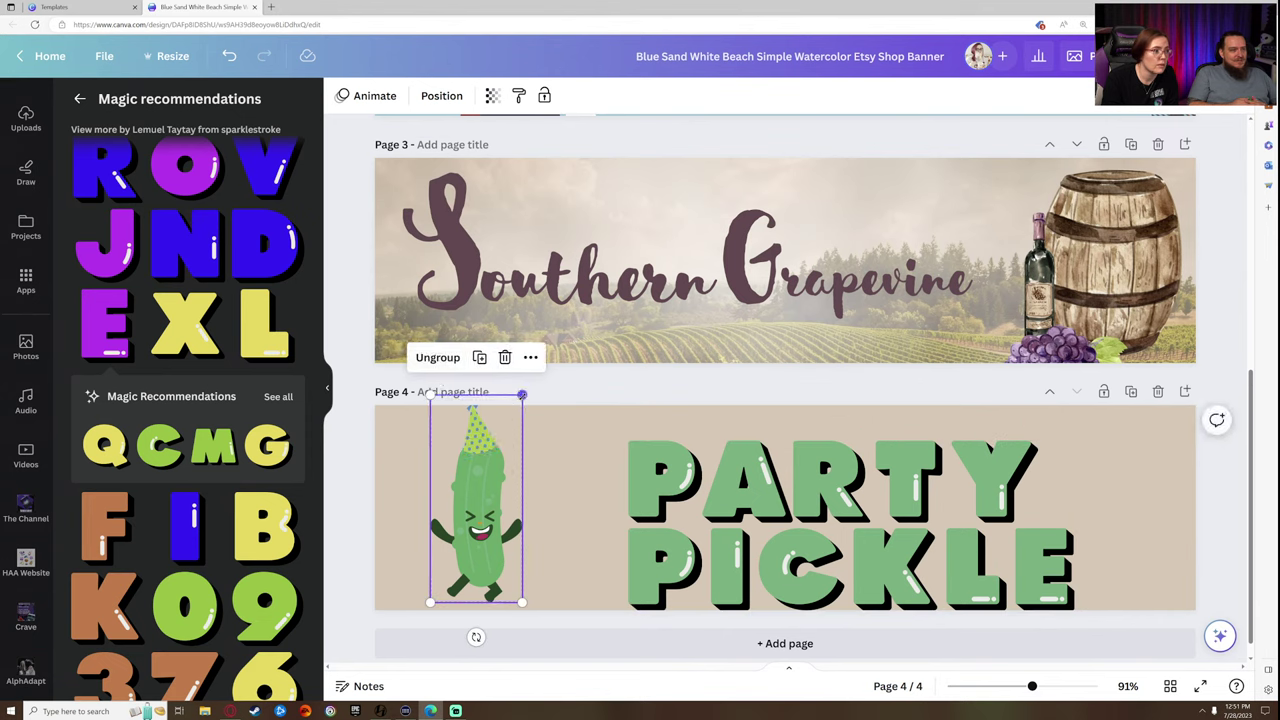
left_click_drag(522, 395, 514, 416)
left_click_drag(487, 480, 468, 479)
left_click(578, 483)
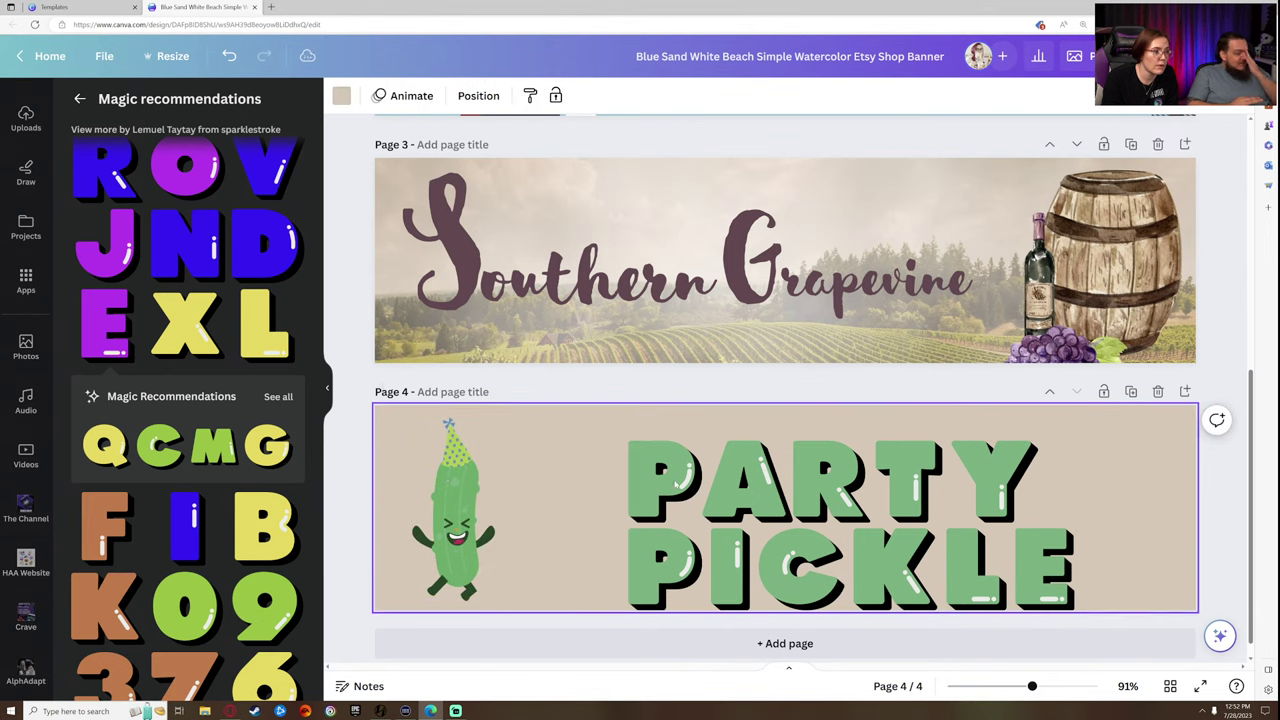
- Enlarge the PARTY PICKLE lettering slightly and bring the lettering and the pickle character closer together
left_click_drag(678, 483, 607, 466)
left_click_drag(1004, 593, 1025, 601)
mouse_move(954, 565)
left_mouse_down()
mouse_move(976, 561)
mouse_move(958, 561)
left_mouse_up()
left_click(958, 561)
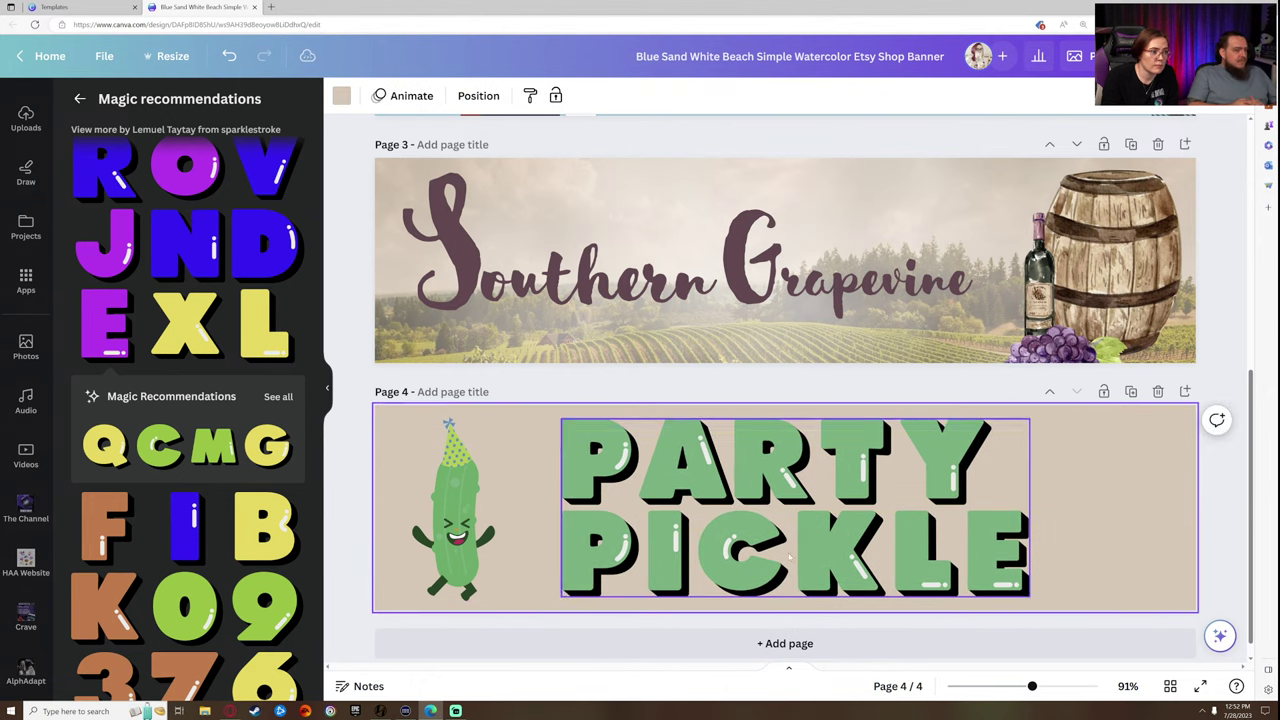
left_click_drag(478, 540, 497, 540)
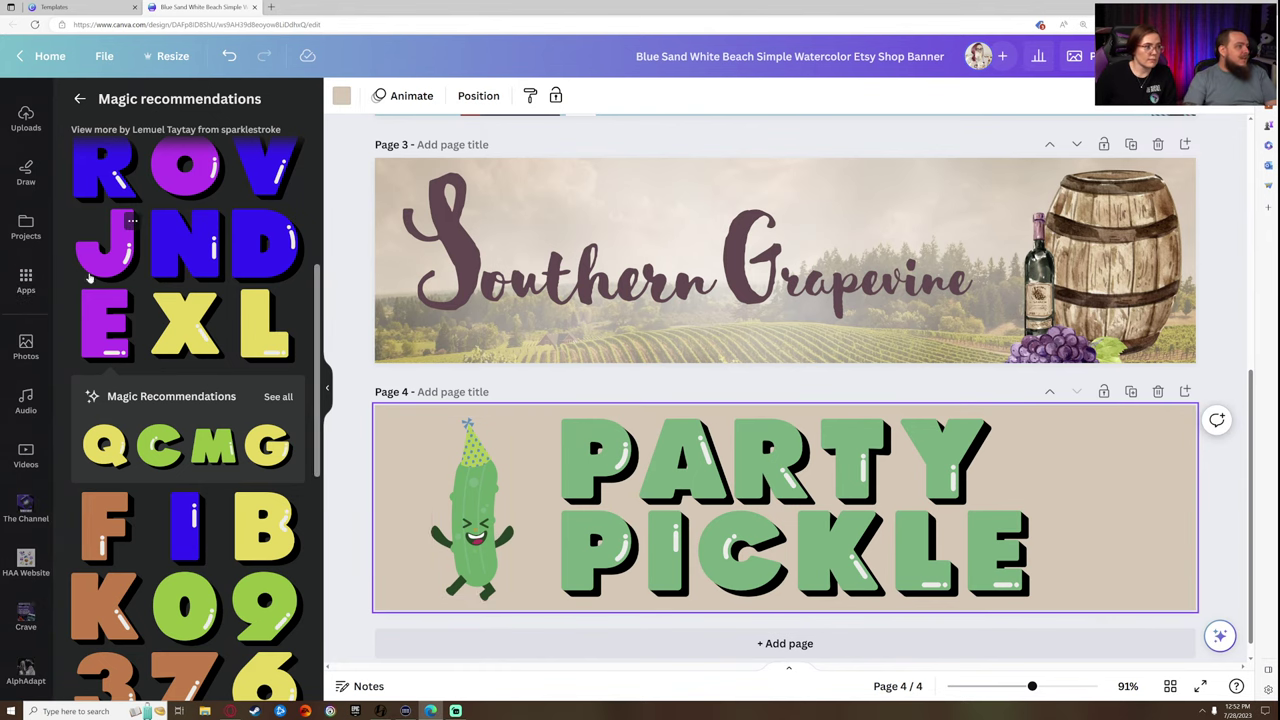
- Search the graphics for "sunglasses" and add the black pixel-style pair to page 4
left_click(79, 99)
left_click_drag(190, 105, 2, 113)
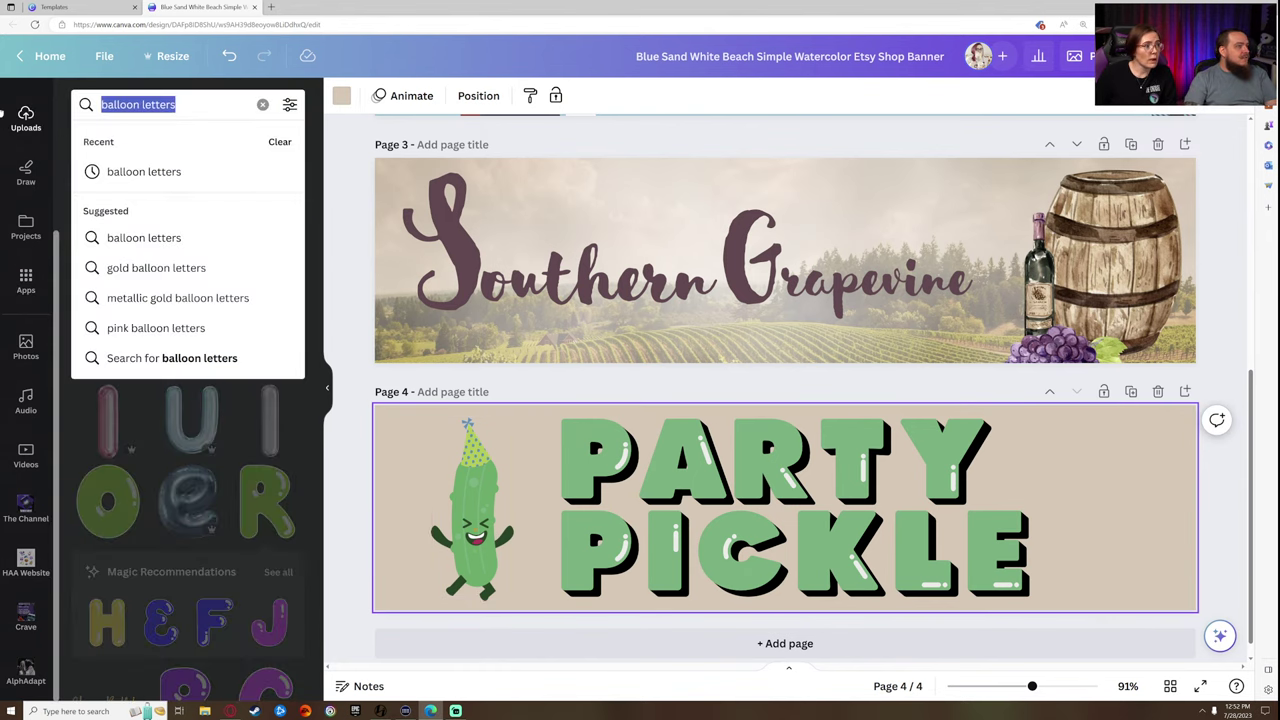
type("sunglasses")
key("Return")
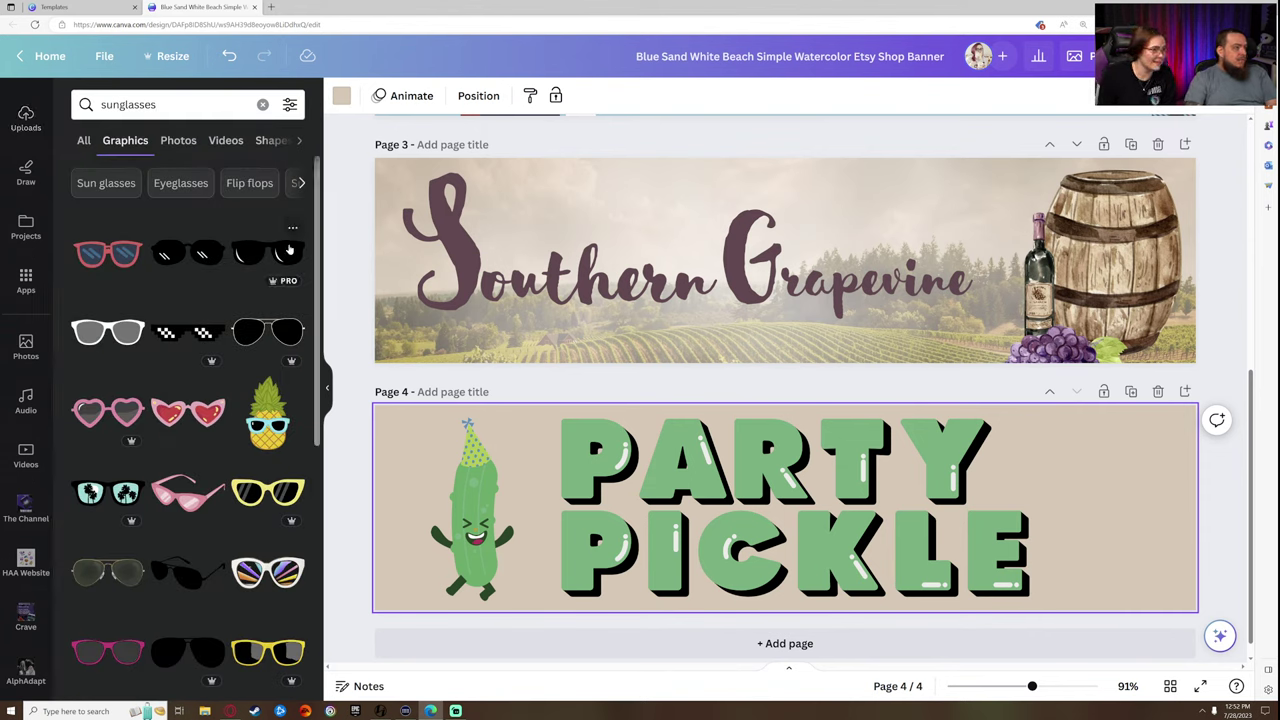
left_click(185, 340)
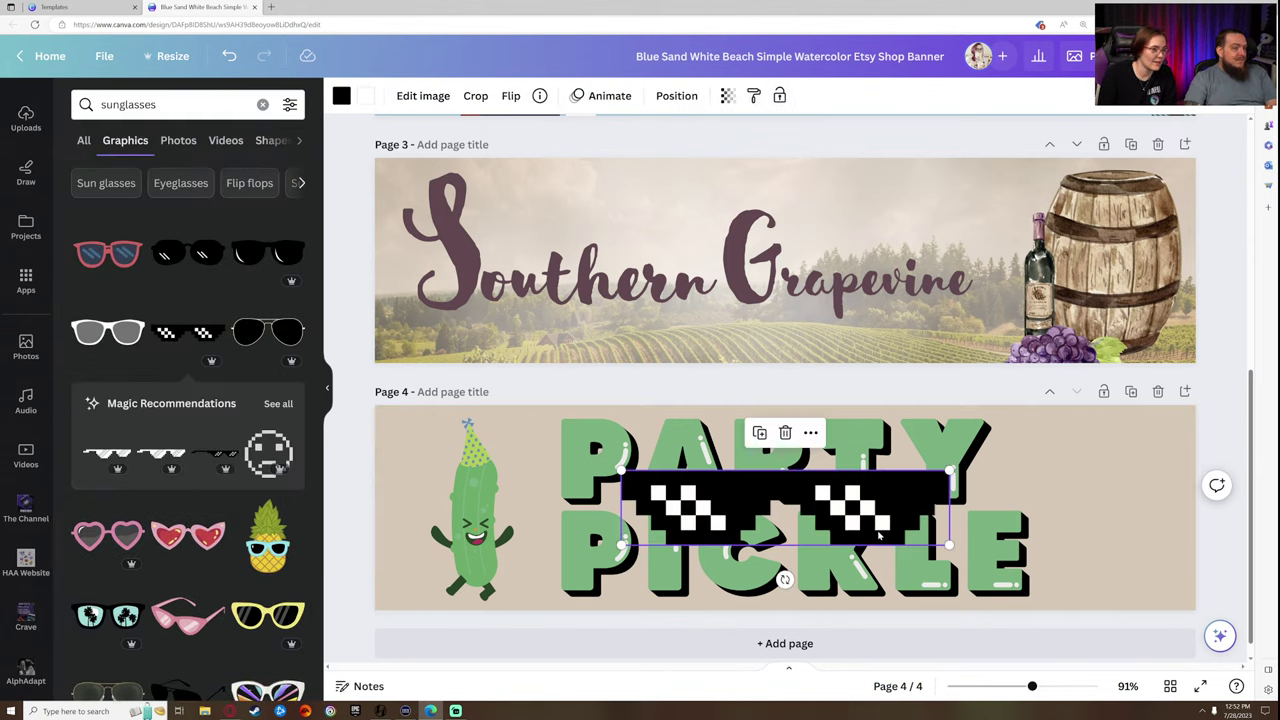
- Shrink the pixel sunglasses to the width of the pickle's face and place them over its eyes
left_click_drag(948, 545, 484, 524)
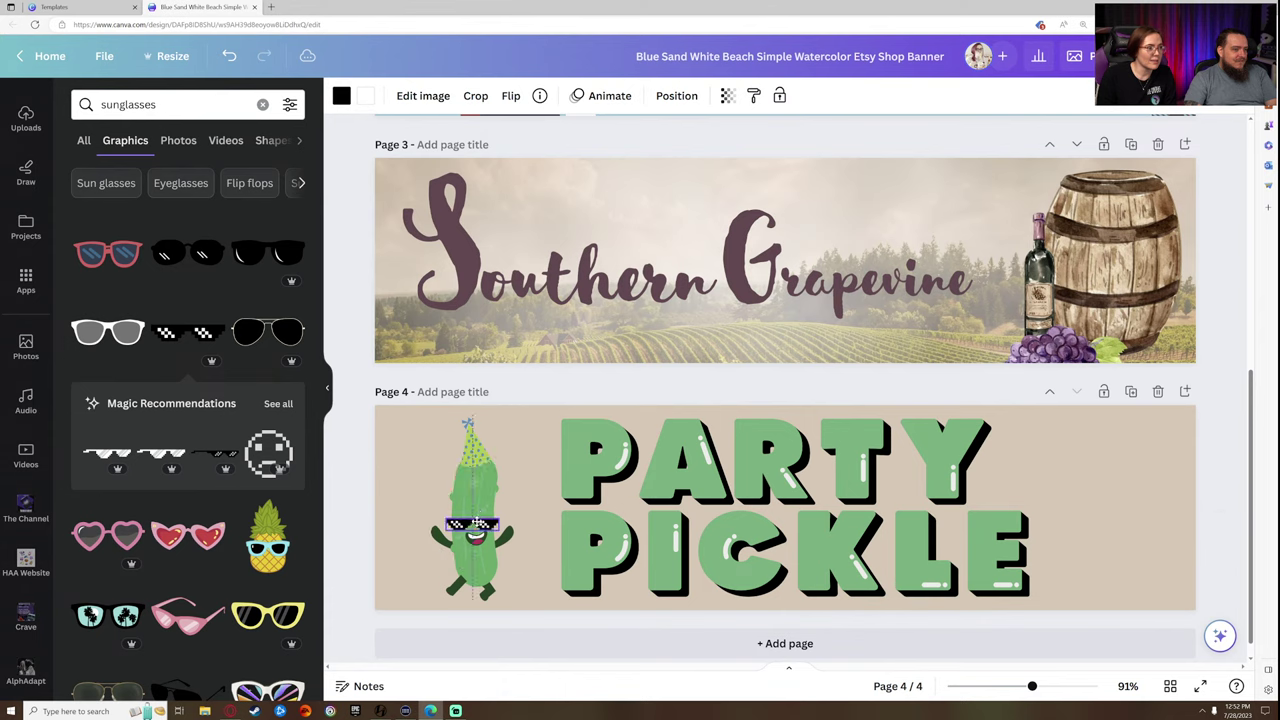
left_click(1209, 468)
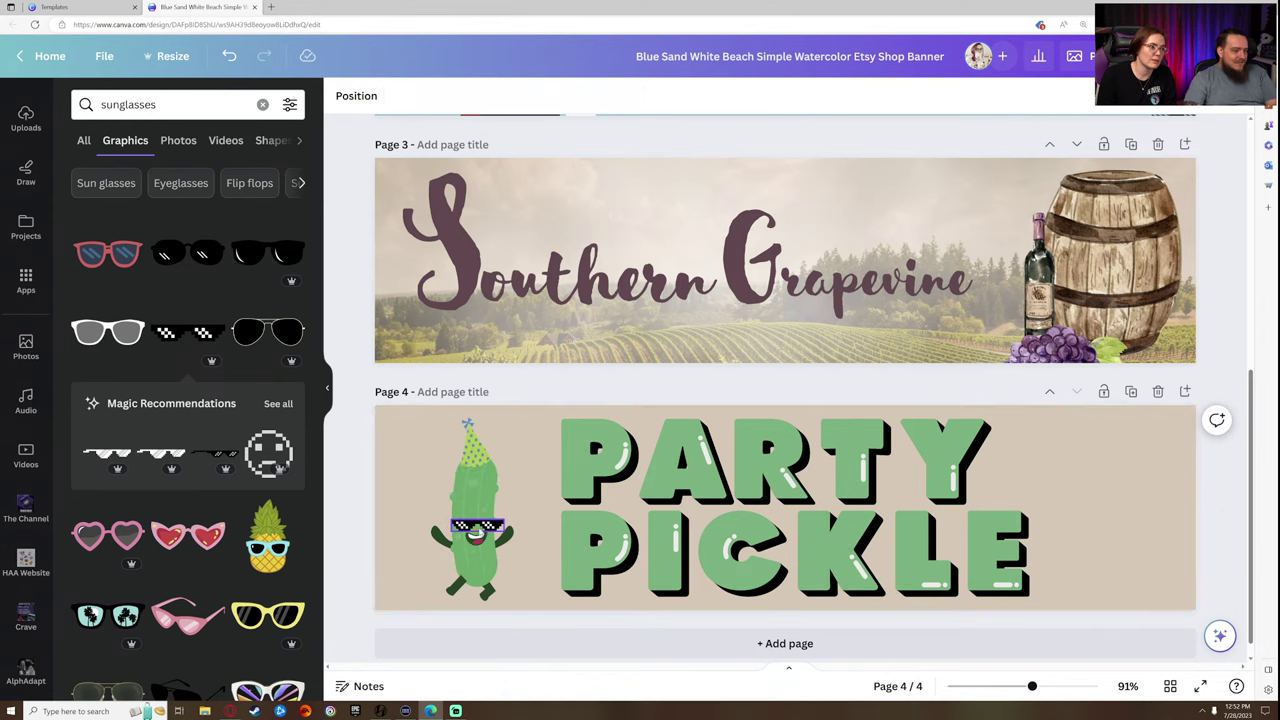
scroll(480, 533, "up", 10, "ctrl")
left_click_drag(564, 508, 549, 500)
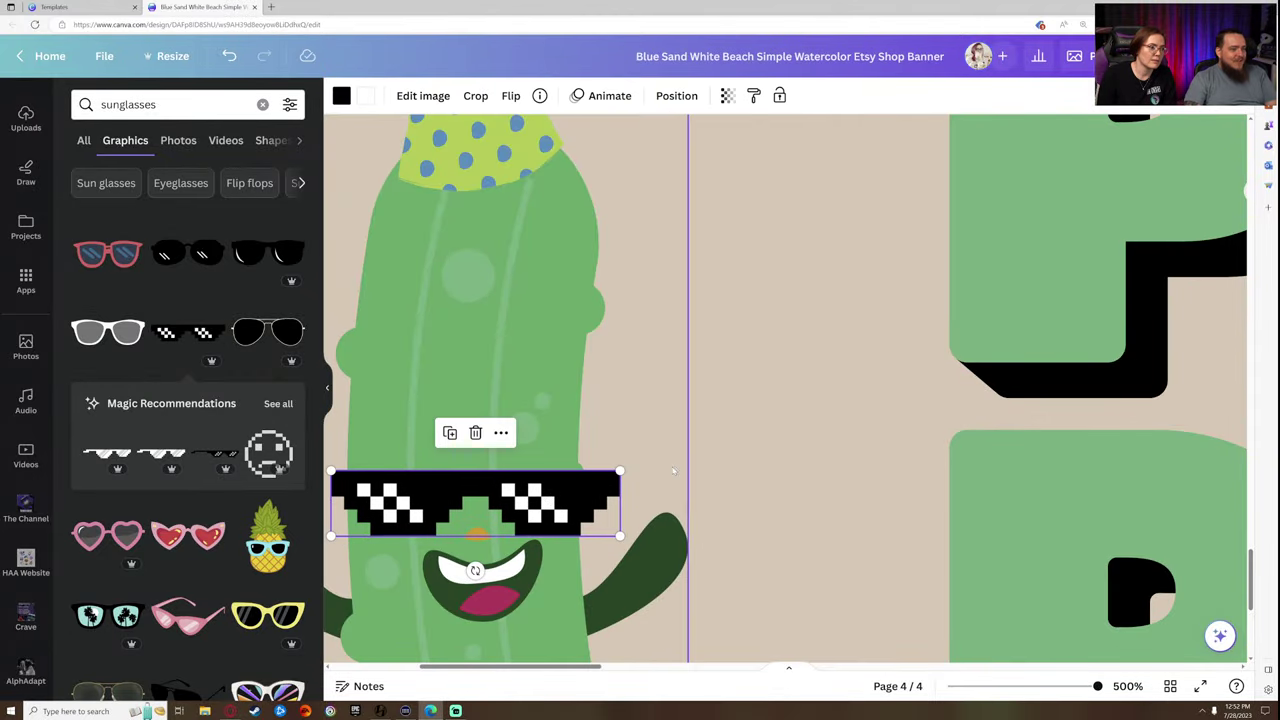
- Search the graphics for "angry pepper" and look through the results for a suitable character
scroll(549, 500, "down", 8)
left_click(170, 104)
key("ctrl+a")
type("angry pepp")
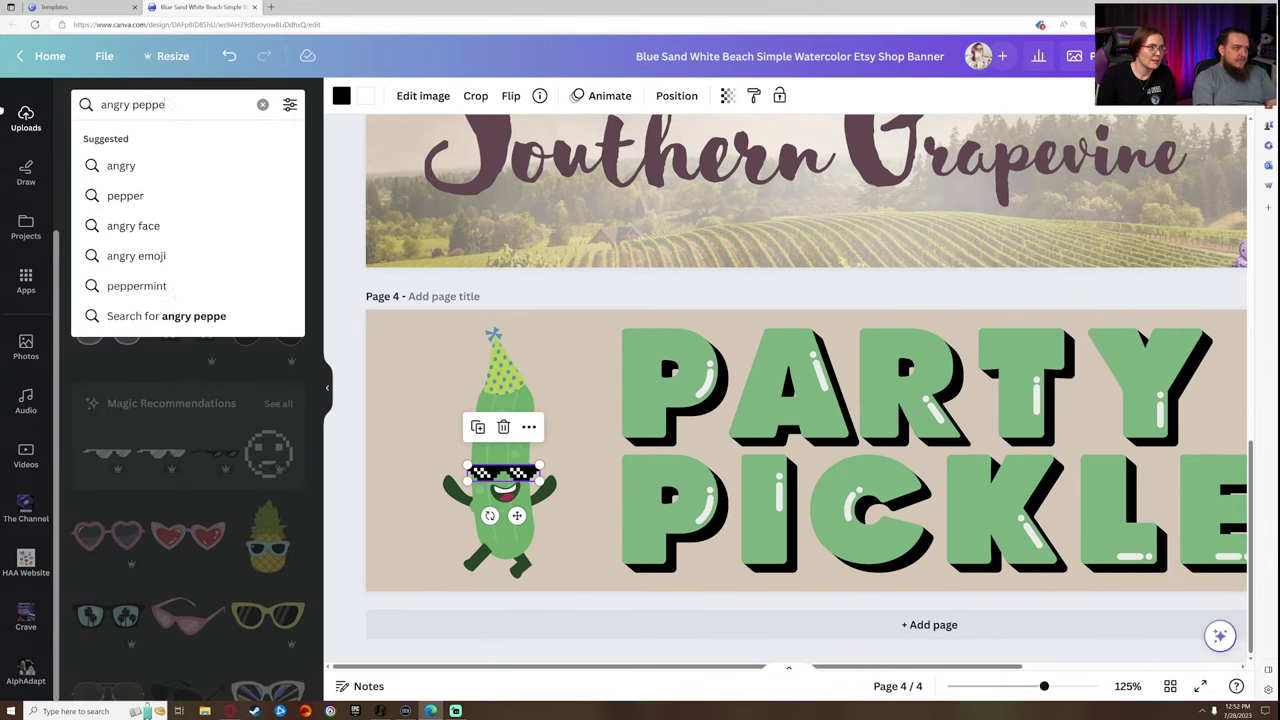
type("er")
key("Return")
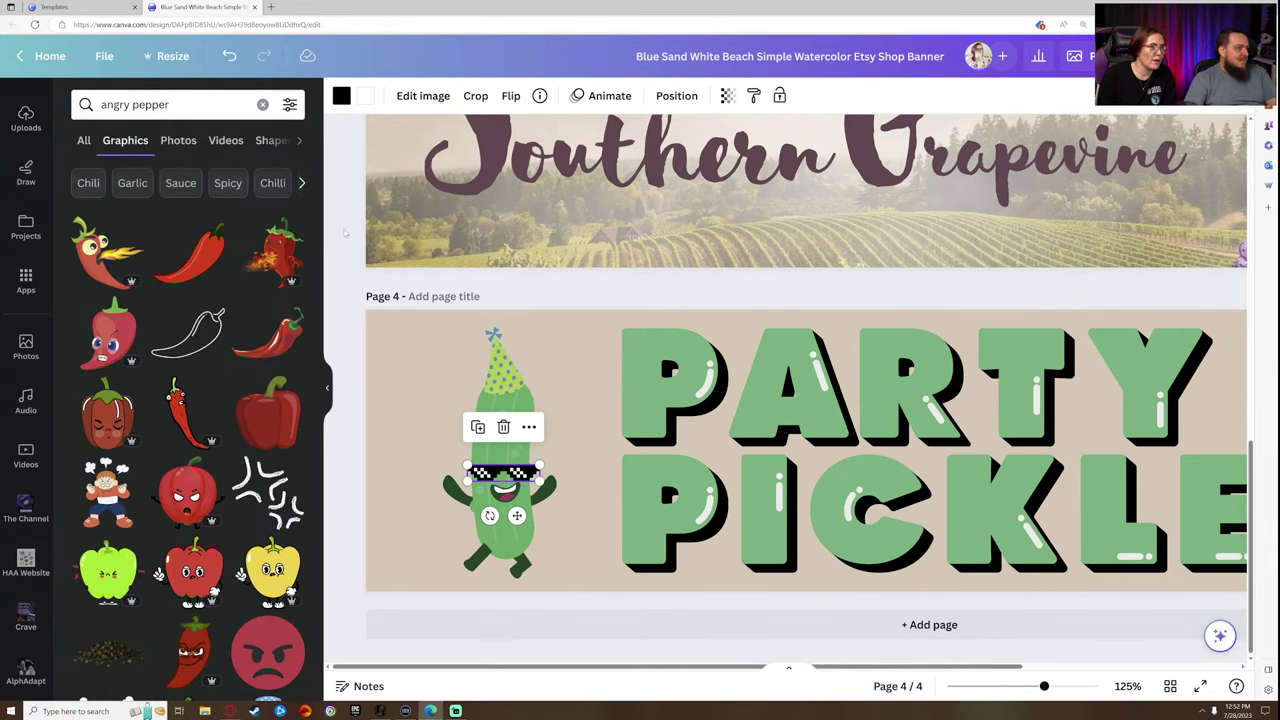
scroll(270, 330, "down", 3)
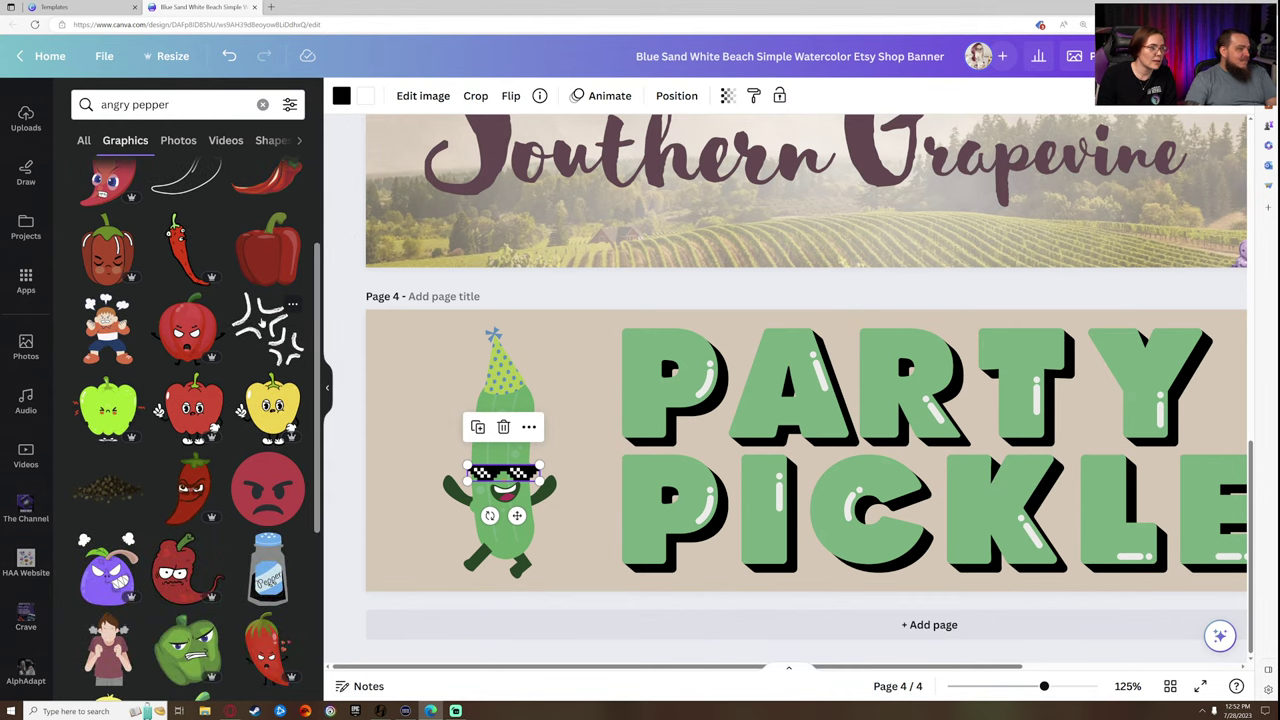
scroll(190, 478, "down", 5)
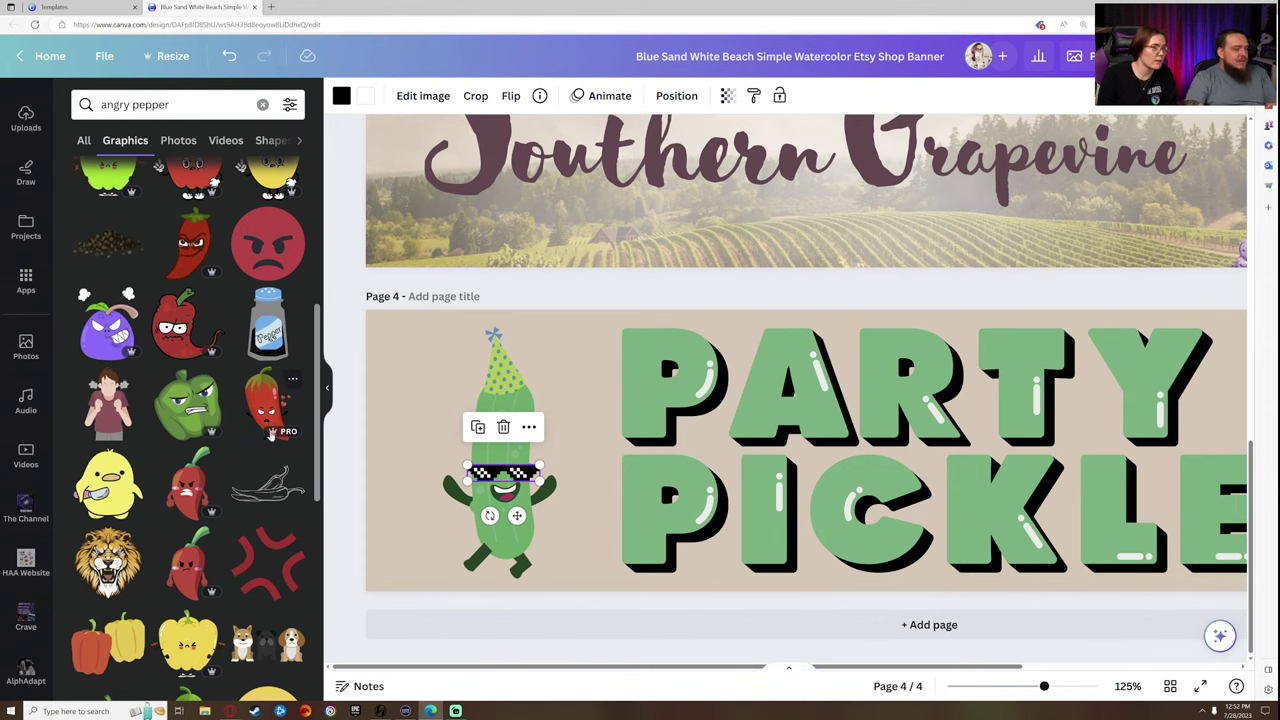
scroll(268, 428, "down", 5)
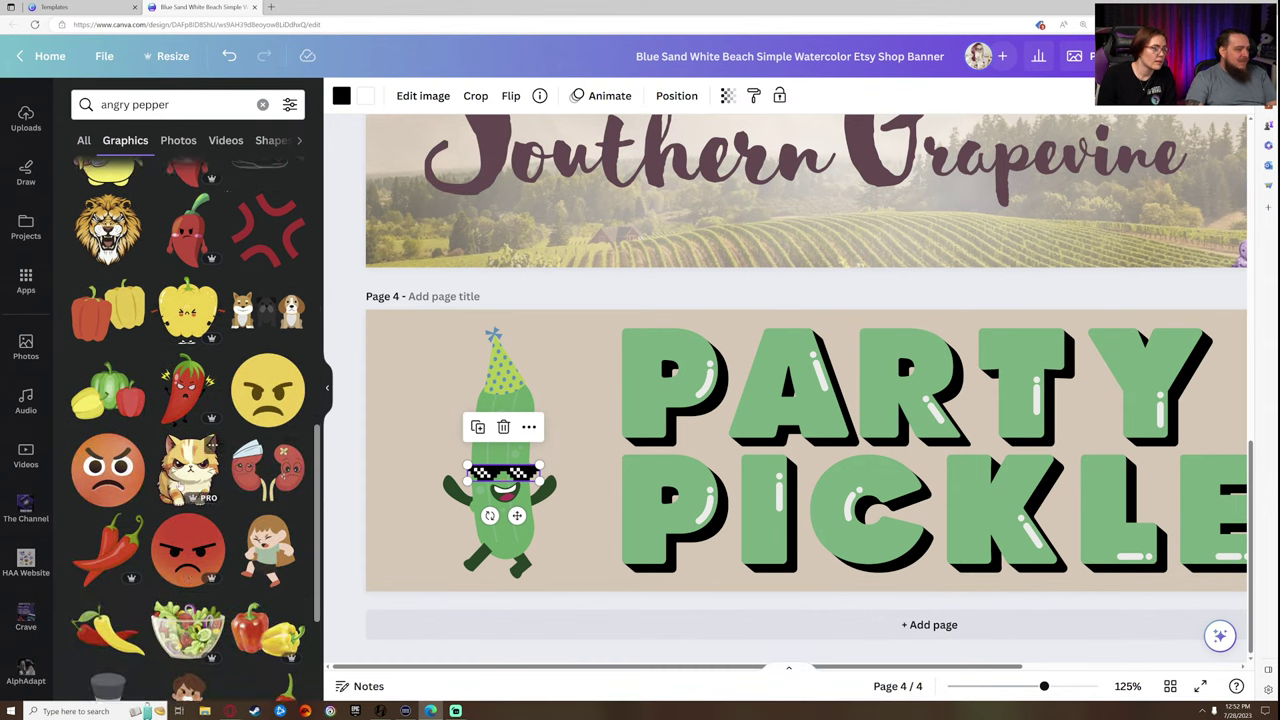
scroll(185, 487, "down", 3)
scroll(212, 495, "up", 6)
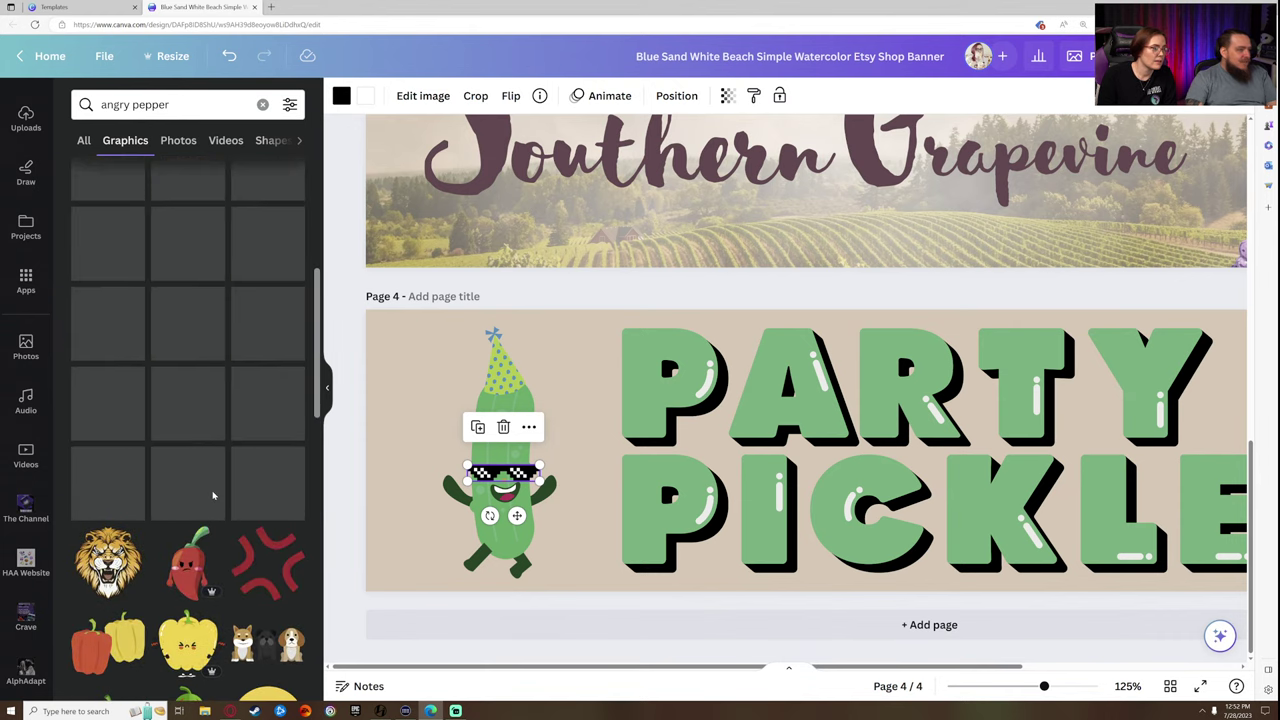
scroll(240, 490, "up", 1)
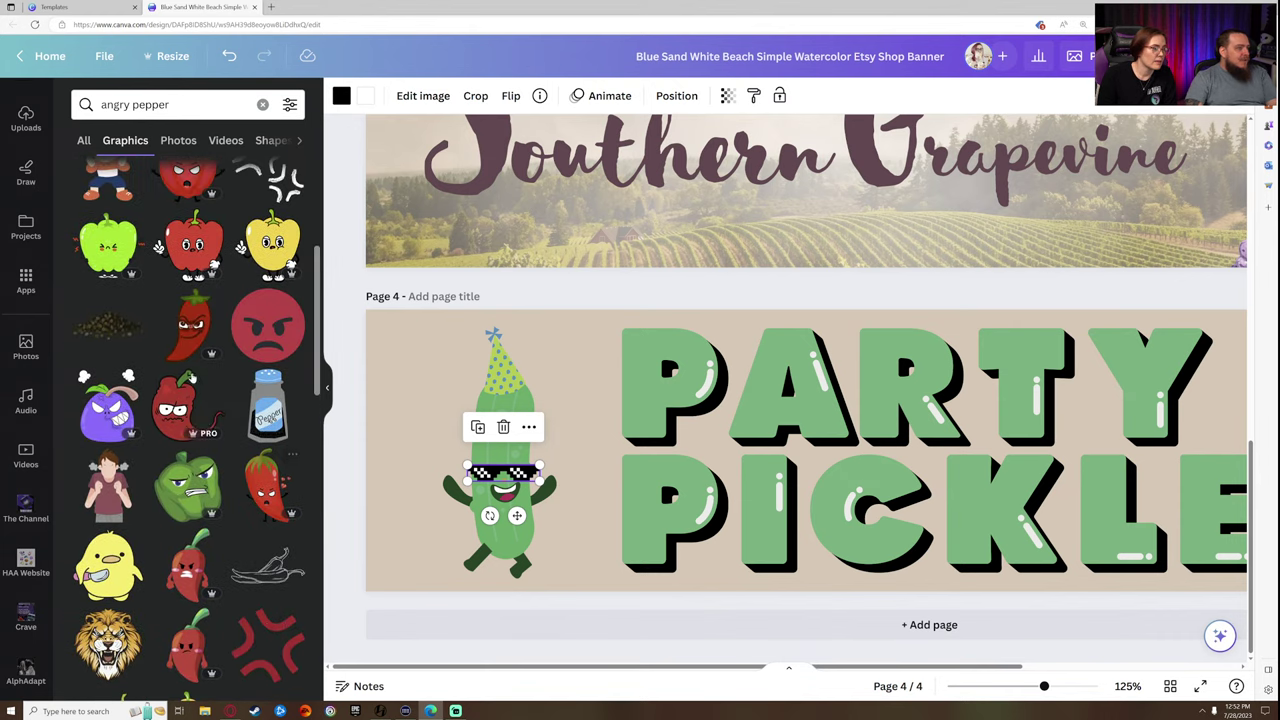
- Try the smirking red chili pepper beside the E of PICKLE, then delete it
left_click(191, 335)
scroll(645, 425, "down", 2)
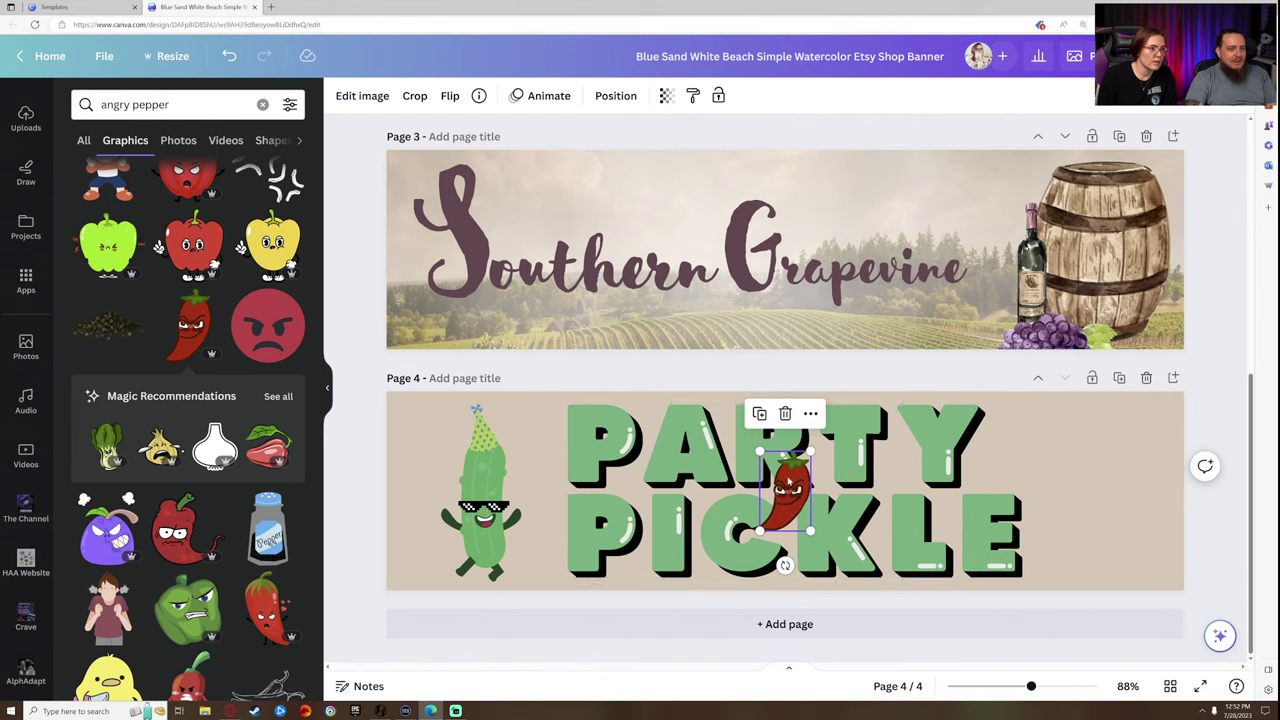
left_click_drag(790, 495, 1077, 556)
left_click(1121, 540)
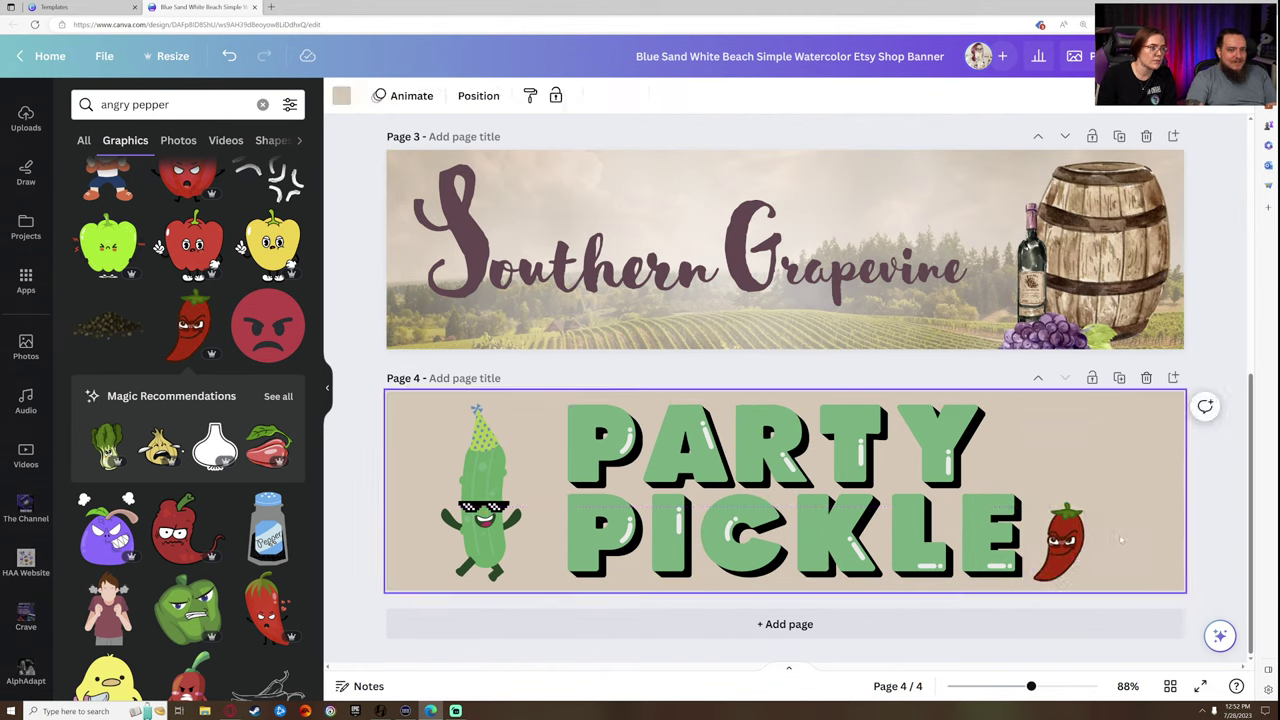
left_click(1075, 540)
key("Delete")
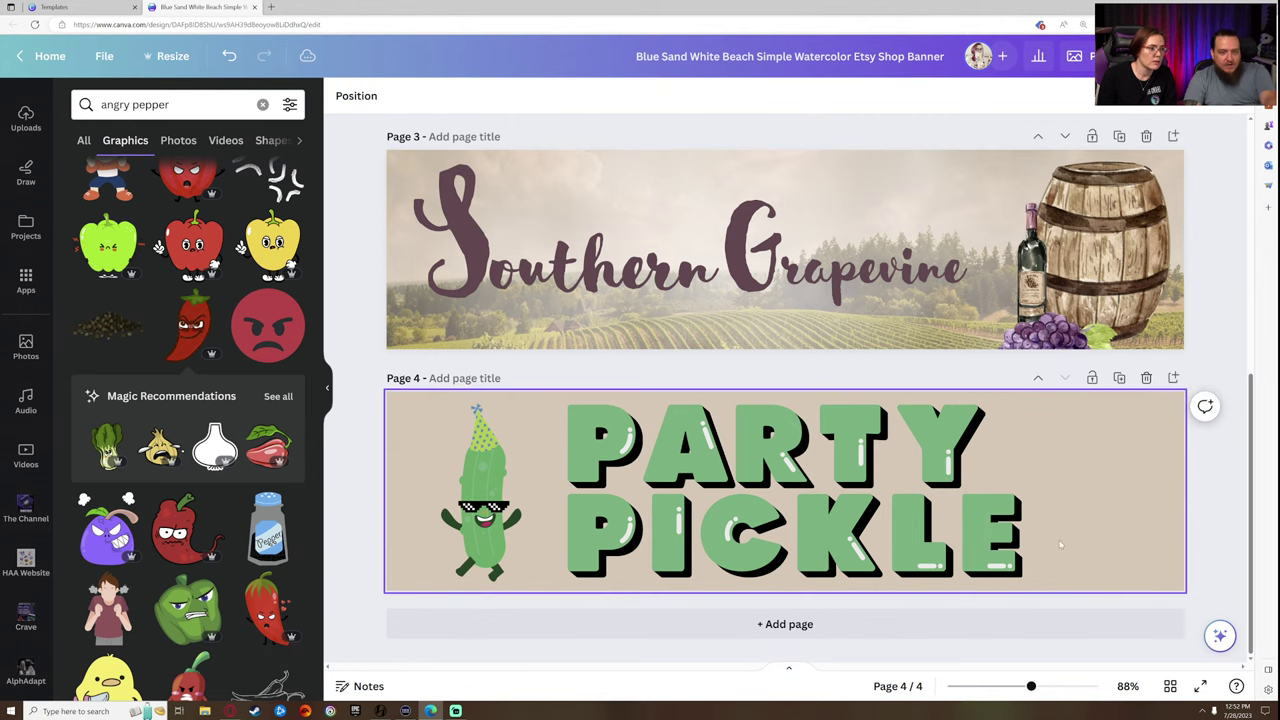
- Try the smirking red chili pepper again near the A of PARTY, then remove it
scroll(228, 425, "up", 2)
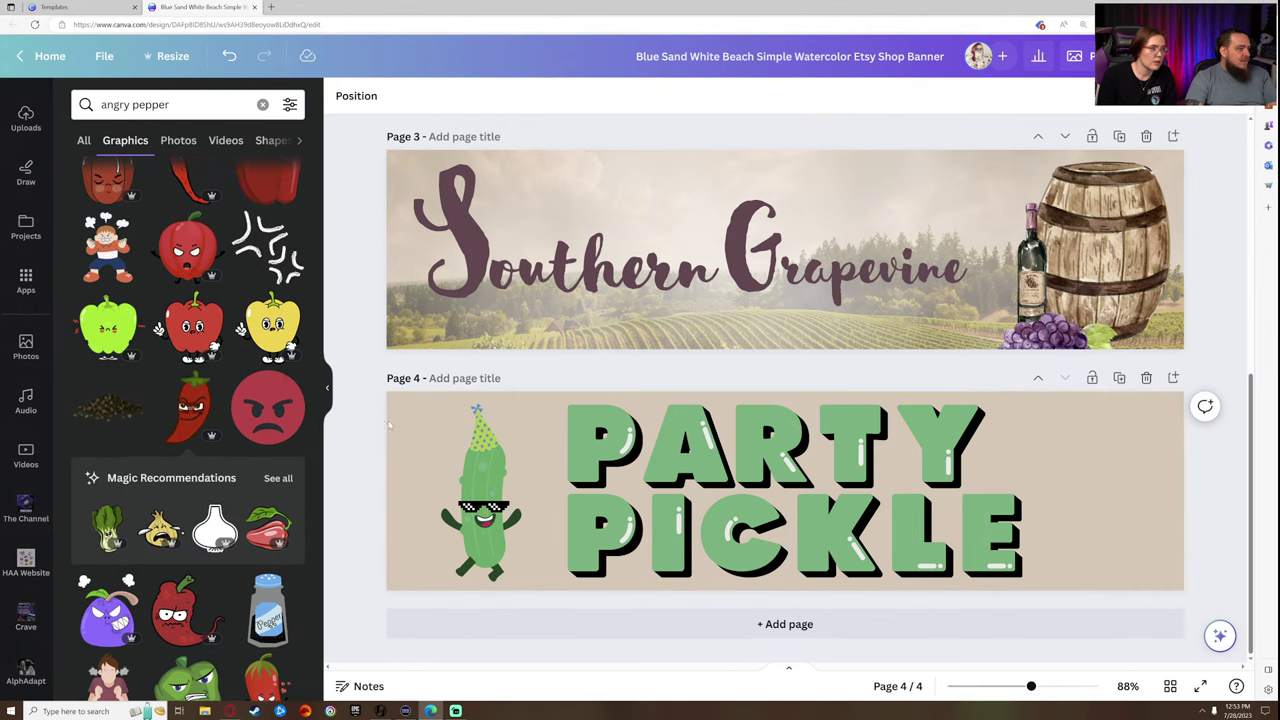
scroll(240, 444, "up", 2)
left_click(195, 470)
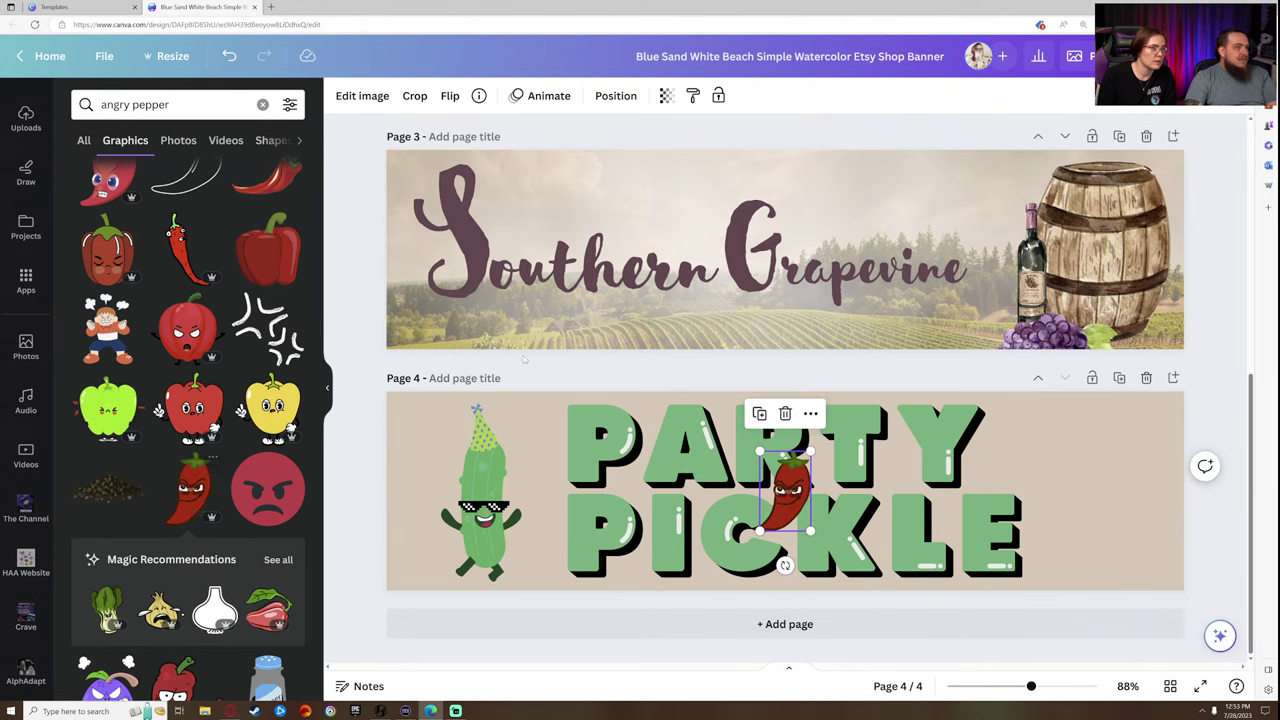
left_click_drag(747, 466, 694, 453)
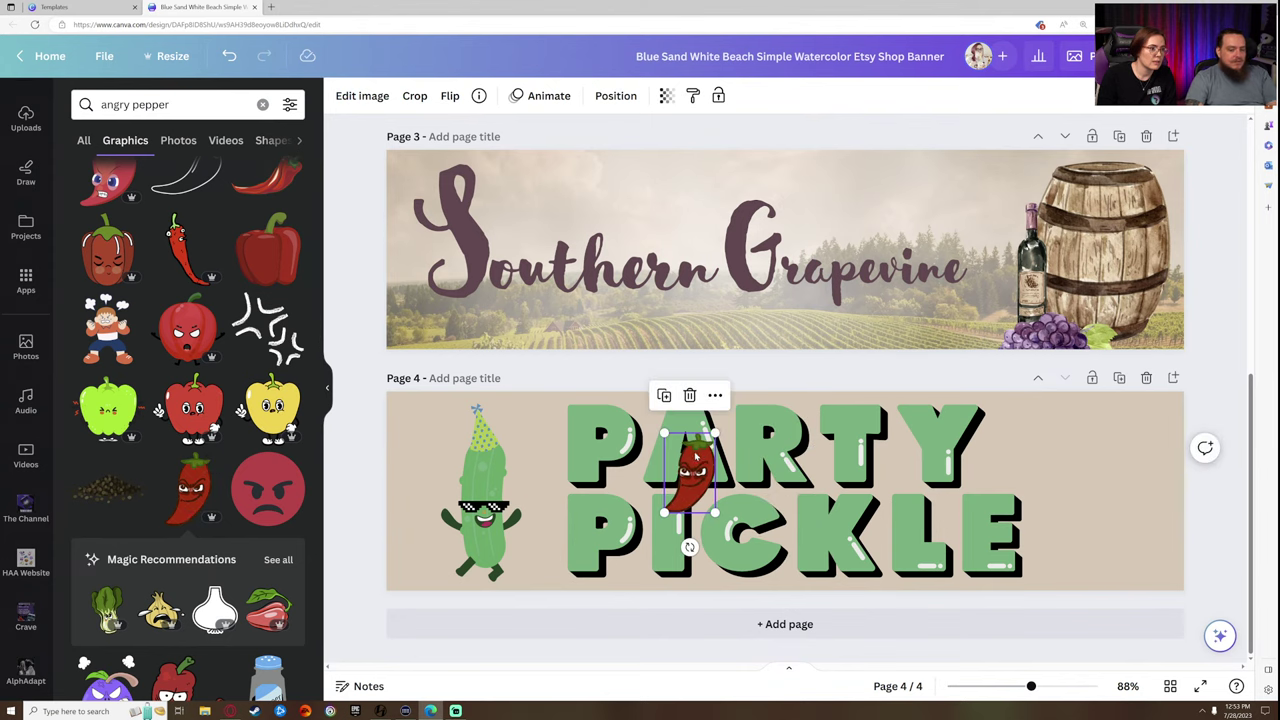
key("Delete")
- Try the slim red chili pepper with its black outline recolored red at the banner's right end, then delete it
scroll(213, 398, "up", 1)
left_click(180, 332)
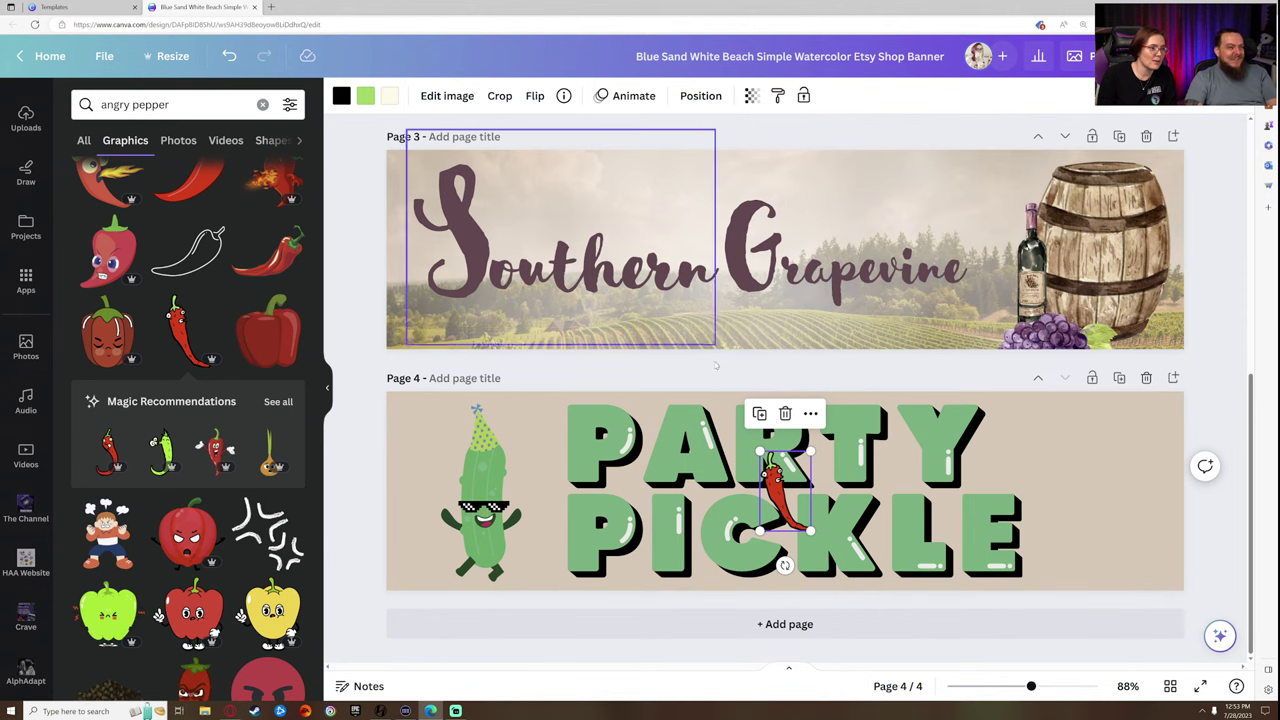
left_click(341, 95)
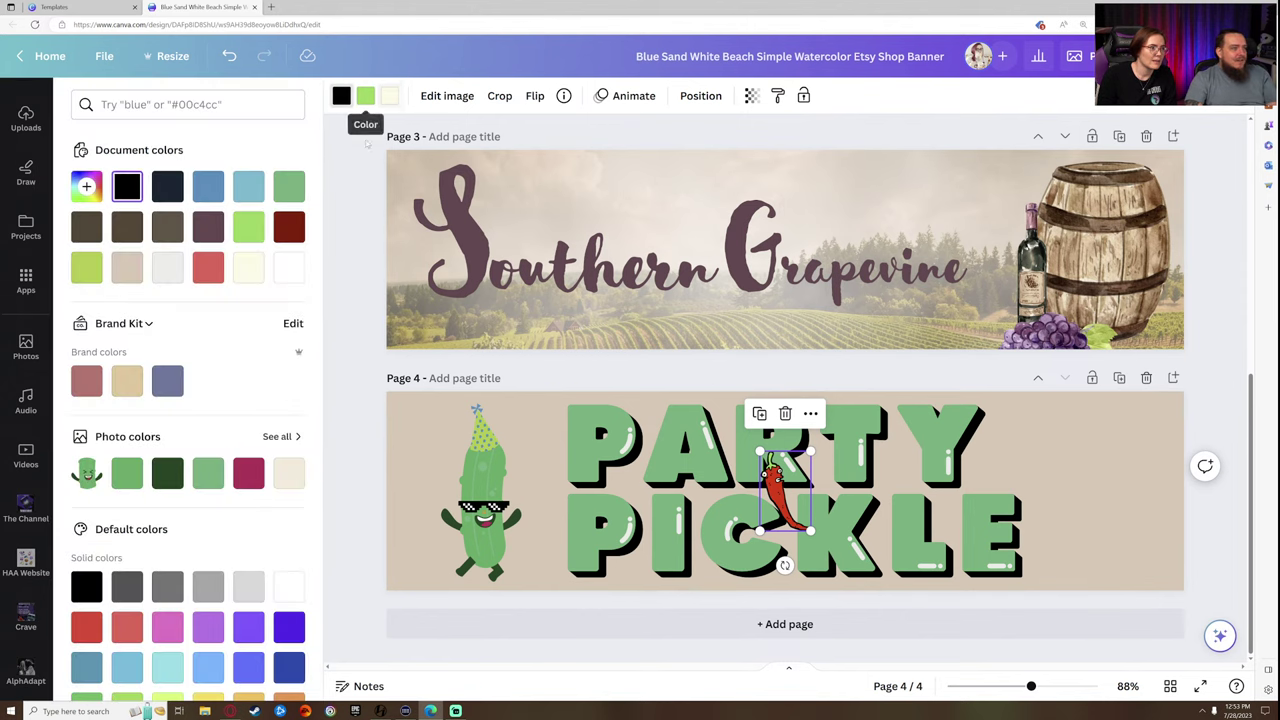
left_click(209, 267)
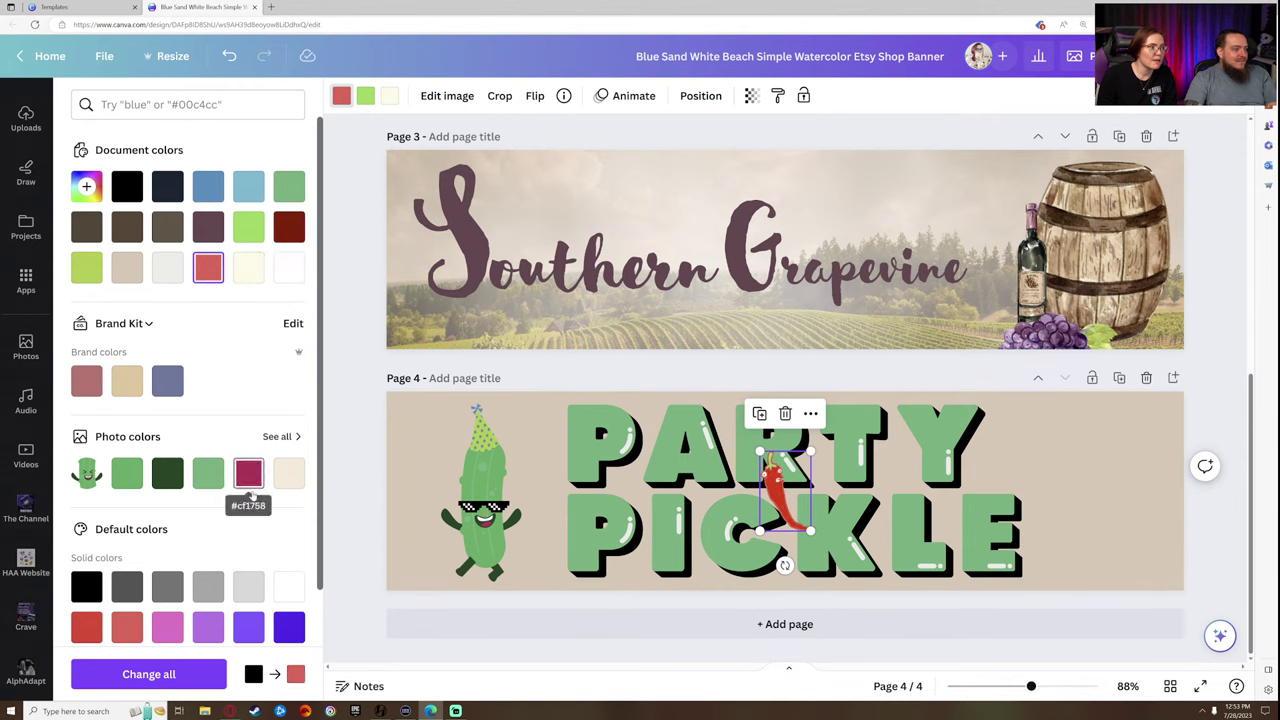
scroll(252, 483, "down", 1)
left_click(86, 539)
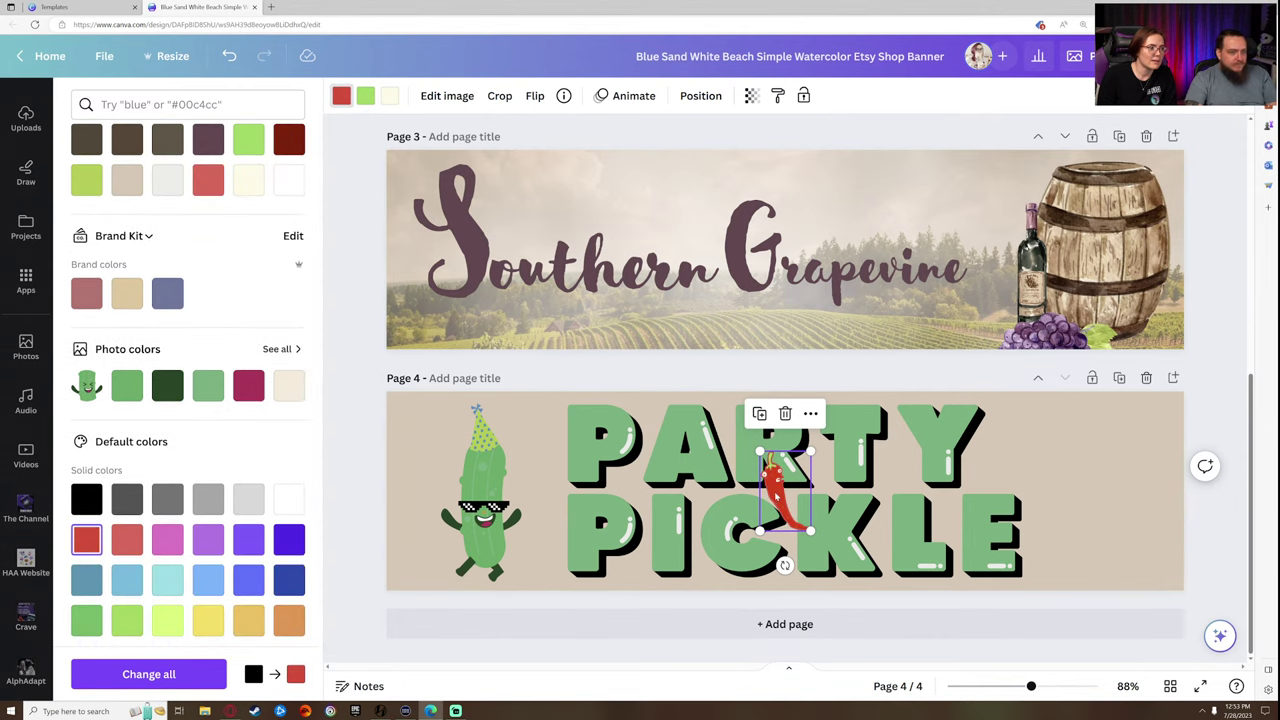
left_click_drag(776, 497, 1090, 535)
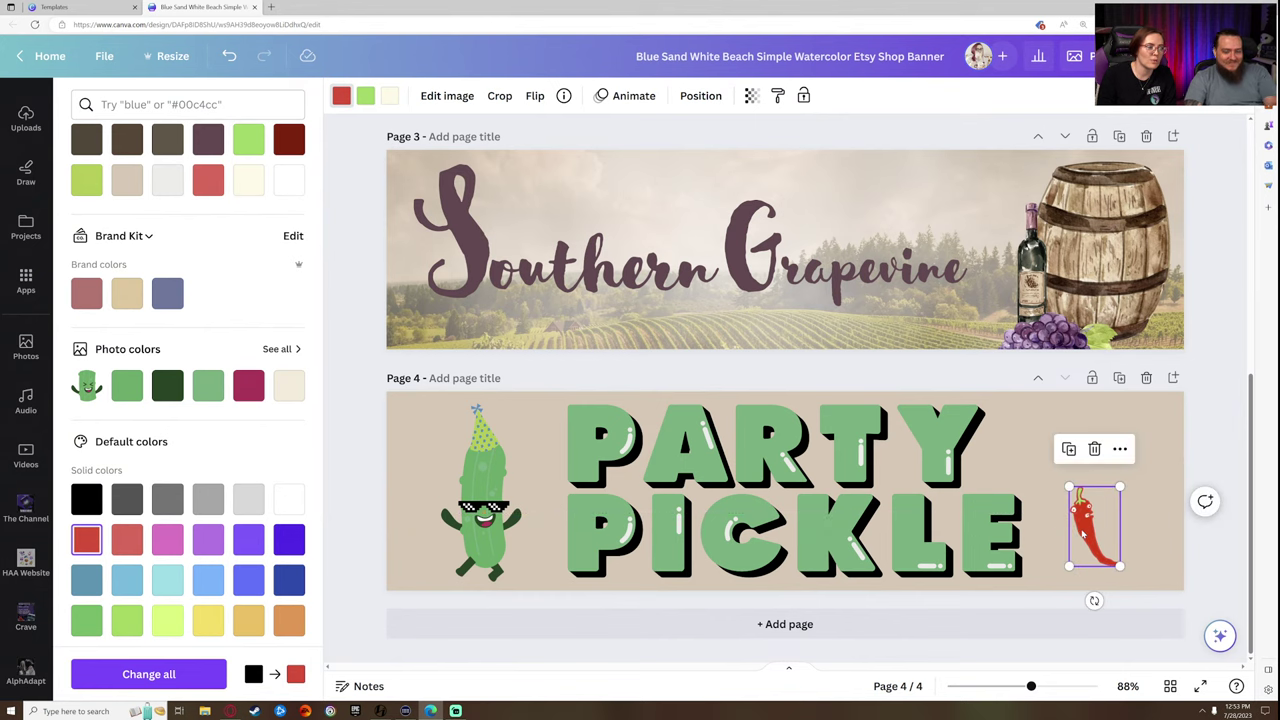
key("Delete")
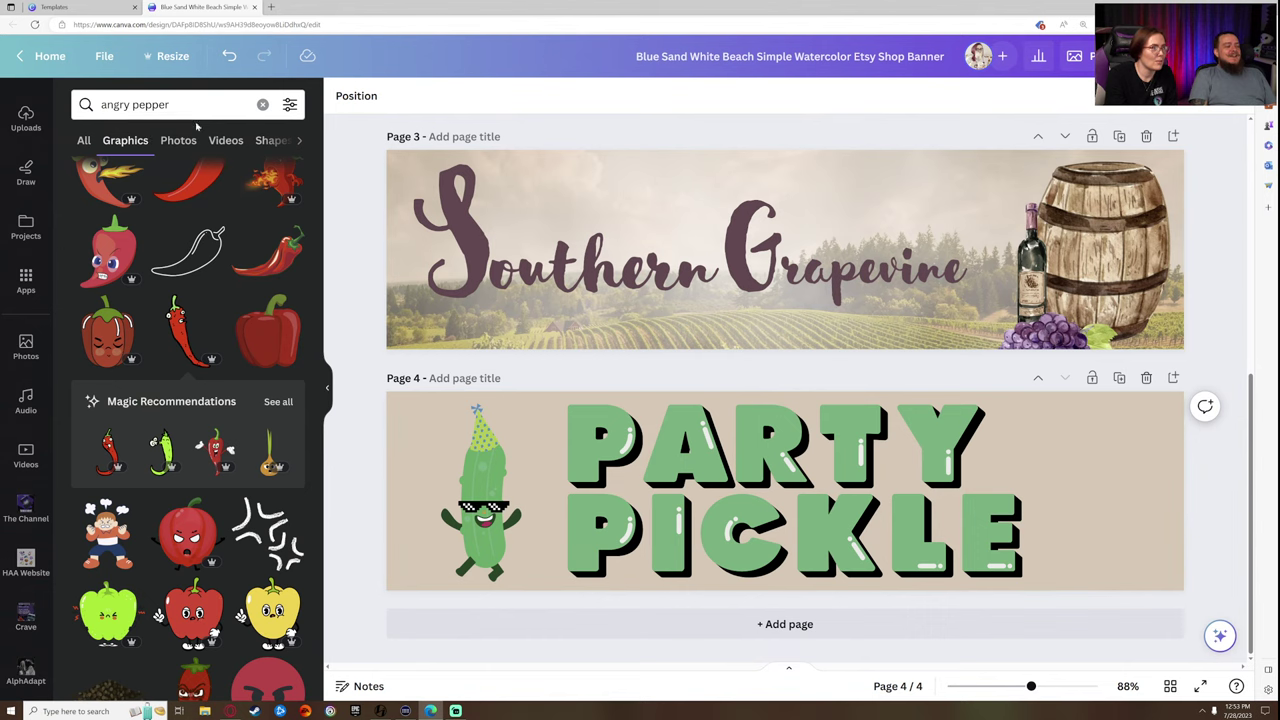
- Search the graphics for "party"
left_click(220, 104)
type("p")
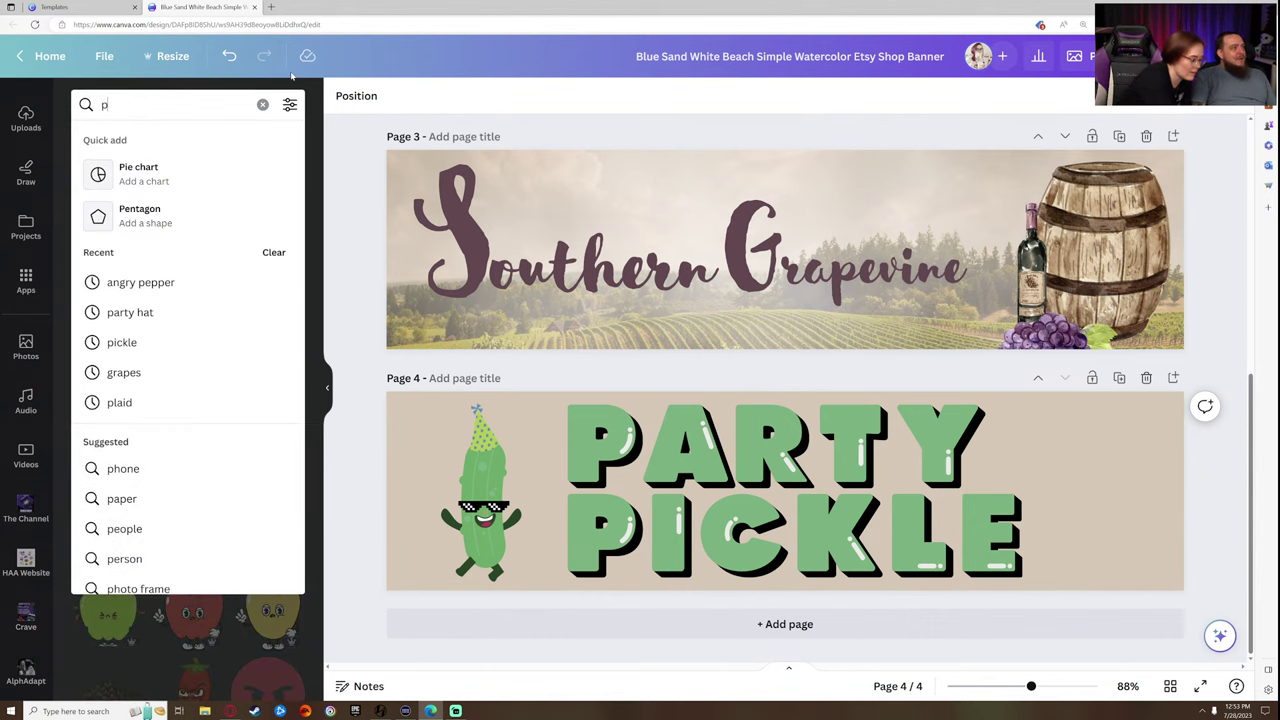
type("art")
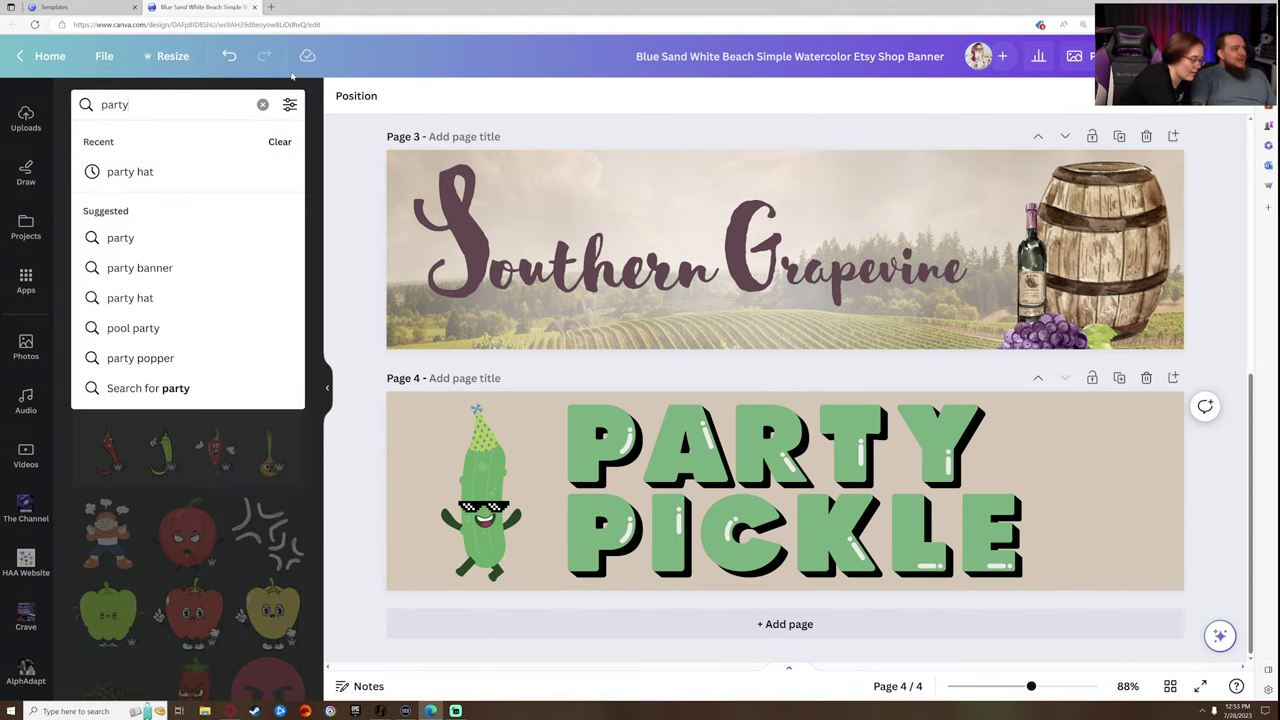
type("y")
key("Return")
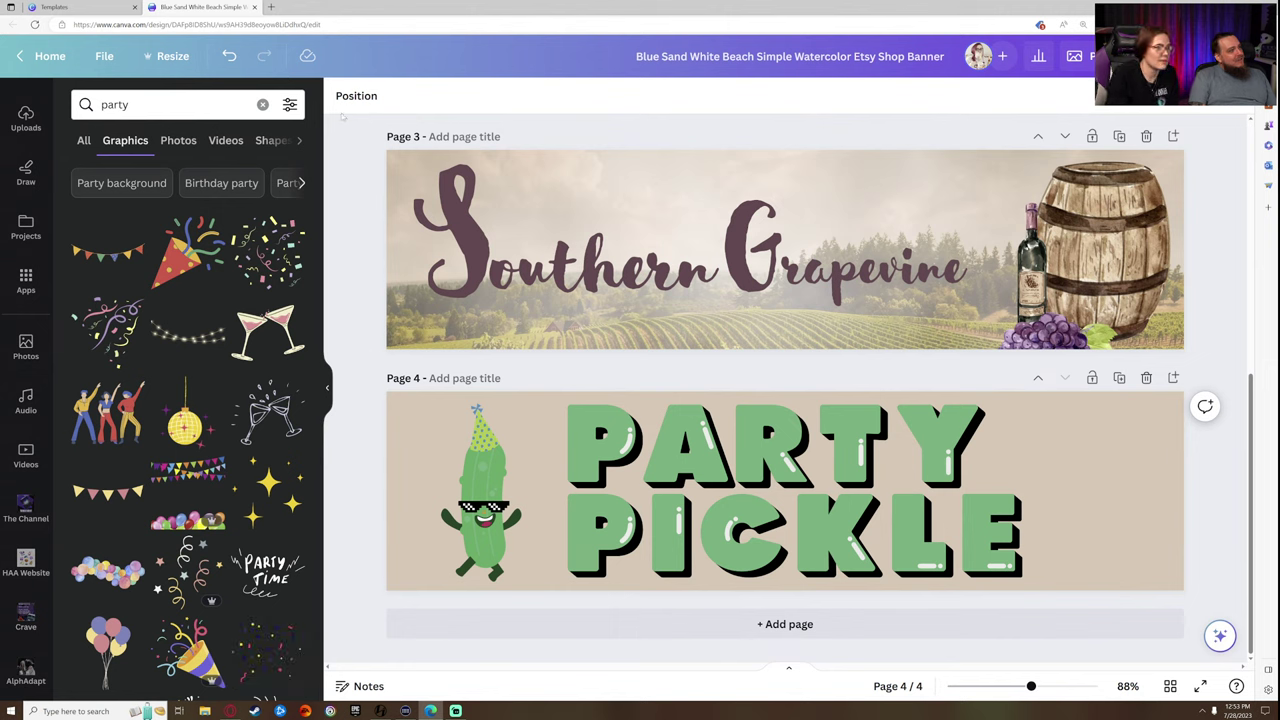
- Add the multicolored bunting graphic and tilt it downward across the upper-right corner of the PARTY PICKLE banner
left_click(100, 258)
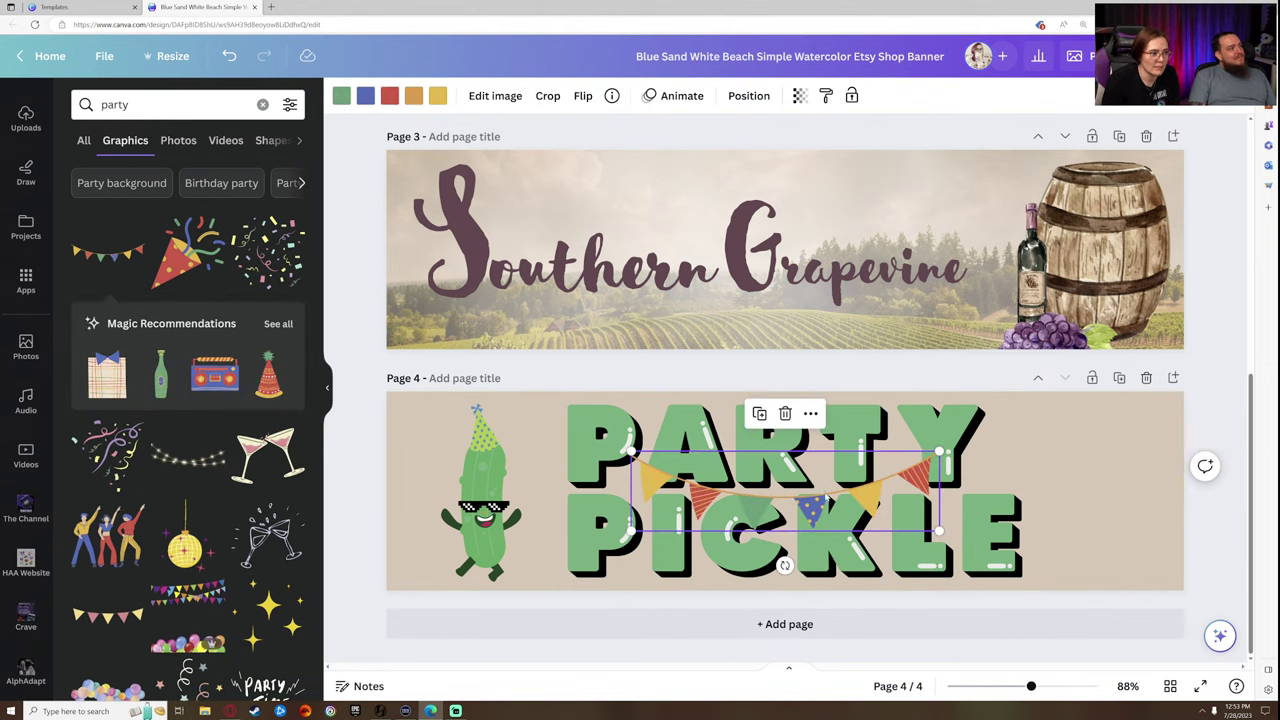
left_click_drag(972, 565, 943, 557)
left_click_drag(1041, 528, 1118, 482)
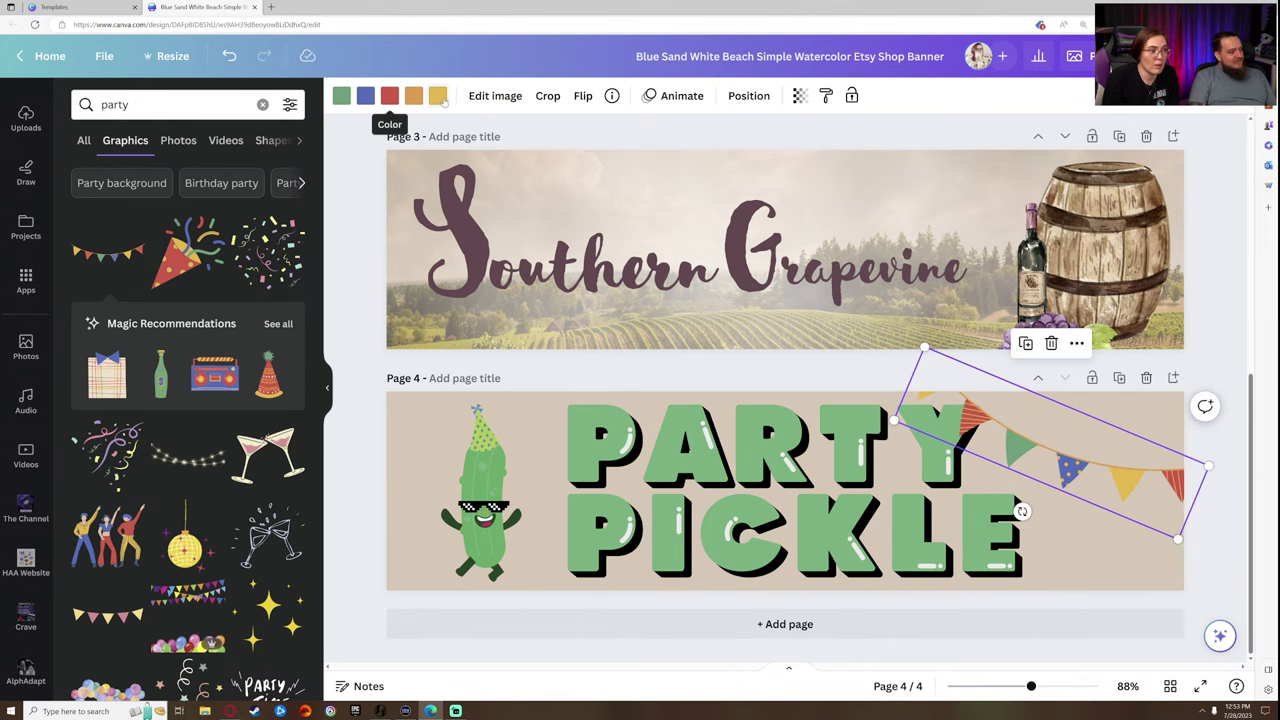
- Recolor the bunting's yellow flags to the dark green from the pickle's photo colors
left_click(437, 95)
left_click(208, 513)
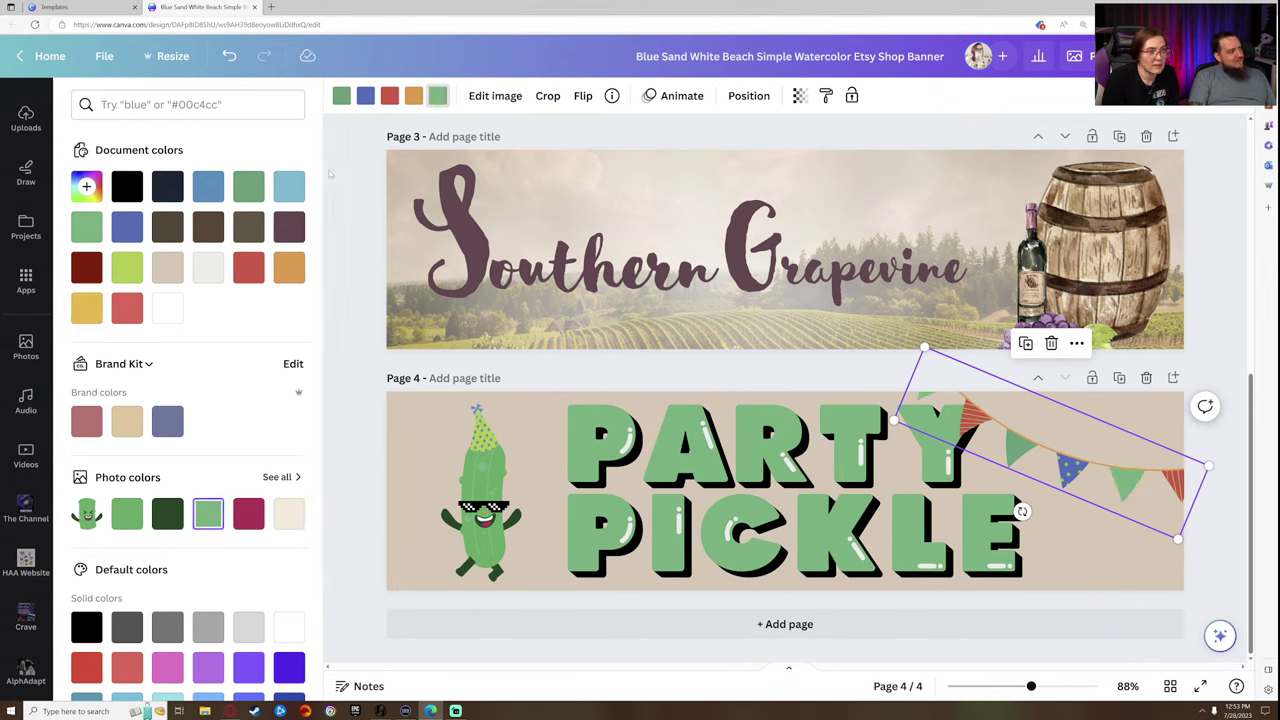
left_click(167, 513)
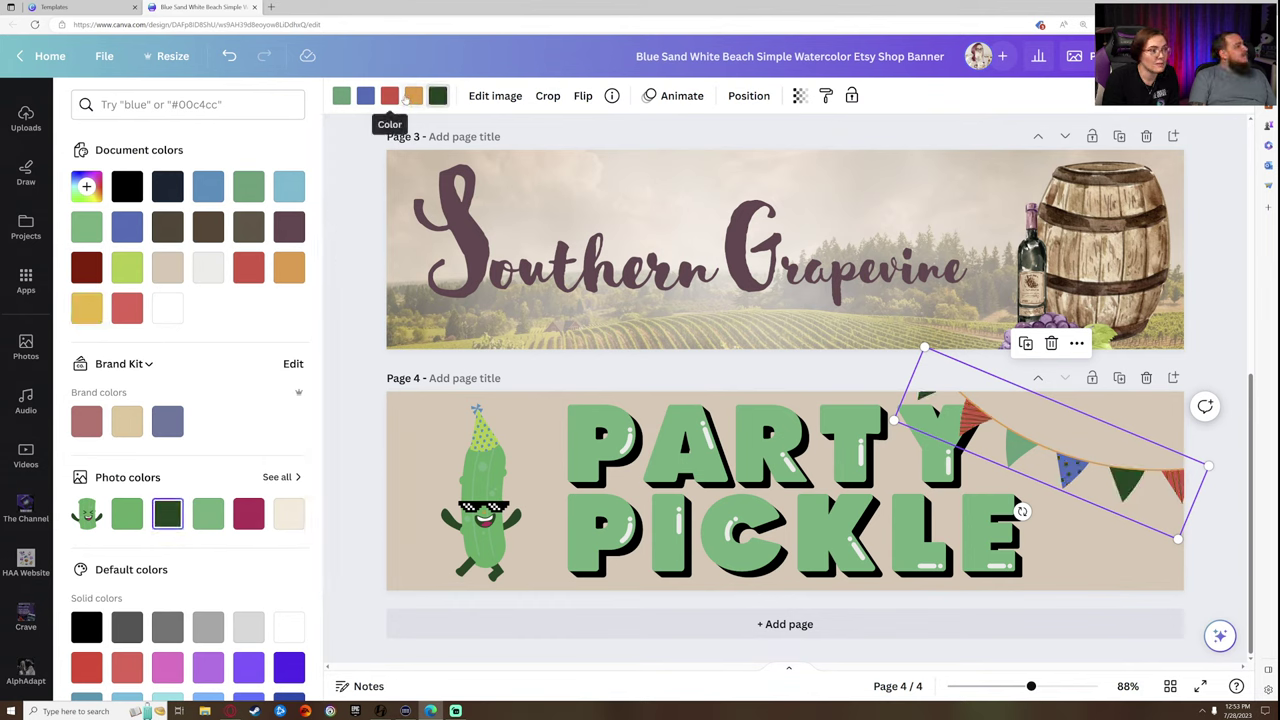
- Recolor the bunting's red striped flags to #AE385B, sampled from the pickle's mouth
left_click(389, 95)
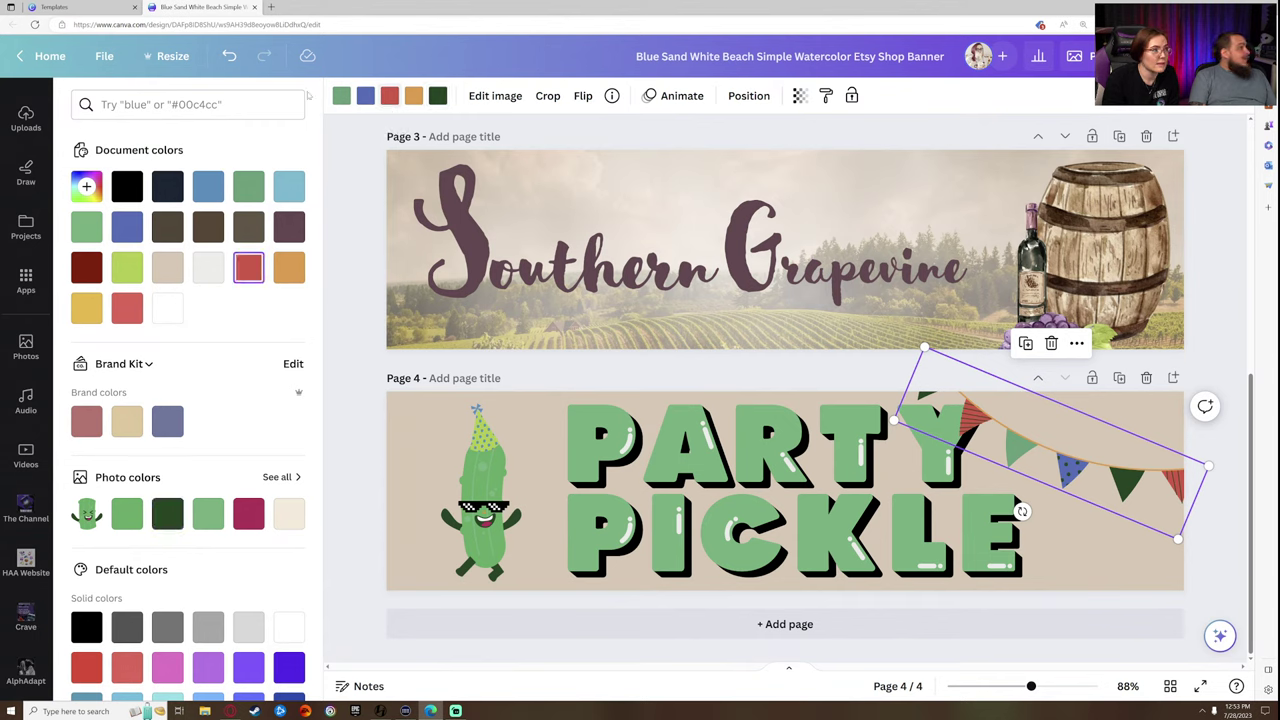
left_click(86, 185)
left_click(278, 340)
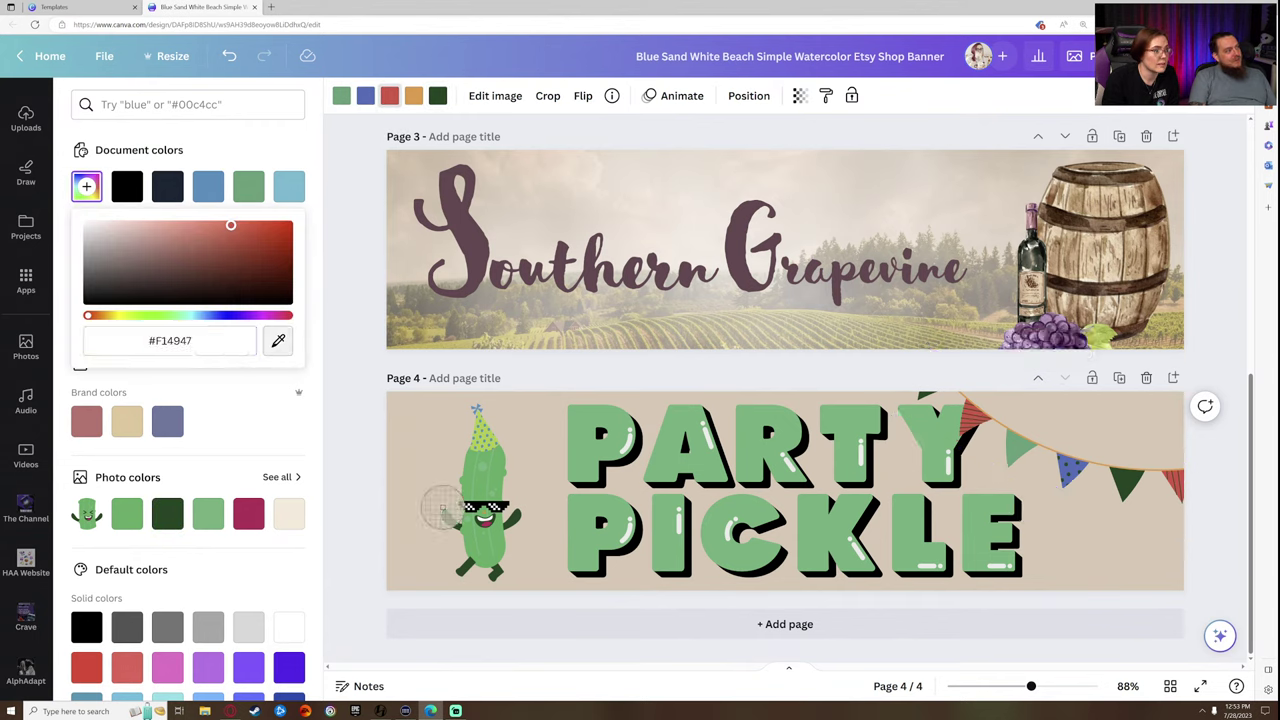
left_click(484, 524)
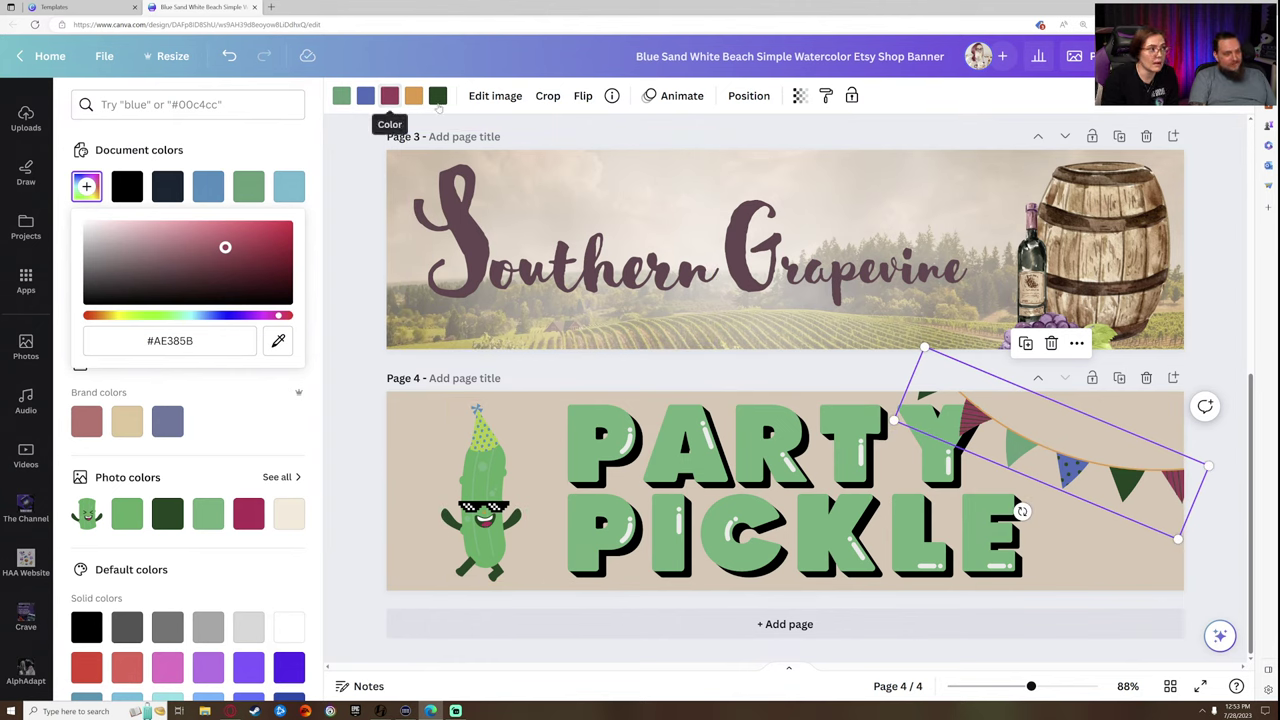
- Recolor the bunting's orange string to the dark brown document color #554638
left_click(414, 97)
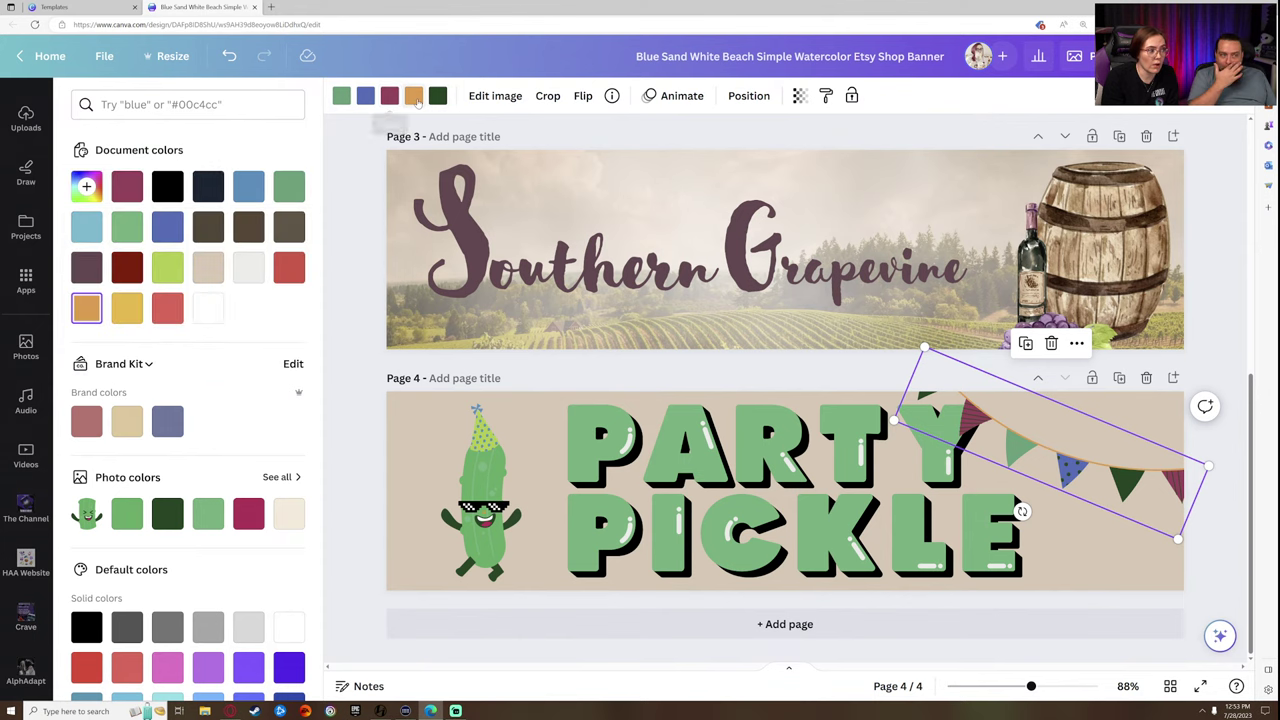
left_click(167, 267)
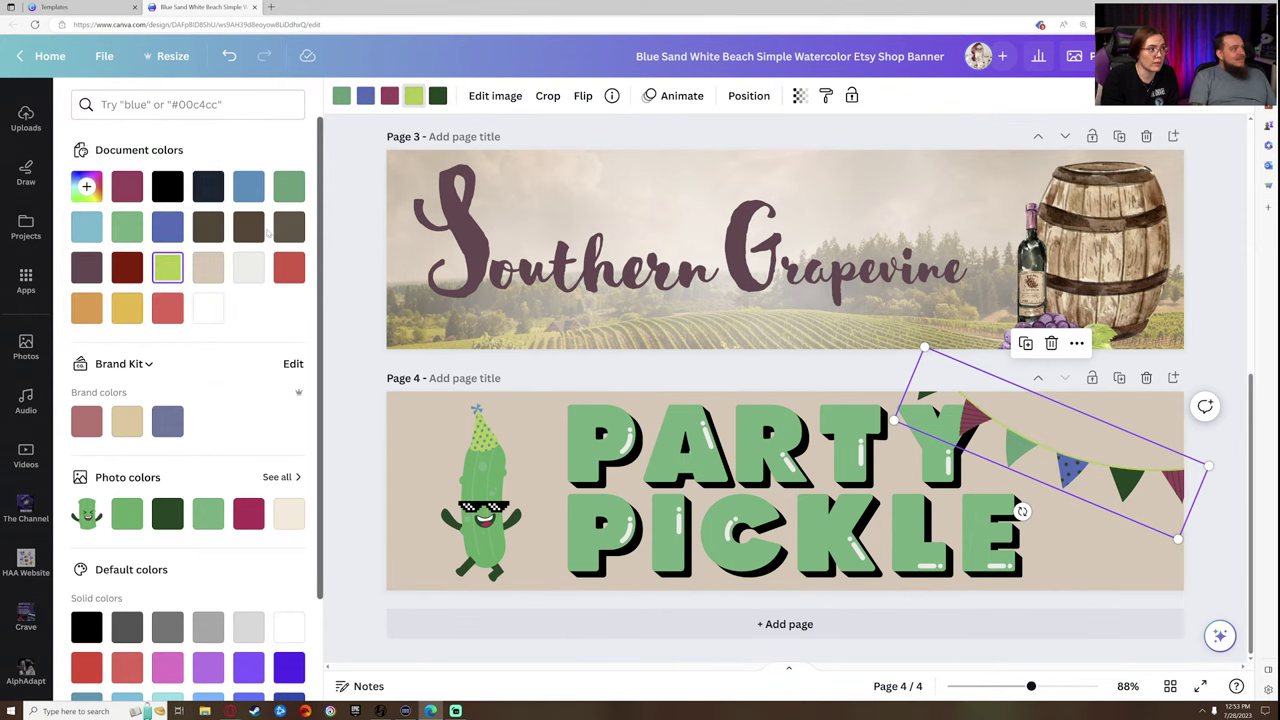
left_click(208, 227)
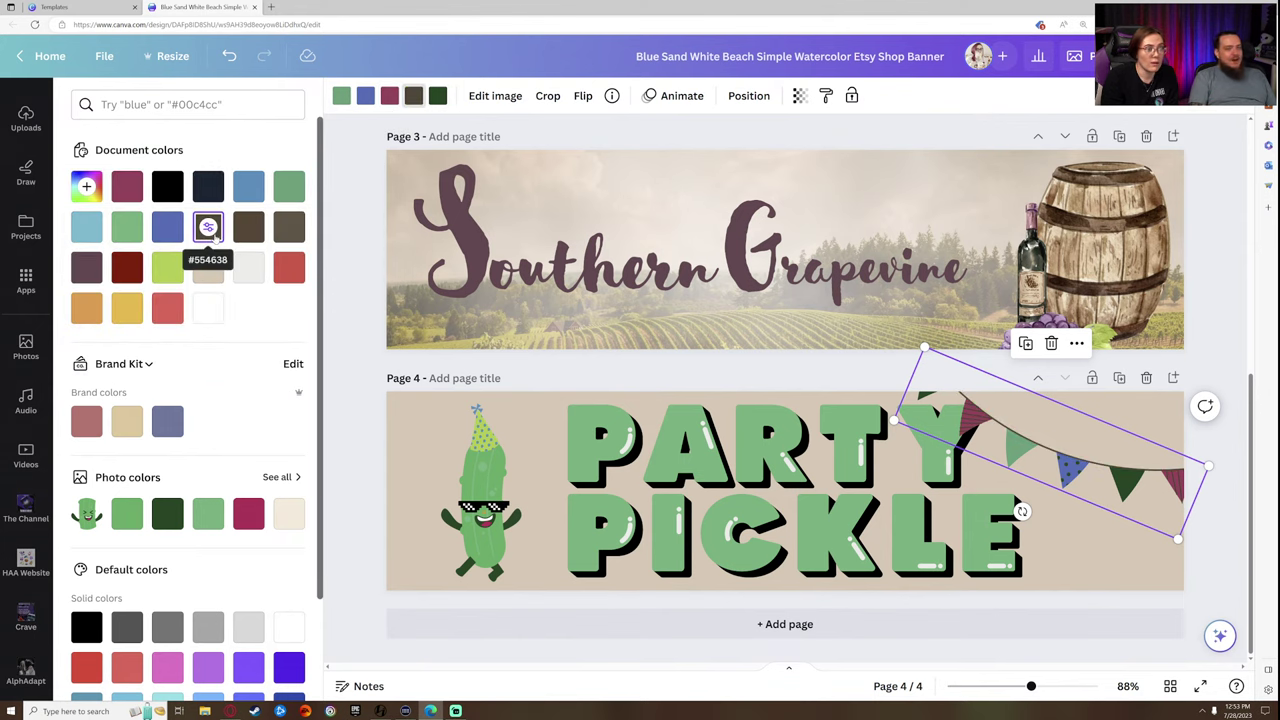
- Recolor the bunting's blue dotted flags to #5F8EBB, sampled from the party hat's topper
left_click(365, 95)
left_click(86, 187)
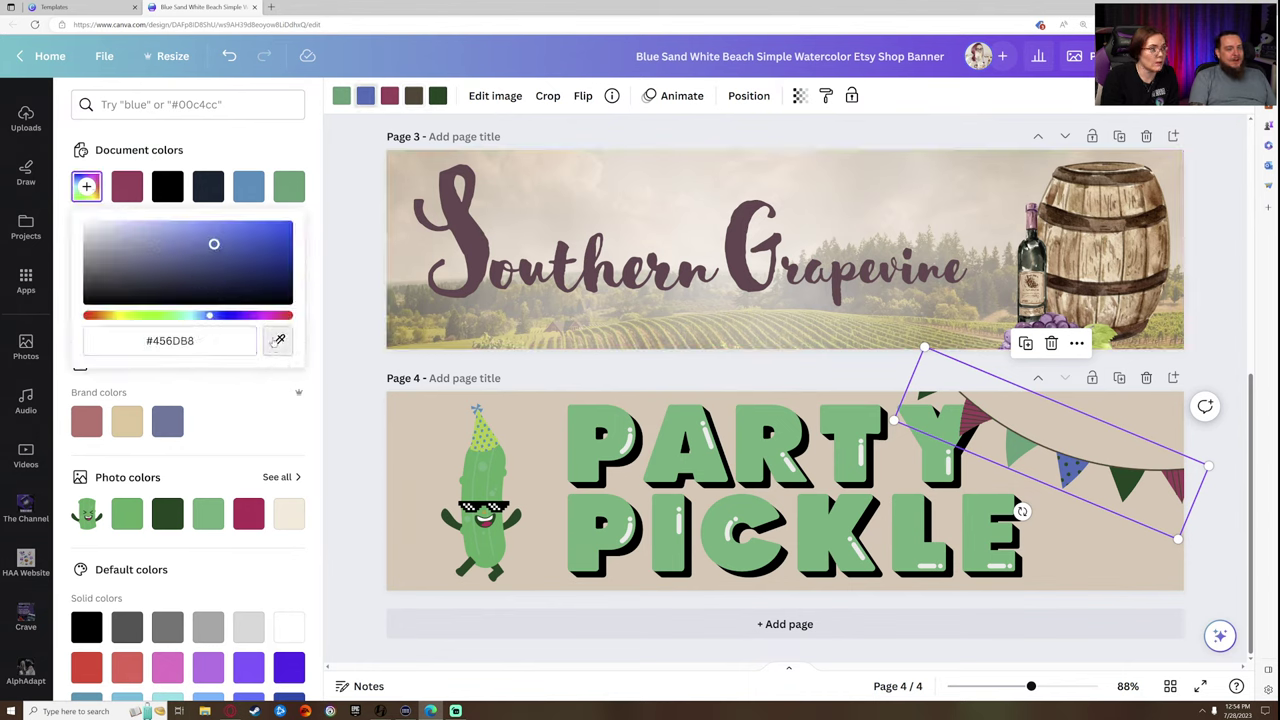
left_click(278, 341)
left_click(474, 408)
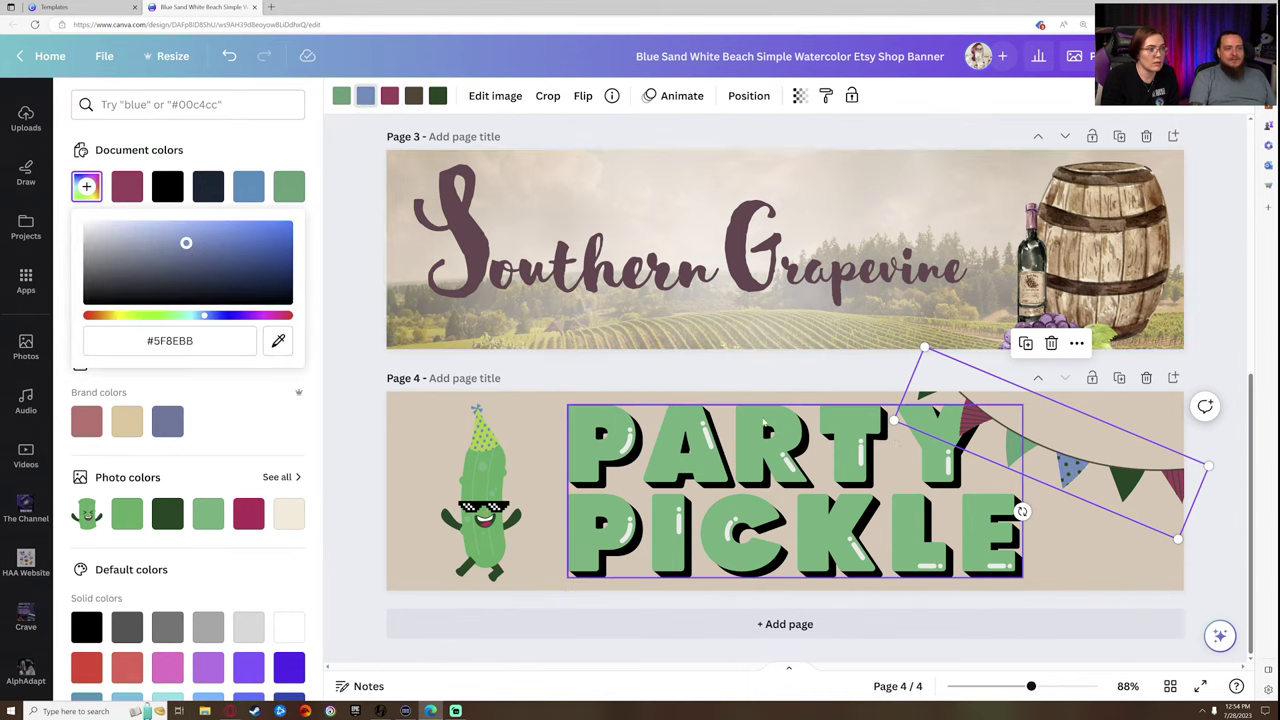
left_click(1222, 540)
- Nudge the bunting up and move its layer behind the lettering and pickle, directly above the background
mouse_move(1114, 470)
left_mouse_down()
mouse_move(1107, 449)
mouse_move(1113, 458)
left_mouse_up()
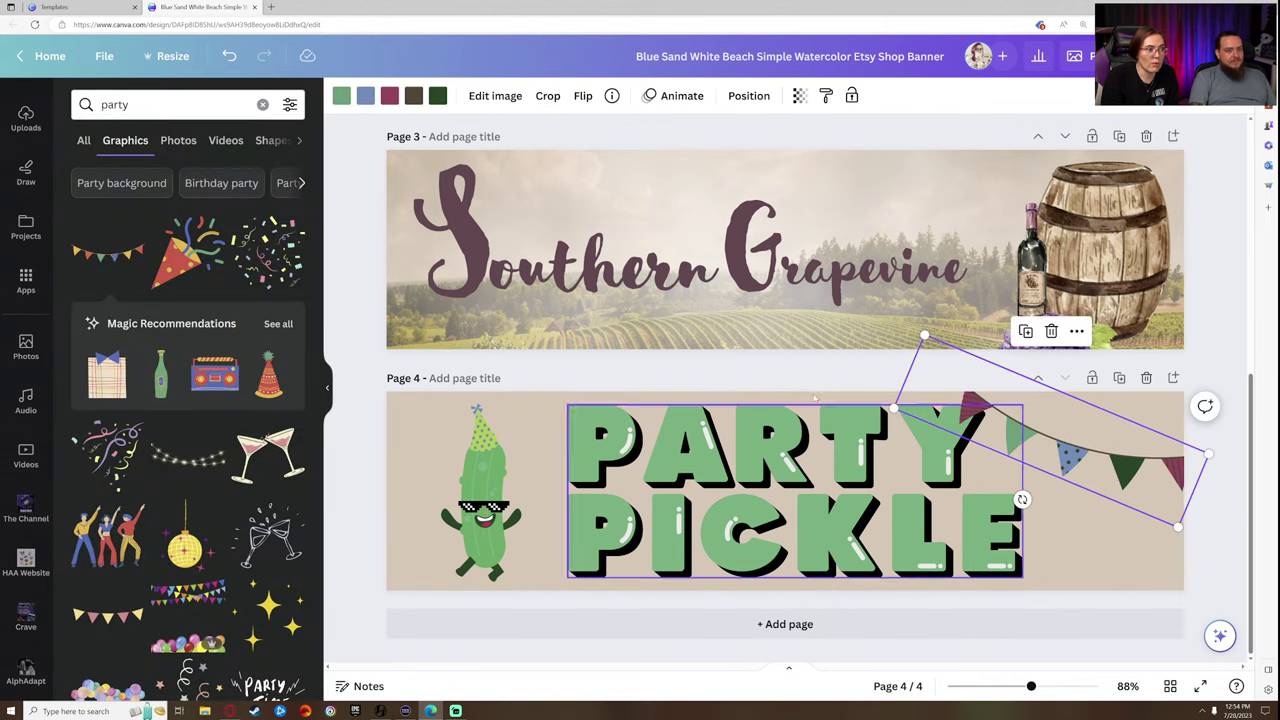
left_click(749, 95)
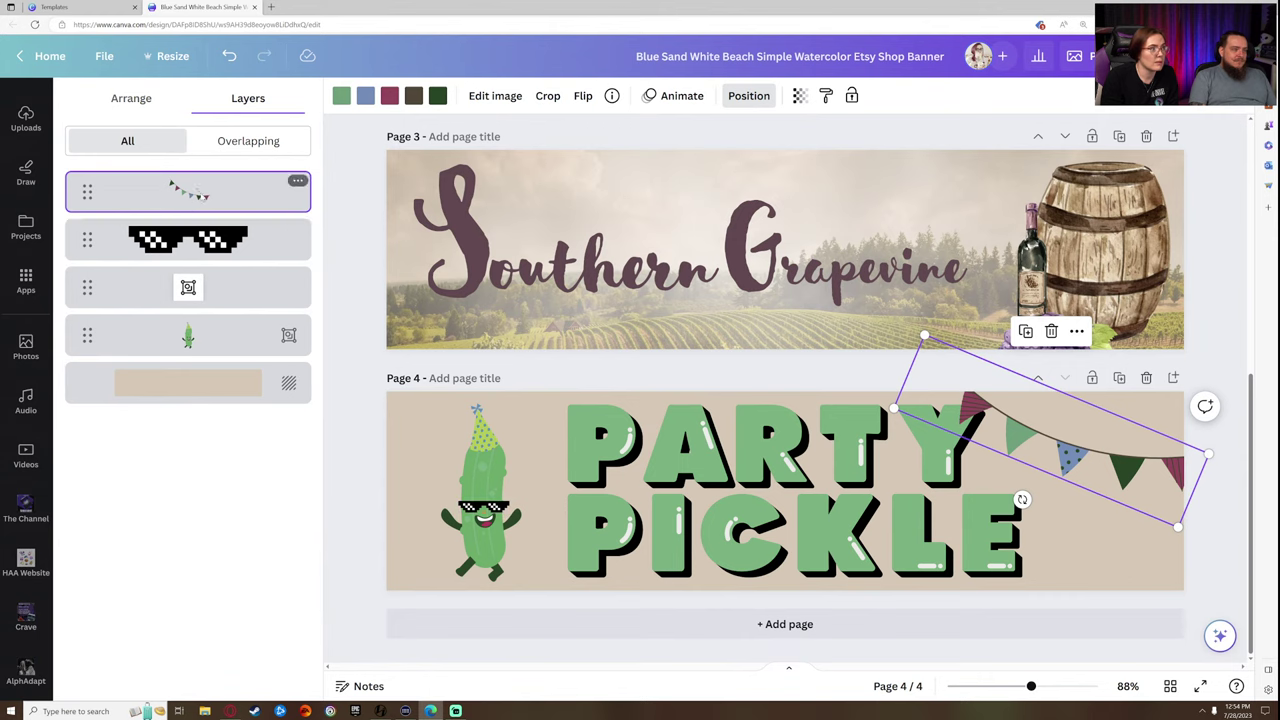
left_click_drag(188, 191, 190, 335)
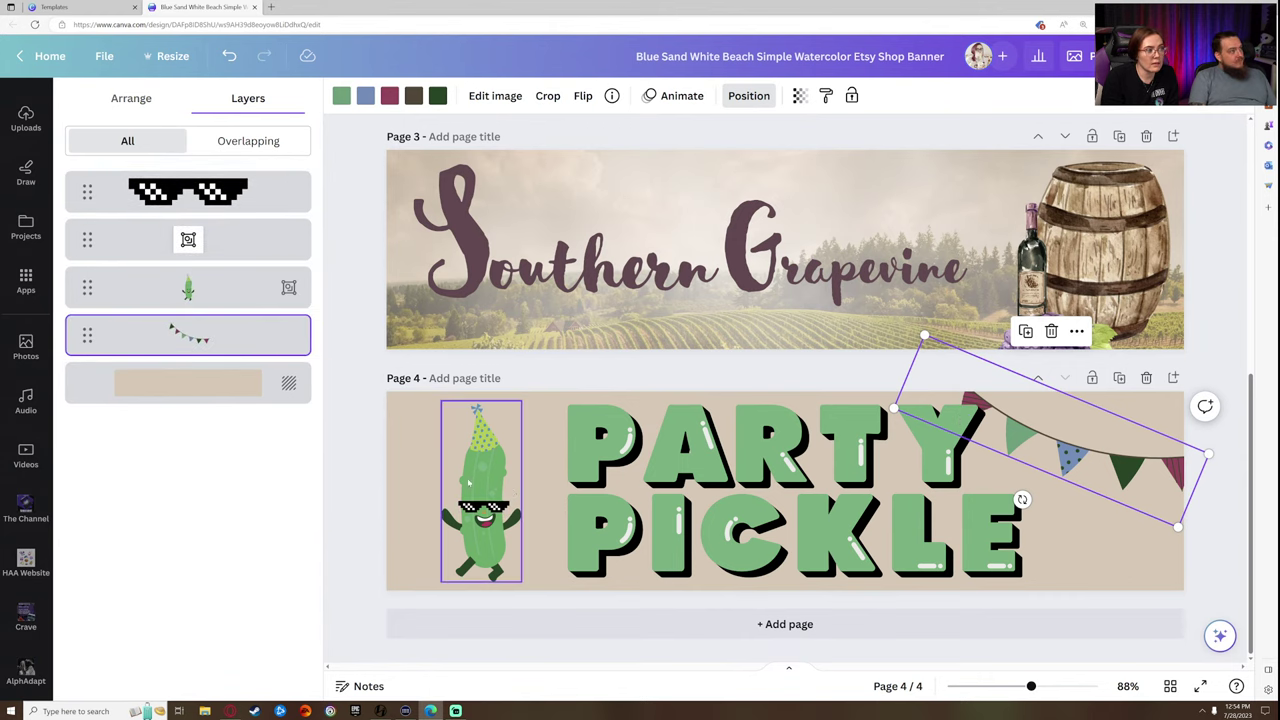
left_click(402, 443)
- Shift the PARTY PICKLE lettering slightly left and move the bunting farther toward the banner's right edge
left_click_drag(935, 535, 929, 535)
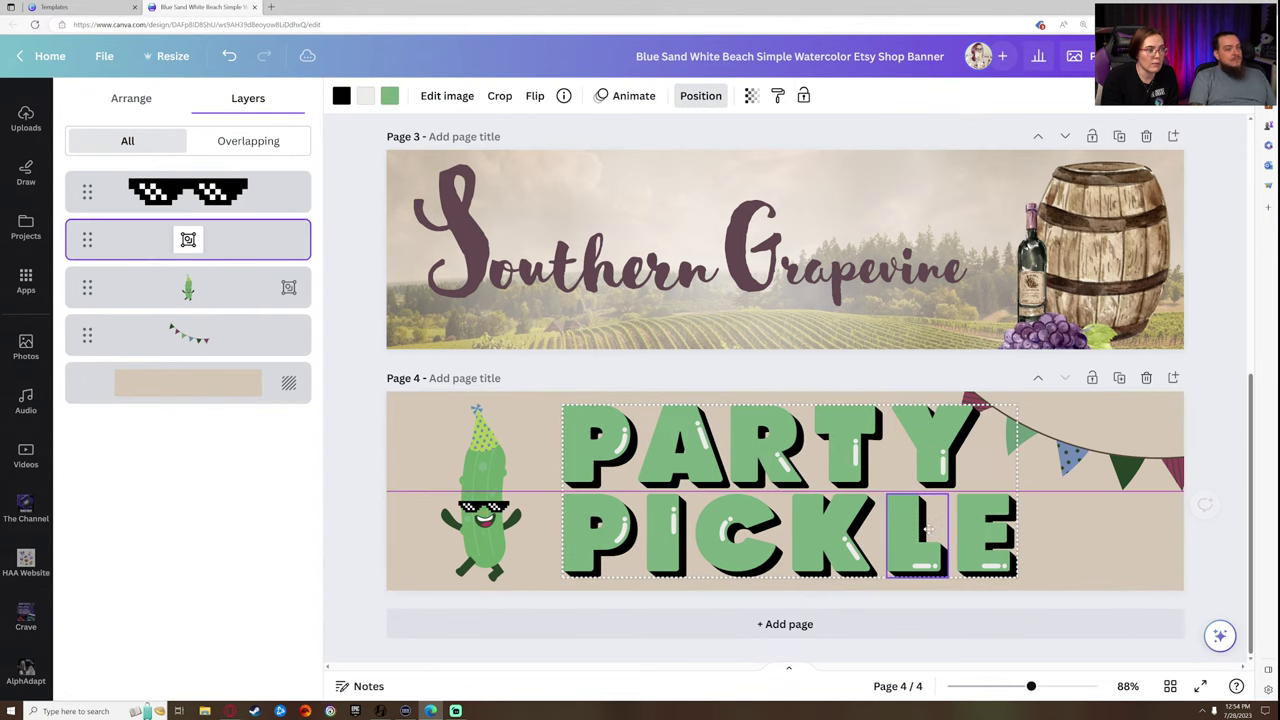
left_click(1066, 533)
mouse_move(1098, 469)
left_mouse_down()
mouse_move(1101, 455)
mouse_move(1123, 475)
mouse_move(1085, 469)
left_mouse_up()
left_click(749, 96)
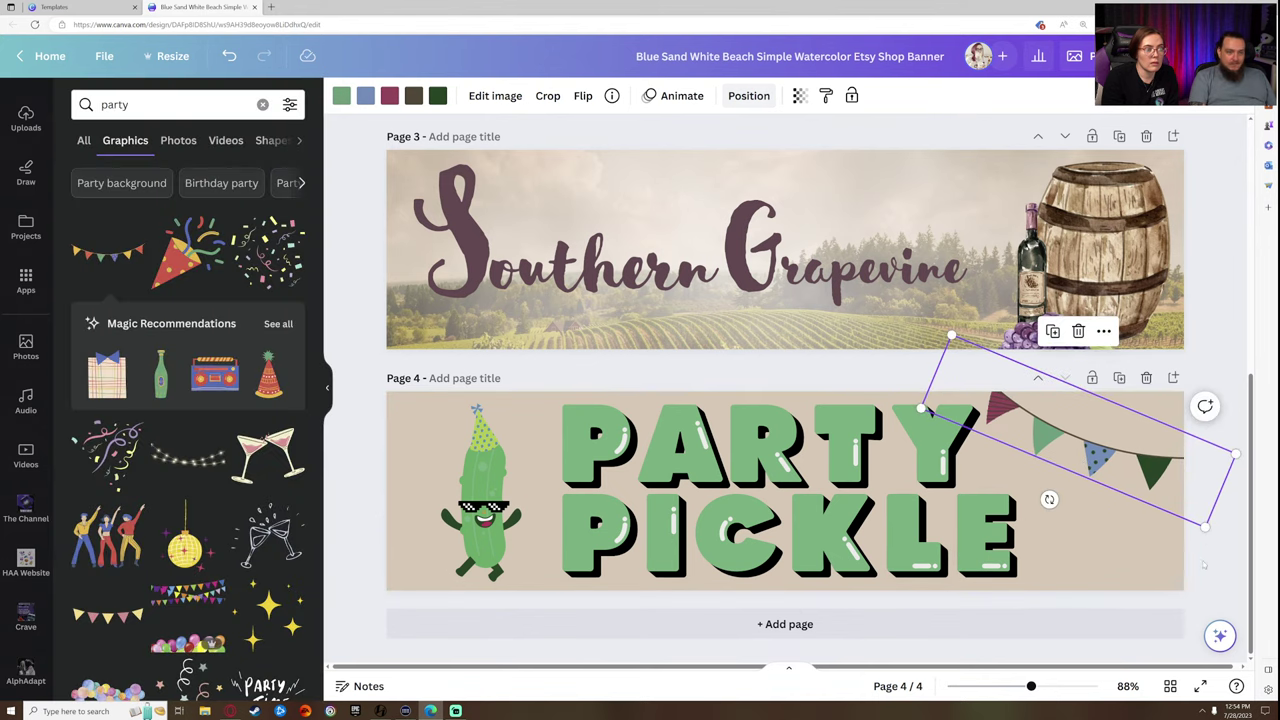
- Undo moving the pickle without its sunglasses, and shift the pickle, hat and sunglasses slightly left together
left_click(476, 500)
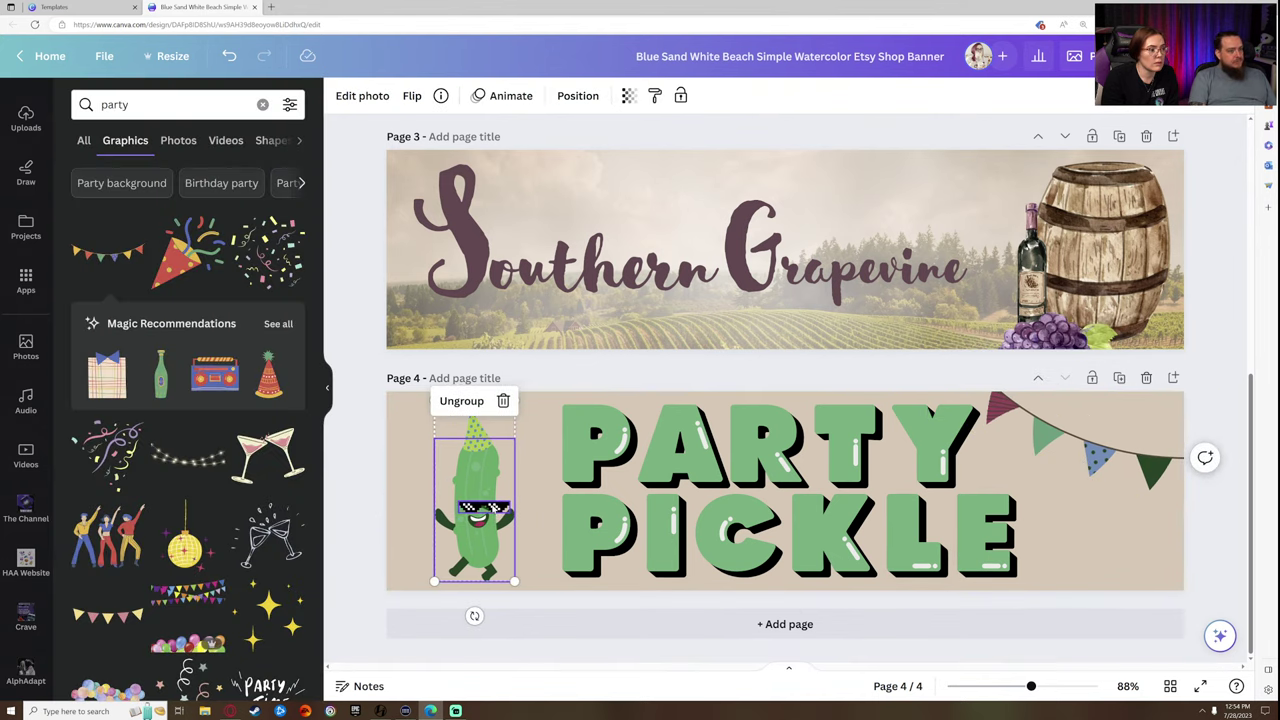
left_click(231, 60)
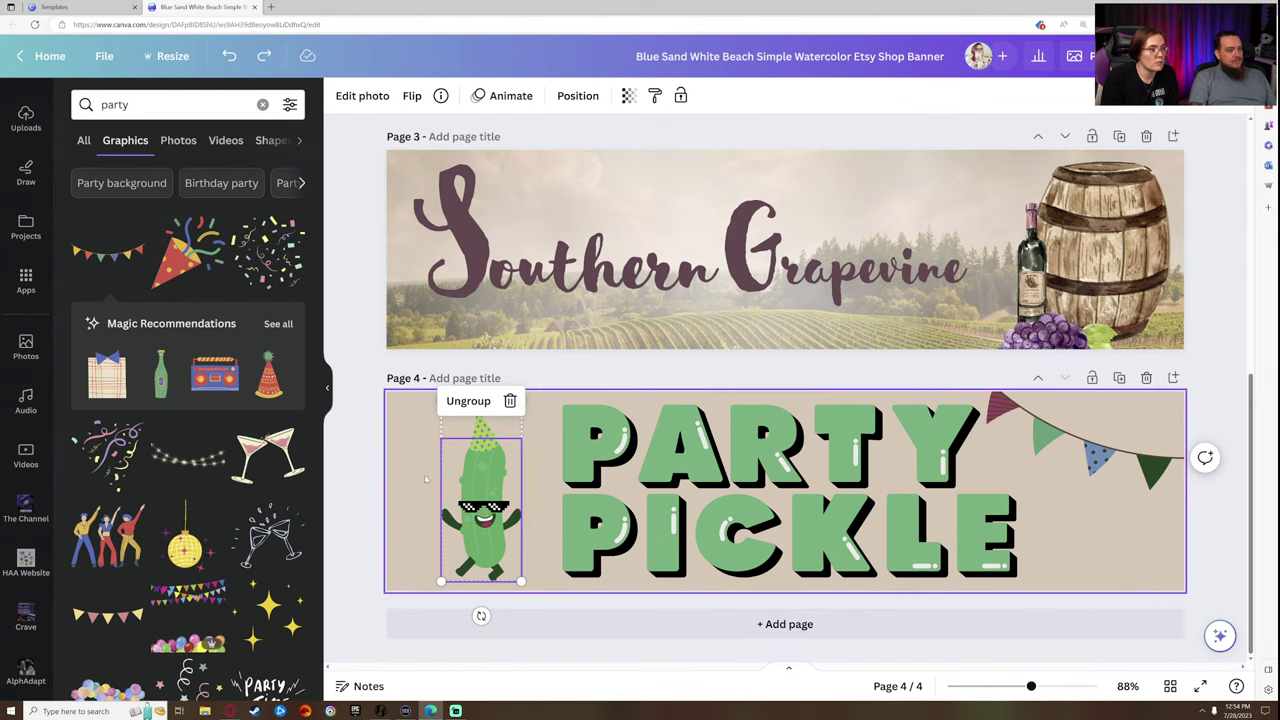
left_click_drag(401, 449, 480, 483)
left_click(446, 363)
left_click(541, 500)
- Move the PARTY PICKLE lettering slightly left, enlarge it a little and recenter it vertically on the banner
left_click_drag(677, 512, 665, 512)
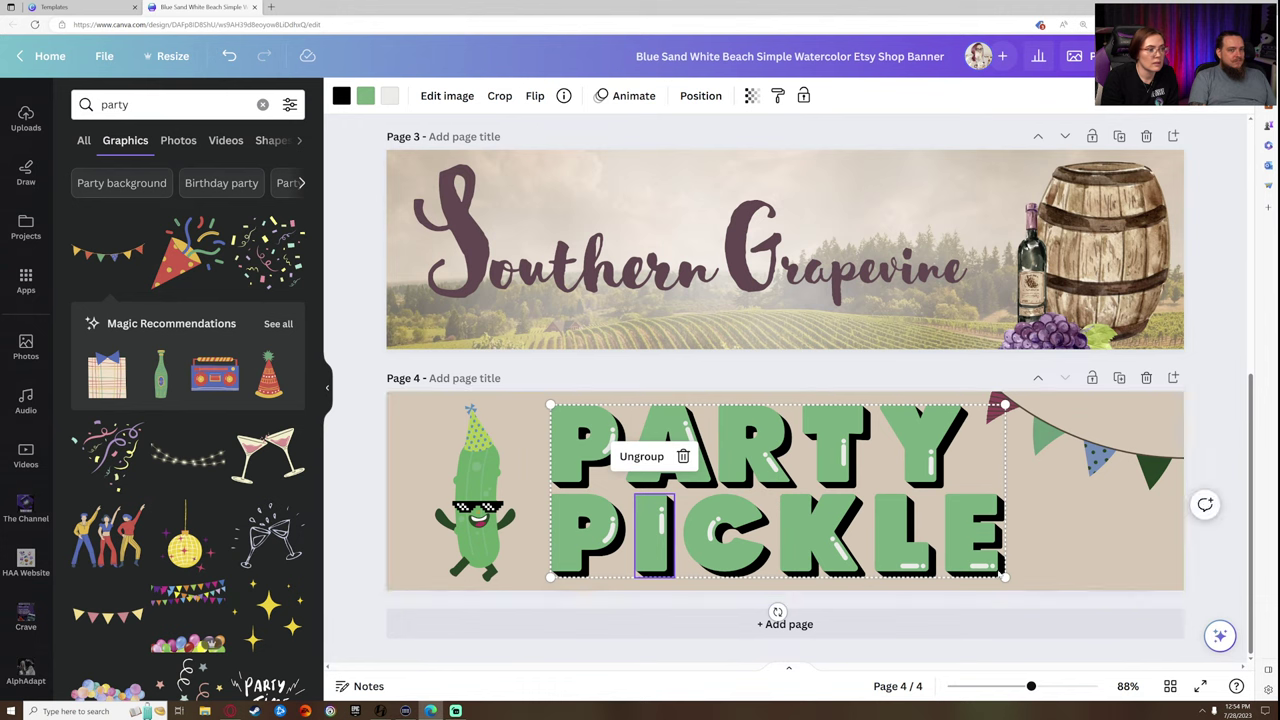
left_click_drag(1012, 577, 1023, 586)
left_click_drag(962, 545, 954, 541)
left_click(1082, 524)
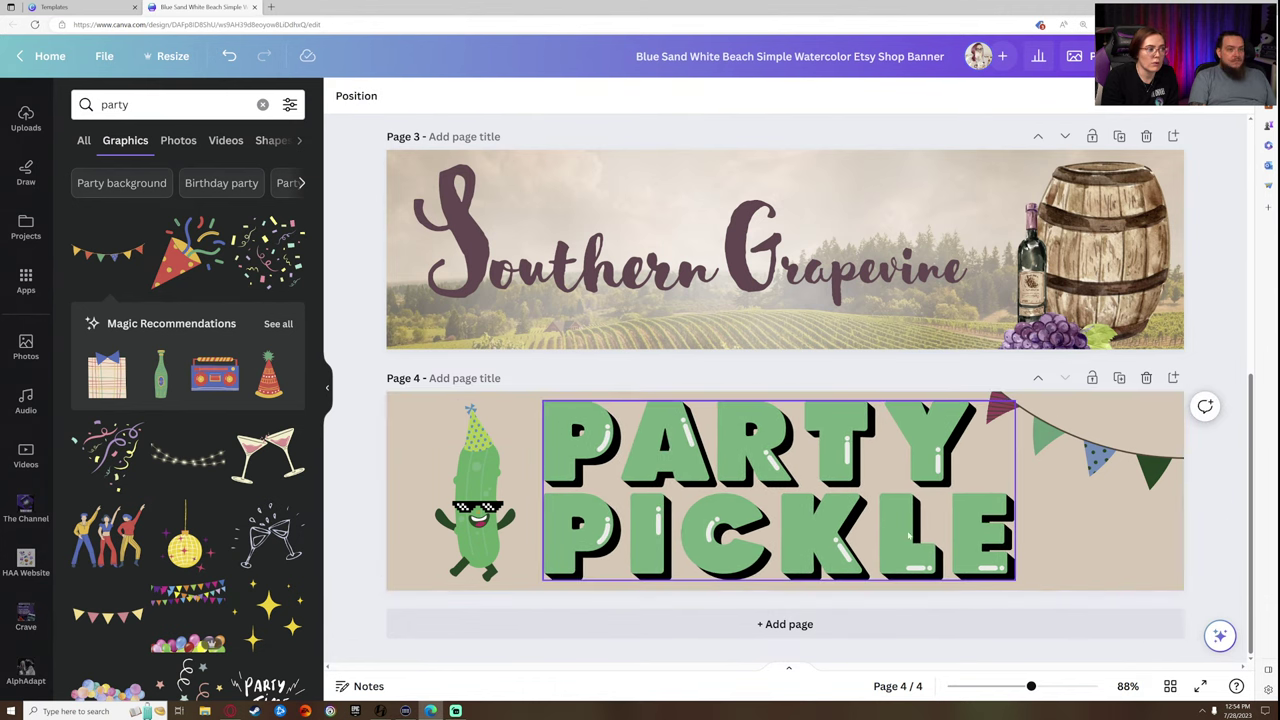
left_click(444, 420)
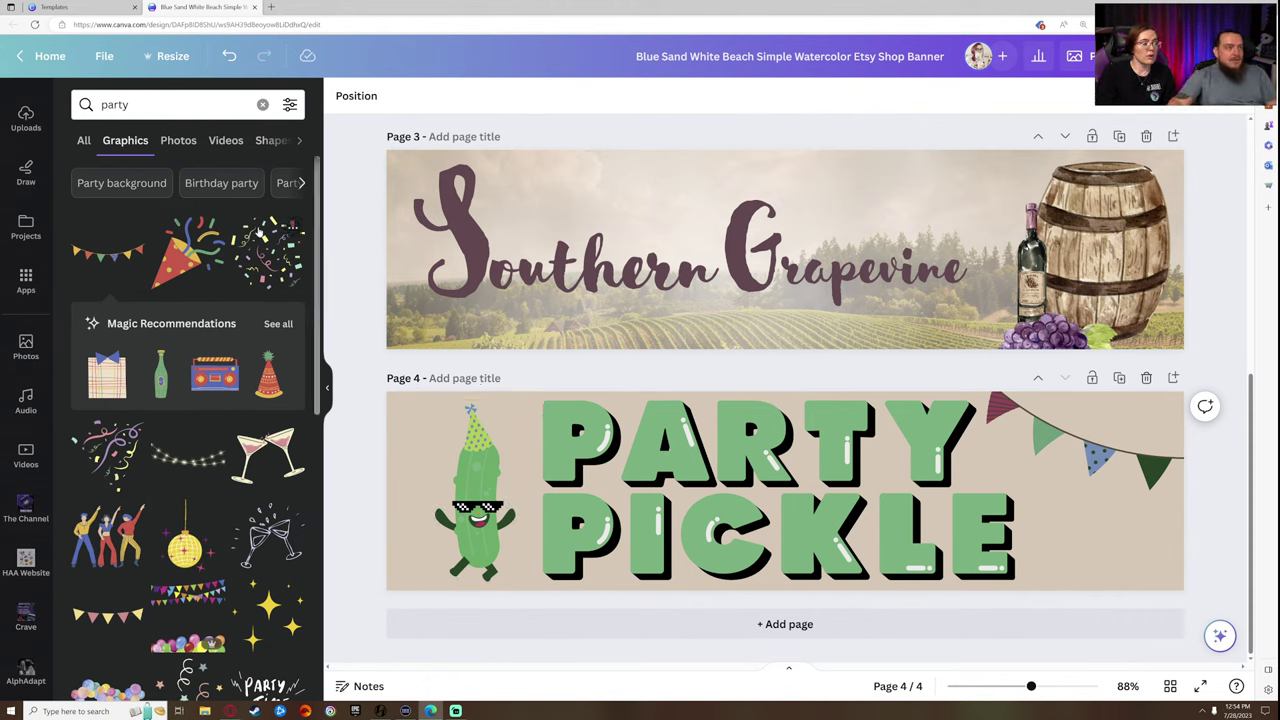
left_click(170, 104)
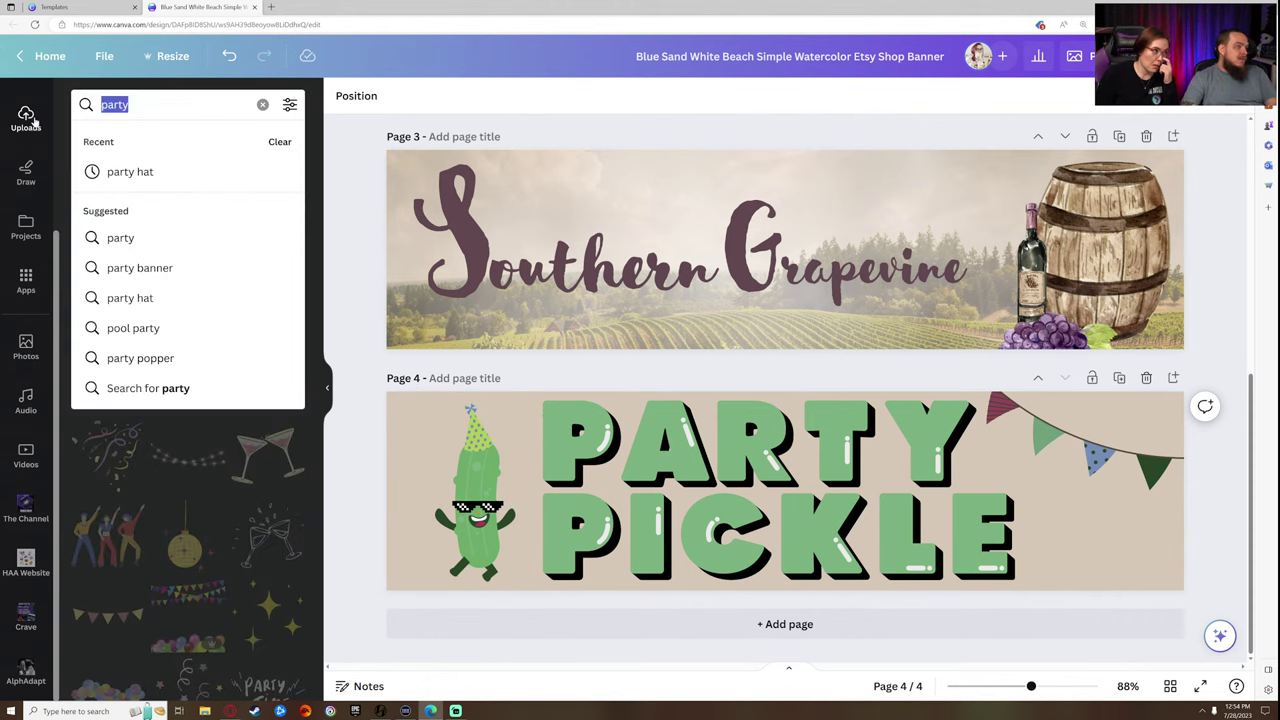
type("watercolor")
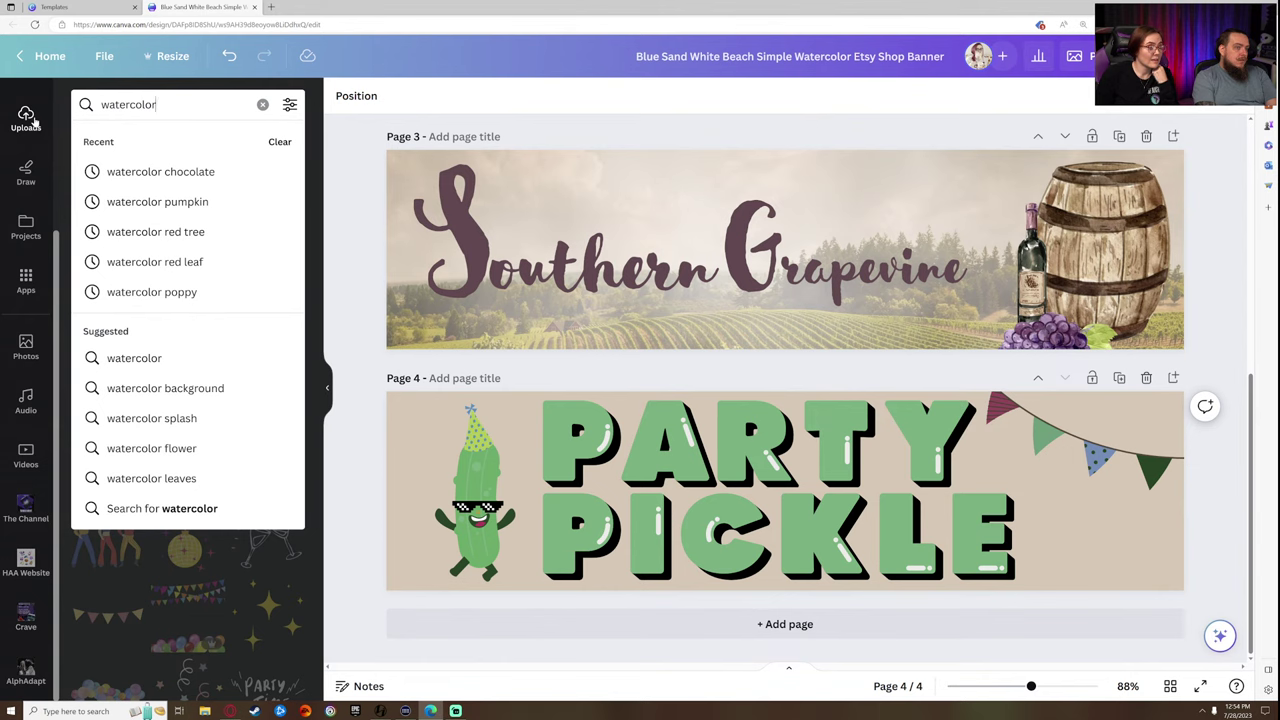
key("BackSpace")
key("BackSpace")
key("BackSpace")
key("BackSpace")
key("BackSpace")
key("BackSpace")
key("BackSpace")
key("BackSpace")
- Search the graphics for "cartoon pepper"
type("cartoon ")
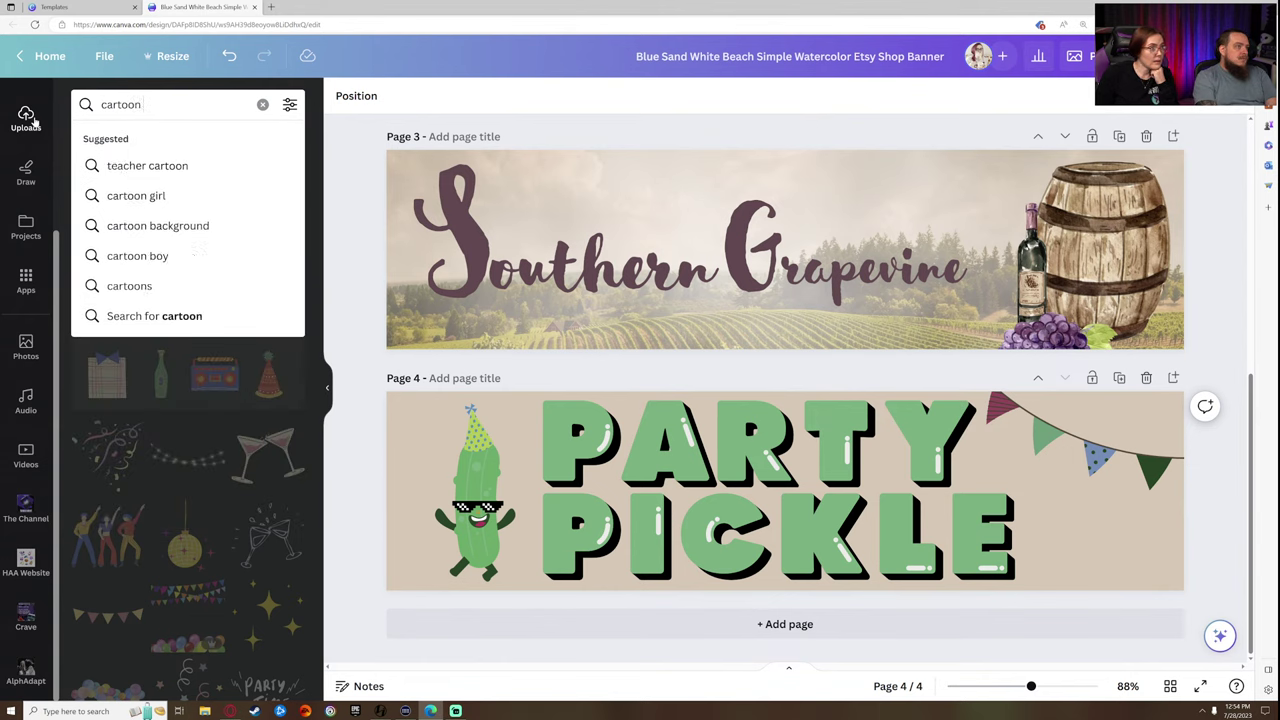
type("pepper")
key("Return")
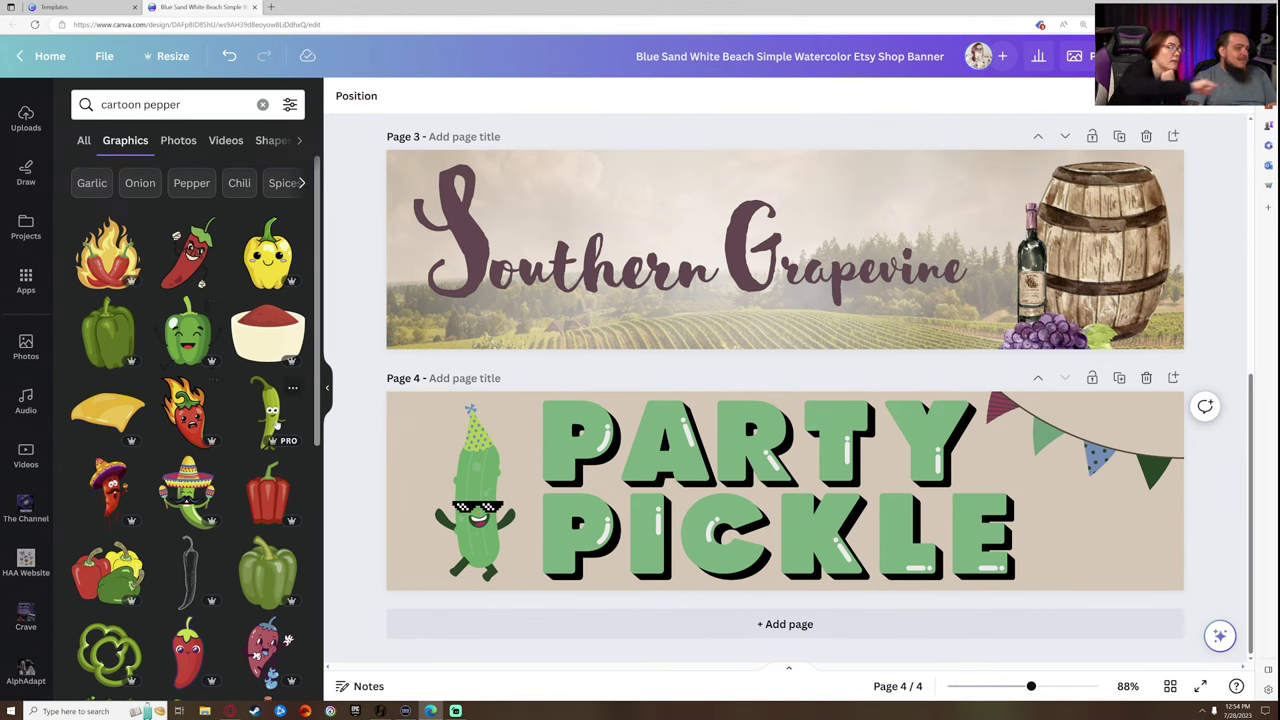
- Replace the letter I in PICKLE with the slim green pepper character, sized to the height of the neighboring letters
left_click_drag(277, 425, 788, 475)
left_click(662, 515)
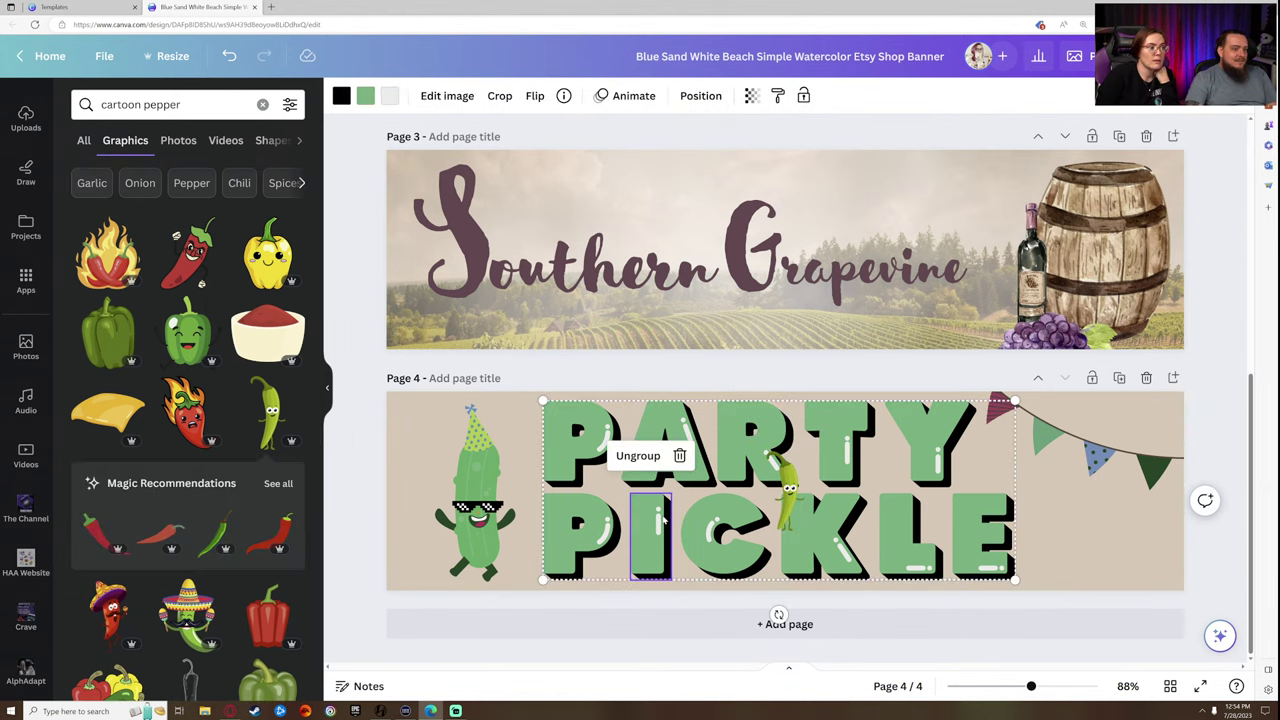
left_click(679, 456)
left_click_drag(783, 520, 646, 570)
left_click_drag(667, 498, 670, 491)
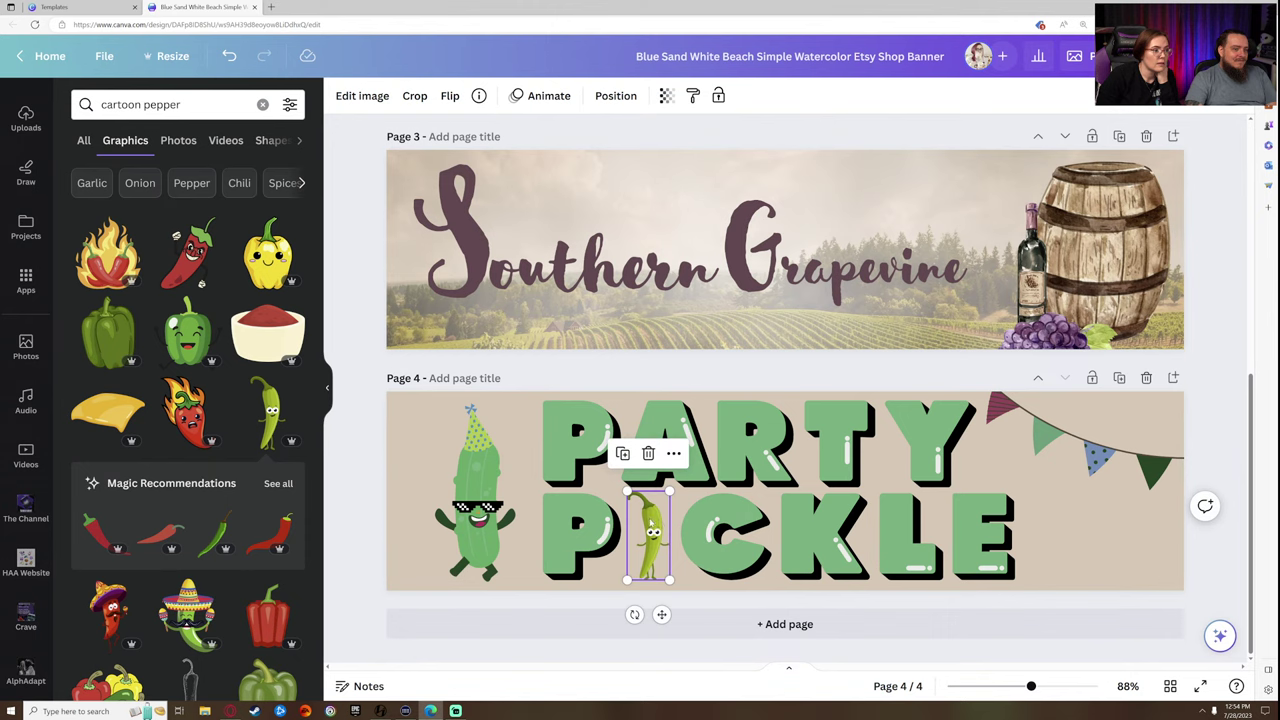
left_click(363, 455)
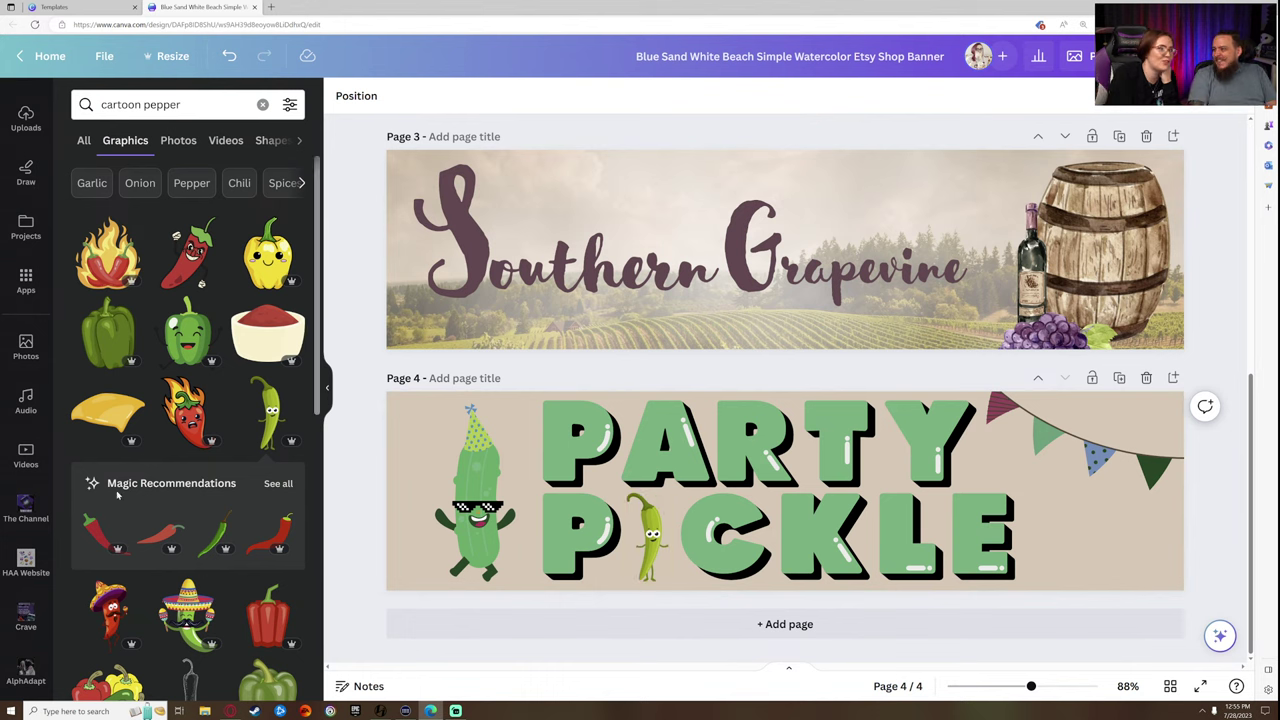
scroll(152, 446, "down", 6)
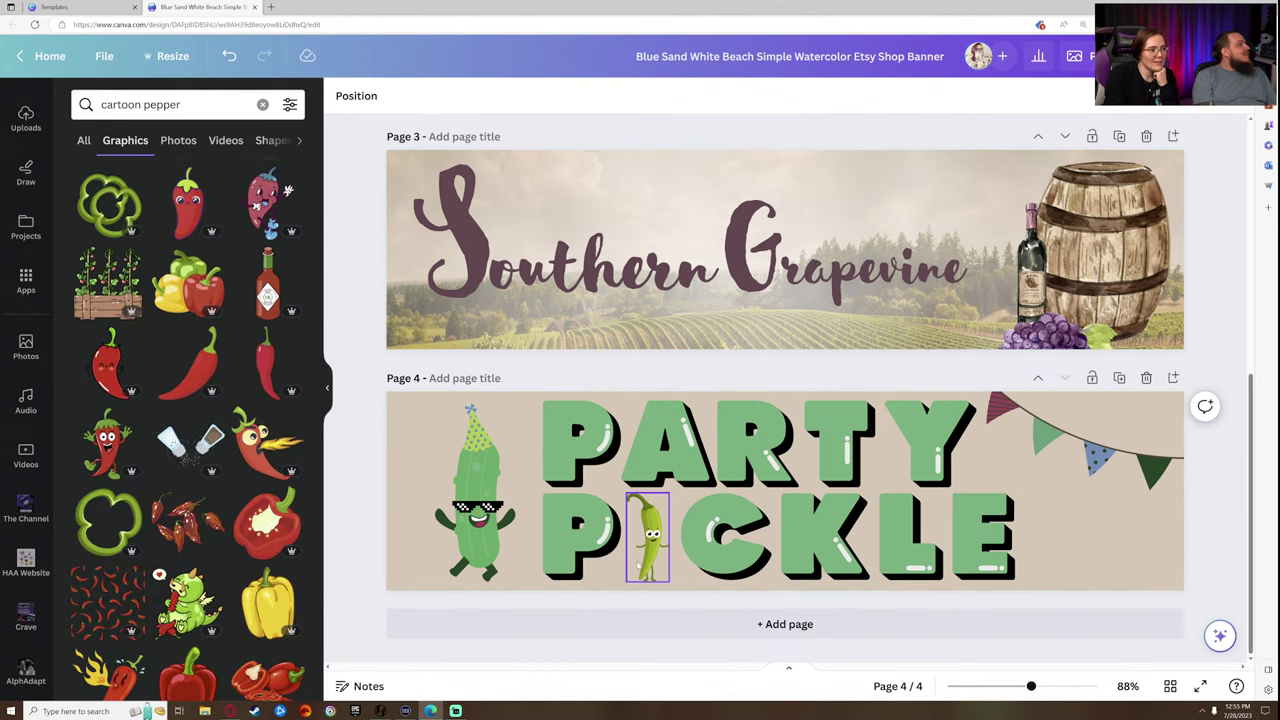
left_click(647, 540)
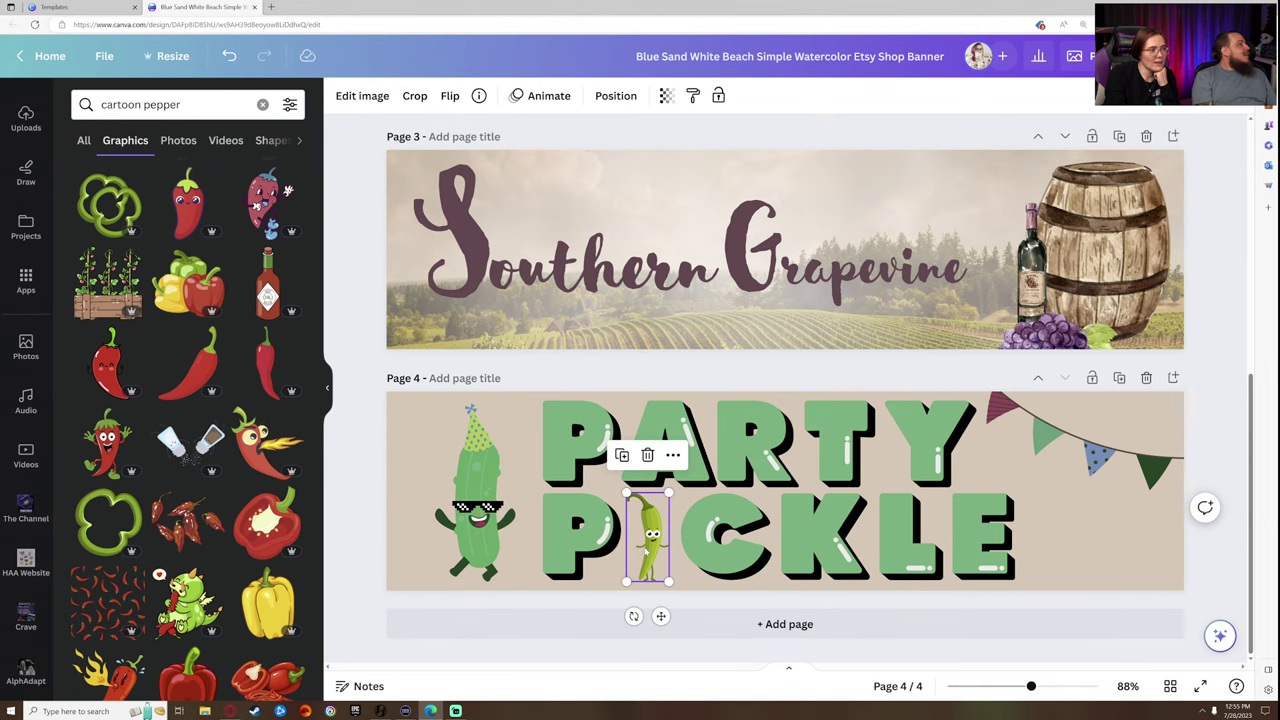
left_click(1065, 545)
left_click(868, 551)
left_click_drag(1068, 561, 640, 492)
left_click(476, 505)
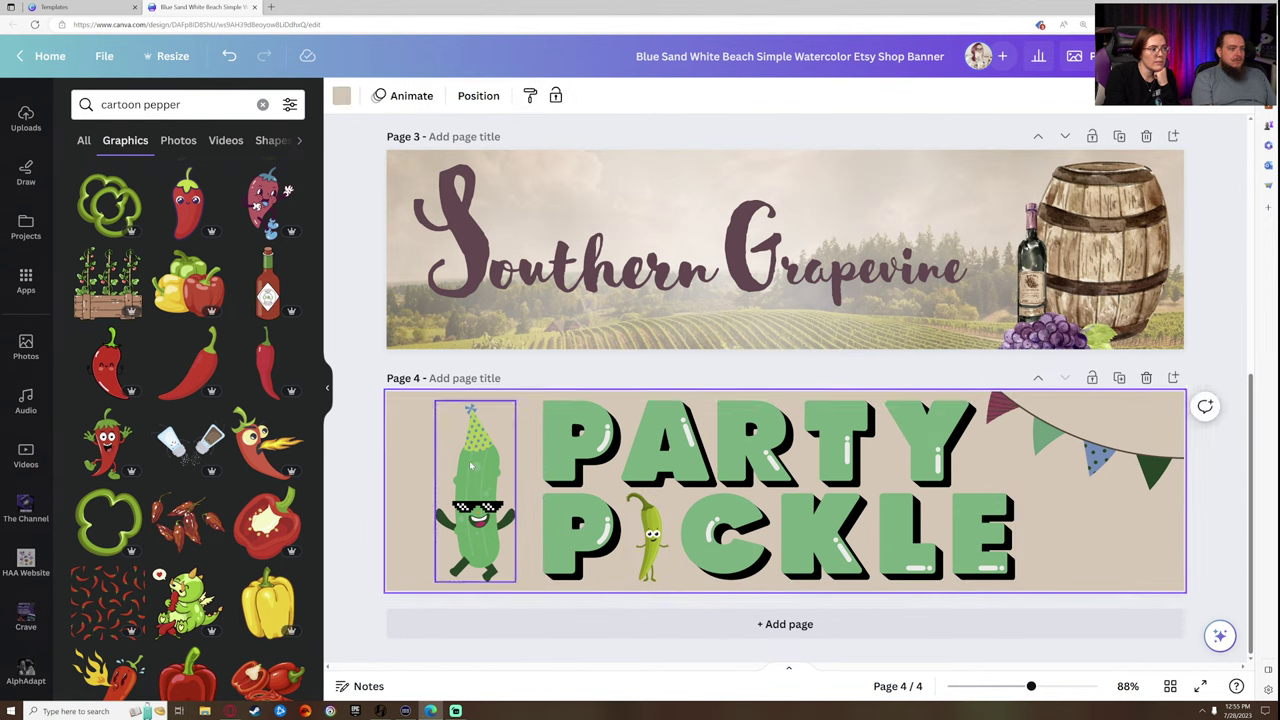
left_click(575, 98)
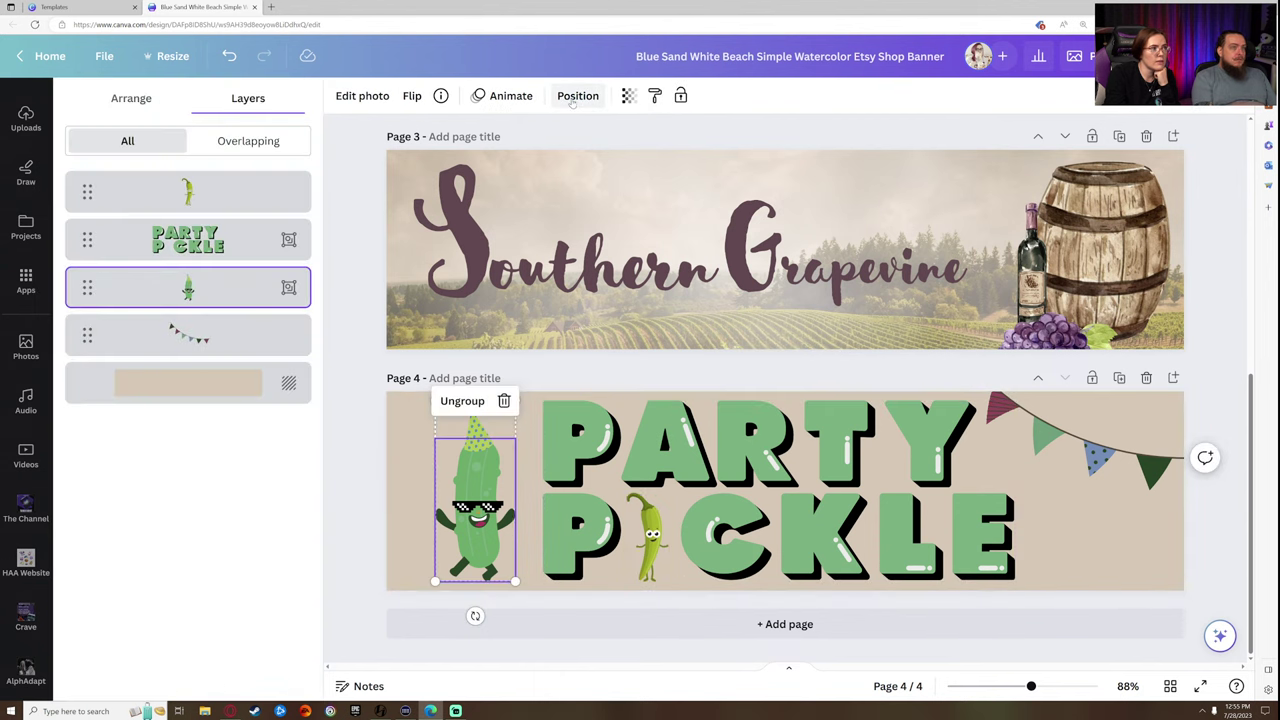
left_click(118, 99)
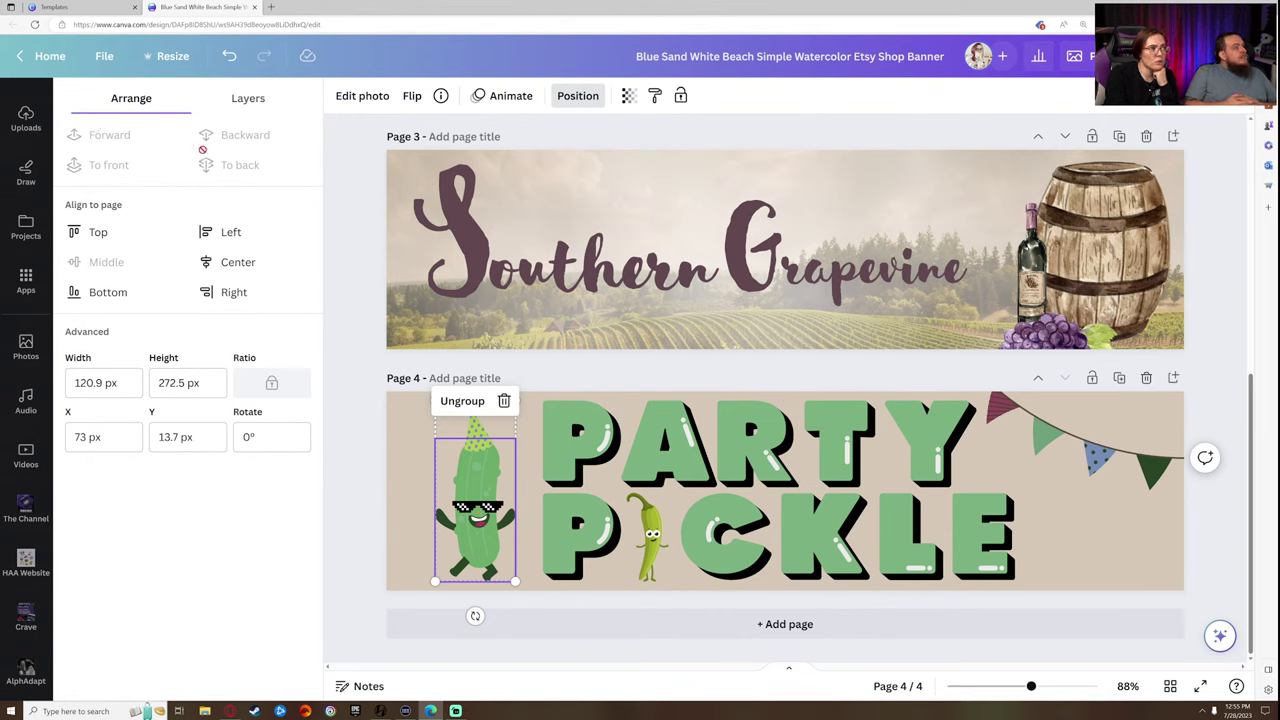
left_click(256, 98)
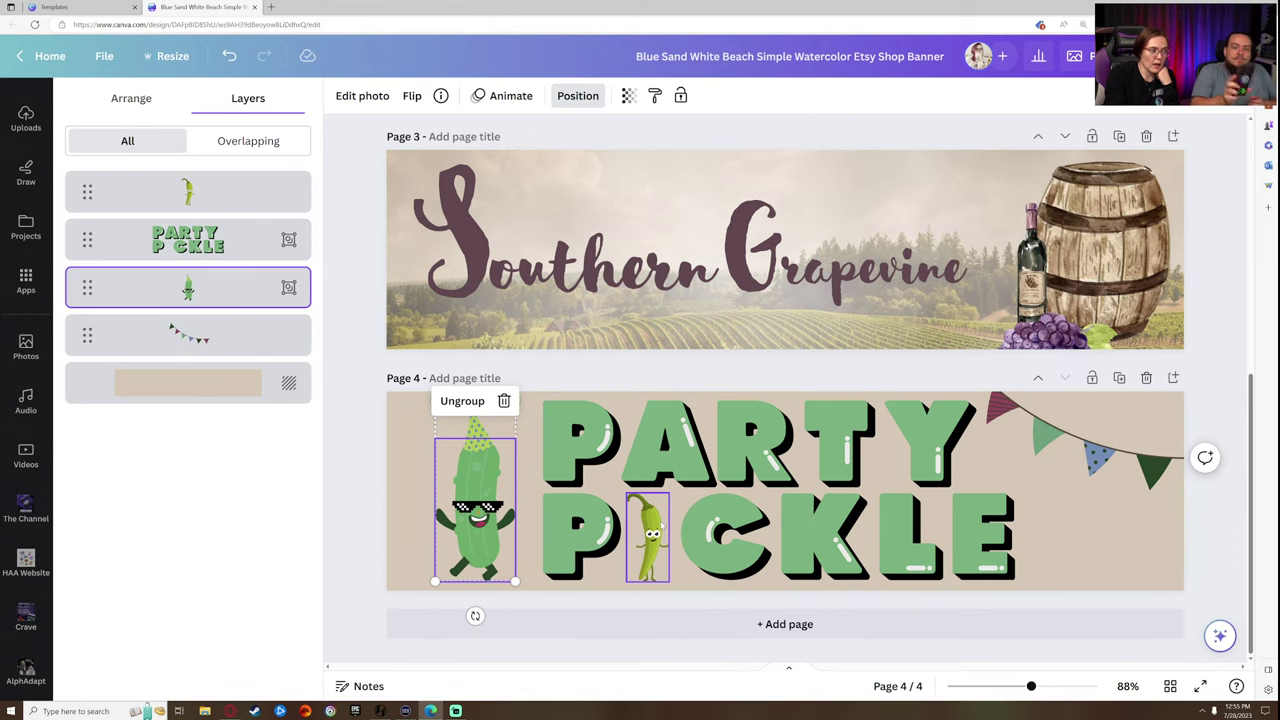
left_click(1131, 523)
- Ungroup the PARTY PICKLE lettering and shift the pepper and the letters C, K, L and E left to tighten PICKLE's spacing
left_click(585, 535)
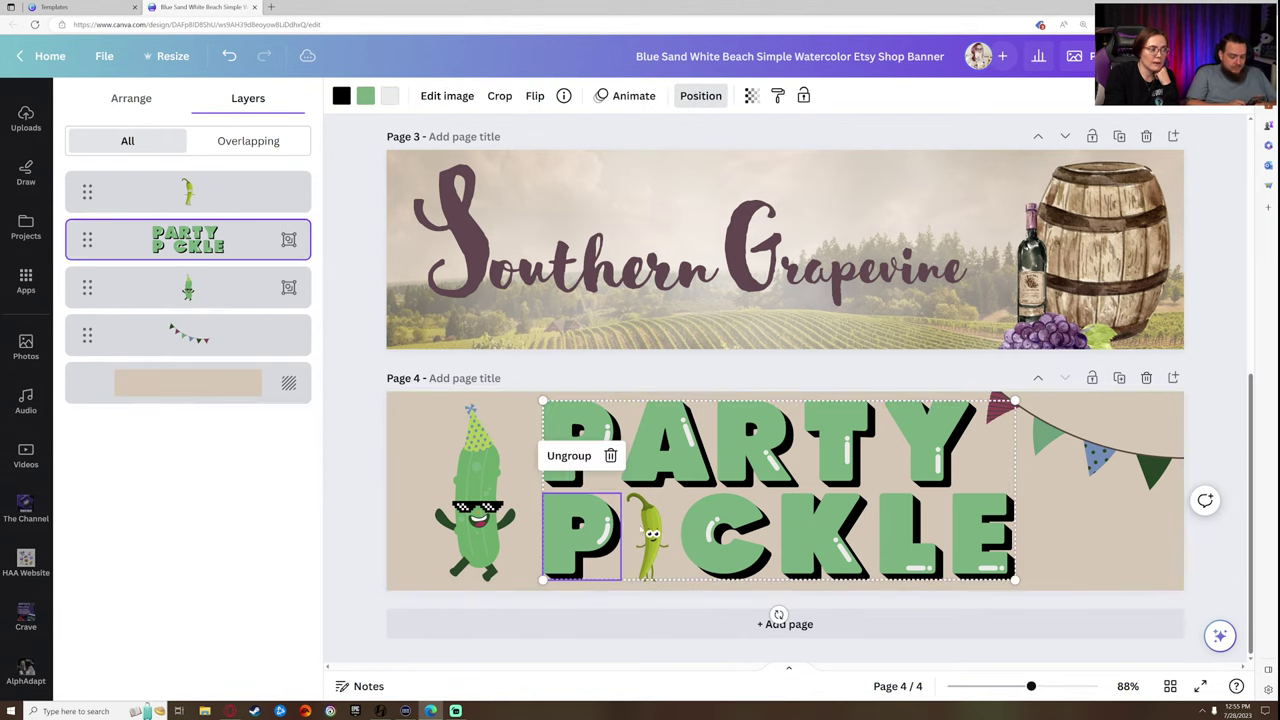
left_click(569, 455)
key("Escape")
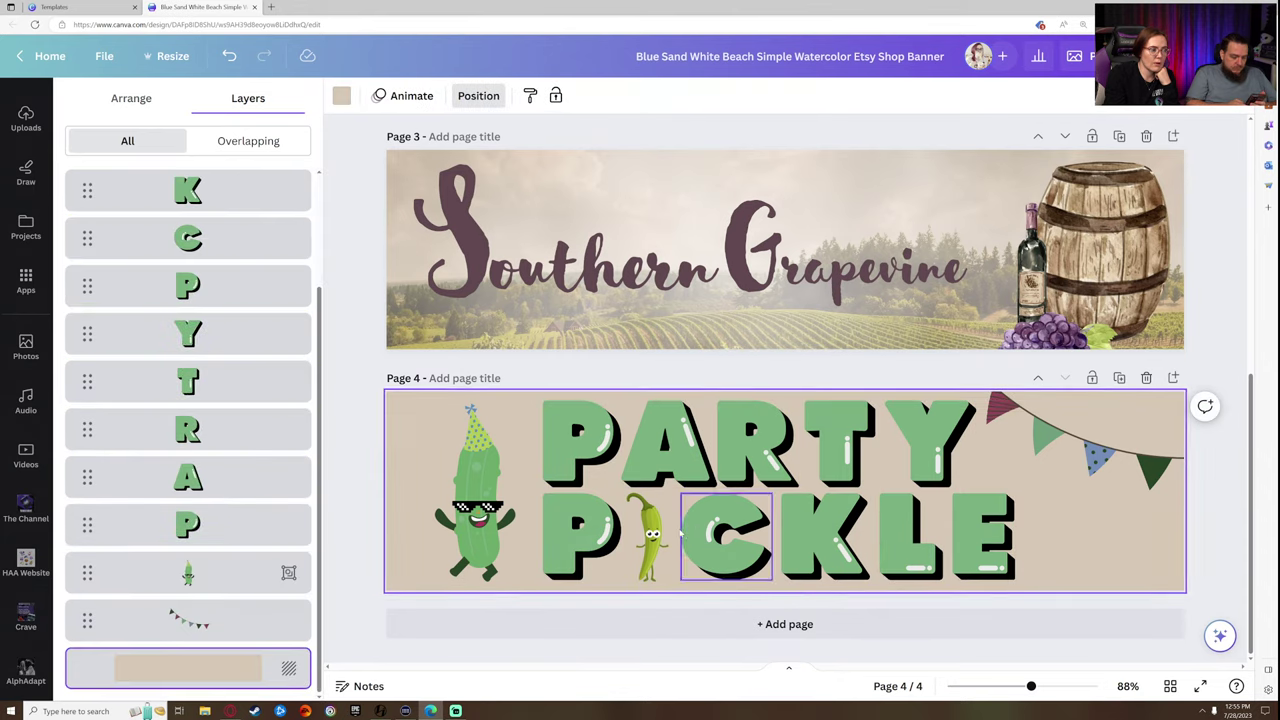
left_click_drag(652, 541, 646, 541)
left_click_drag(743, 538, 731, 538)
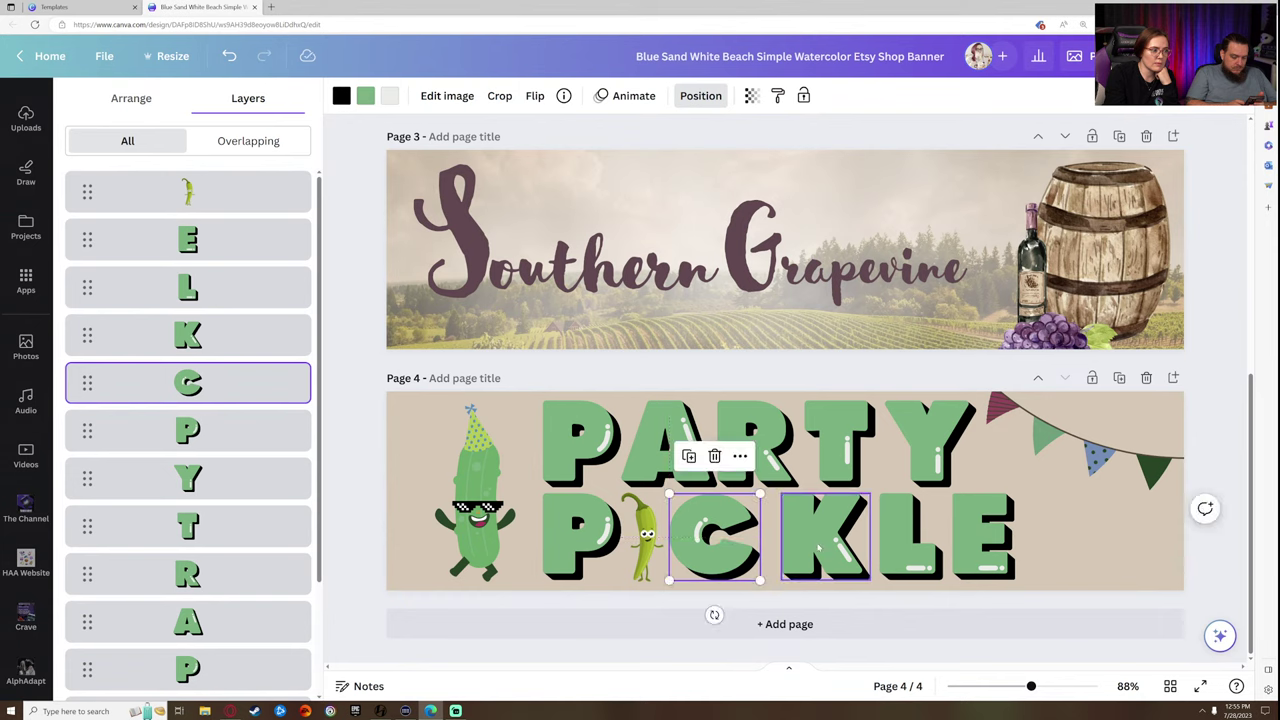
left_click_drag(826, 538, 883, 541)
left_click(990, 546)
left_click_drag(990, 546, 974, 547)
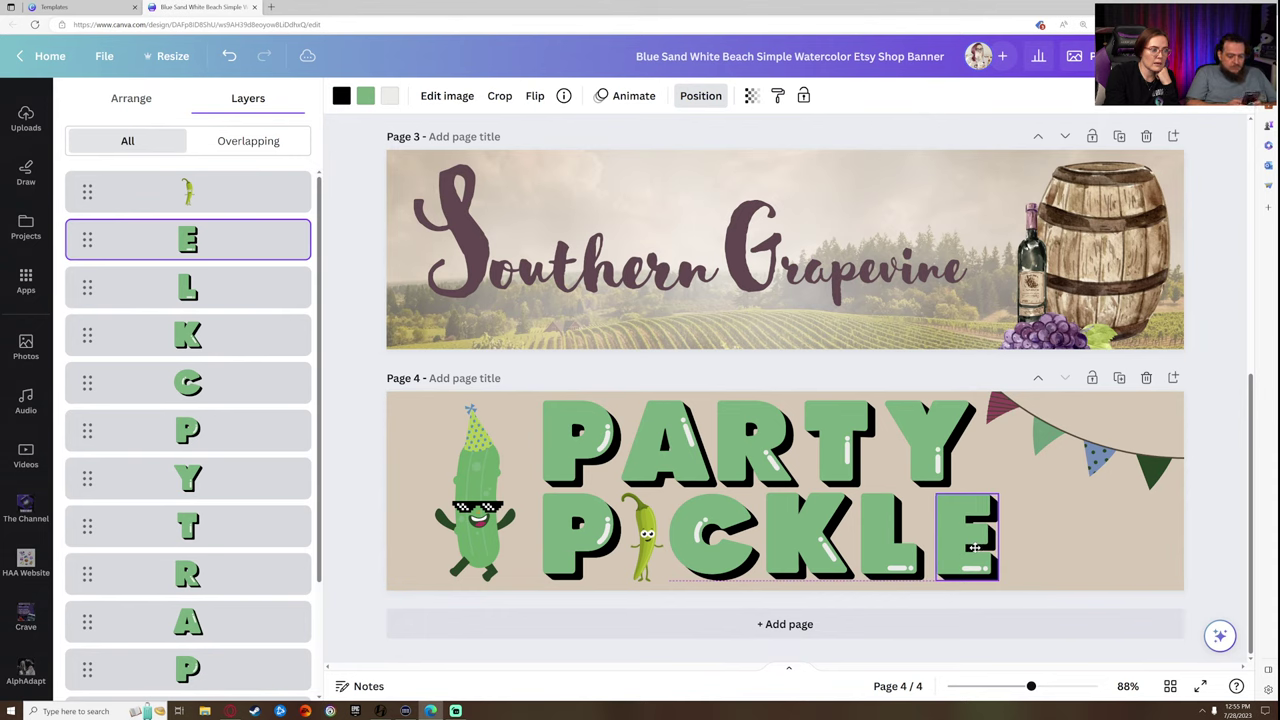
- Nudge the E of PICKLE slightly left and group all the lettering together with the pepper
left_click(1074, 583)
left_click_drag(1081, 583, 990, 563)
left_click_drag(567, 600, 943, 450)
left_click(1040, 548)
left_click_drag(979, 563, 974, 563)
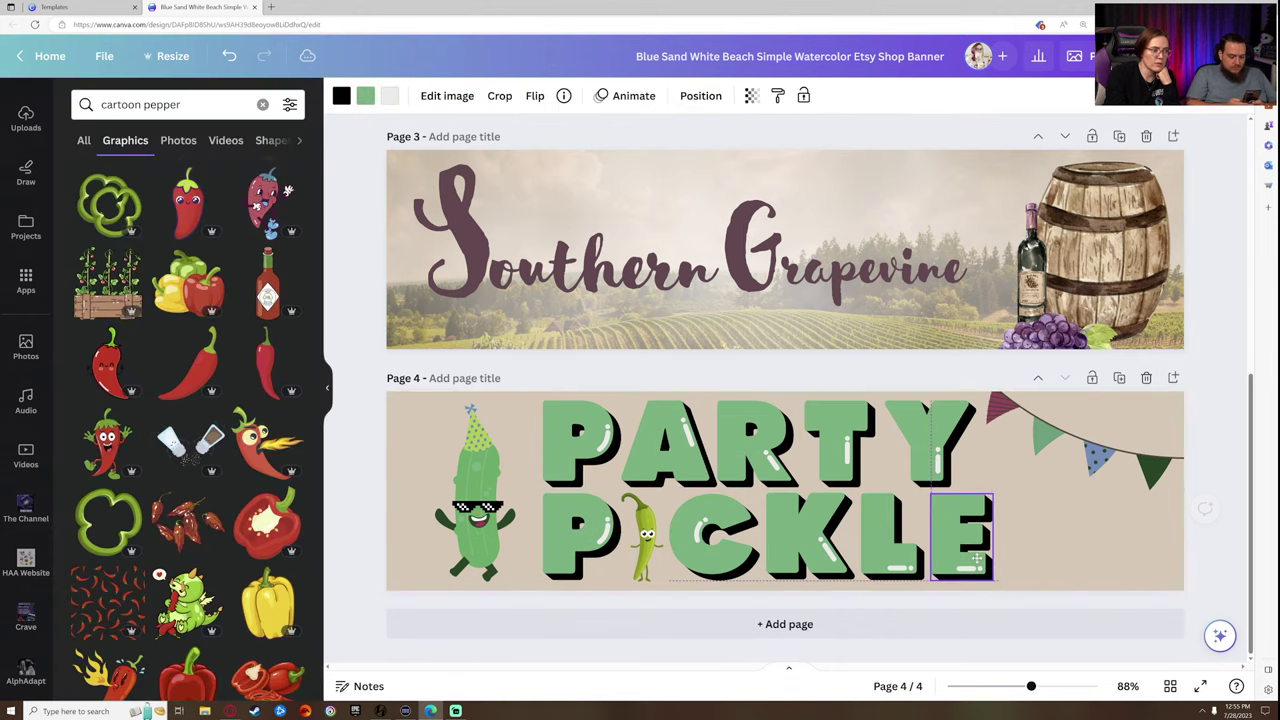
left_click(594, 603)
left_click_drag(565, 603, 995, 397)
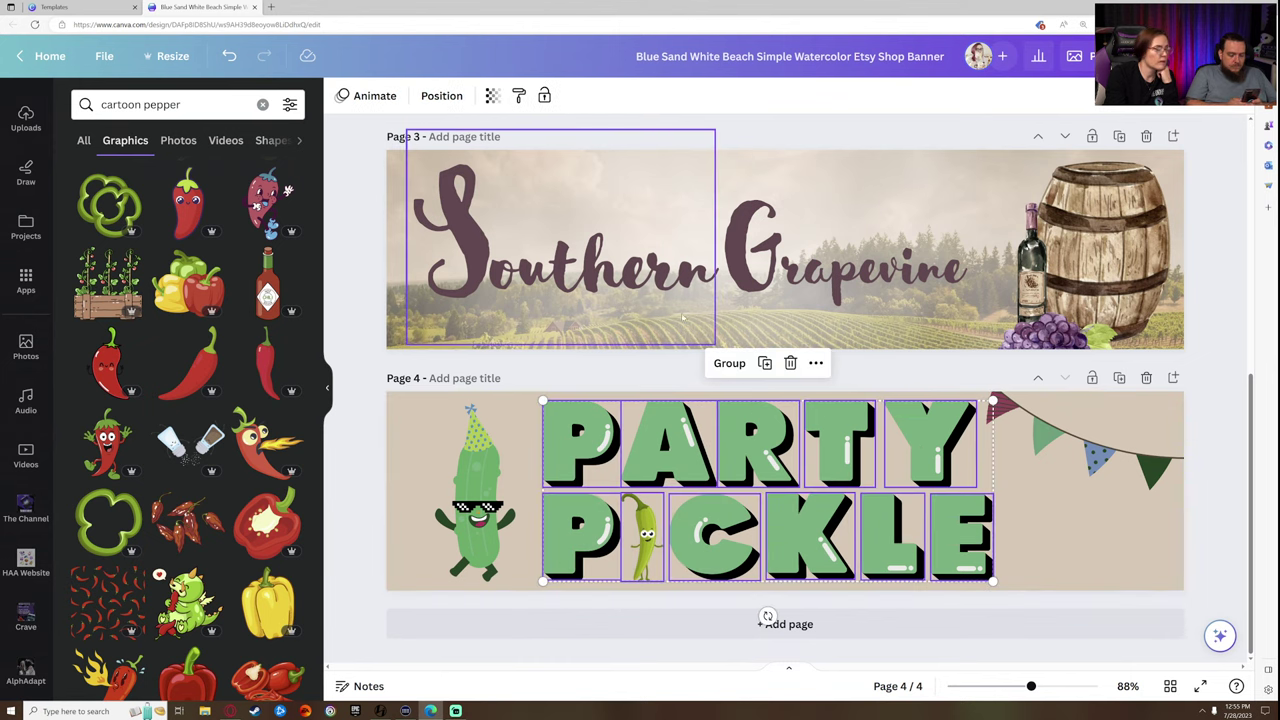
left_click(730, 364)
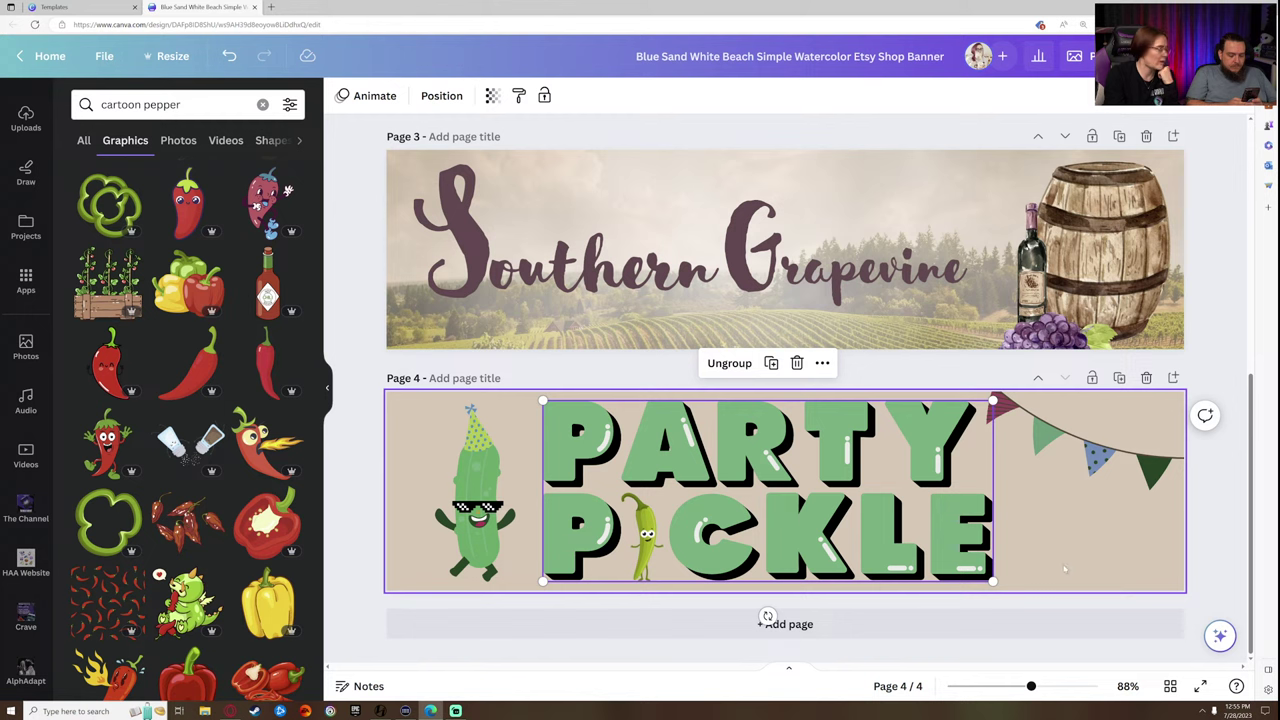
- Move the grouped pickle character slightly left, away from the lettering
left_click(481, 488)
left_click_drag(481, 488, 475, 488)
left_click(1165, 521)
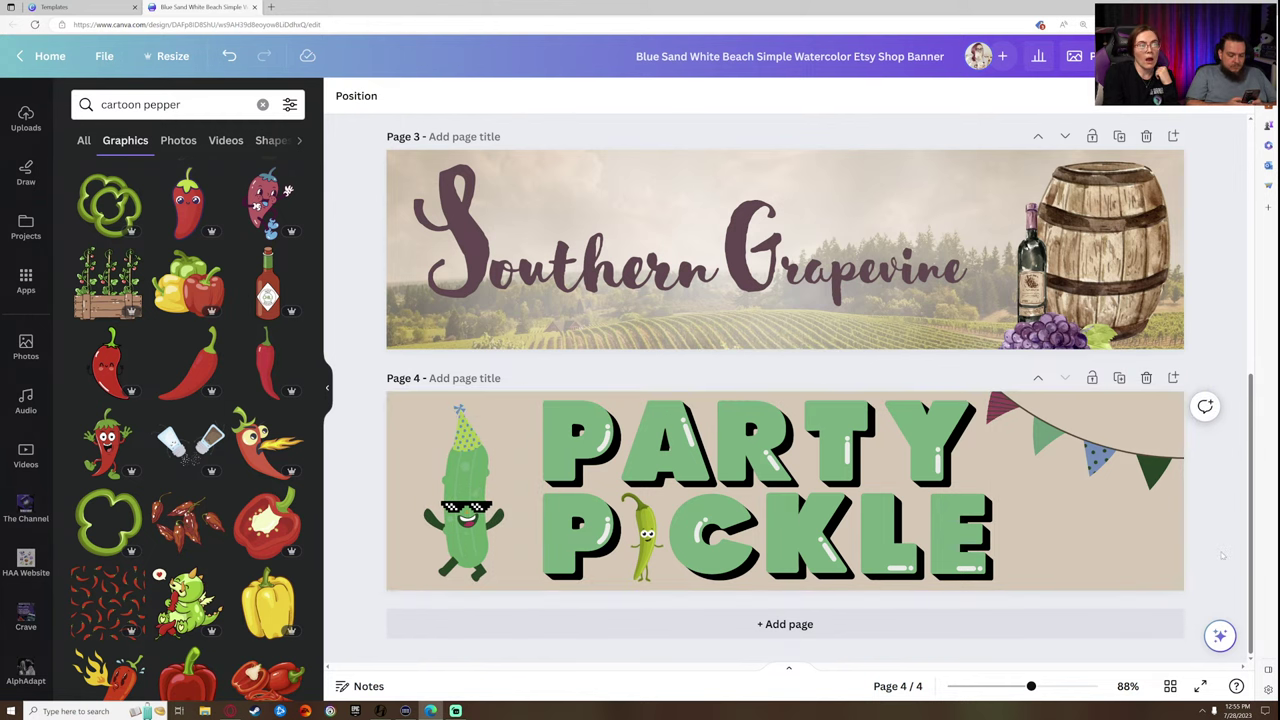
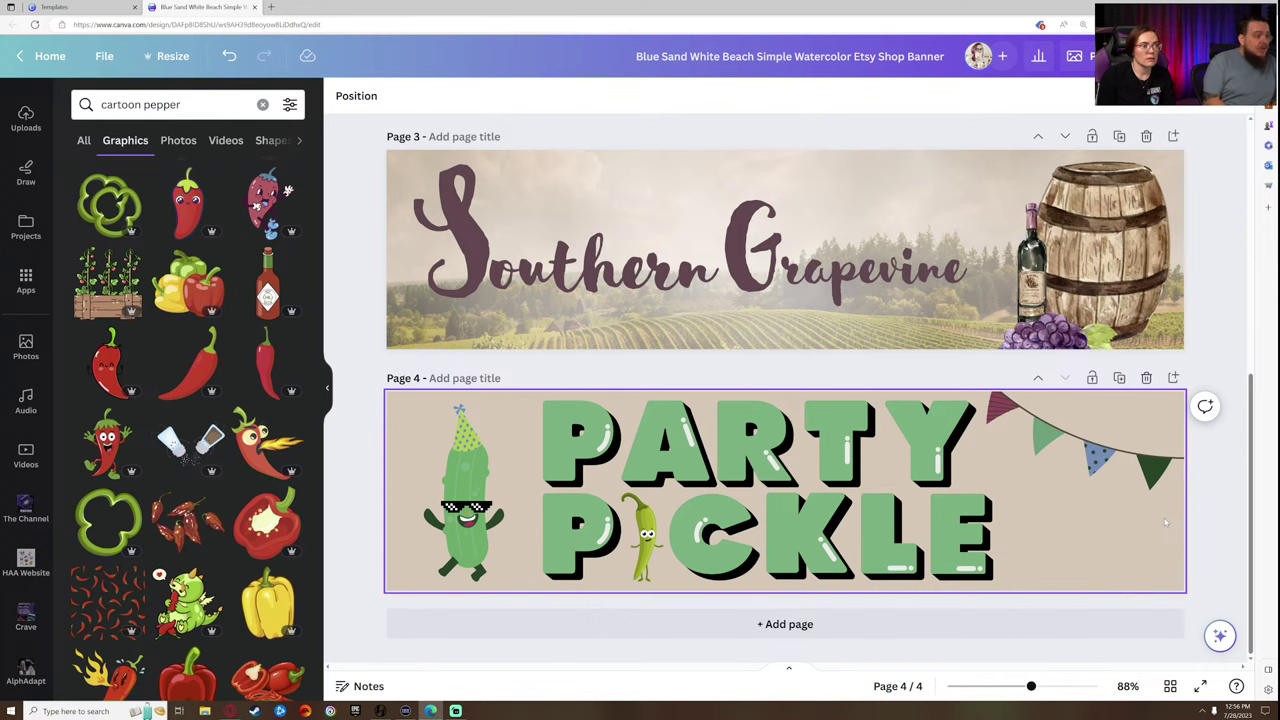
- Add a blank page 5 after the PARTY PICKLE banner and search the graphics for "Cat"
left_click(1173, 378)
left_click(602, 520)
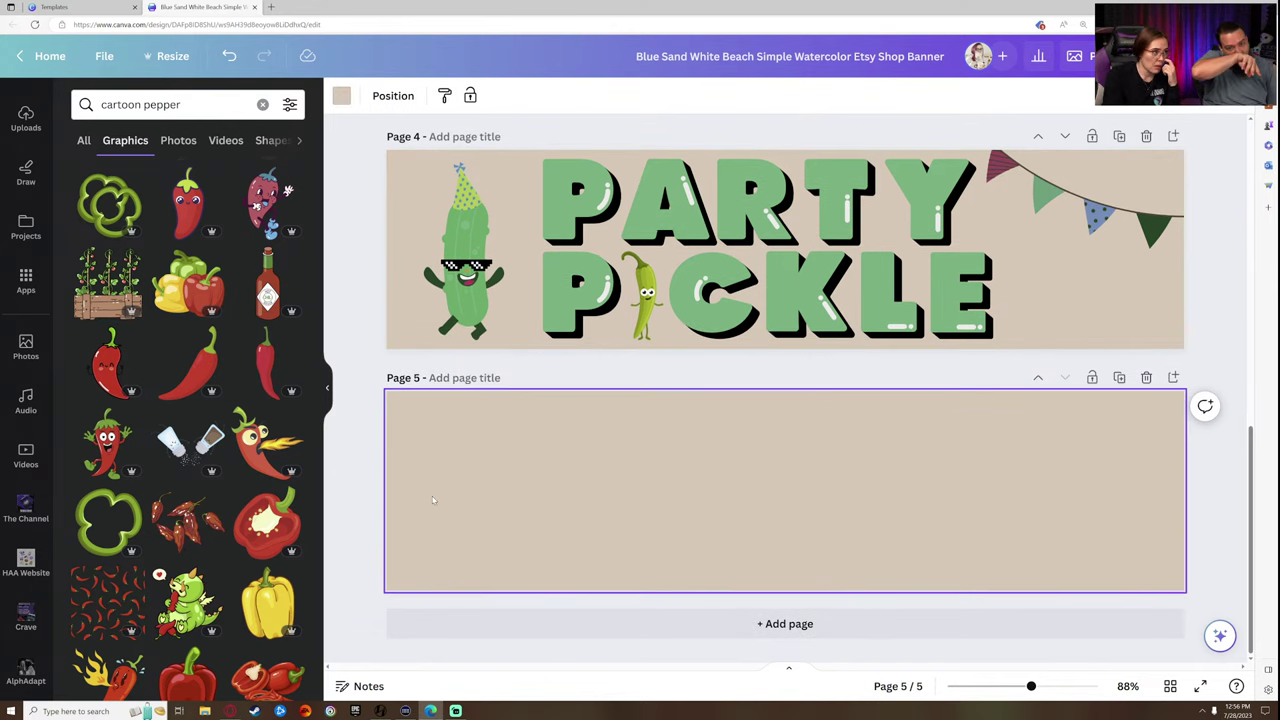
left_click_drag(196, 105, 53, 107)
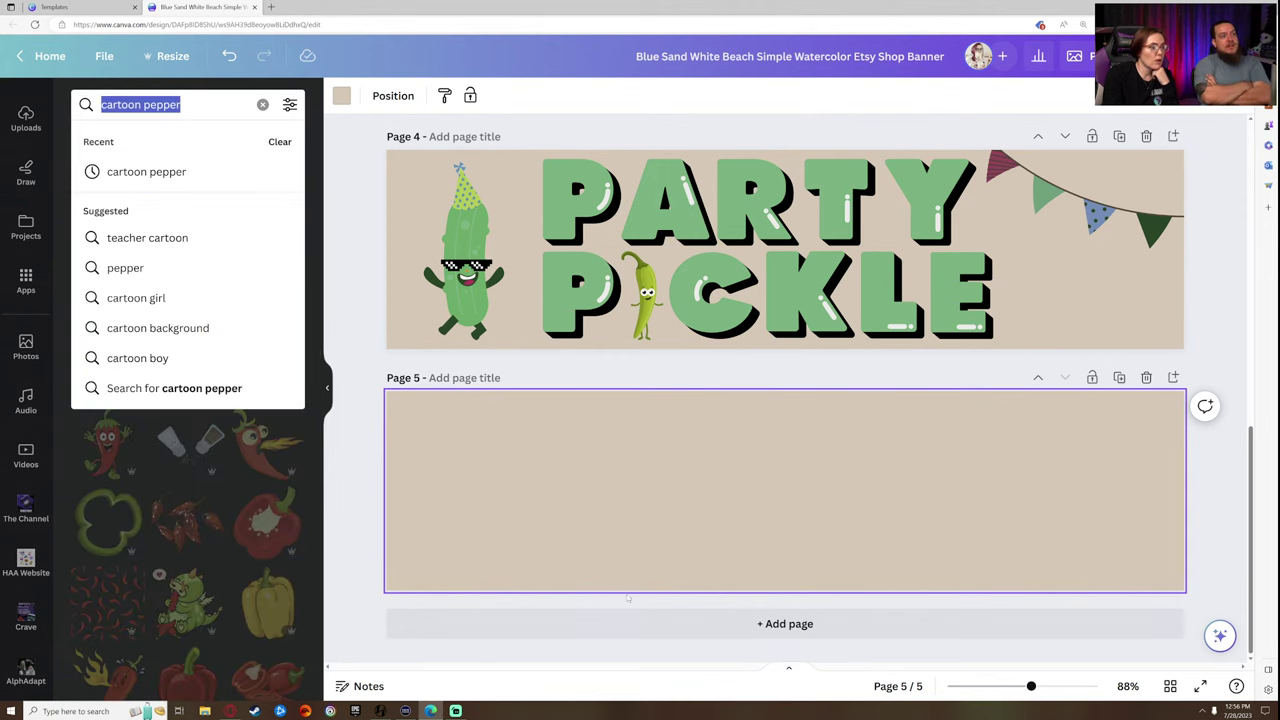
key("BackSpace")
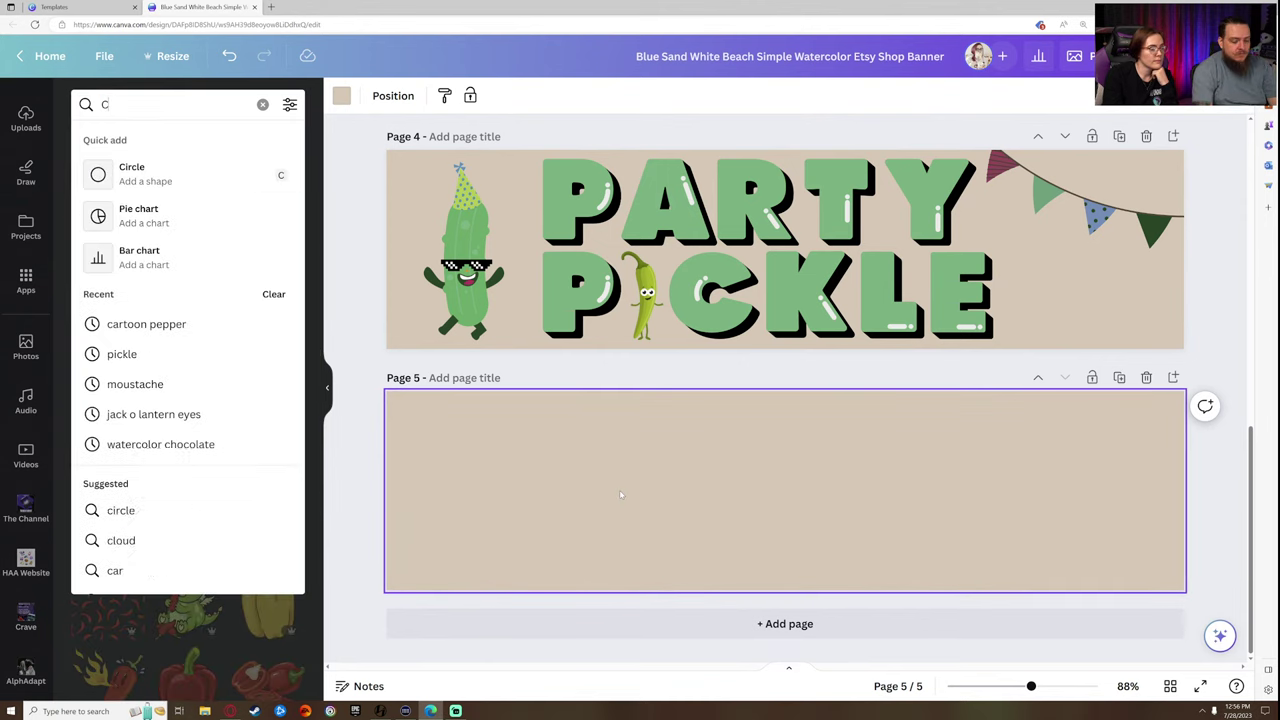
type("Cat")
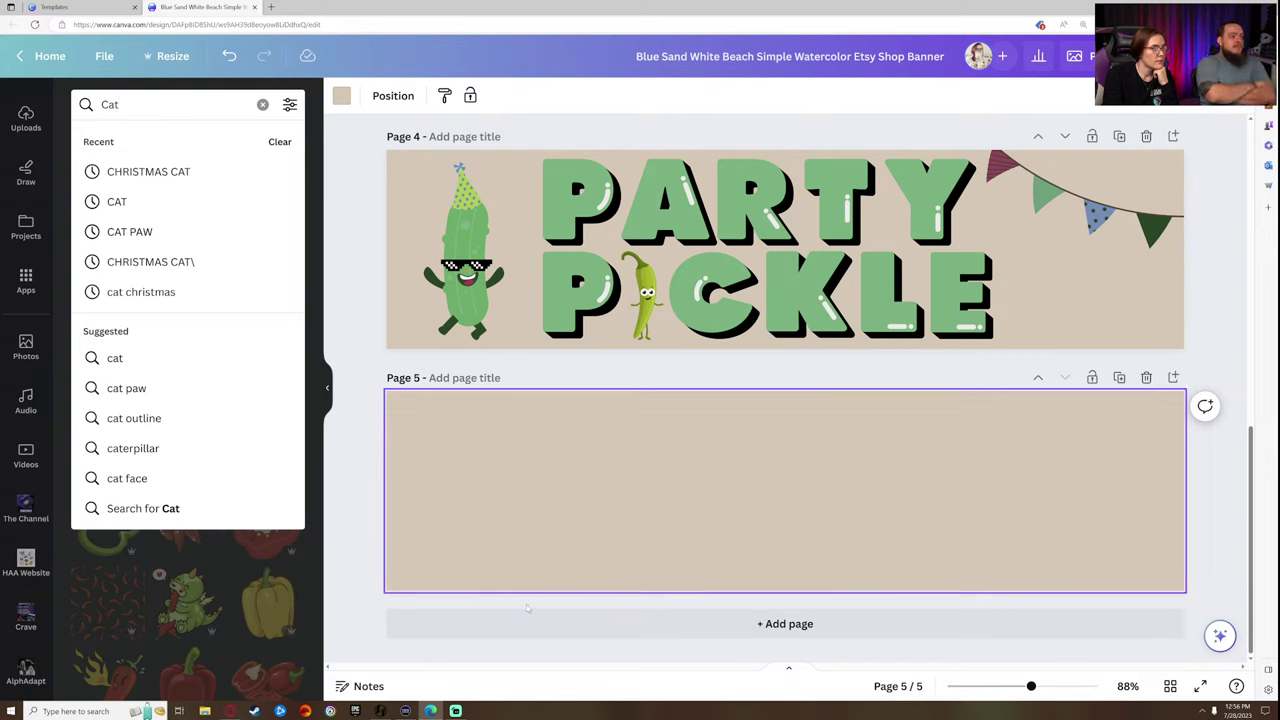
key("Return")
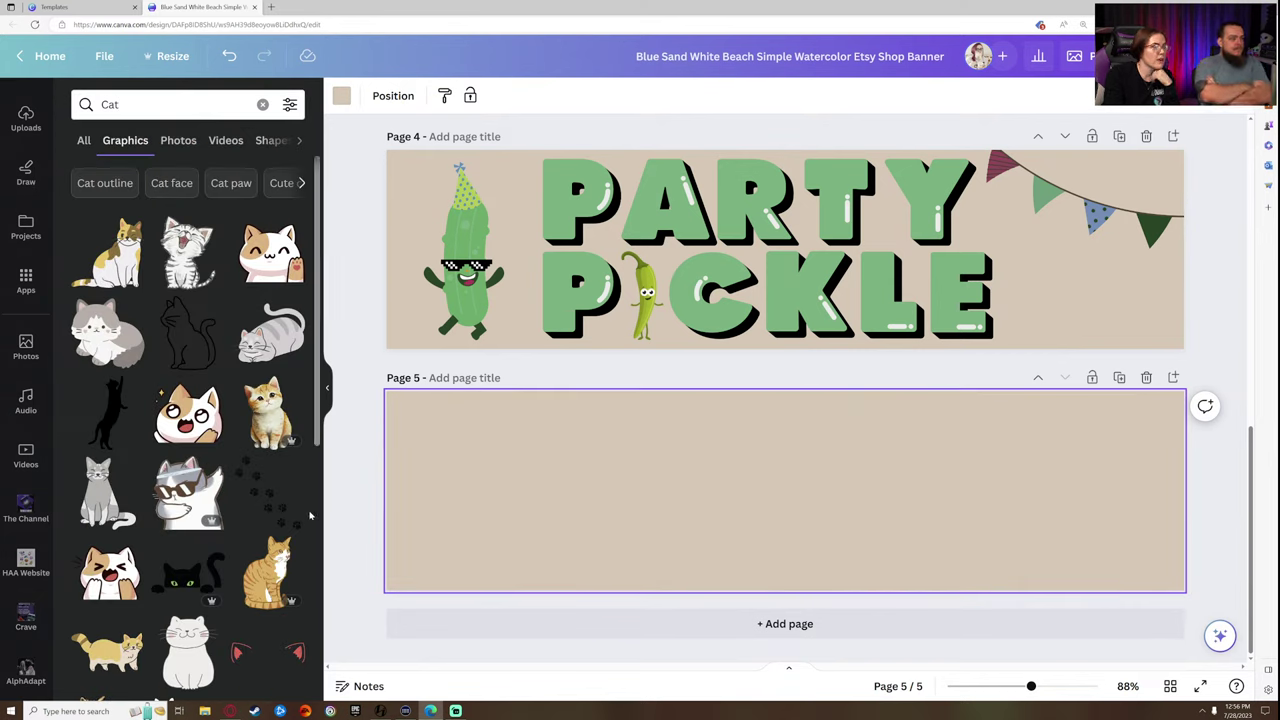
- Place the dabbing cat with sunglasses on page 5 and examine the other cat graphics for alternatives
left_click(188, 490)
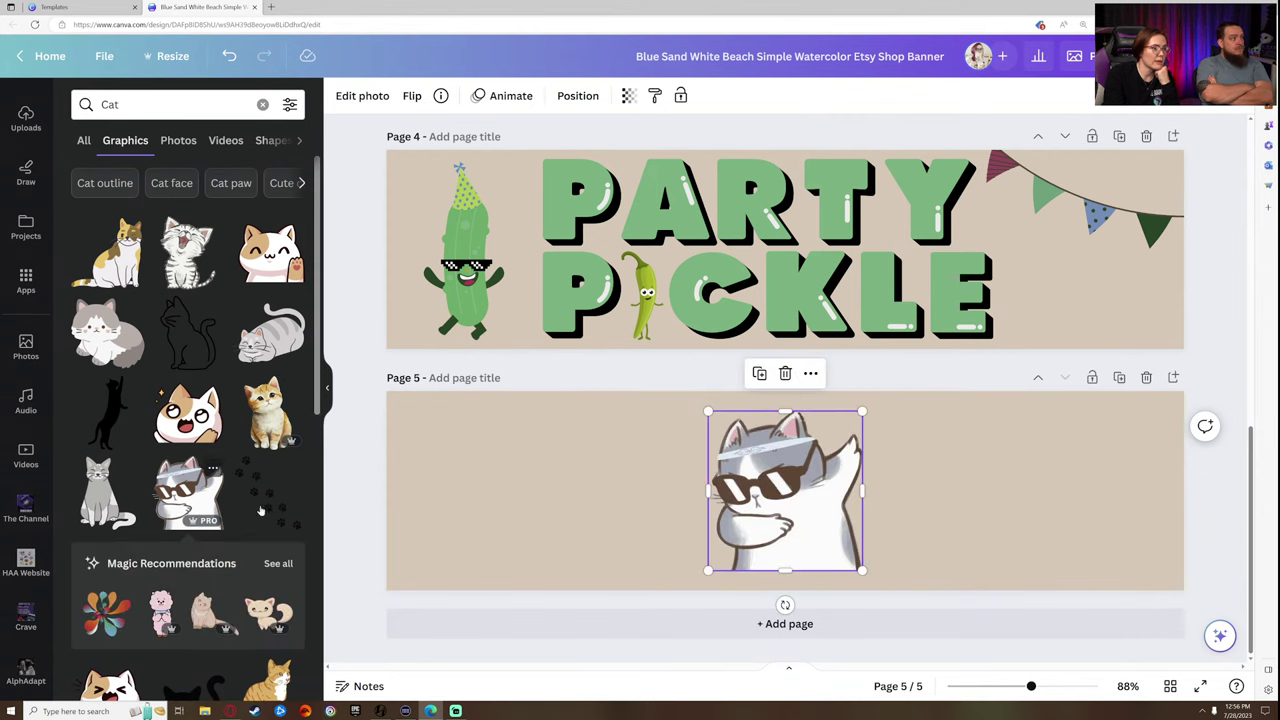
scroll(160, 500, "down", 5)
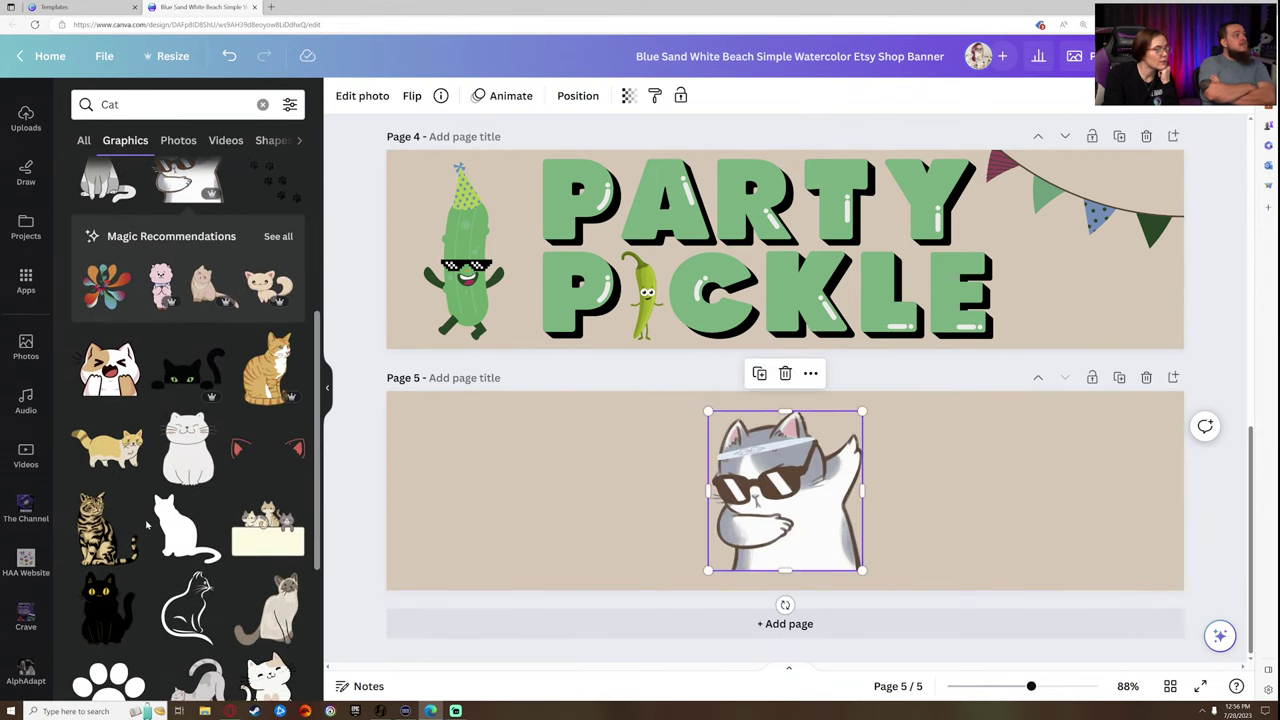
scroll(176, 528, "down", 1)
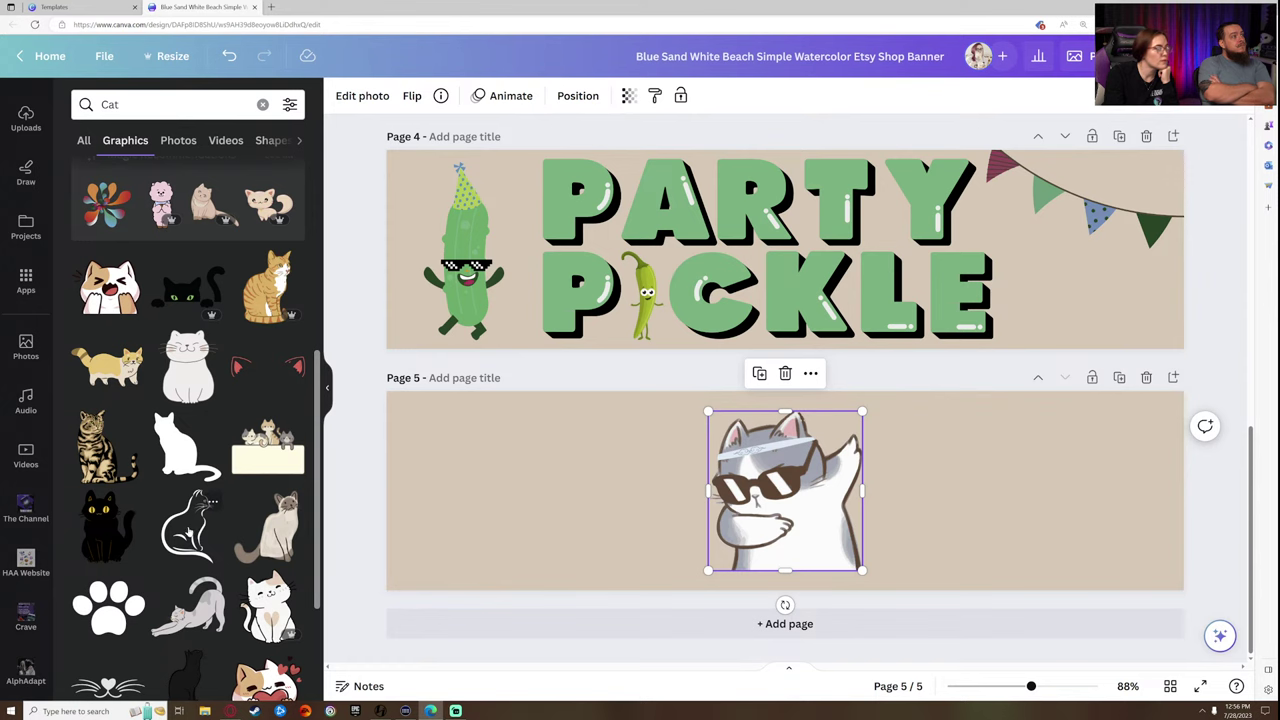
scroll(190, 520, "down", 1)
scroll(190, 530, "down", 1)
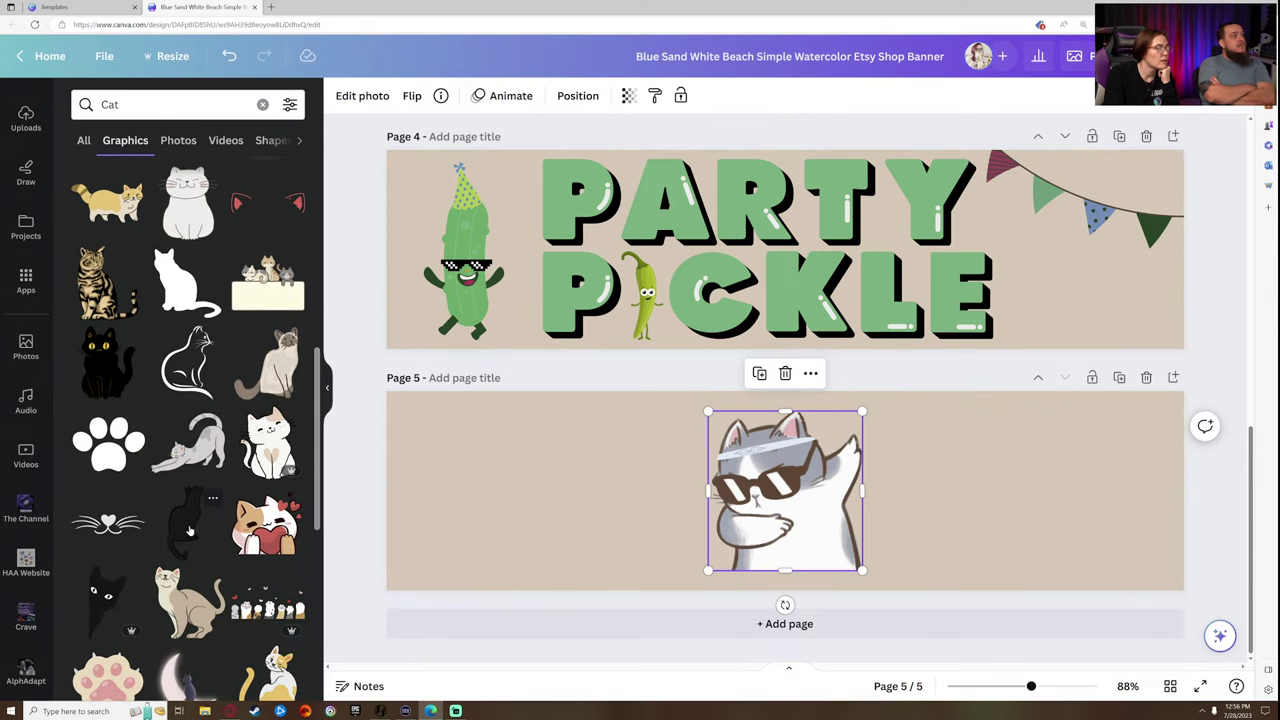
scroll(190, 530, "down", 3)
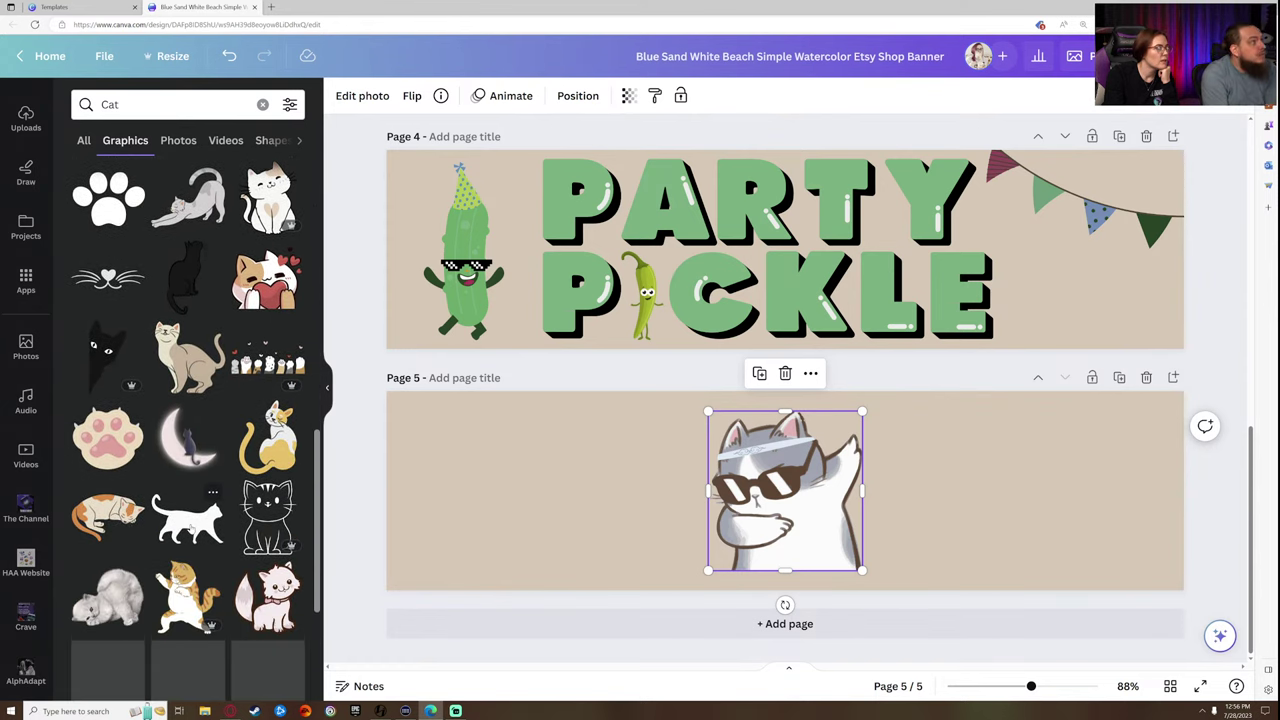
scroll(190, 530, "down", 2)
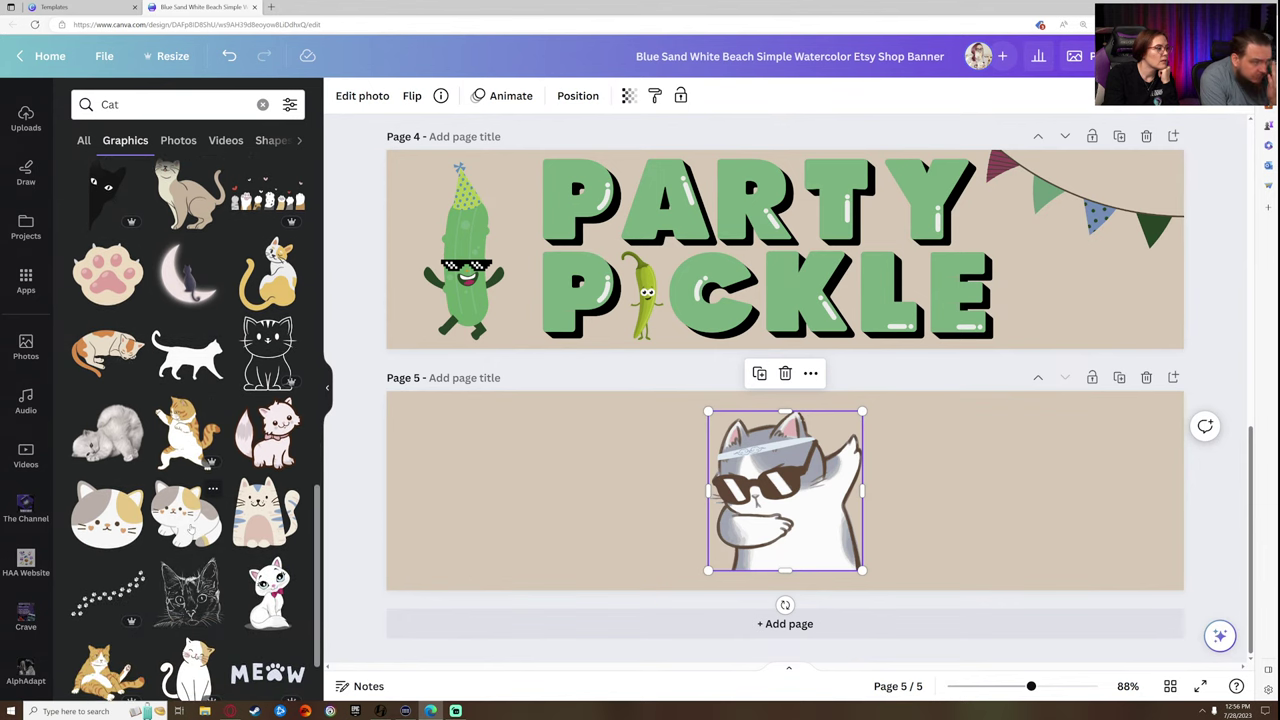
scroll(190, 528, "down", 3)
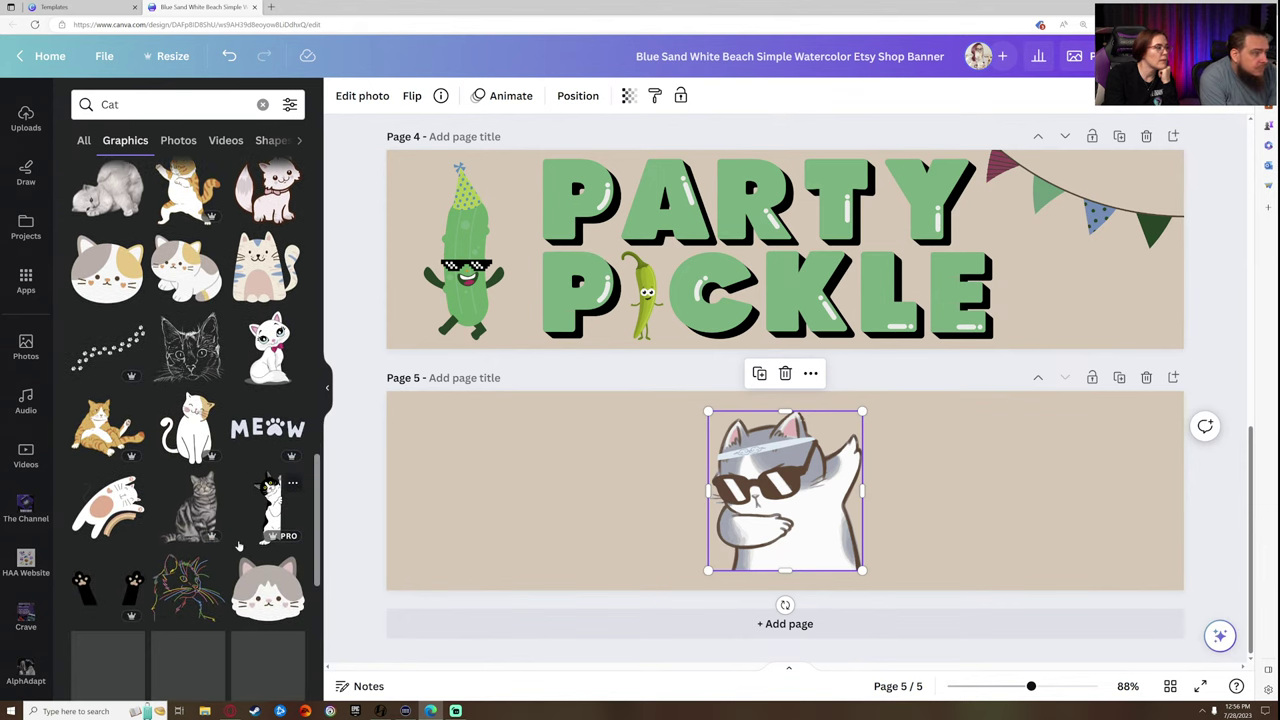
scroll(240, 545, "down", 1)
scroll(242, 540, "down", 5)
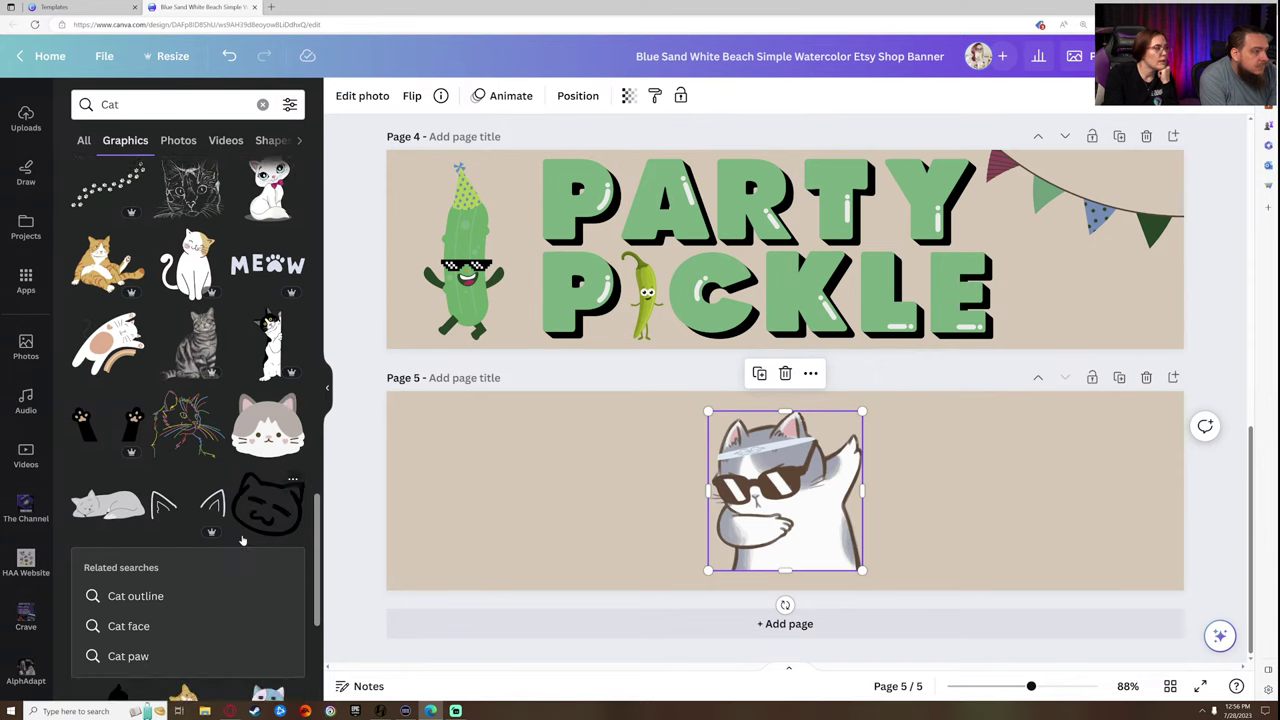
scroll(242, 540, "down", 4)
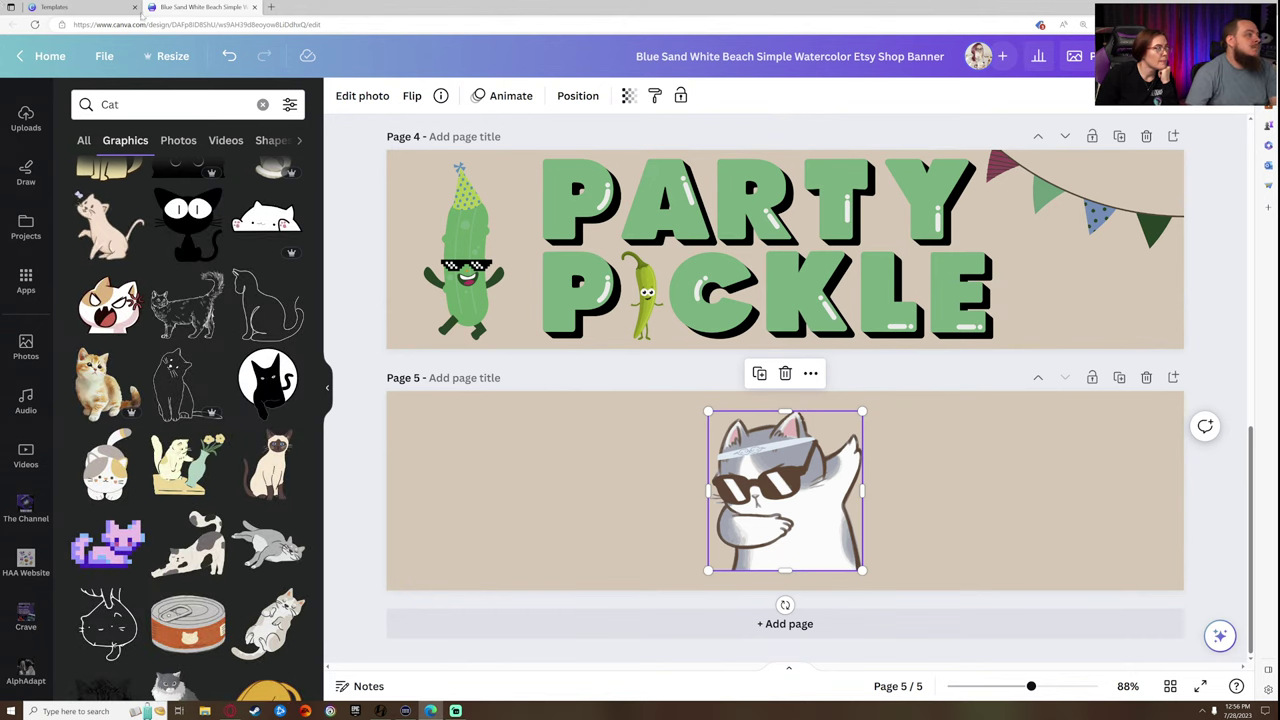
- Search the graphics for "tabby cat" and place the small upside-down lying tabby in the left half of page 5
left_click(180, 104)
key("ctrl+a")
type("tabby cat")
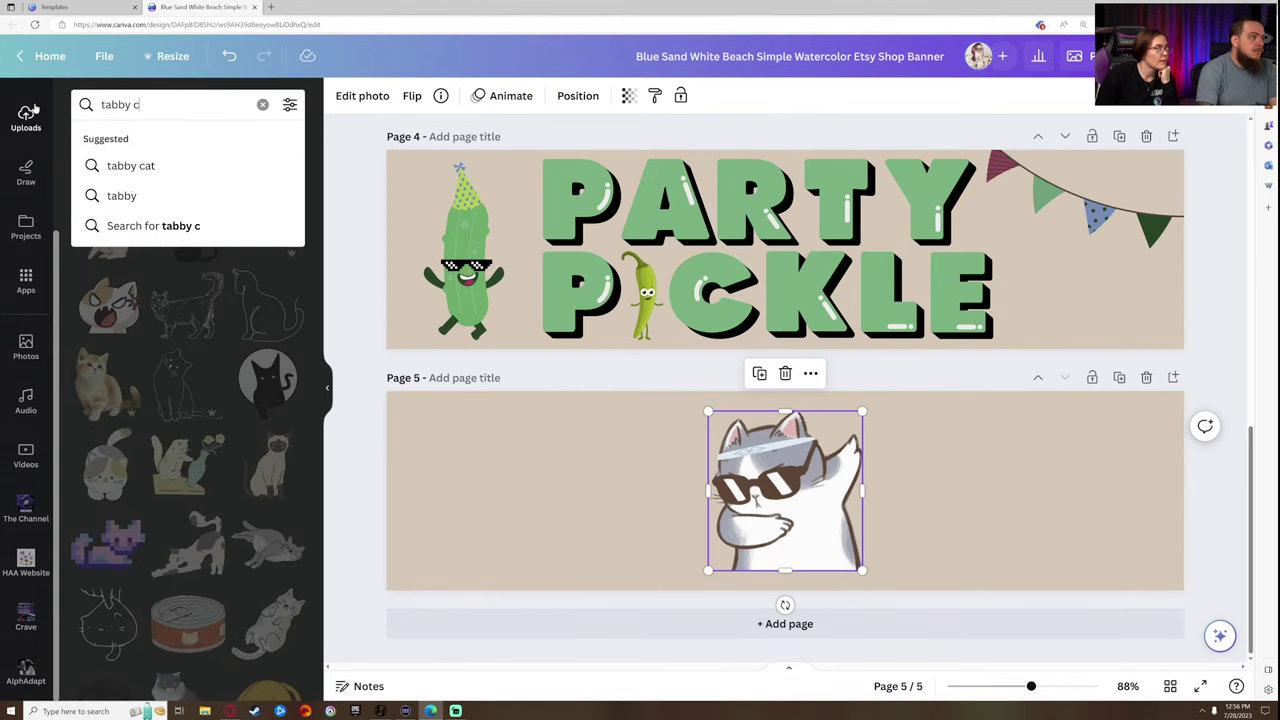
key("Return")
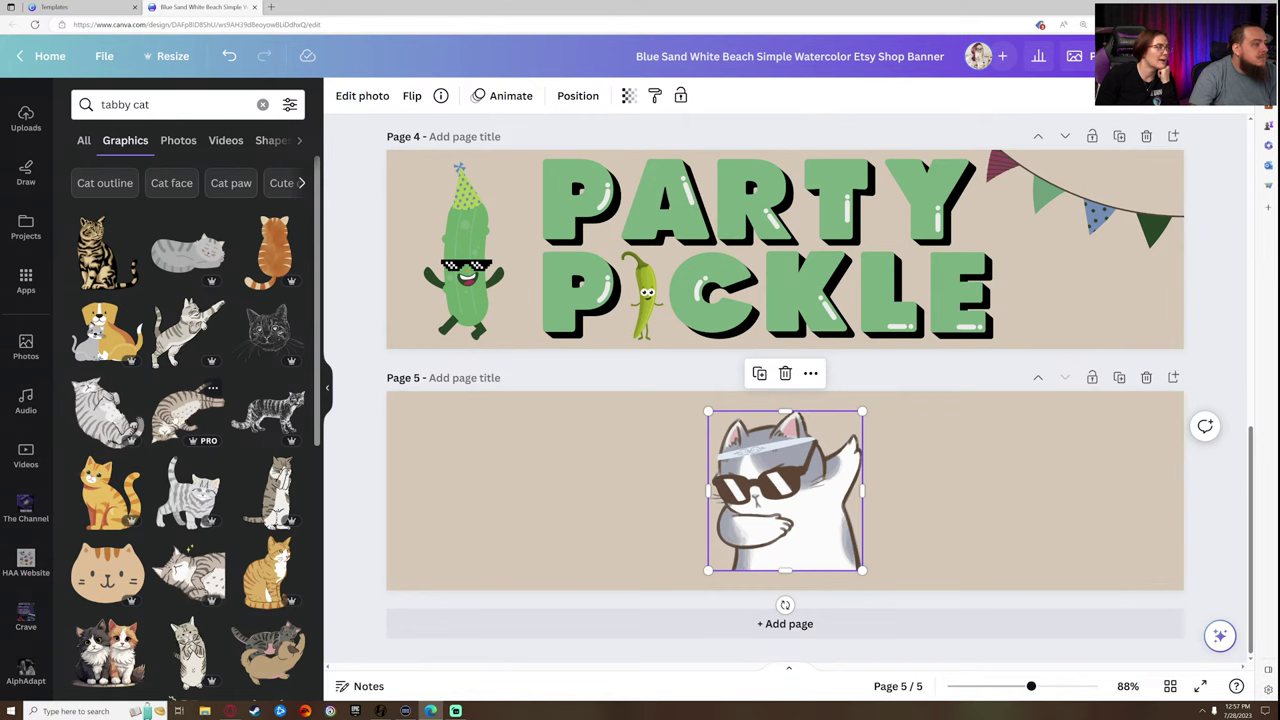
left_click(186, 412)
left_click_drag(785, 490, 577, 465)
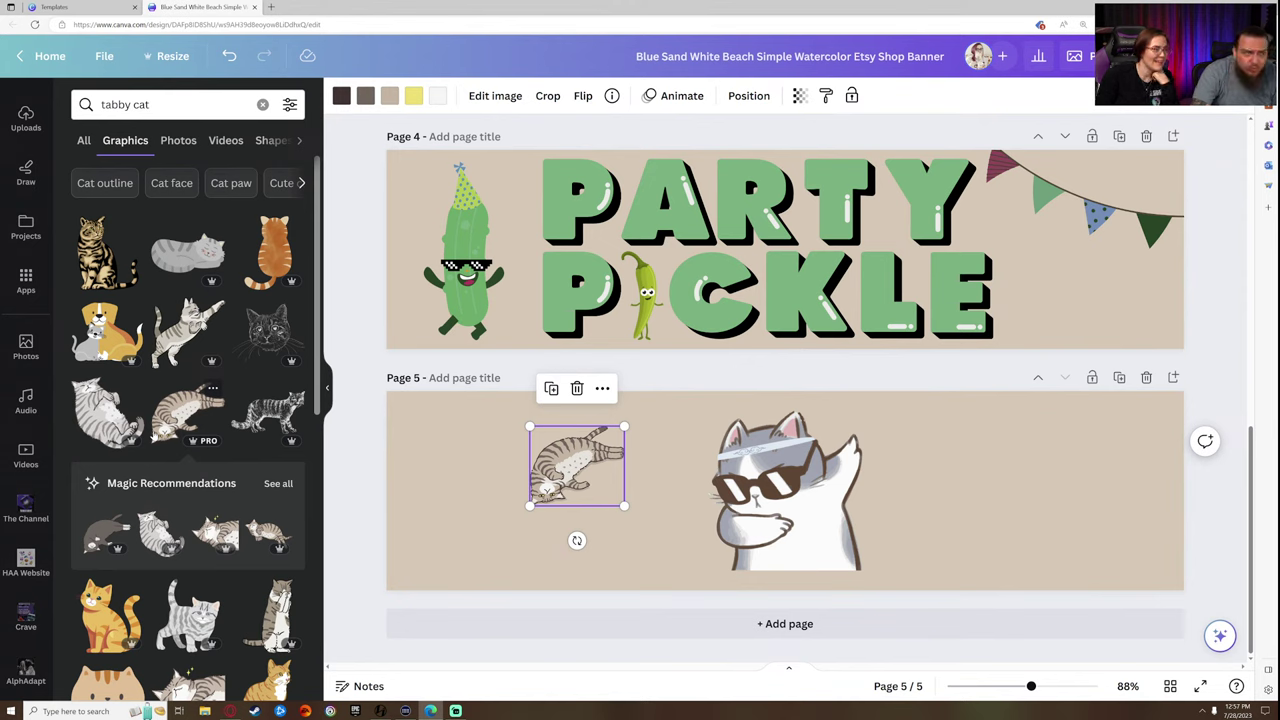
- Add the sitting black-striped tabby and the sleeping tabby to page 5, enlarging the sleeping one near the banner's right end
scroll(200, 380, "down", 1)
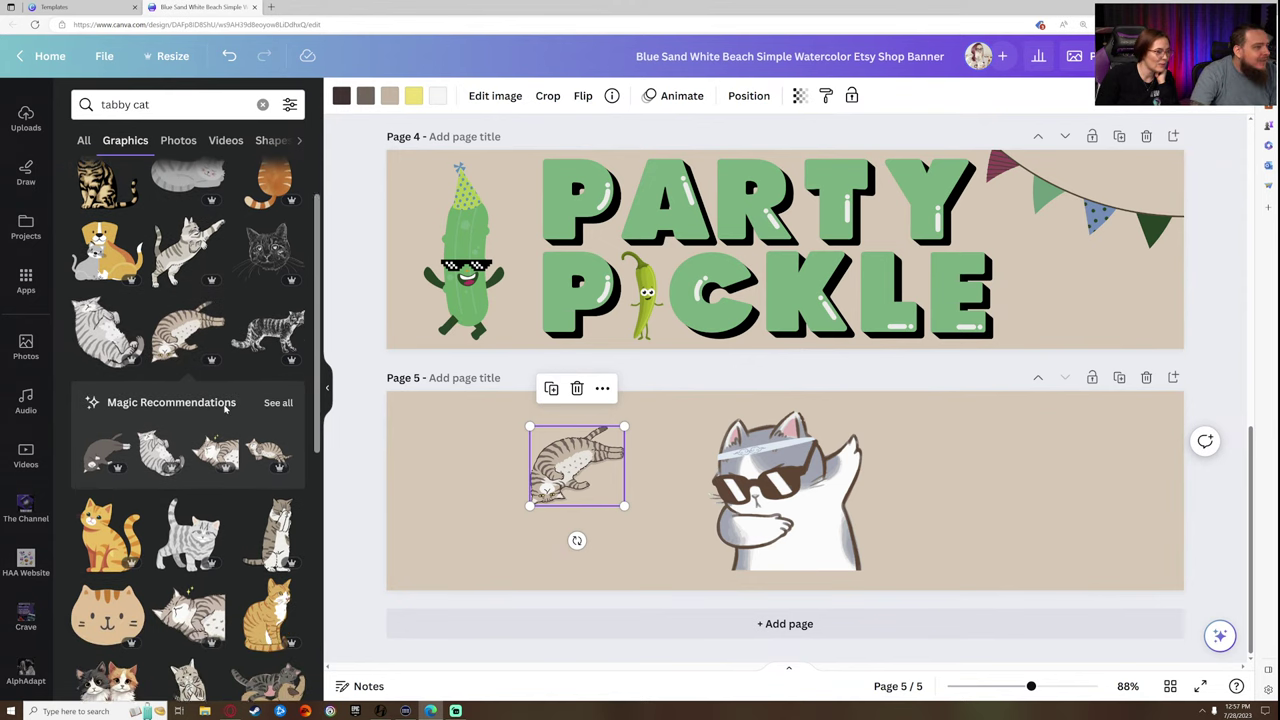
scroll(160, 326, "up", 1)
left_click(97, 262)
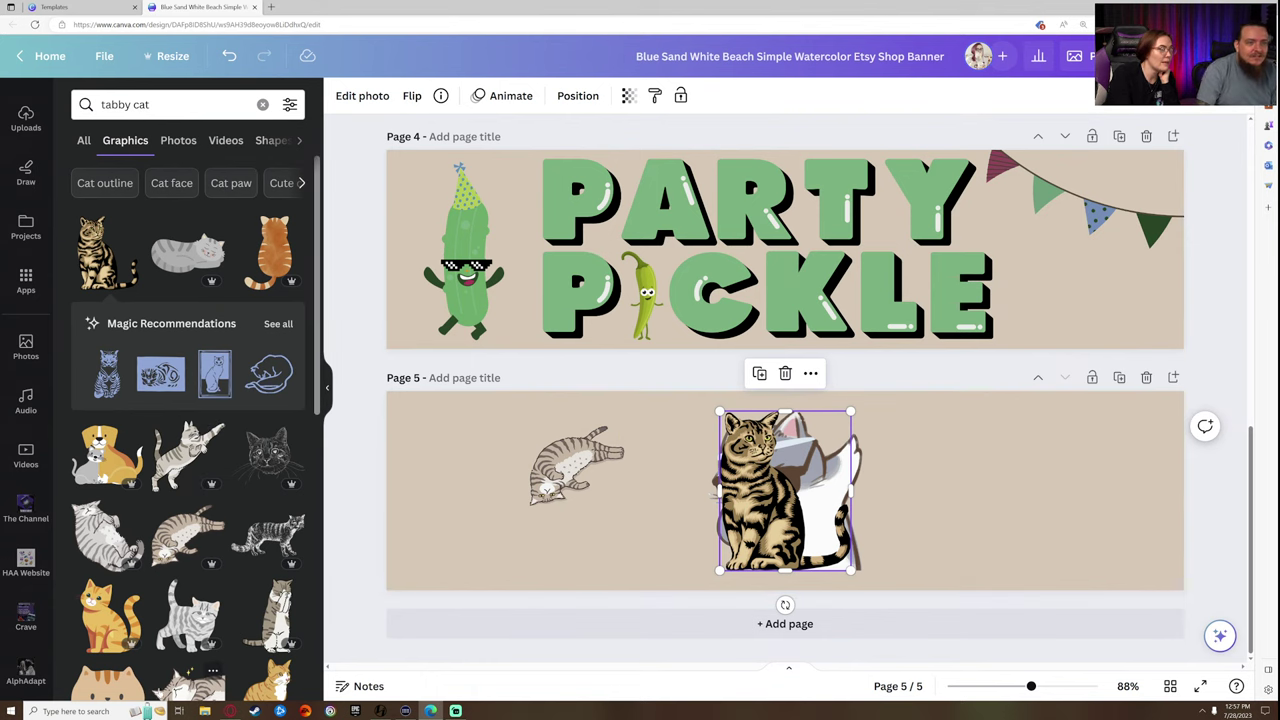
left_click(180, 686)
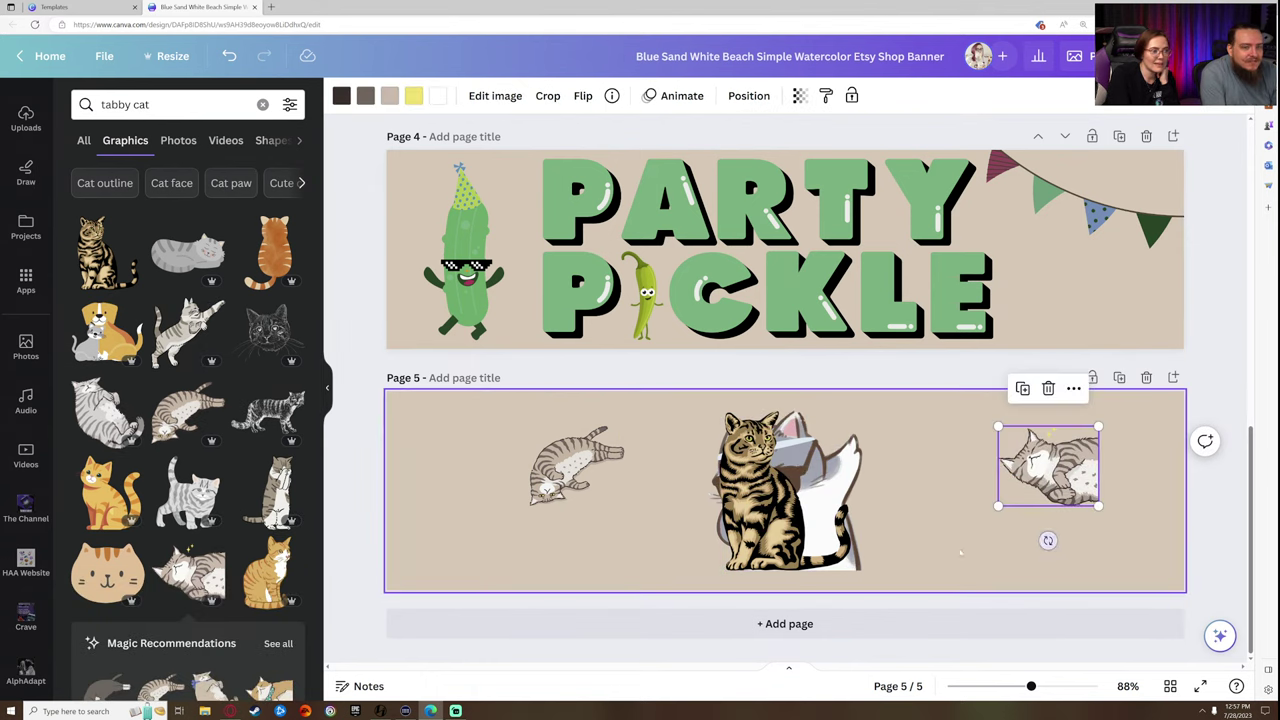
left_click_drag(998, 426, 1051, 470)
- Delete the sunglasses cat and the sitting tabby, and move the sleeping tabby into the lower right corner of the page 5 banner
left_click_drag(871, 546, 722, 369)
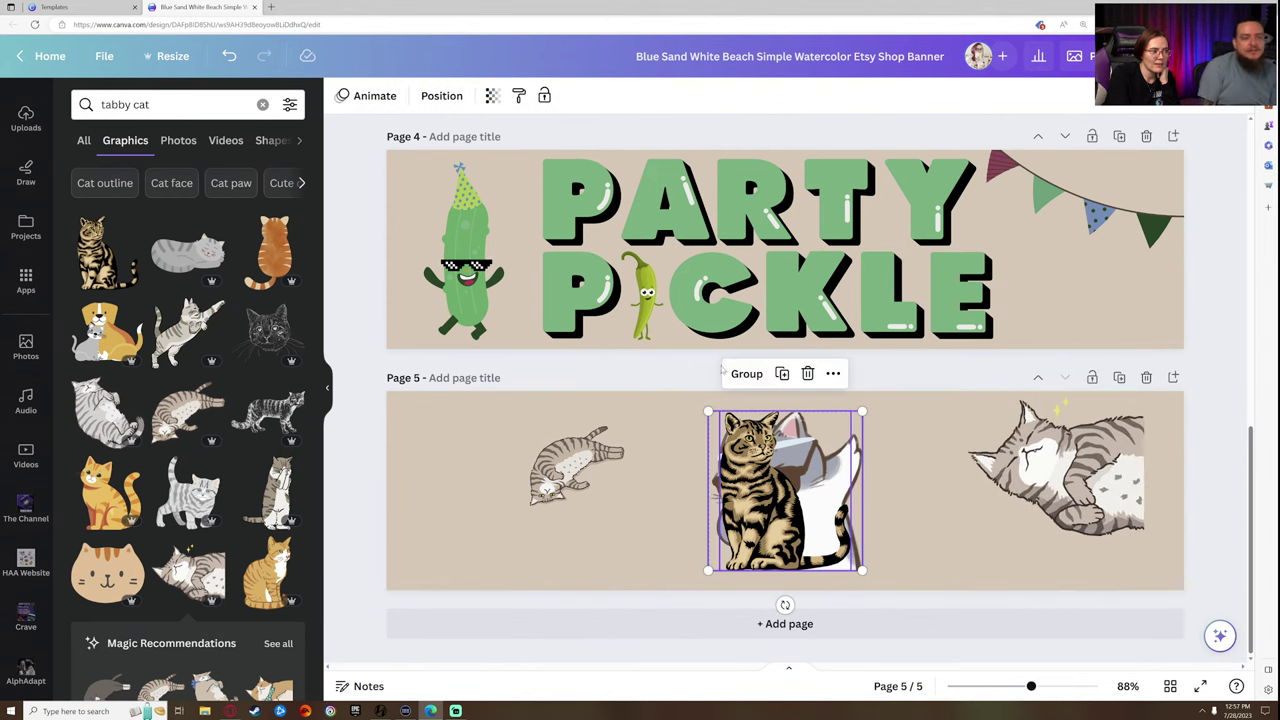
left_click(748, 381)
left_click(814, 373)
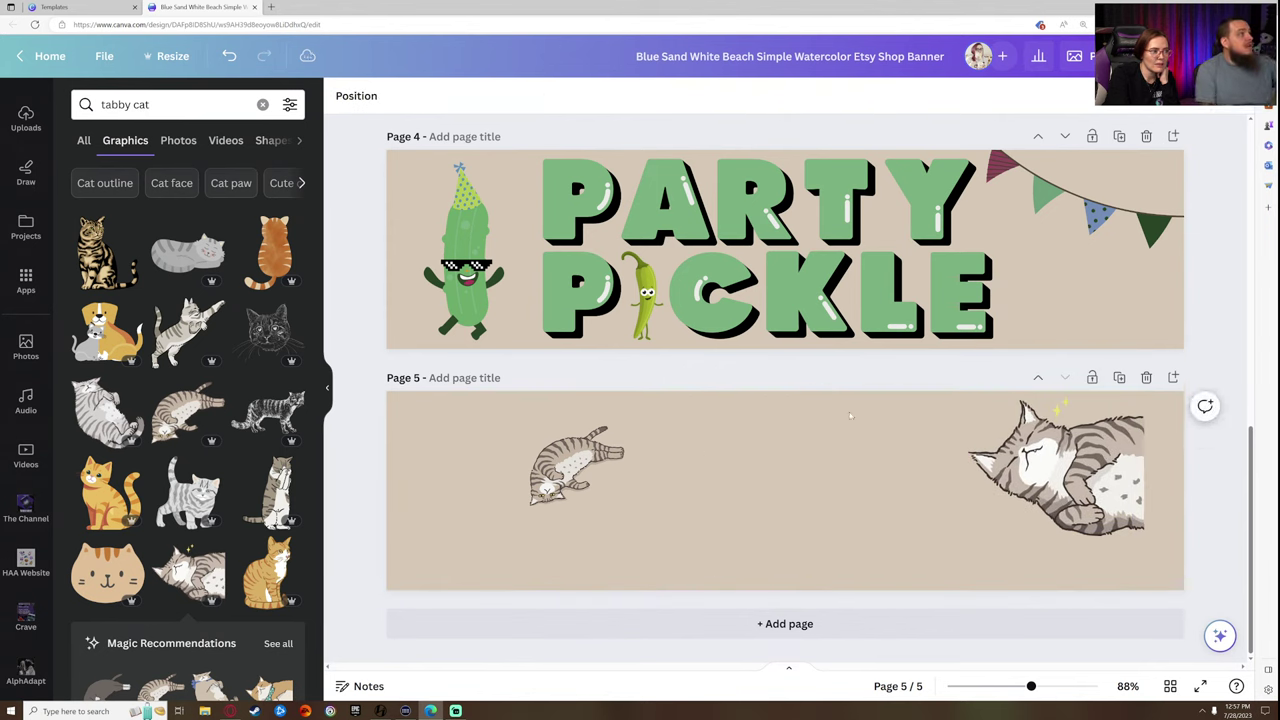
left_click_drag(1077, 479, 1122, 524)
left_click(849, 463)
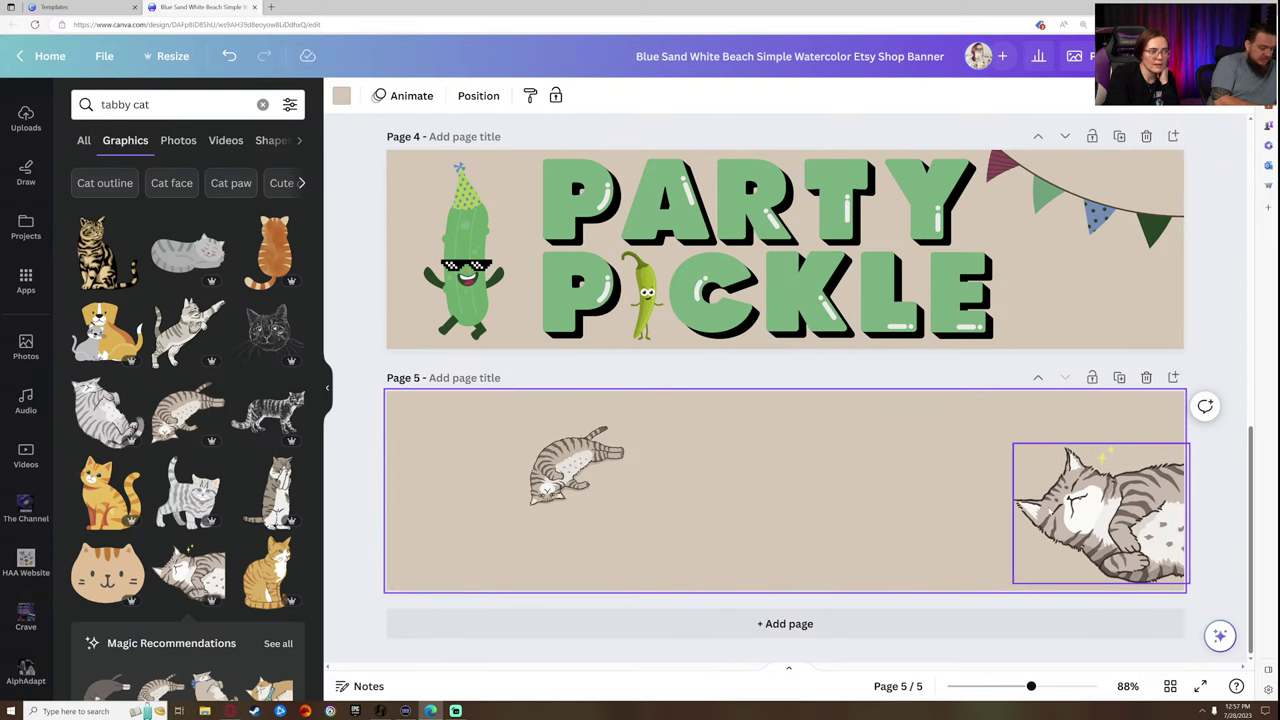
- Enlarge the sleeping tabby from its upper corner, keeping it anchored in the lower right corner of the page 5 banner
left_click(1072, 500)
left_click_drag(1013, 443, 965, 415)
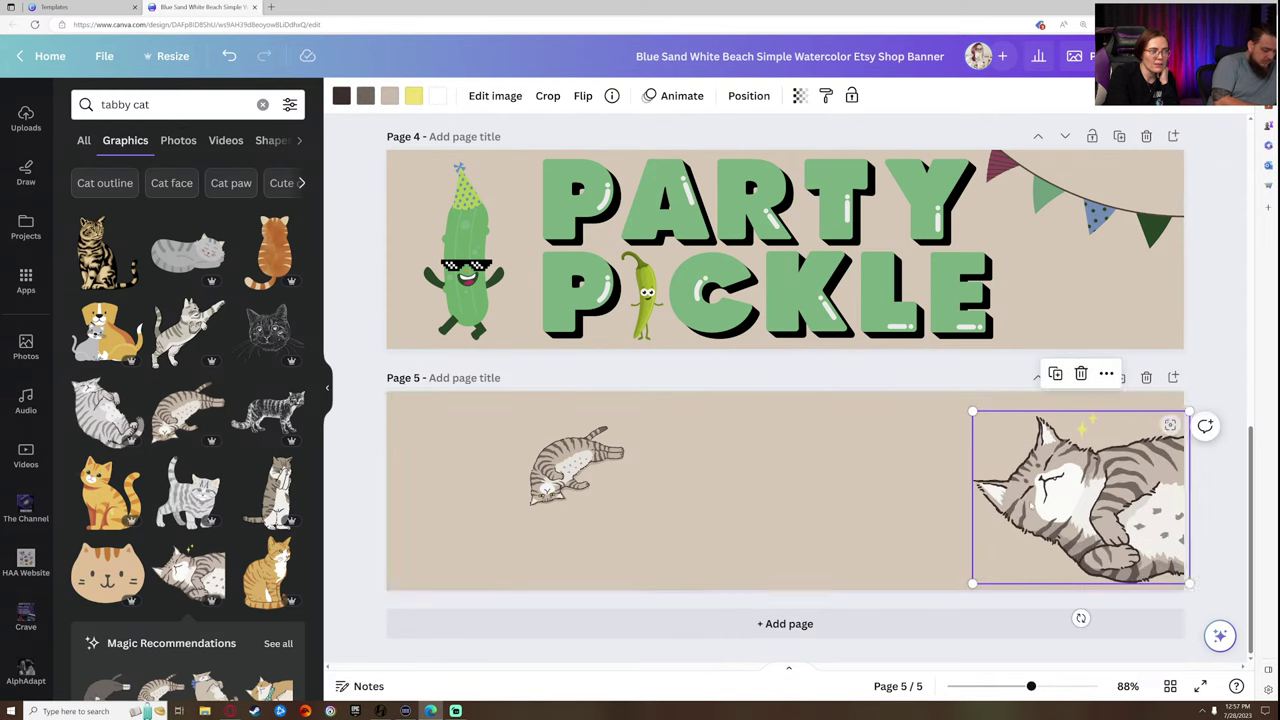
left_click(443, 477)
- Flip the small lying tabby on page 5 horizontally
left_click(588, 495)
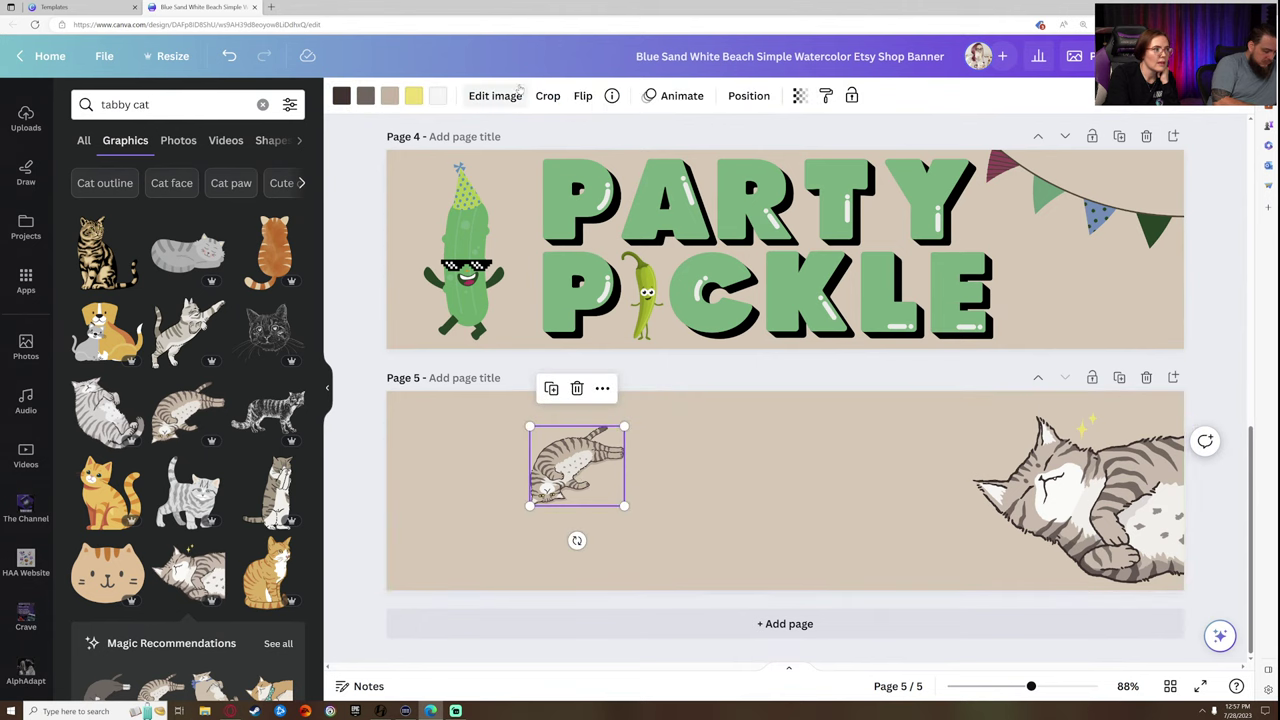
left_click(583, 96)
left_click(638, 134)
- Enlarge the small lying tabby and place it in the lower left corner of the page 5 banner
left_click_drag(624, 427, 741, 327)
left_click_drag(615, 445, 511, 521)
left_click_drag(640, 403, 570, 462)
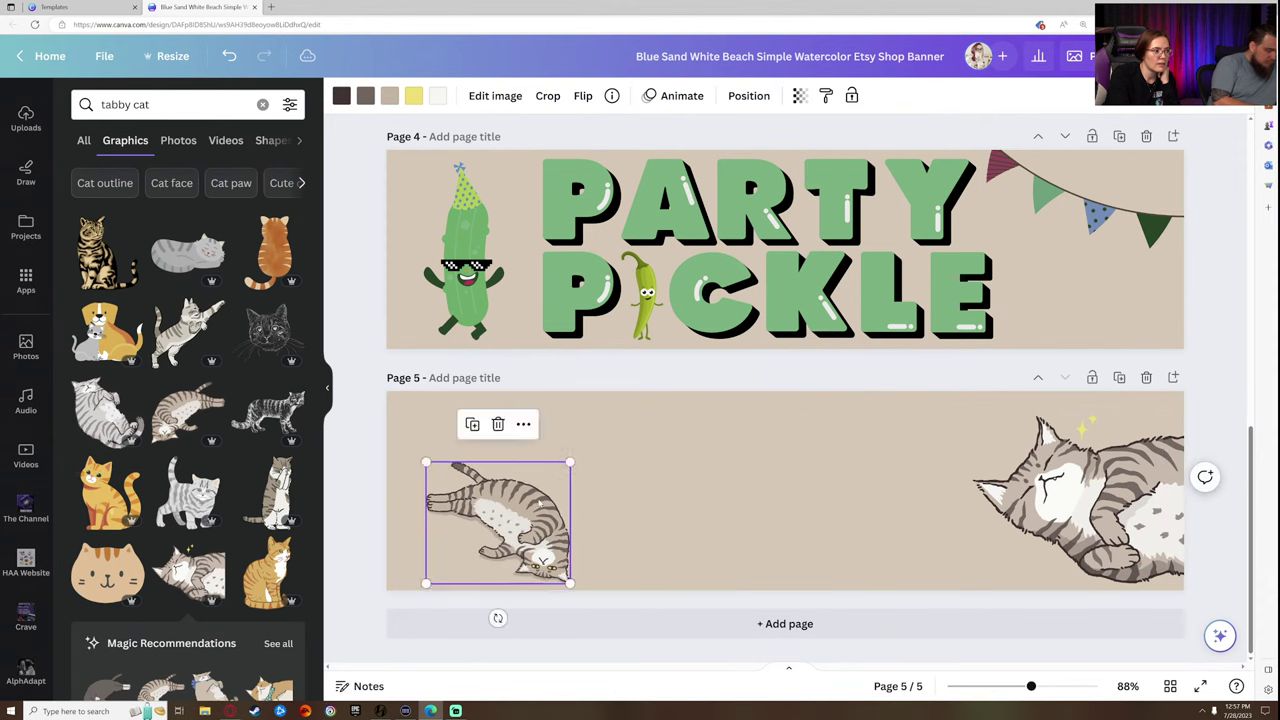
left_click_drag(540, 503, 512, 503)
left_click(760, 508)
- Nudge the sleeping tabby slightly toward the right edge of the page 5 banner
left_click(1100, 514)
left_click_drag(1100, 514, 1100, 513)
left_click(757, 466)
left_click(862, 532)
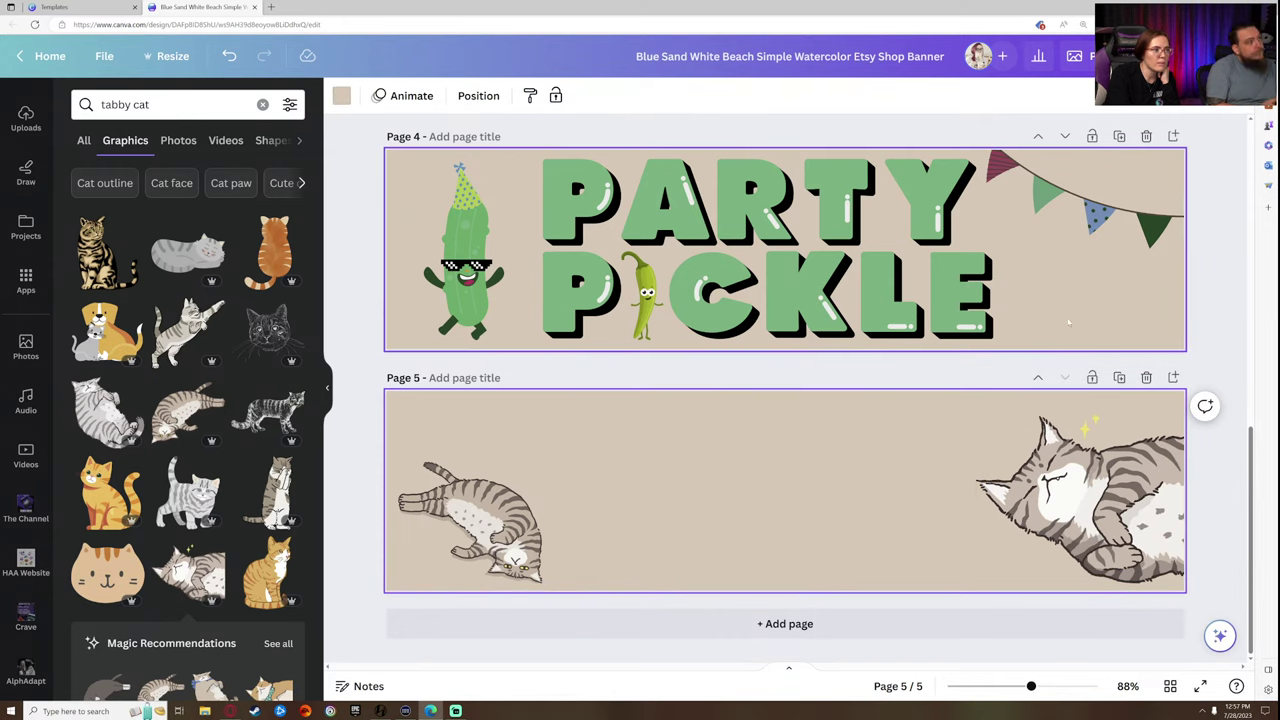
left_click(463, 508)
left_click_drag(463, 507, 462, 507)
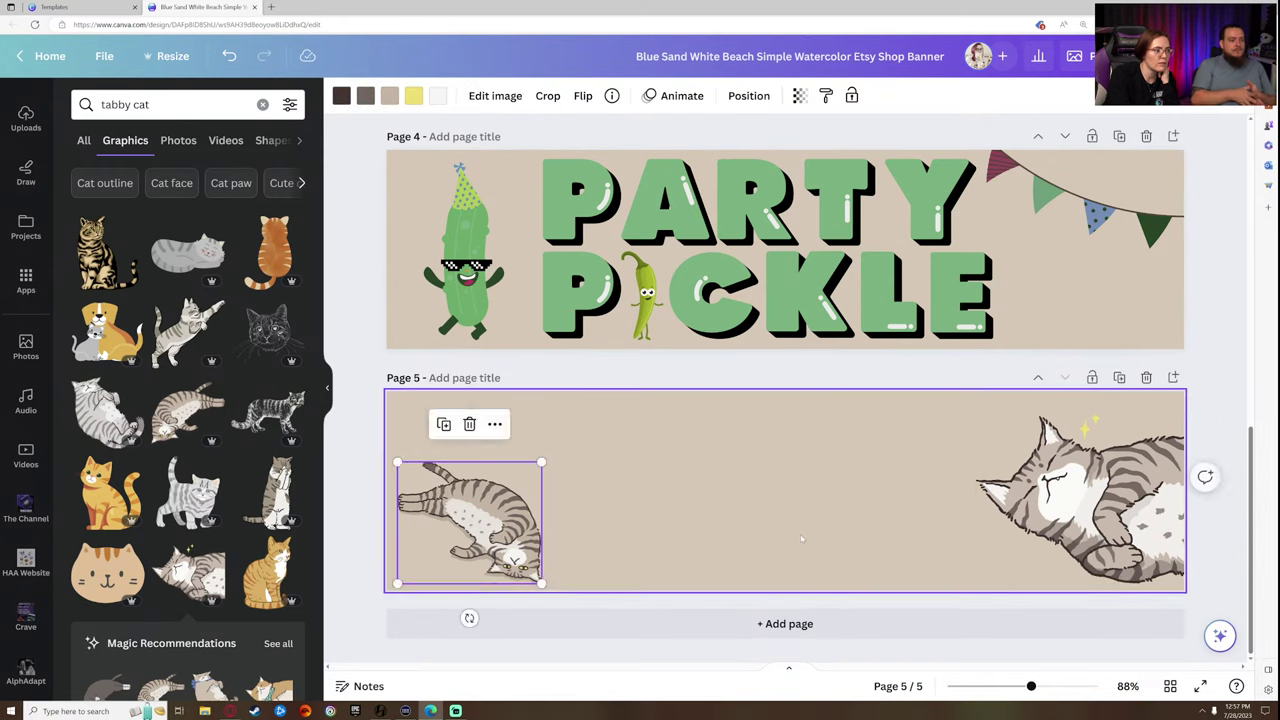
left_click(800, 530)
- Search the graphics for "horizon"
left_click_drag(158, 105, 44, 112)
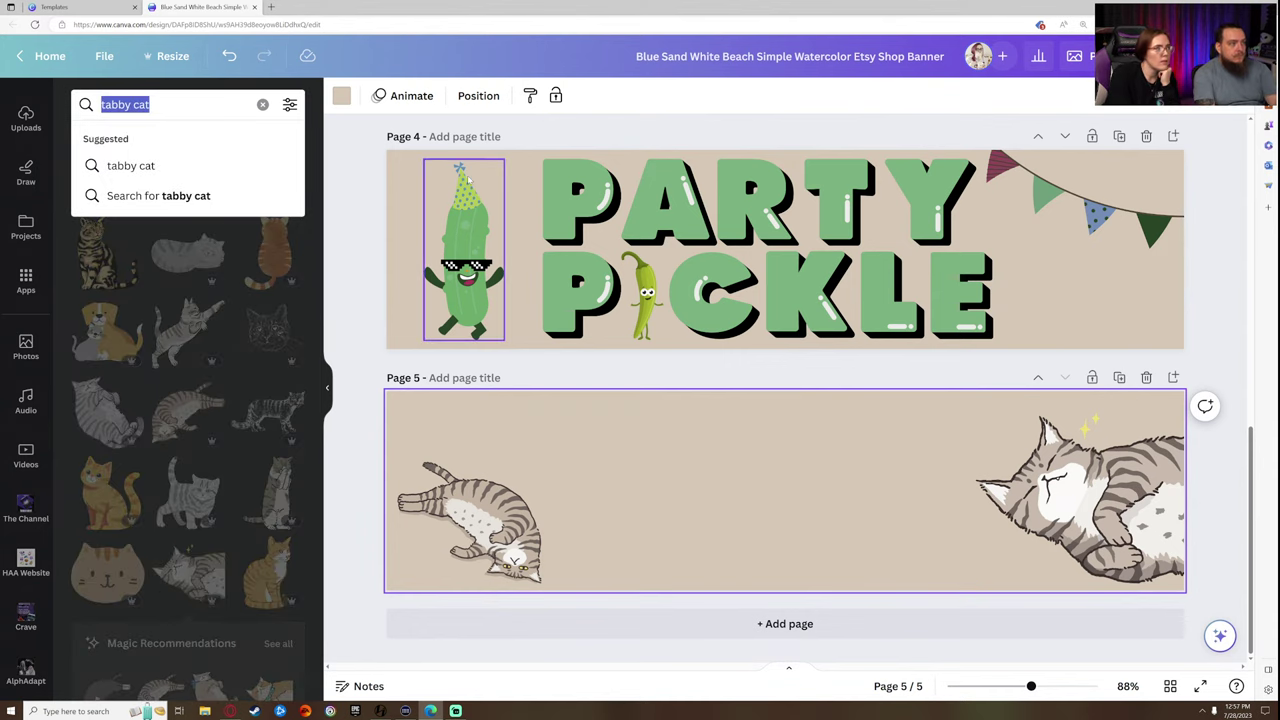
key("BackSpace")
type("horizon")
key("Return")
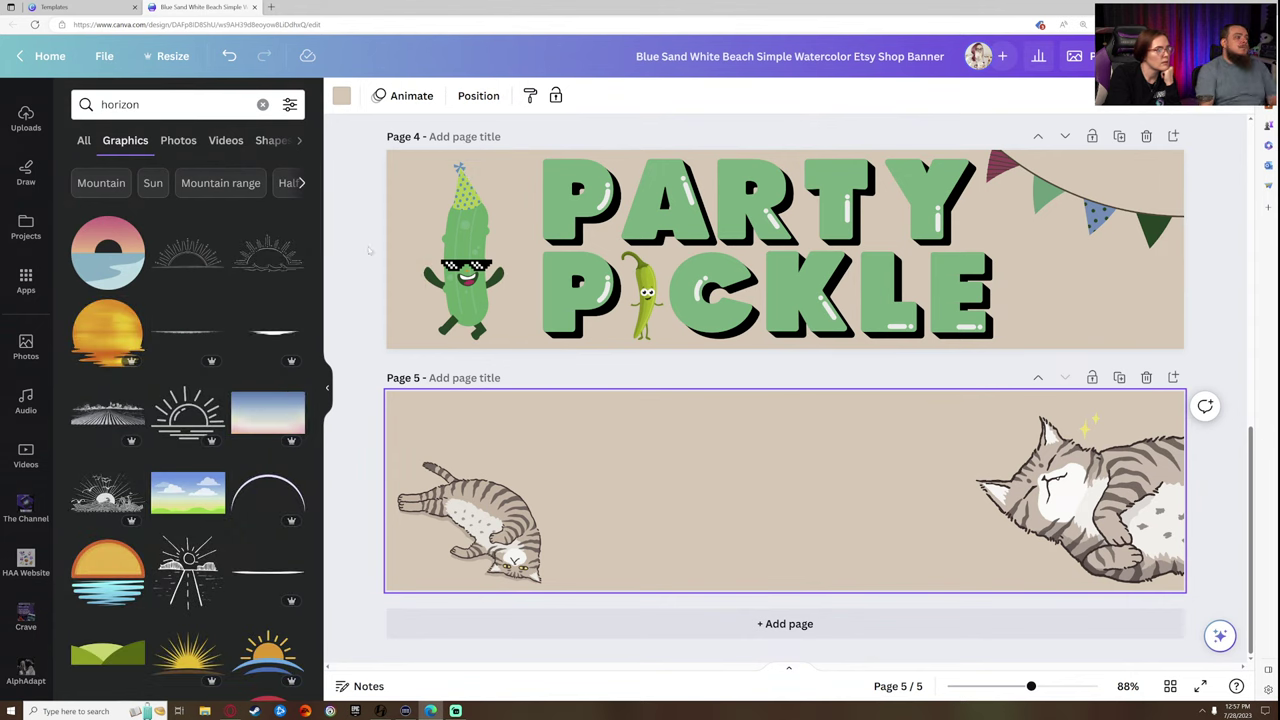
- Examine the horizon graphics for a ground shape that could sit beneath the cats
scroll(210, 370, "down", 10)
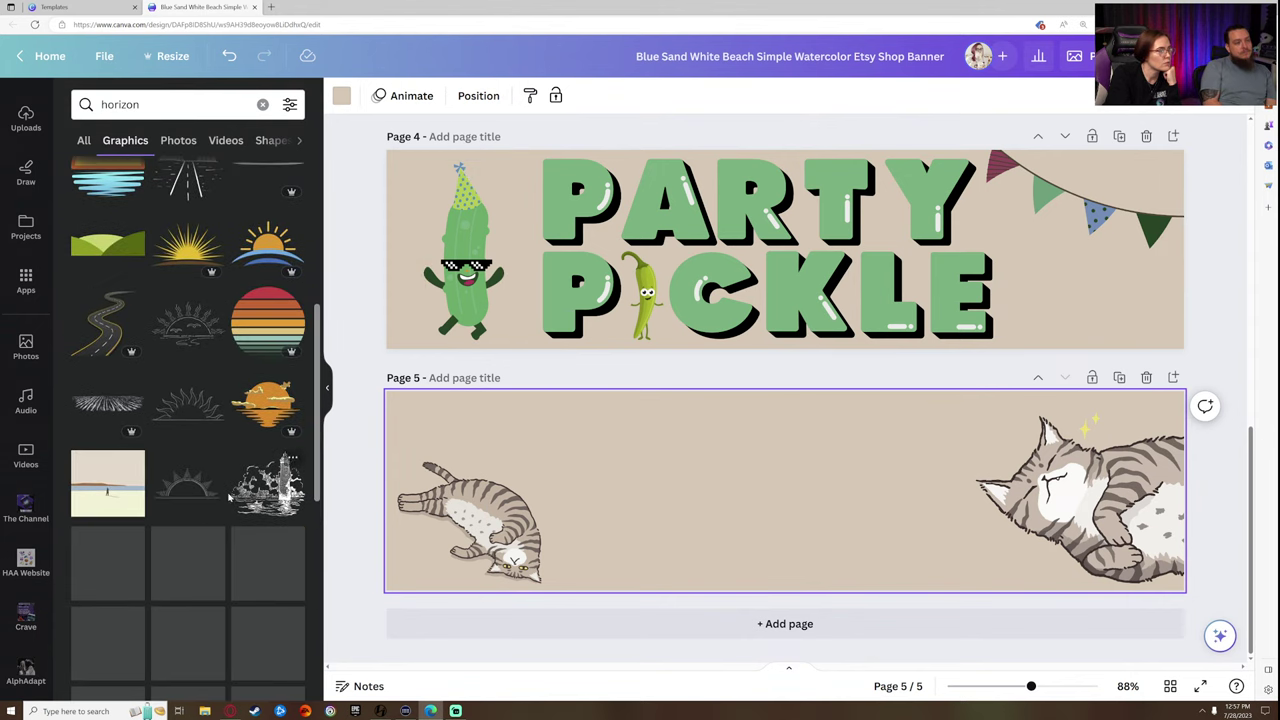
scroll(240, 495, "down", 5)
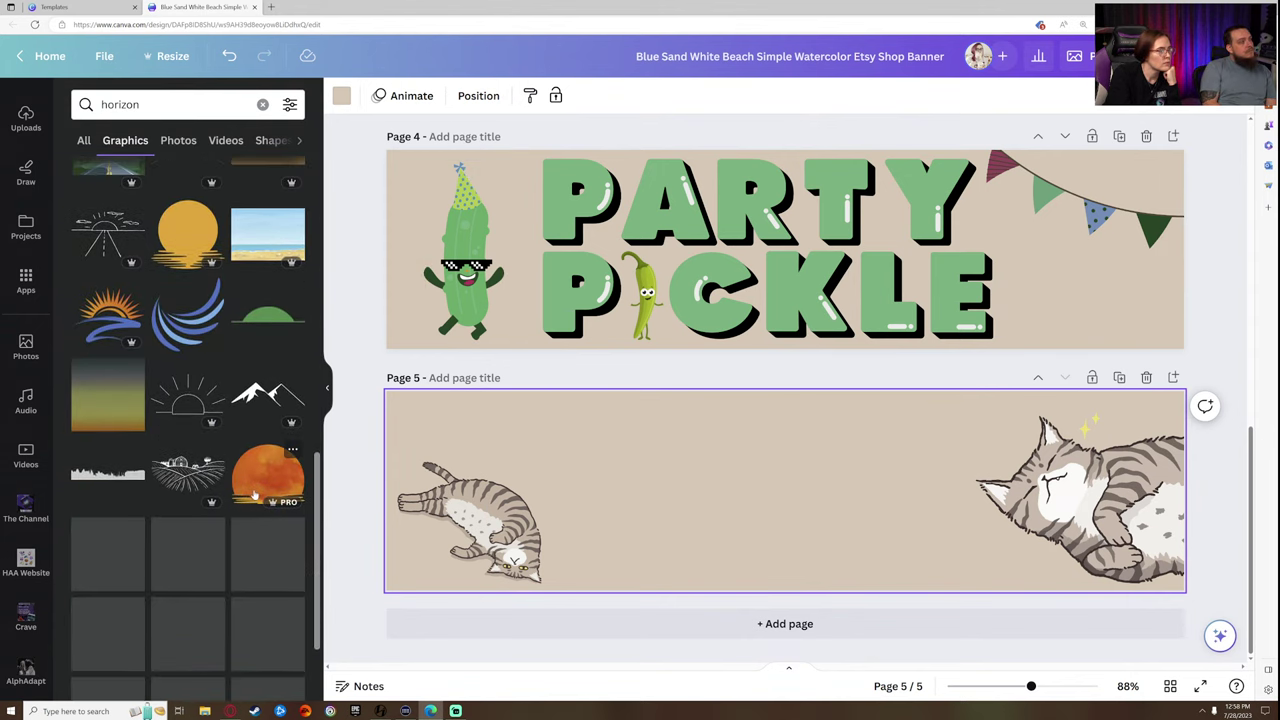
scroll(255, 492, "down", 5)
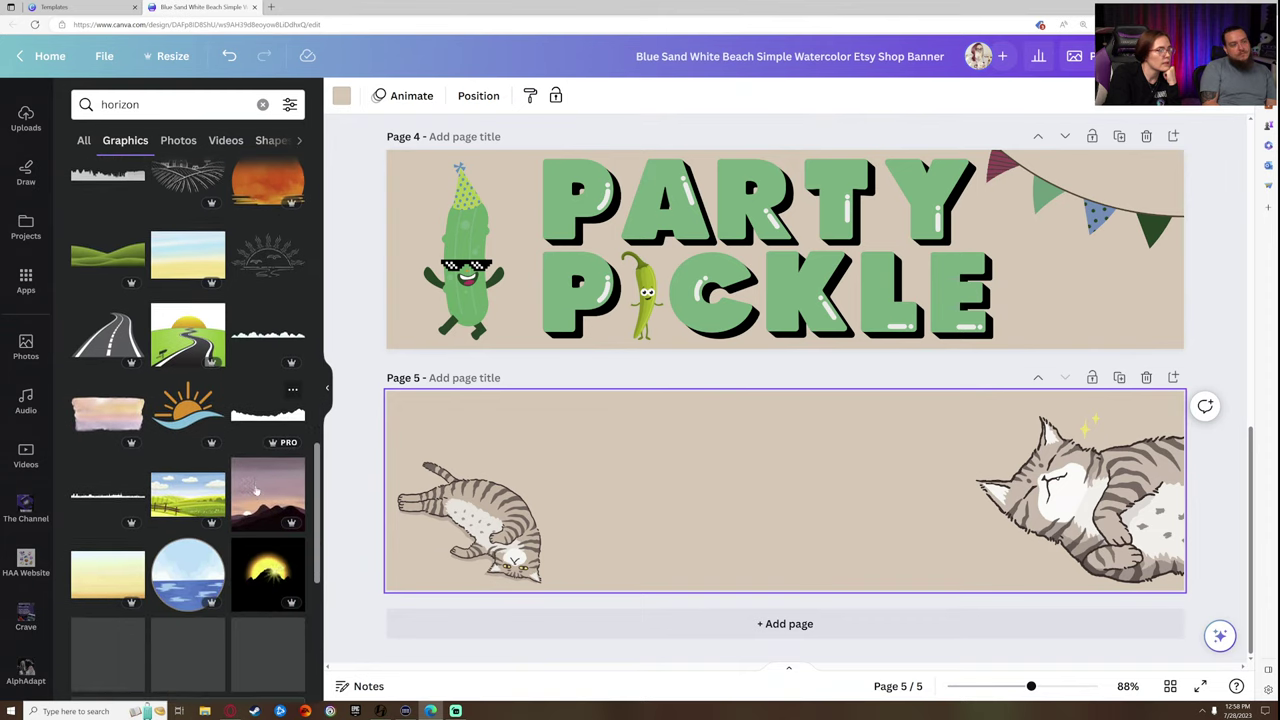
scroll(255, 492, "down", 5)
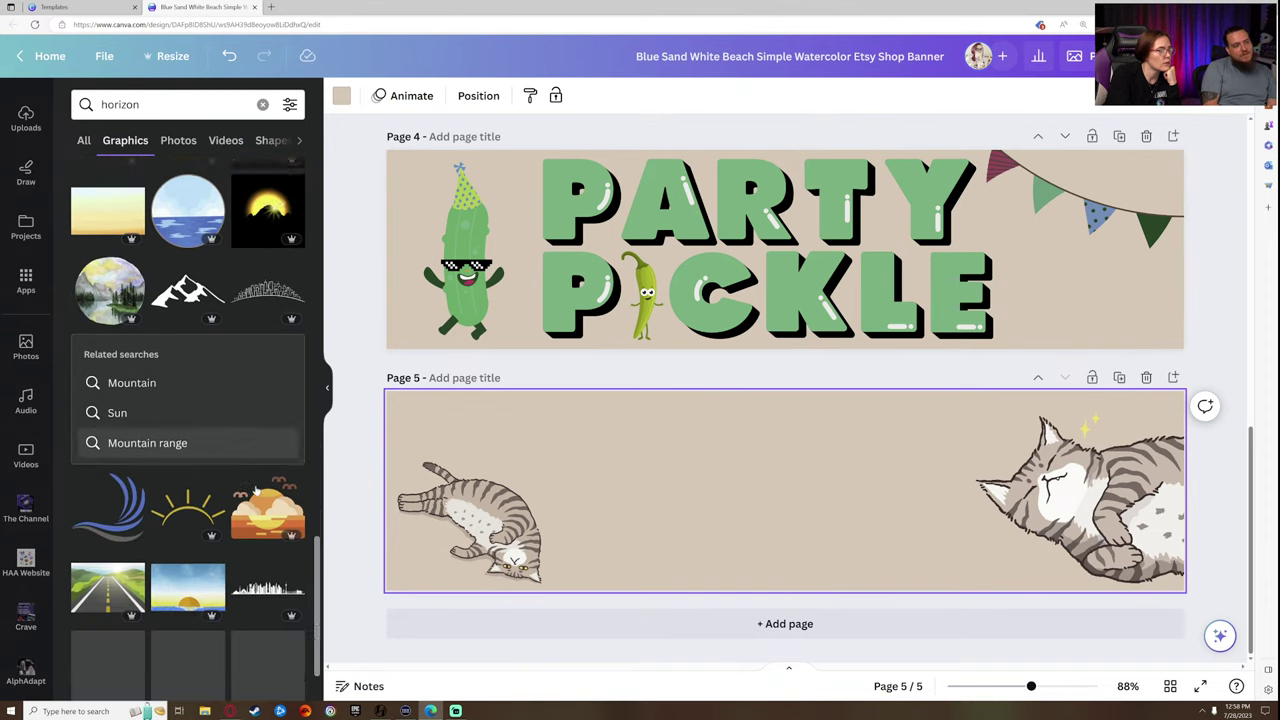
scroll(255, 490, "down", 5)
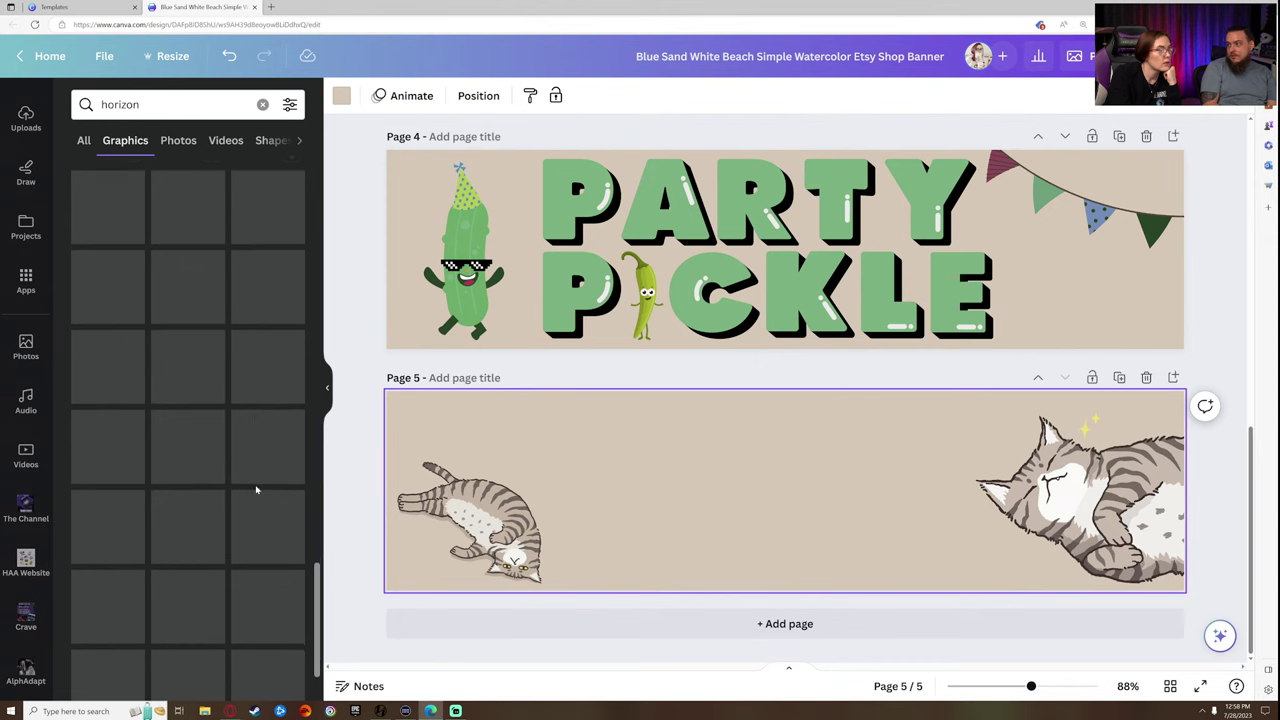
scroll(255, 489, "down", 4)
scroll(236, 486, "down", 1)
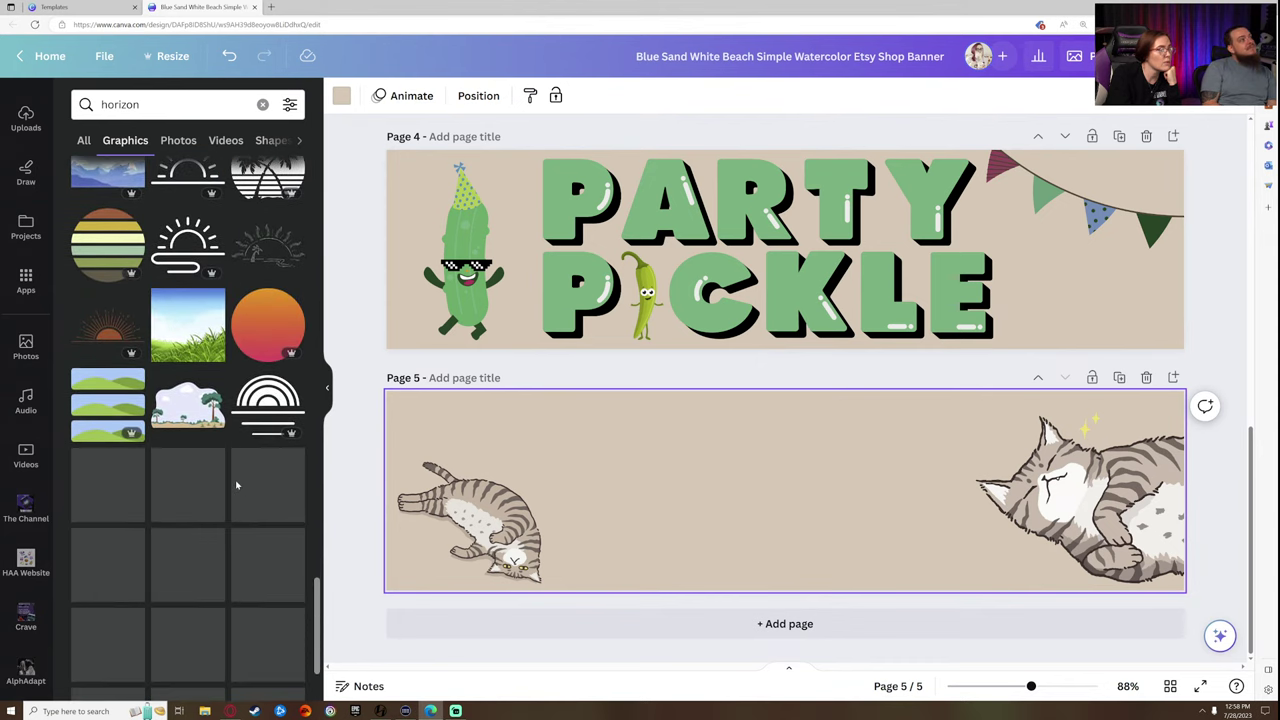
scroll(236, 486, "down", 4)
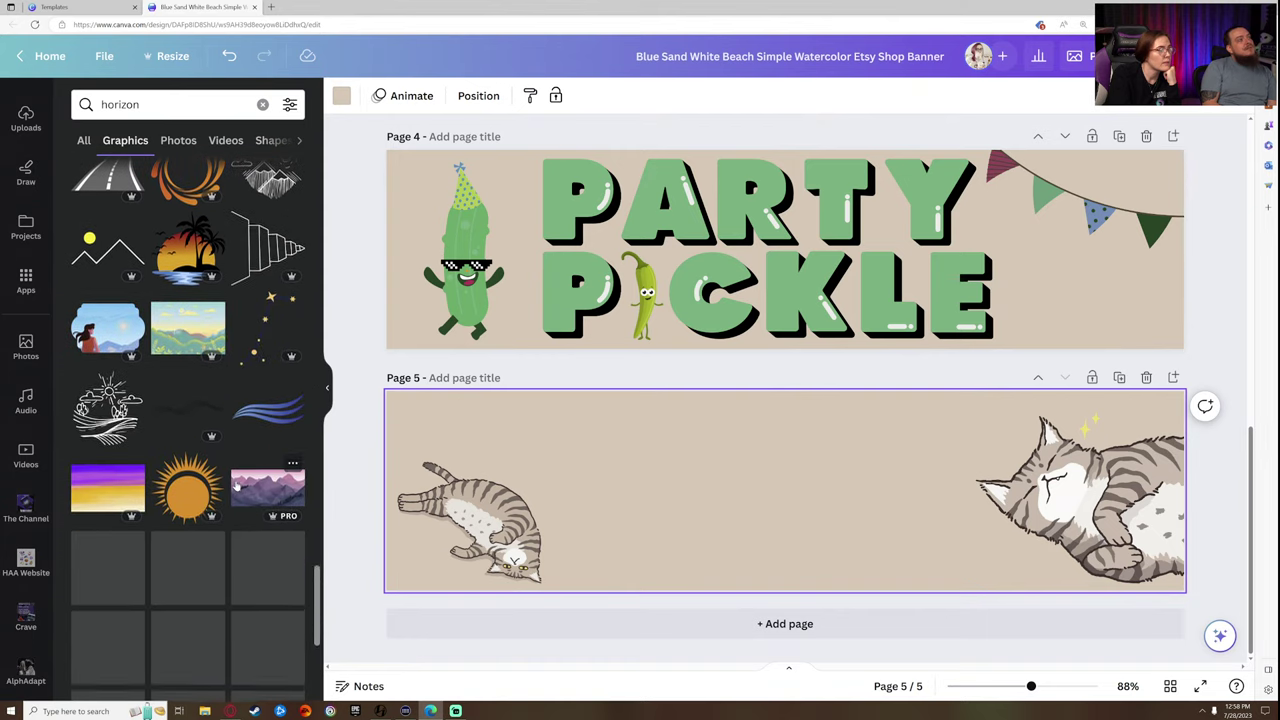
scroll(236, 486, "down", 2)
scroll(236, 486, "down", 1)
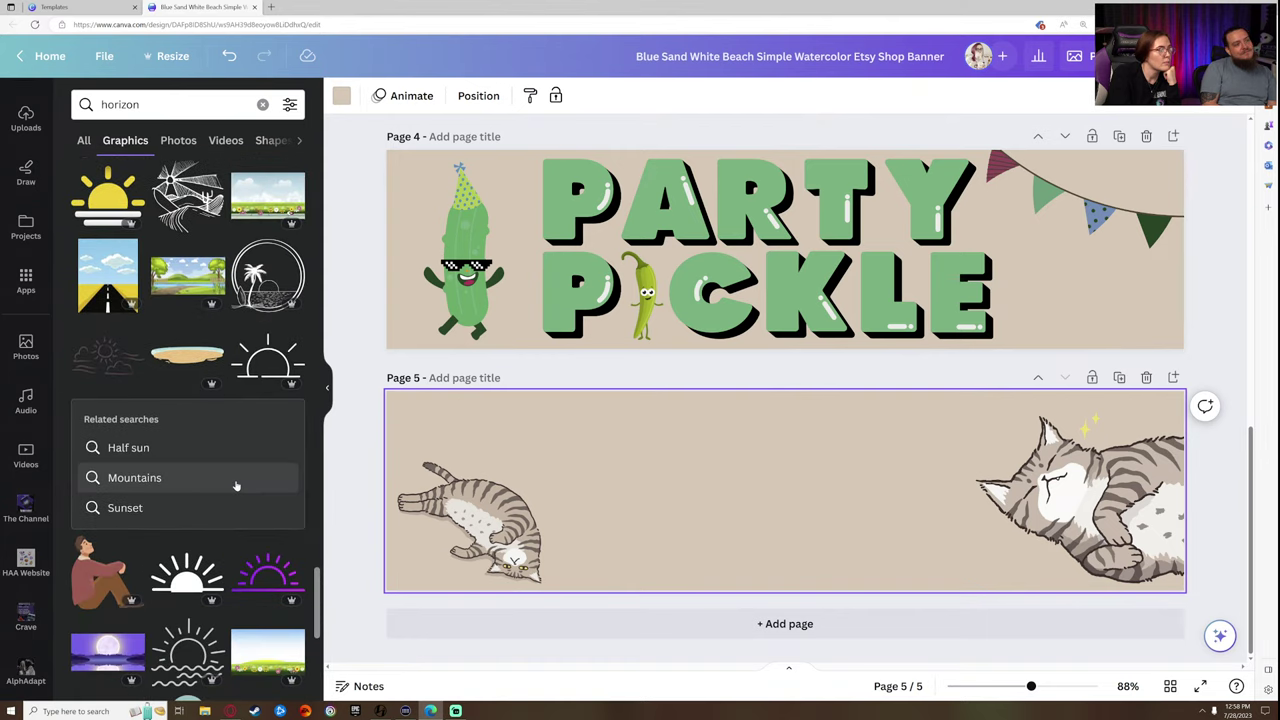
scroll(236, 486, "down", 4)
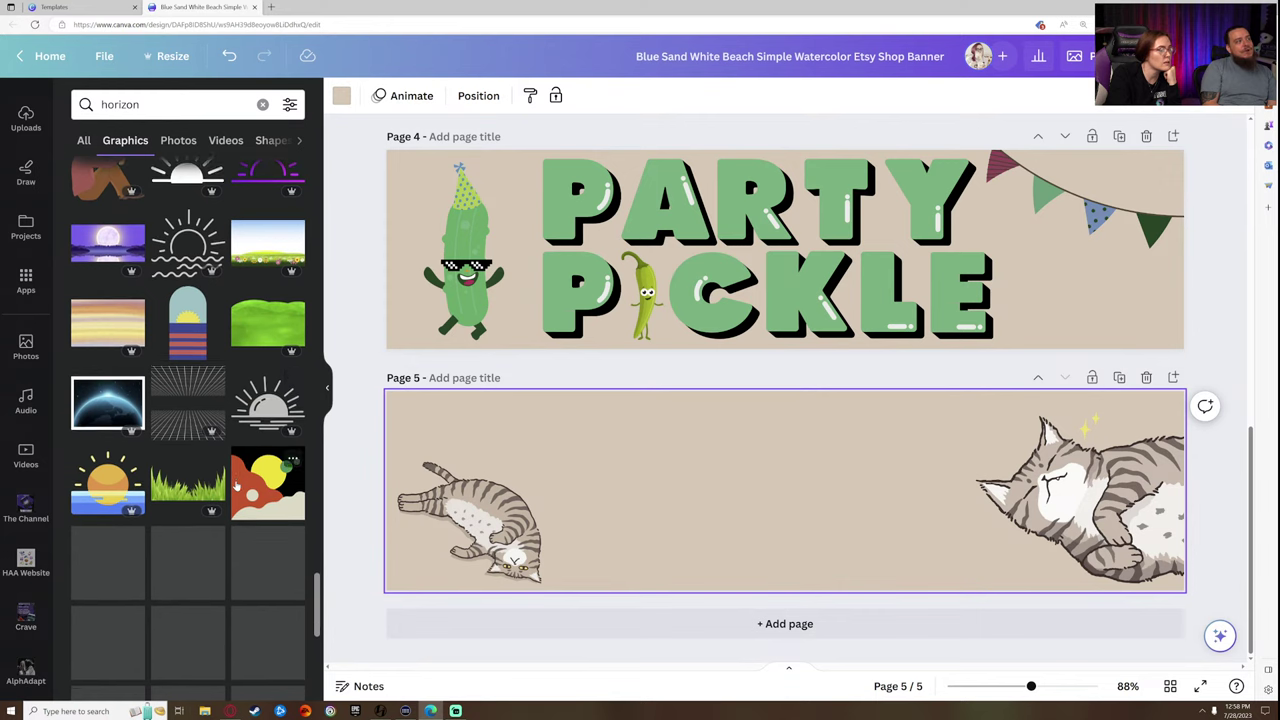
scroll(236, 486, "down", 4)
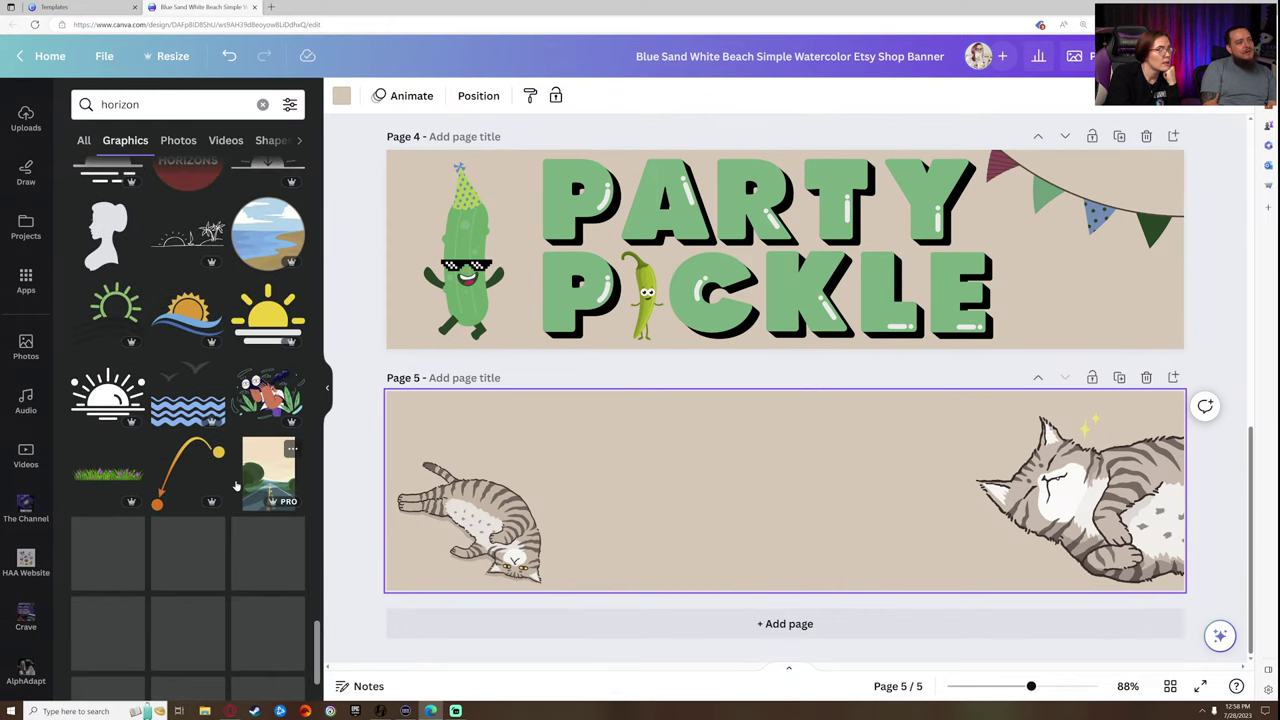
scroll(236, 486, "down", 4)
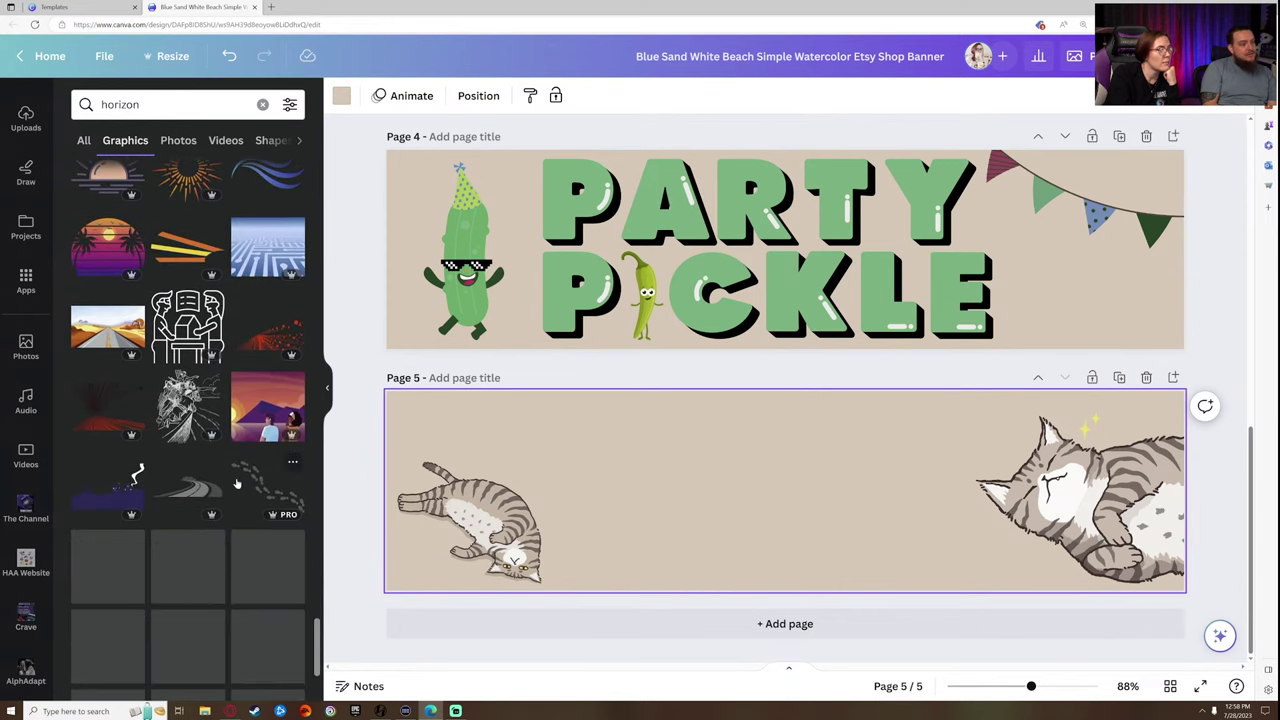
scroll(236, 484, "down", 5)
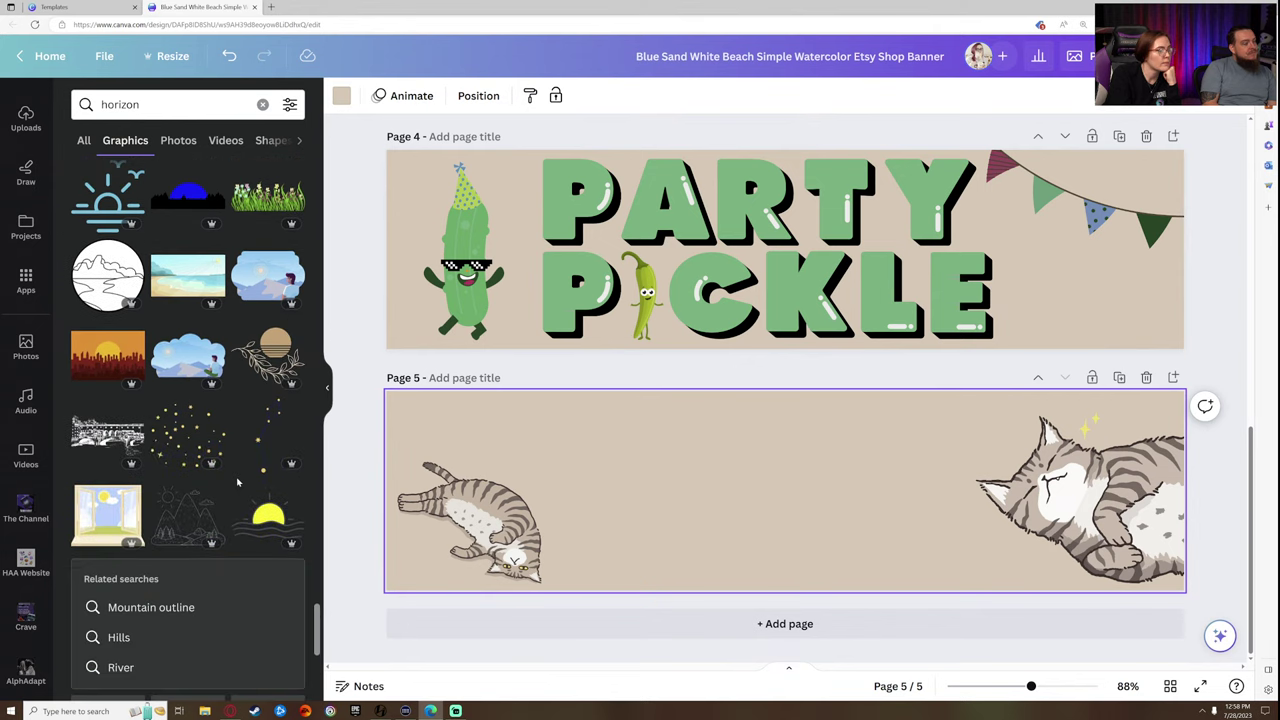
scroll(237, 483, "down", 2)
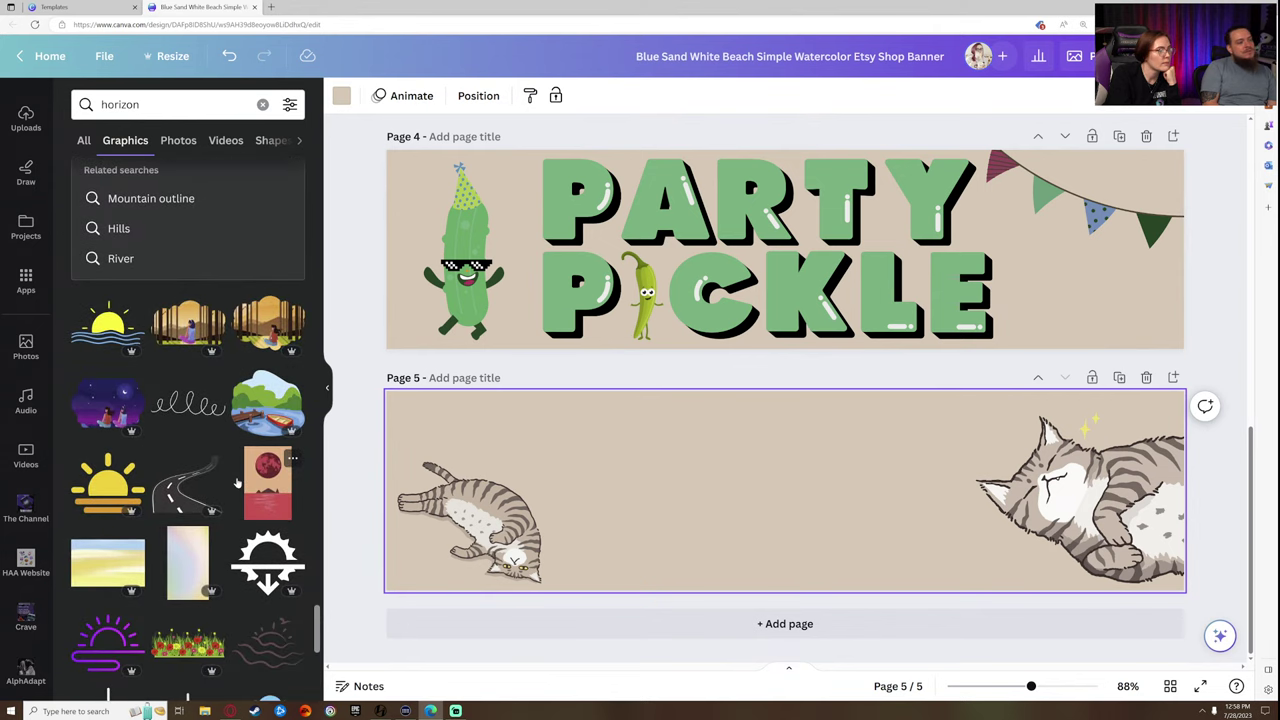
scroll(237, 484, "down", 3)
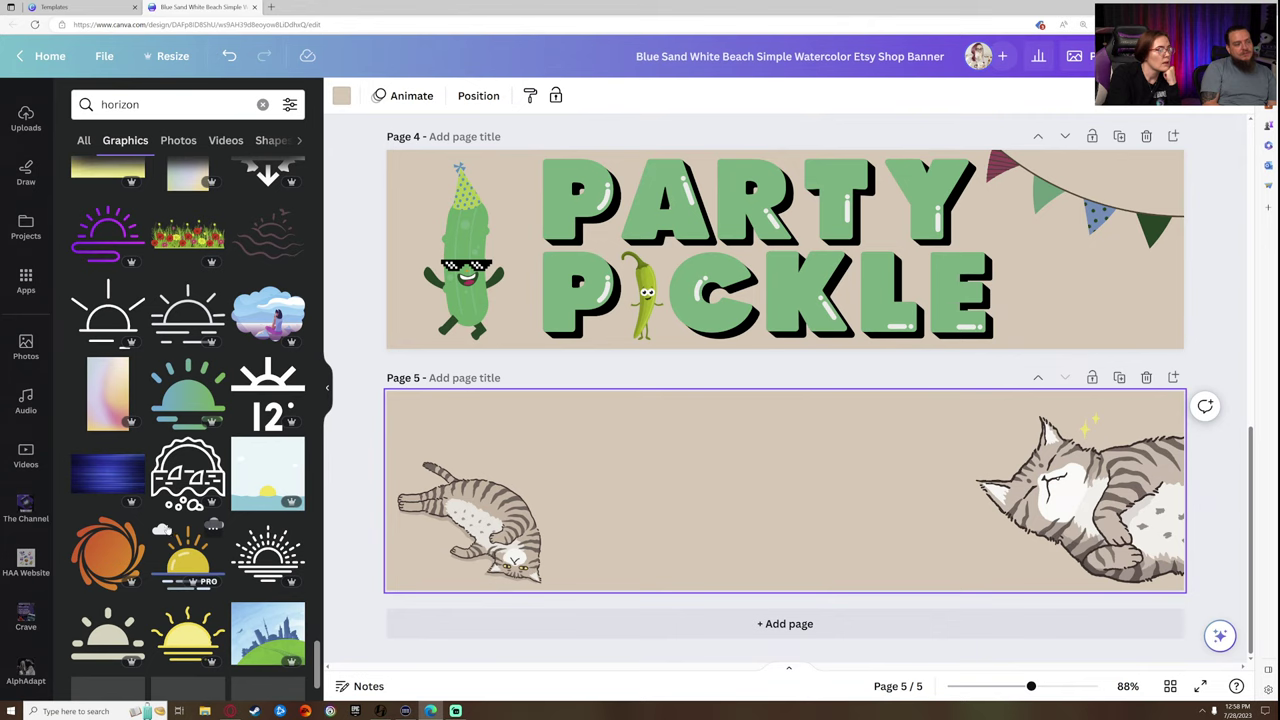
left_click_drag(320, 665, 300, 200)
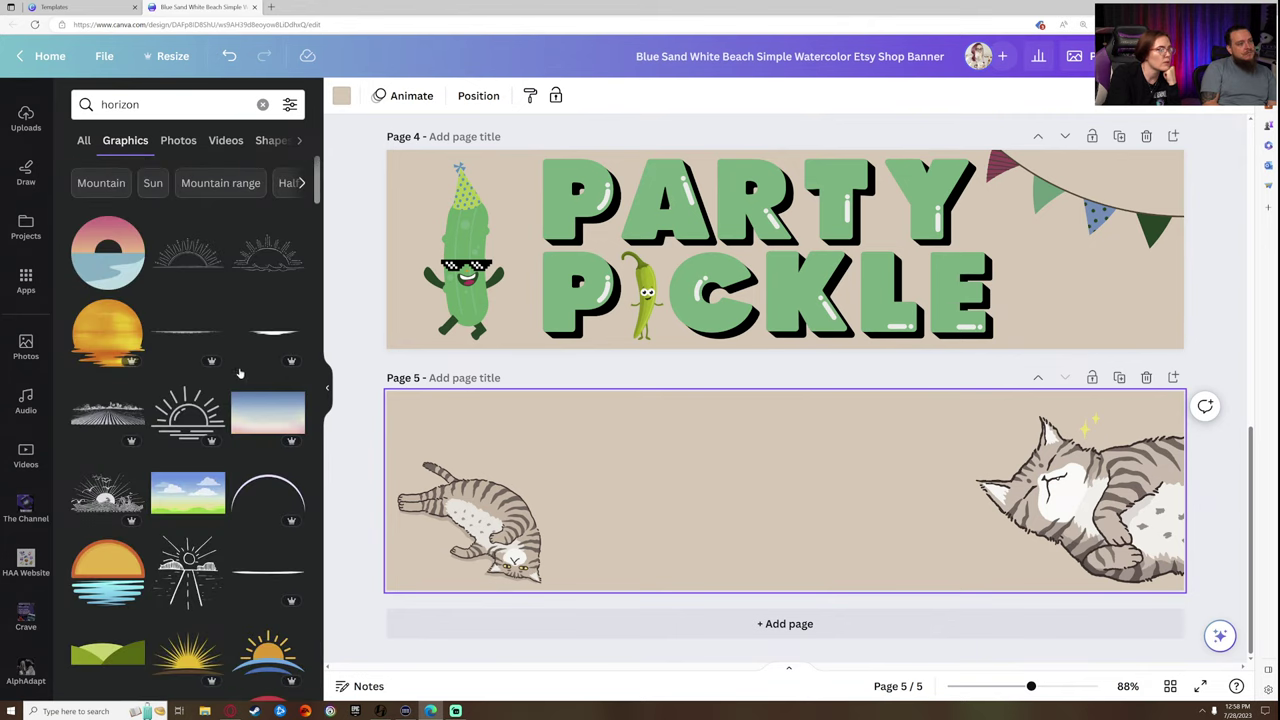
- Search the graphics for "horizon line" and place the thin tapered line on page 5
left_click(252, 358)
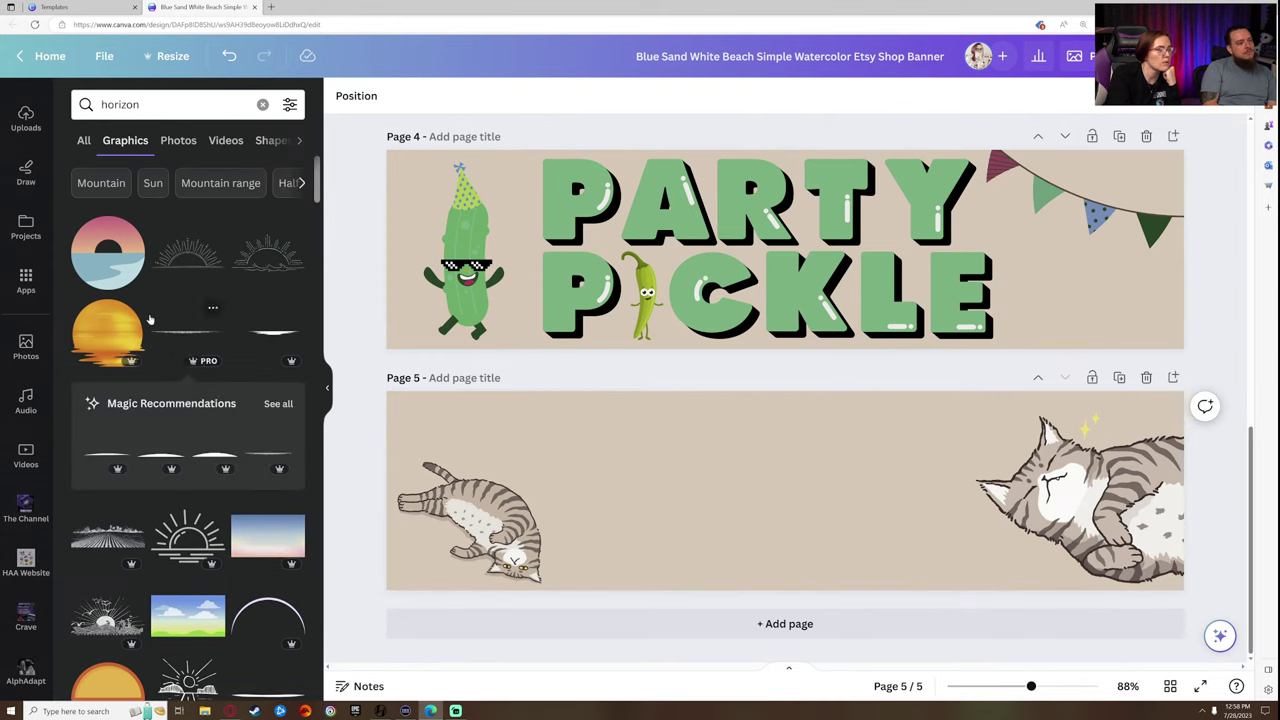
left_click(180, 104)
type("line")
key("Return")
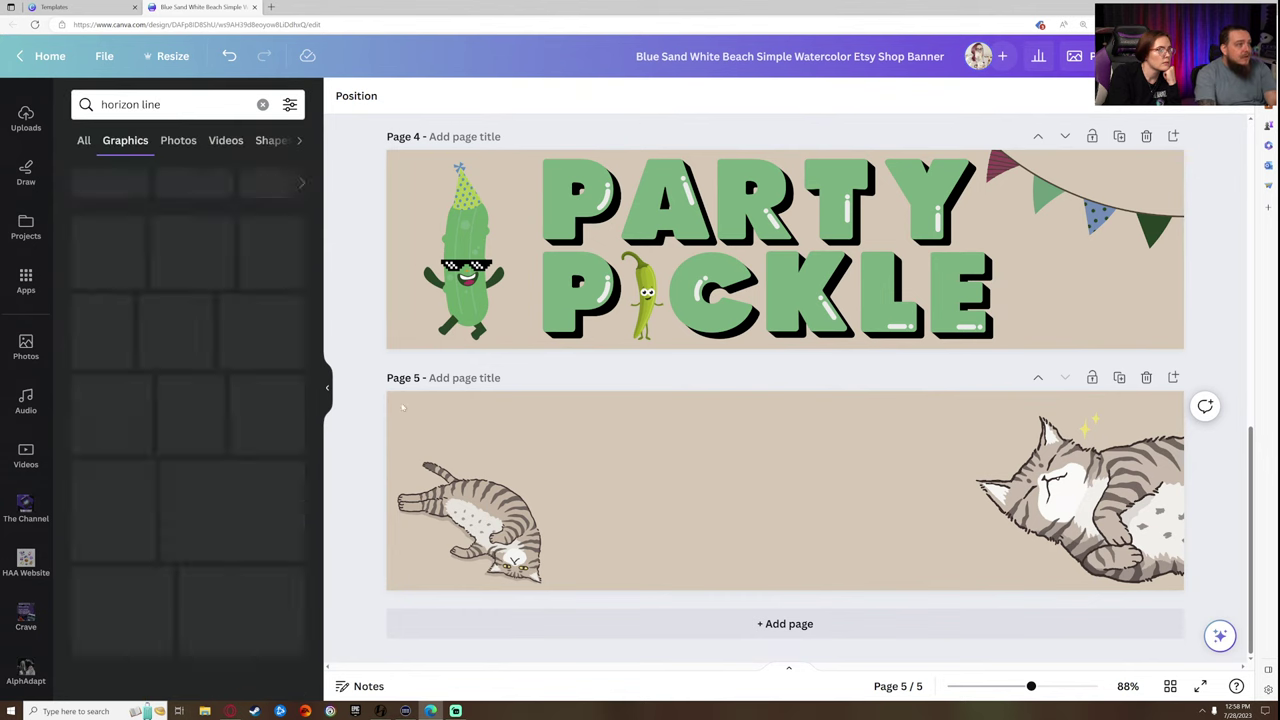
scroll(250, 470, "down", 4)
scroll(210, 430, "up", 2)
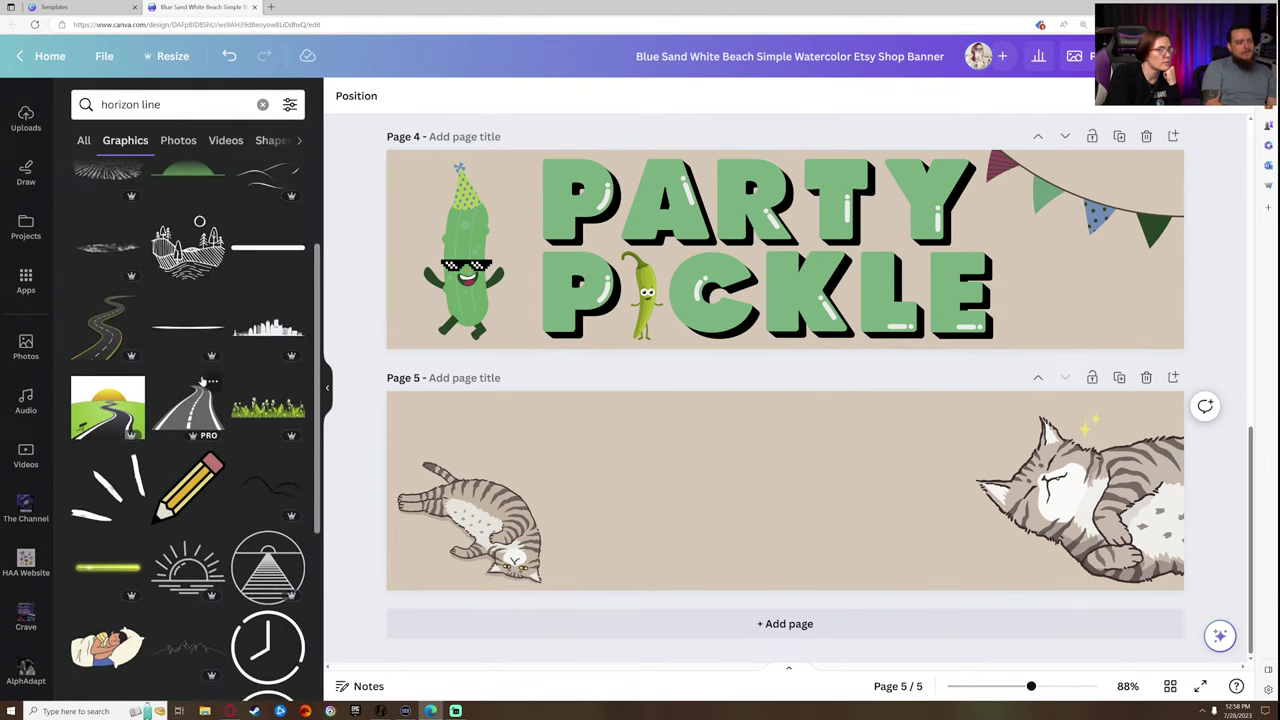
left_click(194, 330)
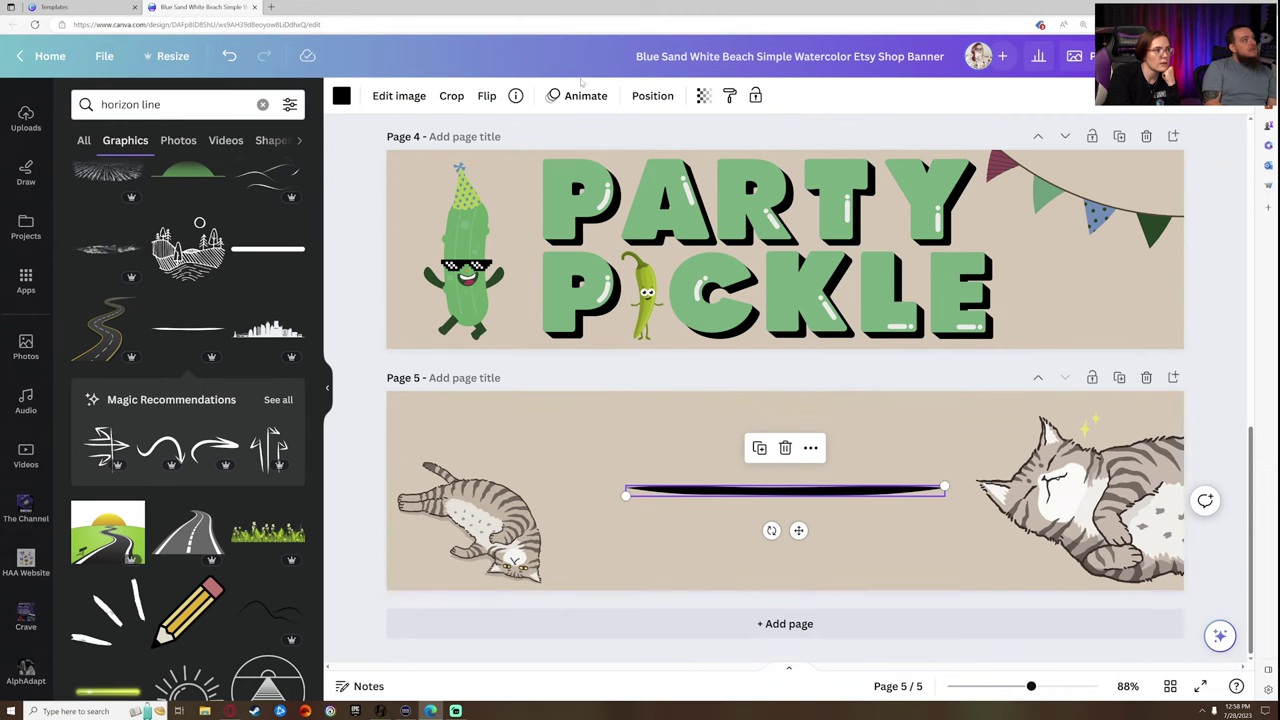
- Flip the tapered line on page 5 vertically so it curves upward
left_click(486, 97)
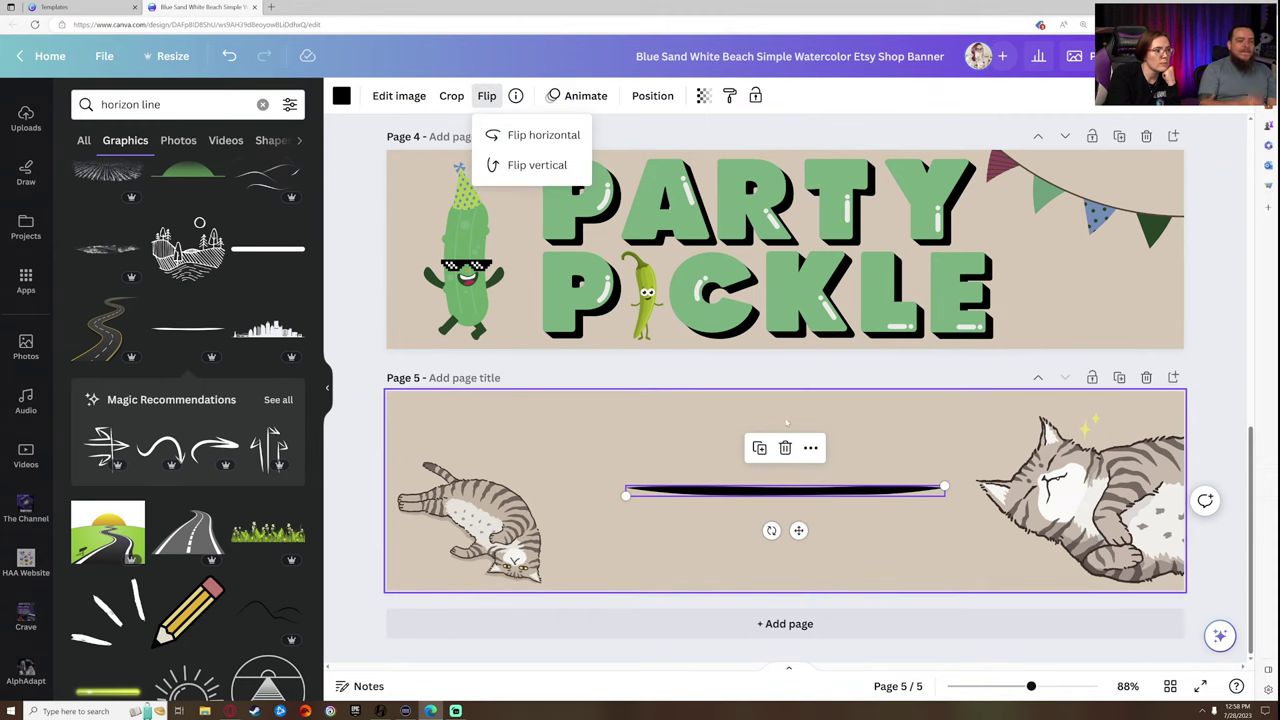
left_click(530, 166)
left_click(670, 452)
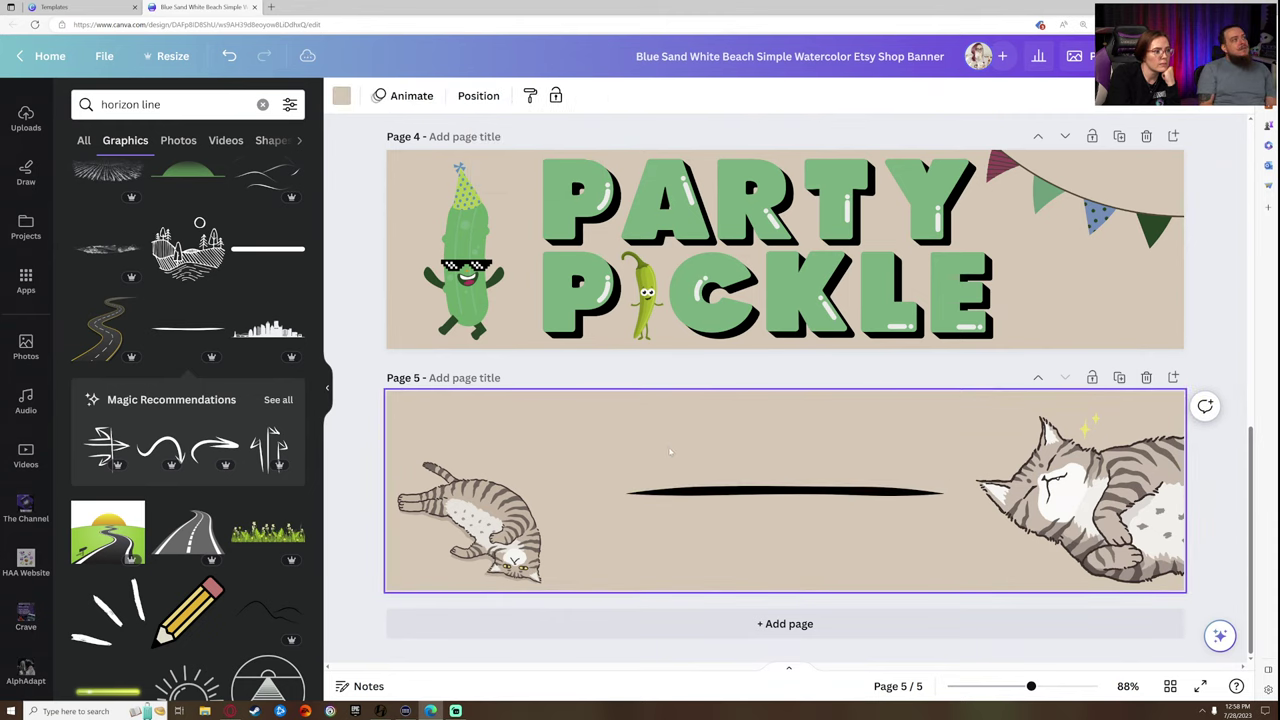
- Enlarge the curved line to nearly the banner's width and center it along the bottom edge of page 5
left_click(700, 502)
left_click_drag(628, 499, 245, 515)
left_click_drag(817, 501, 1035, 585)
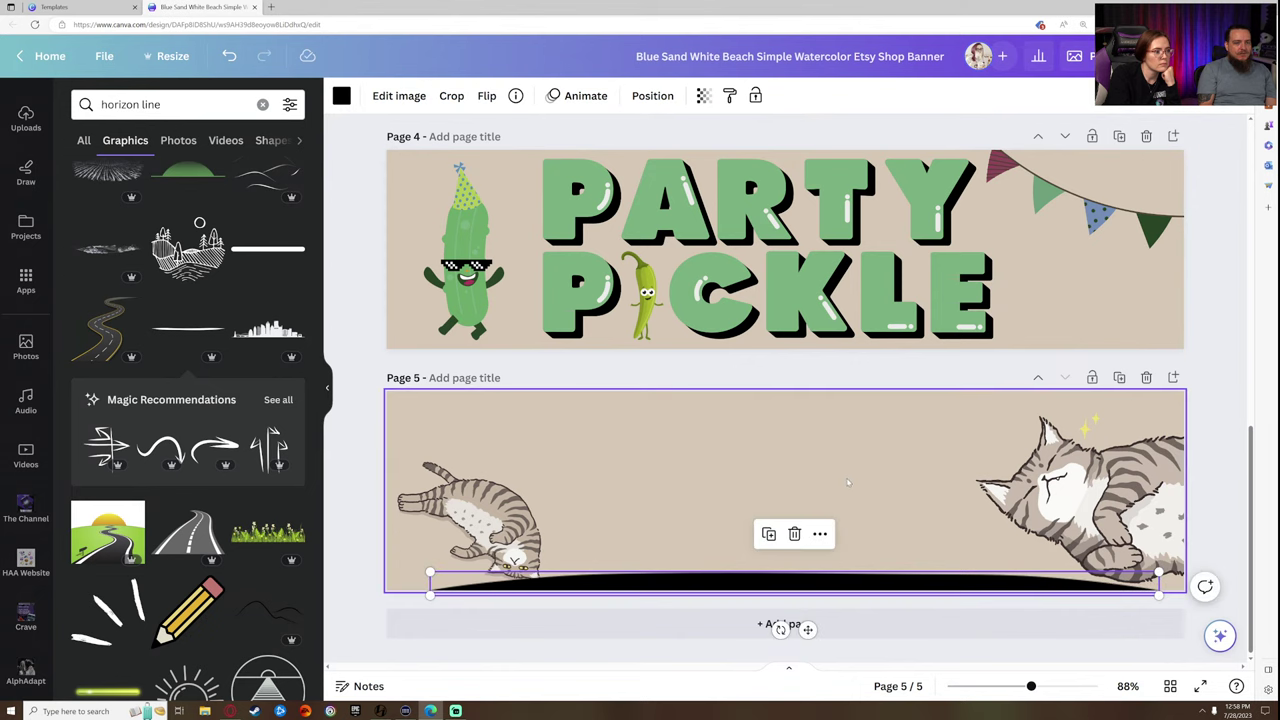
- Recolor the curved ground shape white and raise the small lying tabby slightly above it
left_click(341, 95)
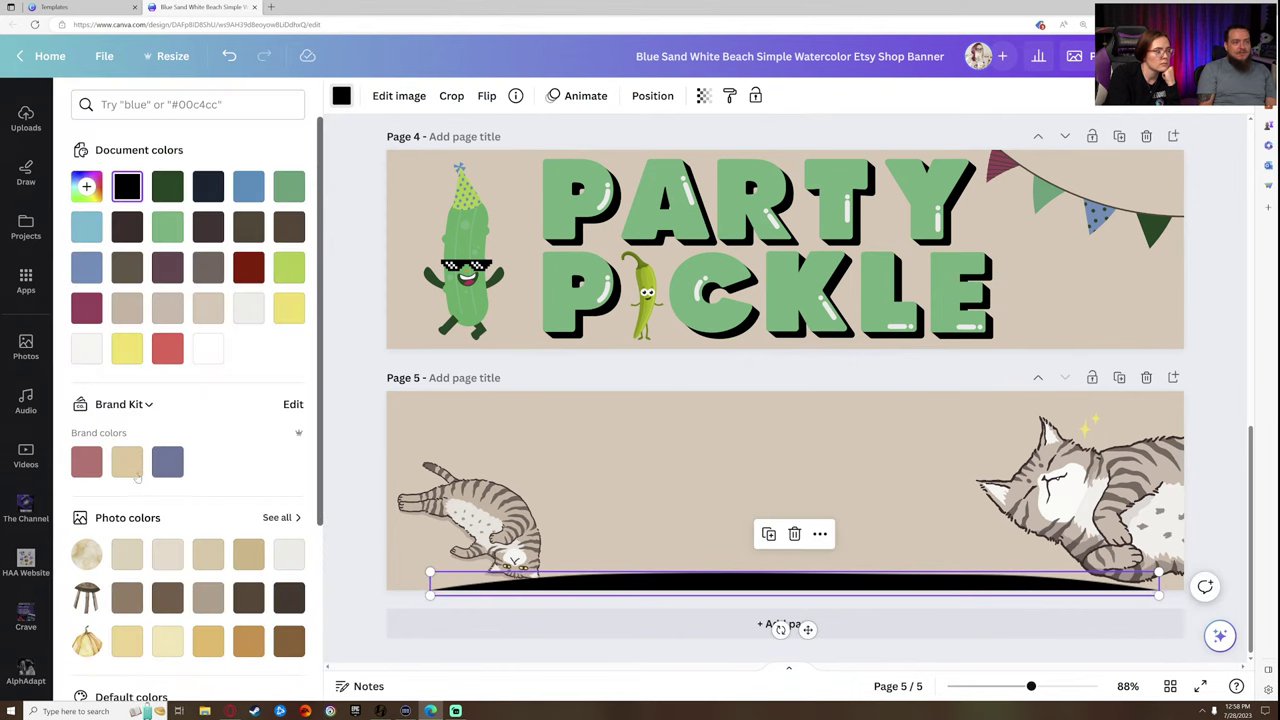
left_click(210, 350)
left_click(712, 492)
left_click_drag(503, 515, 474, 510)
left_click(564, 523)
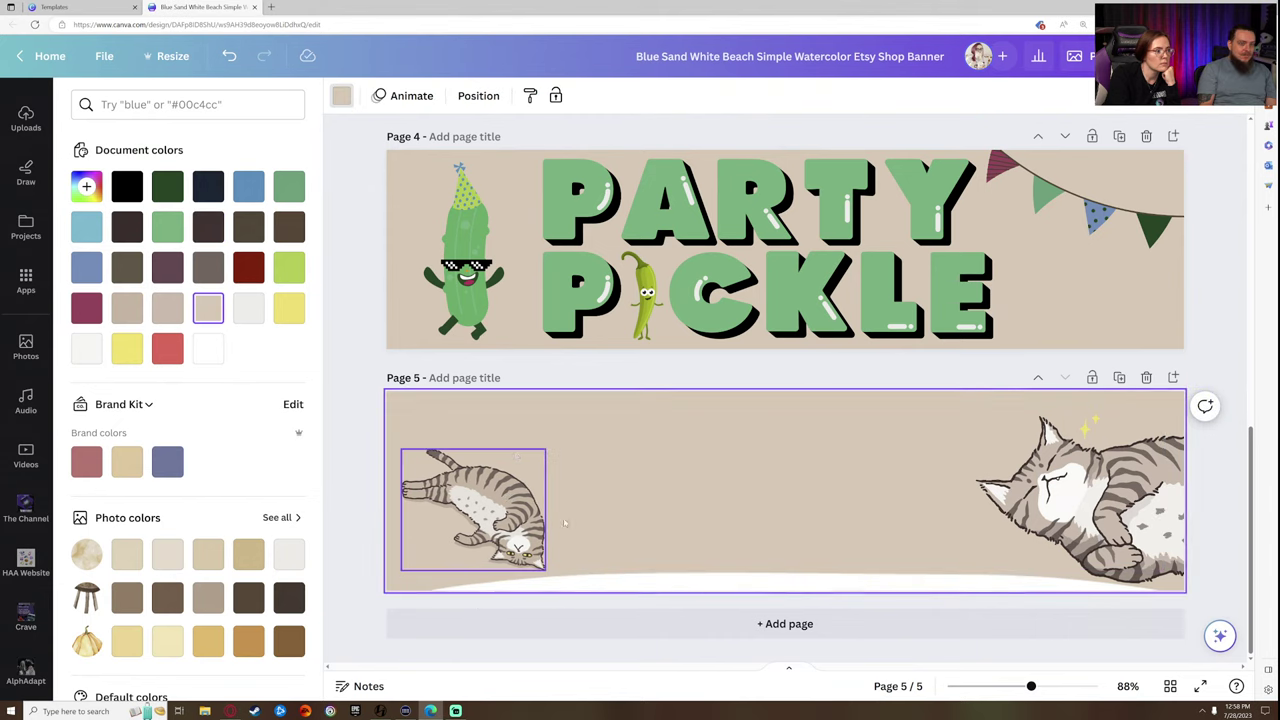
- Search the elements for "pillow" and show all the matching graphics
scroll(37, 232, "up", 3)
left_click(26, 158)
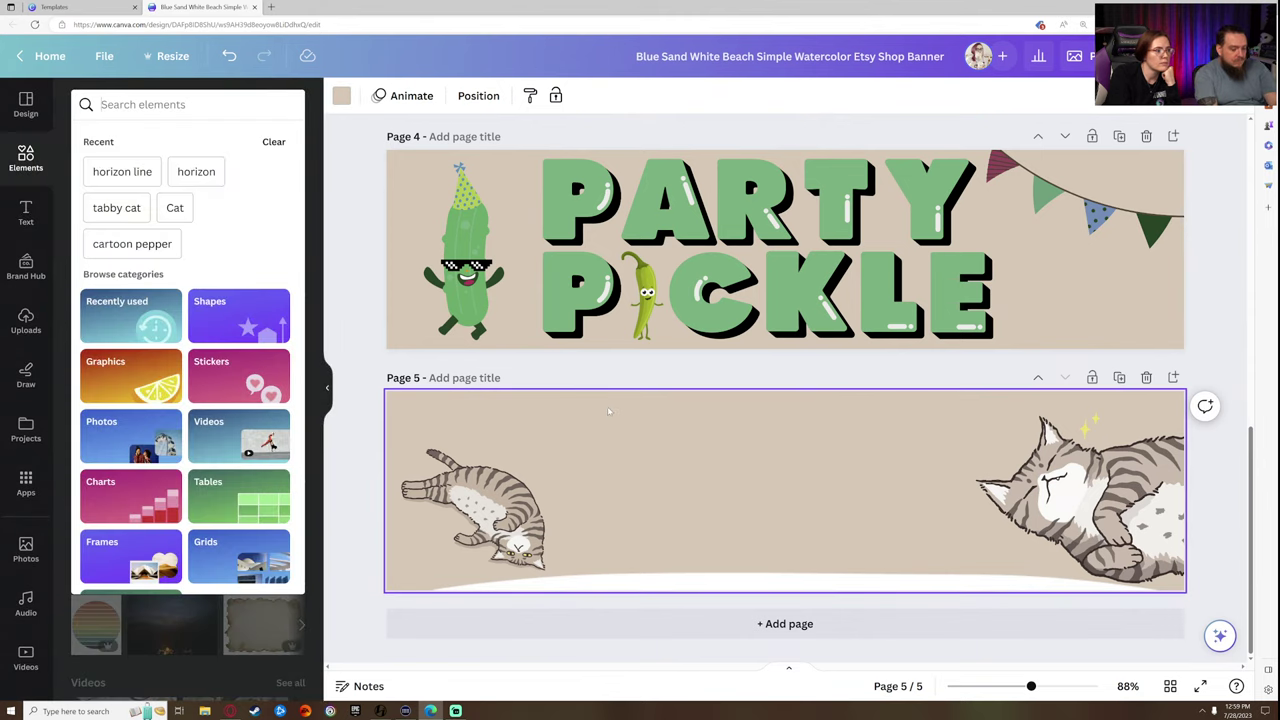
type("pill")
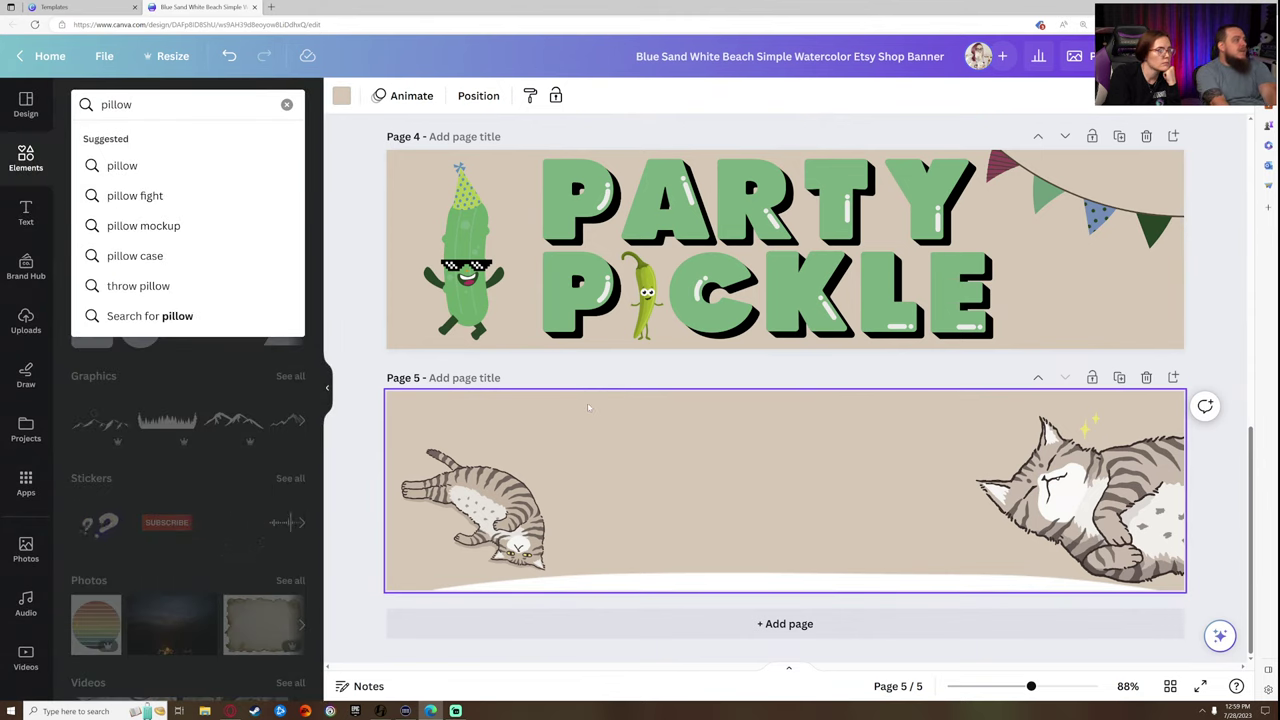
type("ow")
key("Return")
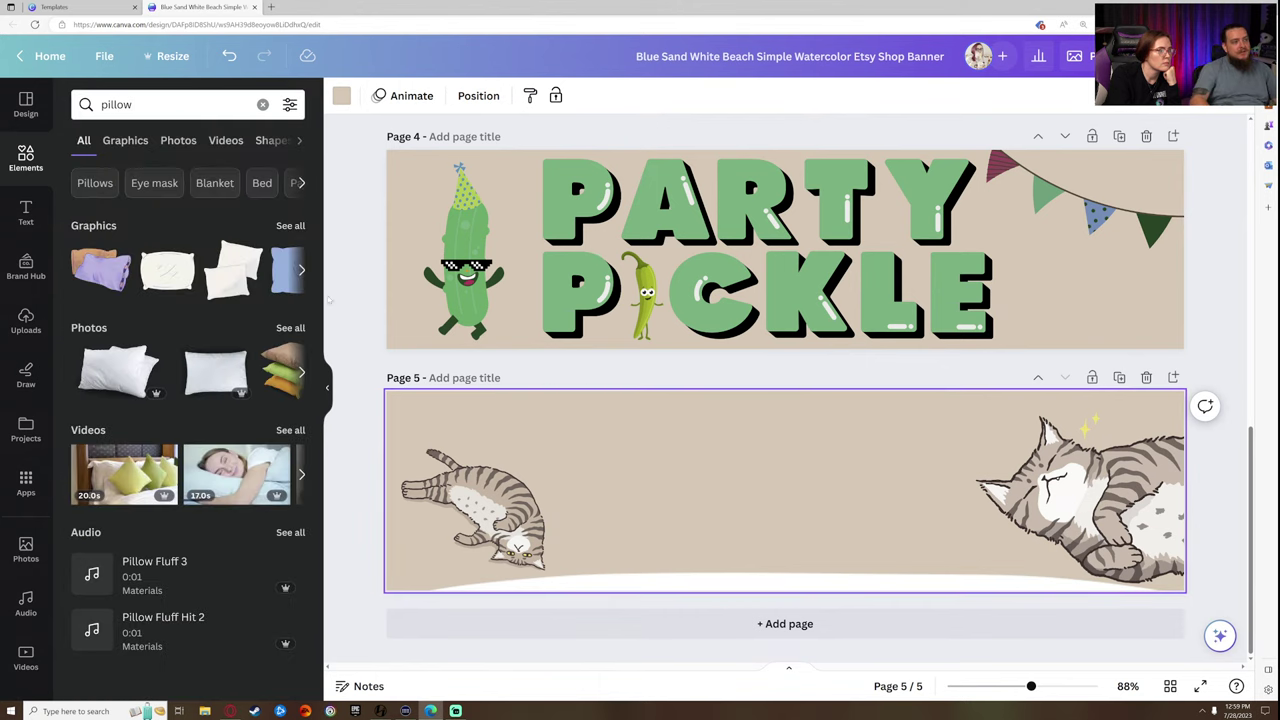
left_click(288, 227)
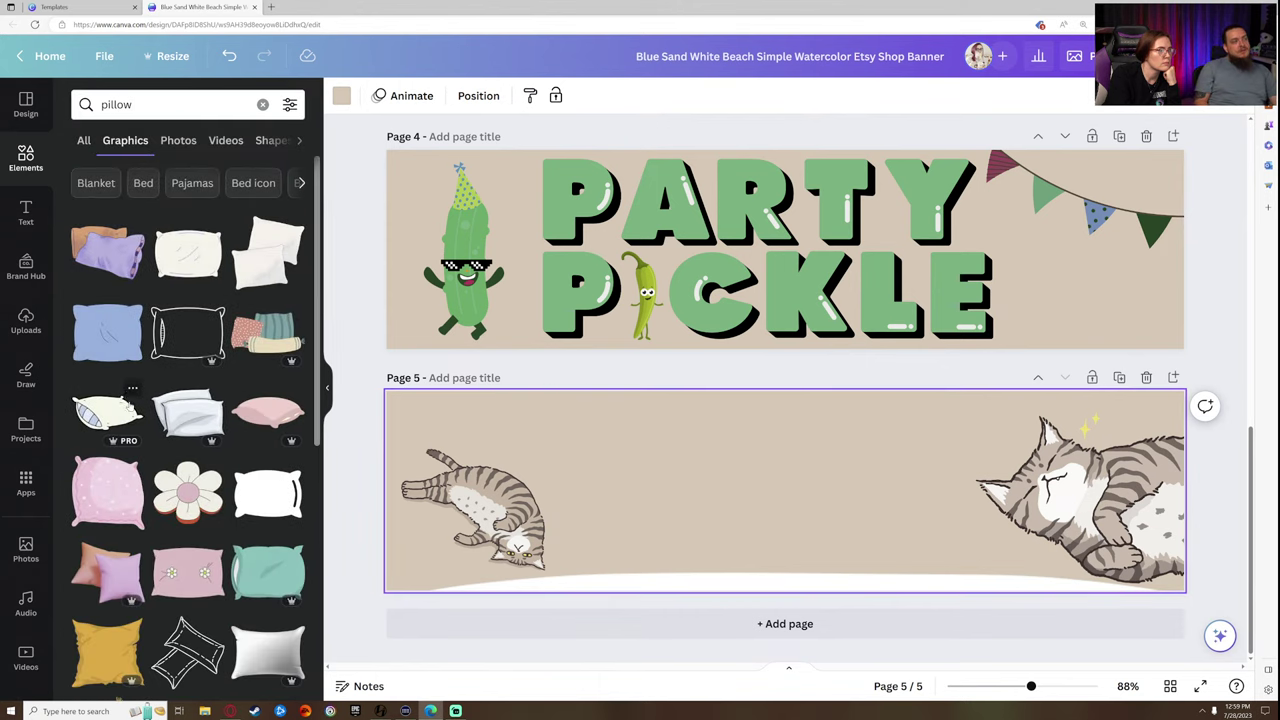
- Try the flat blue pillow graphic with the small lying tabby on page 5
scroll(228, 488, "down", 2)
scroll(196, 482, "down", 4)
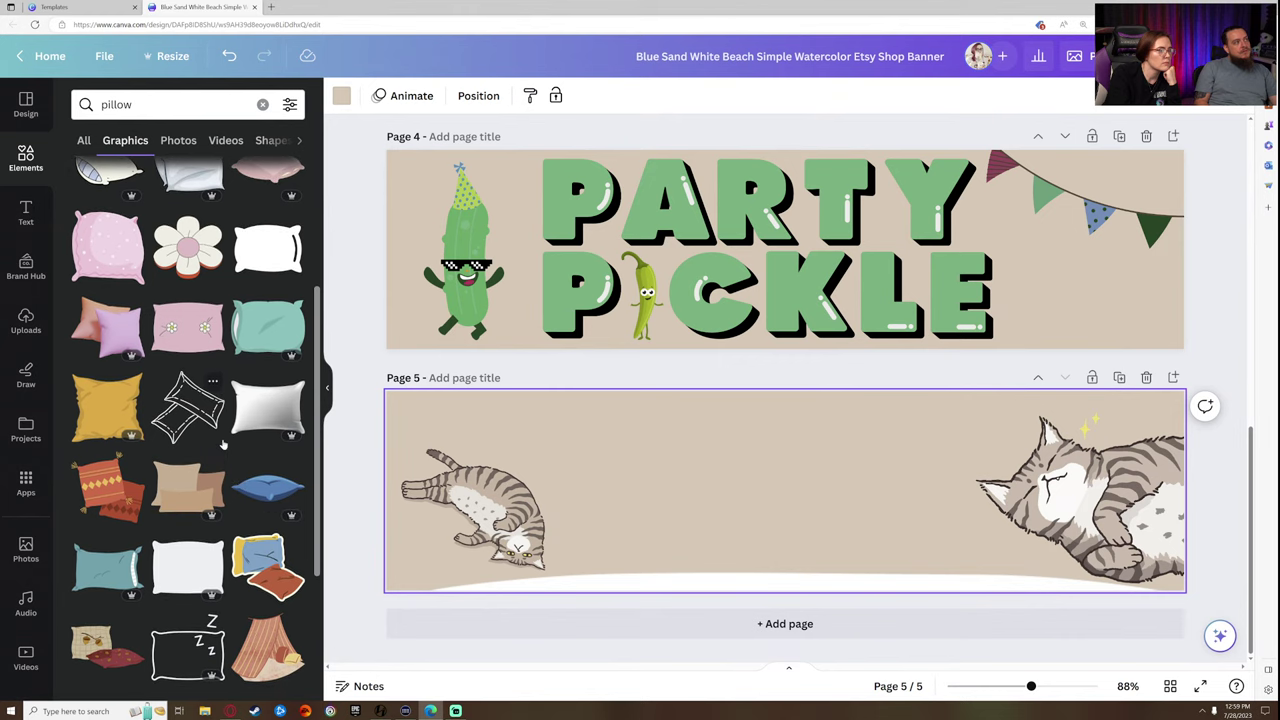
scroll(230, 460, "down", 2)
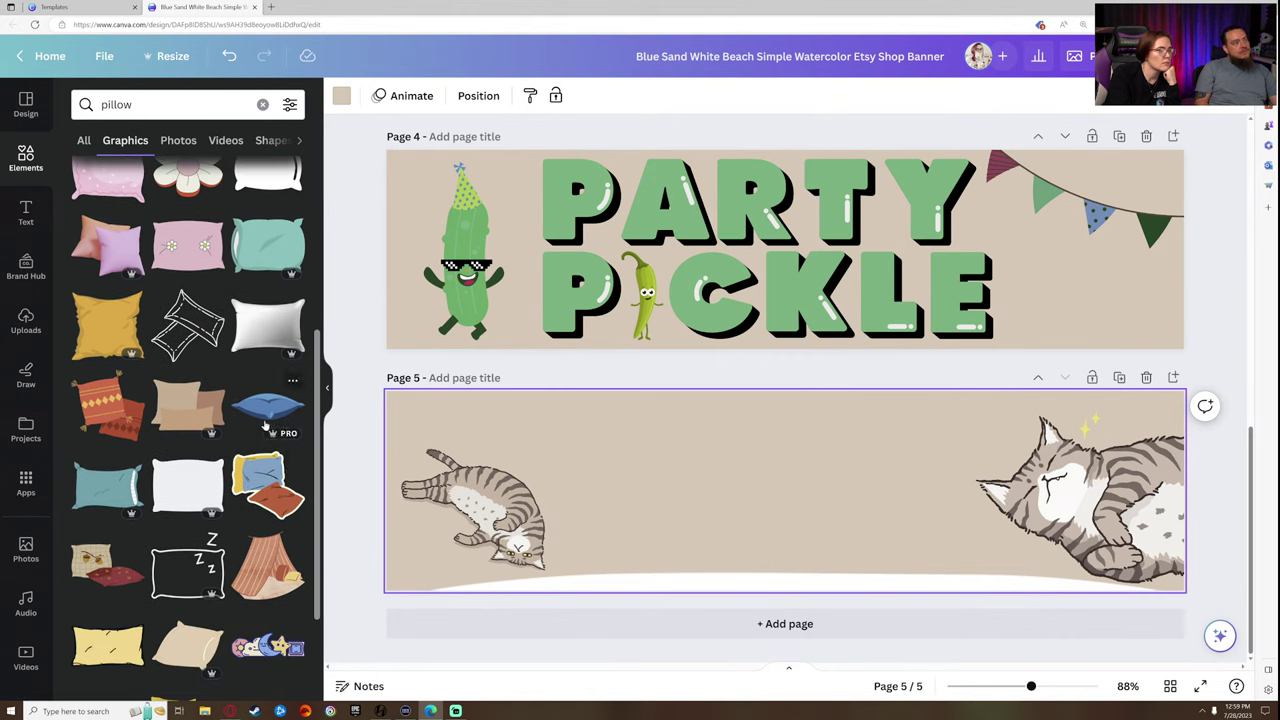
left_click(265, 426)
left_click_drag(810, 488, 479, 519)
left_click(509, 453)
left_click(480, 520)
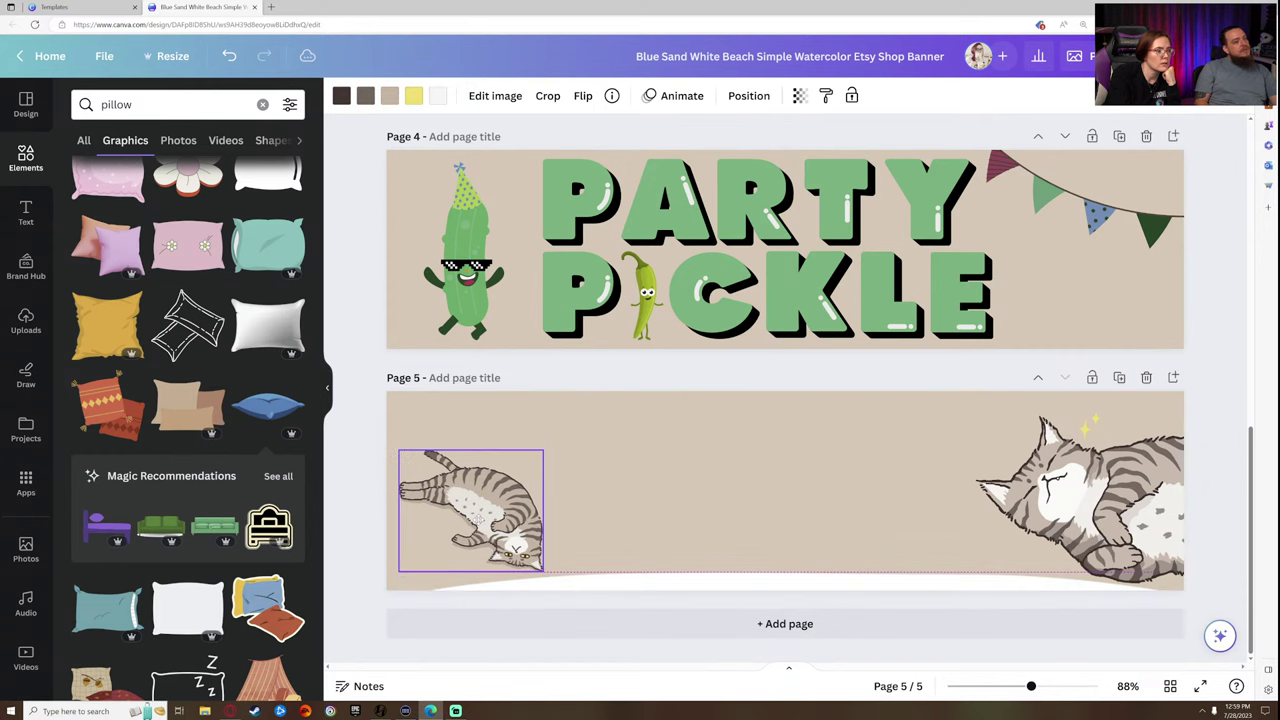
left_click(466, 585)
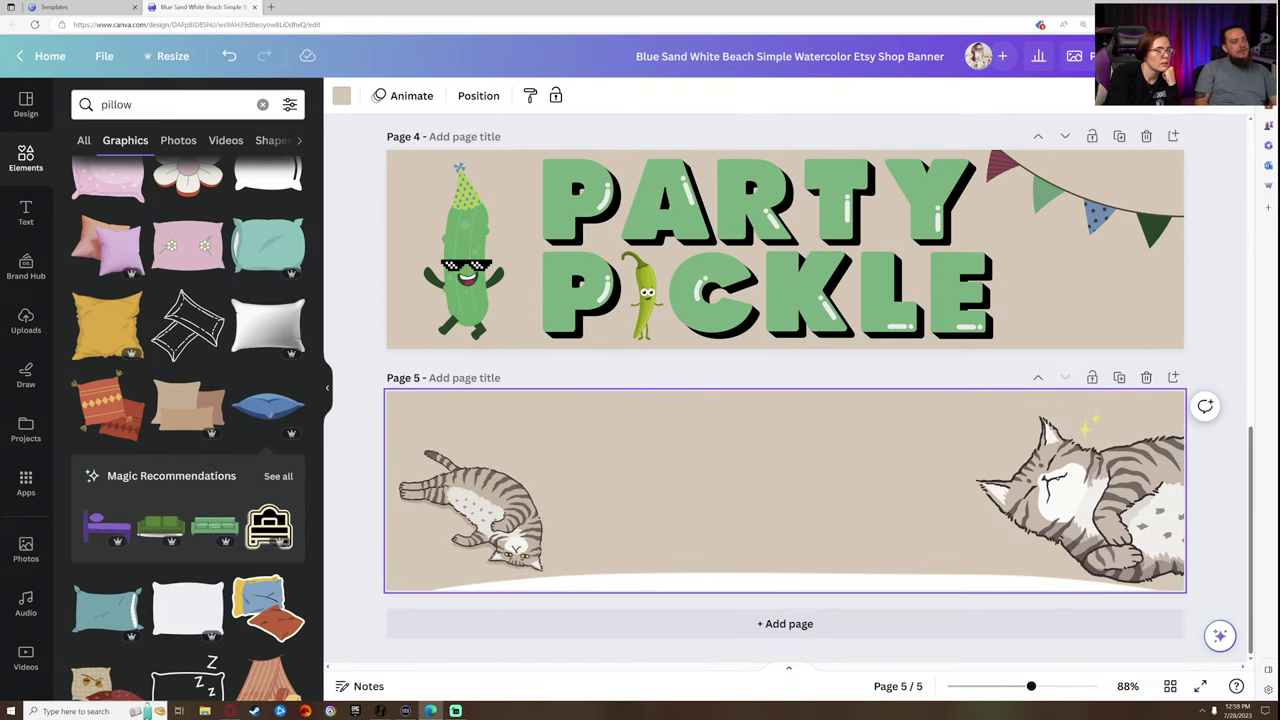
- Search the graphics for "moon" and place the crescent moon with clouds and stars on page 5 between the cats
left_click(160, 104)
type("moon")
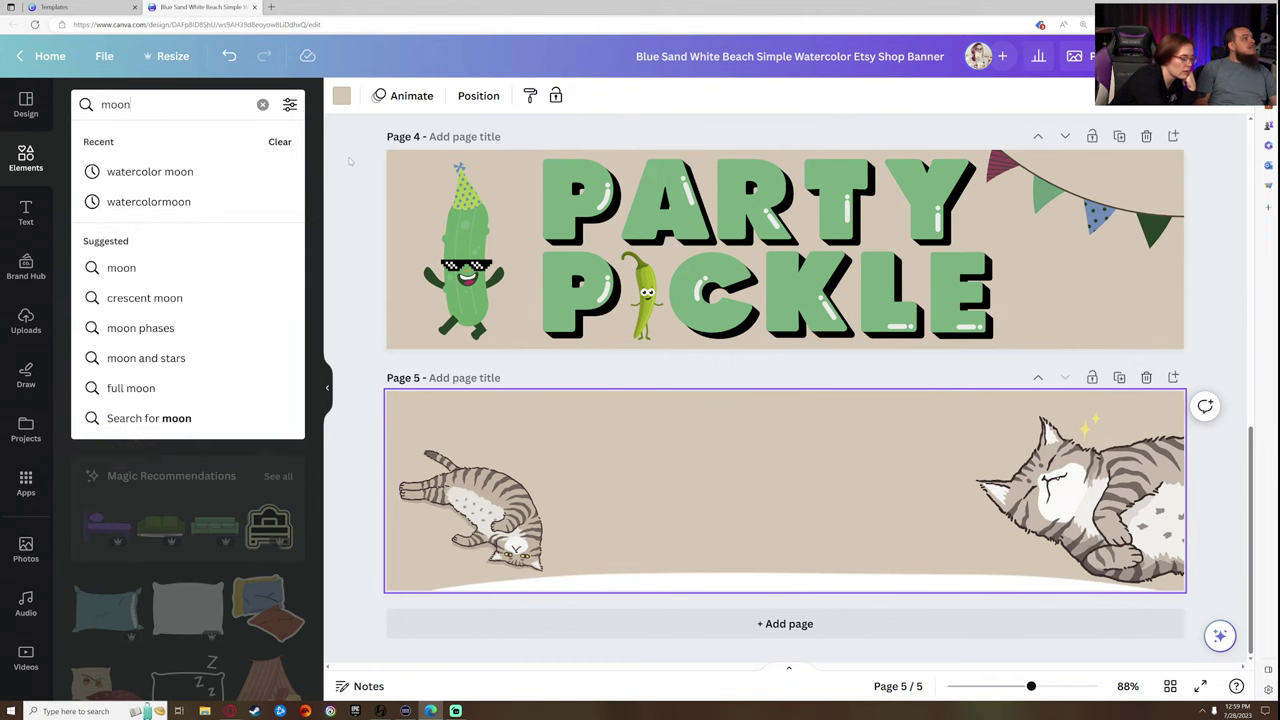
key("Return")
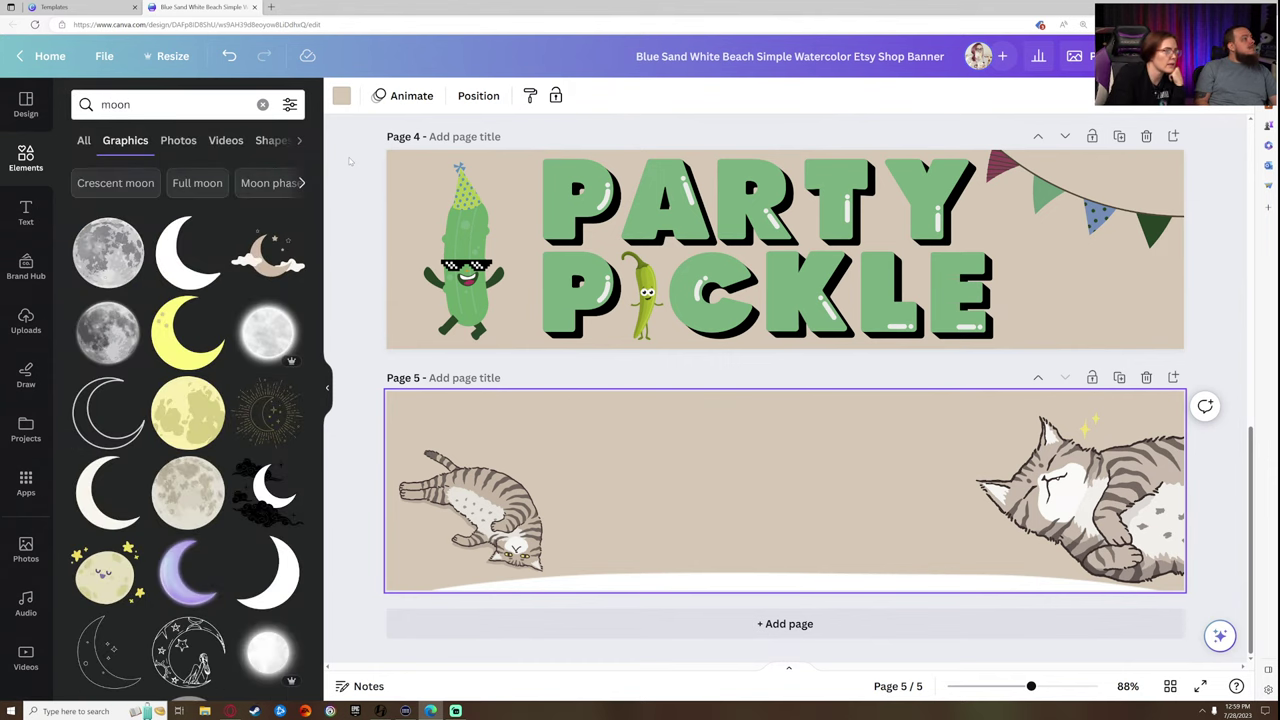
left_click(282, 255)
left_click_drag(785, 489, 659, 457)
- Recolor the crescent in the moon graphic to light grey #E7E3DD and move the graphic up to the banner's upper edge
left_click(366, 96)
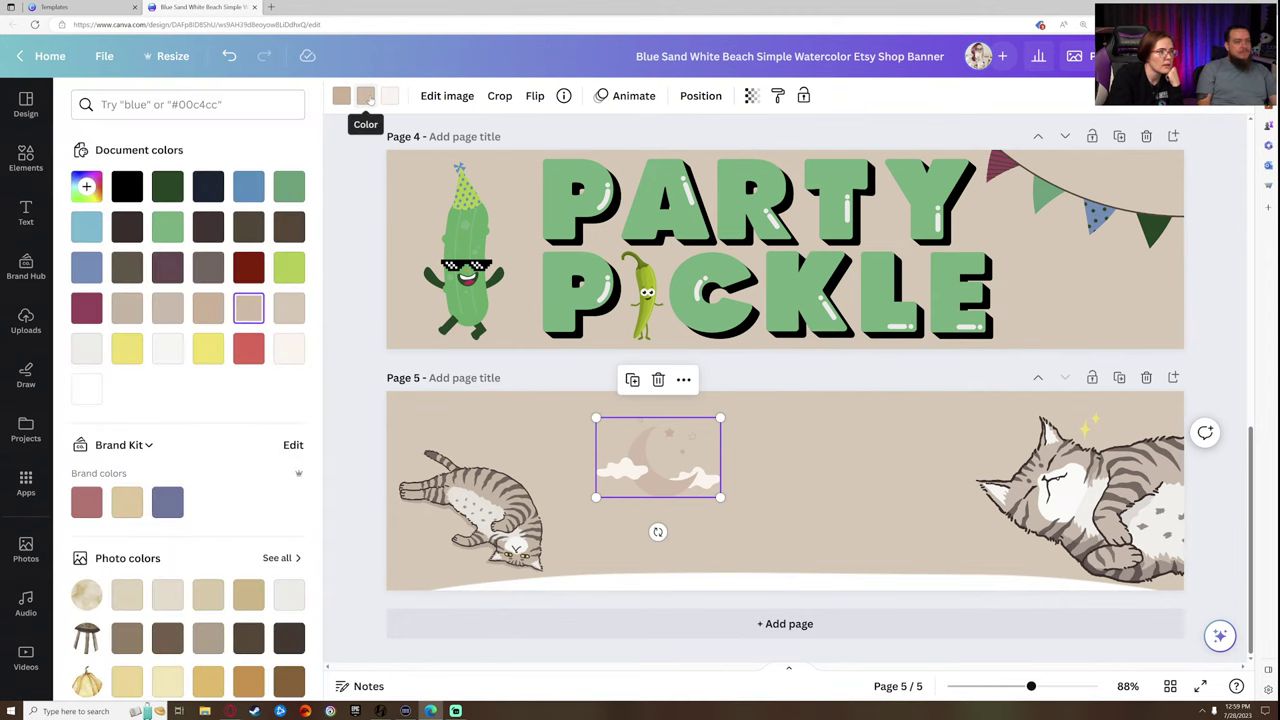
left_click(86, 186)
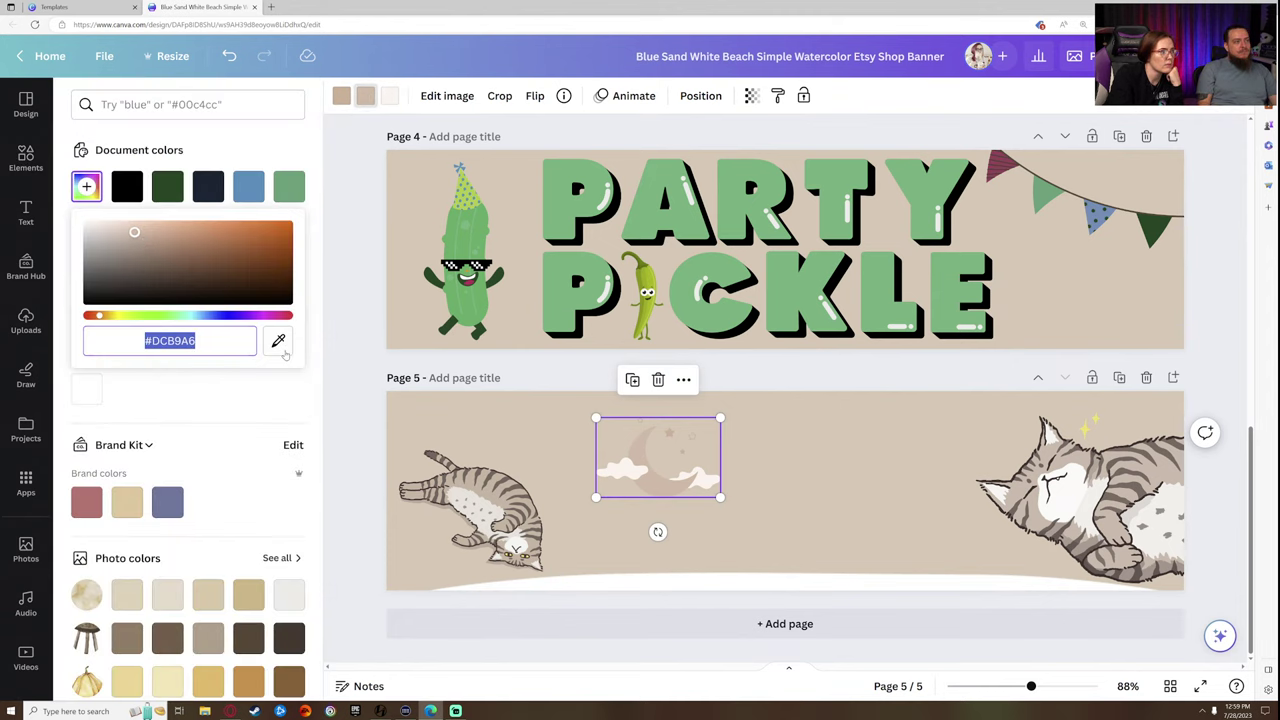
left_click(658, 458)
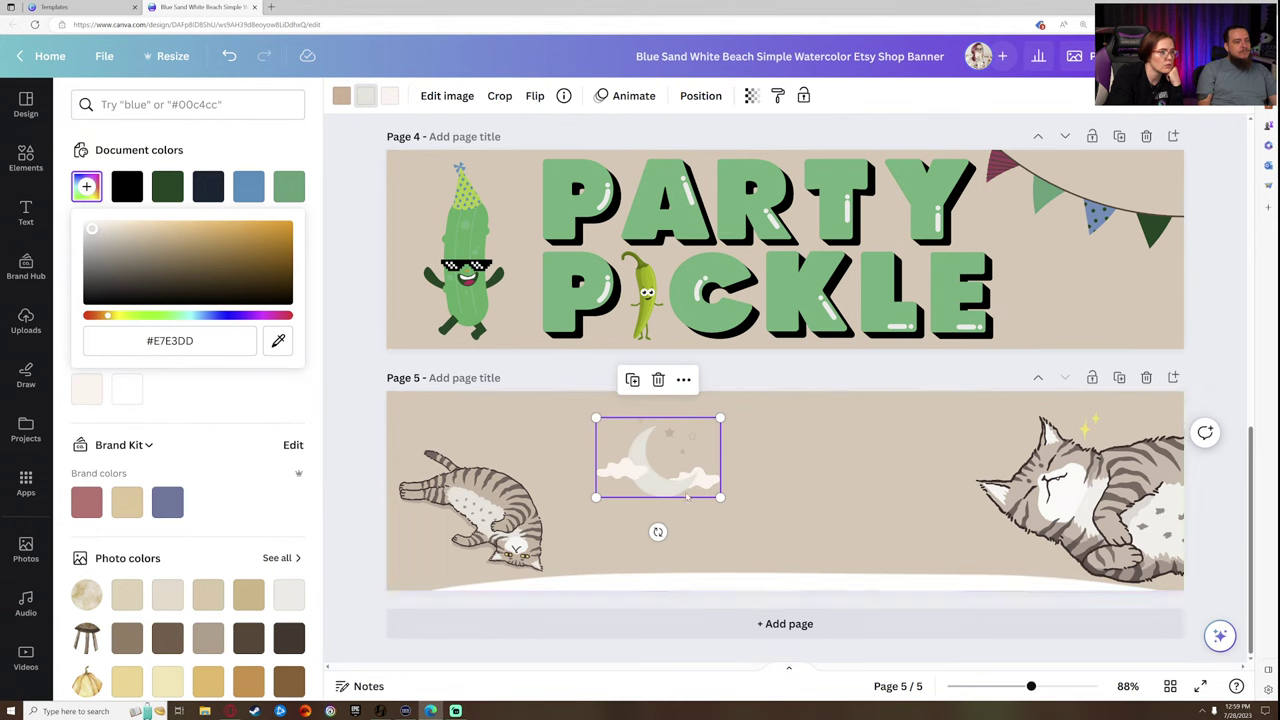
left_click_drag(658, 458, 604, 430)
- Recolor the moon graphic's stars white, then enlarge the graphic and place it near the middle of the page 5 banner
left_click(341, 96)
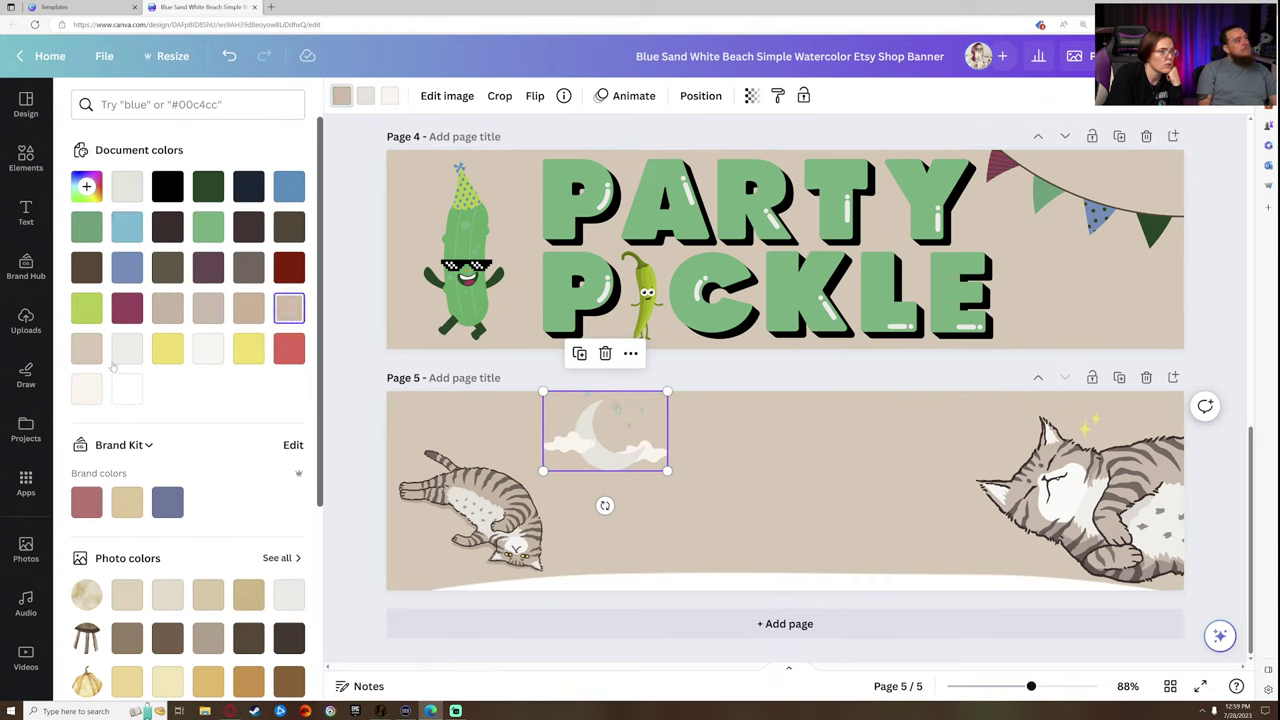
left_click_drag(604, 430, 945, 563)
left_click_drag(830, 487, 745, 478)
left_click(592, 448)
left_click(562, 412)
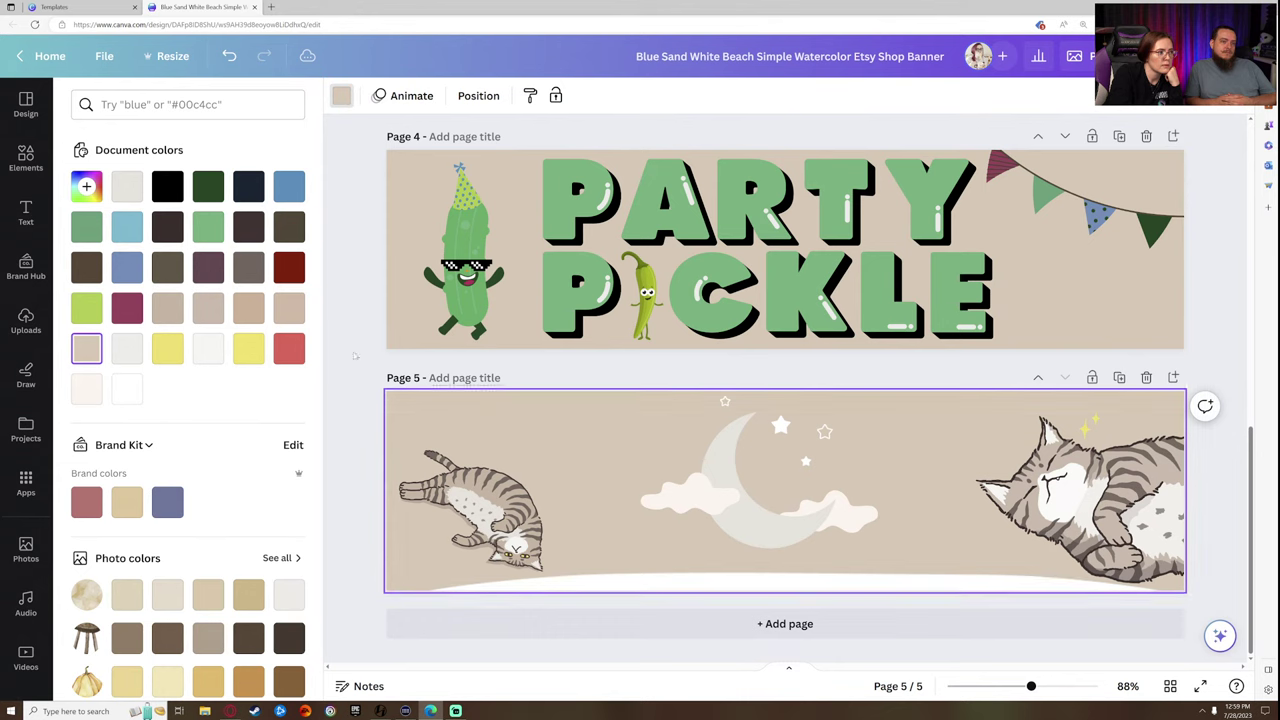
- Make the moon graphic on page 5 partly transparent so it fades into the beige background
left_click(26, 212)
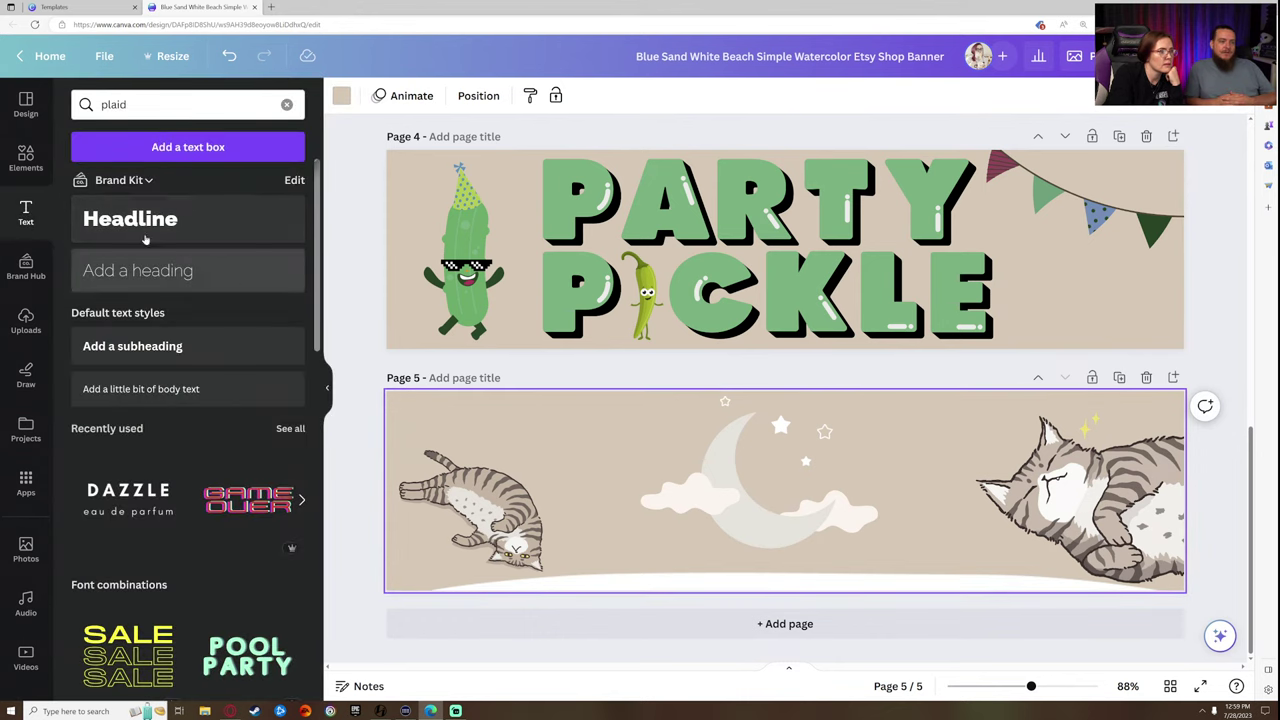
left_click(760, 470)
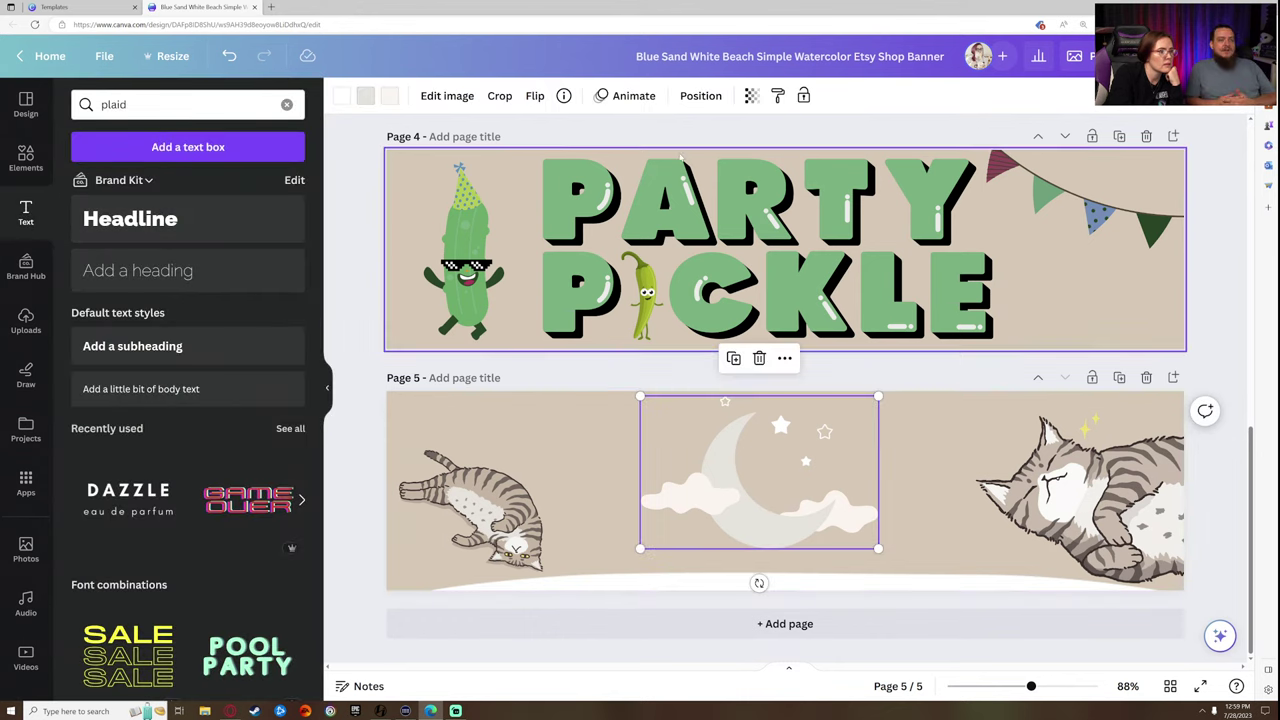
left_click(751, 95)
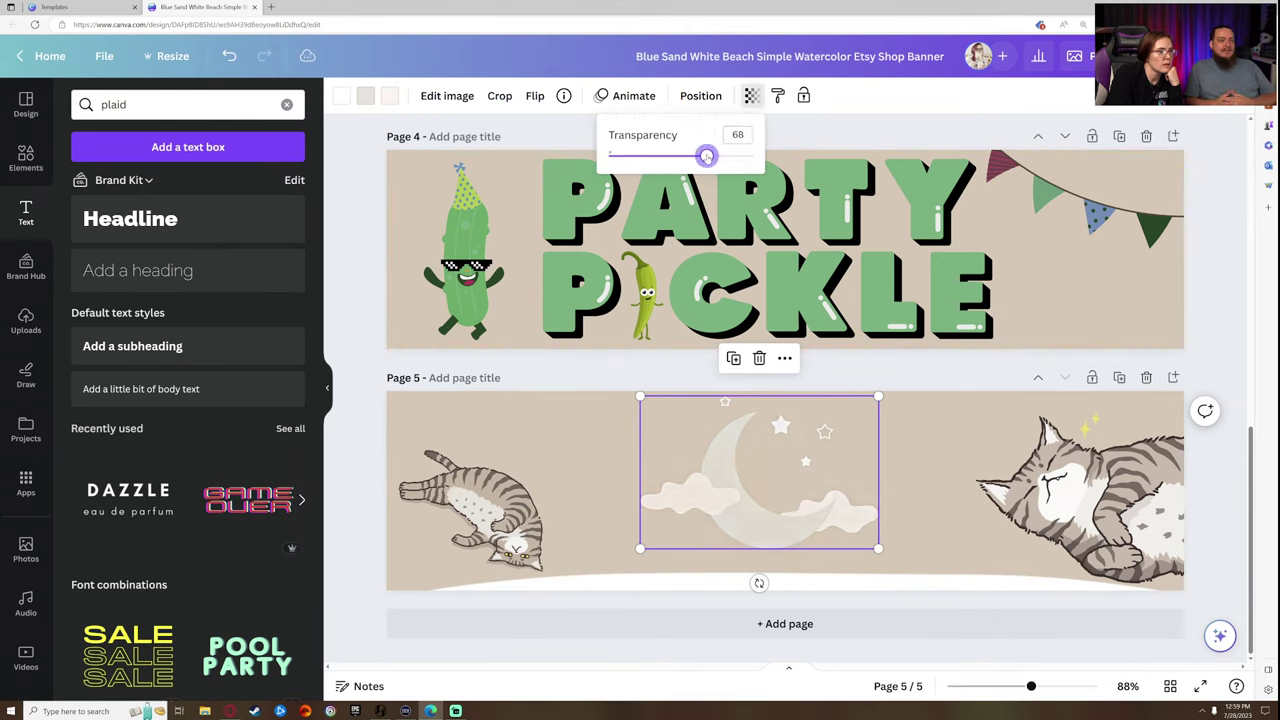
- Add a headline reading "Sleepy" over the moon and enlarge it to font size 56.3
left_click(130, 218)
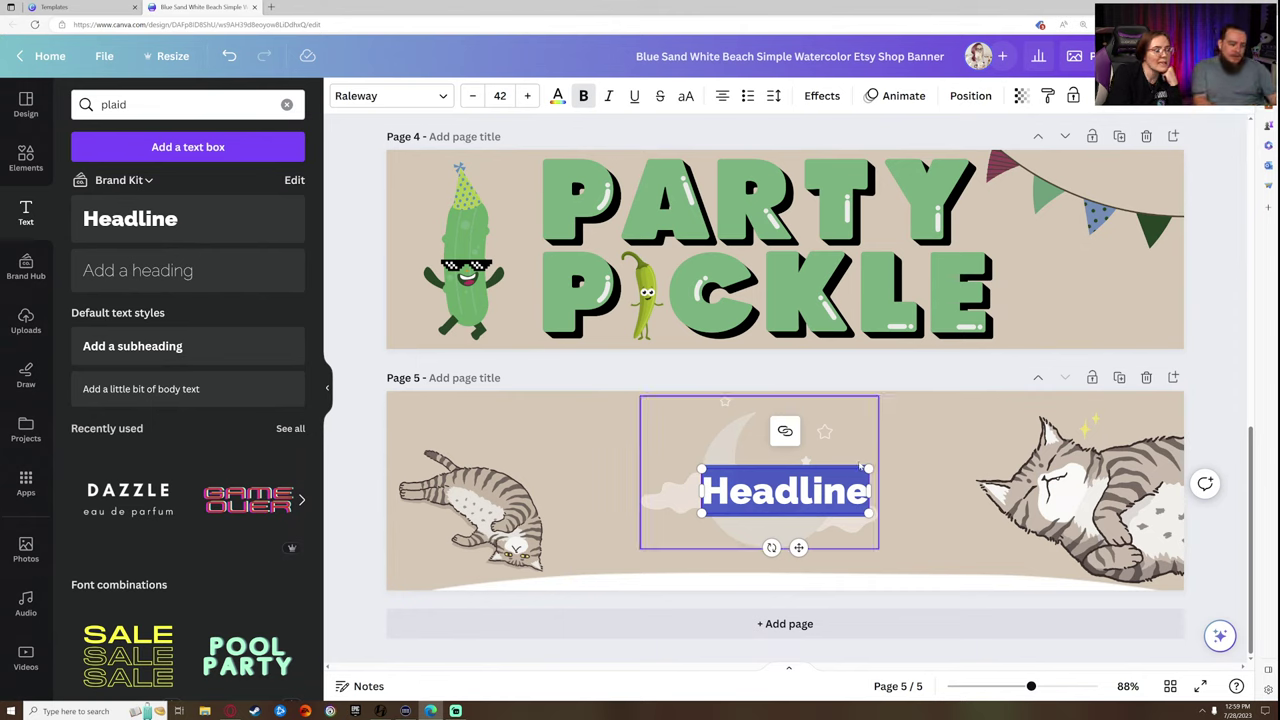
type("SDL")
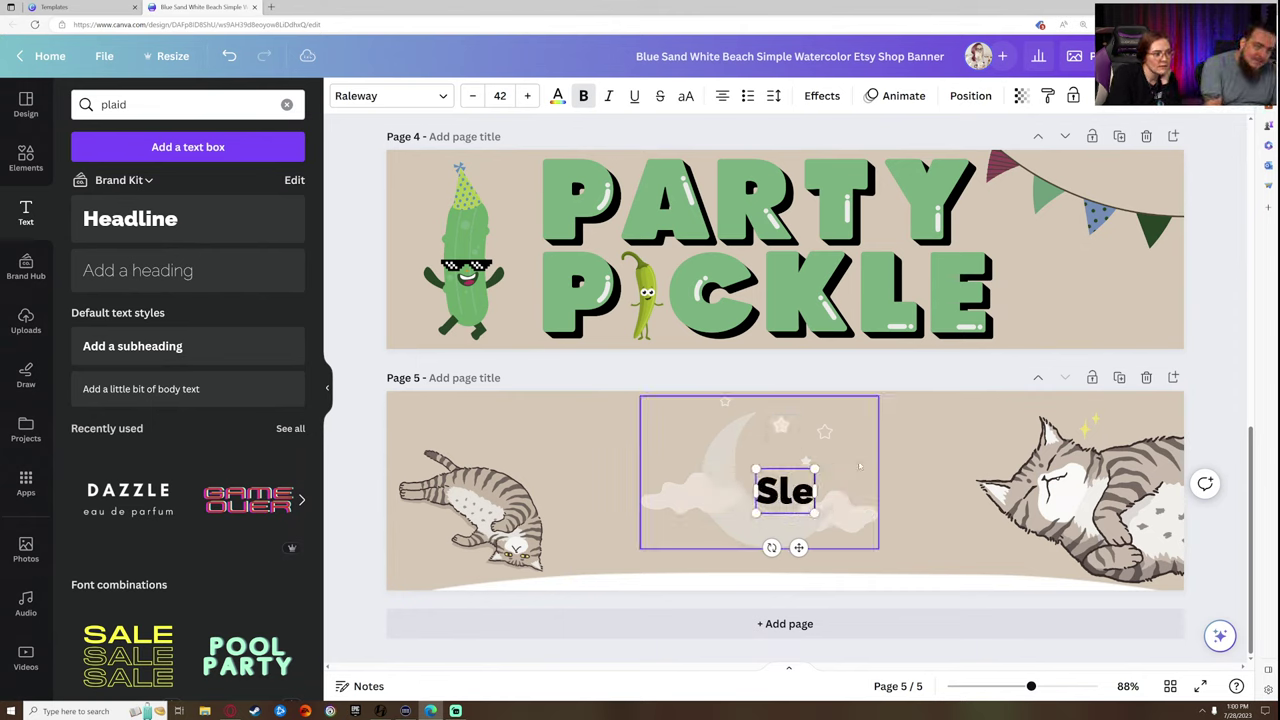
type("epy")
left_click(828, 500)
mouse_move(828, 500)
left_mouse_down()
mouse_move(794, 491)
mouse_move(851, 497)
left_mouse_up()
- Duplicate the "Sleepy" text, place the copy centered directly beneath it and change its wording to "Bubs"
left_click(741, 400)
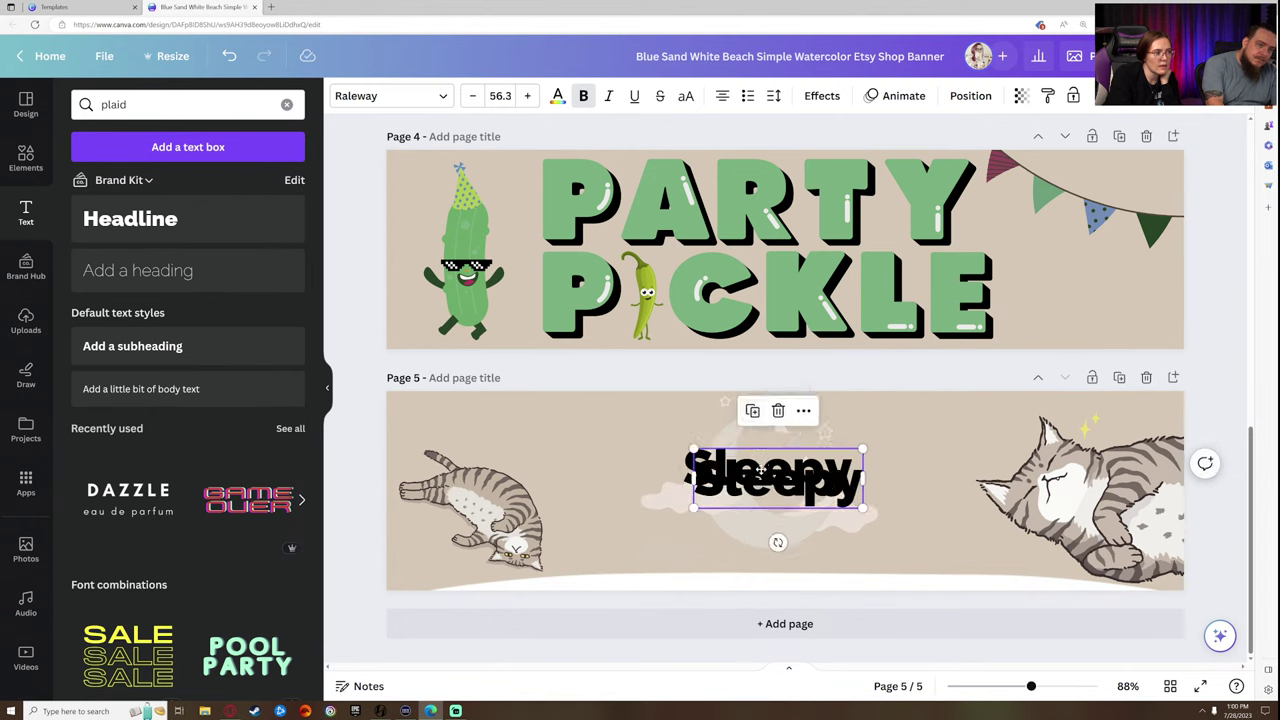
left_click_drag(770, 474, 766, 522)
double_click(766, 522)
type("Bubs")
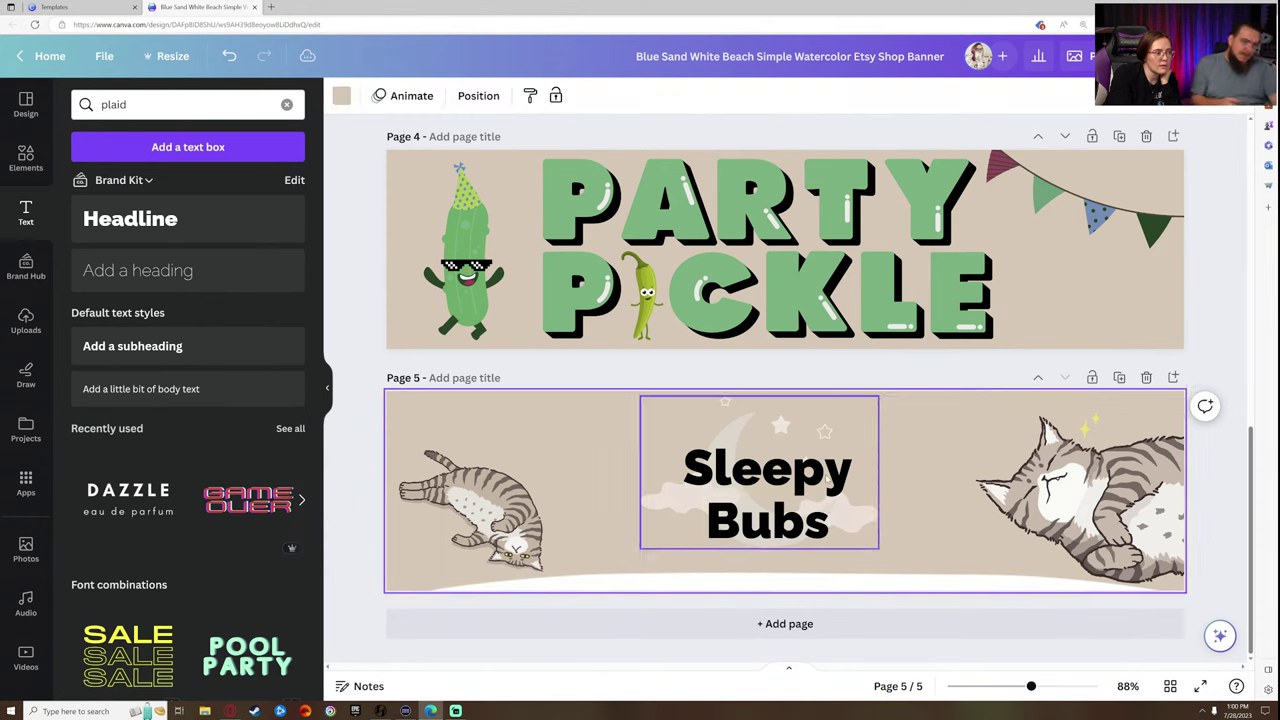
- Set the font of both the "Sleepy" and "Bubs" texts to Sailors
left_click(767, 468)
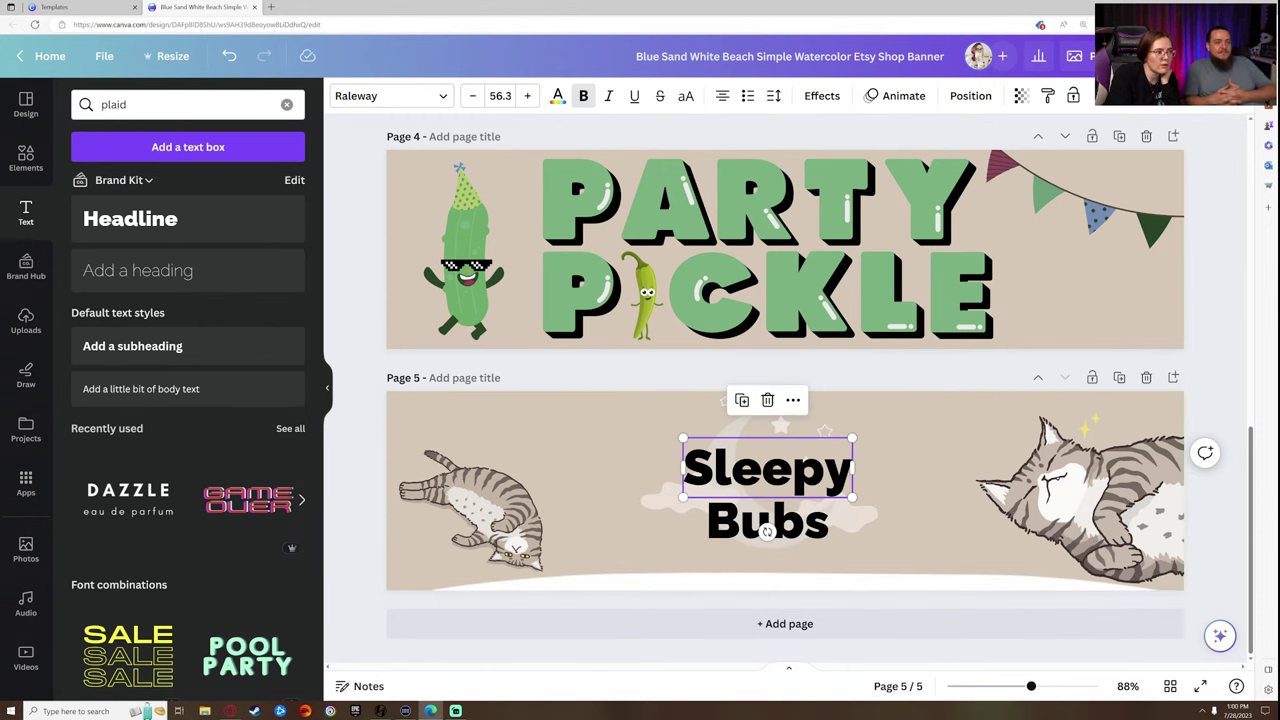
left_click(403, 96)
left_click(190, 313)
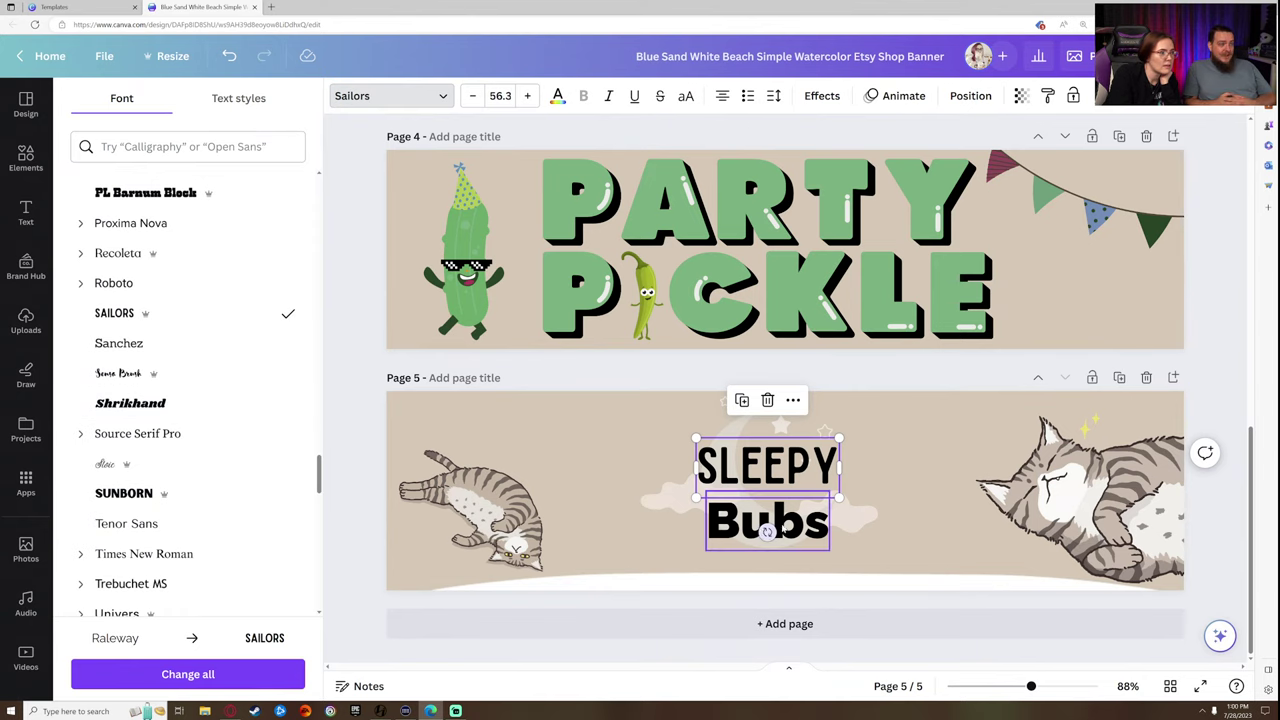
left_click(767, 531)
left_click(114, 313)
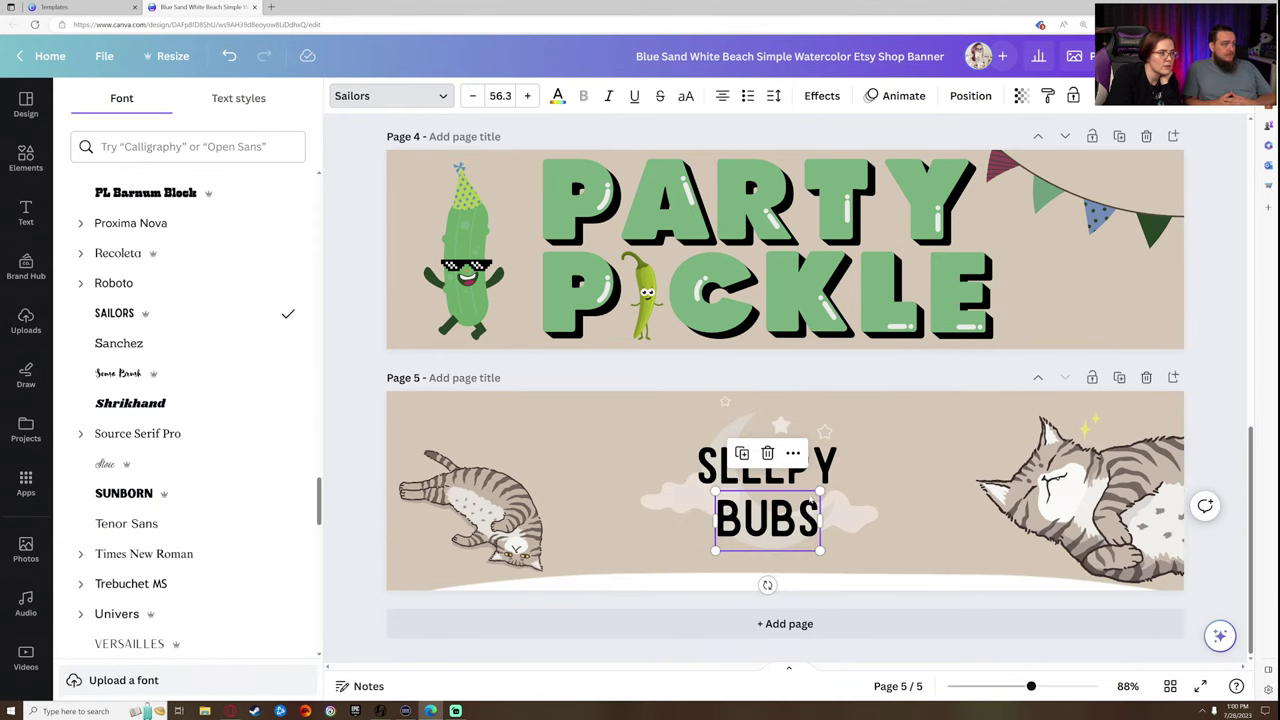
- Enlarge the moon graphic slightly behind the title on page 5
left_click(863, 489)
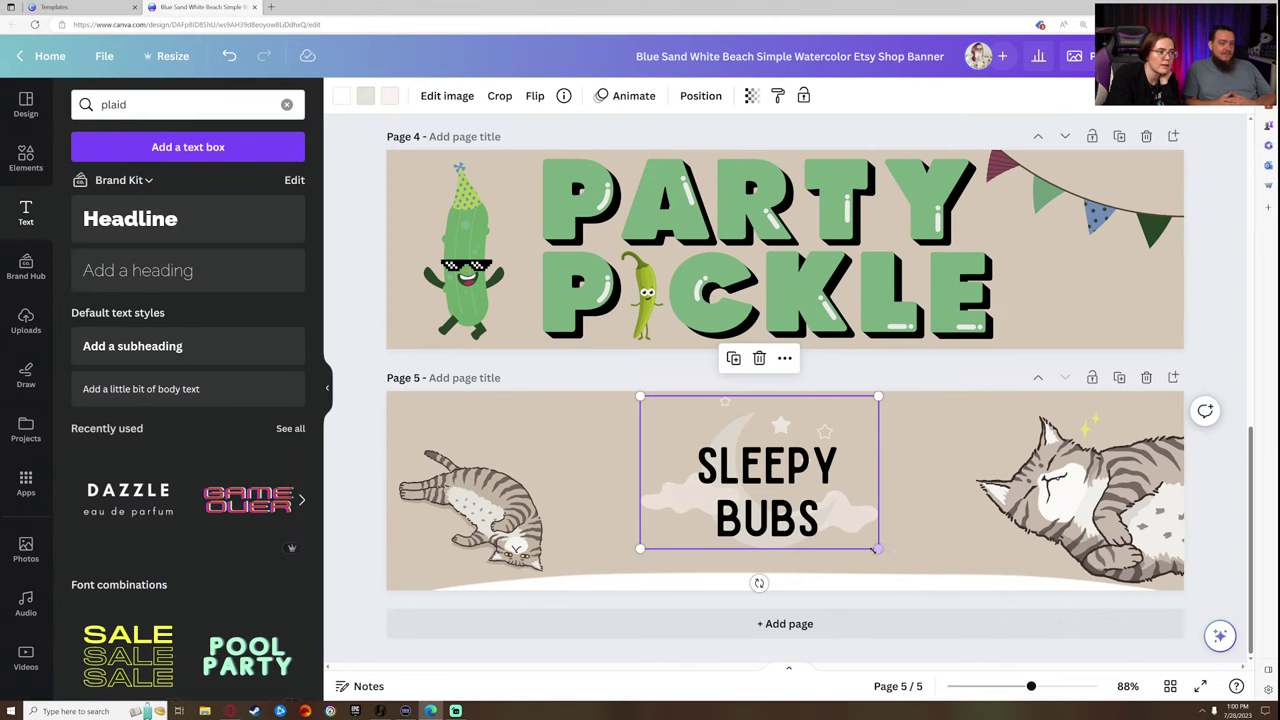
mouse_move(878, 548)
left_mouse_down()
mouse_move(899, 568)
mouse_move(875, 538)
left_mouse_up()
- Set the white ground curve's transparency to 48 and center the moon graphic horizontally, aligned with the banner's upper edge
left_click(938, 579)
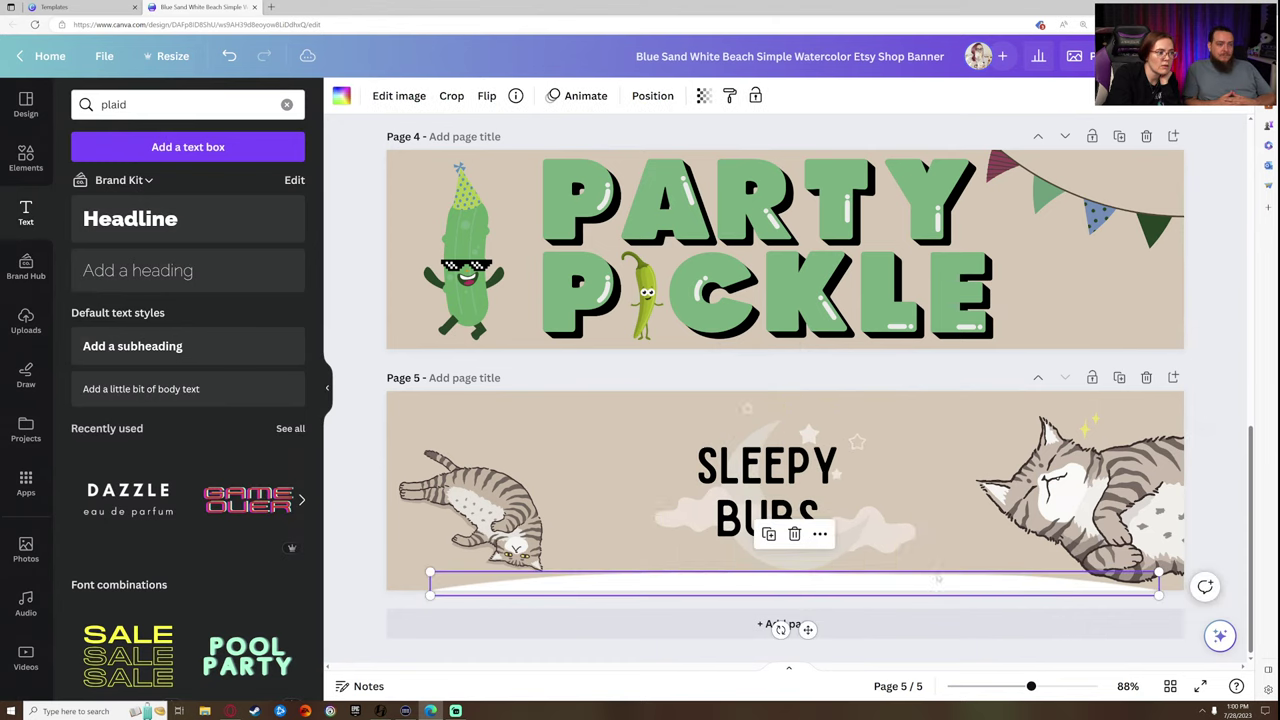
left_click(704, 96)
left_click_drag(696, 157, 642, 157)
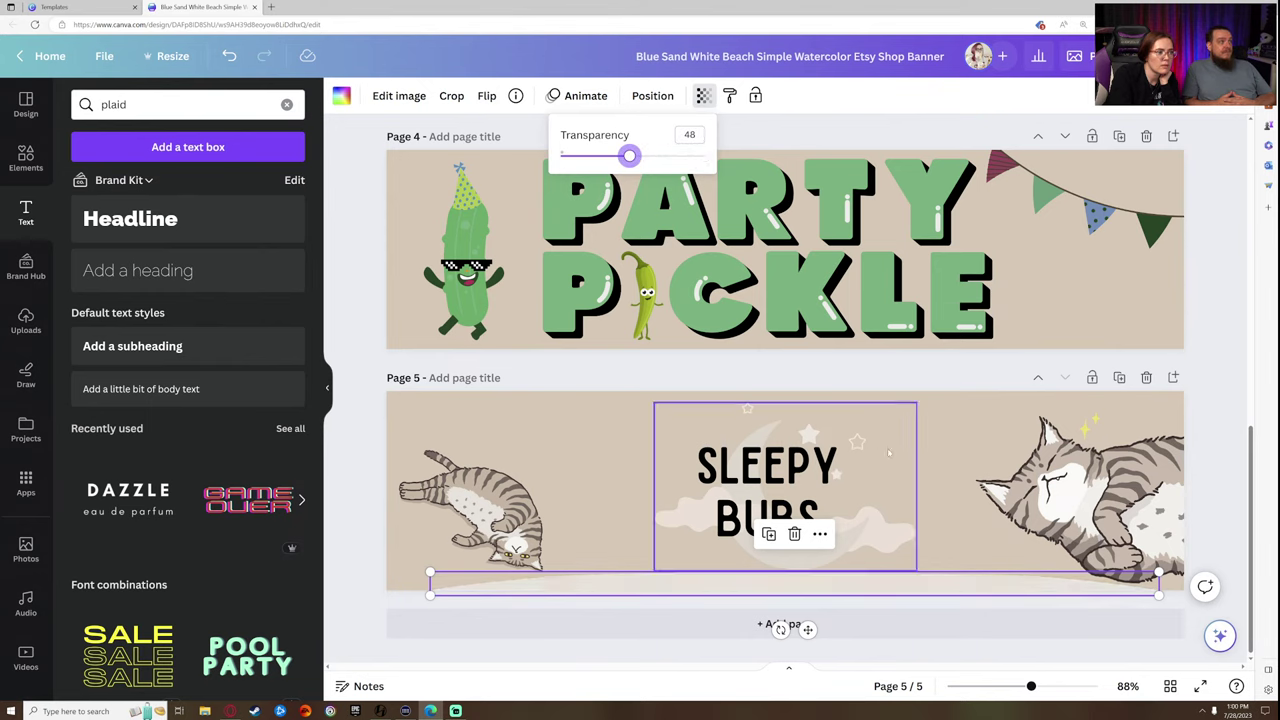
left_click(940, 545)
left_click(872, 541)
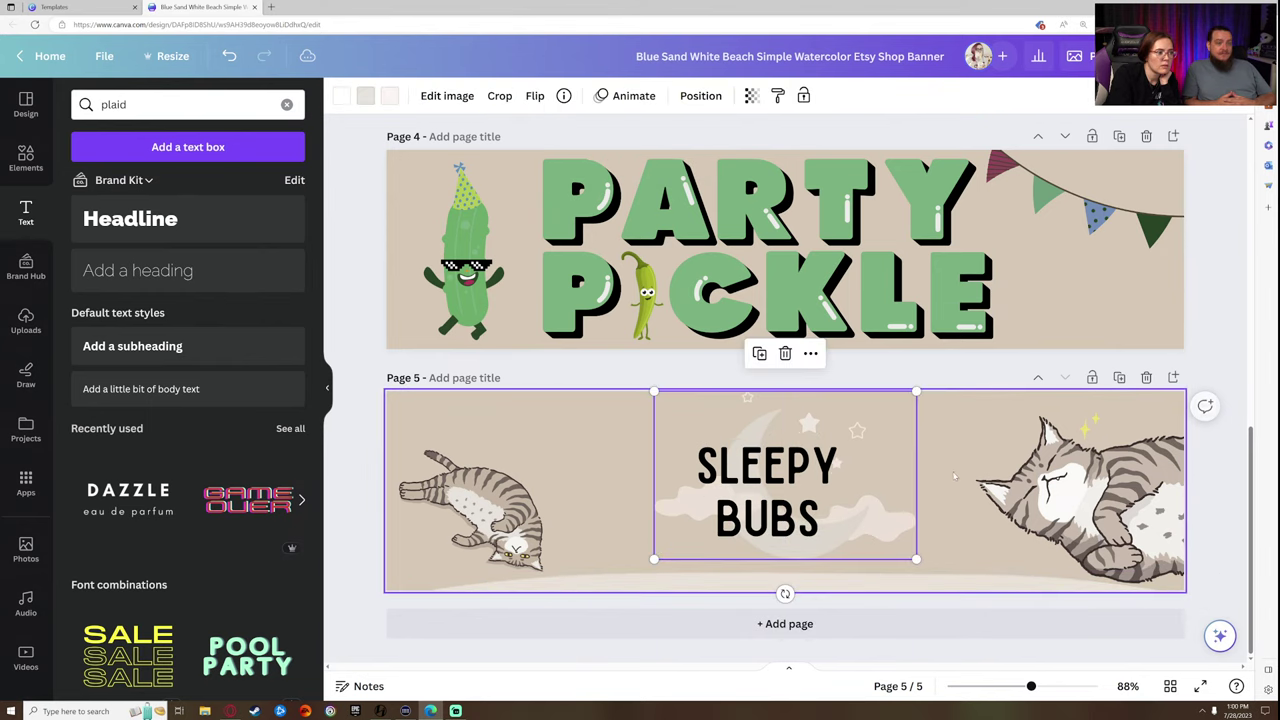
- Recolor the word "Sleepy" with the brownish grey #71665F sampled from the small tabby's fur
left_click(766, 466)
left_click(560, 96)
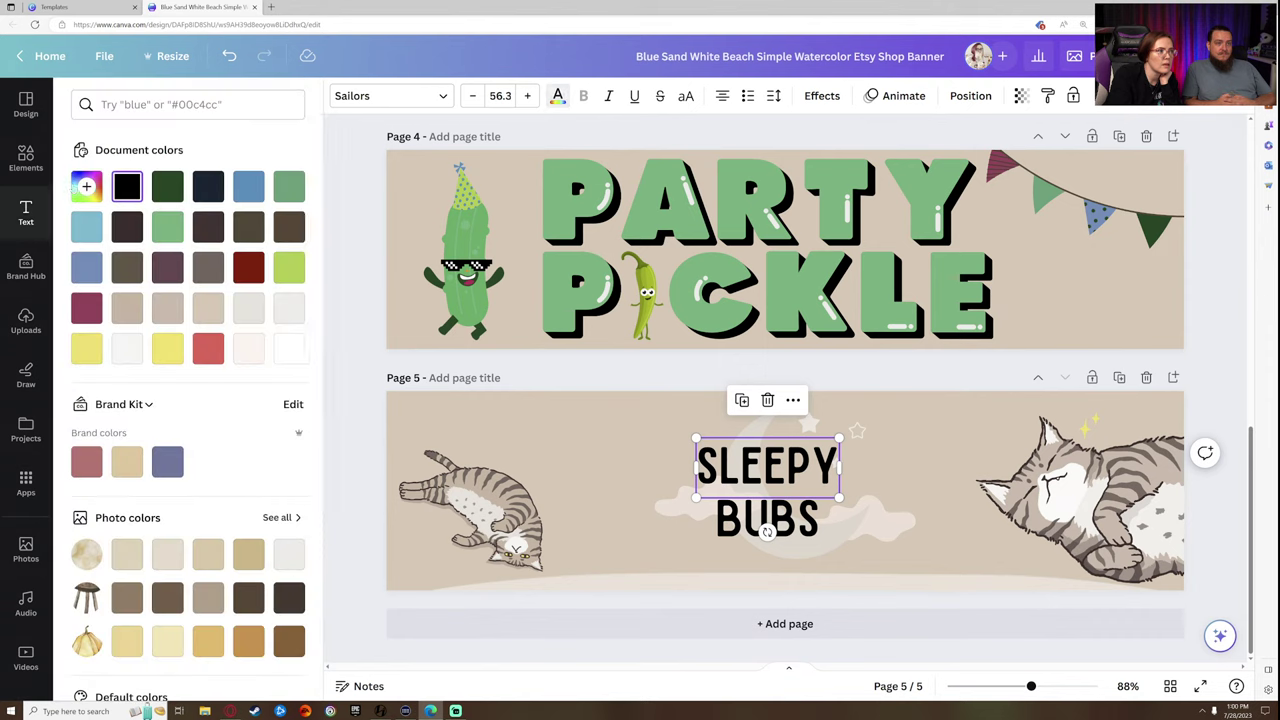
left_click(97, 187)
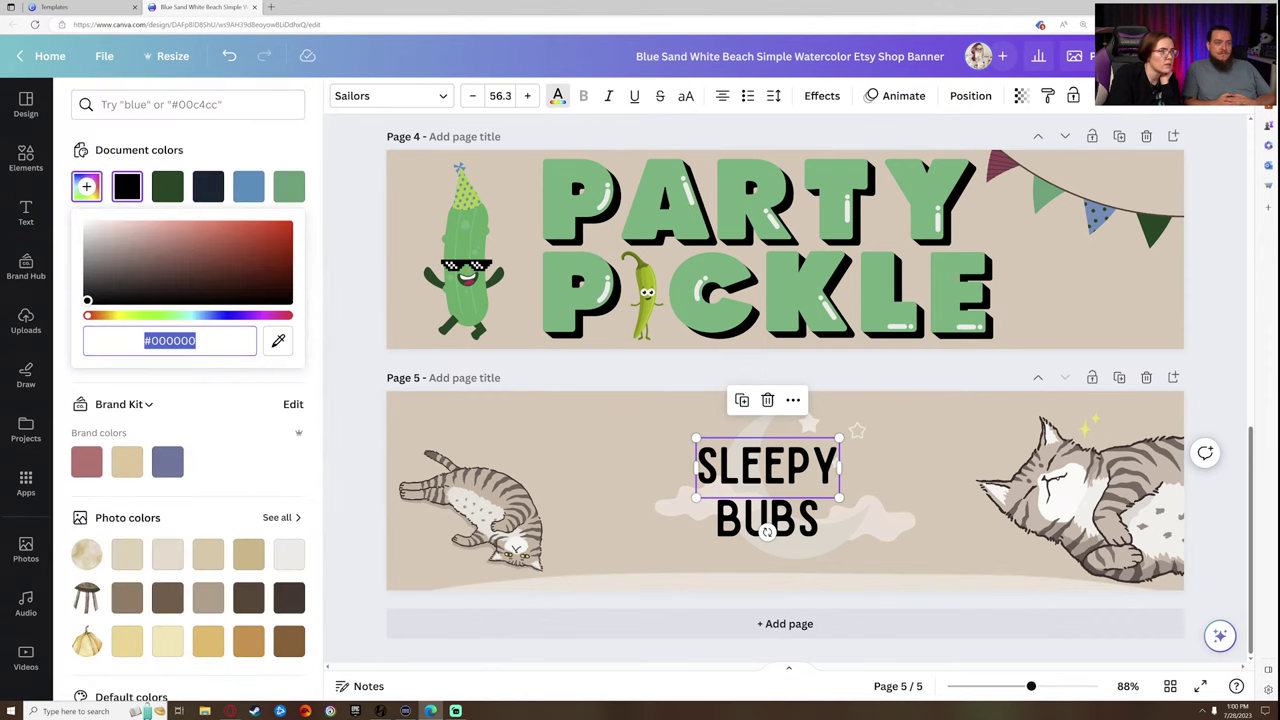
left_click(278, 340)
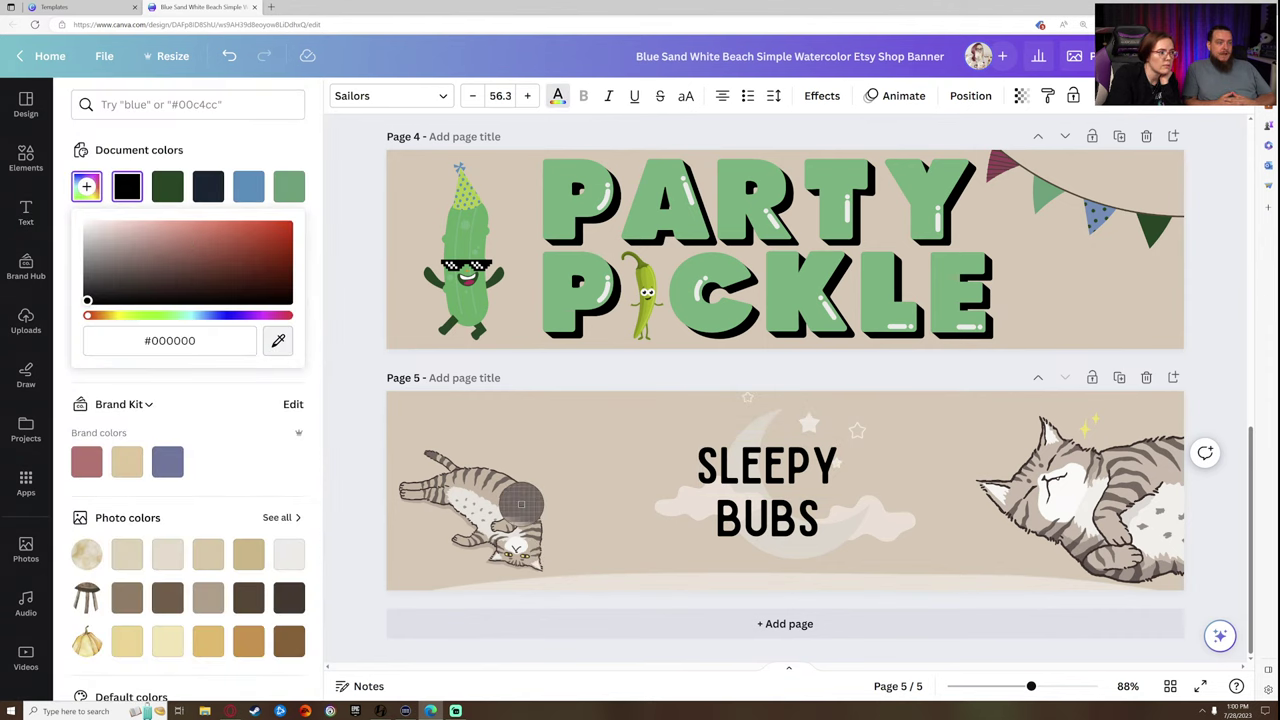
left_click(521, 504)
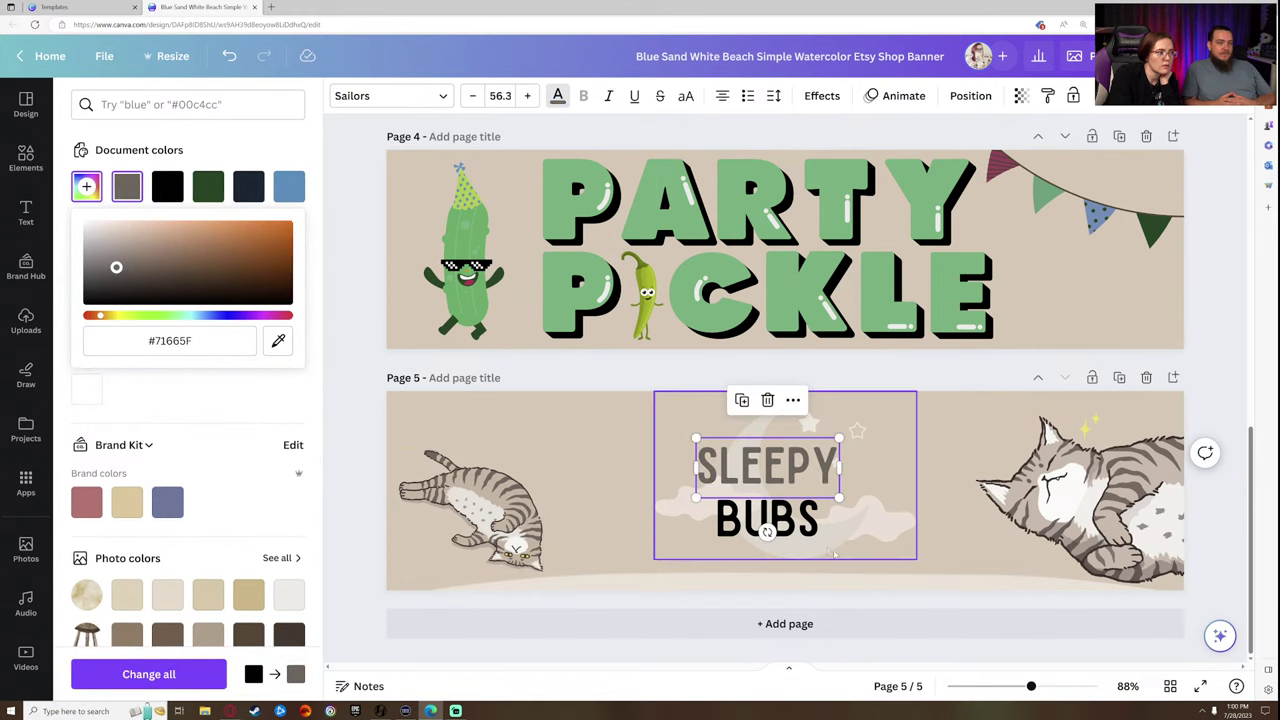
- Recolor the word "Bubs" with the muted blue from the document colors
left_click(767, 520)
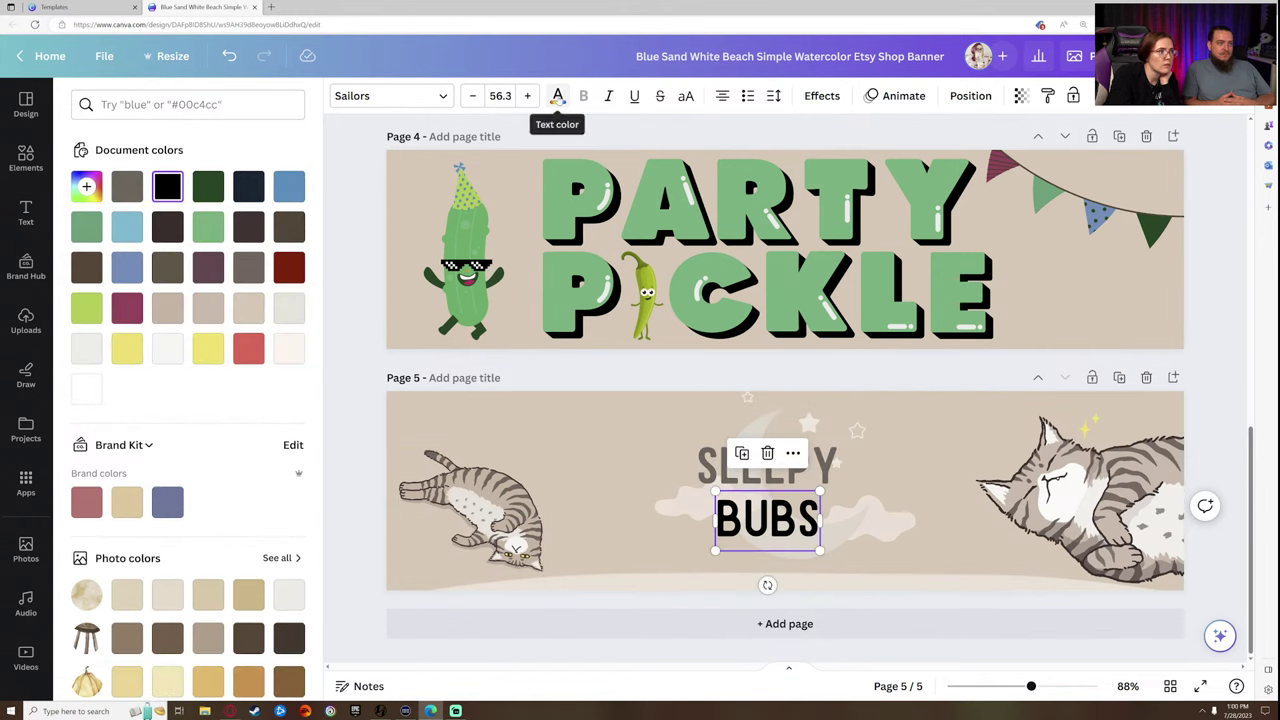
left_click(557, 95)
left_click(557, 95)
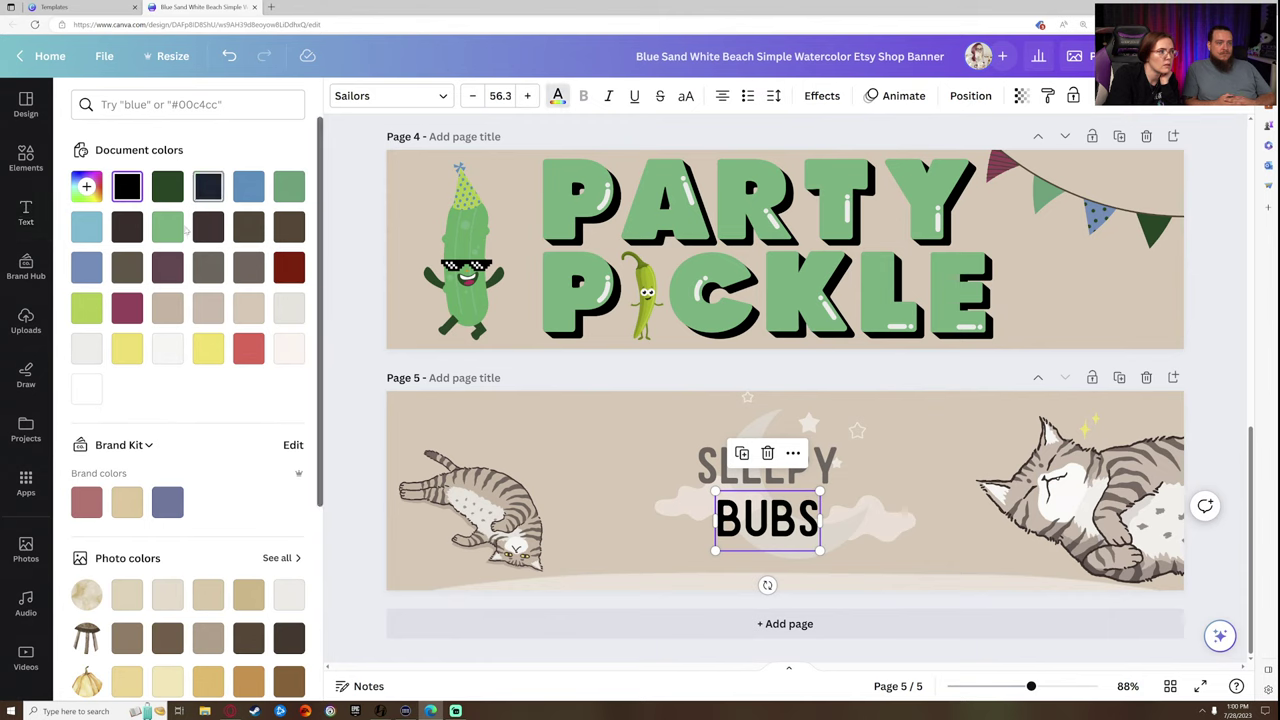
left_click(130, 226)
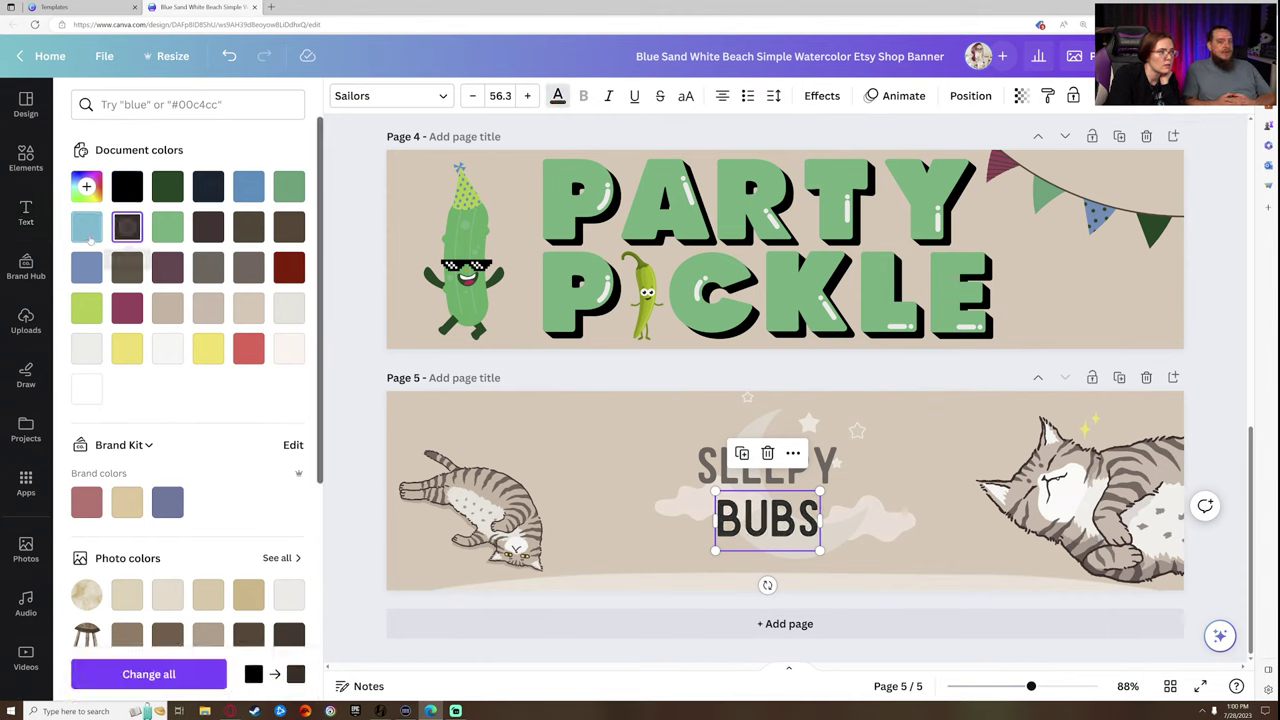
left_click(86, 266)
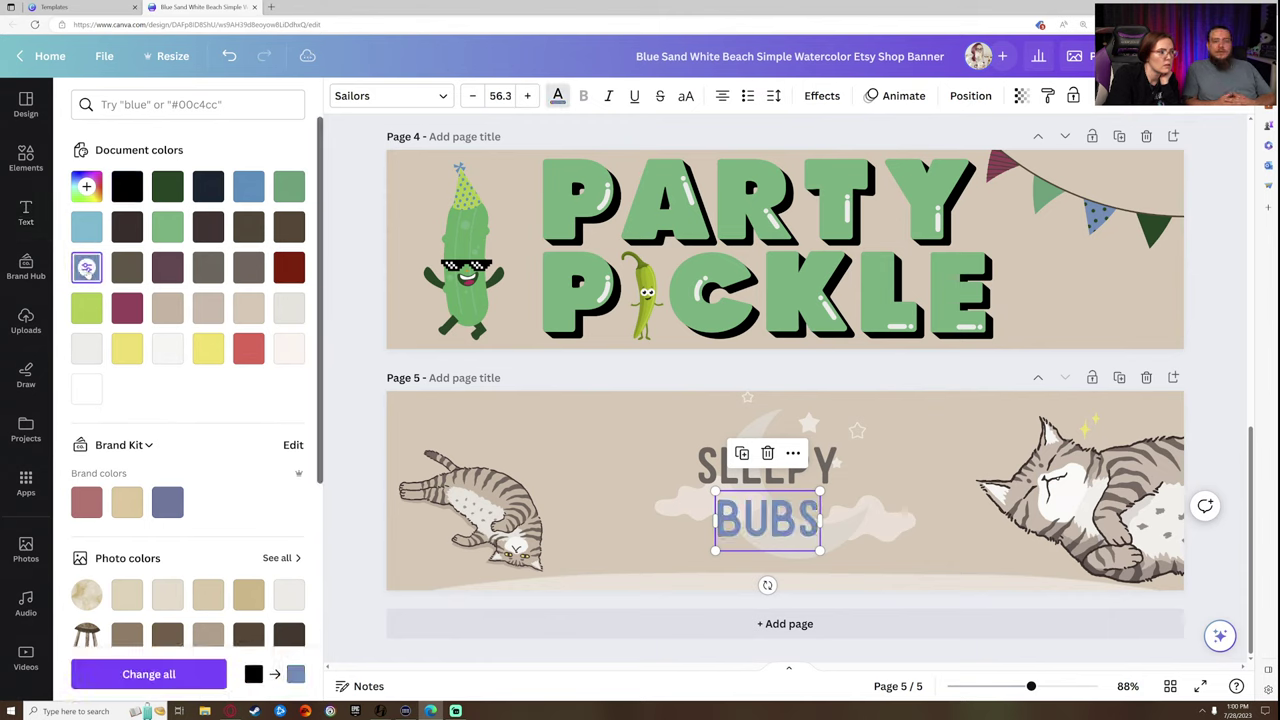
- Recolor the word "Sleepy" with the same muted blue as "Bubs"
left_click(828, 478)
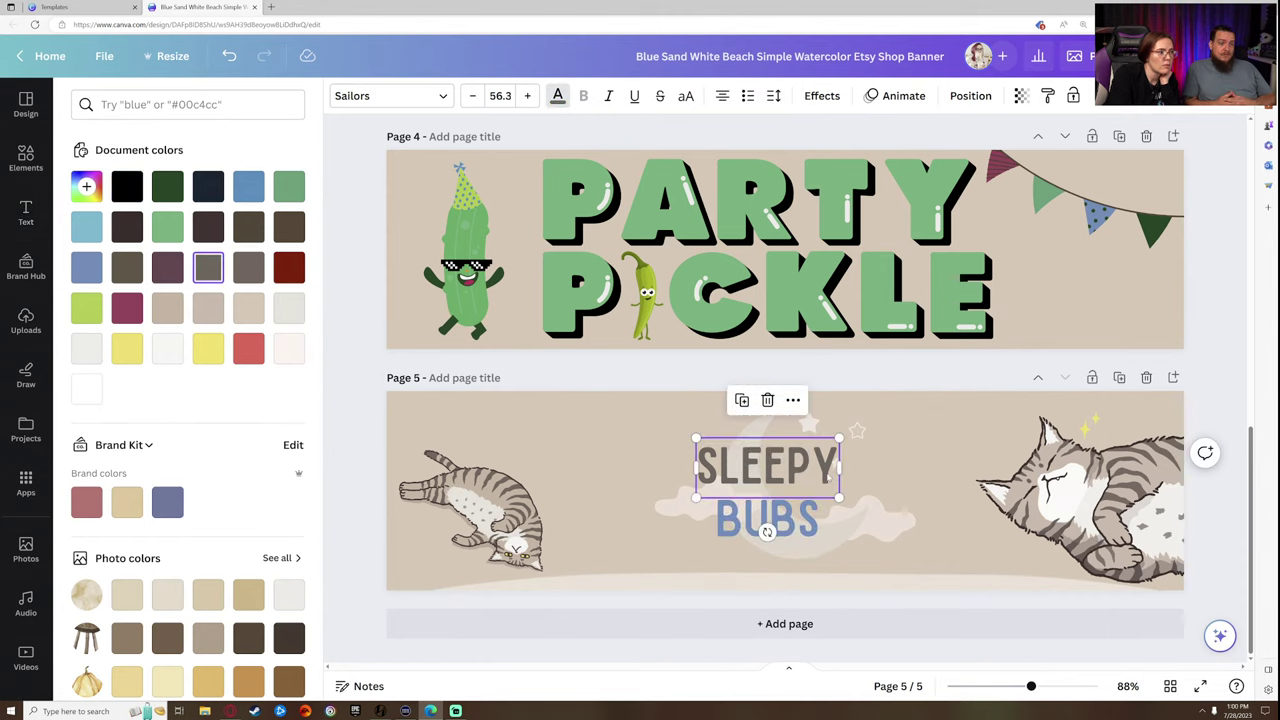
left_click(929, 460)
left_click(822, 470)
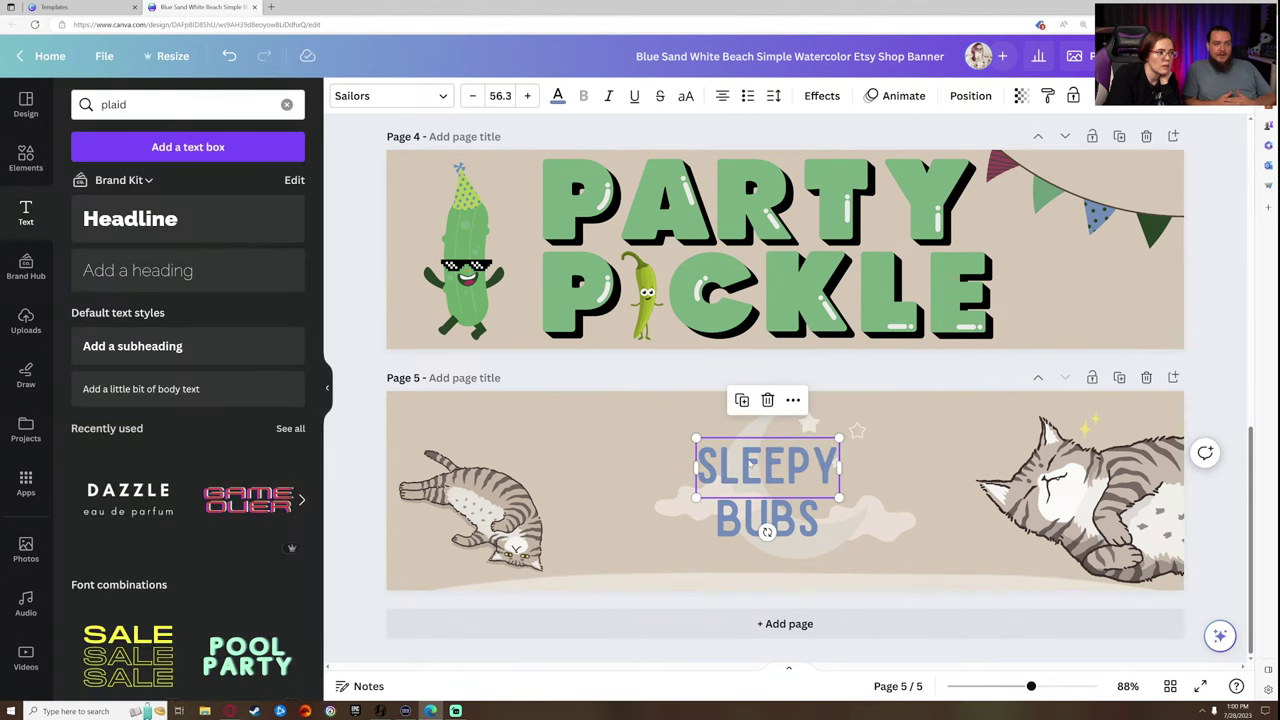
- Enlarge the word "Sleepy" to font size 78.1 and shift it slightly upward above "Bubs"
left_click(930, 449)
left_click_drag(870, 438, 871, 442)
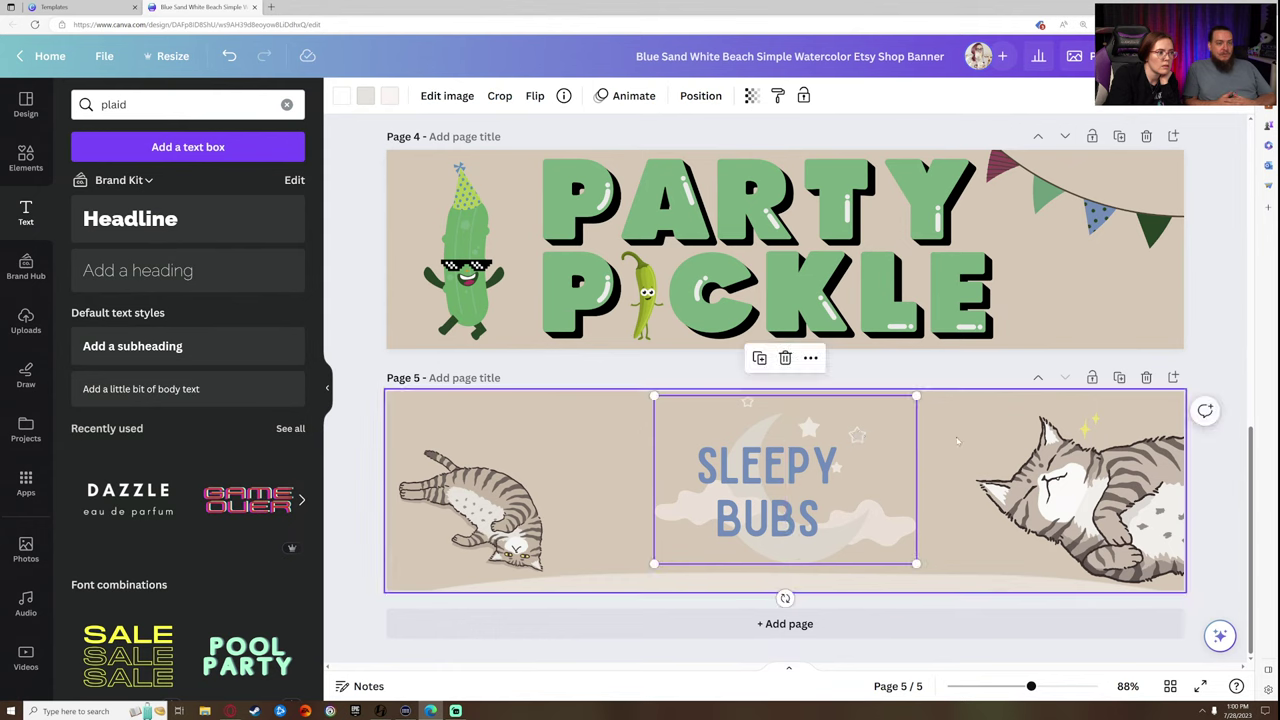
left_click(932, 452)
left_click(826, 476)
left_click_drag(840, 498, 895, 522)
left_click_drag(813, 470, 812, 452)
left_click_drag(813, 452, 813, 453)
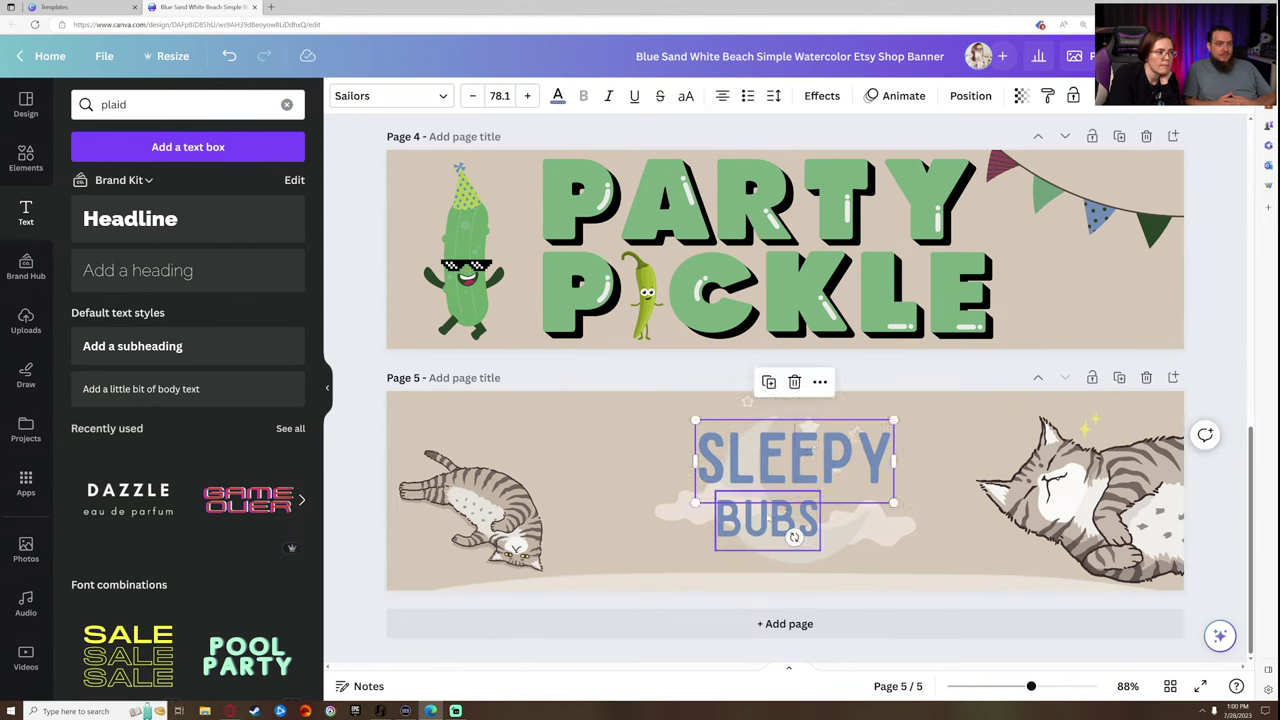
- Center the word "Bubs" horizontally on the banner and lower "Sleepy" slightly so it sits just above it
left_click_drag(772, 520, 799, 515)
left_click(1060, 500)
left_click_drag(801, 470, 802, 478)
left_click(804, 489)
- Enlarge the small cat and place the white ground curve behind both cats in the layer order
left_click(470, 510)
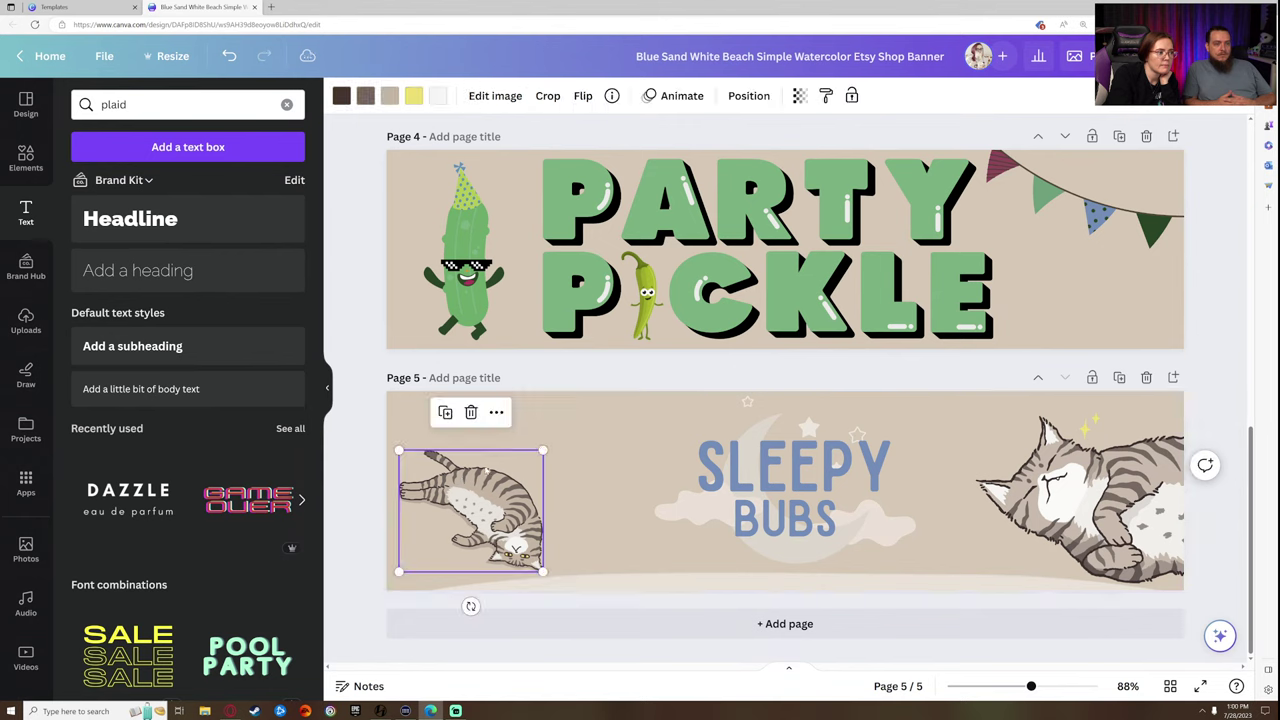
left_click_drag(543, 449, 579, 431)
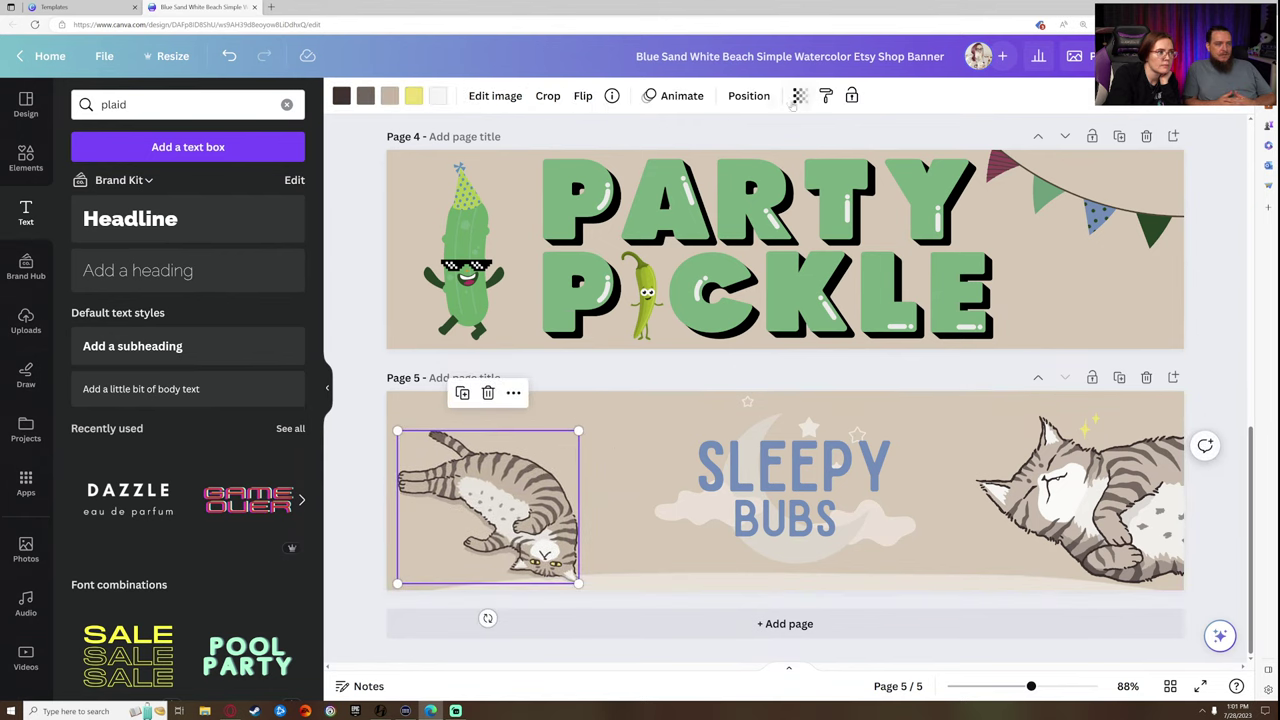
left_click(757, 96)
left_click_drag(204, 337, 204, 432)
- Move the large sleeping cat slightly upward from the banner's lower edge
left_click(1157, 517)
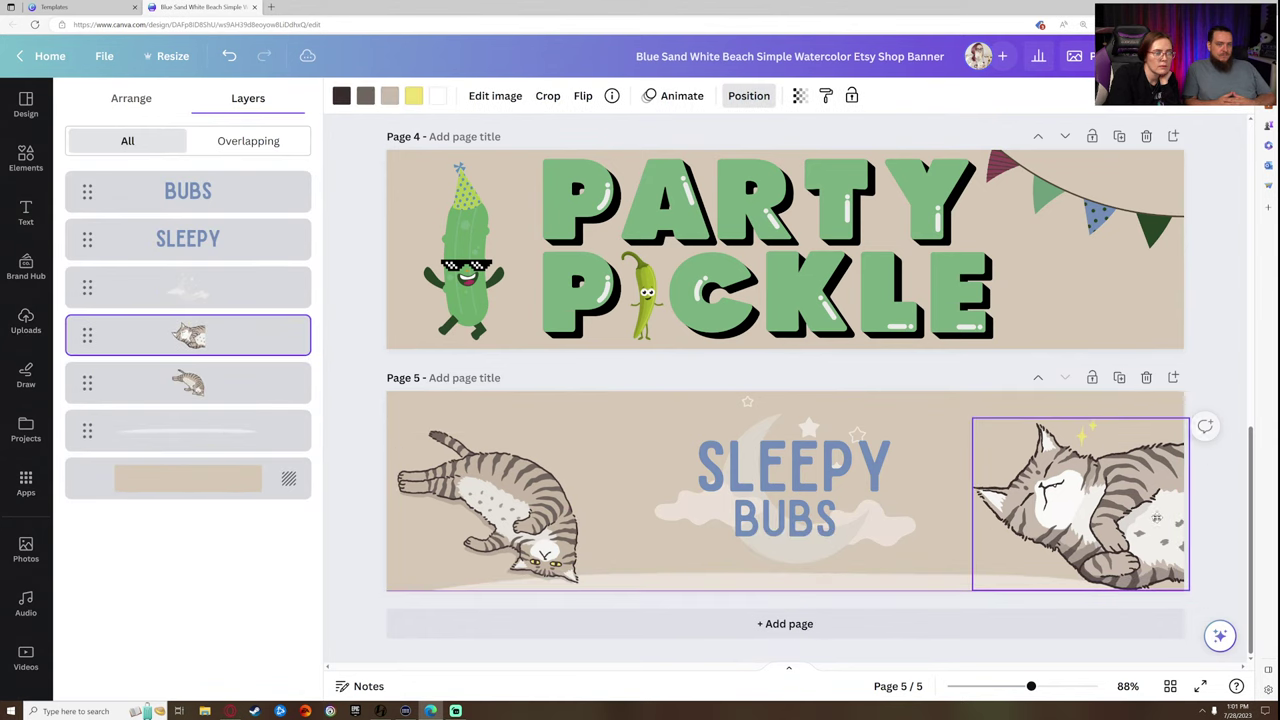
left_click_drag(1157, 517, 1157, 510)
left_click(1235, 383)
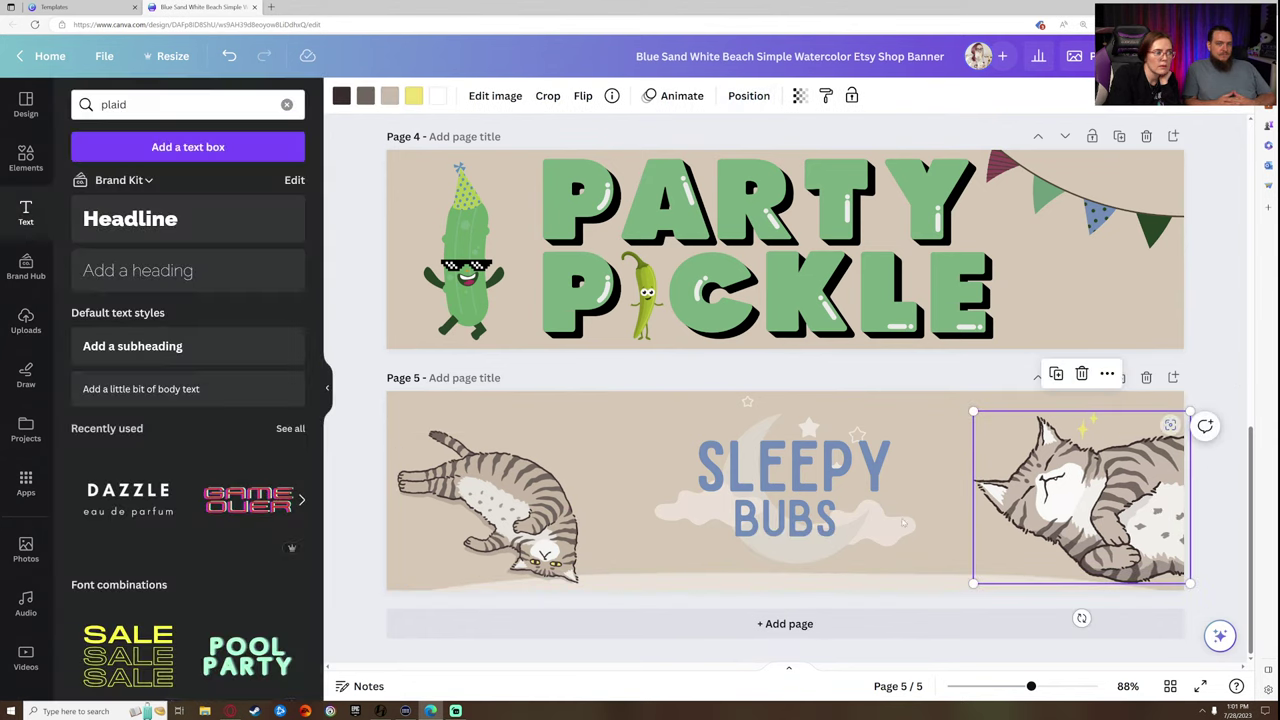
- Tilt the upside-down tabby slightly counterclockwise and enlarge it a little more
left_click_drag(510, 500, 513, 500)
mouse_move(491, 618)
left_mouse_down()
mouse_move(536, 619)
mouse_move(502, 617)
left_mouse_up()
left_click(372, 337)
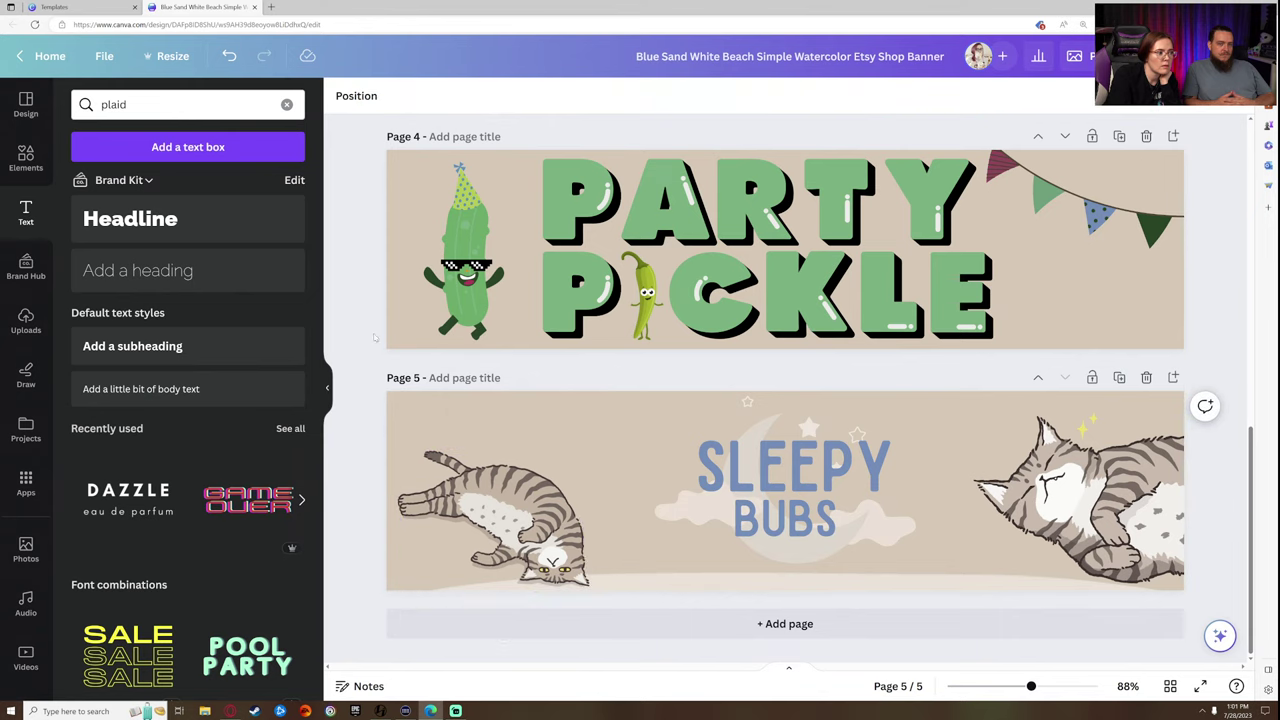
left_click(490, 560)
left_click_drag(578, 428, 590, 416)
left_click(381, 349)
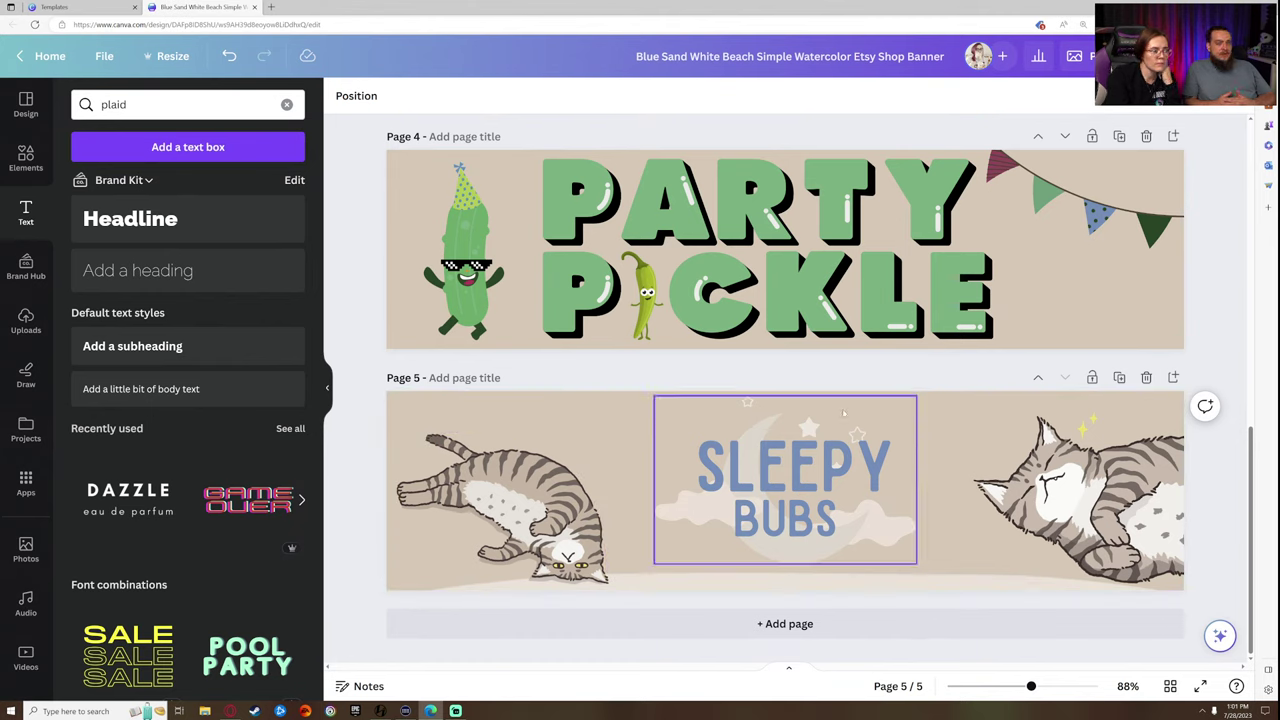
- Recolor the yellow sparkles above the large cat with the muted blue from the document colors
left_click(1082, 432)
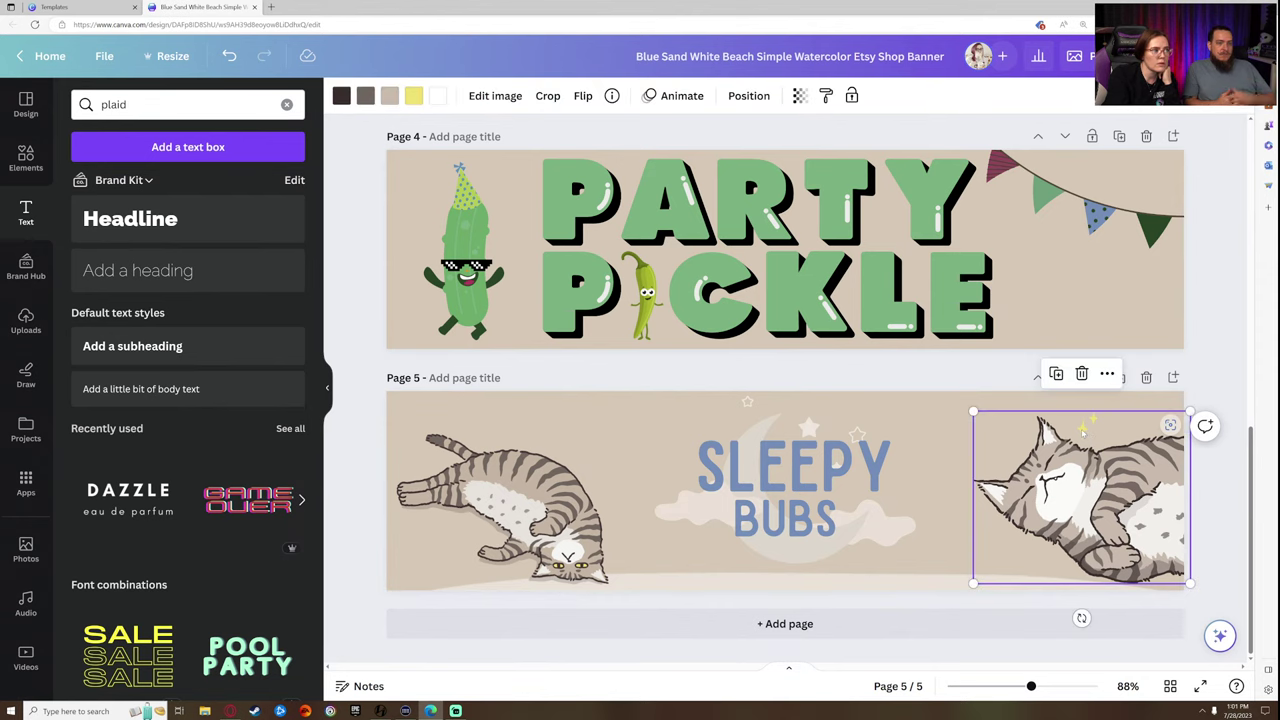
left_click(413, 95)
left_click(86, 267)
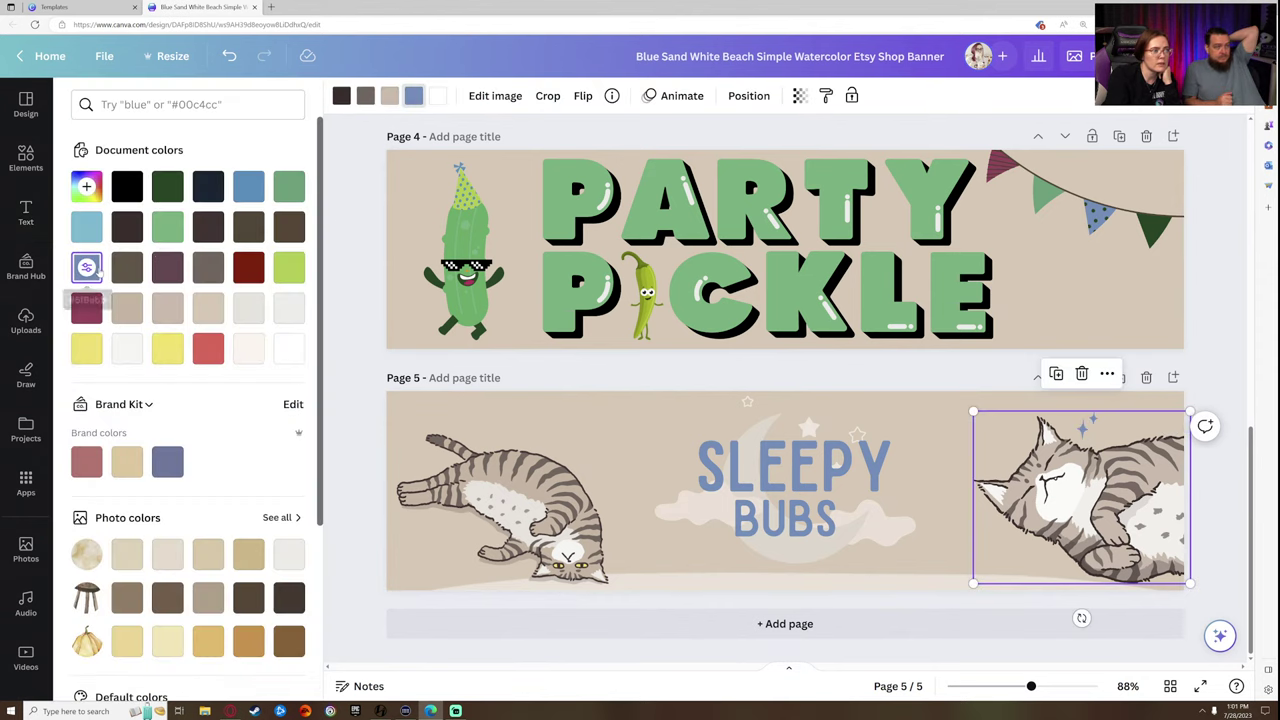
- Try the muted blue on the upside-down cat's eyes and return them to the document yellow
left_click(406, 451)
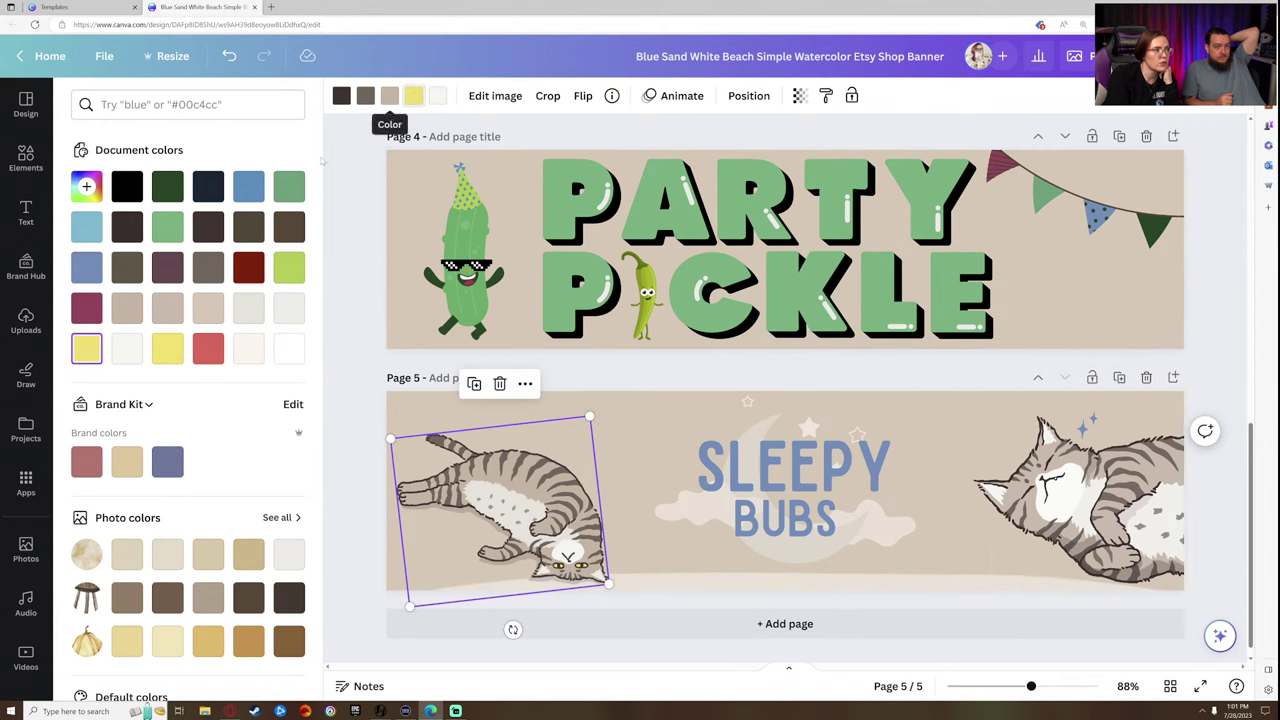
left_click(87, 268)
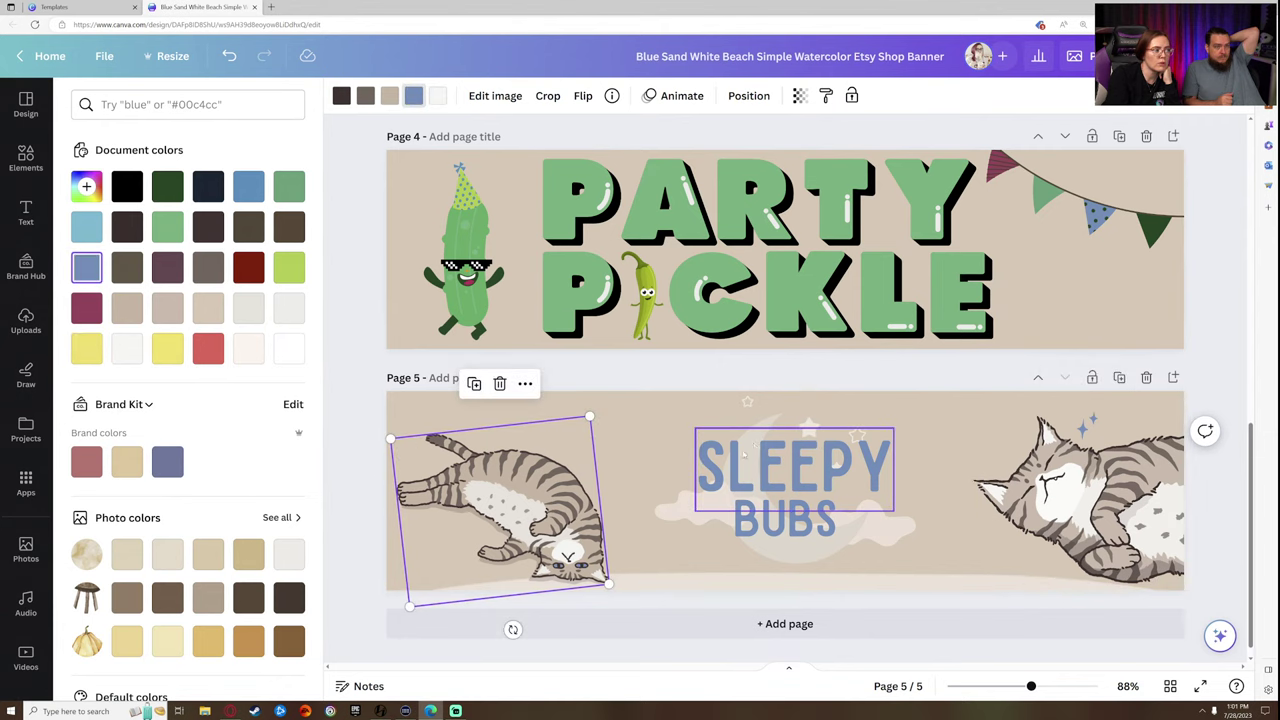
left_click(86, 348)
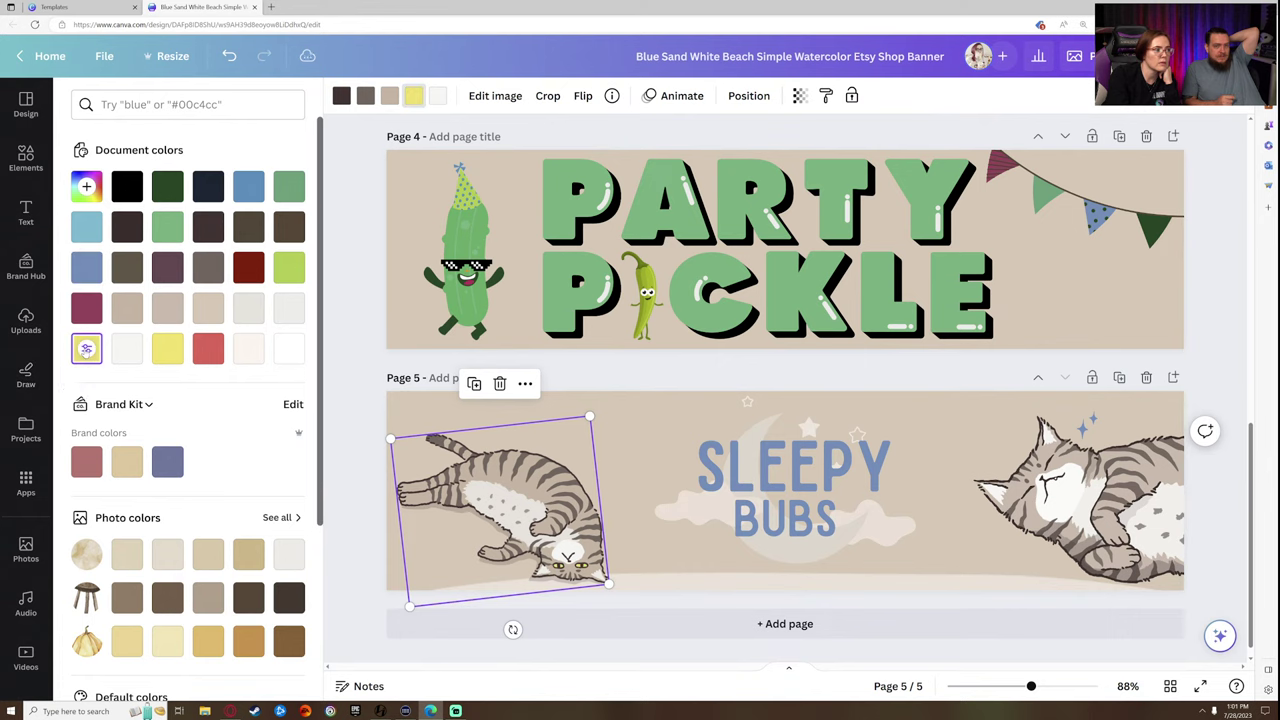
left_click(342, 291)
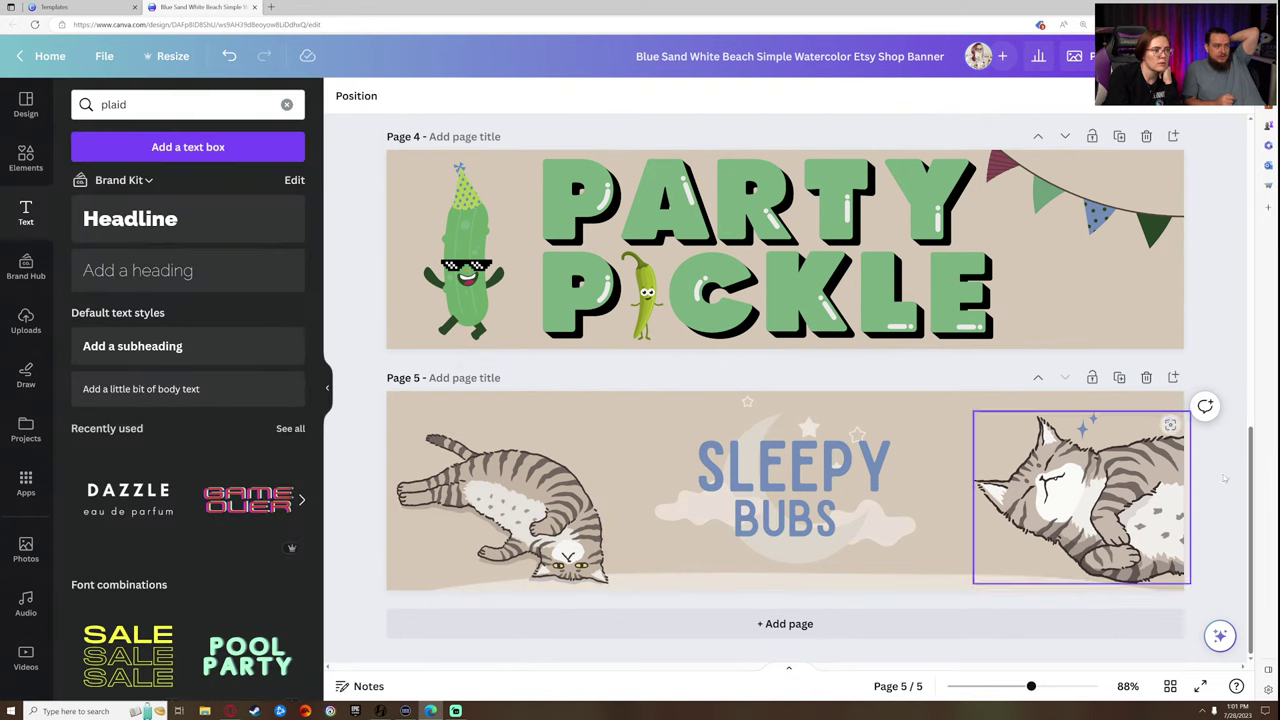
- Recolor the sparkles above the large cat with the yellow from the document colors
left_click(1150, 500)
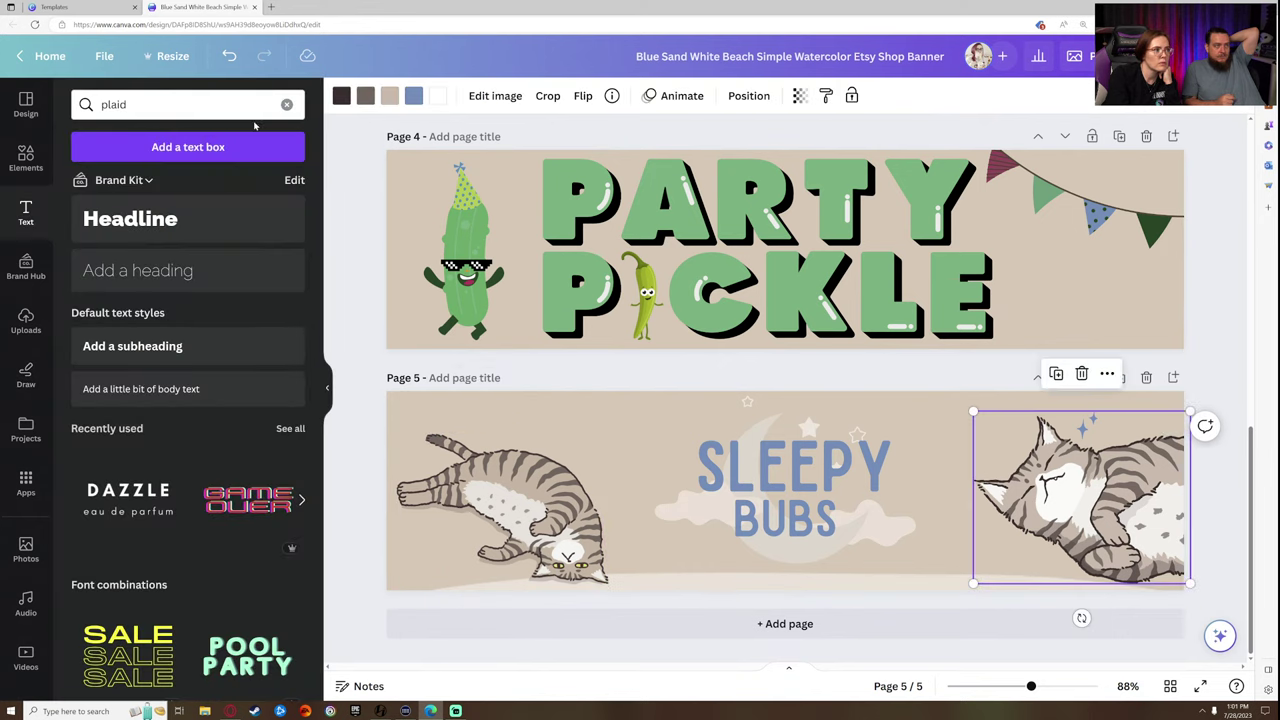
left_click(414, 95)
left_click(86, 348)
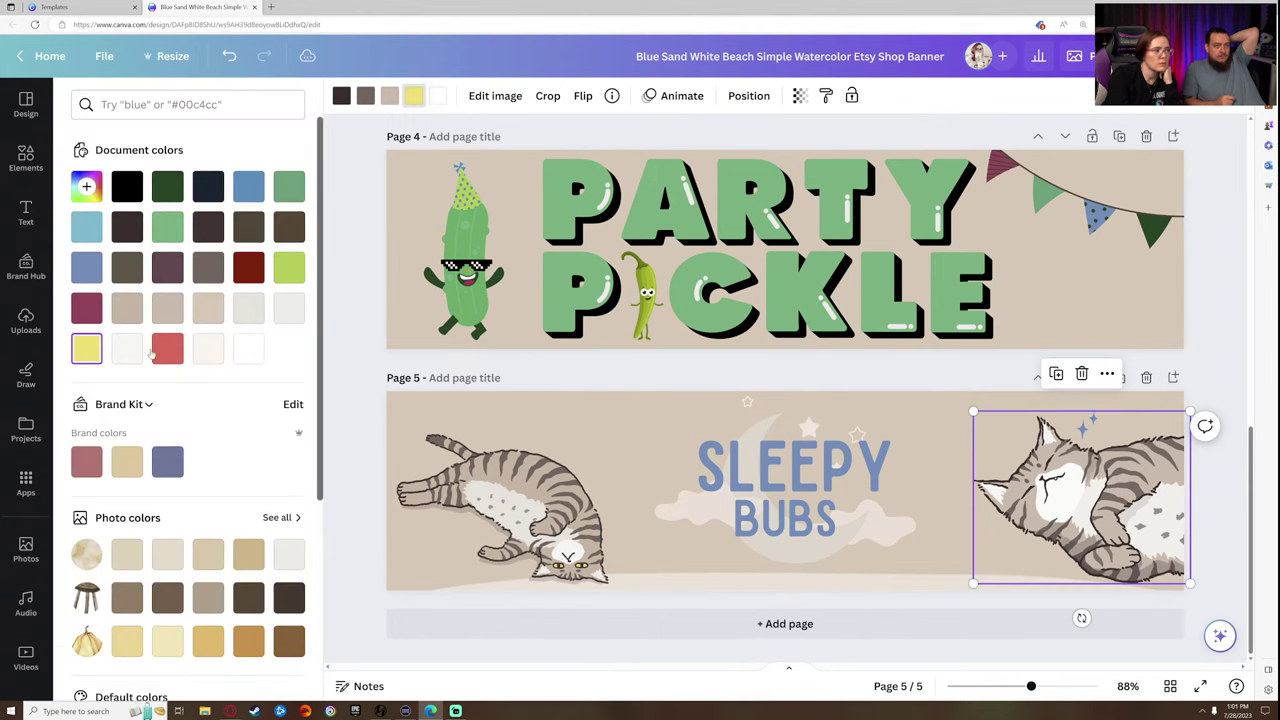
key("Escape")
key("Escape")
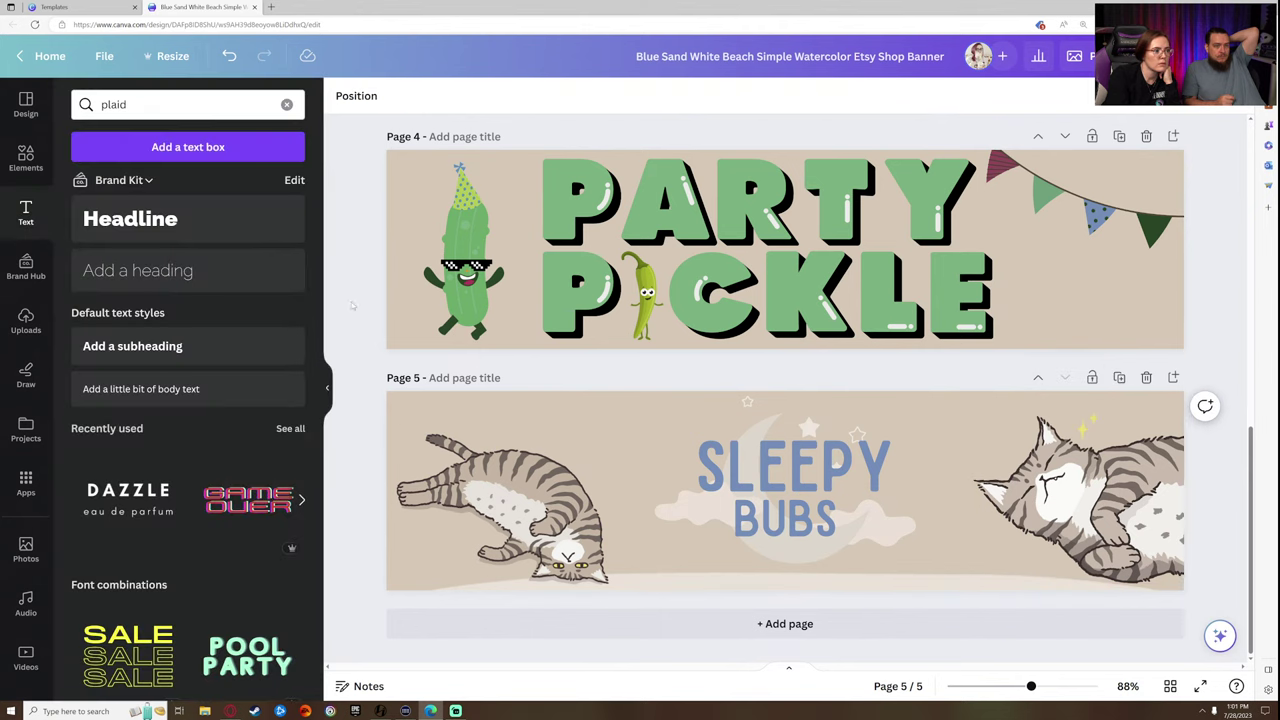
- Apply the Shadow text effect to both title words, "Sleepy" and "Bubs"
left_click(793, 465)
left_click(822, 95)
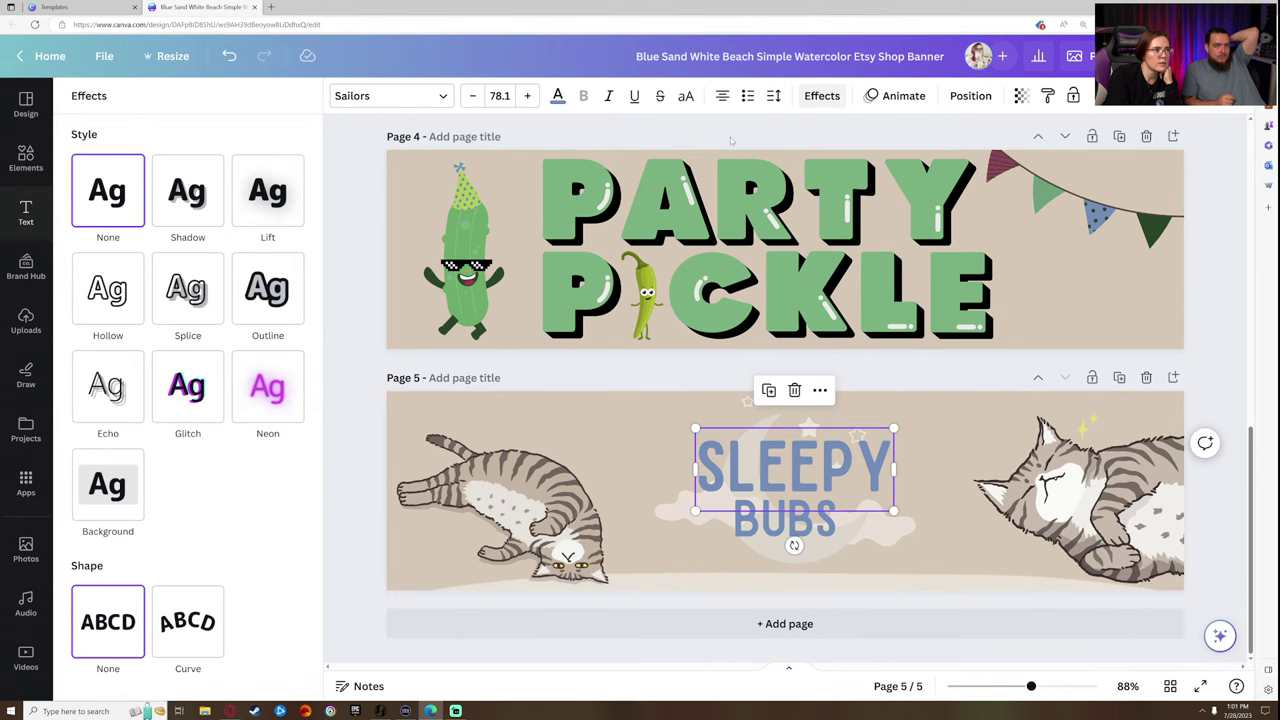
left_click(262, 190)
left_click(197, 193)
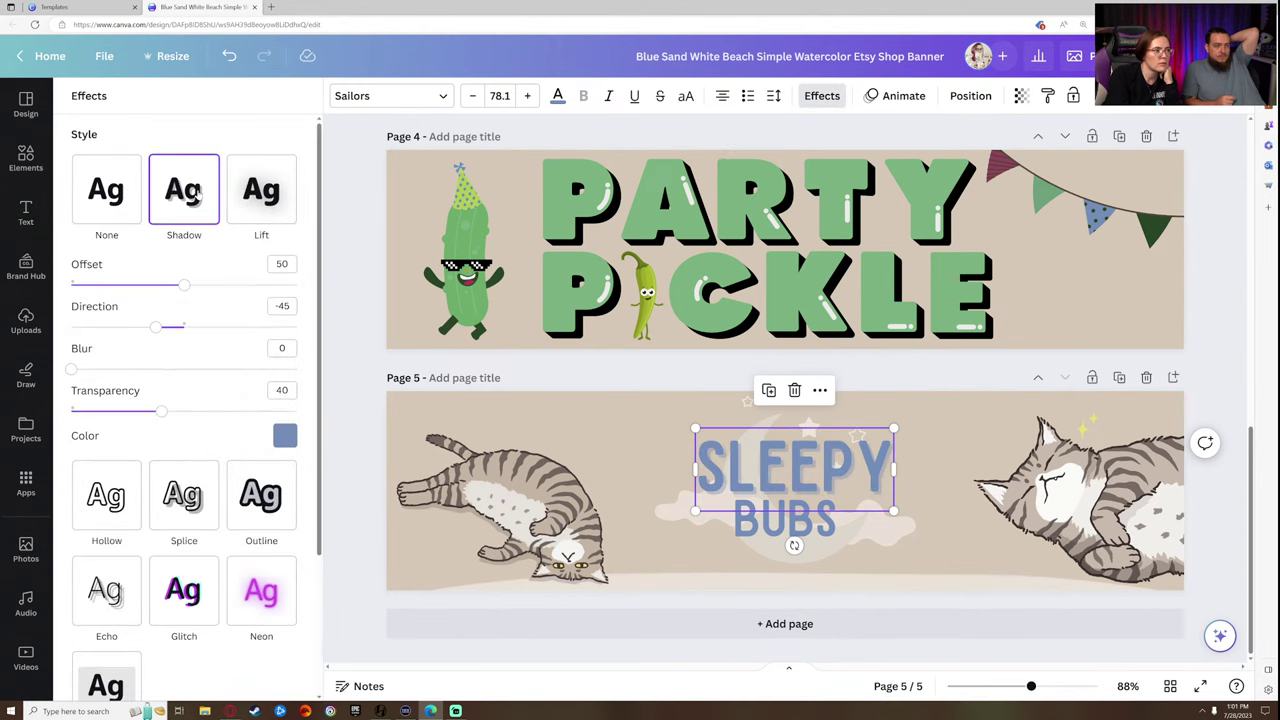
left_click(785, 518)
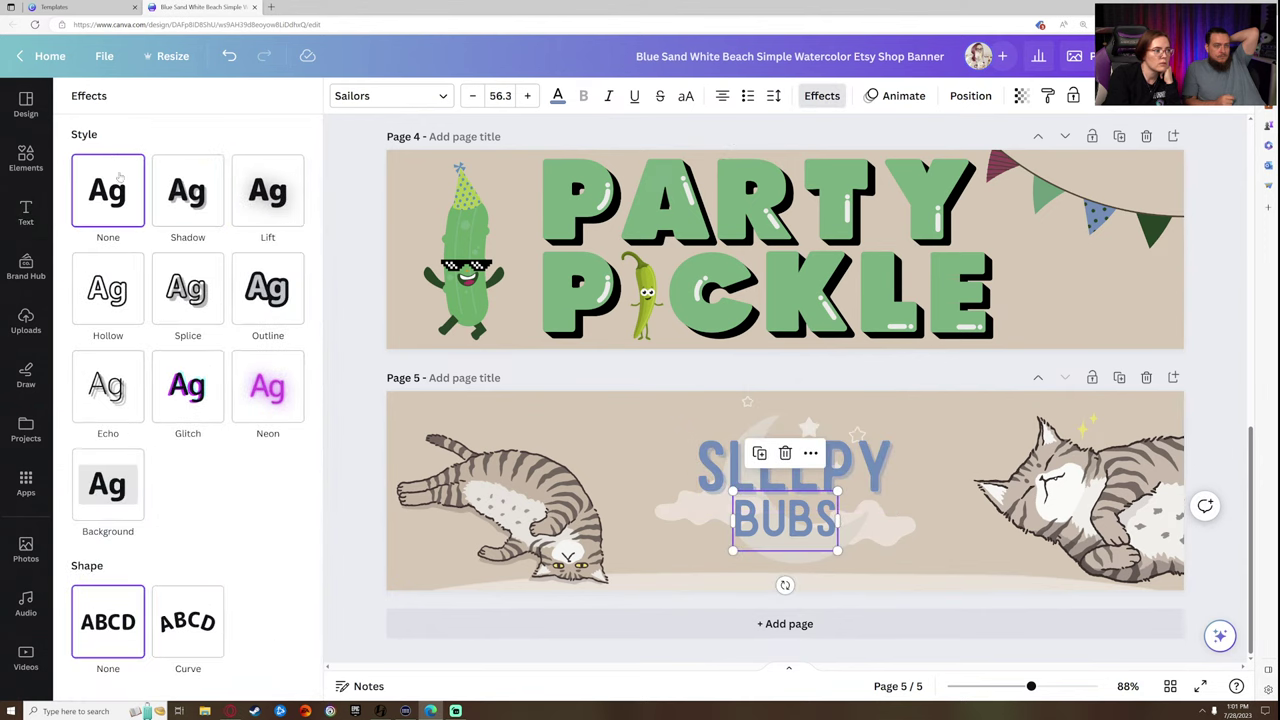
left_click(170, 188)
left_click(357, 245)
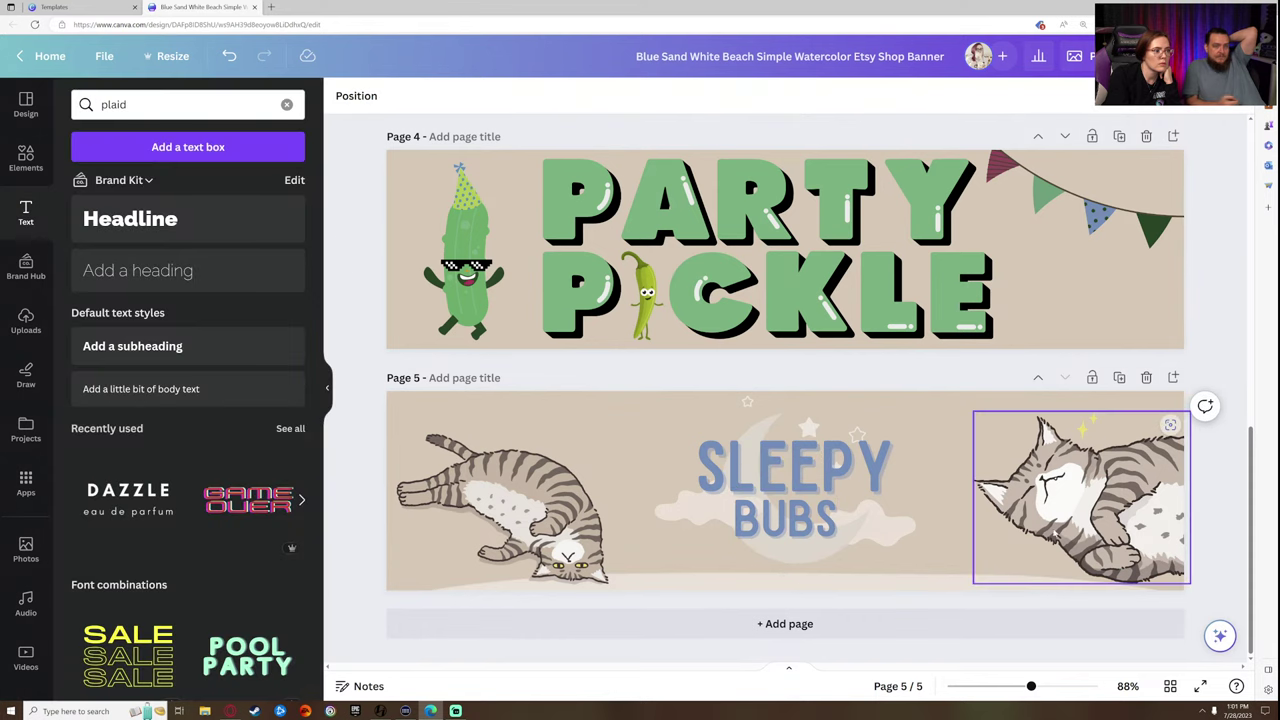